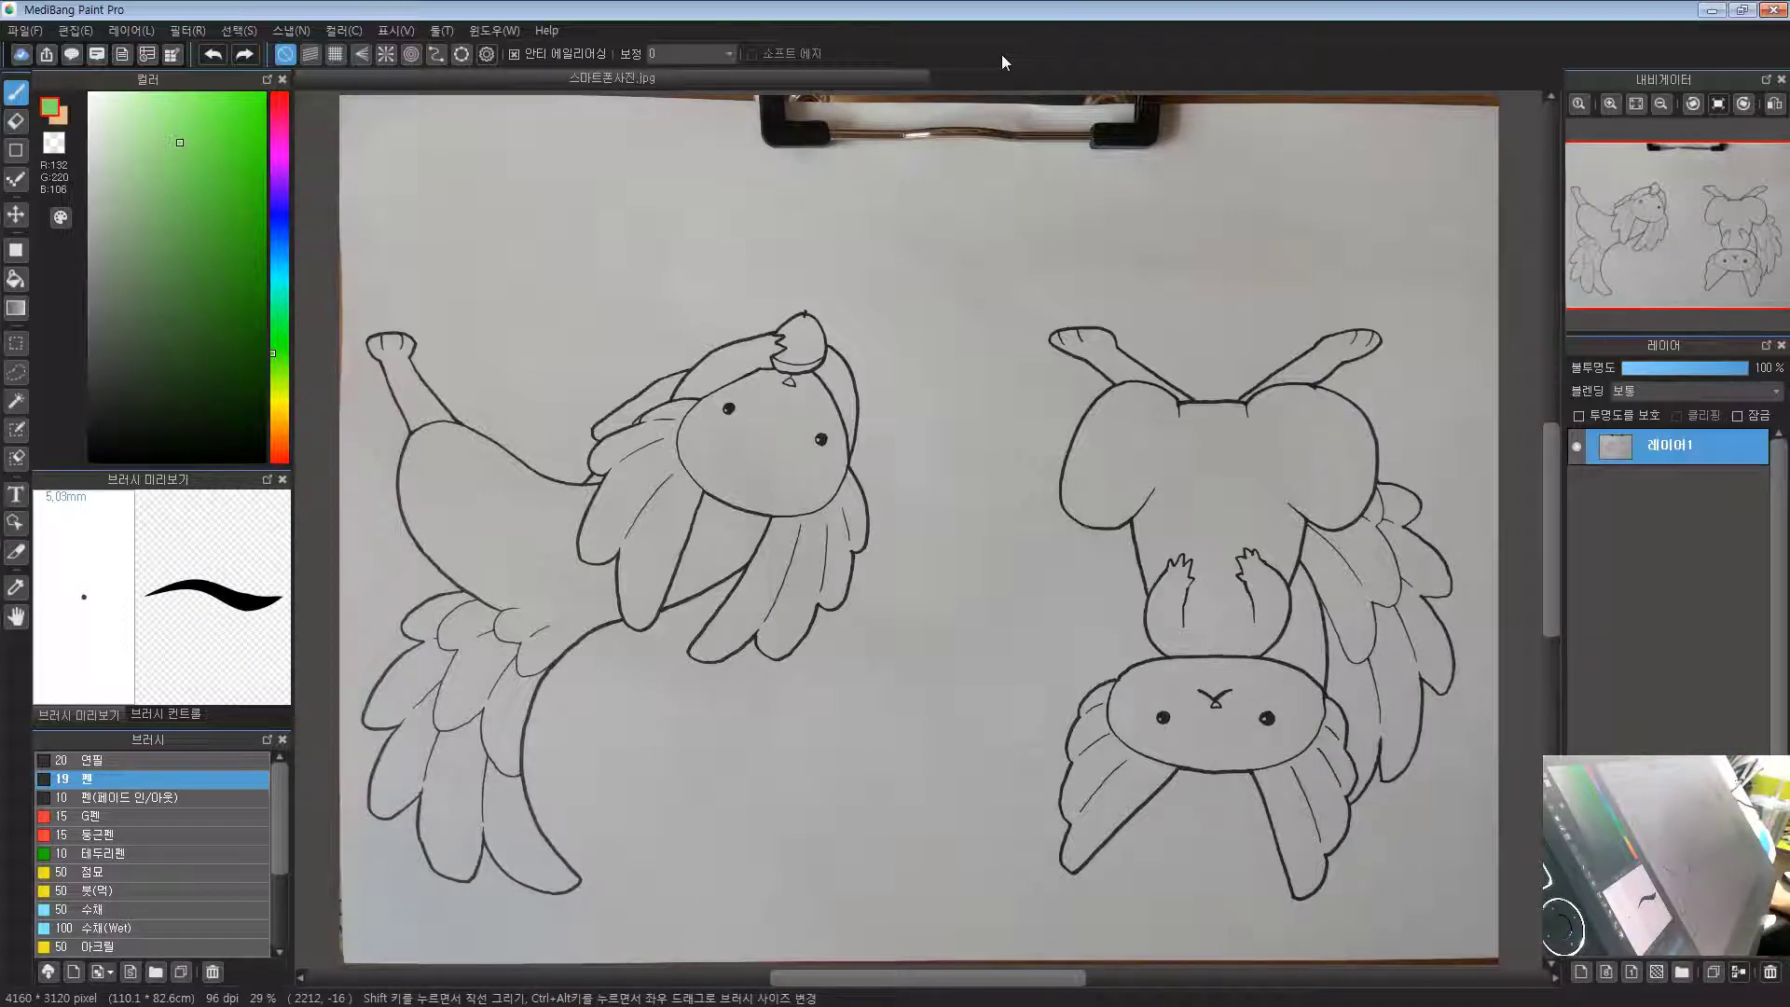
Step: Rotate the scanned drawing counterclockwise by 90 degrees twice so that both creatures stand upright
left_click(77, 31)
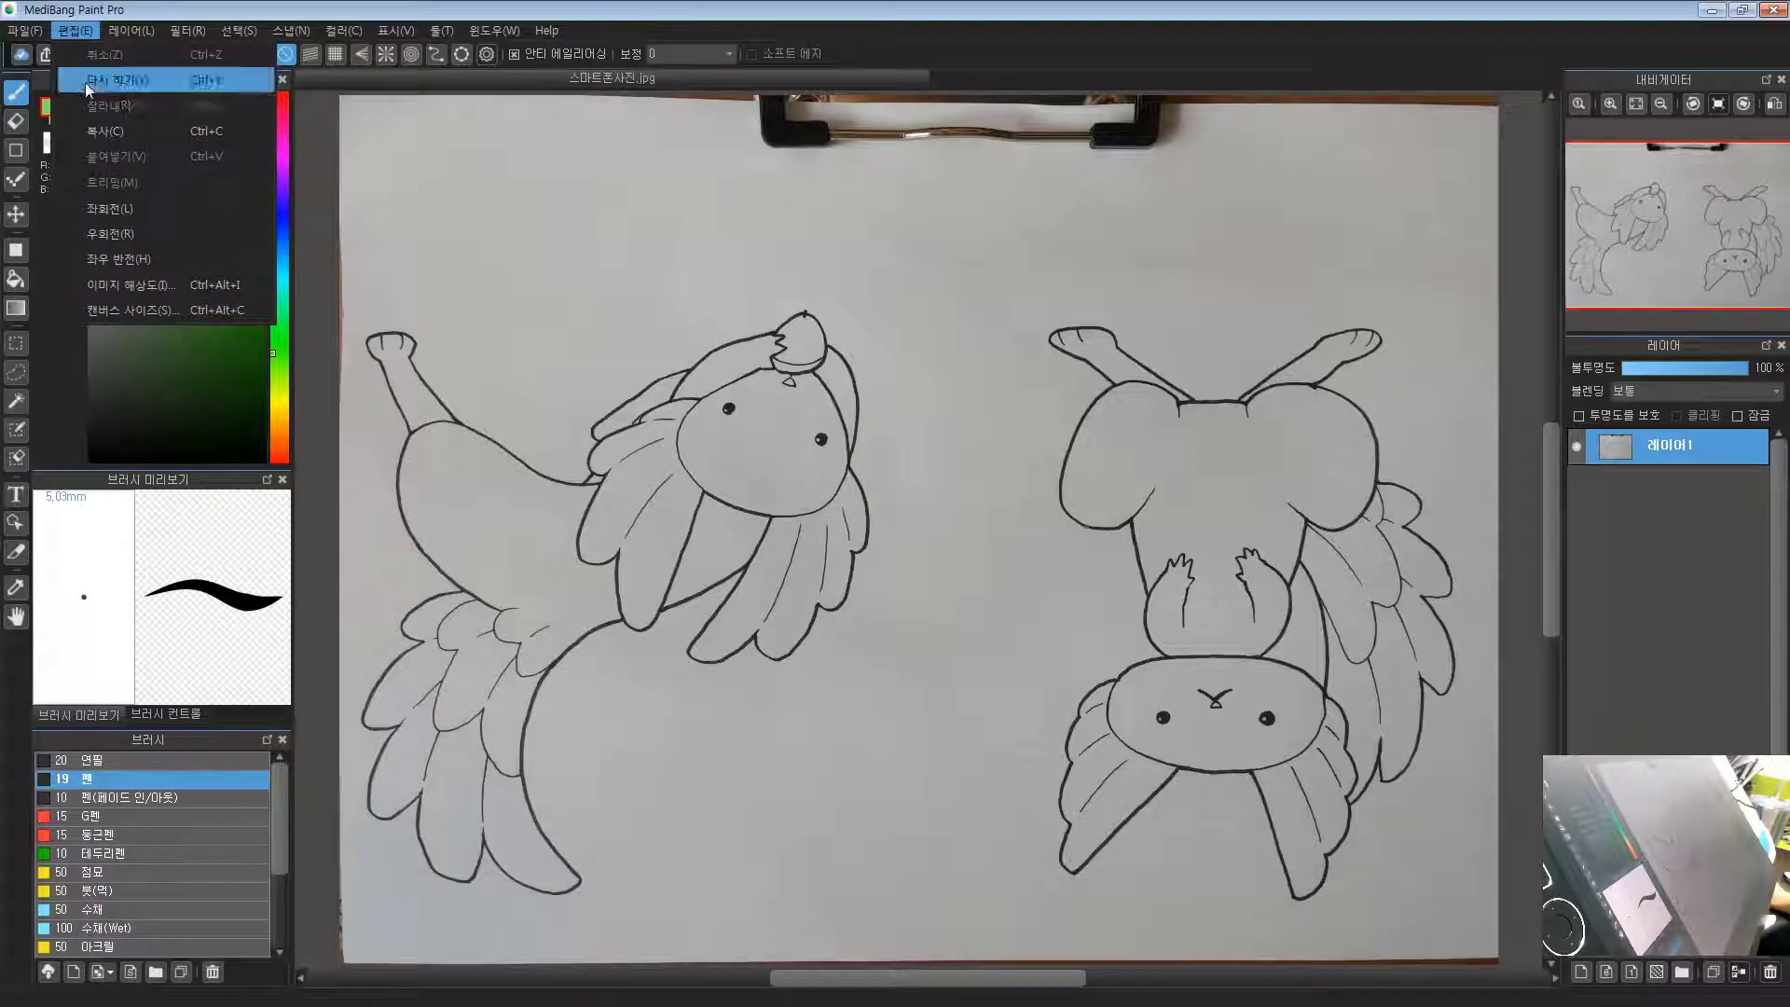
left_click(130, 220)
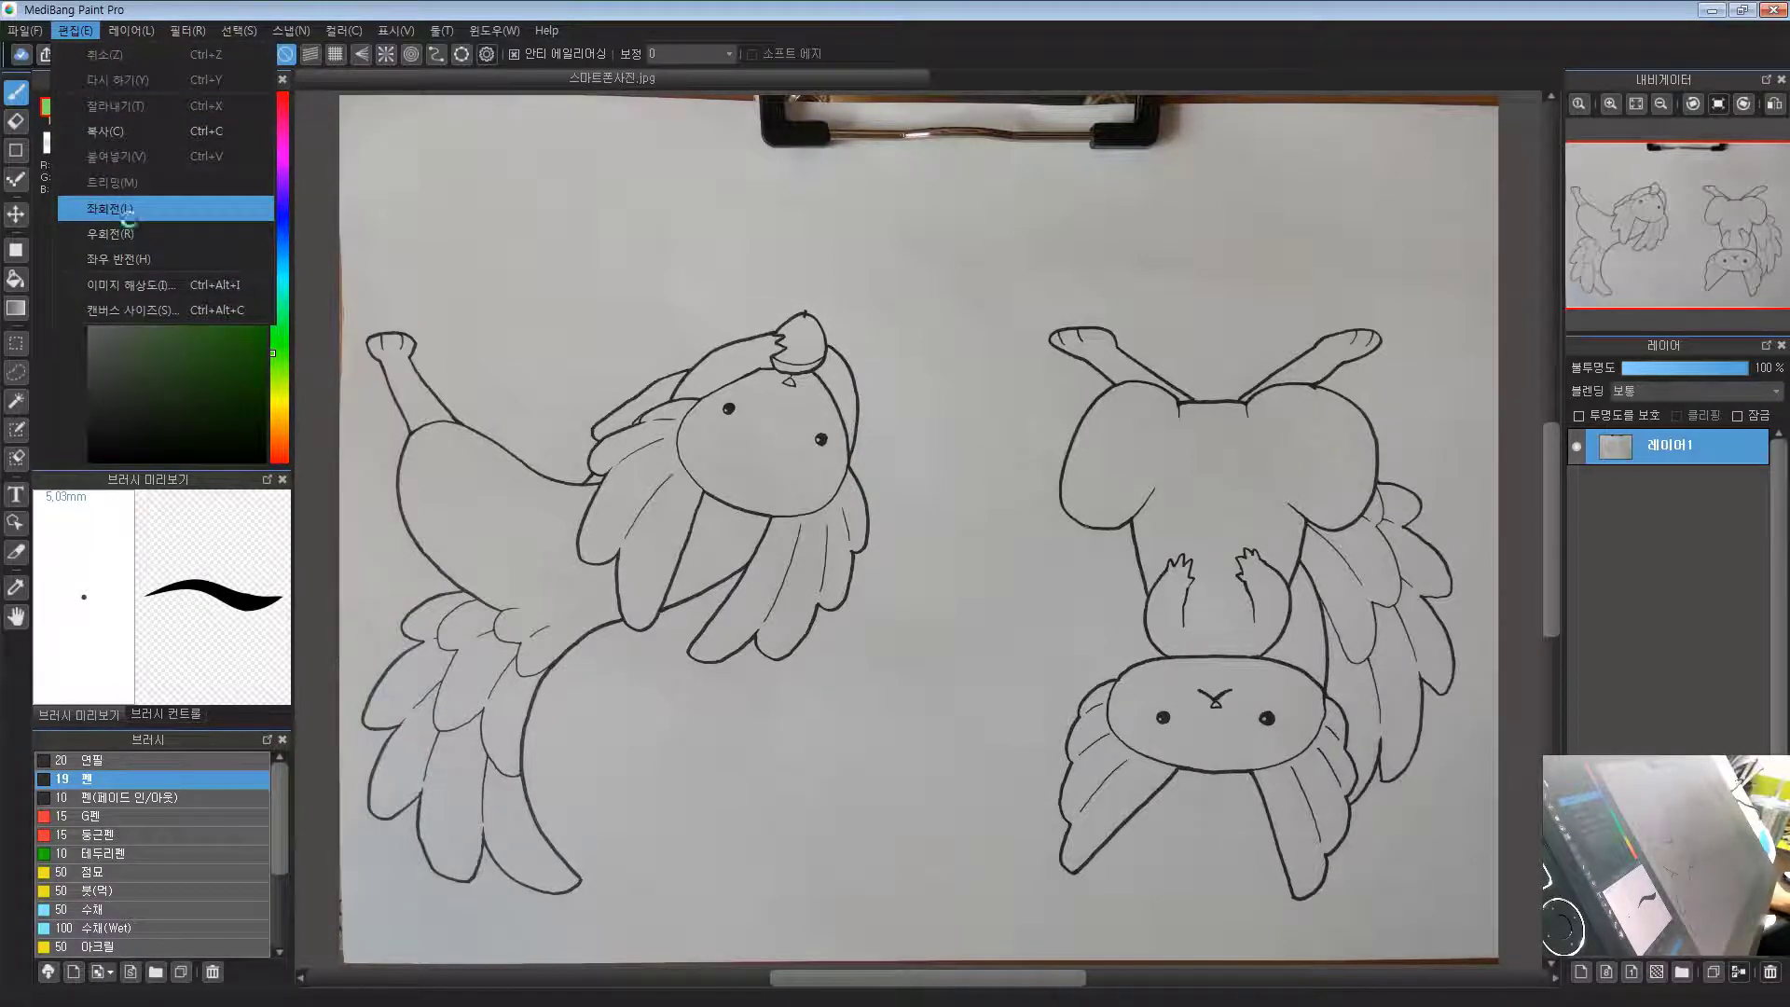
left_click(84, 32)
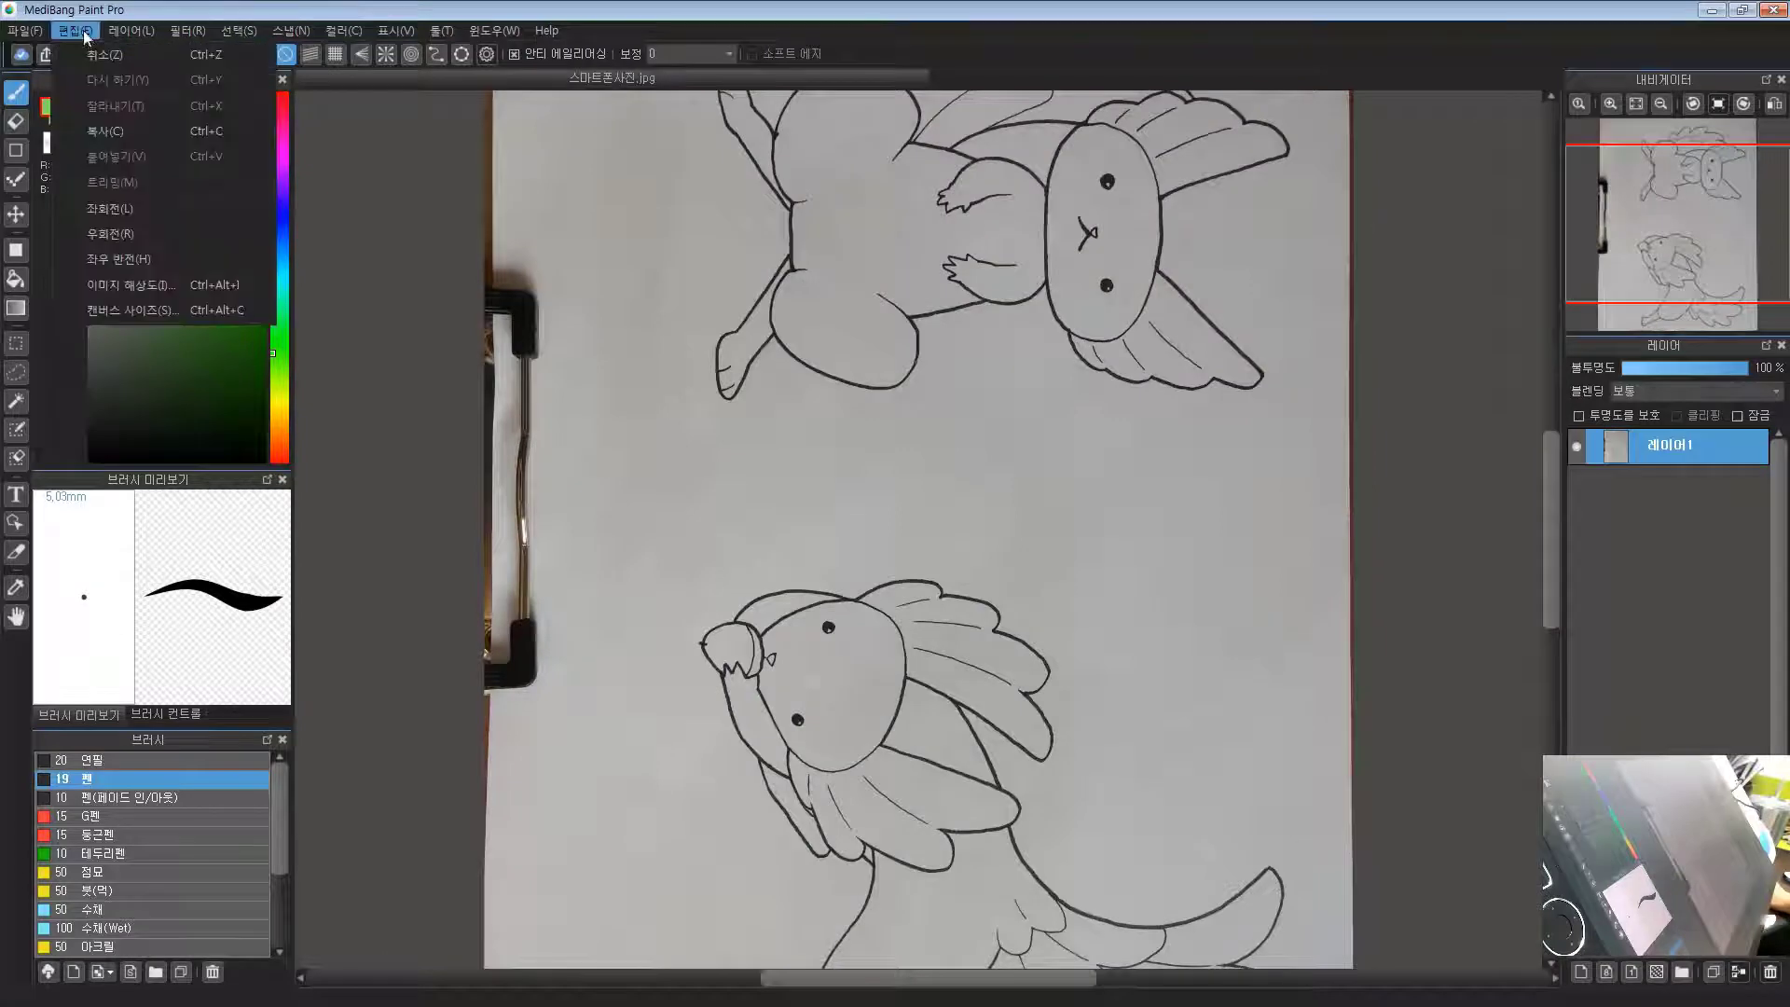
left_click(112, 207)
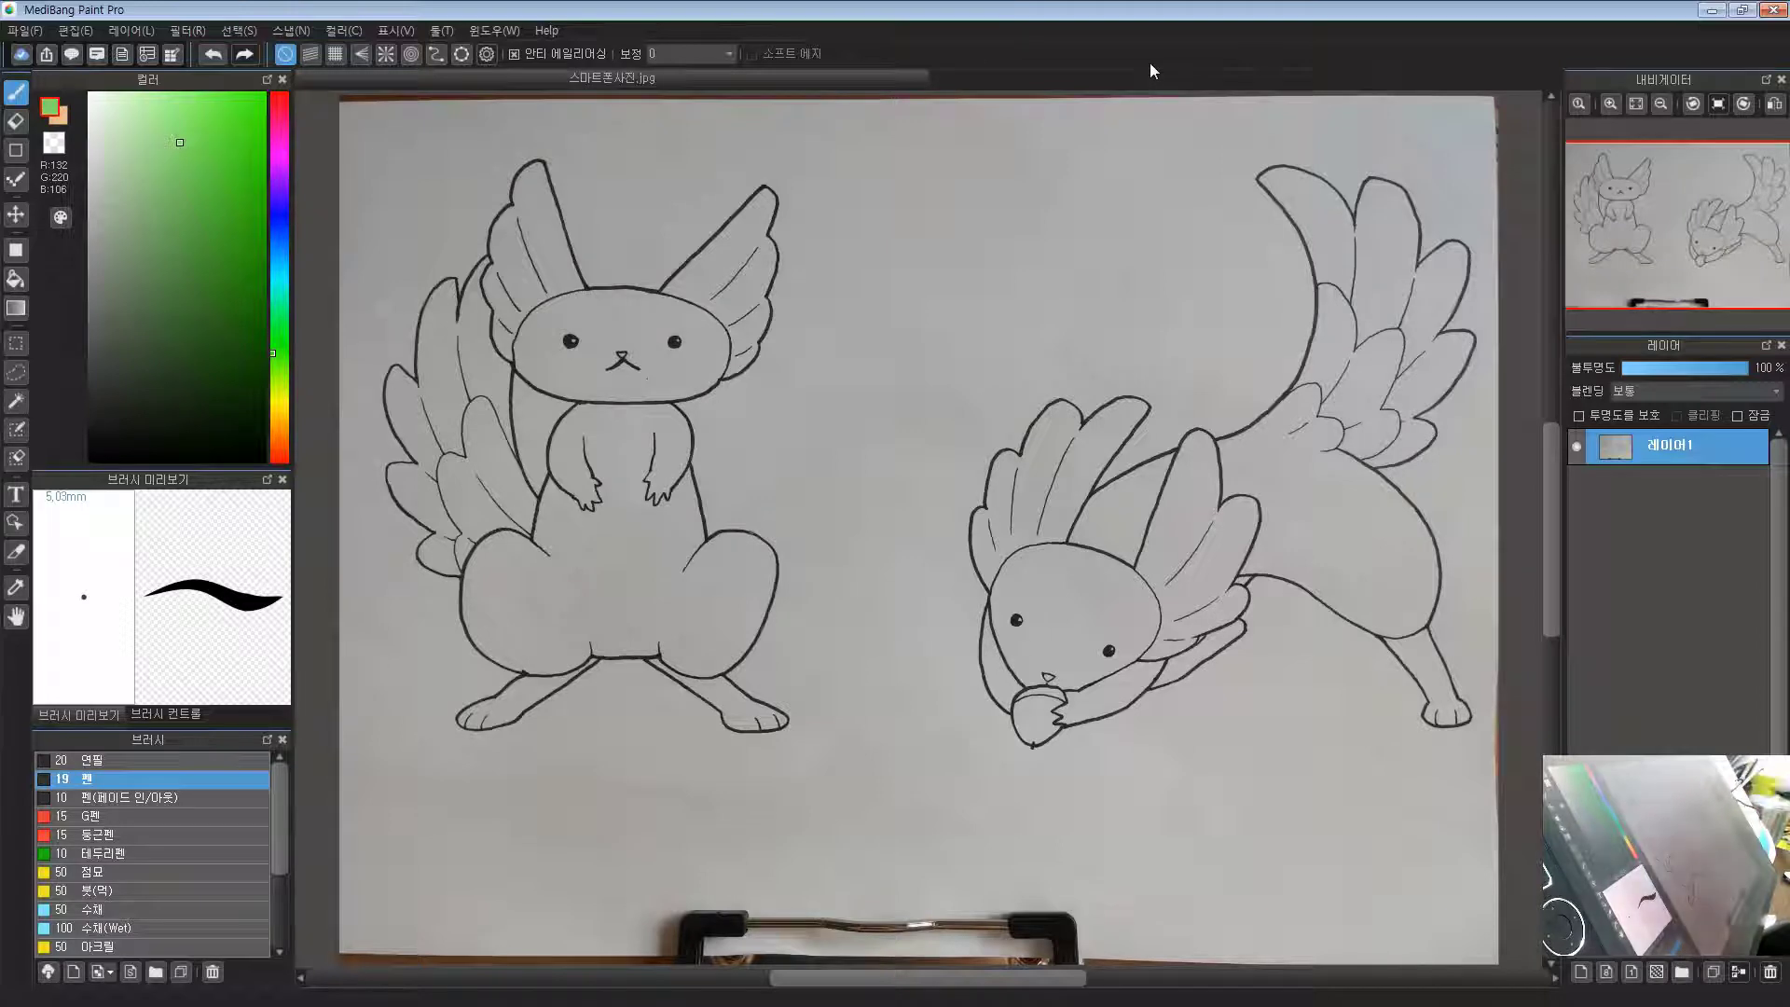
Step: Reduce the drawing's saturation to 0% with the Hue filter to turn the photo grayscale
left_click(142, 30)
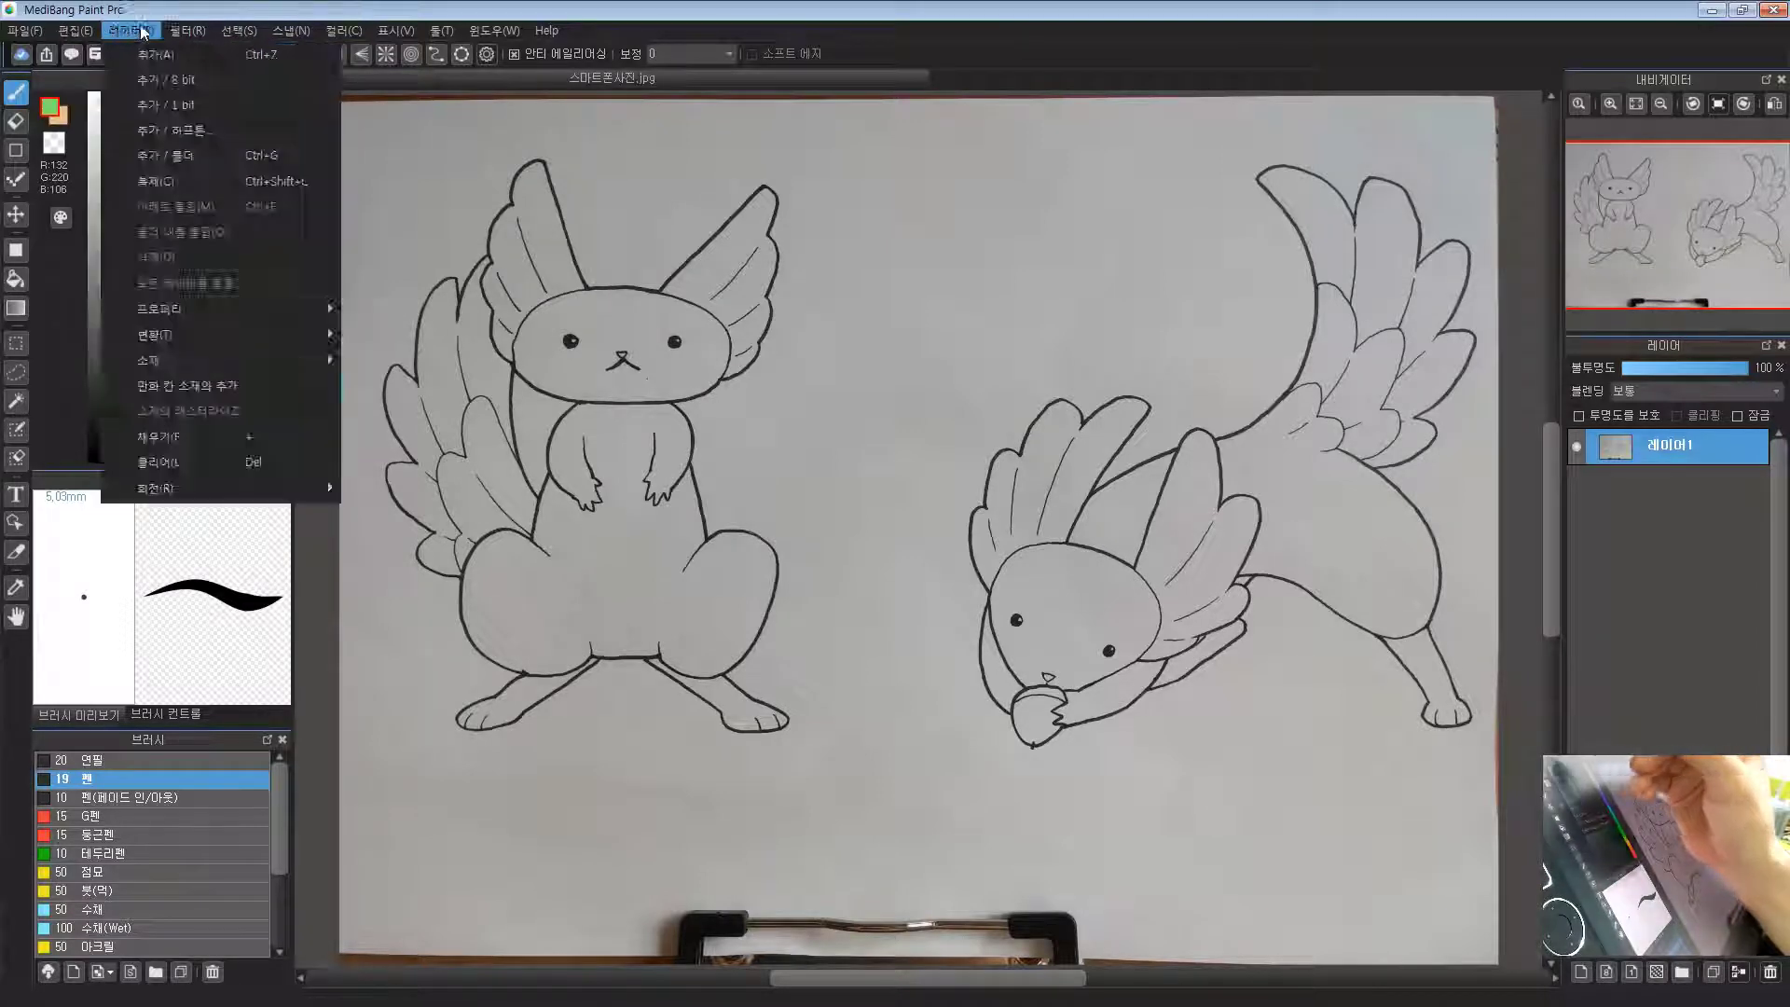
mouse_move(190, 31)
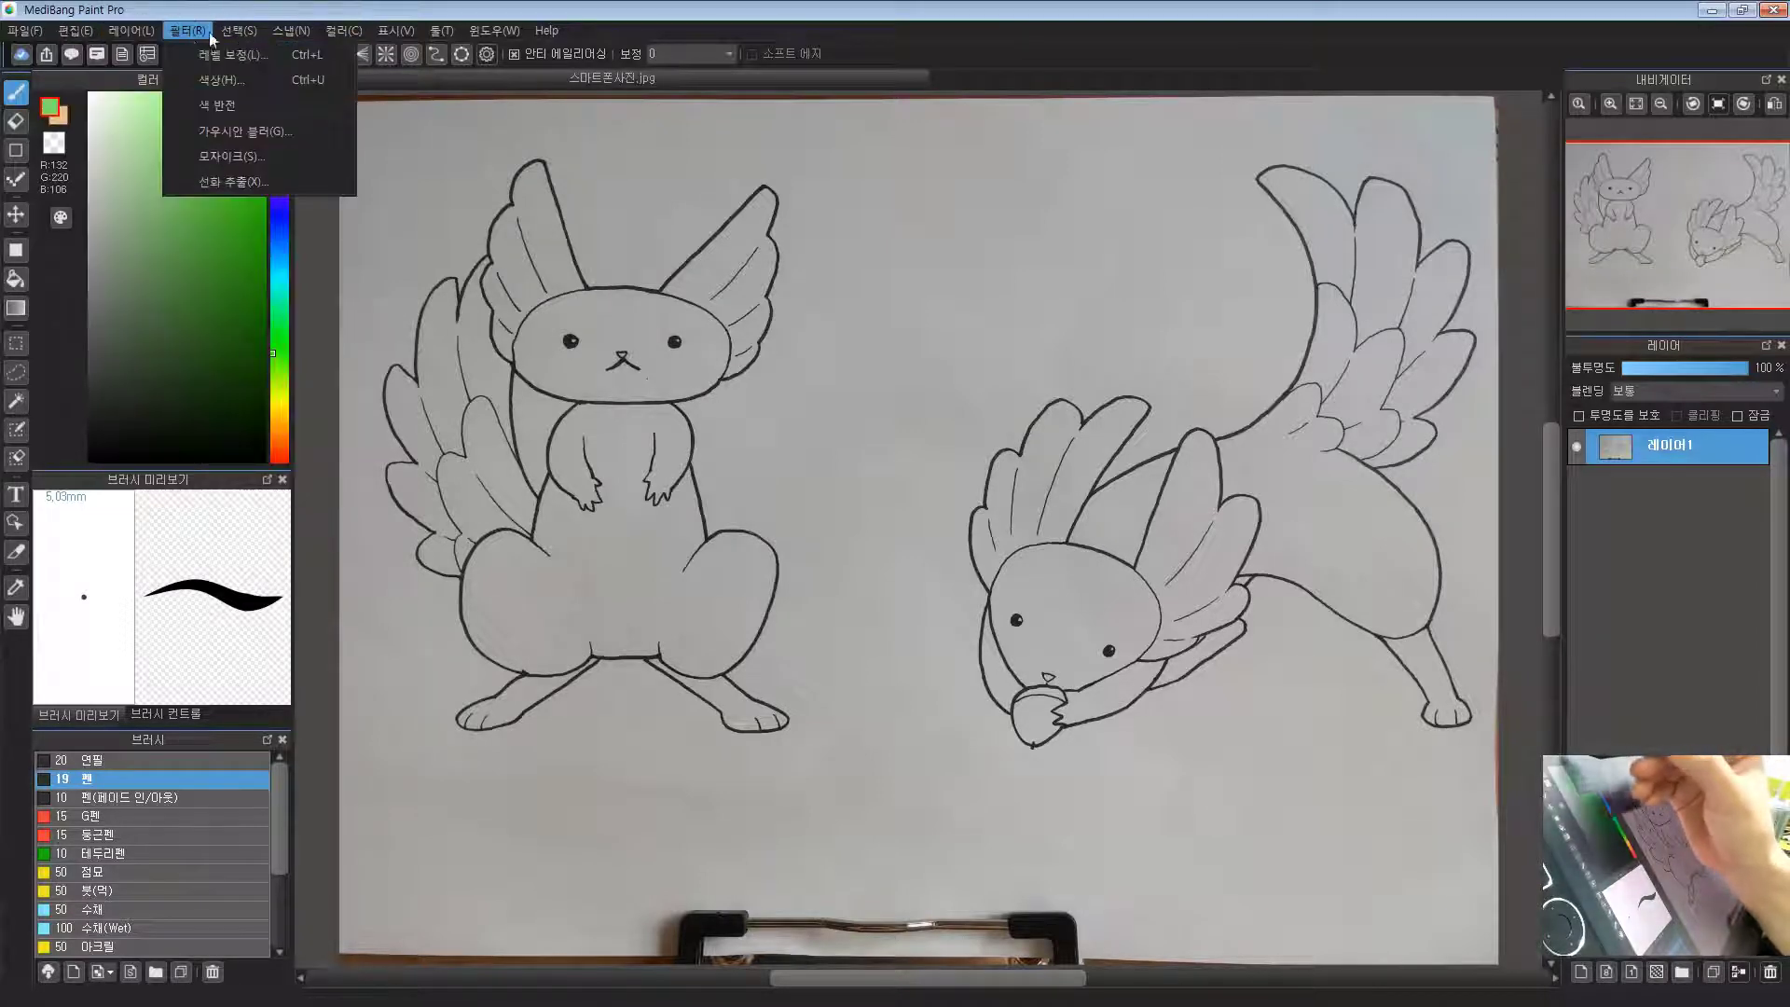
left_click(317, 80)
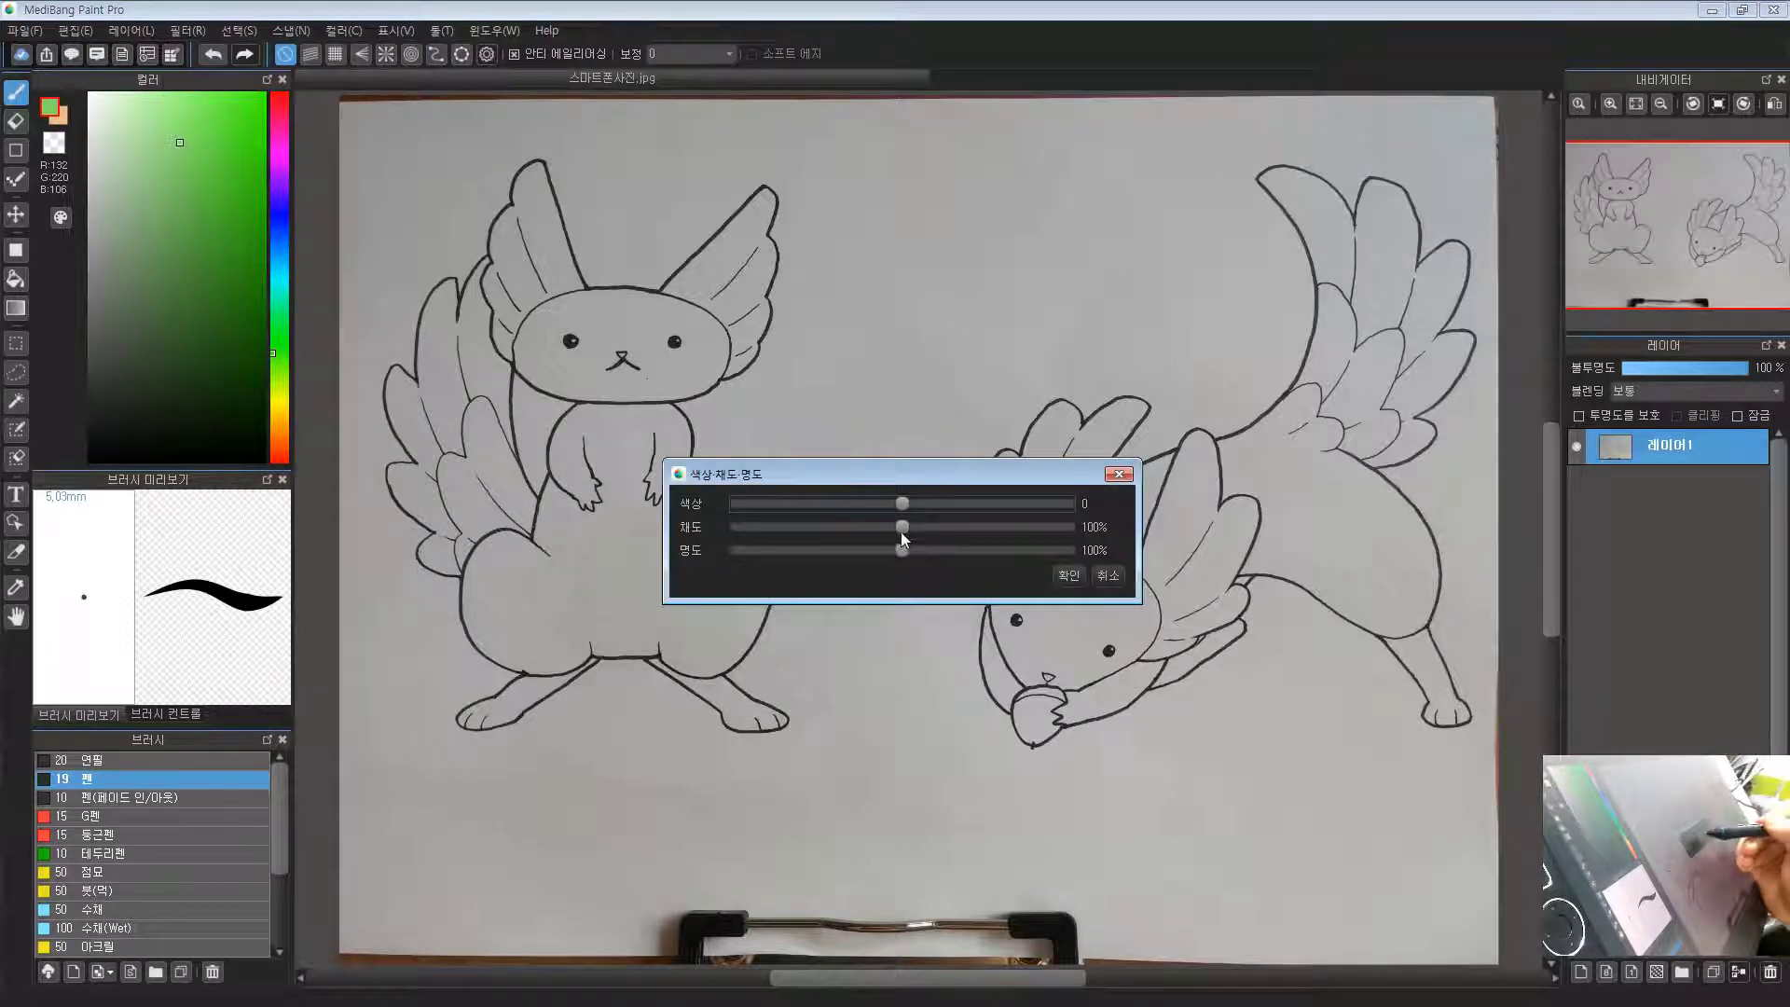
left_click_drag(901, 531, 734, 527)
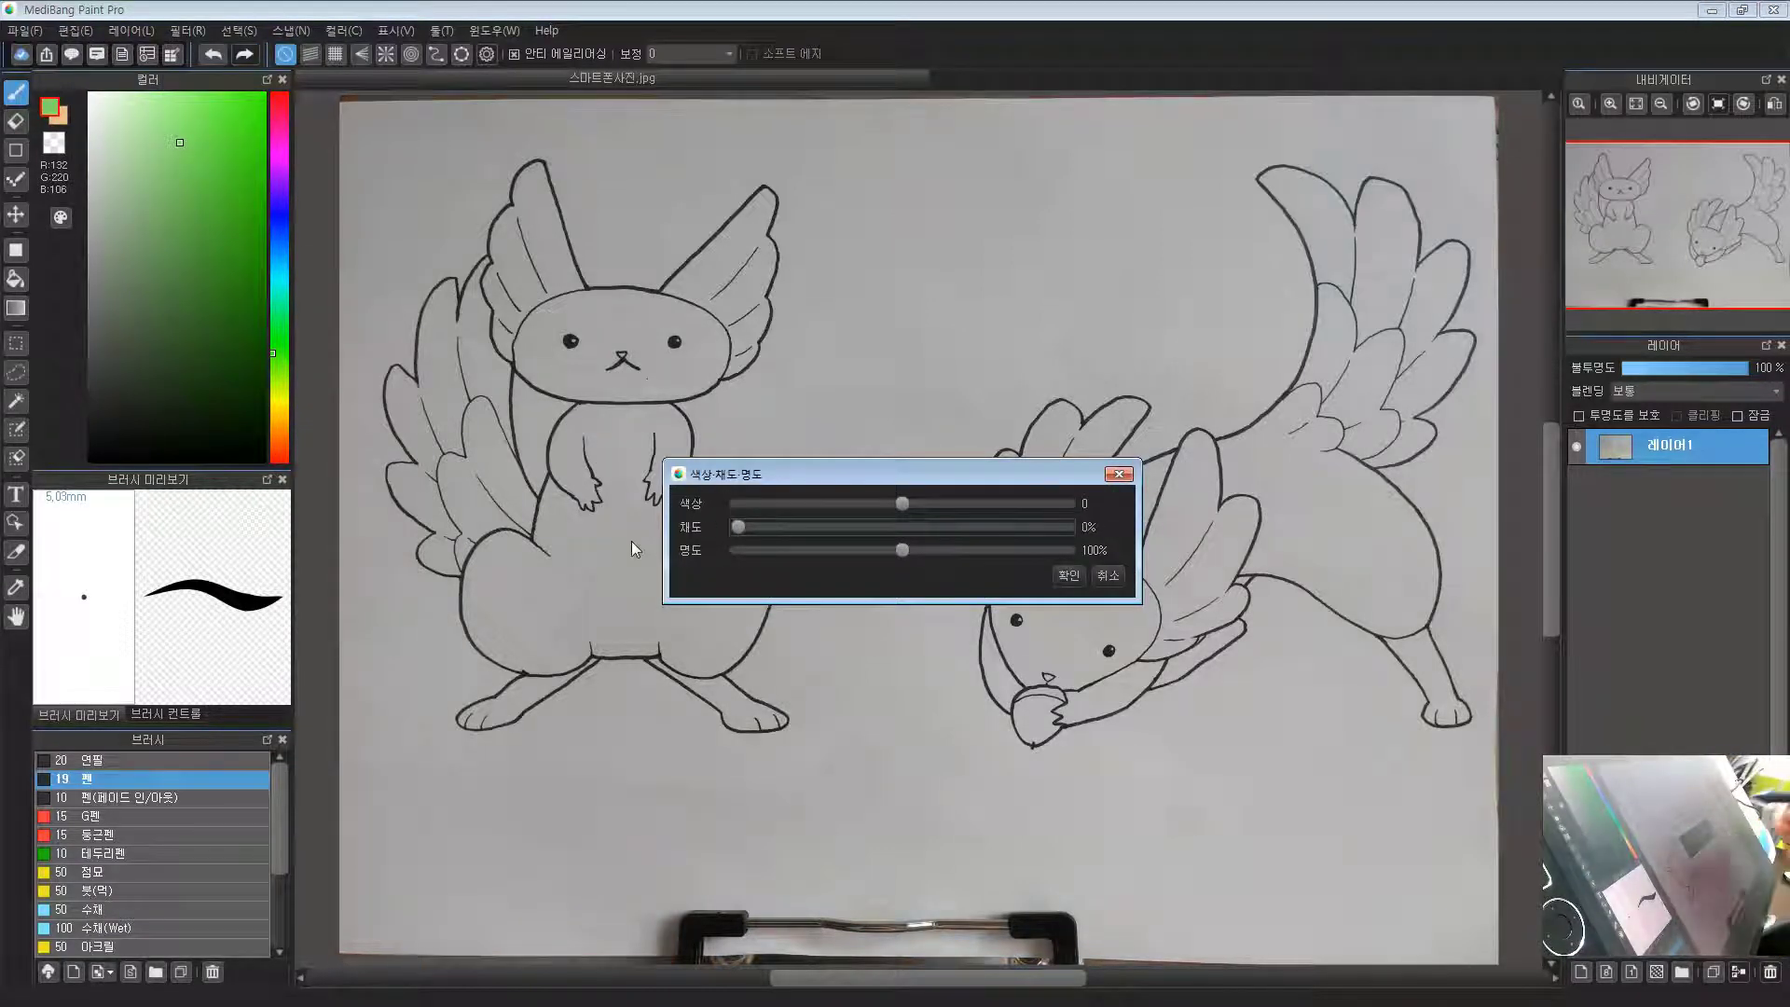
left_click(1066, 576)
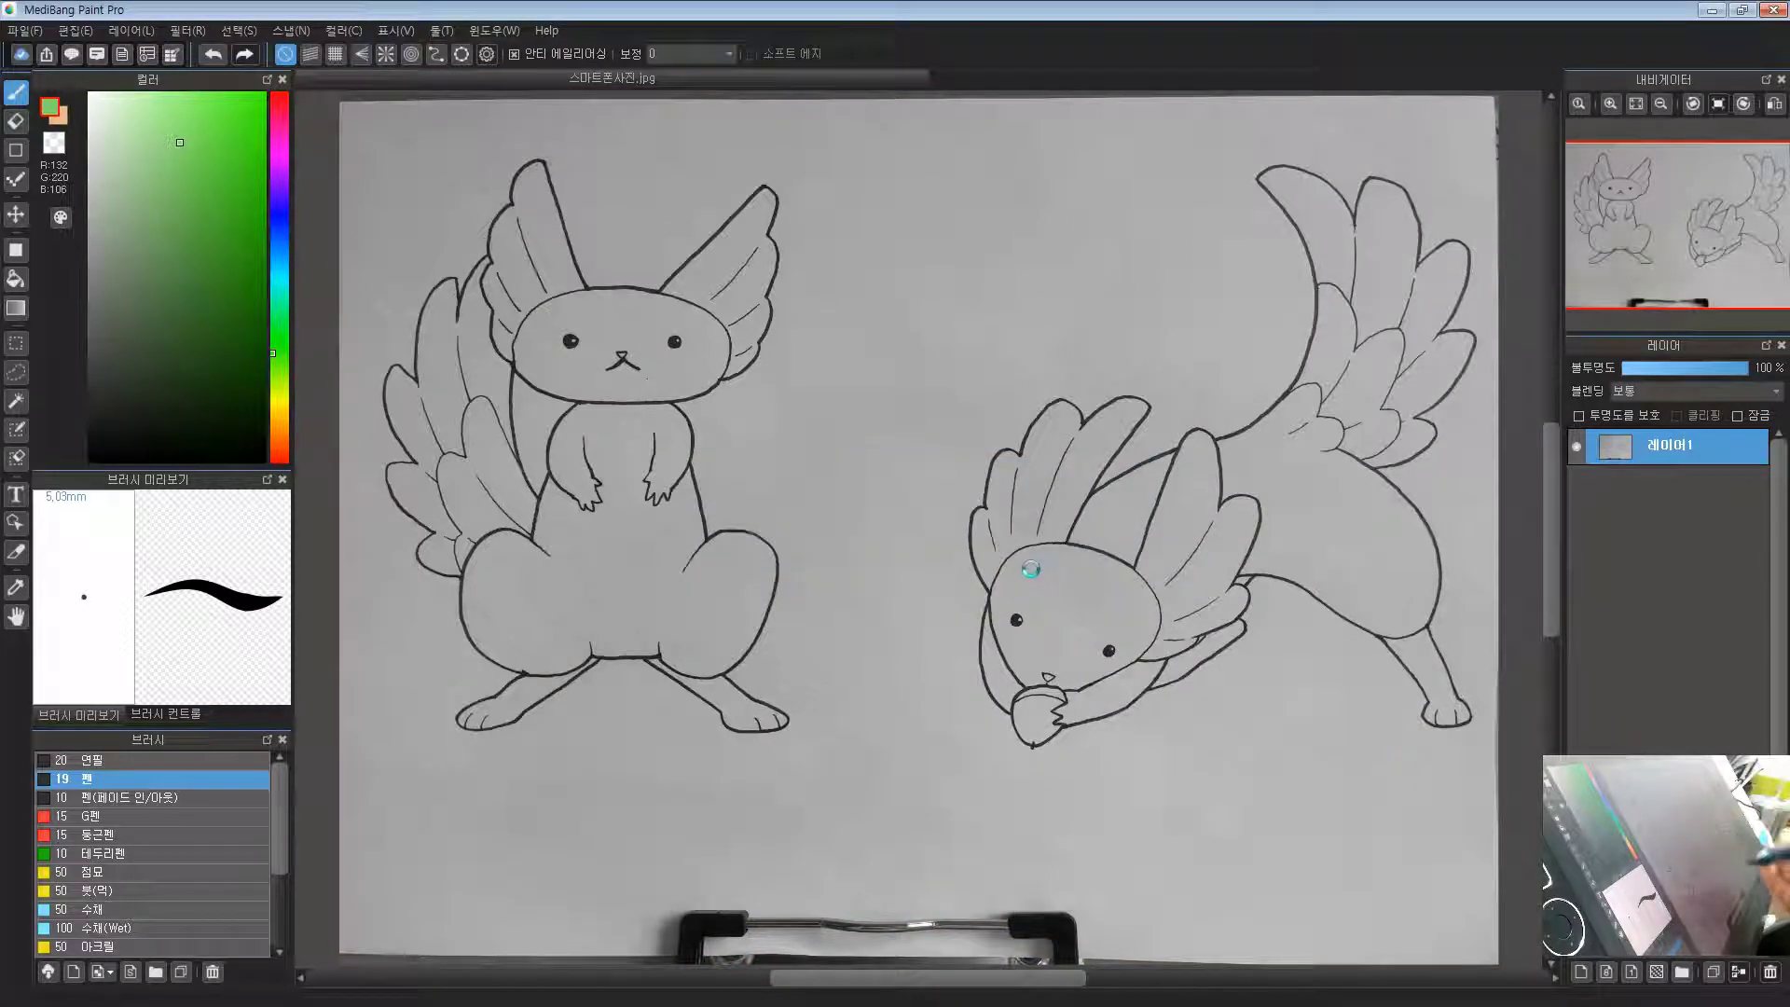
Step: Apply a Levels correction, narrowing the input black and white points to make the paper white and the lines solid black
left_click(196, 34)
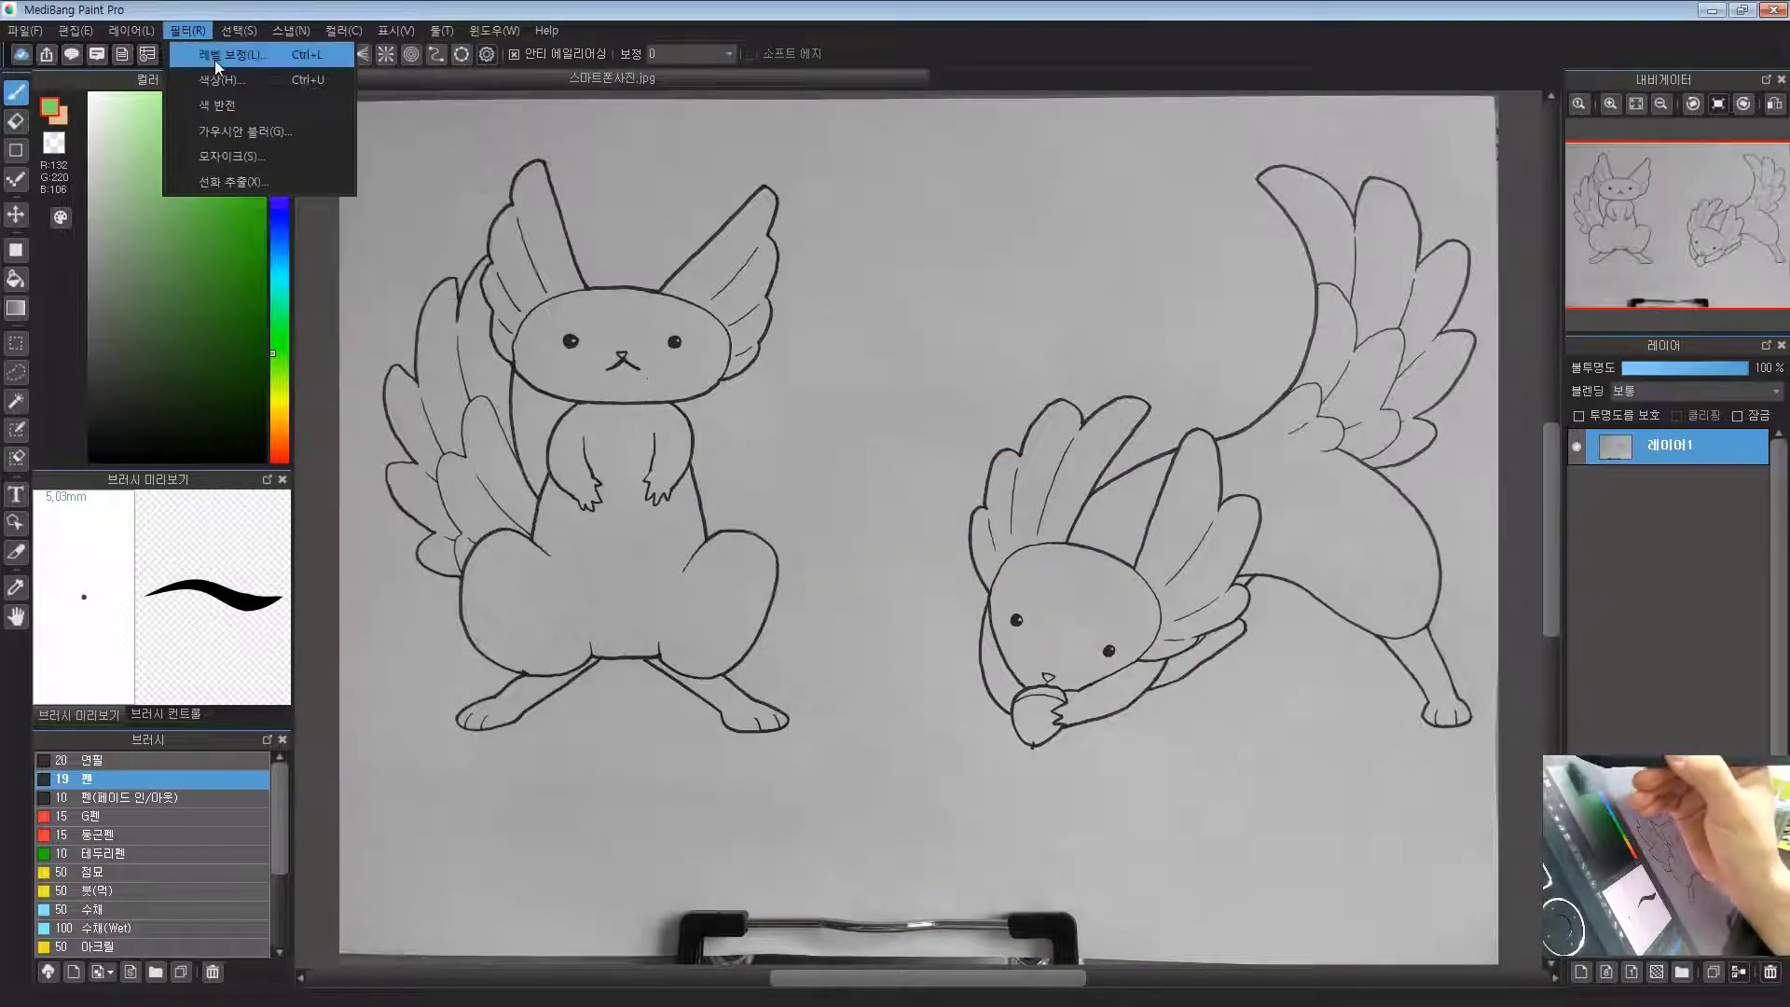
left_click(216, 58)
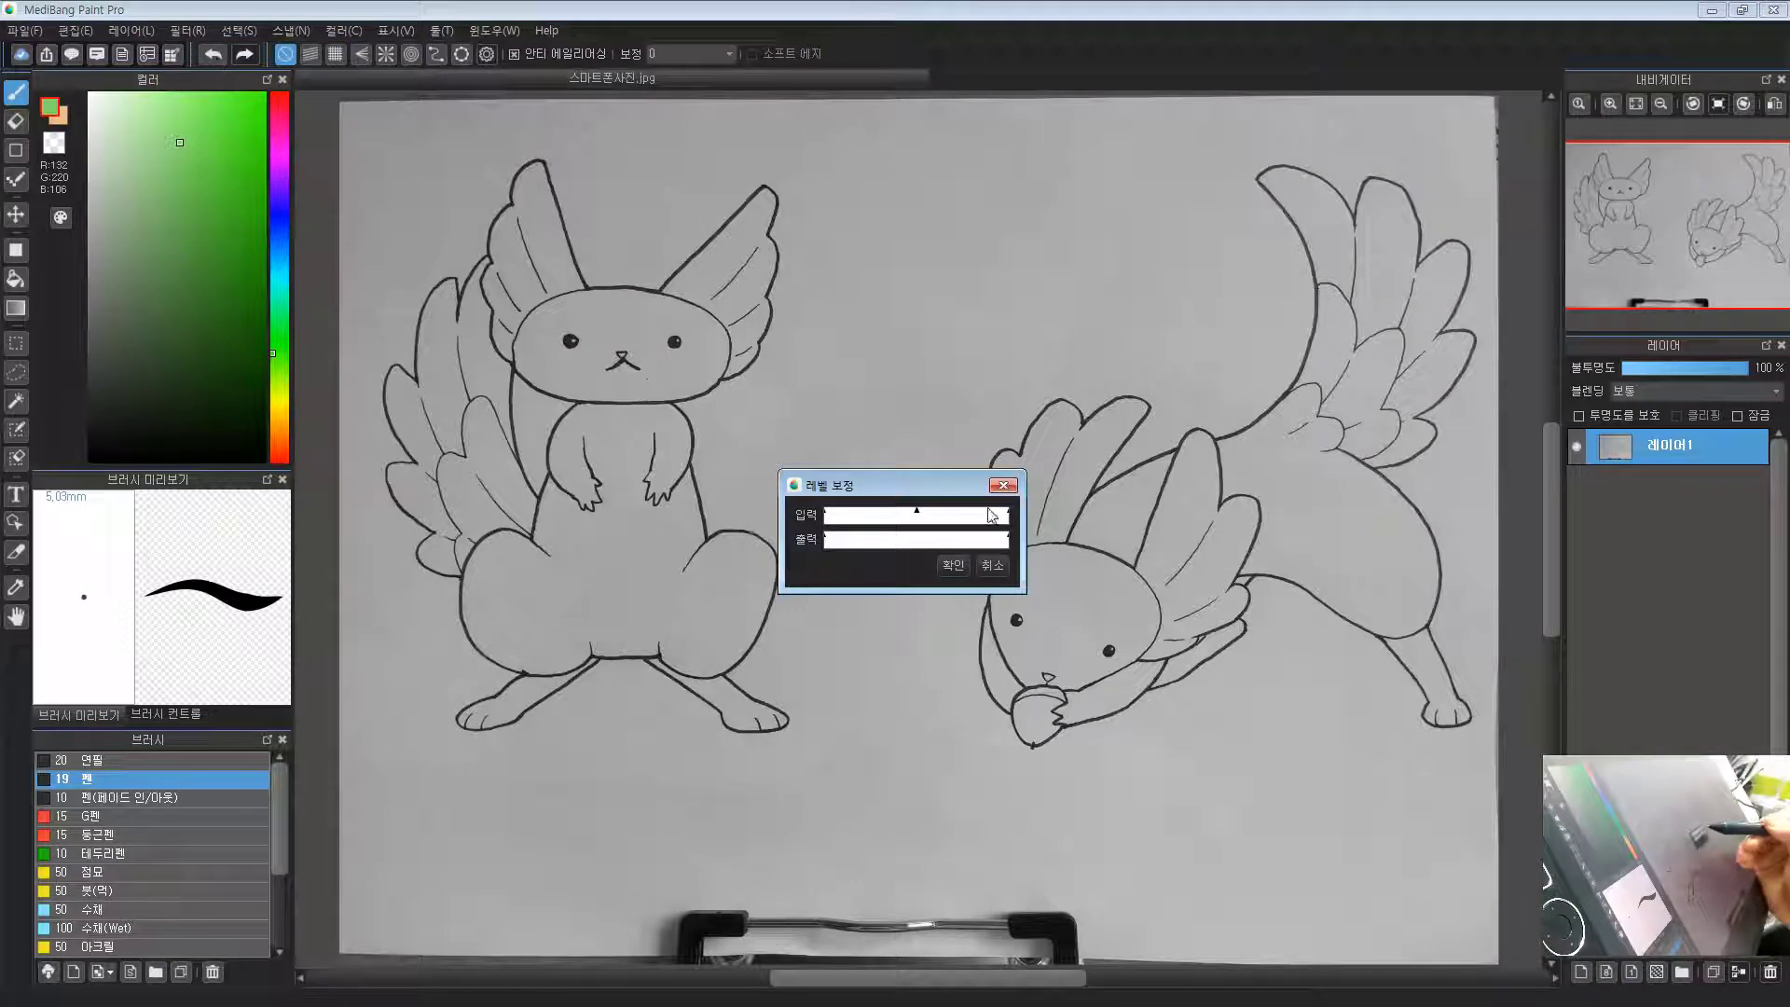
mouse_move(1004, 519)
left_mouse_down()
mouse_move(853, 515)
mouse_move(879, 518)
left_mouse_up()
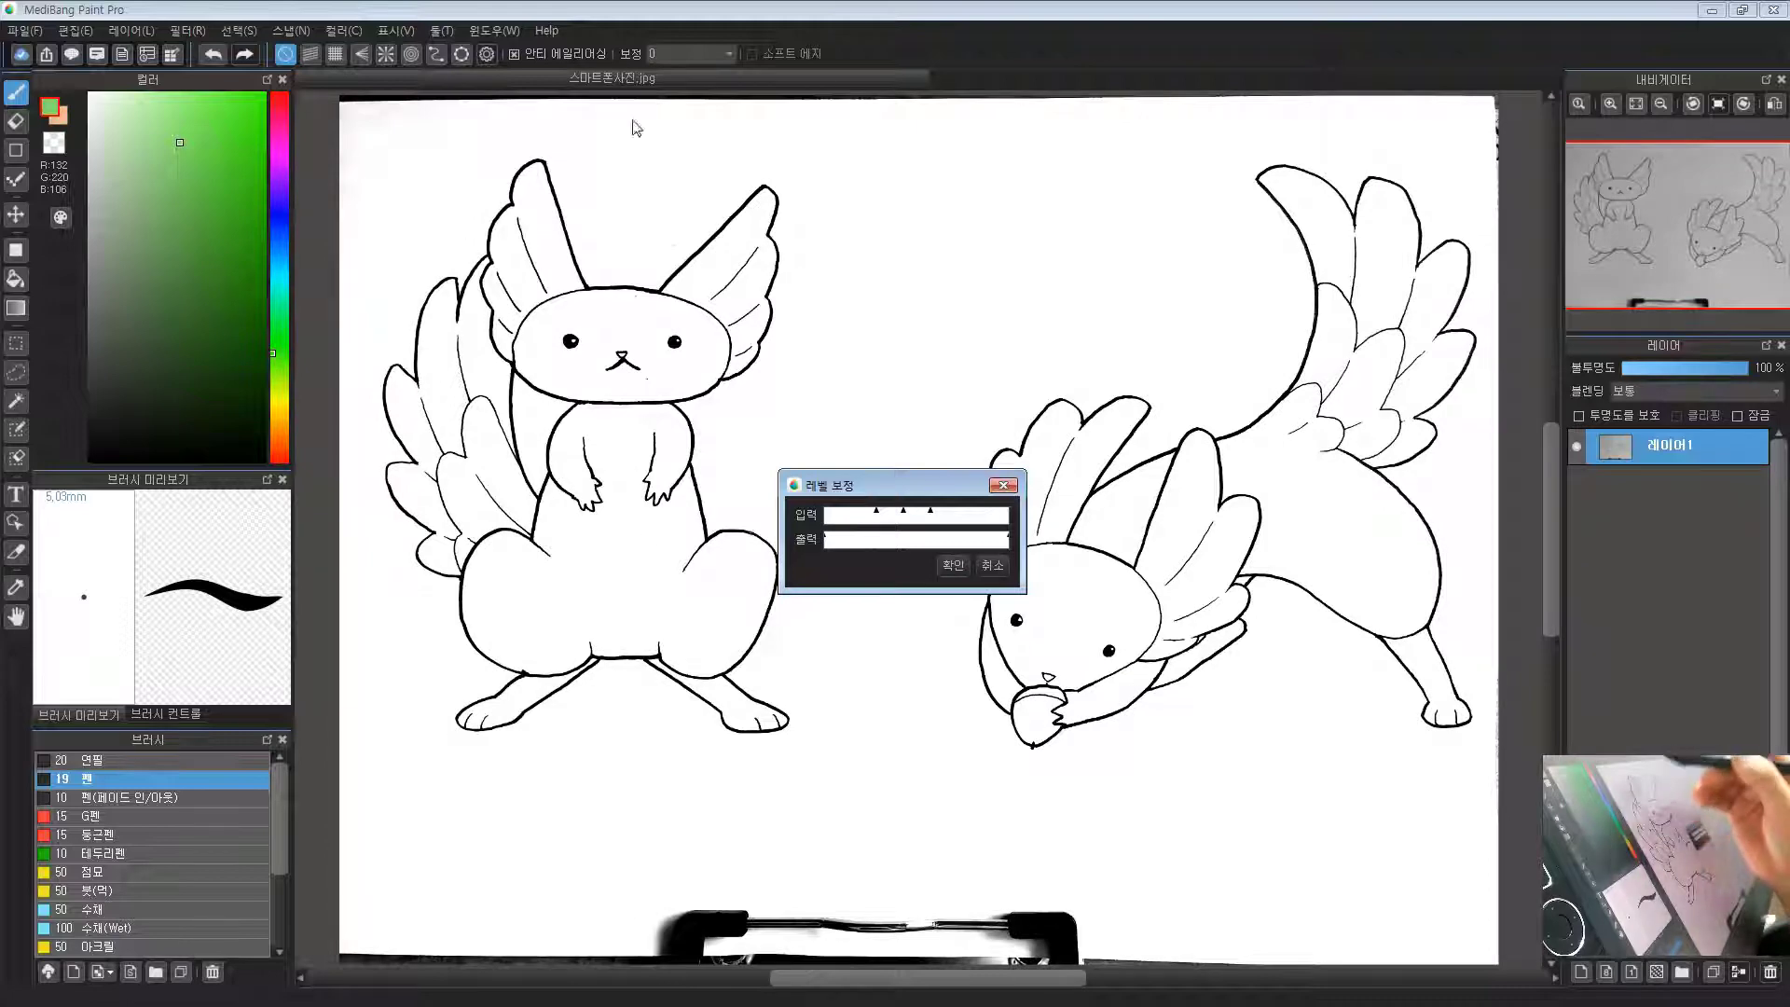
left_click_drag(880, 513, 923, 518)
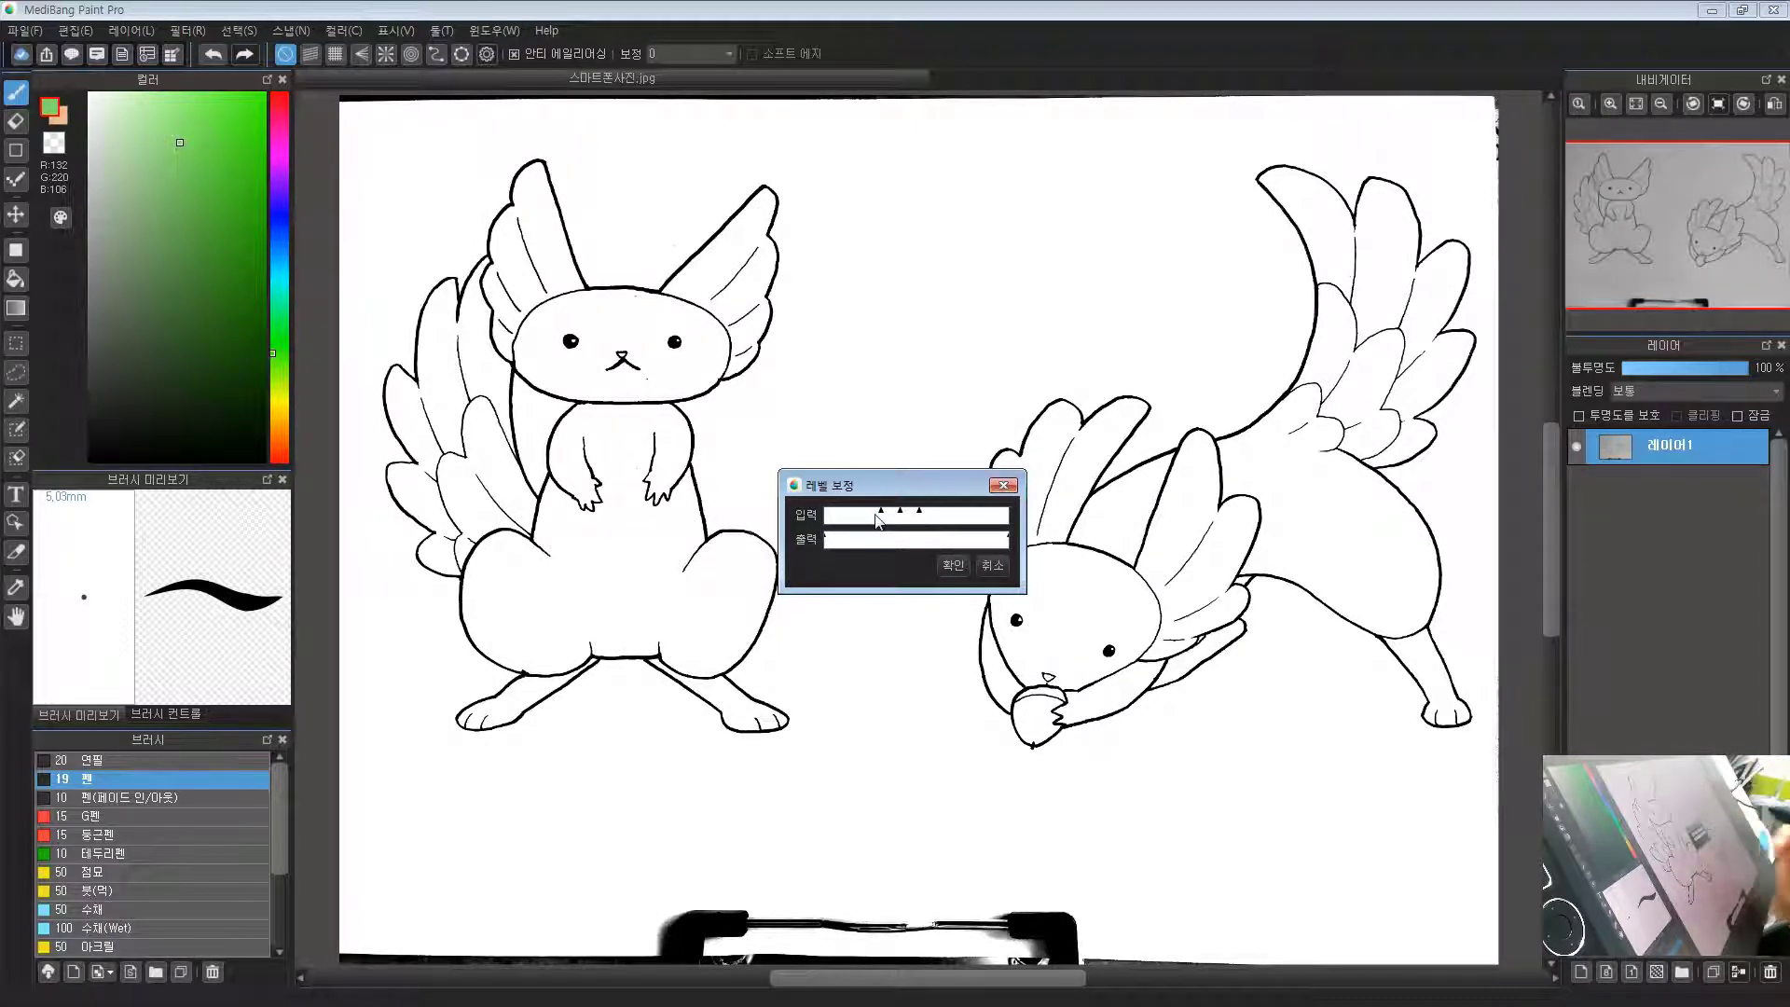
left_click_drag(939, 494, 951, 455)
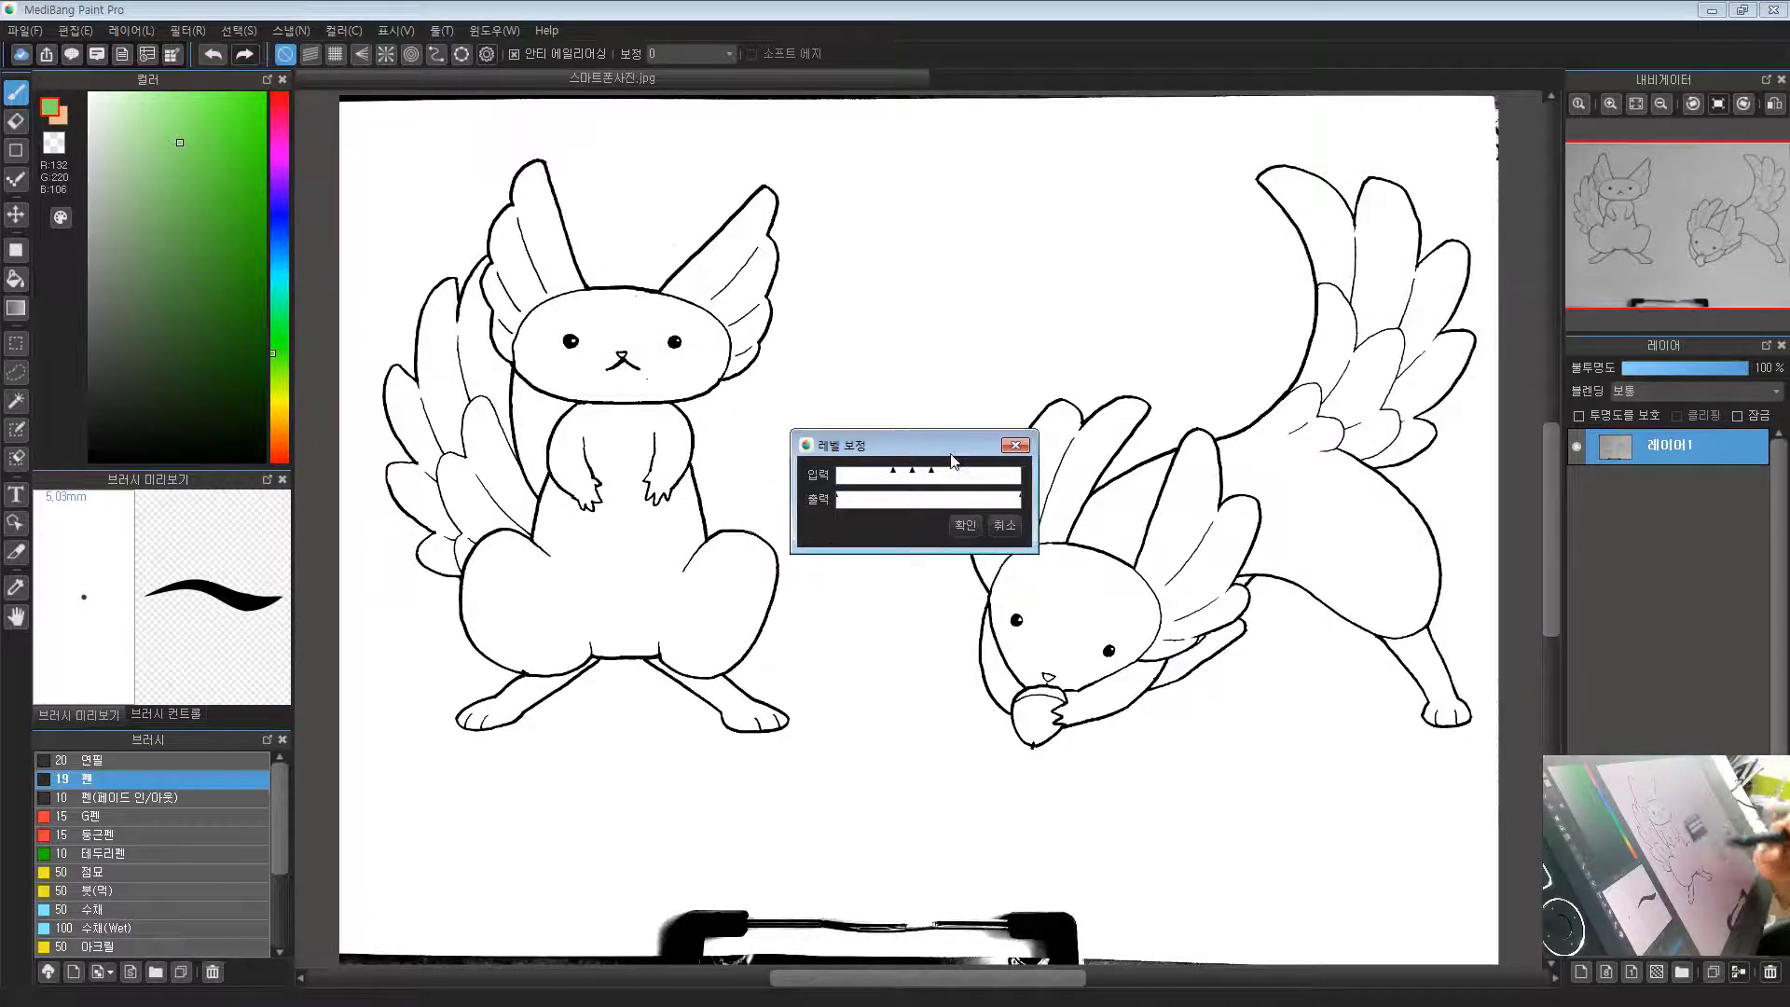
left_click(966, 526)
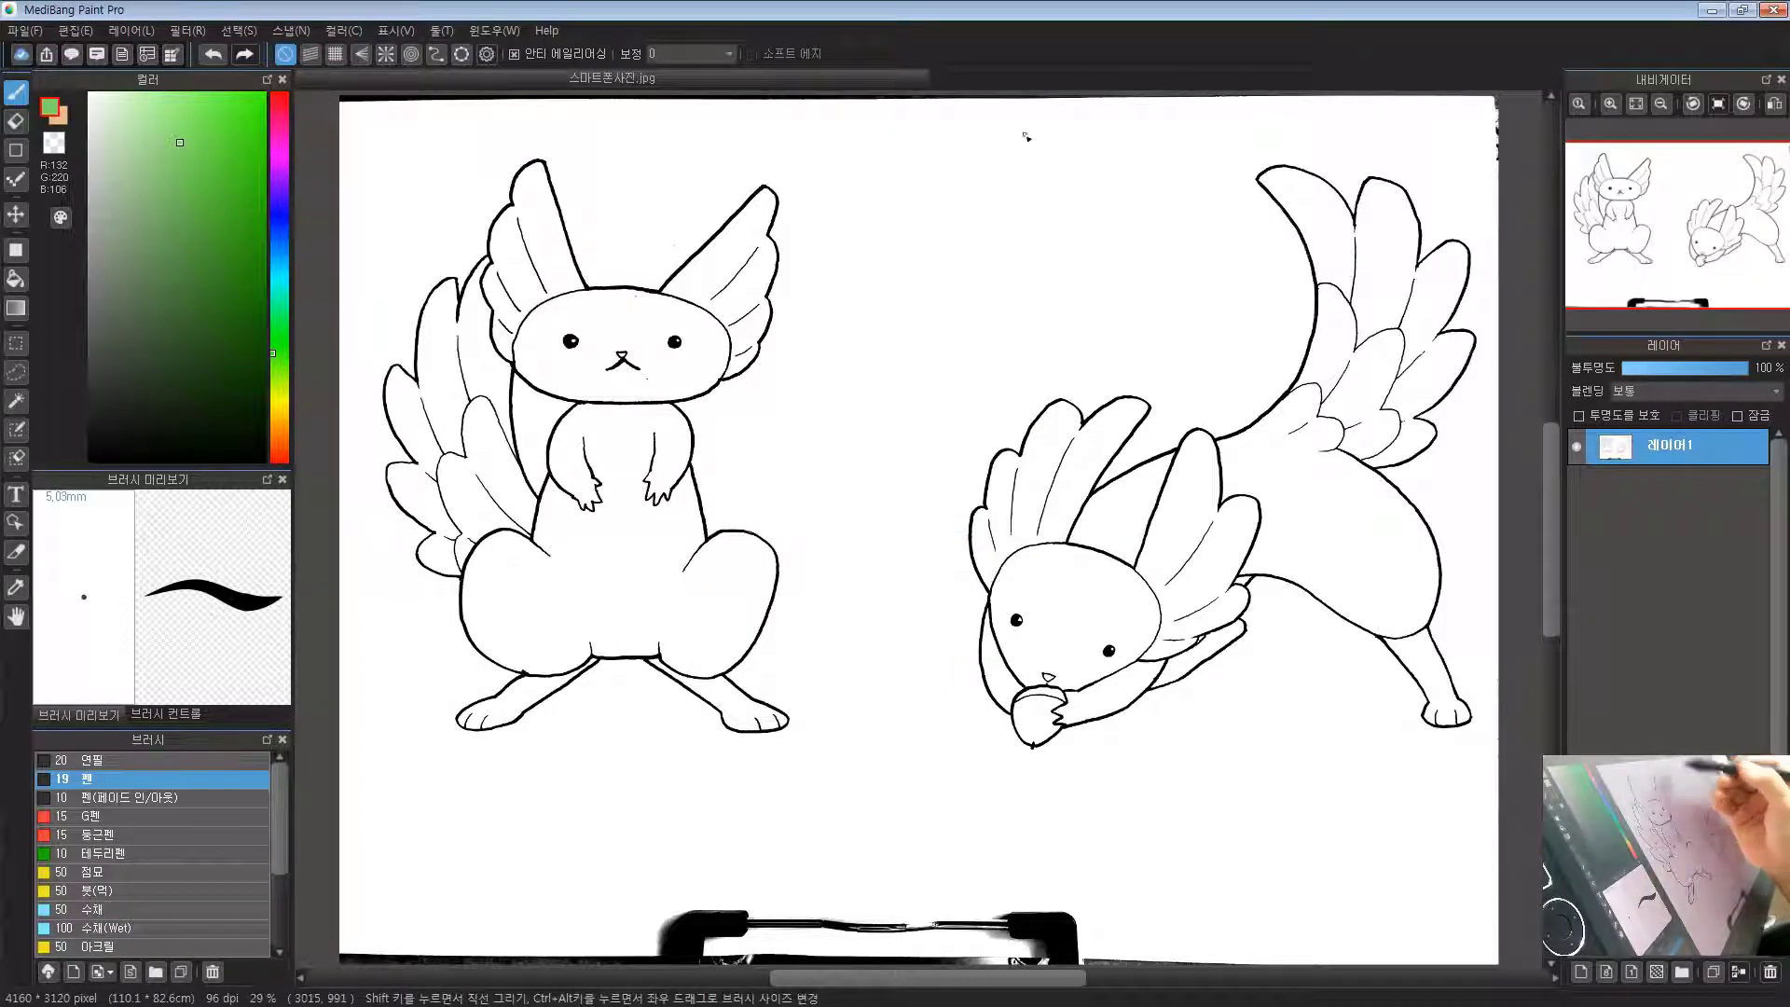
Step: Examine the clipboard clip, the page edges and the creatures' line art at different zoom levels
scroll(1116, 777, "up", 5)
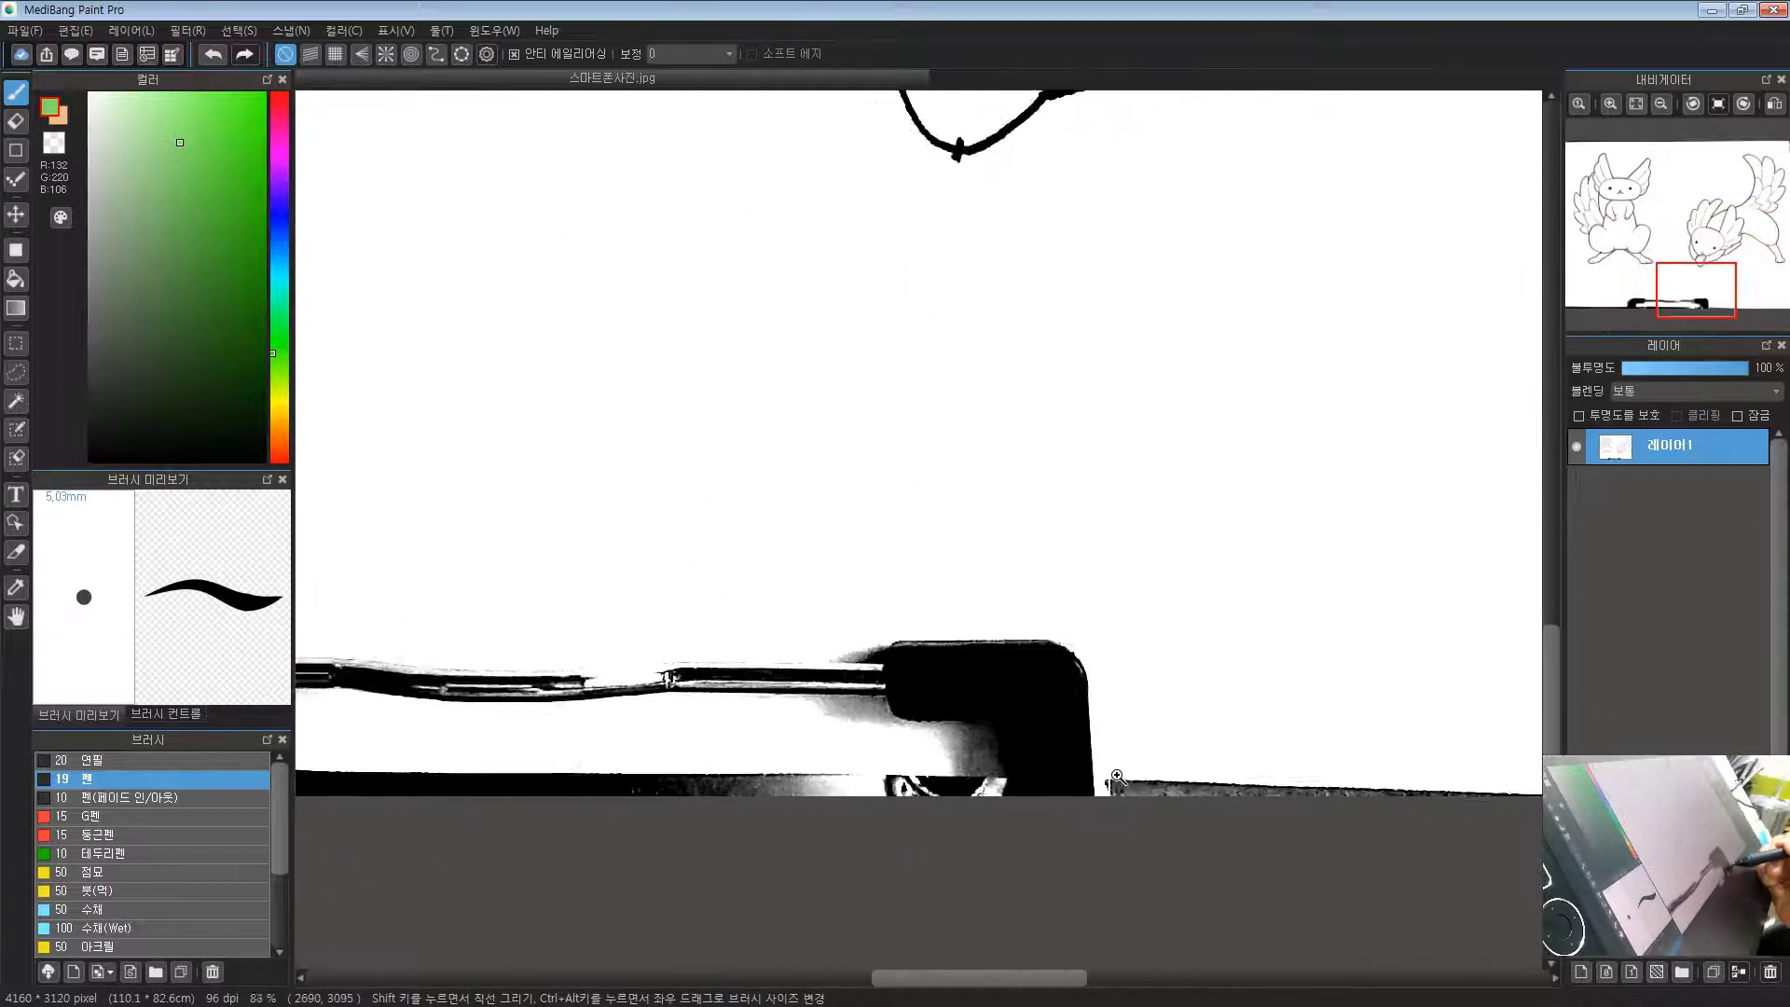
left_click_drag(1117, 776, 1018, 774)
left_click_drag(1215, 415, 914, 744)
left_click_drag(1129, 352, 1207, 356)
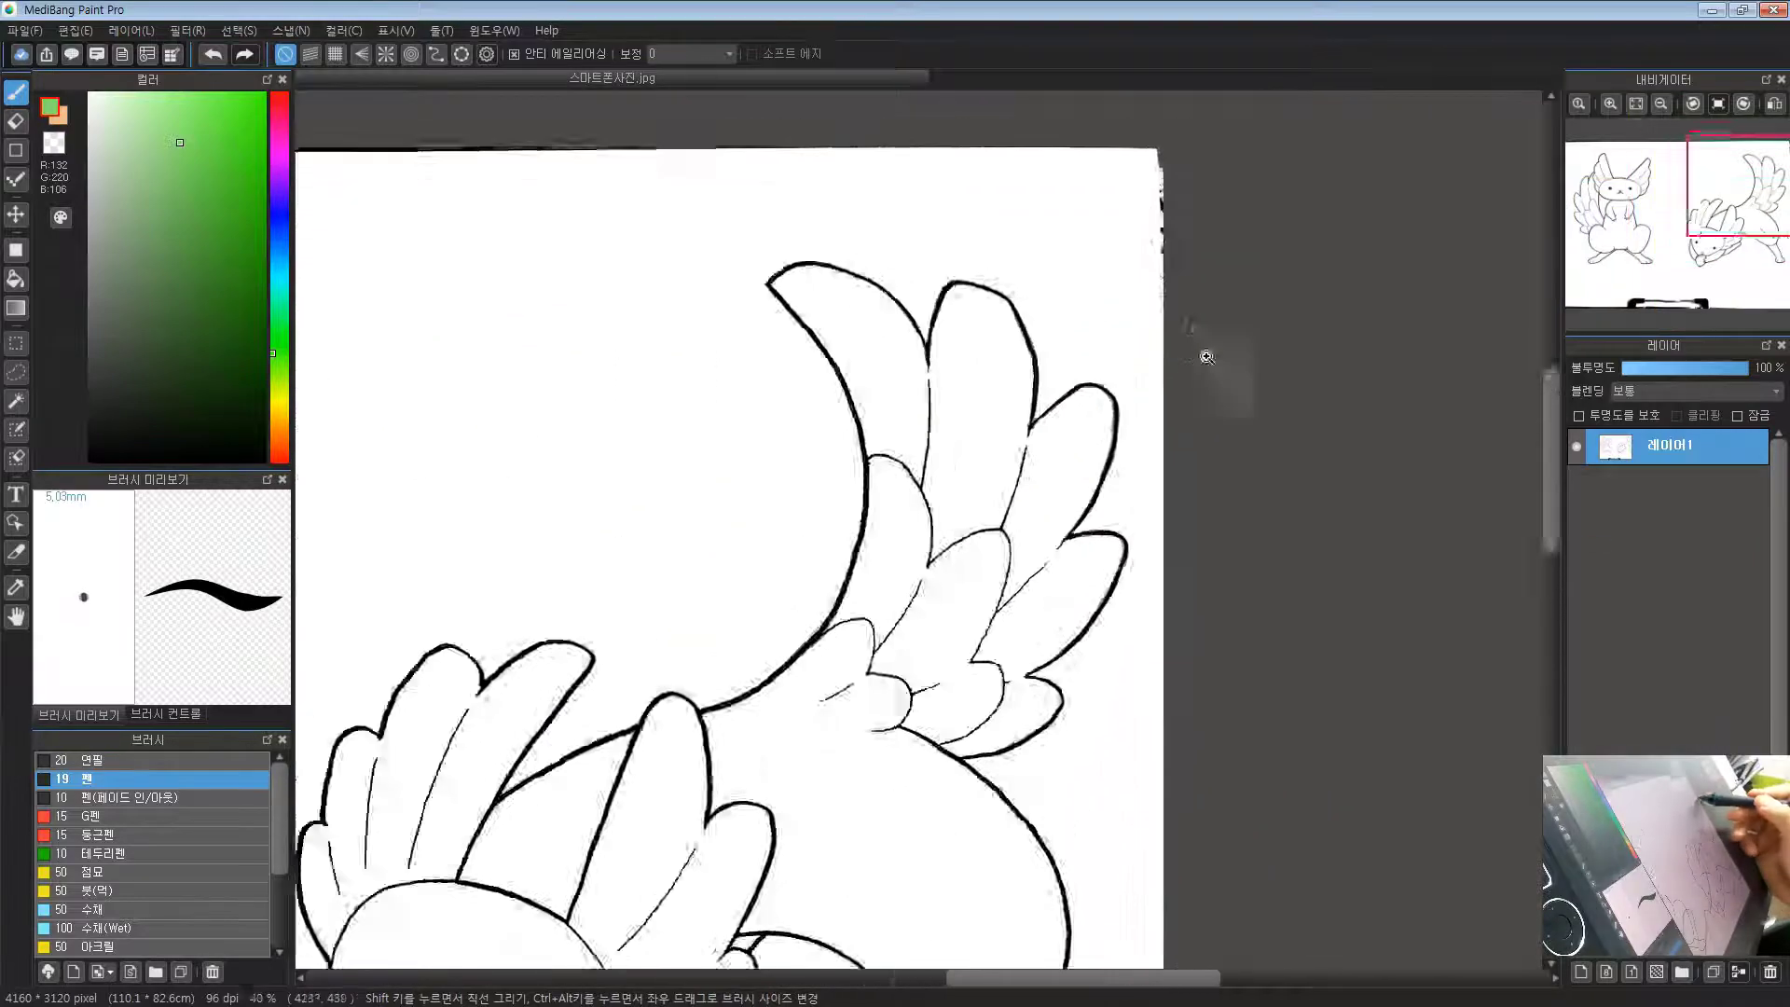
scroll(1207, 357, "up", 2)
scroll(1154, 346, "down", 5)
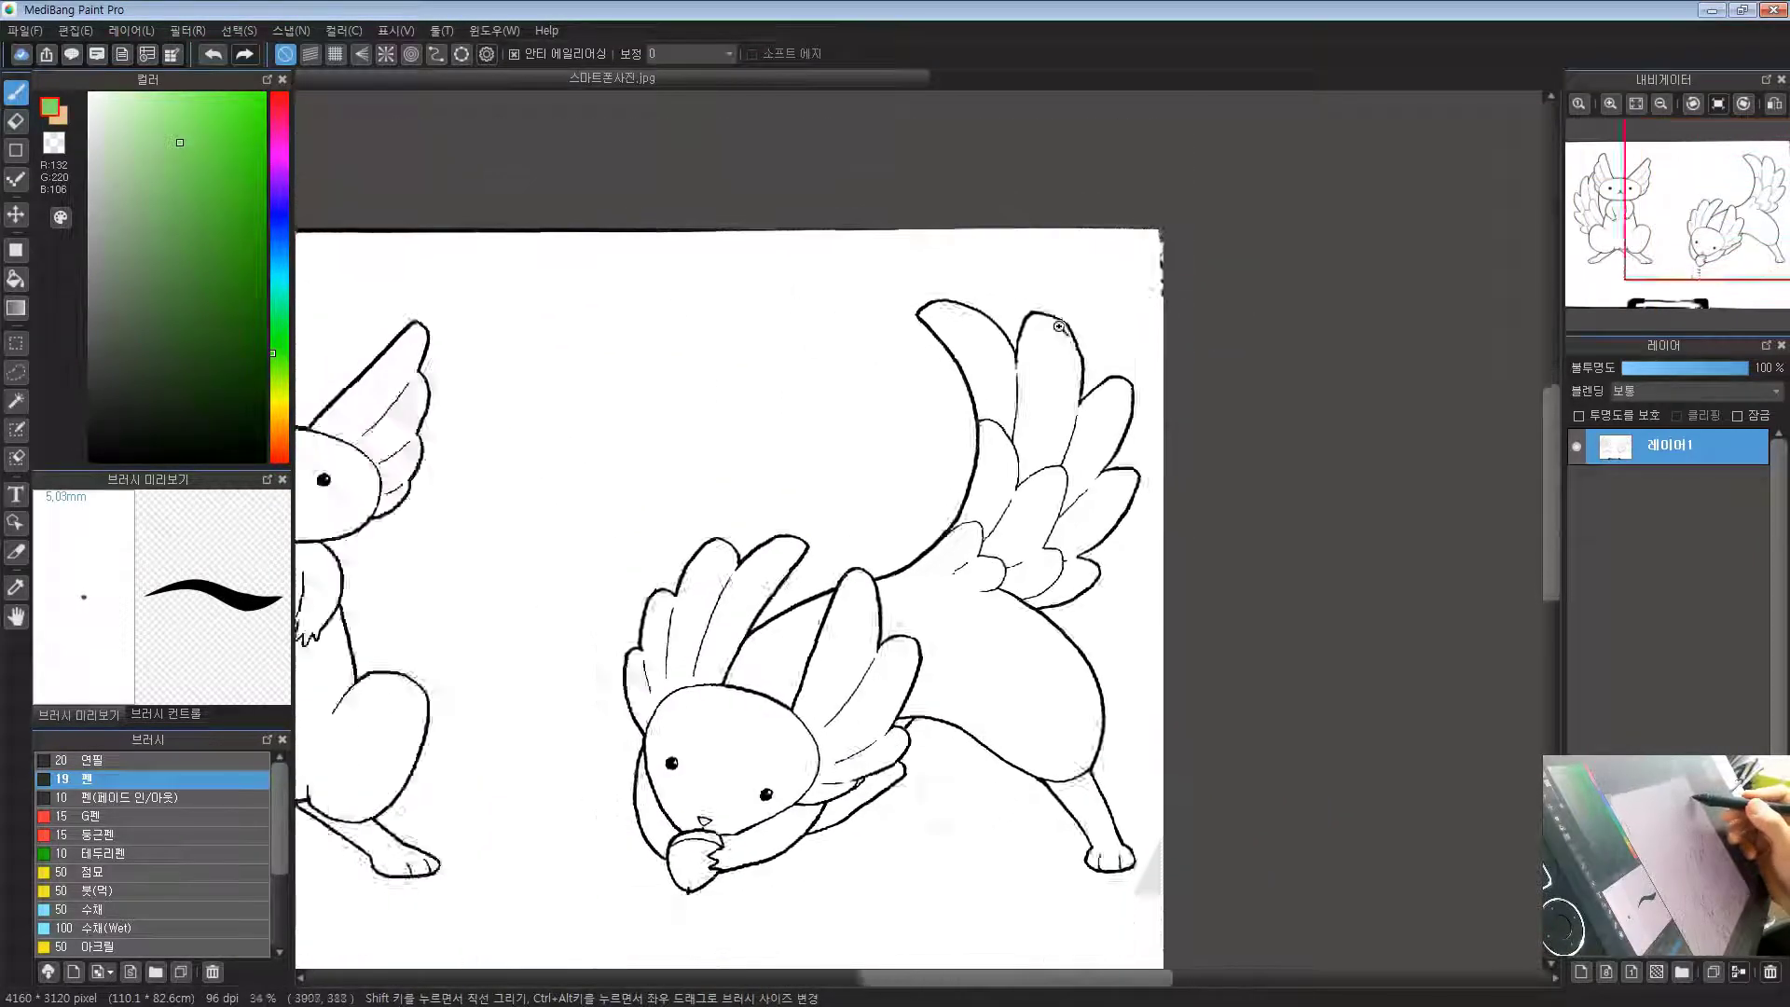
scroll(1102, 544, "up", 2)
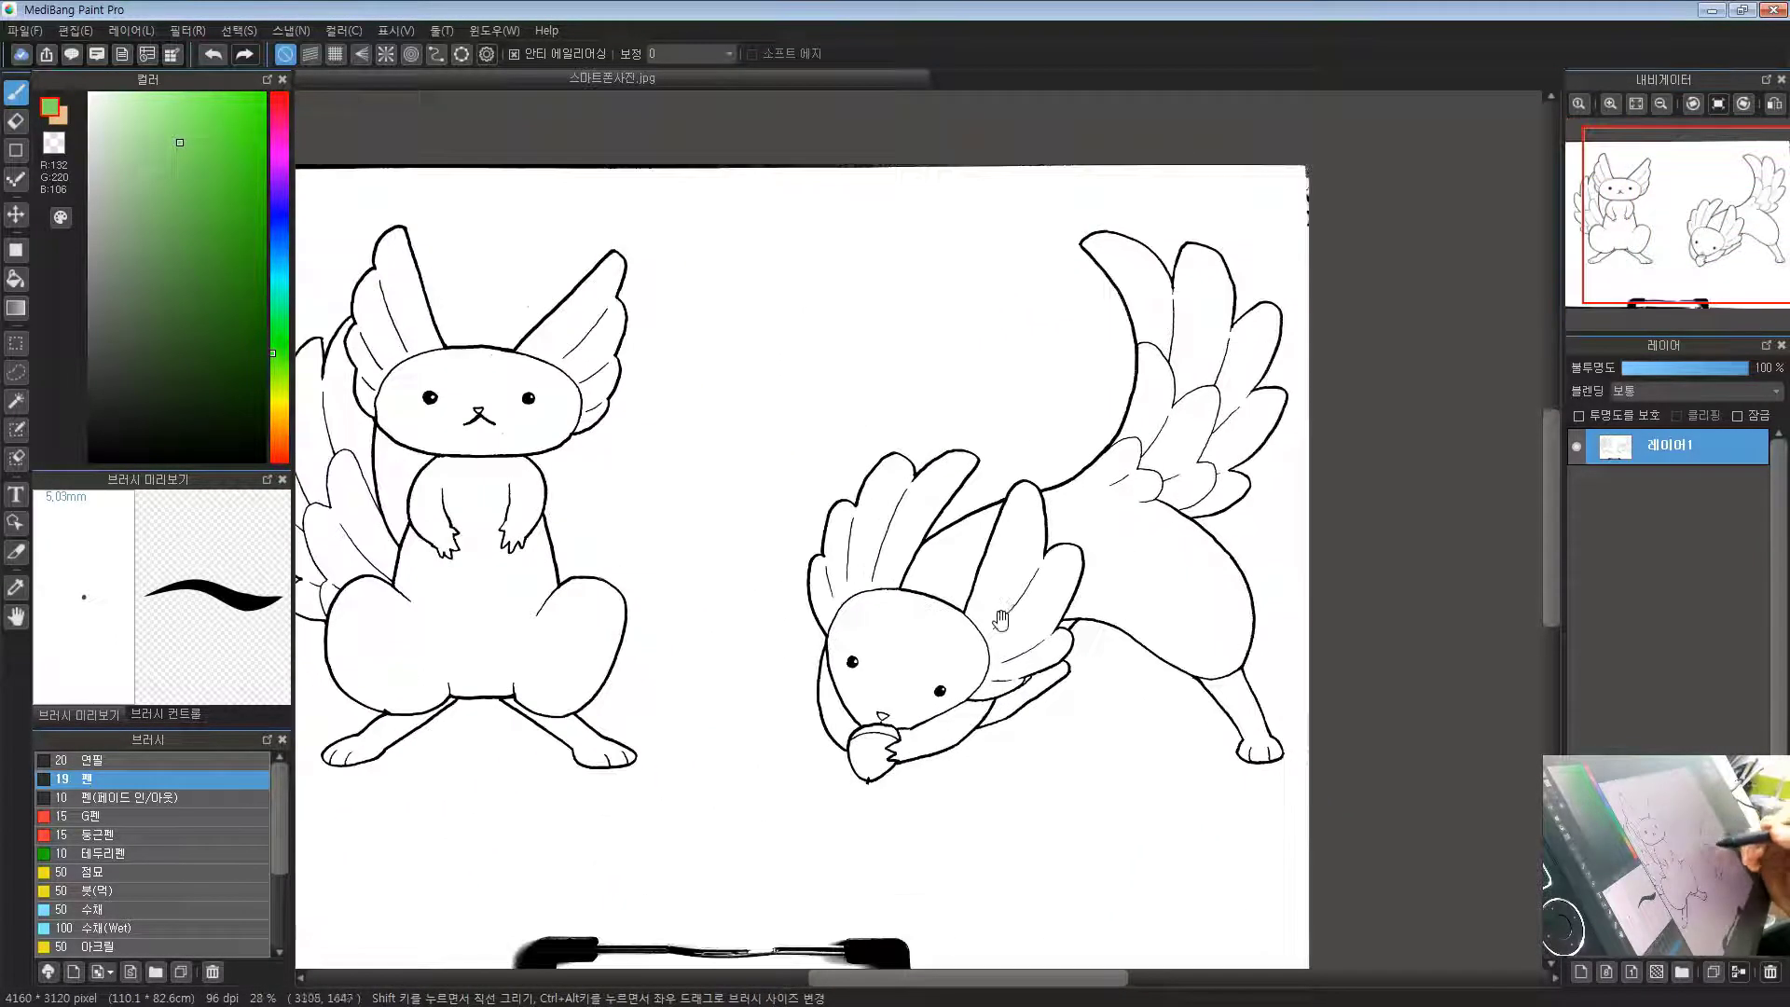
left_click_drag(1120, 575, 1123, 564)
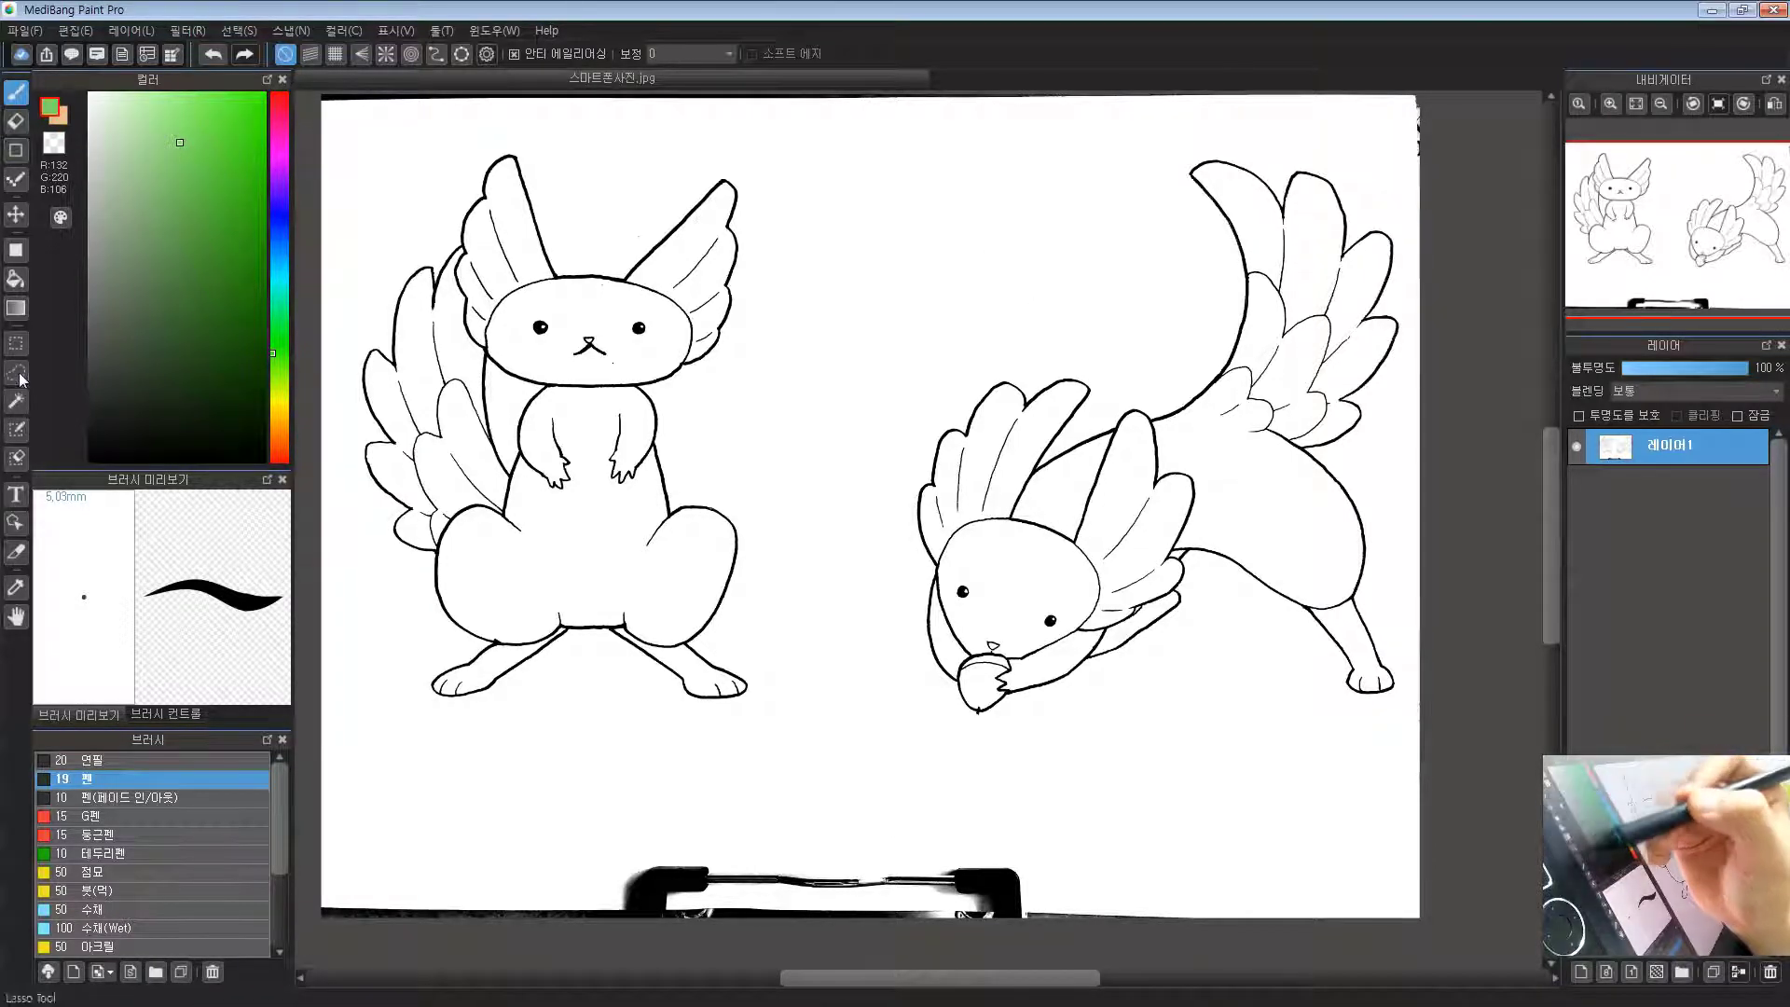
Step: Trim the canvas to a rectangular selection around both creatures, excluding the clipboard clip and dark page edges, and clear the selection
left_click(15, 344)
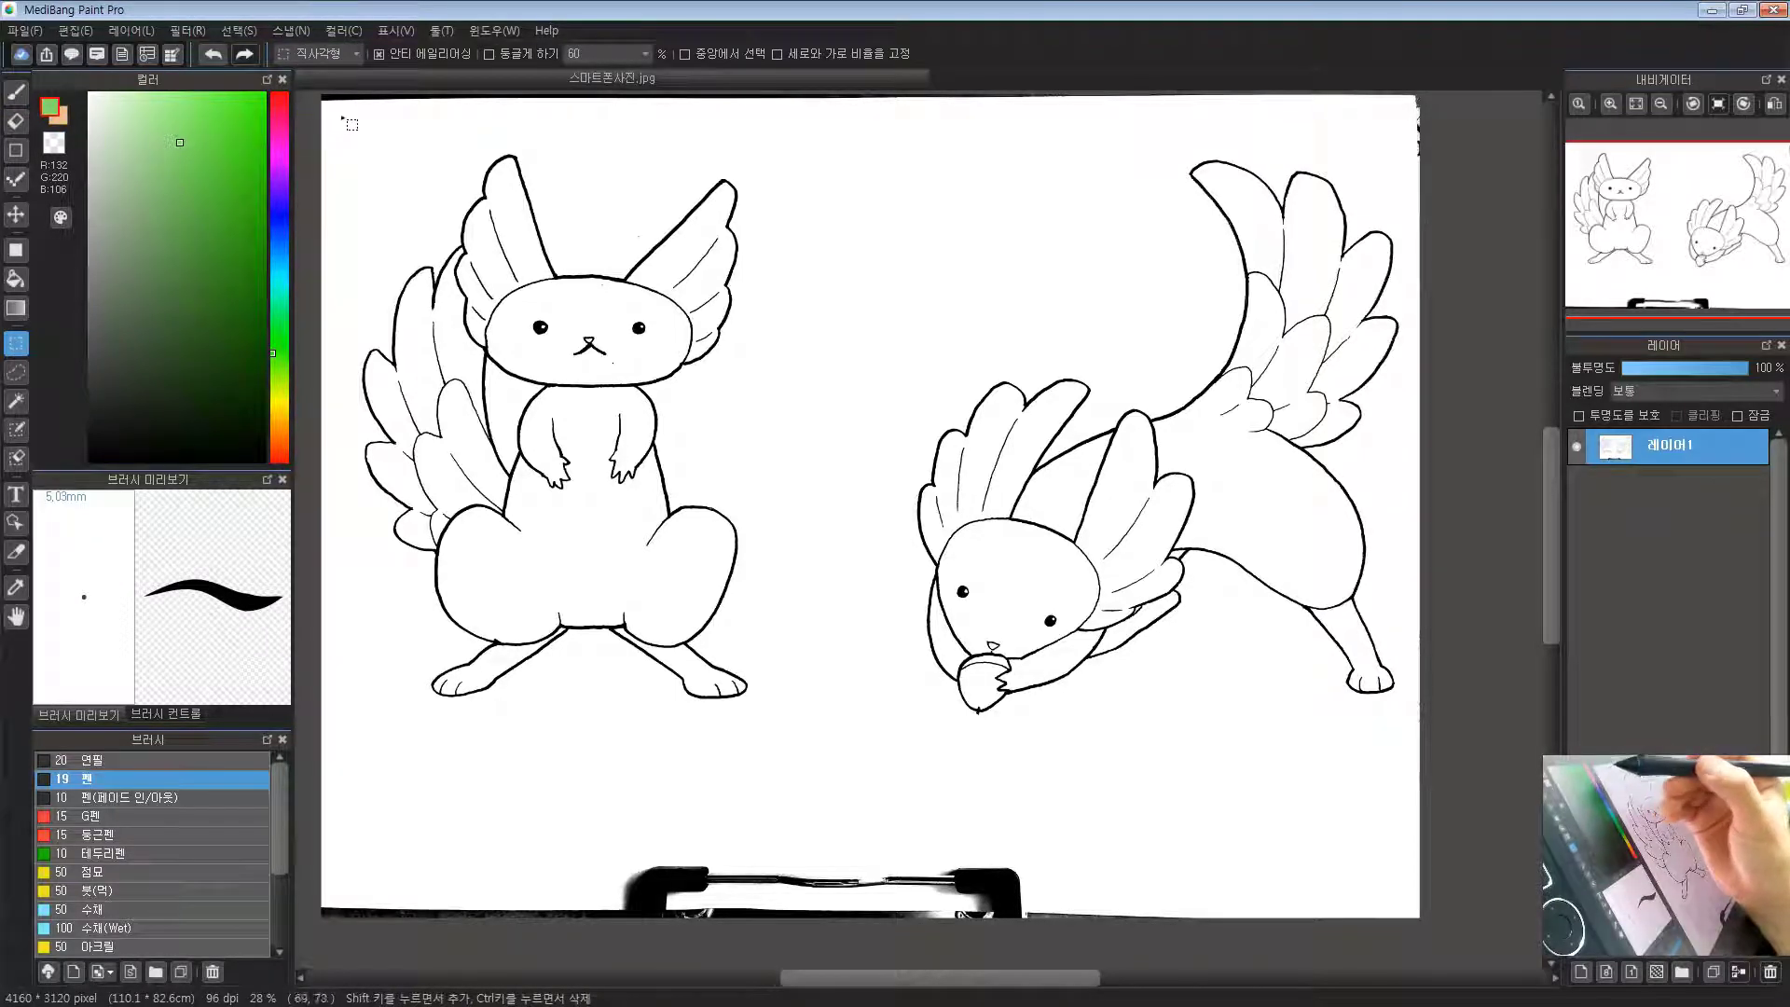
key("ctrl+a")
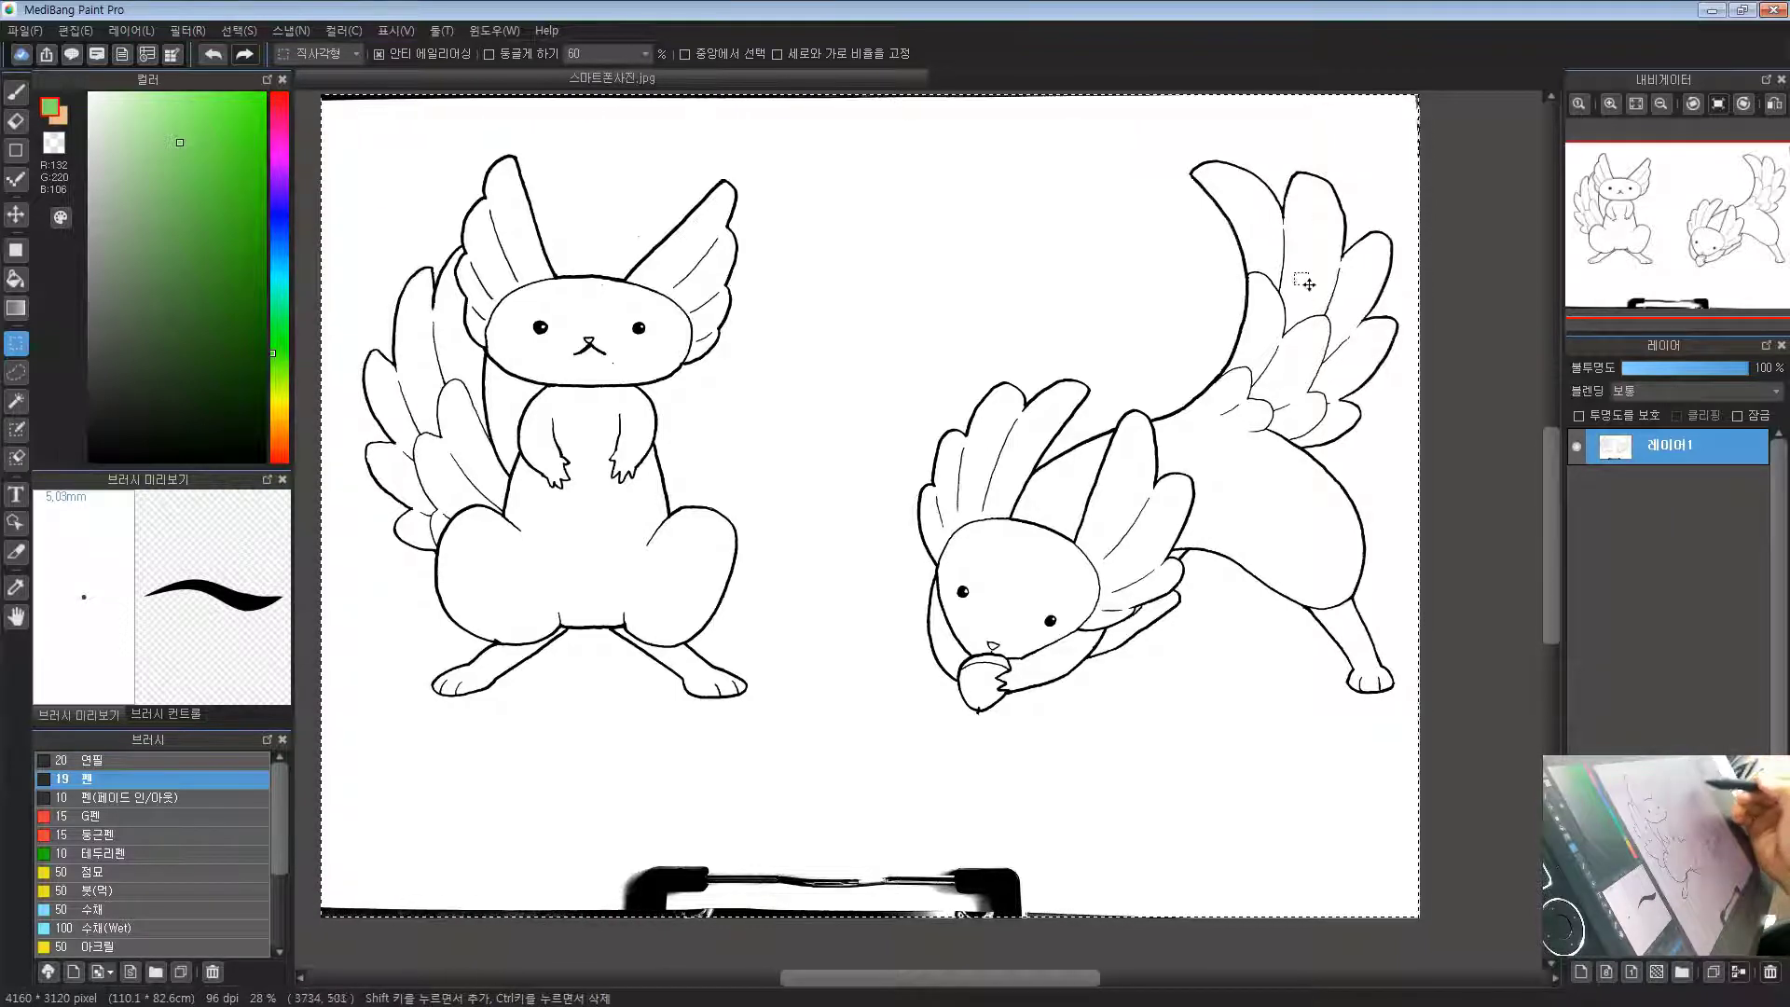
key("ctrl+space")
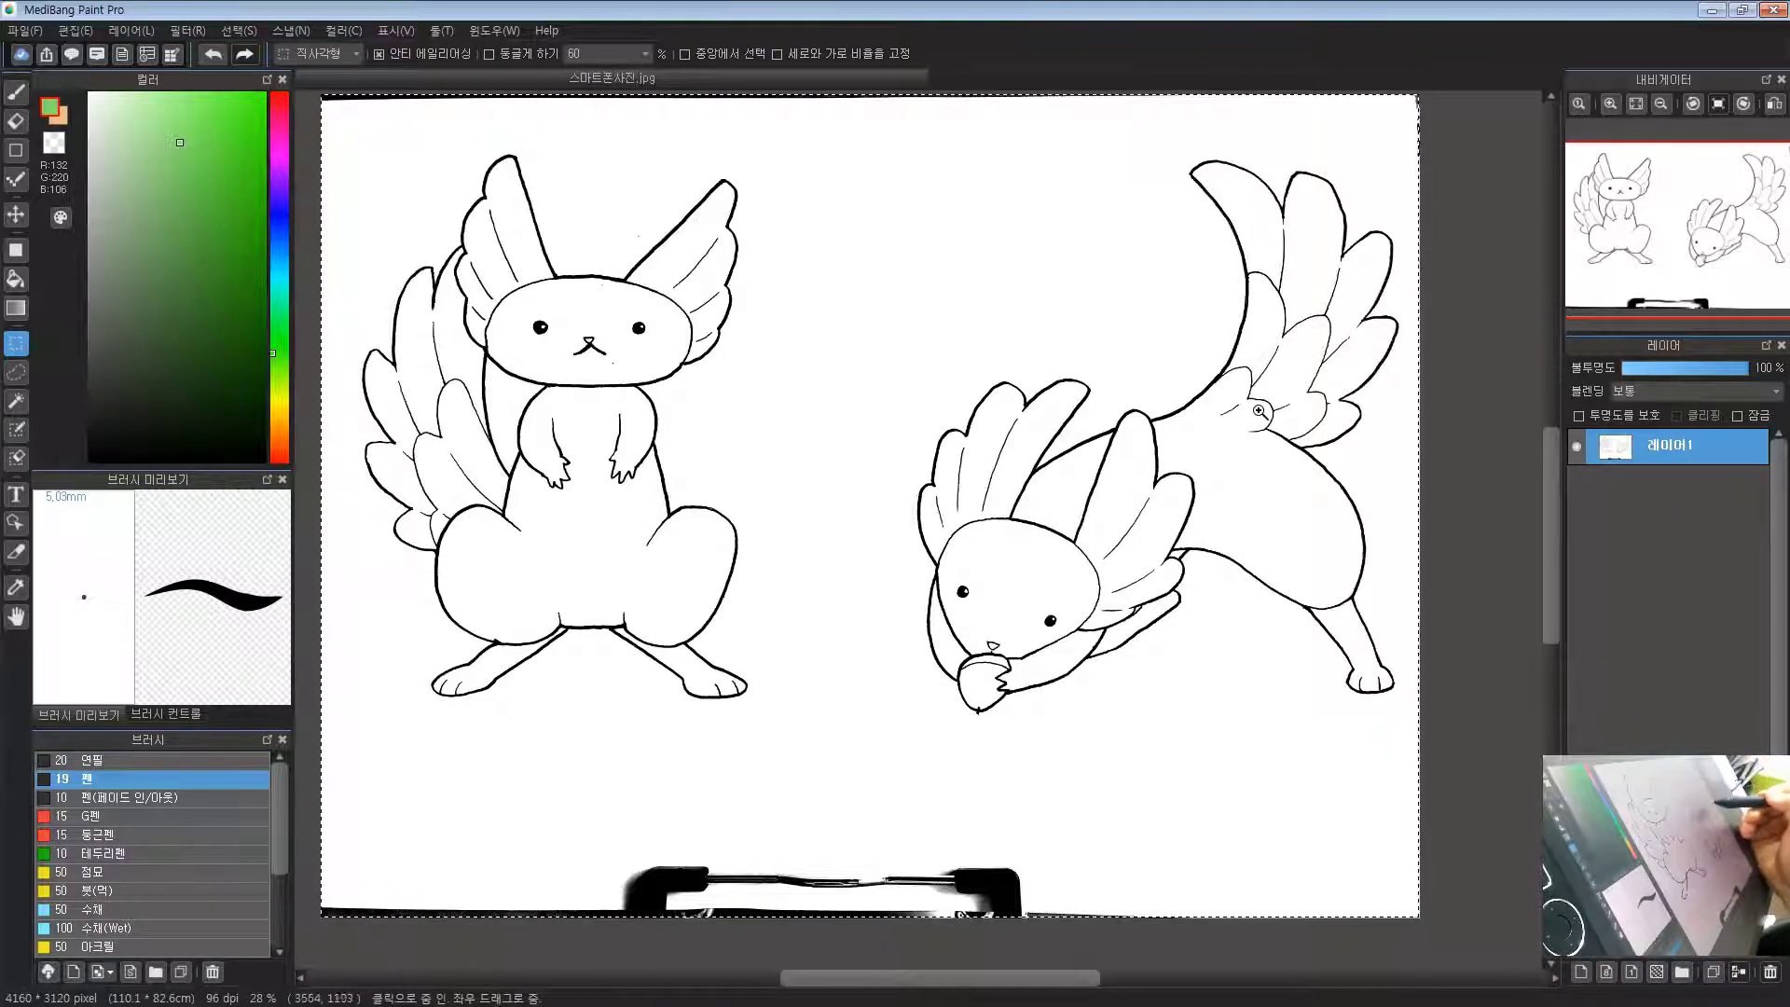
left_click_drag(1253, 415, 1117, 478)
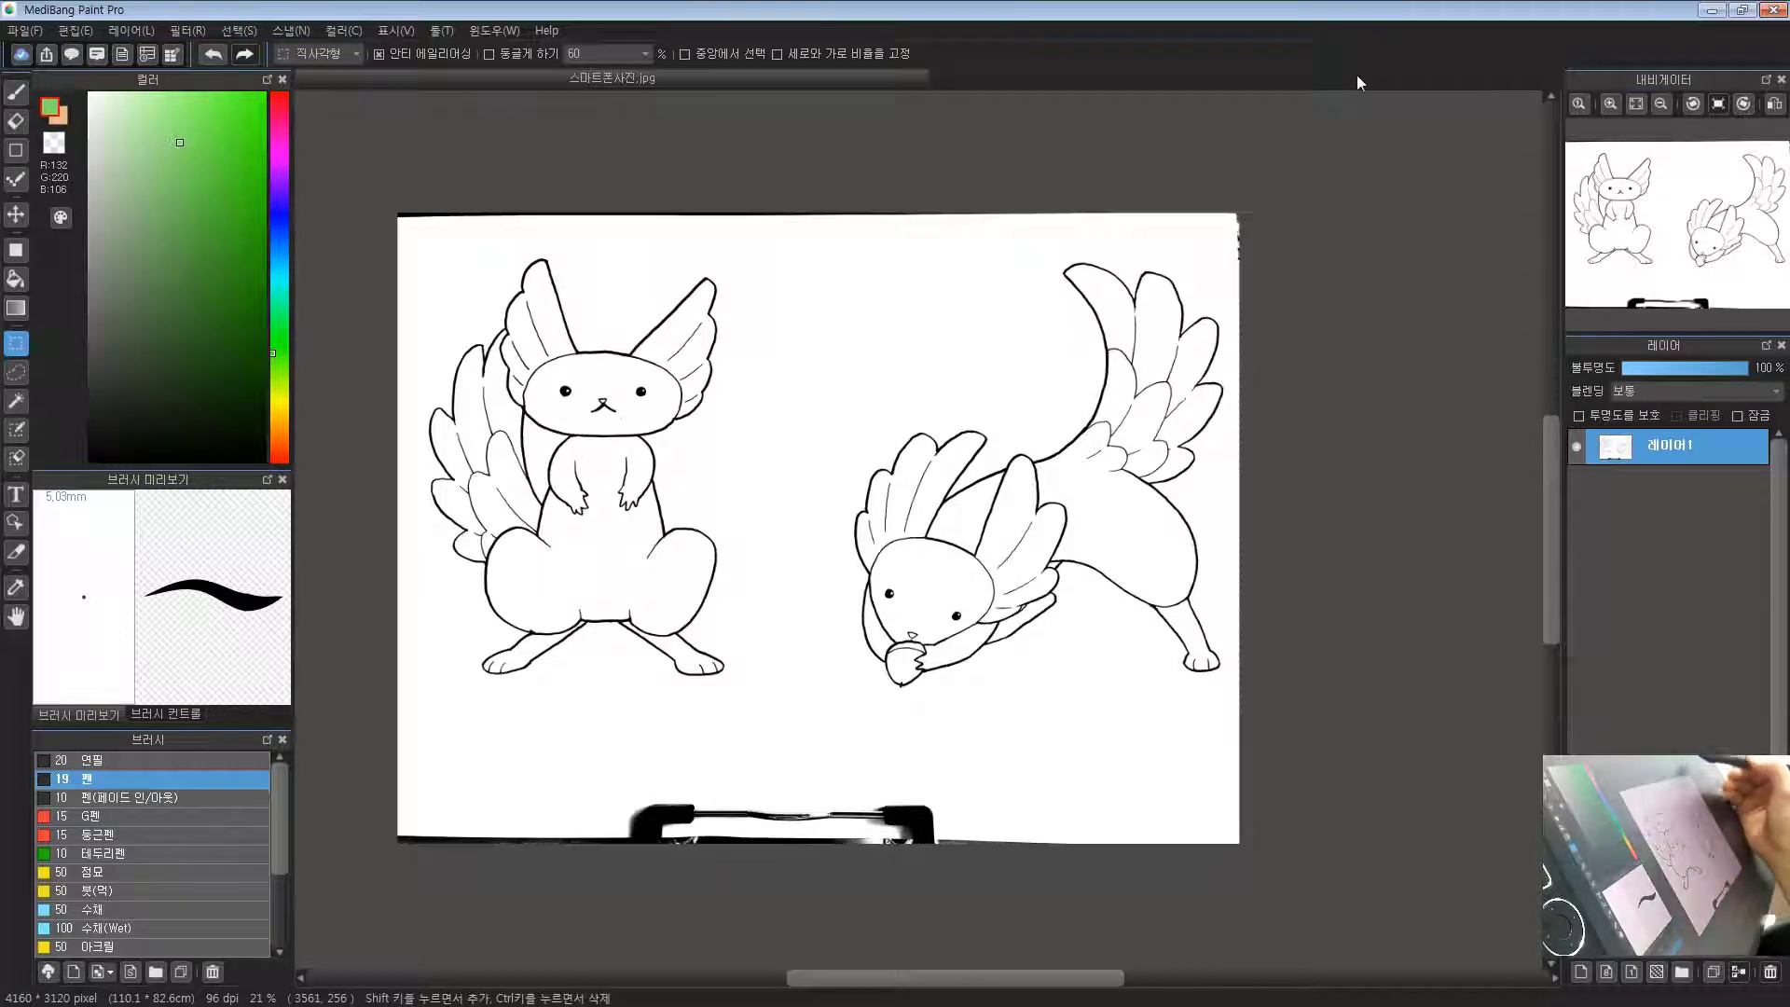
key("ctrl+a")
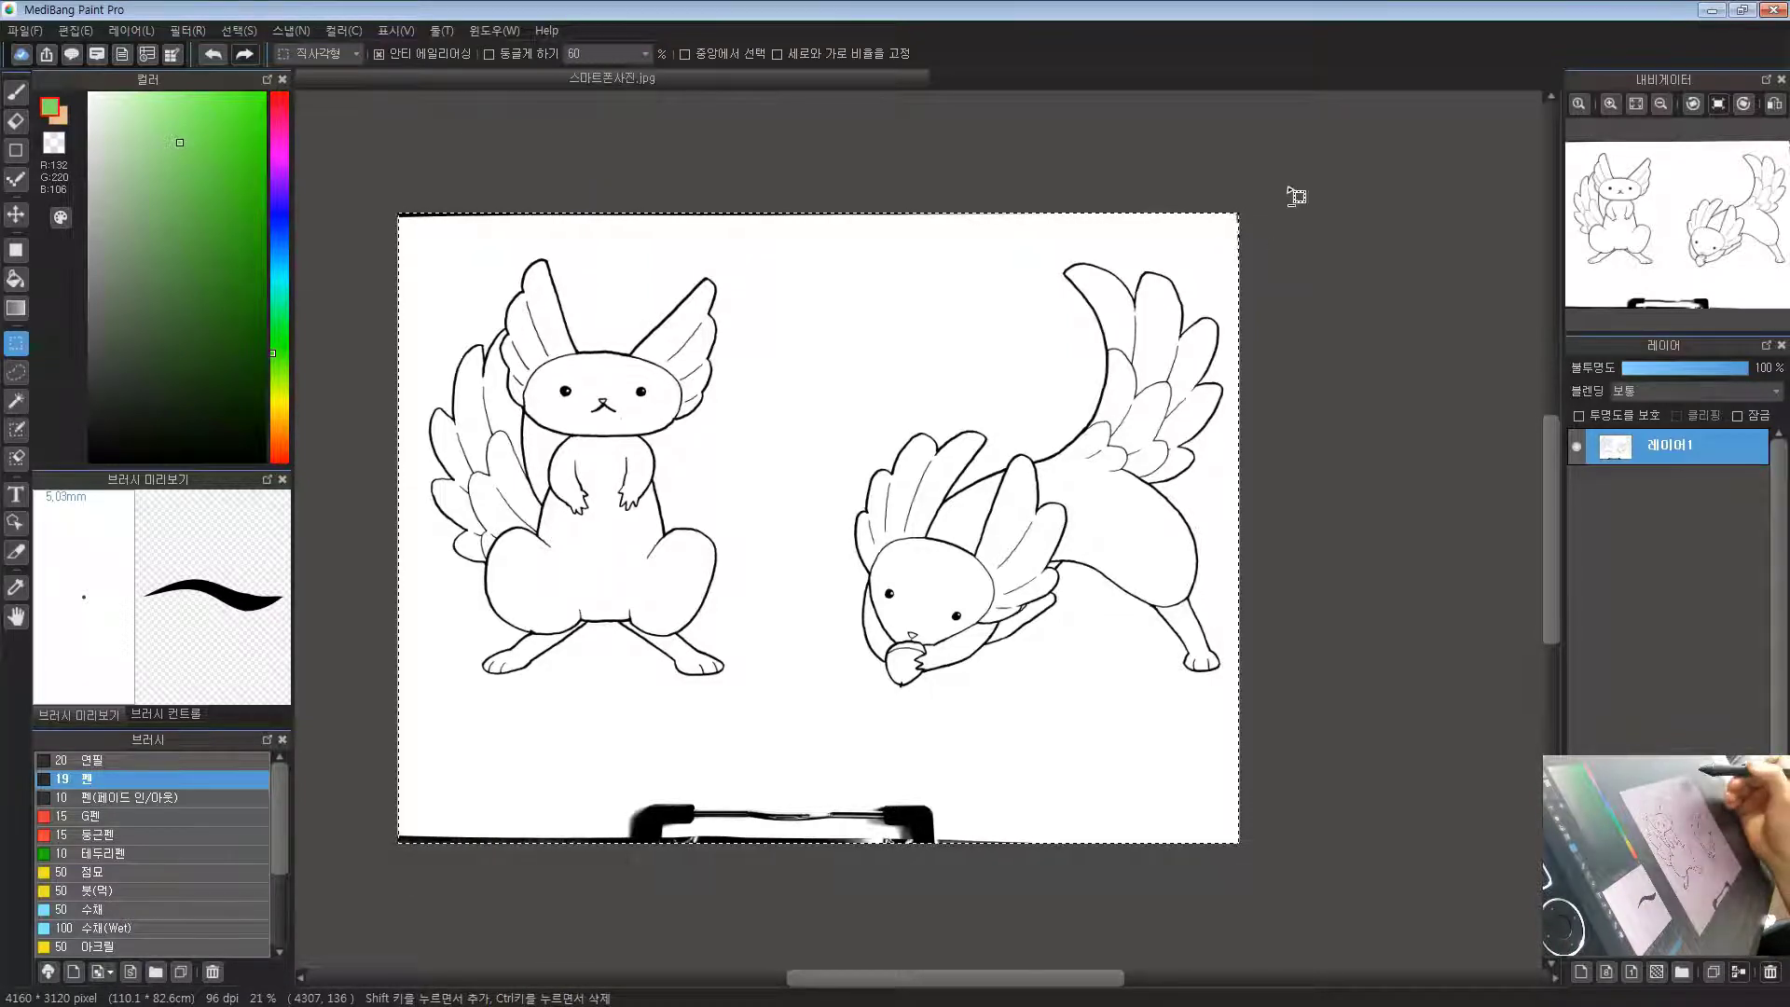
left_click_drag(1299, 158, 374, 727)
left_click_drag(361, 880, 1372, 238)
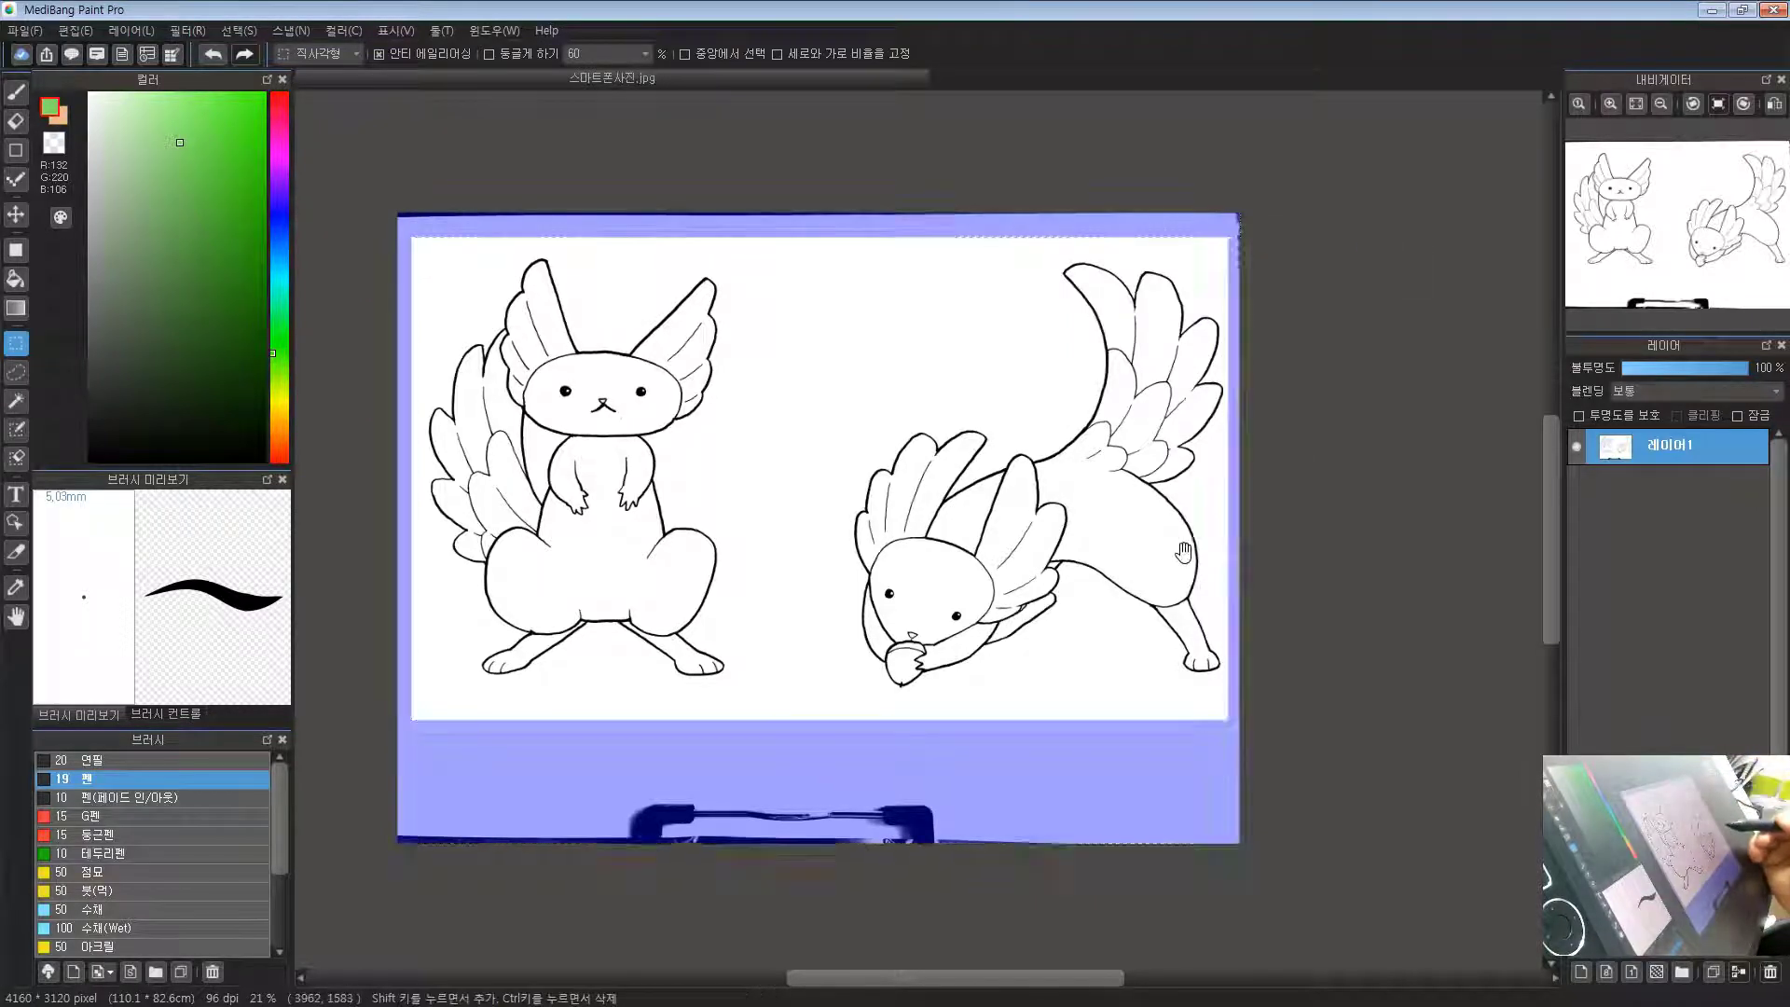
left_click_drag(1121, 568, 1182, 599)
scroll(1156, 623, "up", 1)
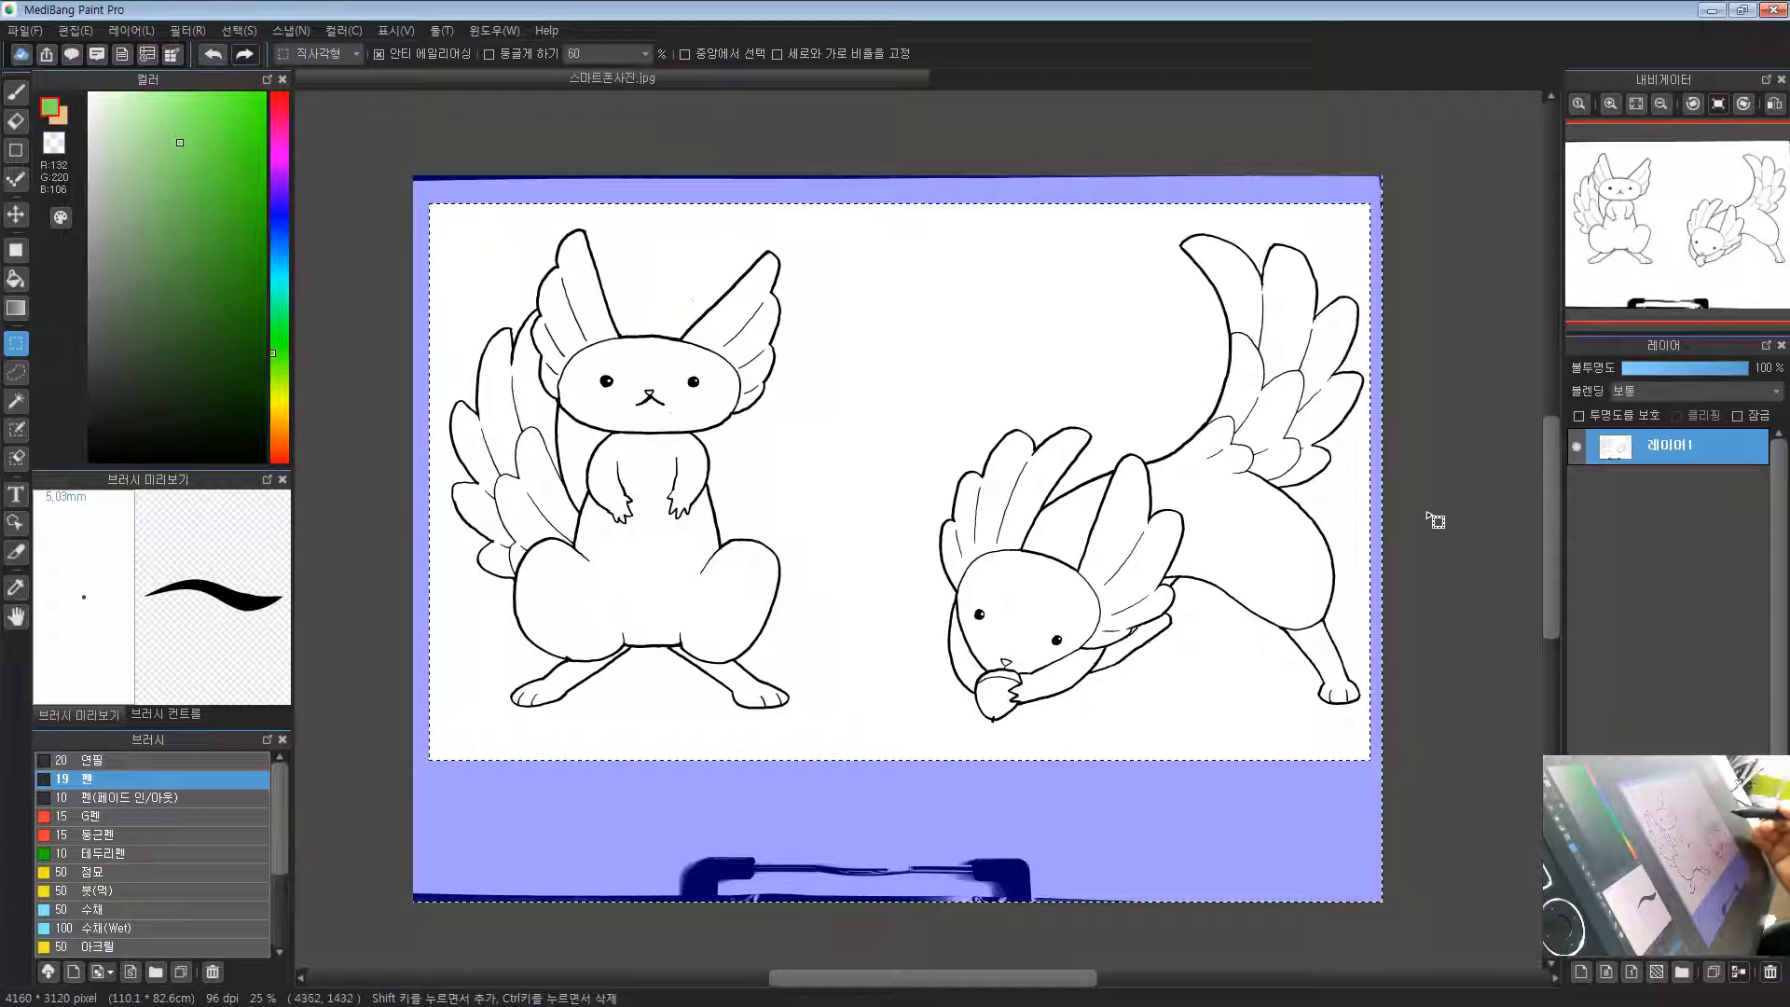
left_click(82, 31)
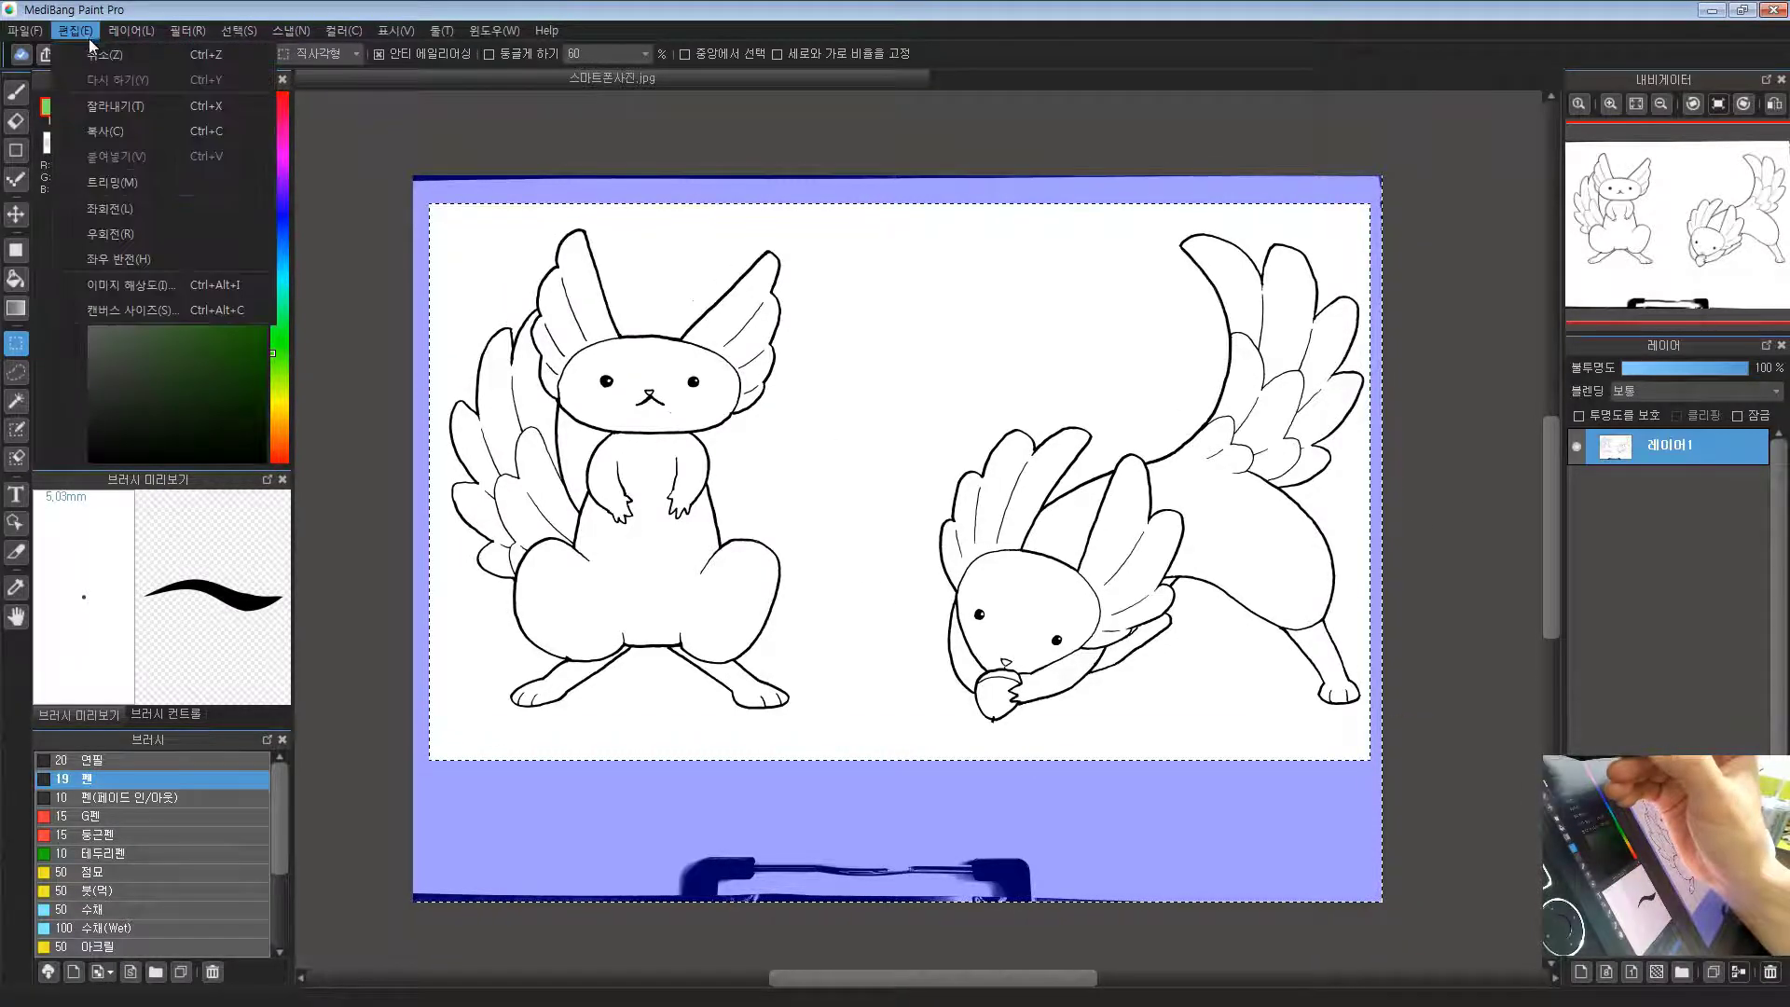
left_click(173, 181)
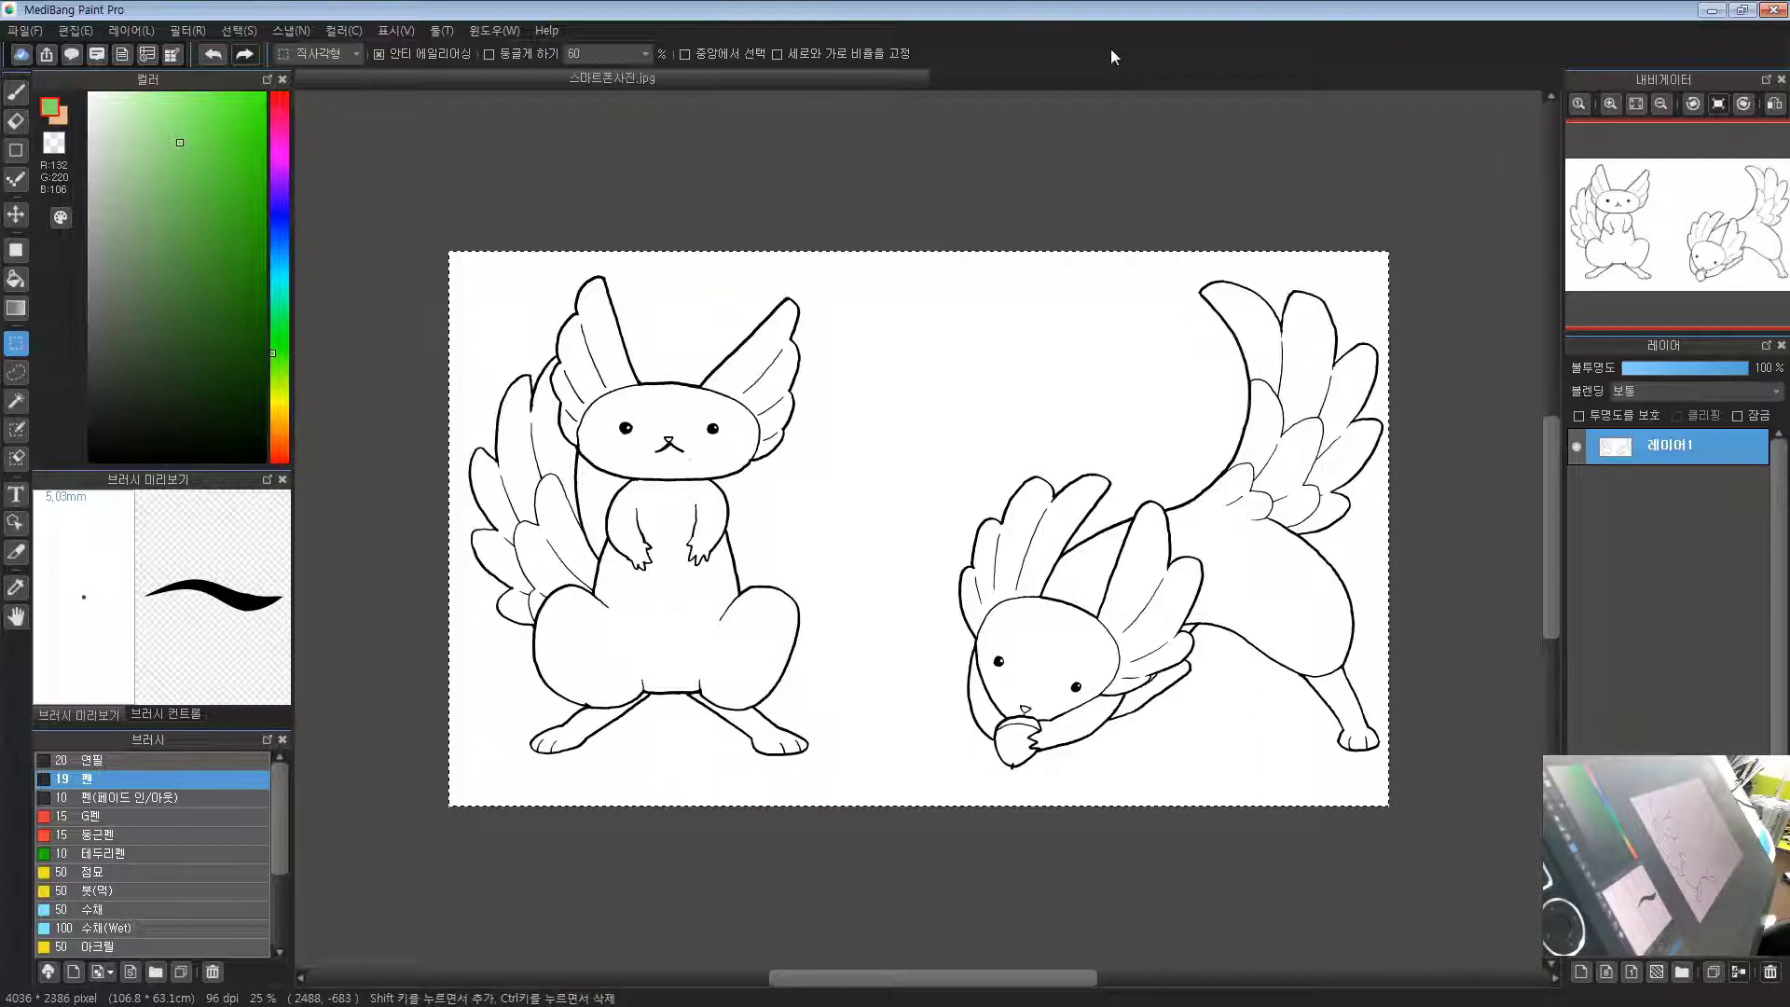
key("ctrl+d")
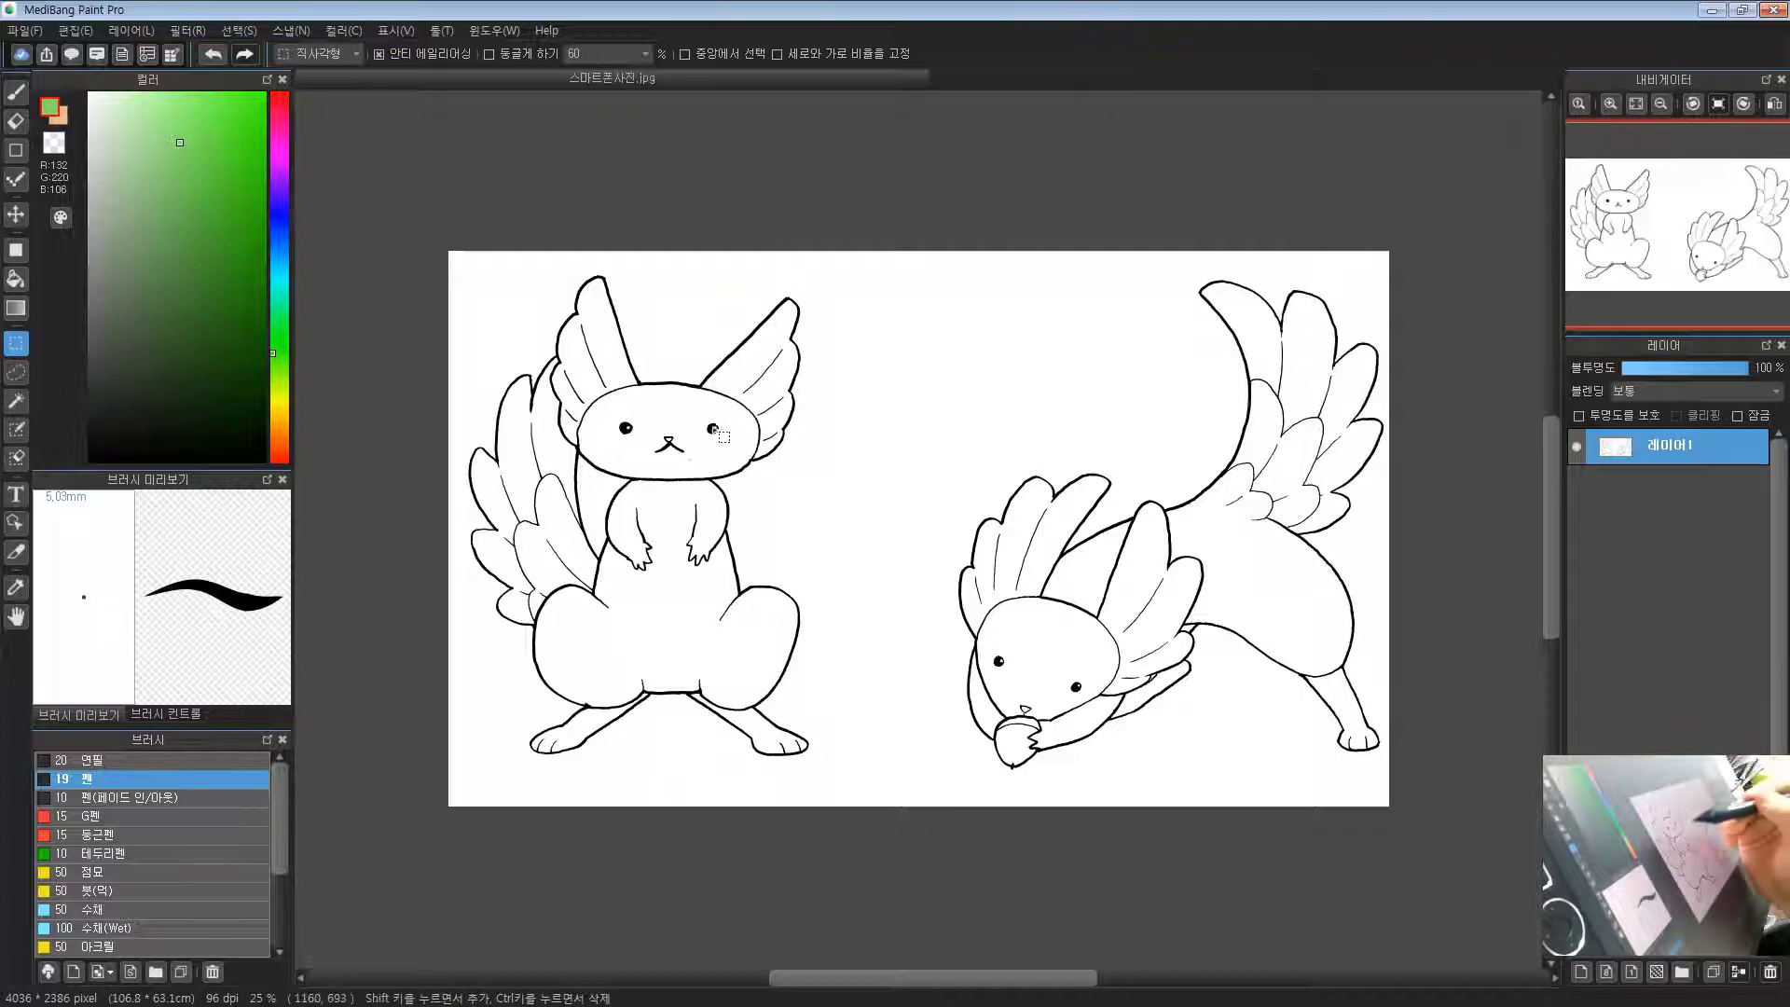
Step: Examine the cleaned line art of both creatures up close, including their legs, faces, ears and the acorn
left_click_drag(688, 487, 764, 451)
left_click_drag(1002, 609, 1015, 670)
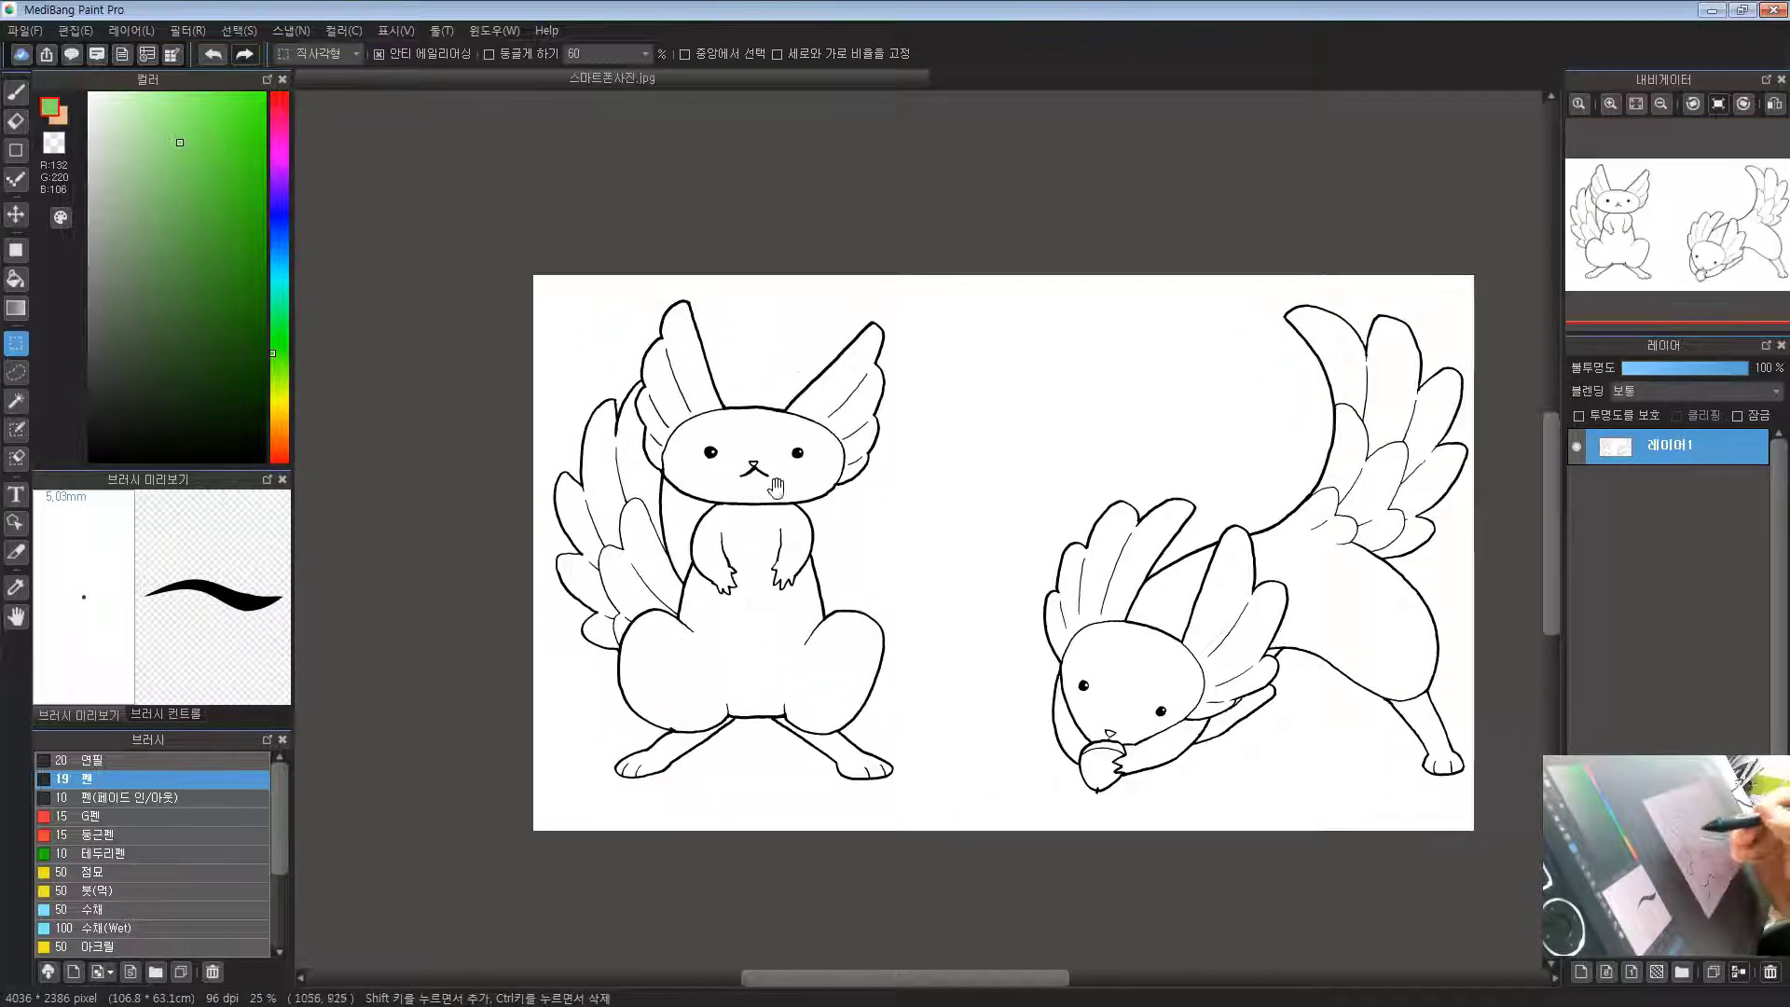
left_click_drag(800, 525, 884, 516)
left_click_drag(683, 367, 783, 193)
left_click_drag(650, 696, 915, 413)
left_click_drag(989, 532, 383, 522)
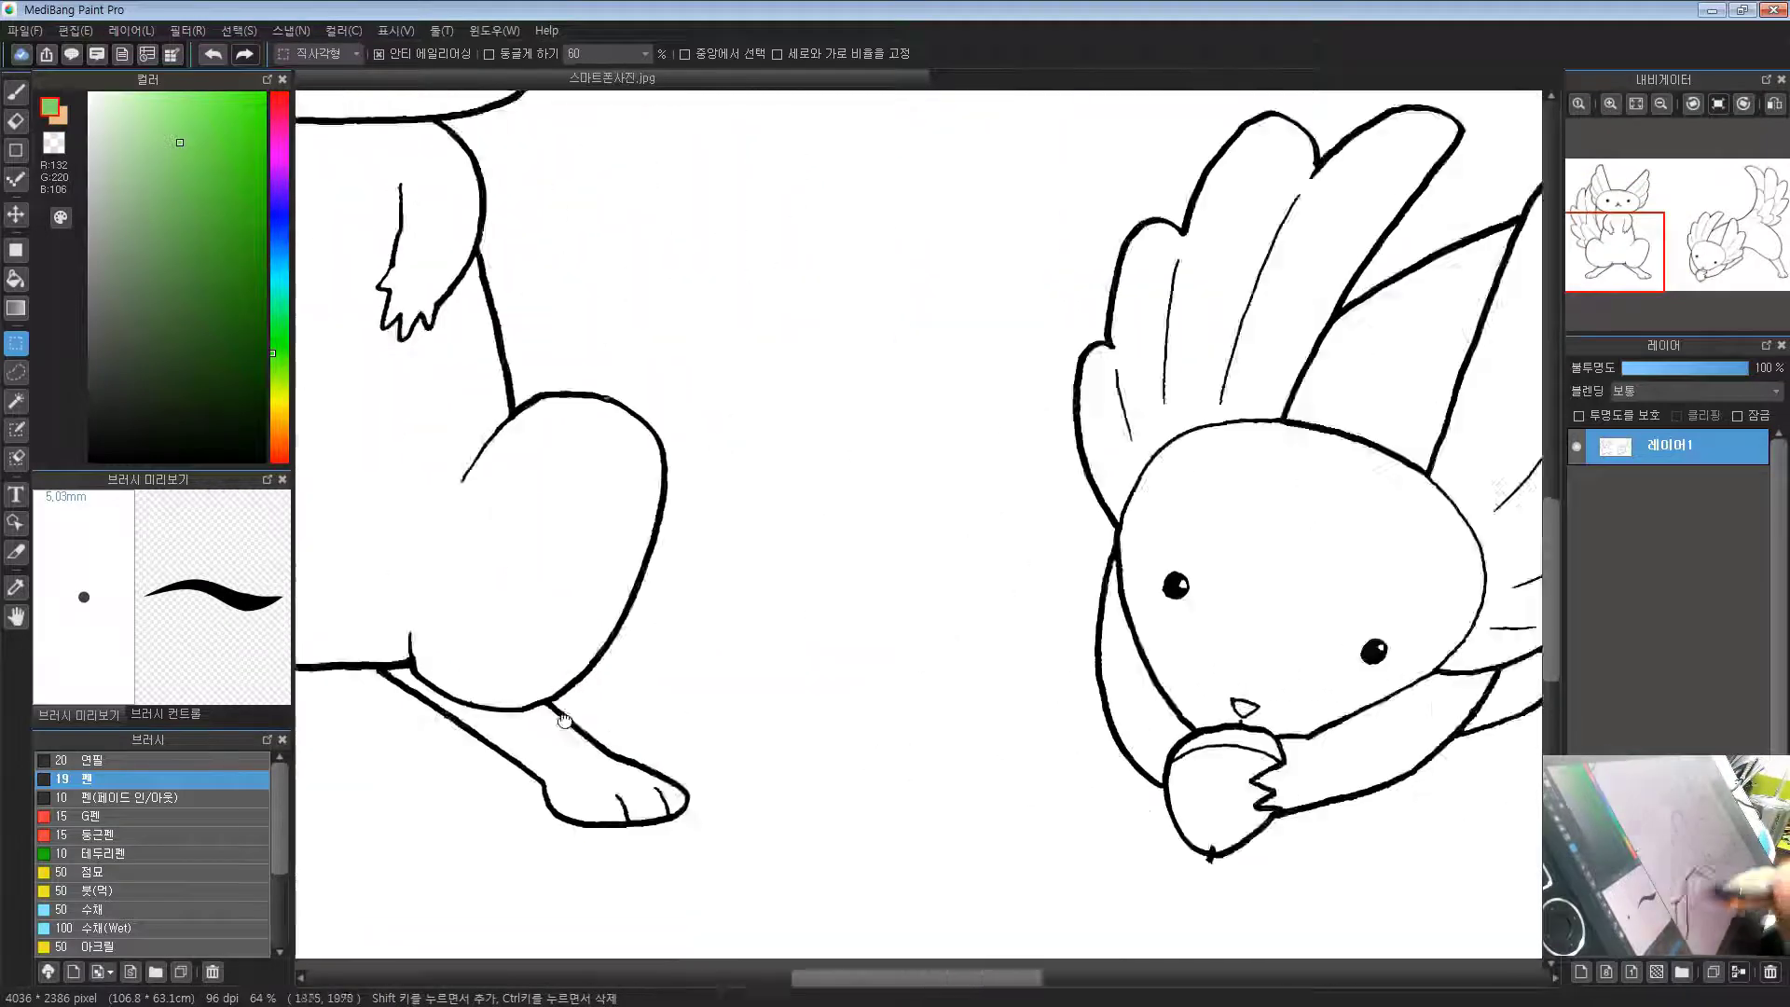
left_click_drag(1211, 559, 853, 559)
left_click_drag(1248, 586, 918, 396)
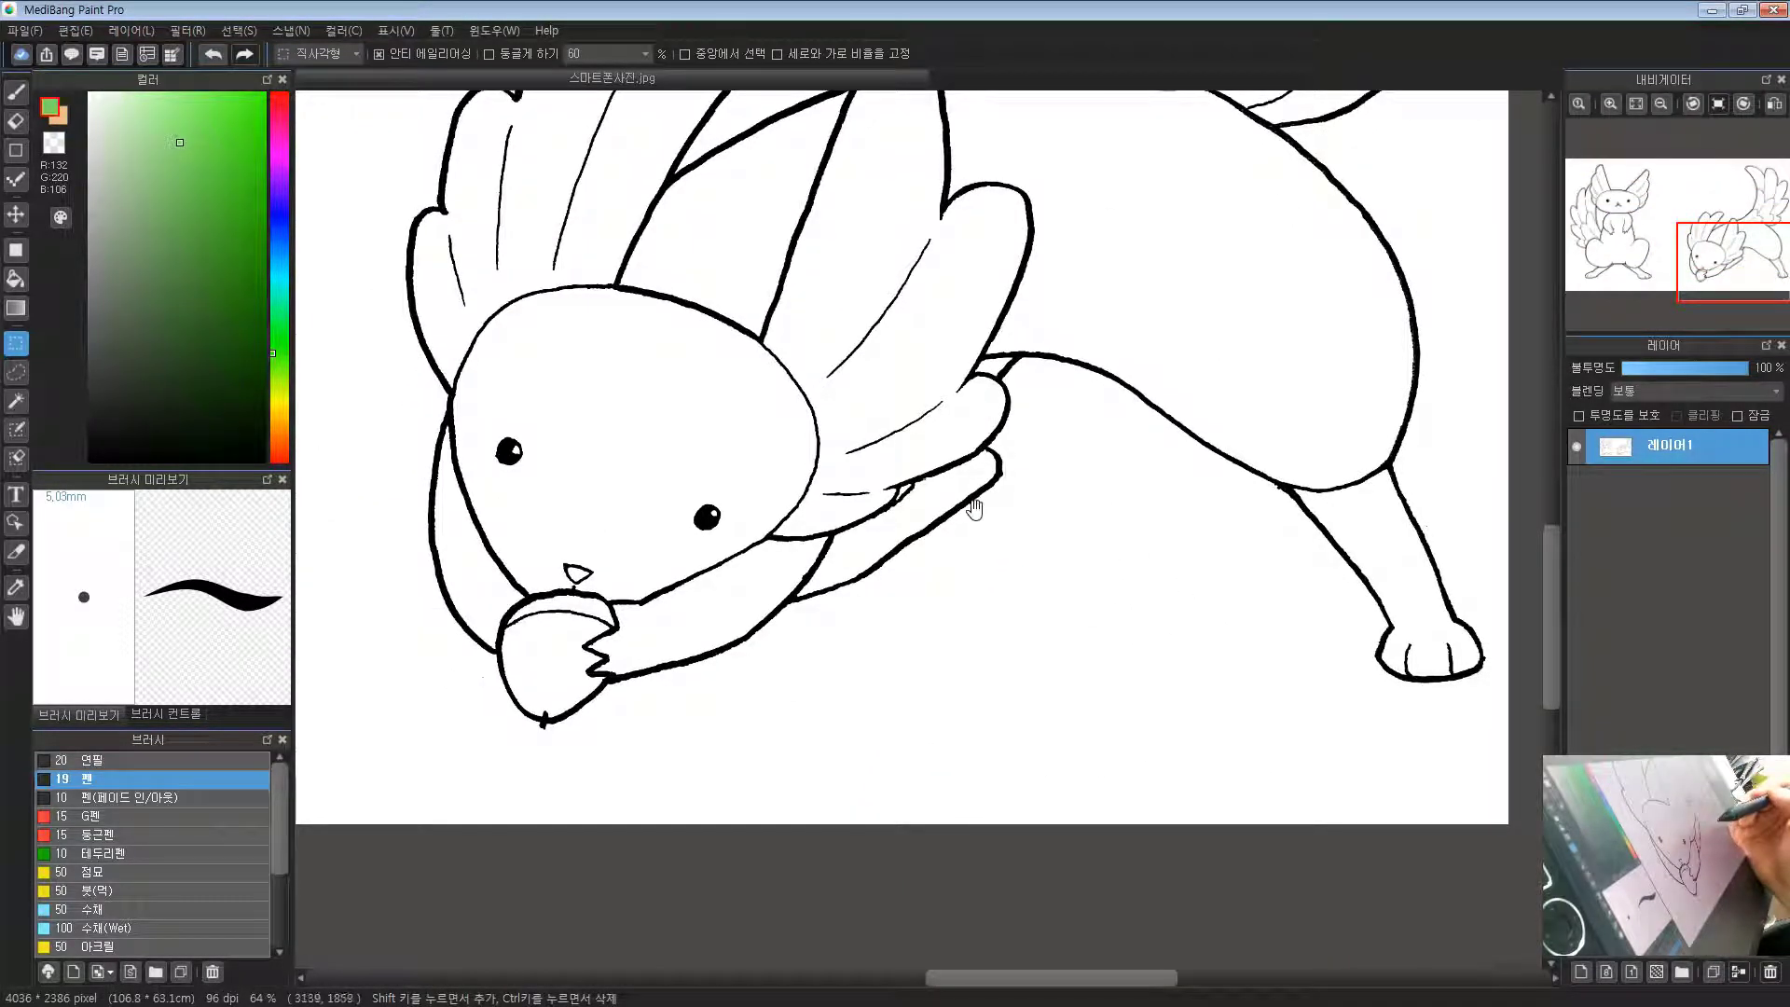
left_click_drag(1081, 233, 1084, 234)
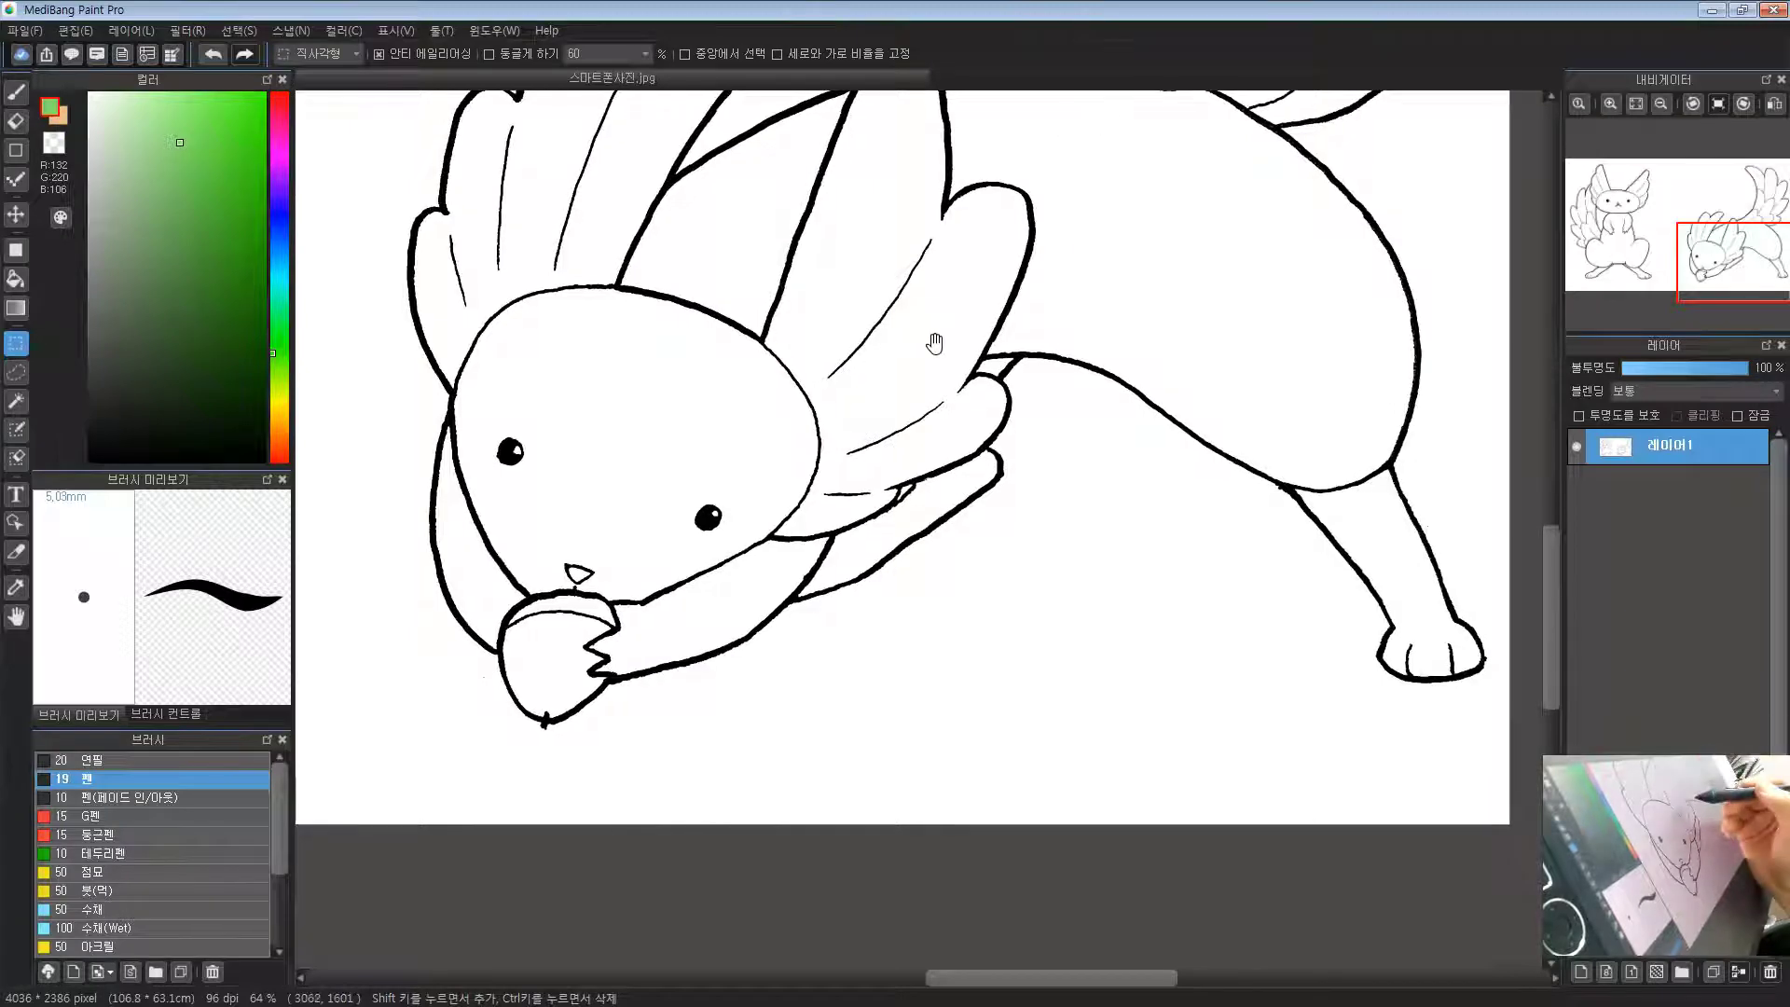
left_click_drag(963, 393, 962, 397)
left_click_drag(865, 320, 1281, 542)
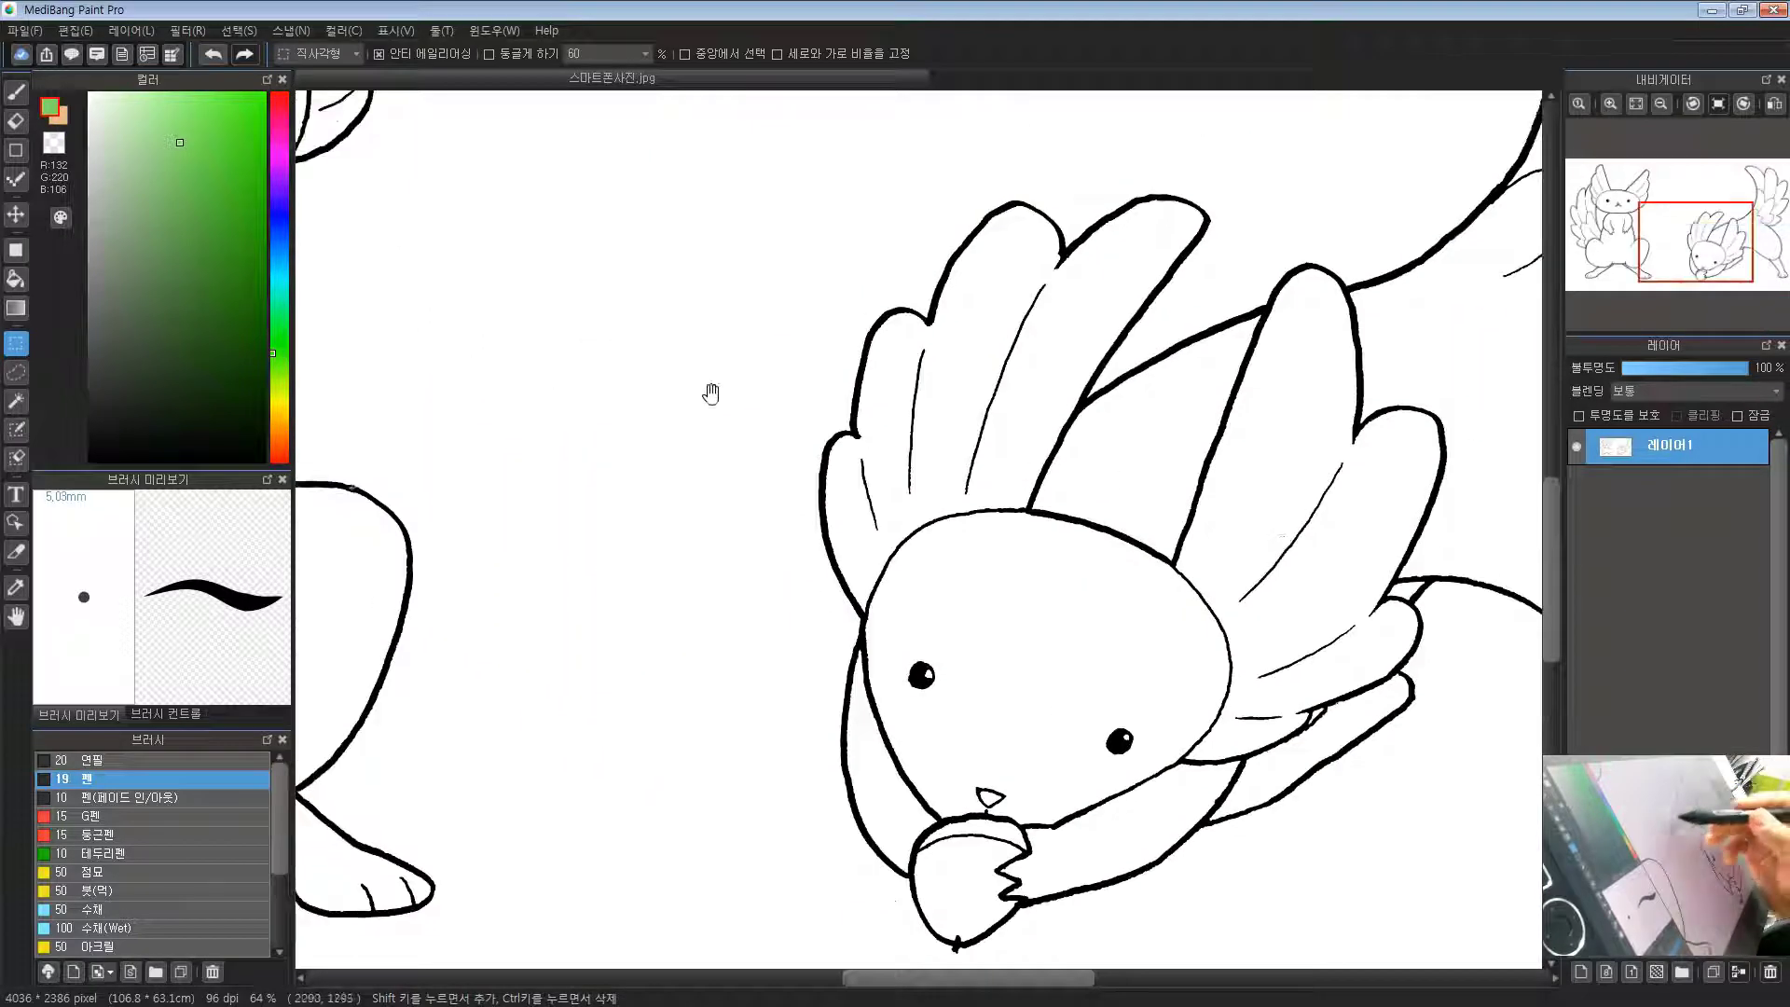
Step: Paint over the stray specks around the sitting creature's face and body in white with the Pen brush at about 15 mm
left_click_drag(711, 392, 1103, 671)
left_click_drag(692, 565, 830, 683)
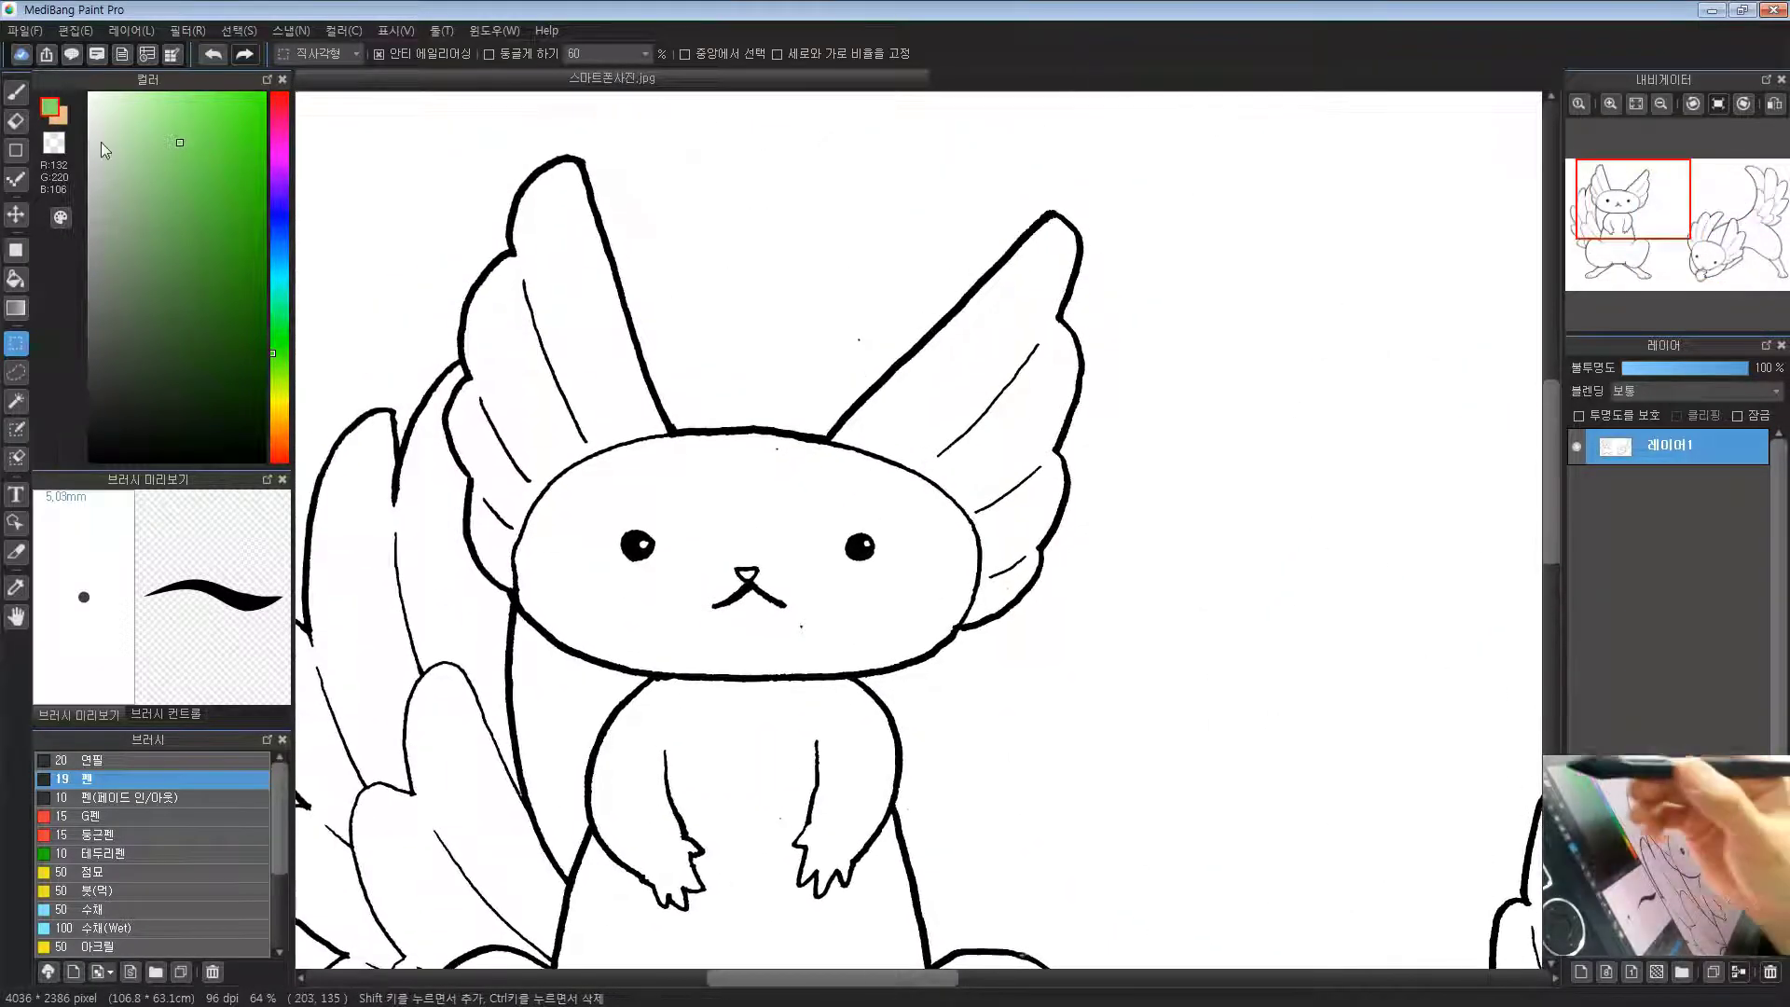
left_click(17, 99)
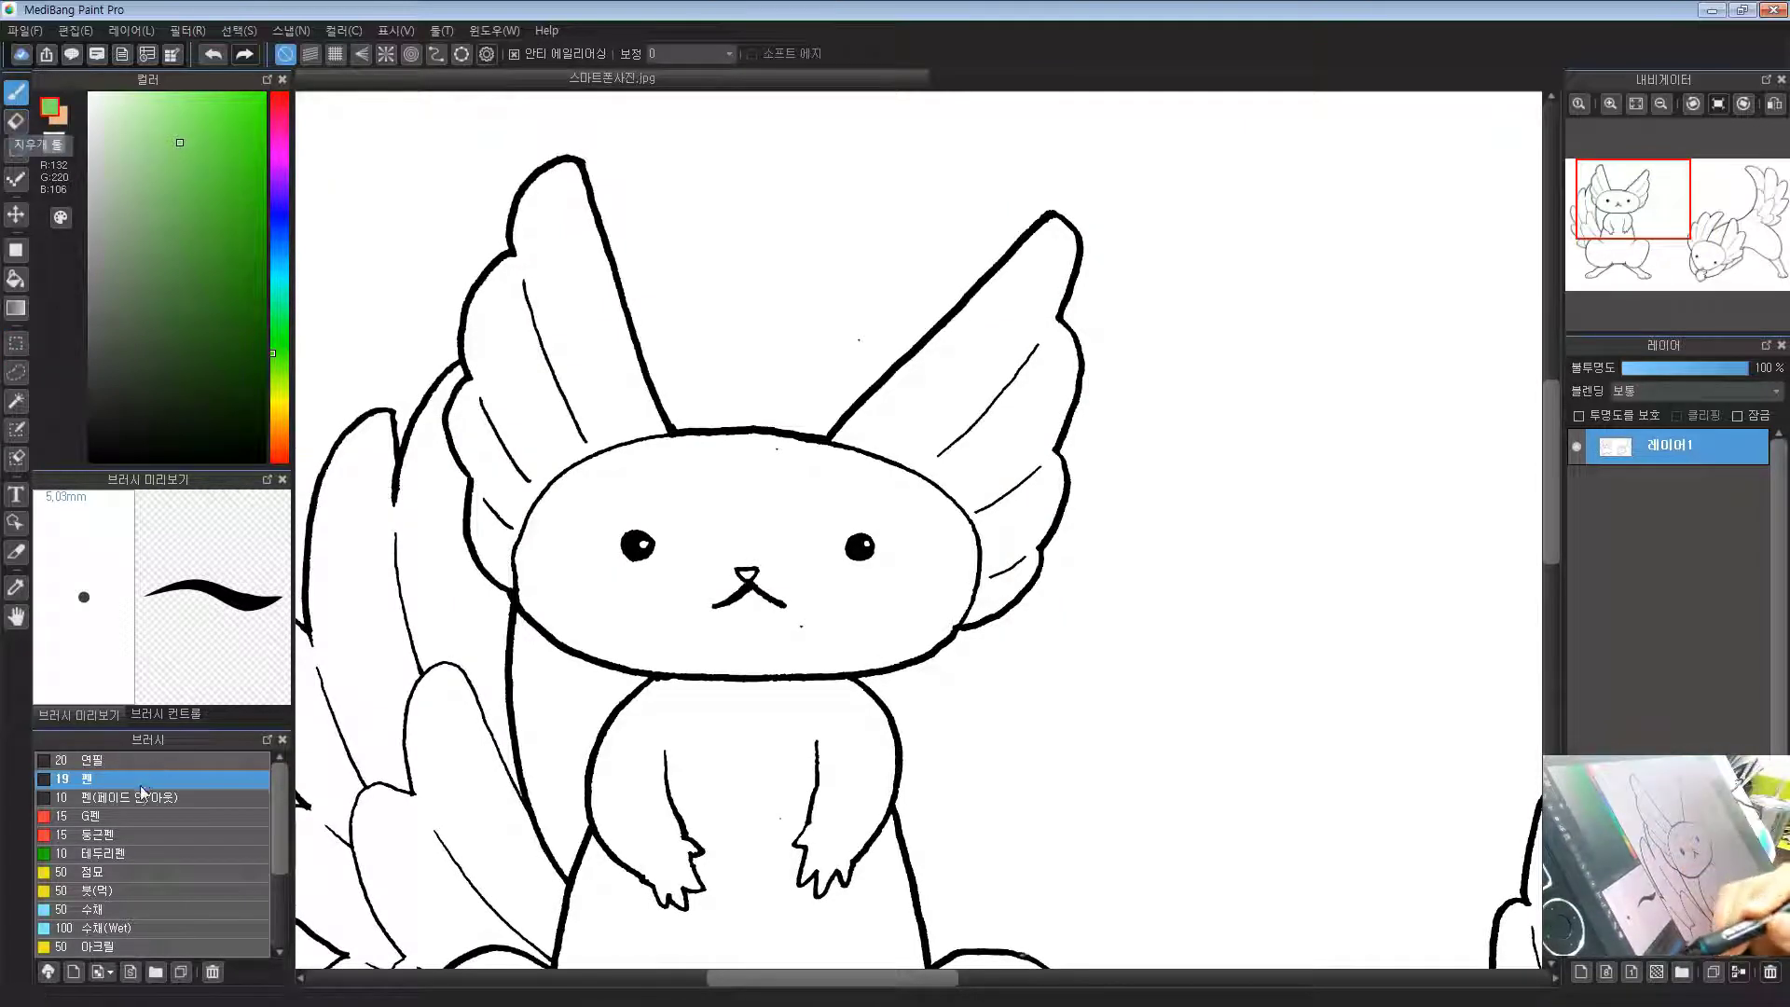
left_click(90, 93)
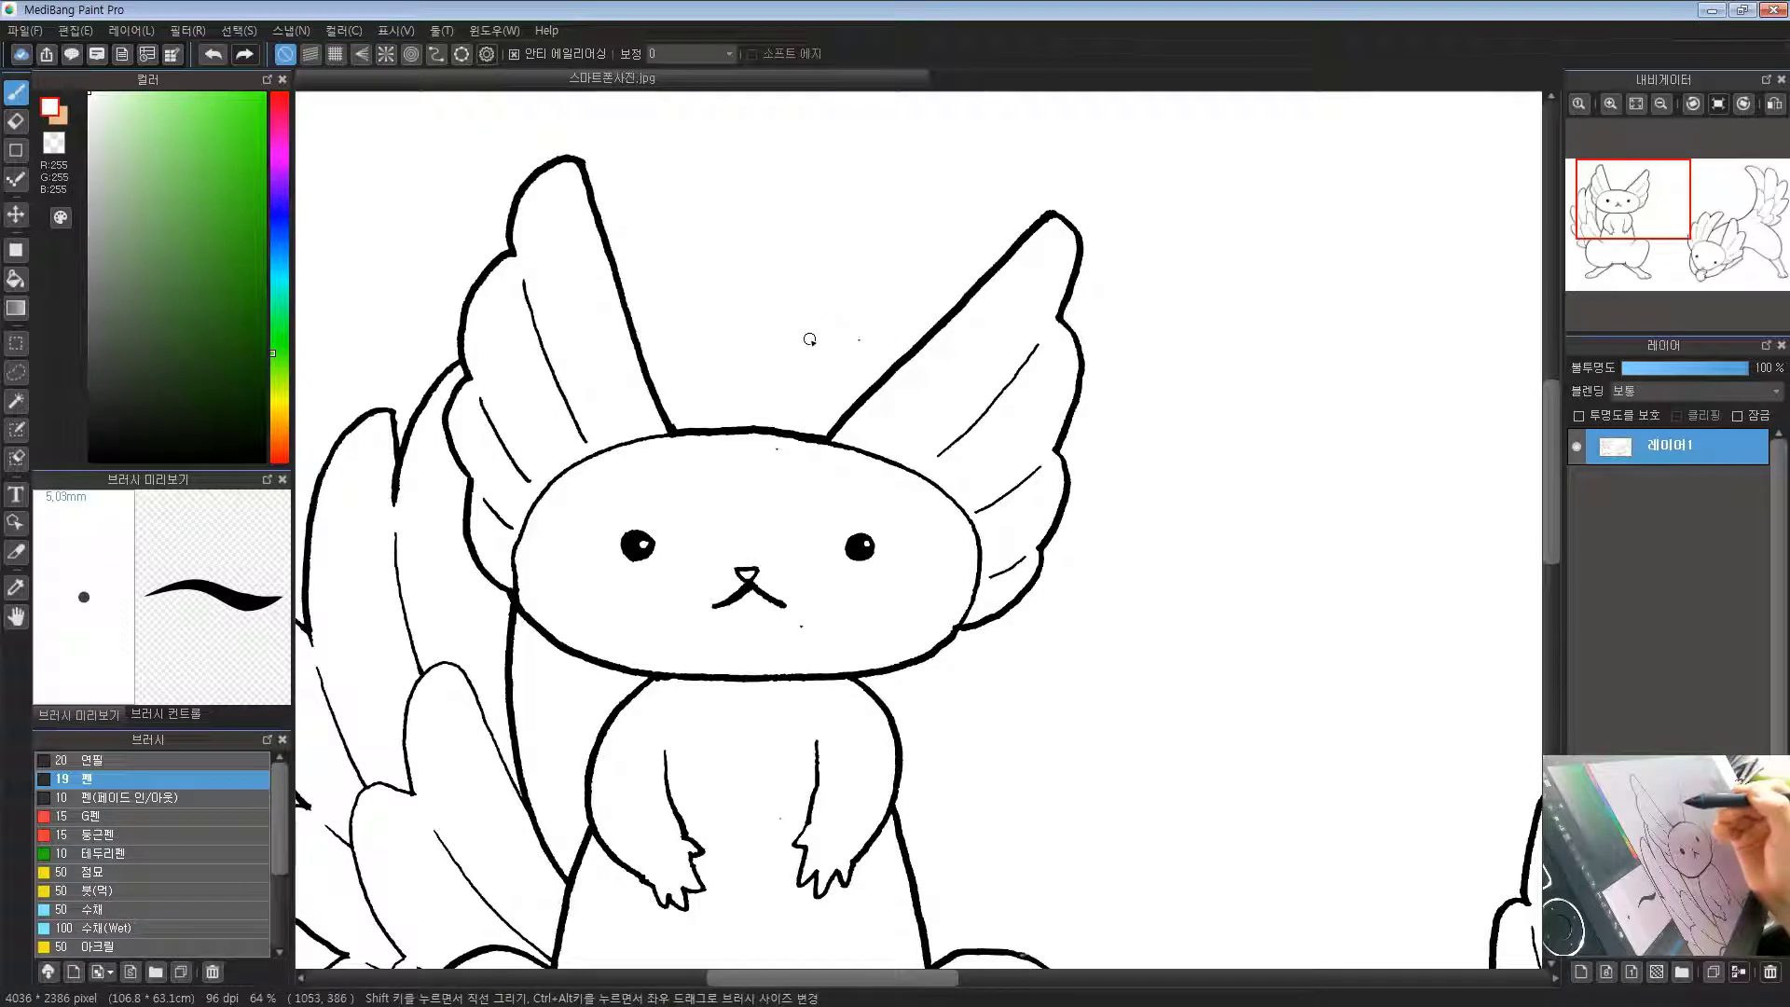
mouse_move(751, 348)
left_mouse_down("ctrl+alt")
mouse_move(960, 355)
mouse_move(845, 347)
left_mouse_up("ctrl+alt")
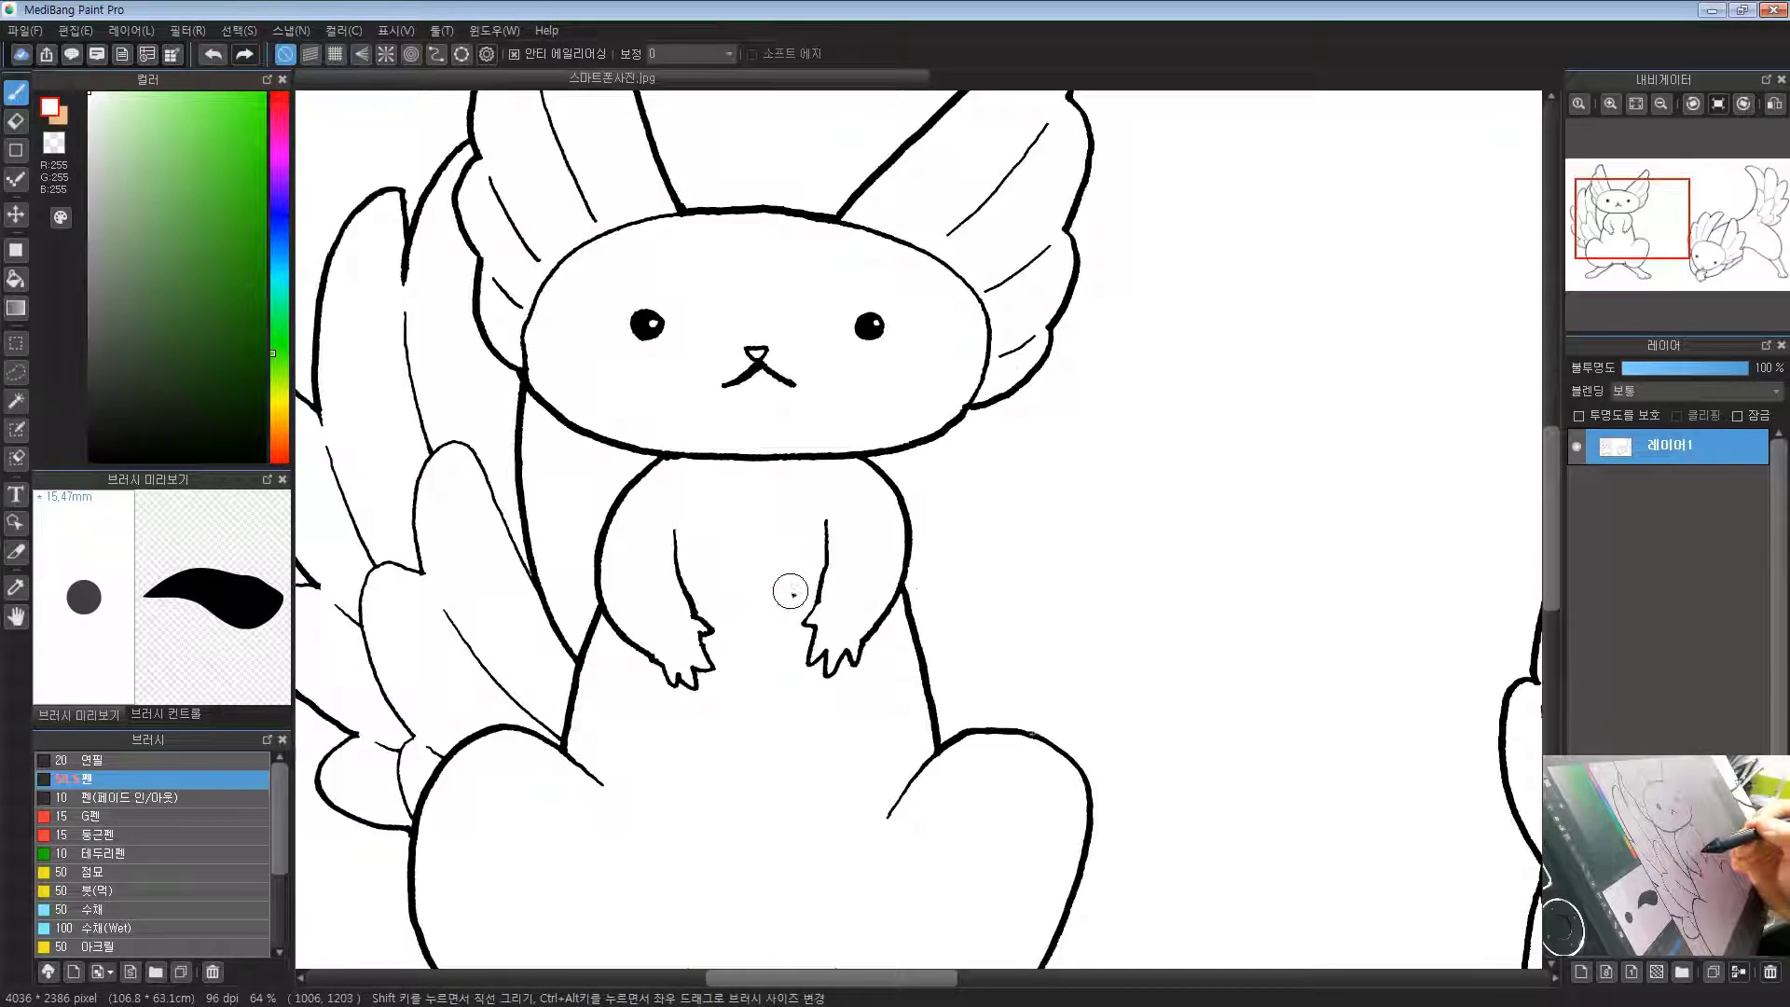
scroll(749, 615, "down", 10)
left_click_drag(758, 474, 545, 576)
left_click_drag(562, 464, 611, 563)
key("Up")
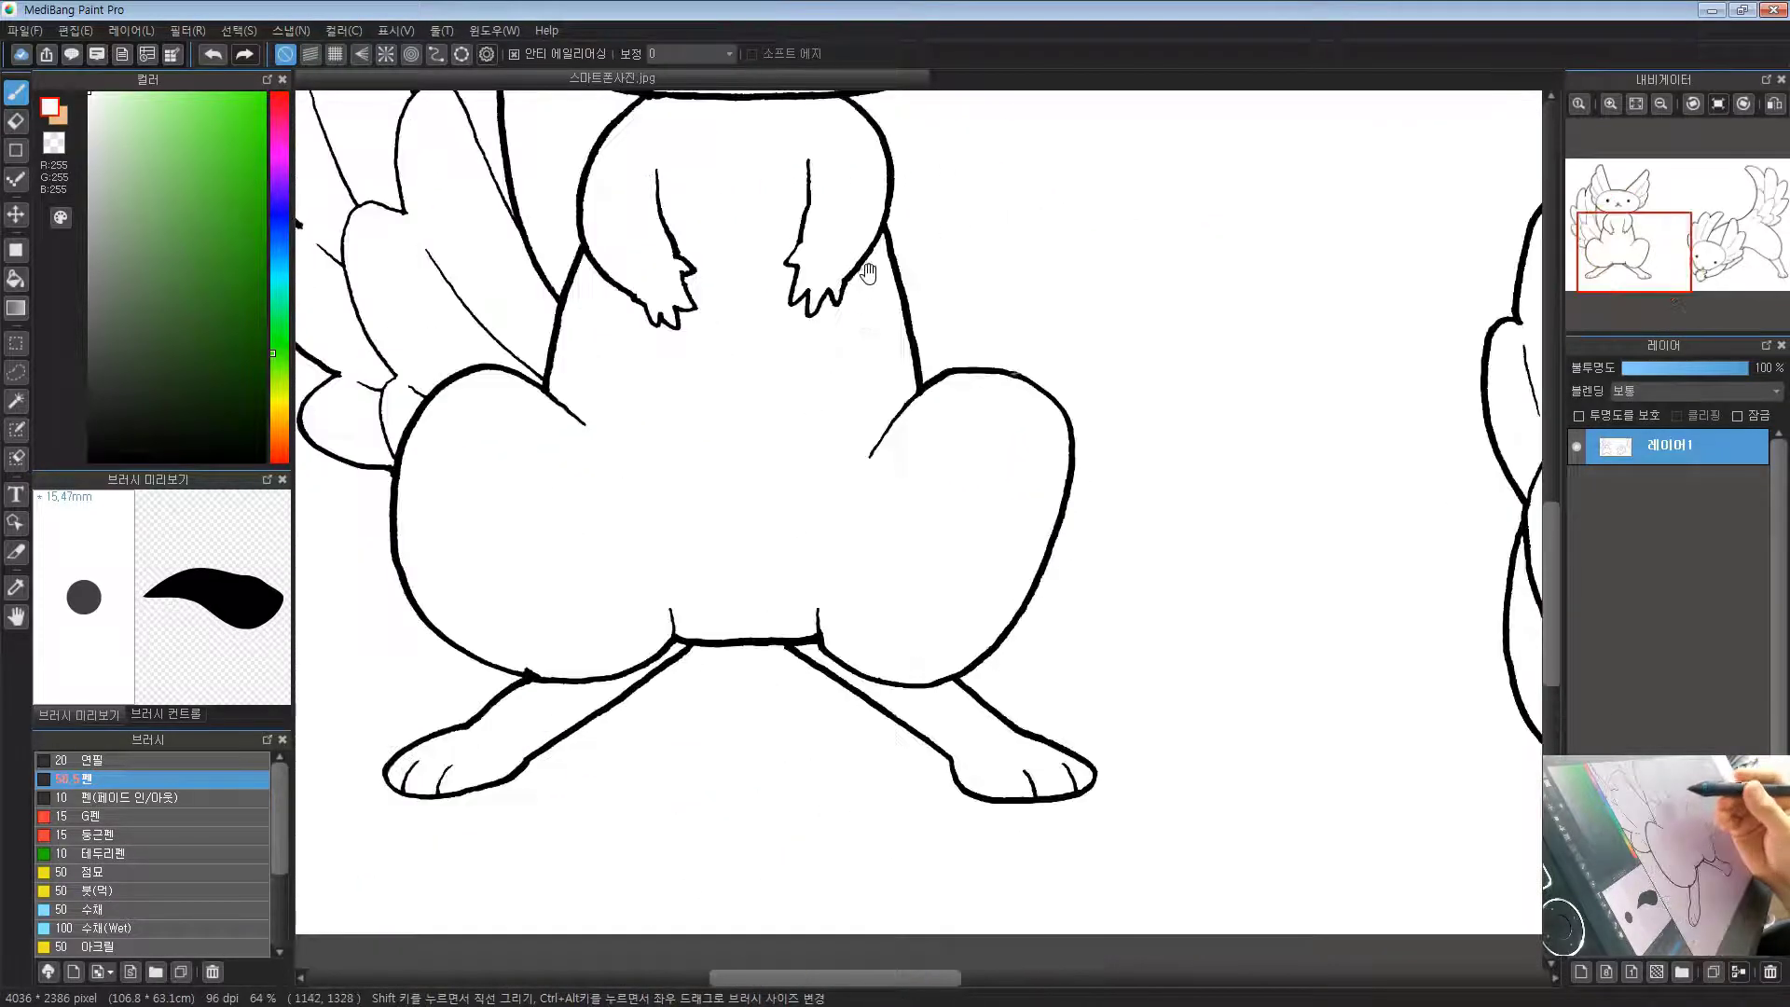
left_click_drag(644, 278, 660, 488)
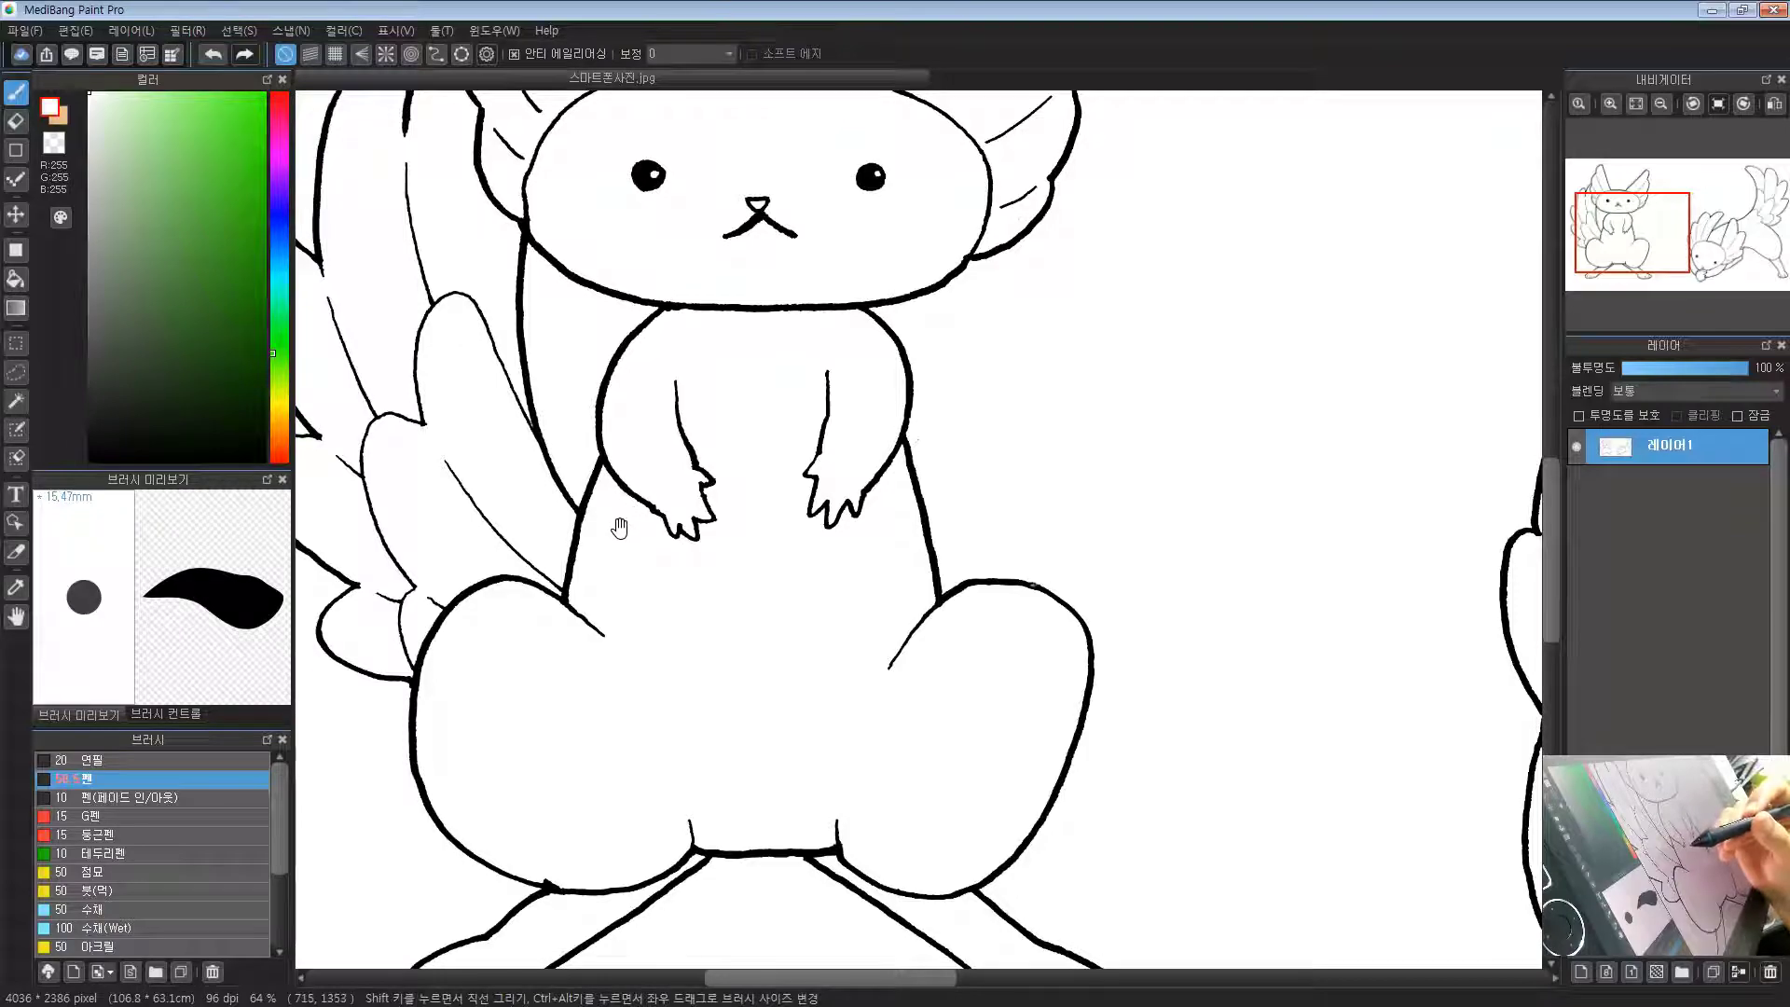
Step: Examine the sitting creature's tail and legs and the crouching creature's ears, tail, body and acorn for leftover specks
left_click_drag(592, 537, 799, 232)
left_click_drag(591, 214, 665, 445)
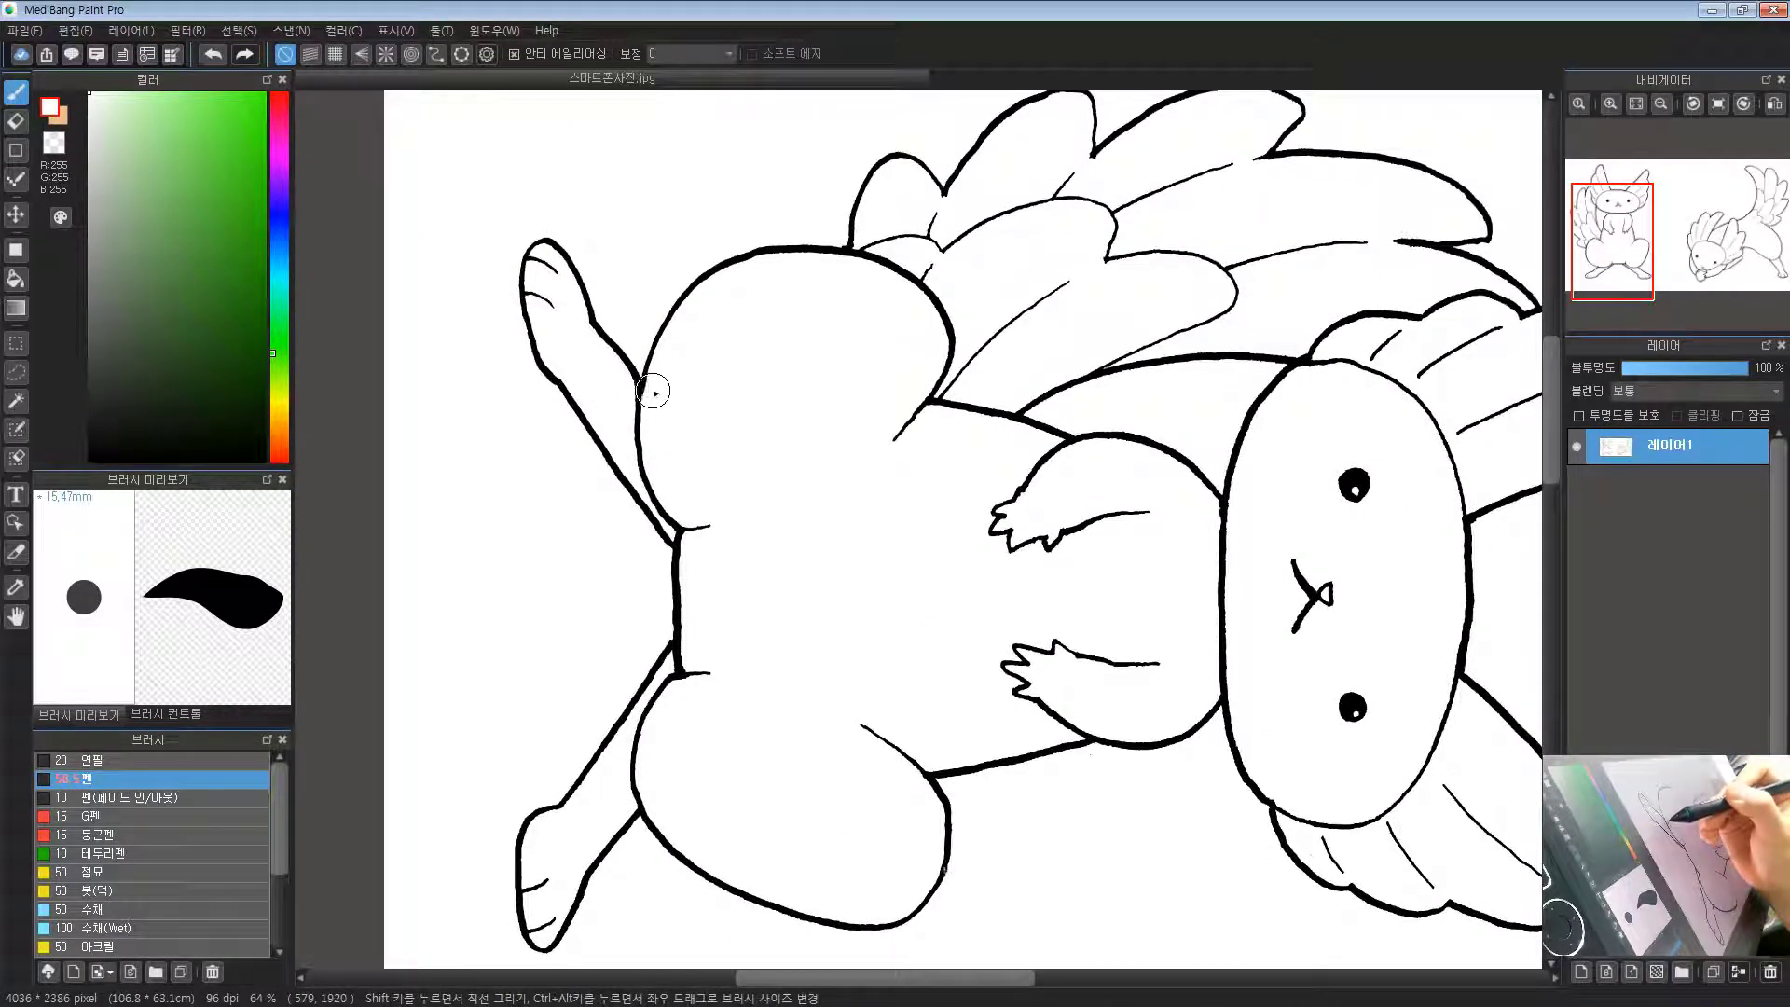
left_click_drag(1100, 345, 991, 379)
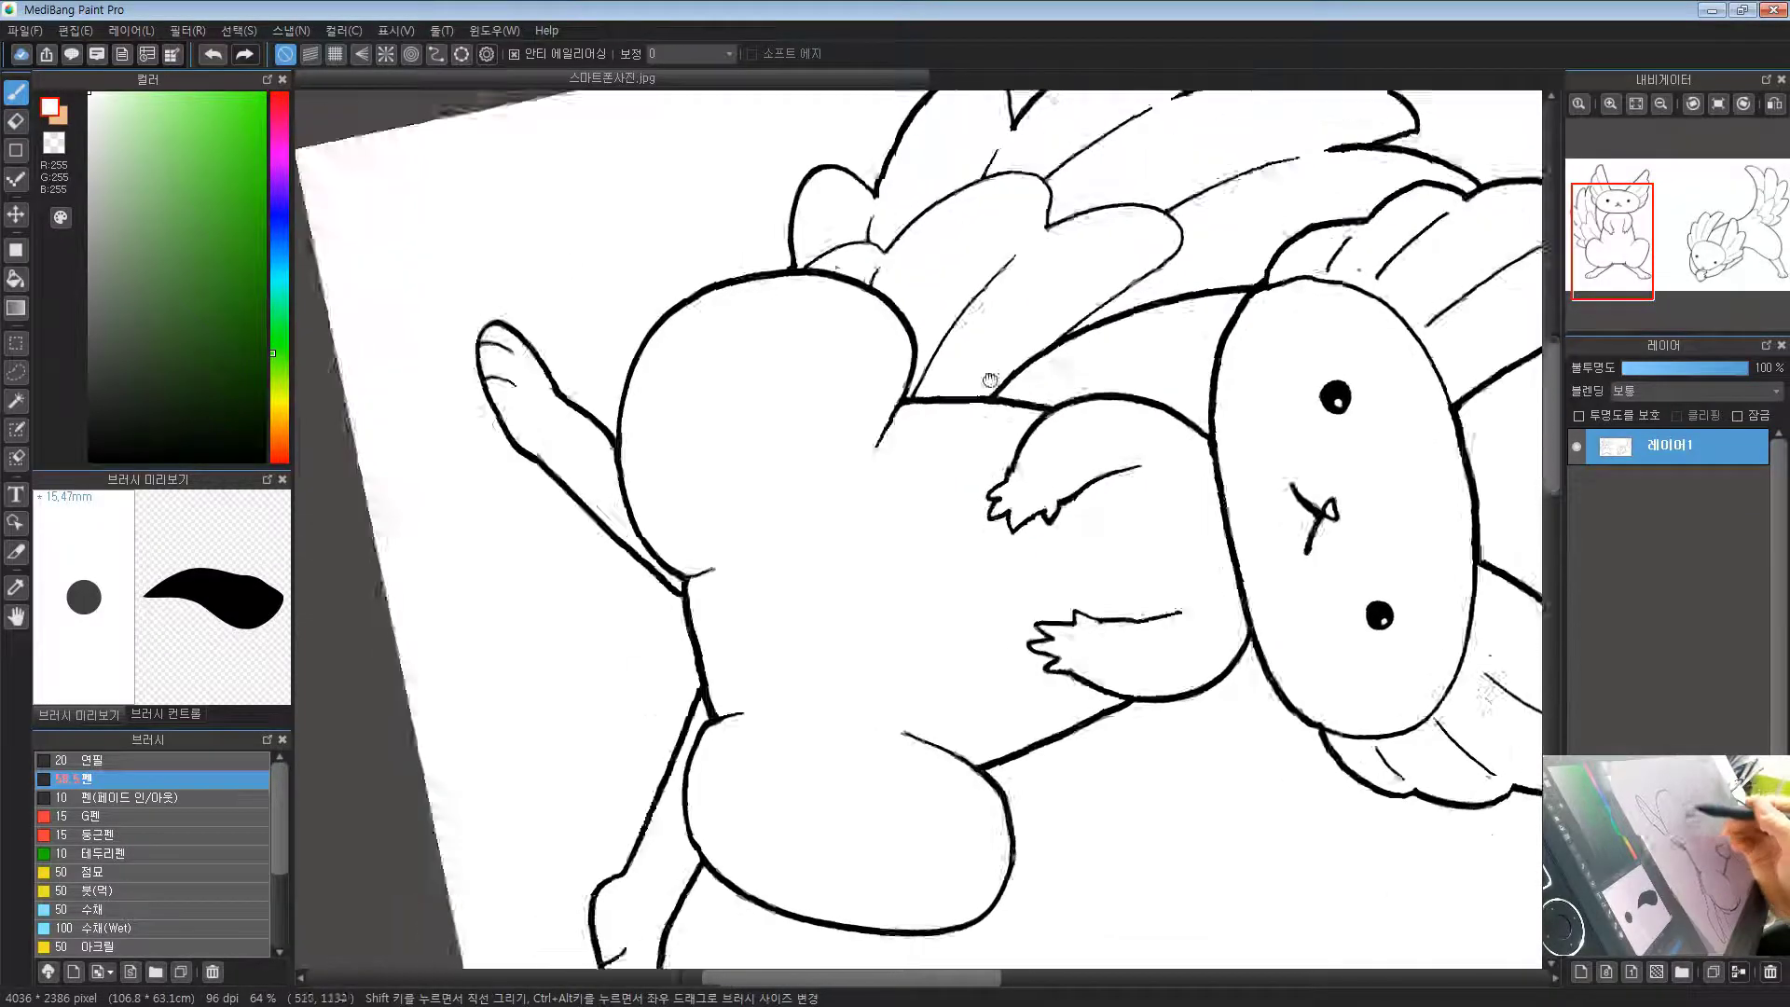
key("Up")
left_click_drag(1257, 530, 401, 690)
left_click_drag(1472, 771, 879, 559)
left_click_drag(1133, 635, 668, 724)
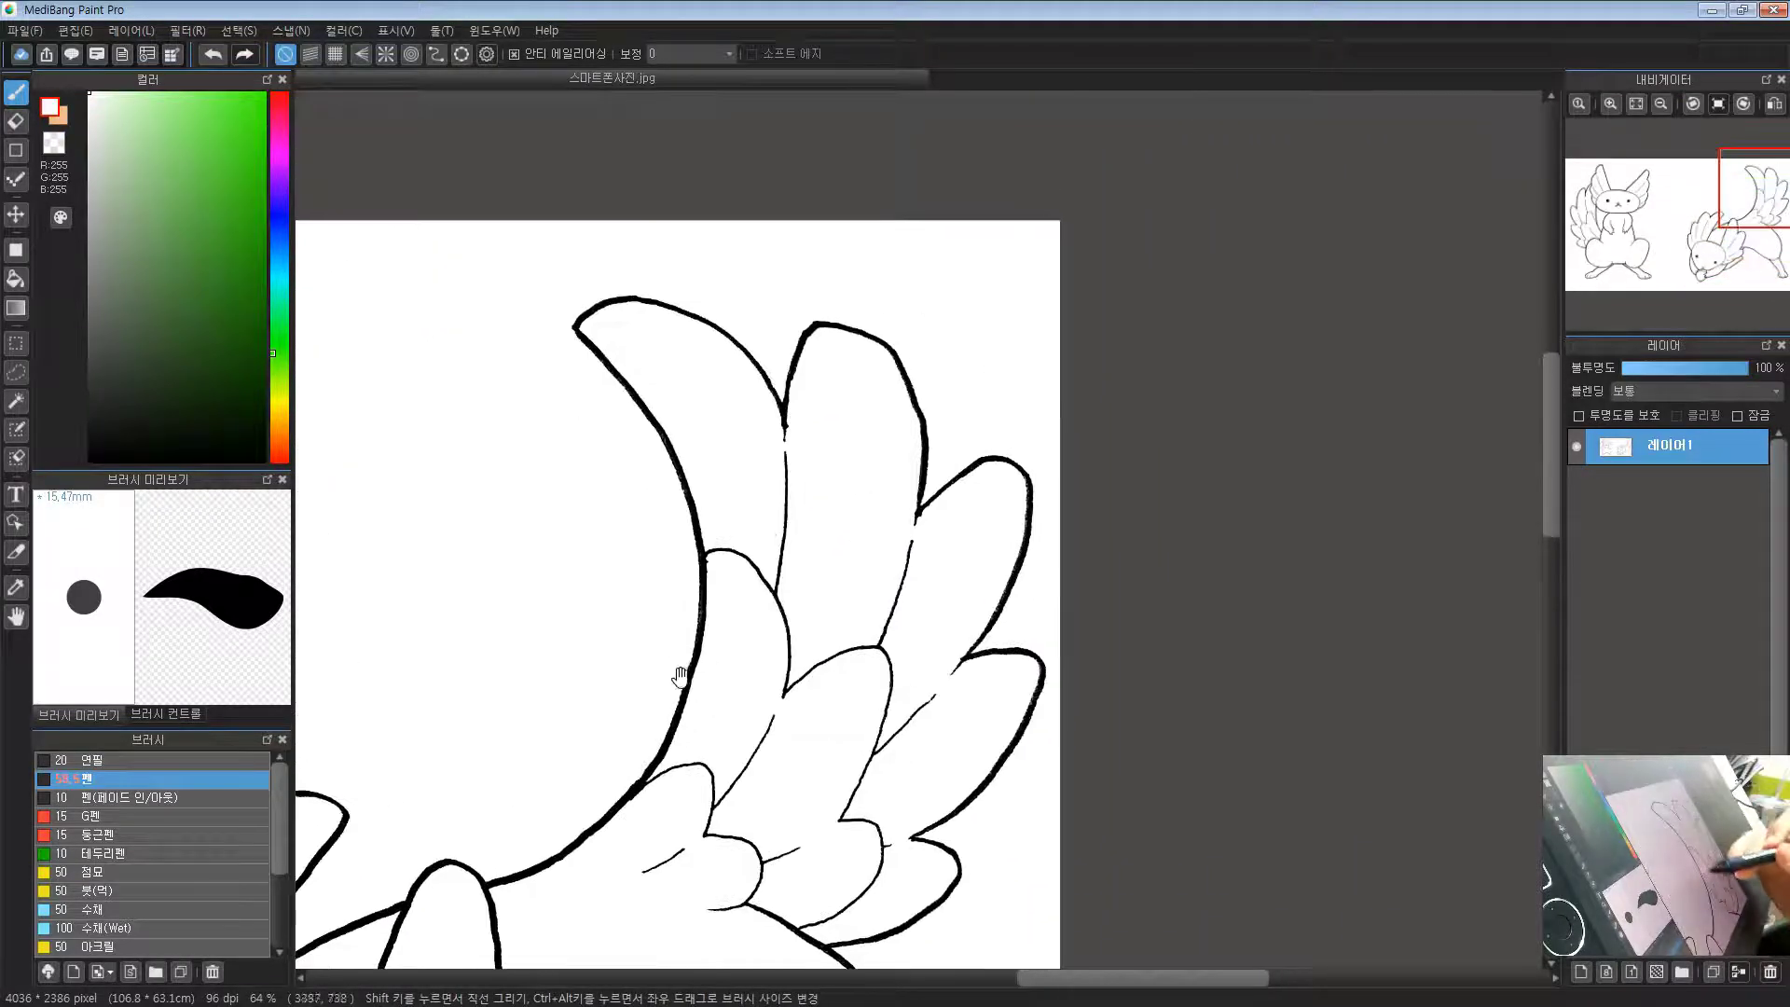
mouse_move(836, 759)
left_mouse_down()
mouse_move(887, 495)
mouse_move(1017, 241)
left_mouse_up()
left_click_drag(1115, 850, 1157, 534)
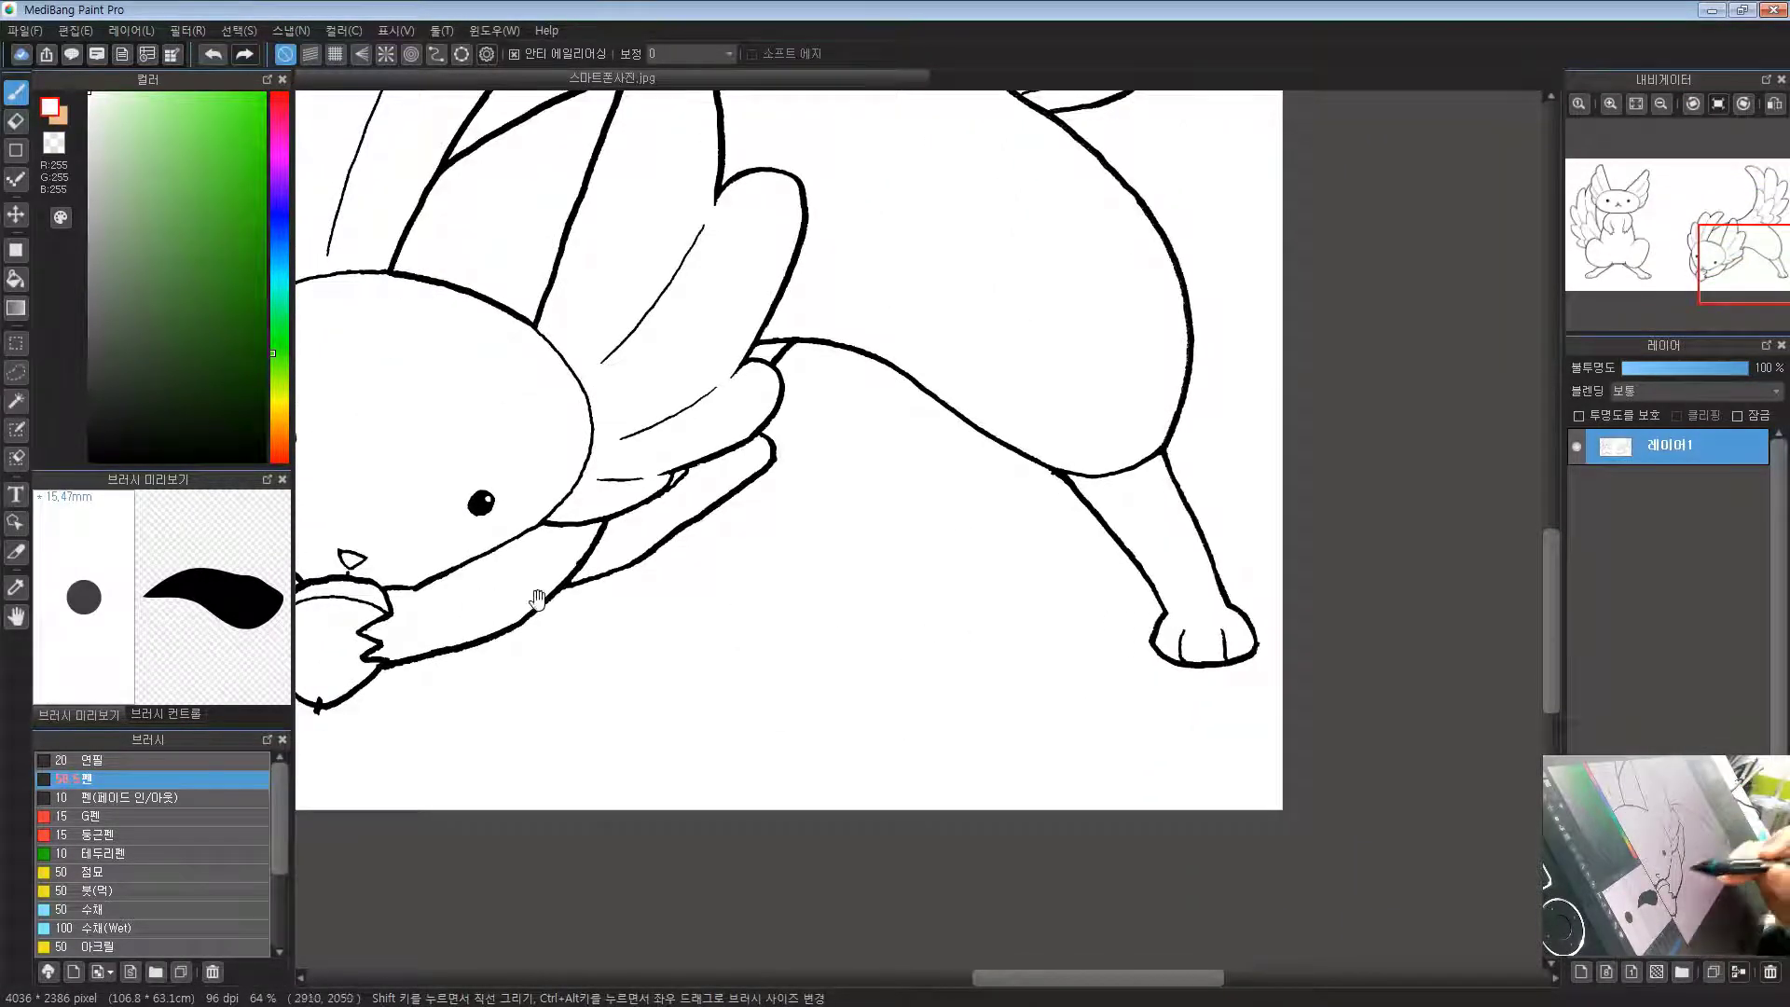
left_click_drag(531, 596, 851, 607)
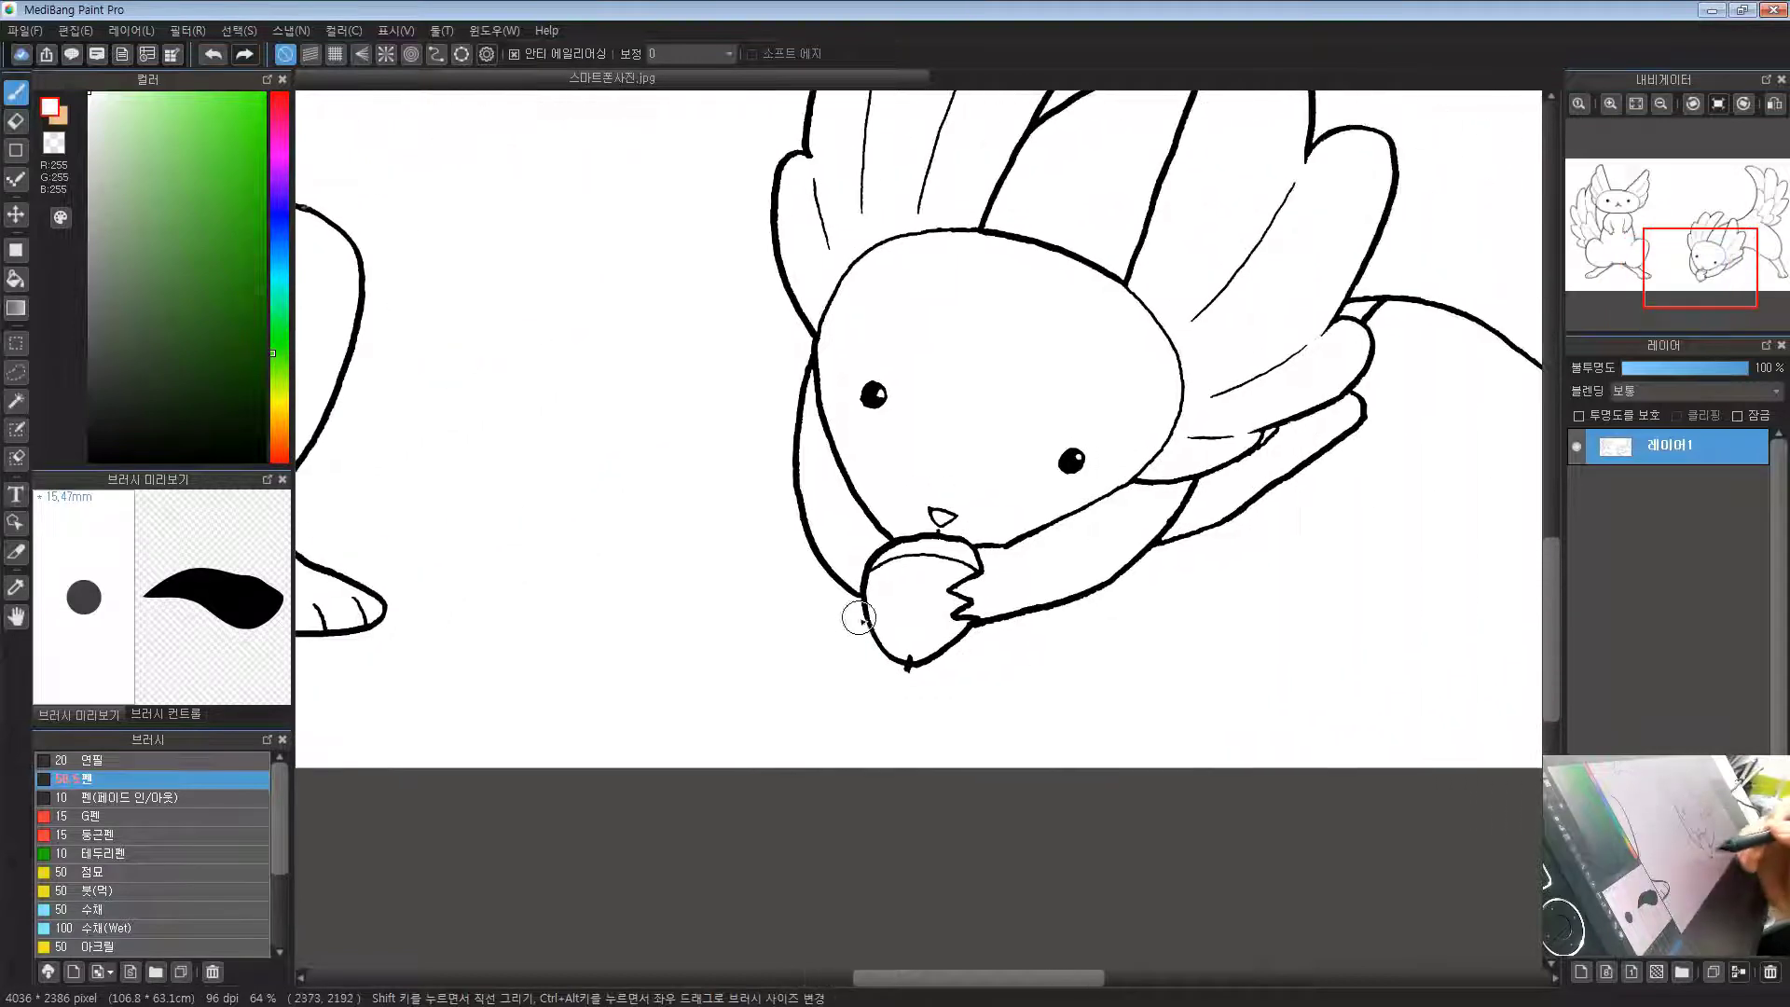
mouse_move(807, 680)
left_mouse_down()
mouse_move(718, 705)
mouse_move(664, 949)
left_mouse_up()
left_click_drag(856, 536, 627, 774)
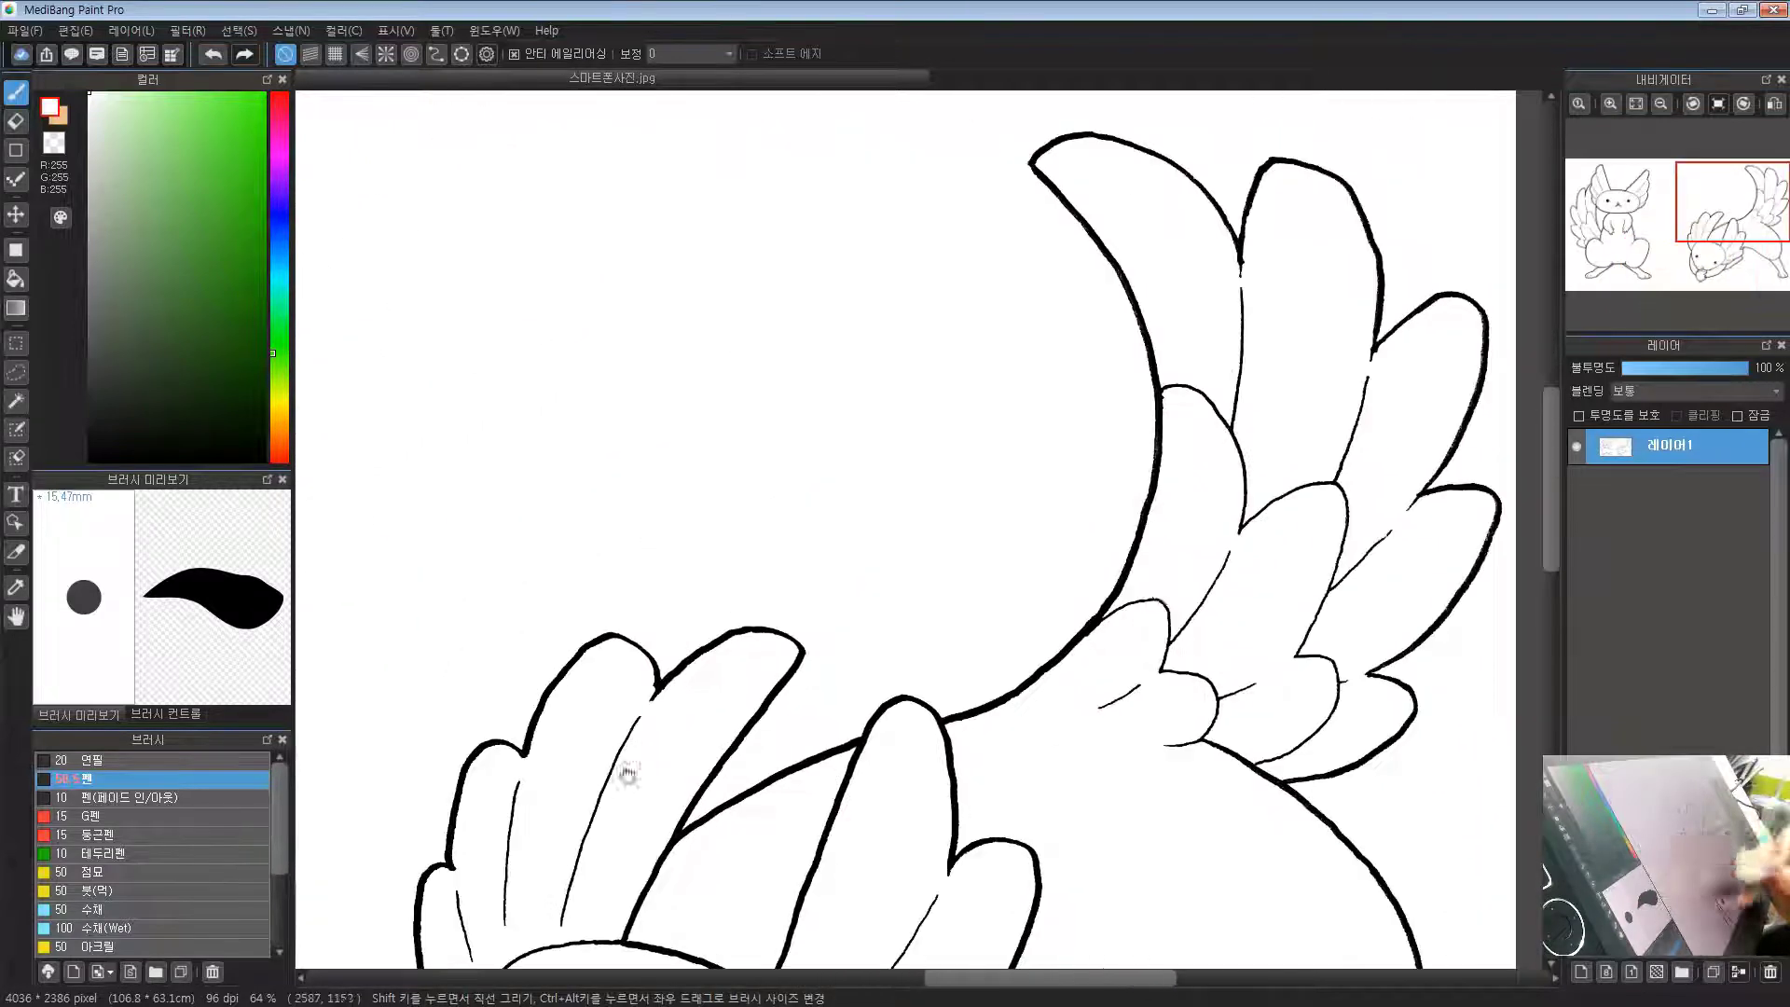
left_click_drag(1162, 592, 1131, 595)
left_click_drag(541, 615, 1548, 504)
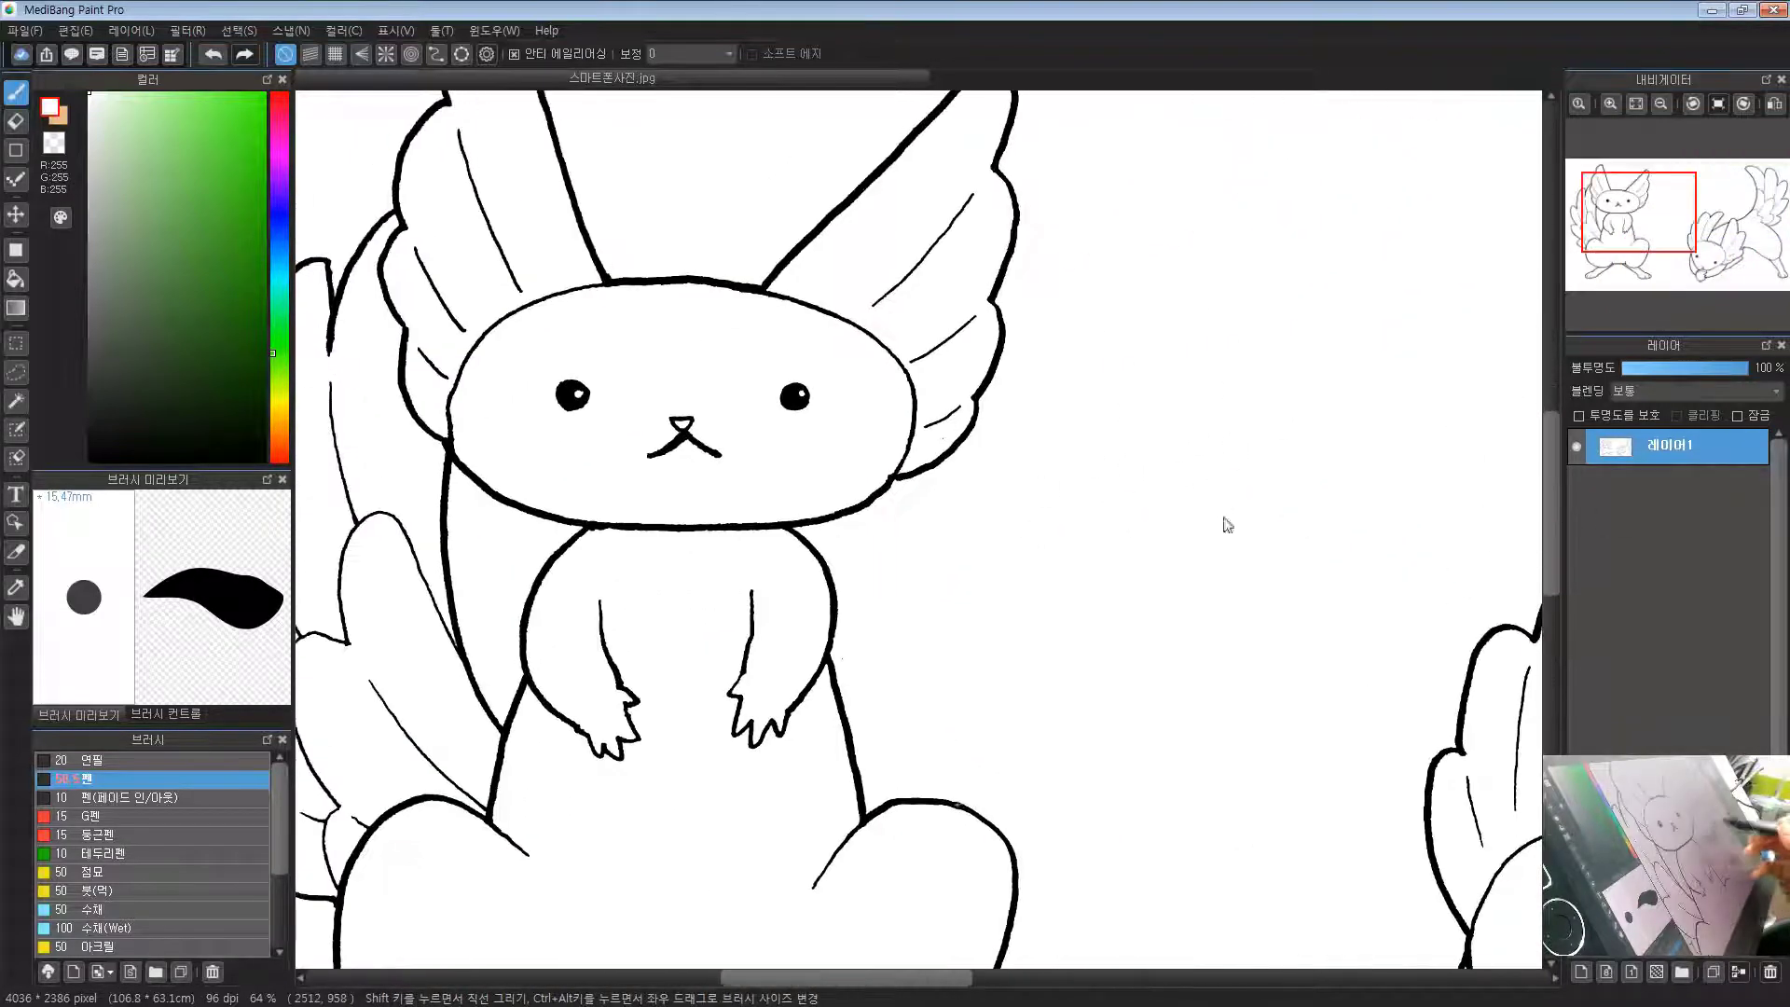
Step: Examine the sitting creature once more and both creatures together at reduced zoom
left_click_drag(911, 515, 1059, 535)
scroll(1057, 537, "down", 2)
left_click_drag(1059, 652, 909, 563)
left_click_drag(936, 710, 884, 655)
left_click_drag(1008, 344, 984, 385)
left_click(997, 379, "ctrl")
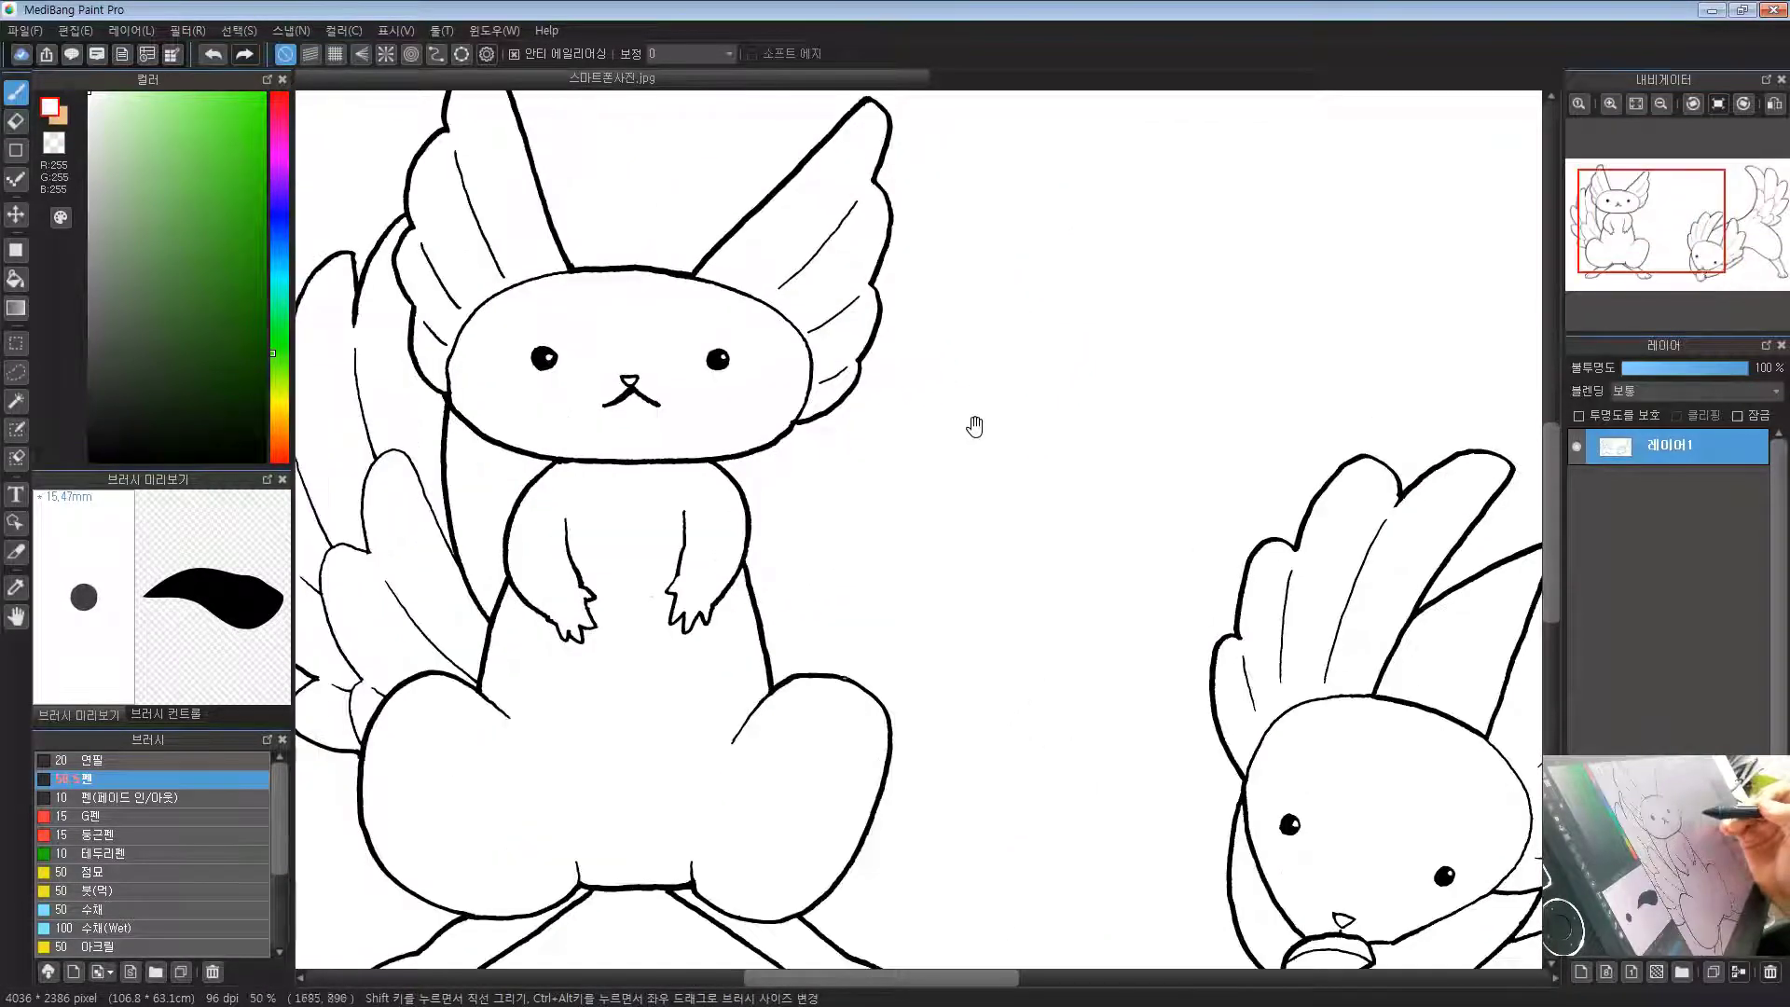
left_click(963, 416, "alt")
left_click(956, 415, "alt")
left_click_drag(988, 487, 878, 479)
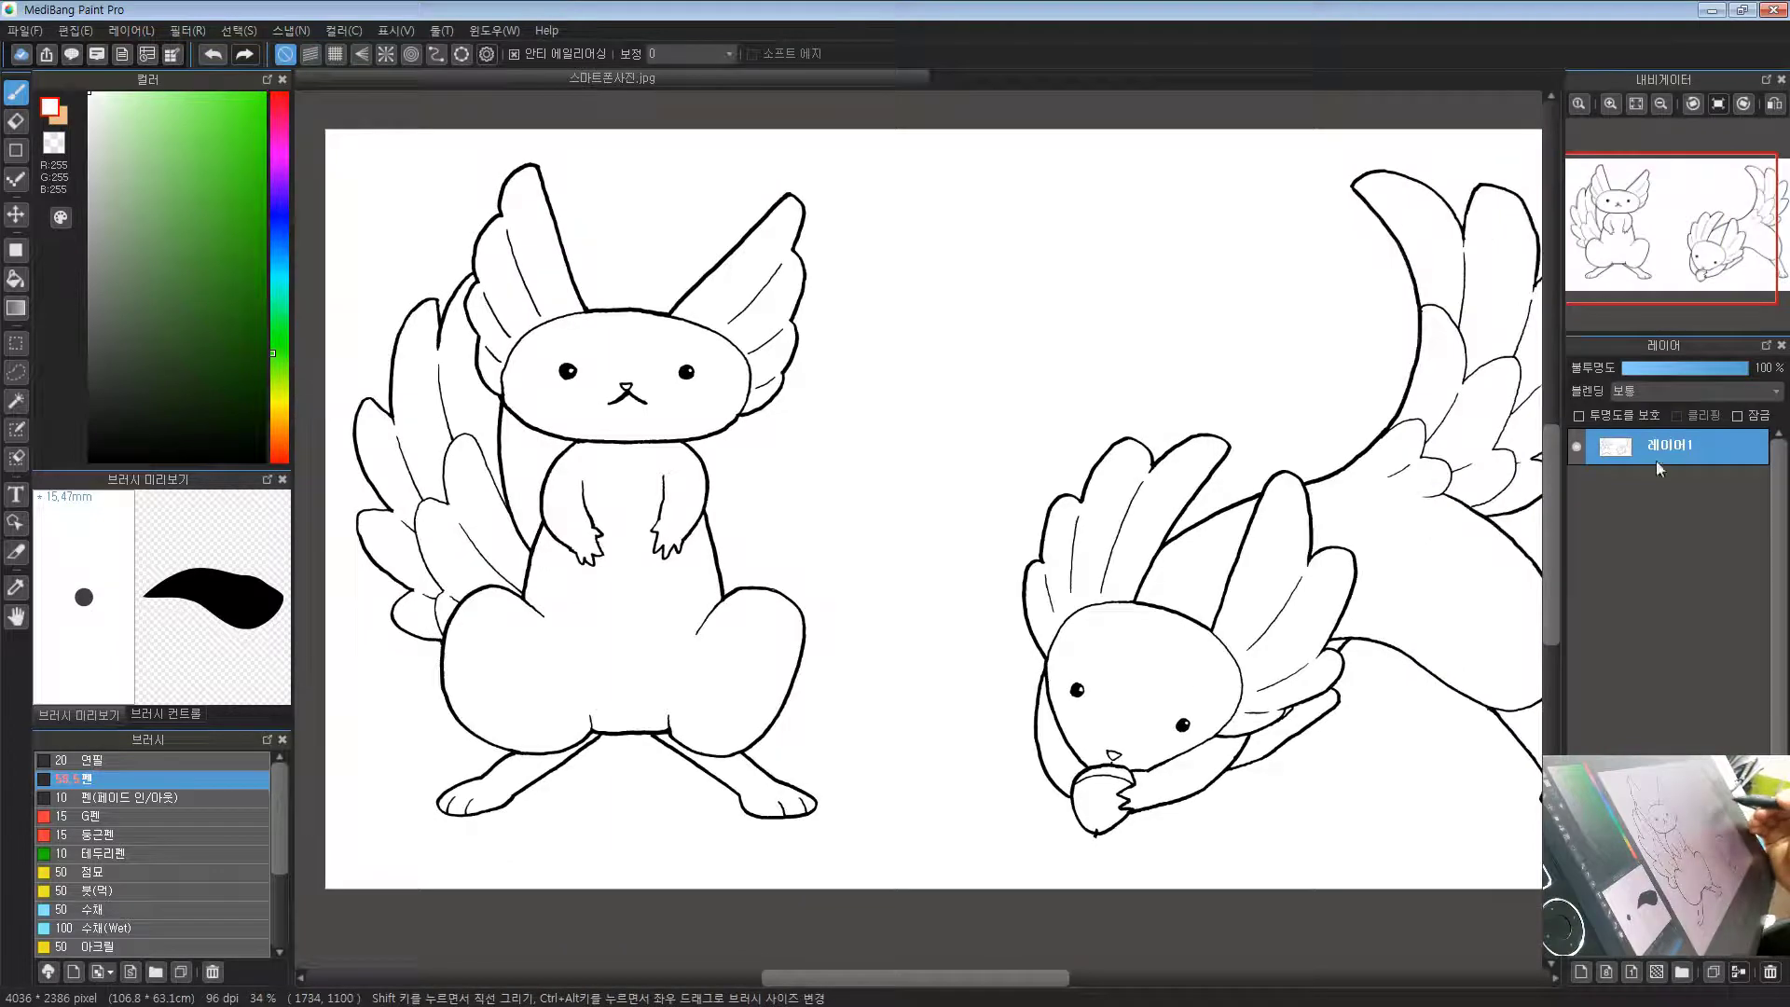
left_click_drag(1072, 673, 1014, 677)
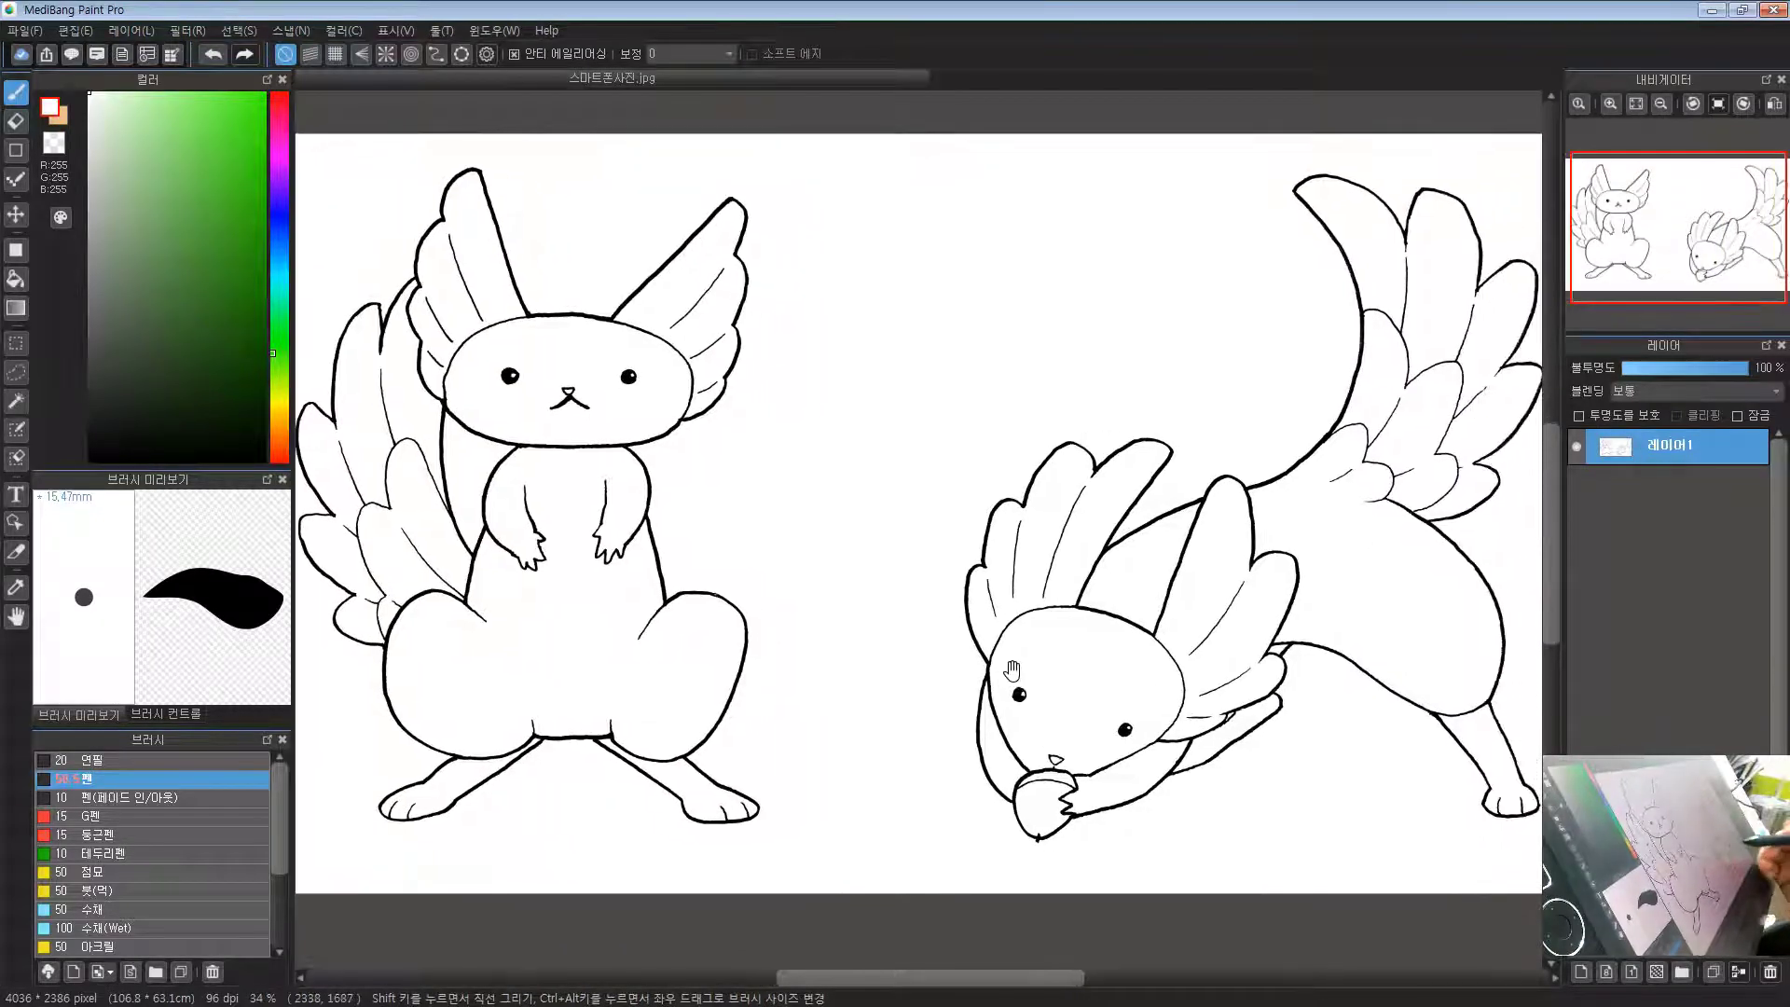
Step: Add a new layer above the line art and set its blending mode to Multiply
left_click(1582, 969)
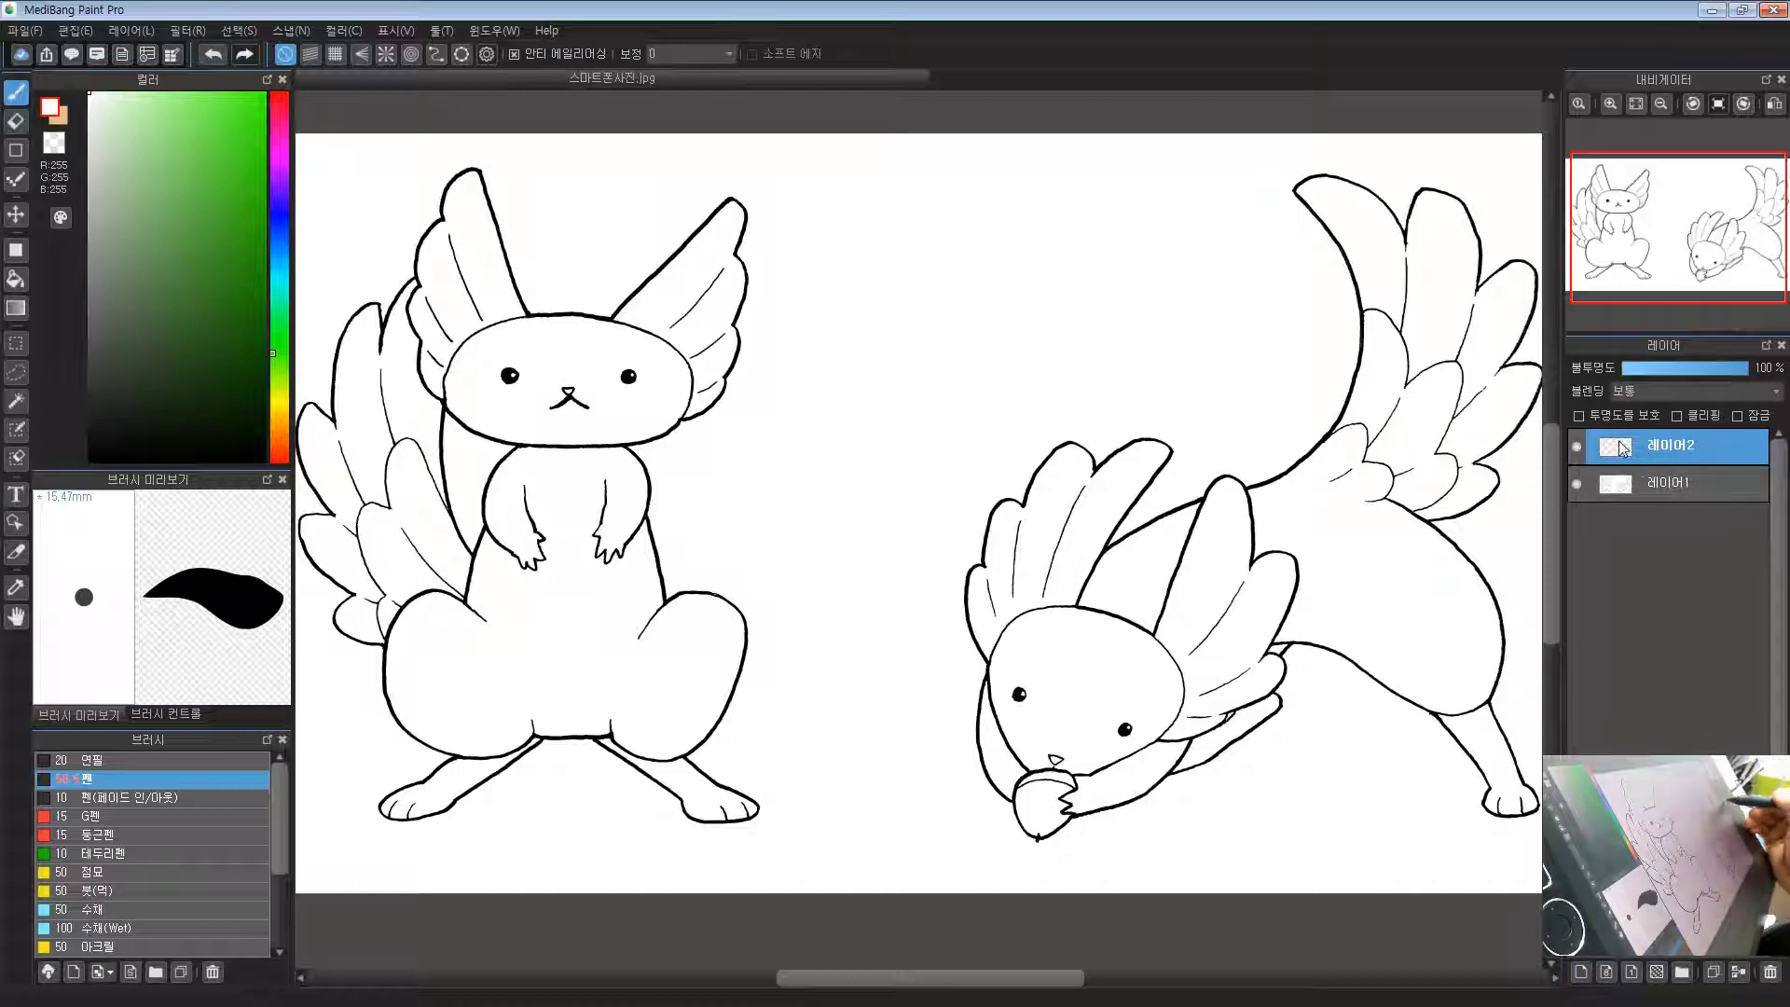
left_click(1648, 392)
left_click(1648, 419)
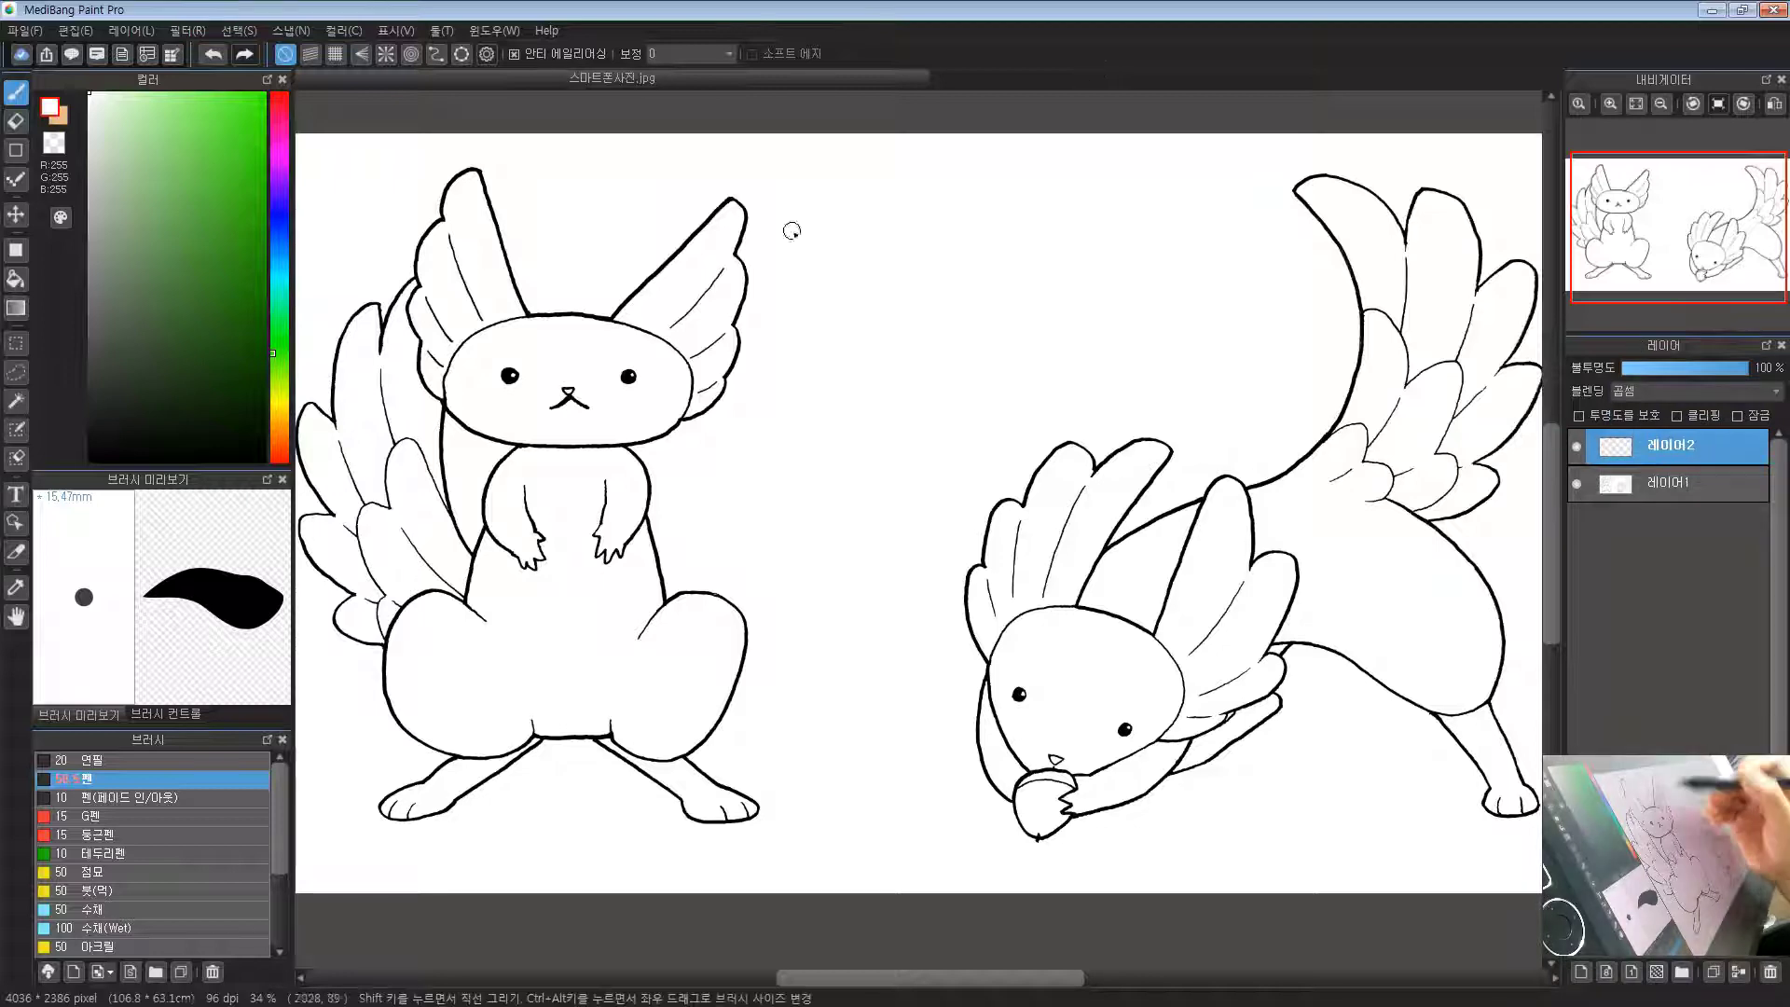
Step: Try a pale cyan patch (R200 G232 B230) on the sitting creature's forehead and undo it
left_click_drag(571, 392, 828, 503)
scroll(829, 498, "up", 3)
scroll(884, 472, "down", 2)
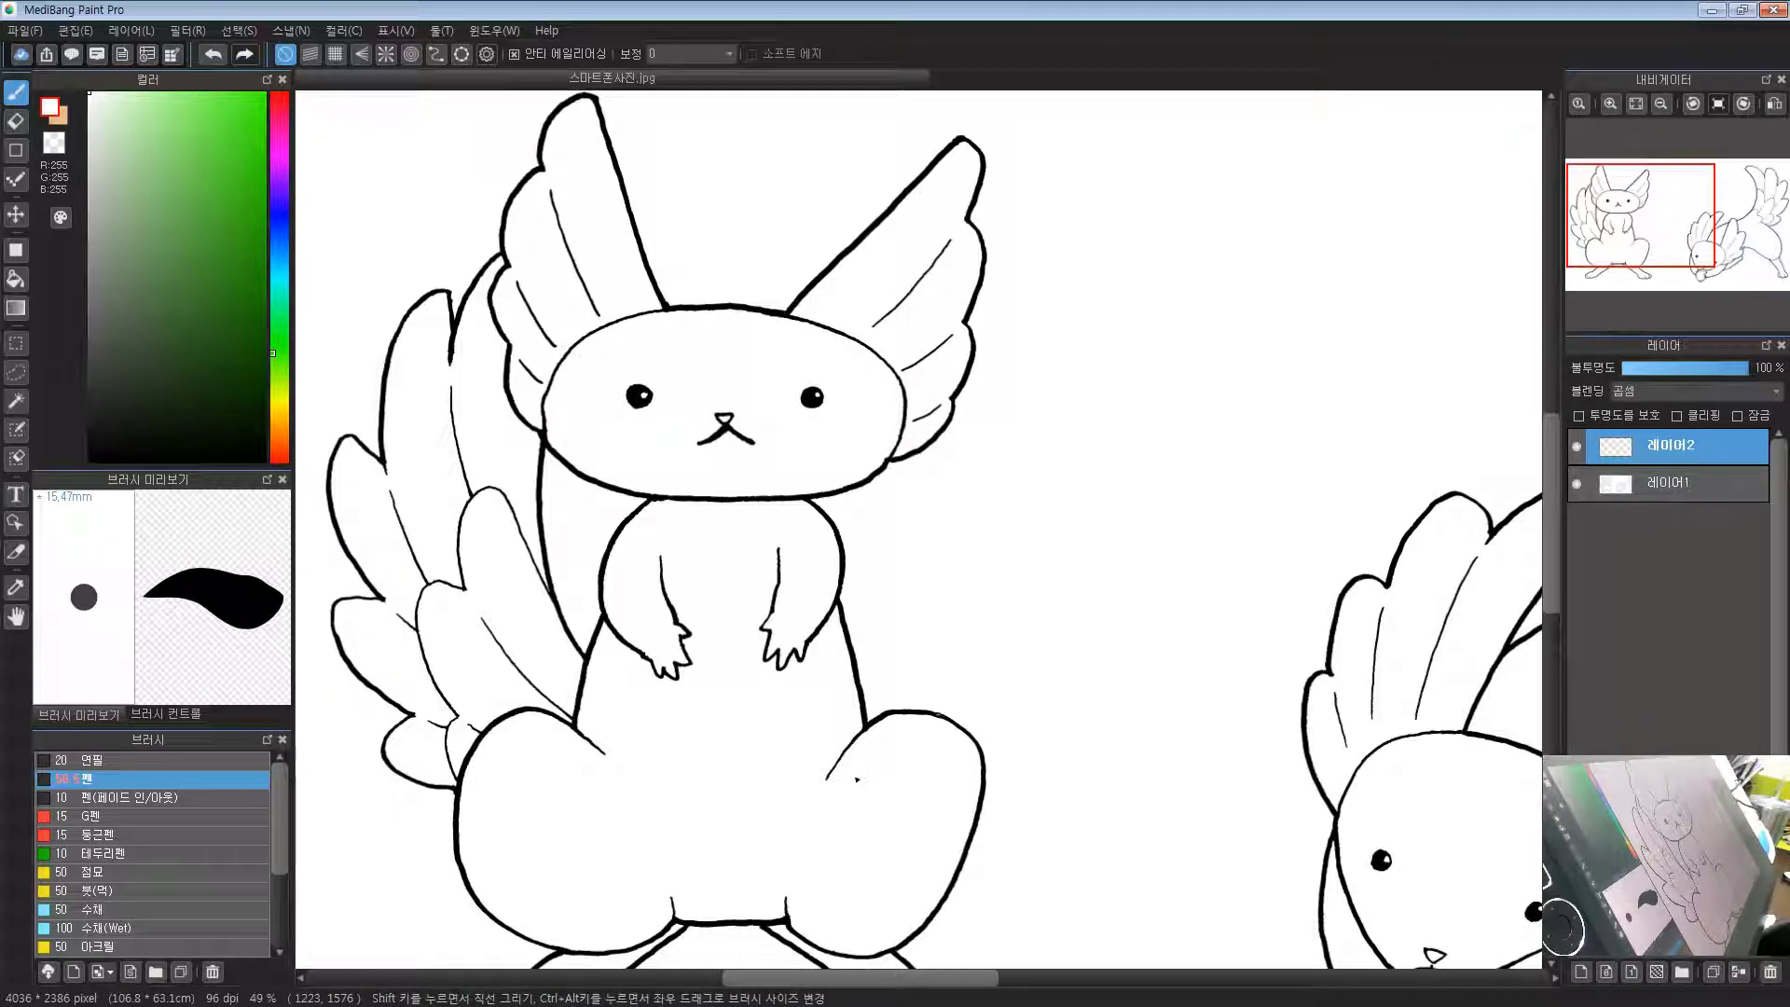
left_click(276, 287)
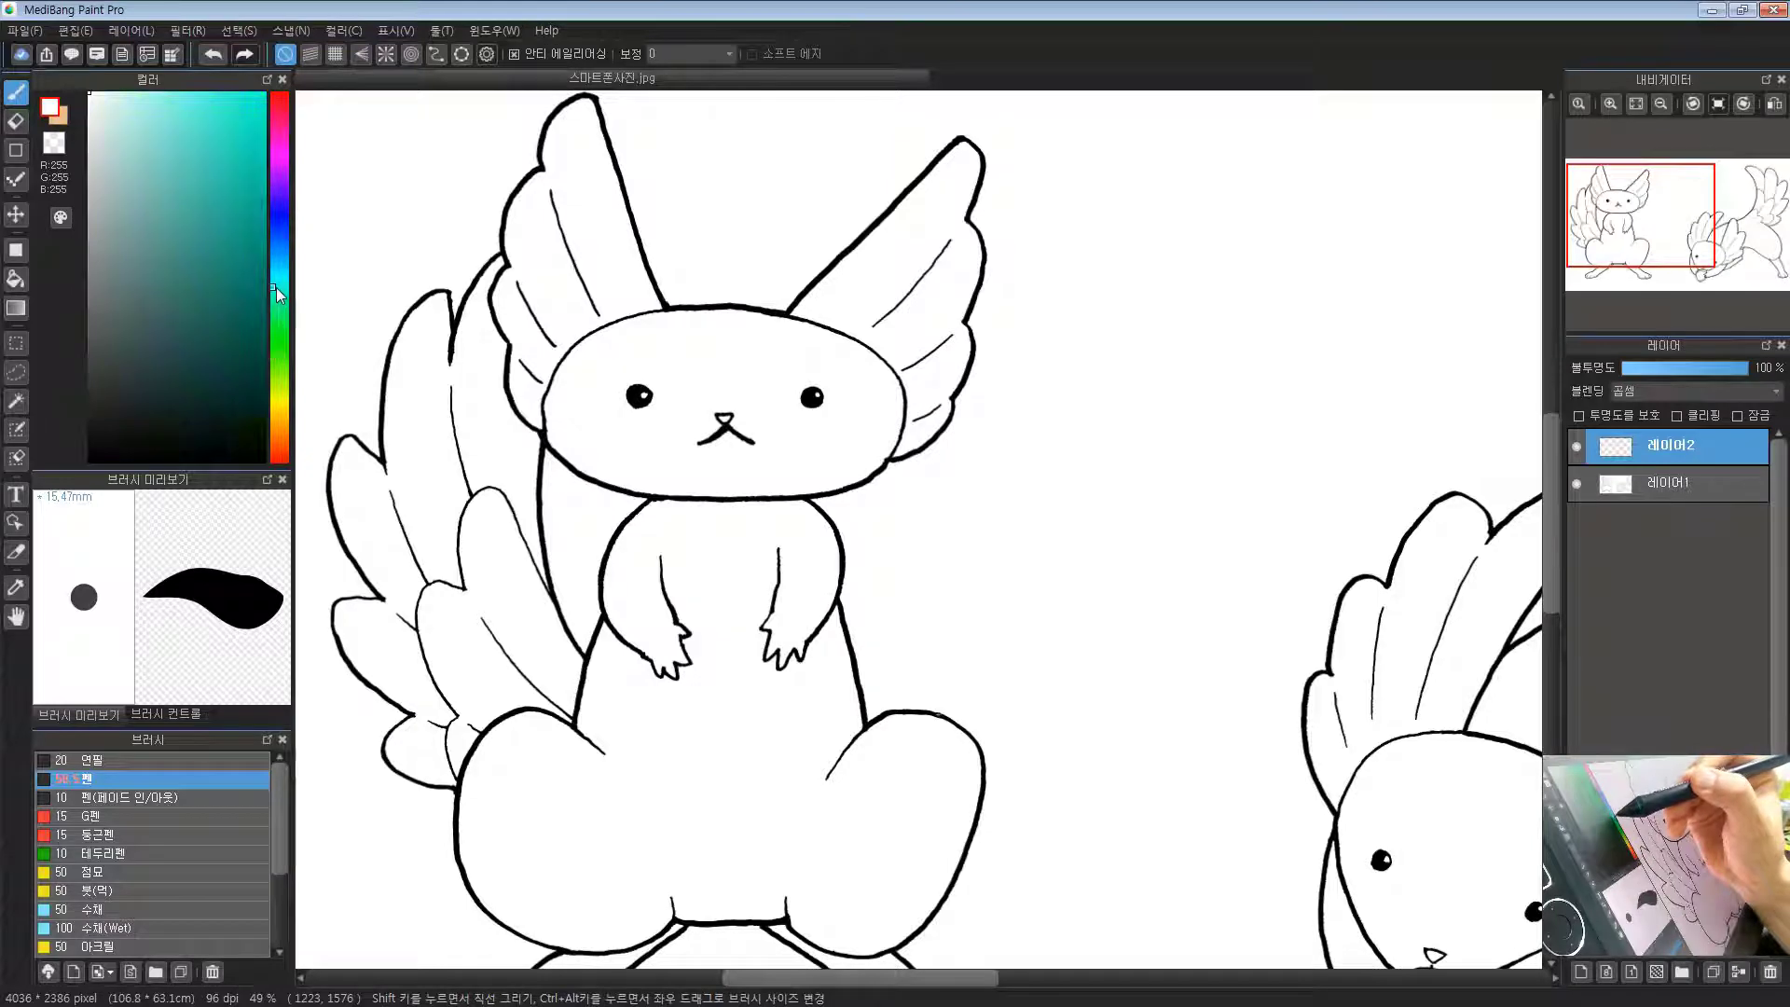
left_click(107, 131)
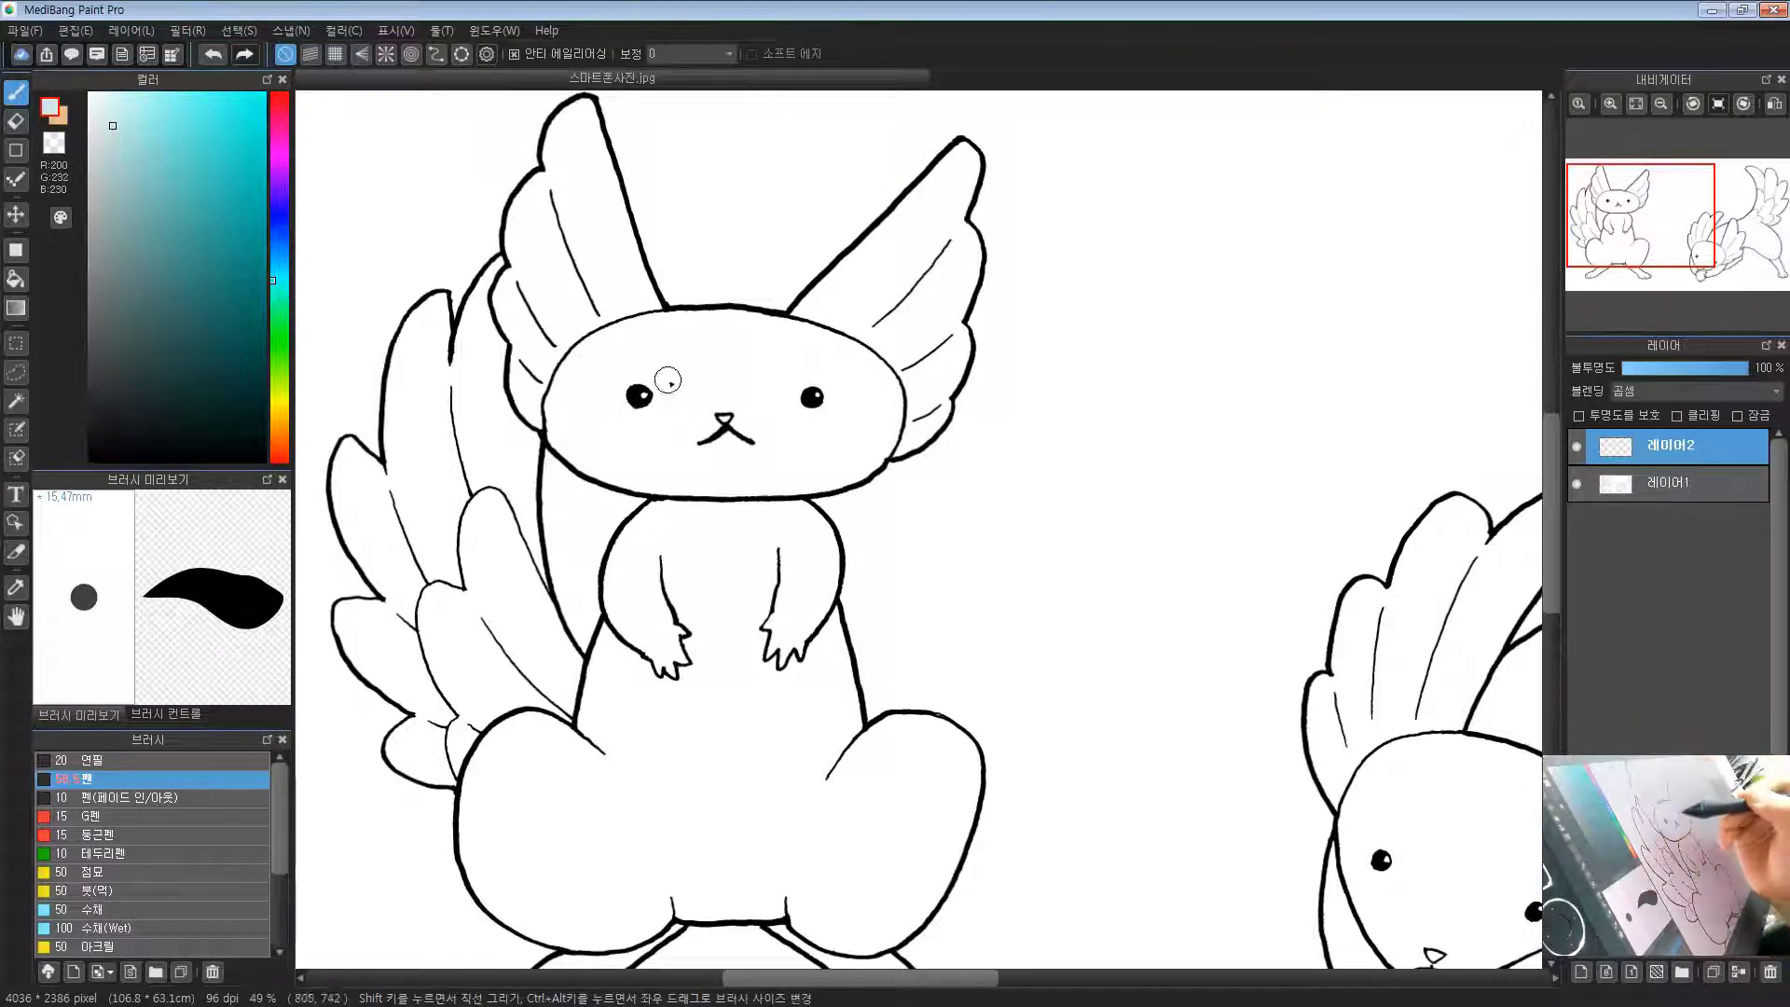
mouse_move(676, 358)
left_mouse_down()
mouse_move(695, 352)
mouse_move(671, 358)
left_mouse_up()
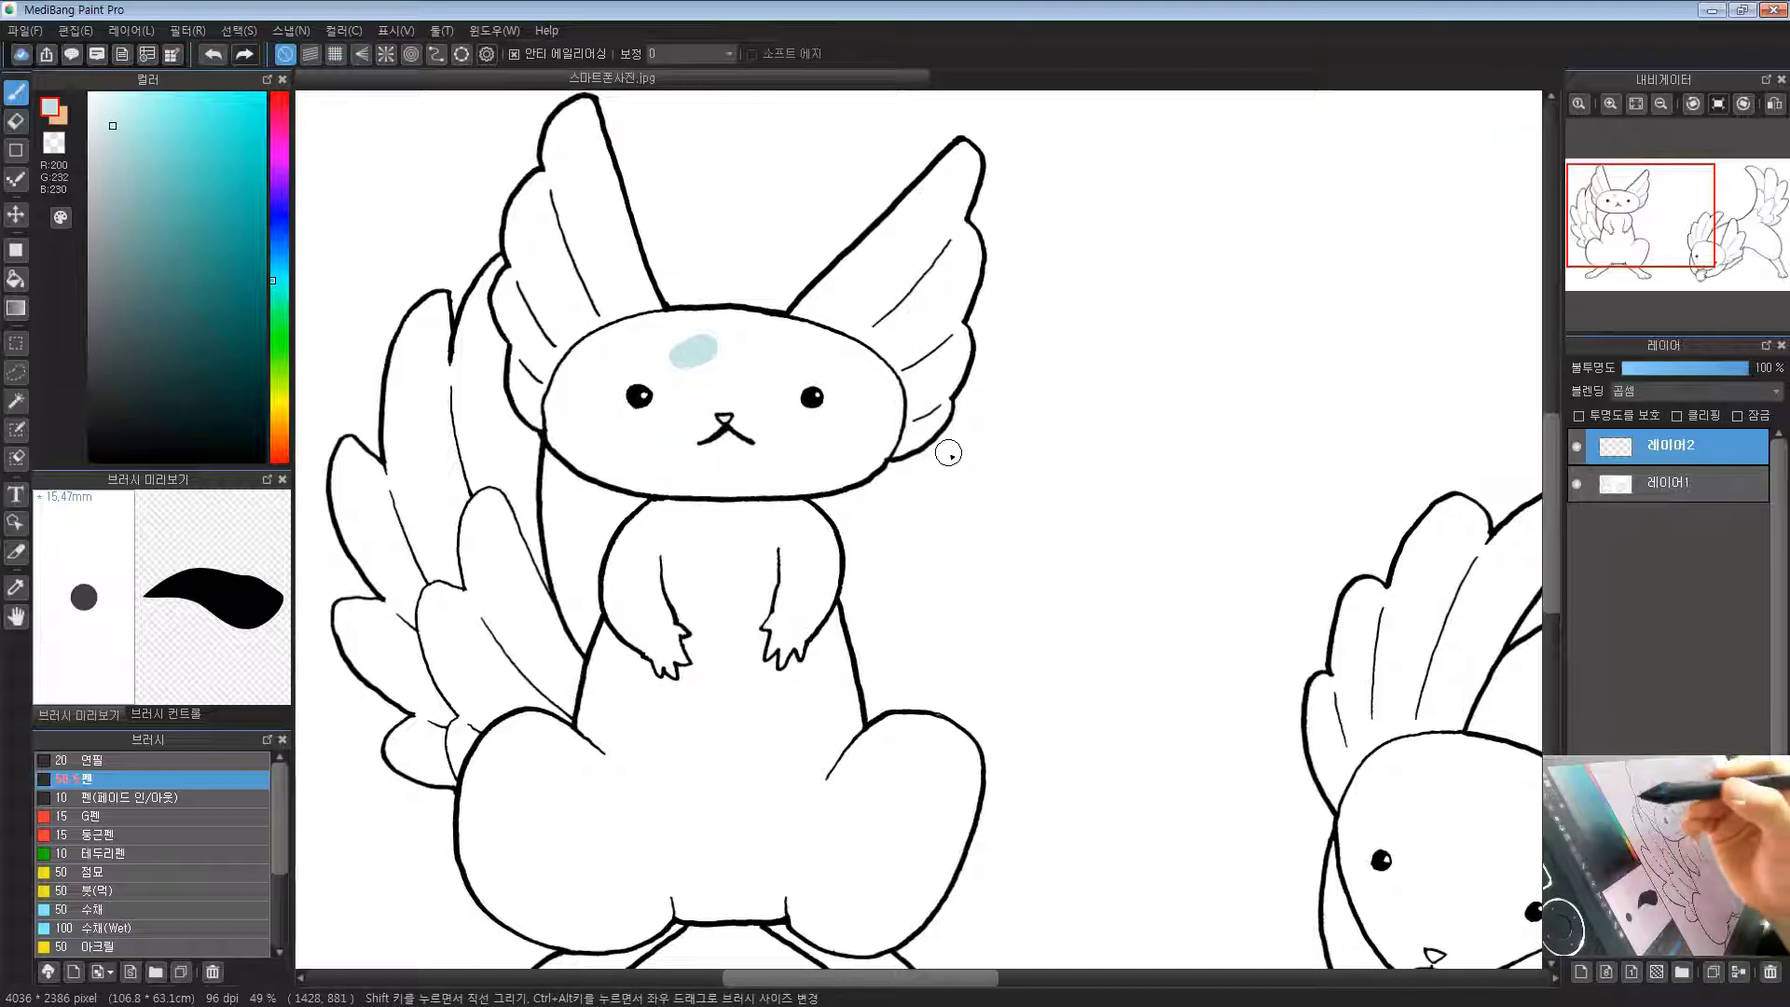
key("ctrl+z")
Step: Set the brush colour to pale teal (R195 G227 B222), test it on the forehead, undo the test and reduce the brush size to 5.63 mm
left_click(274, 286)
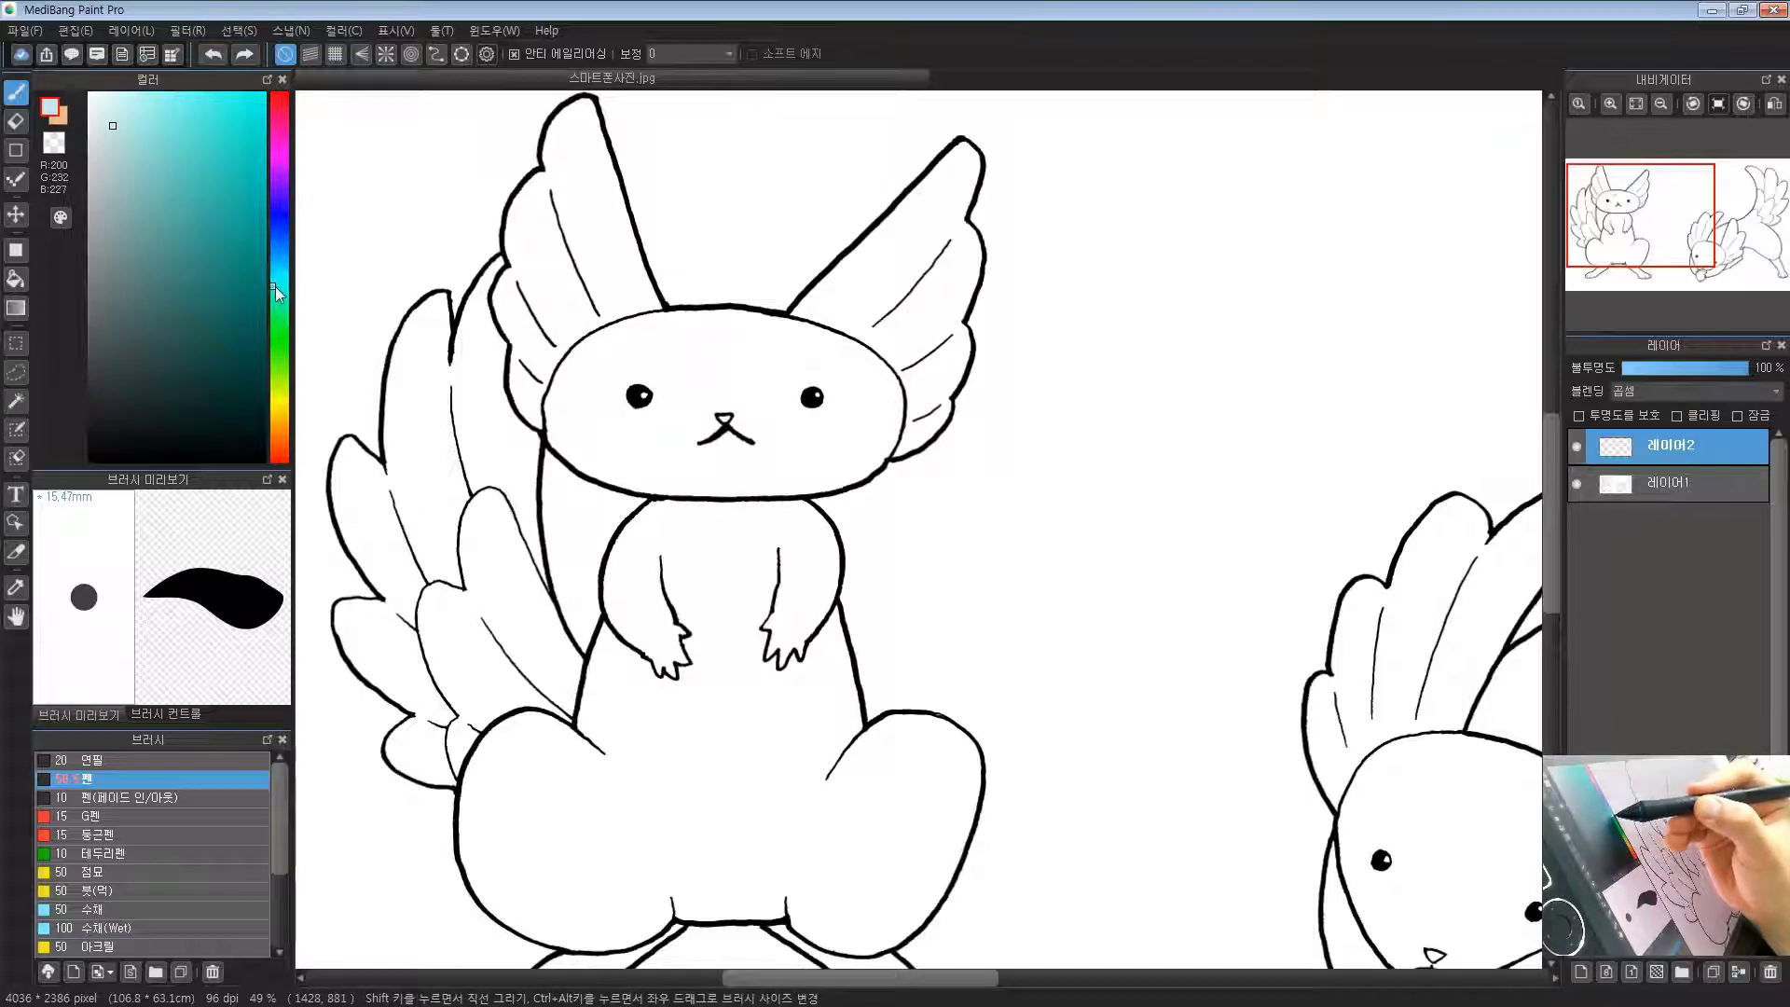
left_click(113, 132)
left_click_drag(692, 349, 799, 350)
key("ctrl+z")
left_click_drag(822, 444, 803, 399)
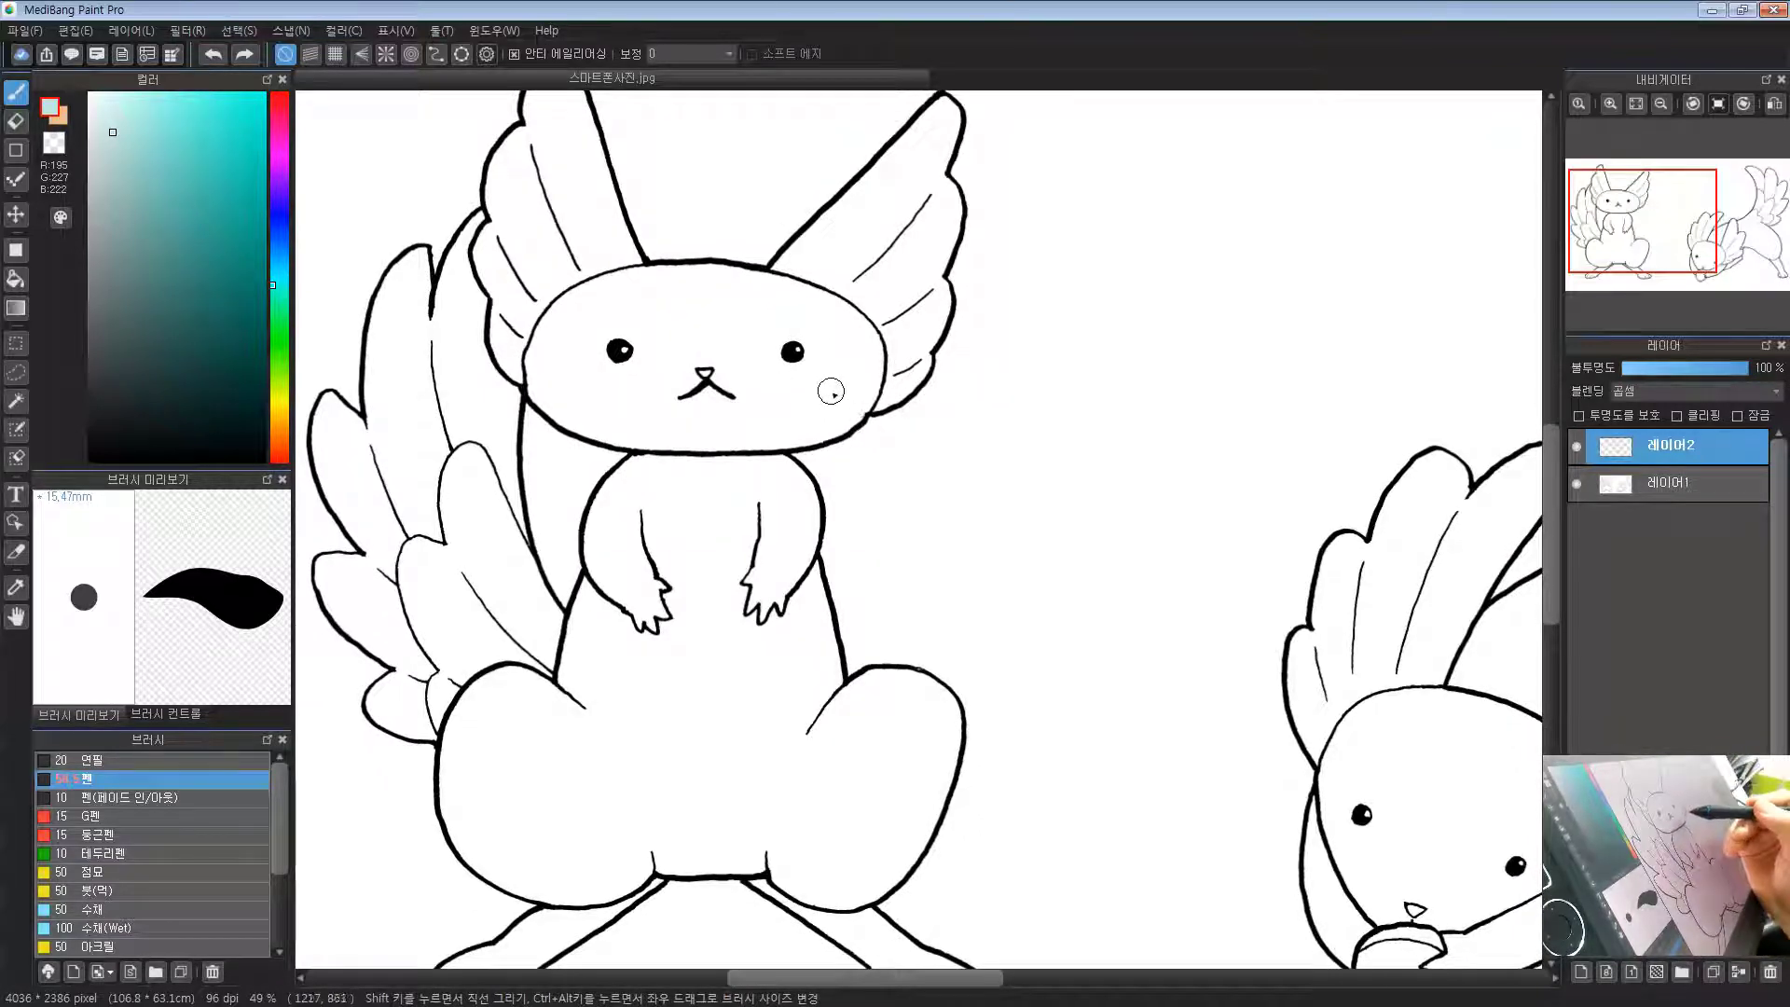
key("[")
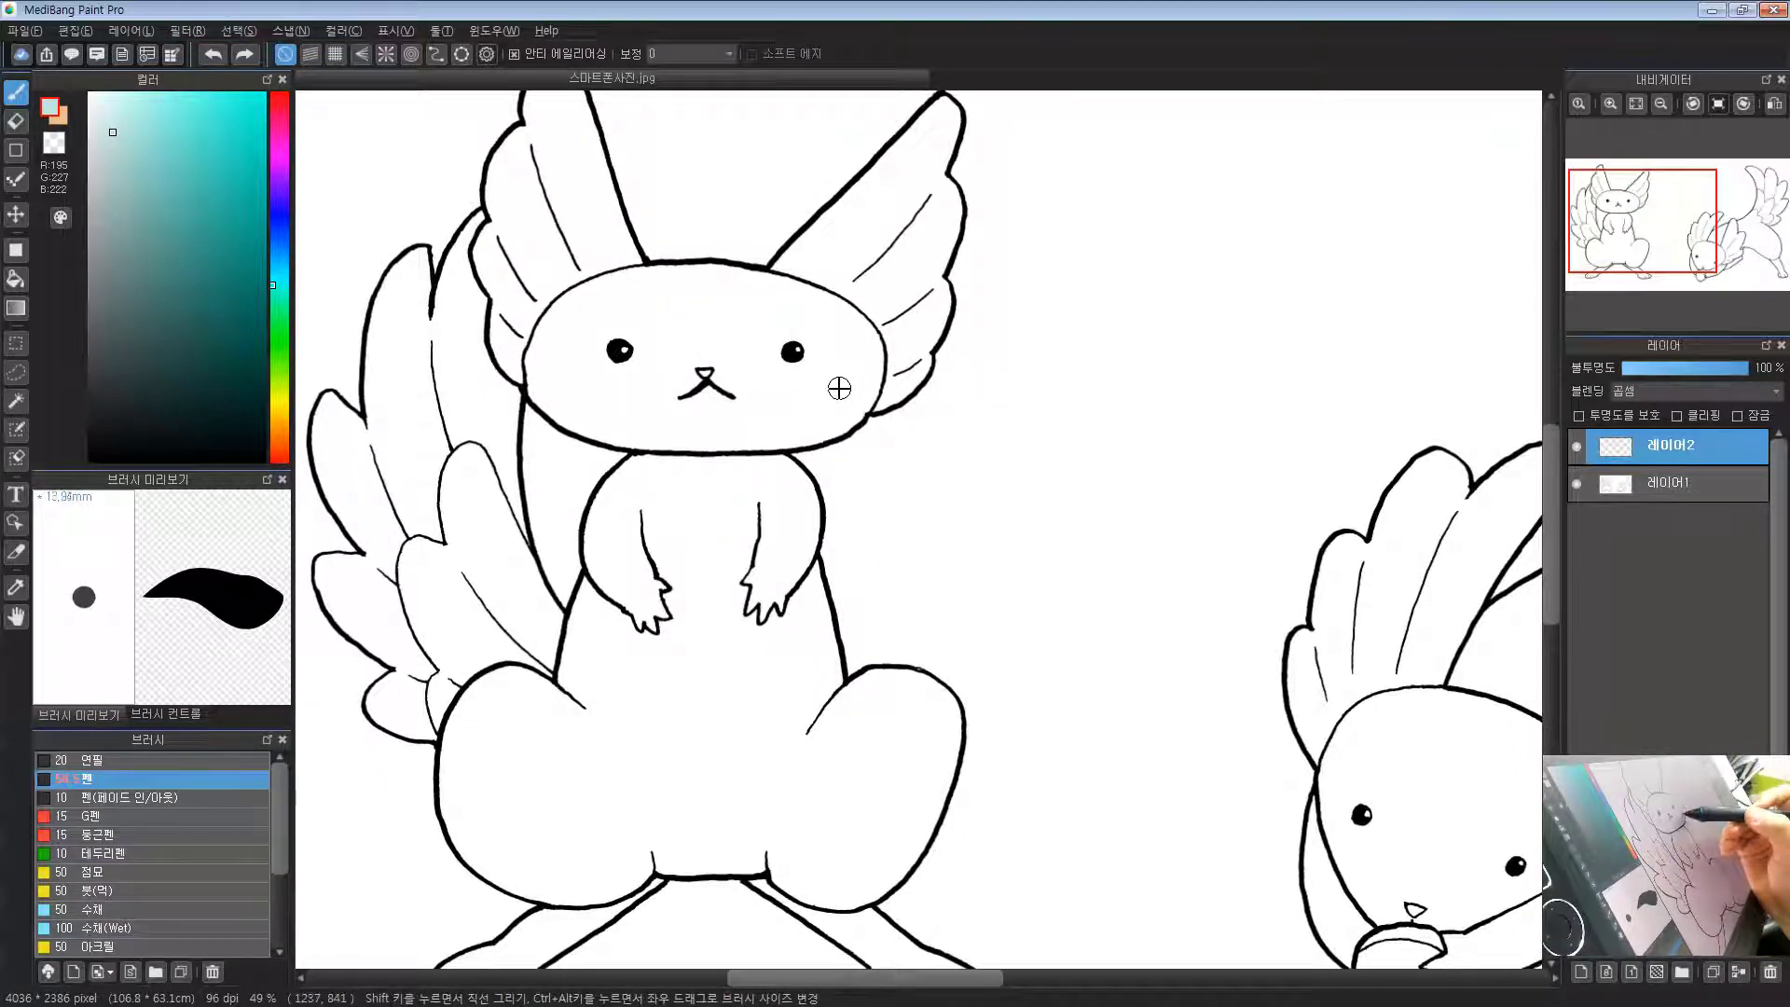
left_click_drag(839, 388, 782, 396)
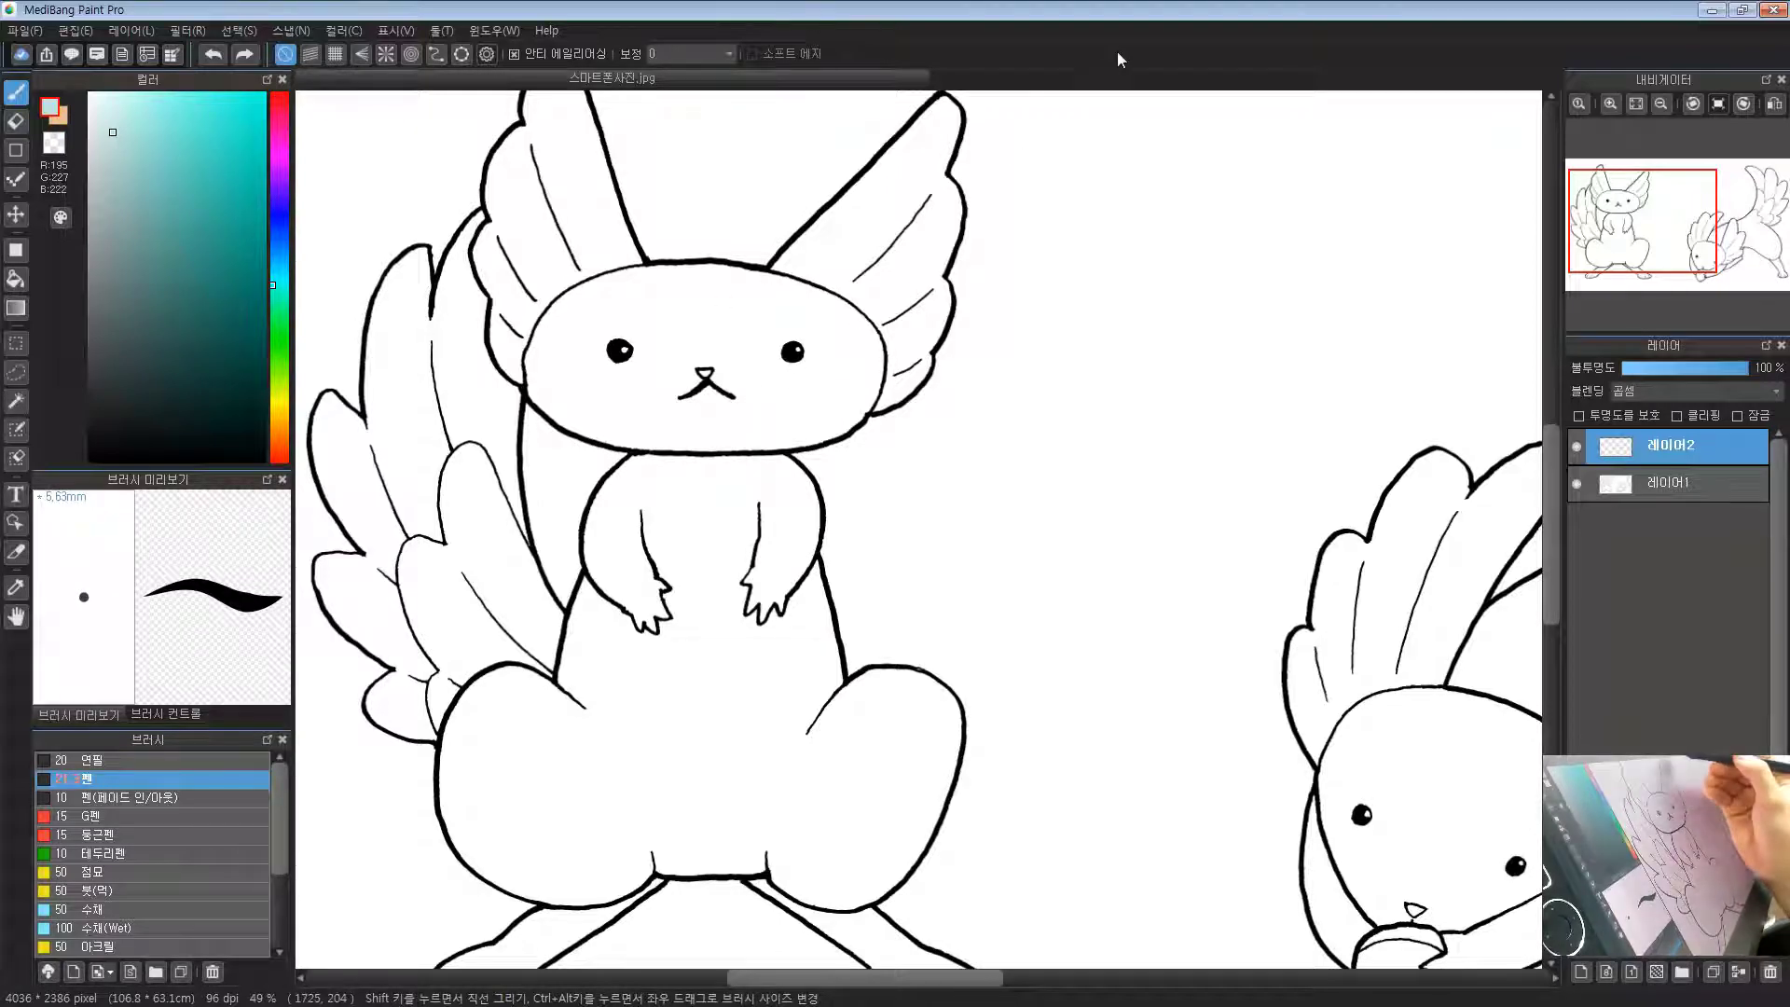
Step: Draw boundary lines from the sitting creature's mouth corners down to its inner arm lines and mark the cheeks and upper arms
left_click_drag(752, 404, 781, 407)
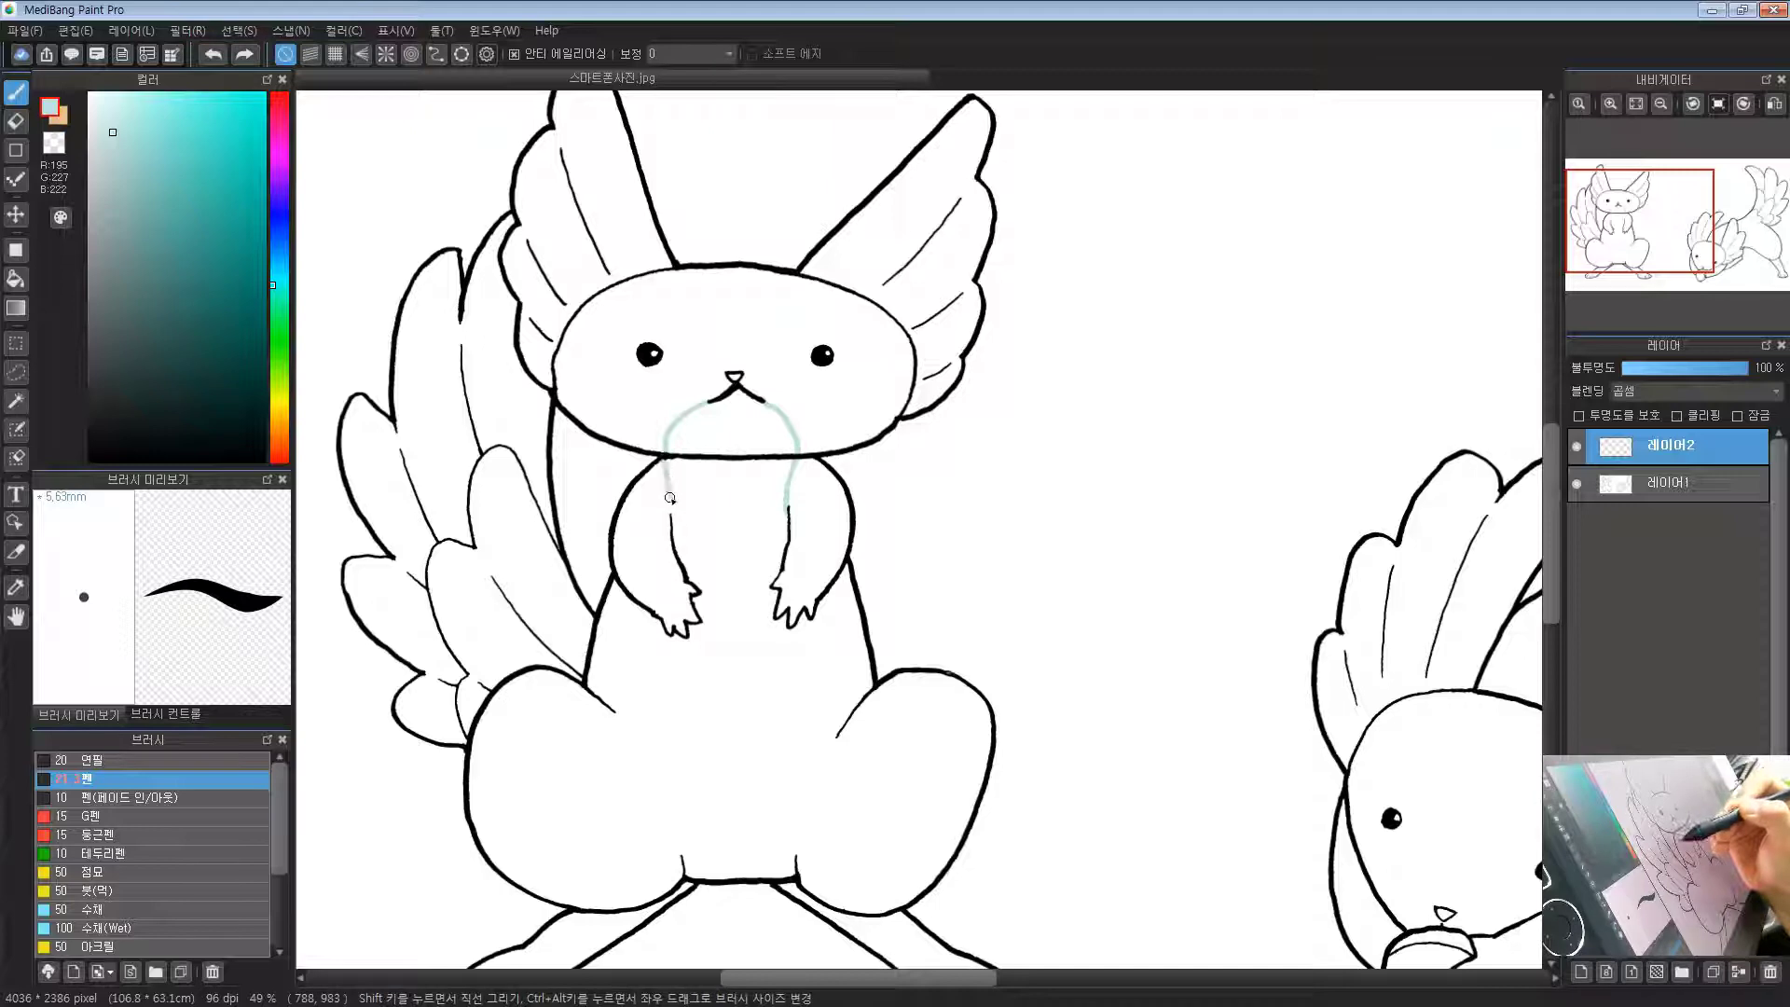
left_click_drag(838, 503, 819, 517)
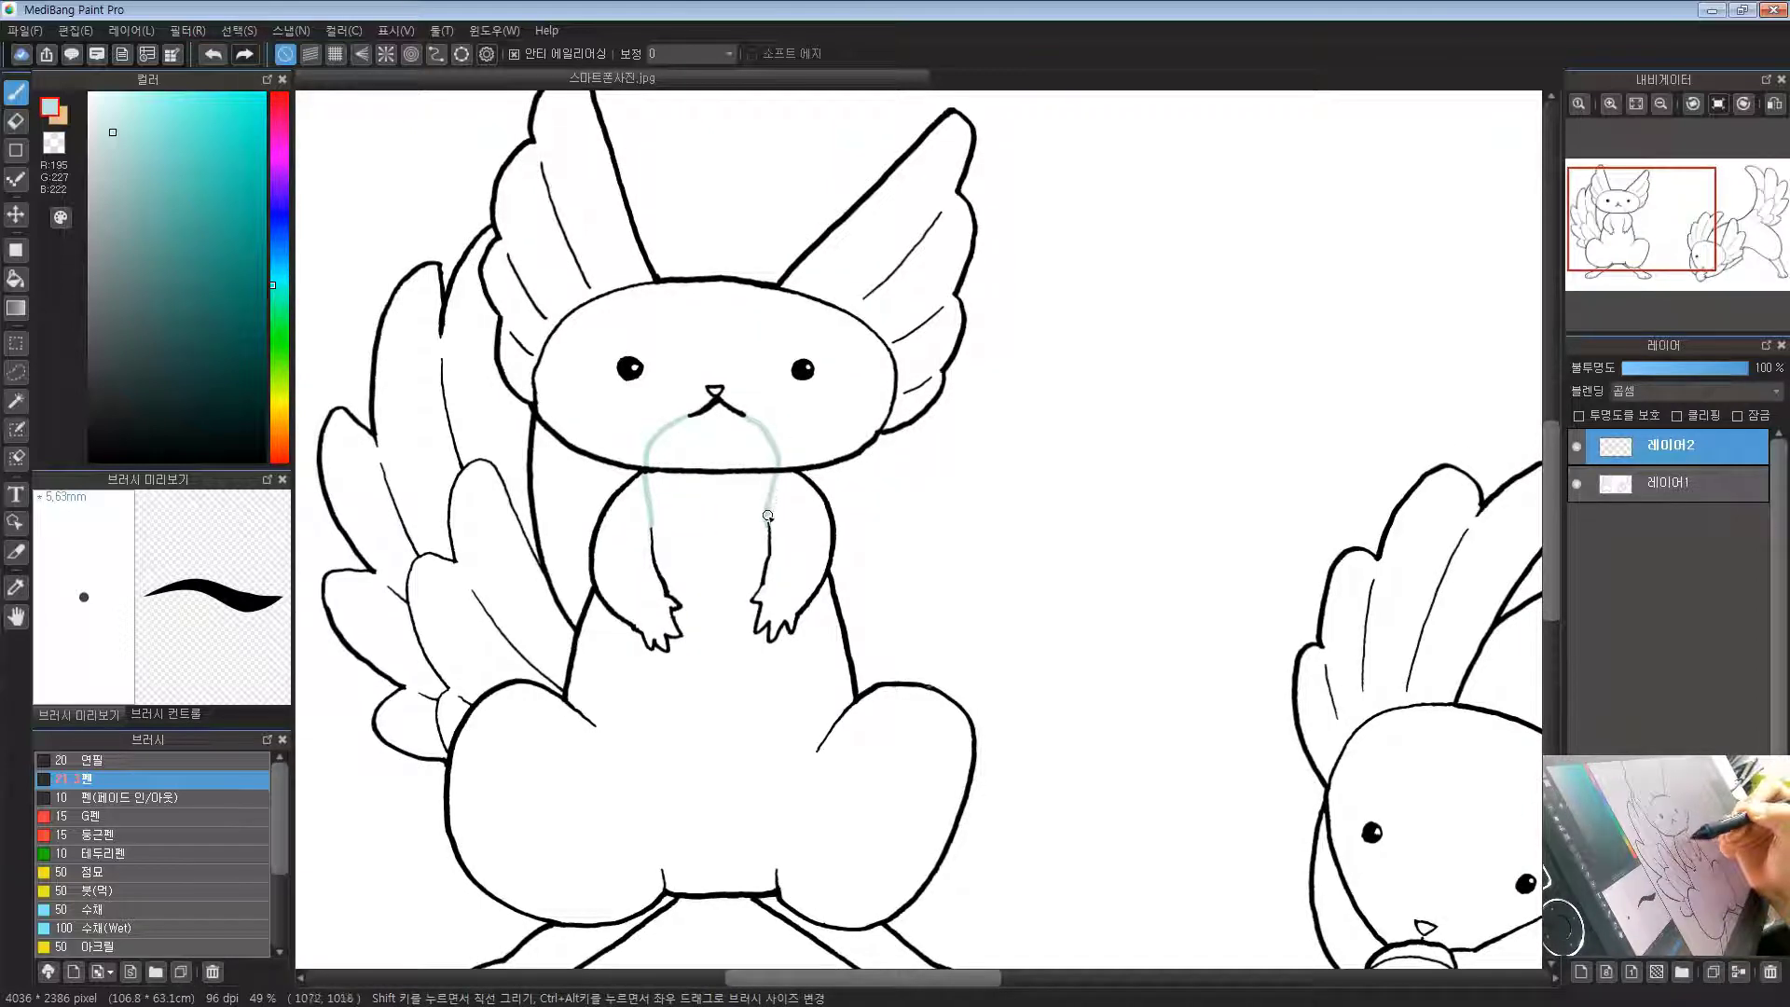
left_click_drag(830, 407, 842, 411)
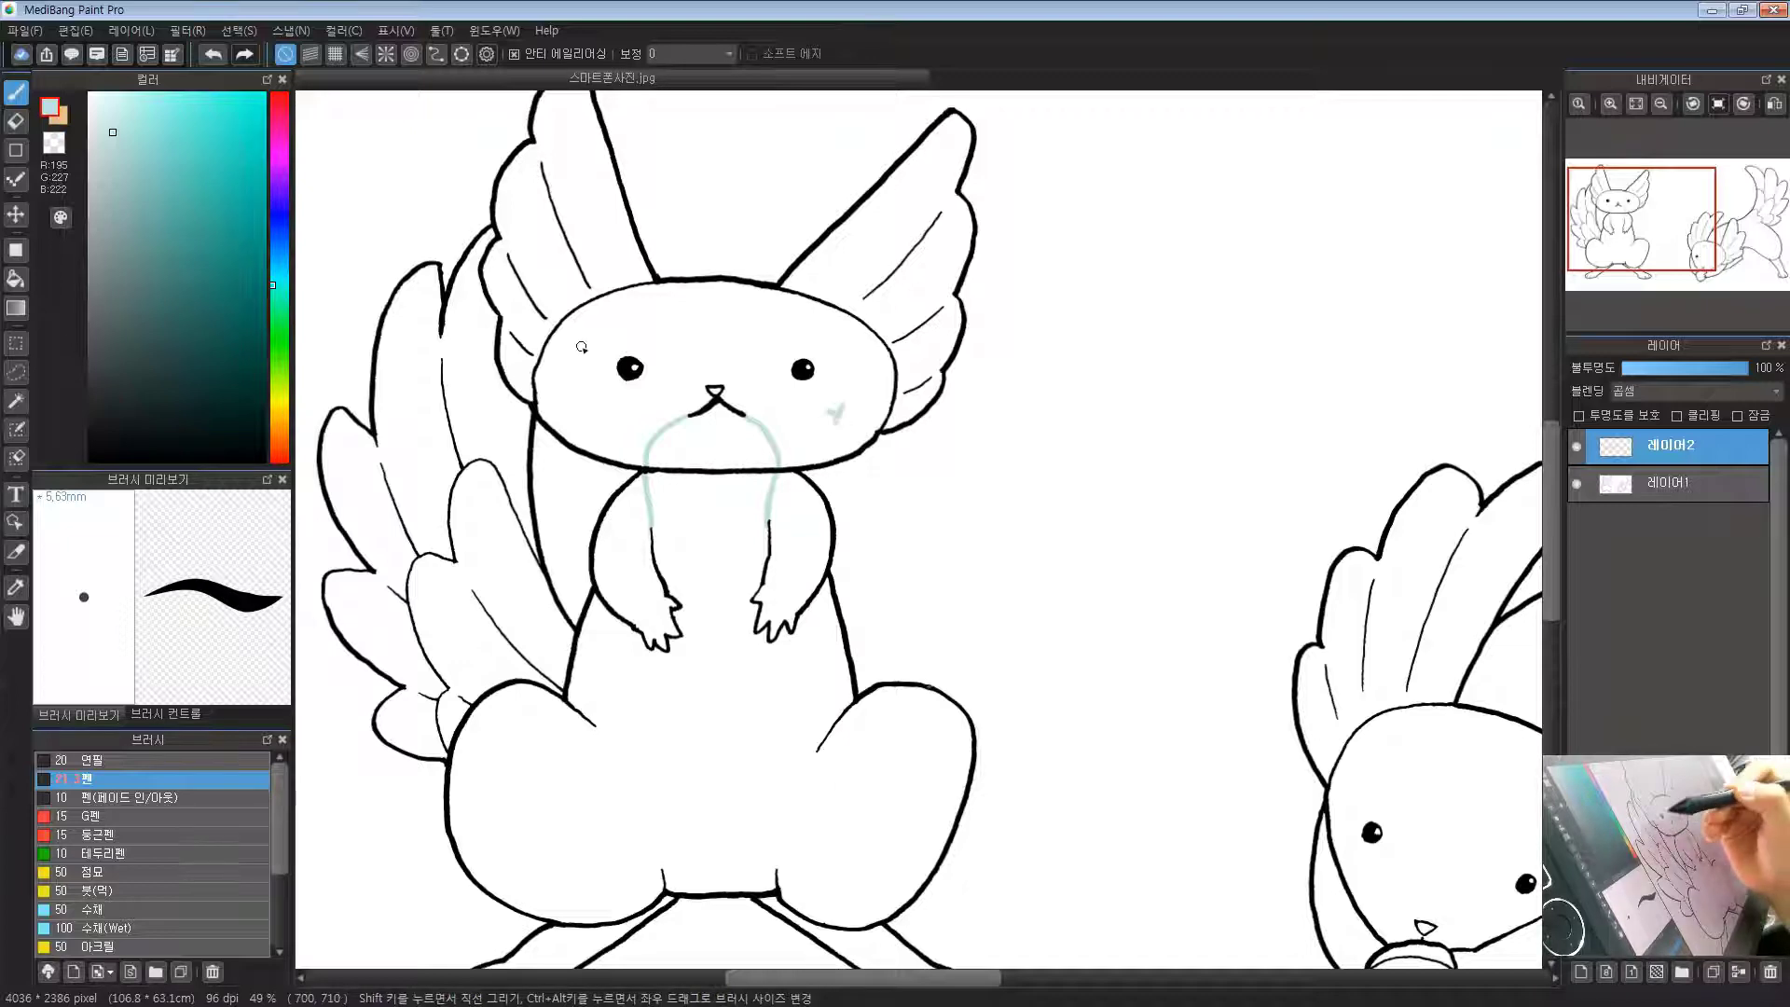
left_click_drag(567, 381, 589, 373)
left_click_drag(809, 530, 808, 552)
left_click_drag(615, 558, 616, 572)
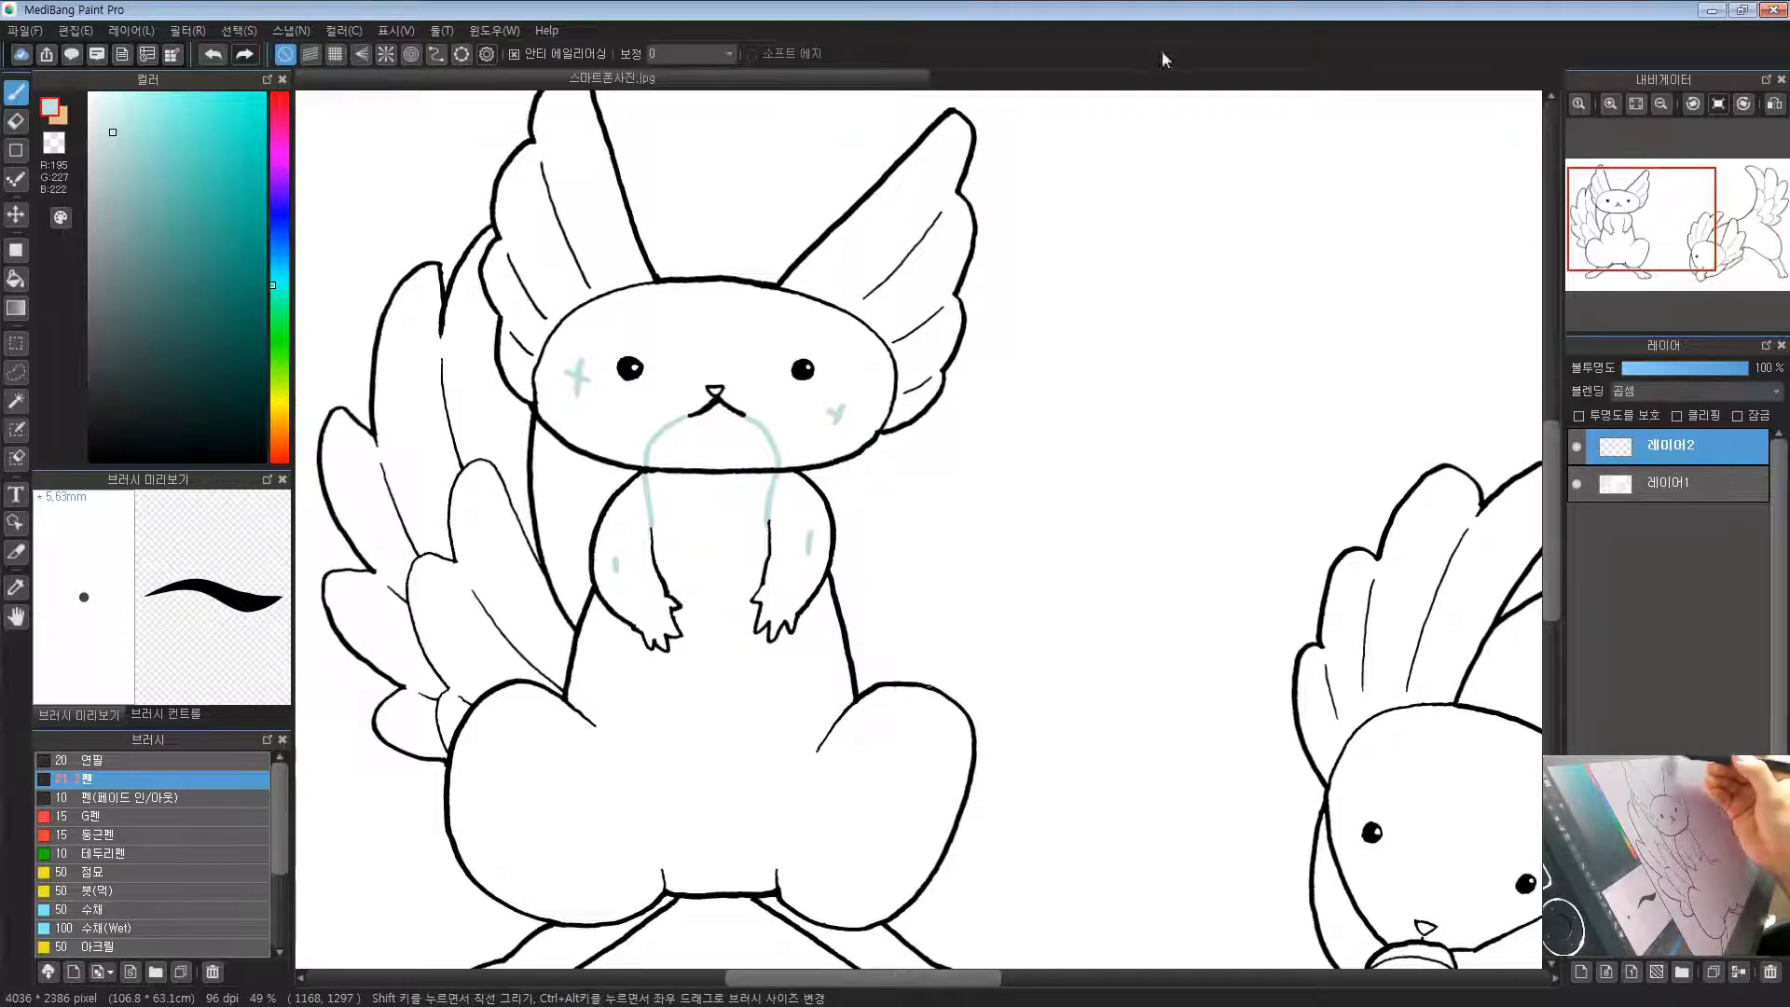
Step: Draw belly boundary lines on both sides from below the arms along the inner thighs to the crotch, and mark the sides and thighs
scroll(851, 747, "down", 5)
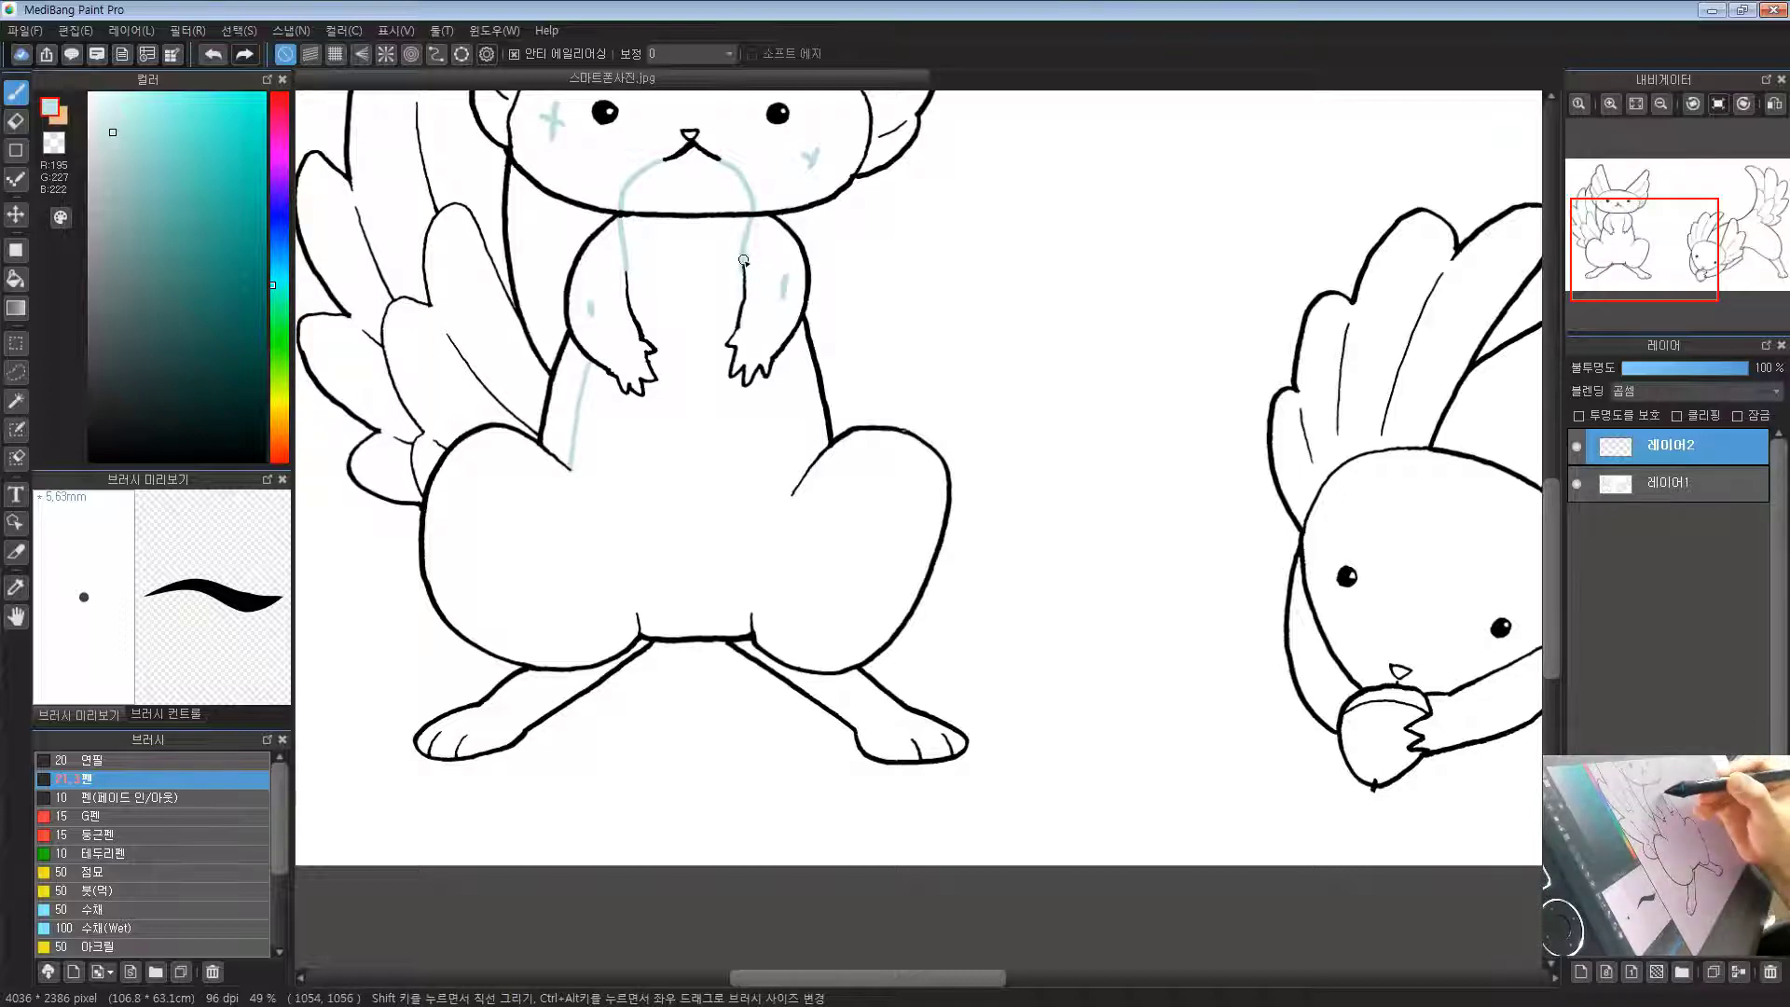
left_click_drag(789, 474, 791, 495)
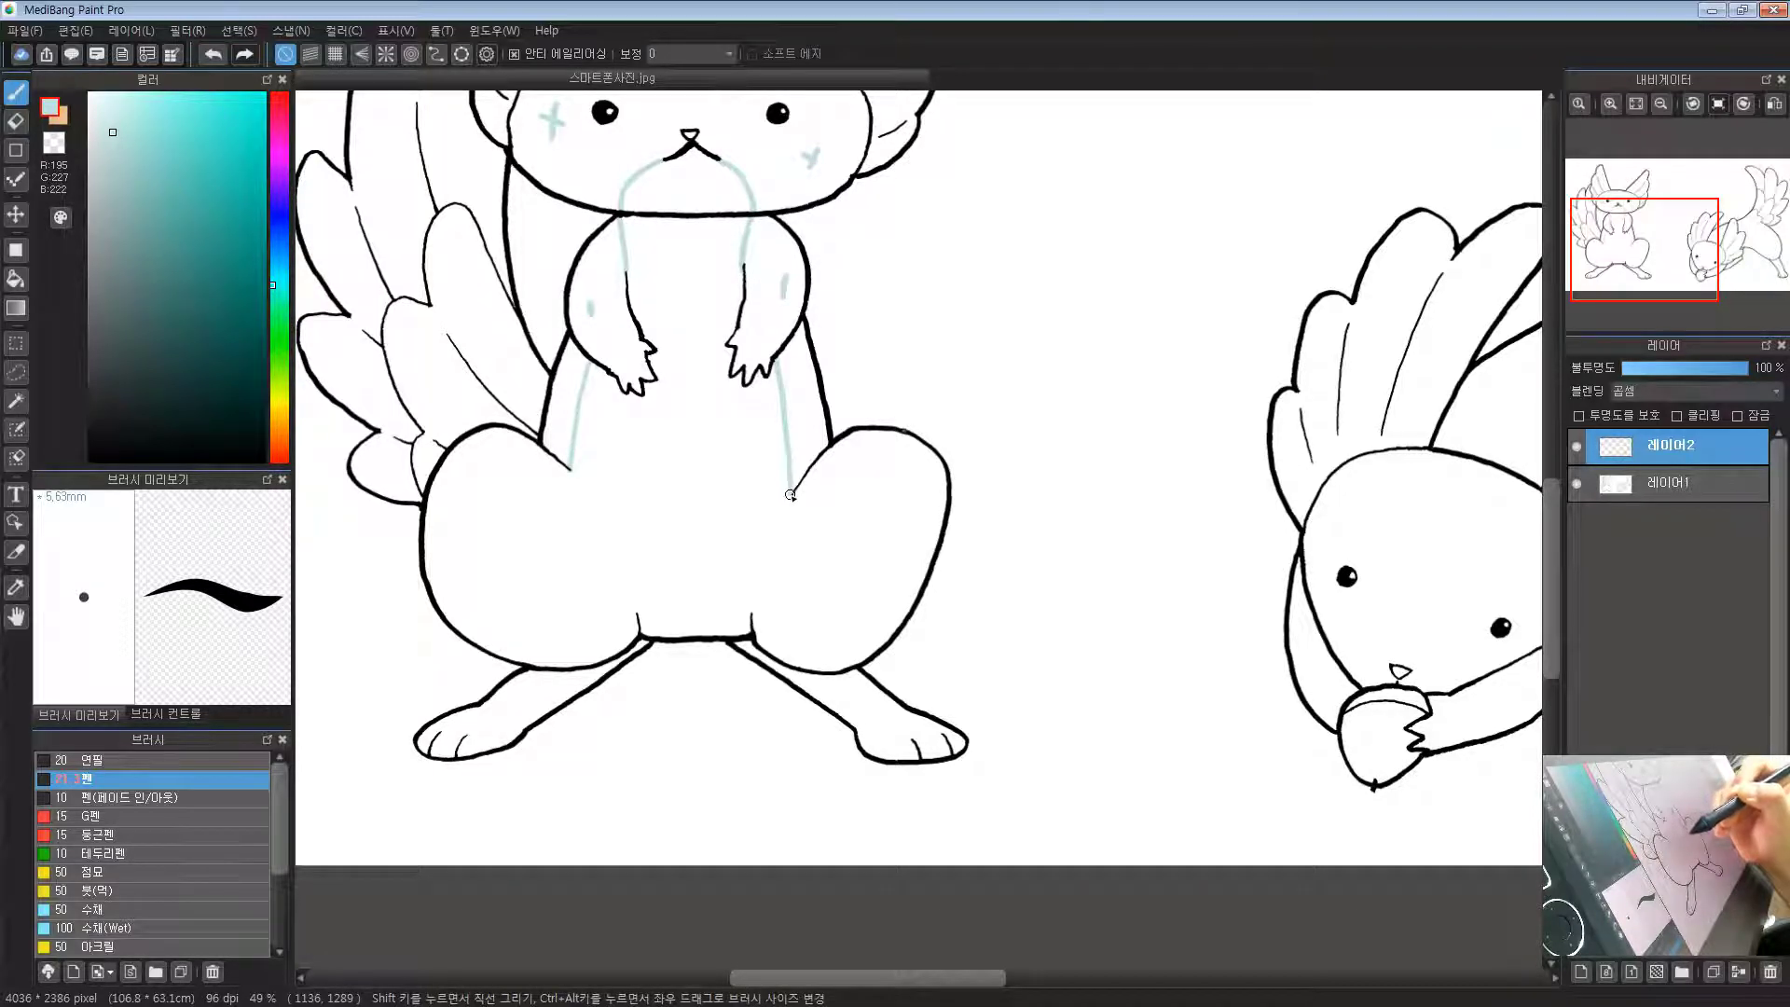
left_click_drag(799, 589, 815, 511)
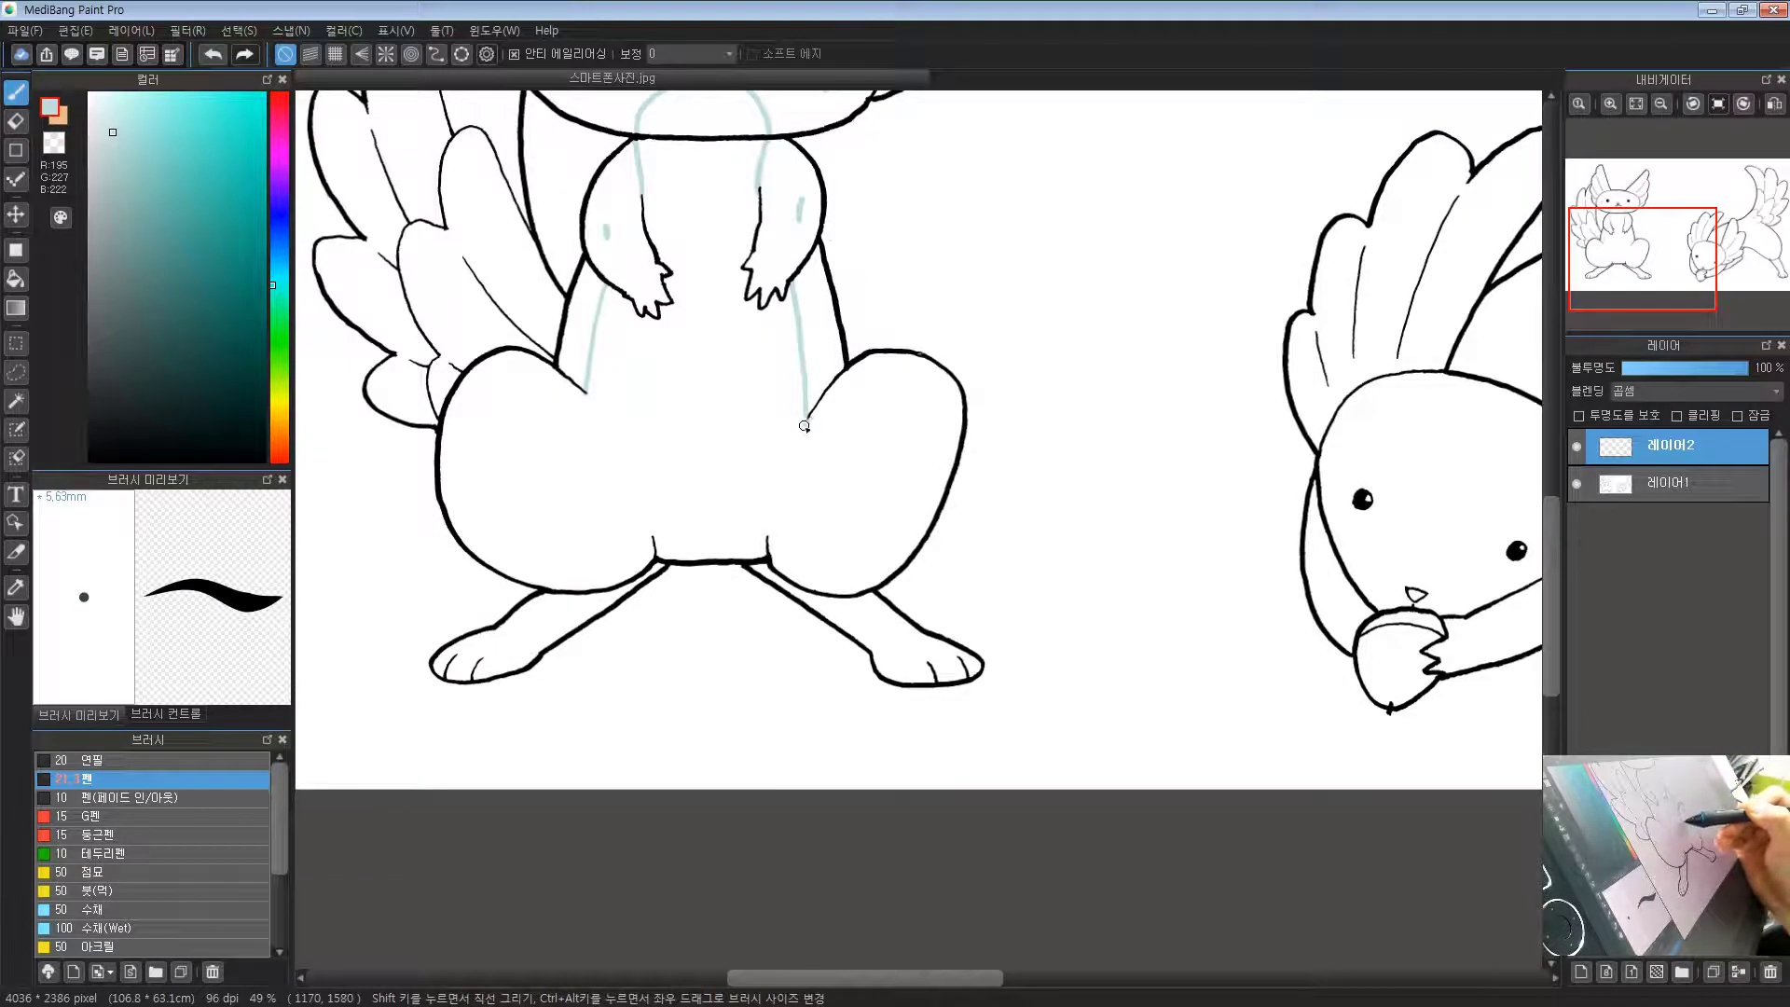
left_click_drag(807, 419, 785, 469)
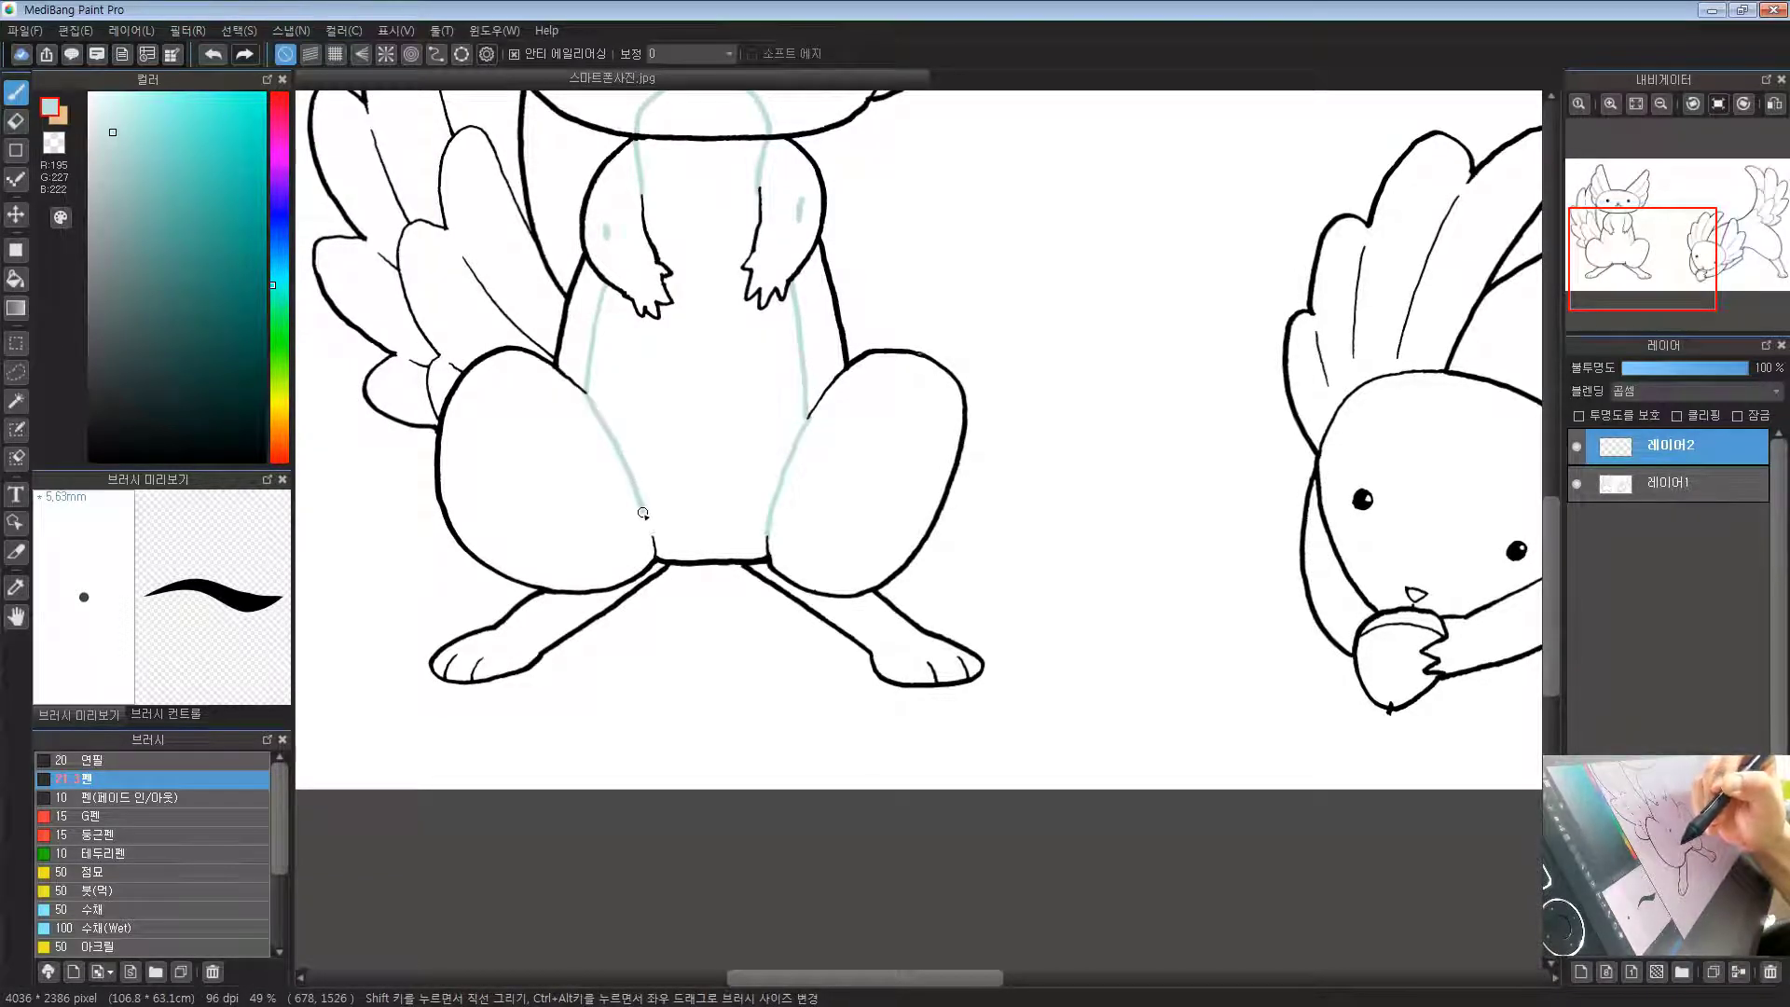
scroll(877, 447, "up", 1)
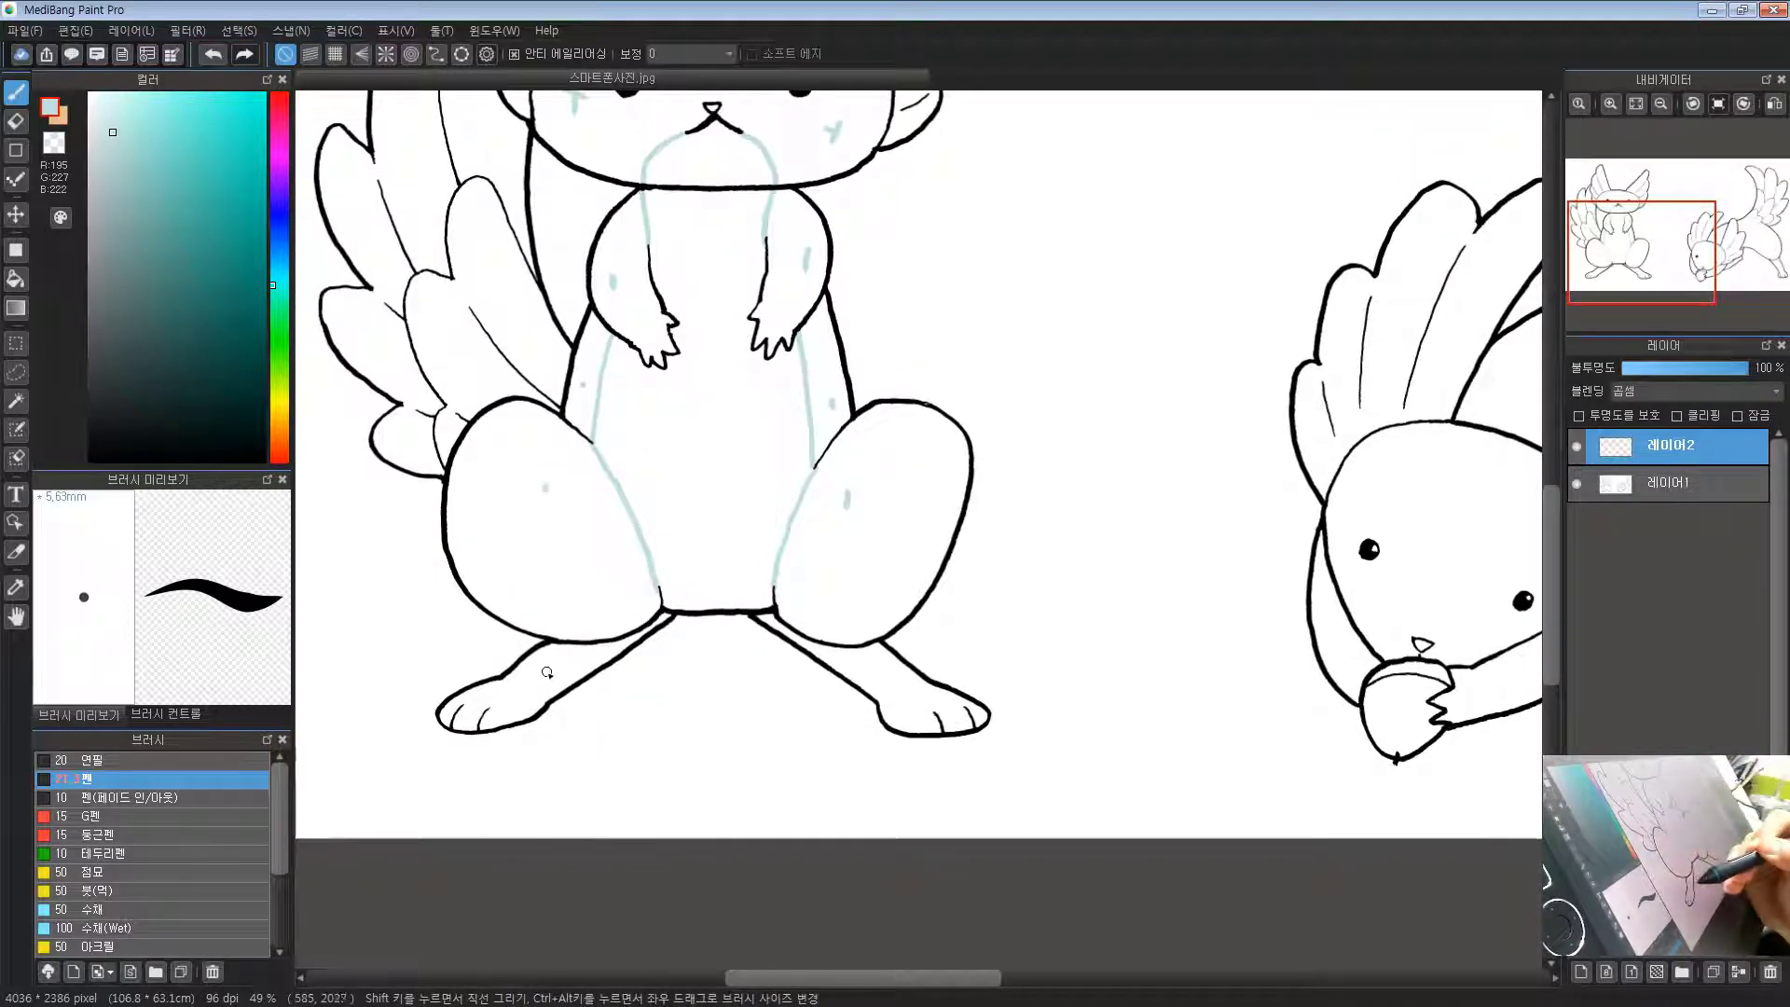
Step: Draw boundary lines across the sitting creature's ankles and wrists, and mark the lower legs
scroll(925, 552, "down", 1)
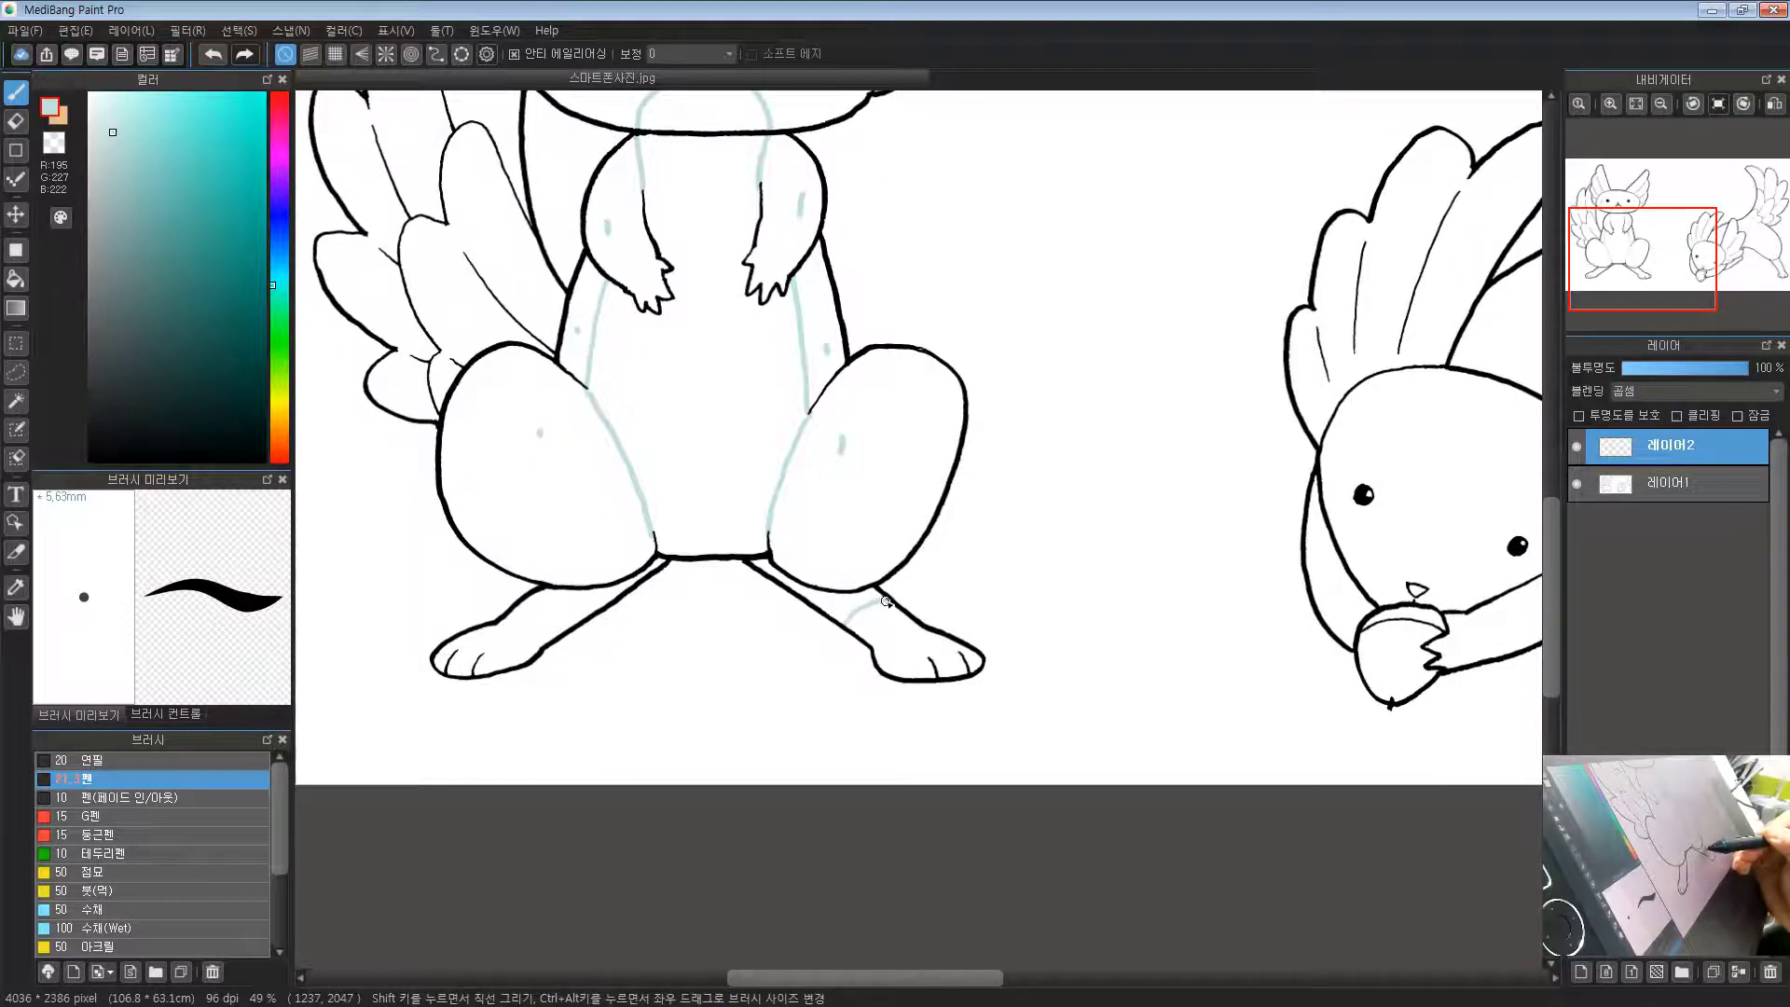
left_click_drag(538, 596, 566, 627)
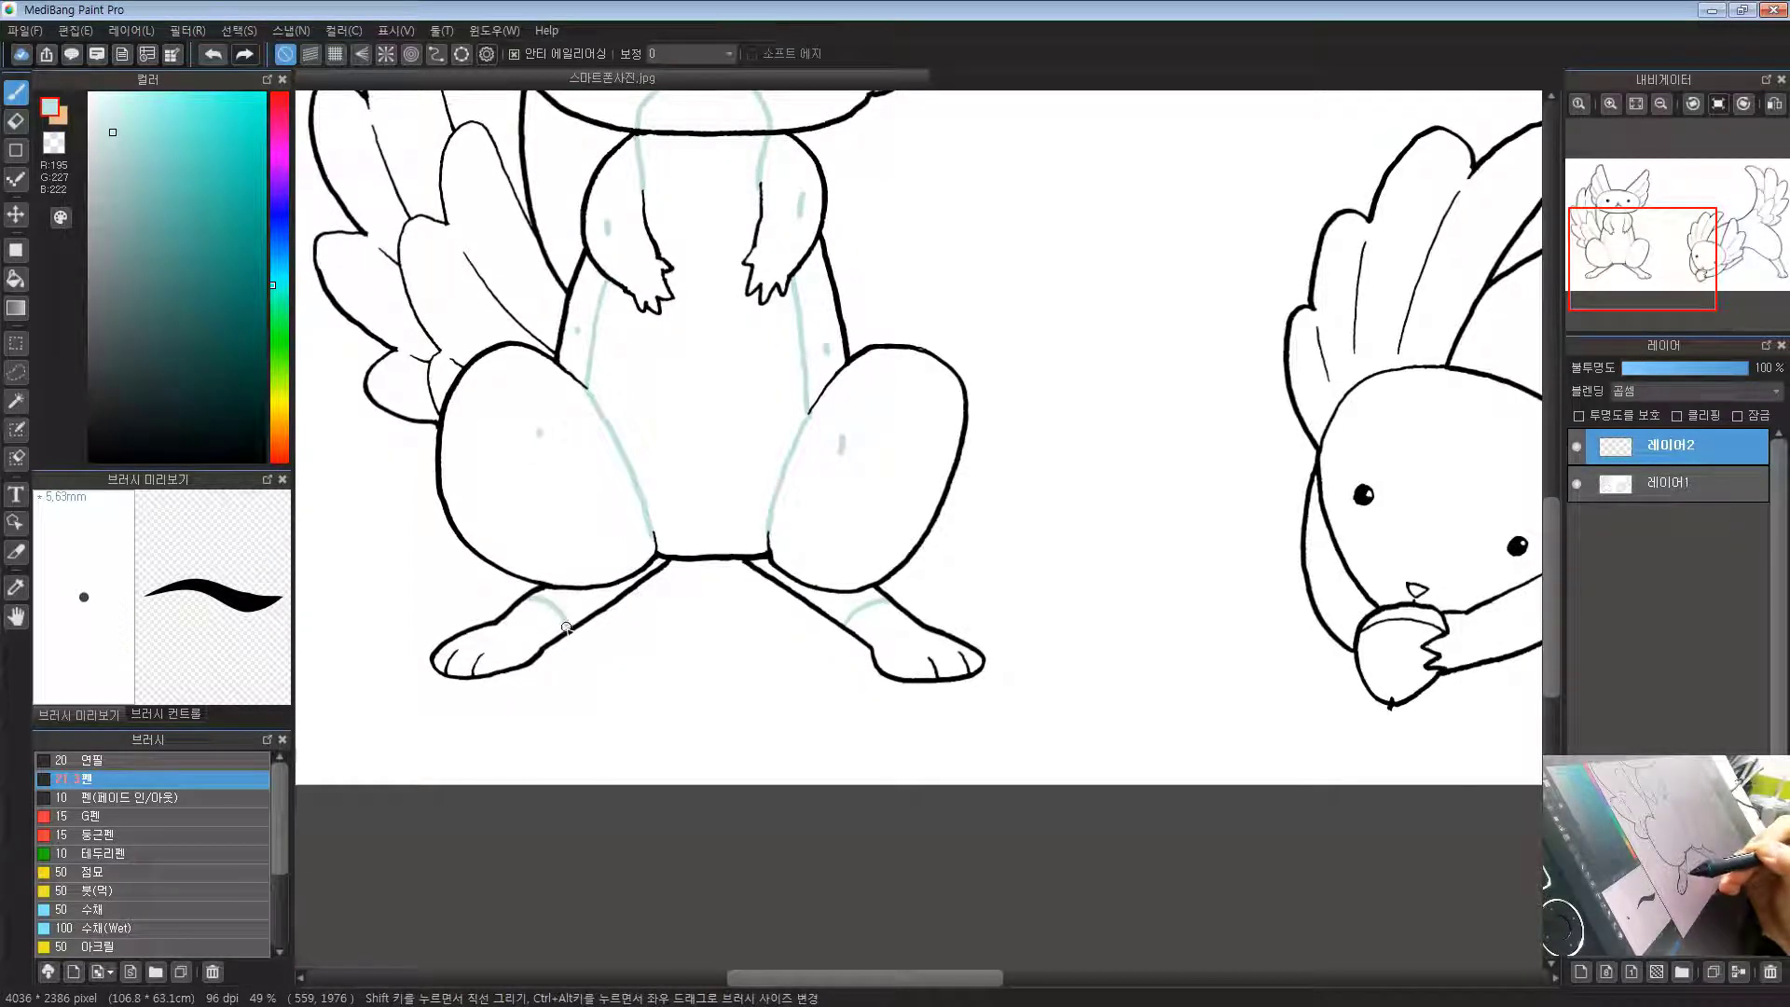
left_click_drag(885, 281, 912, 463)
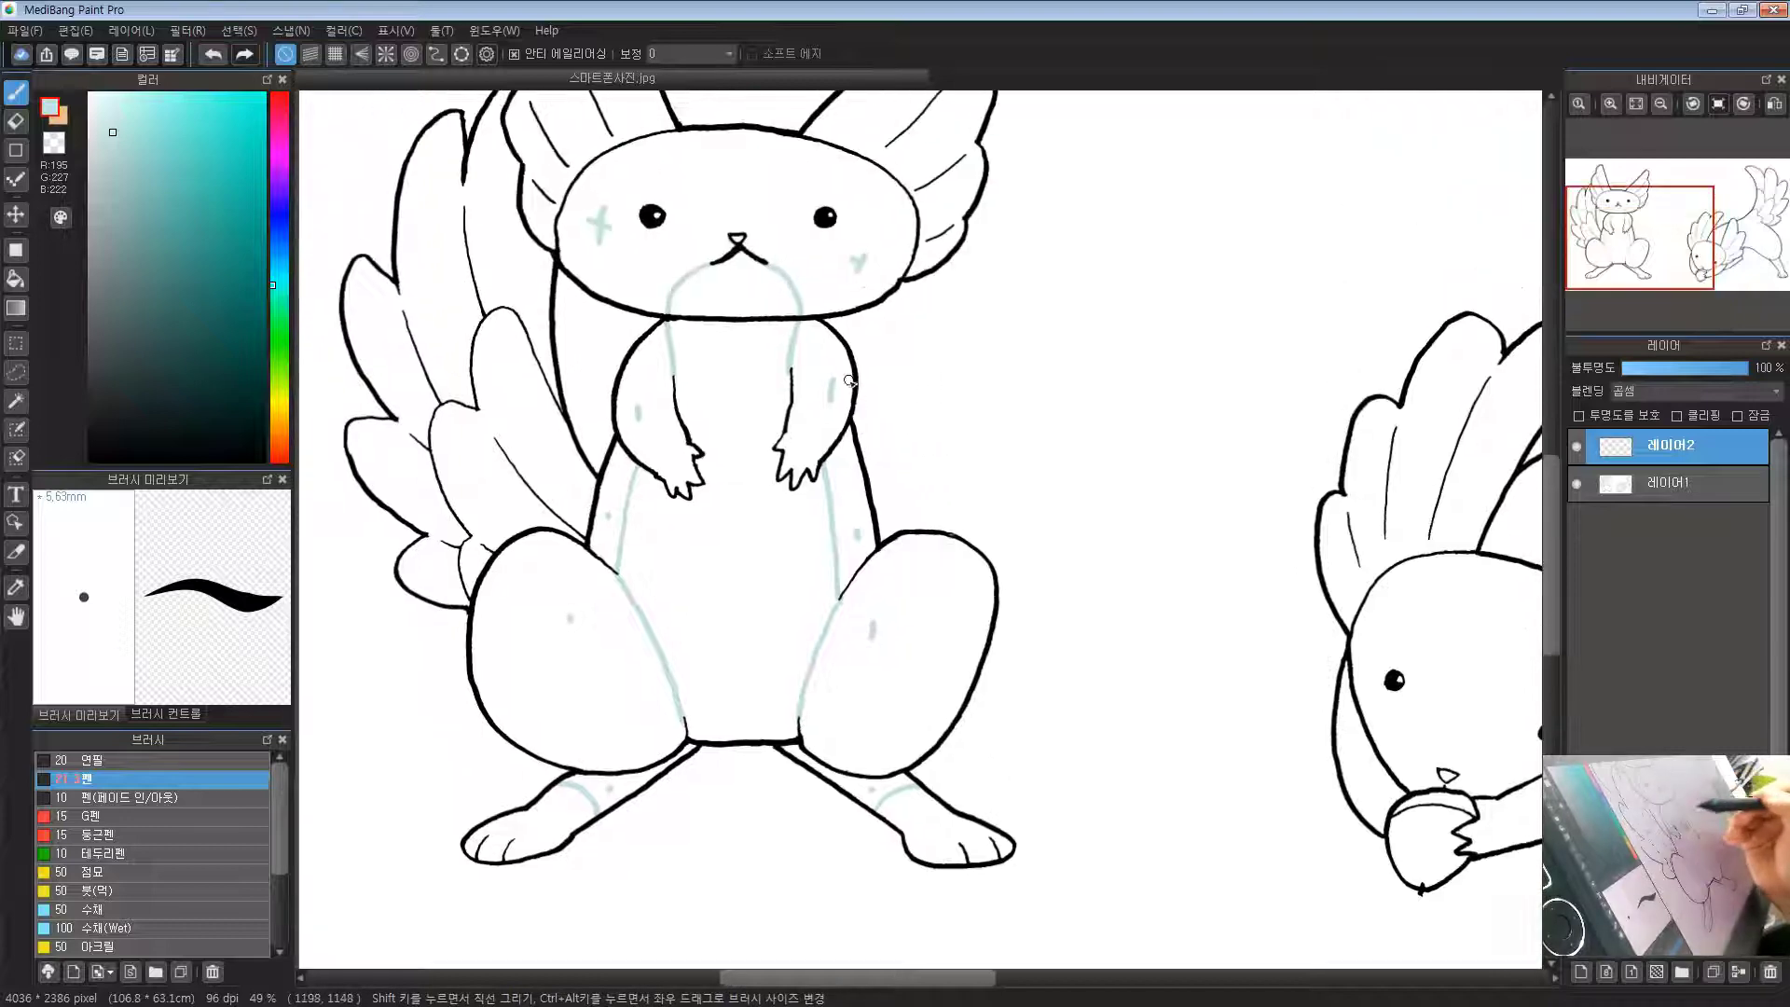
left_click_drag(825, 421, 843, 435)
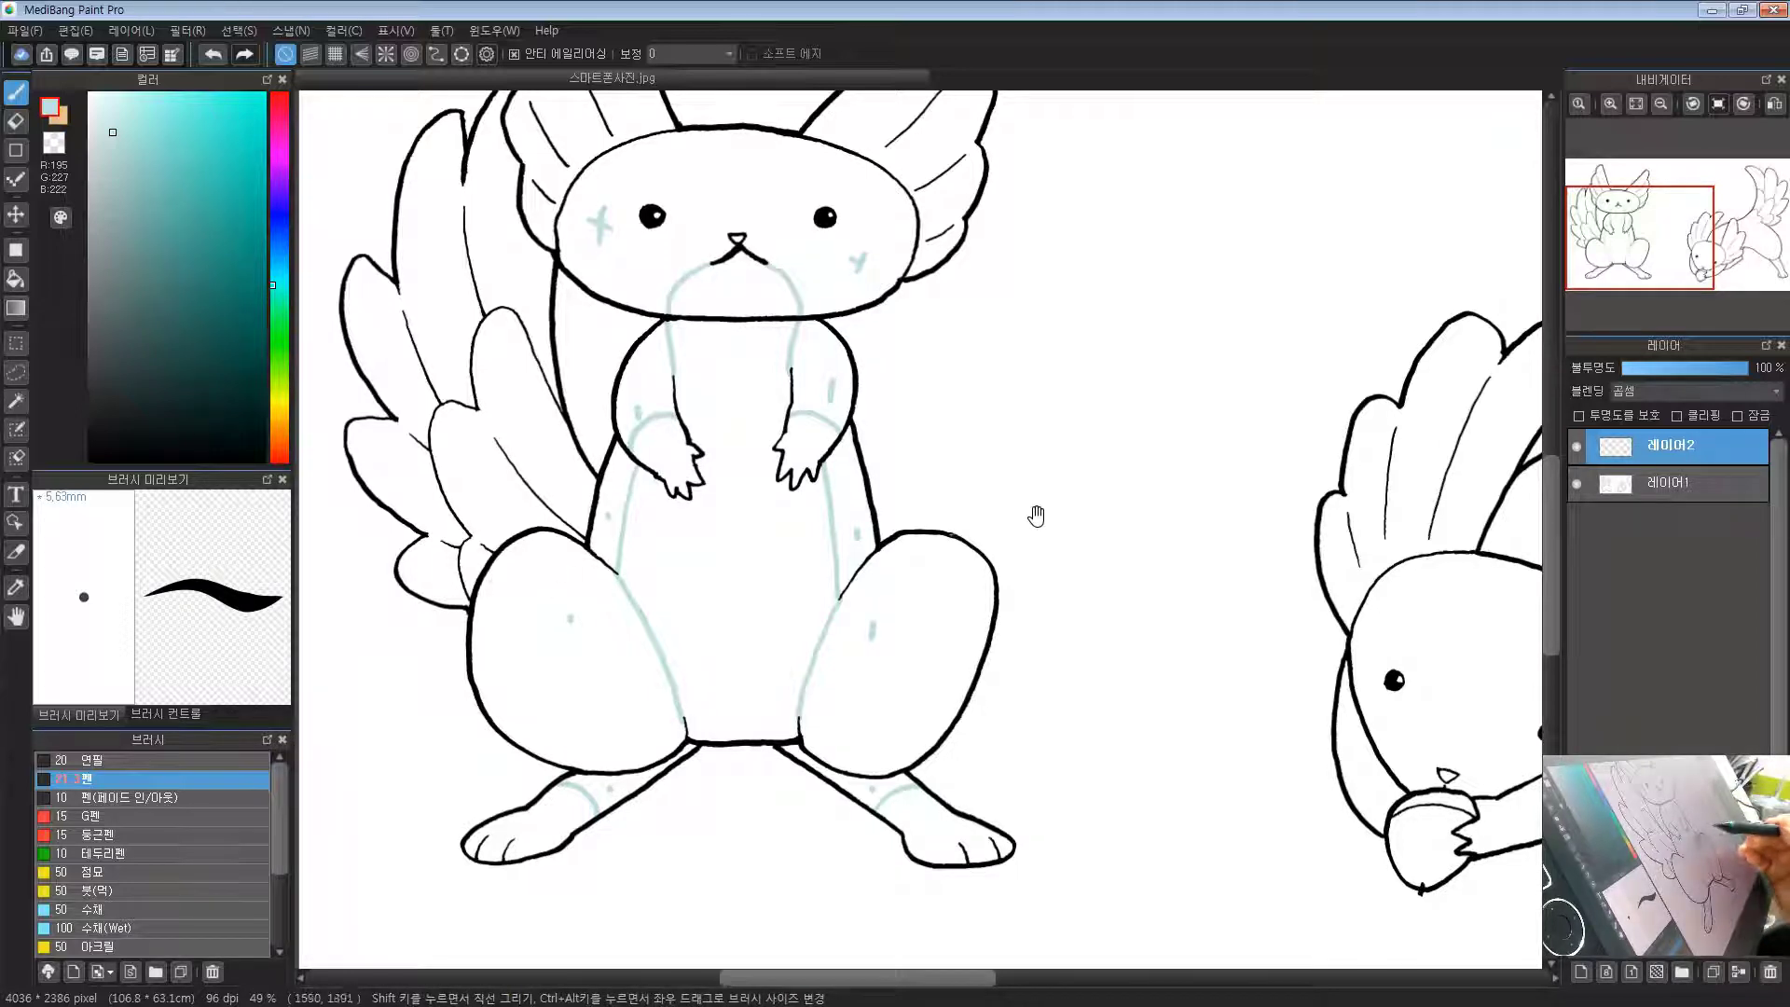
left_click_drag(718, 394, 692, 610)
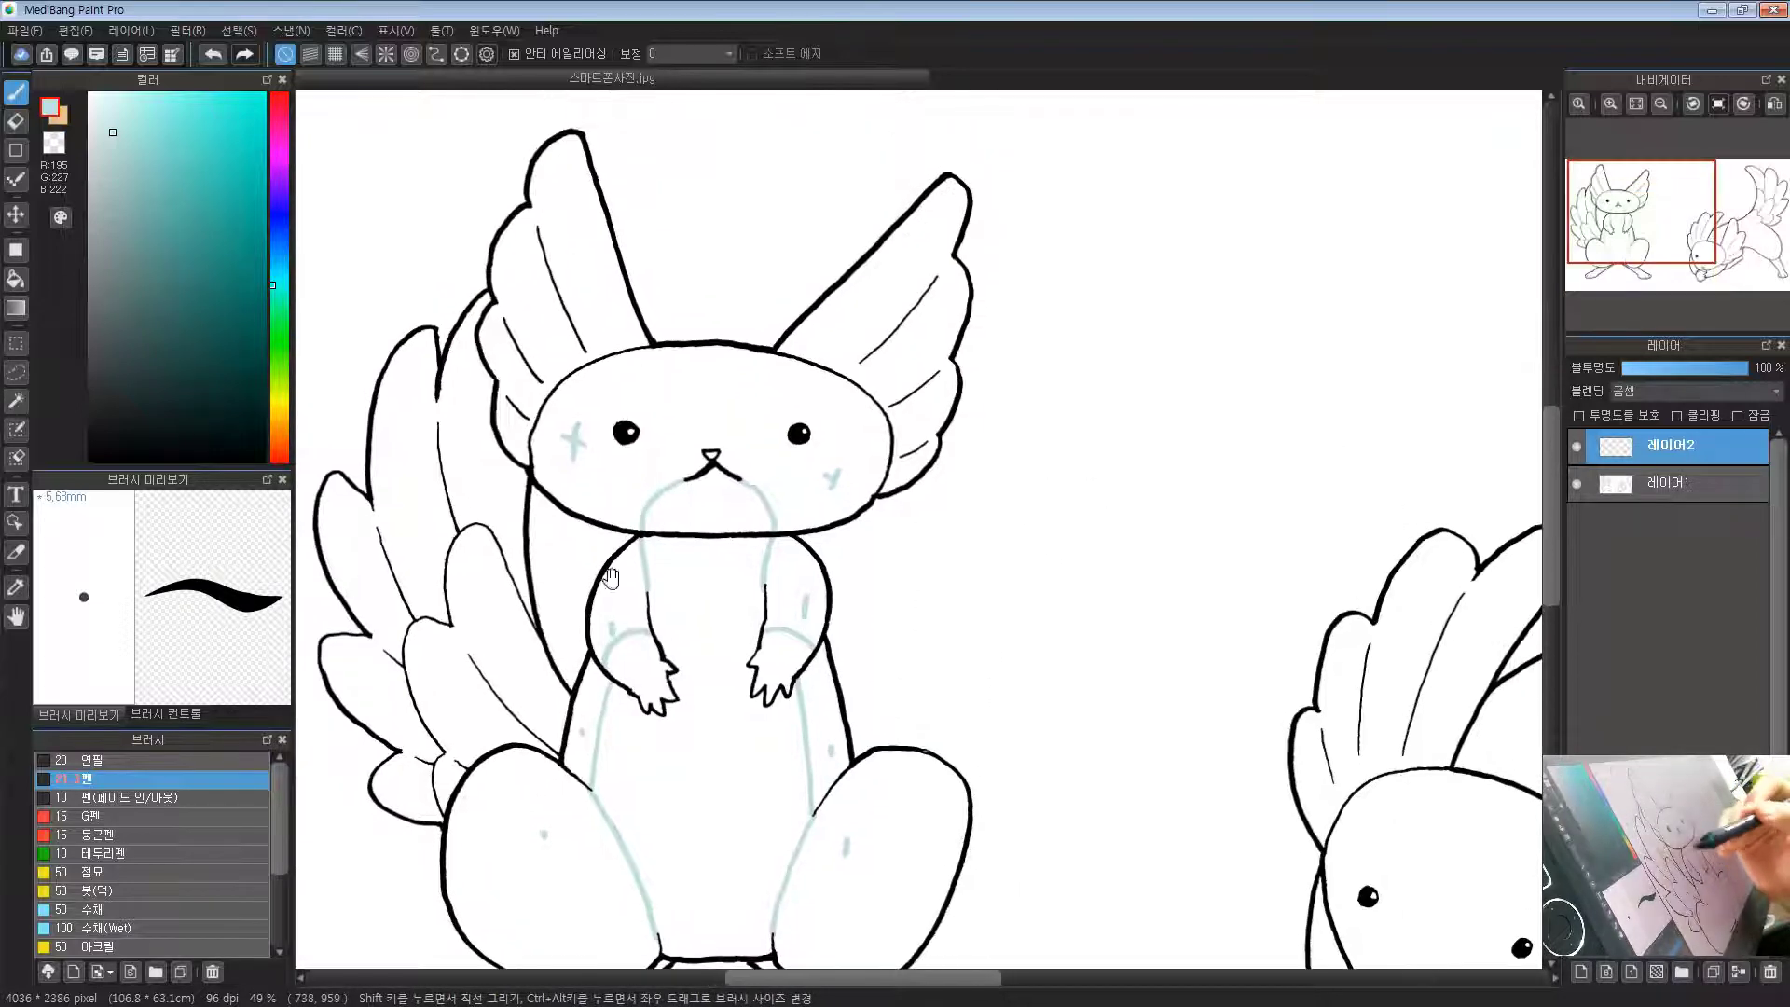
left_click_drag(861, 395, 836, 265)
left_click_drag(673, 373, 661, 387)
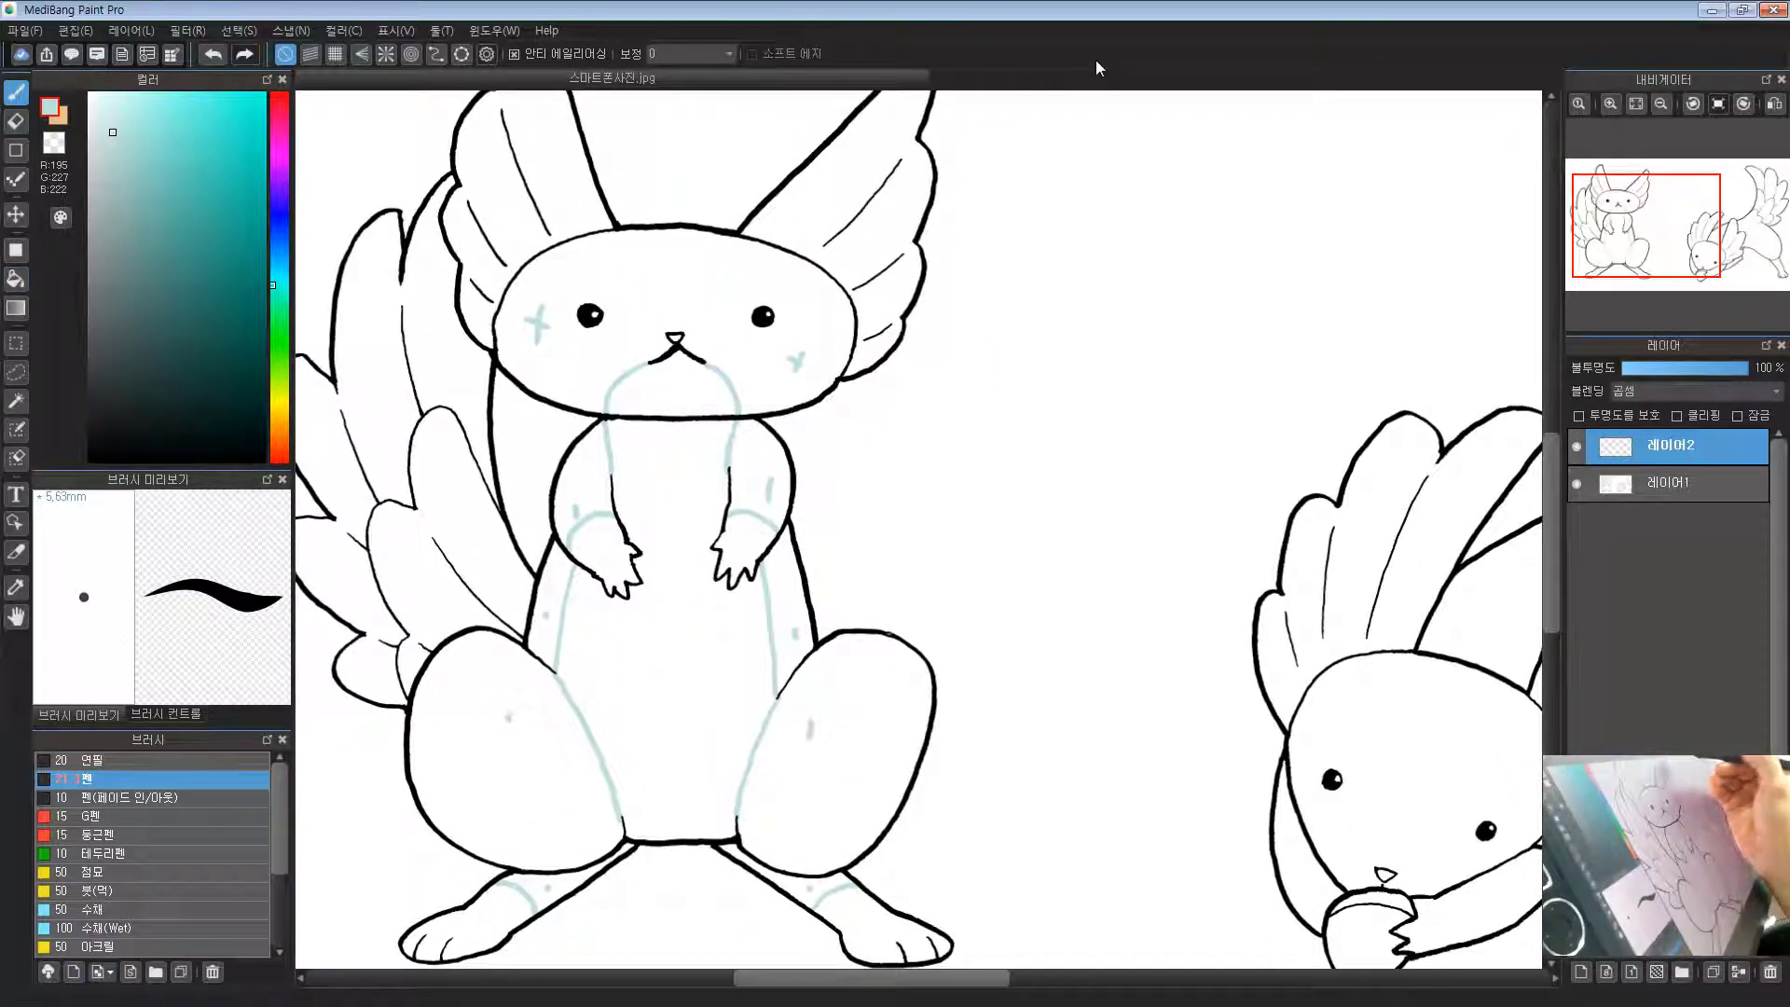
Step: Bucket-fill the sitting creature's head, both upper arms and both body sides with pale teal (R195 G227 B222)
key("g")
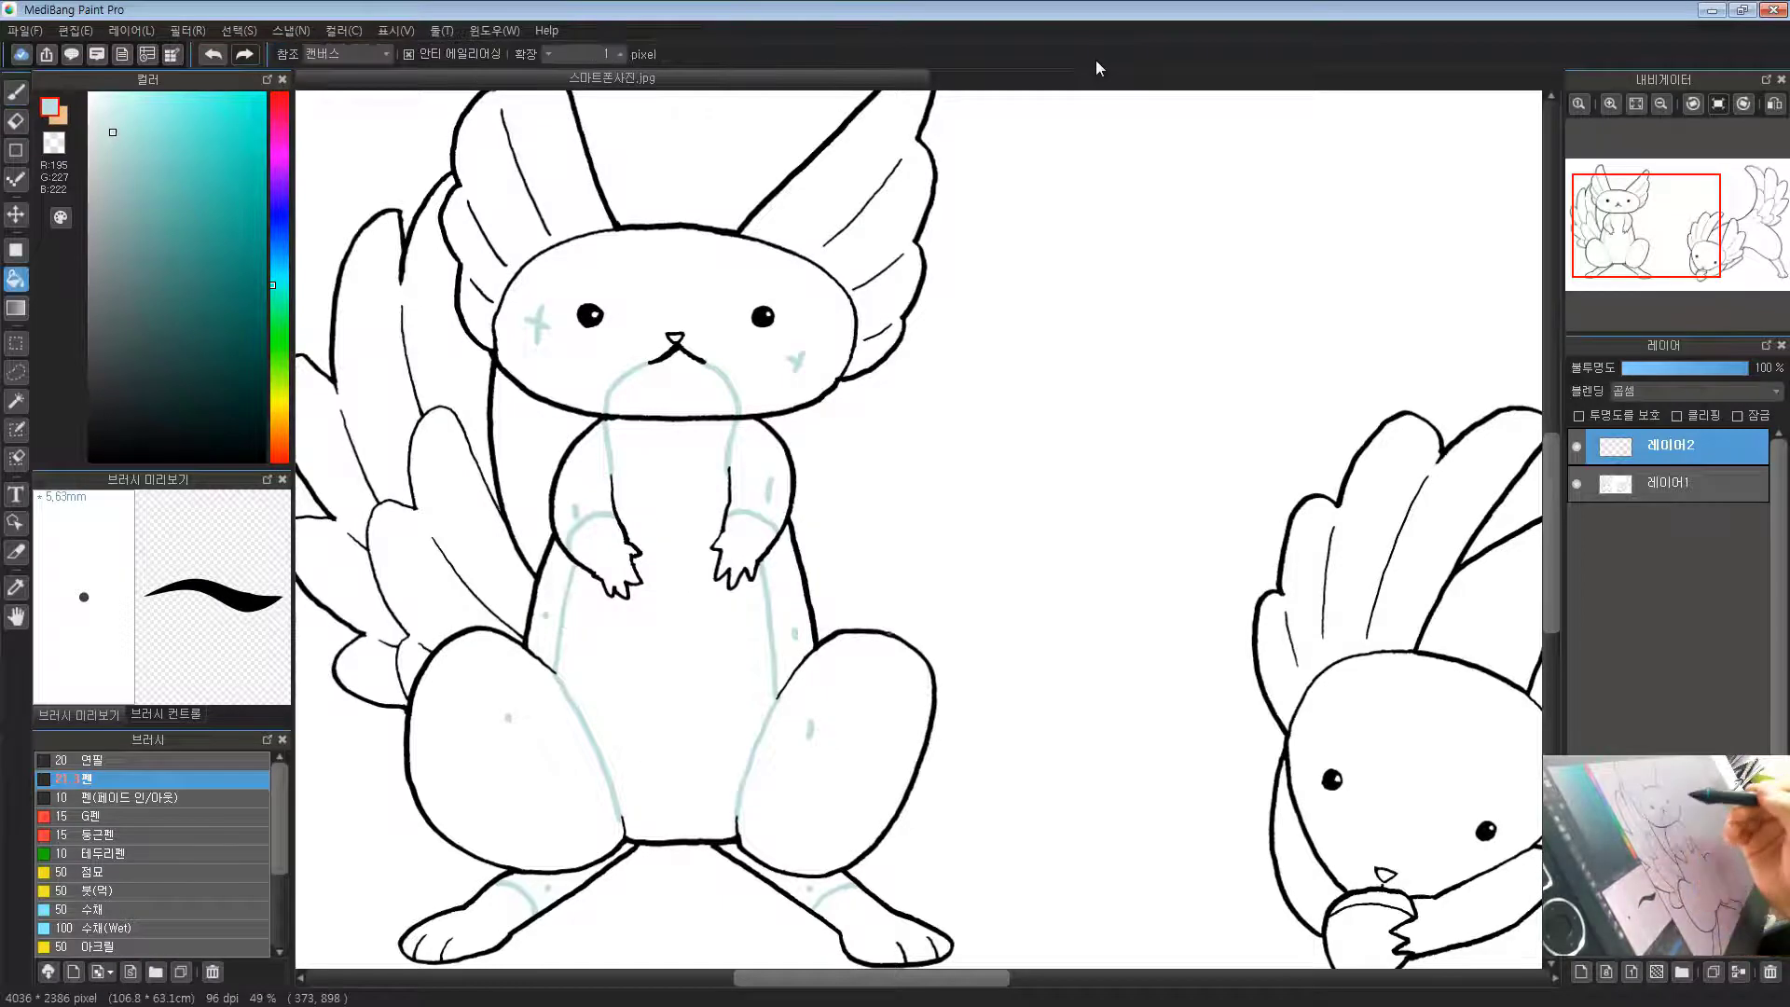
left_click(776, 371)
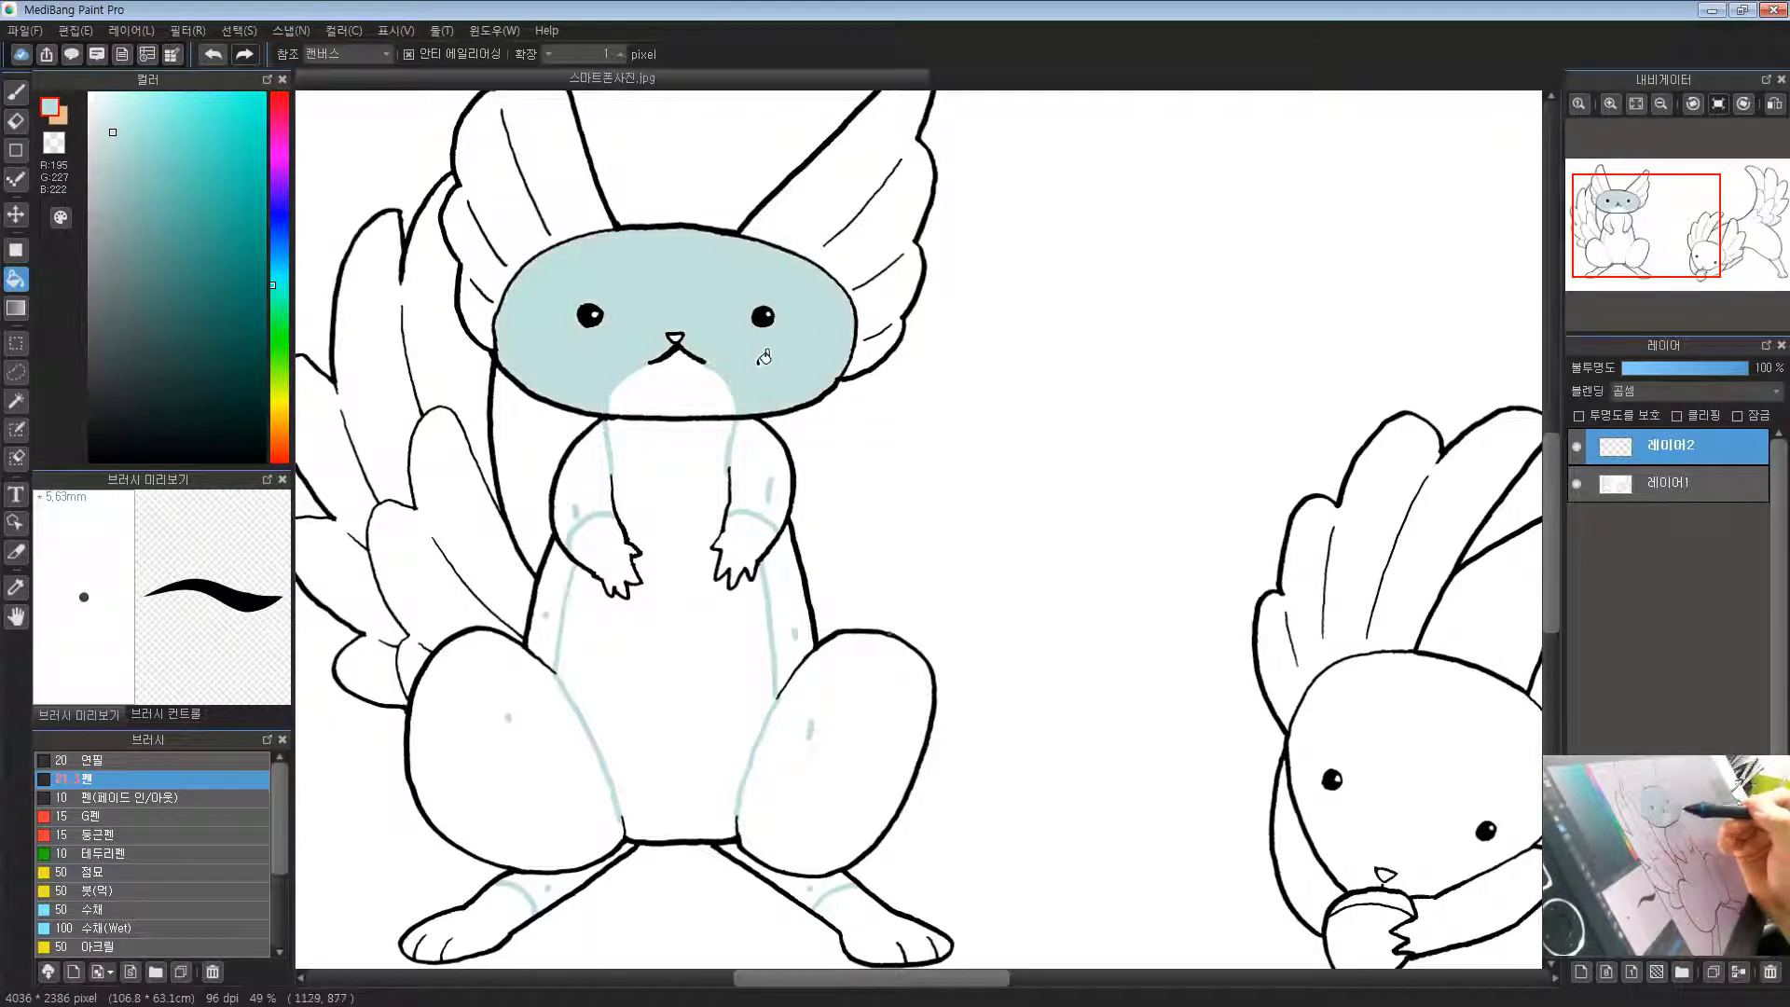
left_click(597, 458)
left_click(770, 455)
left_click(791, 595)
left_click(551, 575)
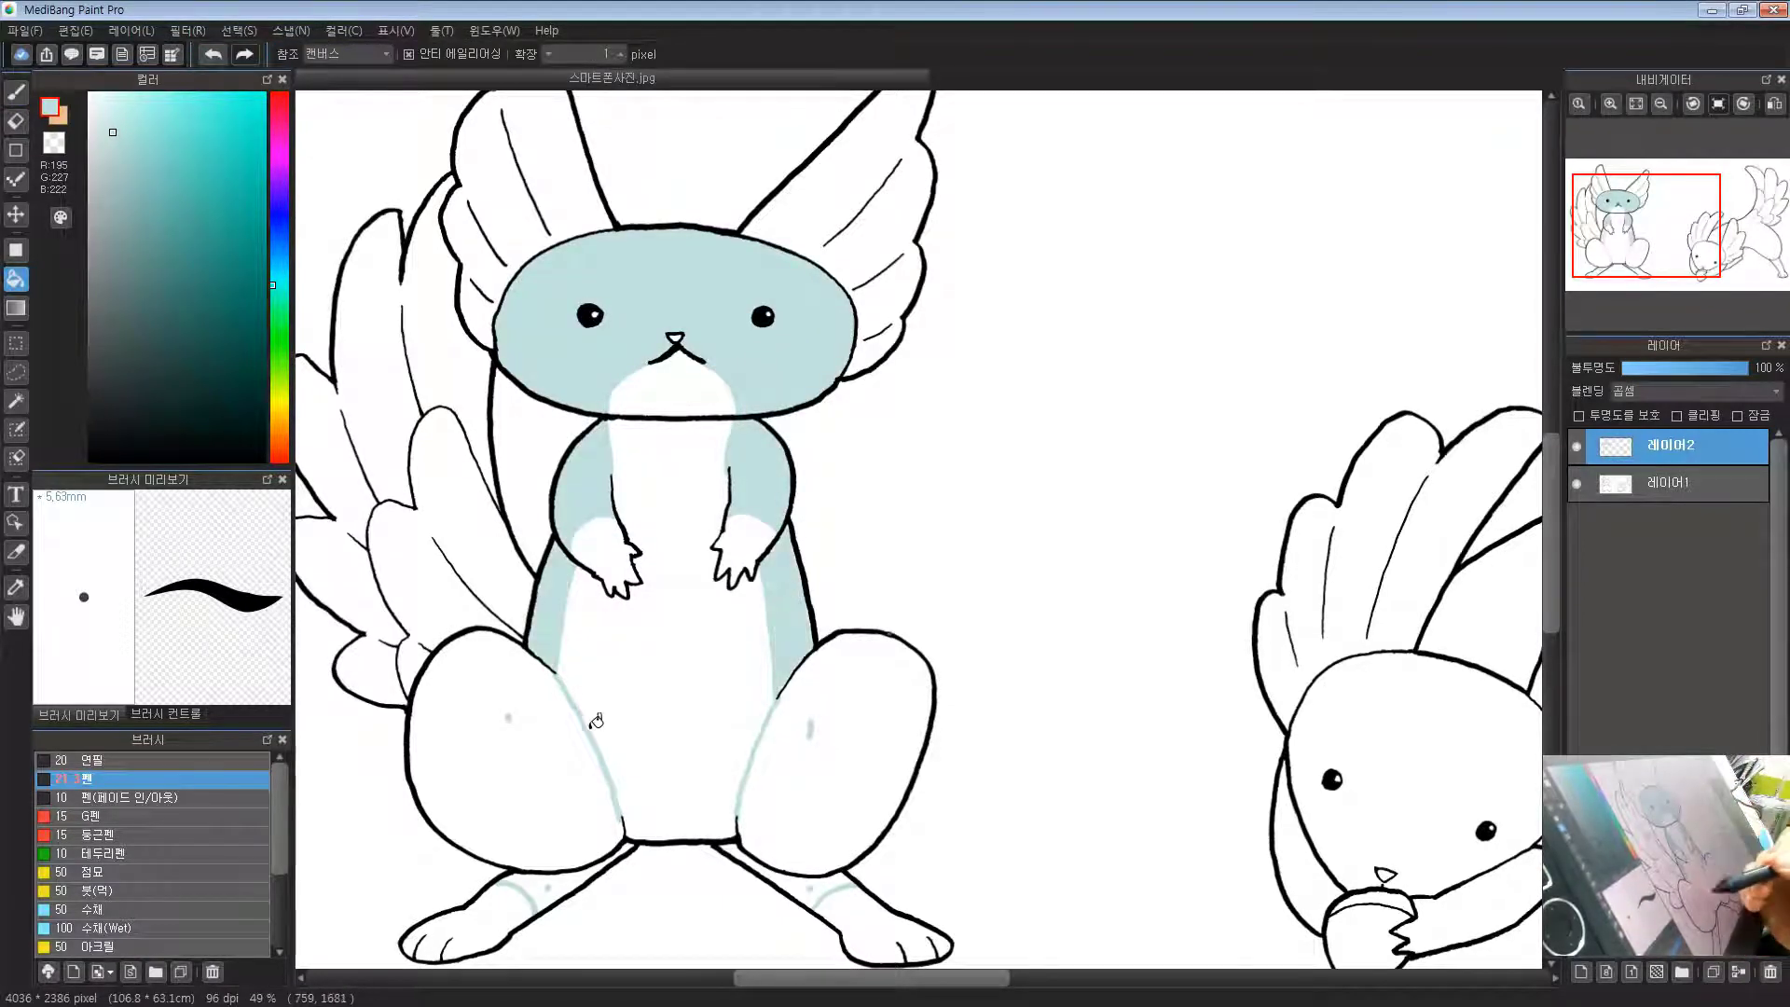
Step: Fill both thighs and the lower legs down to the ankle lines with the same pale teal
left_click(551, 759)
left_click(863, 781)
left_click(822, 885)
left_click(538, 880)
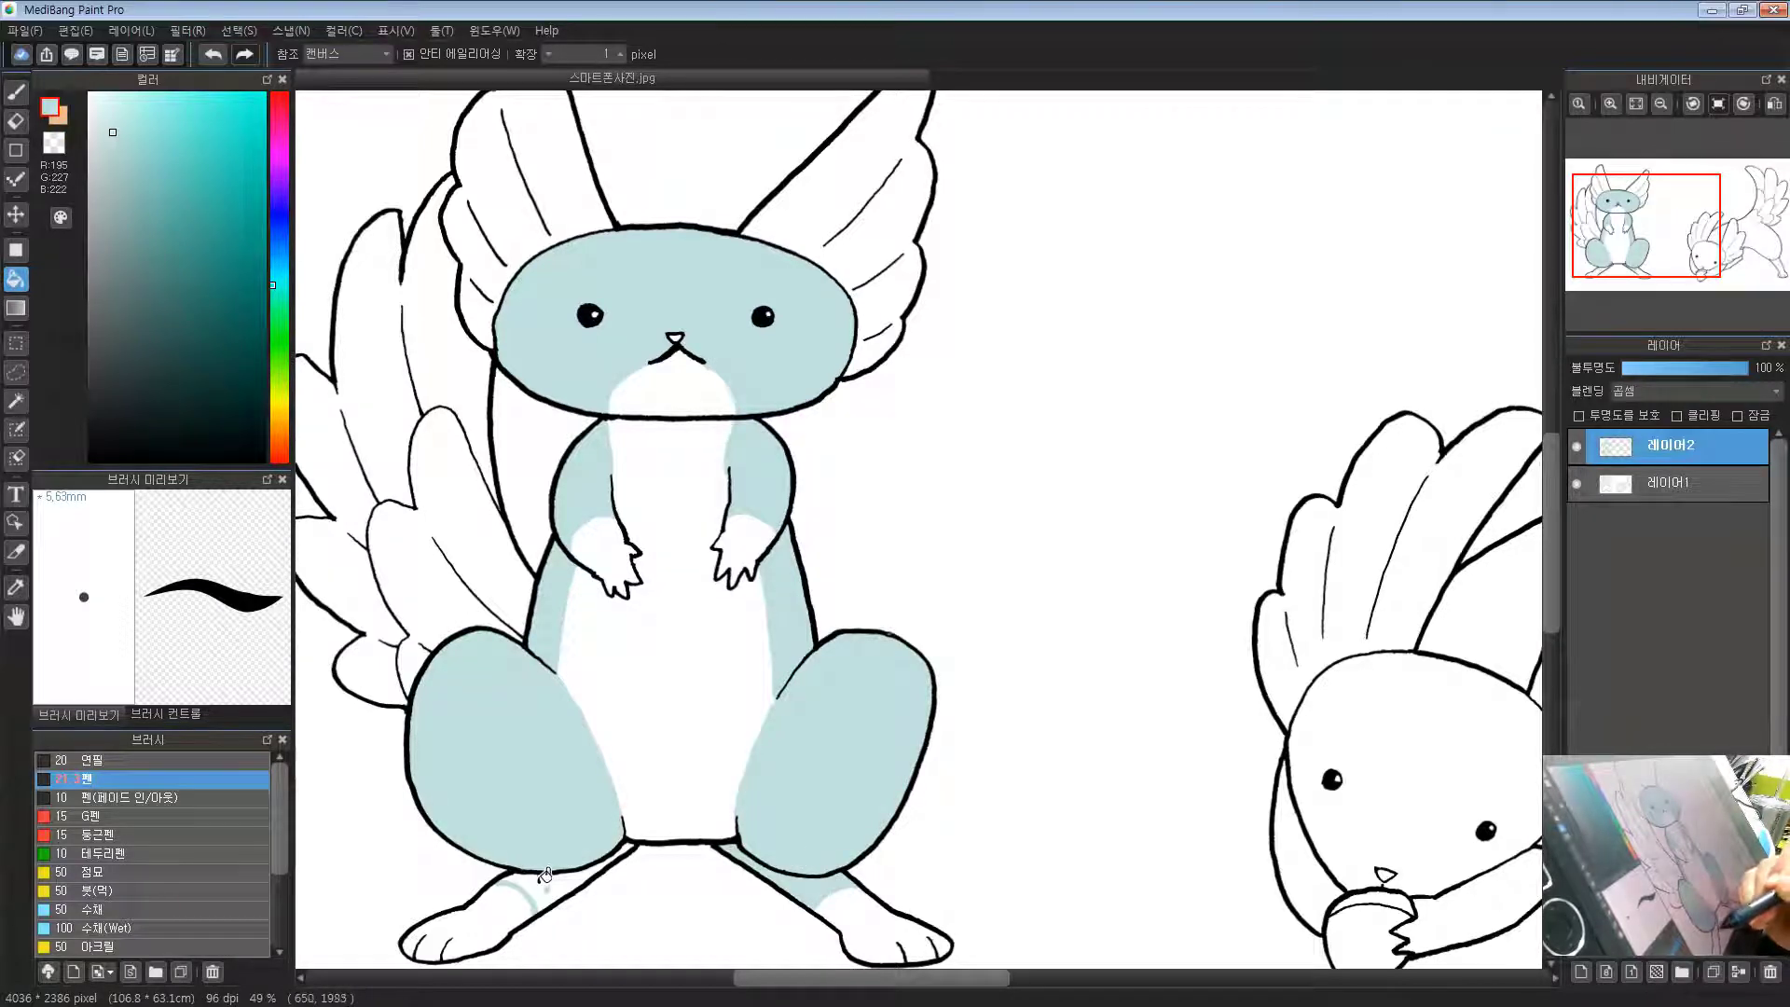
left_click_drag(788, 662, 850, 600)
scroll(923, 544, "down", 1)
scroll(895, 594, "down", 1)
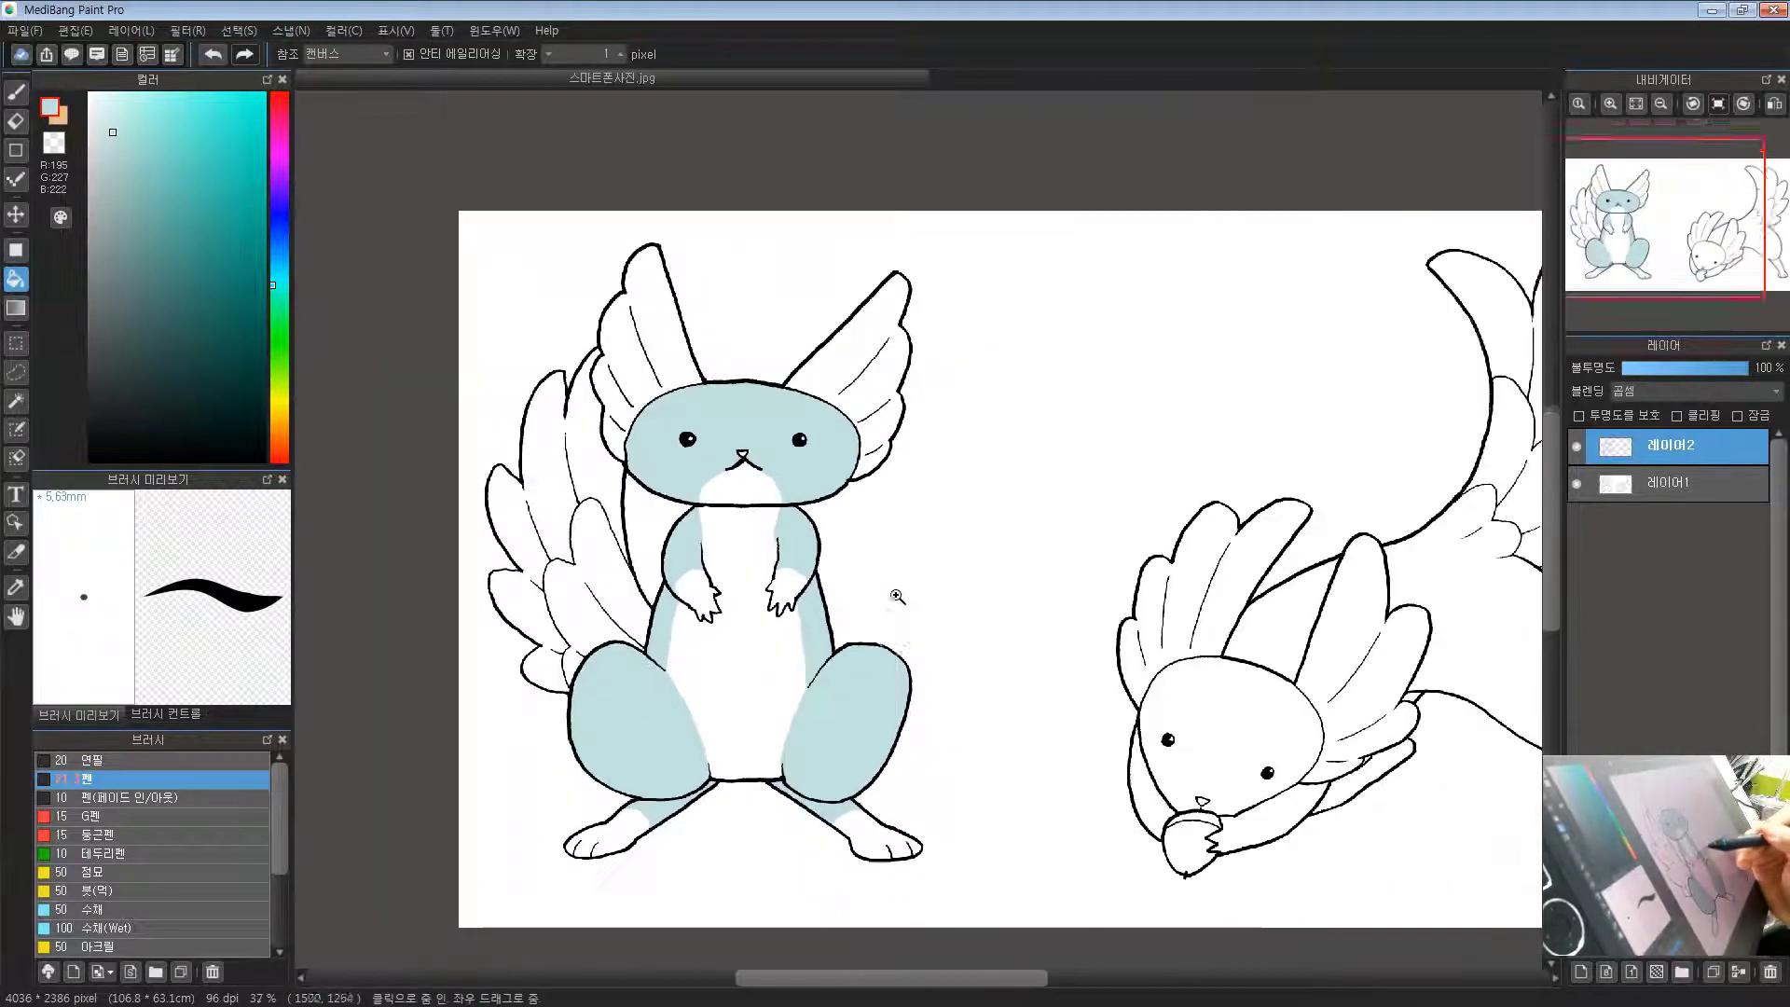
left_click_drag(878, 661, 867, 584)
scroll(867, 584, "up", 1)
left_click_drag(769, 608, 799, 648)
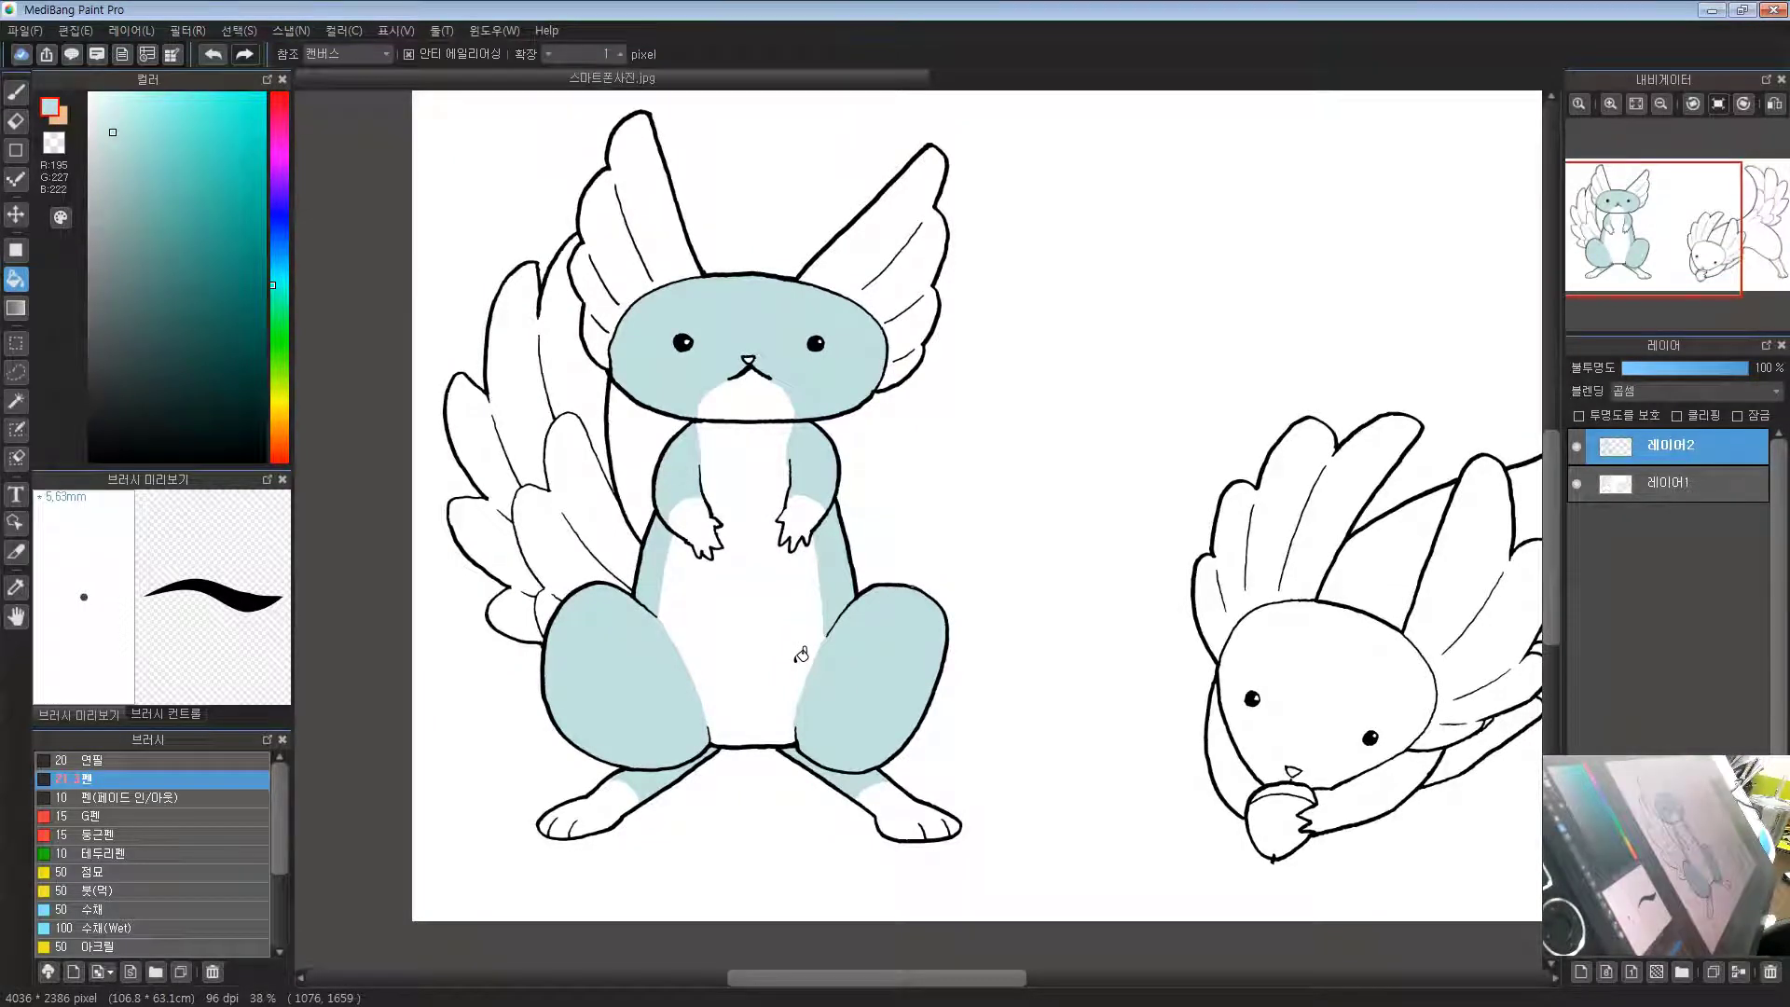
scroll(826, 378, "up", 2)
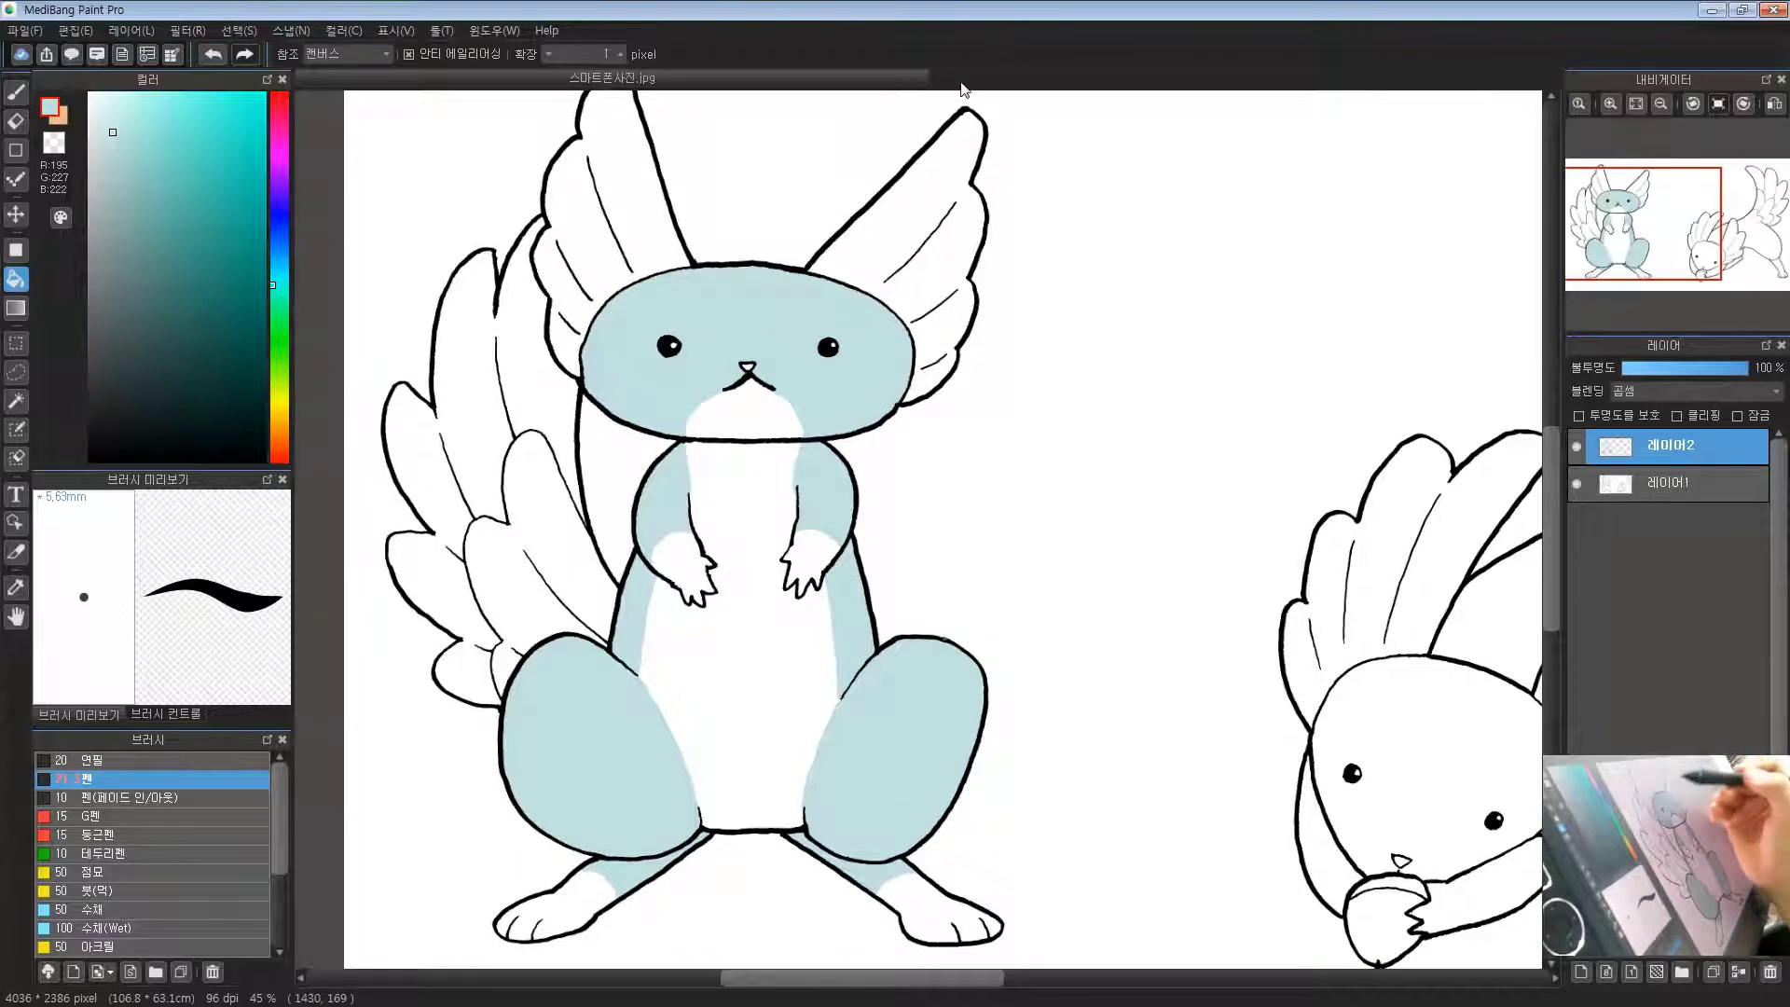
Step: Set the colour to lighter cyan (R210 G238 B236) and fill both feathered ears of the sitting creature
left_click(17, 94)
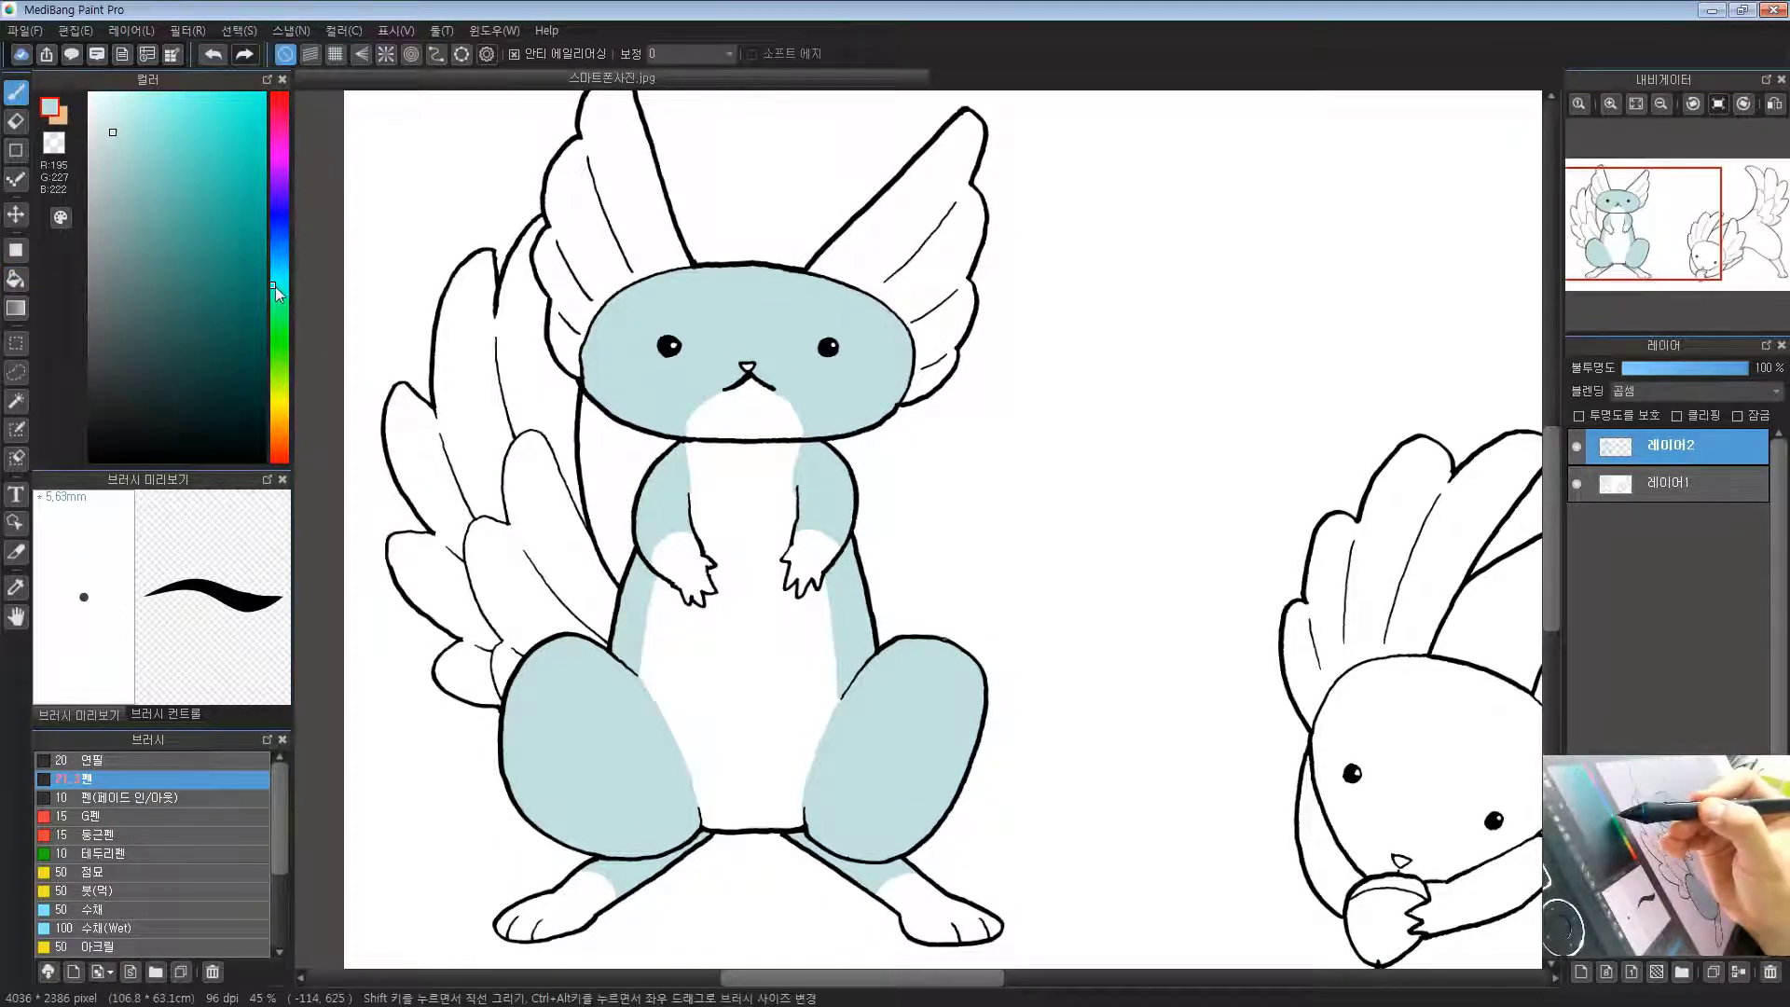
left_click(277, 278)
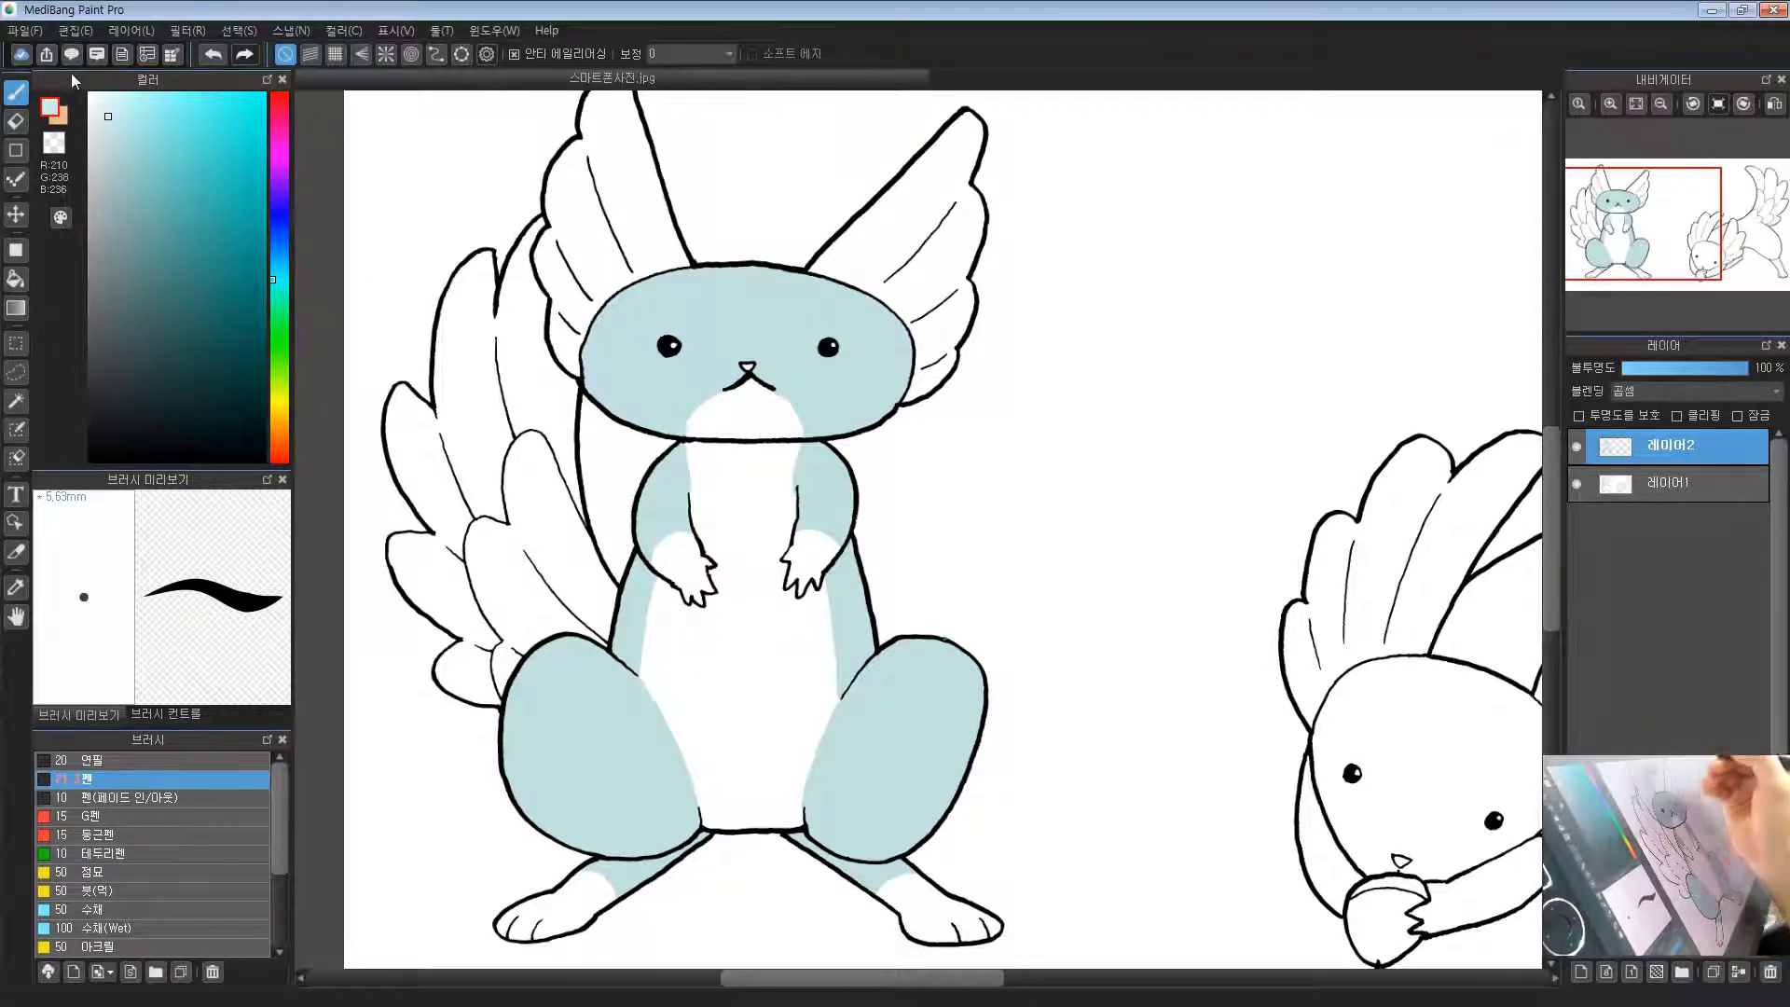
left_click_drag(690, 343, 680, 410)
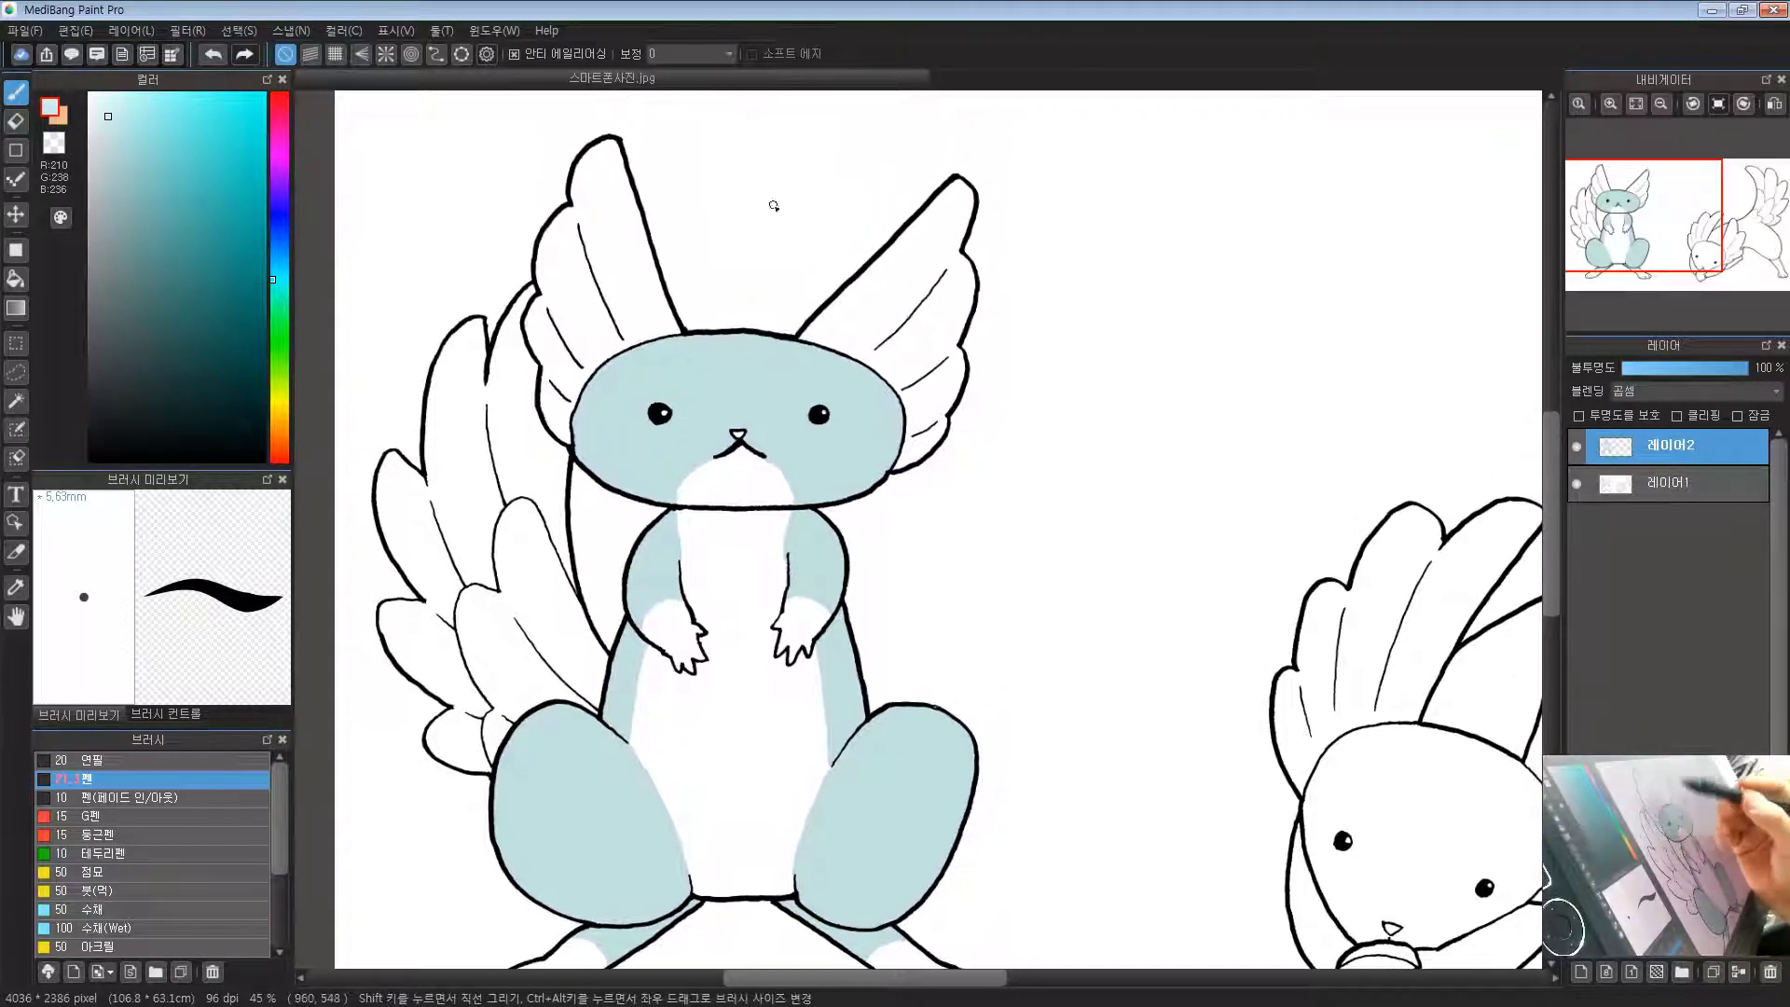
left_click(16, 279)
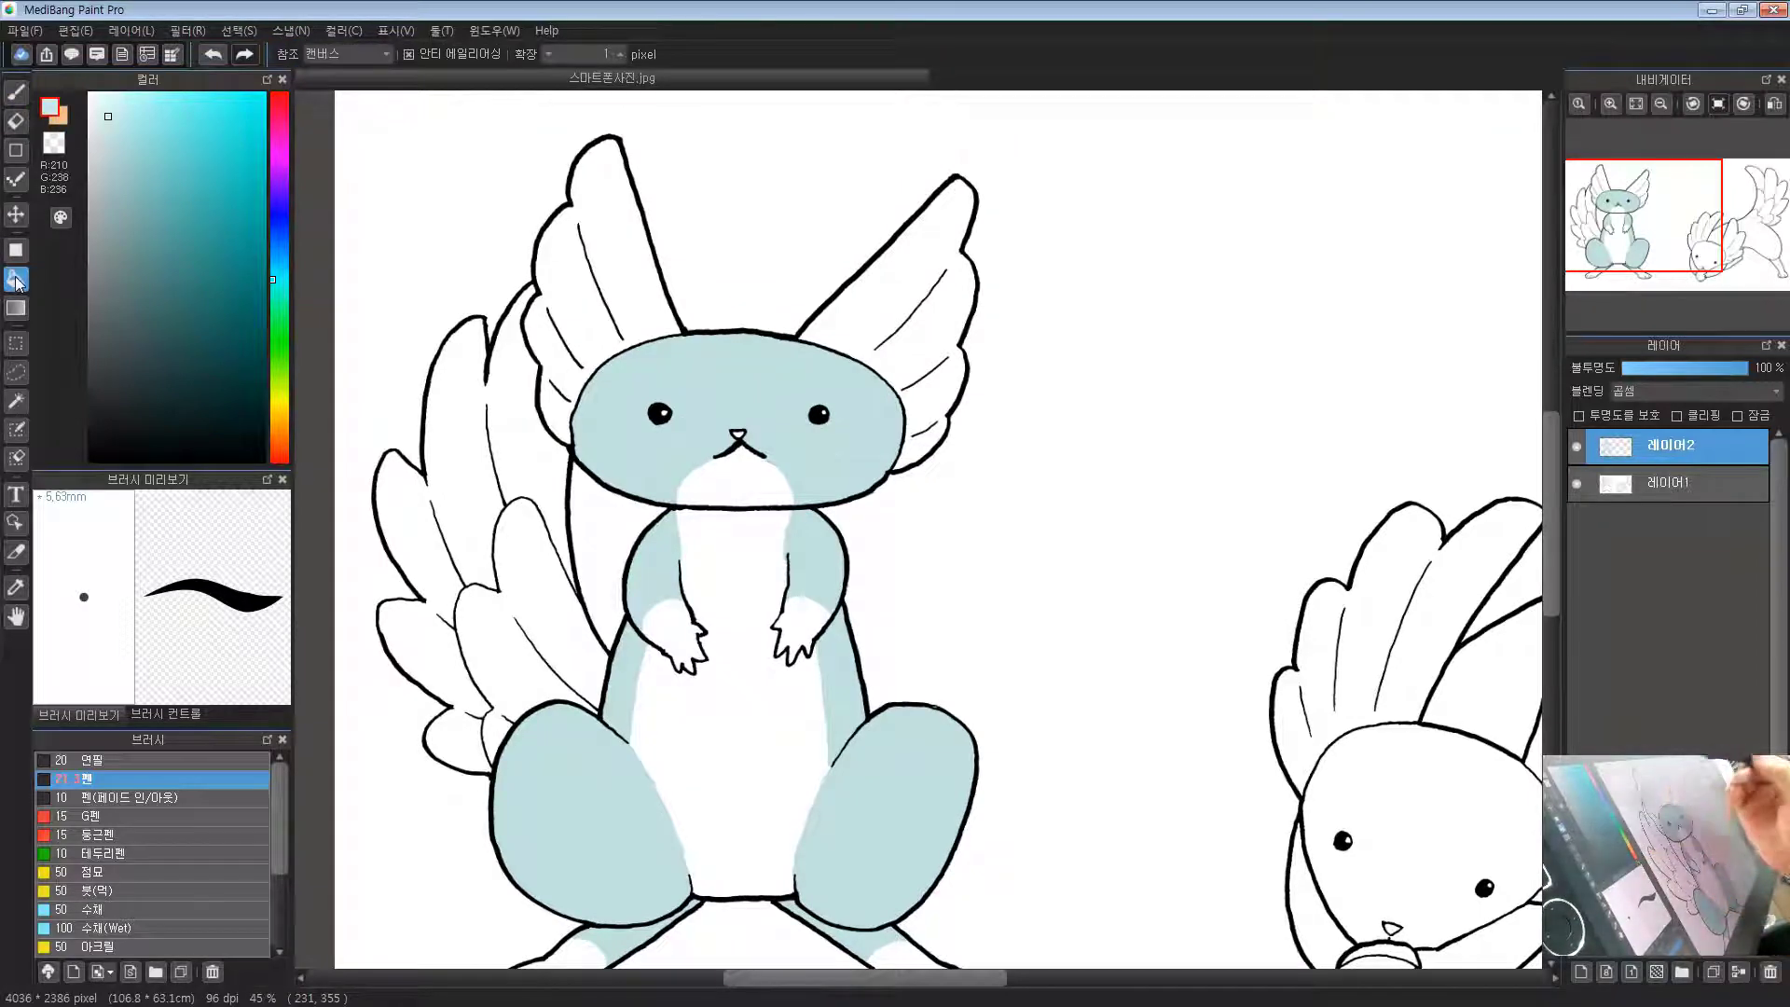
left_click(910, 255)
left_click(637, 265)
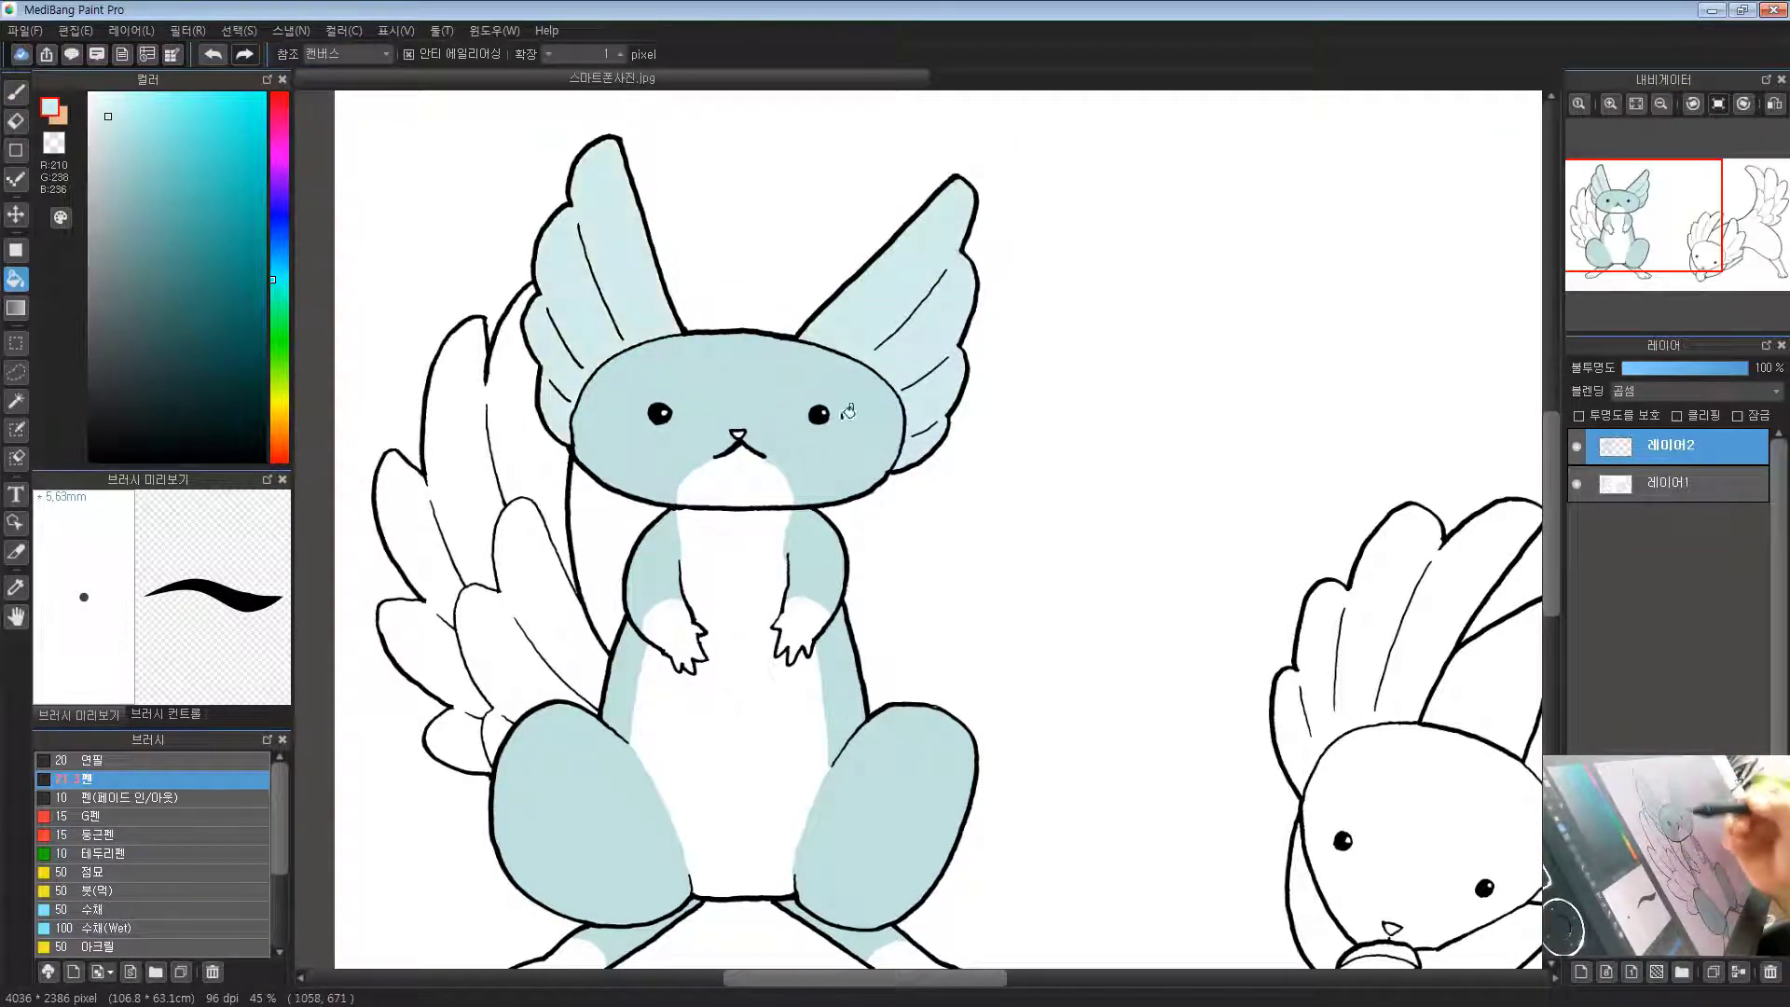
mouse_move(852, 553)
left_mouse_down()
mouse_move(1091, 271)
mouse_move(838, 529)
left_mouse_up()
left_click_drag(817, 398, 795, 356)
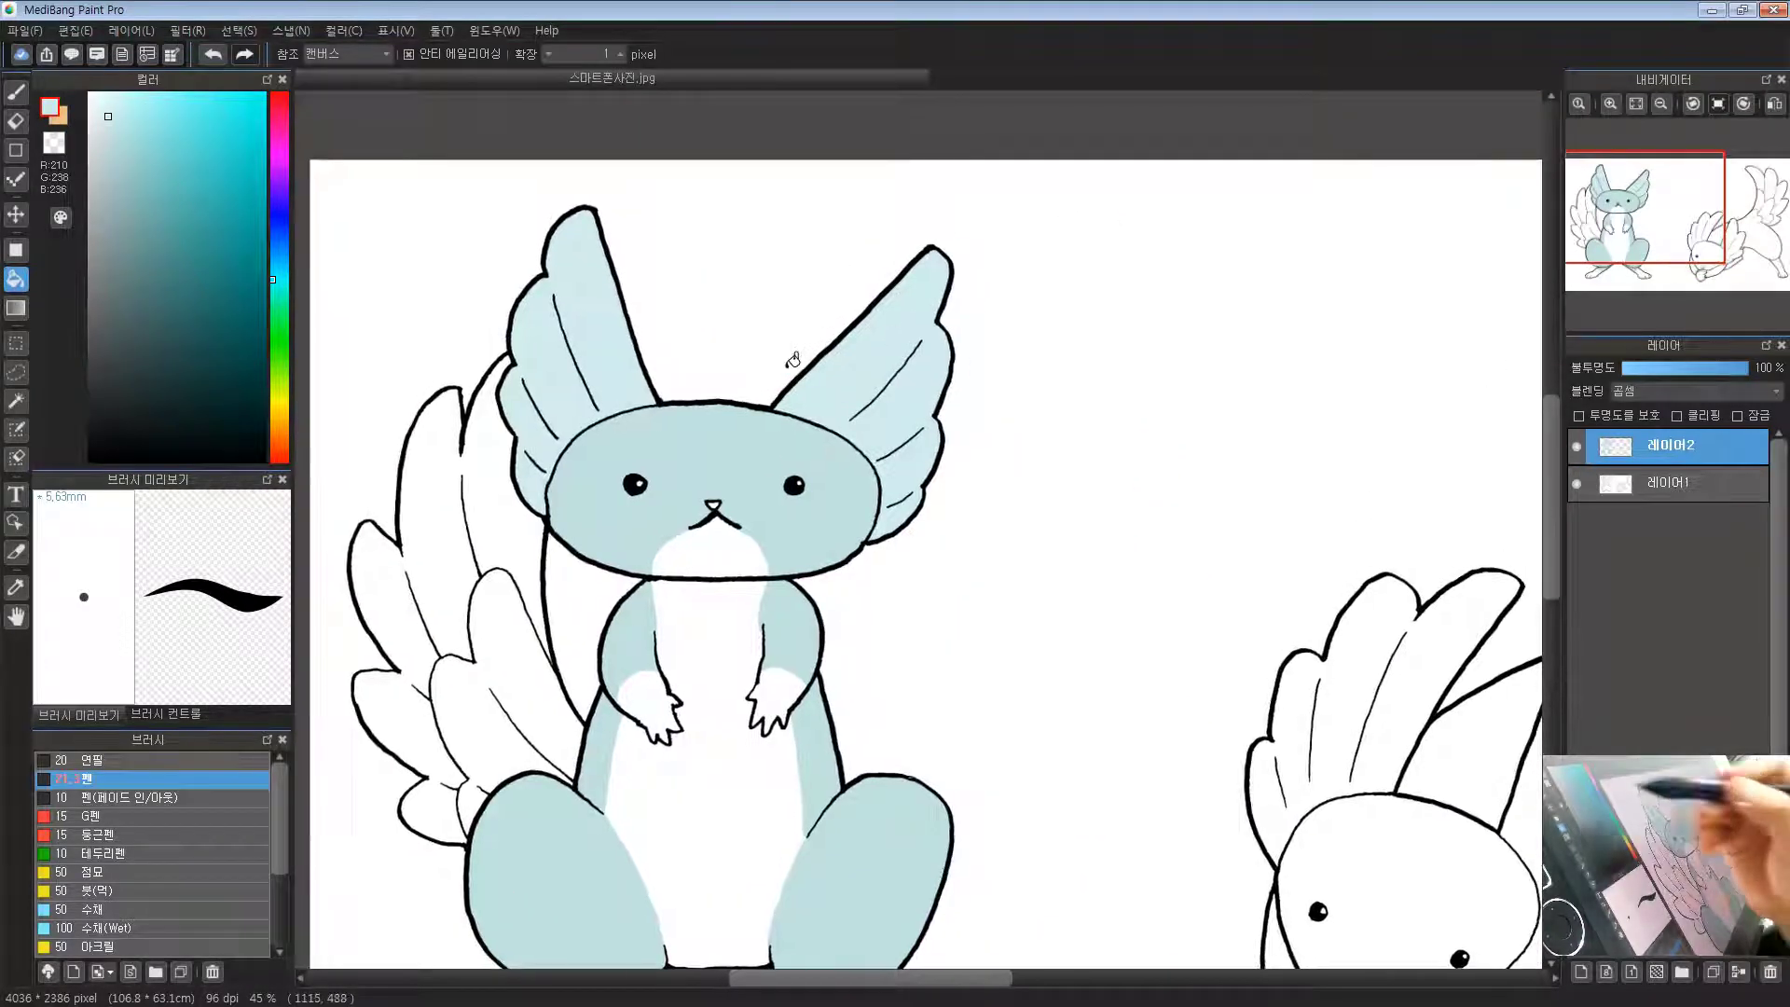
Step: Set the colour to very pale cyan (R220 G245 B243) and fill the sitting creature's feathered tail
left_click(107, 109)
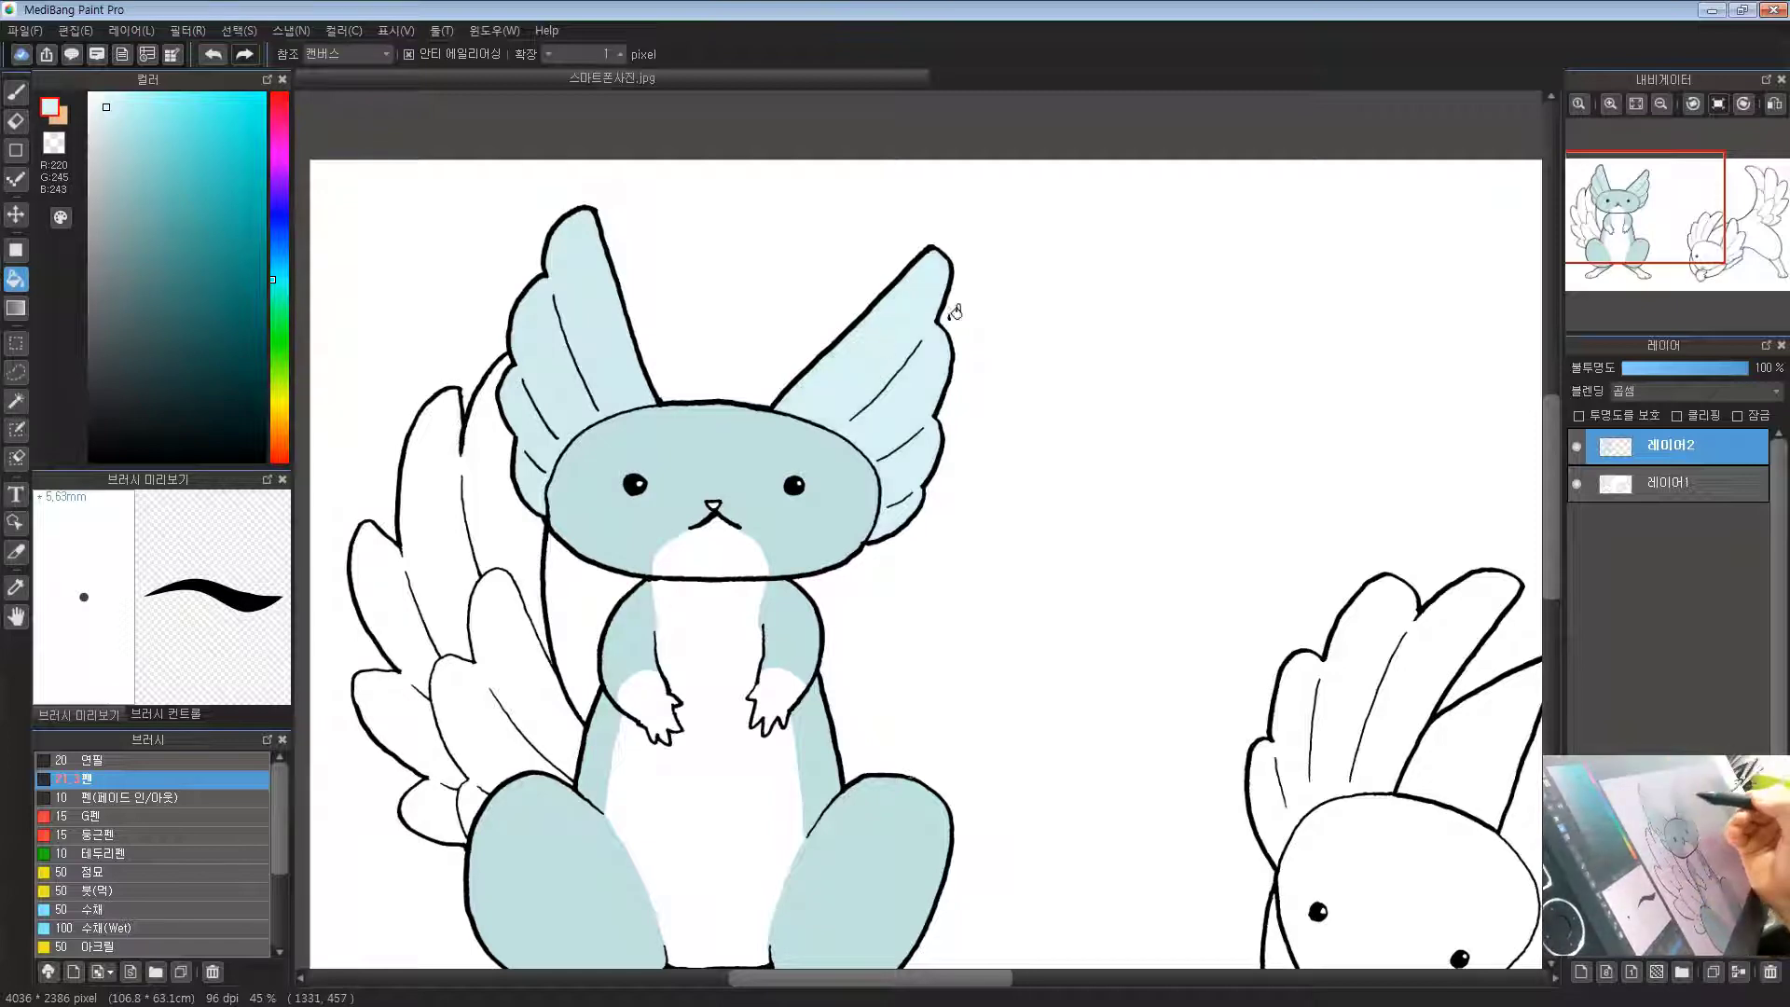
left_click_drag(699, 690, 747, 543)
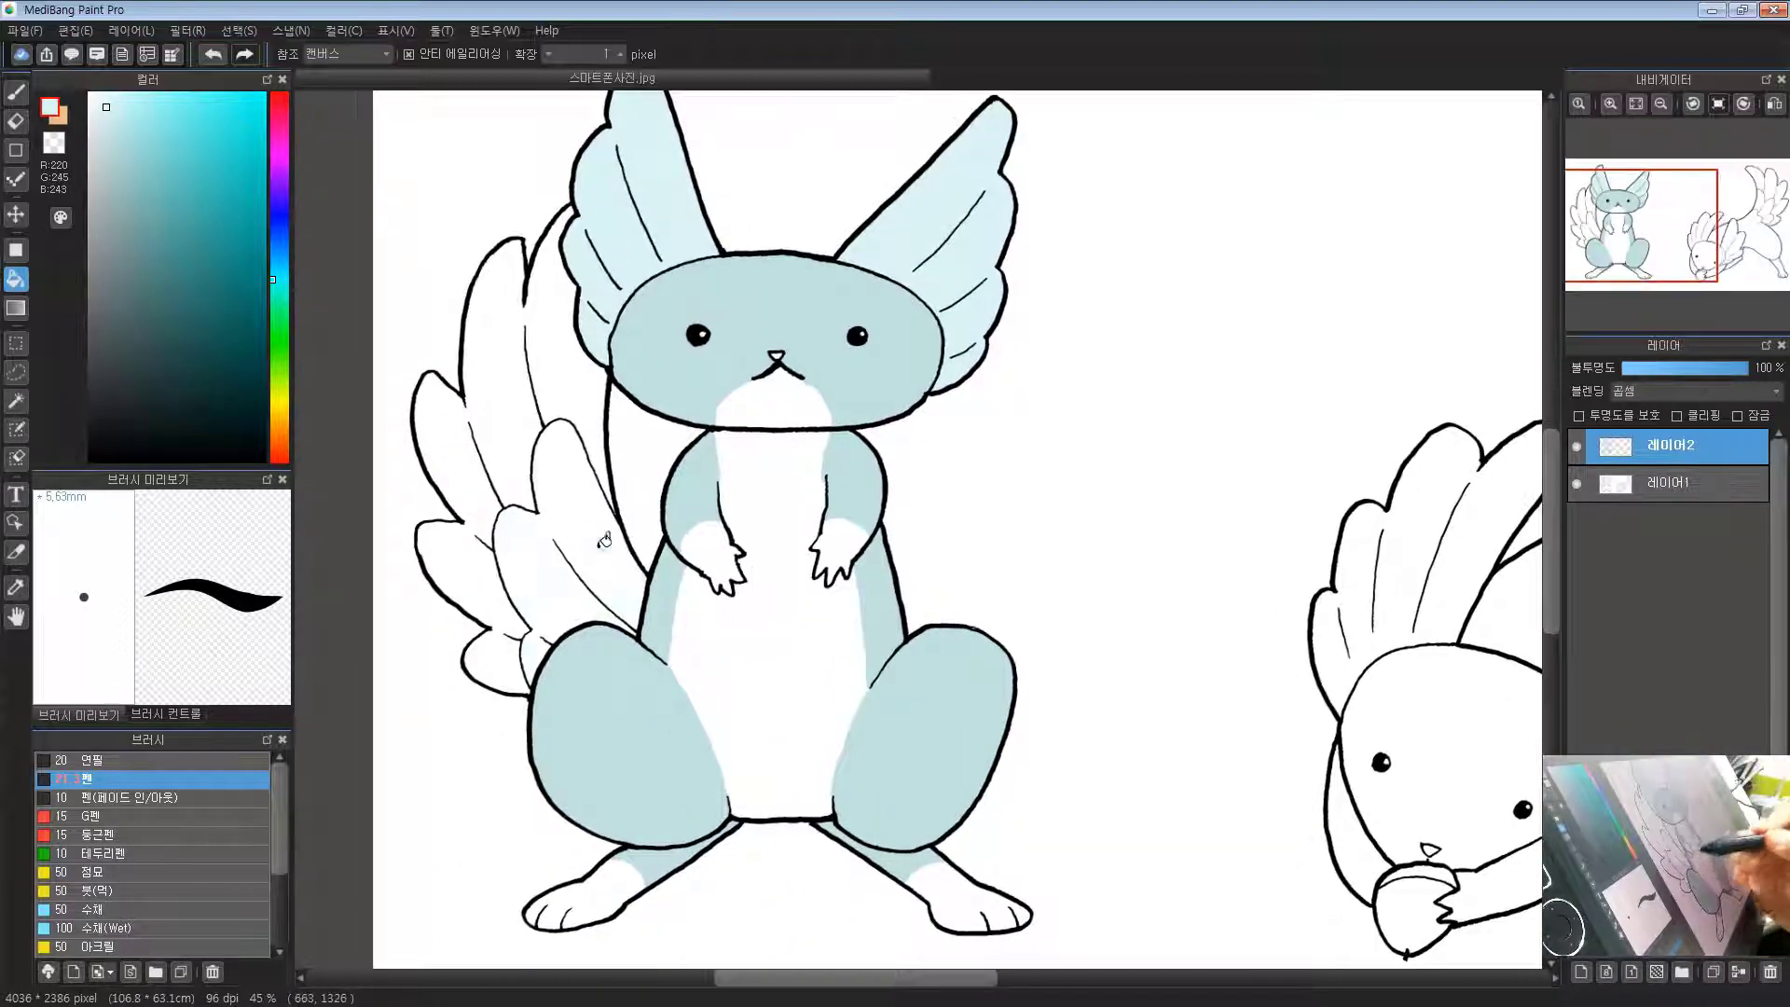
left_click(604, 540)
left_click(514, 390)
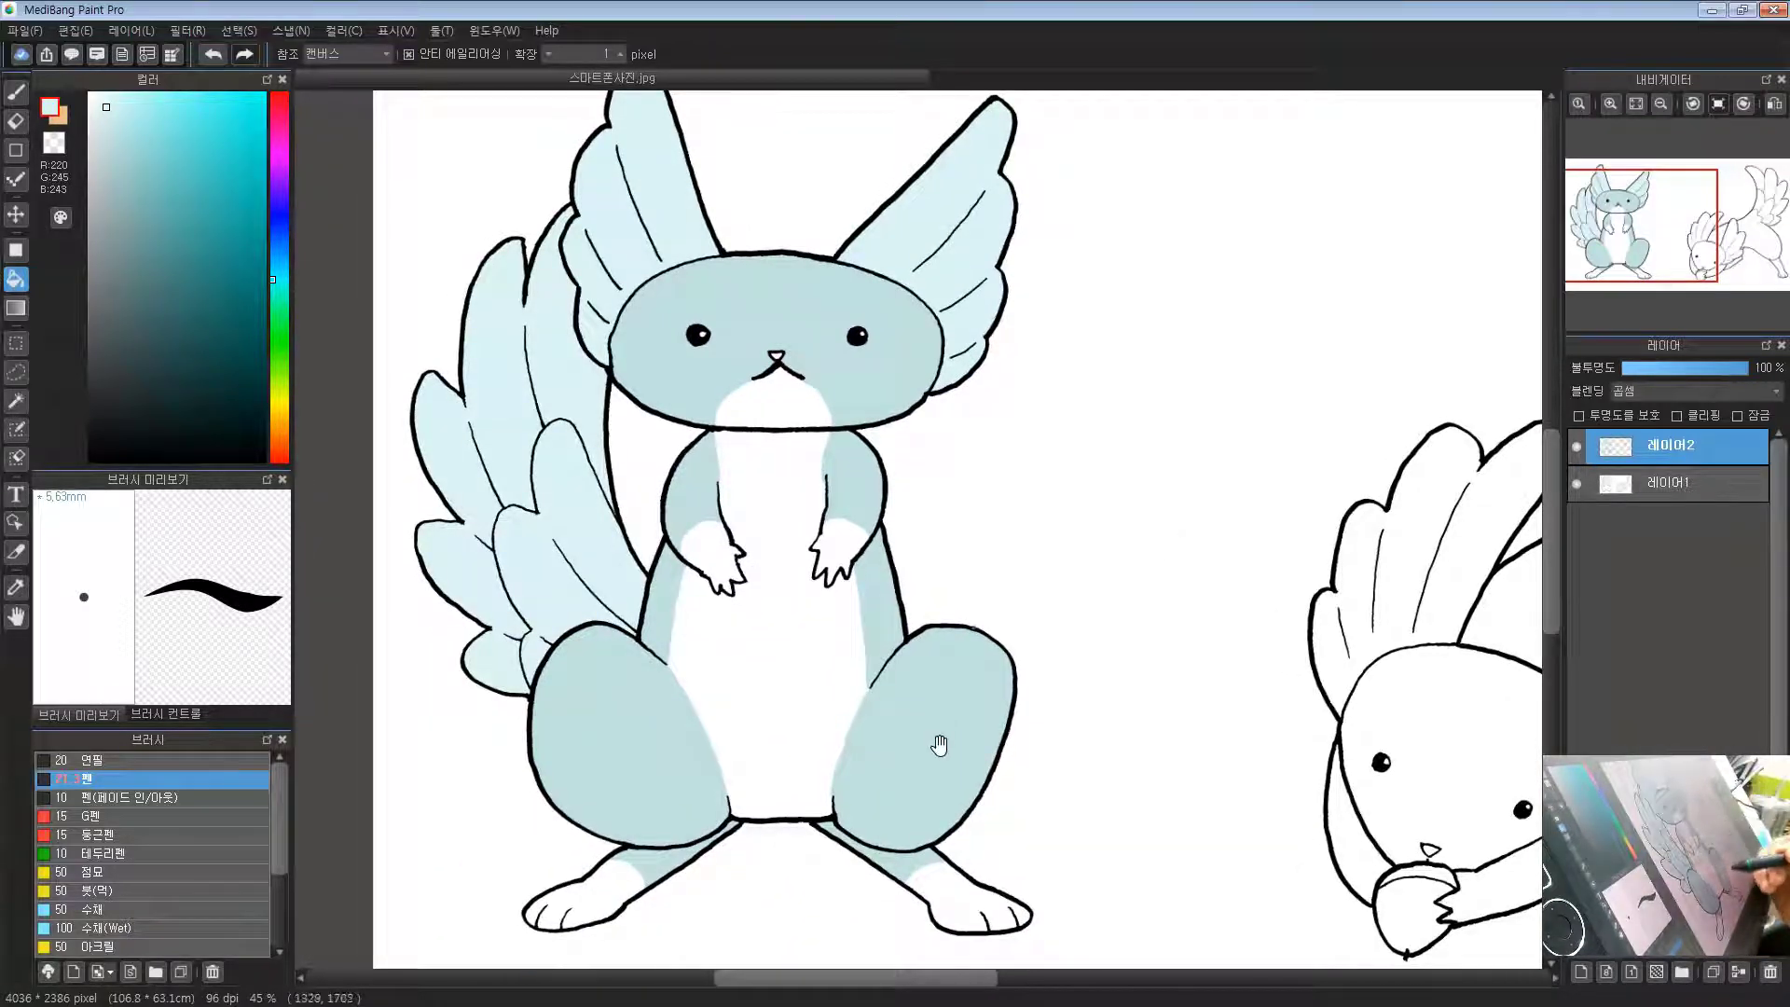
Step: Return to pale teal (R195 G227 B222) and brush boundary lines across both forearms of the crouching creature
left_click_drag(1012, 539, 946, 629)
scroll(969, 663, "down", 1)
left_click_drag(1011, 687, 871, 563)
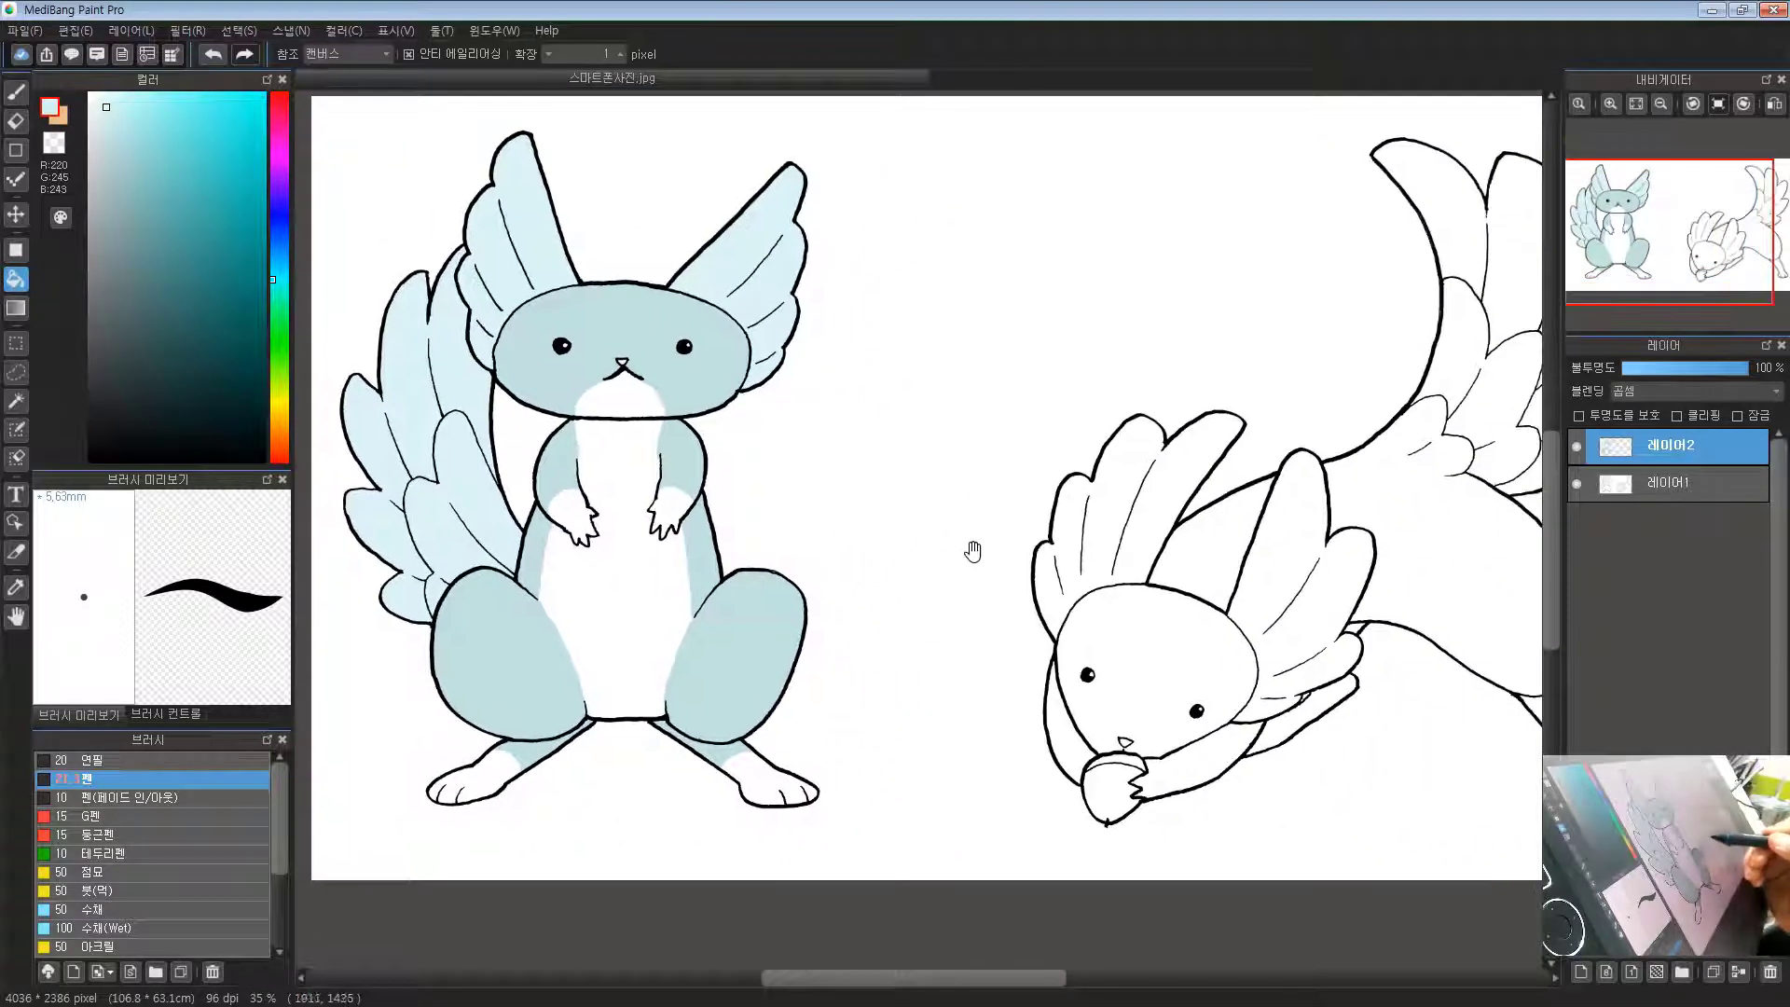
left_click_drag(1053, 536, 969, 498)
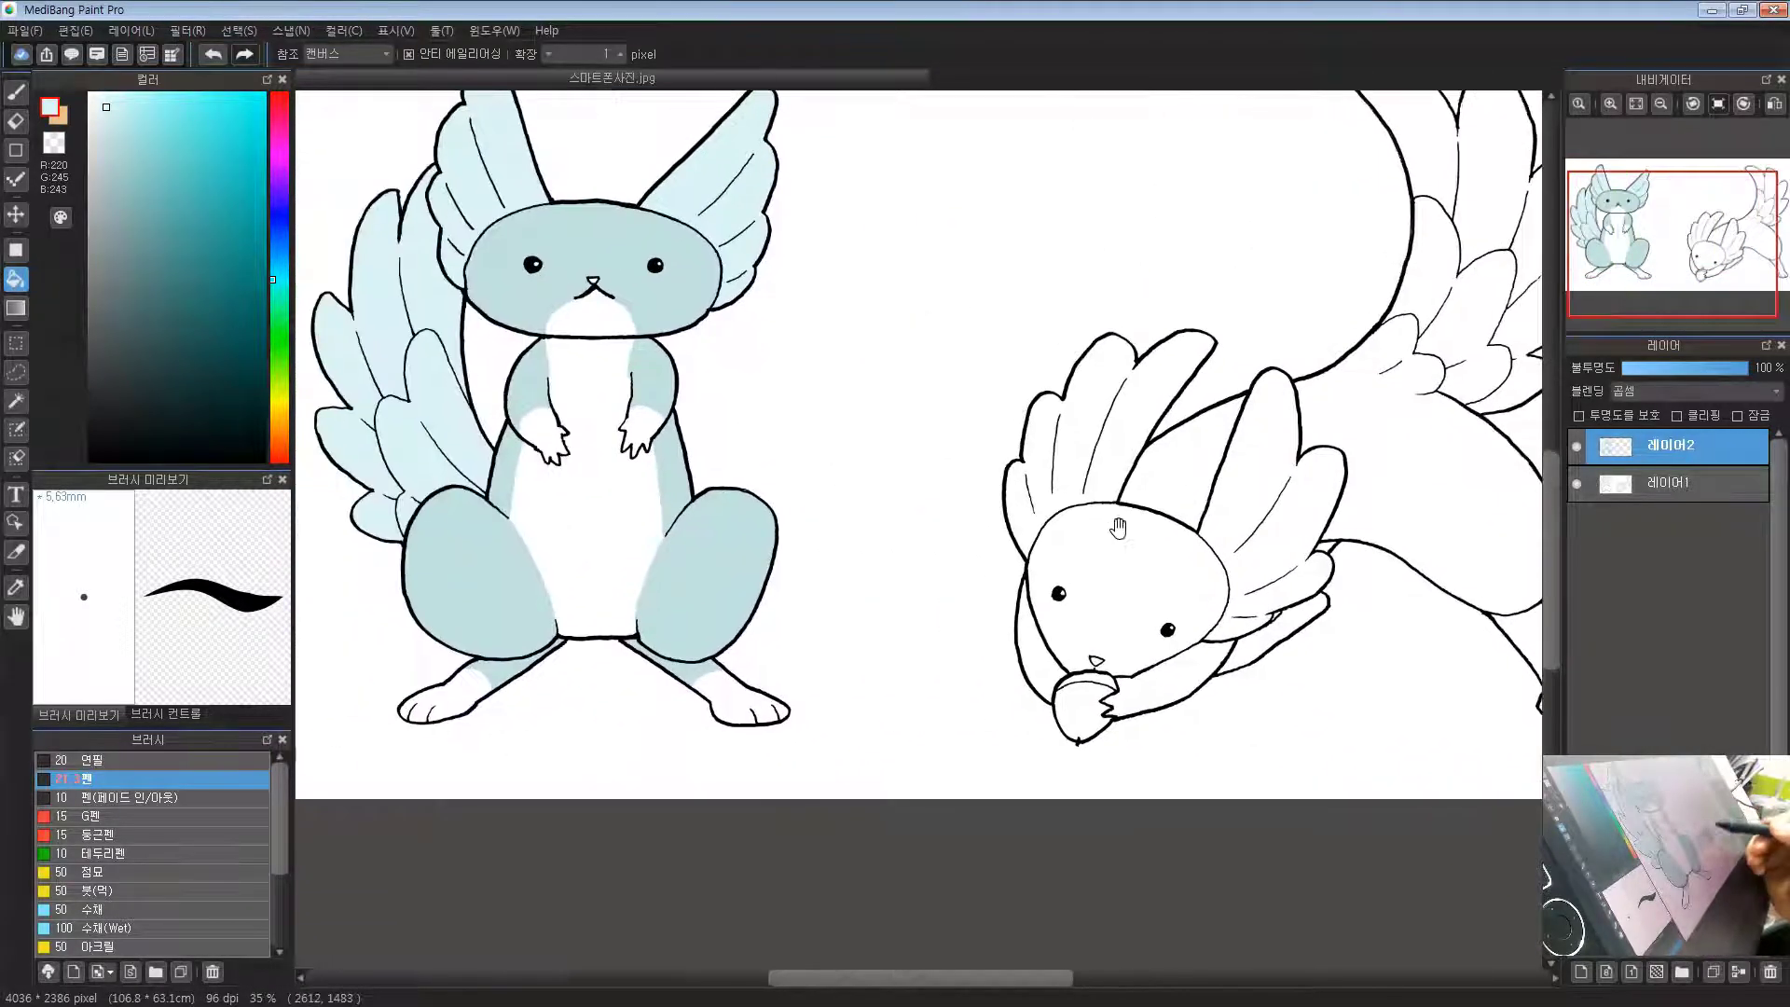
left_click_drag(1117, 527, 1077, 577)
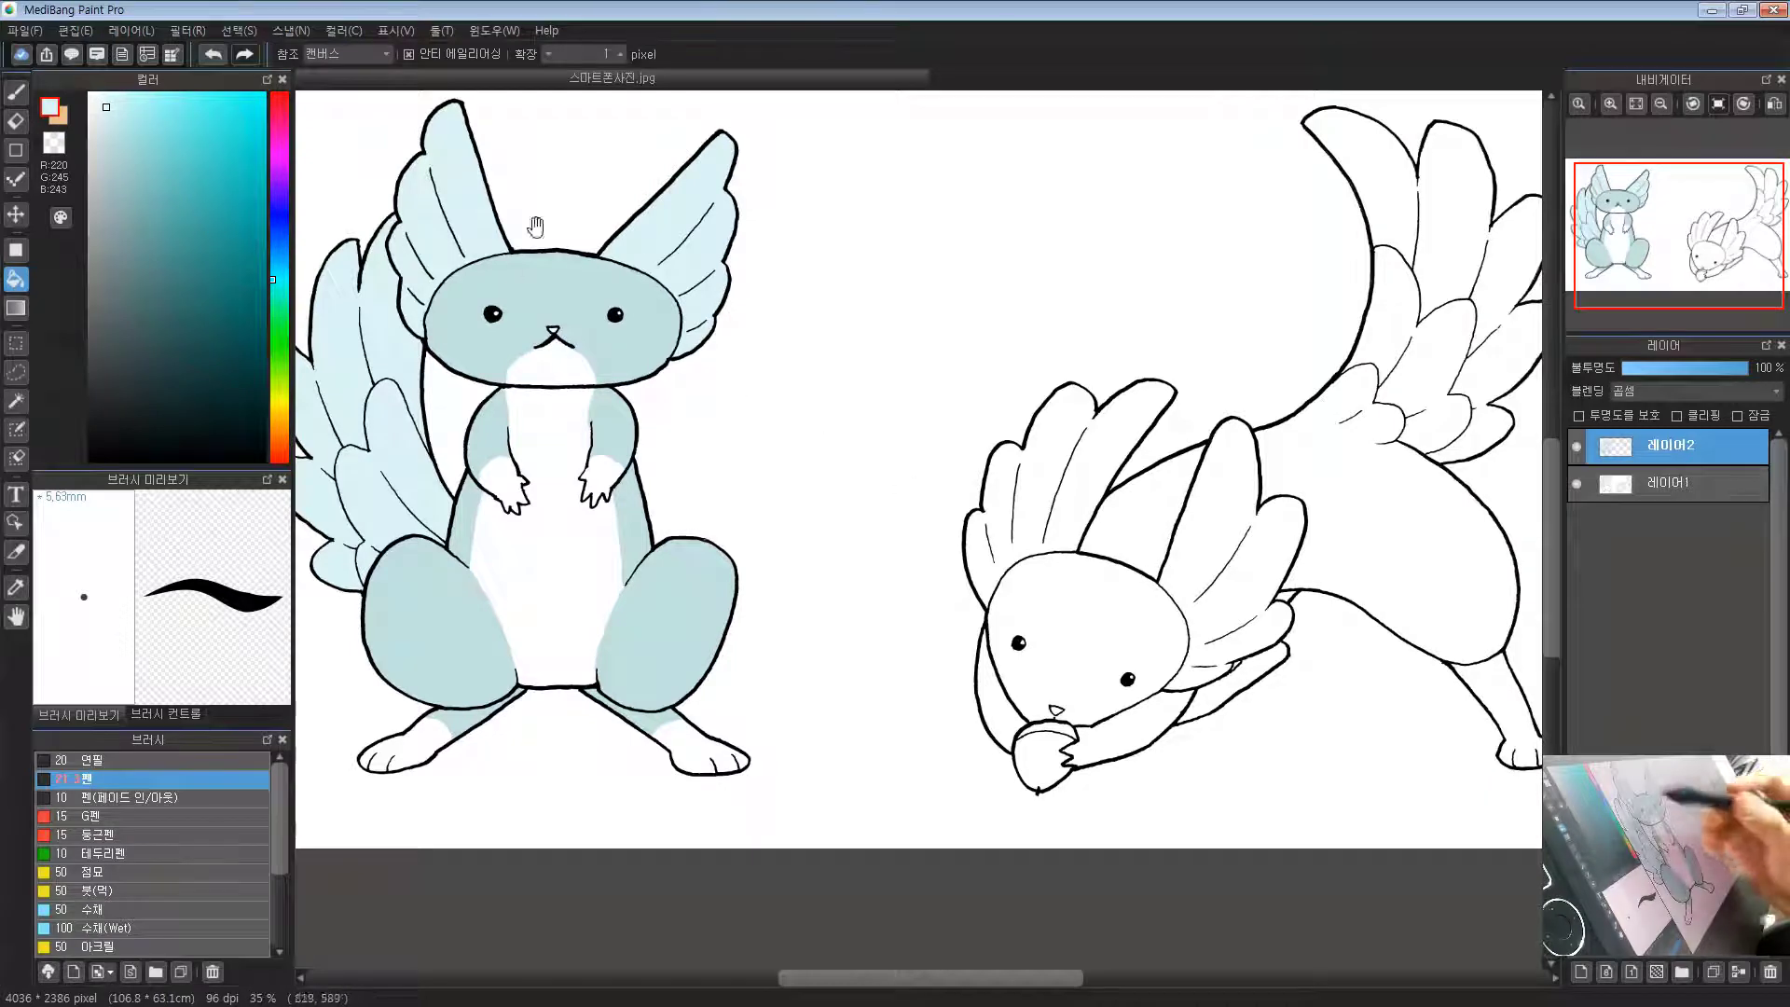
left_click_drag(600, 285, 601, 287)
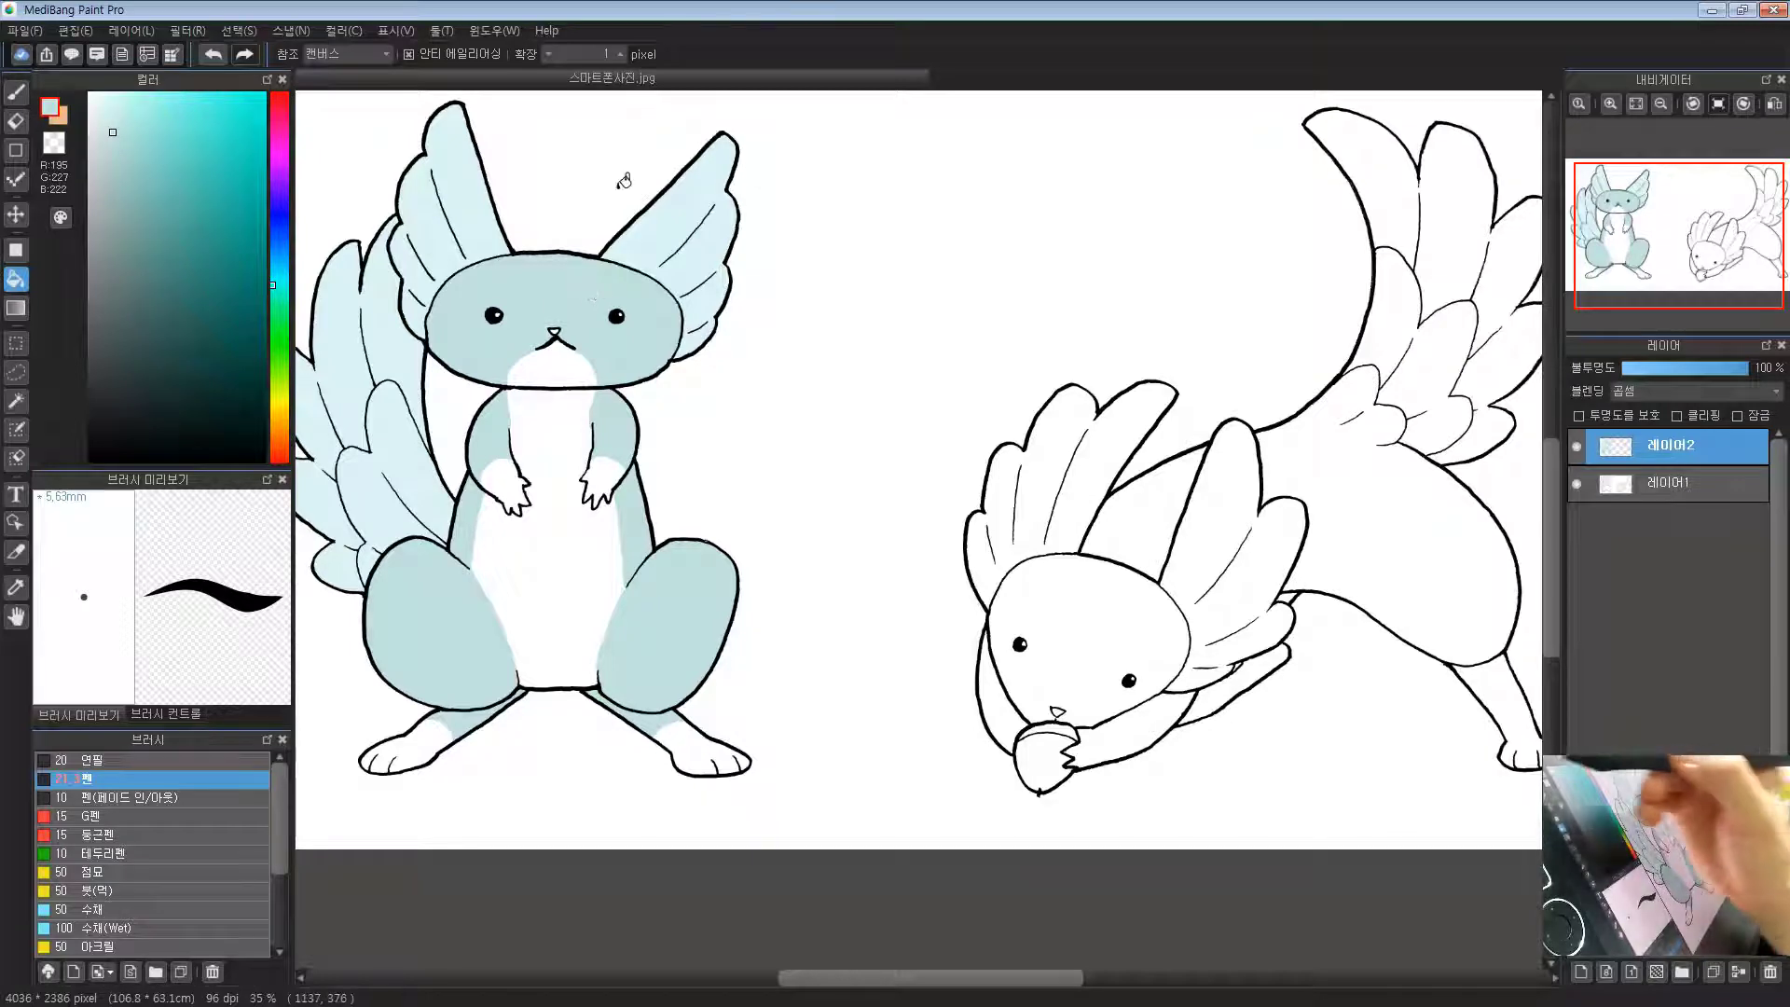
left_click(18, 95)
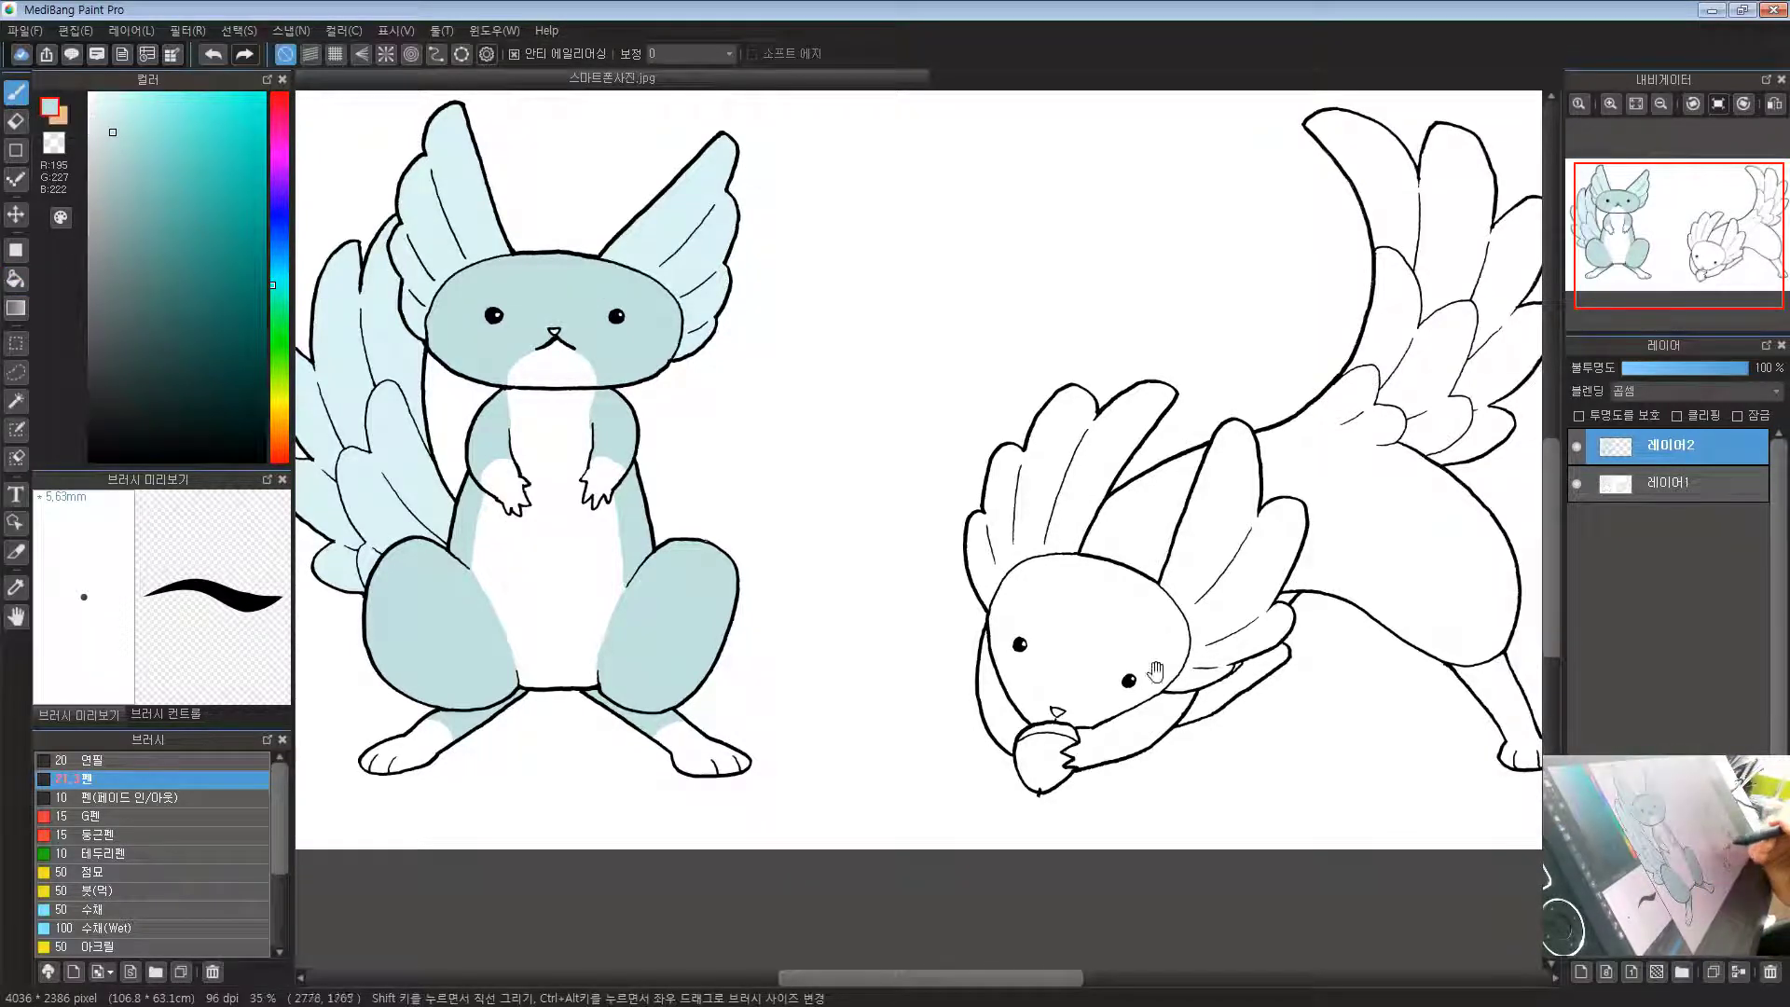
left_click_drag(1152, 728, 1014, 568)
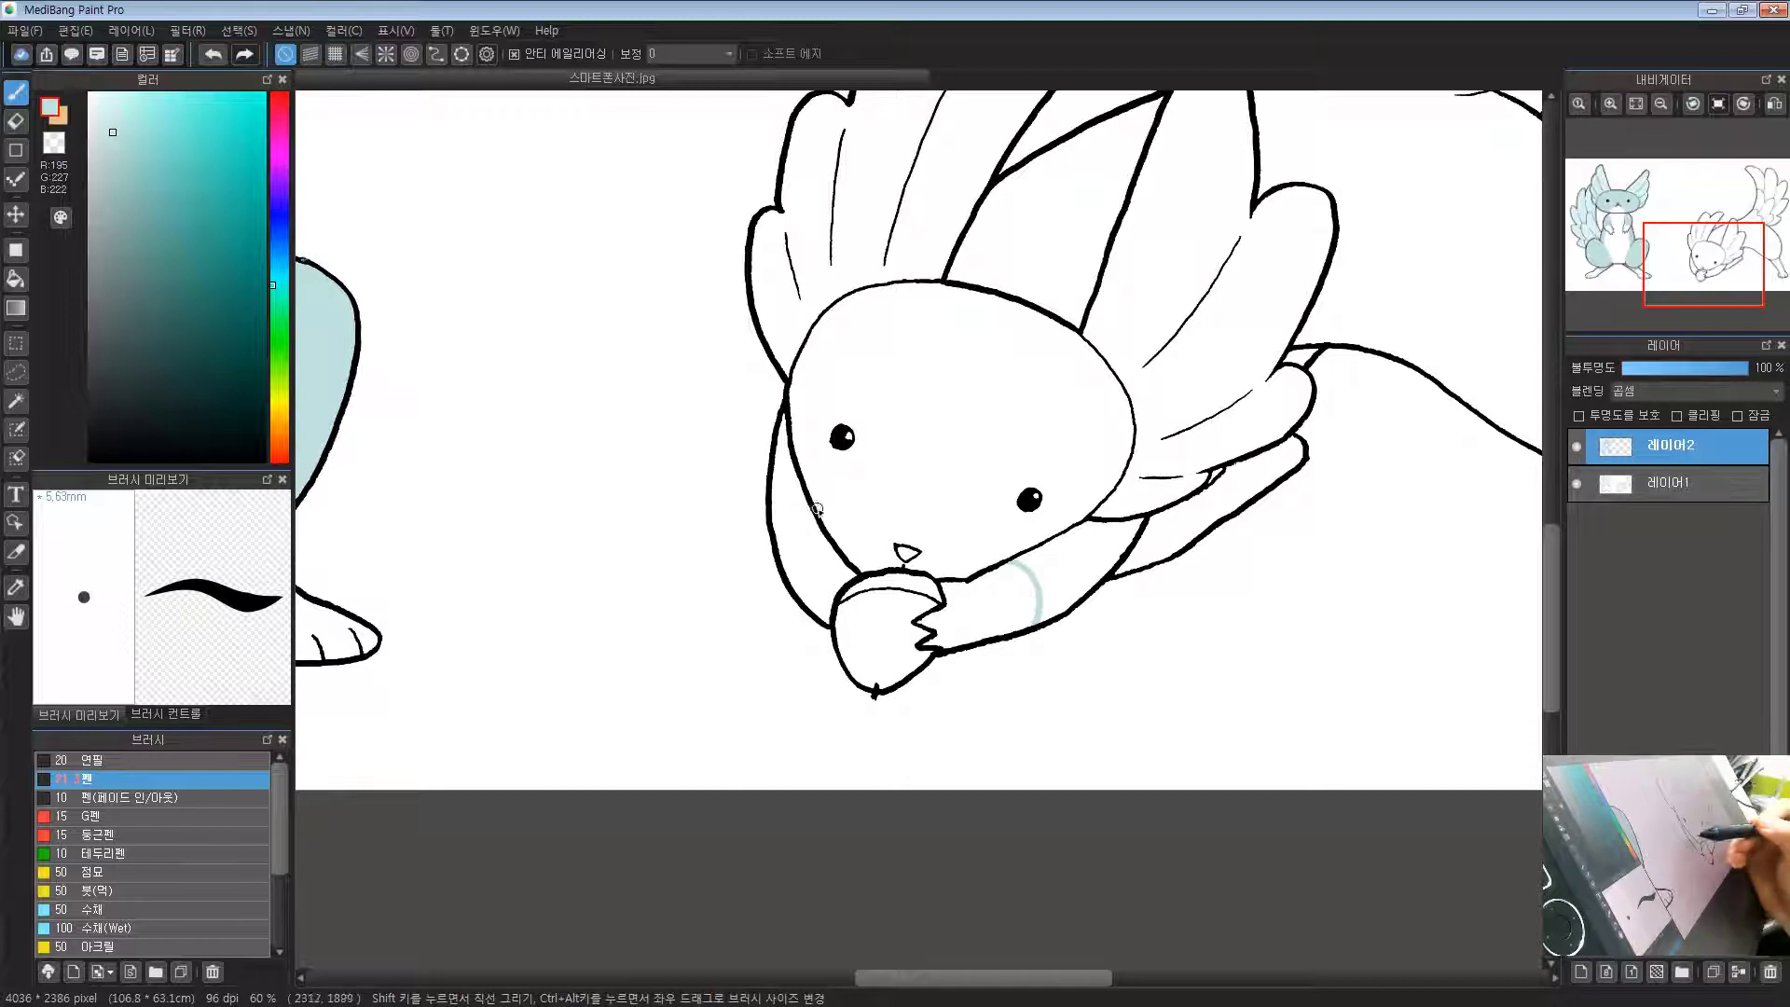
left_click_drag(806, 502, 772, 538)
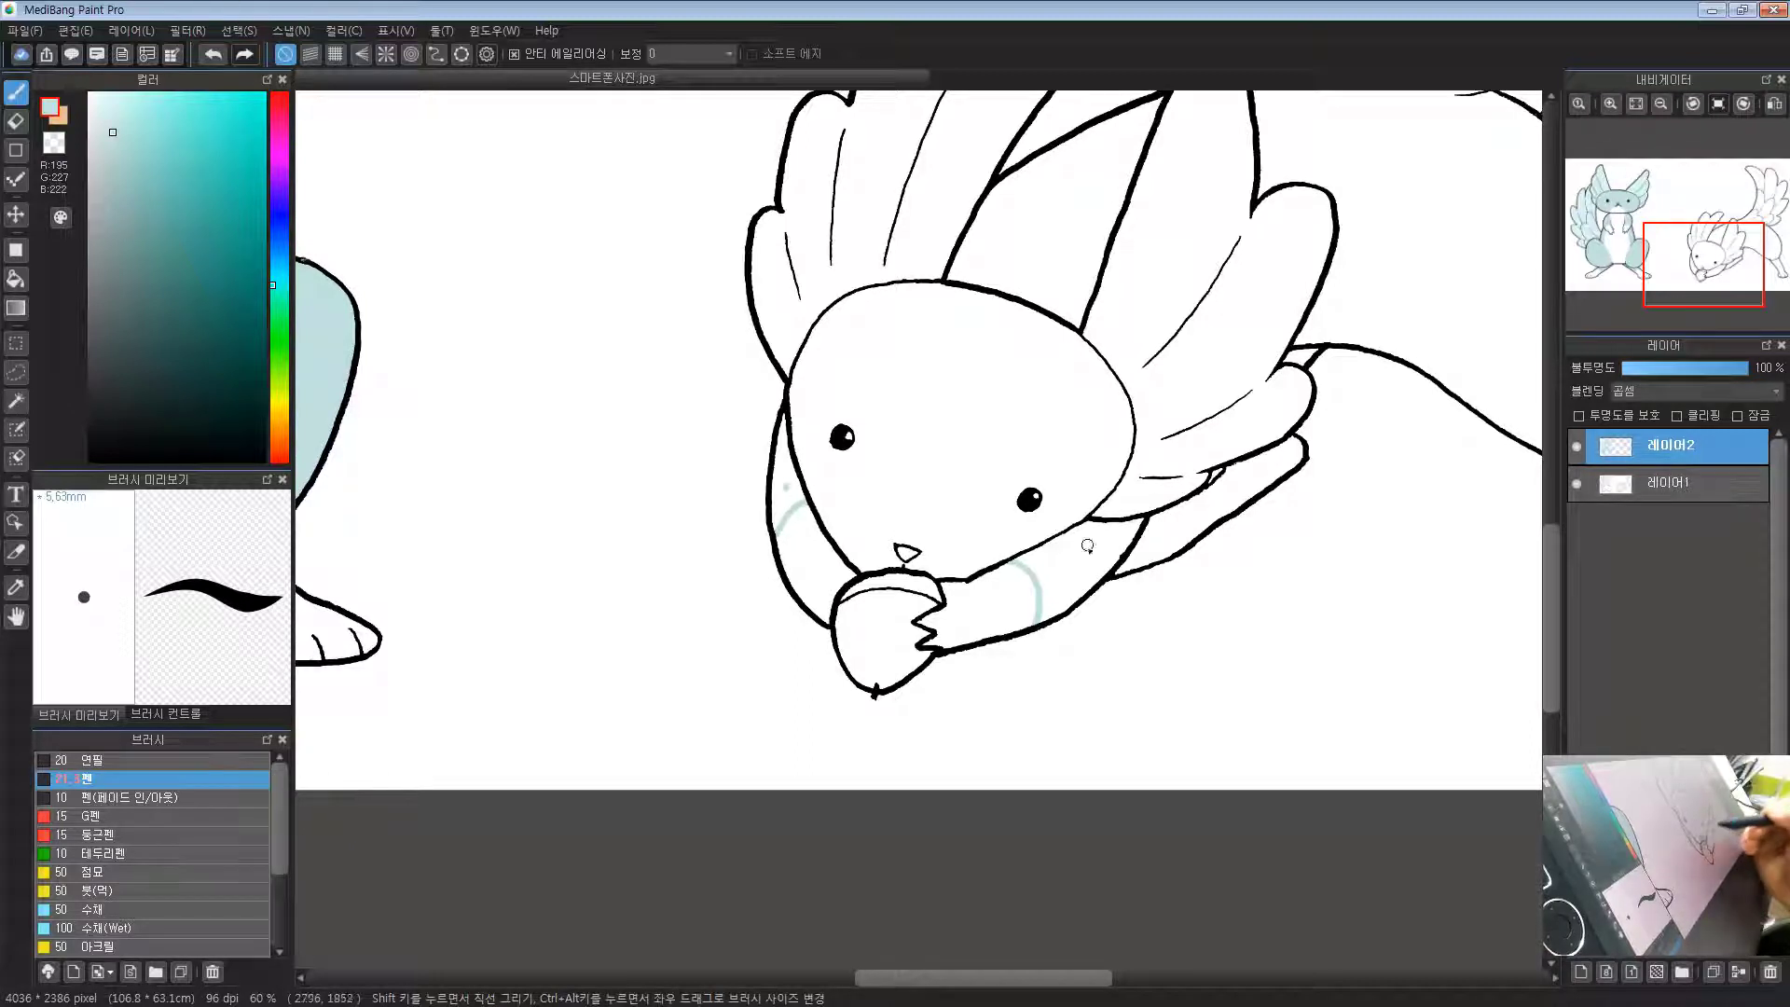
Step: Mark the crouching creature's face and upper arms as teal areas, undoing one stray stroke
mouse_move(1075, 463)
left_mouse_down()
mouse_move(917, 519)
mouse_move(936, 521)
mouse_move(832, 608)
left_mouse_up()
key("ctrl+z")
left_click_drag(912, 472, 932, 543)
scroll(918, 547, "down", 2)
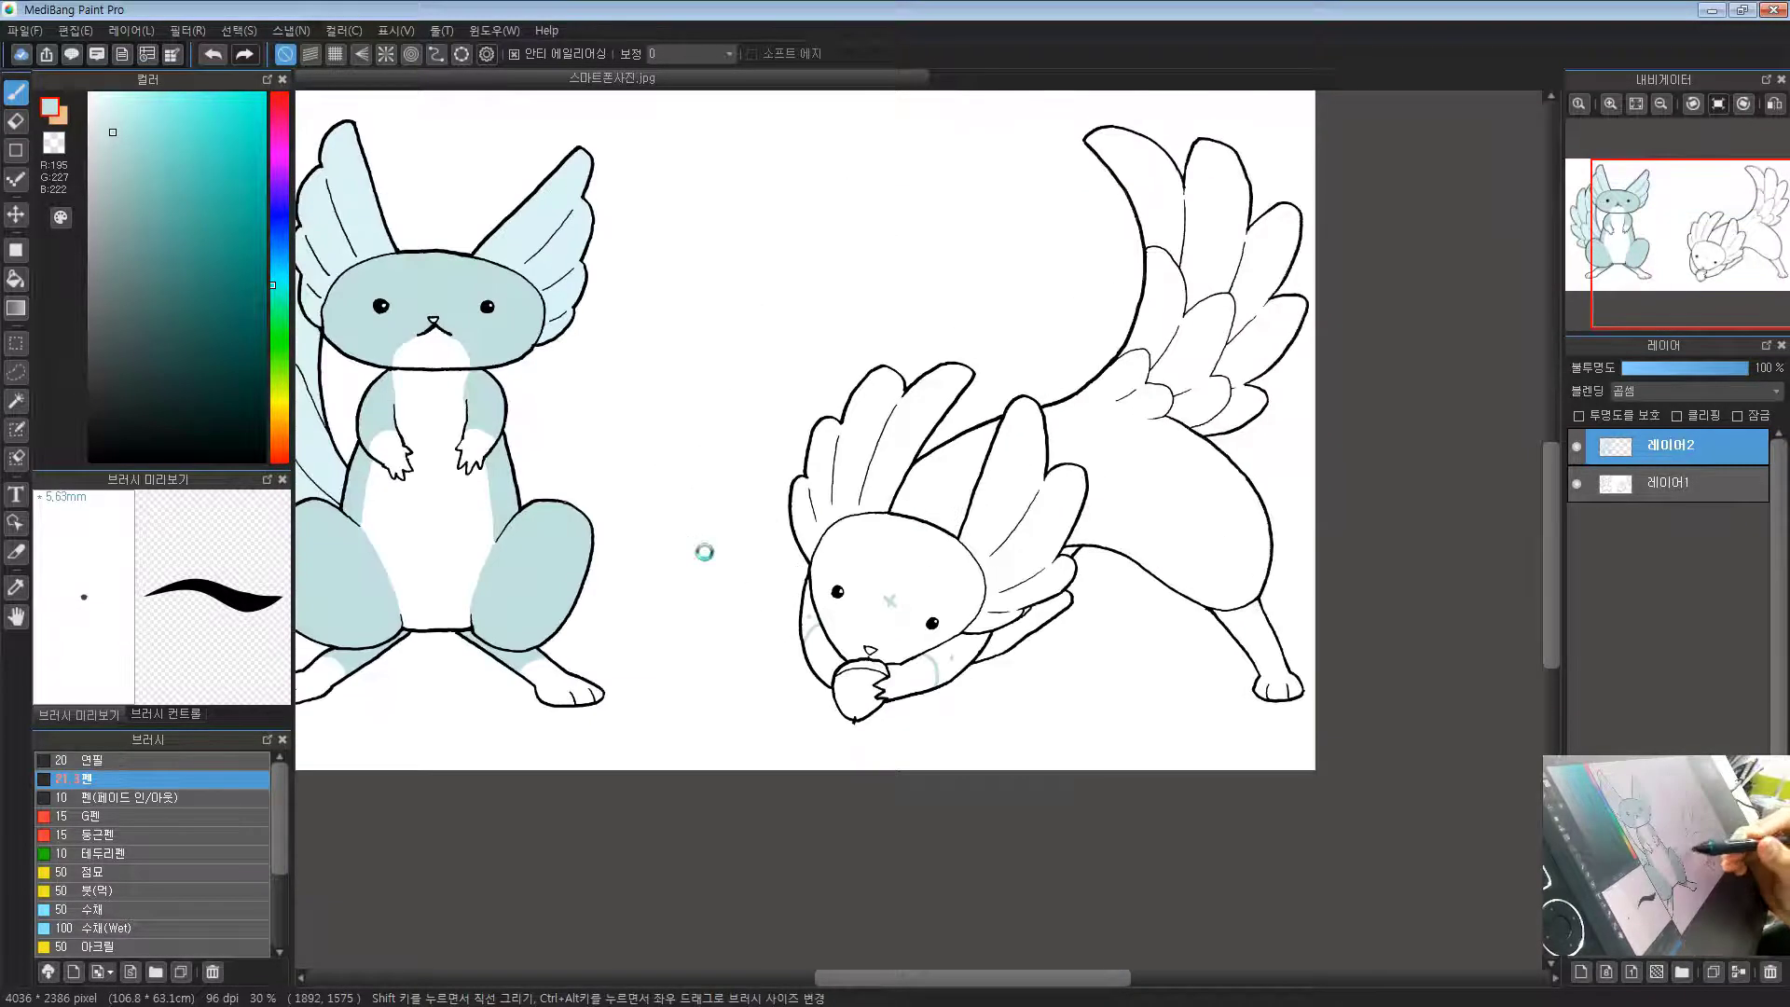
Step: Draw a belly boundary line on the crouching creature along the front of its underside, beside the ear
left_click_drag(469, 289, 545, 293)
left_click_drag(1196, 484, 1043, 459)
scroll(1043, 460, "up", 1)
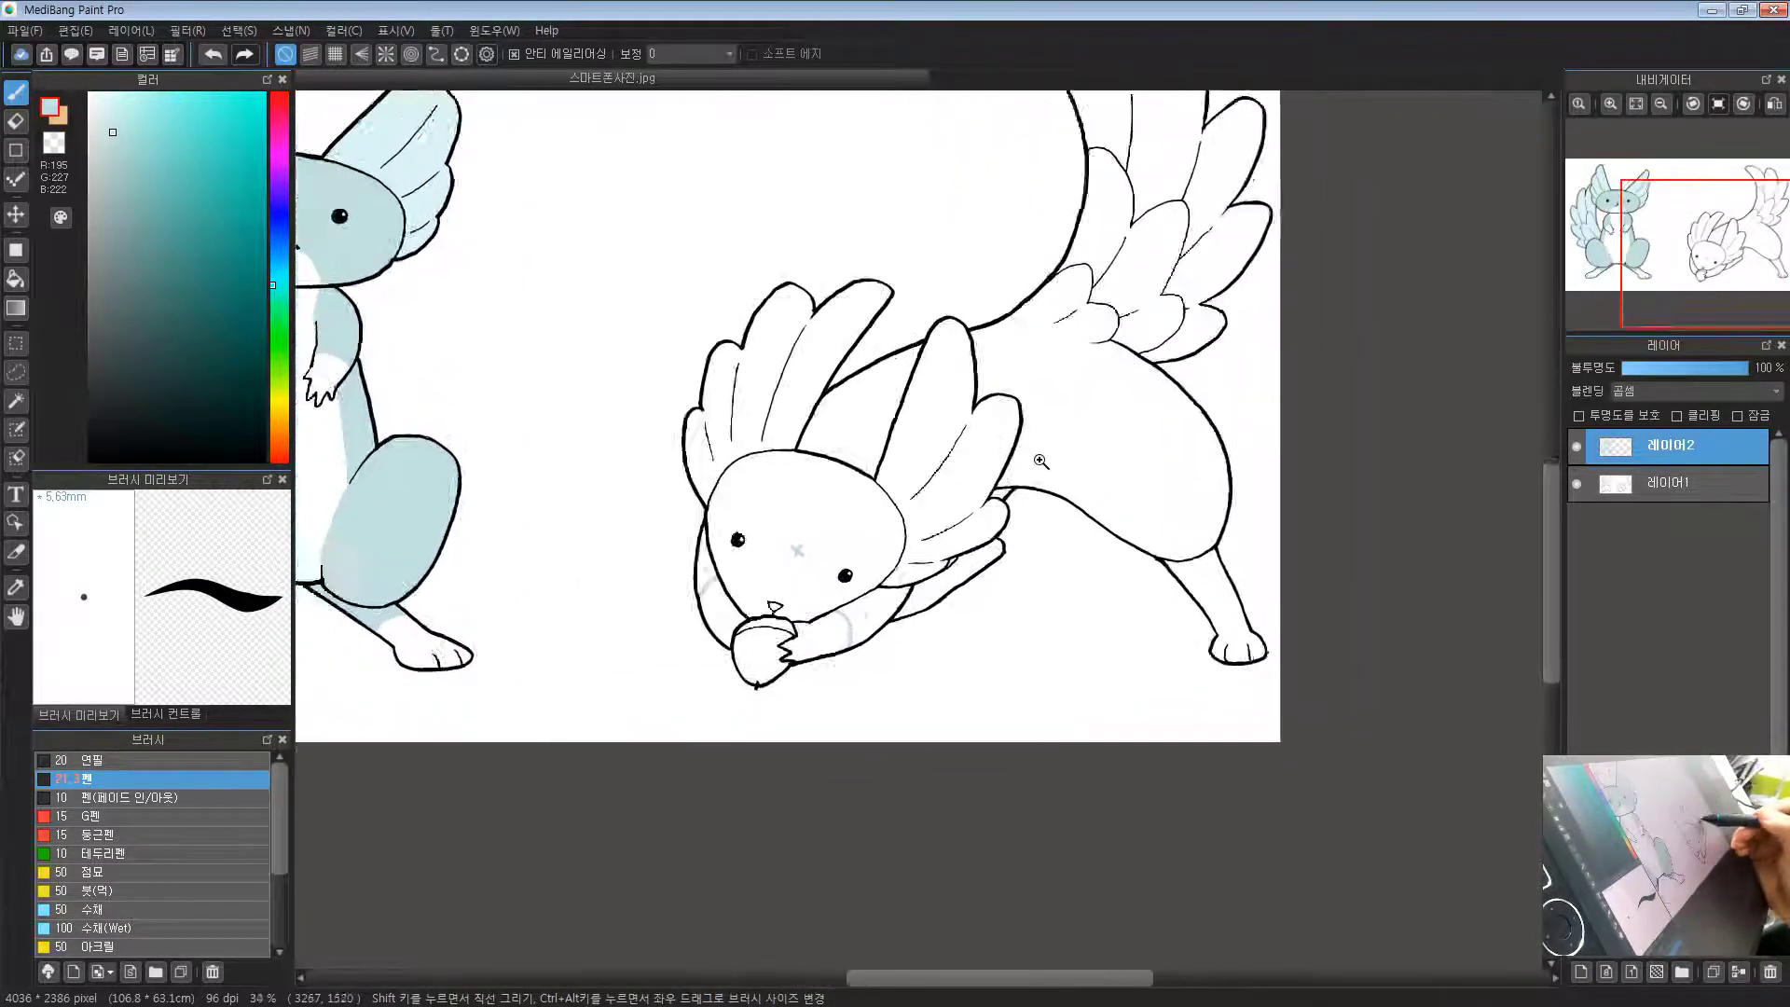
left_click_drag(815, 500, 1098, 455)
left_click_drag(1228, 503, 981, 564)
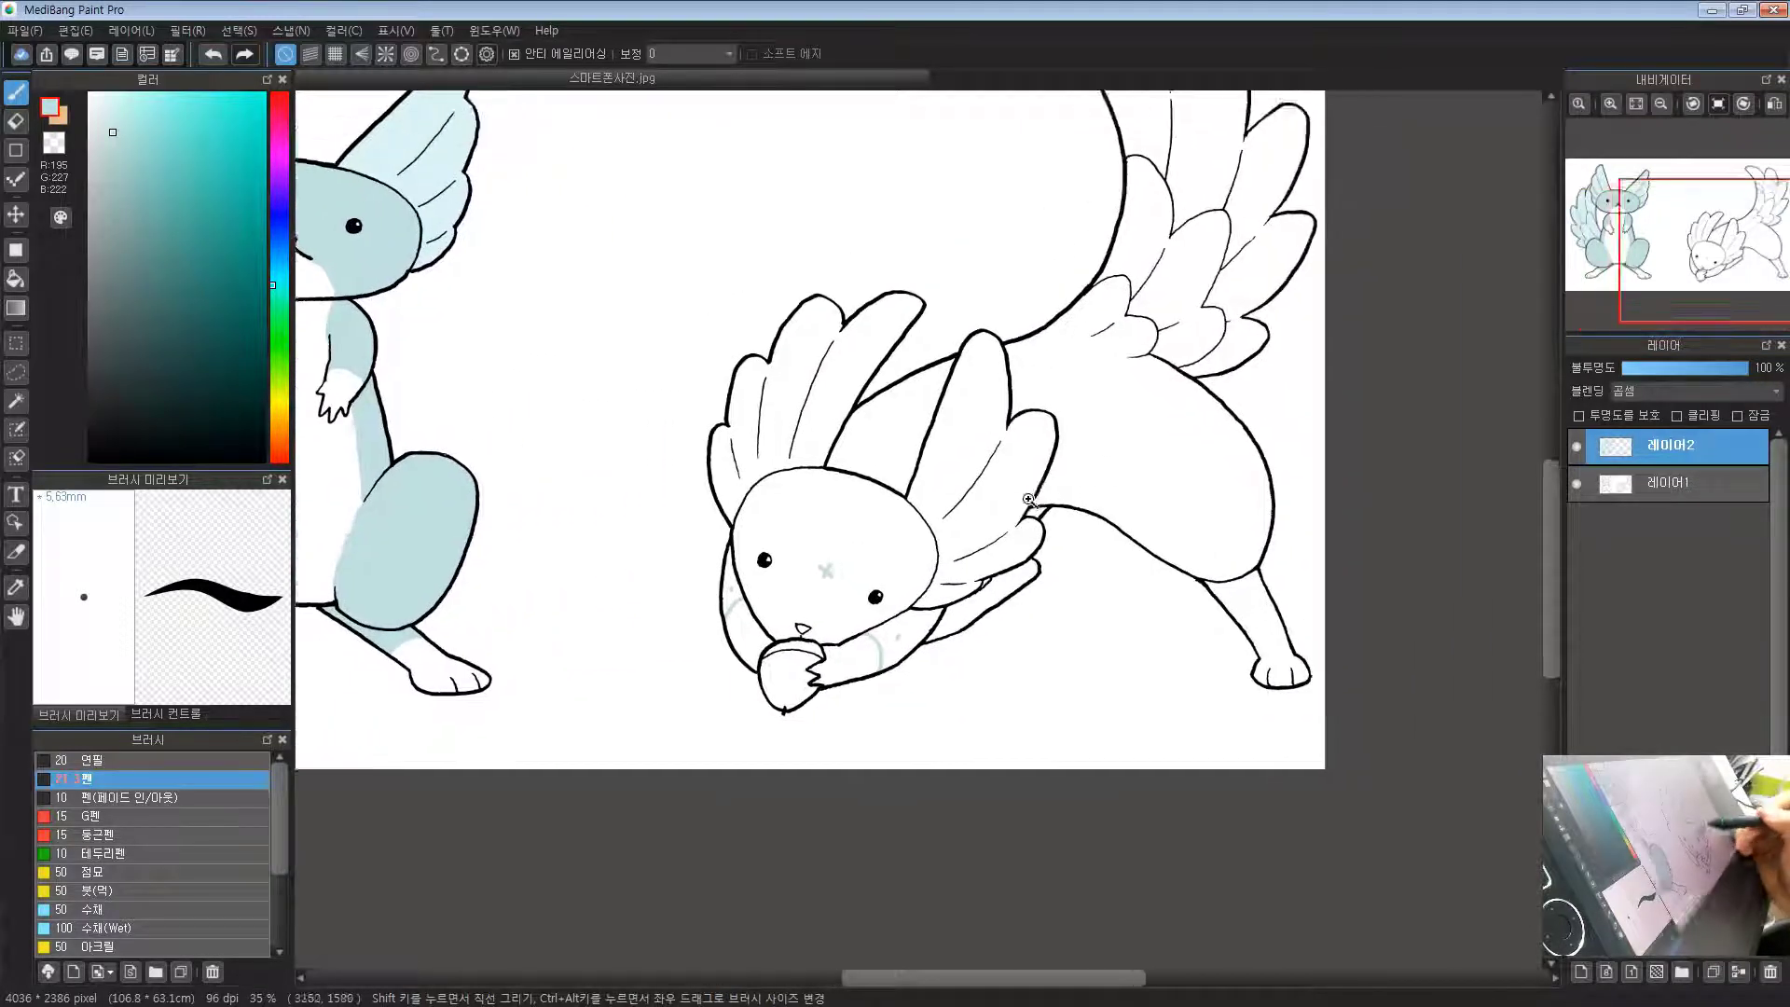
scroll(1082, 502, "up", 1)
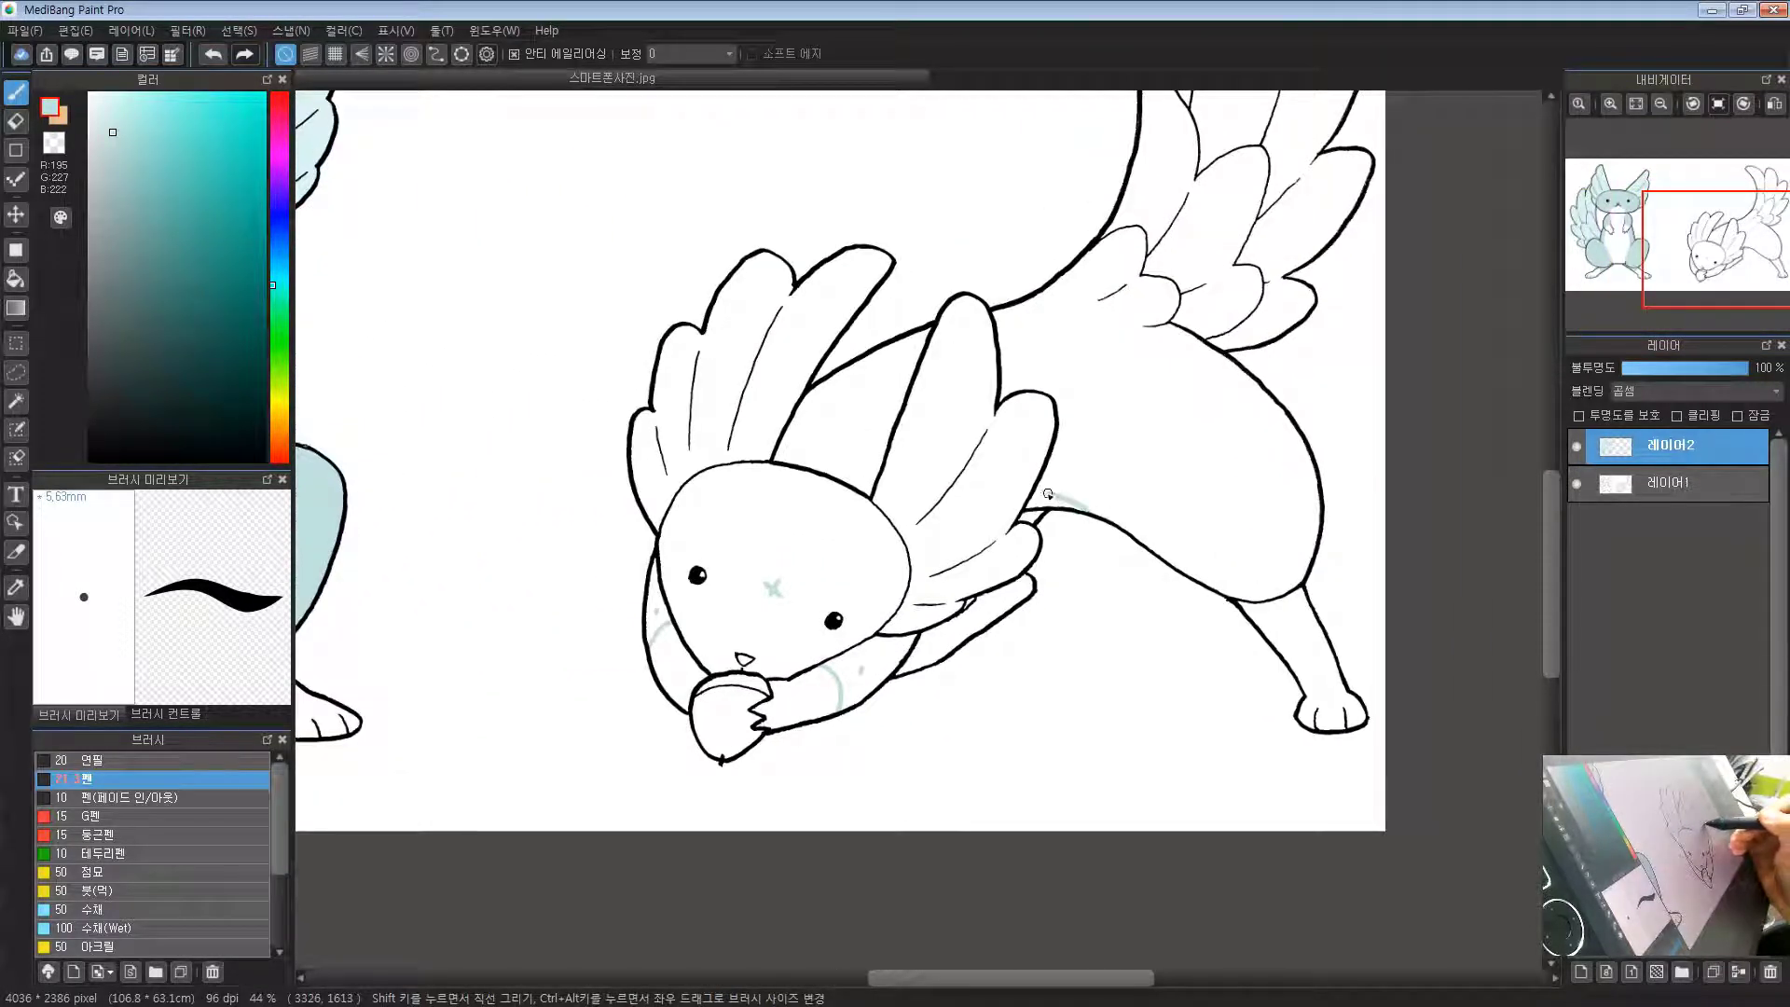
Step: Draw a boundary line across the crouching creature's hind ankle and mark the lower leg and body
left_click_drag(1232, 574, 1120, 561)
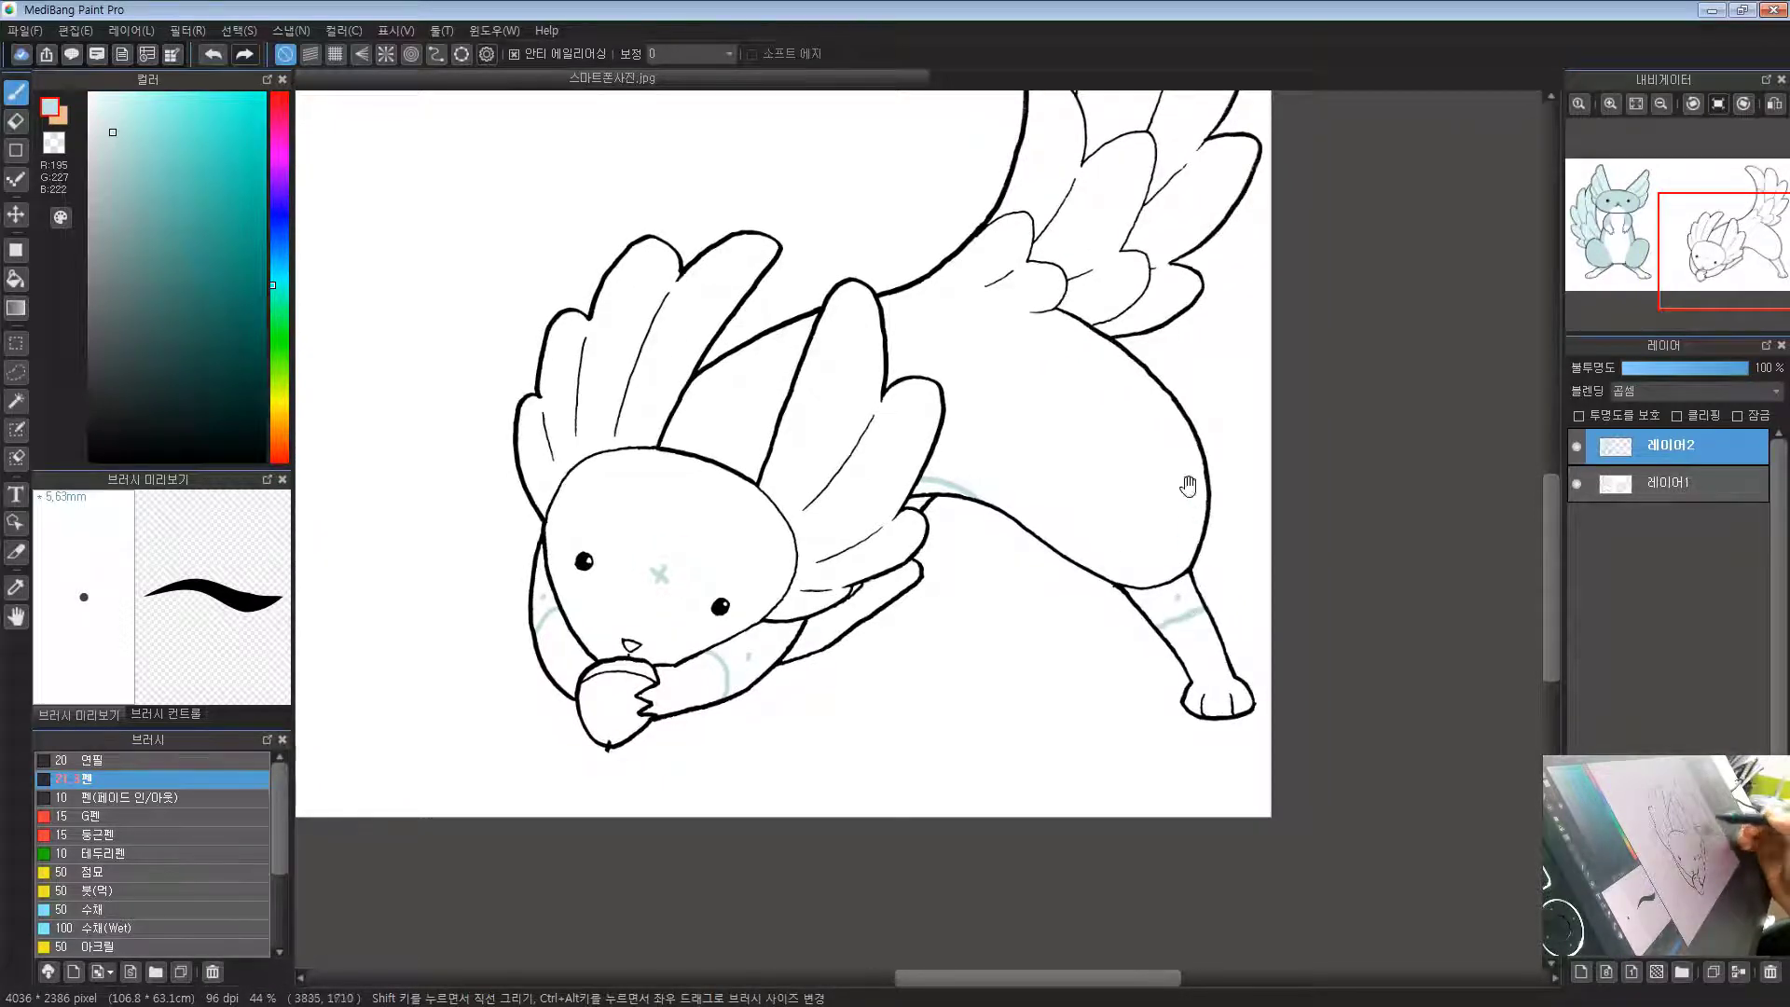
left_click_drag(1087, 543, 1168, 694)
scroll(1159, 563, "down", 1)
left_click(1183, 554)
left_click_drag(1170, 497, 1177, 508)
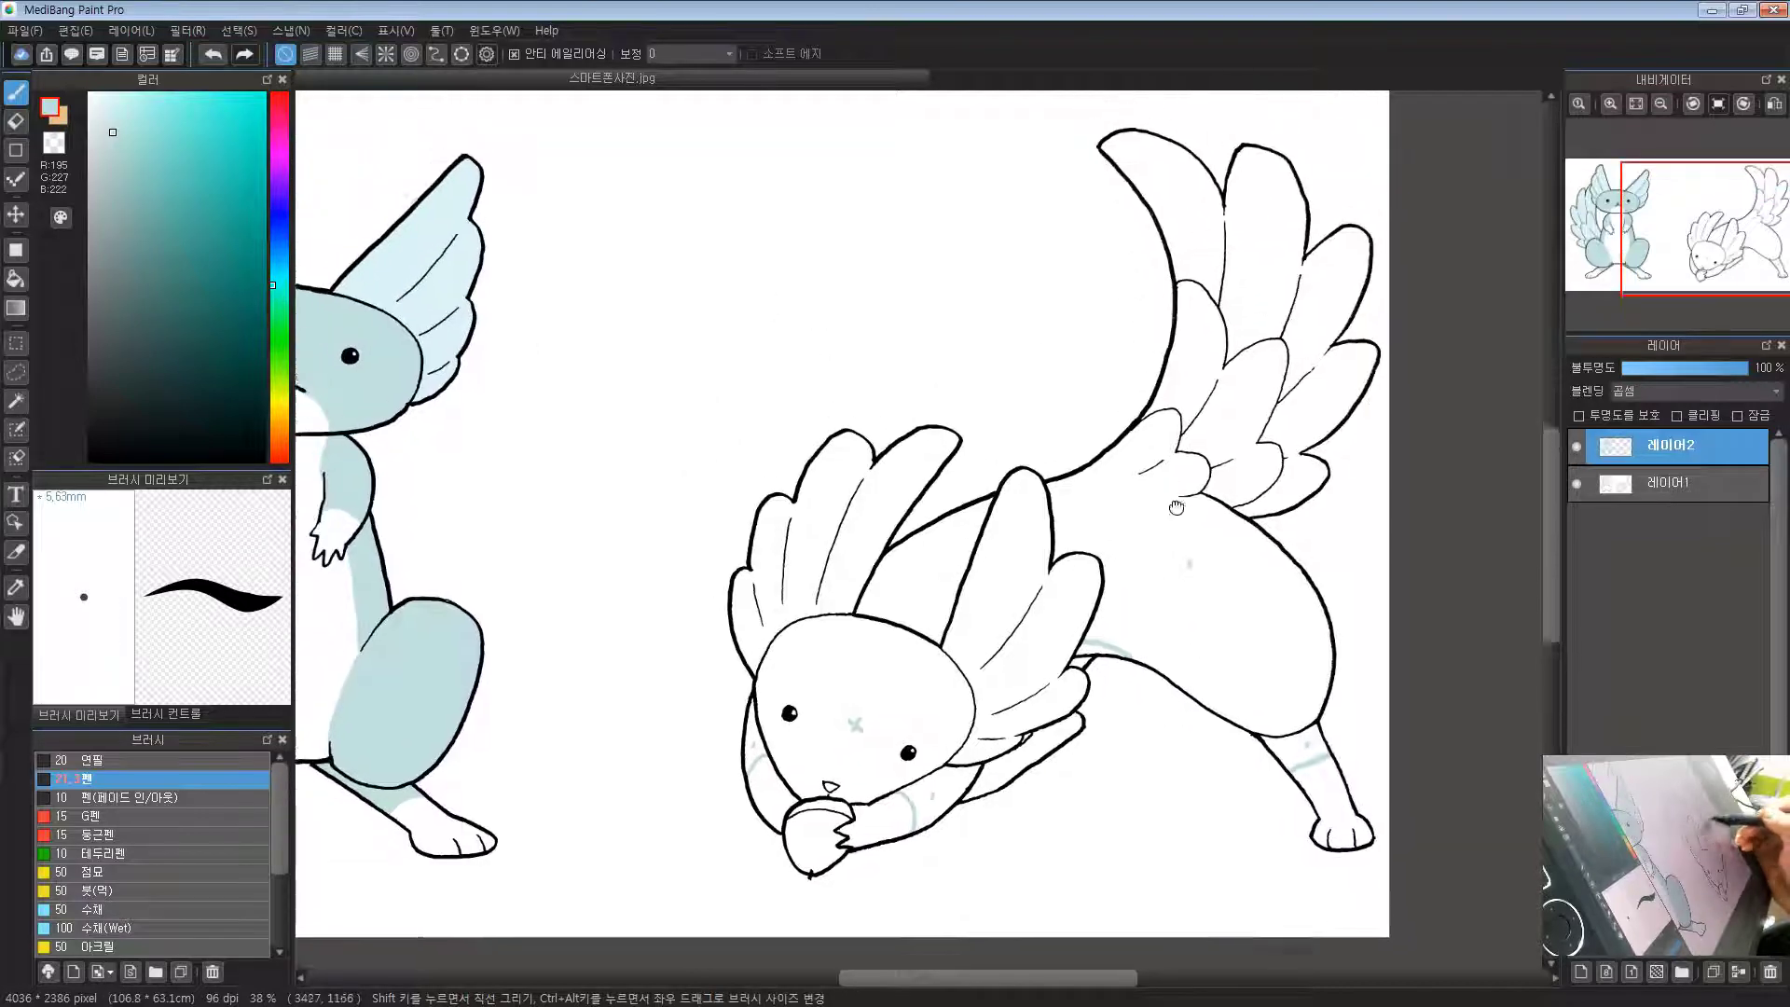
Step: Draw a teal boundary line across the base of the crouching creature's tail, using the standing creature's colouring as reference
scroll(1176, 507, "up", 2)
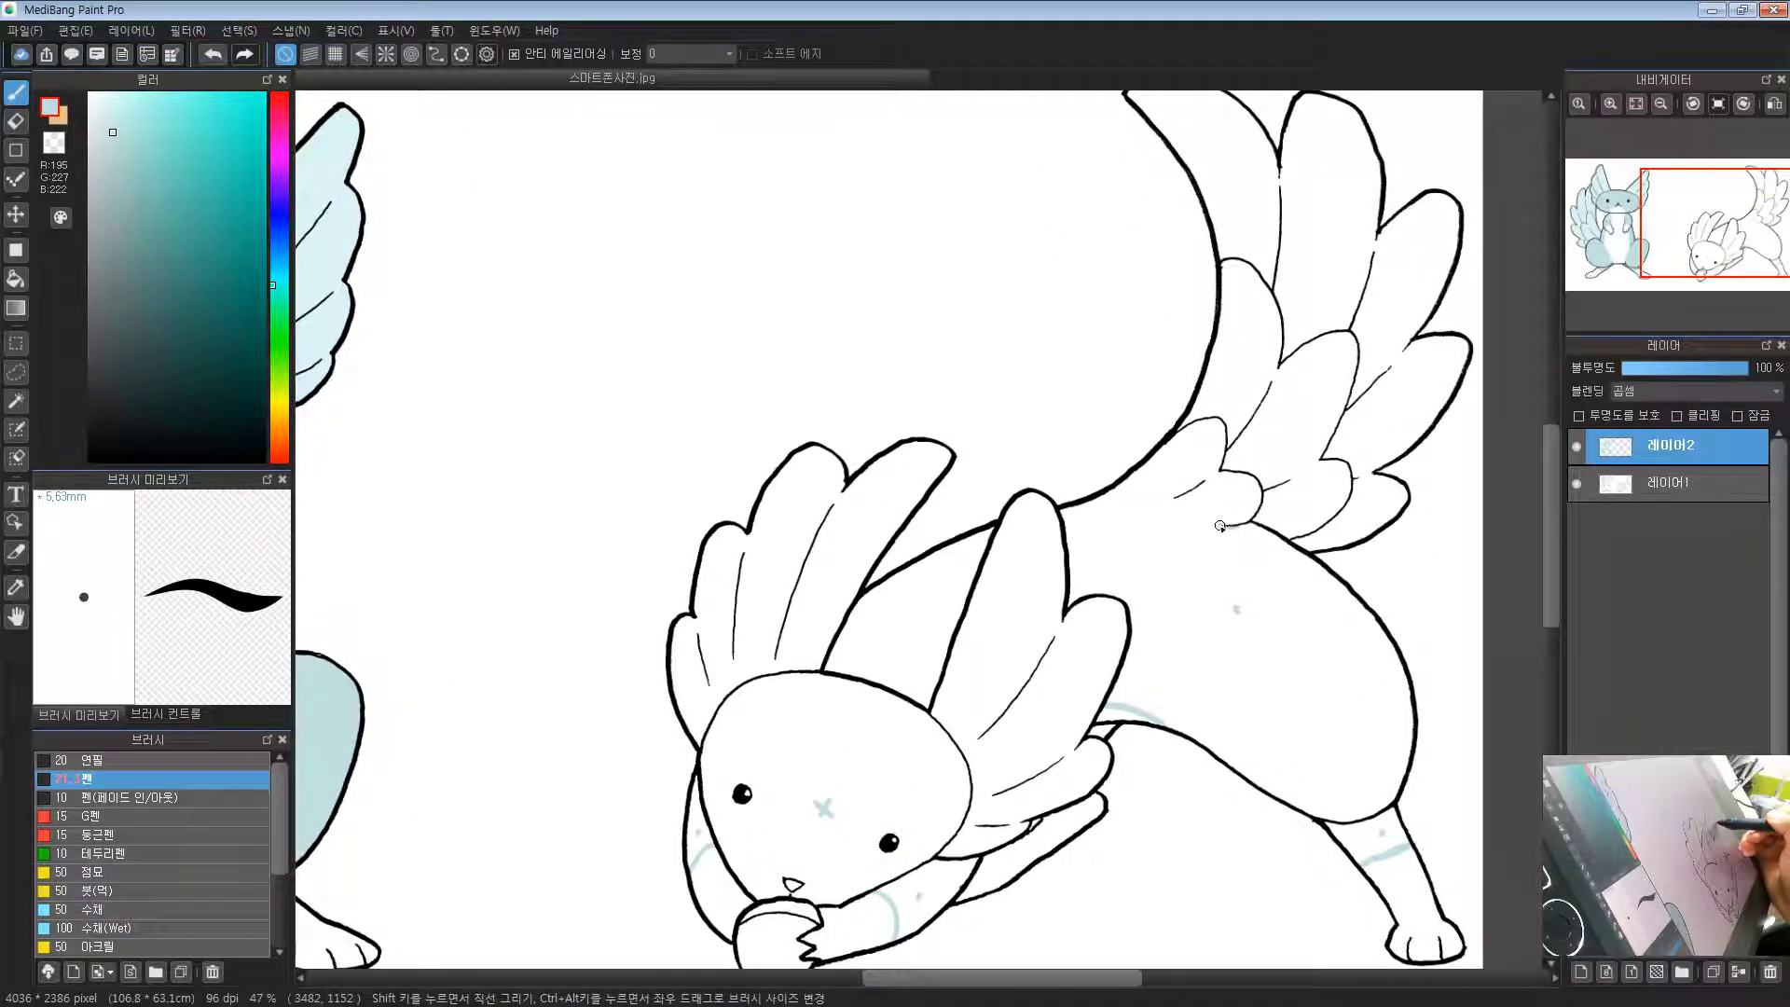
mouse_move(1185, 519)
left_mouse_down()
mouse_move(1089, 502)
mouse_move(1230, 437)
mouse_move(1134, 530)
mouse_move(1001, 374)
mouse_move(1054, 412)
mouse_move(942, 527)
left_mouse_up()
left_click_drag(1083, 335, 1405, 194)
left_click_drag(518, 435, 1269, 473)
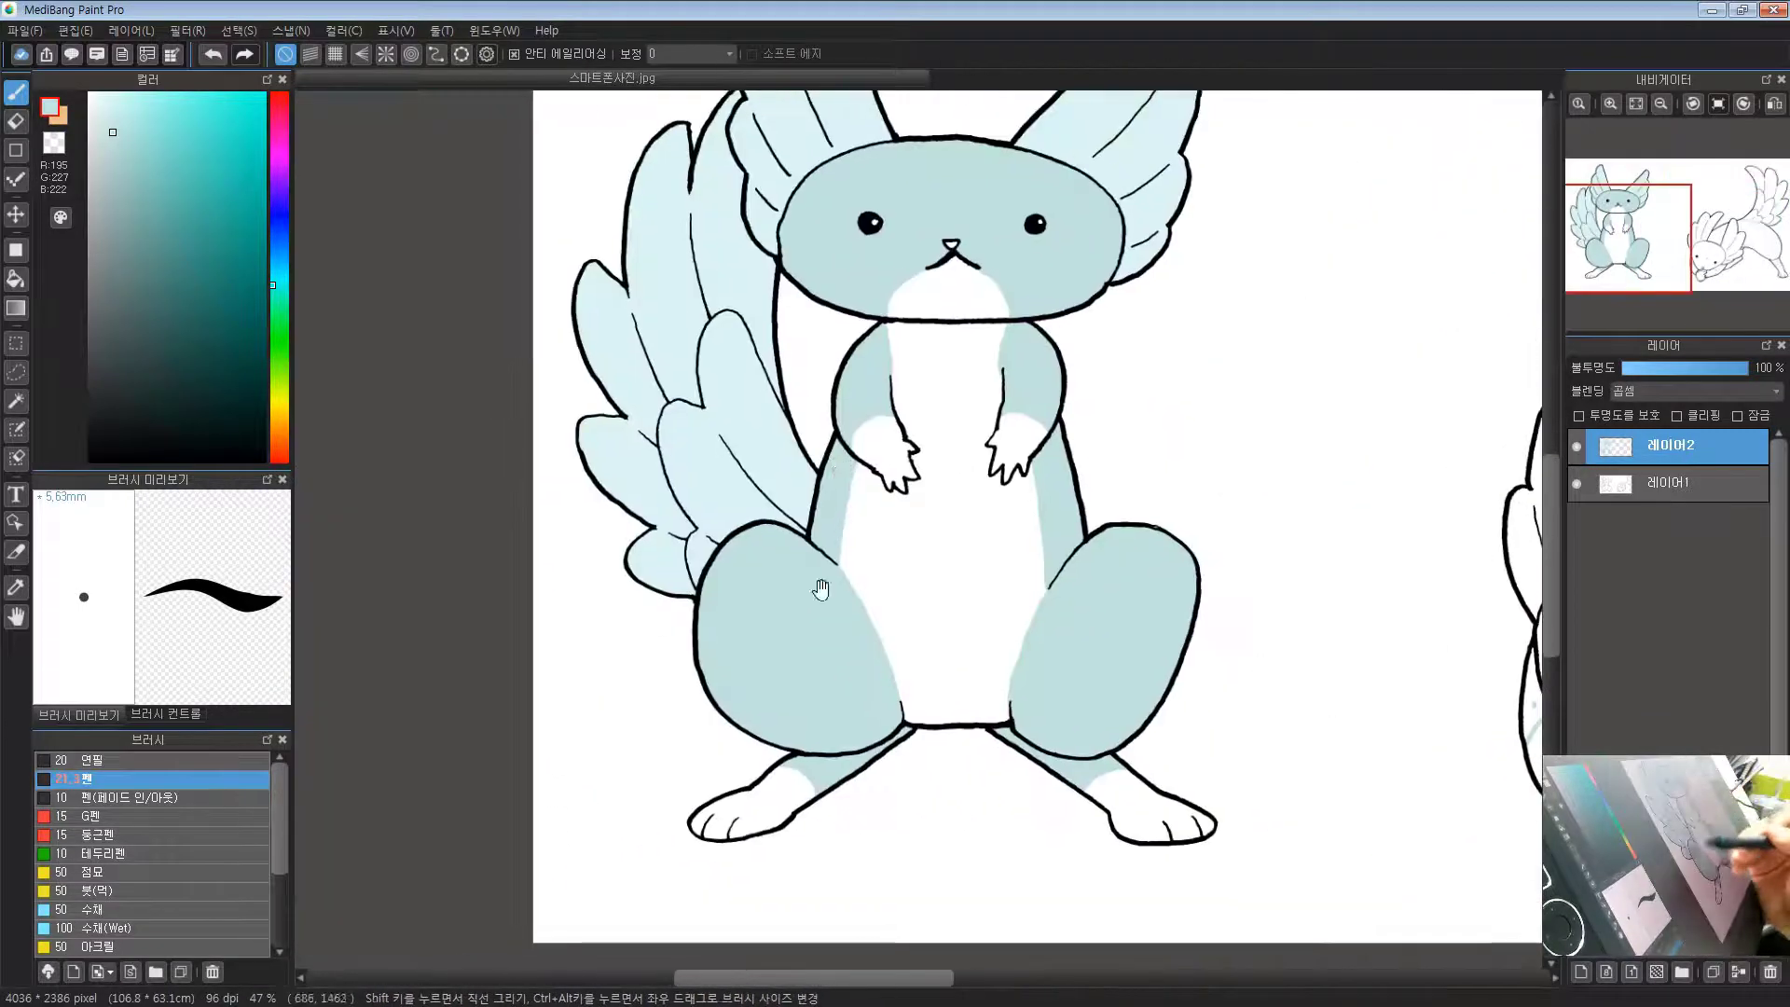
left_click_drag(820, 589, 790, 584)
left_click_drag(1250, 503, 755, 625)
left_click_drag(1243, 538, 796, 578)
left_click_drag(1000, 581, 871, 491)
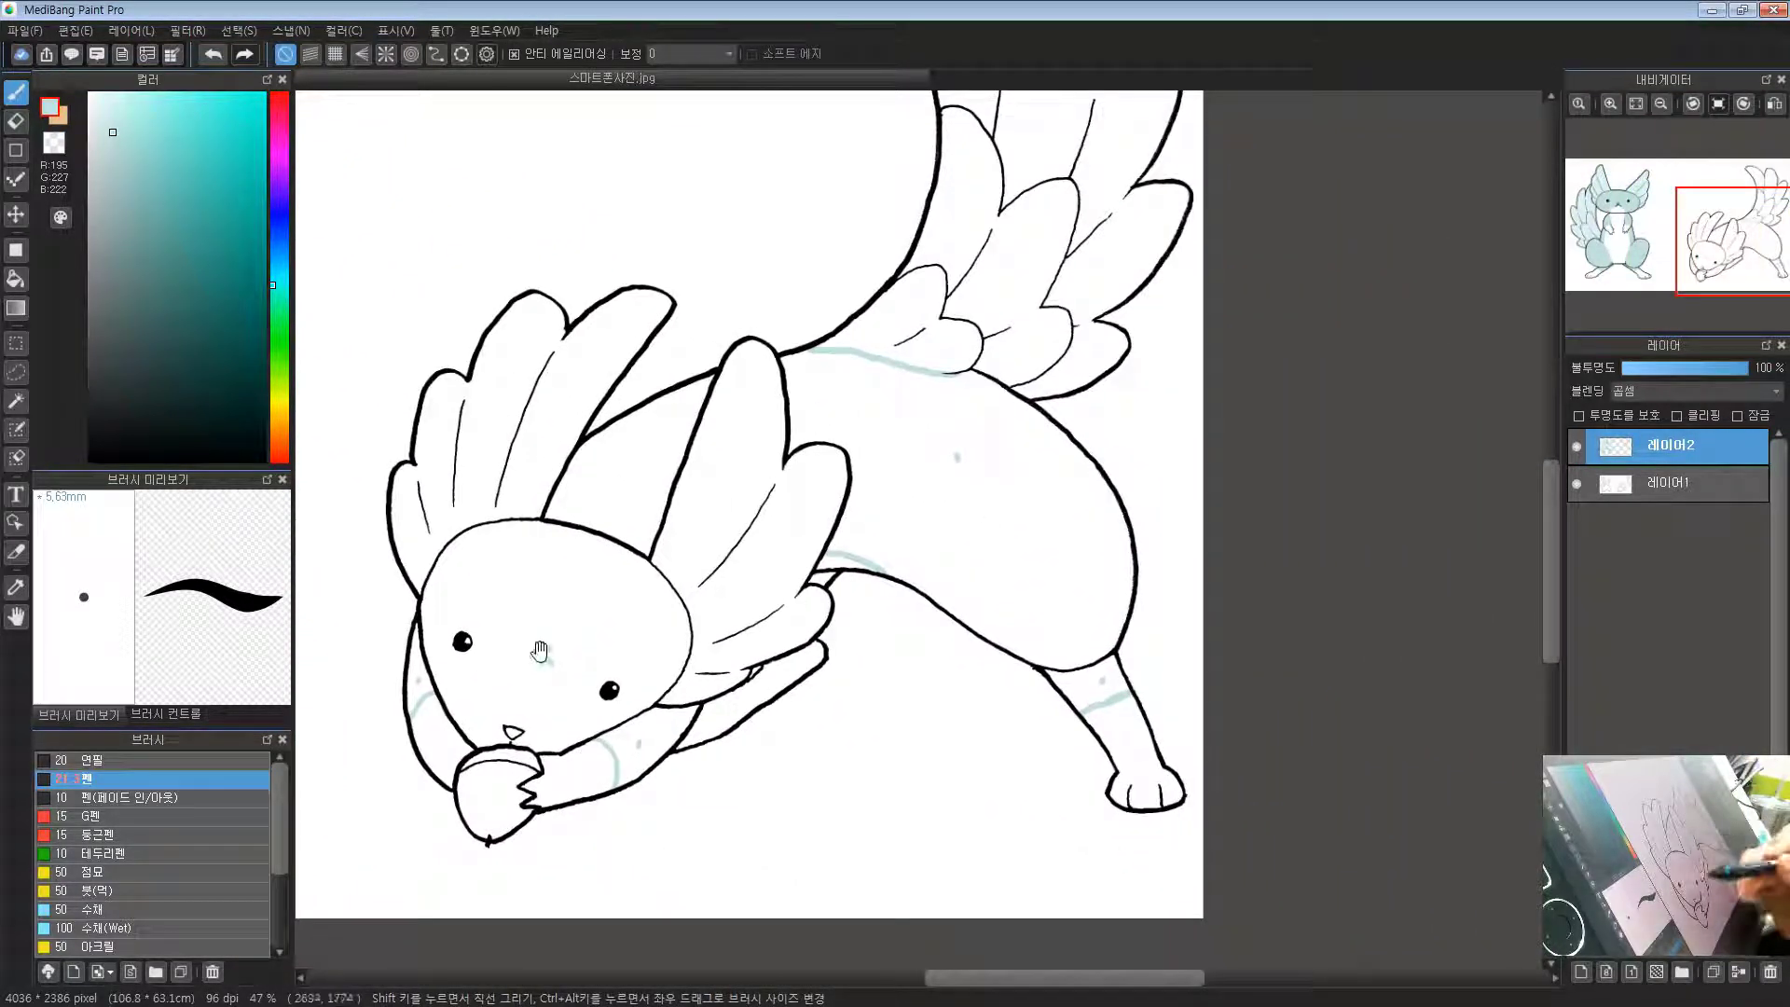
Step: Fill the crouching creature's body, lower hind leg, neck and face with pale teal (R195 G227 B222)
left_click_drag(537, 669, 384, 739)
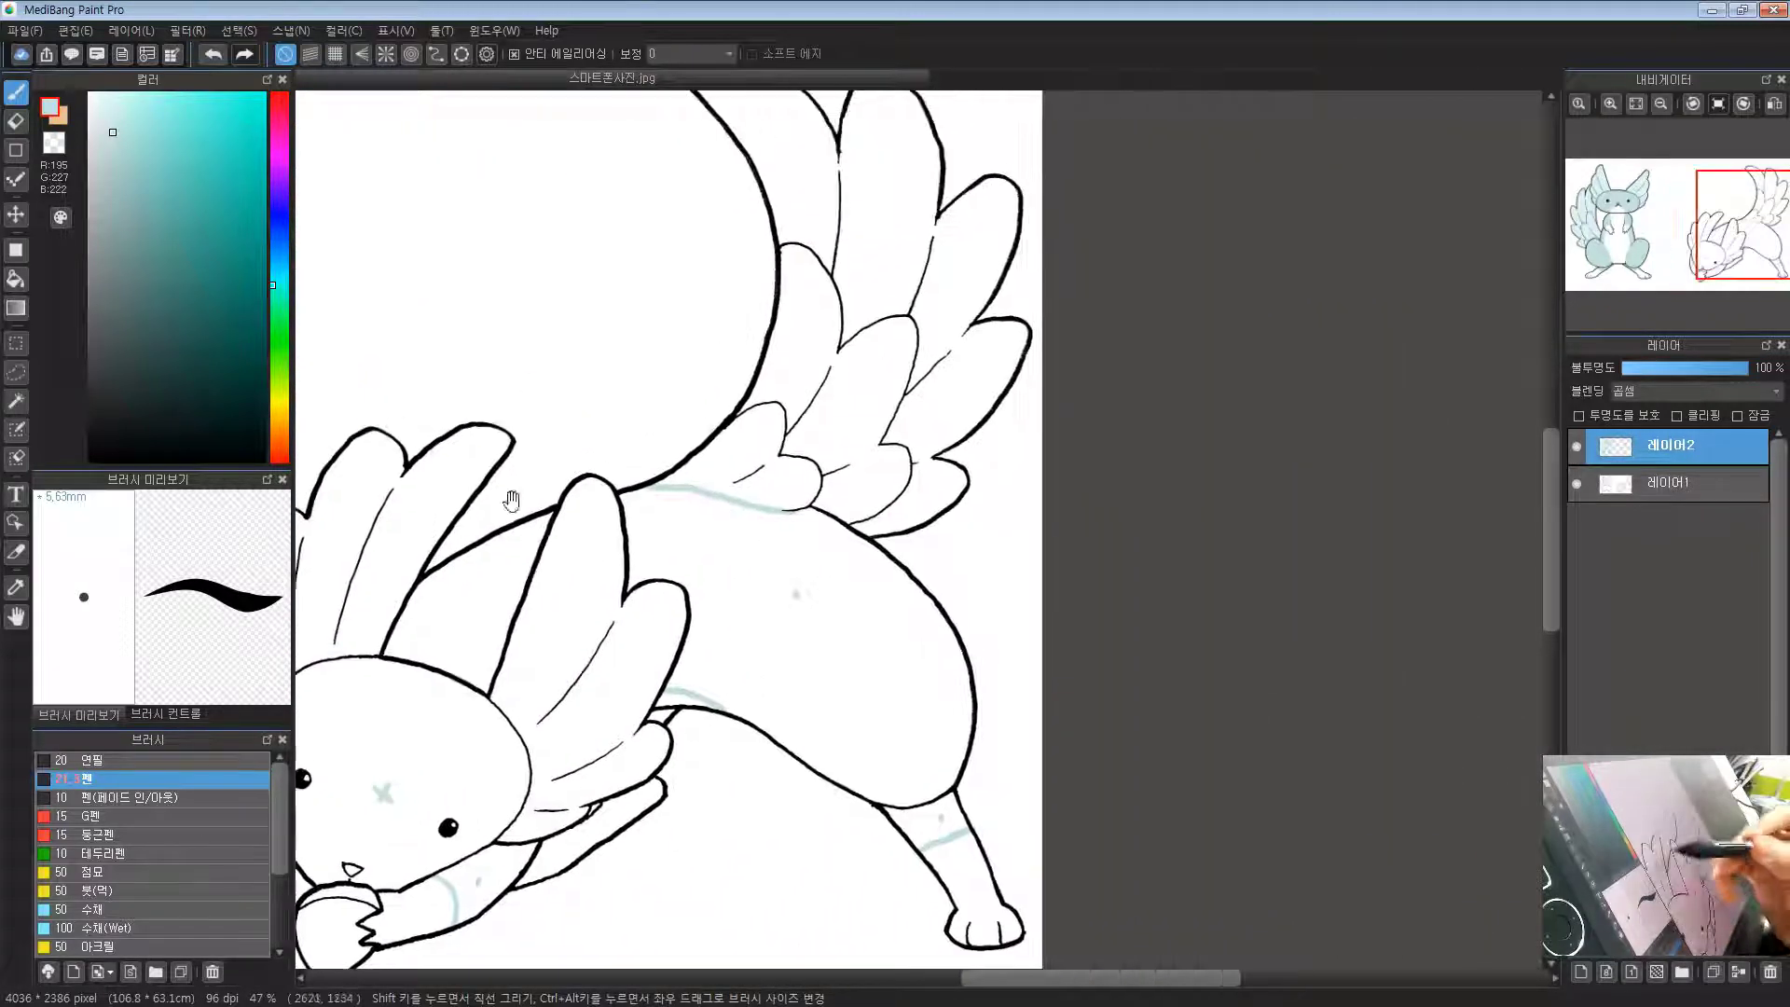
left_click_drag(511, 501, 610, 470)
left_click(16, 278)
left_click(942, 618)
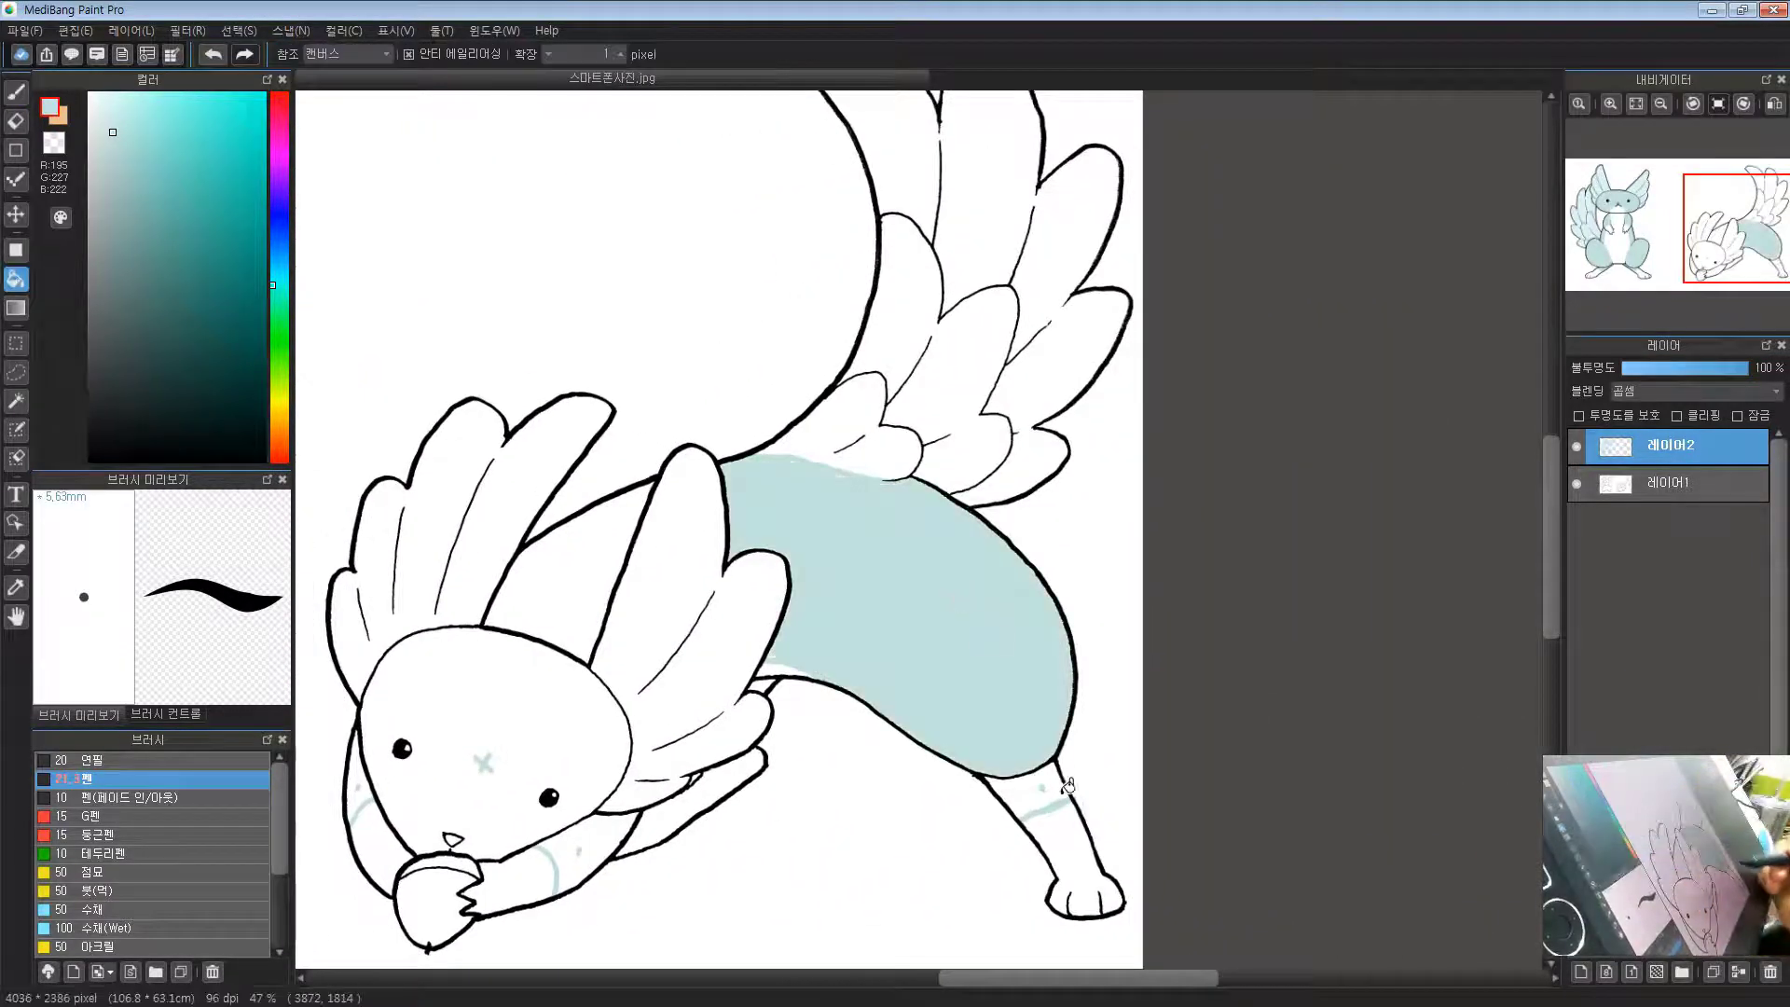
left_click(1044, 783)
left_click(570, 578)
left_click(494, 718)
Step: Fill the upper parts of both of the crouching creature's arms with the same pale teal
left_click_drag(522, 708, 601, 606)
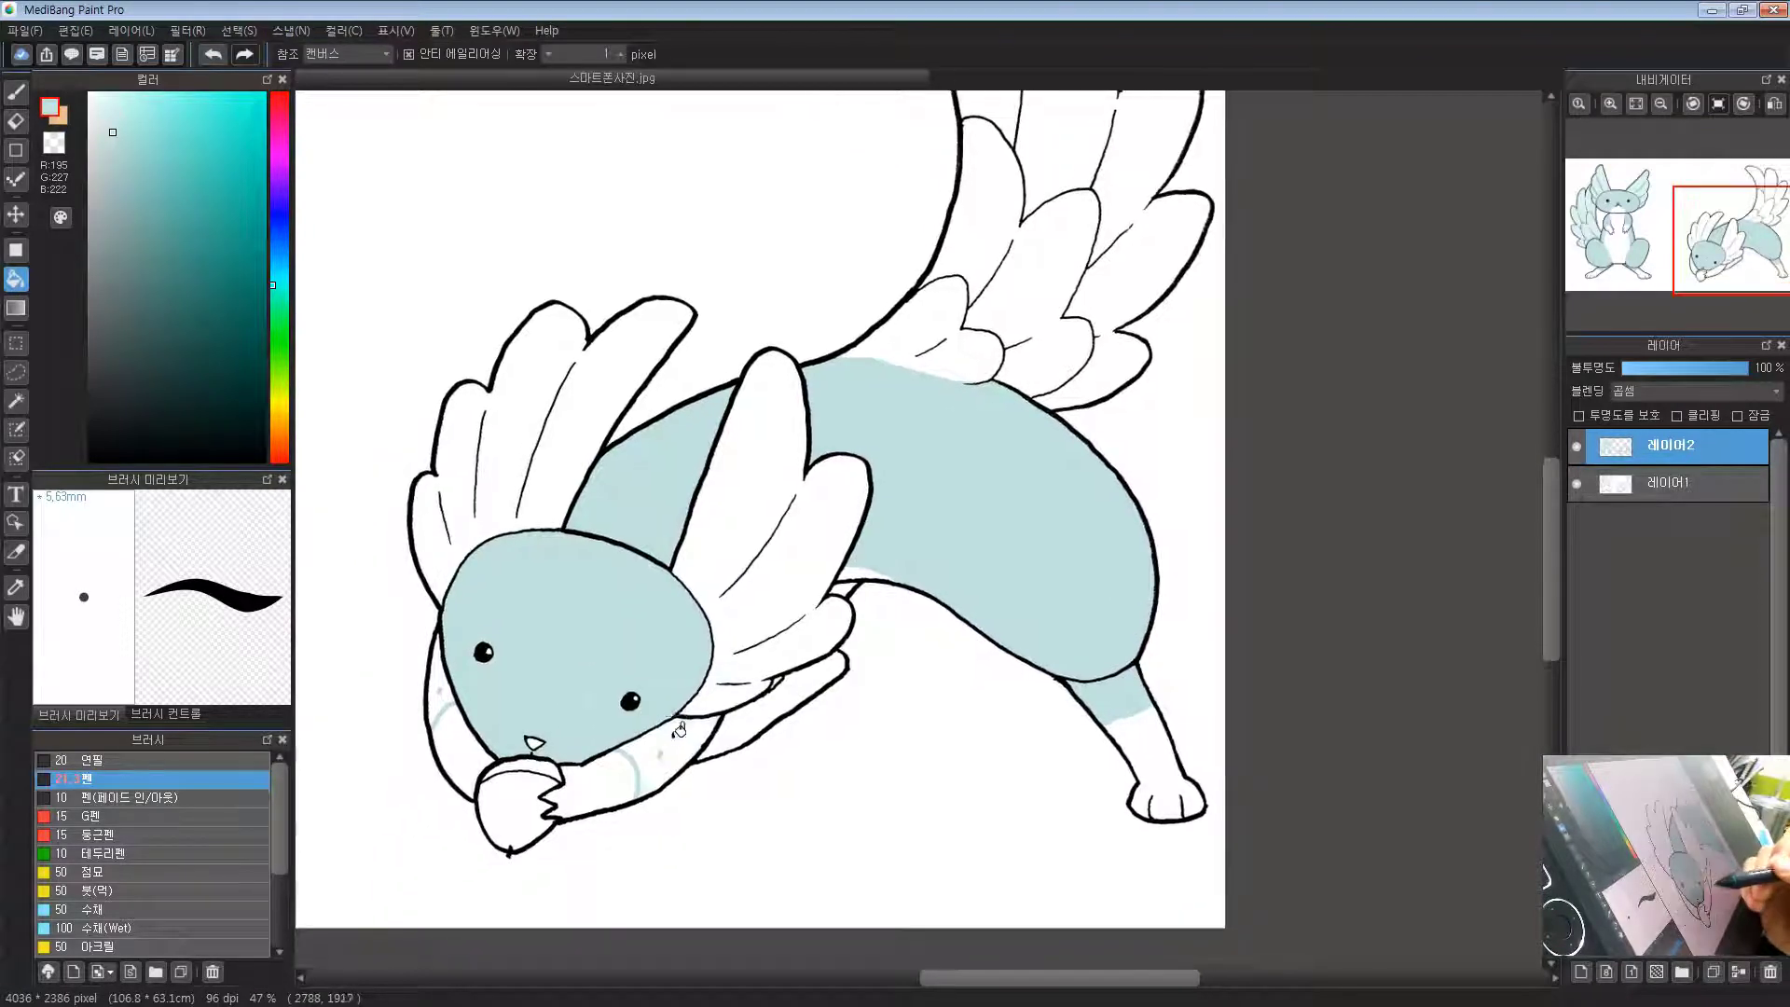
left_click_drag(603, 677, 819, 646)
scroll(961, 631, "down", 3)
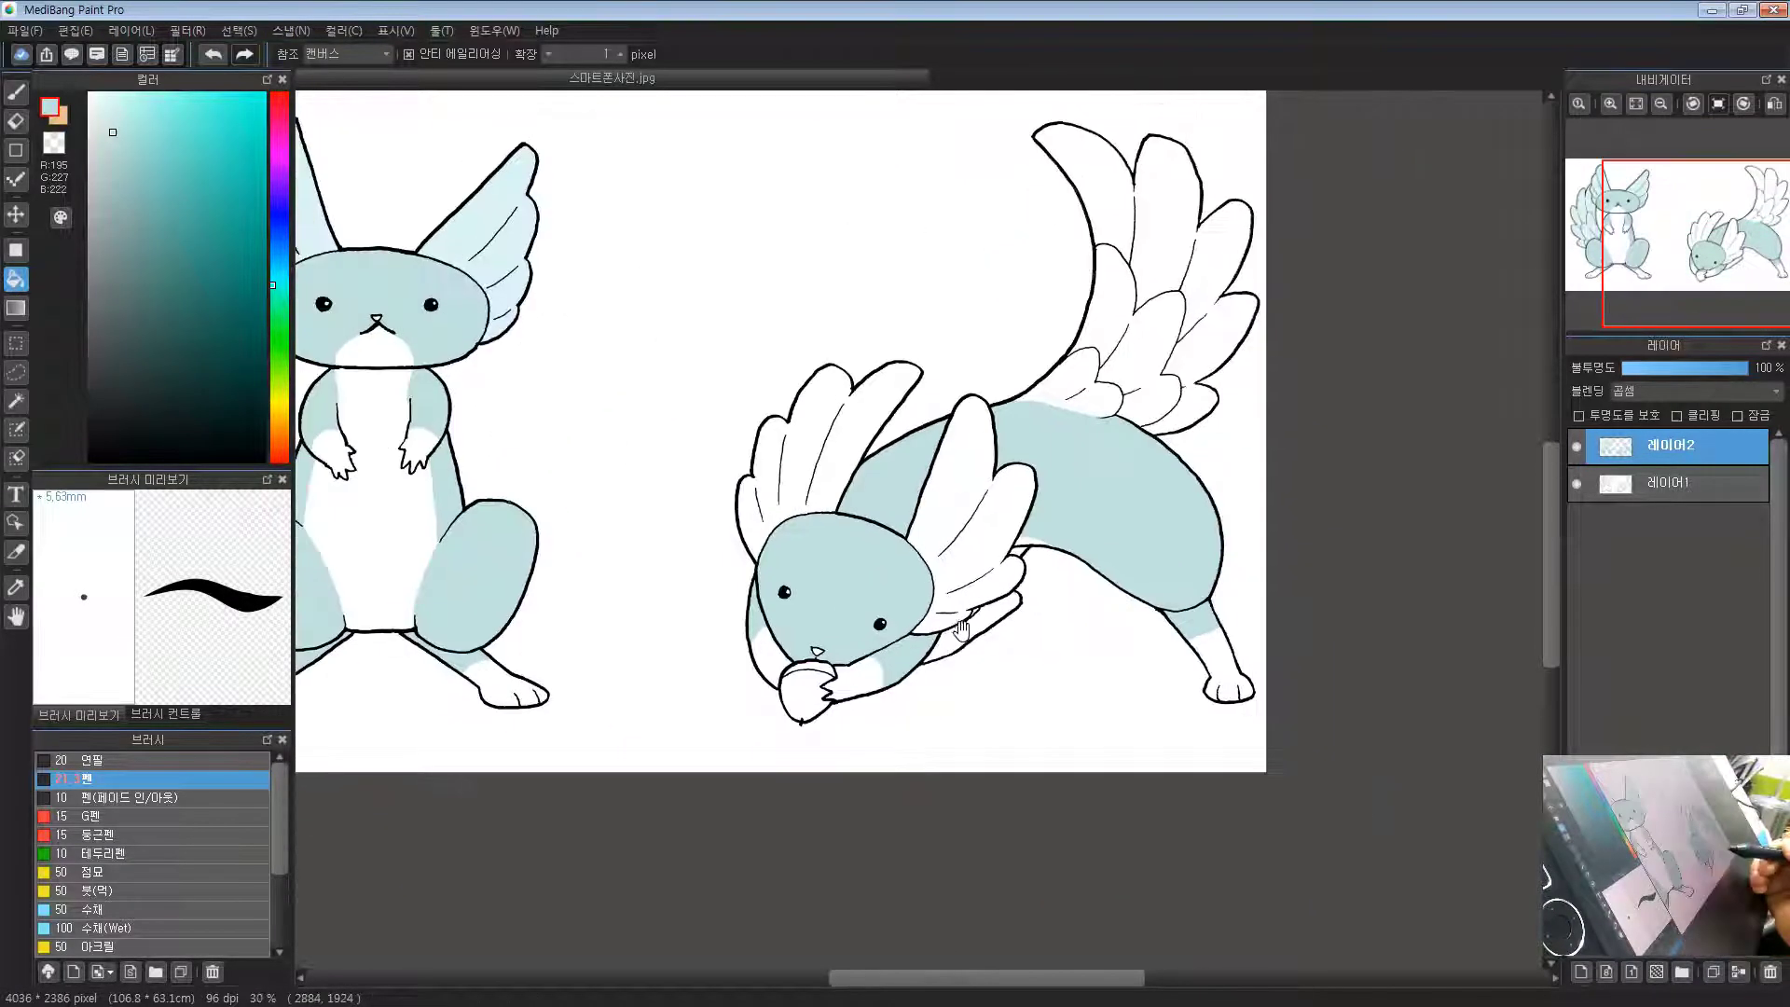
left_click_drag(1103, 516, 1040, 536)
scroll(1047, 560, "up", 4)
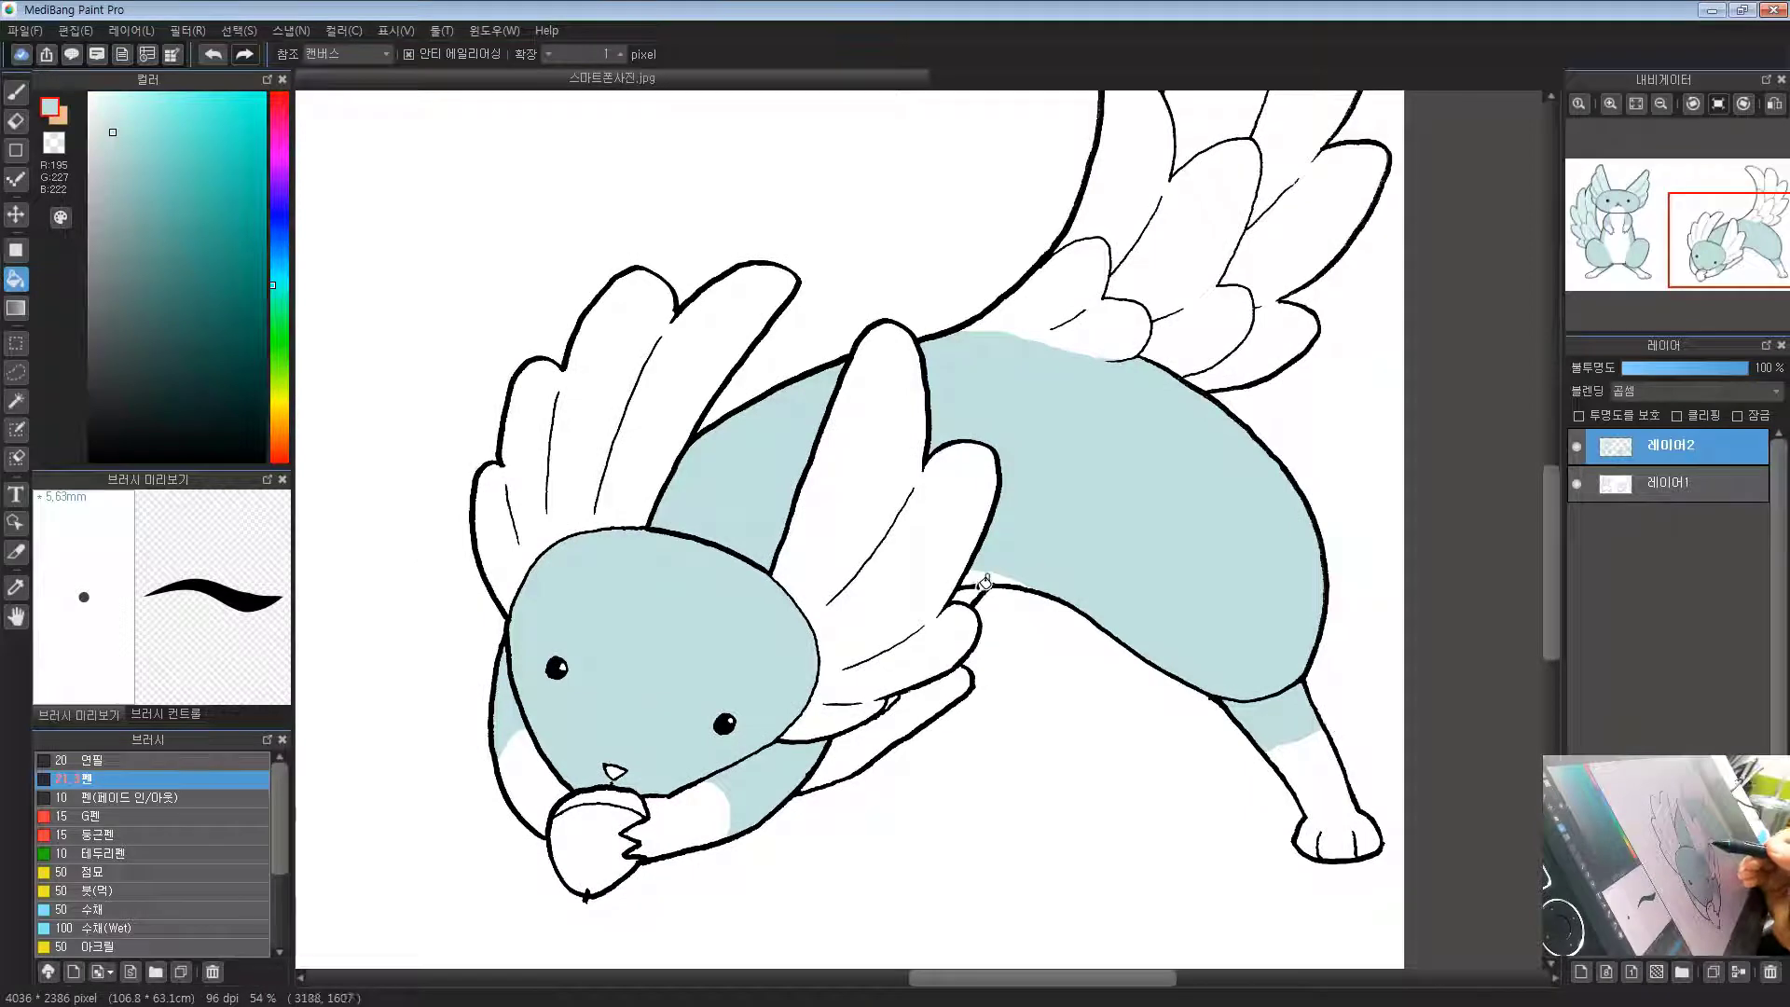
Step: Brush a boundary line across the crouching creature's far hind leg below the ear and fill the leg's upper part pale teal
left_click_drag(915, 740, 902, 660)
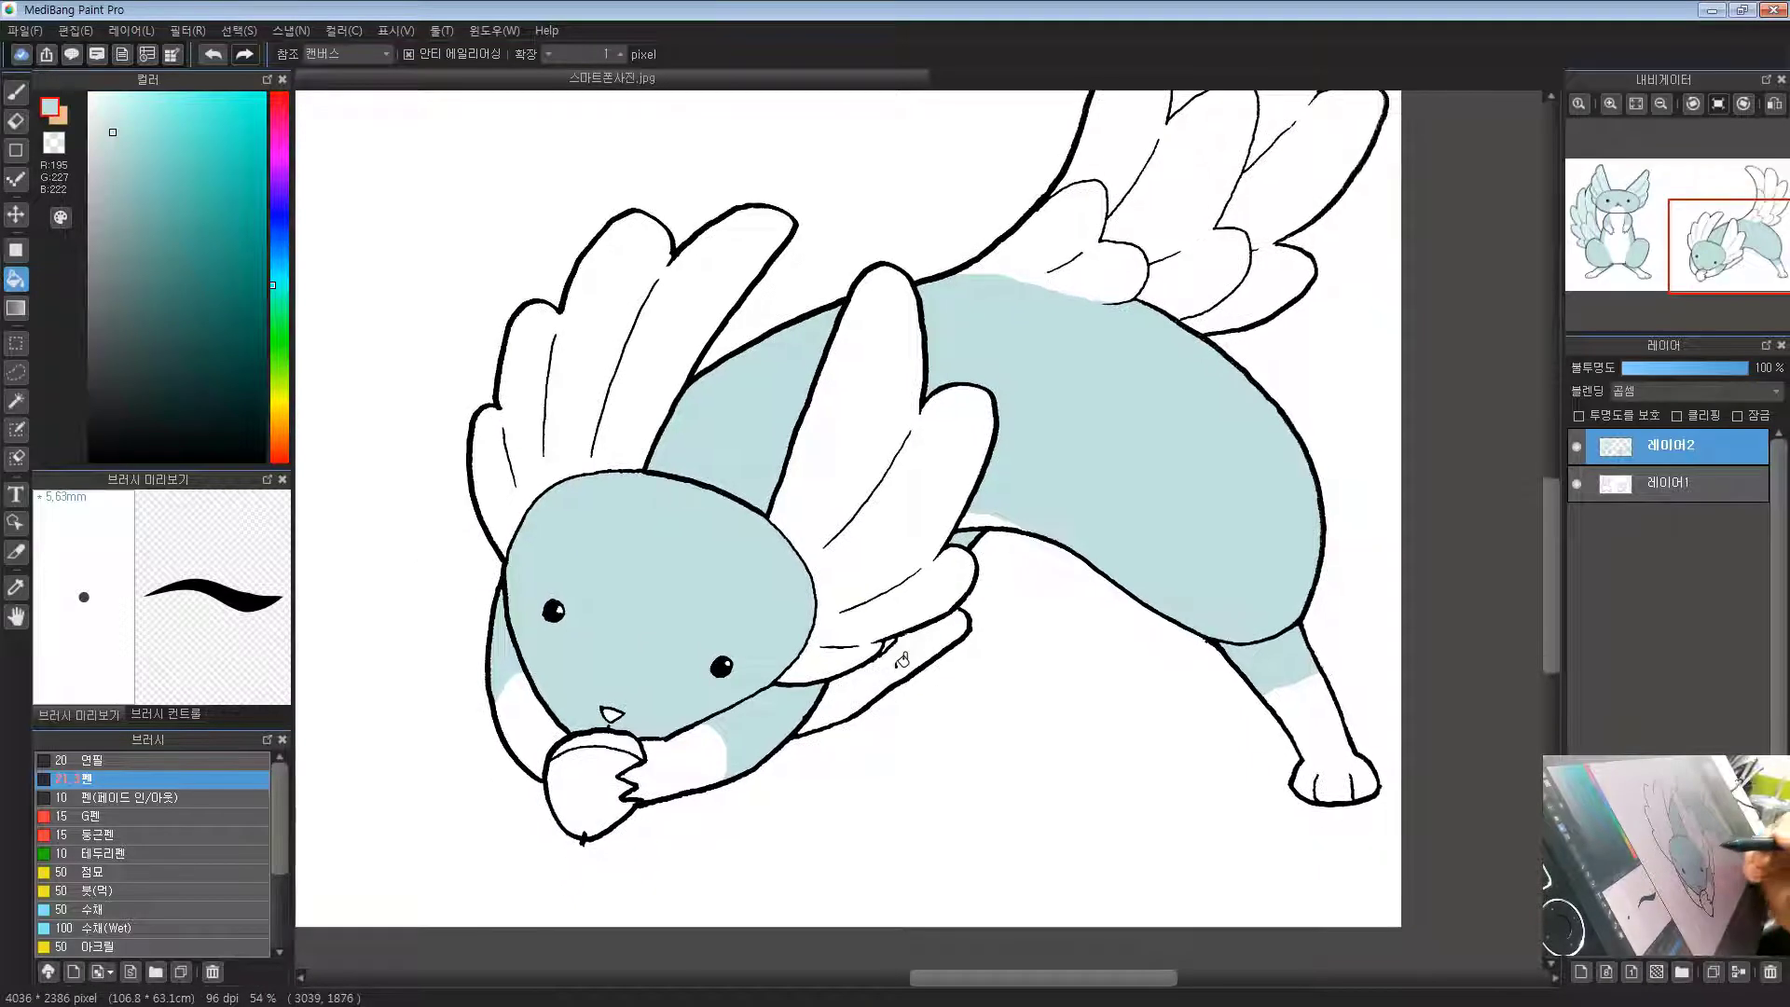
key("b")
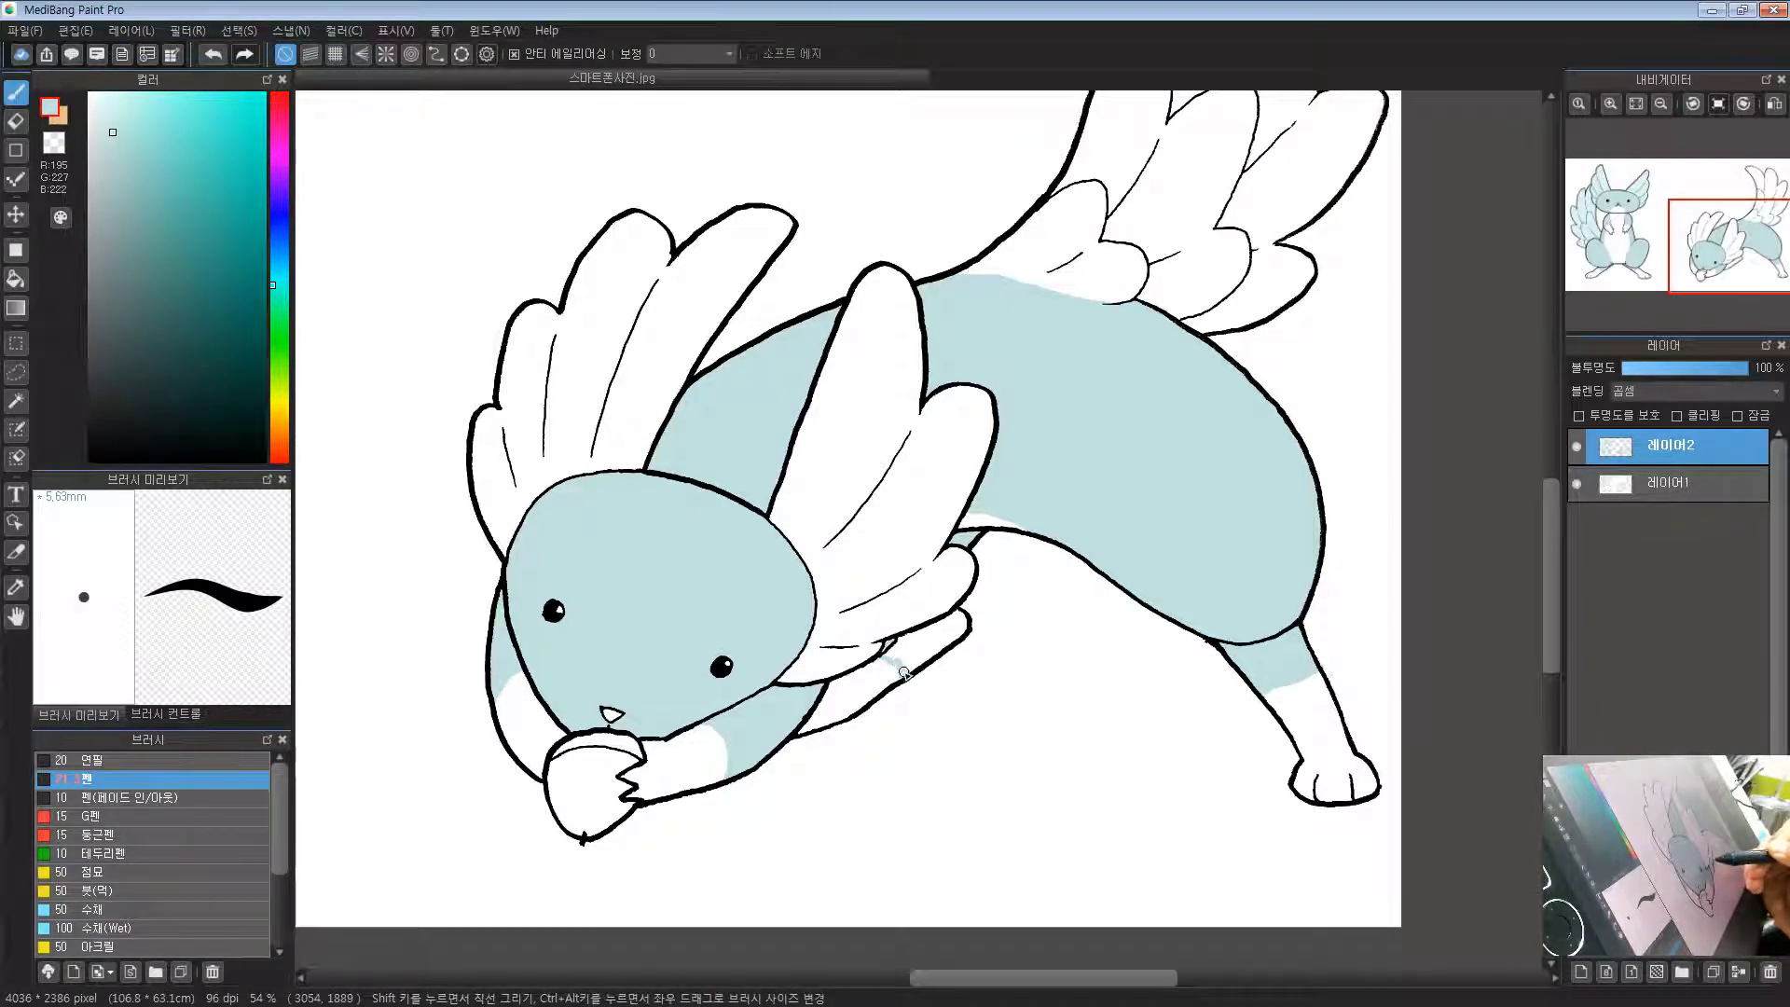
left_click_drag(904, 671, 807, 685)
left_click(16, 277)
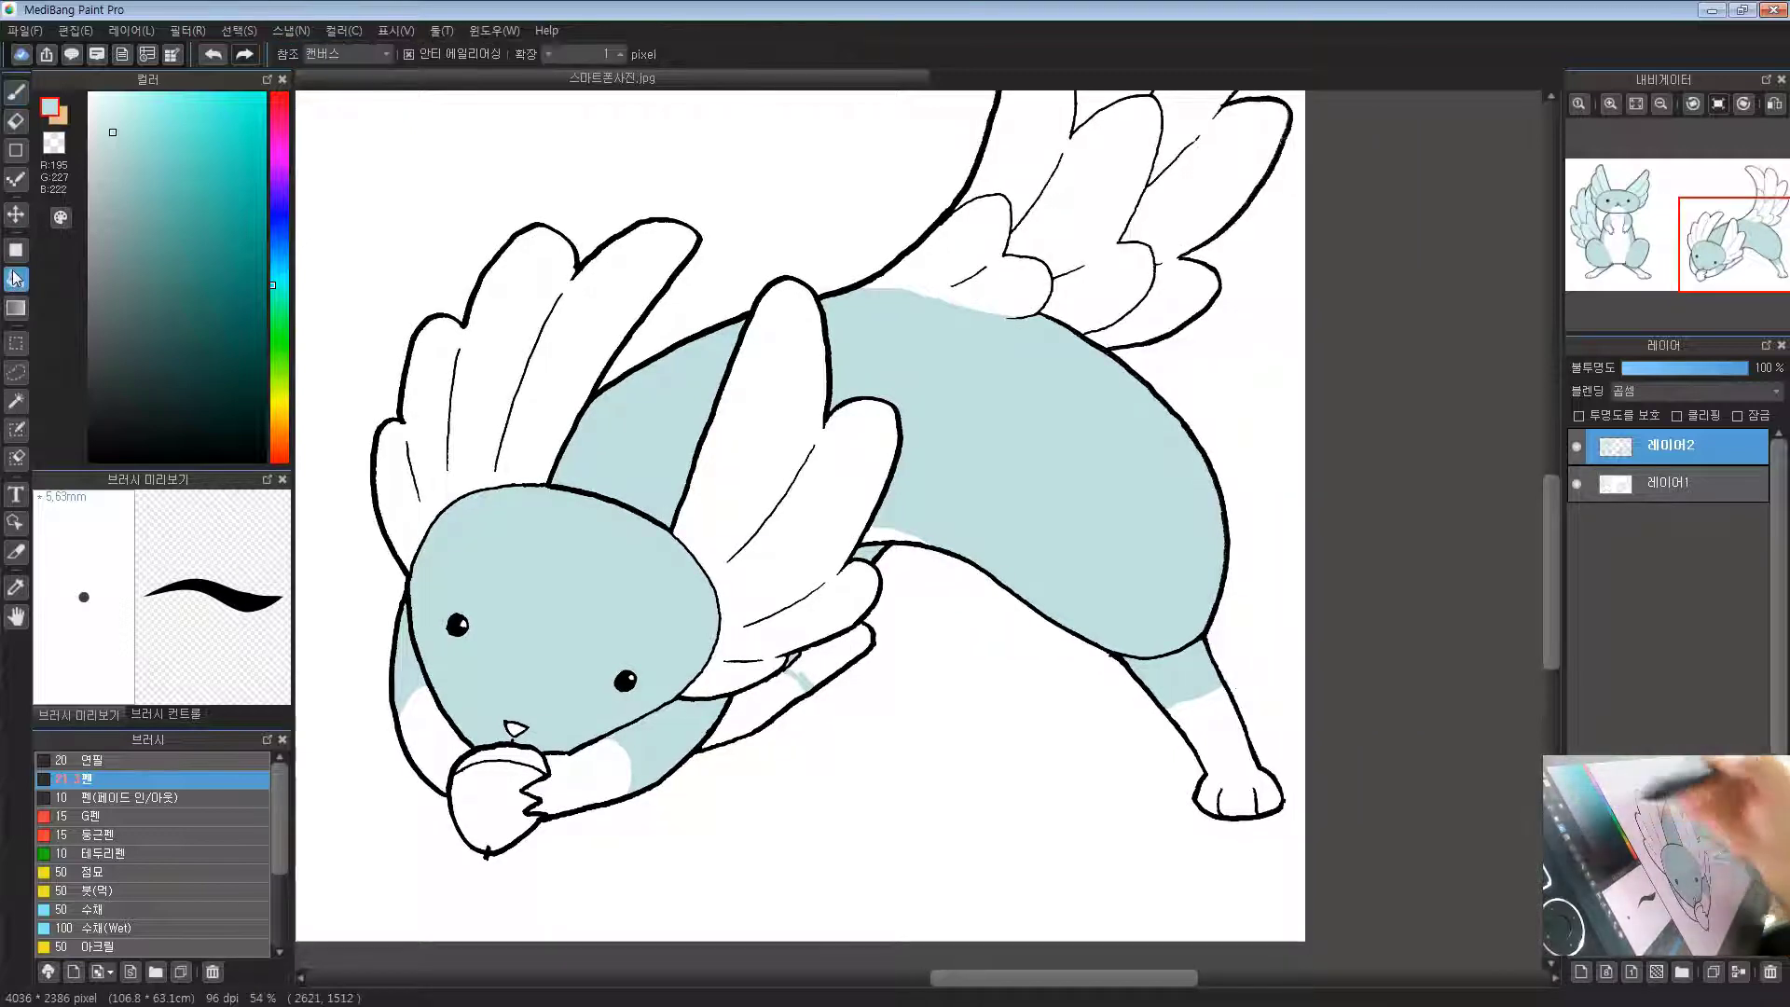
left_click_drag(1014, 388, 932, 522)
left_click_drag(964, 676, 1019, 722)
left_click_drag(818, 647, 960, 598)
left_click_drag(960, 598, 998, 577)
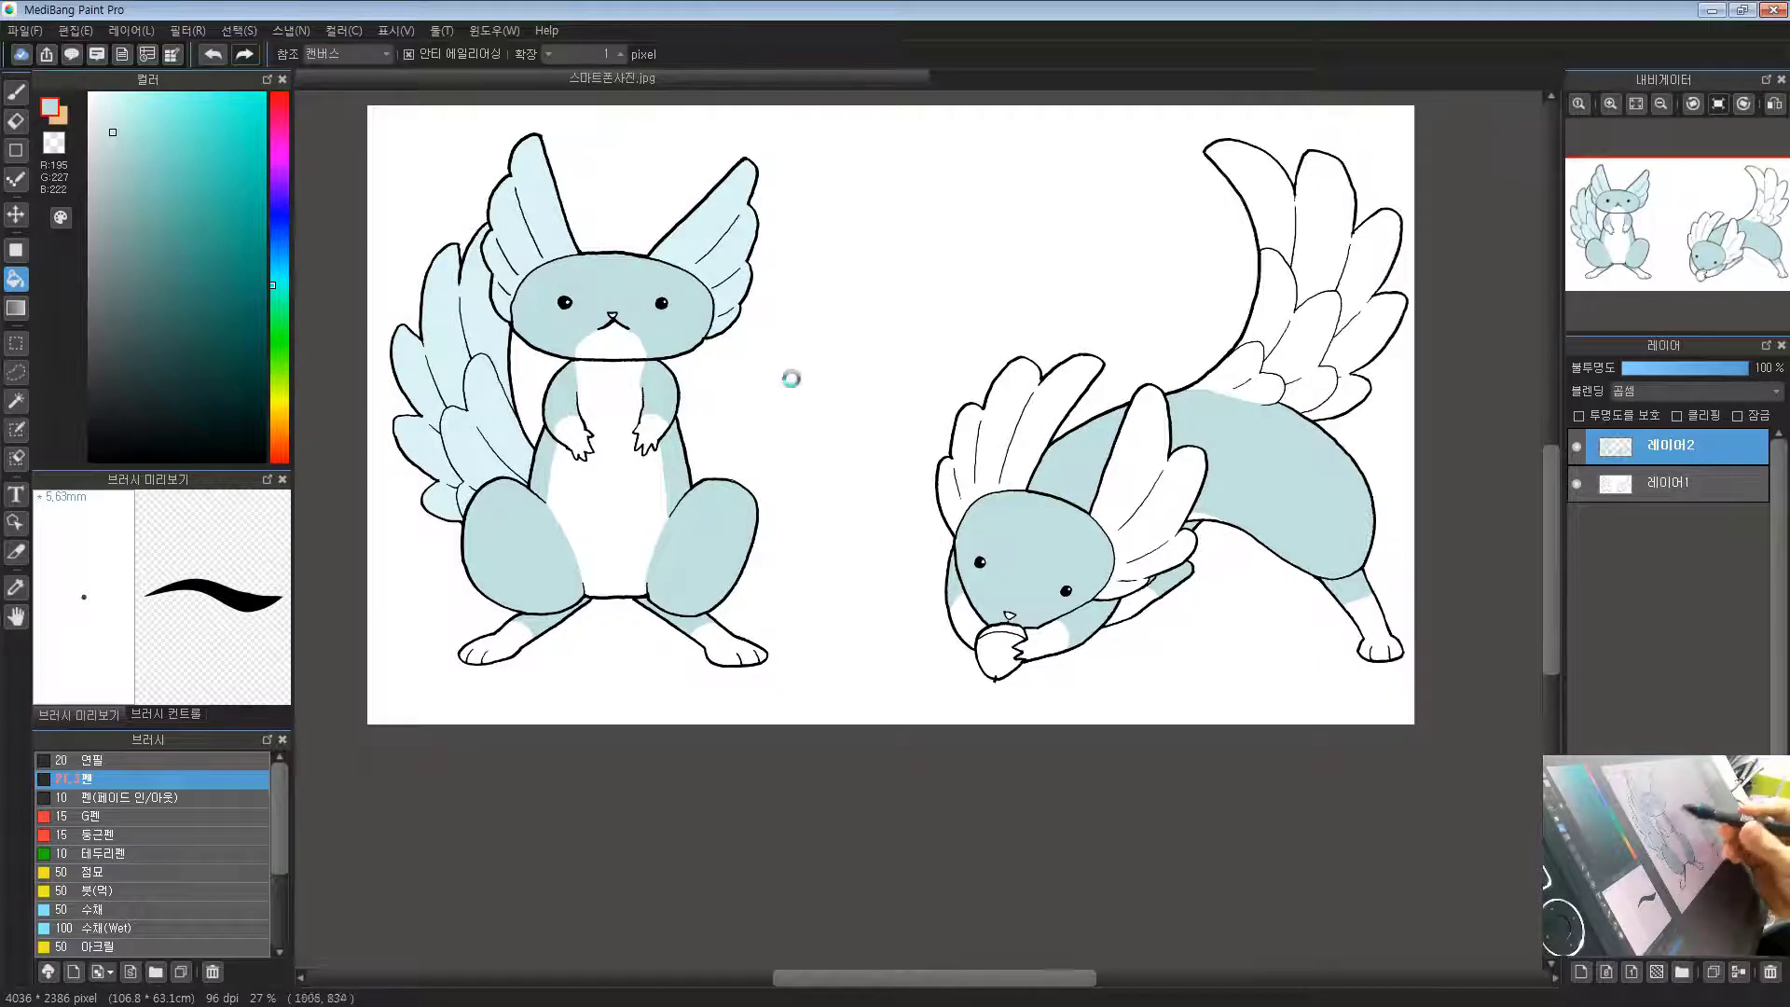
Step: Sample the pale cyan (R220 G245 B243) from the standing creature's ear and fill both of the crouching creature's ears
scroll(791, 378, "up", 2)
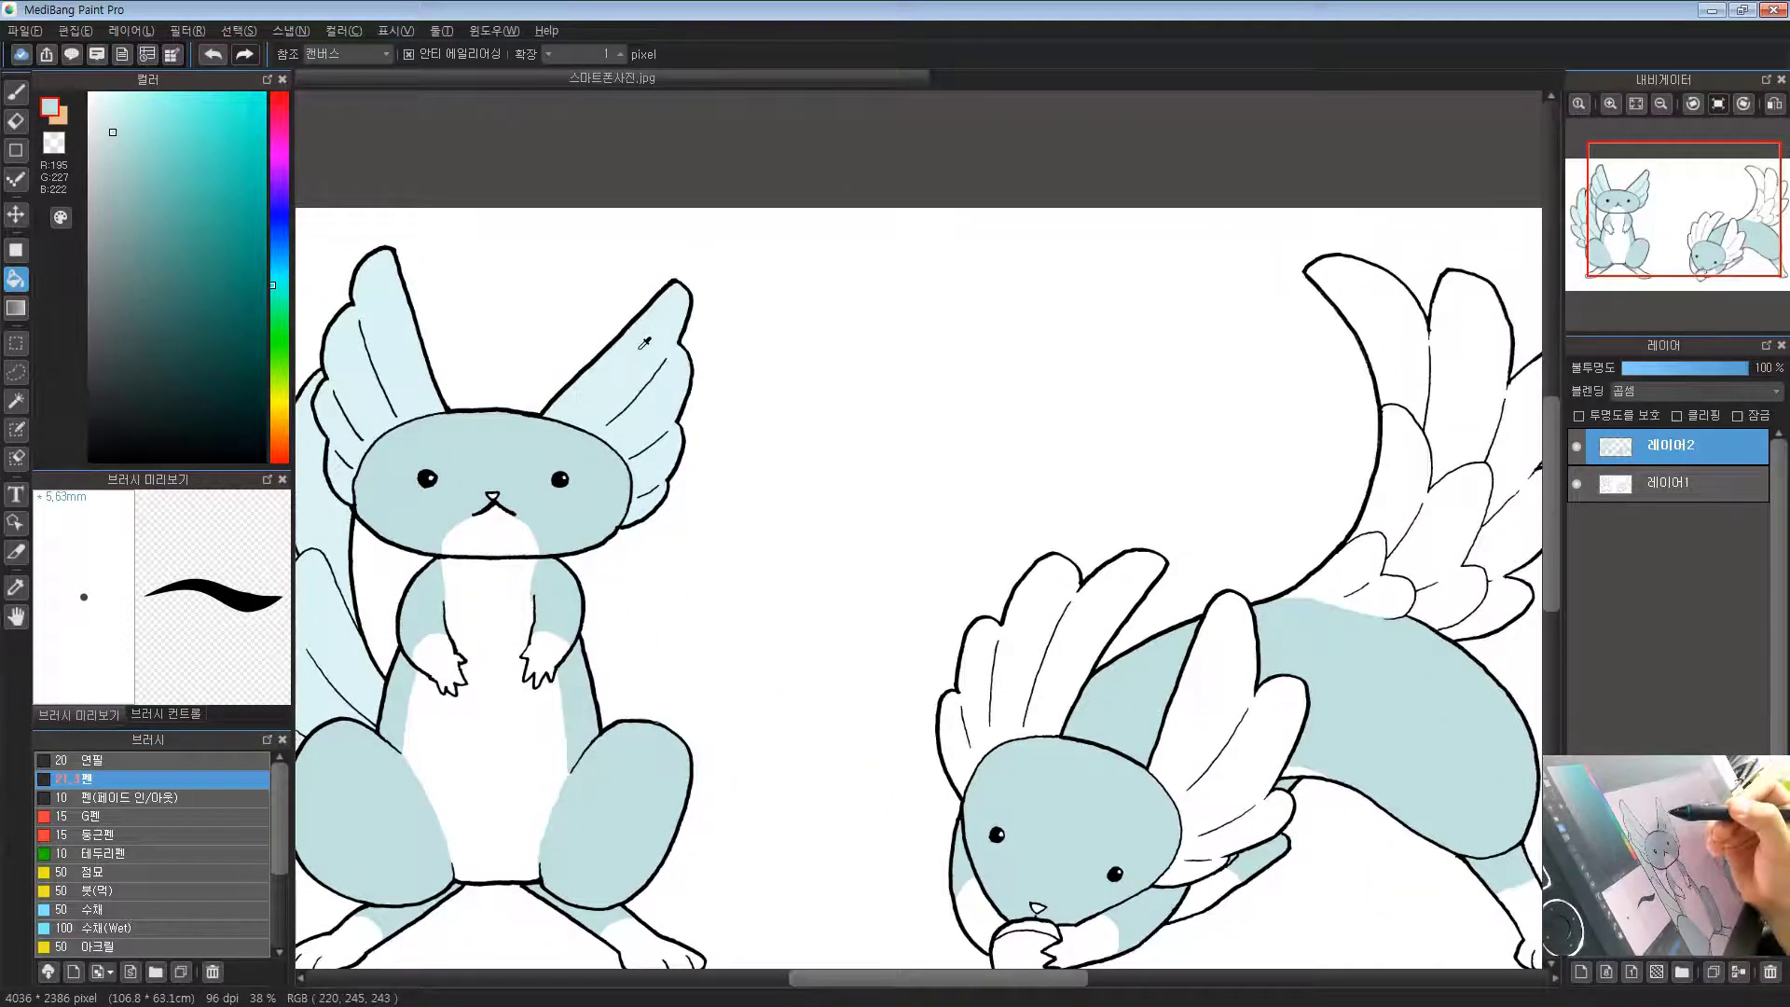
left_click(631, 348, "alt")
left_click_drag(1156, 682, 861, 437)
left_click(794, 383)
left_click(933, 445)
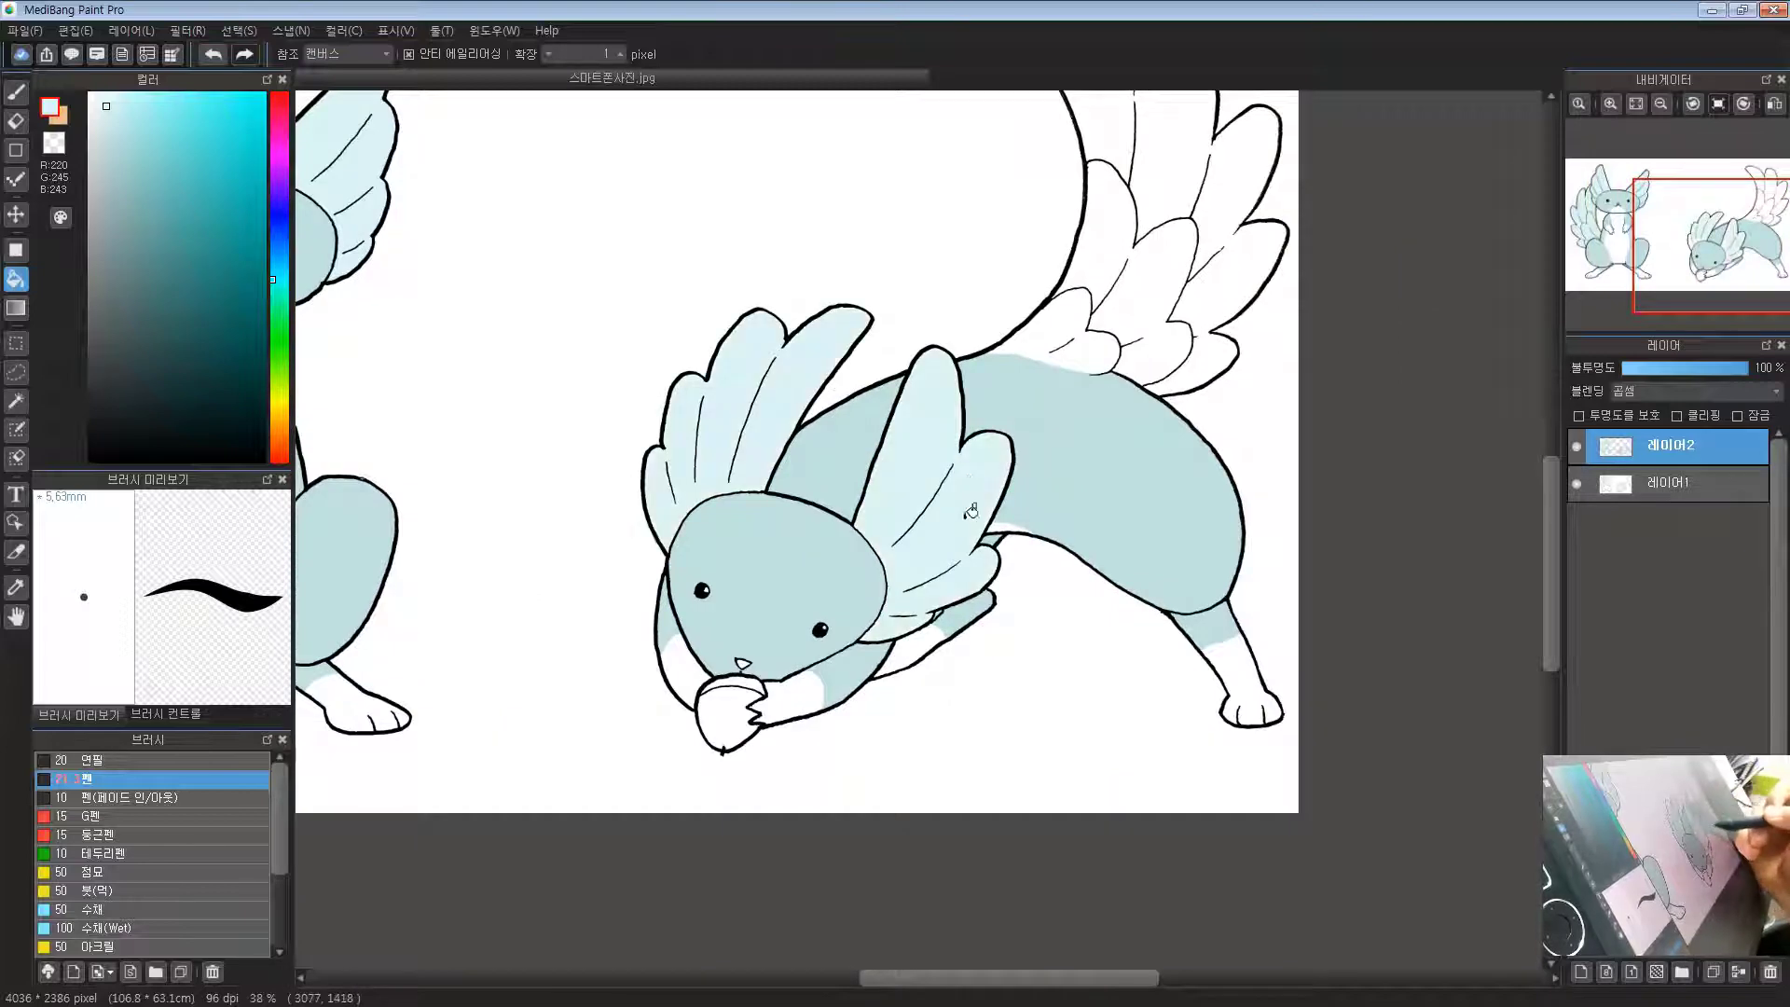
Step: Fill the crouching creature's tail base and all its tail feathers with the pale cyan
left_click_drag(1119, 300, 928, 487)
left_click(888, 501)
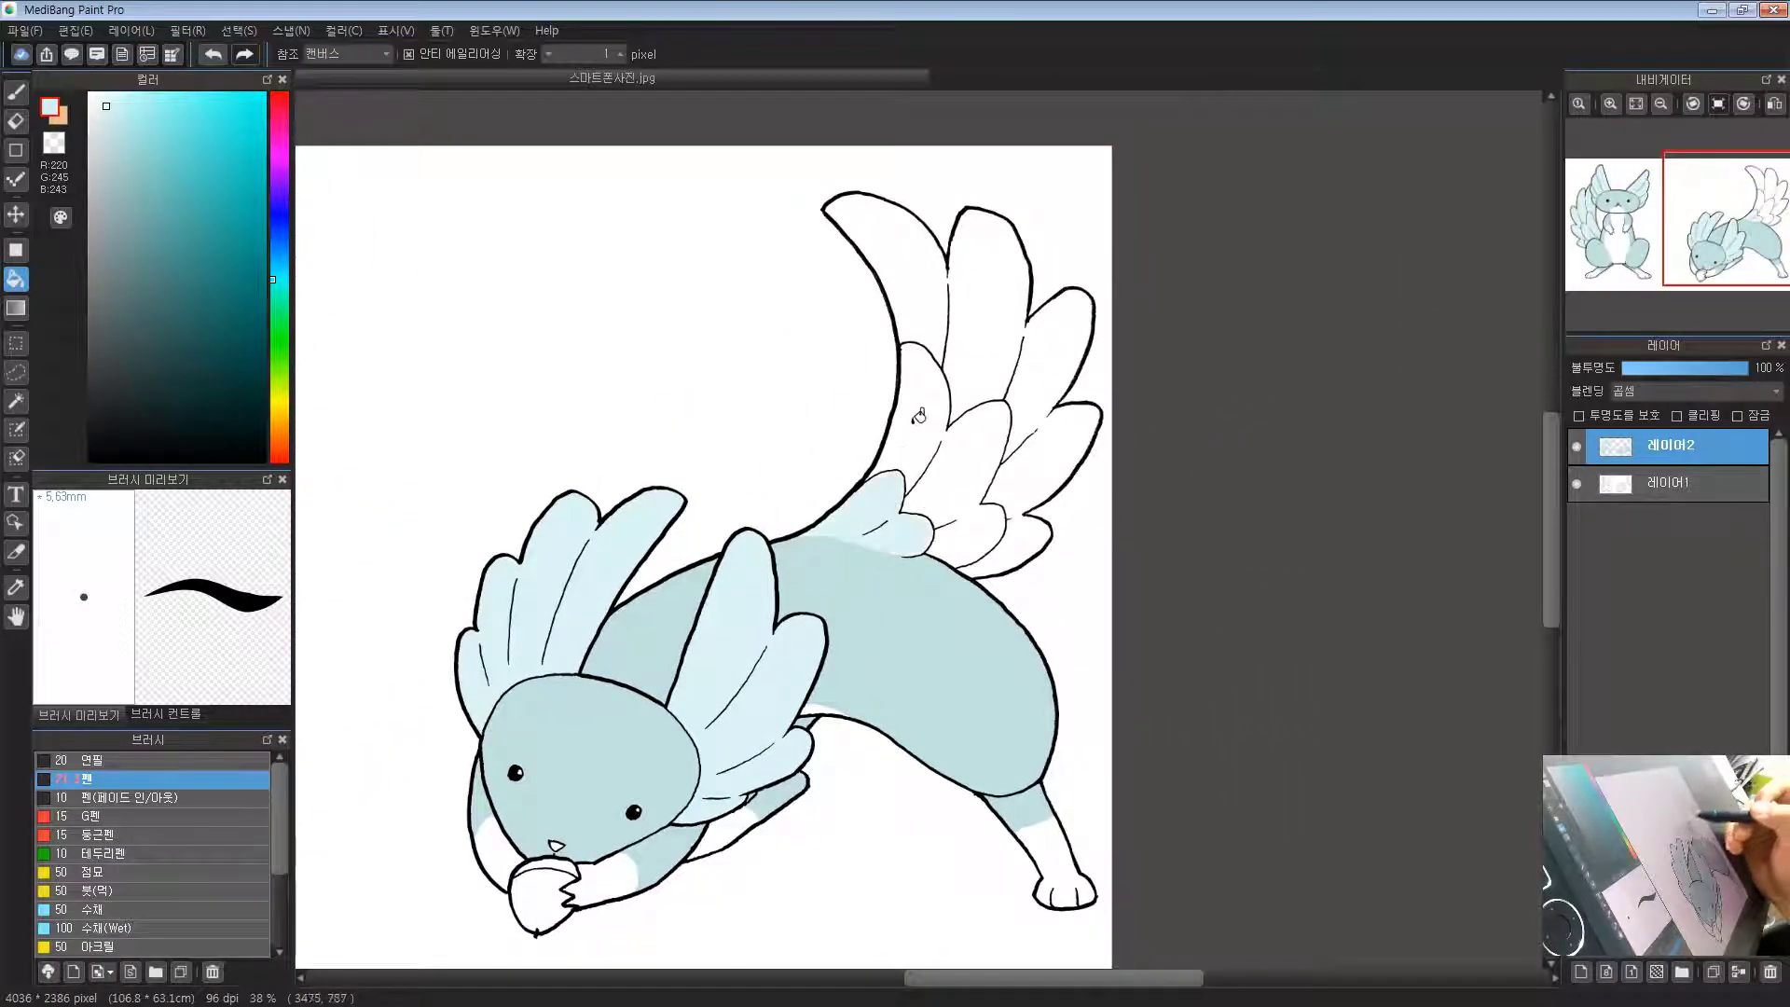
left_click(917, 417)
left_click(941, 308)
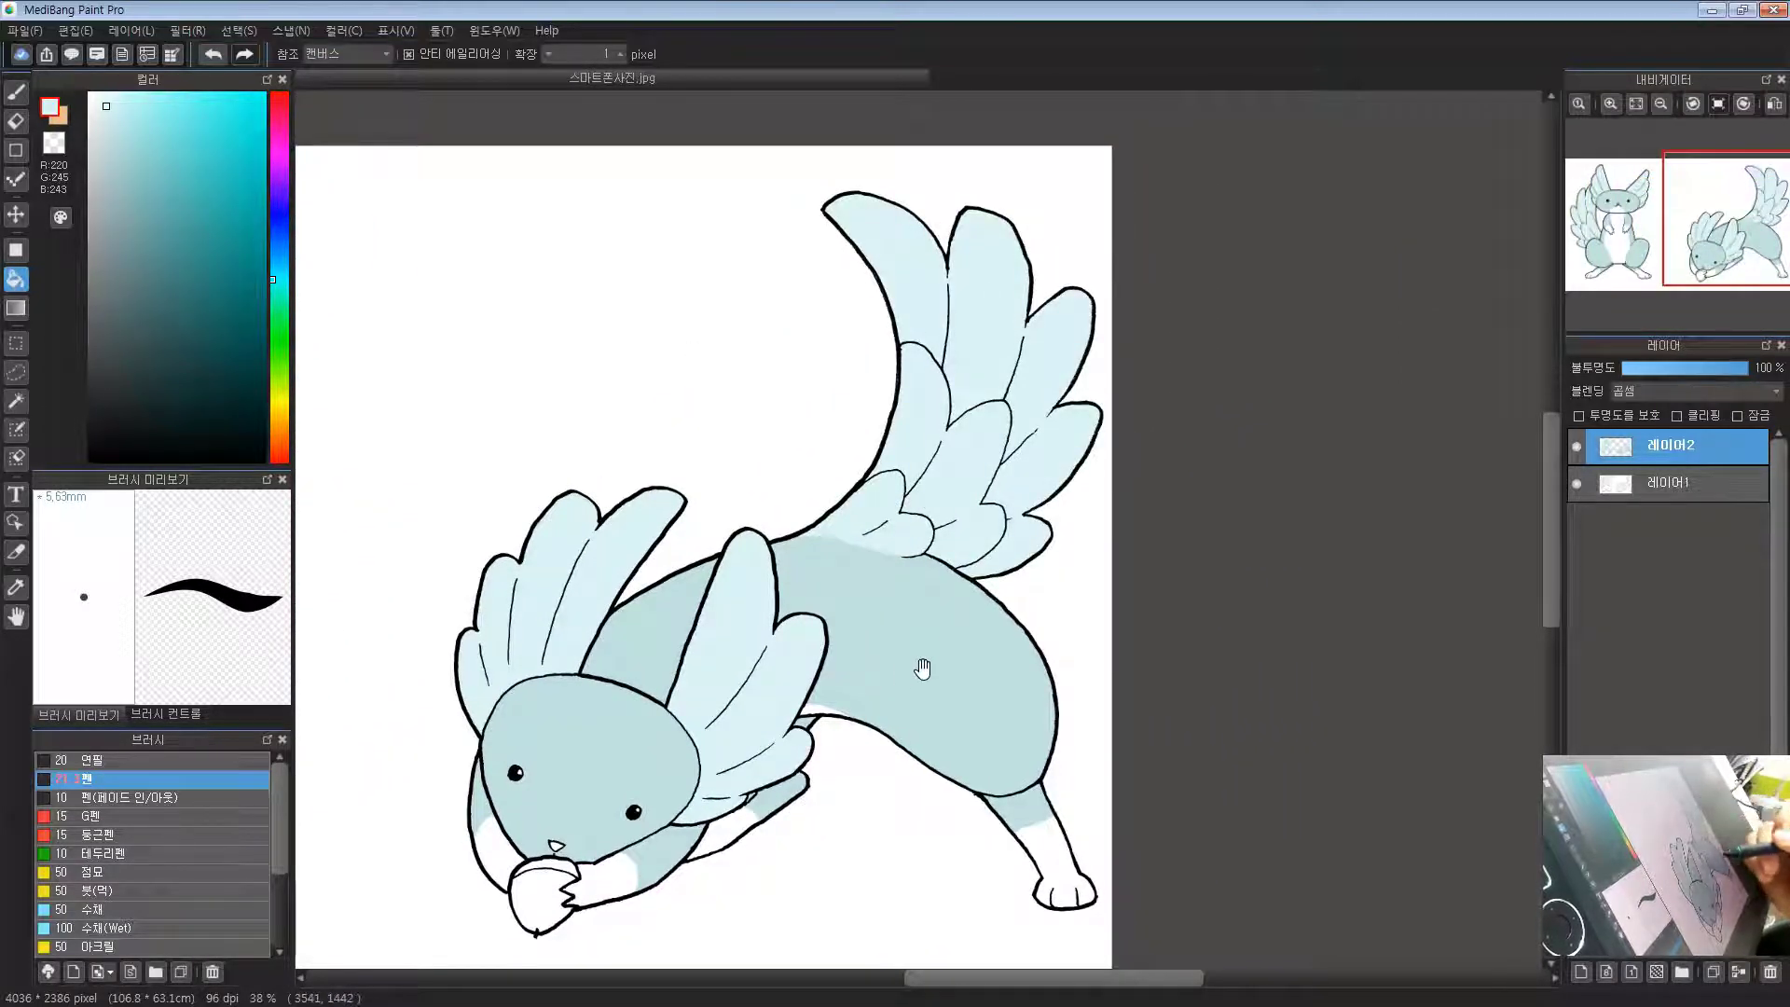
Step: Check the tail feathers up close, undo the last fill and refill the tall middle feather with pale cyan
left_click_drag(922, 669, 1012, 568)
scroll(999, 528, "down", 2)
left_click_drag(803, 578, 985, 480)
scroll(1259, 353, "up", 2)
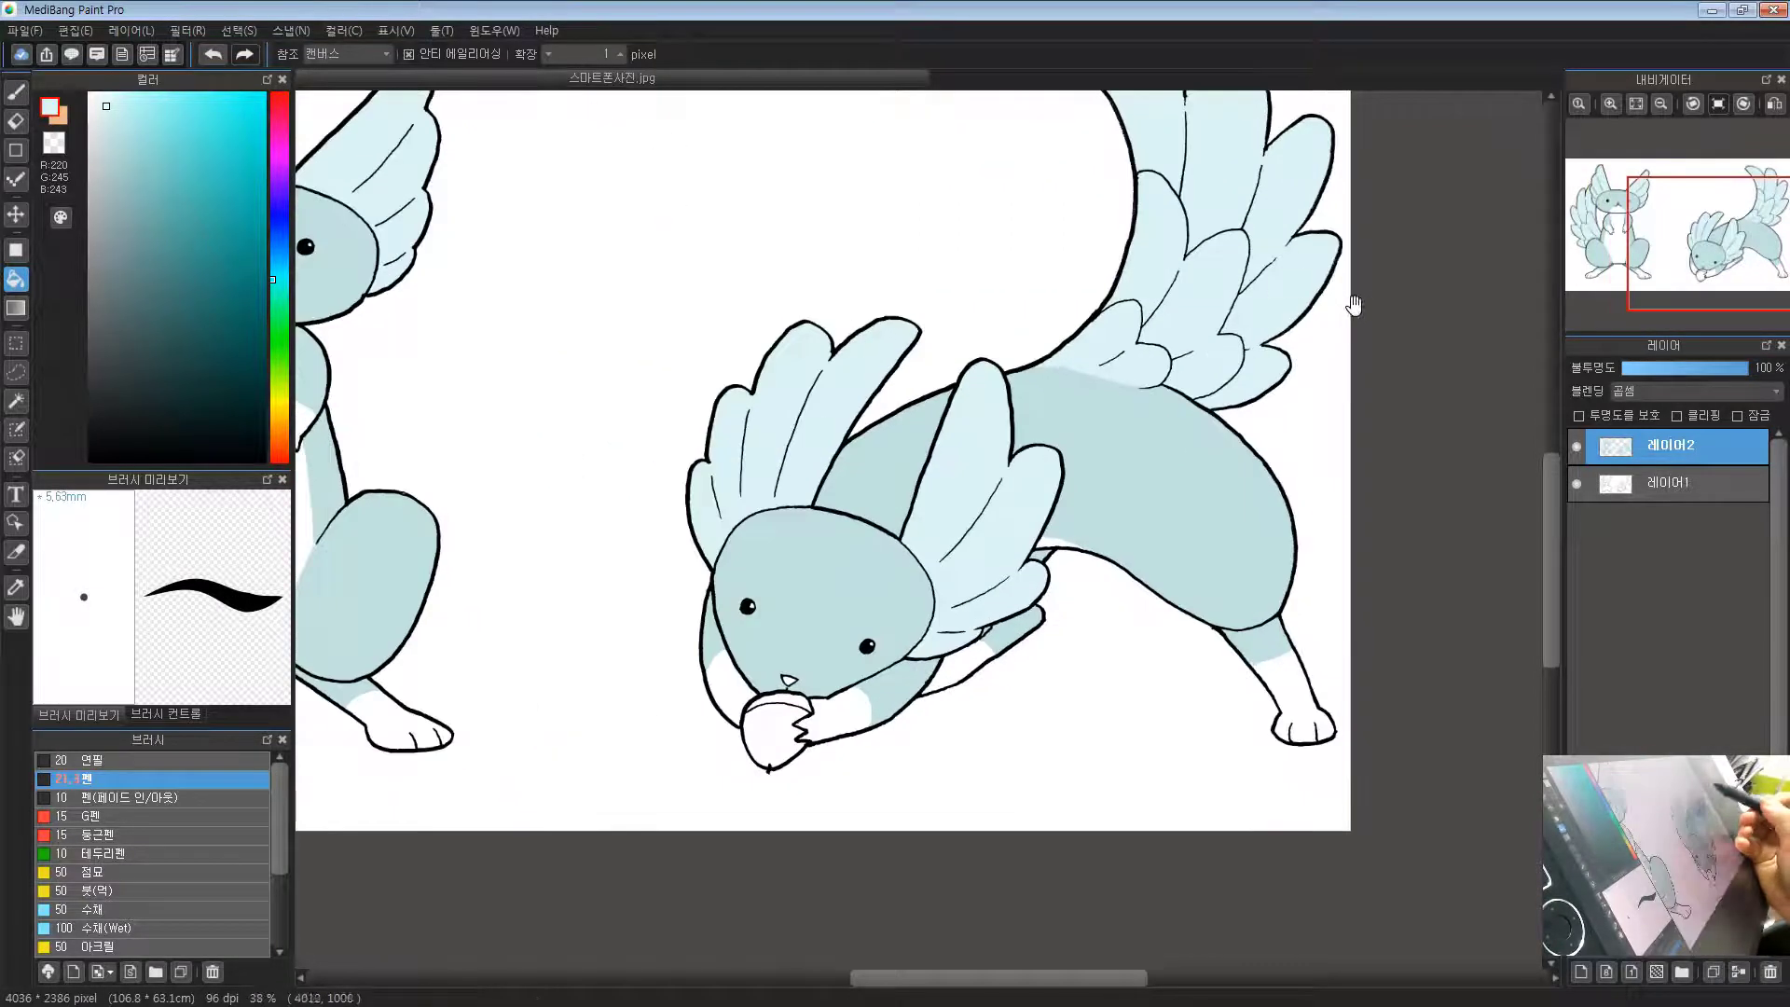
left_click_drag(1218, 304, 1011, 483)
scroll(1025, 439, "up", 2)
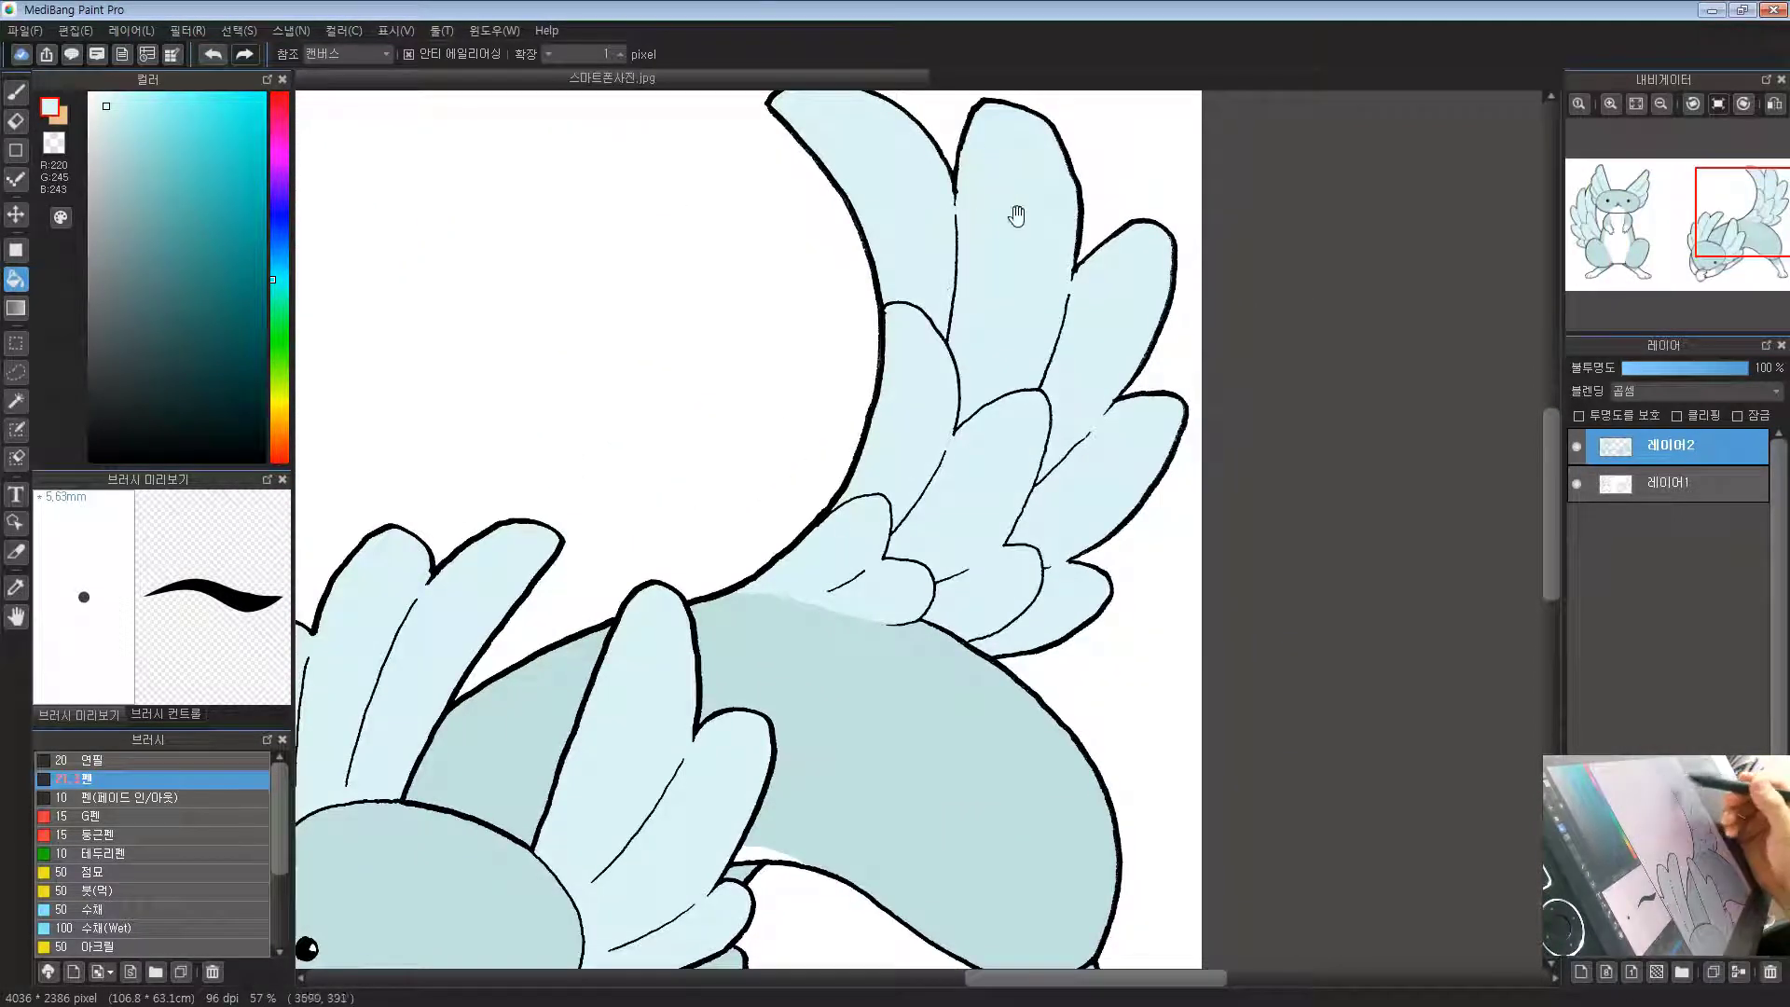
scroll(1019, 208, "up", 2)
left_click_drag(982, 448, 960, 323)
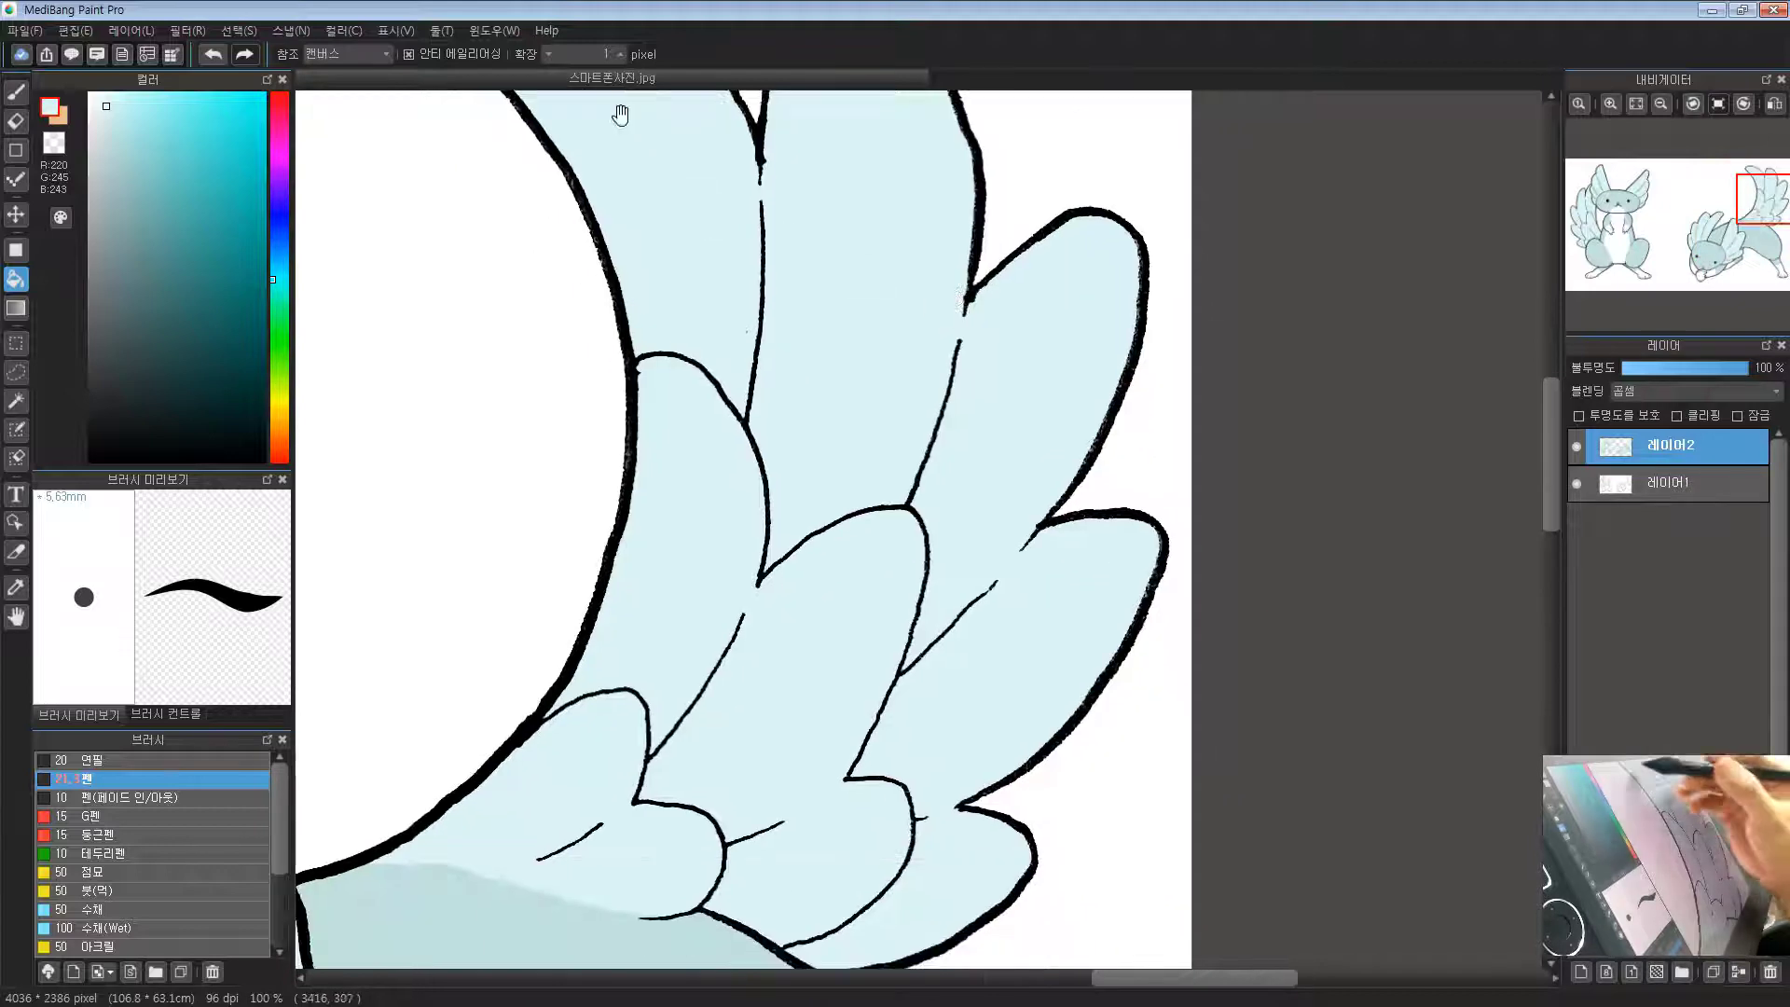
scroll(823, 394, "down", 2)
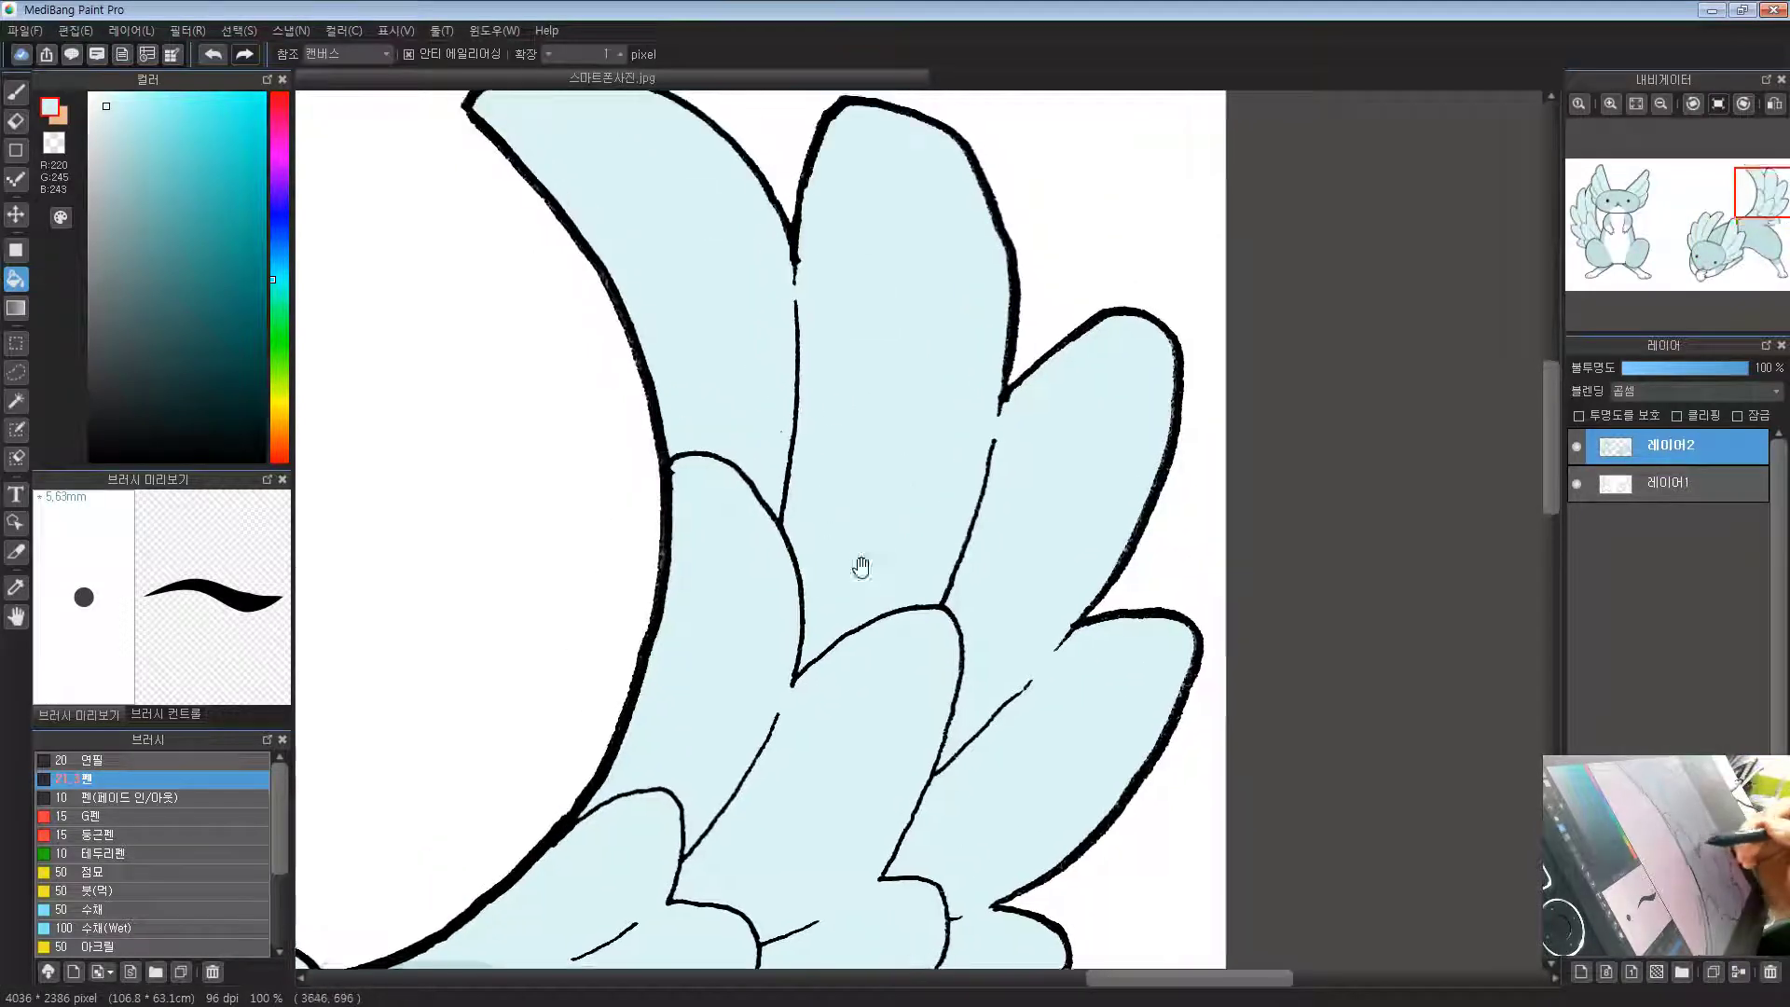
key("ctrl+z")
left_click(856, 404)
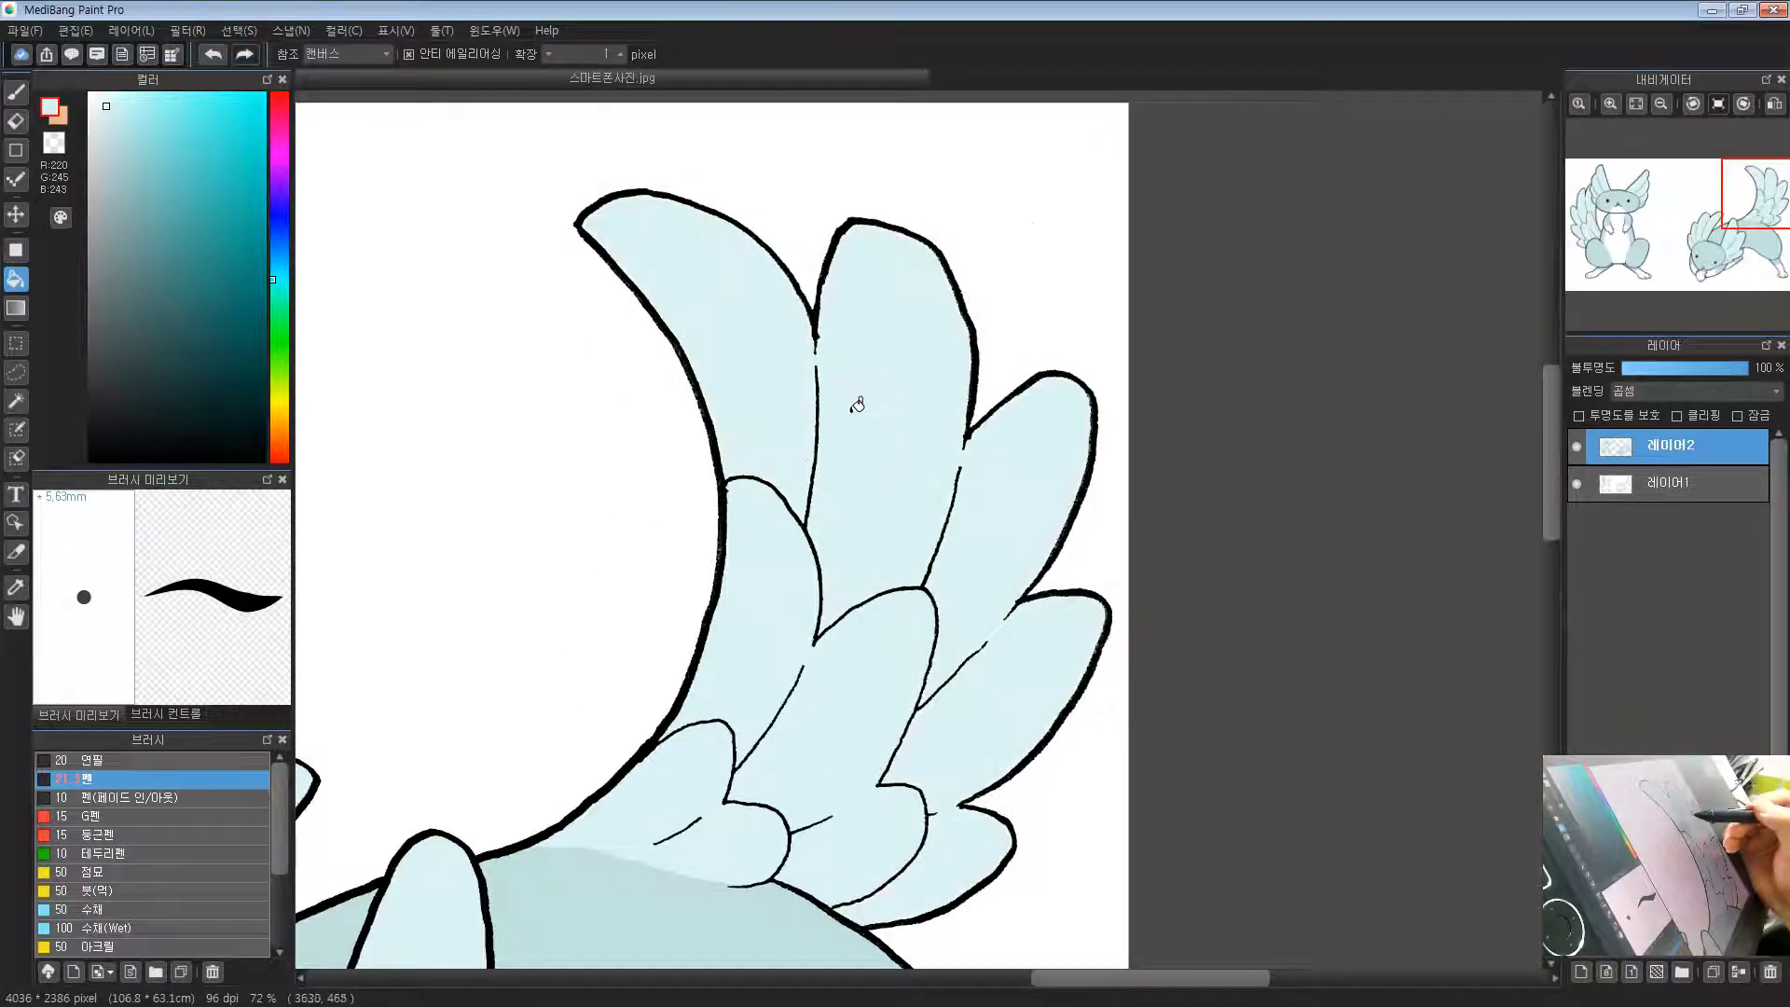
Step: Fill the body of the crouching creature's acorn with brown R136 G105 B88, and darken it to R88 G58 B43
scroll(939, 628, "down", 5)
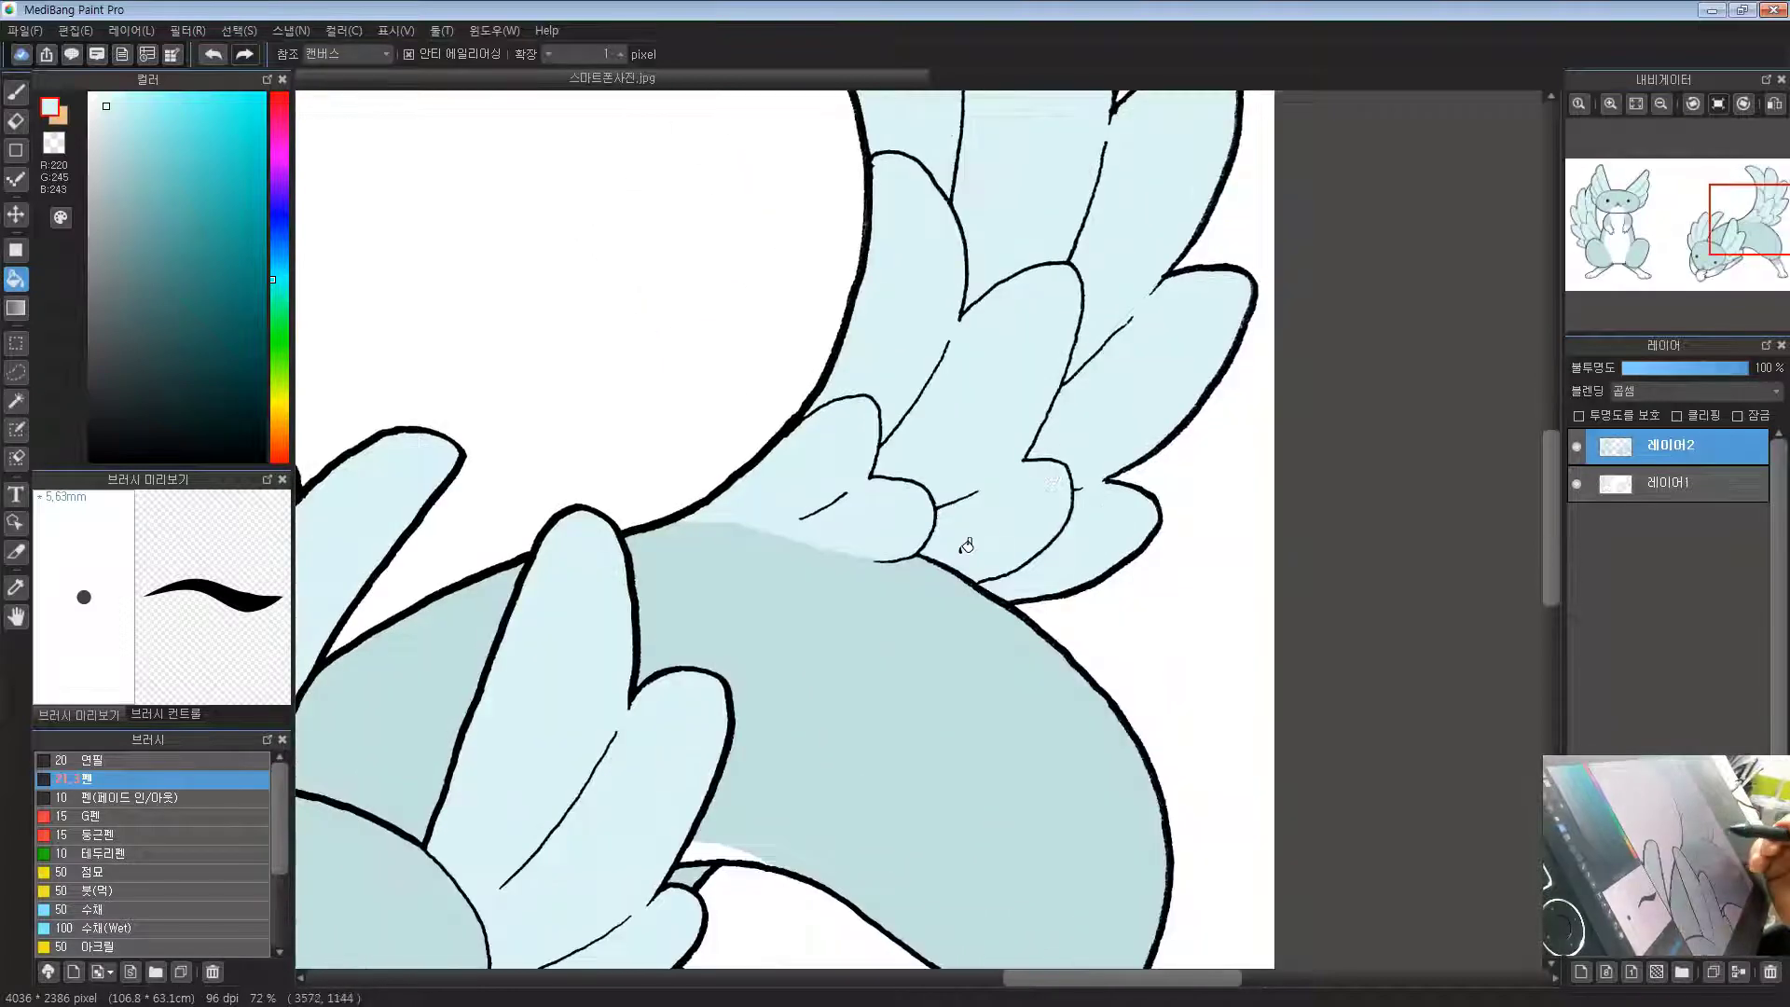
left_click_drag(847, 576, 1026, 438)
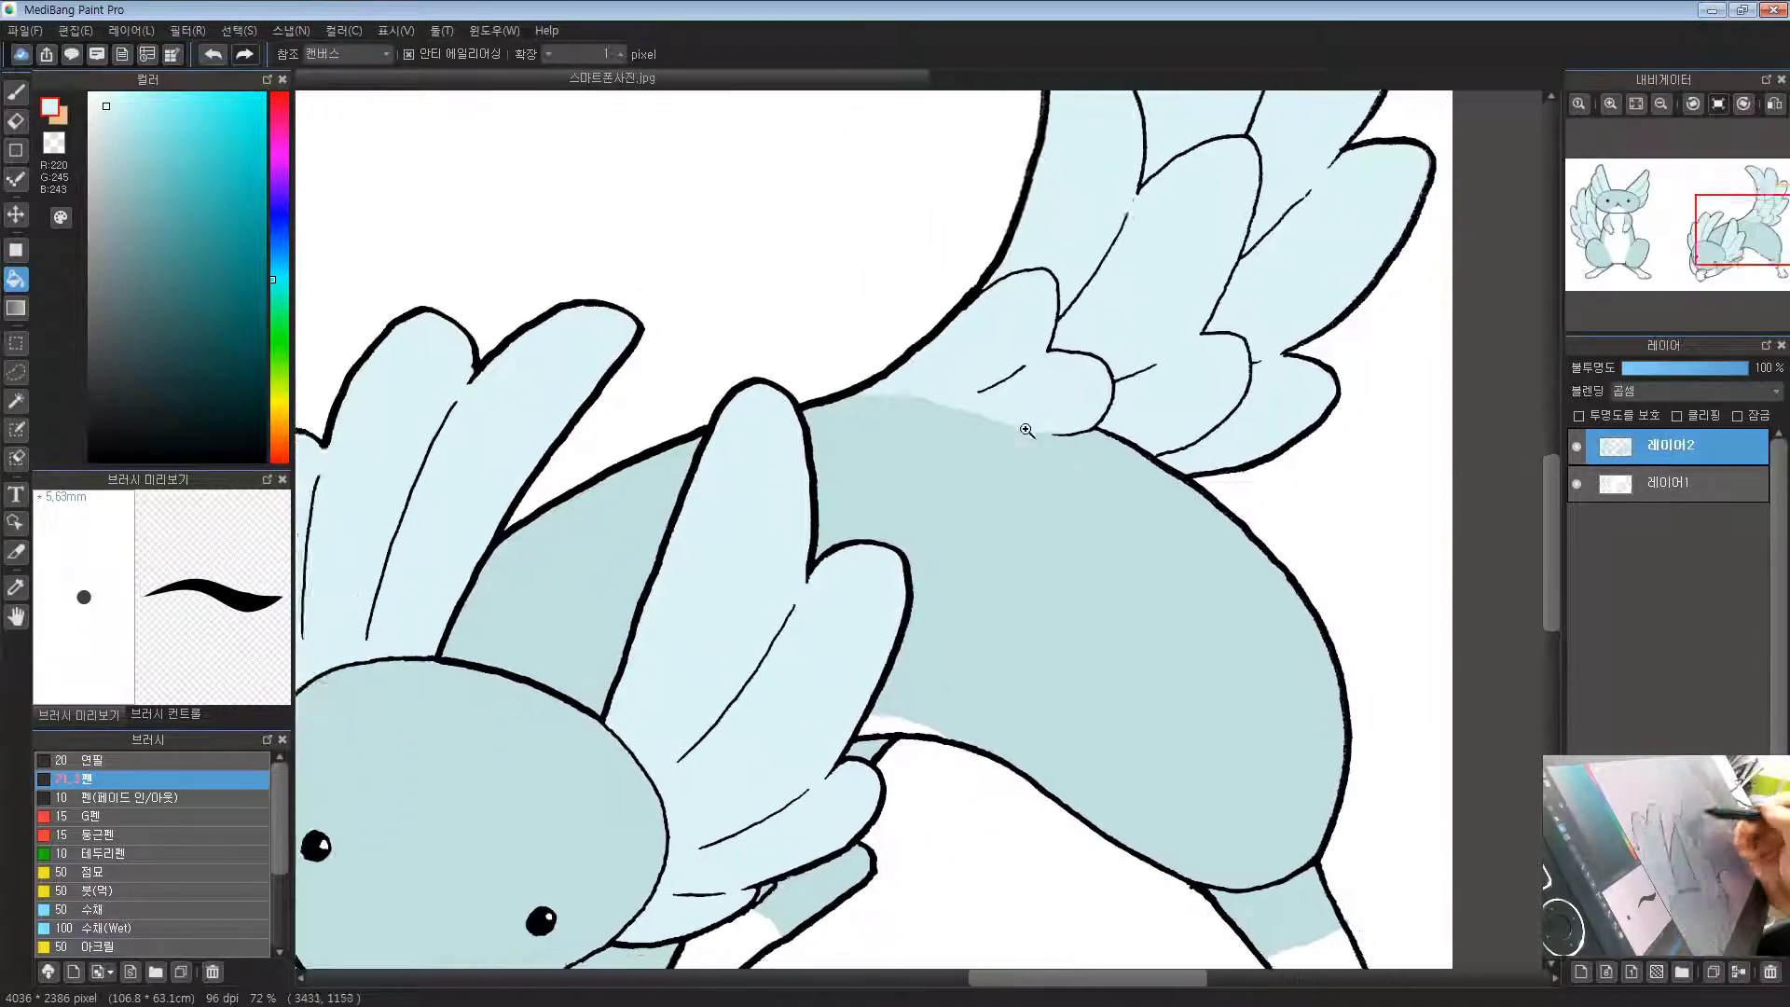
scroll(975, 551, "down", 2)
scroll(796, 687, "up", 1)
scroll(796, 687, "down", 3)
left_click_drag(795, 687, 716, 575)
left_click_drag(831, 613, 913, 596)
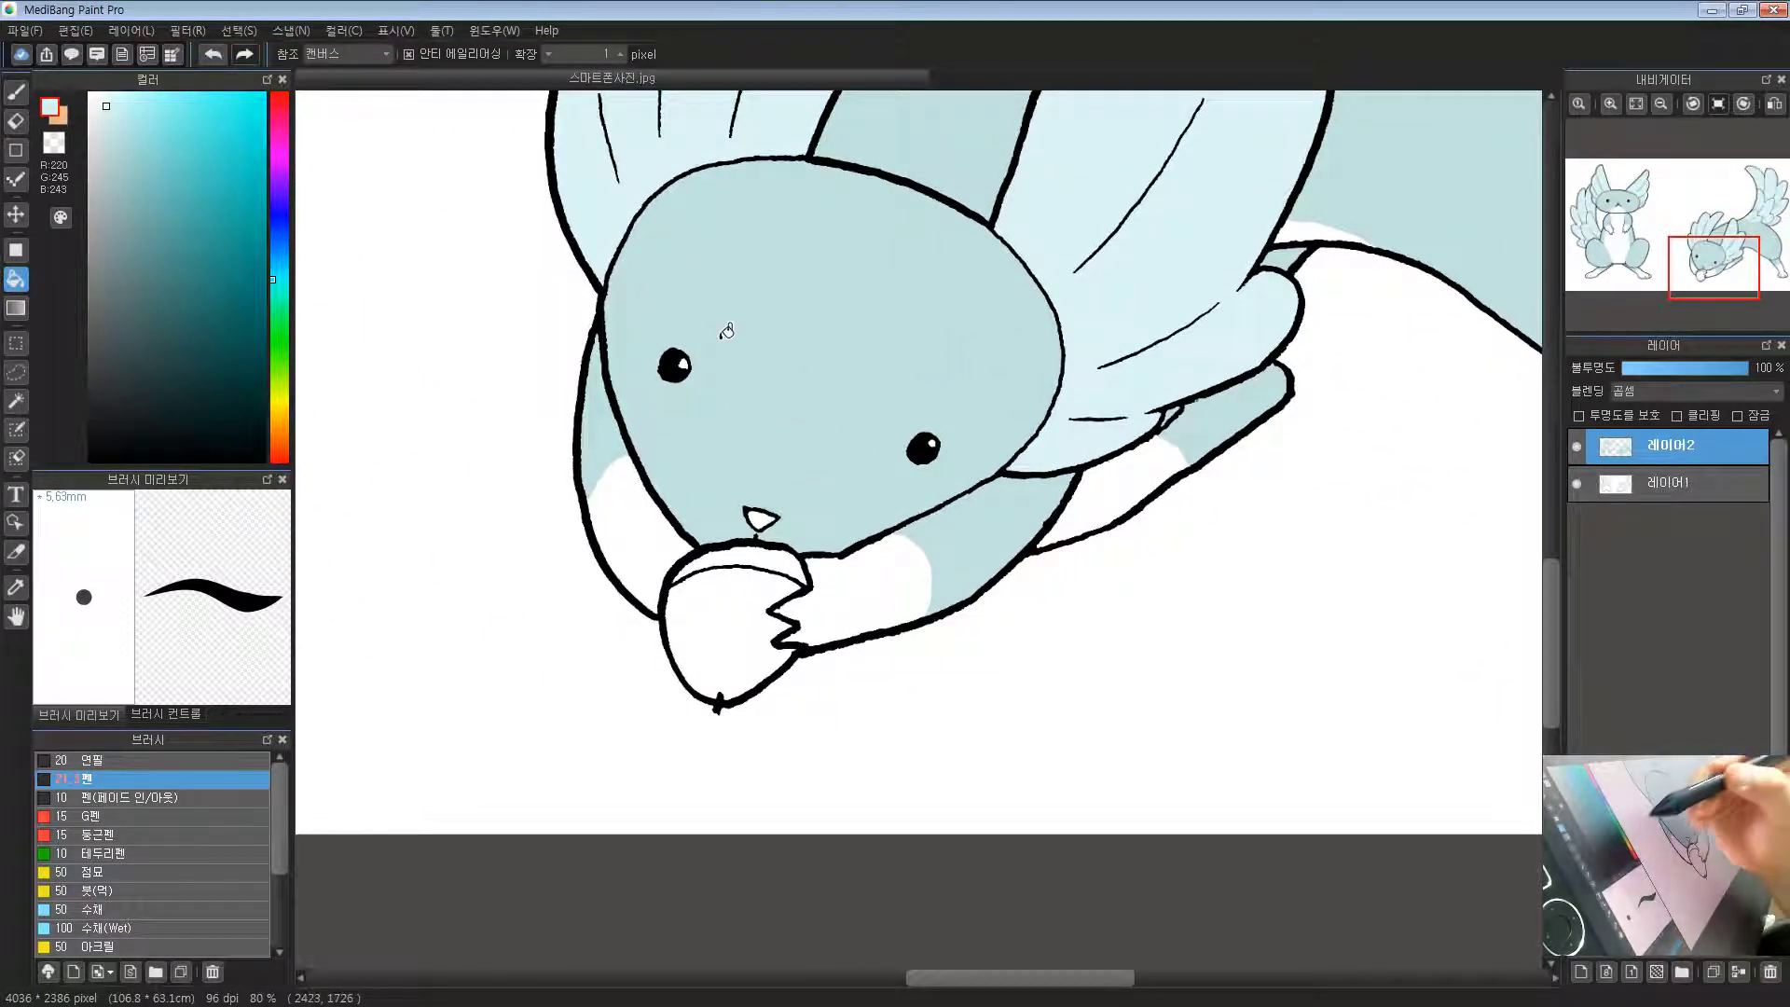
left_click(277, 436)
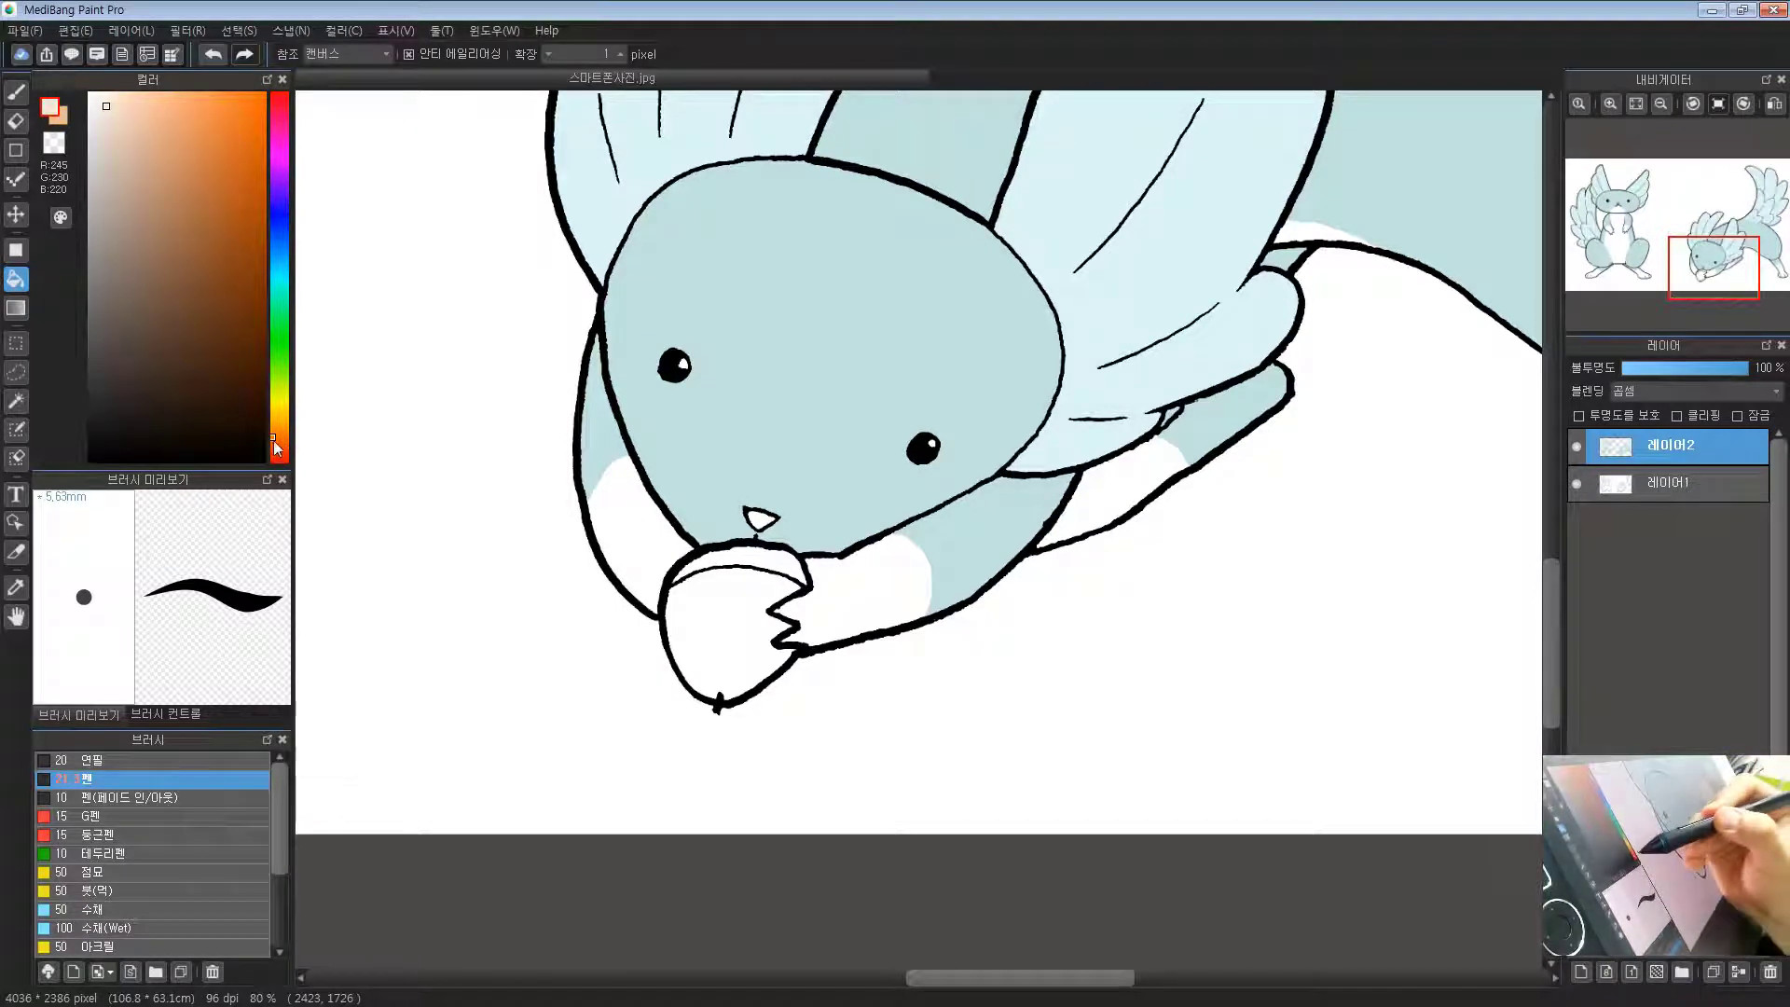
left_click(272, 441)
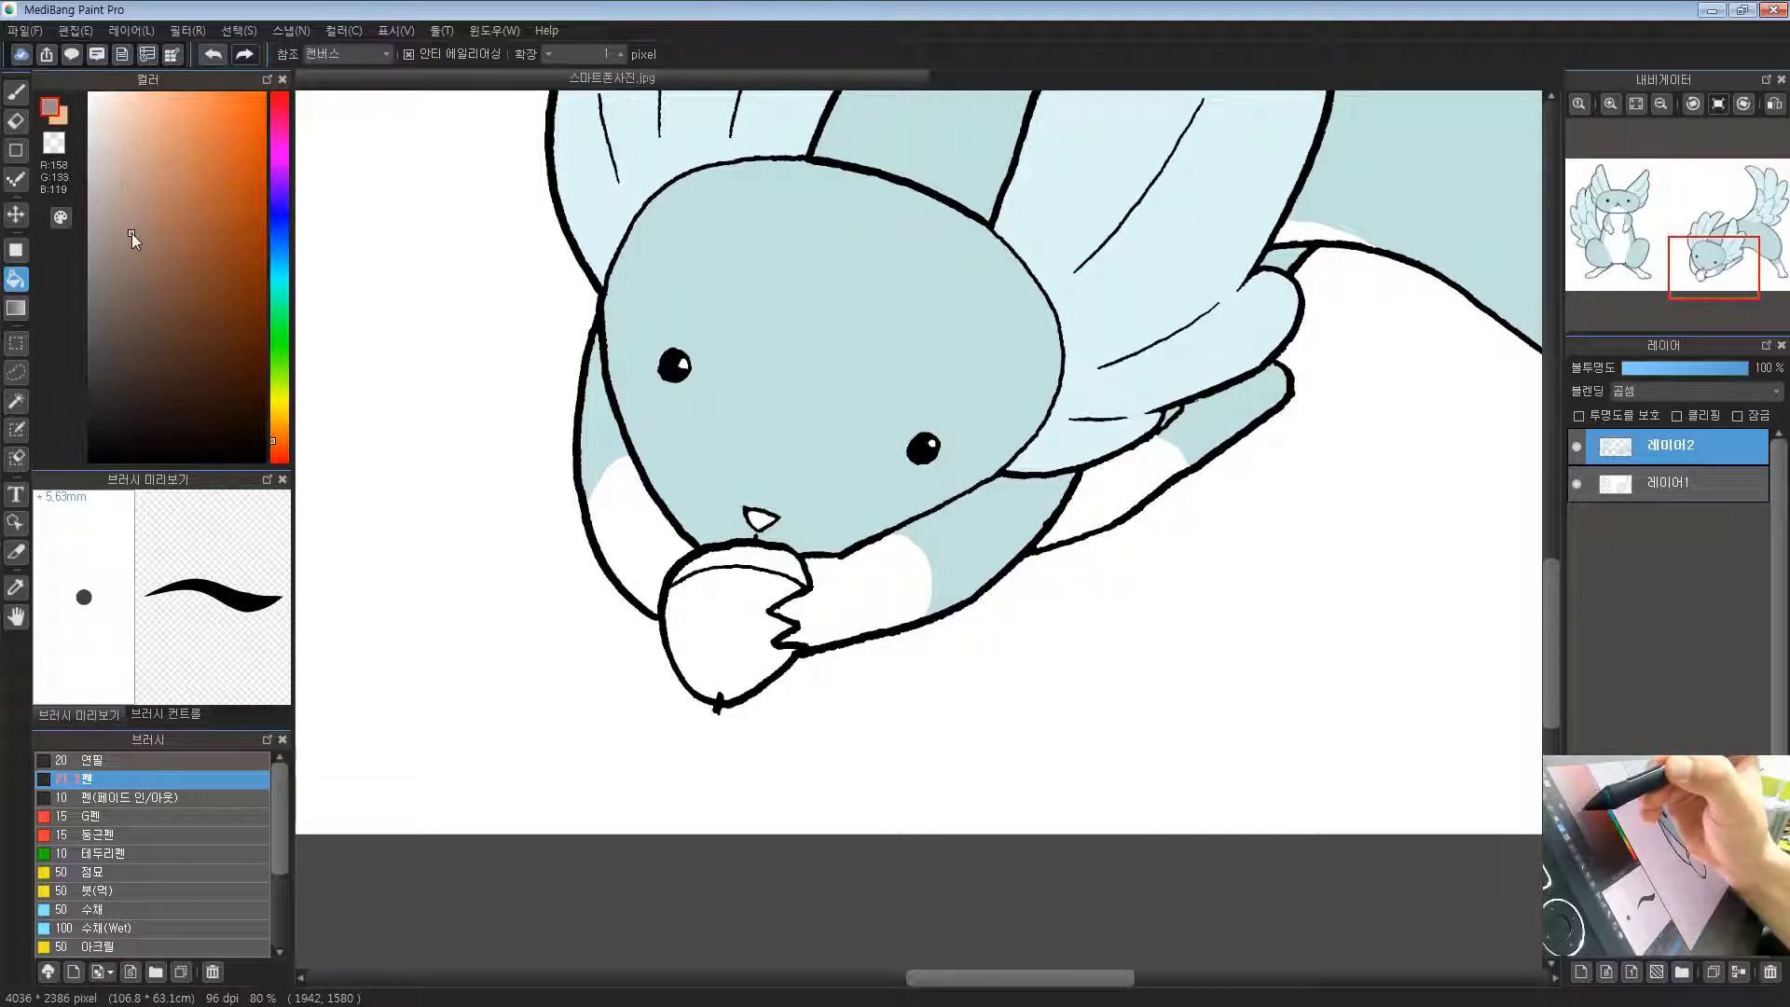
mouse_move(138, 243)
left_mouse_down()
mouse_move(144, 265)
mouse_move(265, 265)
mouse_move(164, 263)
left_mouse_up()
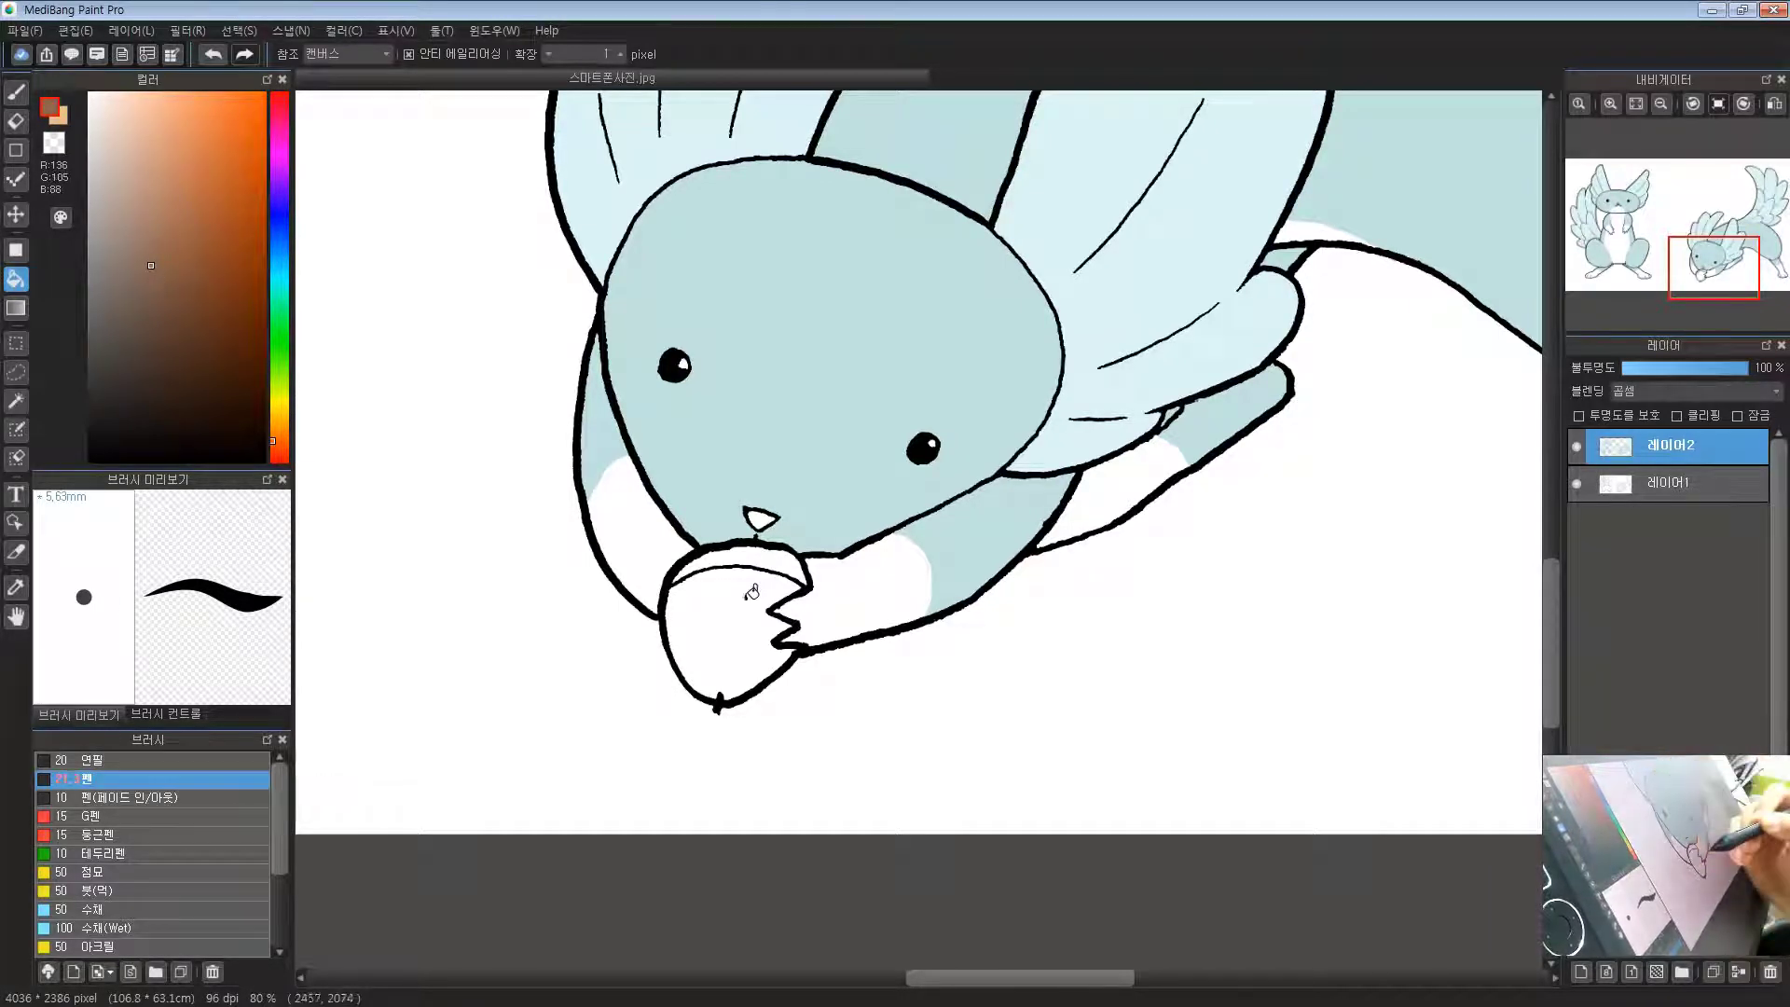
left_click(751, 593)
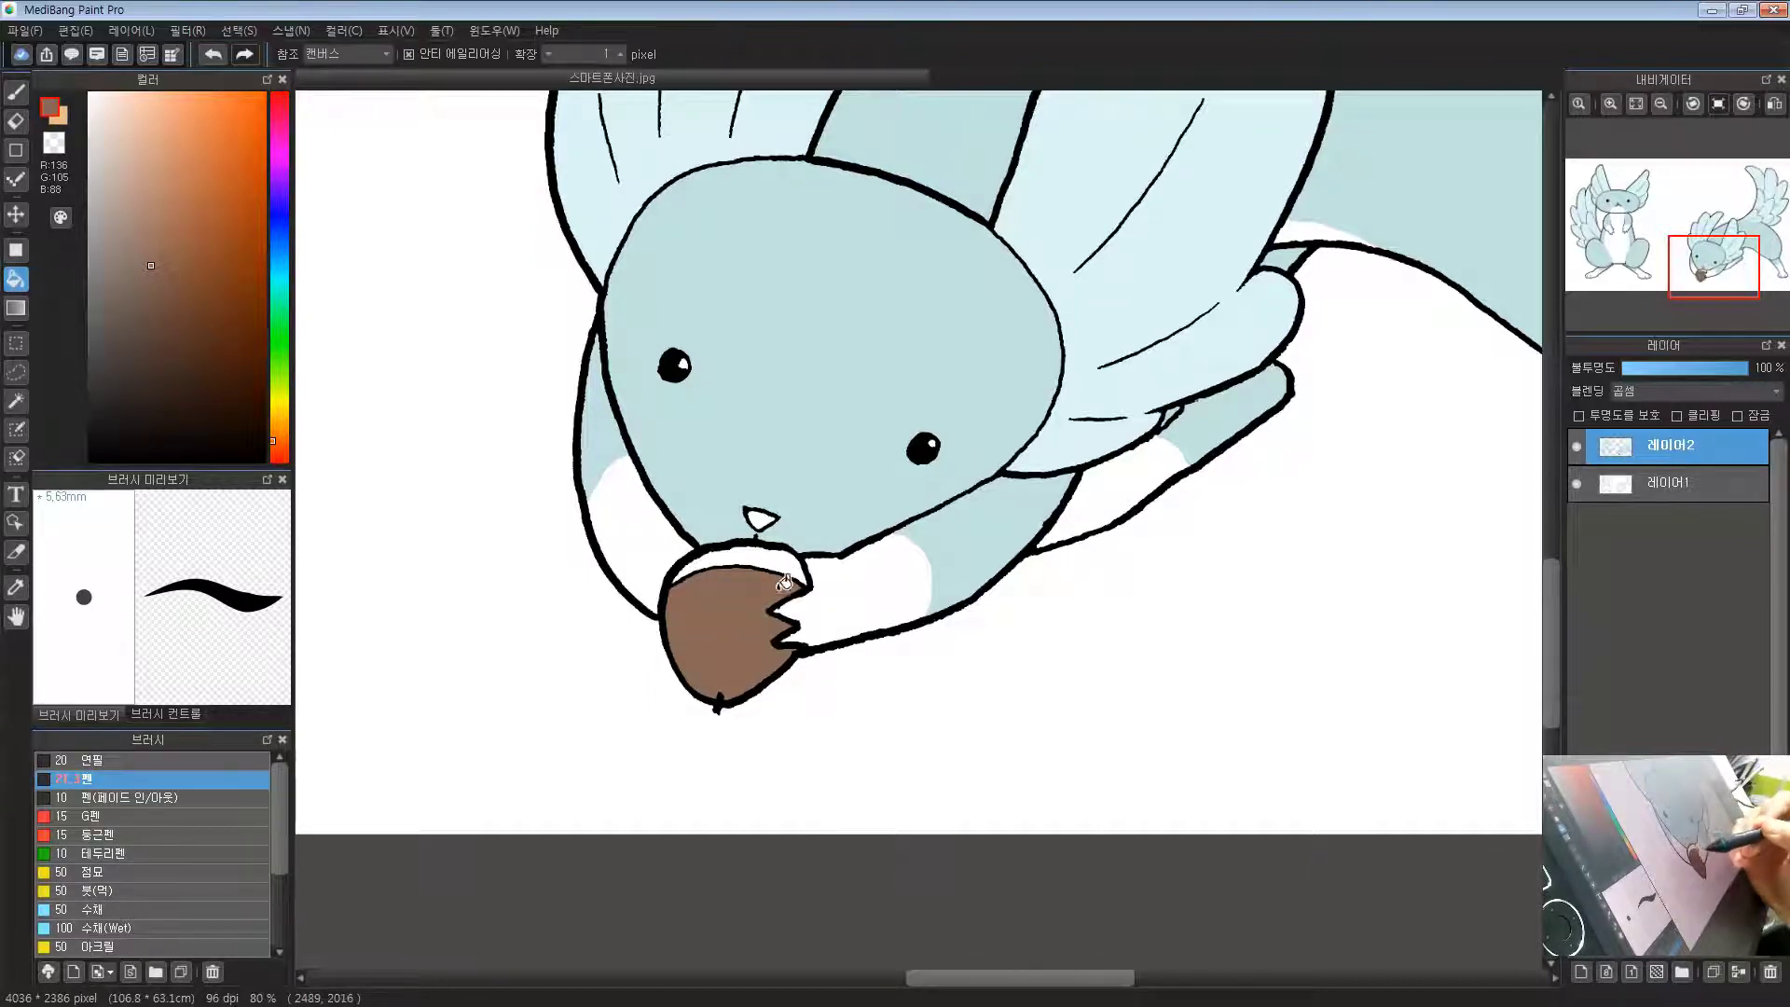
left_click_drag(745, 605, 726, 626)
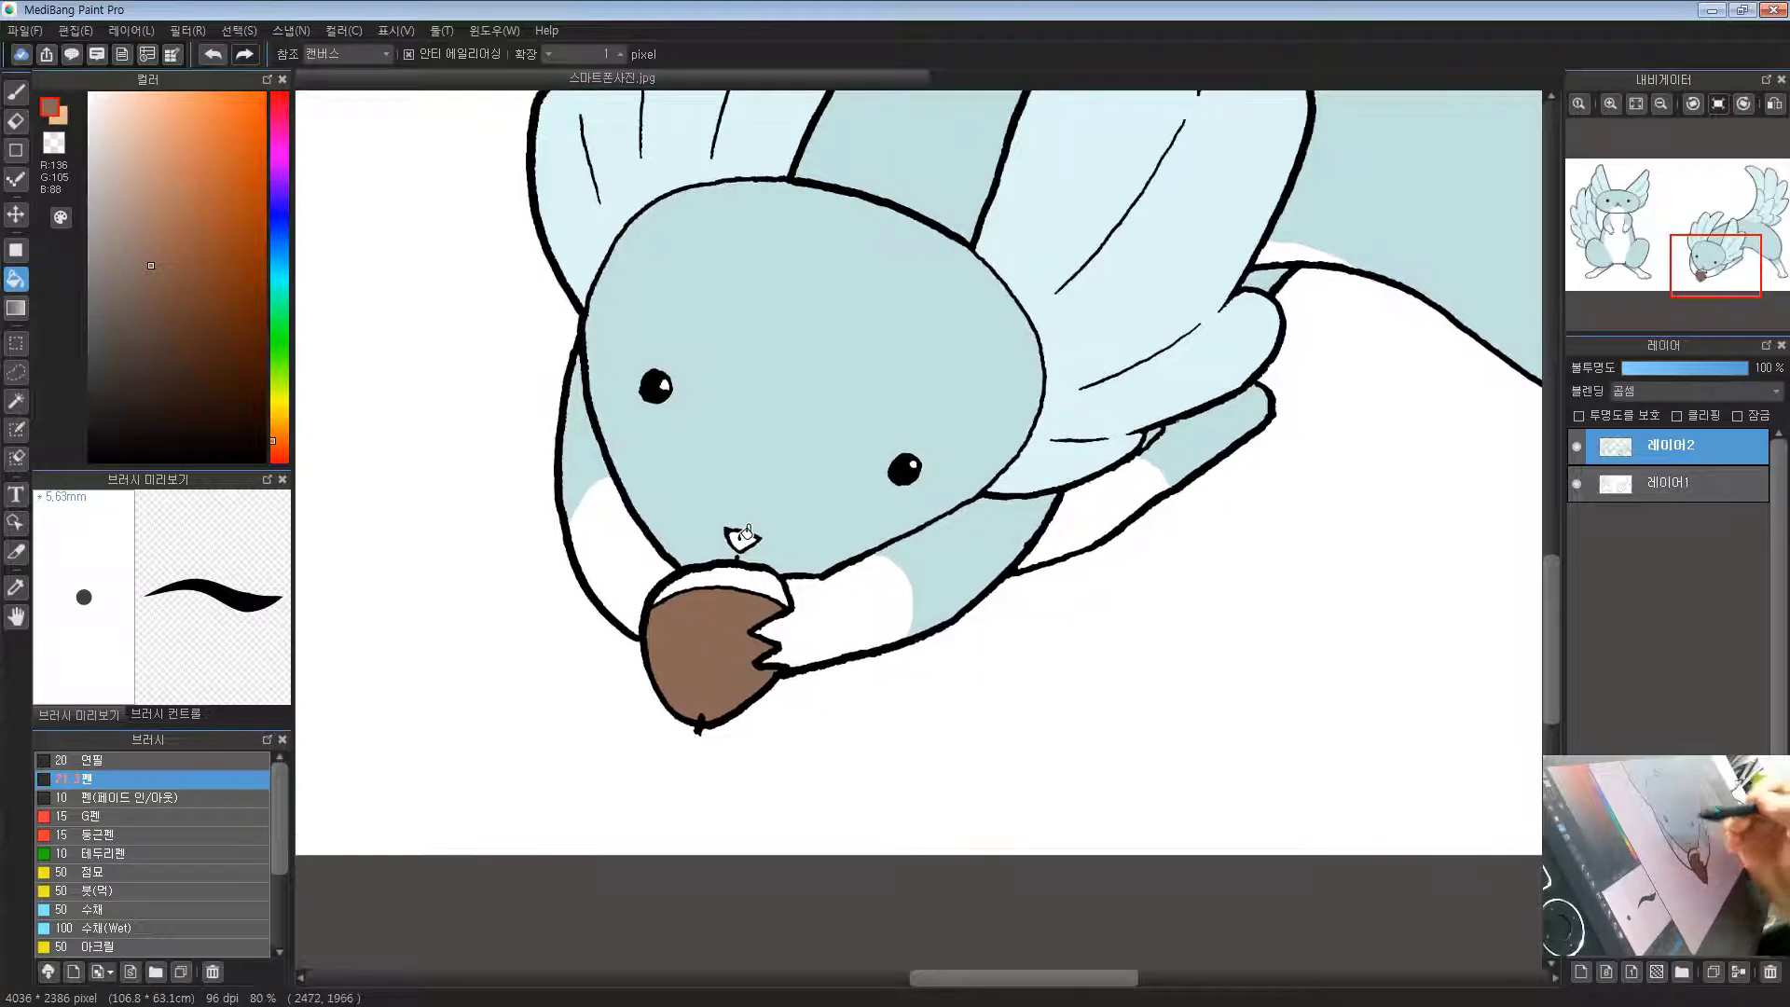
left_click(731, 643)
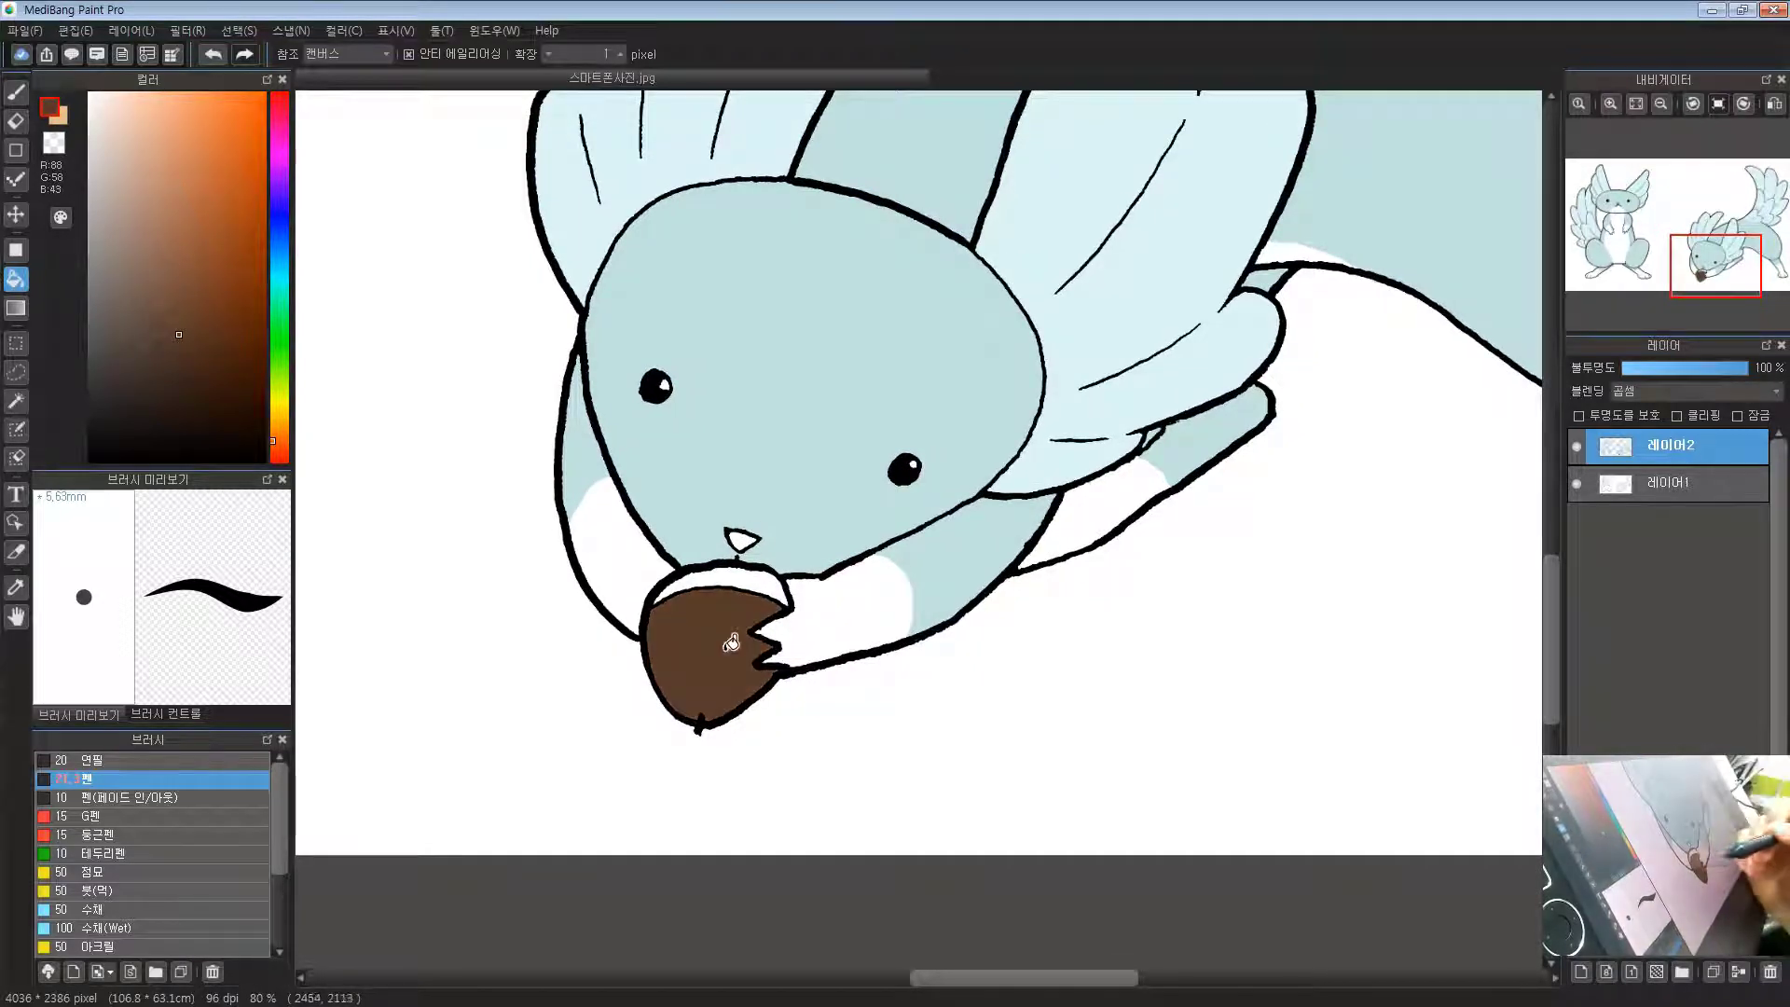
left_click_drag(823, 504, 771, 559)
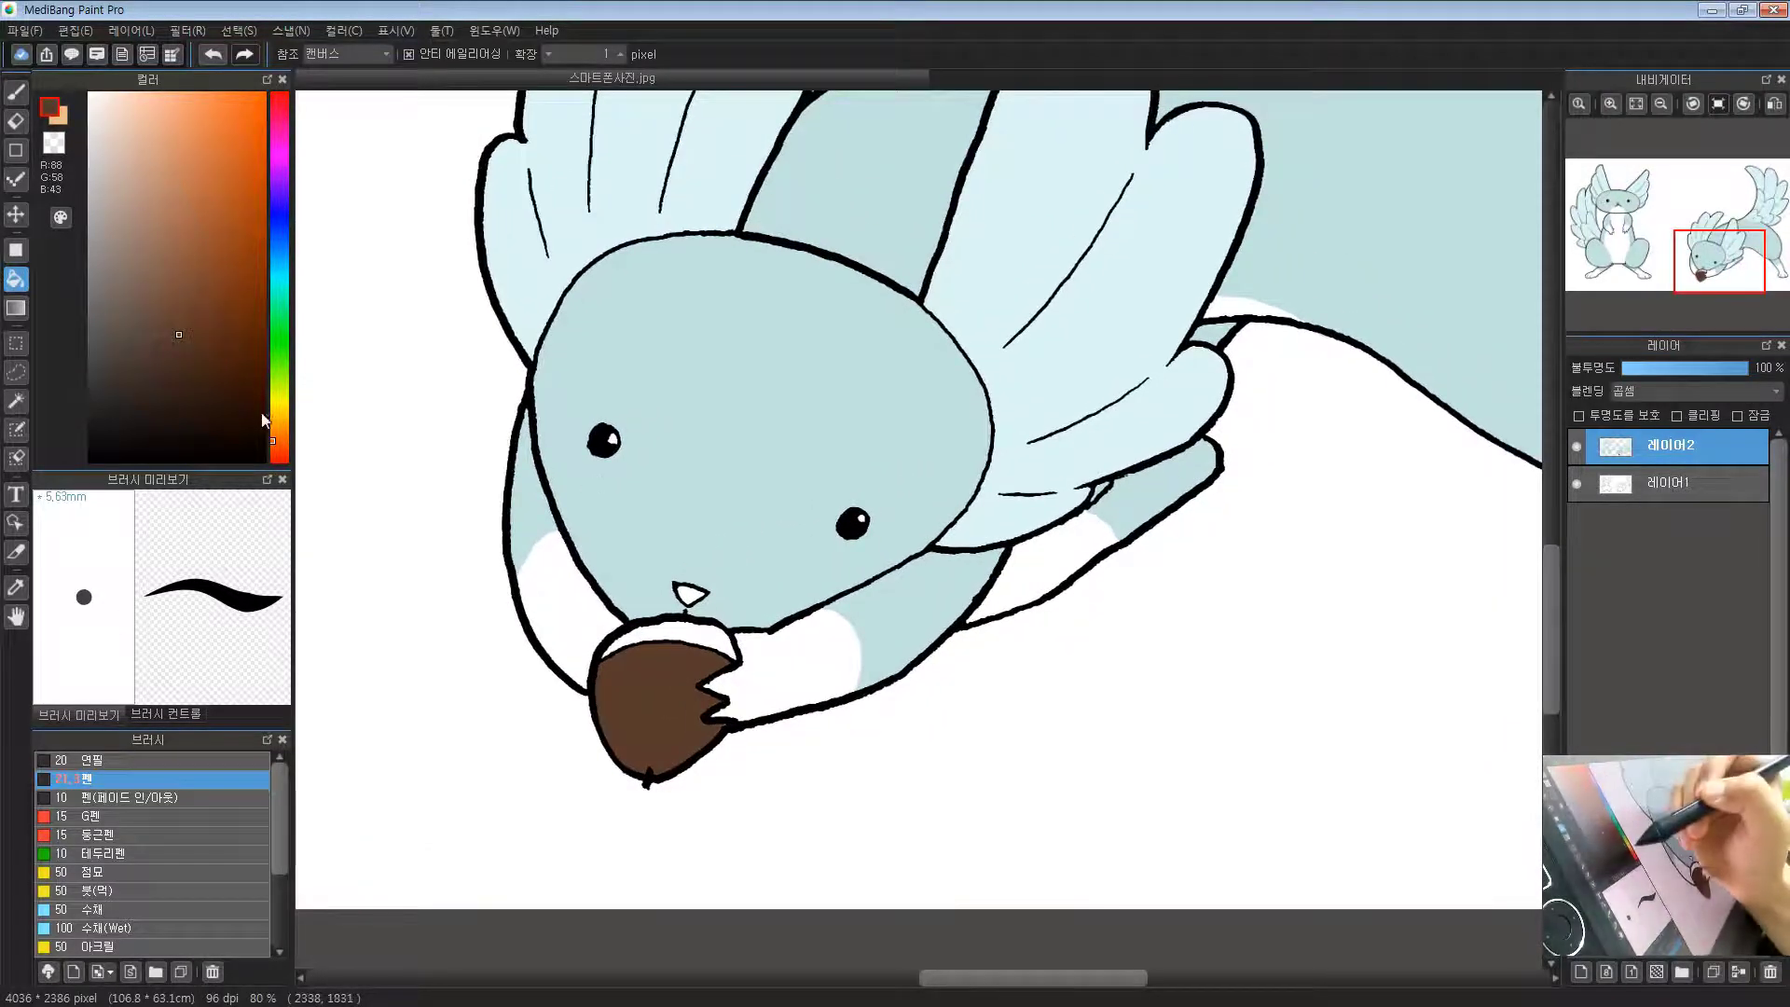
Step: Fill the acorn's cap with a yellowish brown, R124 G105 B71, and lighten it to R150 G130 B94
left_click(274, 426)
left_click(163, 294)
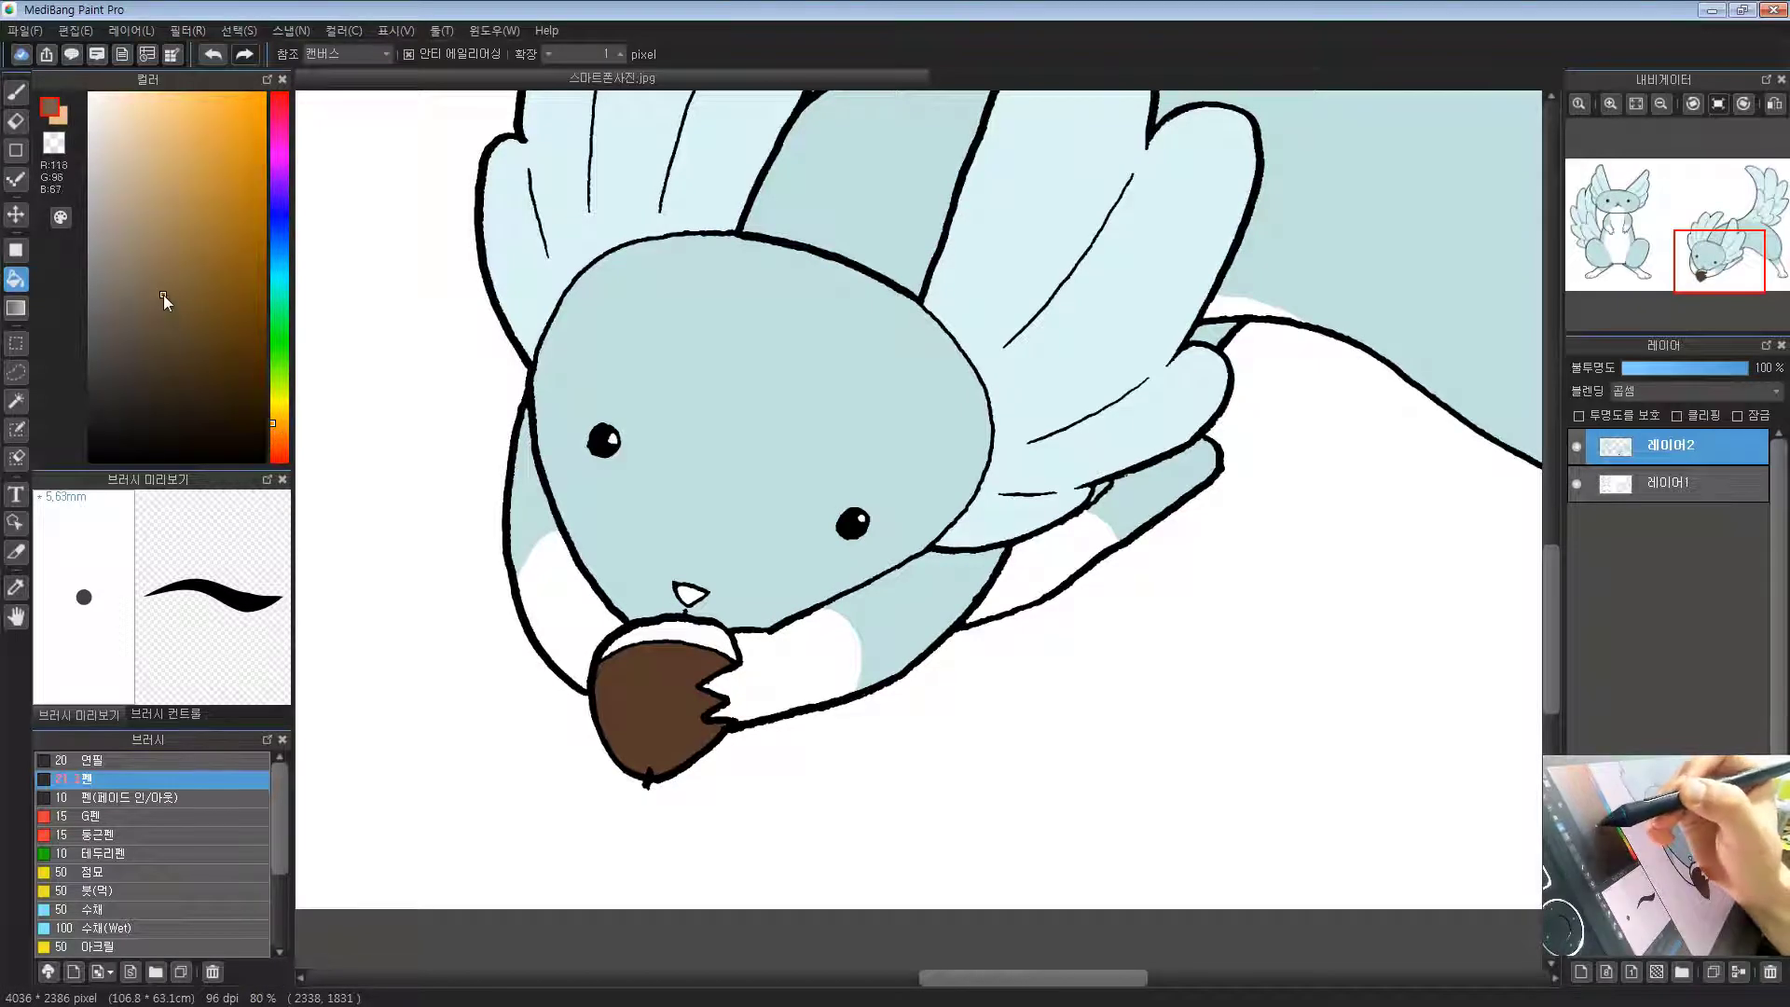
left_click(692, 628)
left_click_drag(755, 531, 738, 595)
scroll(746, 590, "down", 3)
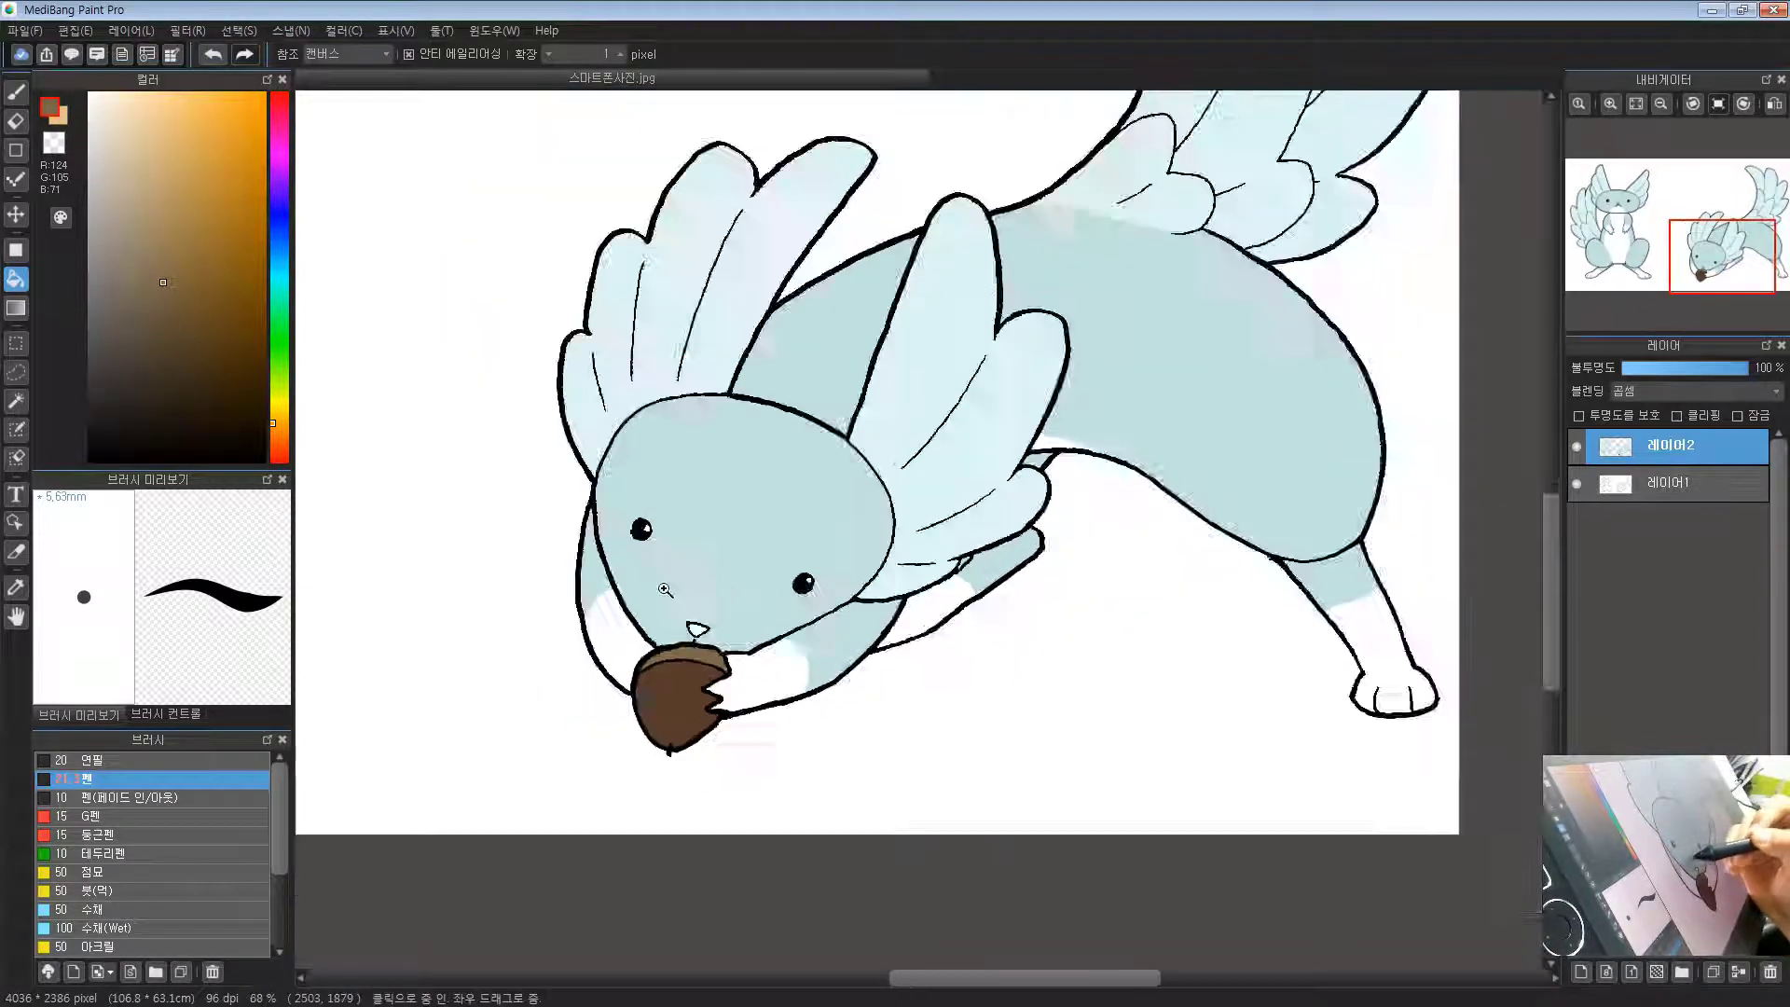
scroll(856, 594, "up", 2)
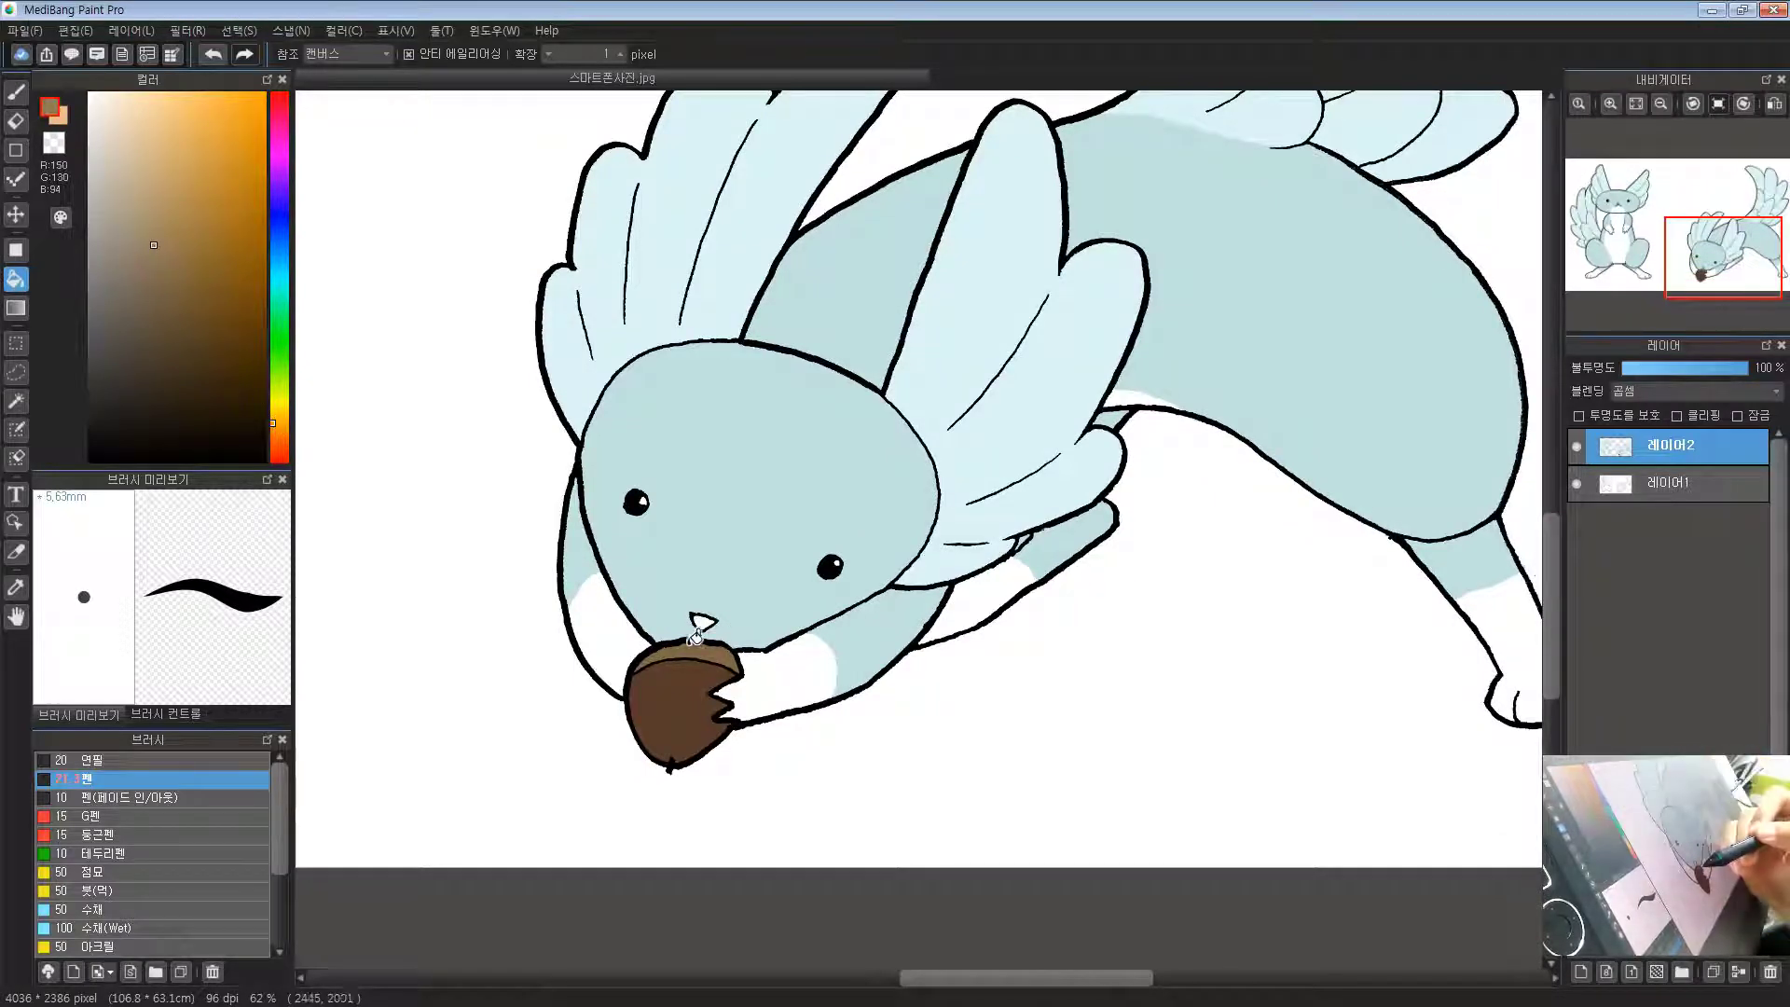
scroll(874, 670, "down", 3)
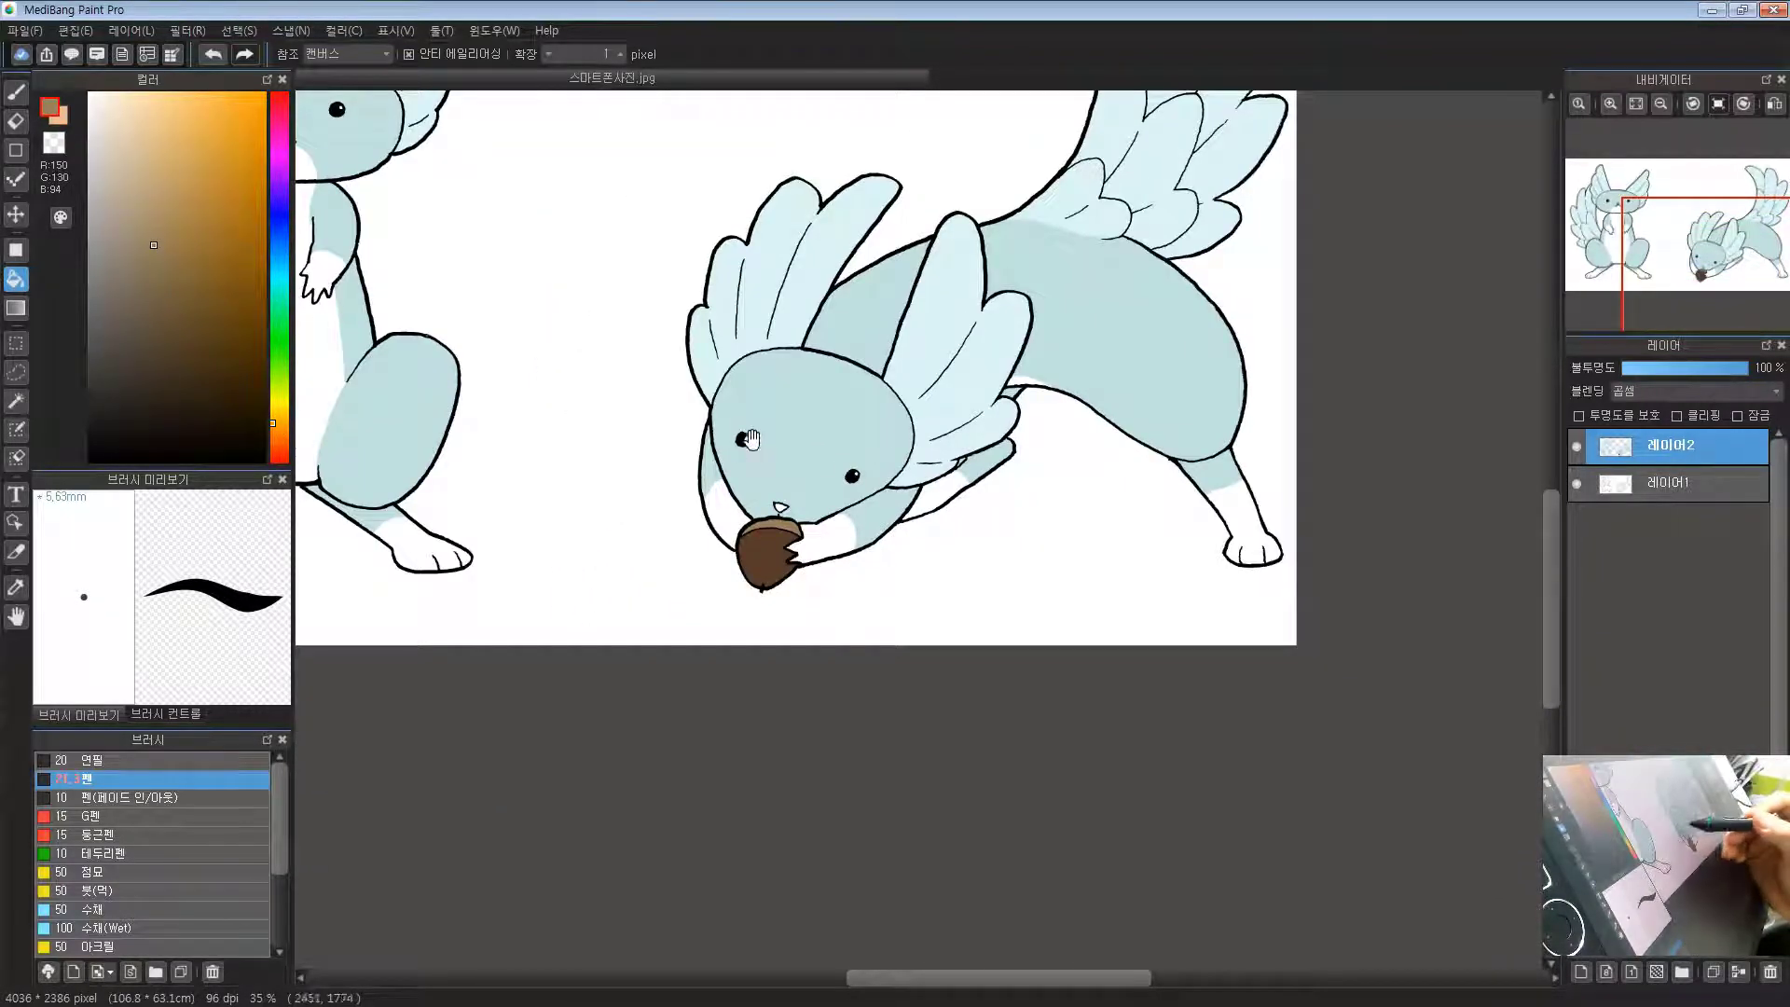
Step: Fill the sitting creature's nose with a near-black brown, R30 G13 B8
left_click_drag(752, 439, 933, 415)
mouse_move(576, 201)
left_mouse_down()
mouse_move(656, 356)
mouse_move(797, 512)
left_mouse_up()
left_click_drag(699, 386, 816, 397)
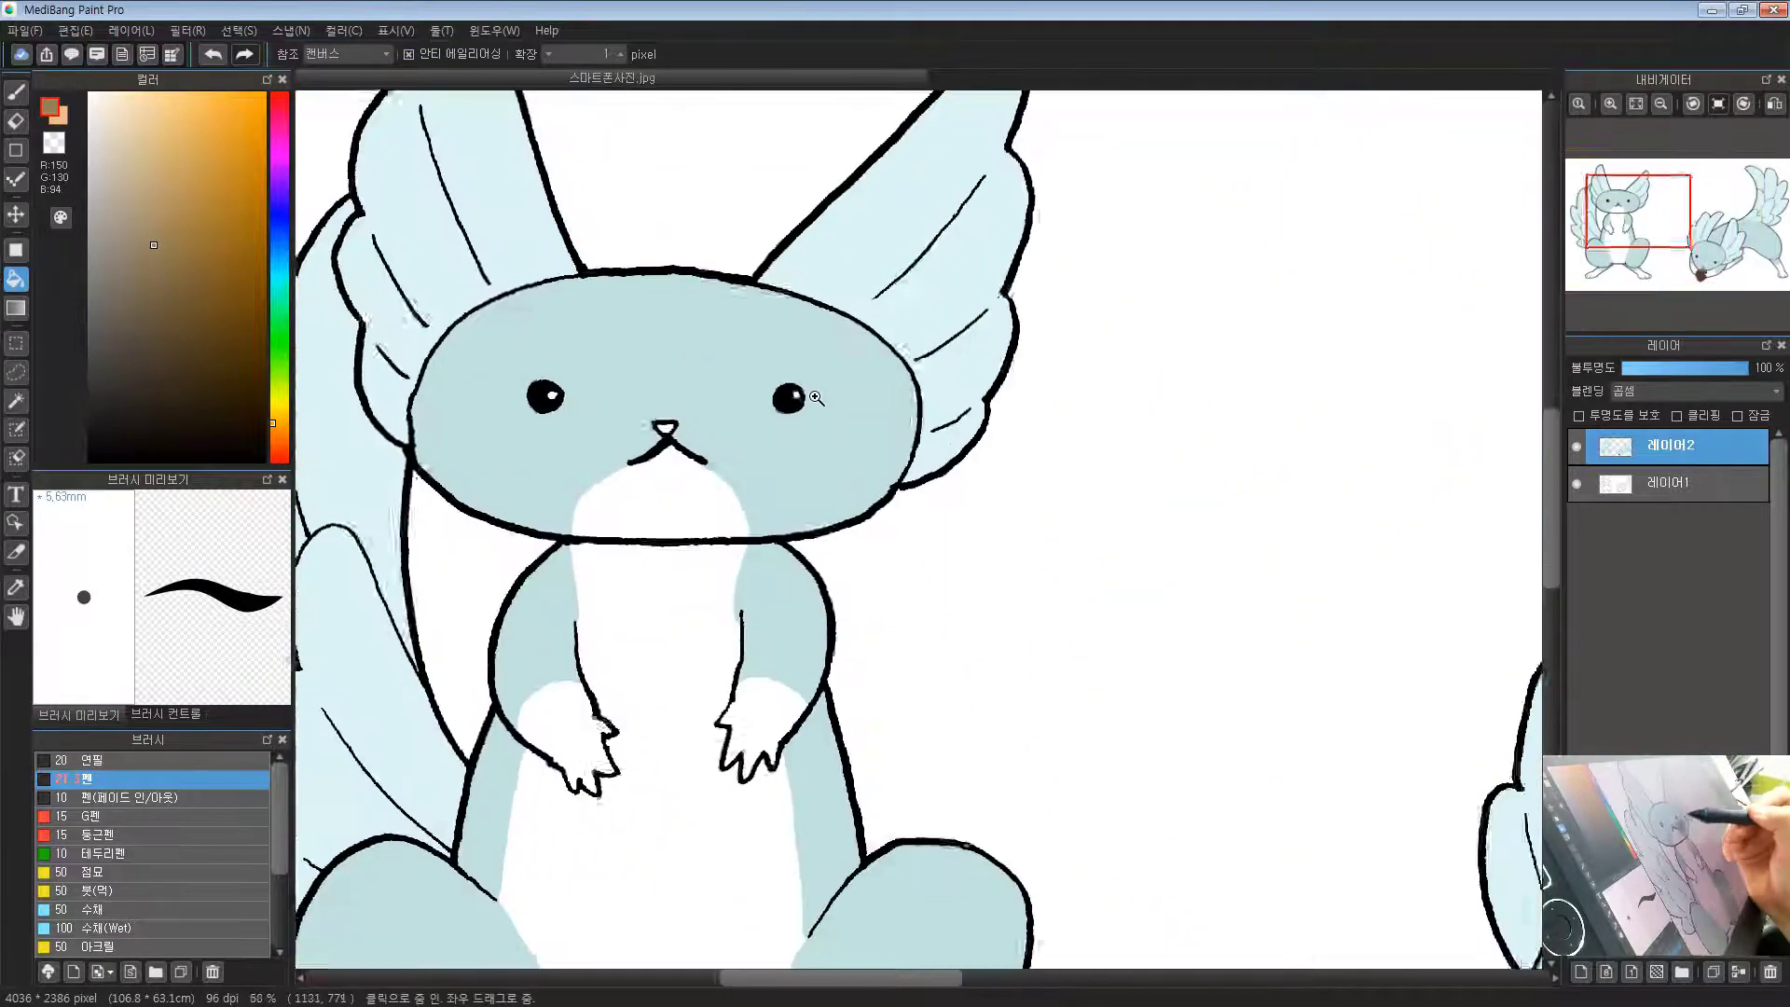
scroll(815, 398, "up", 1)
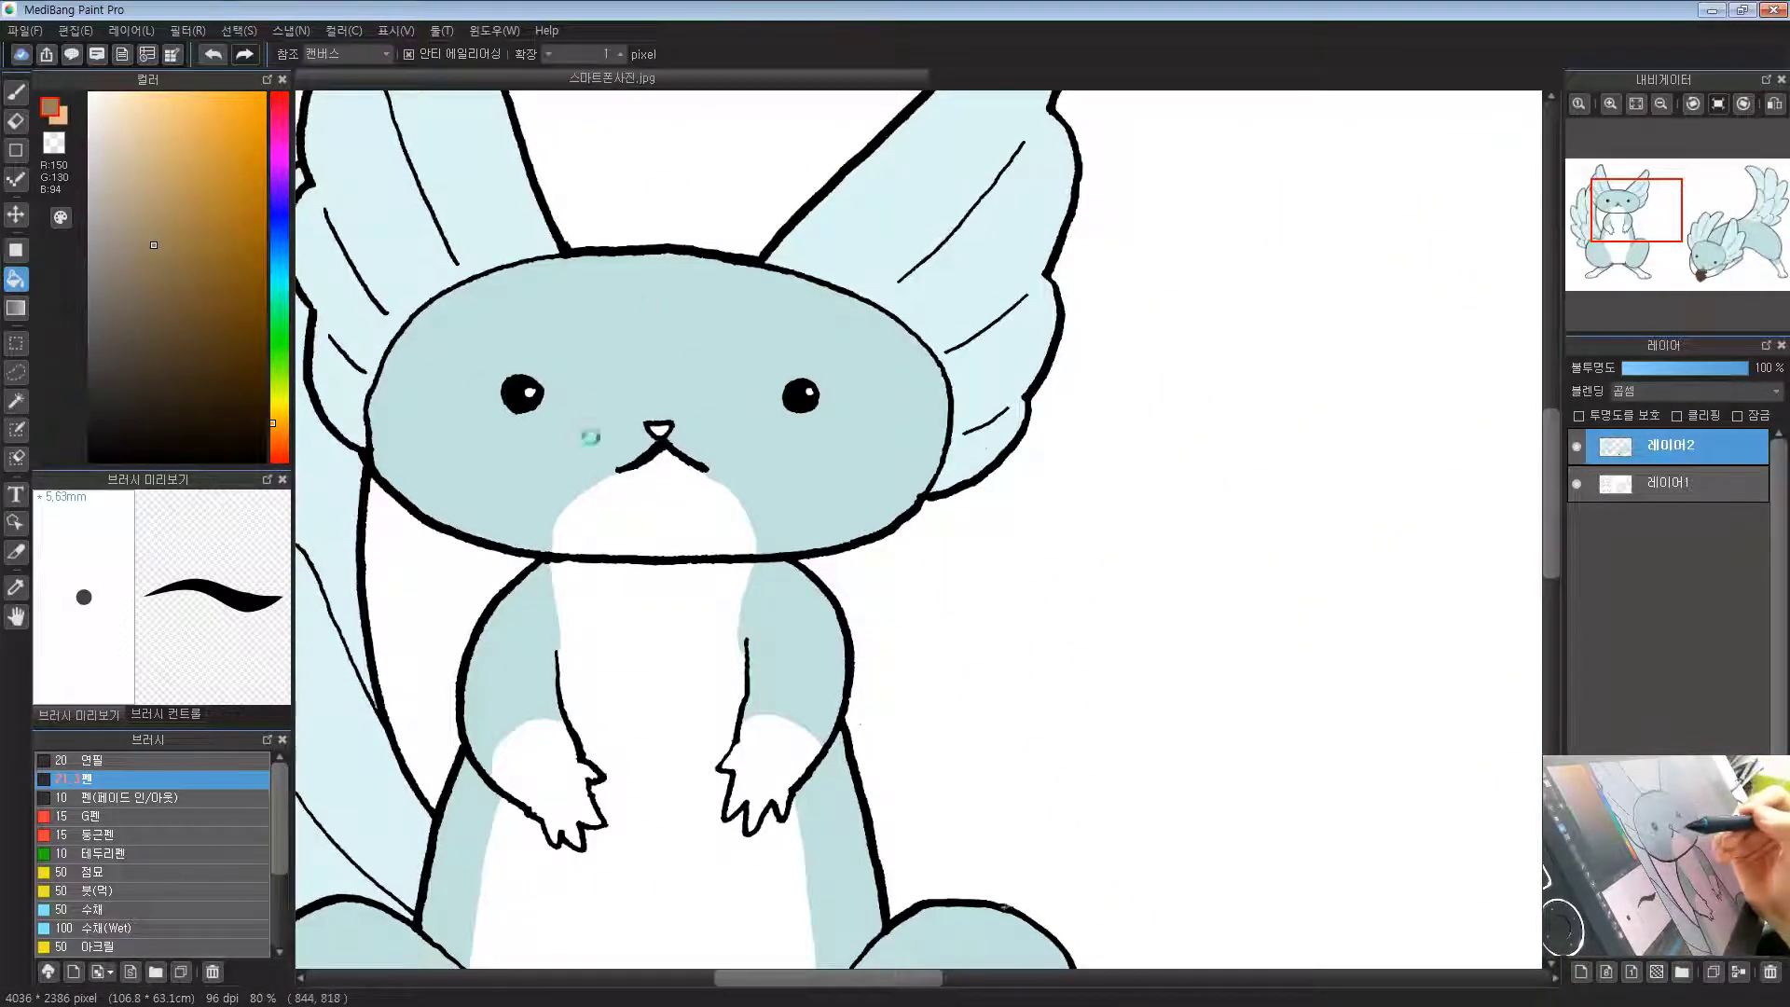
left_click(279, 120)
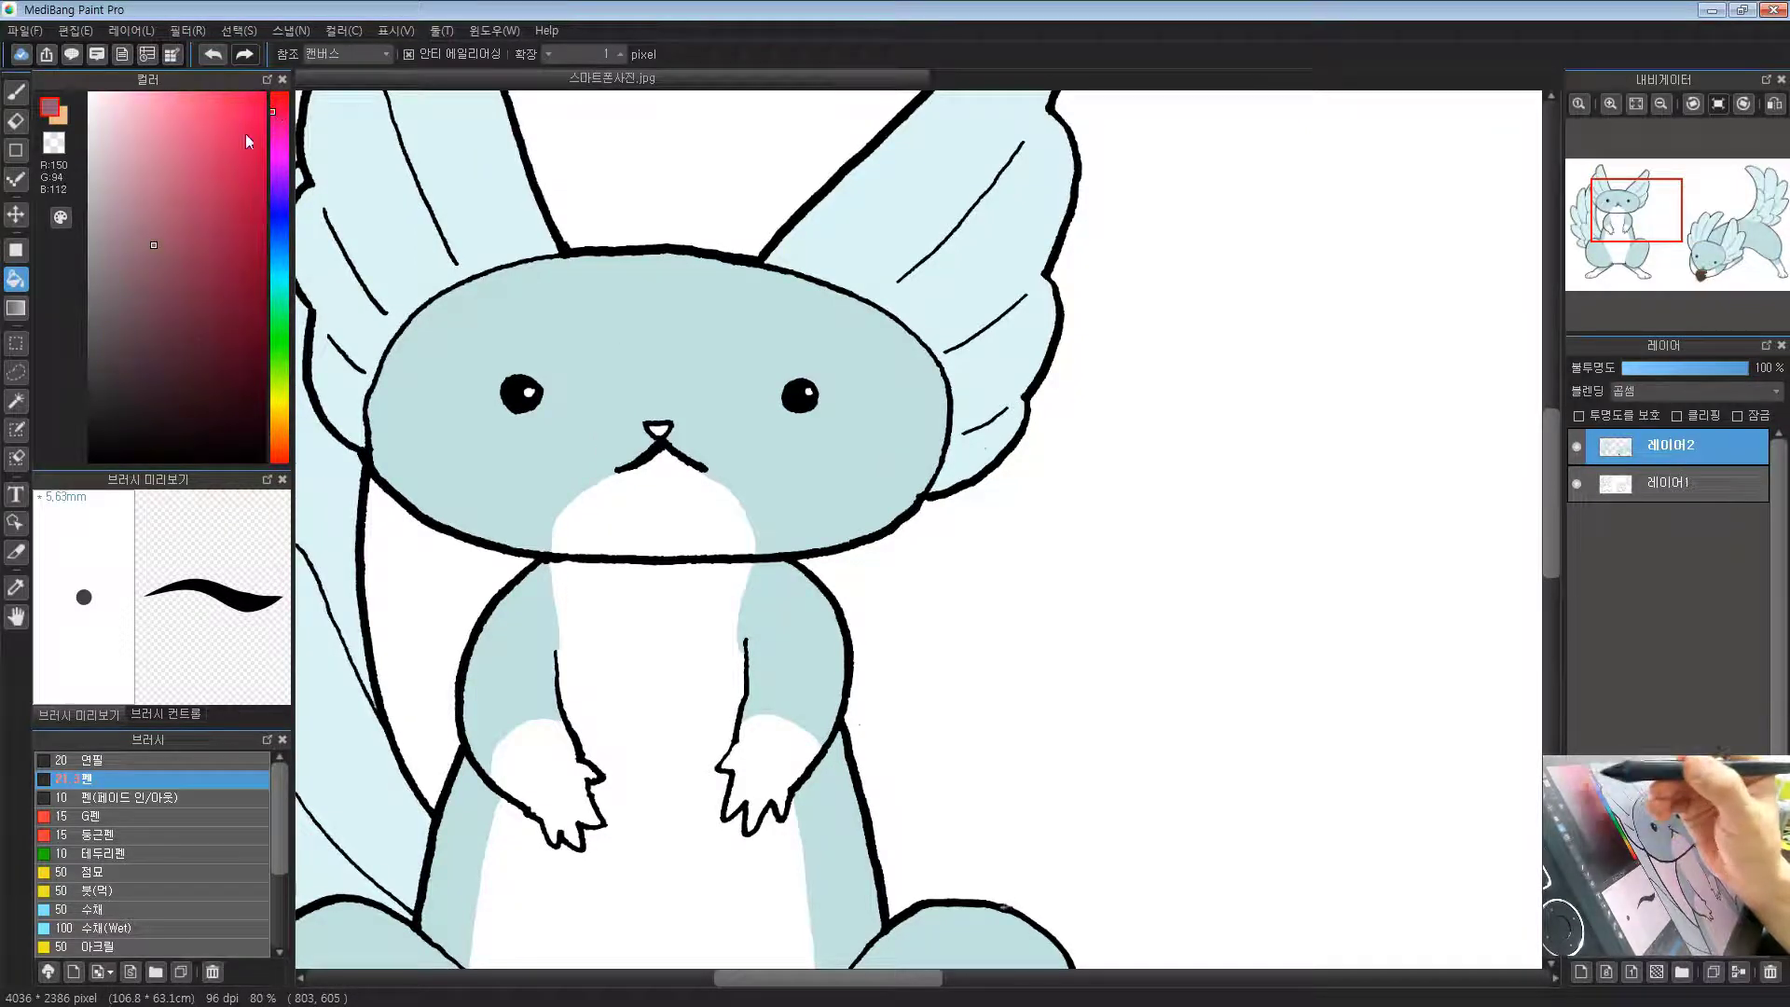
left_click(202, 399)
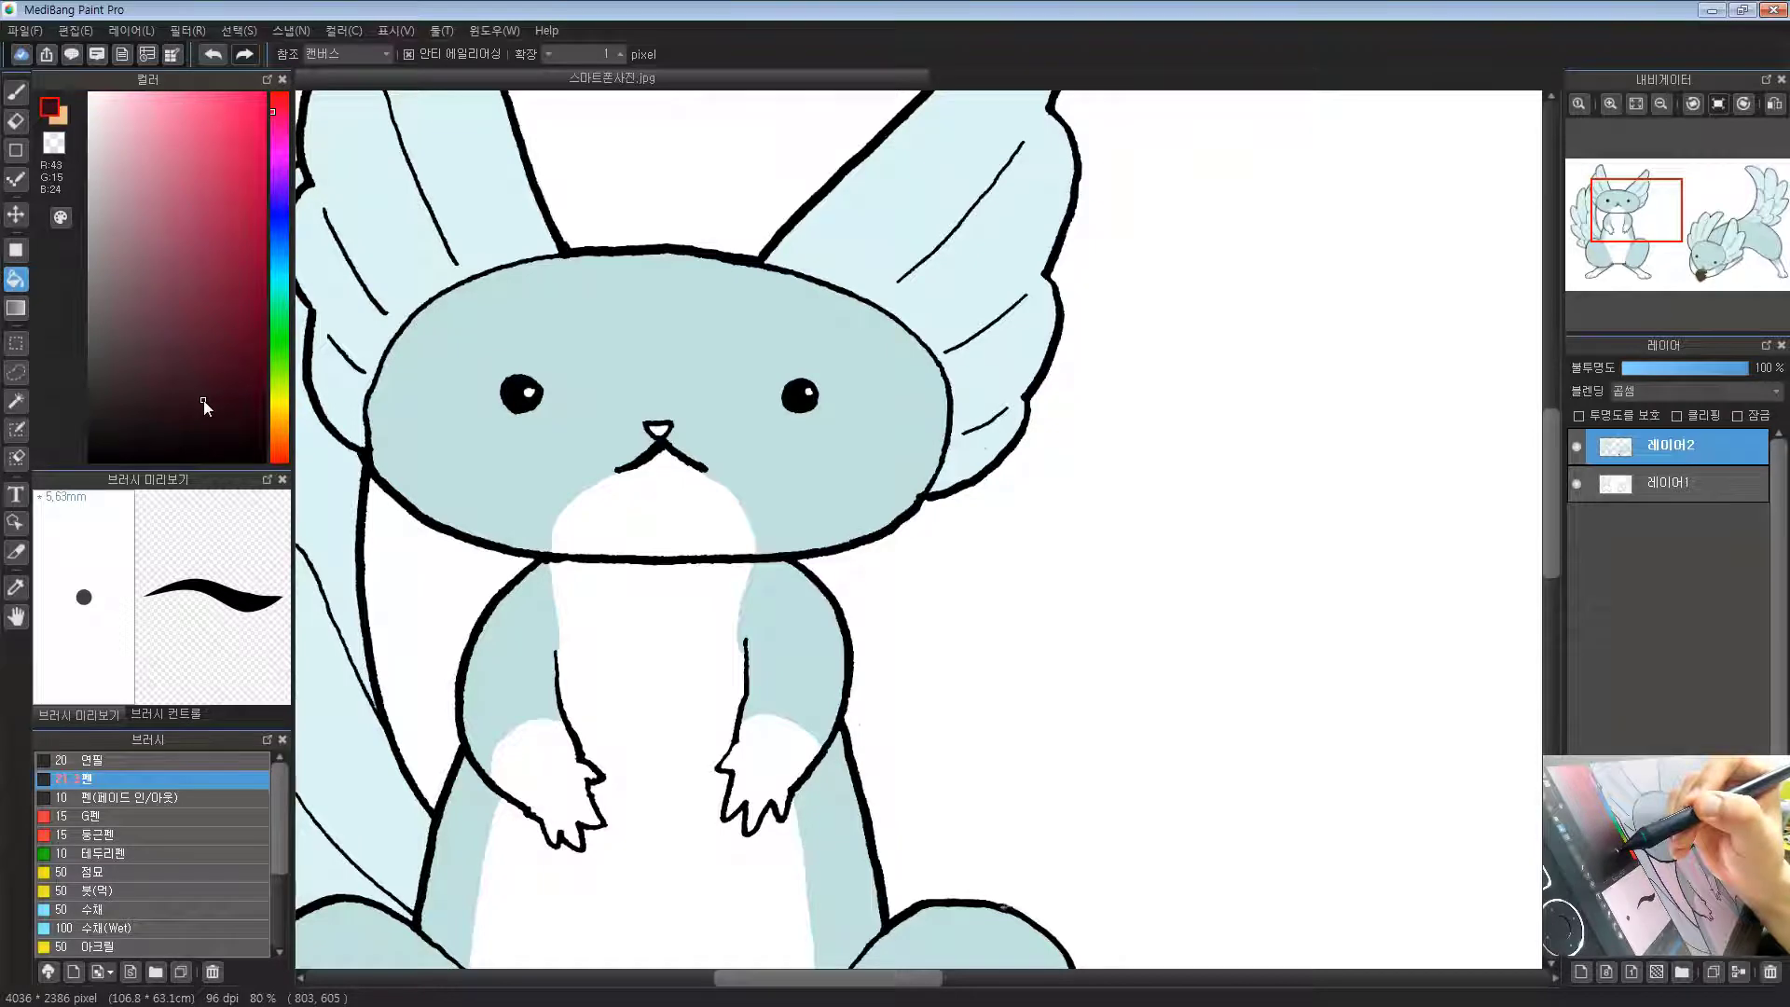
left_click(208, 407)
left_click(273, 455)
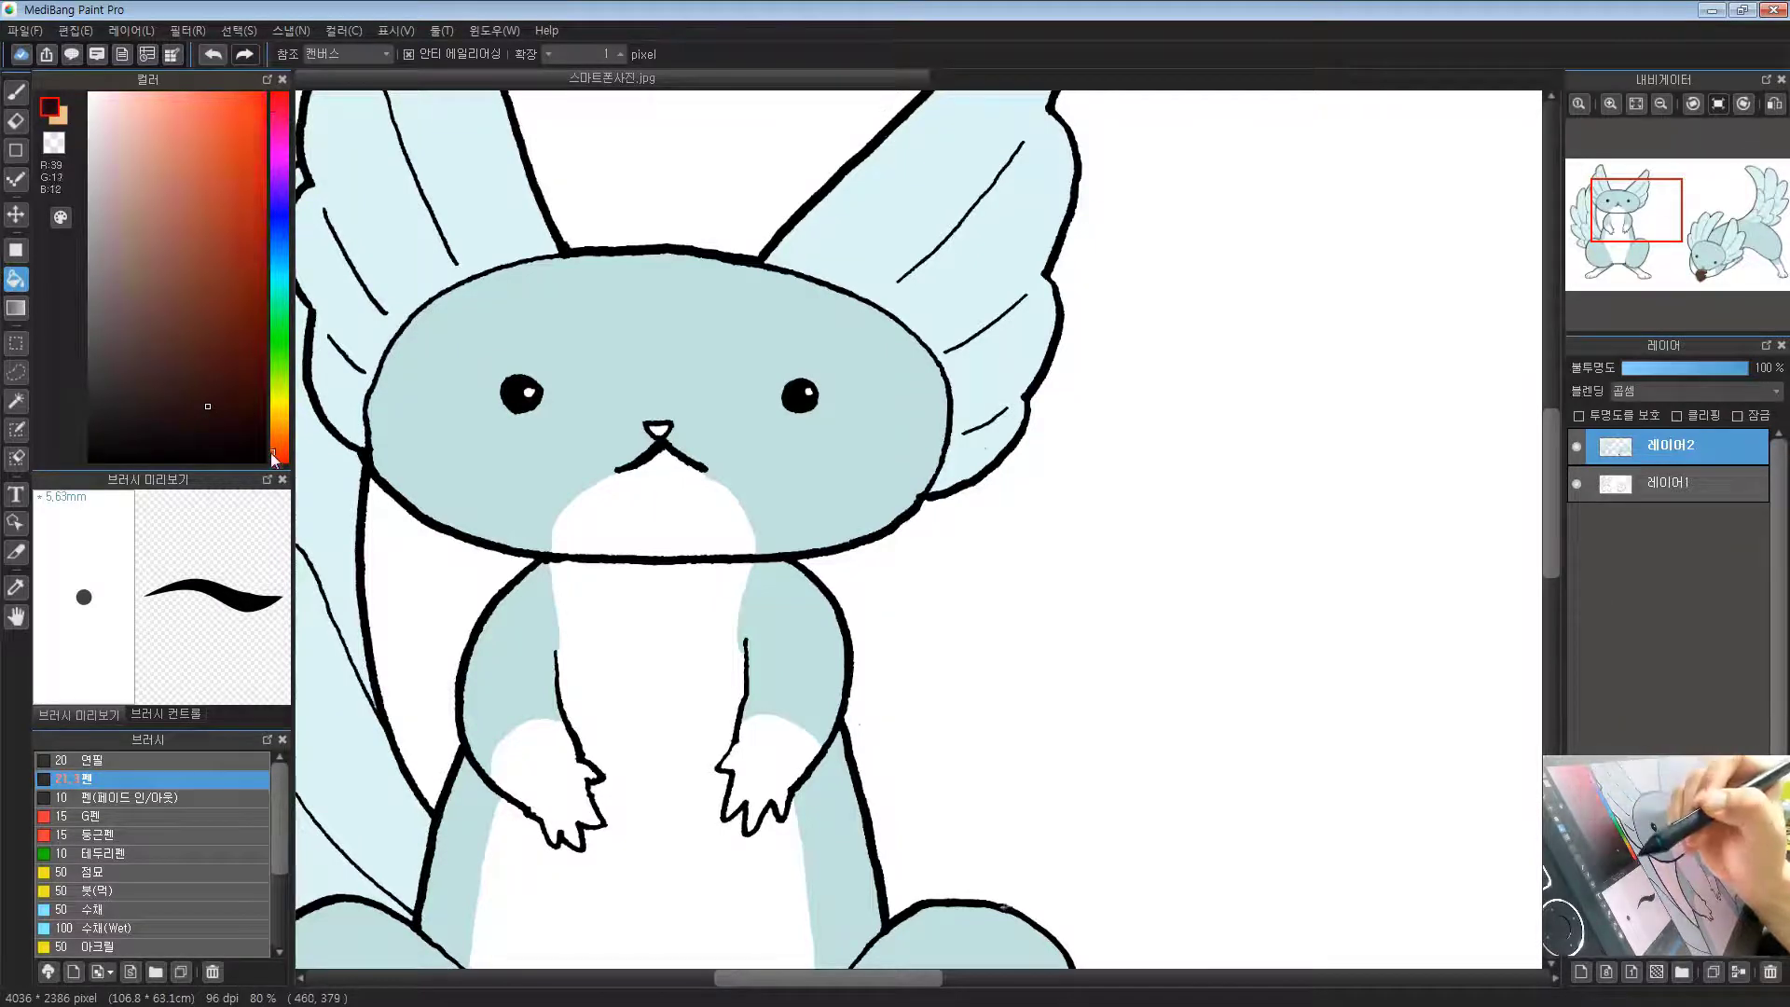
left_click(277, 455)
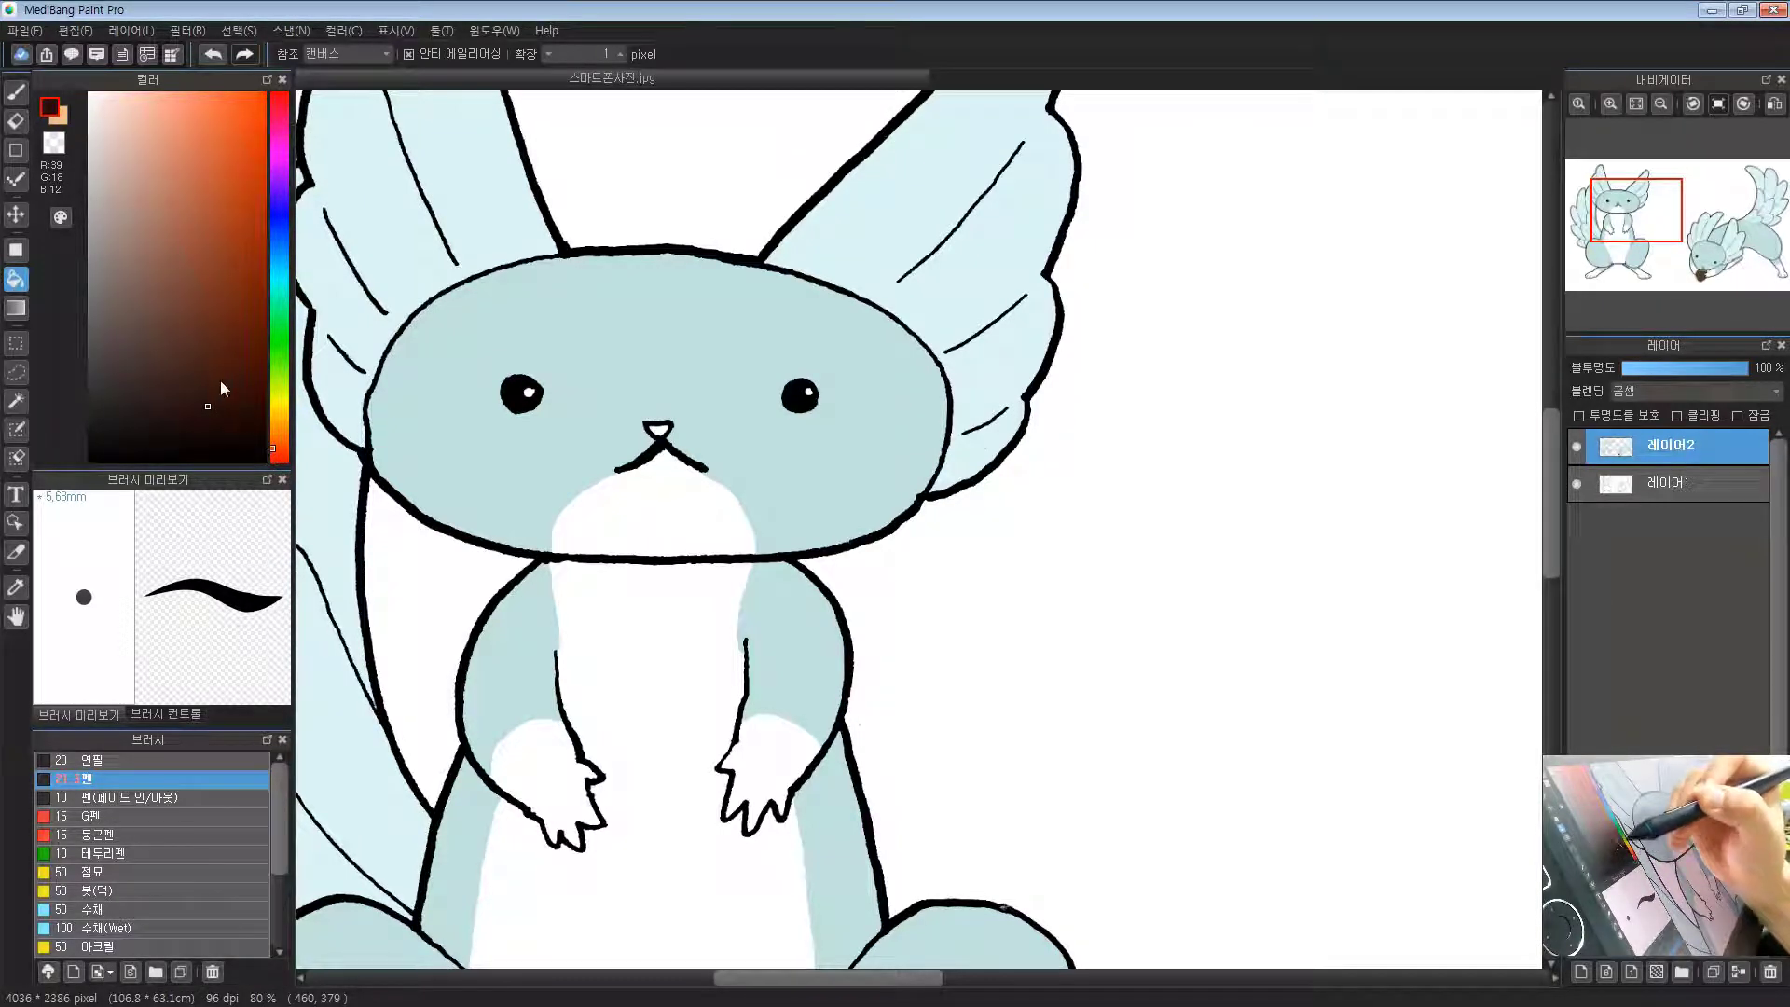
left_click(213, 420)
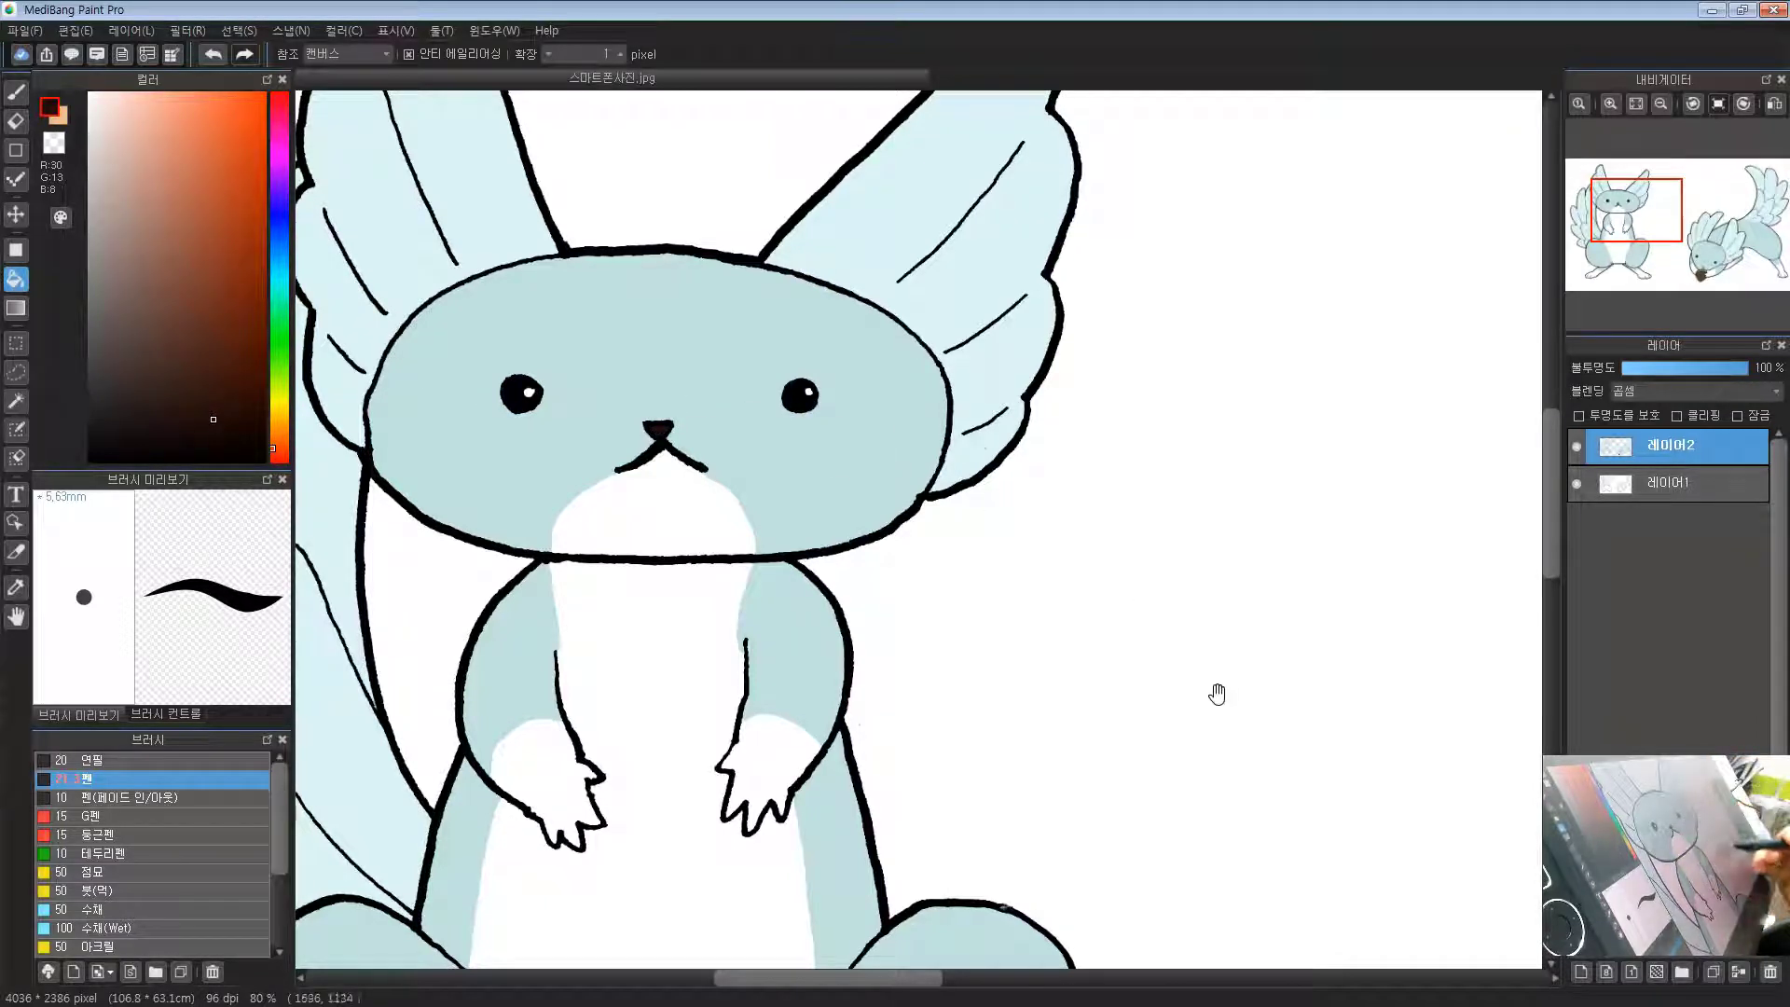
Step: Fill the crouching creature's nose with the same near-black brown
left_click_drag(1287, 806, 111, 373)
left_click_drag(732, 740, 796, 480)
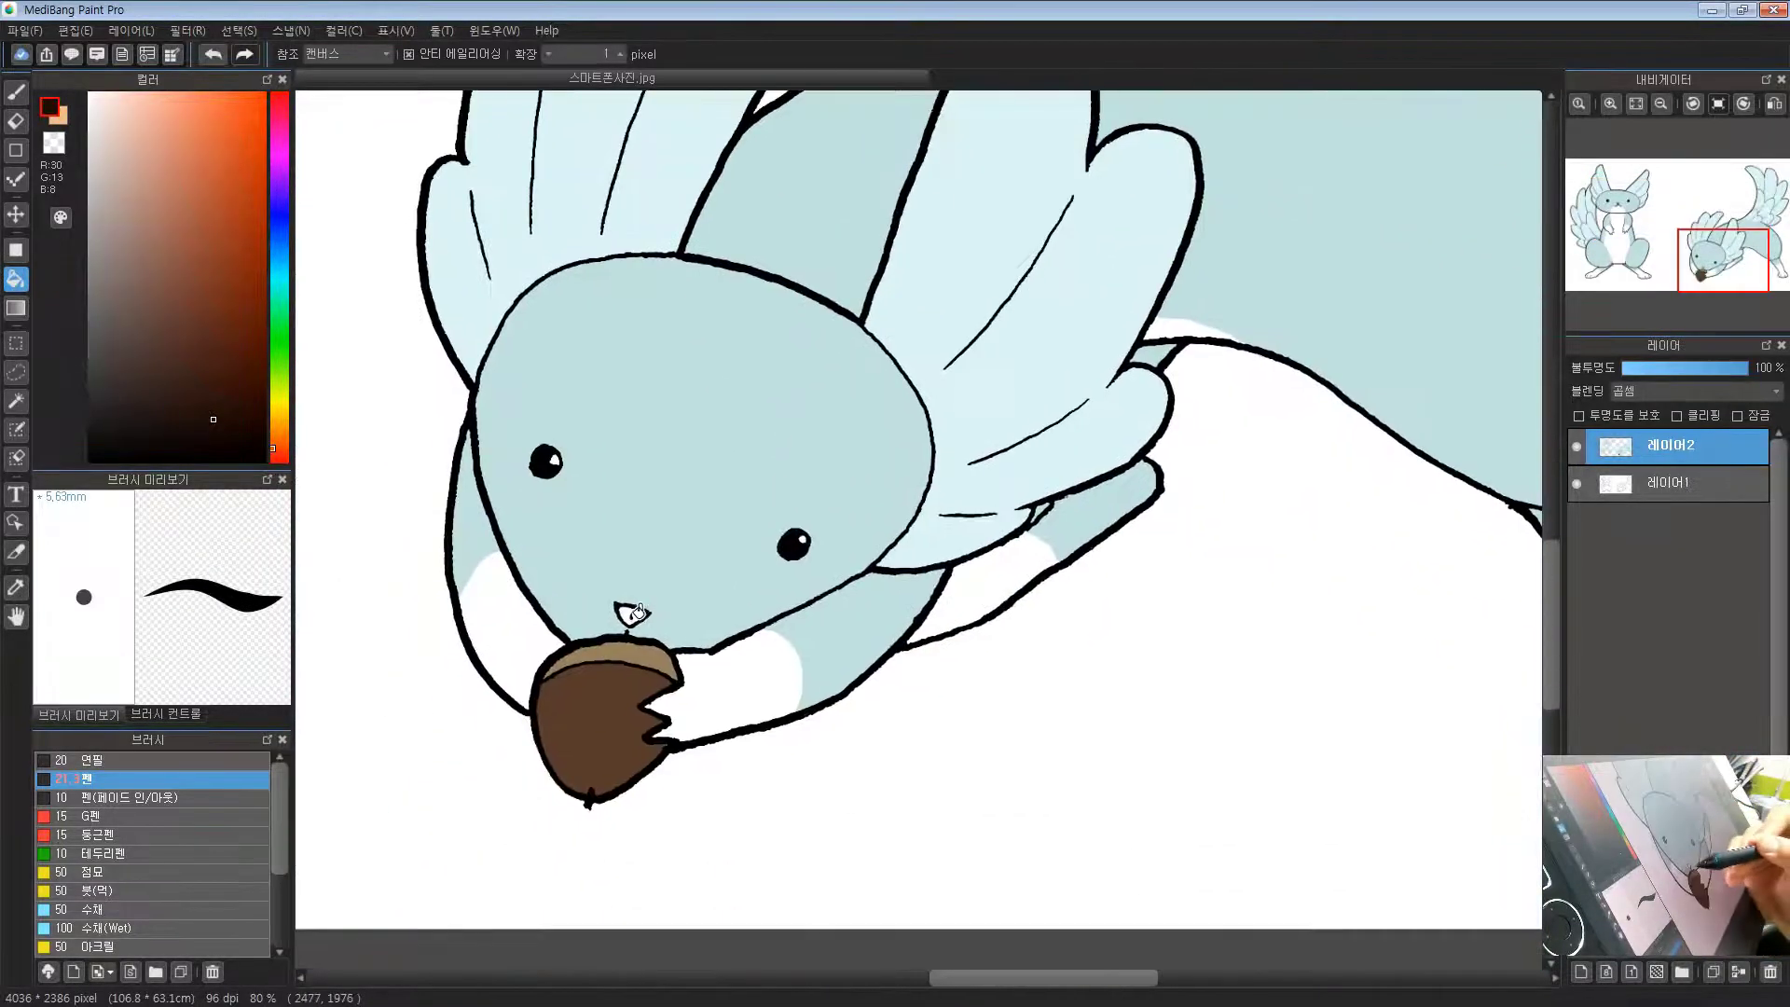
left_click(635, 612)
left_click_drag(715, 529, 604, 597)
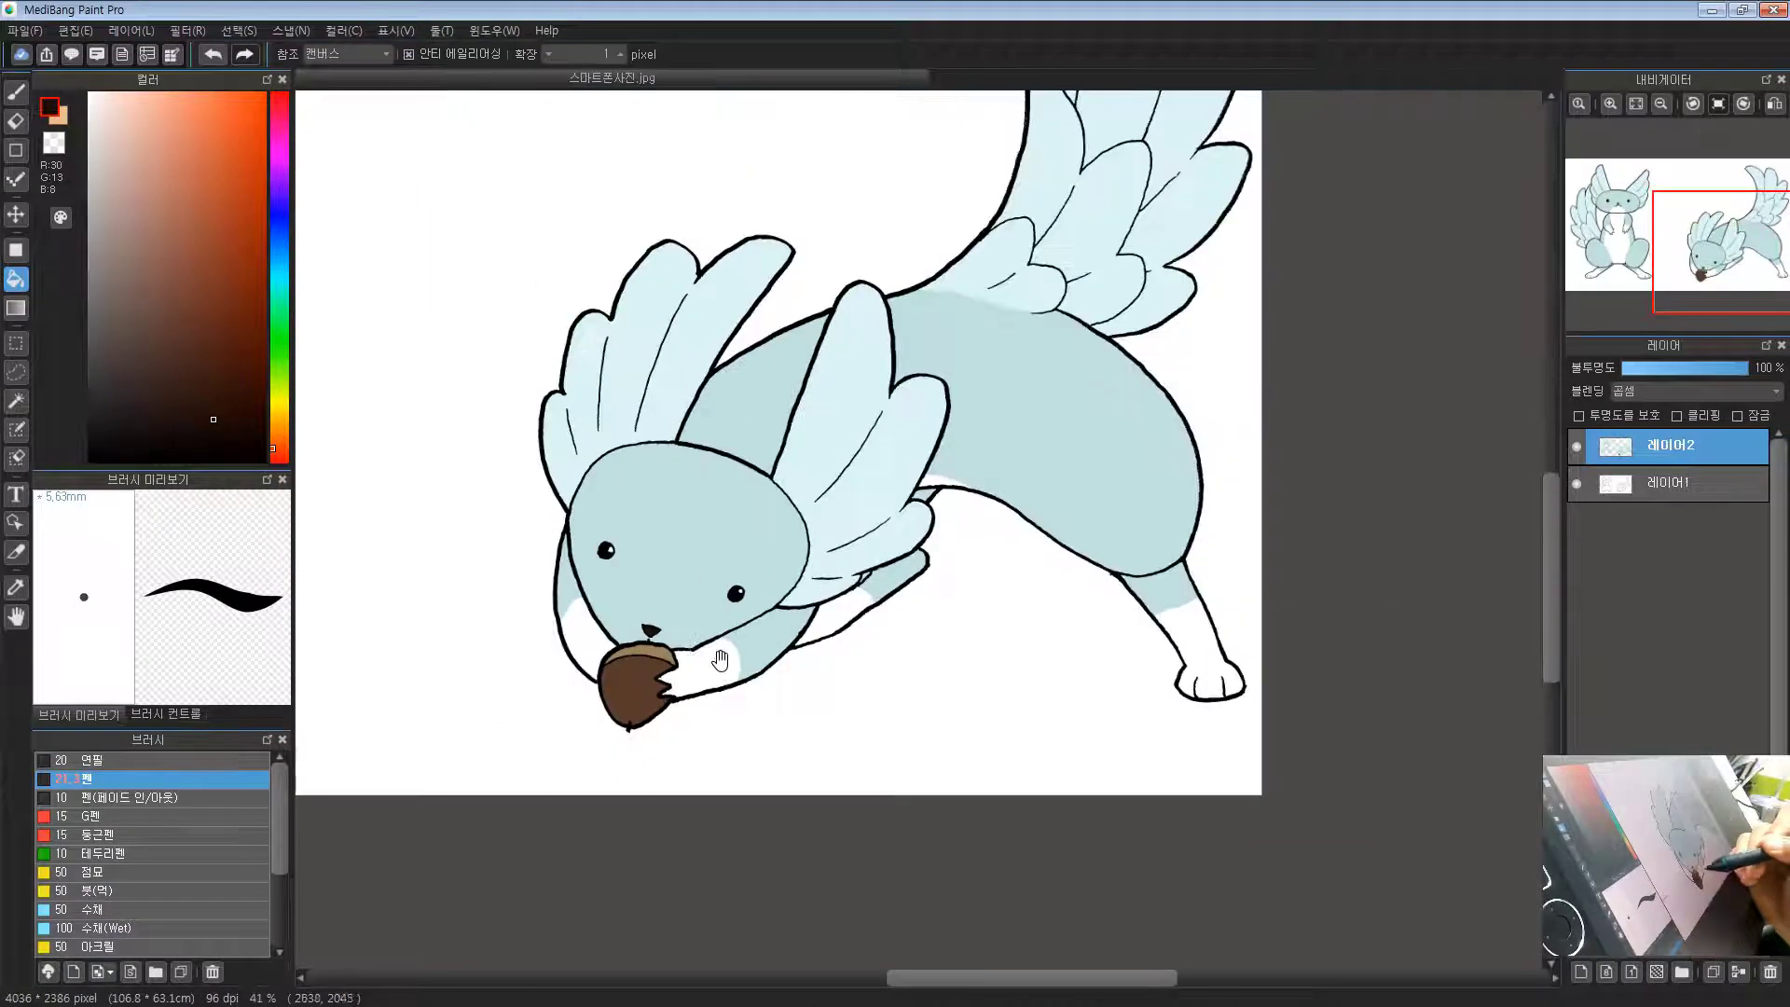
Step: Inspect the crouching creature's nose up close, sampling its outline and its fill in turn to compare their colours
left_click_drag(723, 657, 1052, 604)
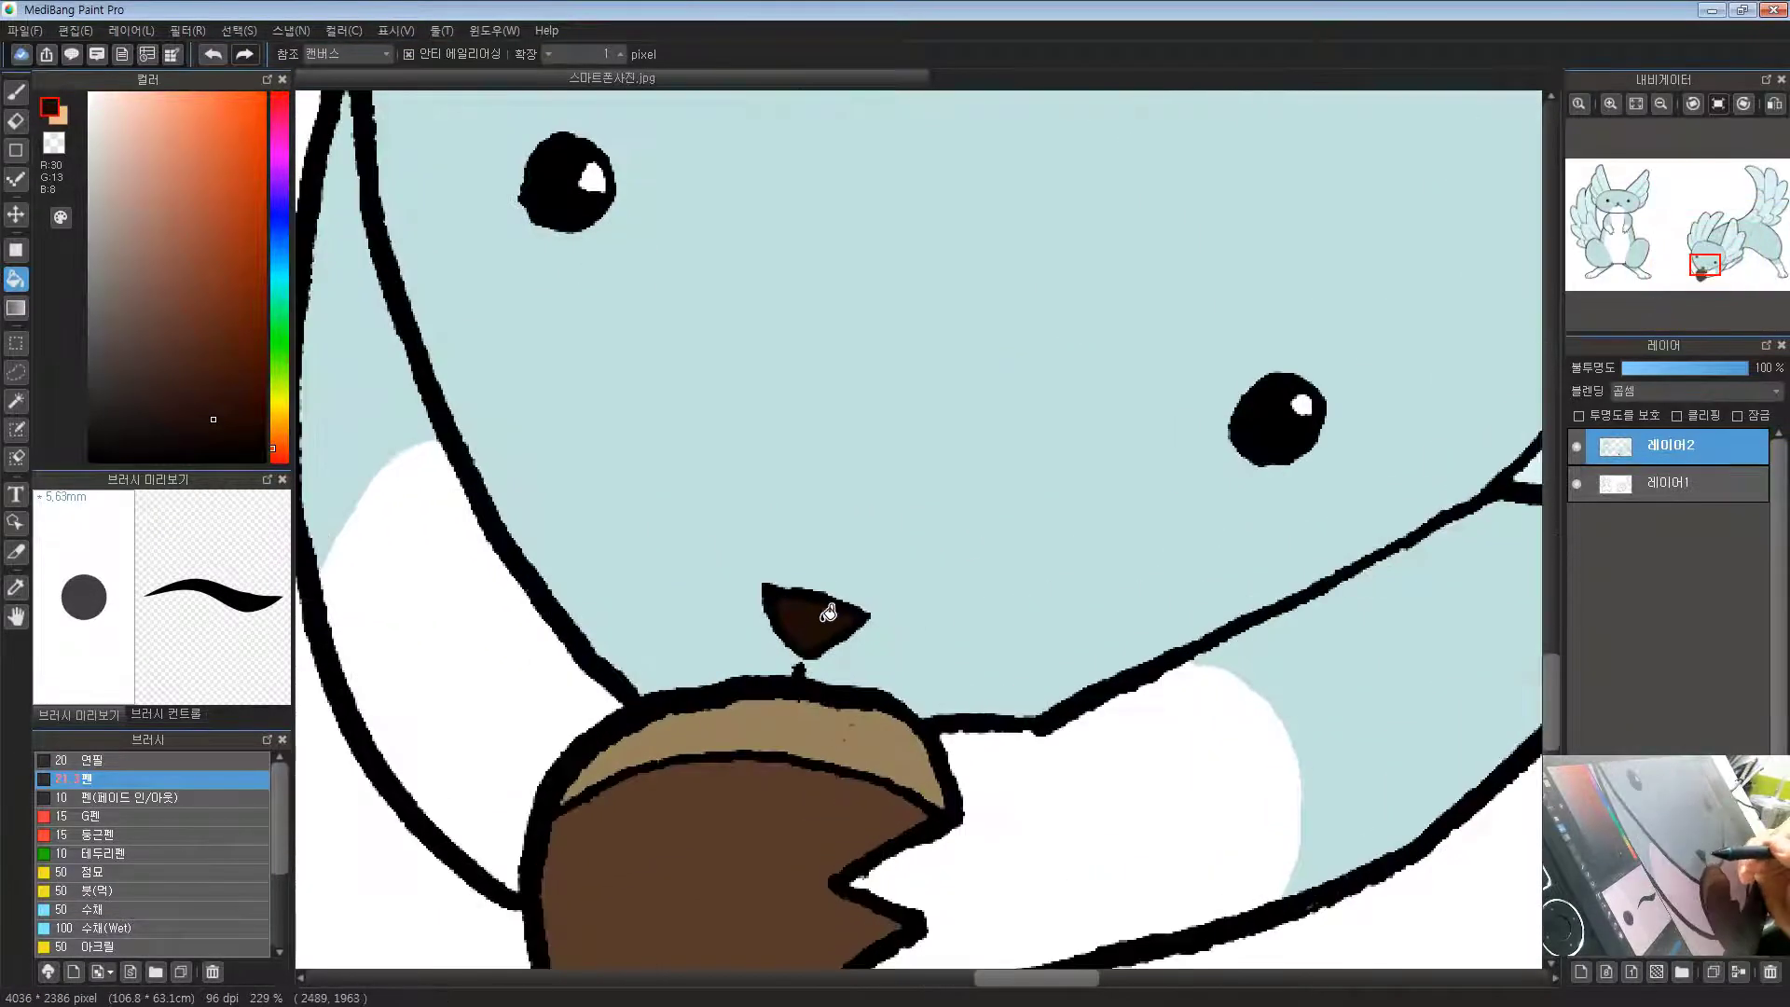
left_click_drag(829, 610, 1006, 550)
left_click(805, 596)
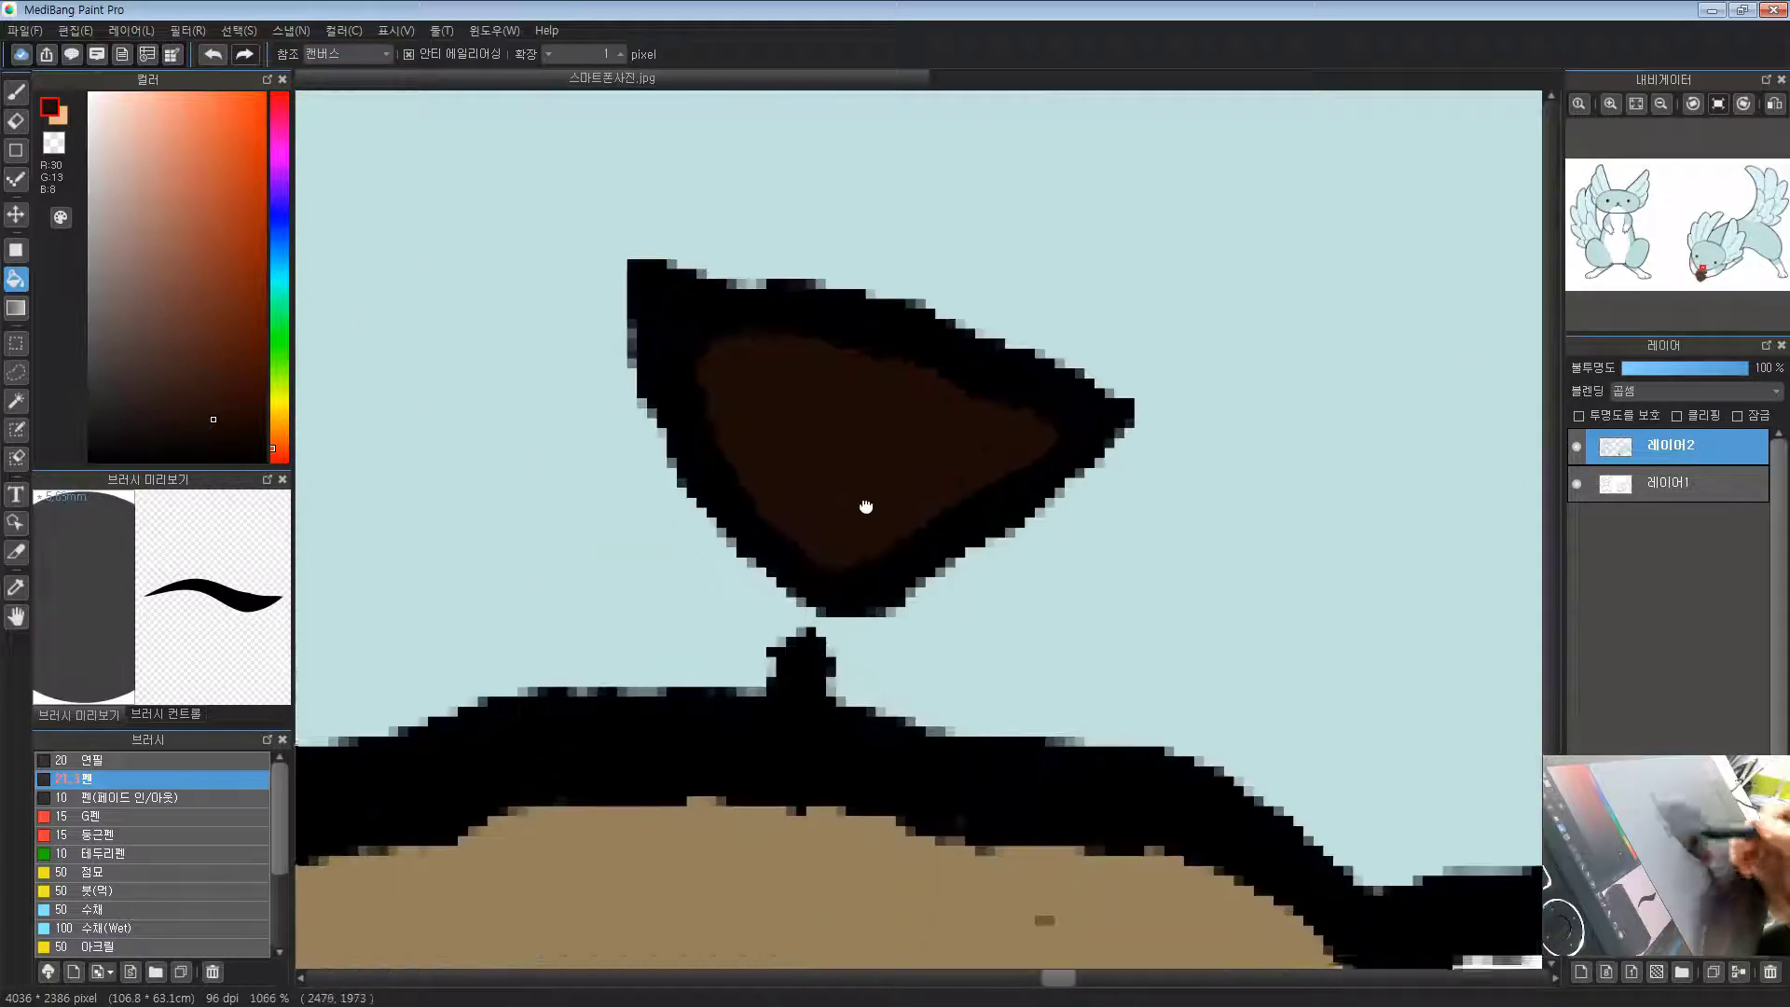
left_click(878, 318, "alt")
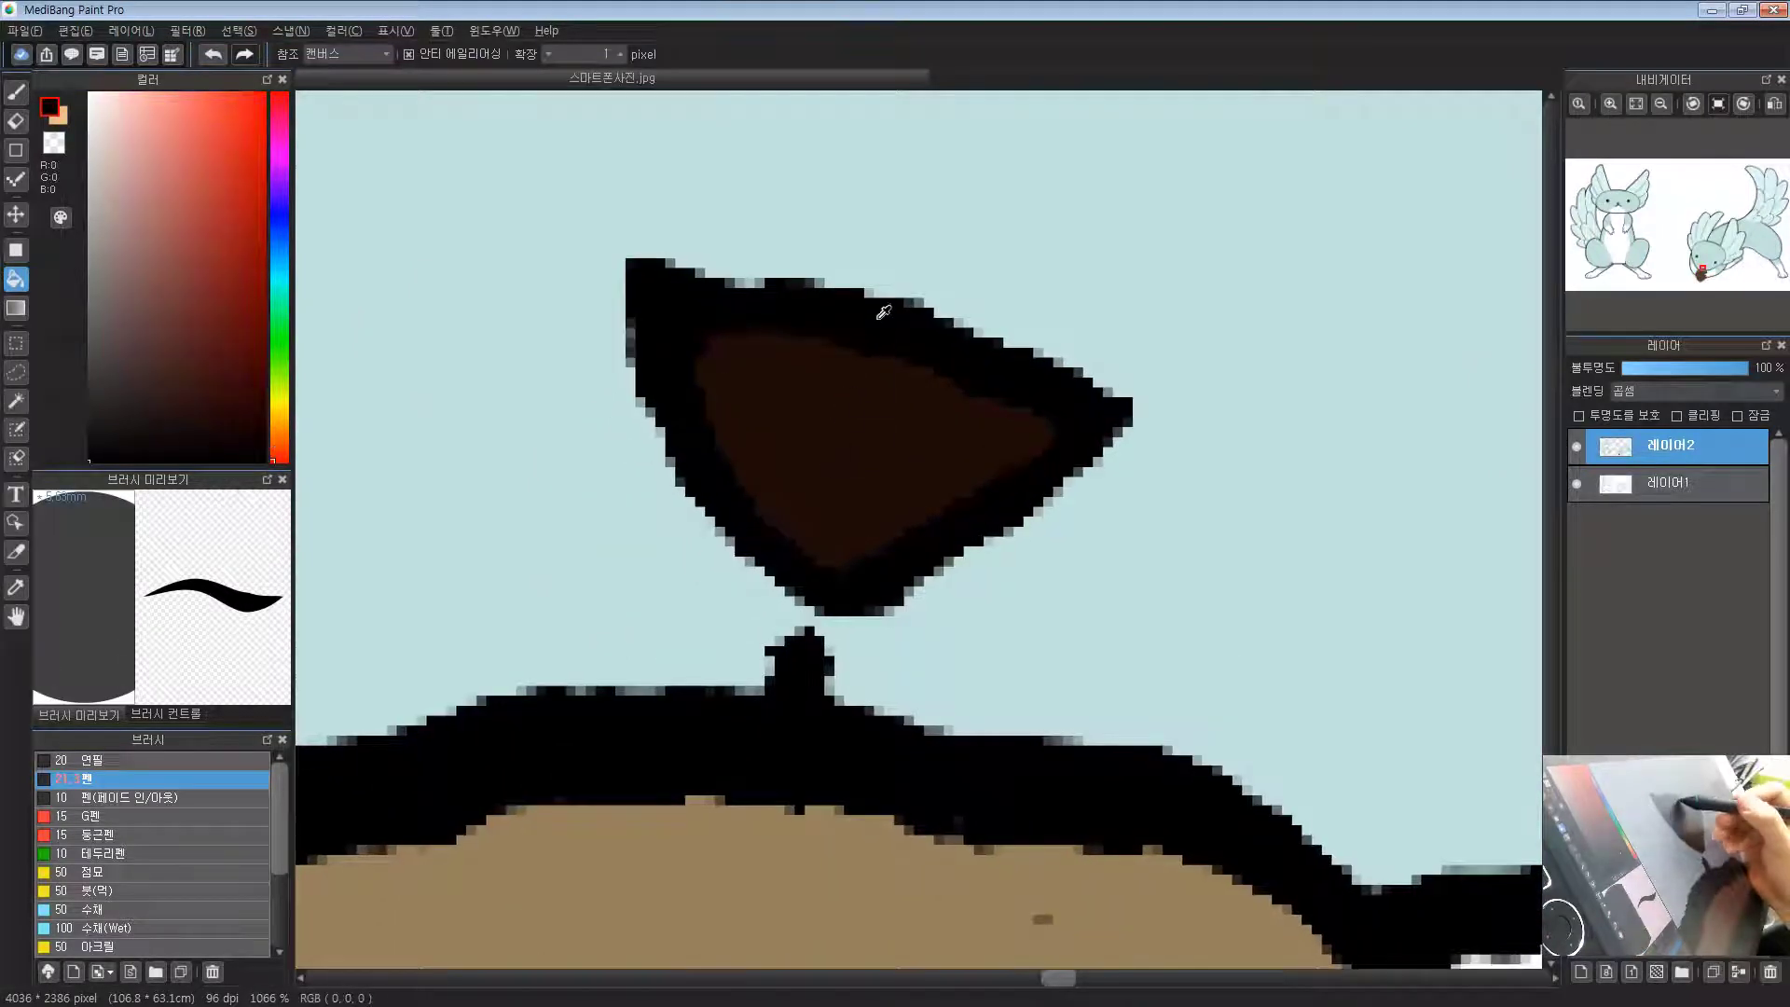
left_click(852, 428, "alt")
left_click(893, 312, "alt")
left_click(855, 434, "alt")
left_click(885, 339, "alt")
left_click(852, 444, "alt")
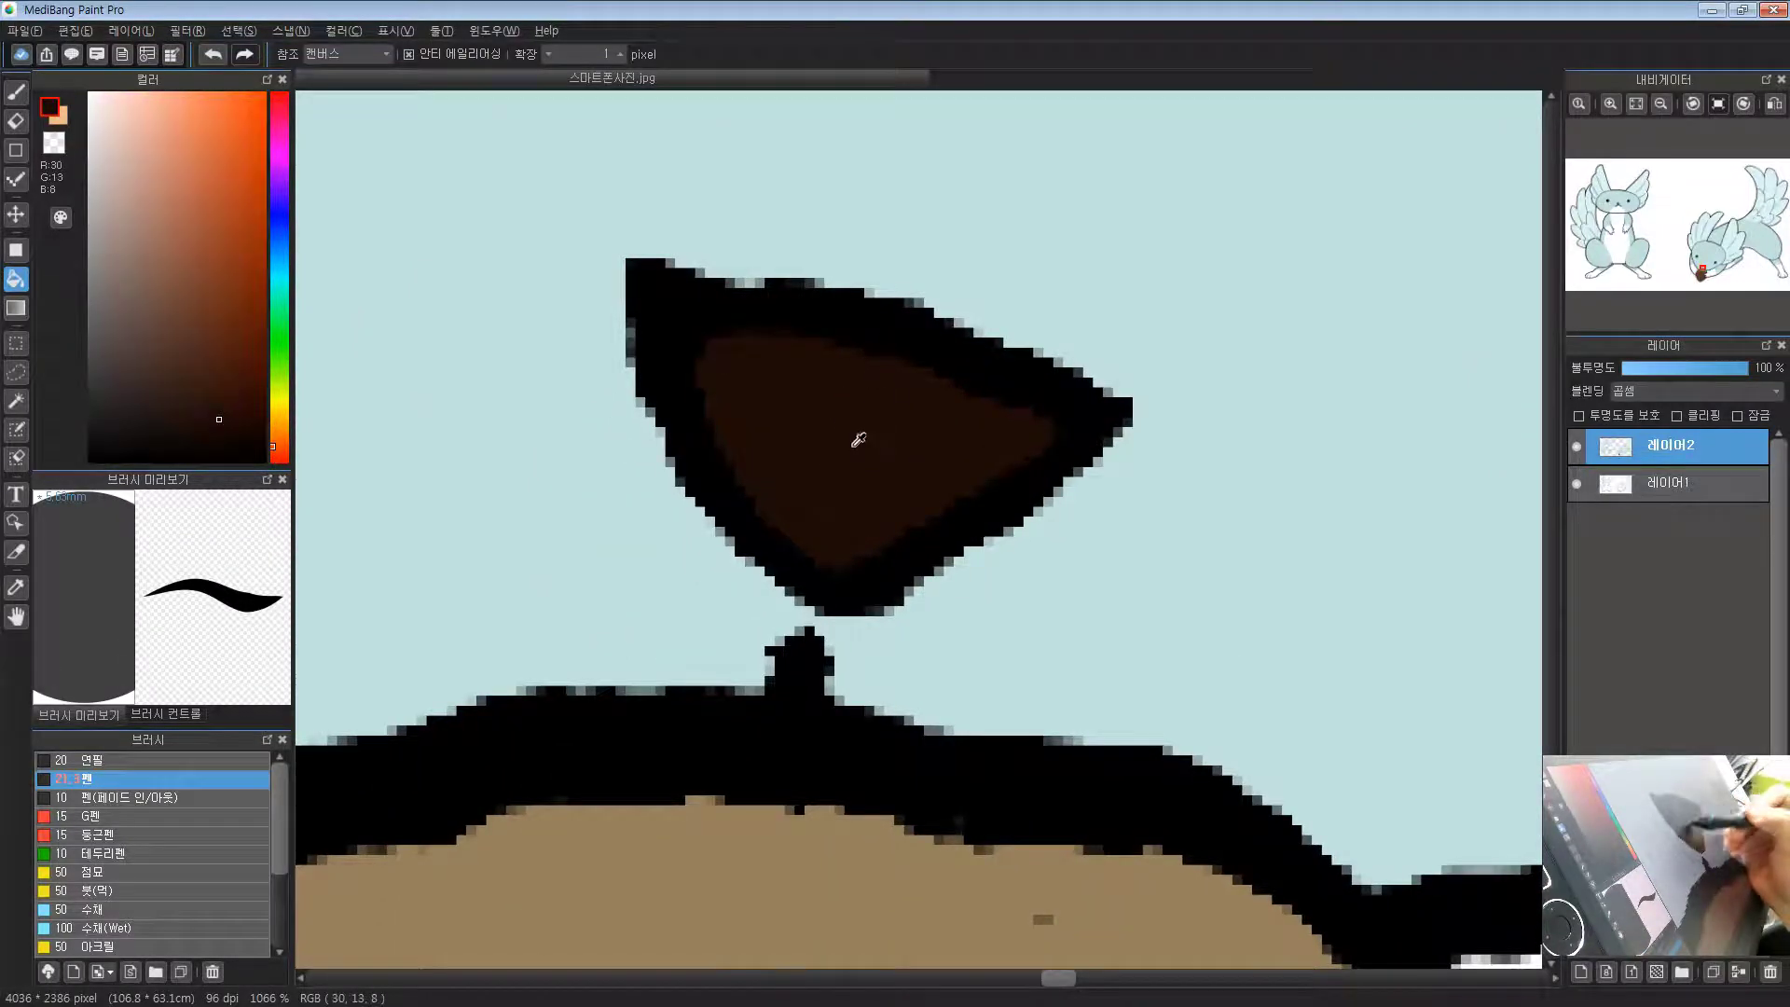
left_click(884, 347, "alt")
left_click(872, 430, "alt")
left_click_drag(846, 426, 814, 571)
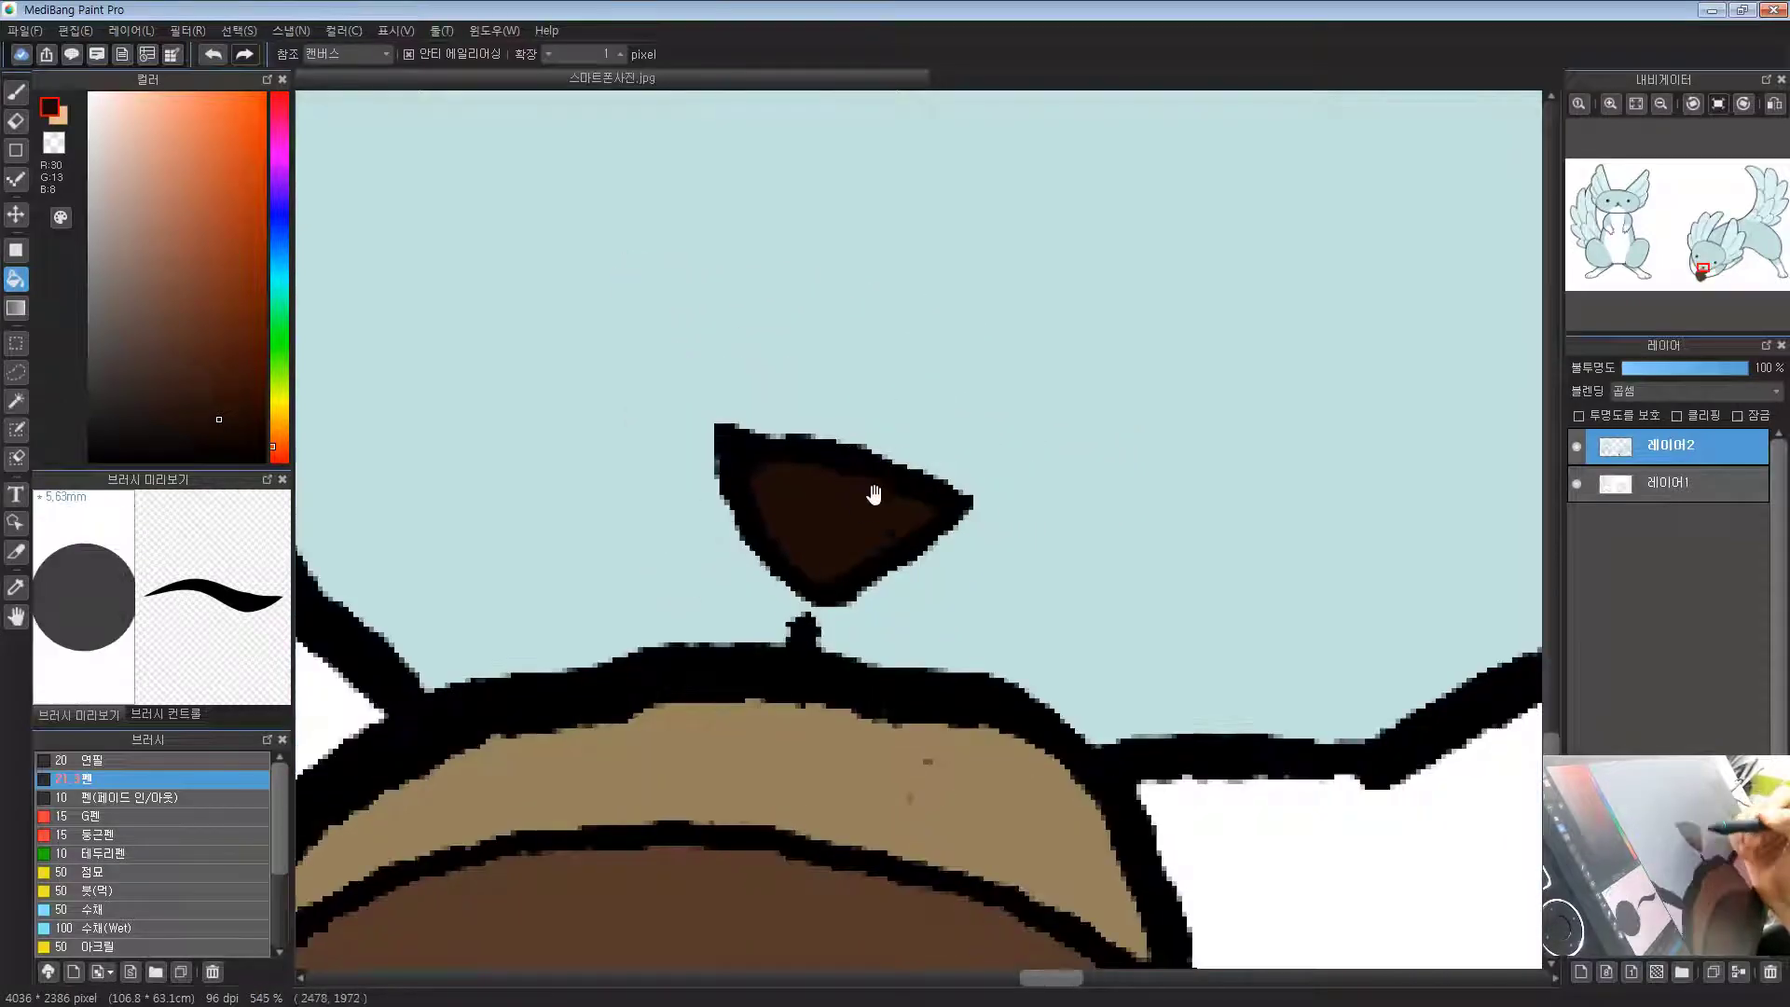
Step: Review the colouring of both creatures across the whole drawing
scroll(746, 578, "down", 4)
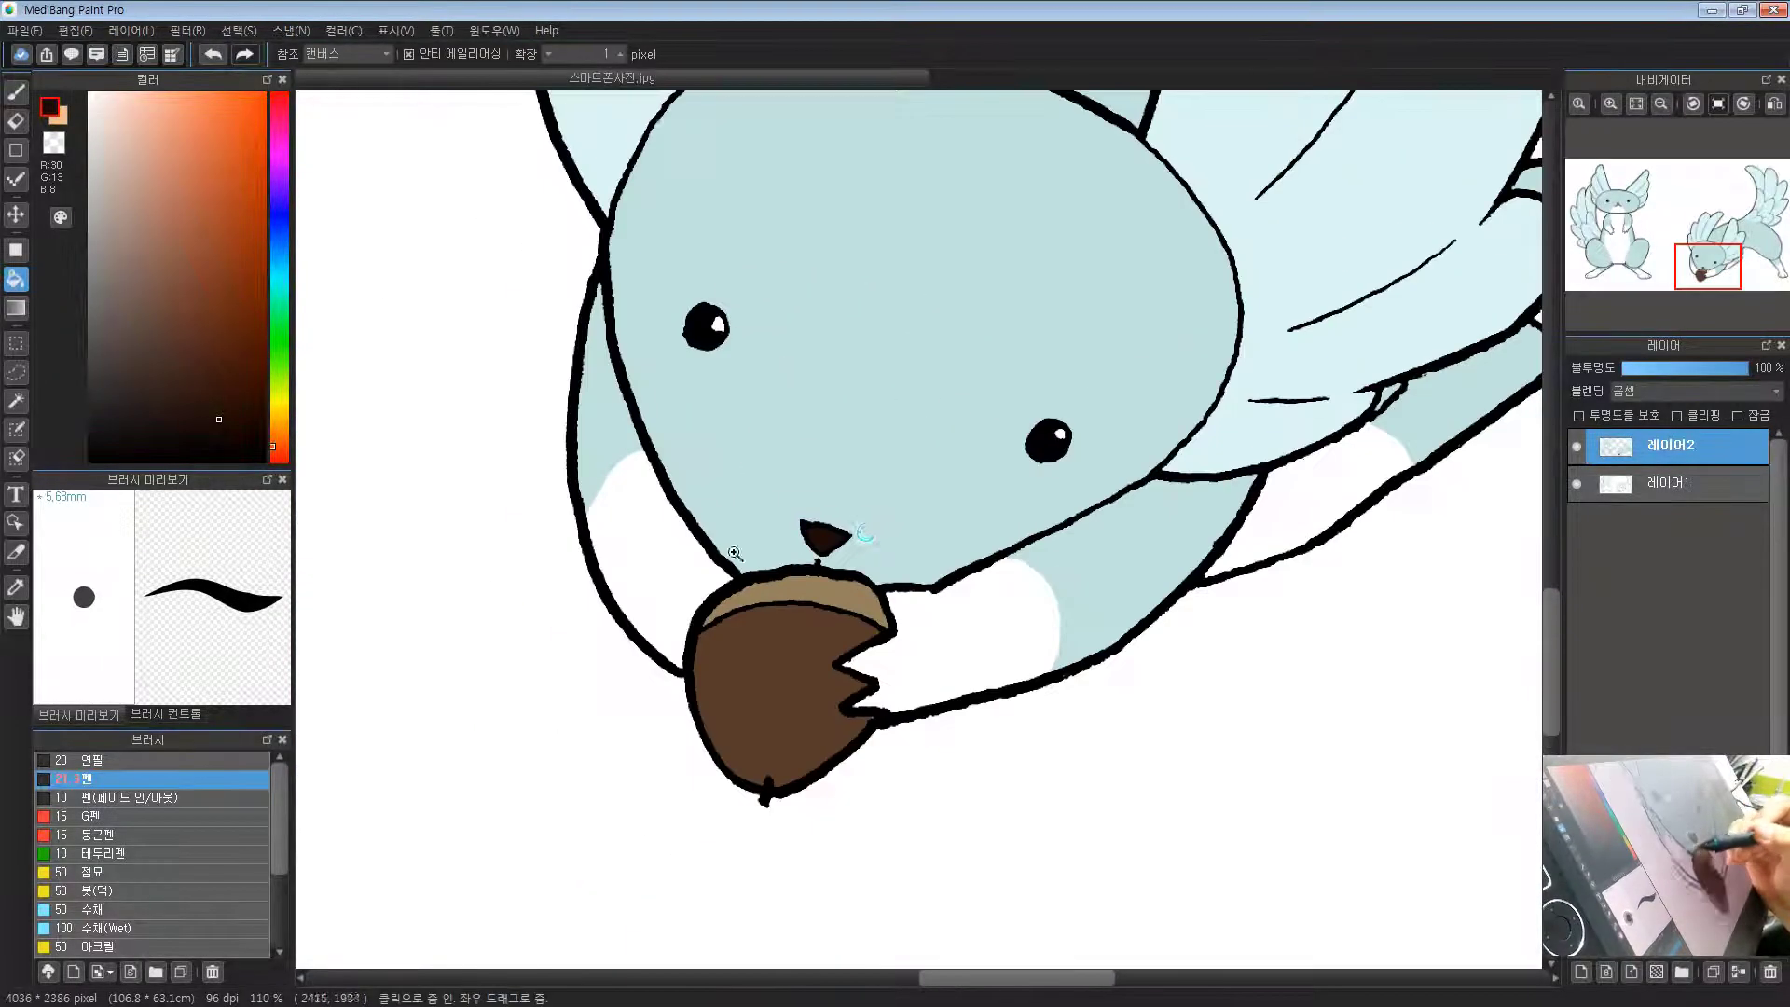
left_click_drag(909, 471, 740, 639)
scroll(764, 622, "down", 3)
scroll(876, 513, "down", 7)
left_click_drag(697, 558, 903, 504)
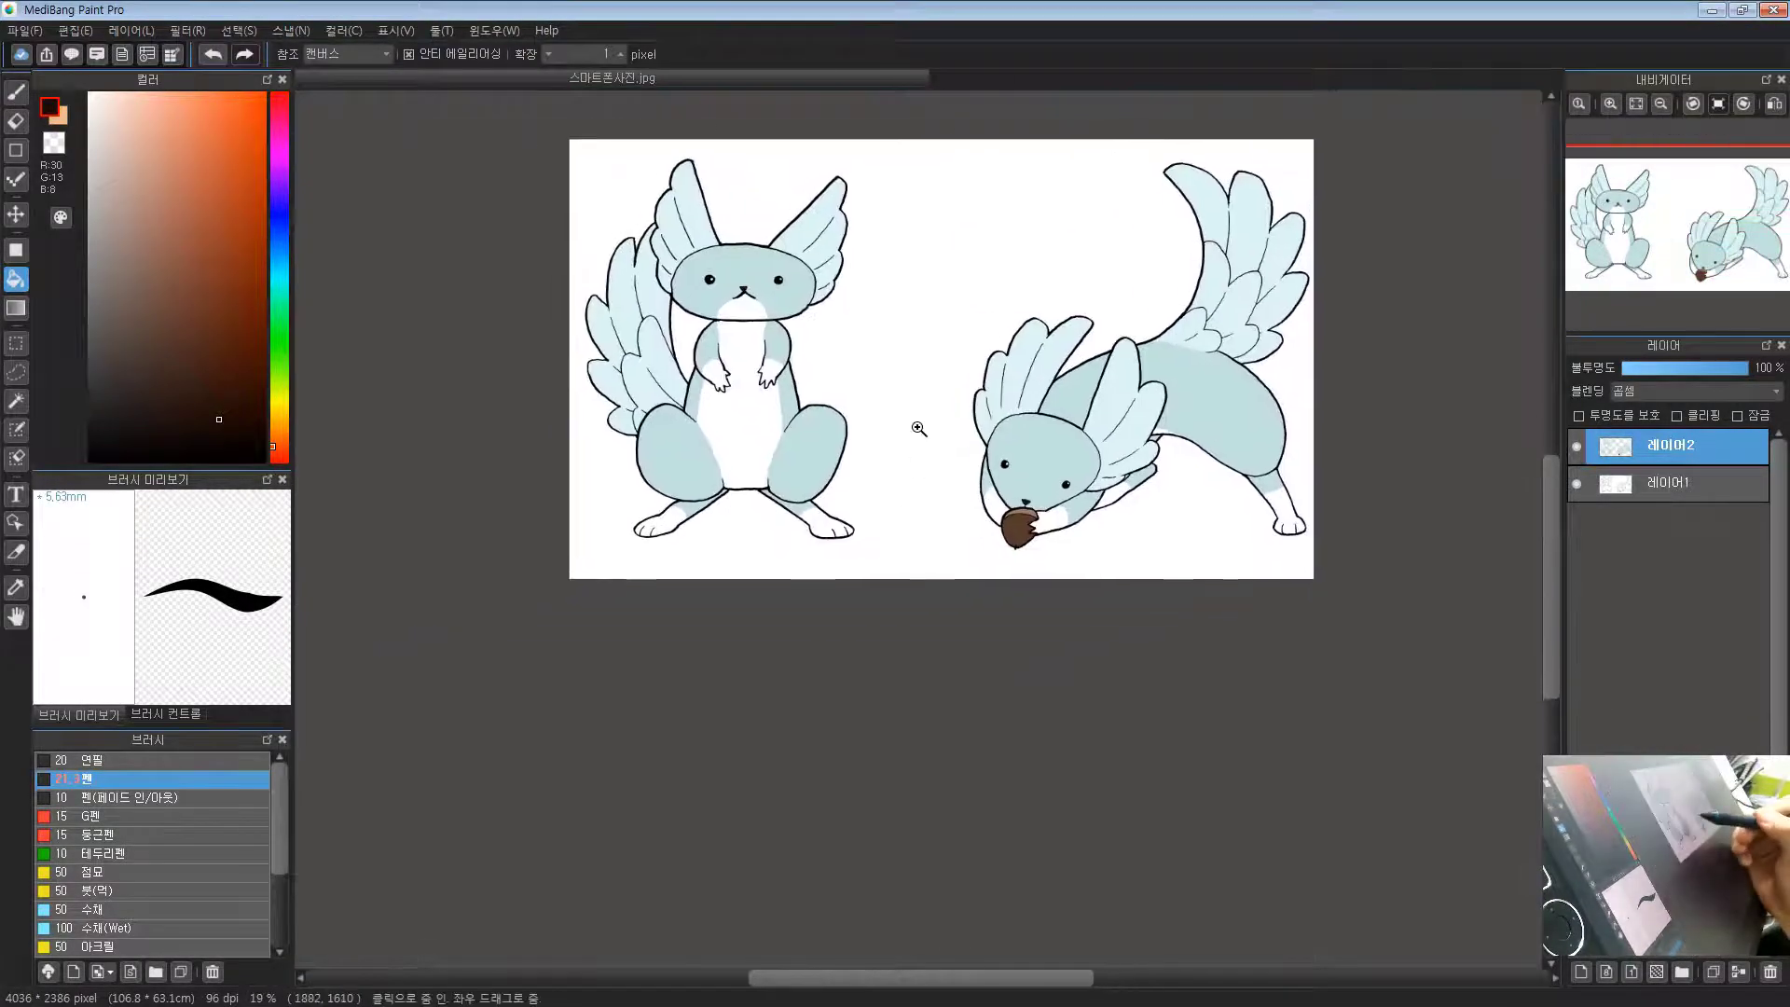
left_click_drag(966, 452, 1012, 447)
left_click_drag(939, 399, 927, 597)
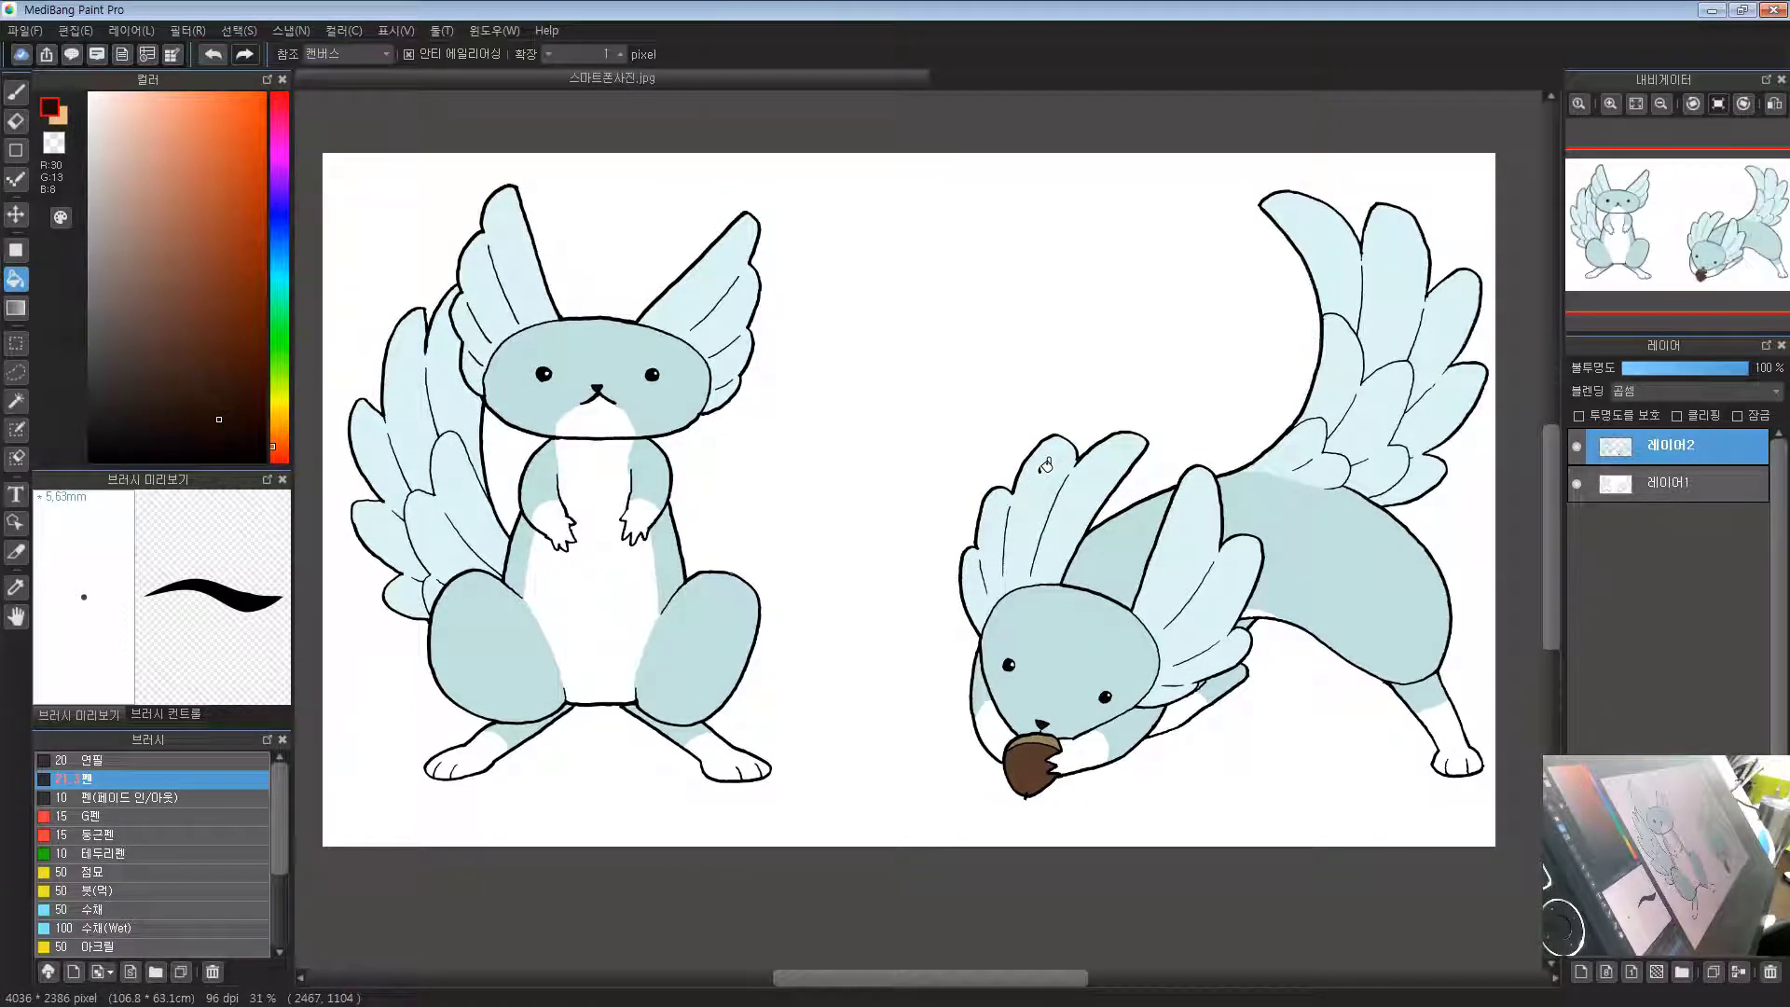
left_click_drag(906, 568, 1009, 455)
left_click_drag(1009, 455, 1050, 454)
left_click_drag(1155, 405, 1103, 543)
left_click_drag(1263, 536, 1298, 540)
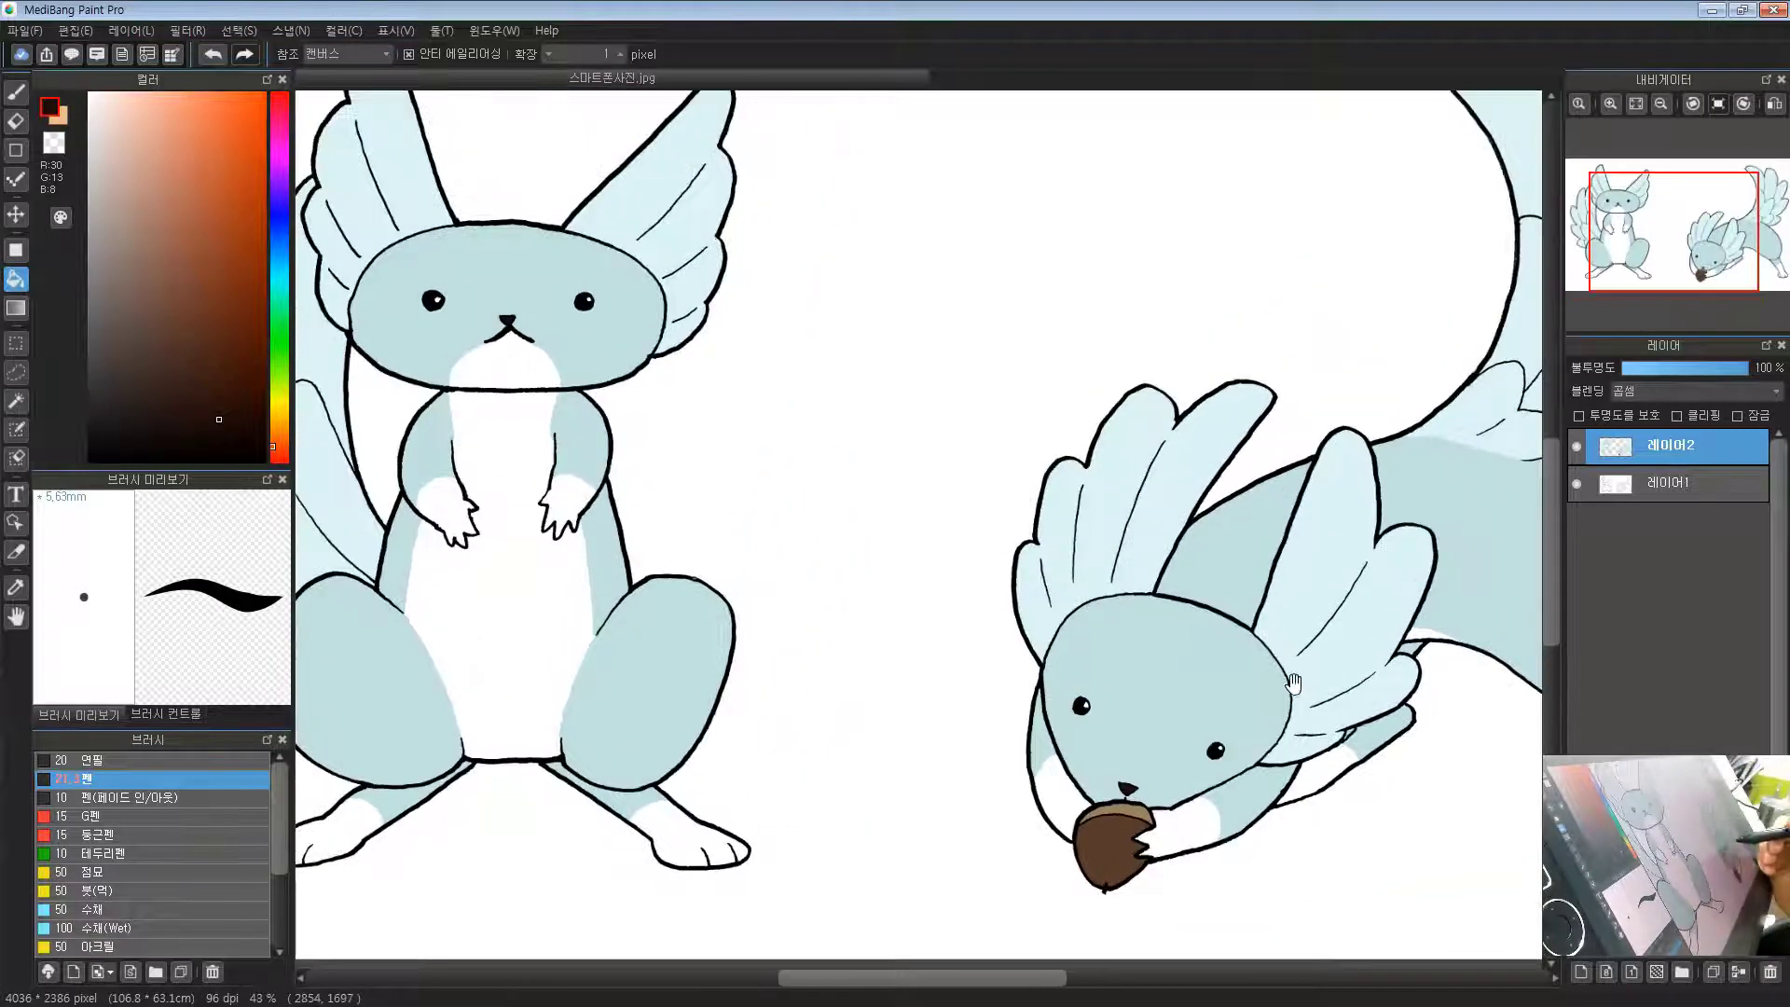
Step: Sample the teal of the sitting creature's head and add a new layer above the colour layer
mouse_move(543, 310)
left_mouse_down()
mouse_move(624, 311)
mouse_move(733, 356)
left_mouse_up()
left_click(719, 299, "alt")
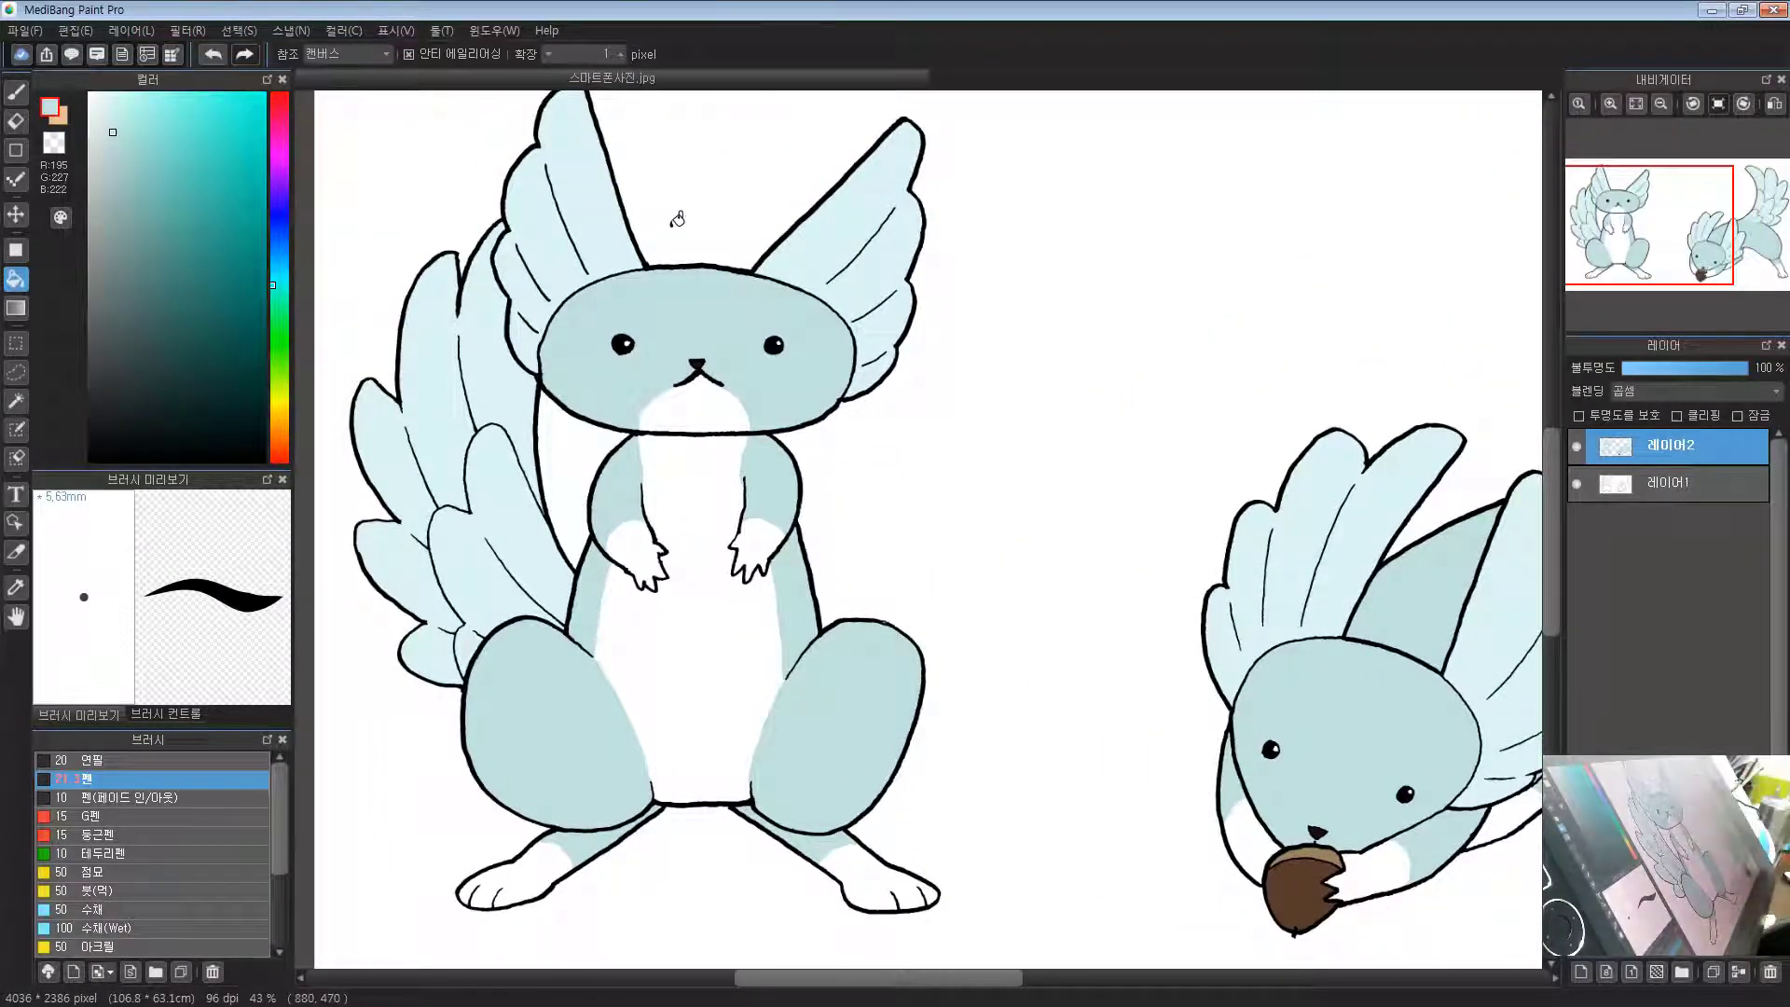
left_click(1584, 972)
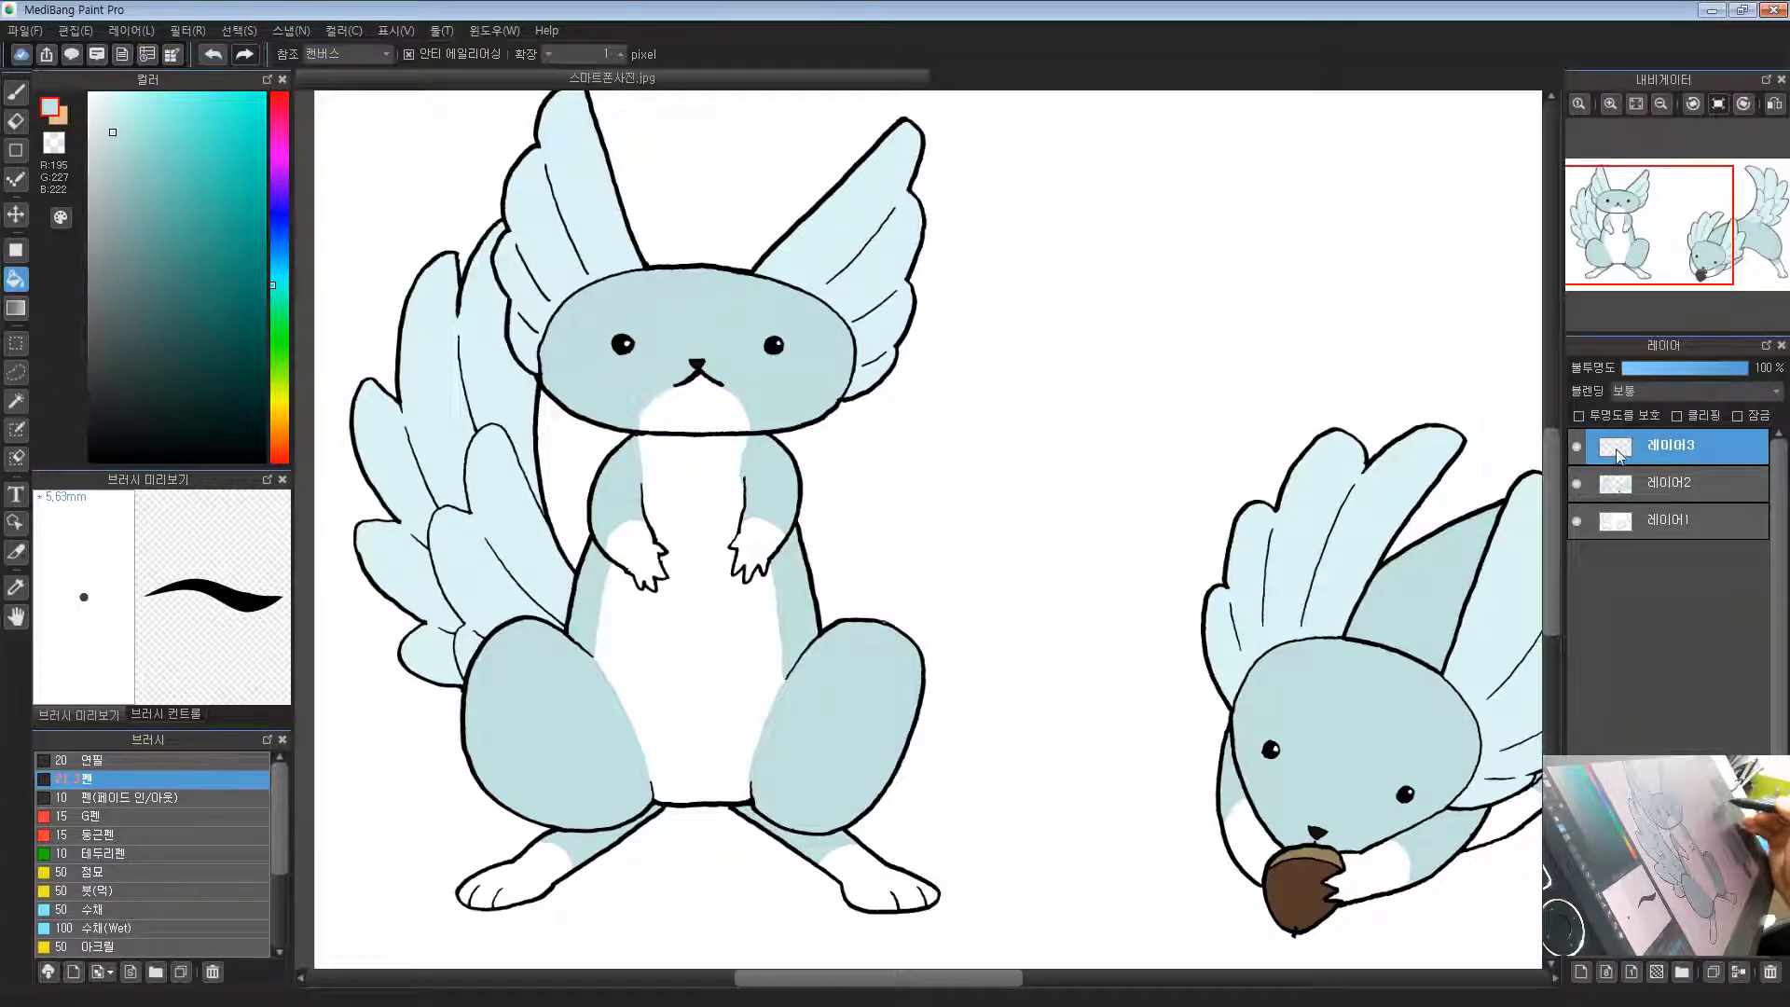
left_click_drag(1450, 500, 1472, 488)
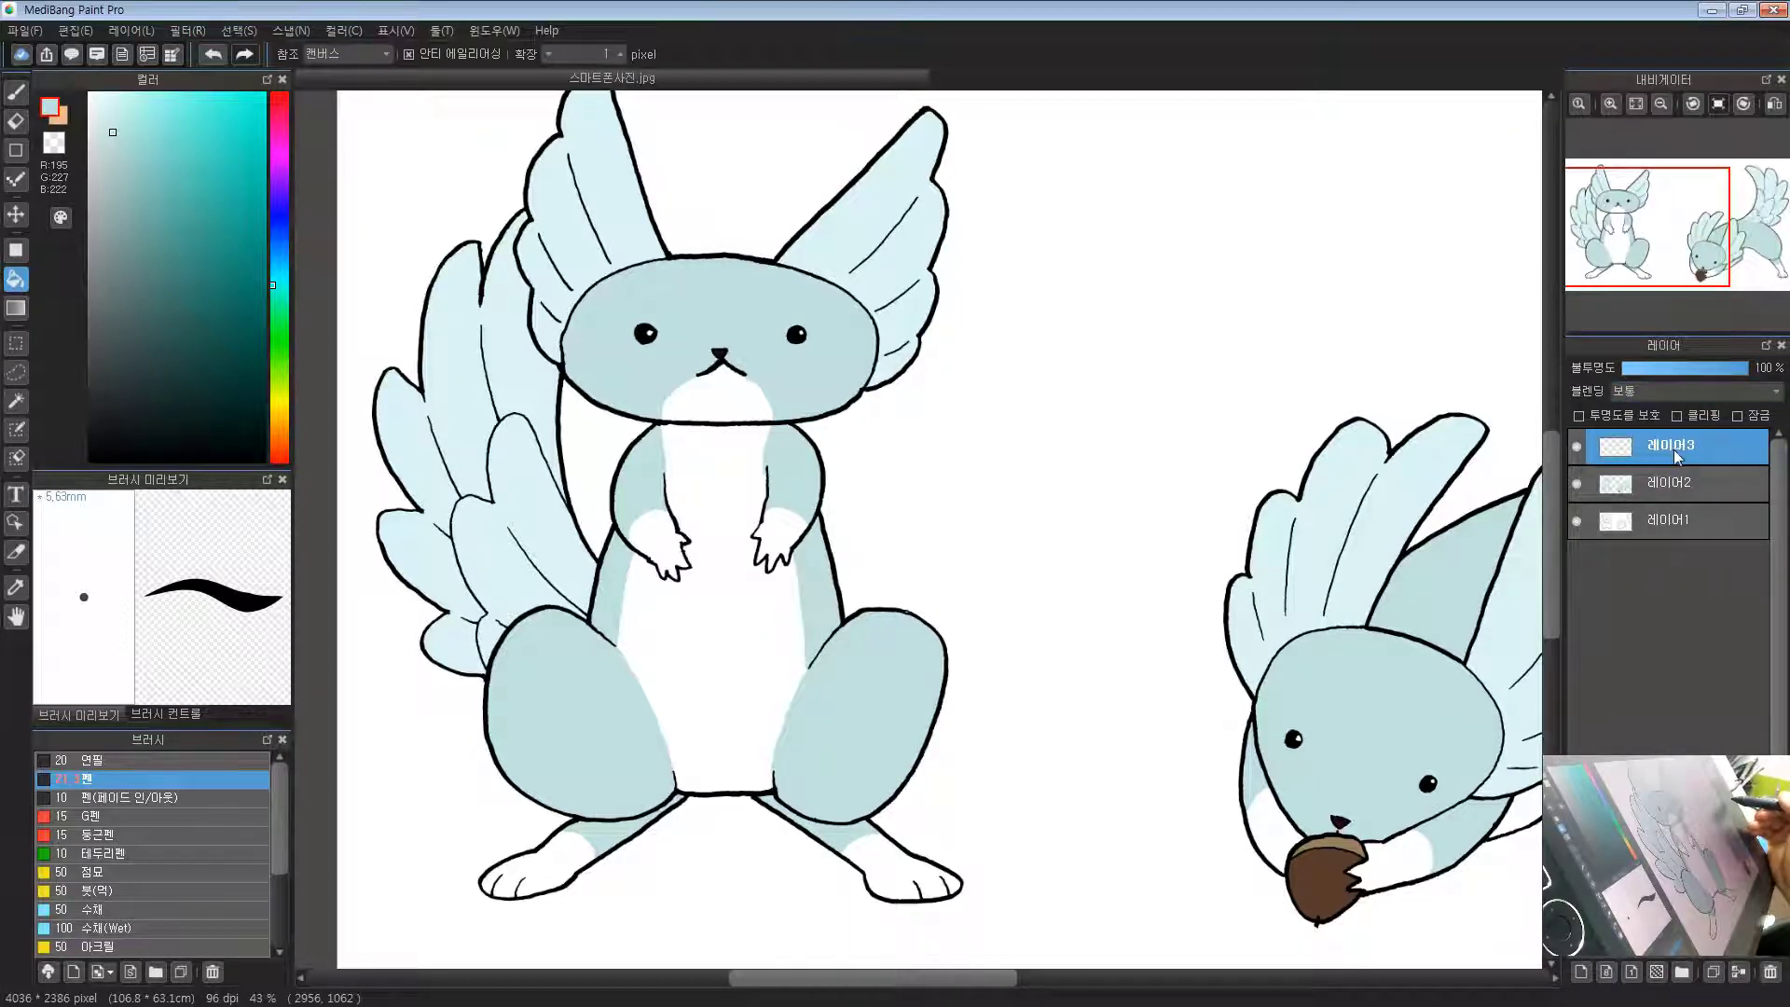
Step: Hide and reshow the colour layer to check its contents, and clip the new top layer to it
left_click(1633, 487)
left_click(1576, 483)
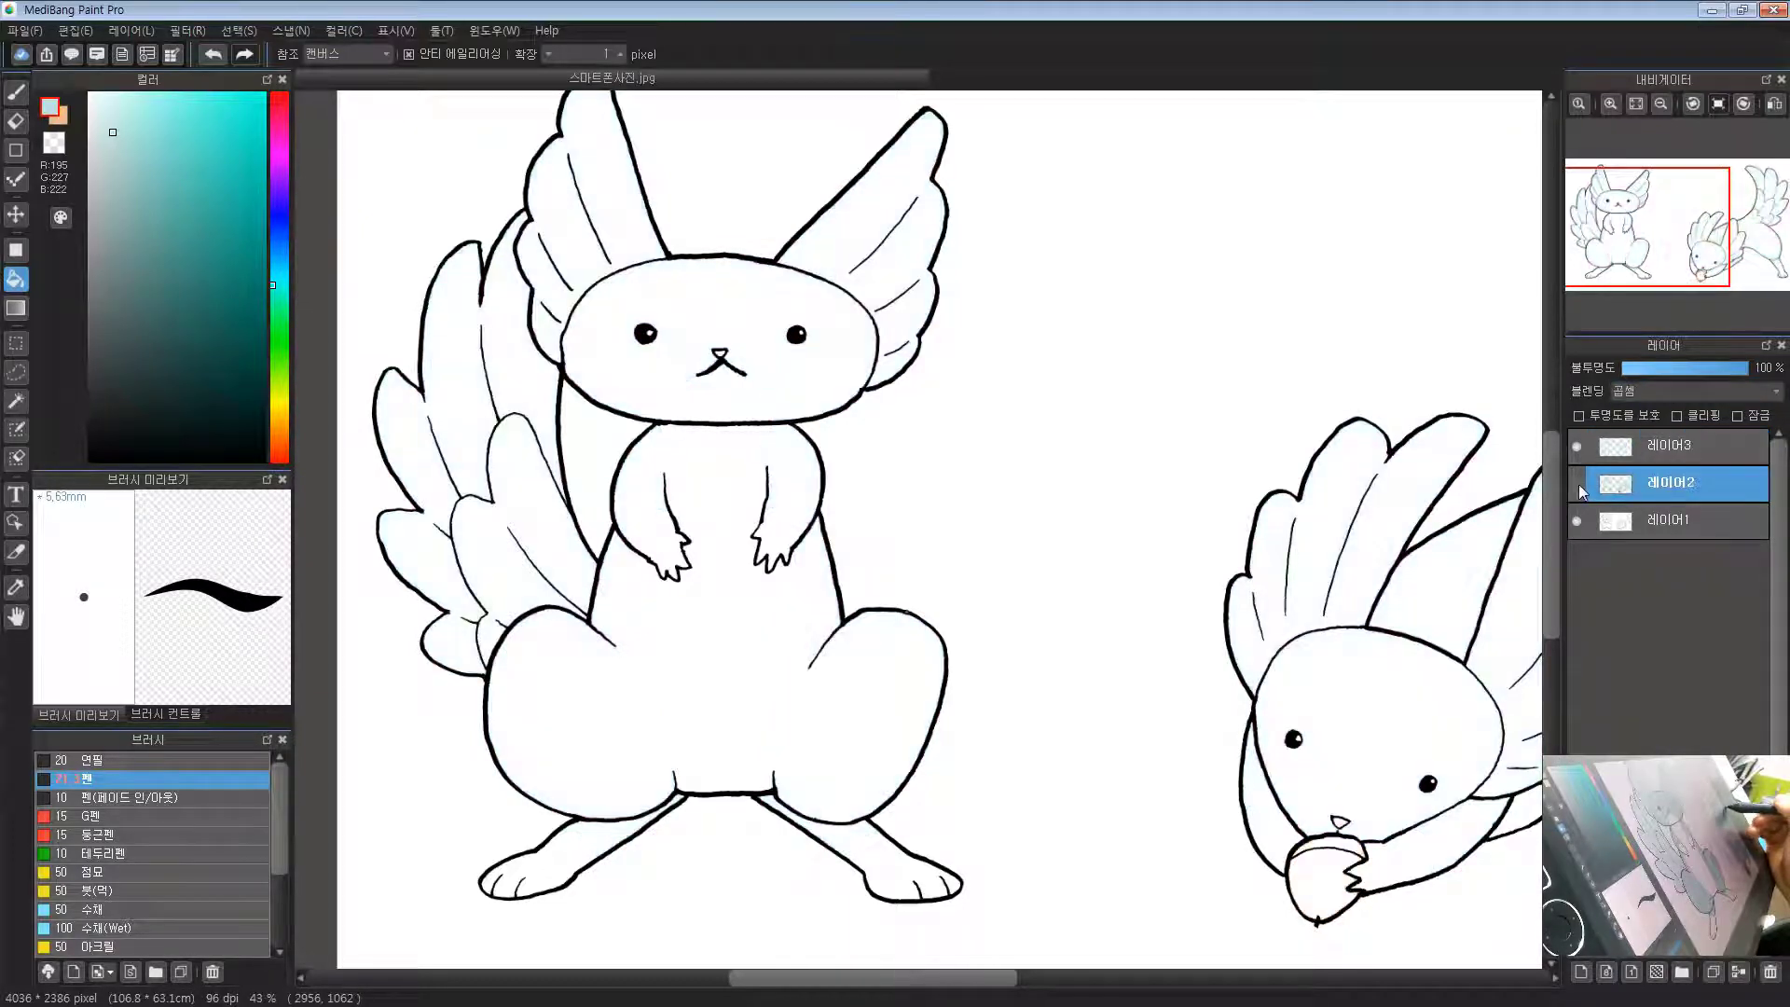
left_click(1577, 483)
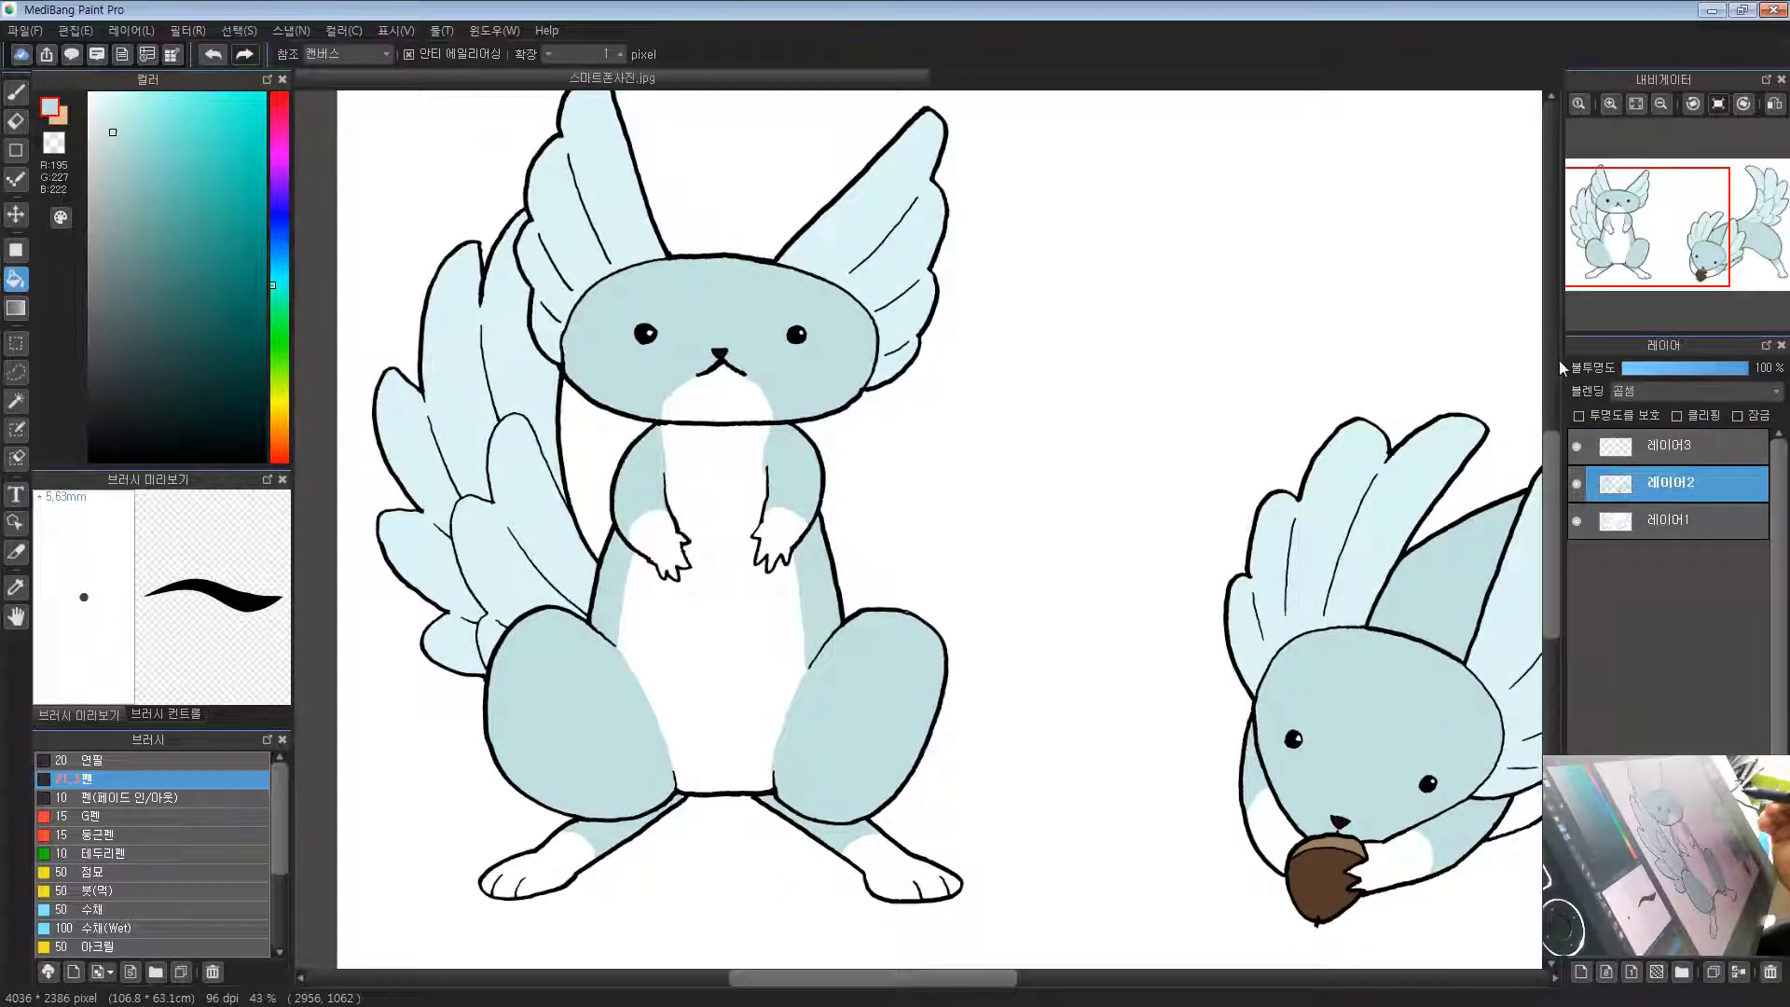
left_click(1671, 444)
left_click(1676, 415)
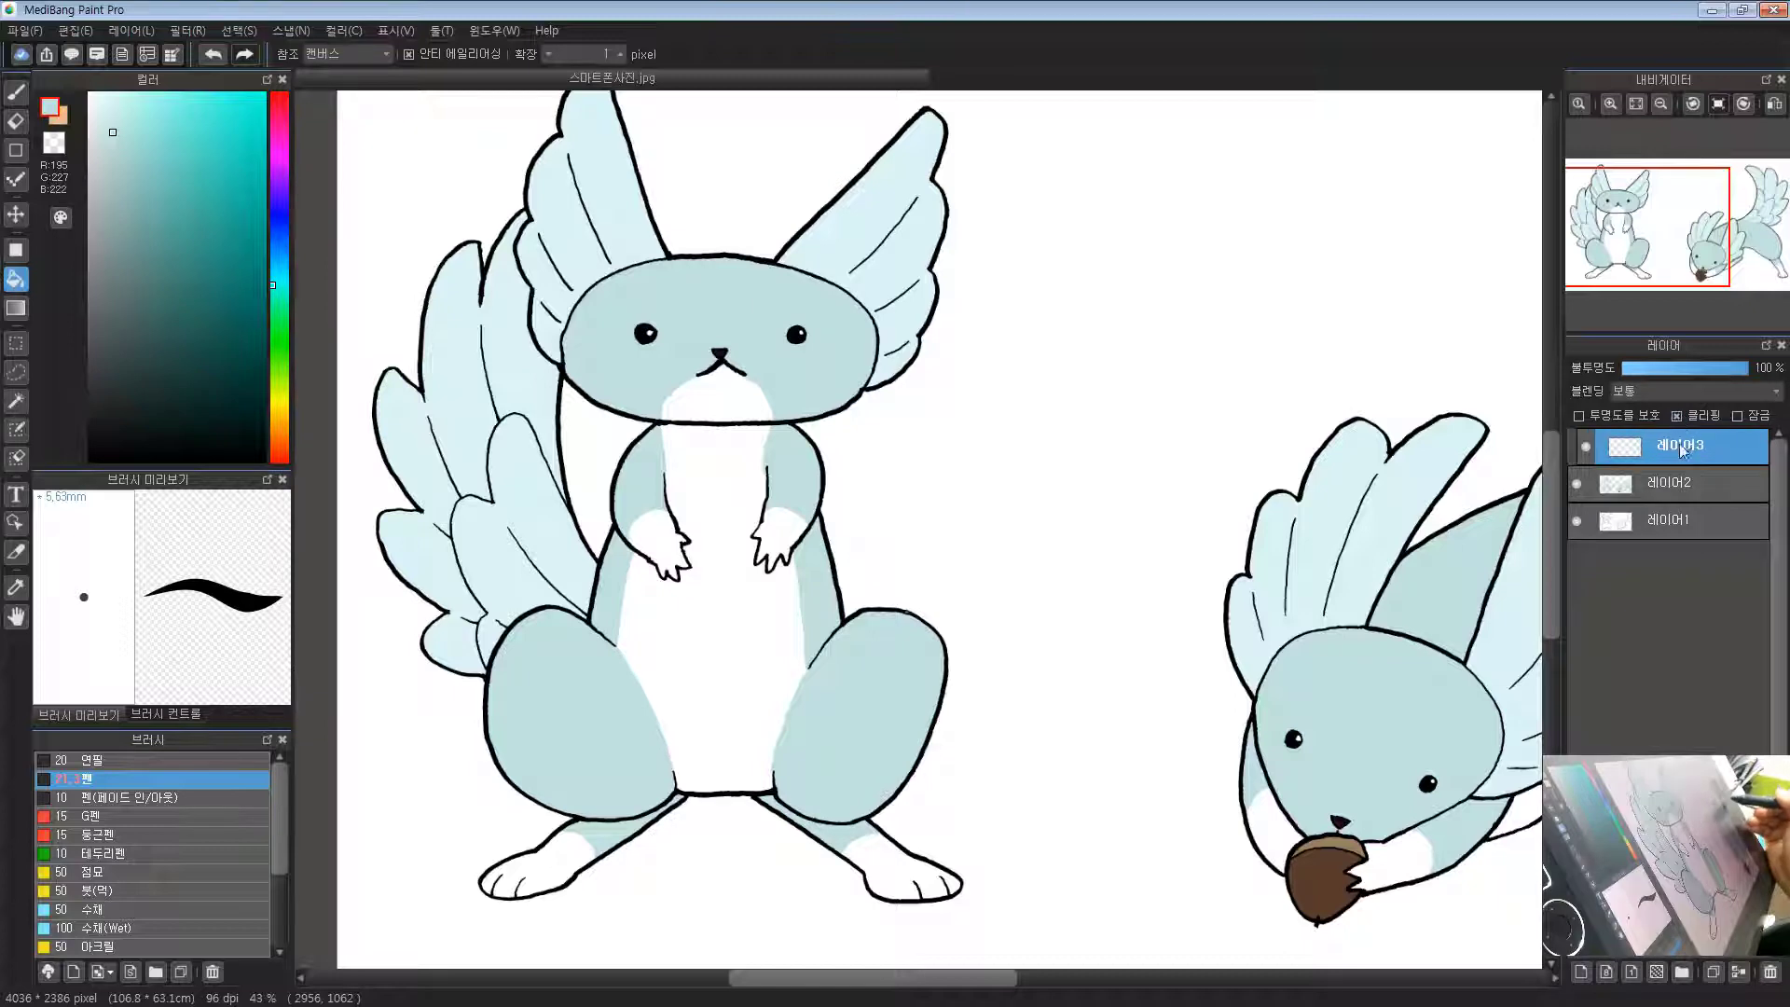
left_click(1652, 483)
left_click(1660, 449)
left_click(1685, 481)
left_click(1674, 453)
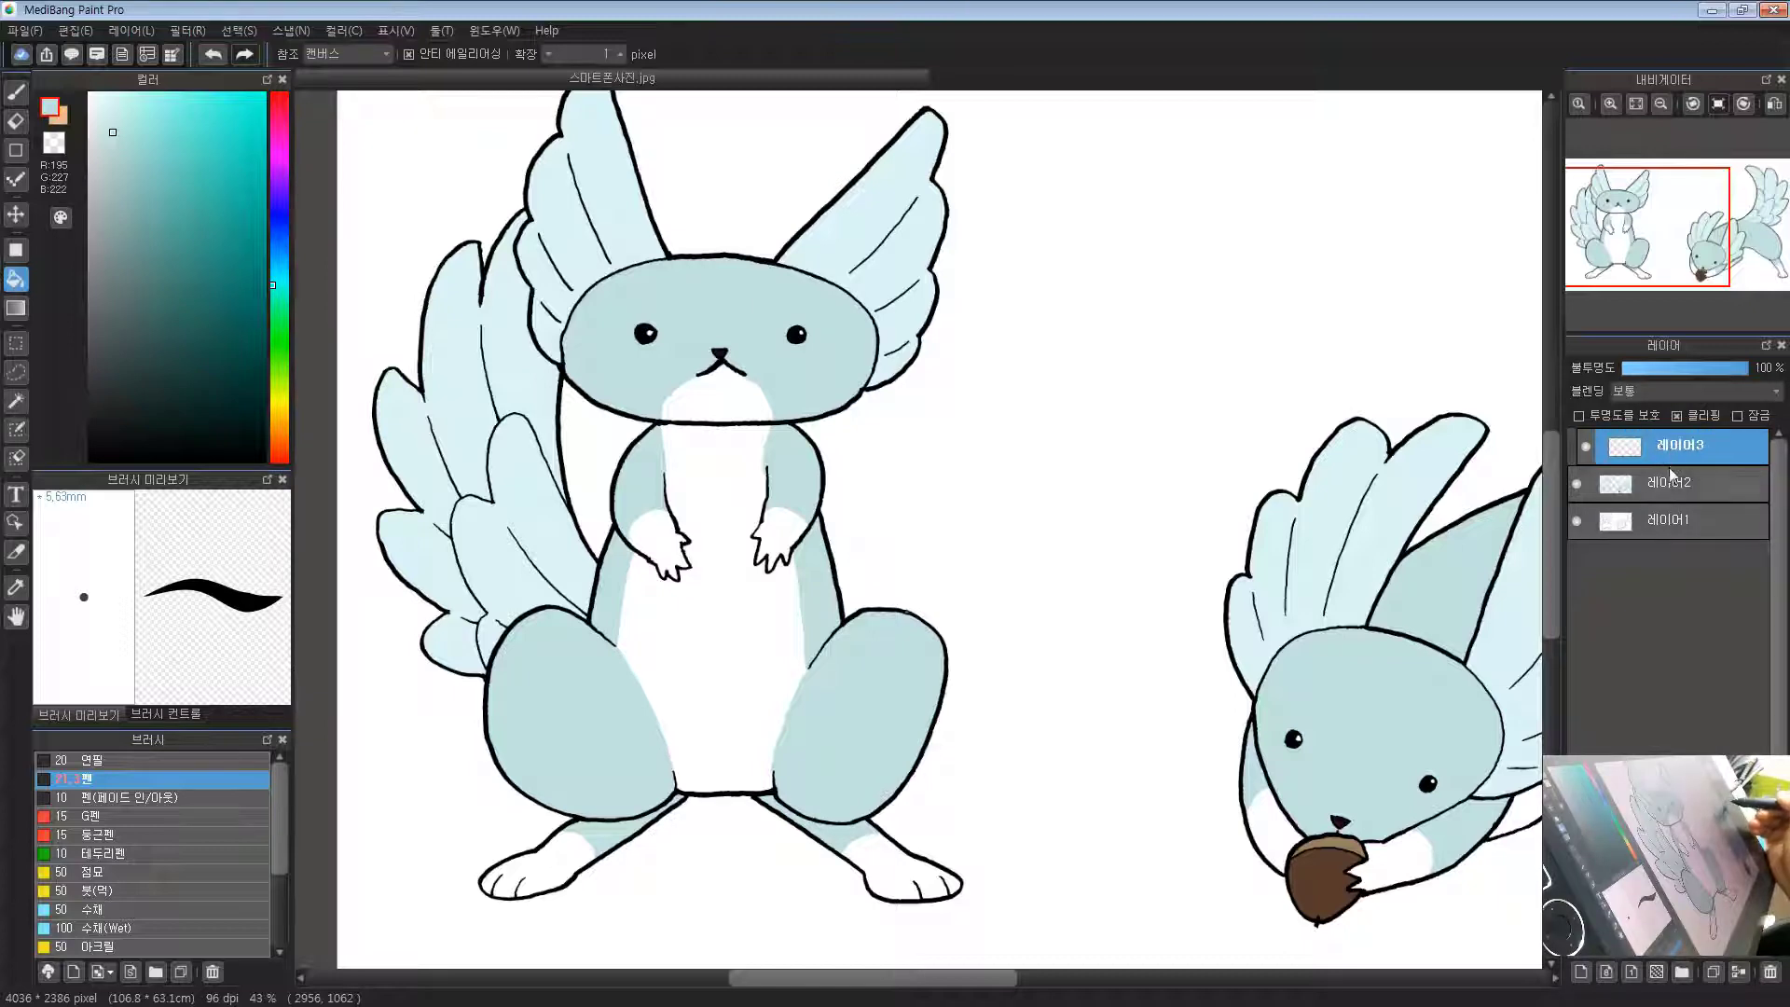
left_click(1668, 492)
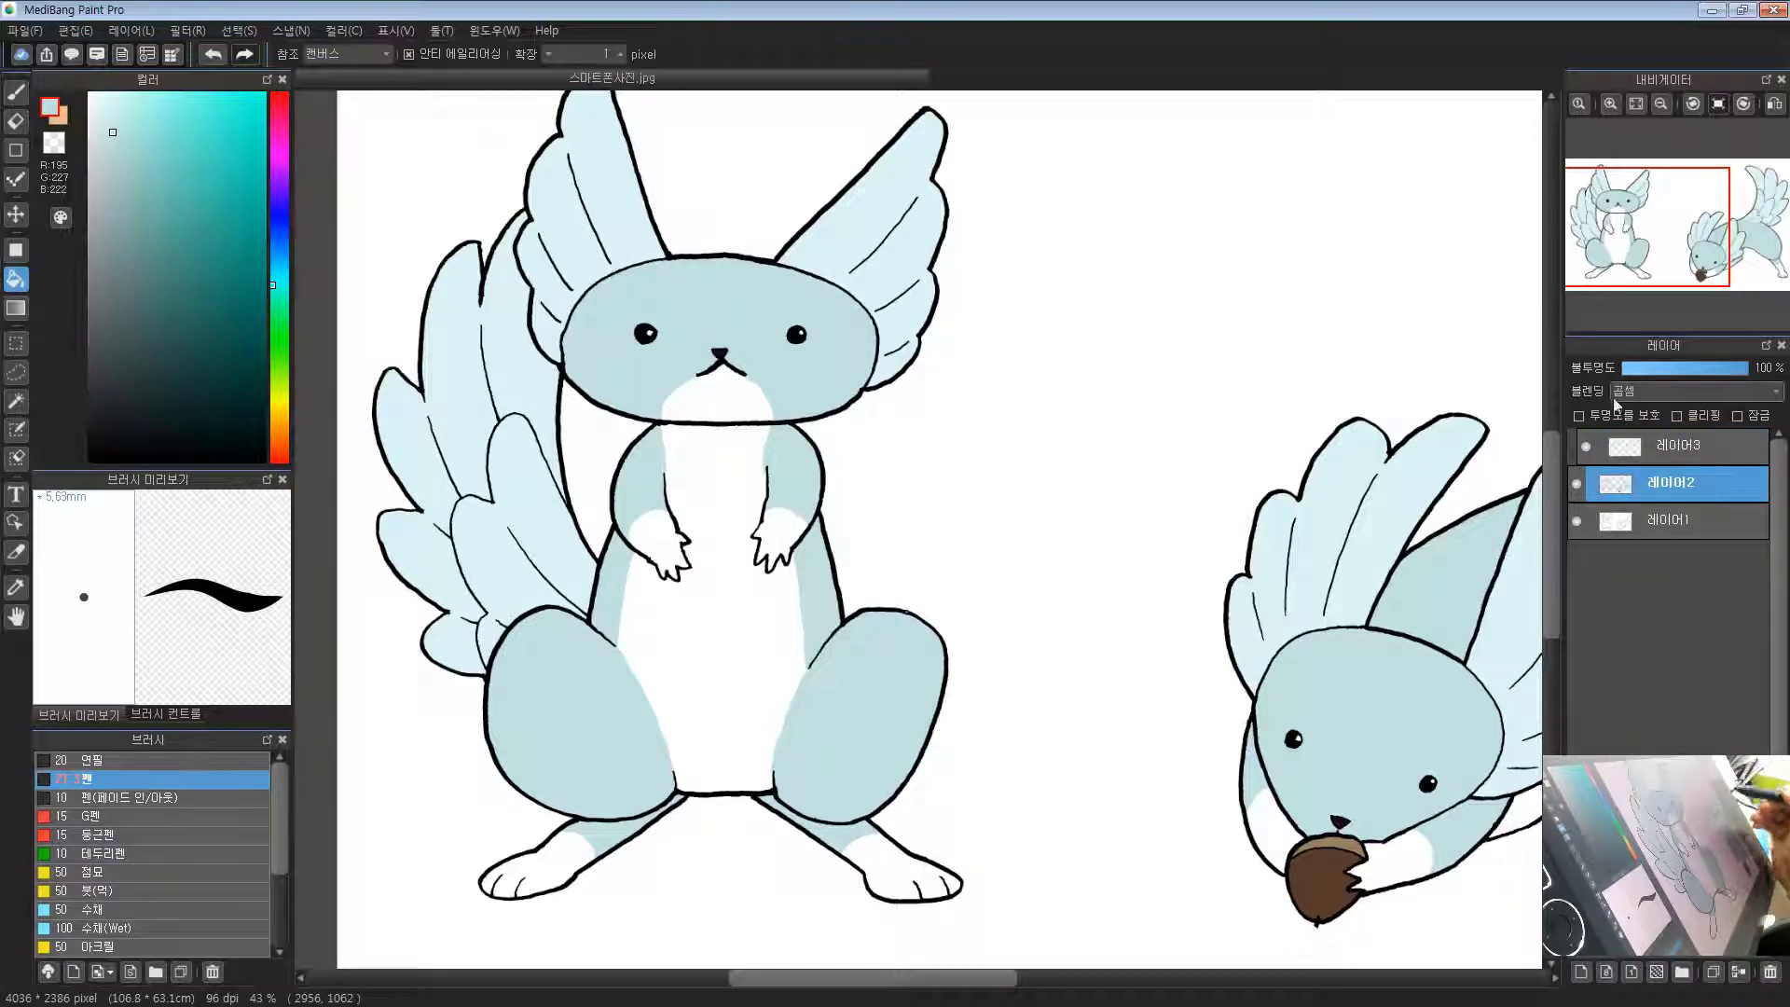
left_click(1678, 453)
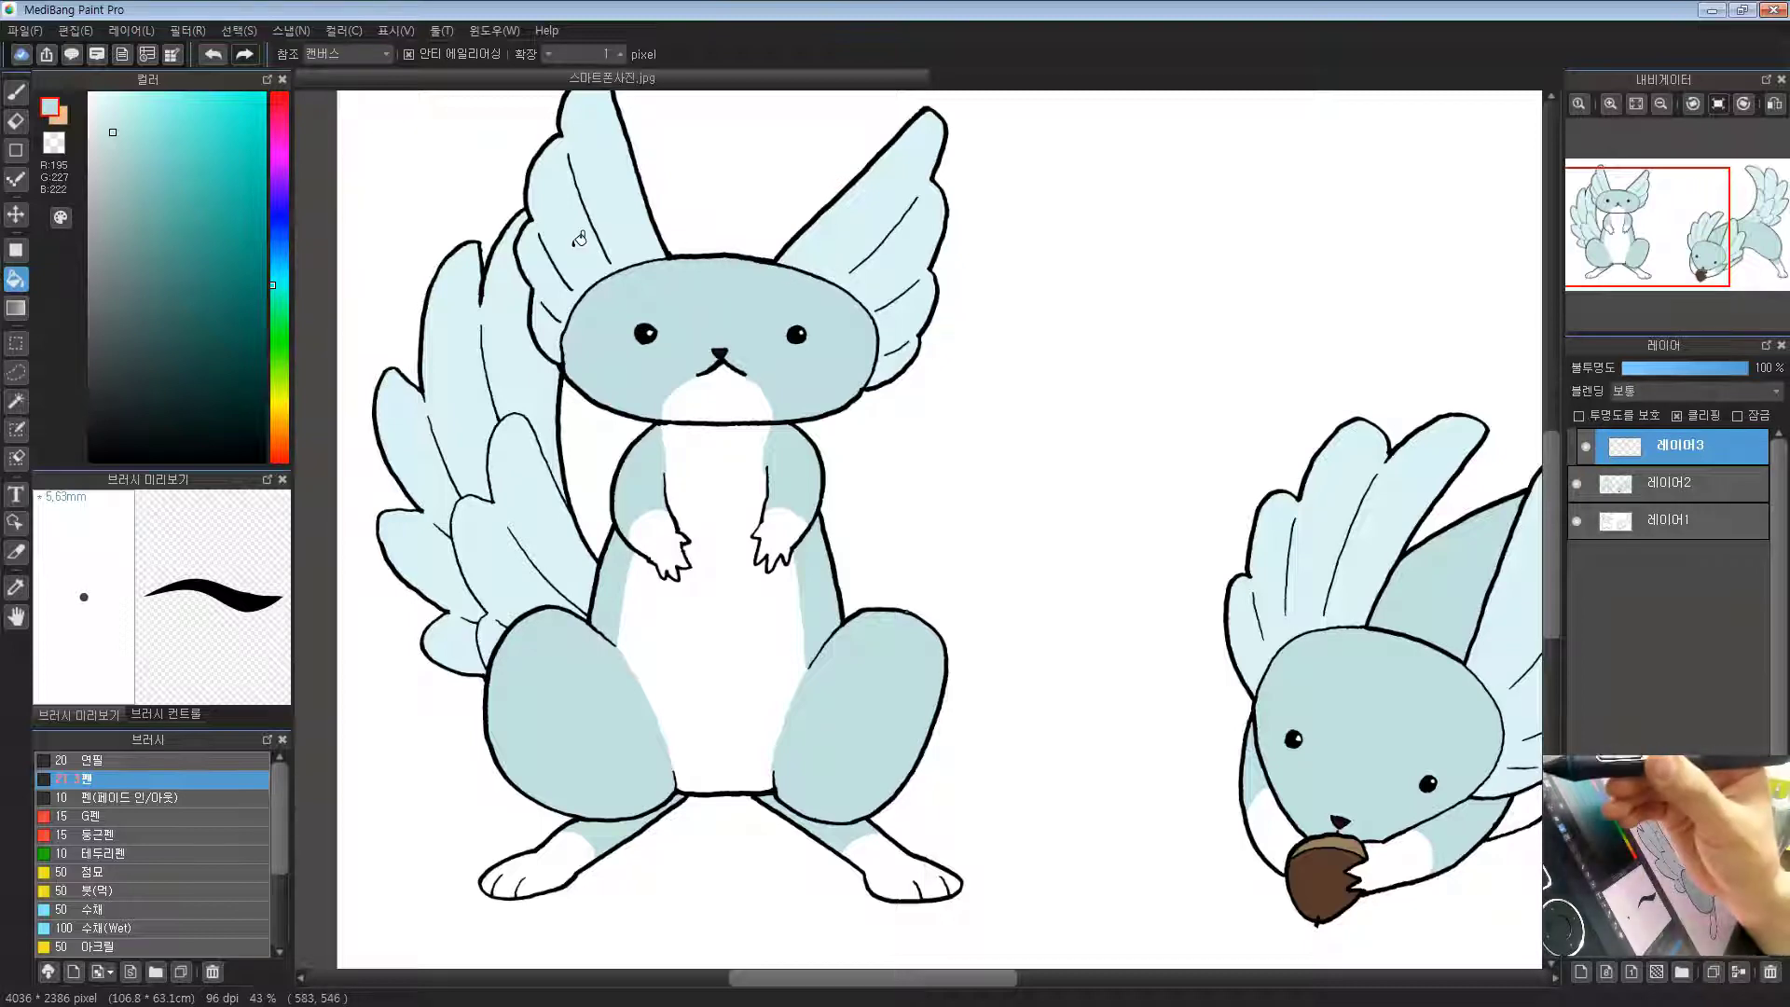
Step: Test the clipped layer with diagonal dark teal brush strokes, R42 G95 B87, across the whole sitting creature, and undo them
key("b")
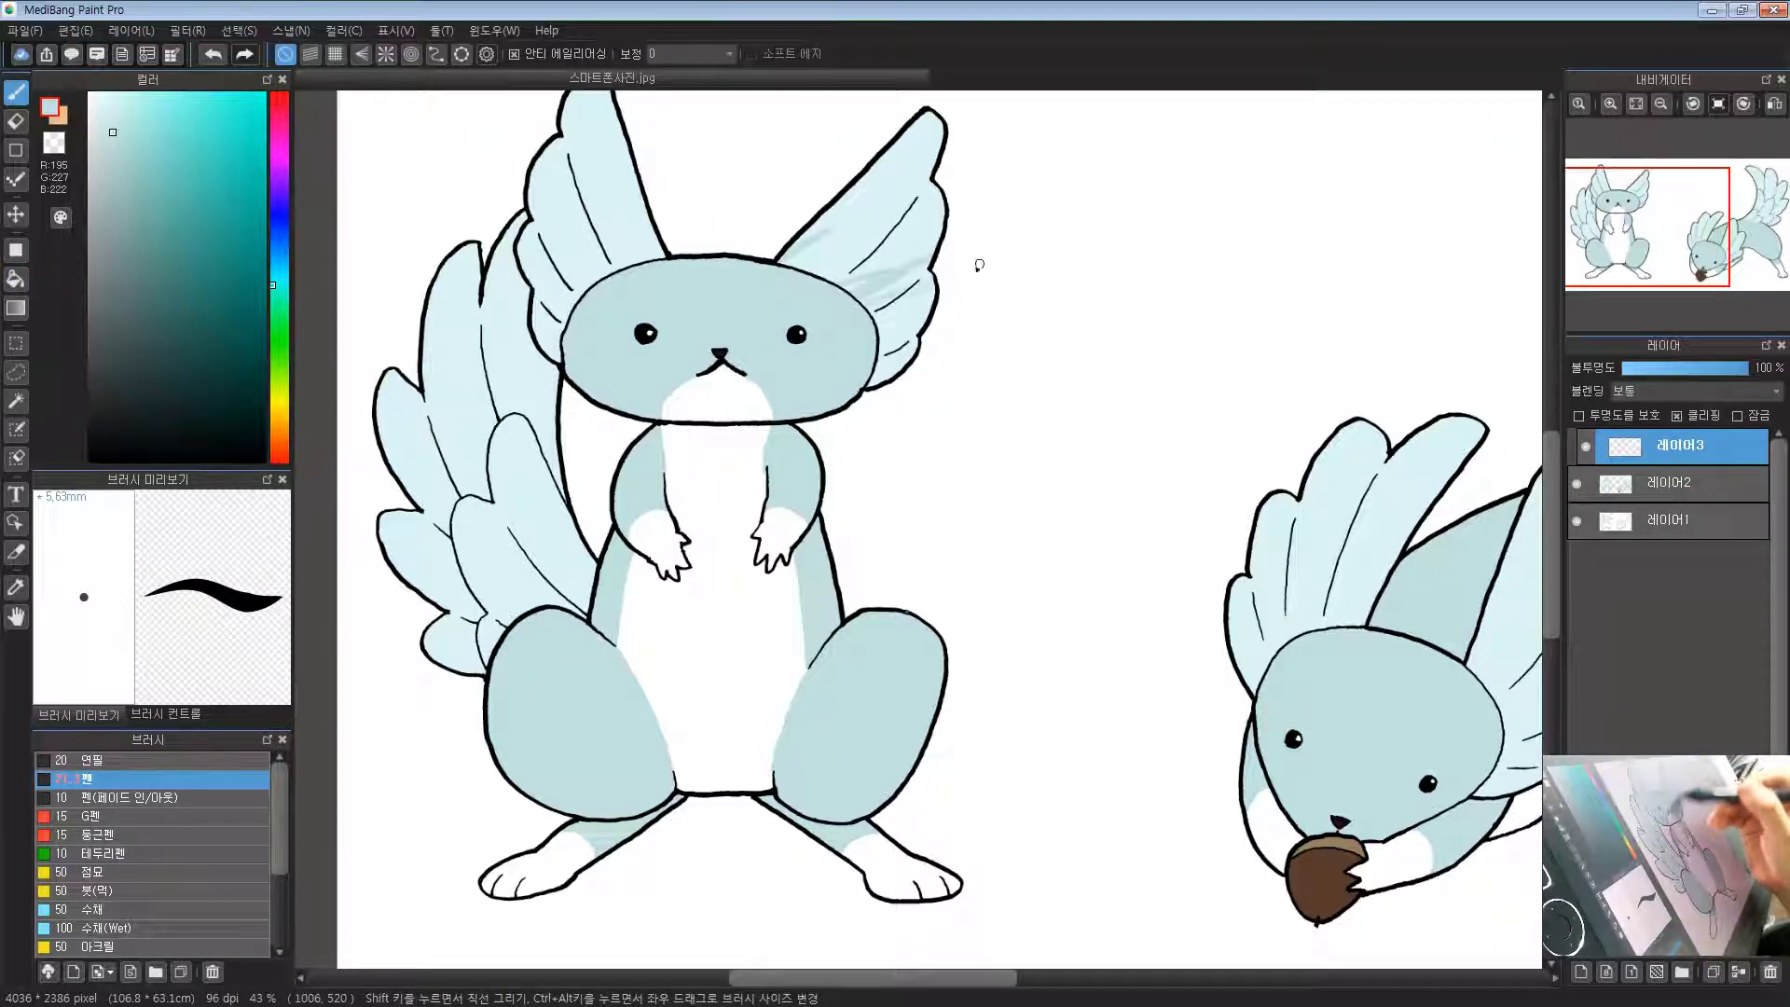
left_click(187, 325)
mouse_move(963, 177)
left_mouse_down()
mouse_move(626, 375)
mouse_move(444, 533)
mouse_move(300, 703)
left_mouse_up()
mouse_move(495, 532)
left_mouse_down()
mouse_move(1035, 306)
mouse_move(835, 471)
mouse_move(434, 879)
mouse_move(885, 617)
left_mouse_up()
left_click_drag(811, 690, 918, 620)
left_click_drag(783, 750, 941, 653)
left_click_drag(788, 811, 928, 732)
mouse_move(811, 839)
left_mouse_down()
mouse_move(918, 755)
mouse_move(899, 653)
left_mouse_up()
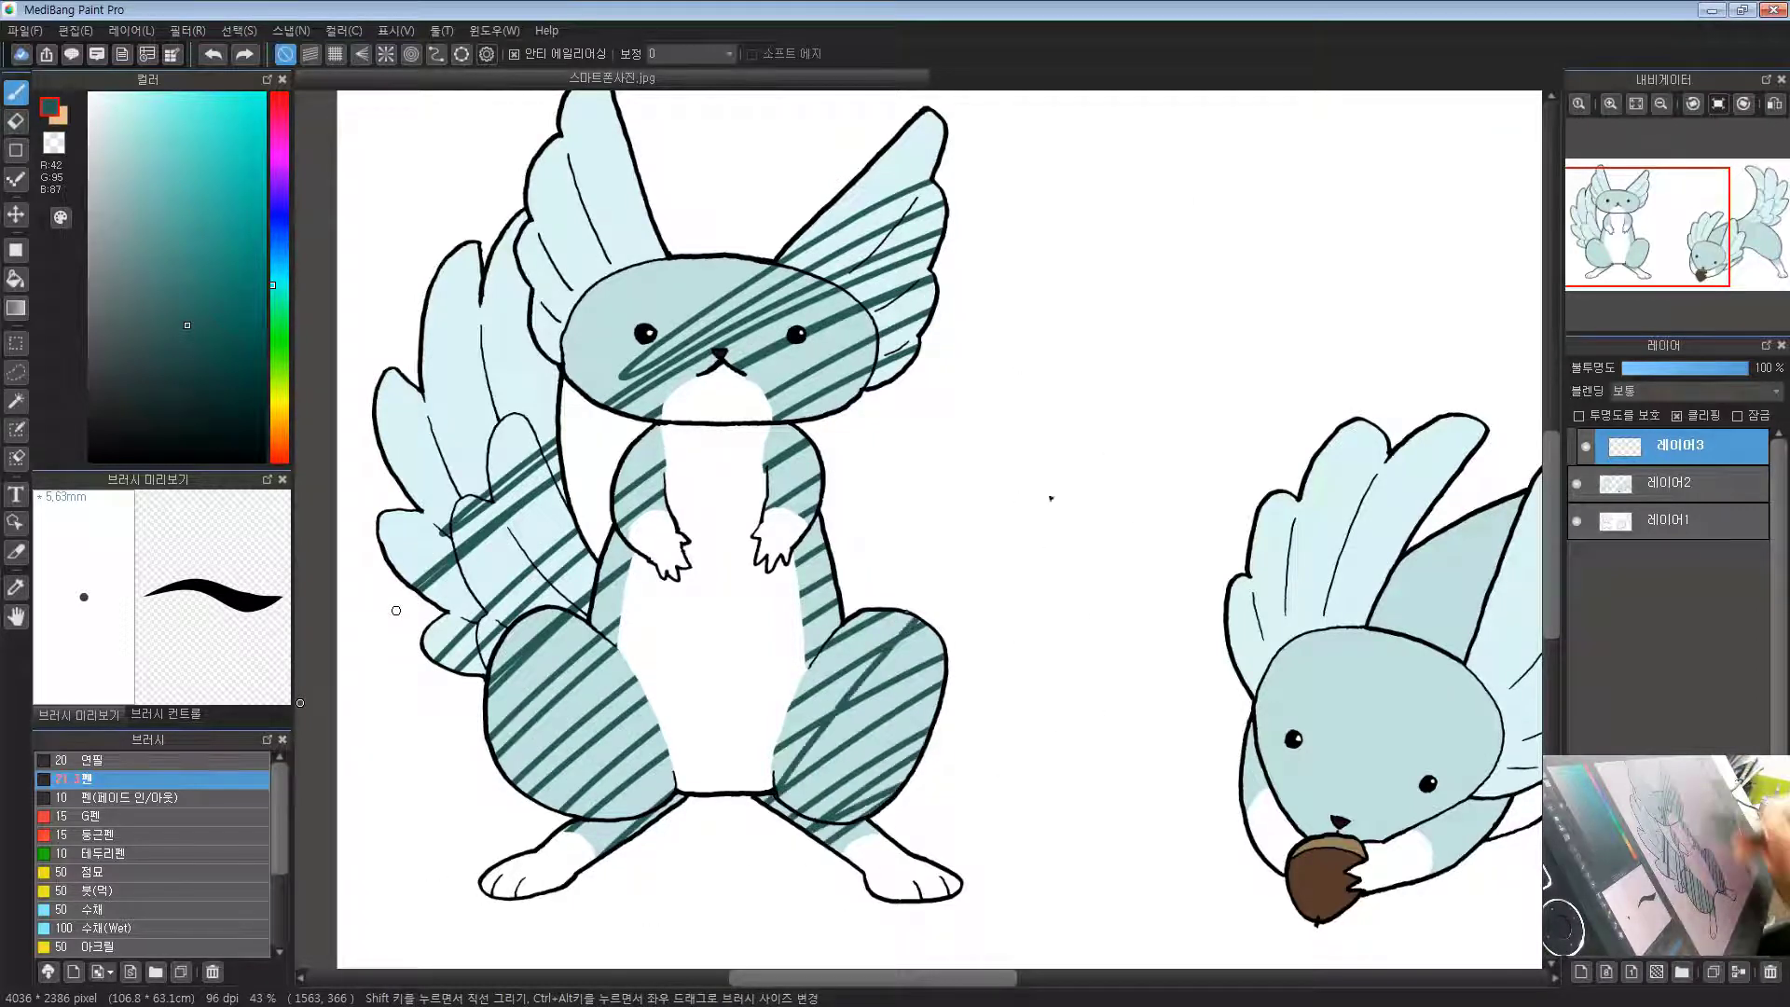
left_click_drag(770, 485, 819, 449)
left_click_drag(597, 387, 905, 229)
left_click_drag(471, 471, 557, 371)
left_click_drag(567, 373, 695, 260)
left_click_drag(492, 378, 676, 212)
left_click_drag(485, 292, 617, 203)
left_click_drag(496, 247, 629, 124)
left_click_drag(537, 158, 615, 99)
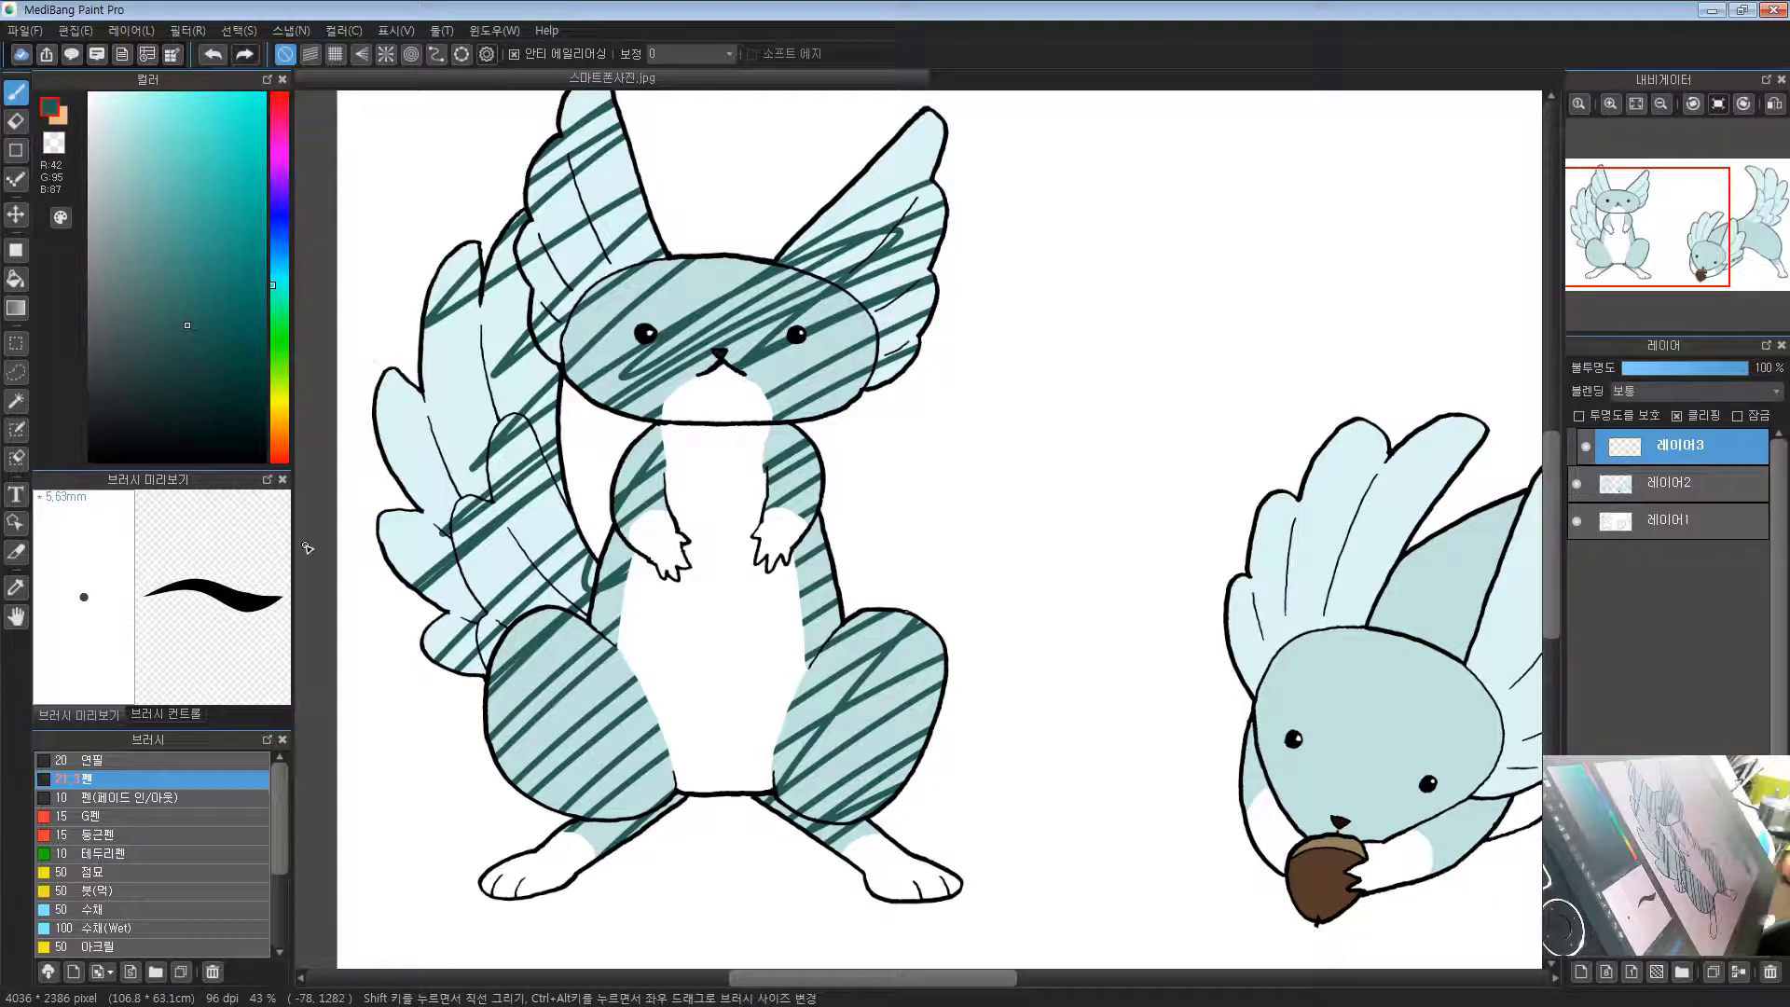
key("ctrl+z")
mouse_move(663, 354)
left_mouse_down()
mouse_move(945, 213)
mouse_move(745, 373)
mouse_move(931, 269)
left_mouse_up()
key("ctrl+z")
Step: Try lighter teal strokes, R147 G200 B193, across the sitting creature's face and ear on the clipped layer, and clear them
left_click(135, 172)
left_click_drag(778, 336, 932, 257)
left_click_drag(671, 384, 945, 218)
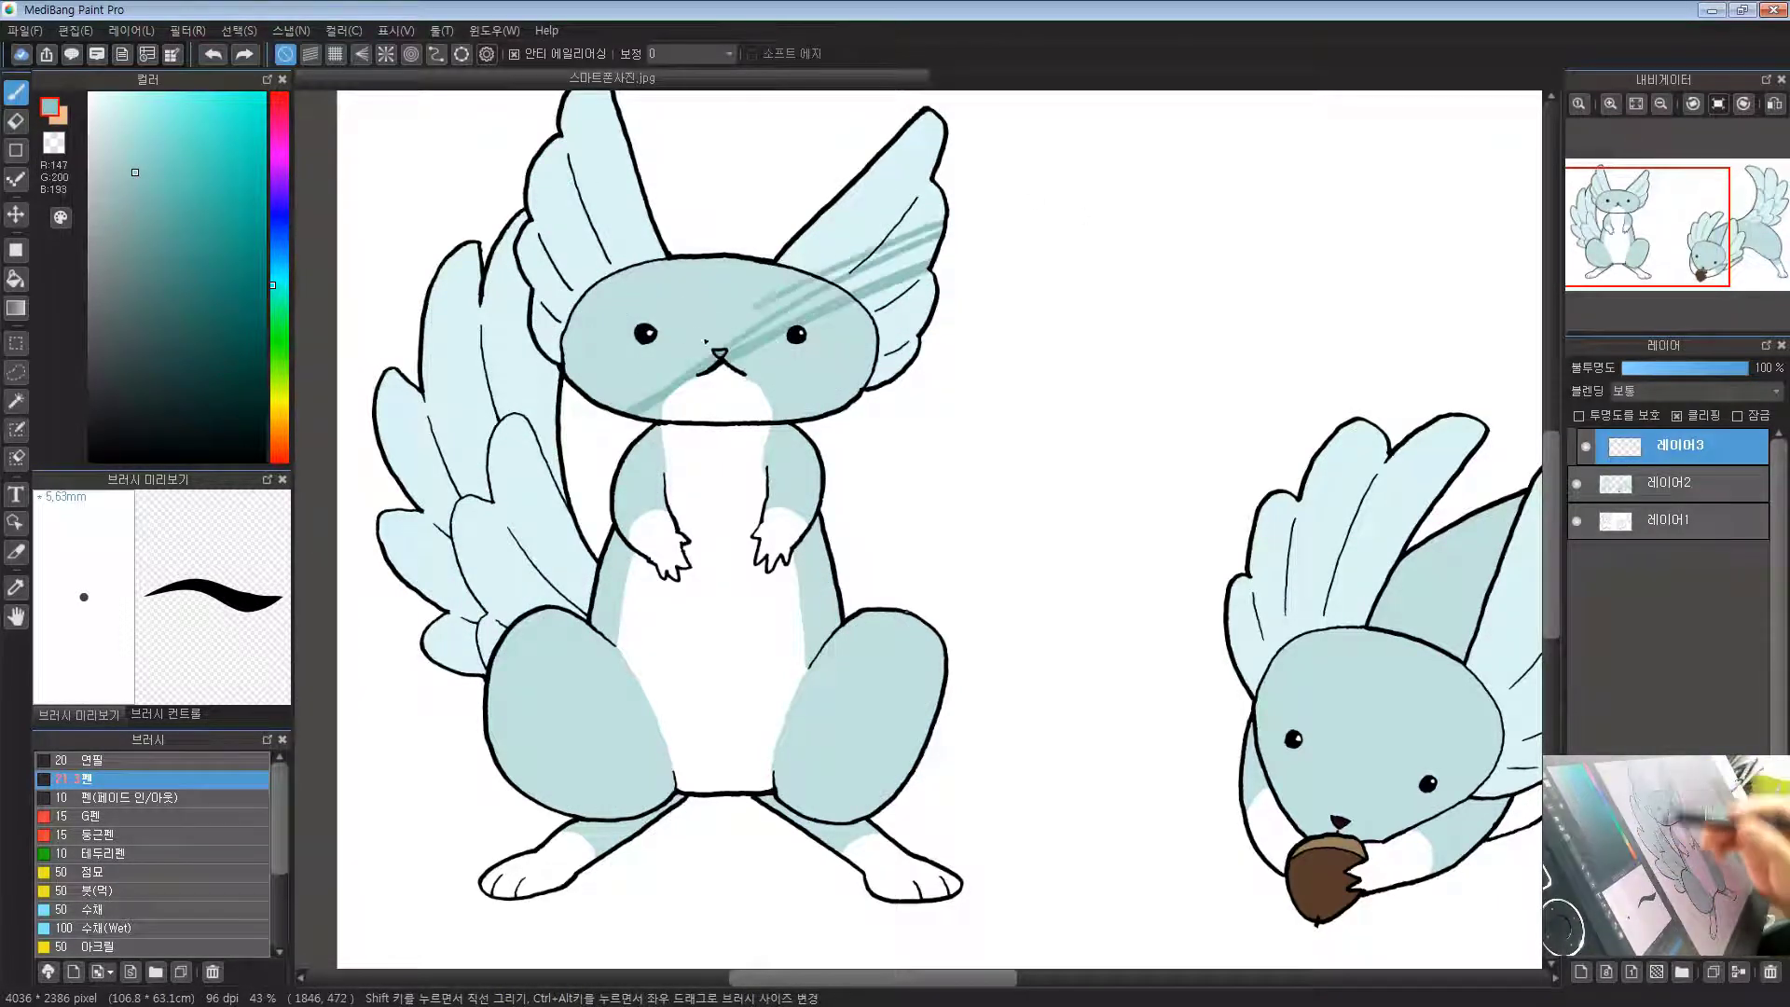
left_click_drag(618, 397, 945, 209)
left_click_drag(590, 394, 949, 197)
key("Delete")
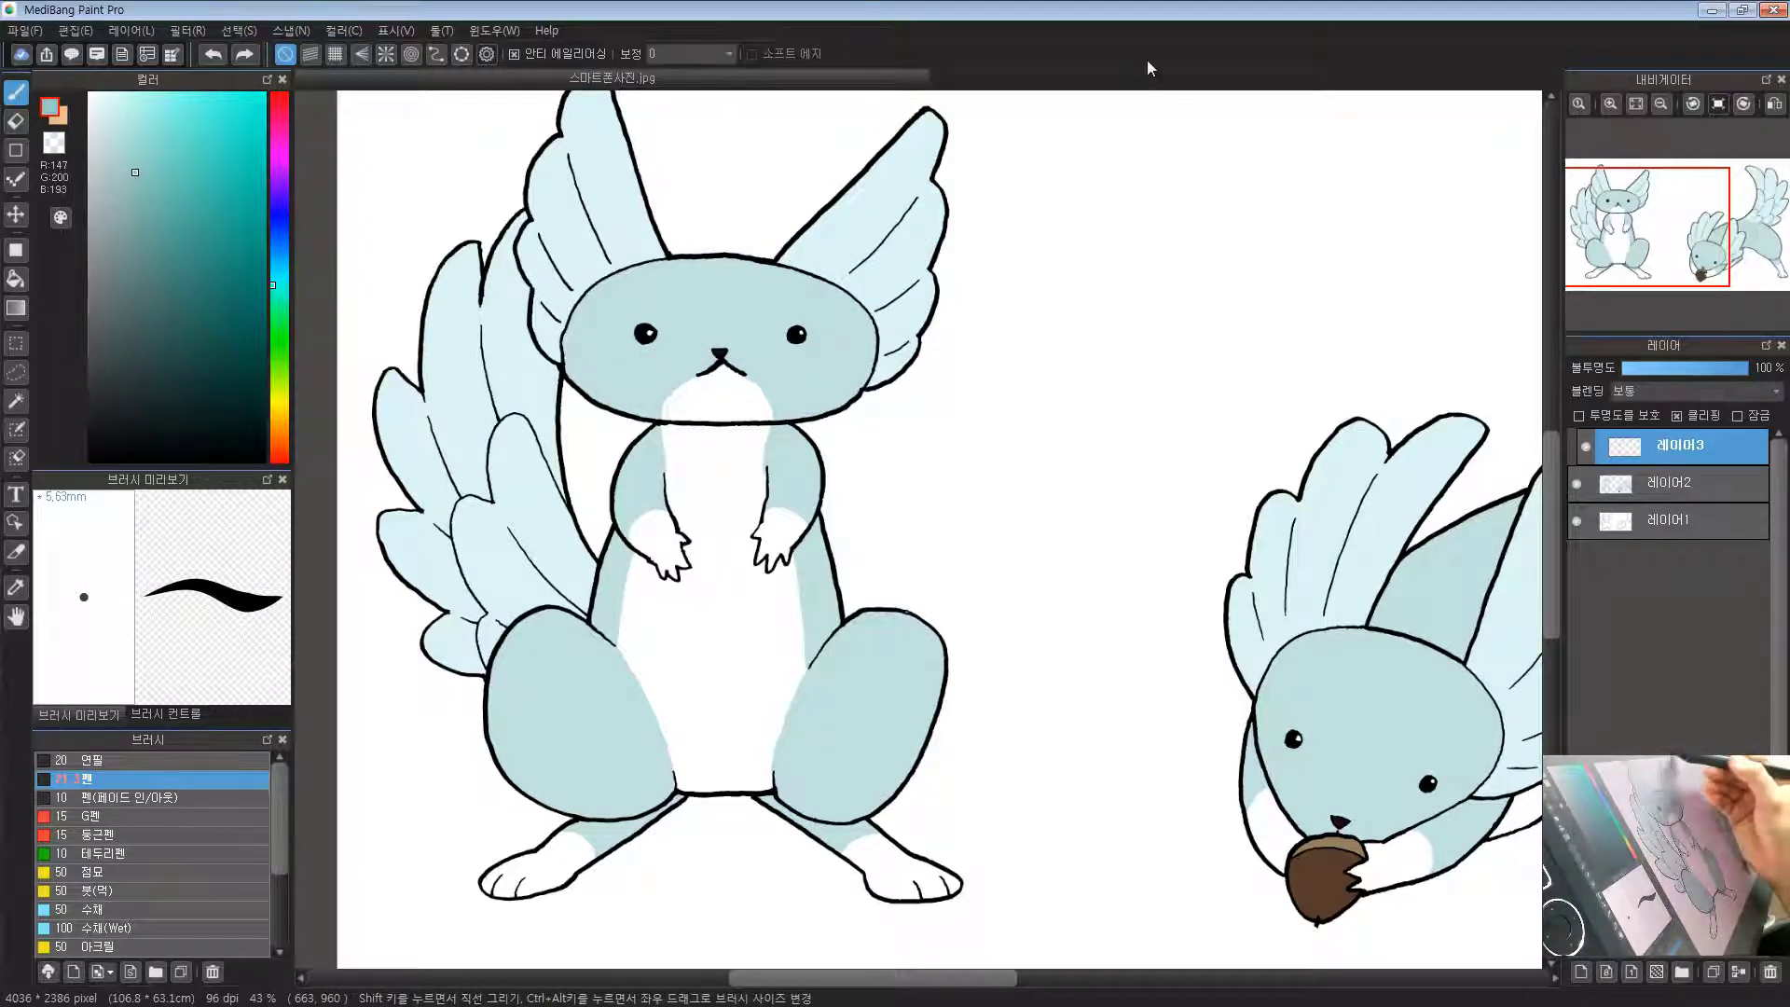
Step: Set the brush colour to a pale blue, R220 G245 B247, and test it with strokes on the sitting creature's forehead
left_click_drag(748, 360, 729, 426)
left_click(719, 357, "alt")
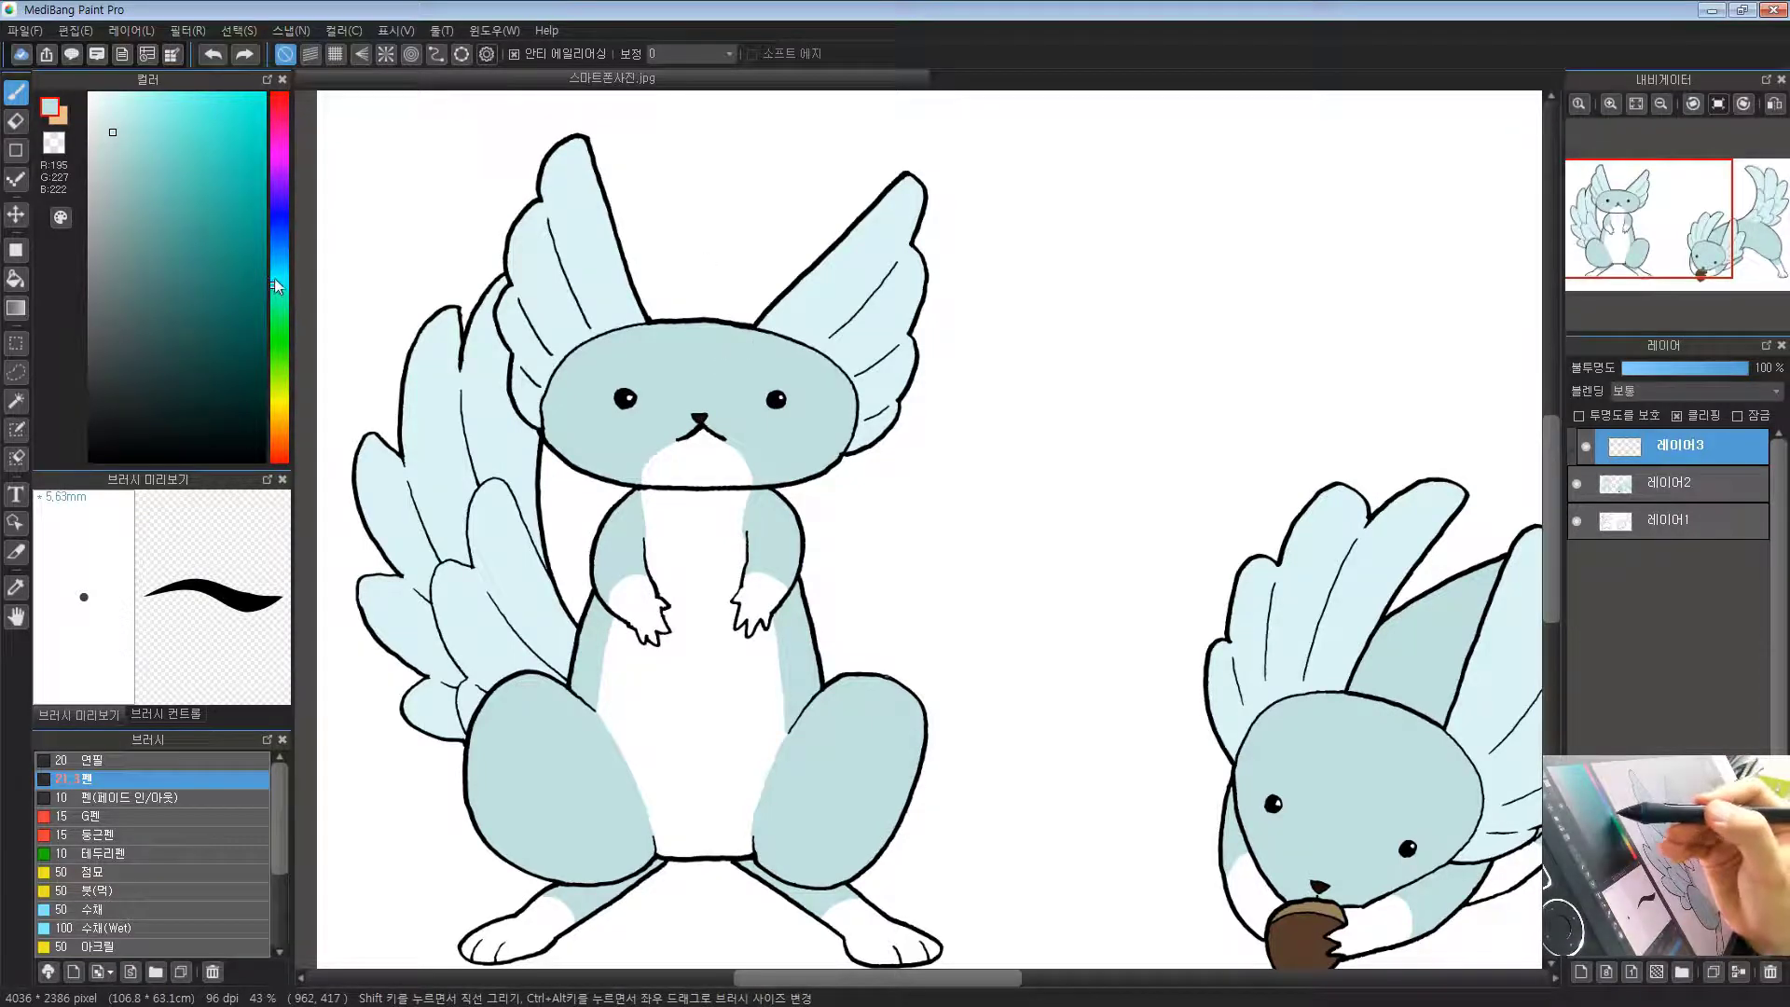
left_click(106, 105)
mouse_move(718, 342)
left_mouse_down()
mouse_move(685, 375)
mouse_move(782, 333)
mouse_move(769, 385)
mouse_move(781, 346)
left_mouse_up()
key("ctrl+z")
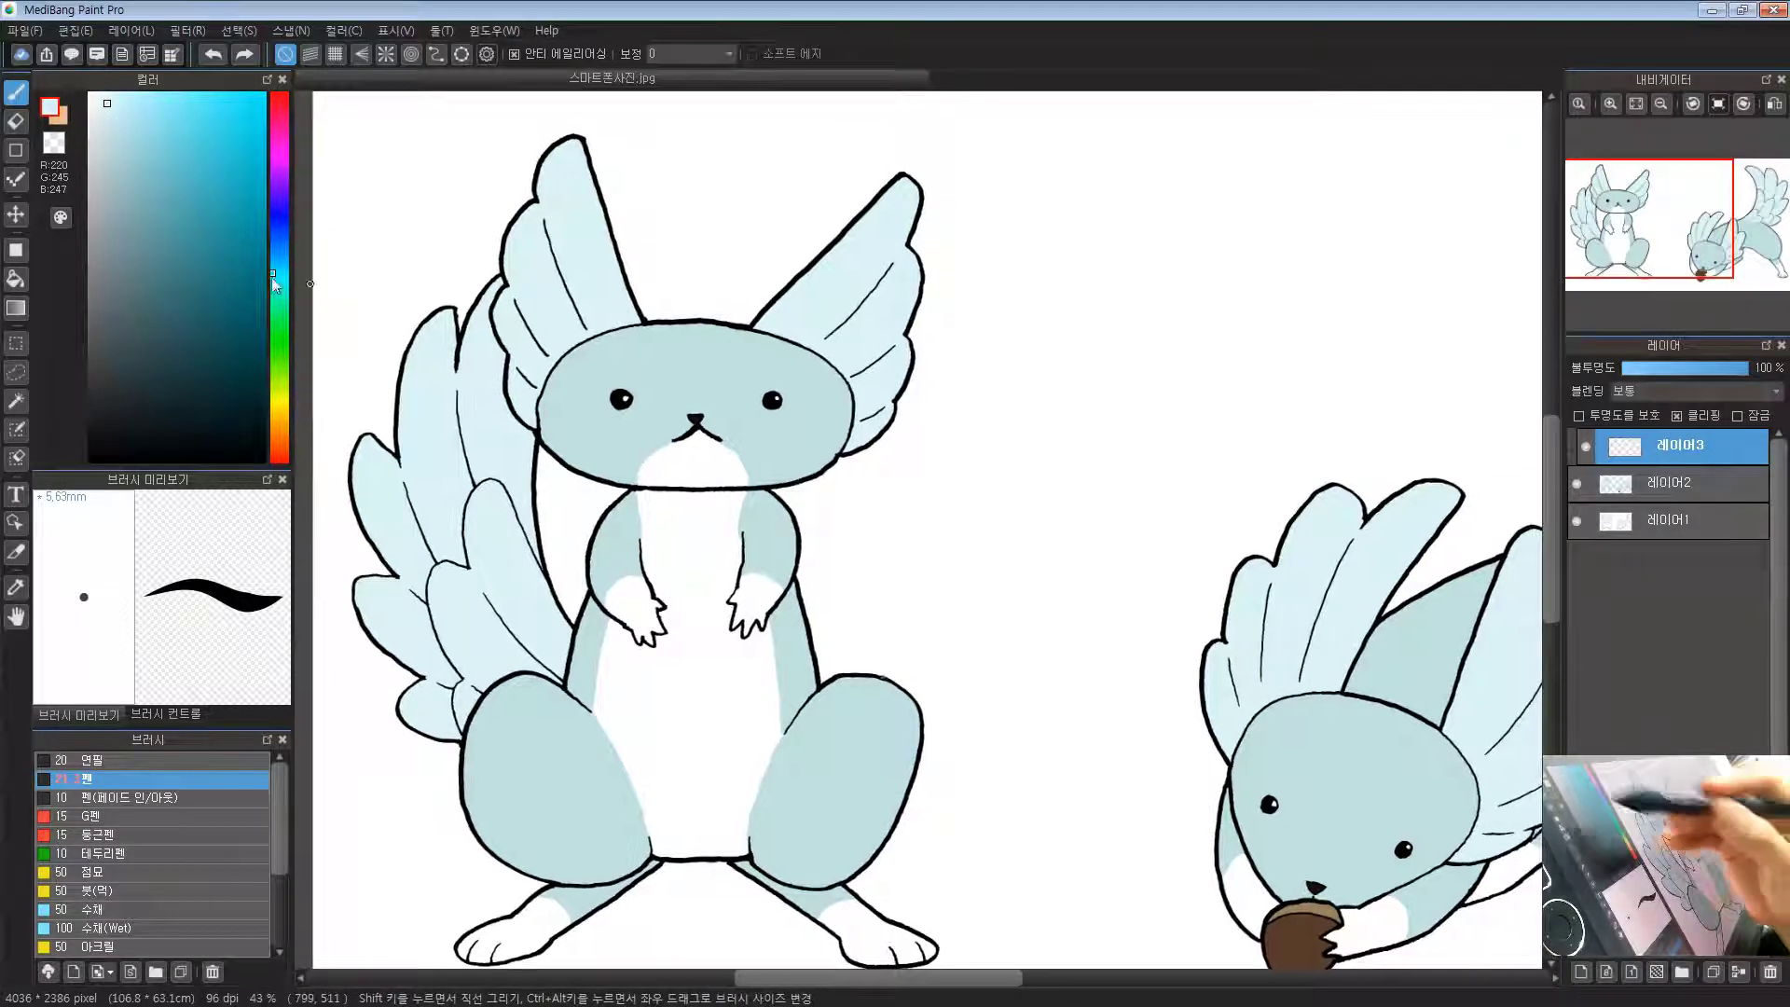
left_click_drag(830, 427, 891, 444)
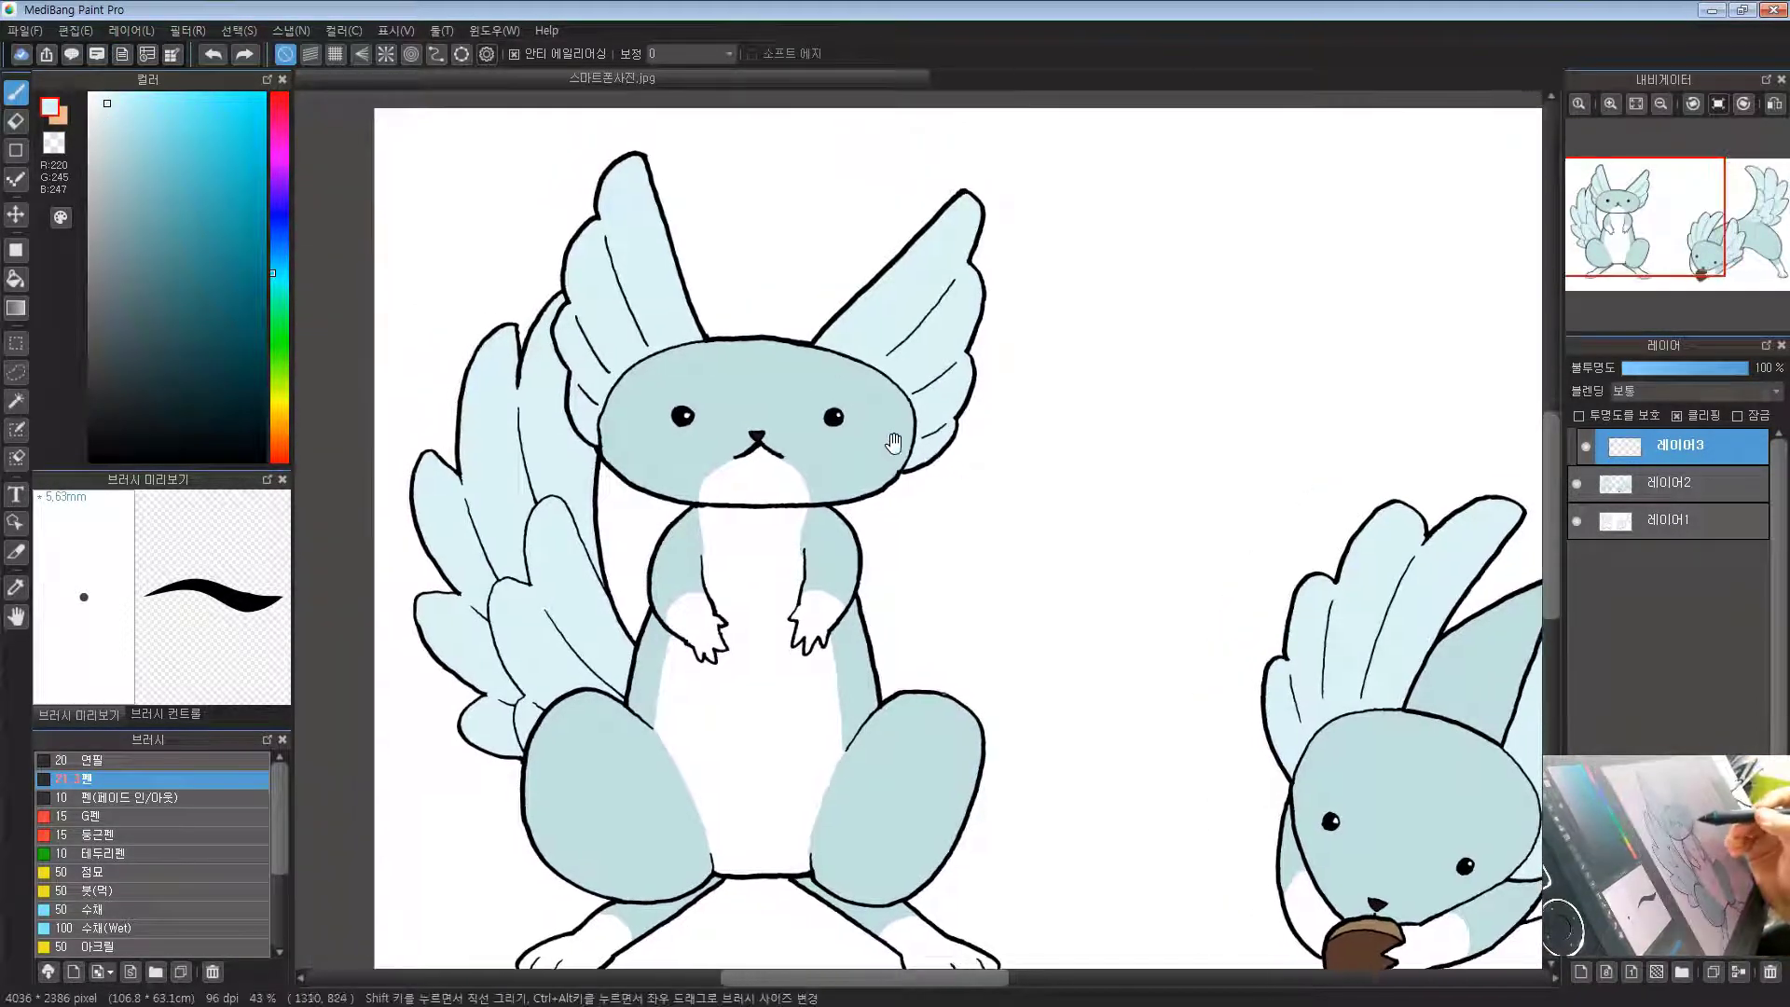
left_click_drag(805, 399, 759, 391)
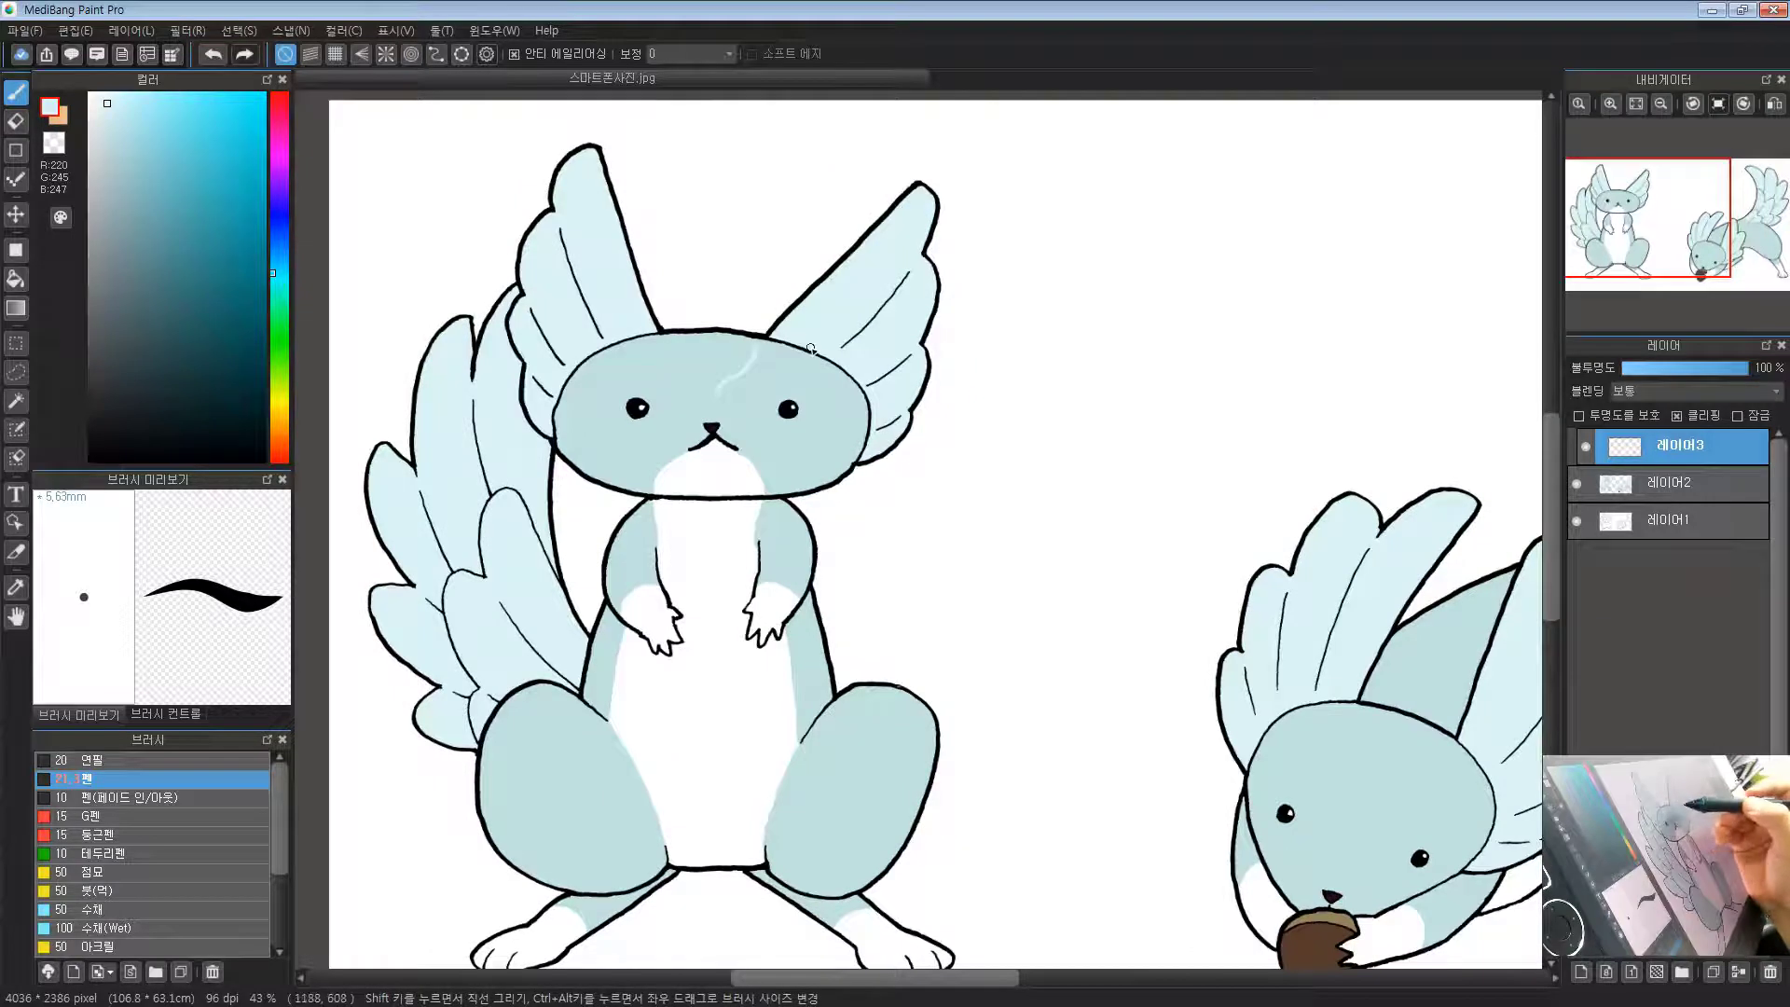
Step: Paint a pale heart-shaped outline with a pointed lower tip on the sitting creature's forehead, between the ears
scroll(736, 396, "up", 1)
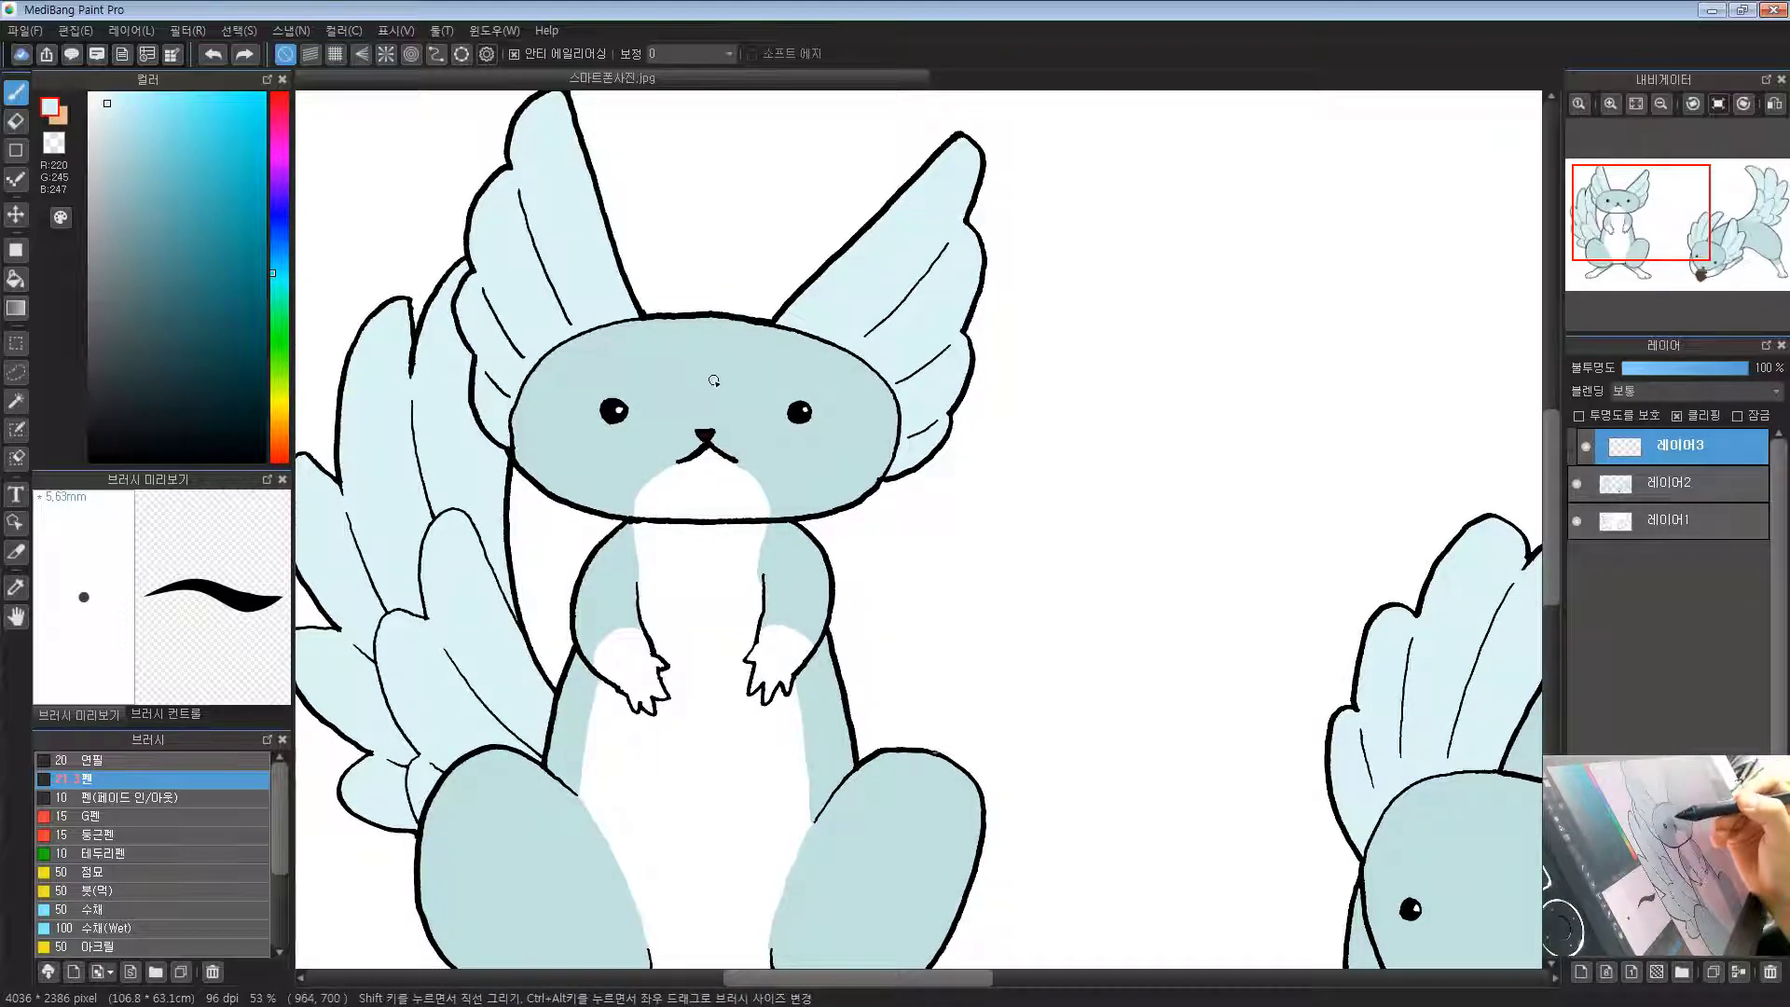
left_click_drag(742, 372, 776, 334)
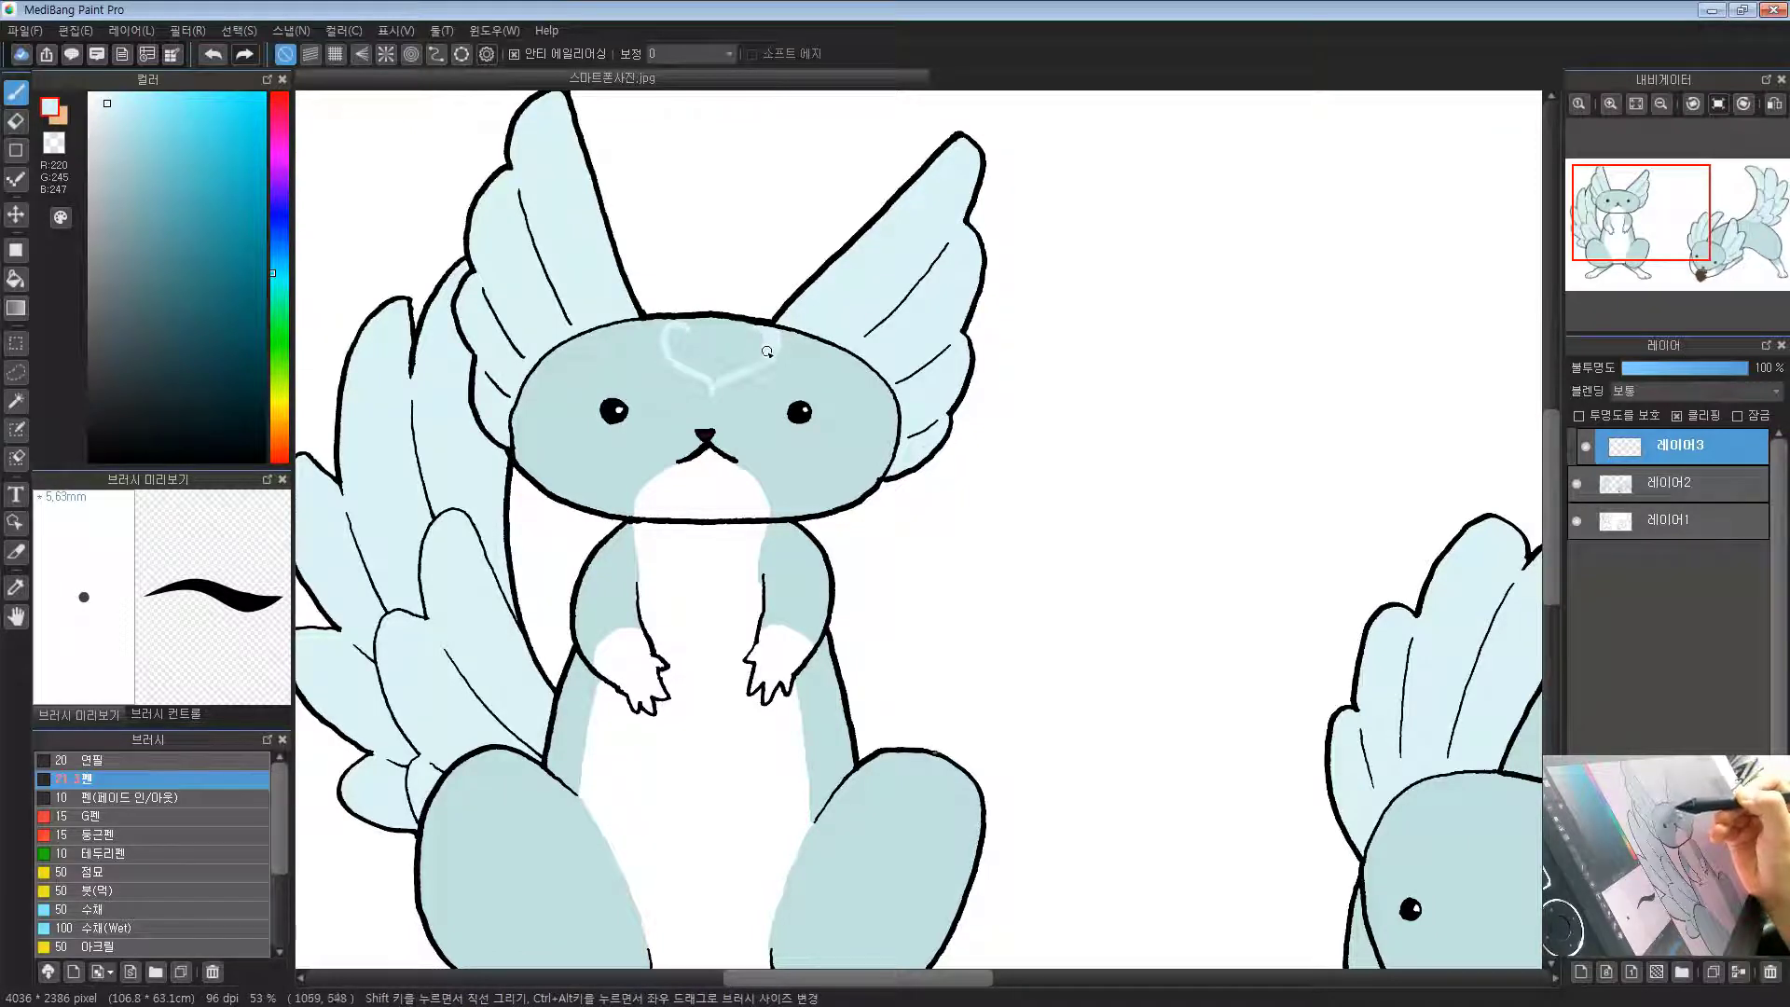
left_click_drag(760, 360, 714, 388)
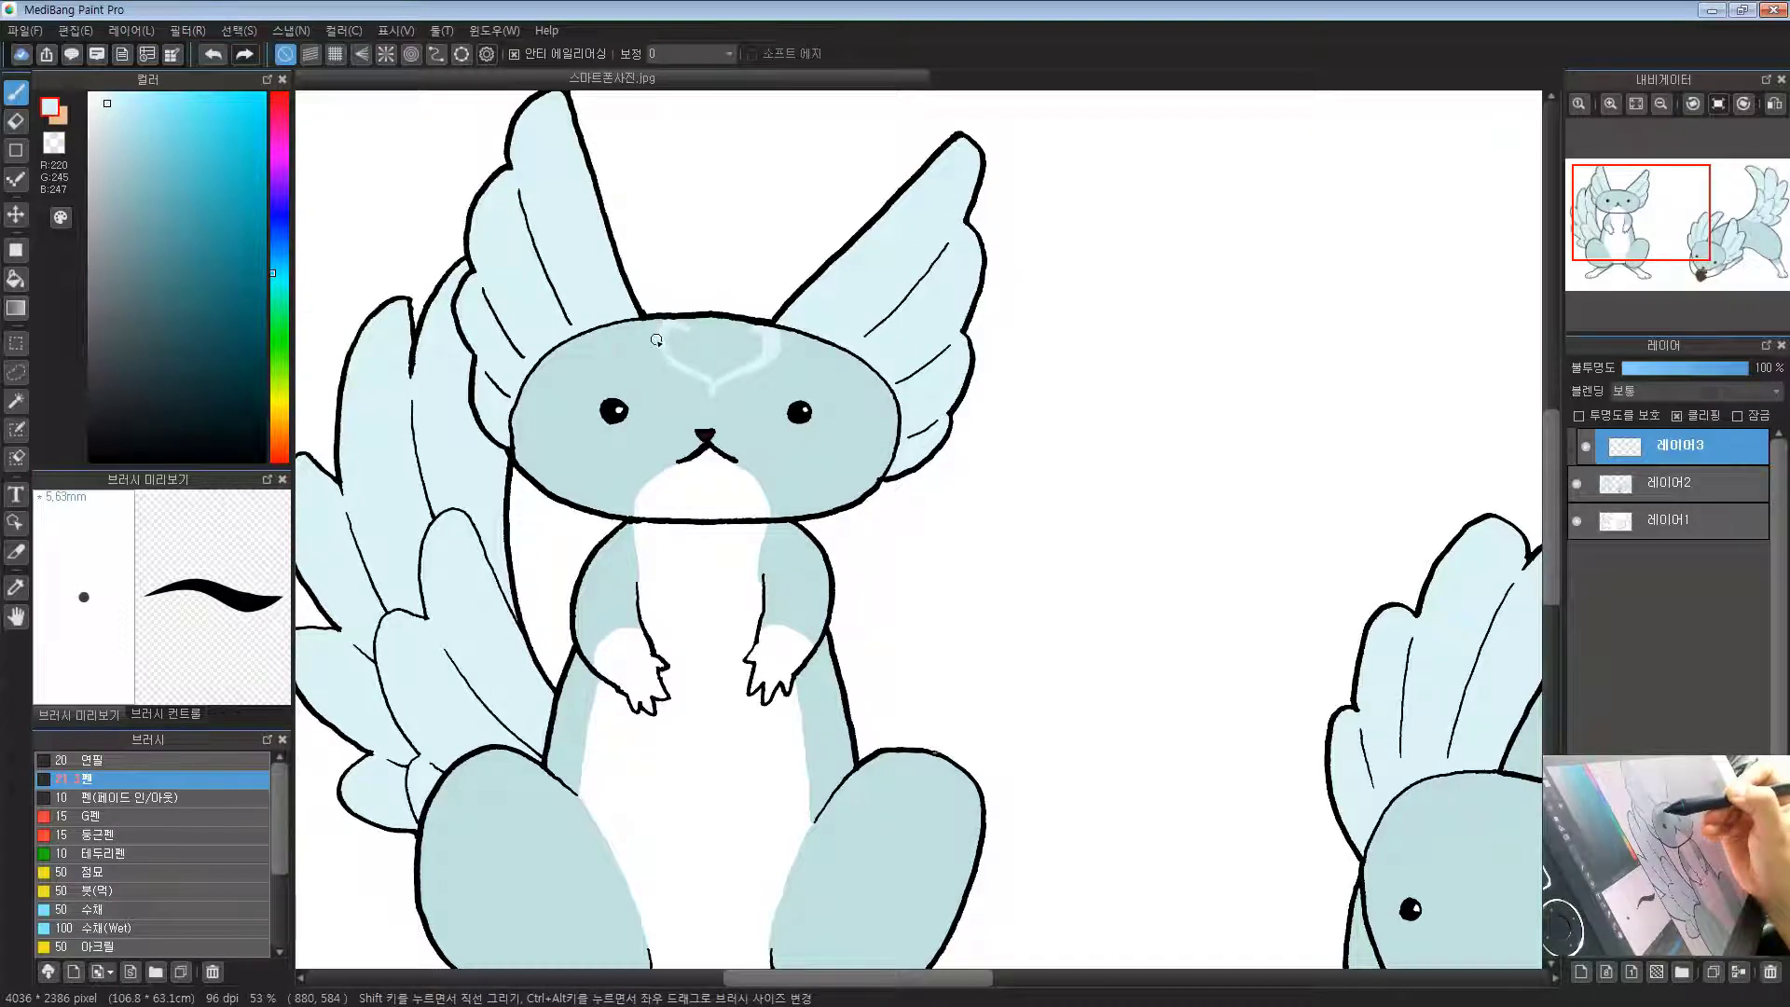
mouse_move(667, 321)
left_mouse_down()
mouse_move(656, 353)
mouse_move(706, 394)
left_mouse_up()
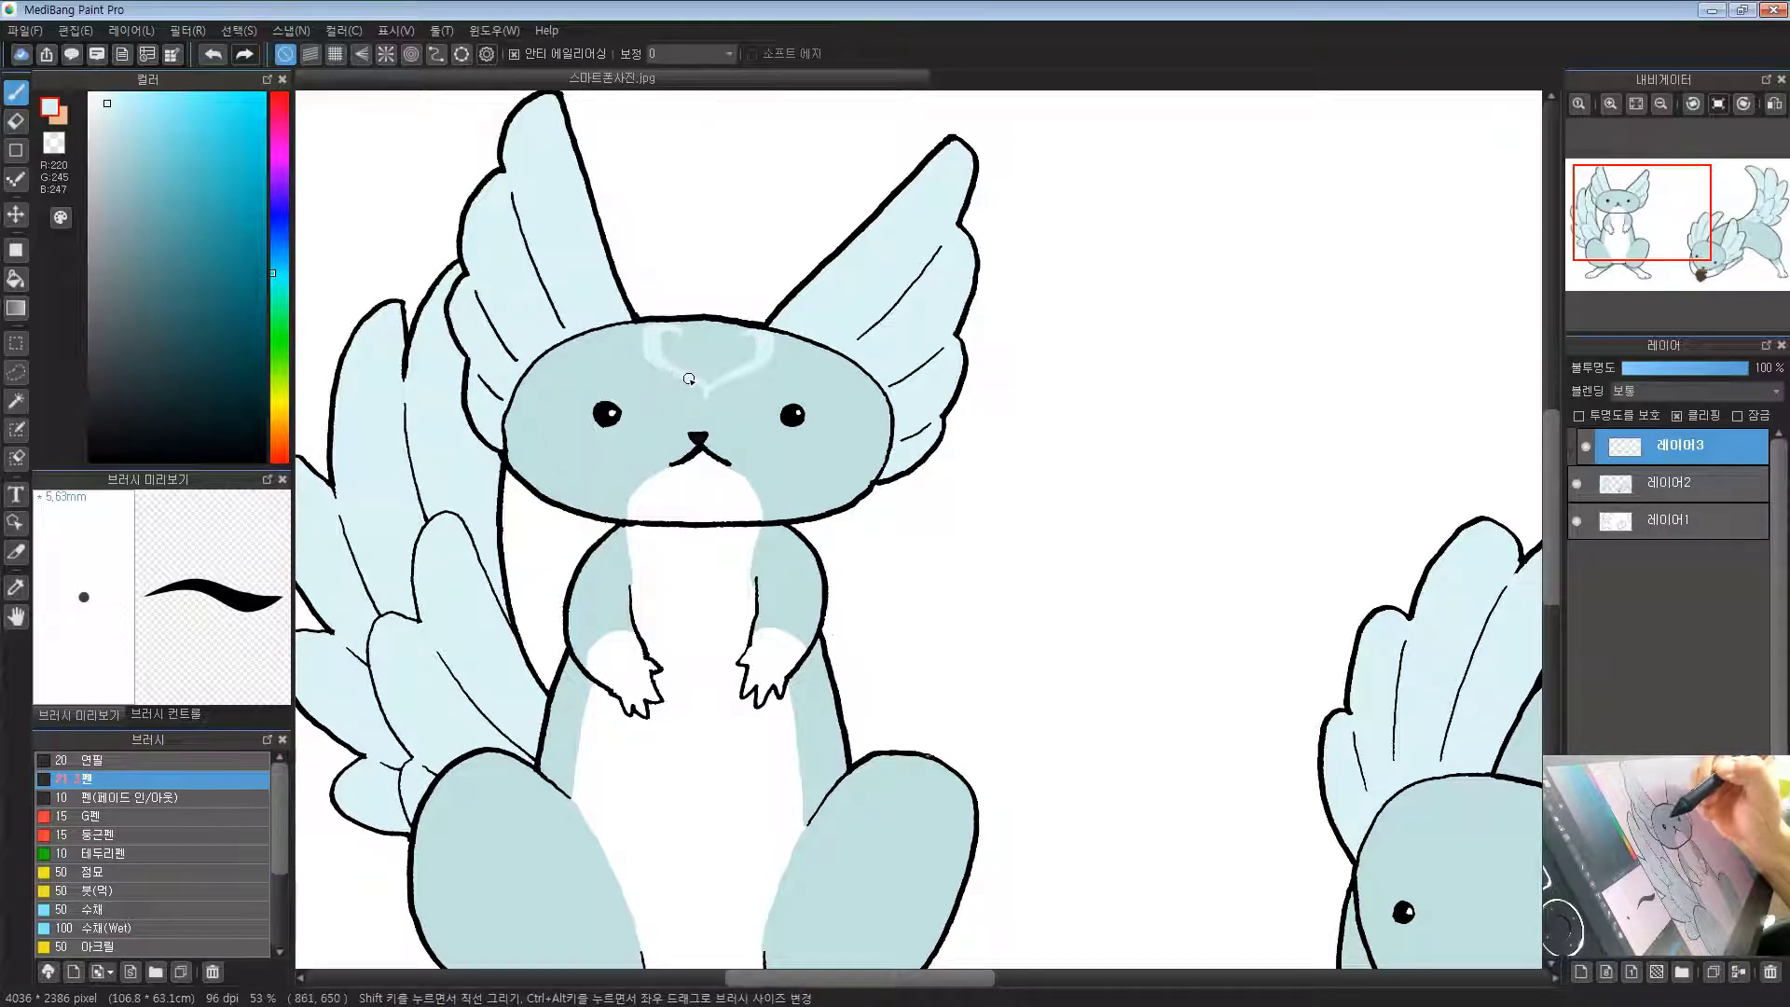
left_click_drag(659, 363, 705, 396)
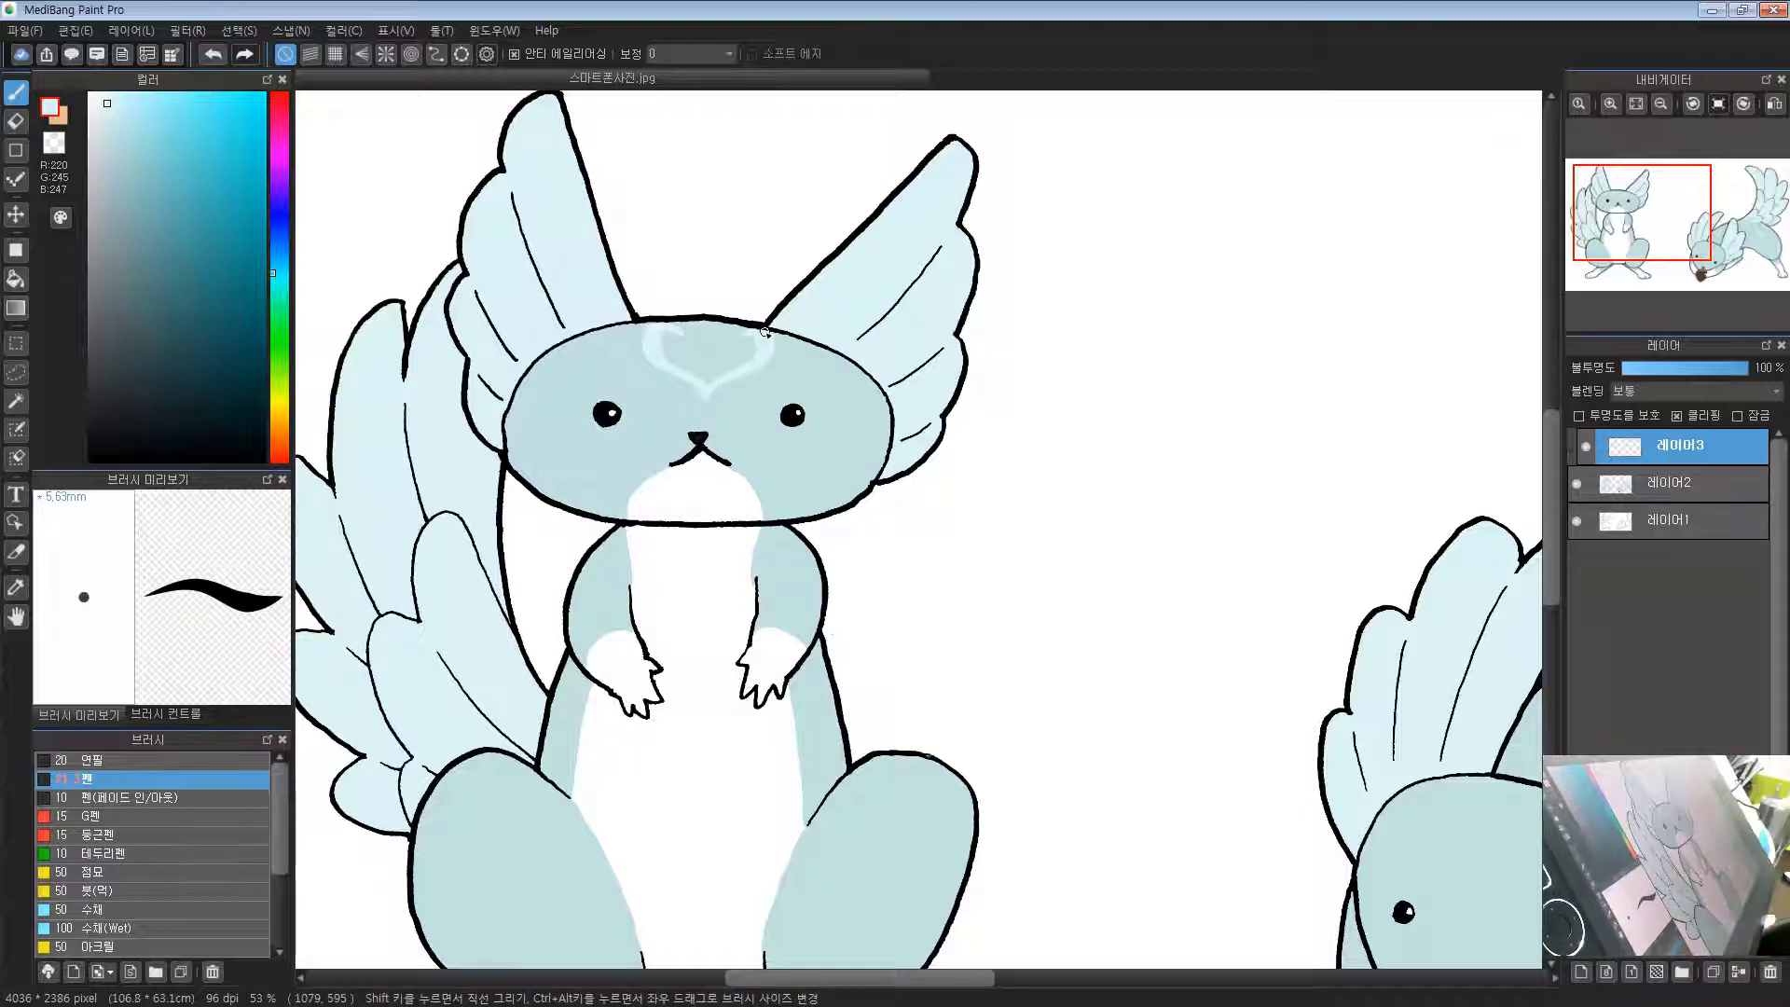
scroll(823, 268, "down", 3)
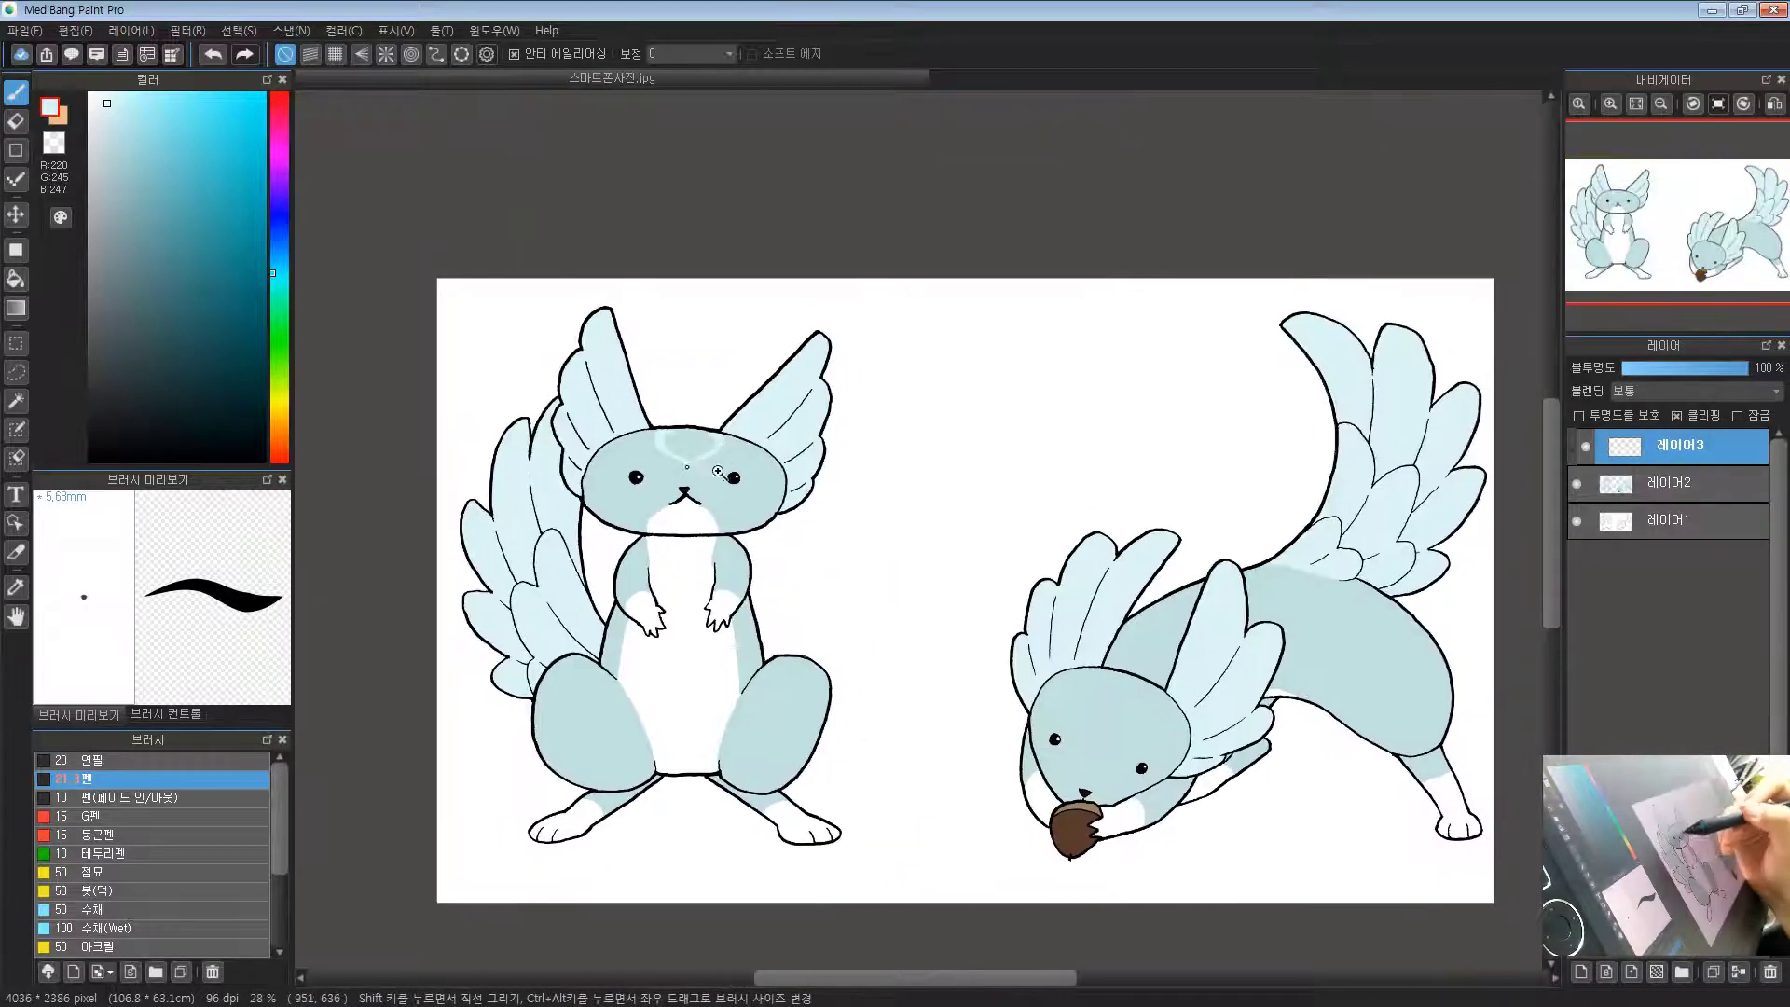
scroll(823, 269, "up", 4)
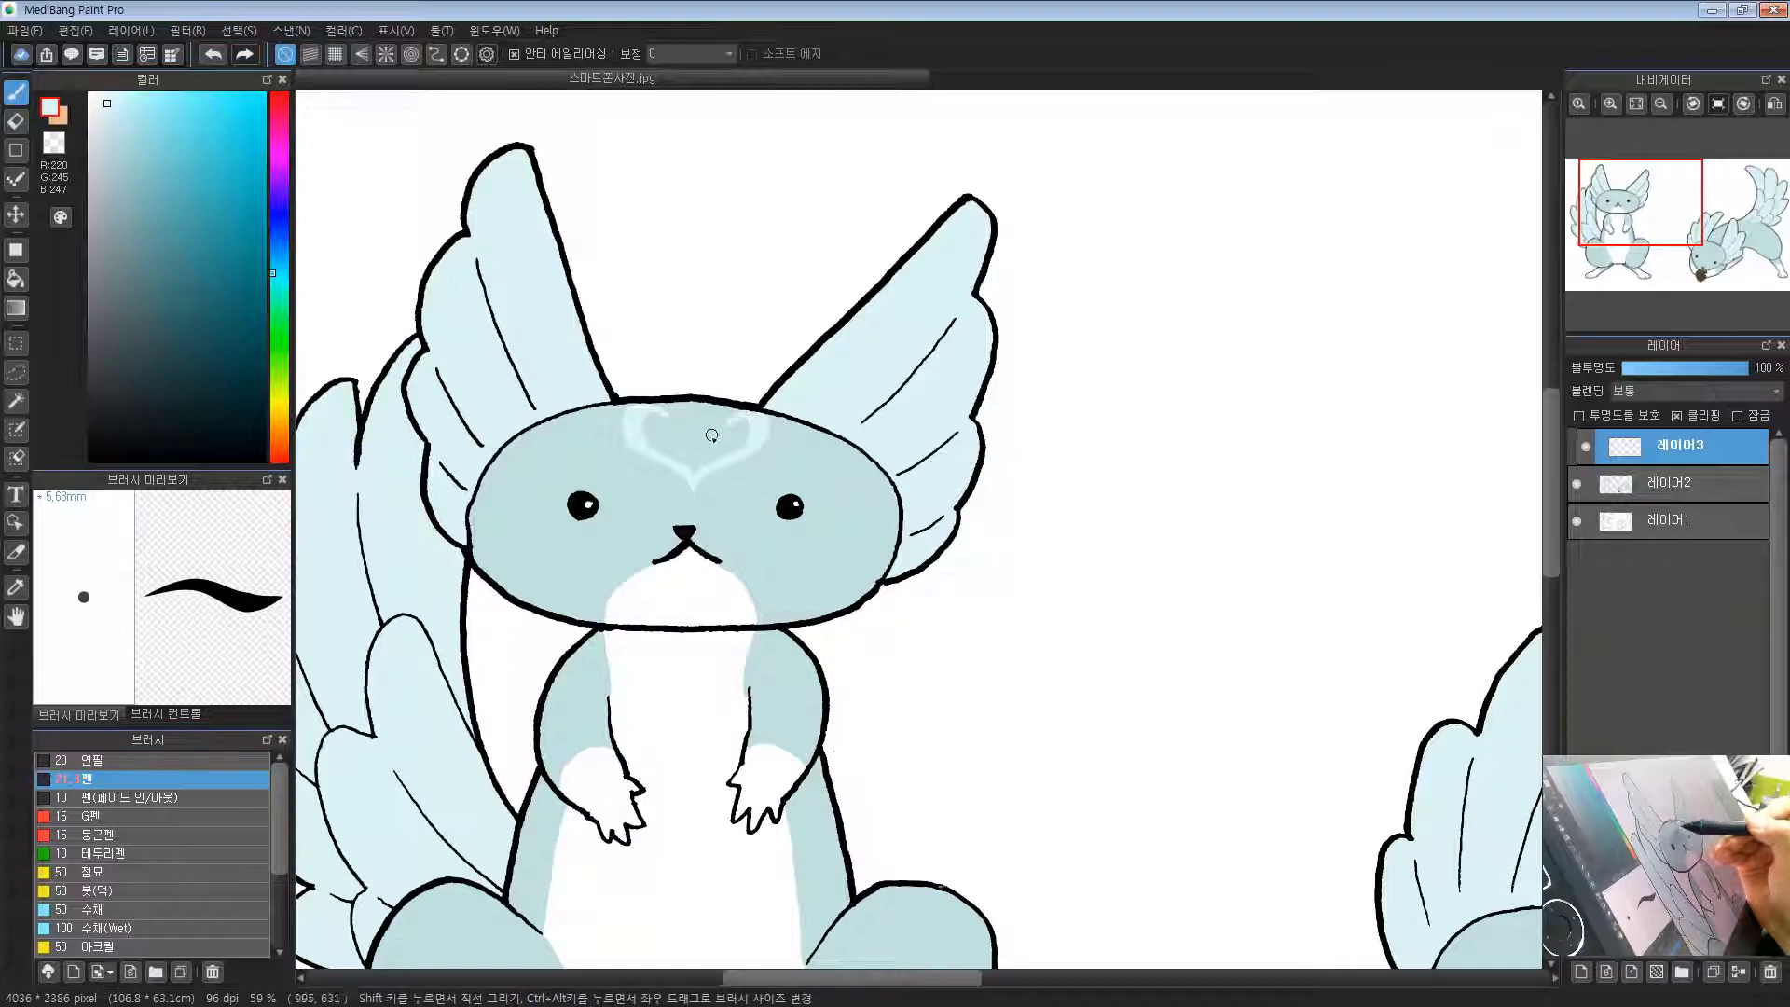
Step: Tidy the forehead marking with the transparent colour, add a smaller V-shaped line inside it, and fill its gaps using the Bucket tool
left_click(55, 143)
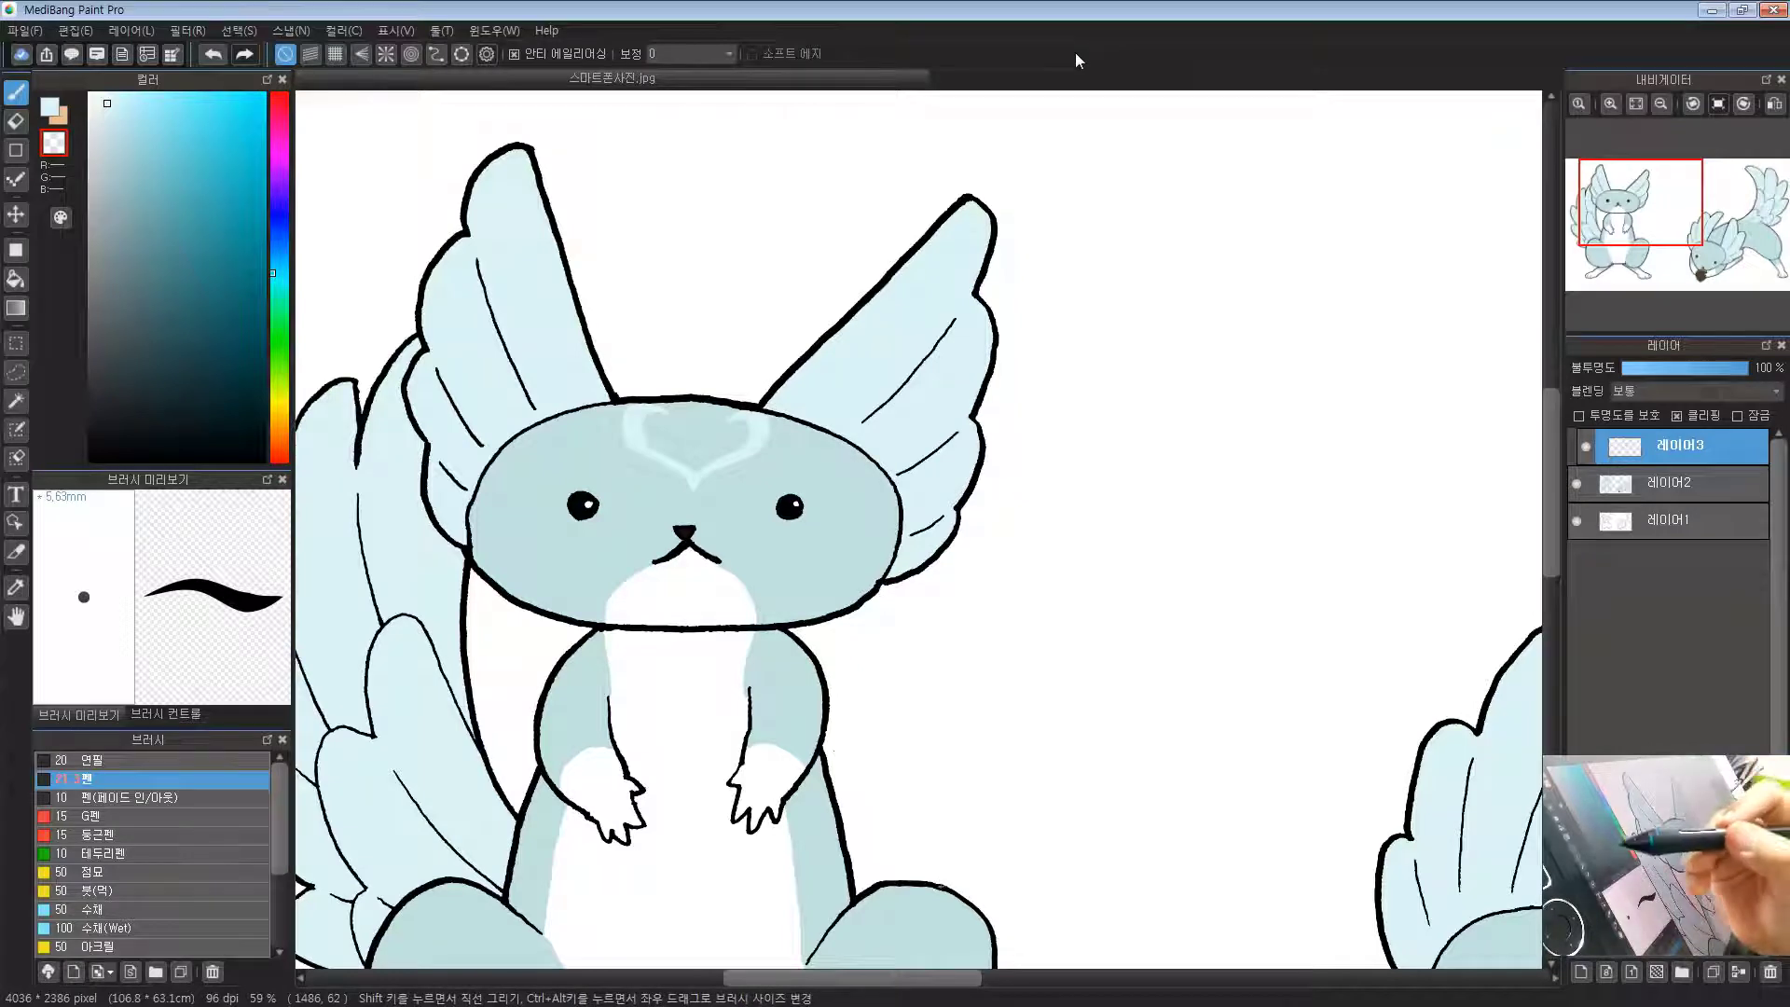
left_click(43, 111)
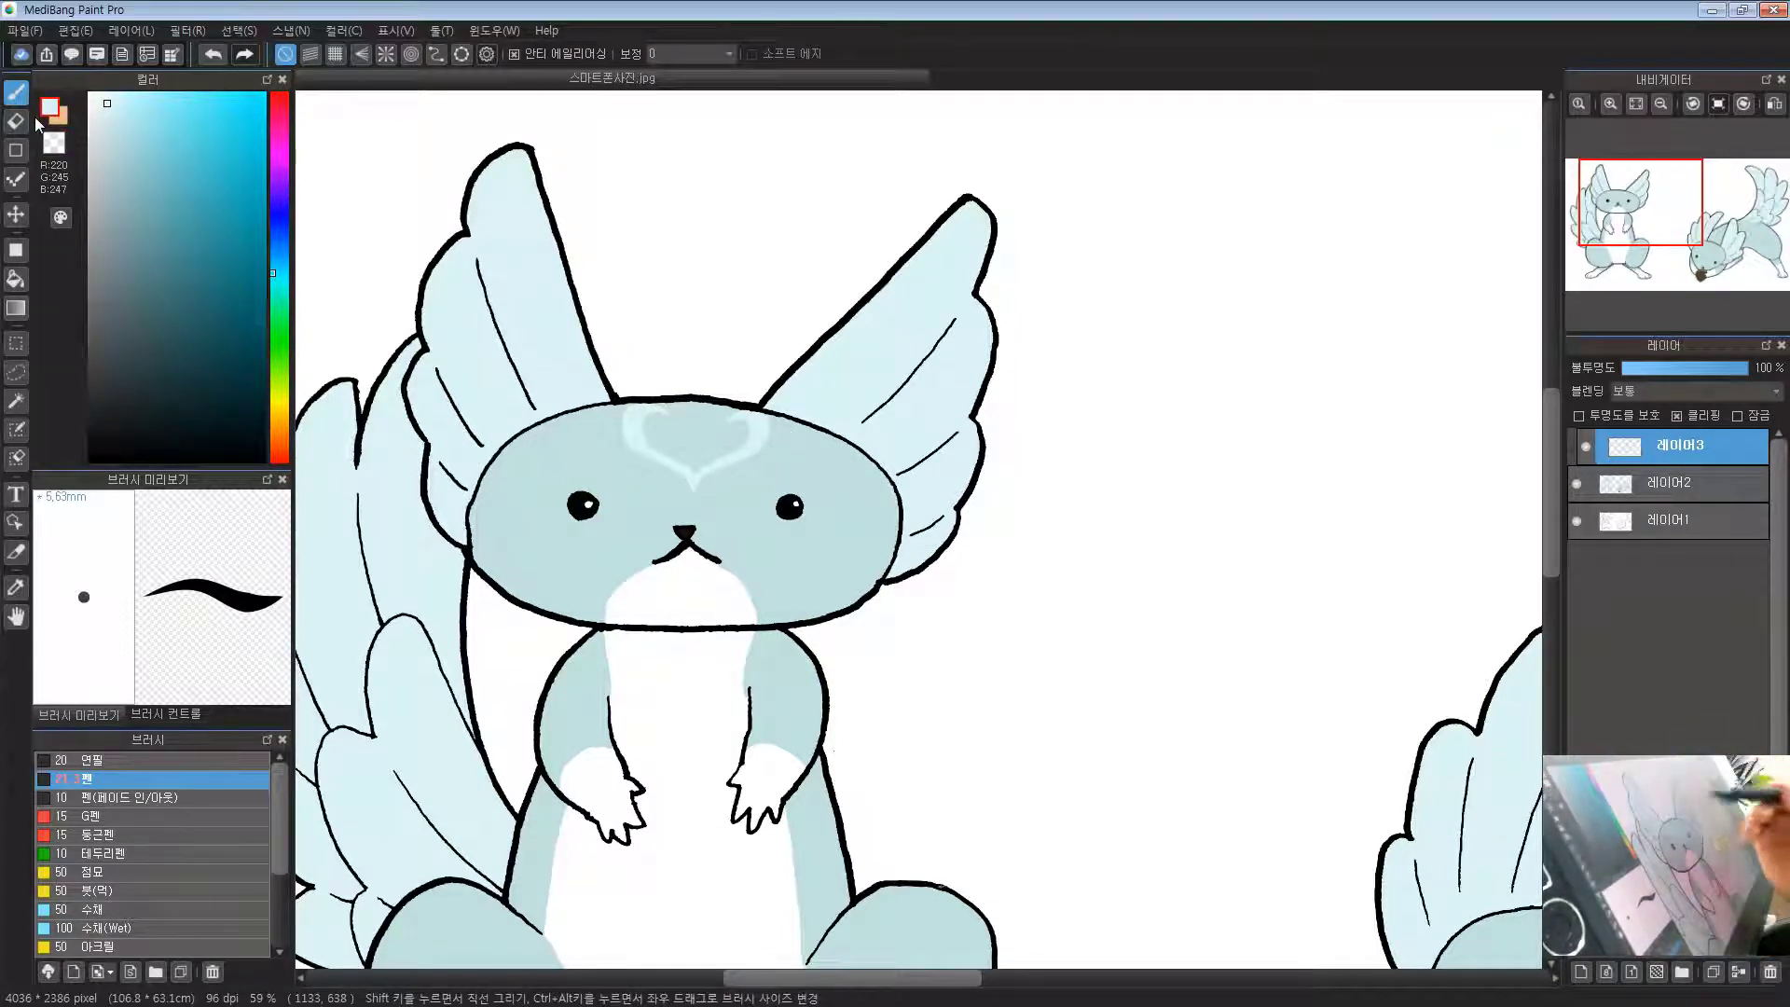
left_click_drag(716, 392, 733, 353)
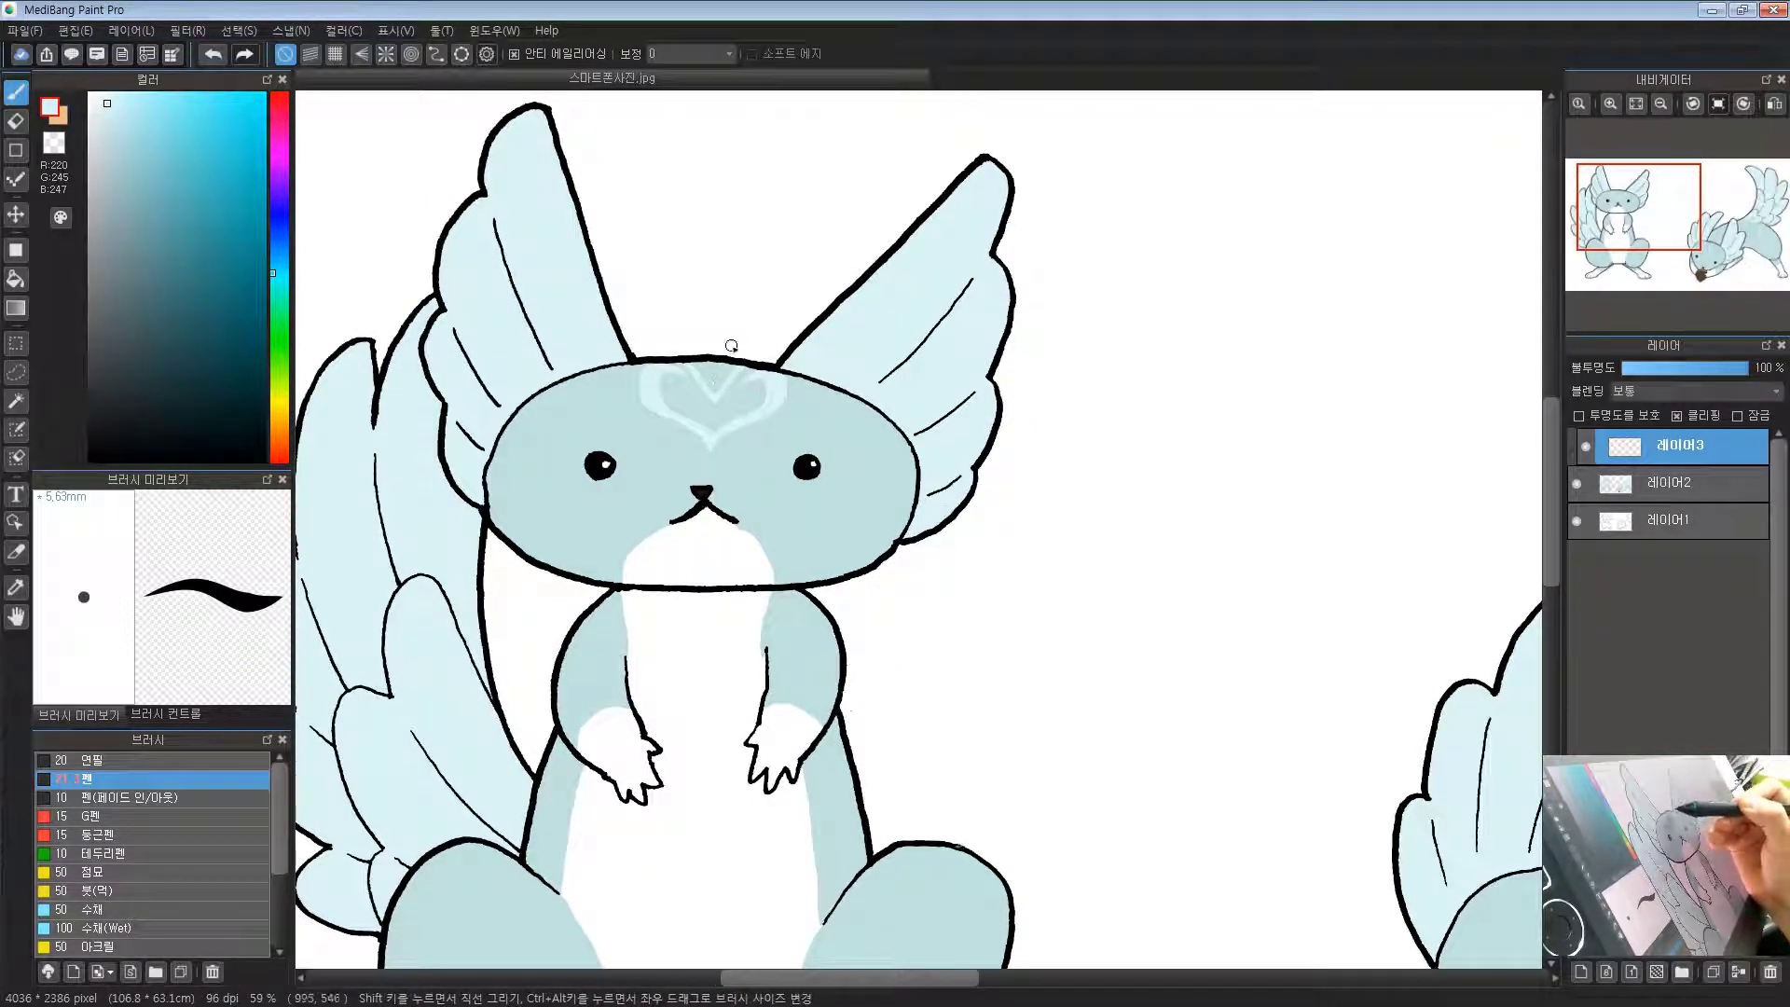
key("g")
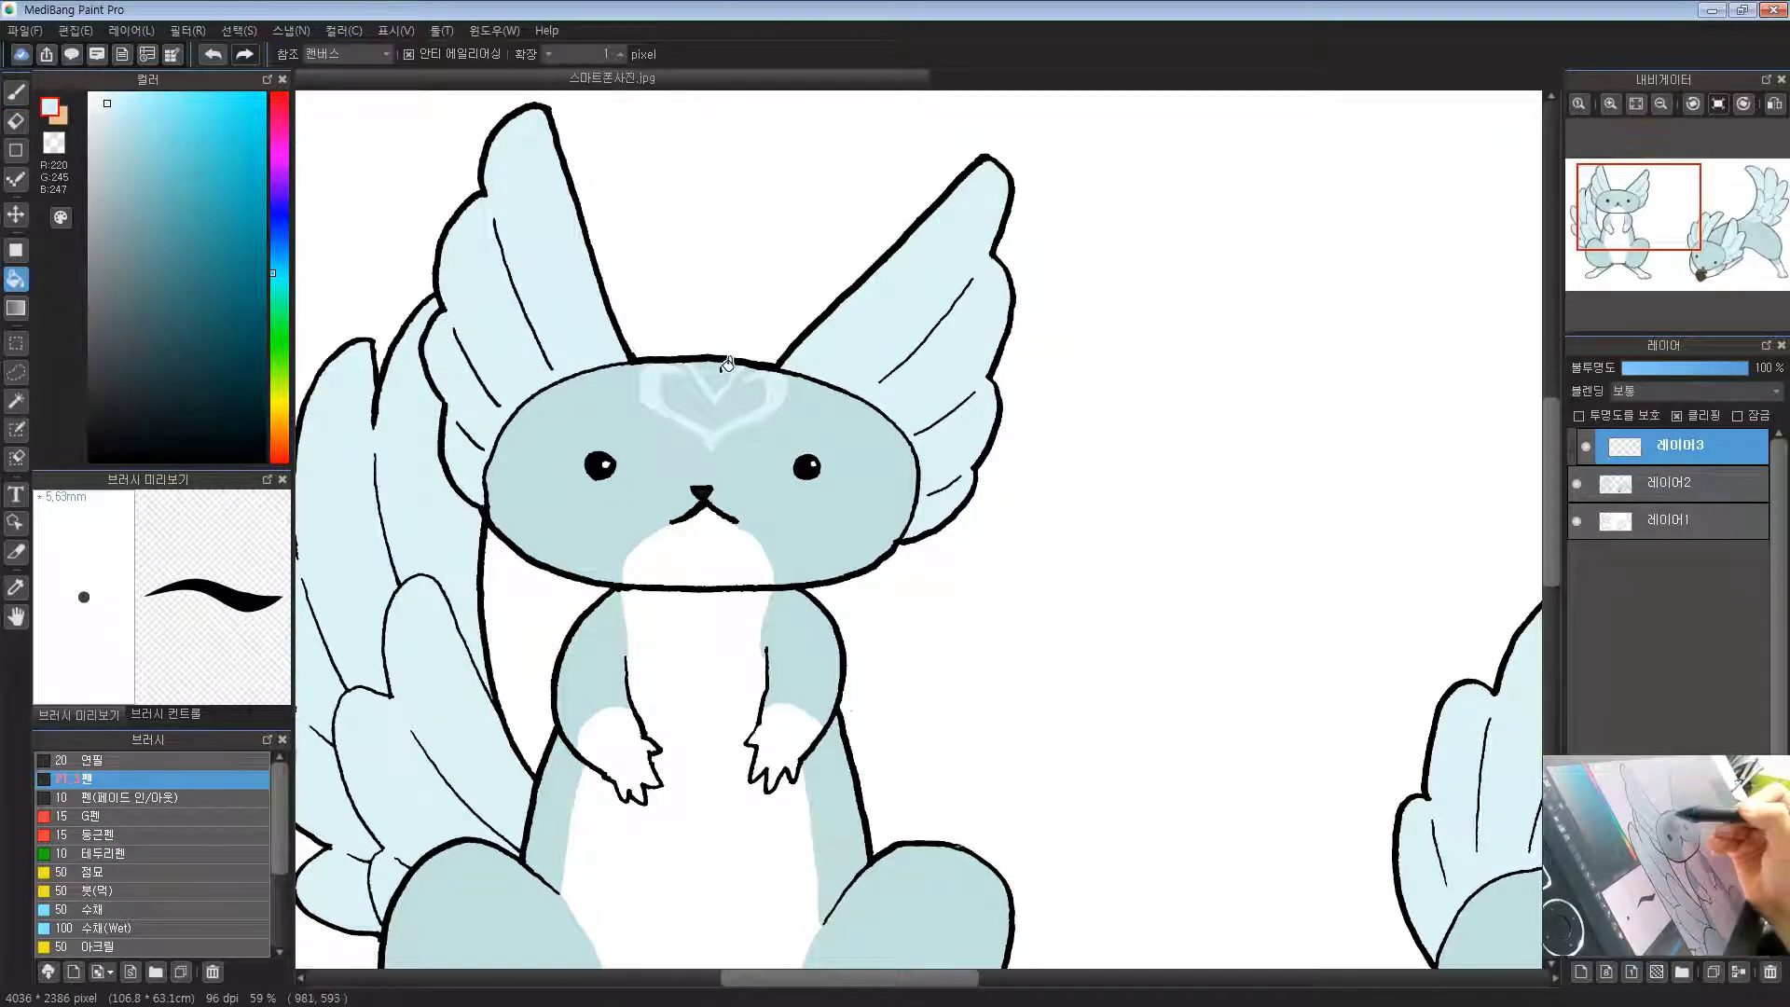
left_click_drag(796, 761, 727, 565)
left_click_drag(723, 566, 748, 578)
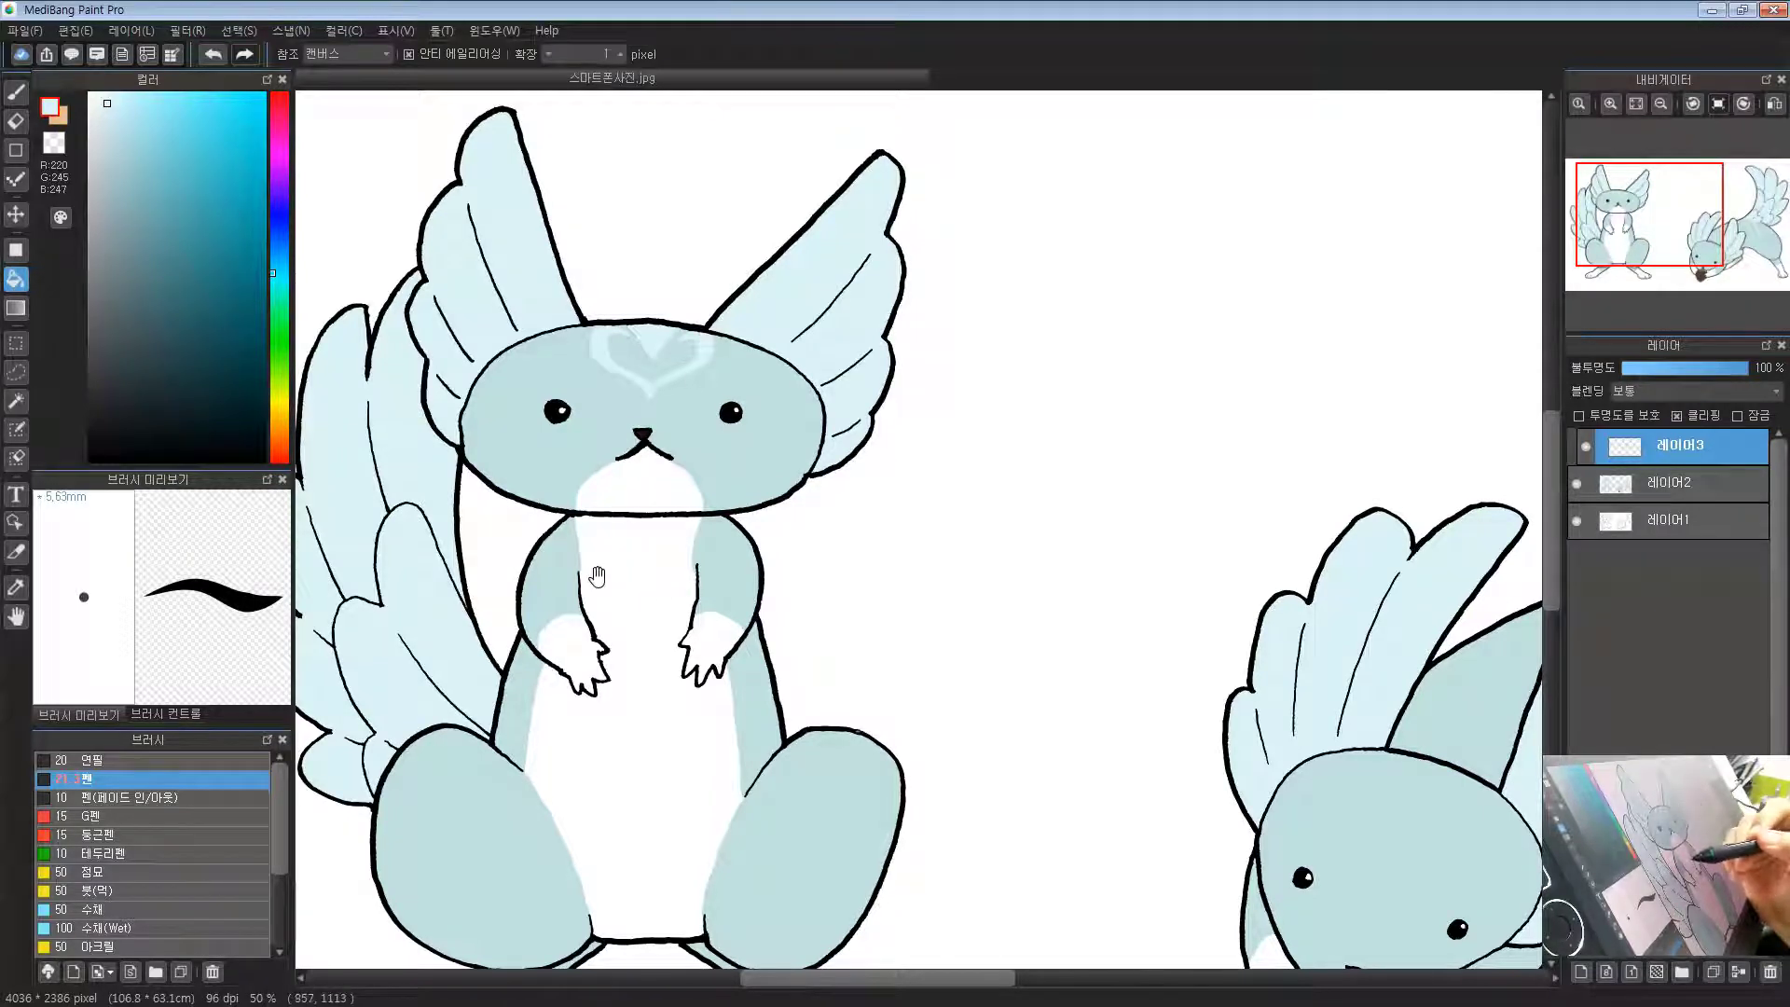
Step: Brush pale highlights along the outer edges of both of the sitting creature's arms, trimming them with the transparent colour
left_click_drag(627, 667, 609, 581)
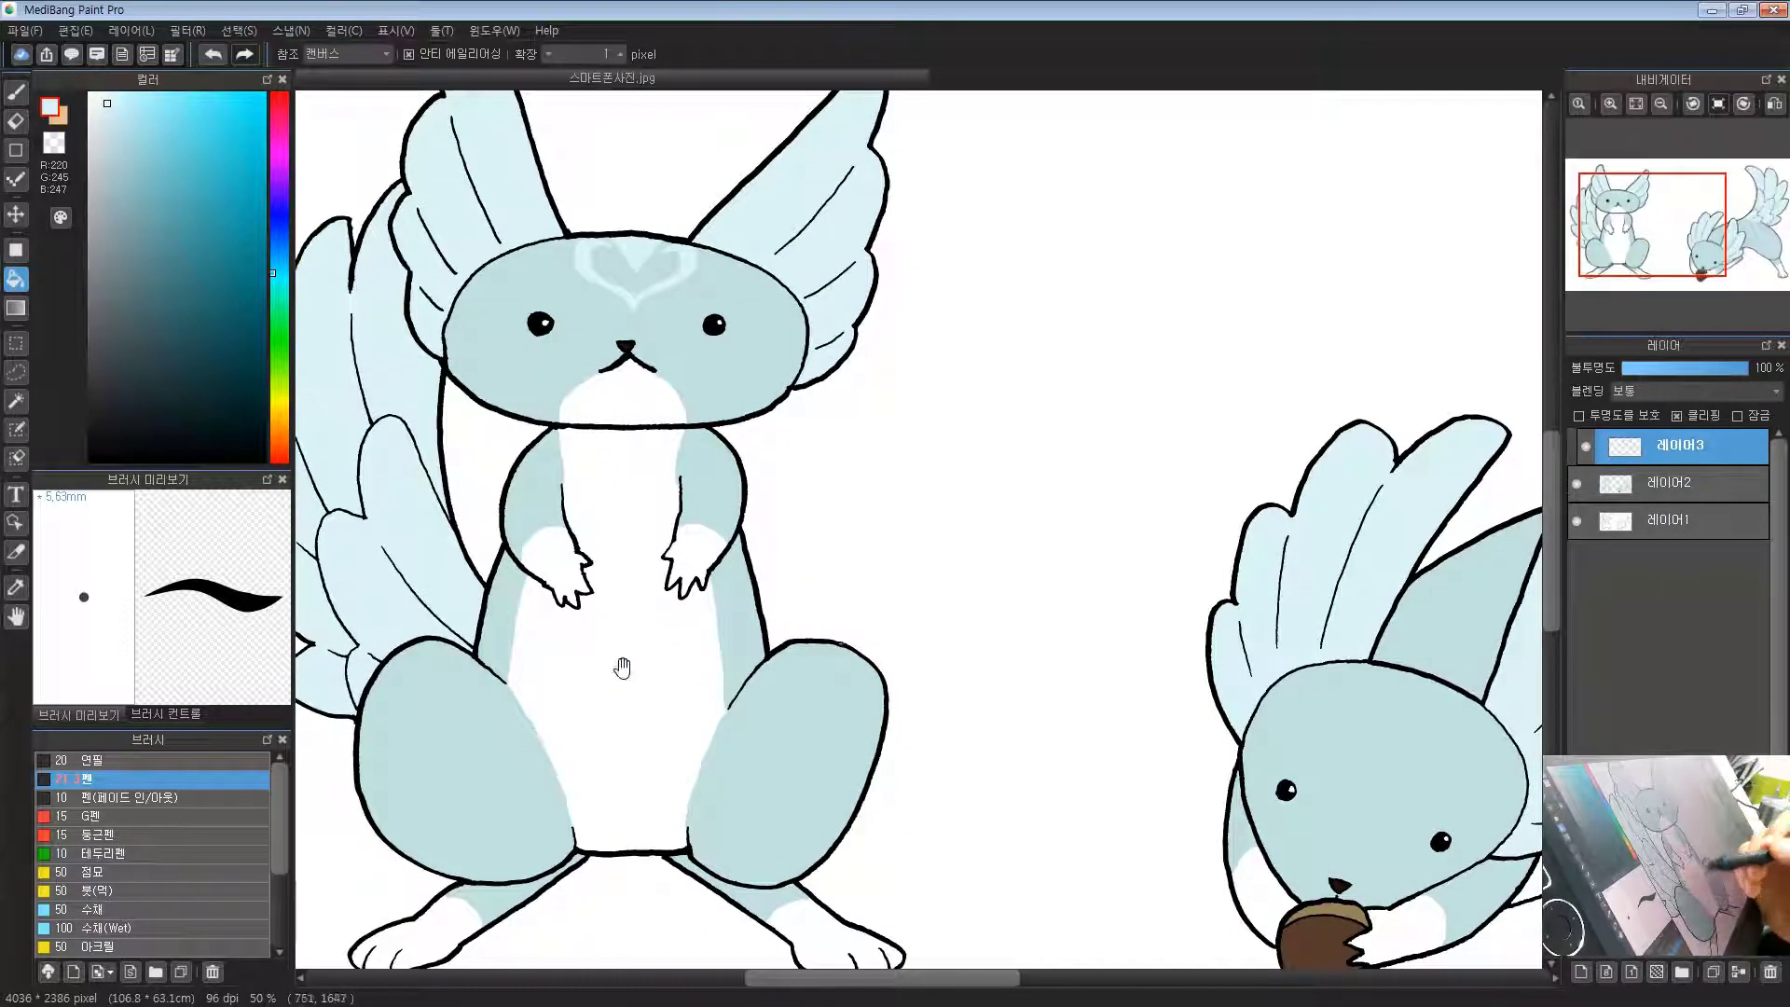
left_click_drag(892, 742, 890, 667)
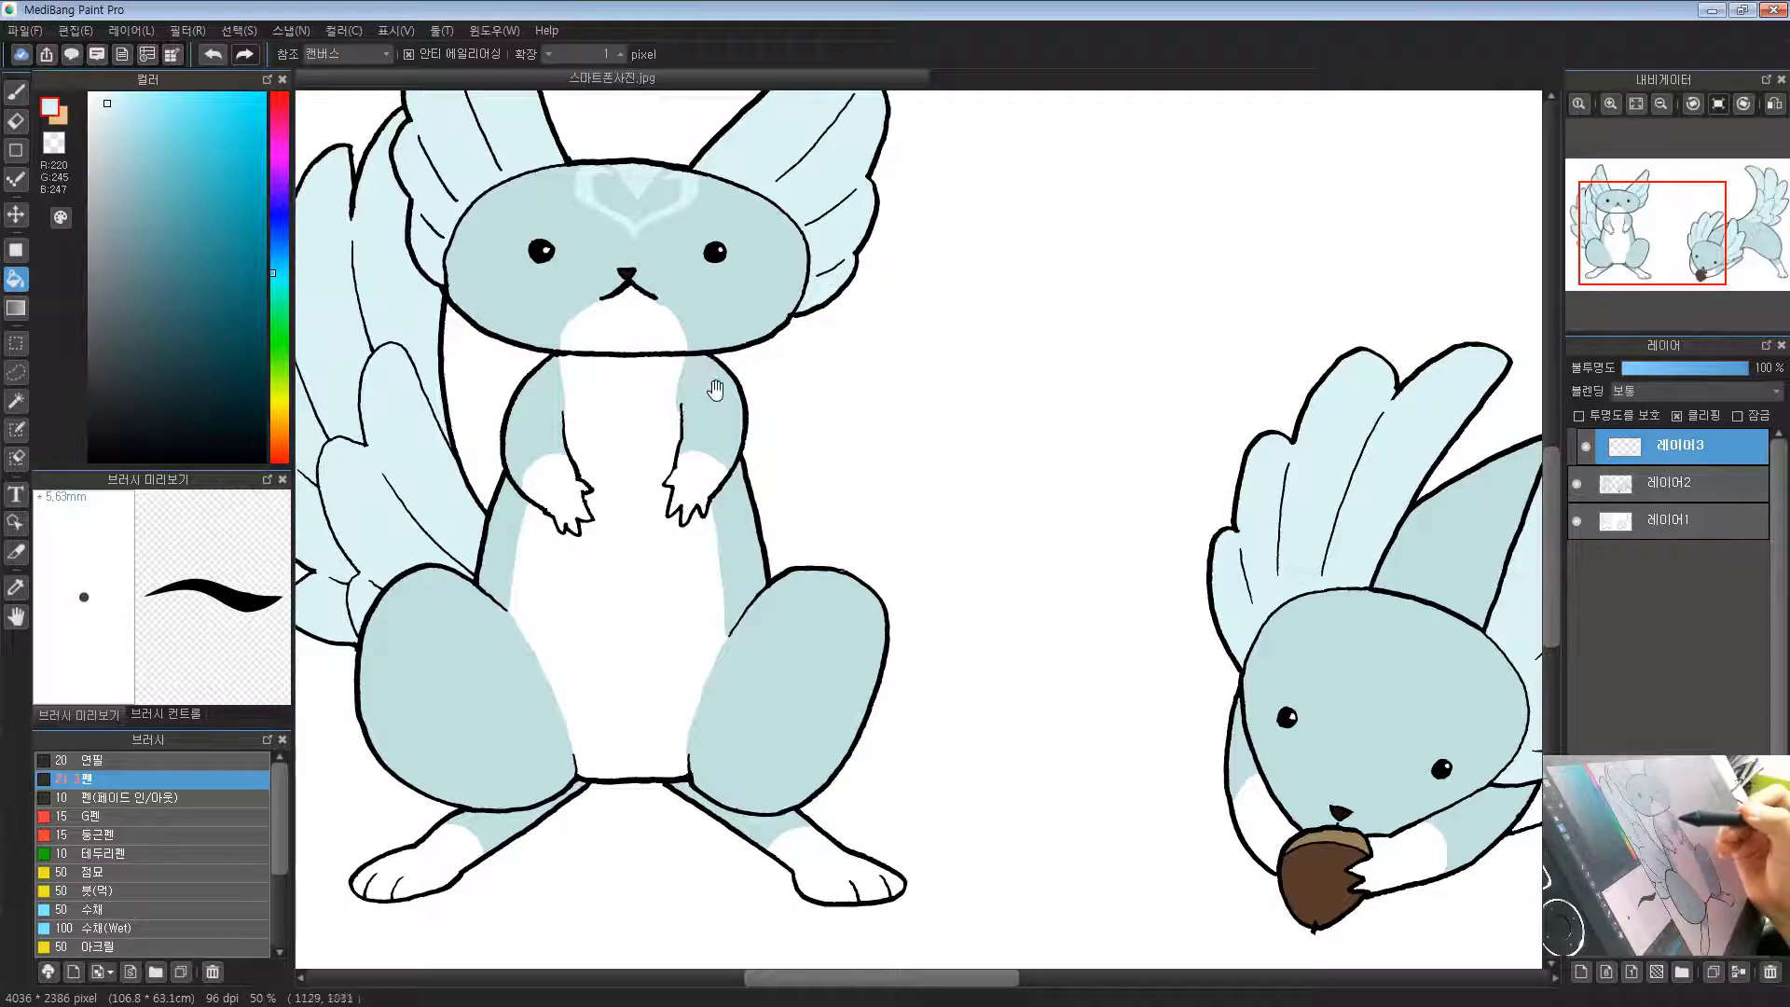
key("b")
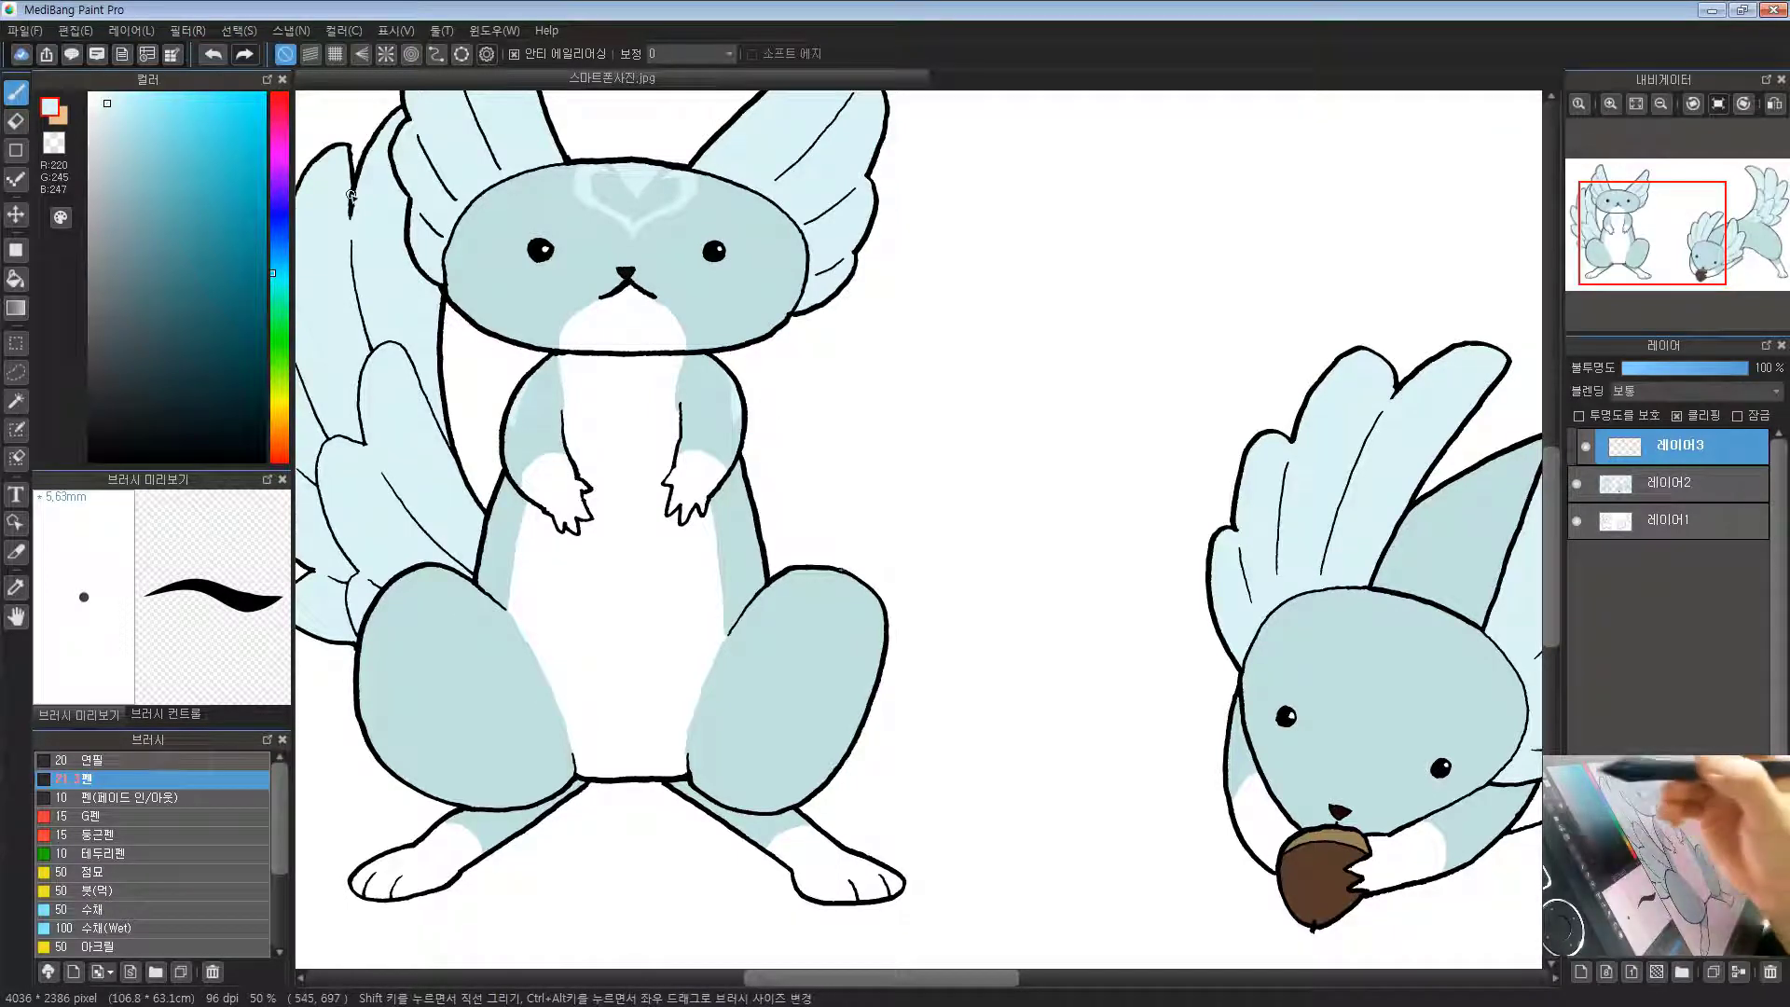
left_click(62, 145)
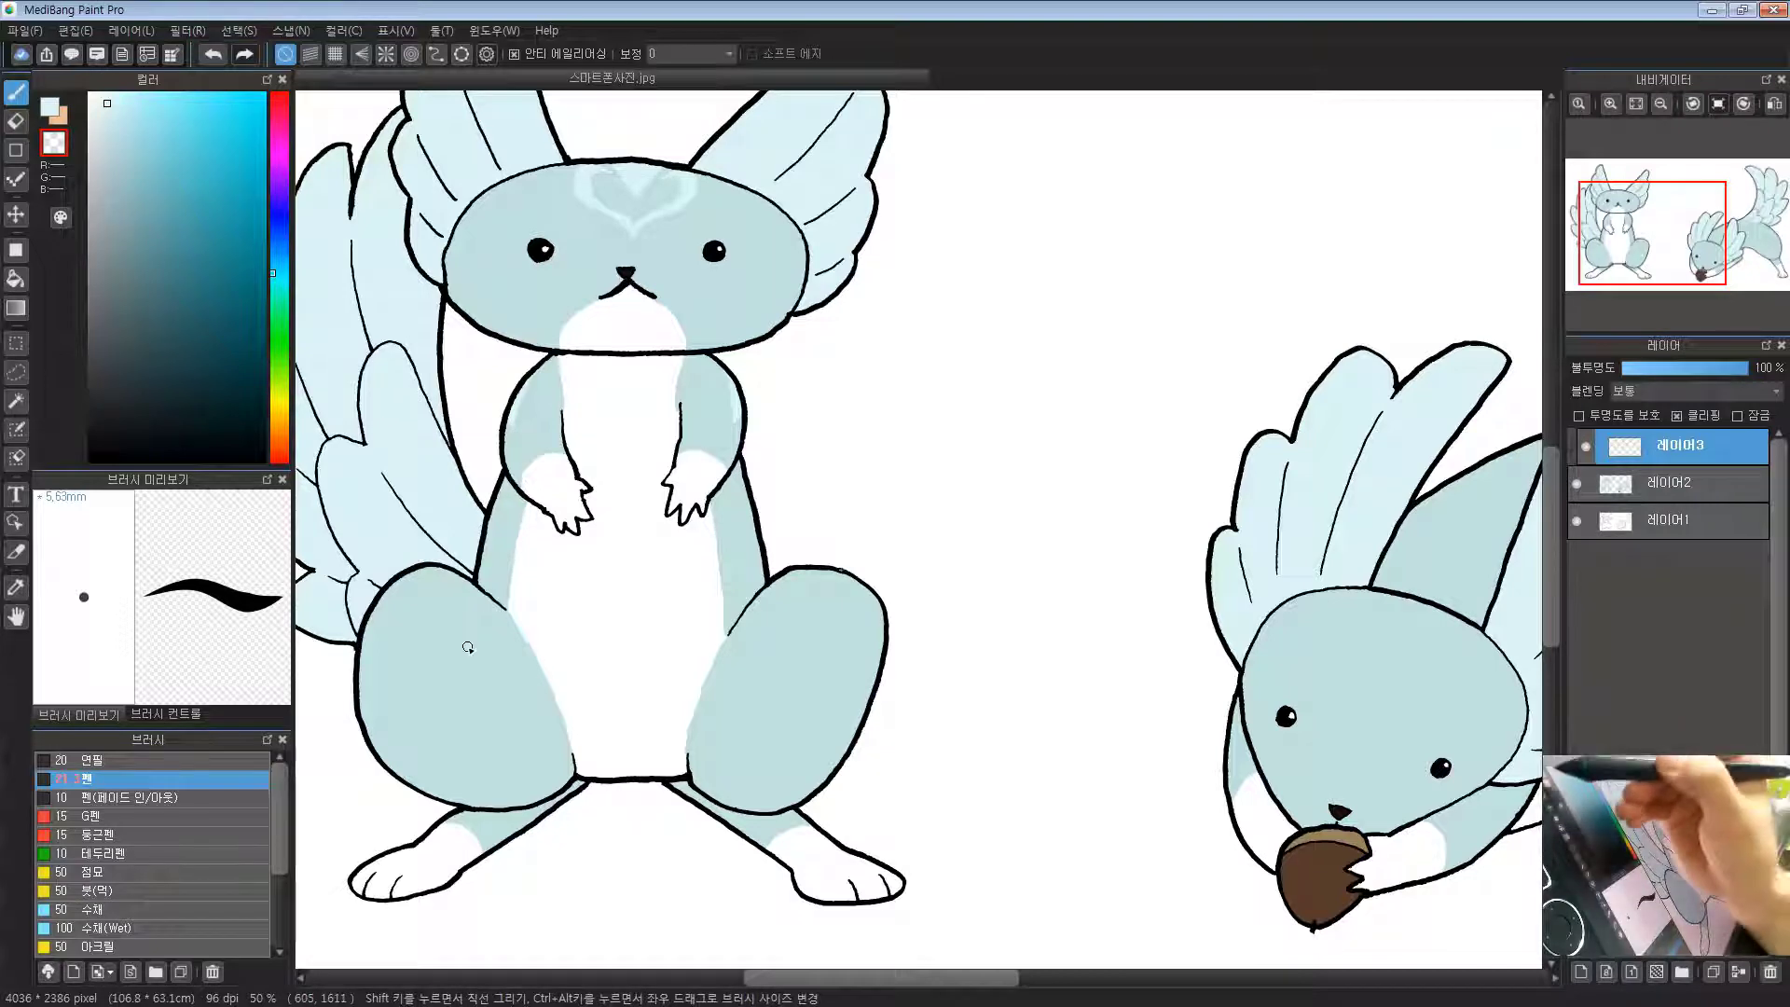
left_click(49, 107)
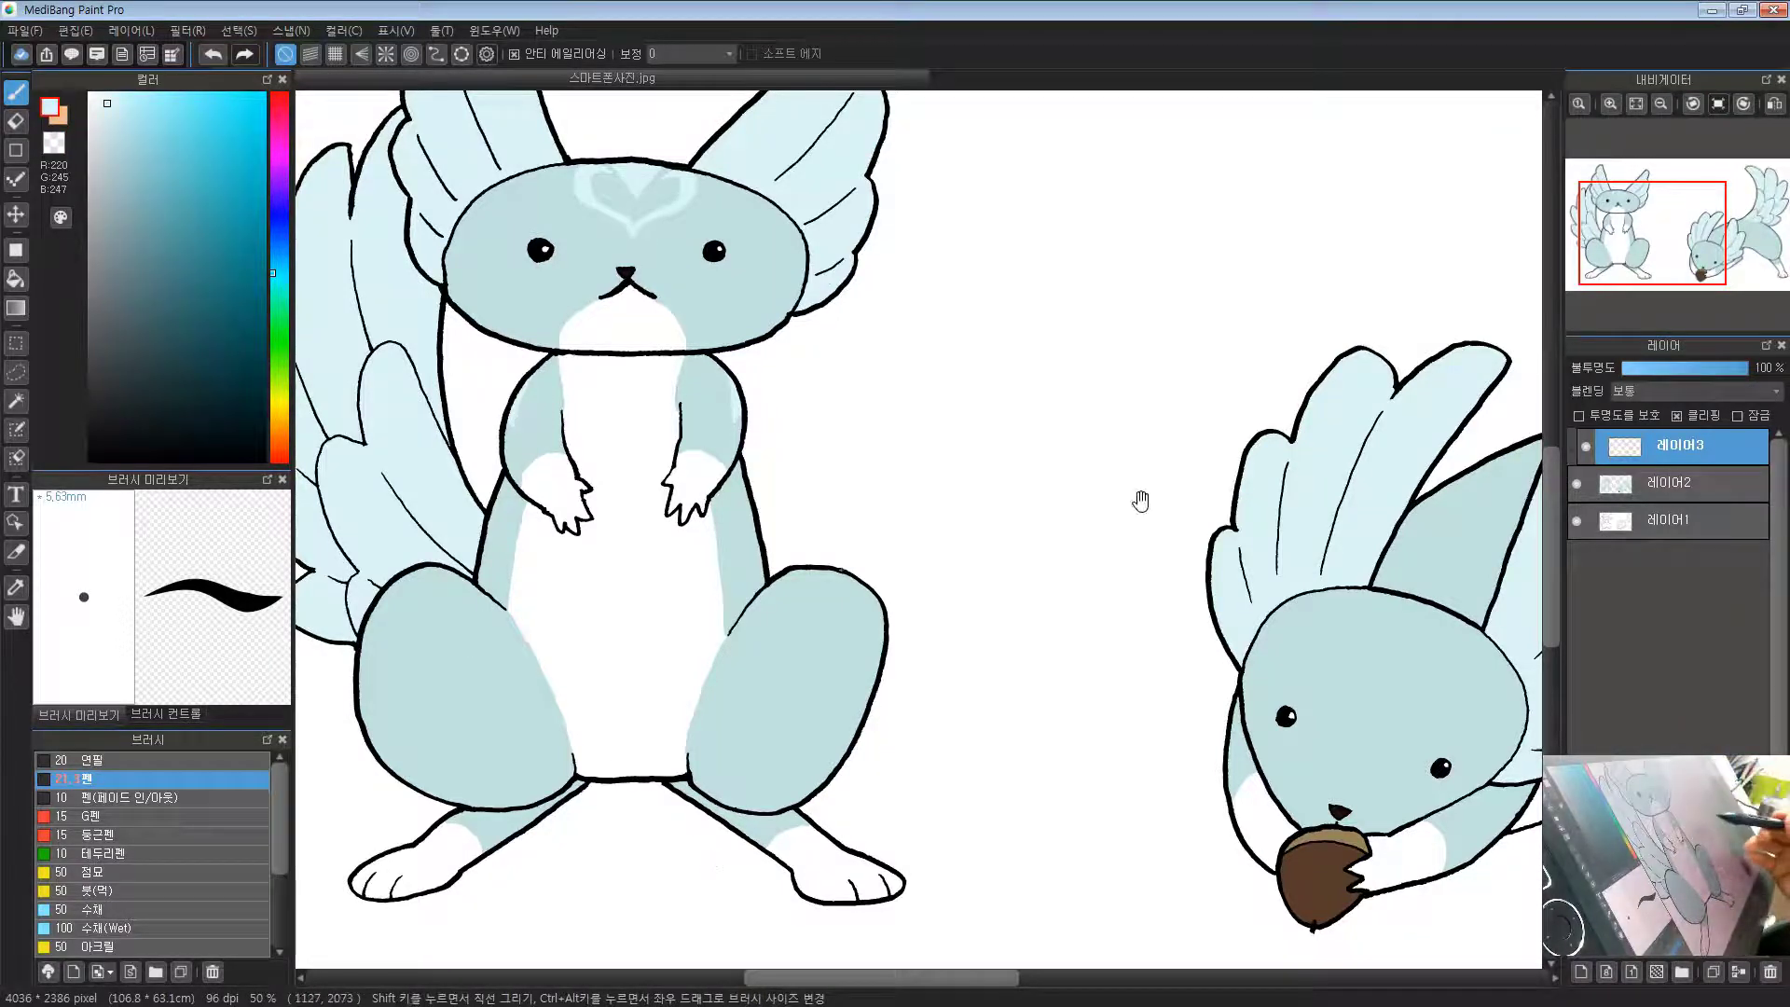
left_click_drag(1140, 501, 892, 505)
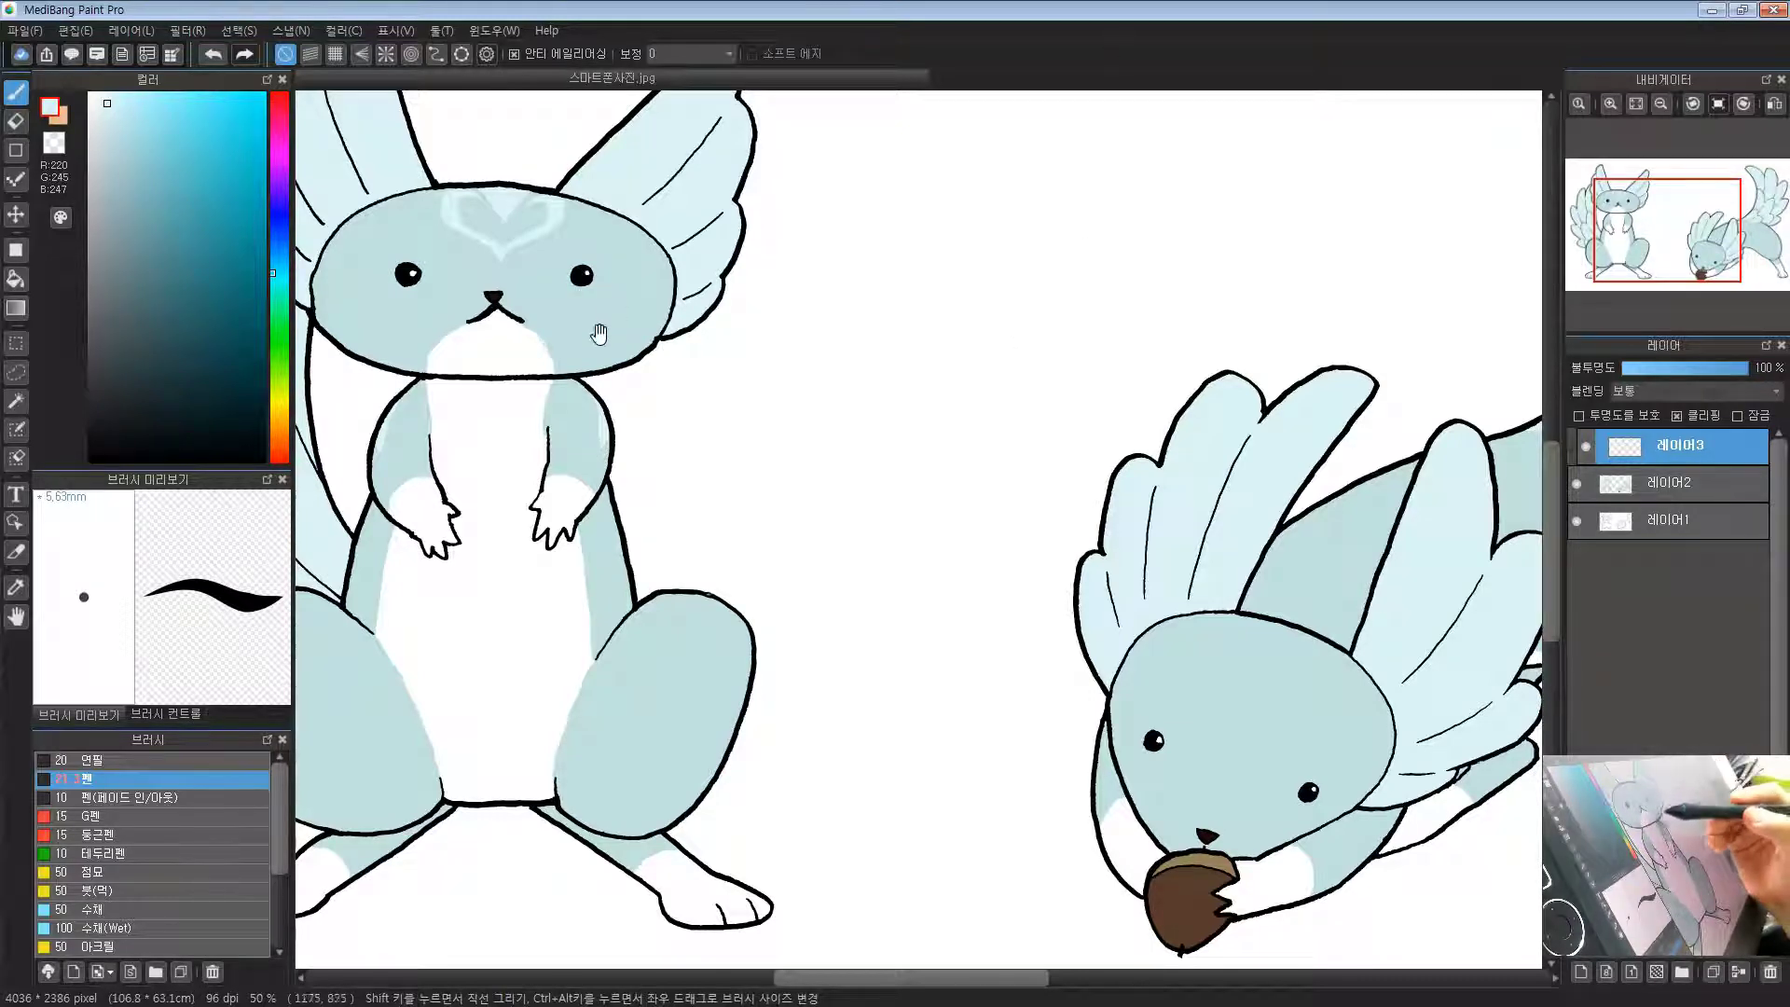
left_click_drag(602, 337, 652, 354)
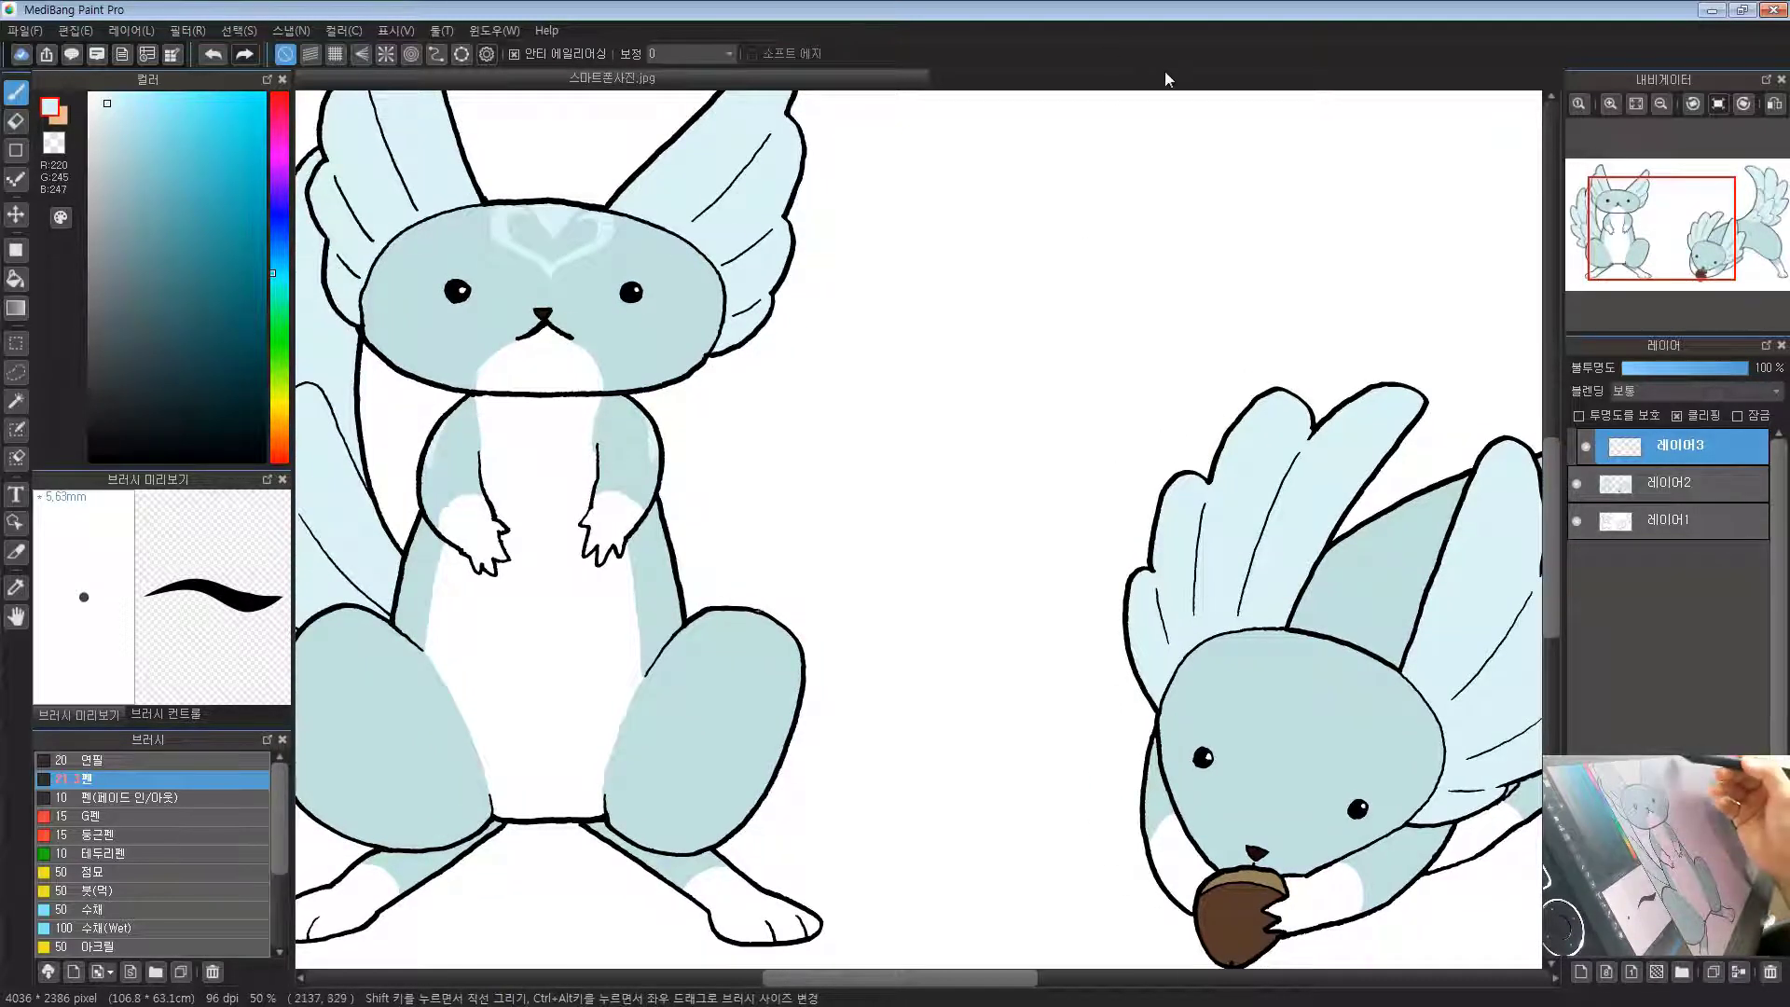
Step: Outline pale highlights on the outer upper edges of both of the sitting creature's thighs and fill them using the Bucket tool
left_click_drag(886, 483, 929, 477)
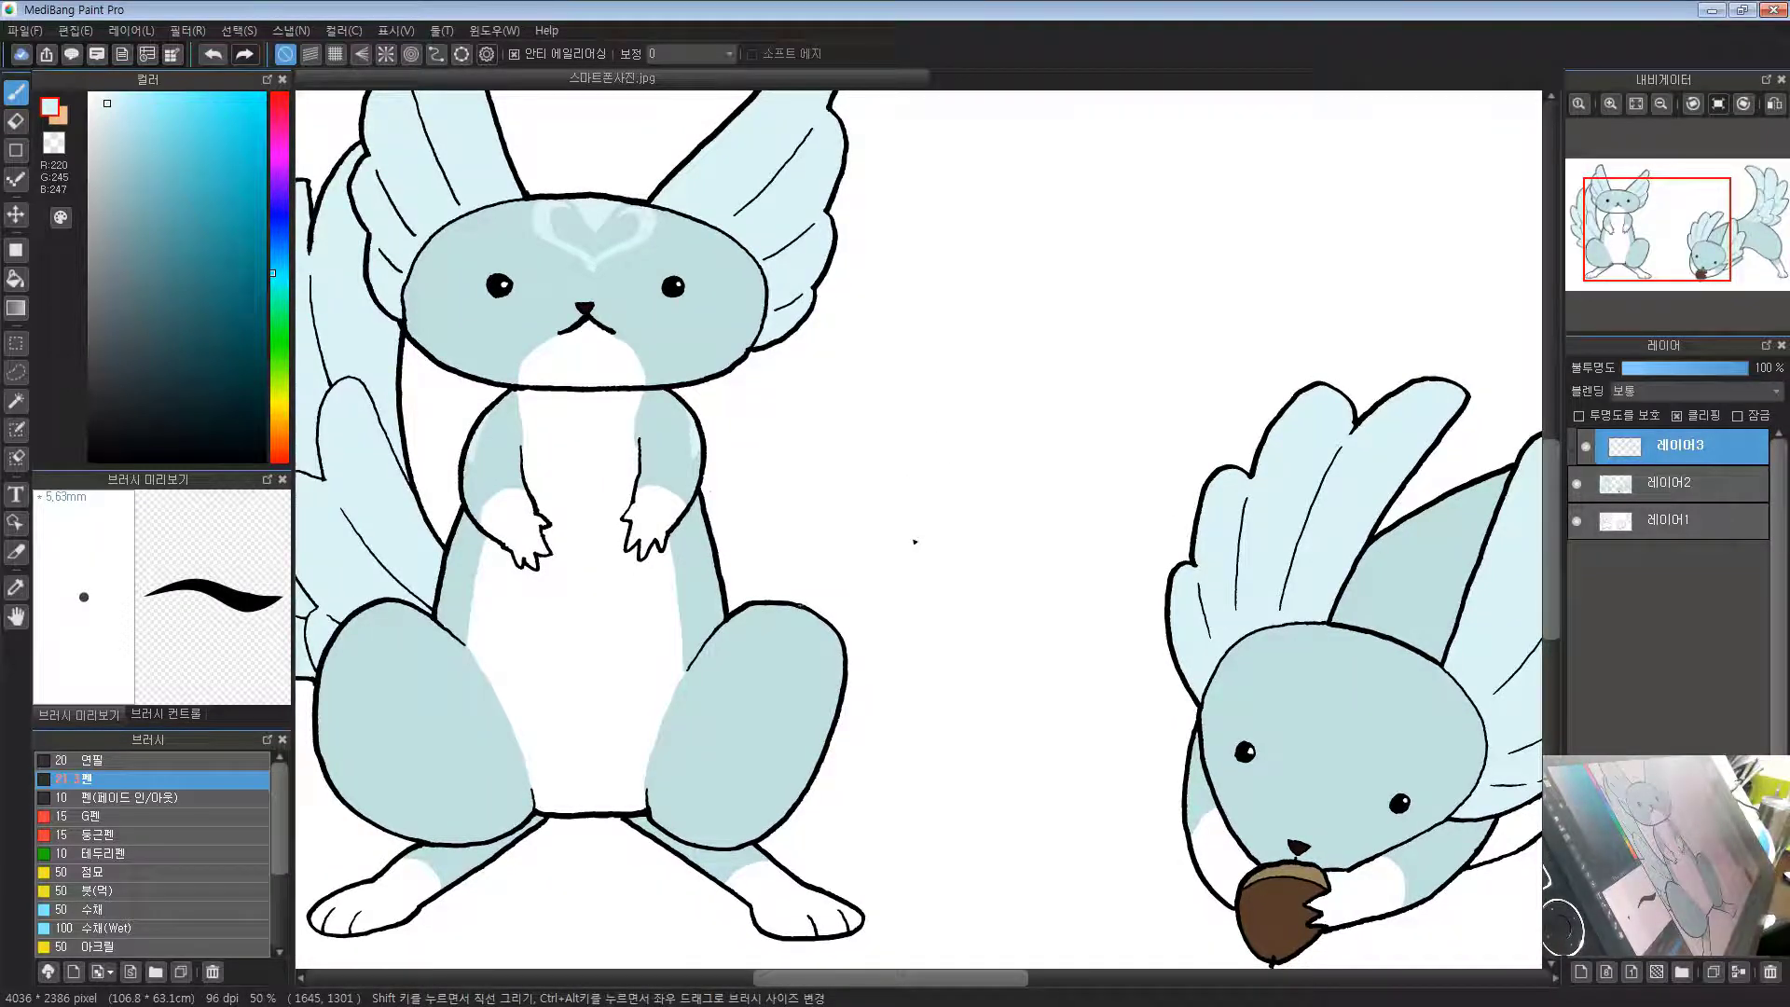
left_click_drag(673, 572, 781, 509)
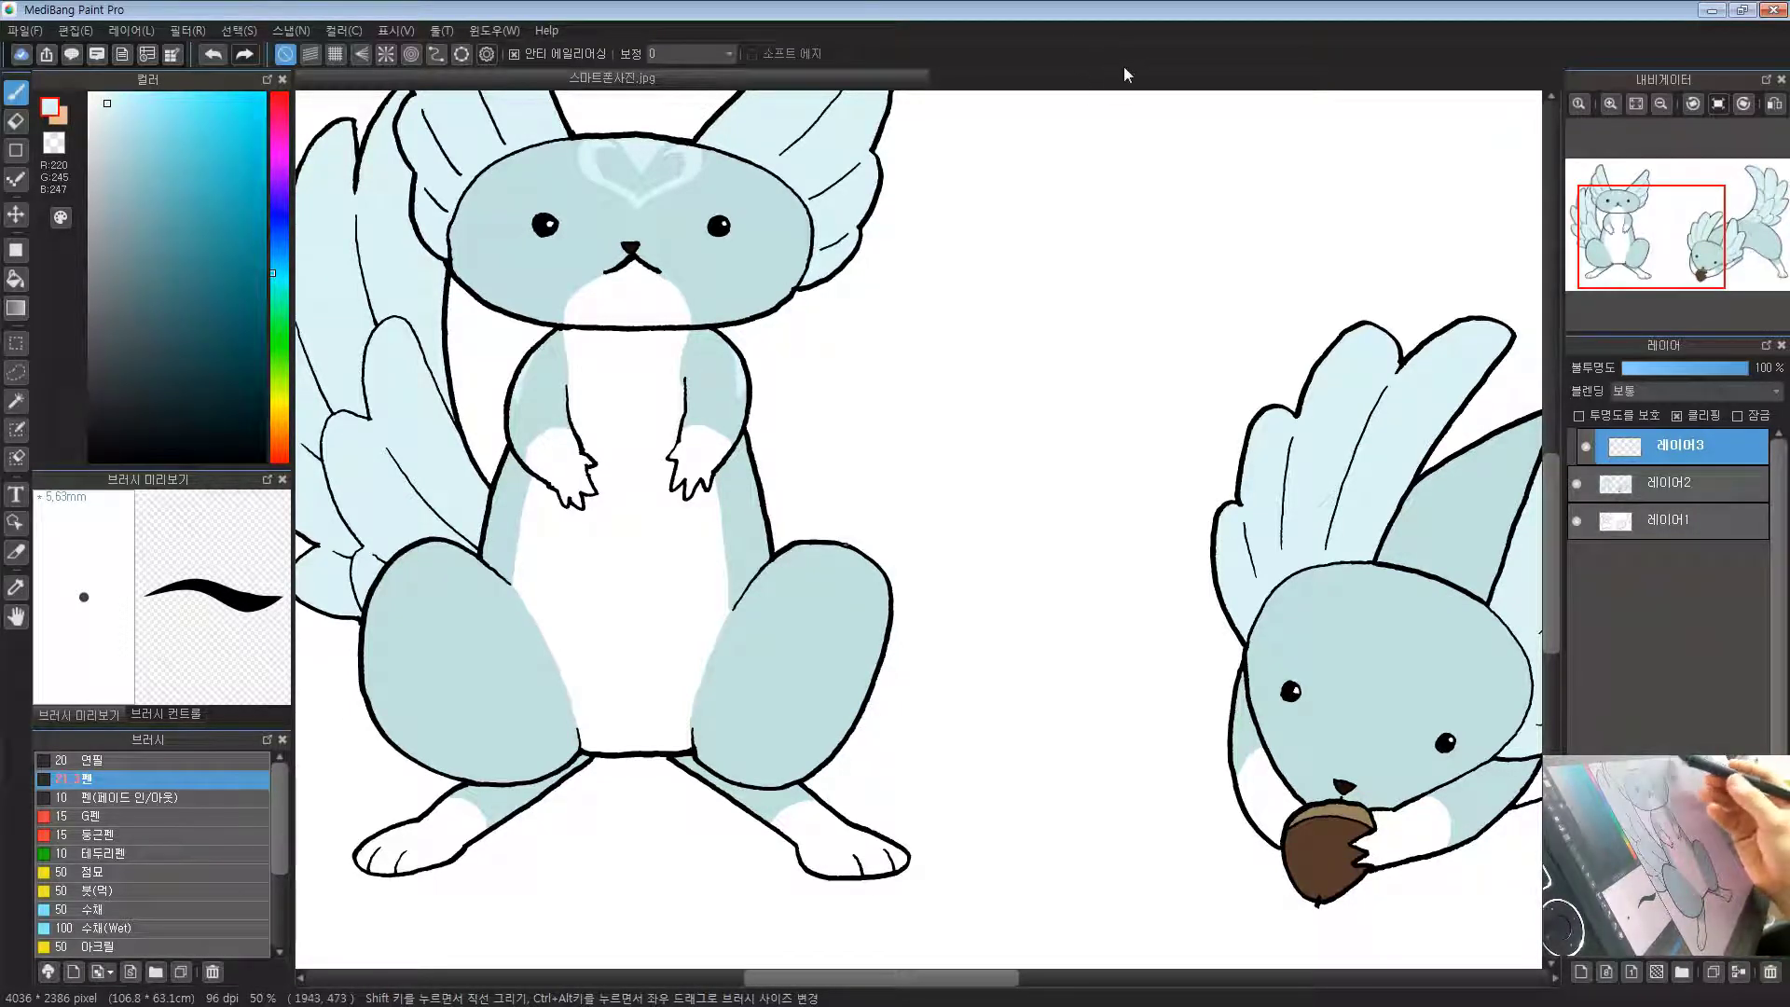
left_click_drag(641, 643, 718, 596)
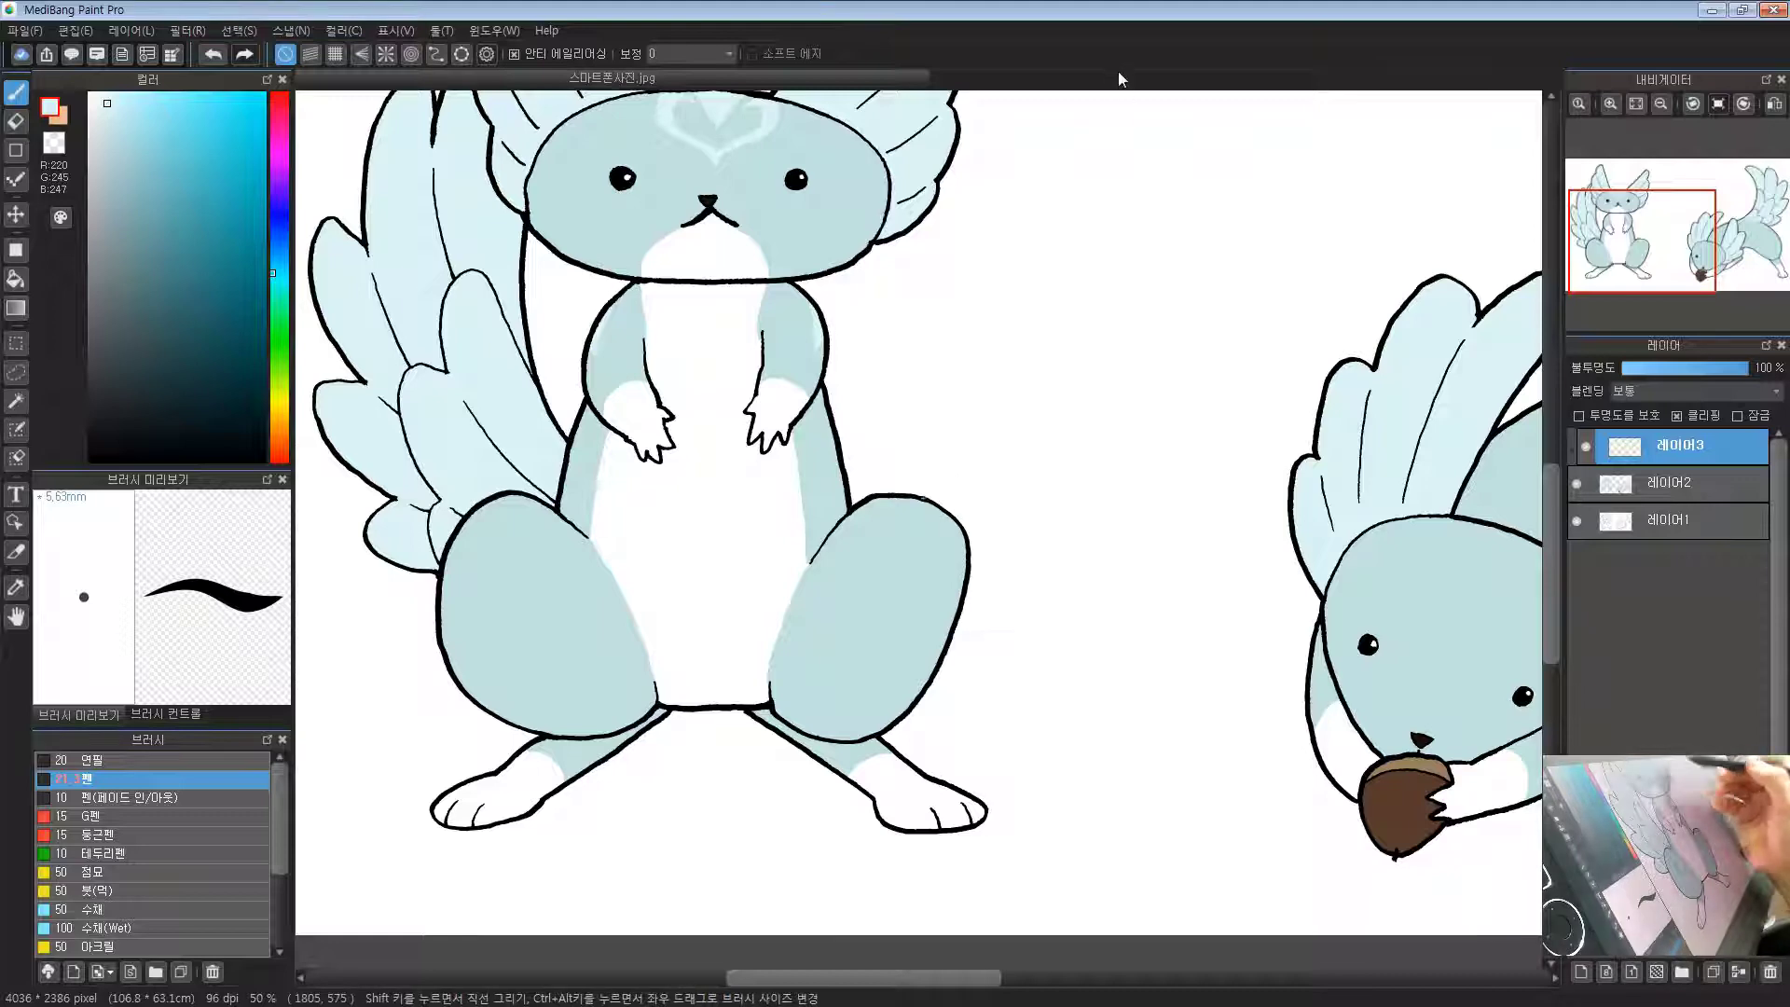
mouse_move(914, 484)
left_mouse_down()
mouse_move(920, 459)
mouse_move(943, 487)
left_mouse_up()
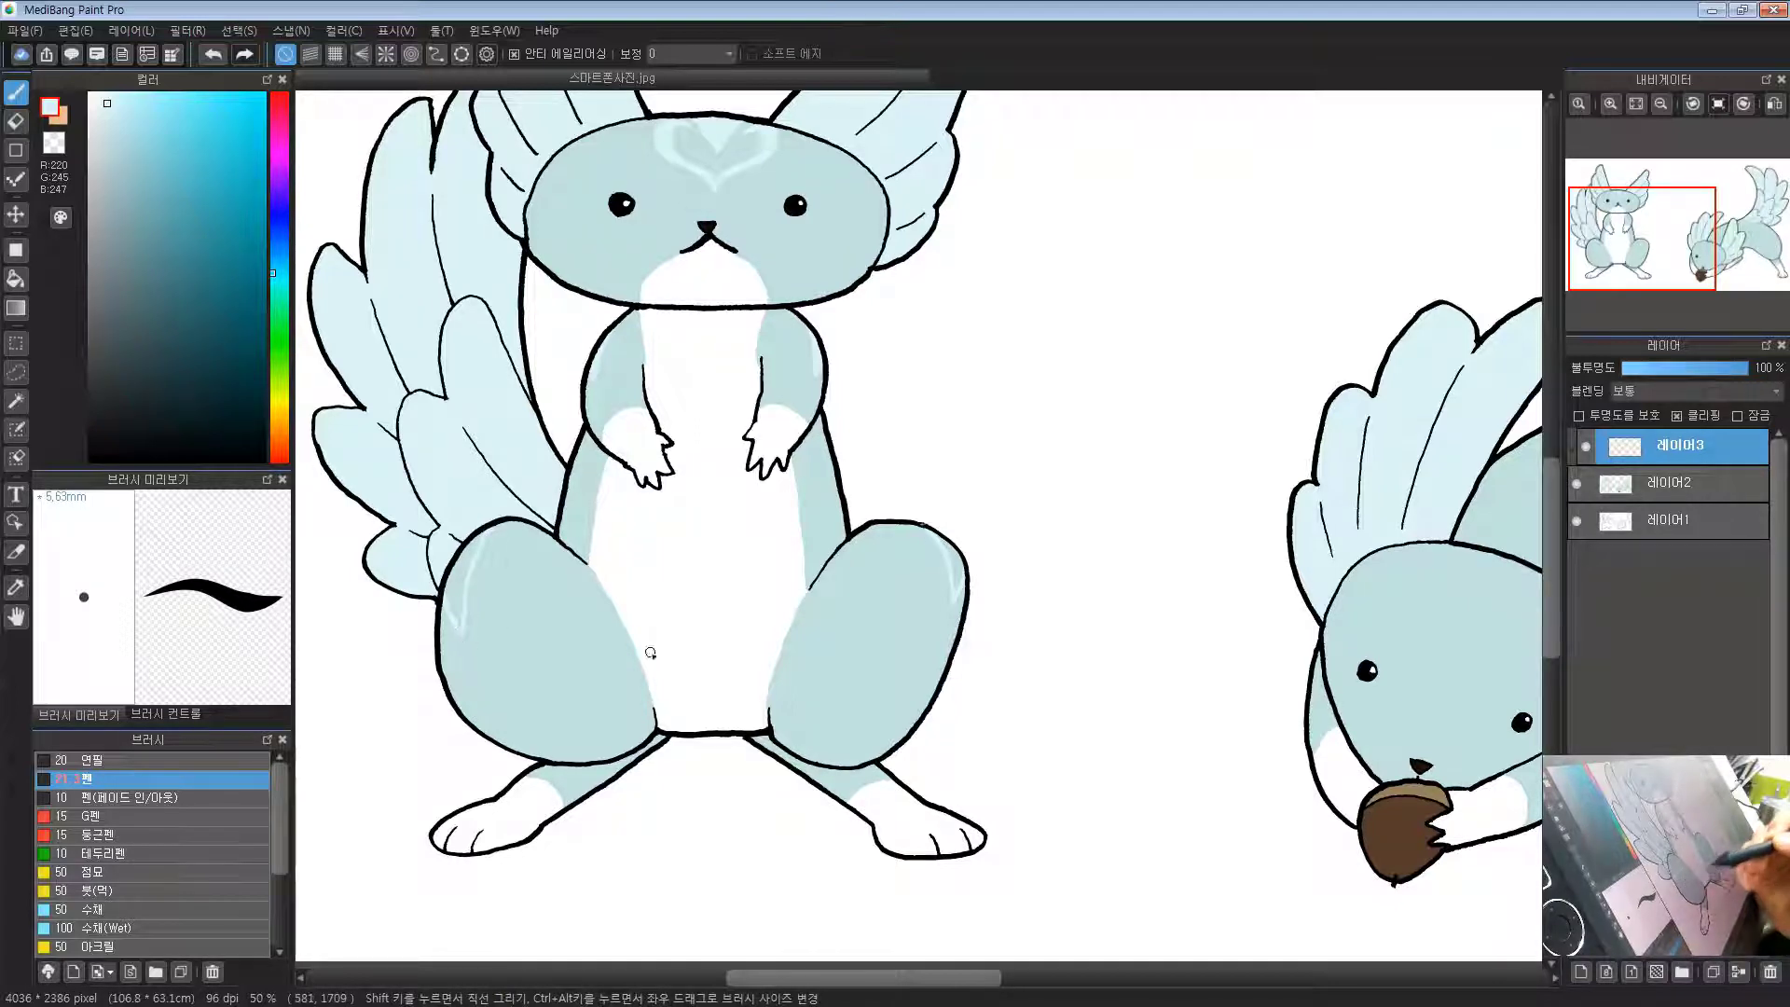
left_click(26, 277)
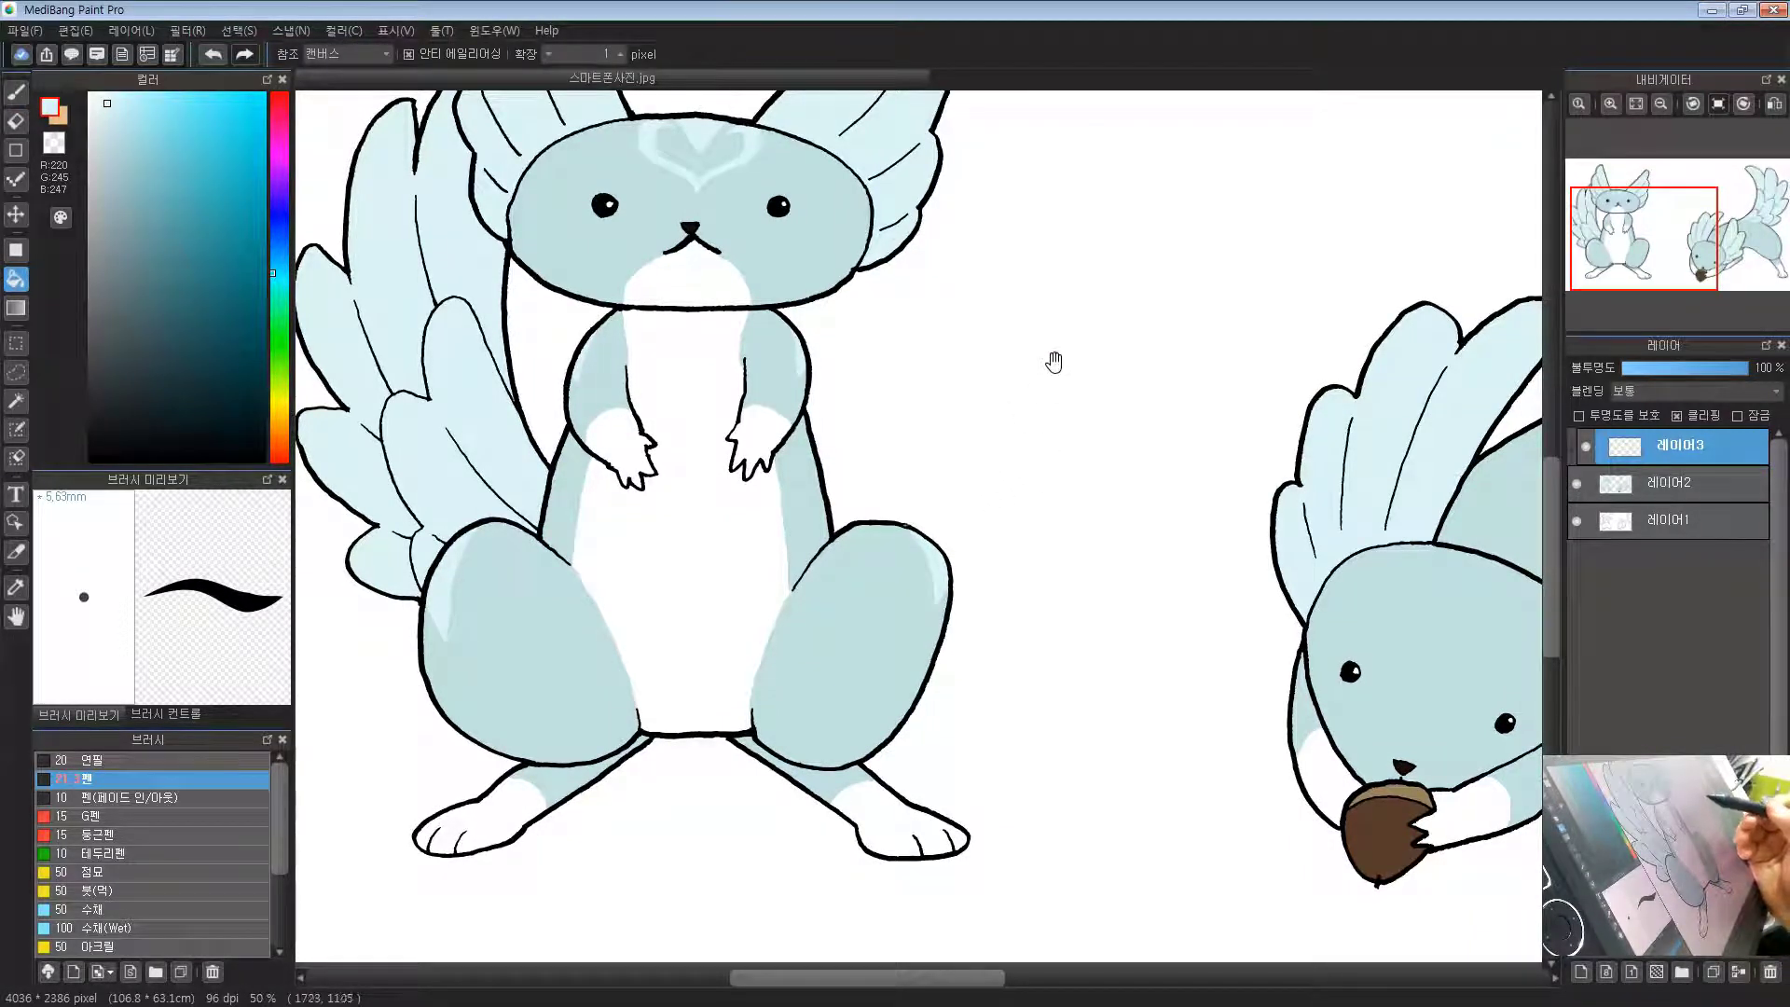
Step: Try pale scribble strokes and a Bucket fill on the sitting creature's cheek, and undo them
left_click_drag(931, 328, 910, 519)
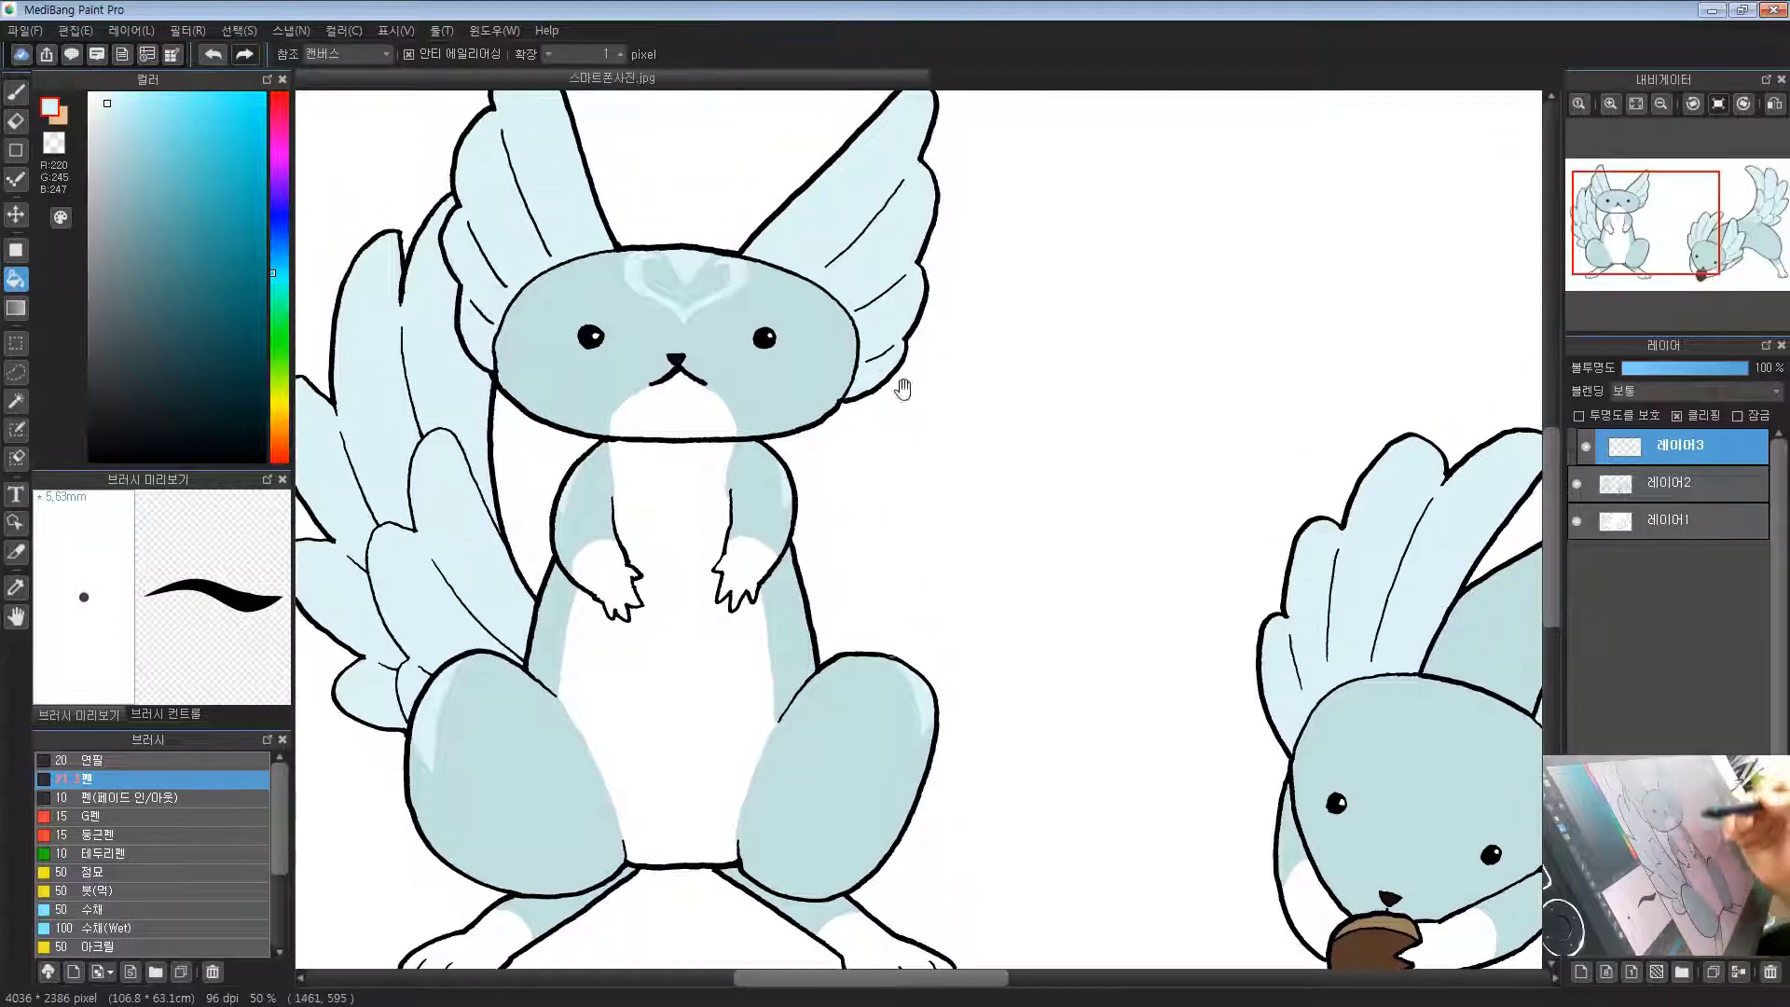
left_click_drag(904, 388, 866, 372)
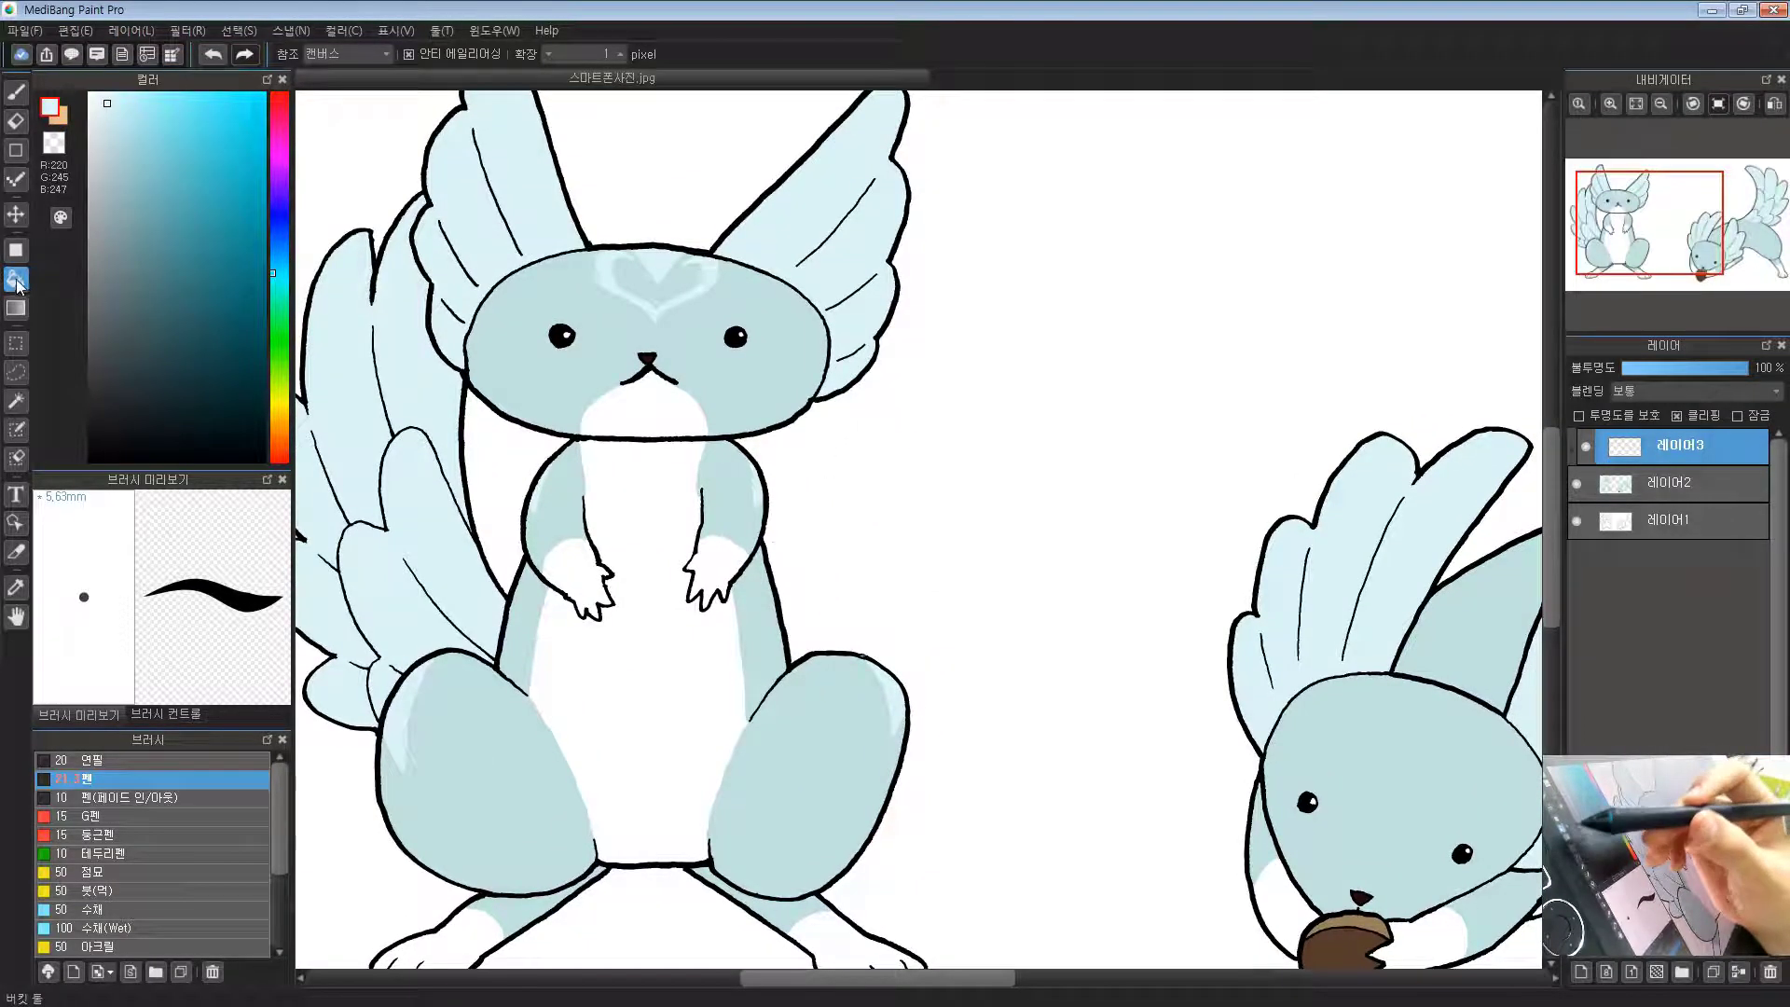
left_click(17, 93)
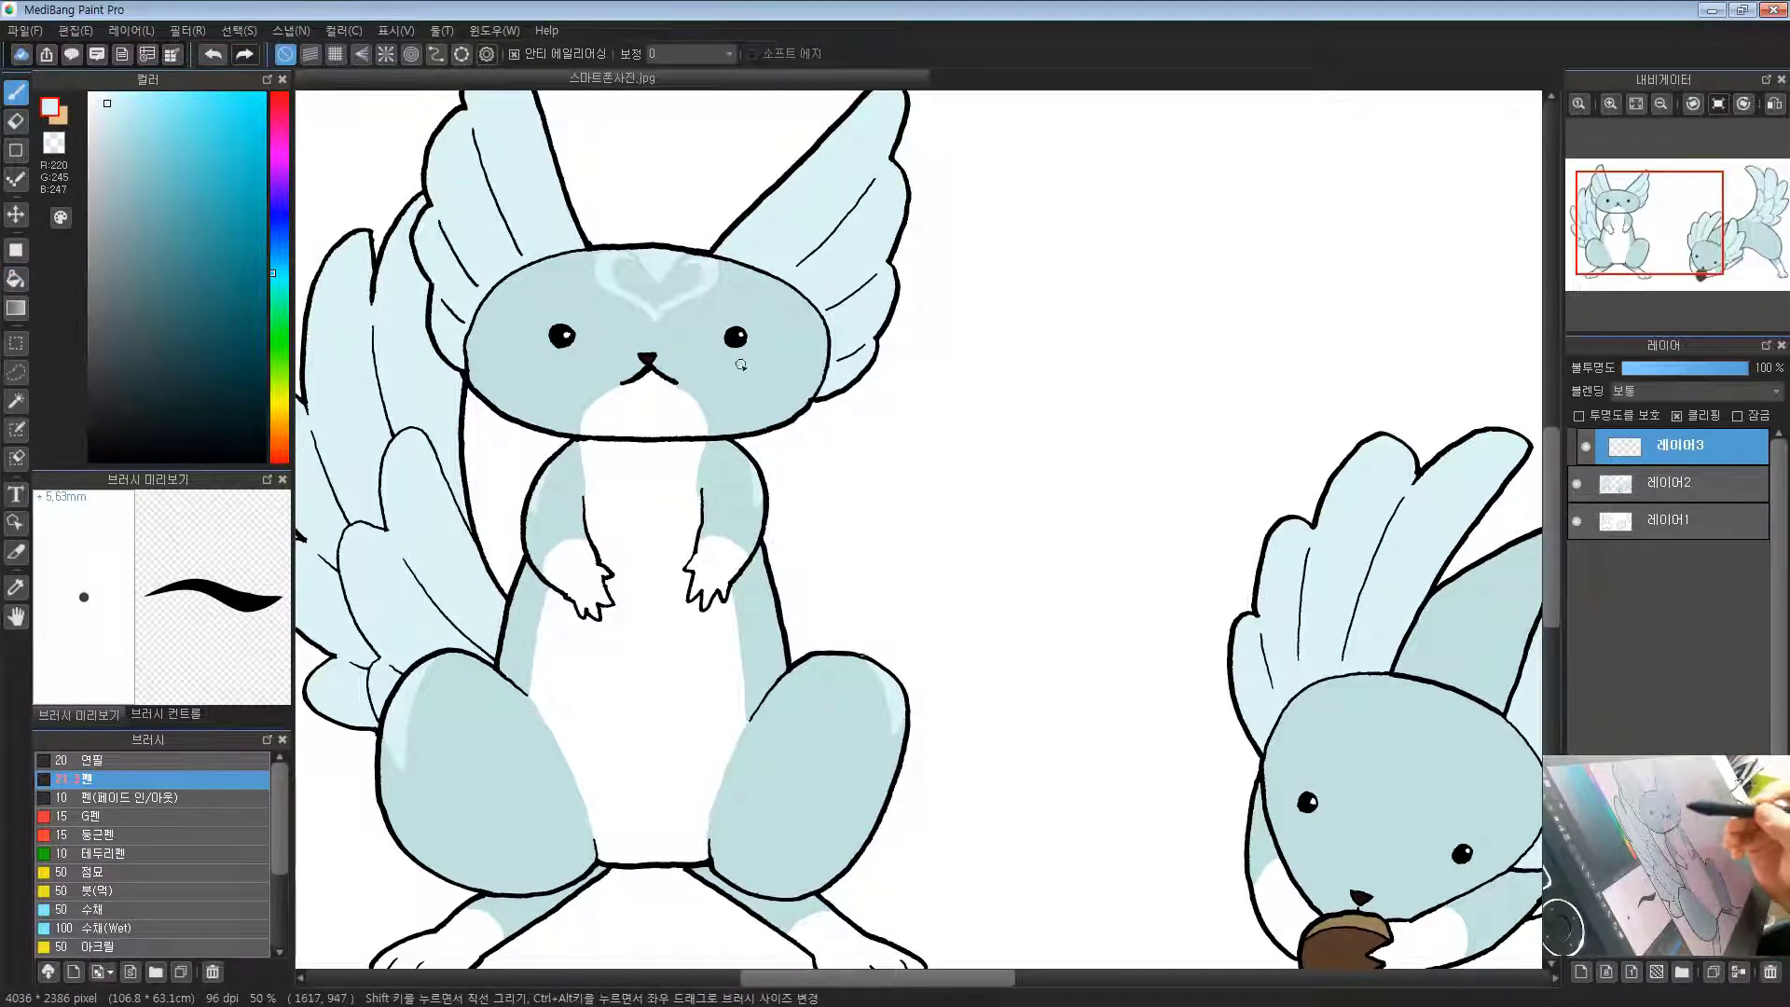
mouse_move(740, 365)
left_mouse_down()
mouse_move(783, 345)
mouse_move(741, 373)
left_mouse_up()
key("g")
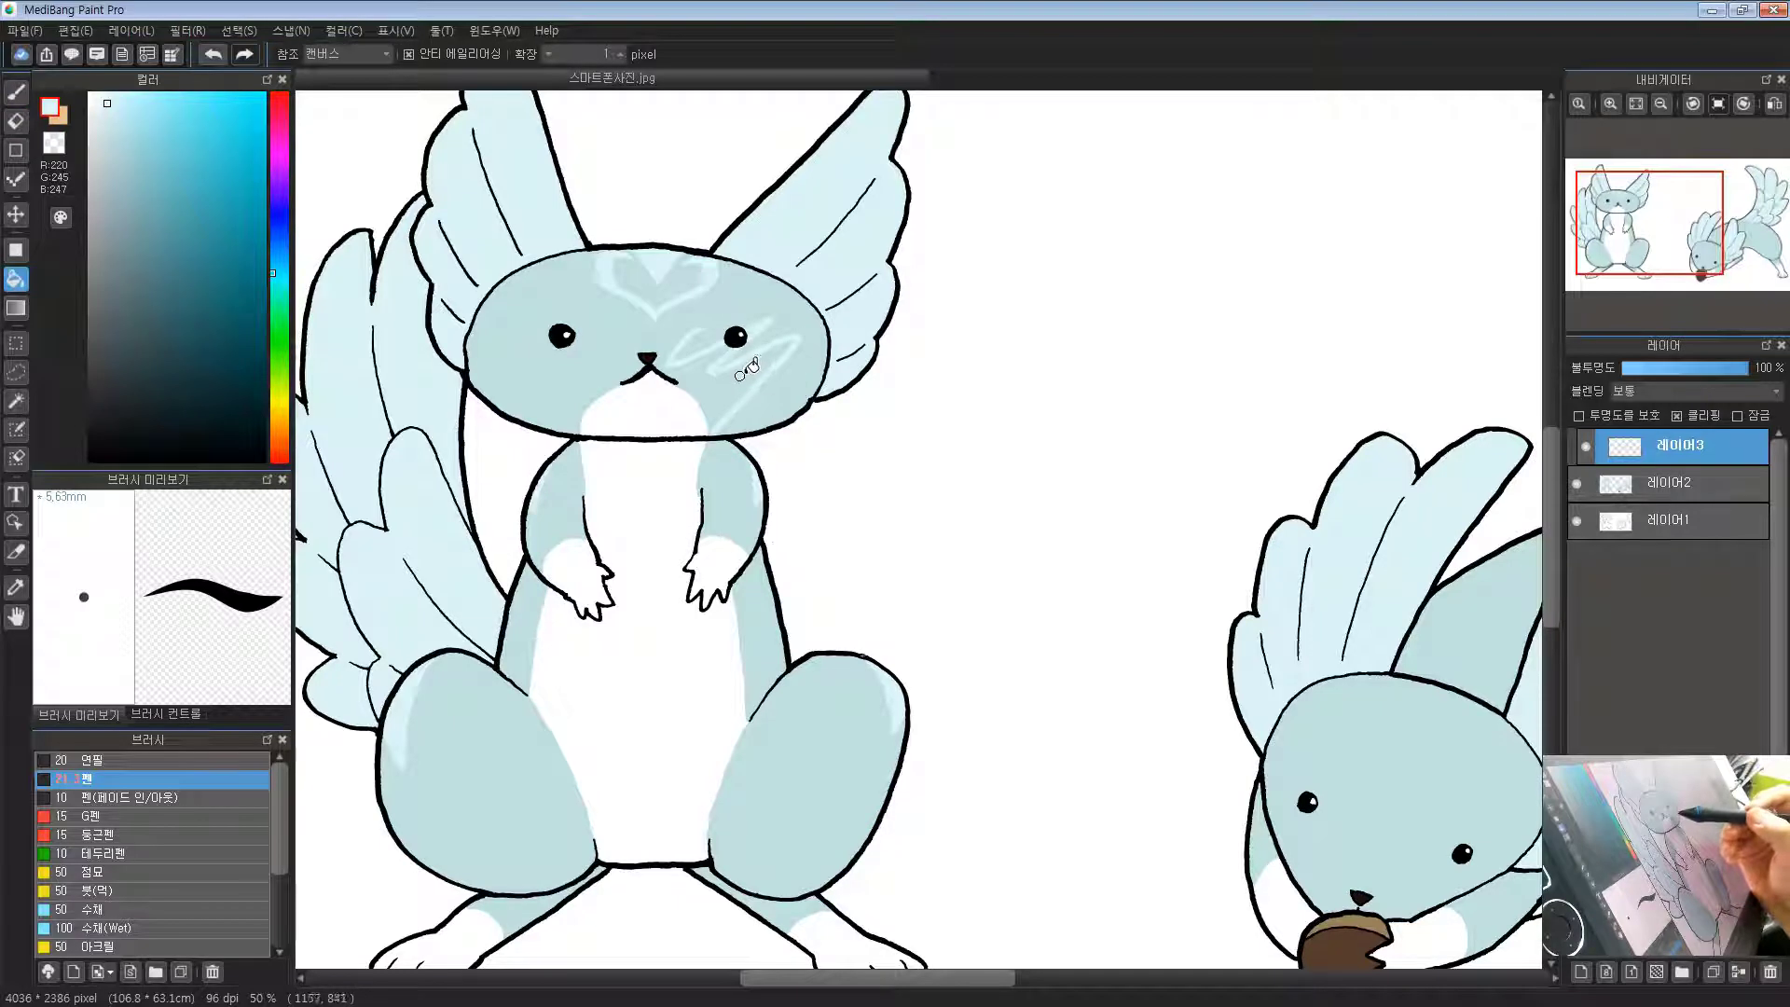
key("ctrl+z")
left_click(754, 371)
key("ctrl+z")
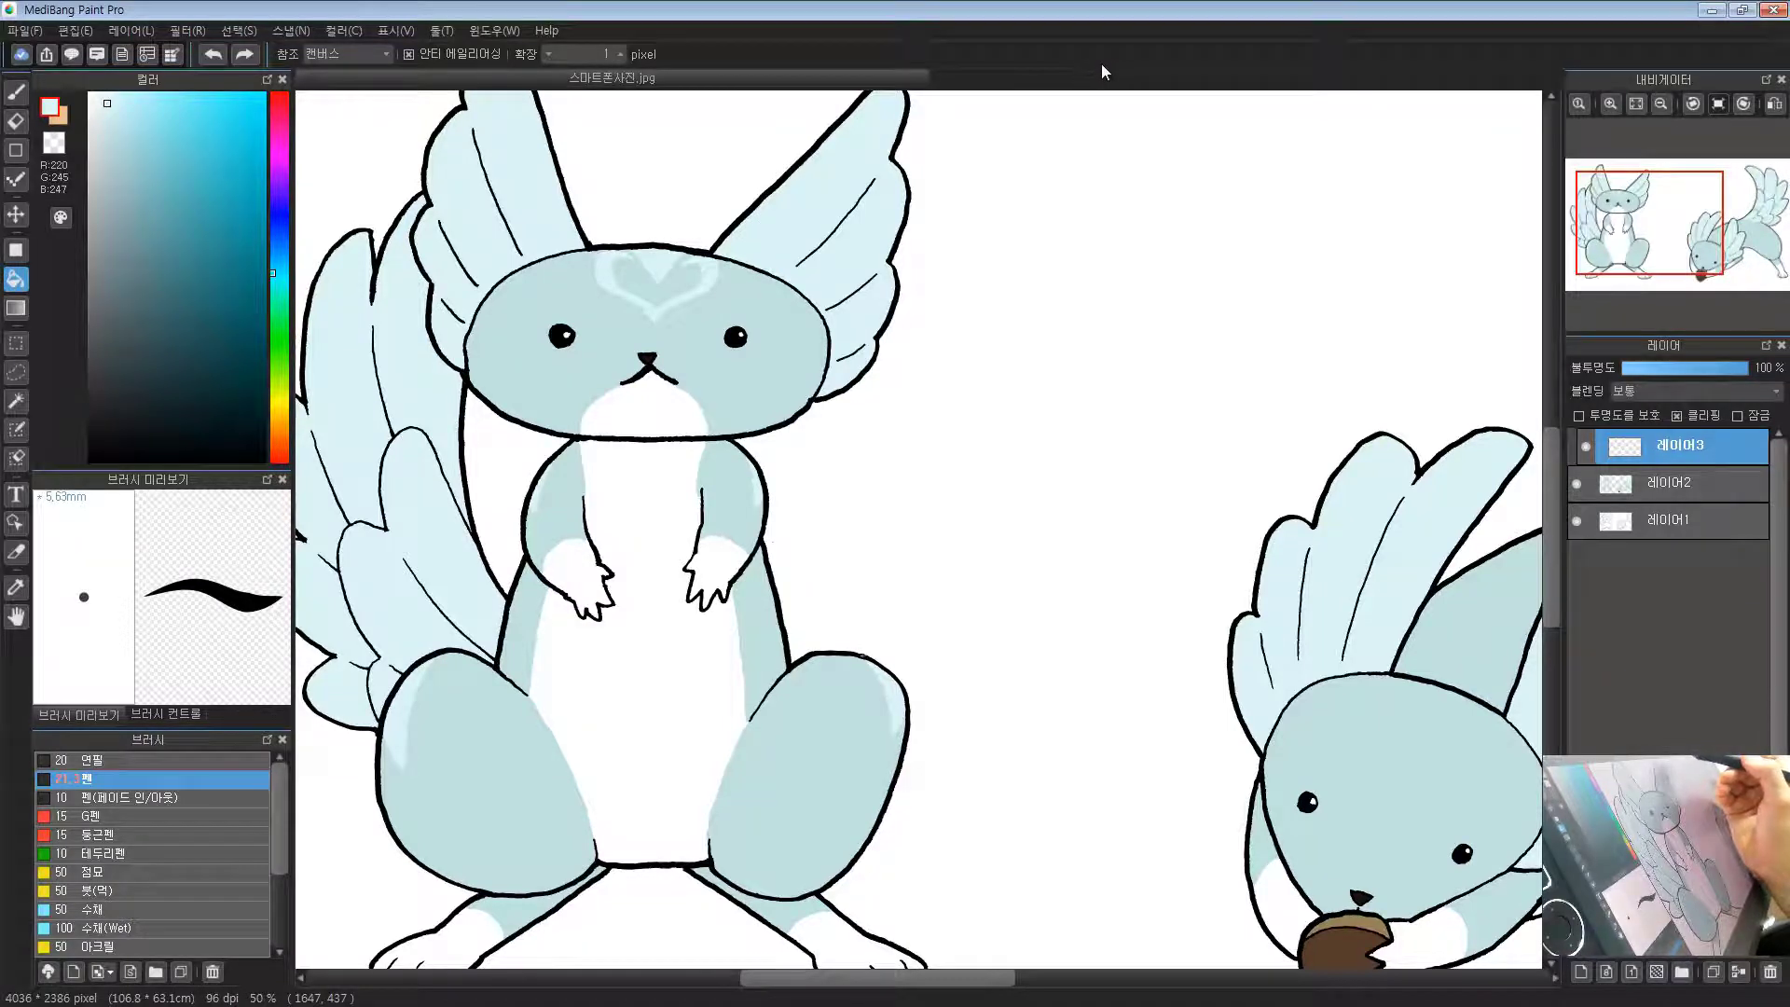
left_click(38, 33)
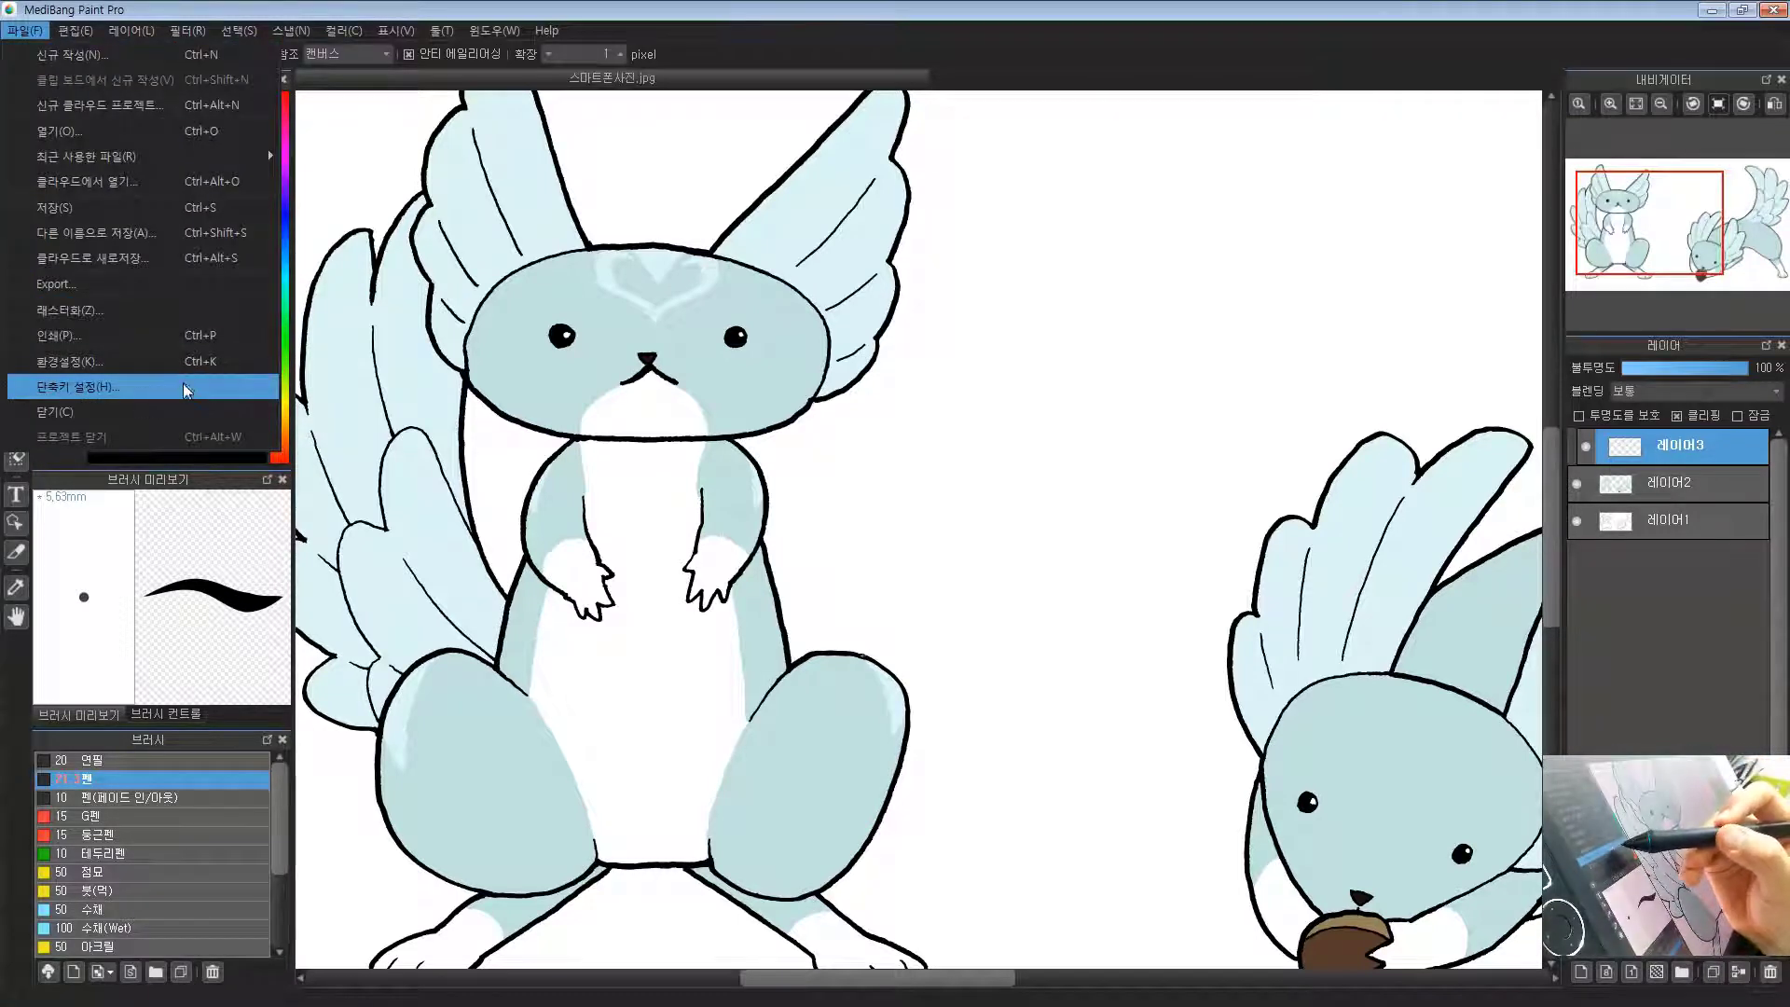
left_click(1062, 103)
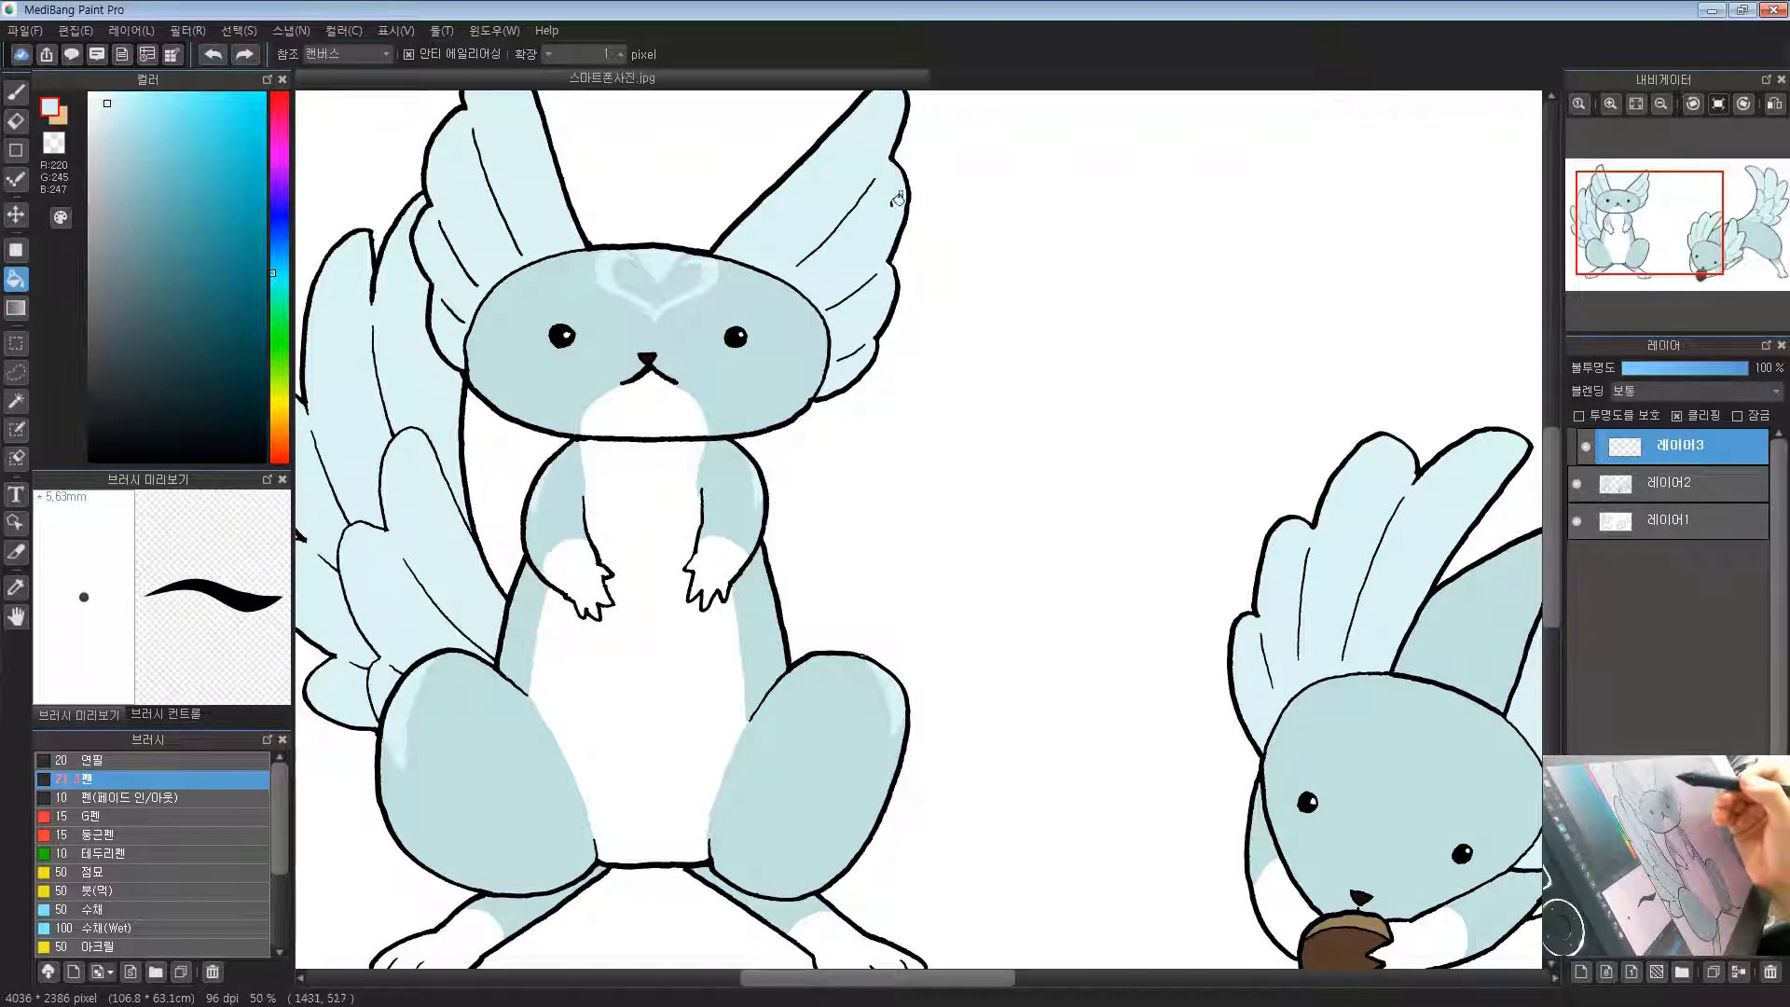
Step: Mix a near-white tint (R243 G254 B253) from the ear colour and outline pale highlights on the sitting creature's ear nearest the tail
left_click_drag(871, 180, 880, 292)
left_click_drag(882, 230, 886, 247)
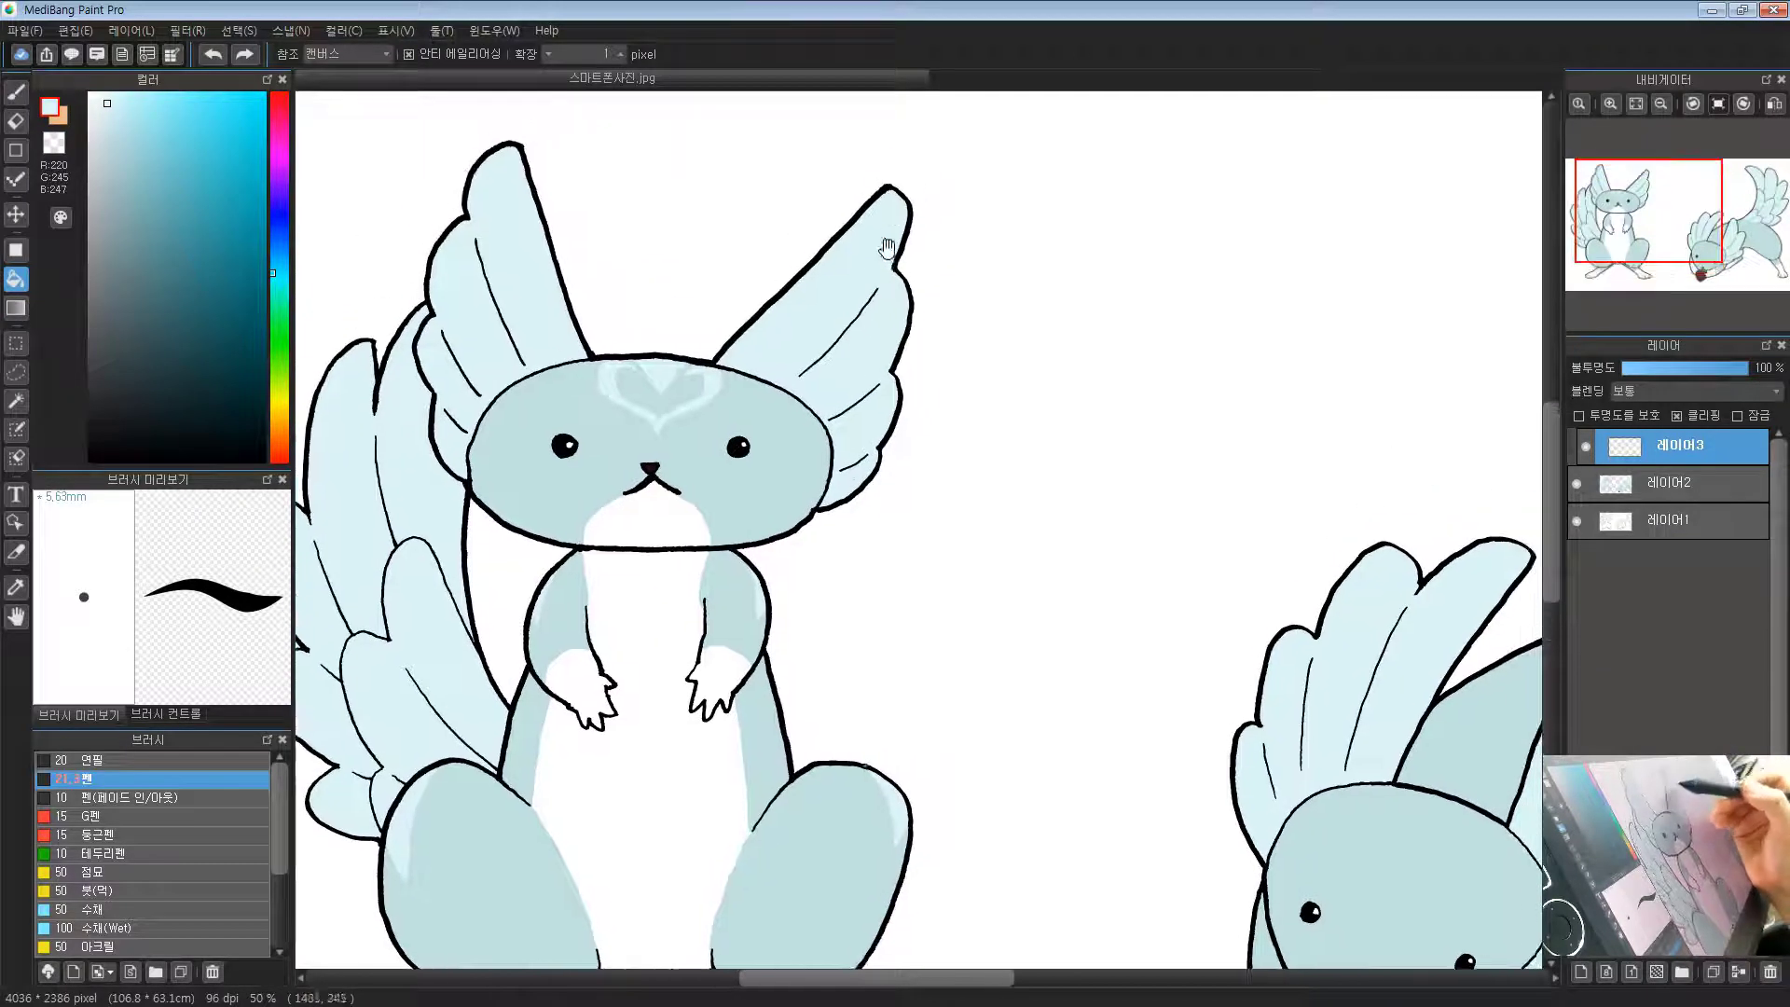
left_click(530, 264, "alt")
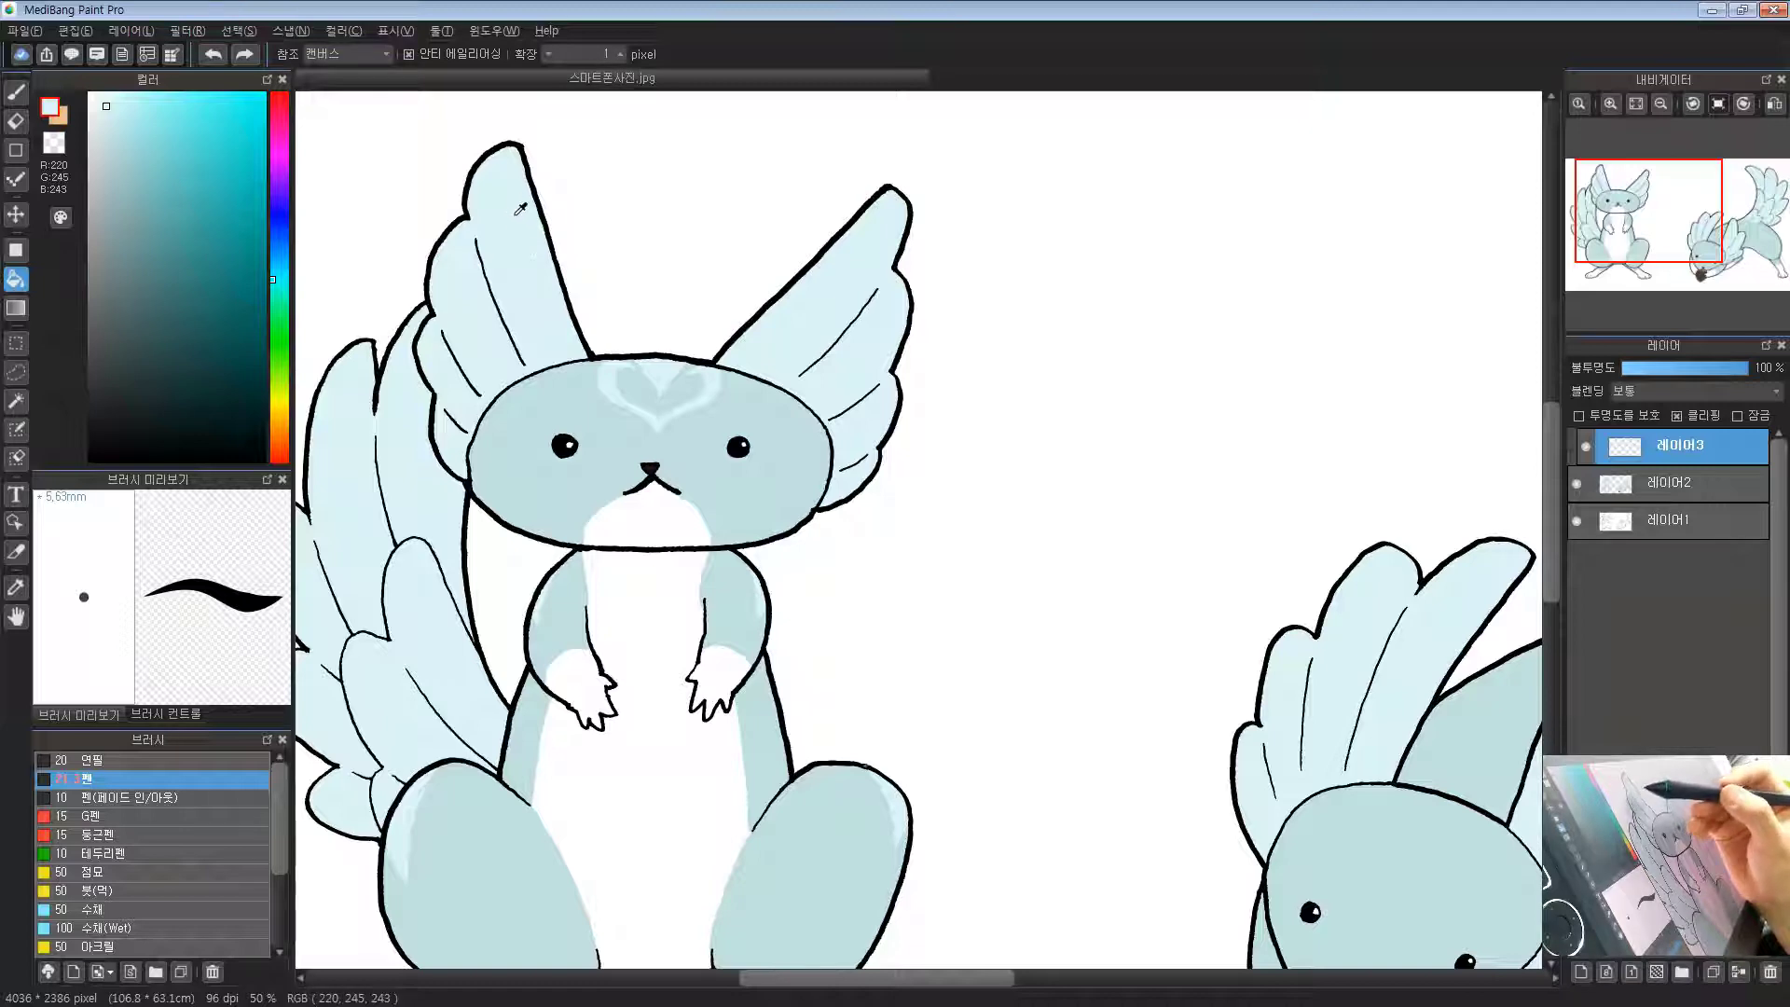
left_click(104, 104)
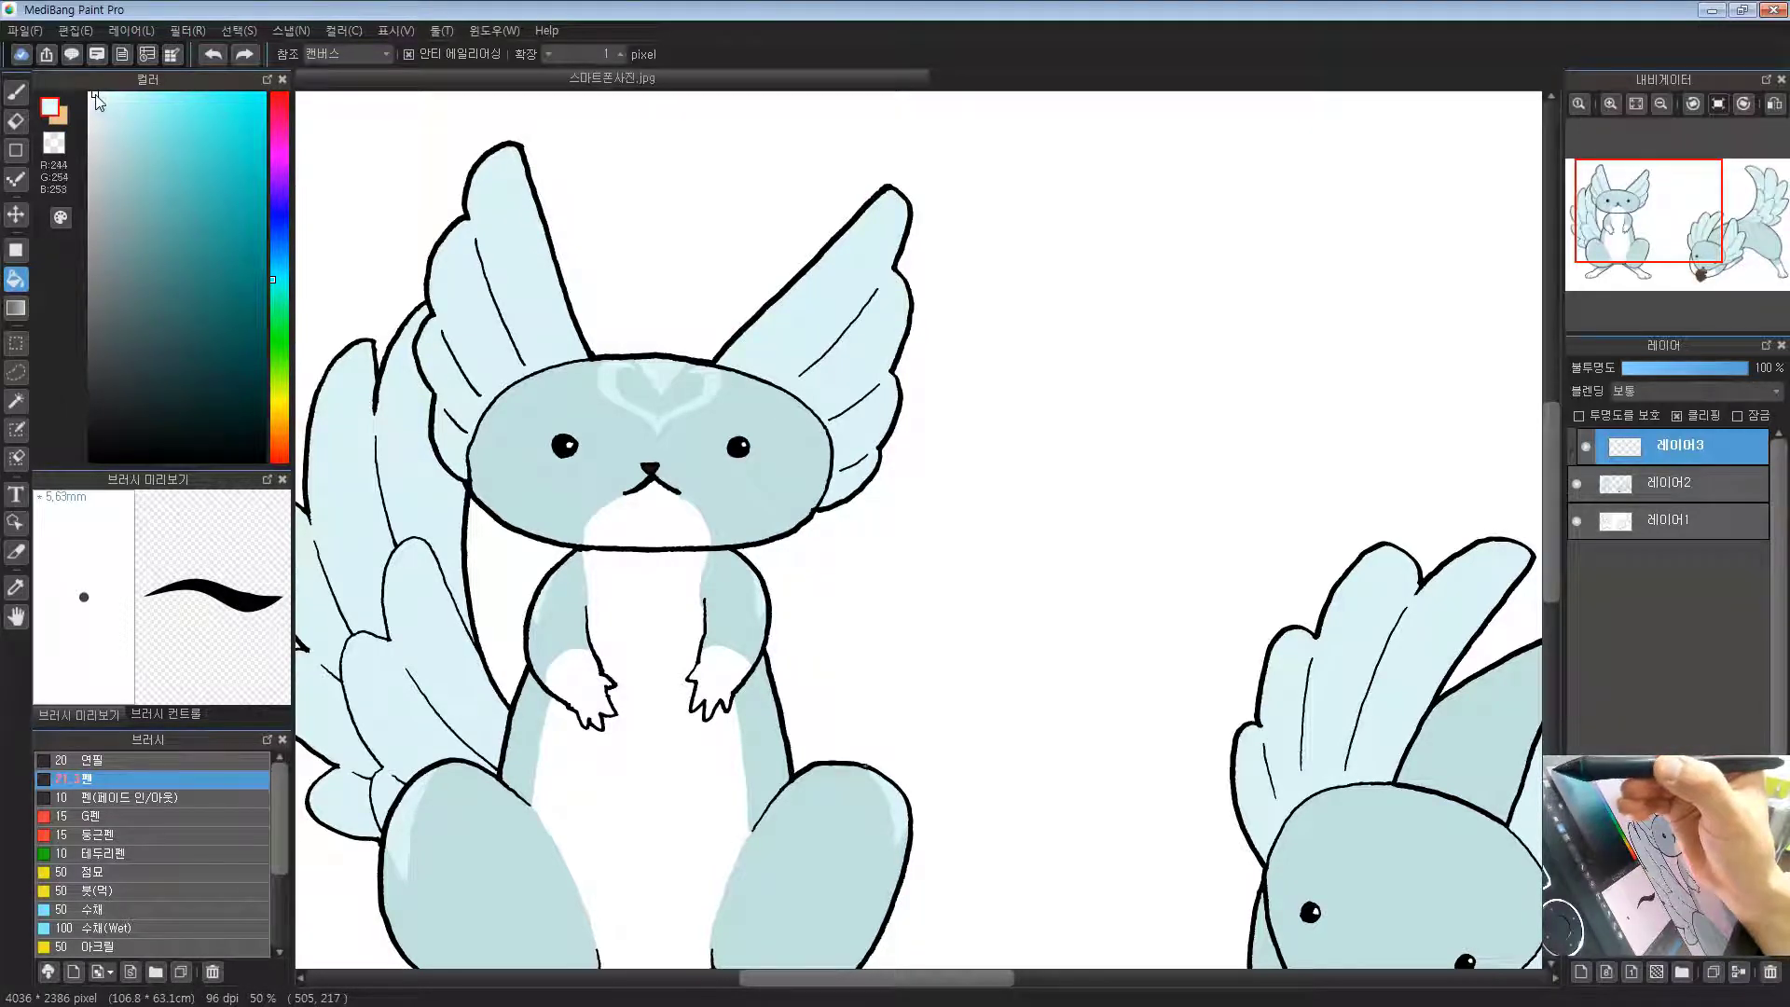
left_click(98, 100)
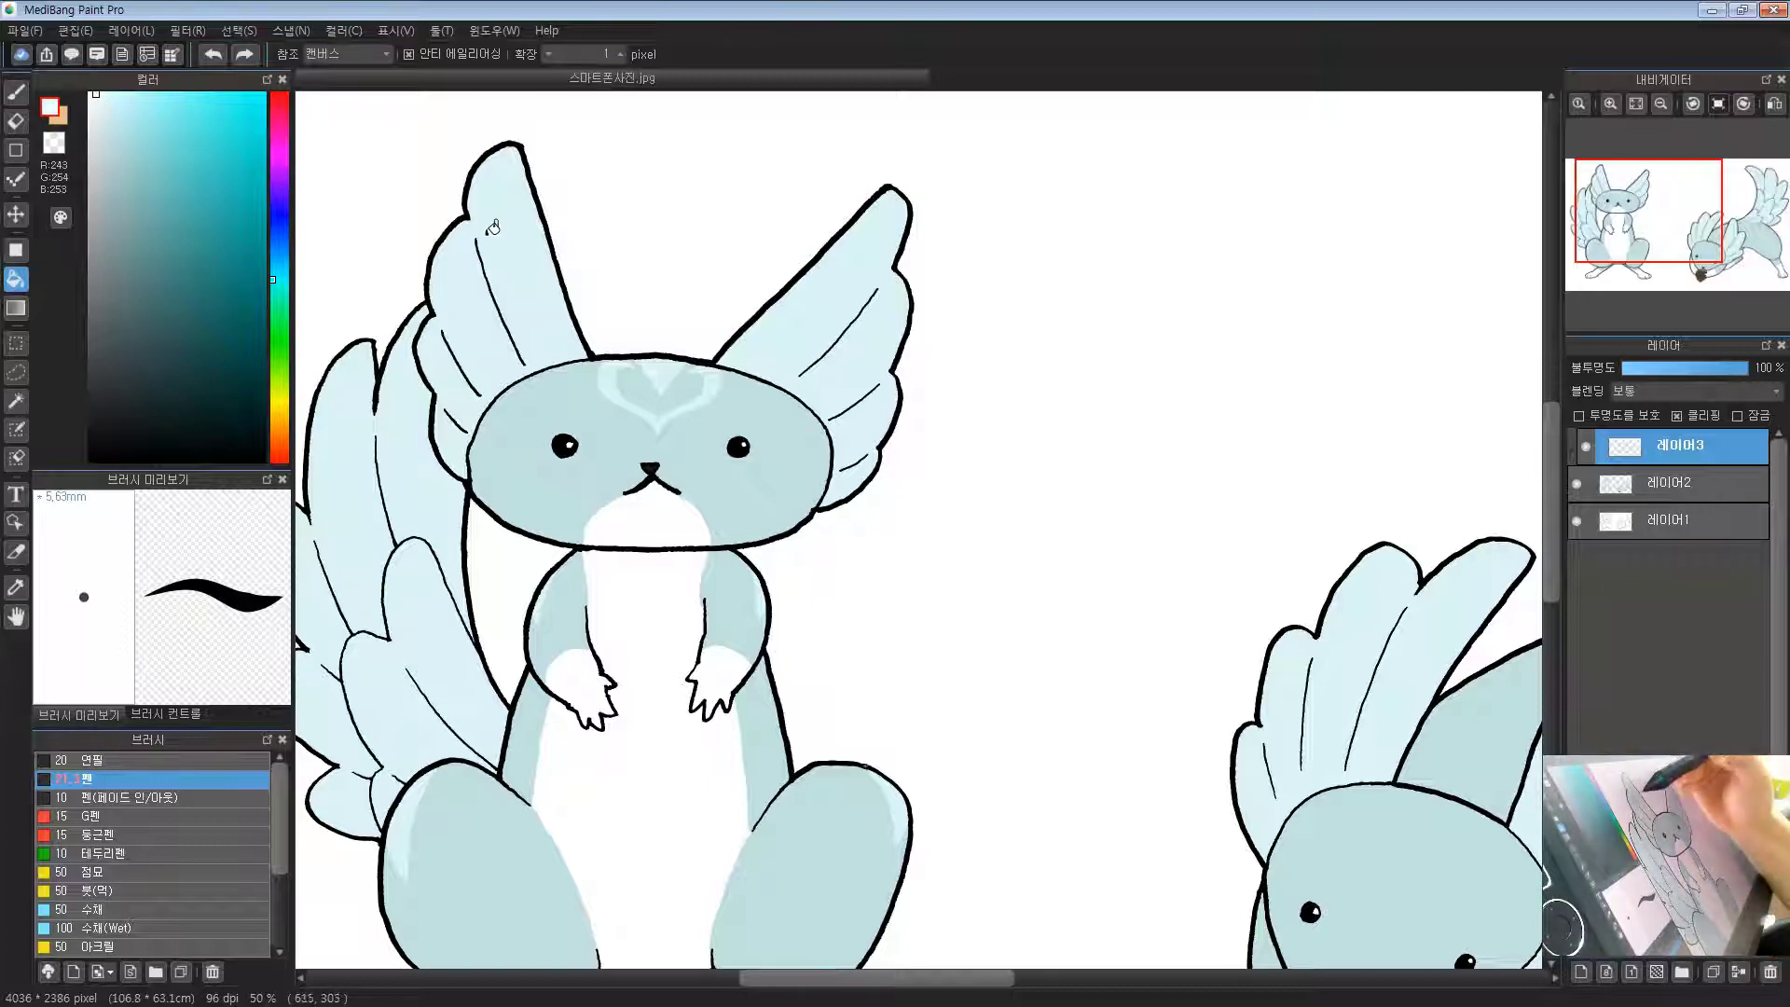
key("b")
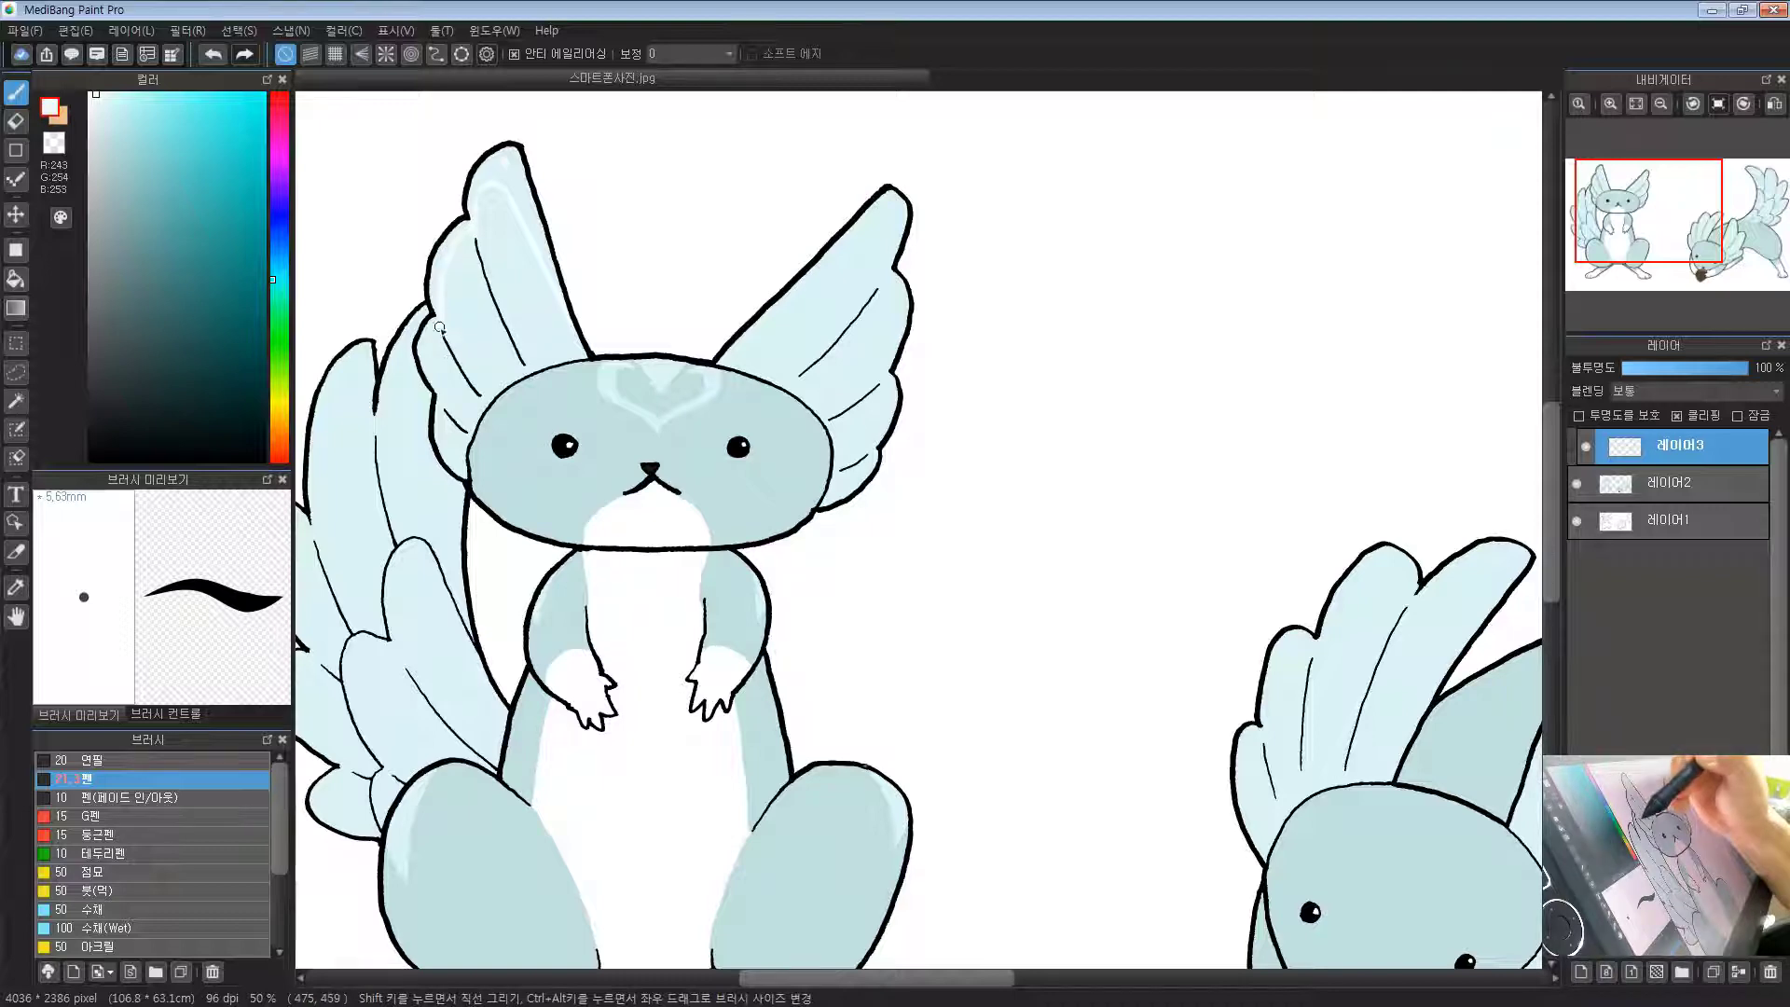
left_click_drag(439, 328, 463, 258)
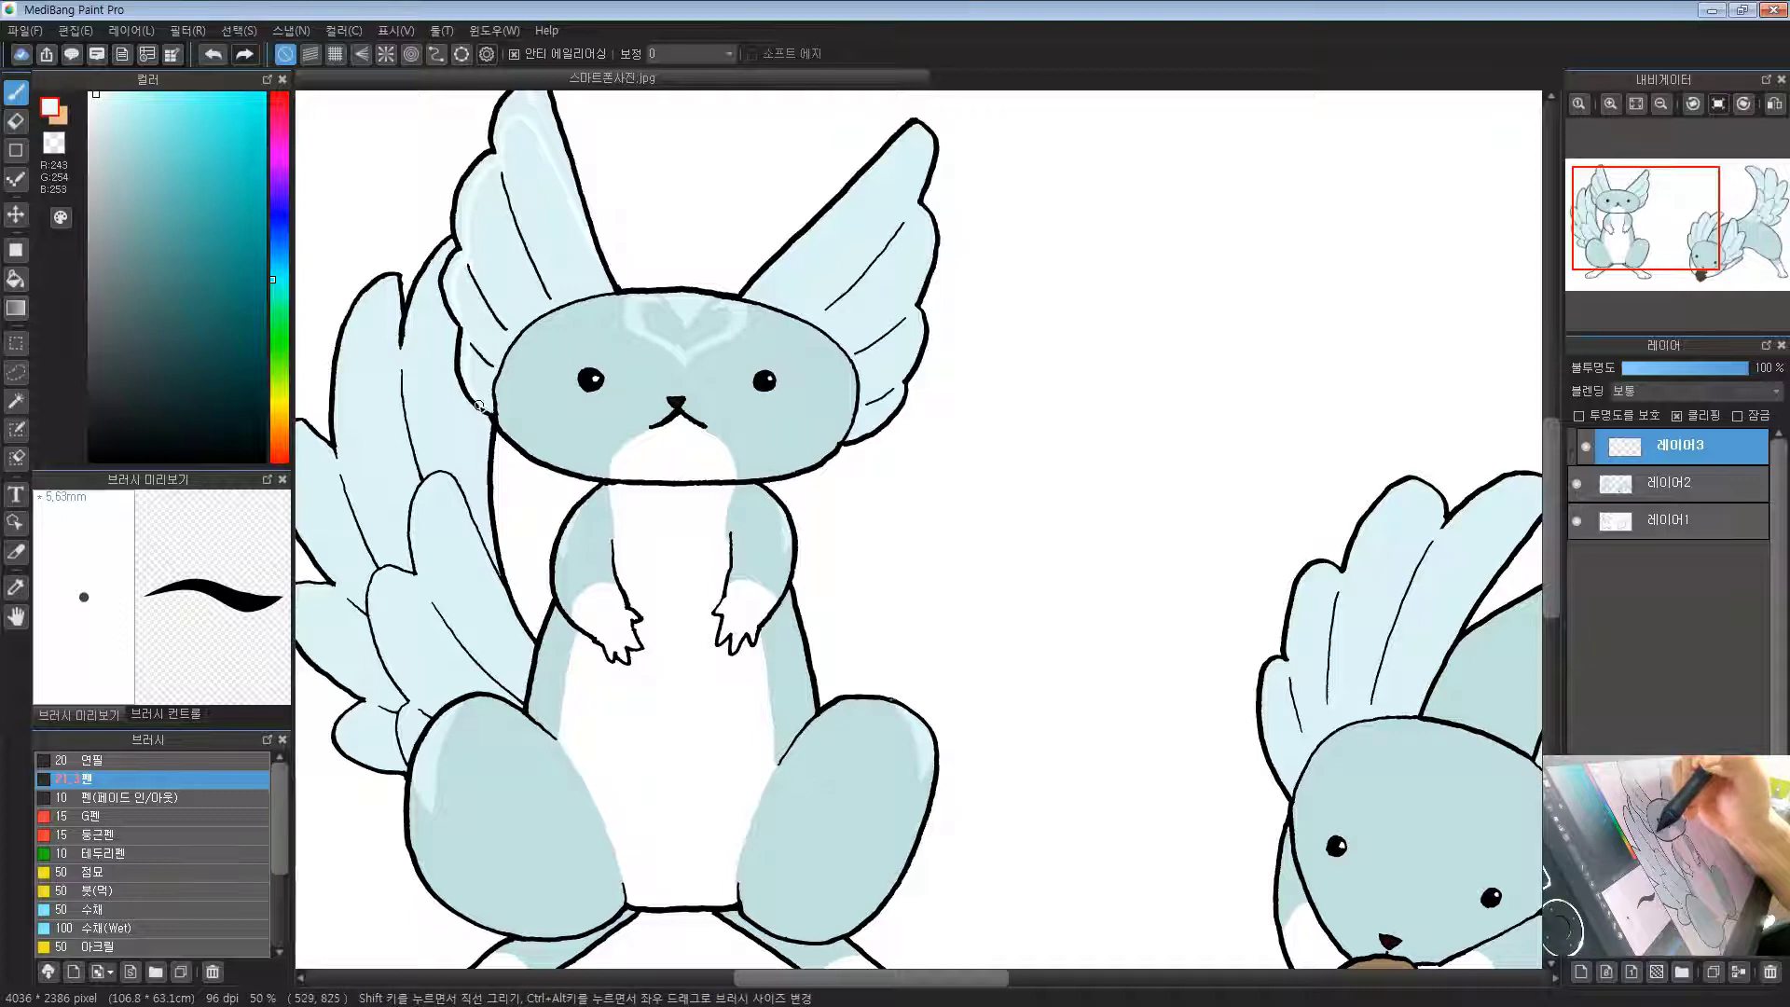
Step: Outline matching pale highlights along the feather edges of the sitting creature's ear farthest from the tail
left_click_drag(899, 209, 816, 377)
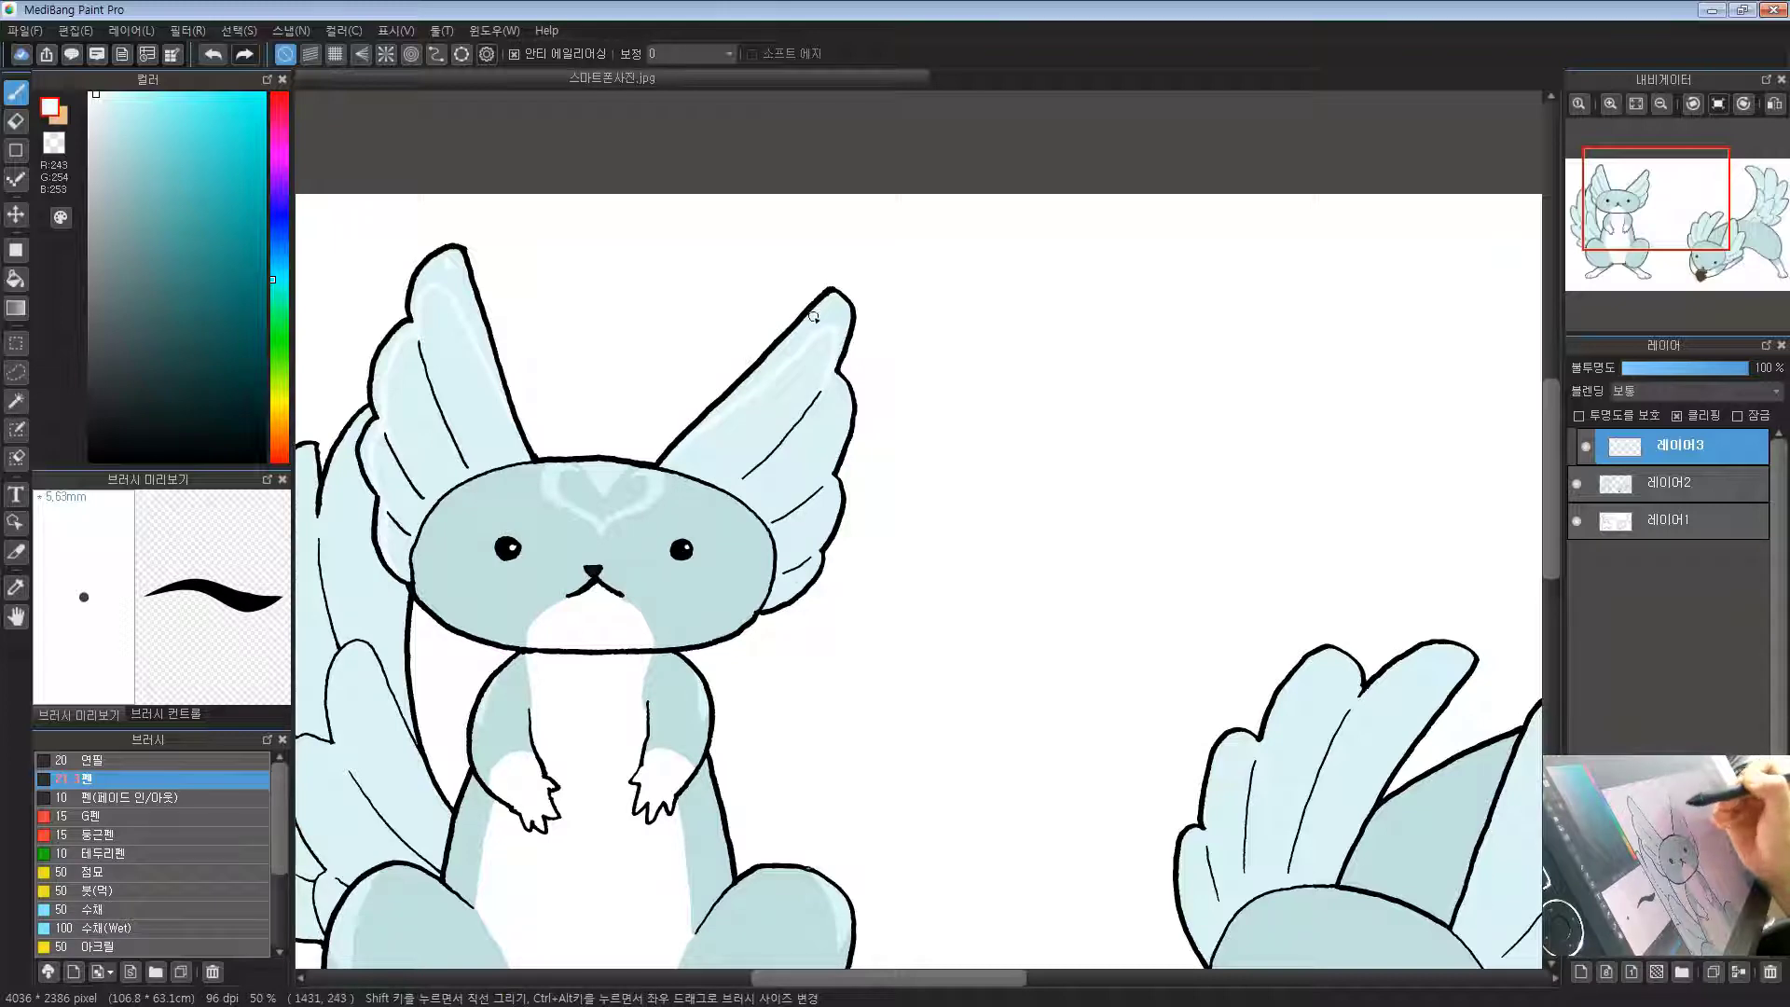
left_click_drag(817, 314, 832, 279)
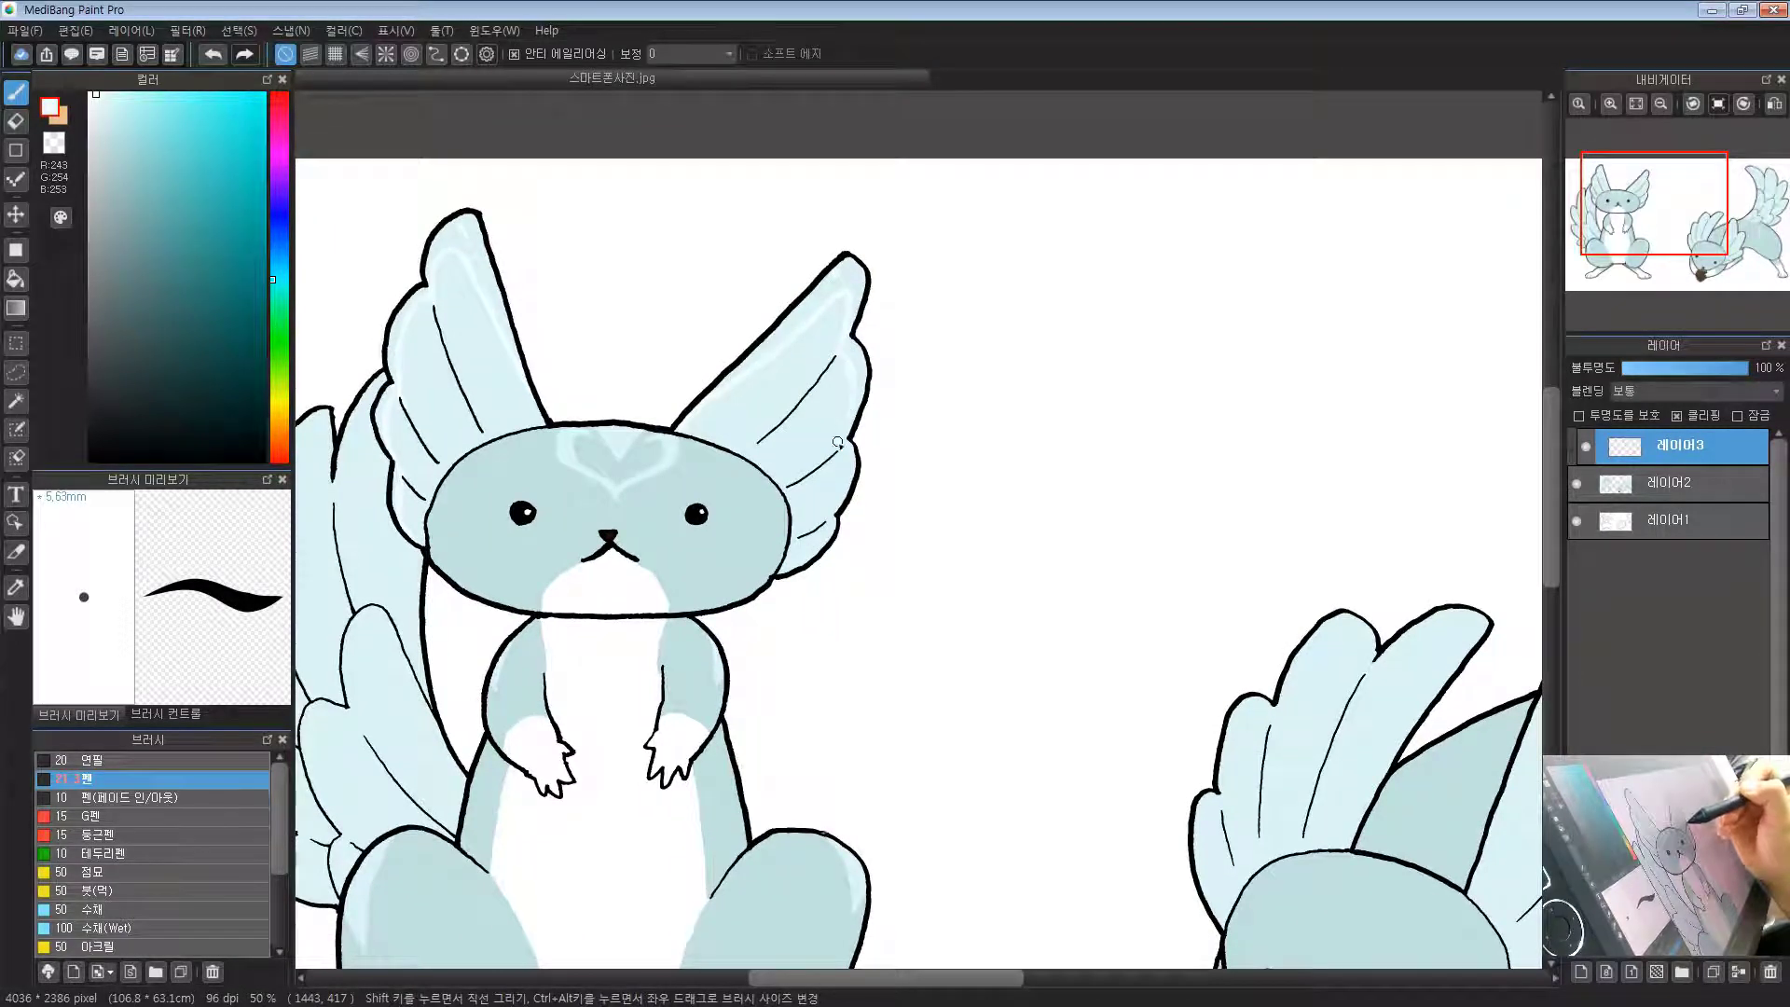
scroll(848, 429, "down", 1)
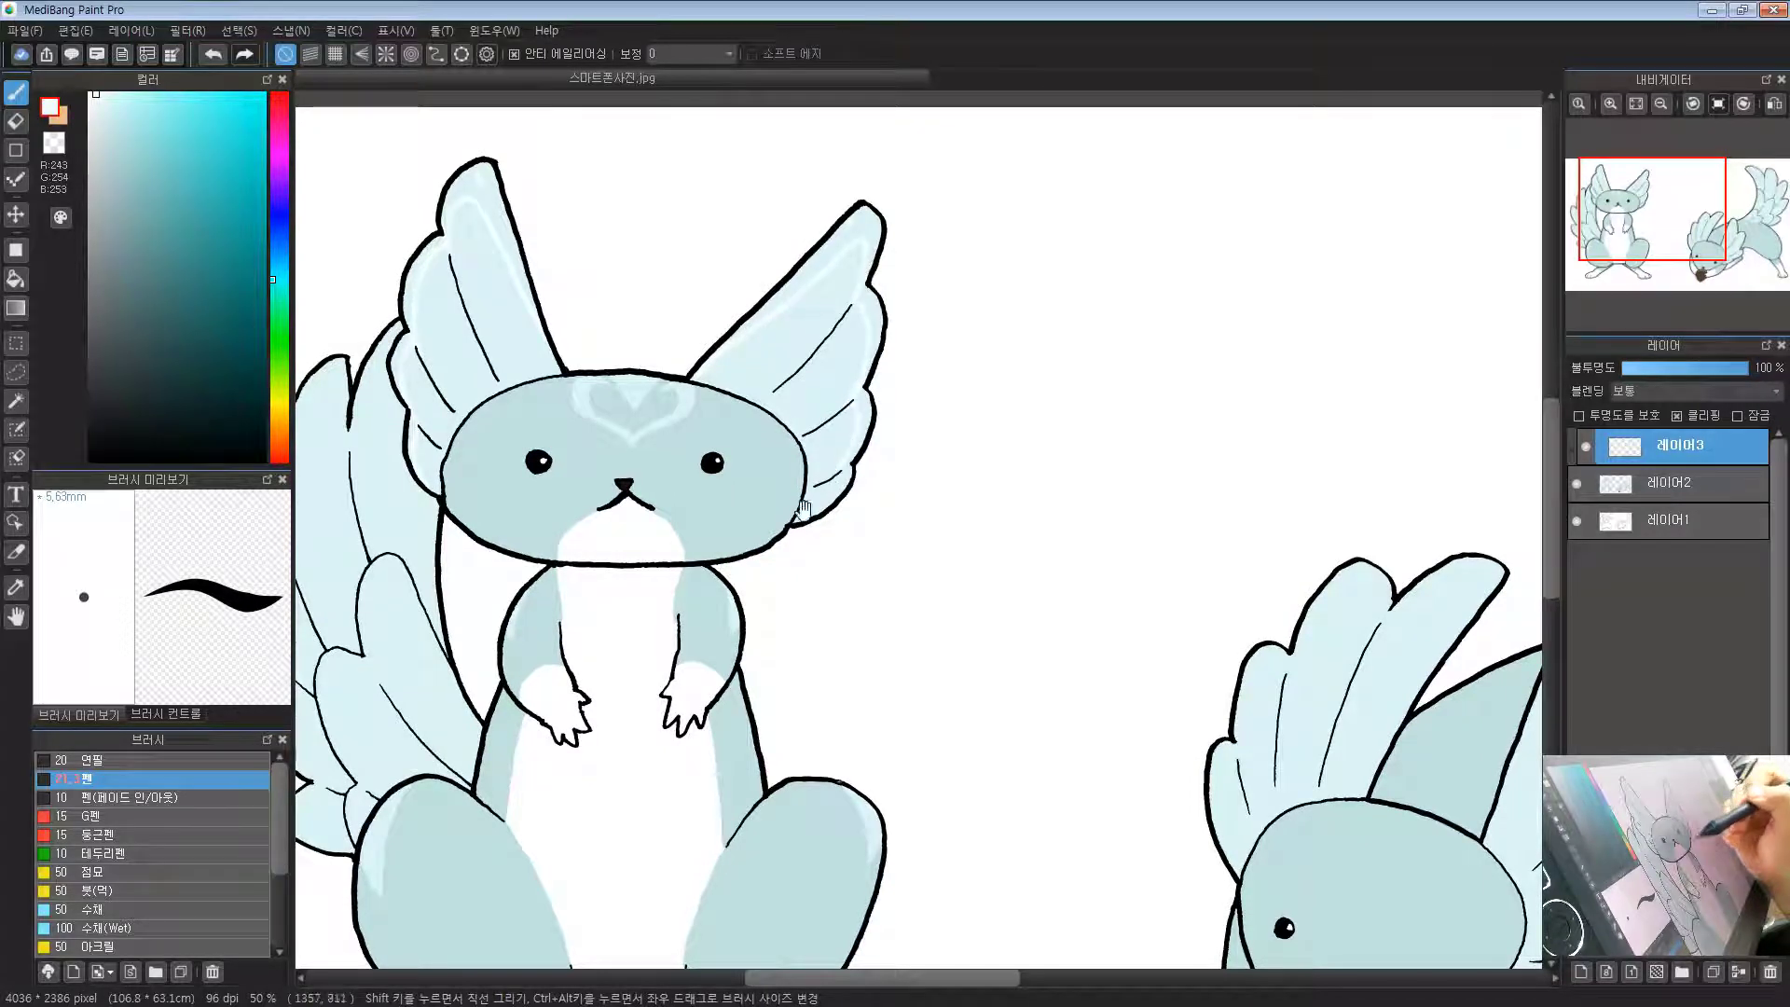
scroll(821, 536, "down", 1)
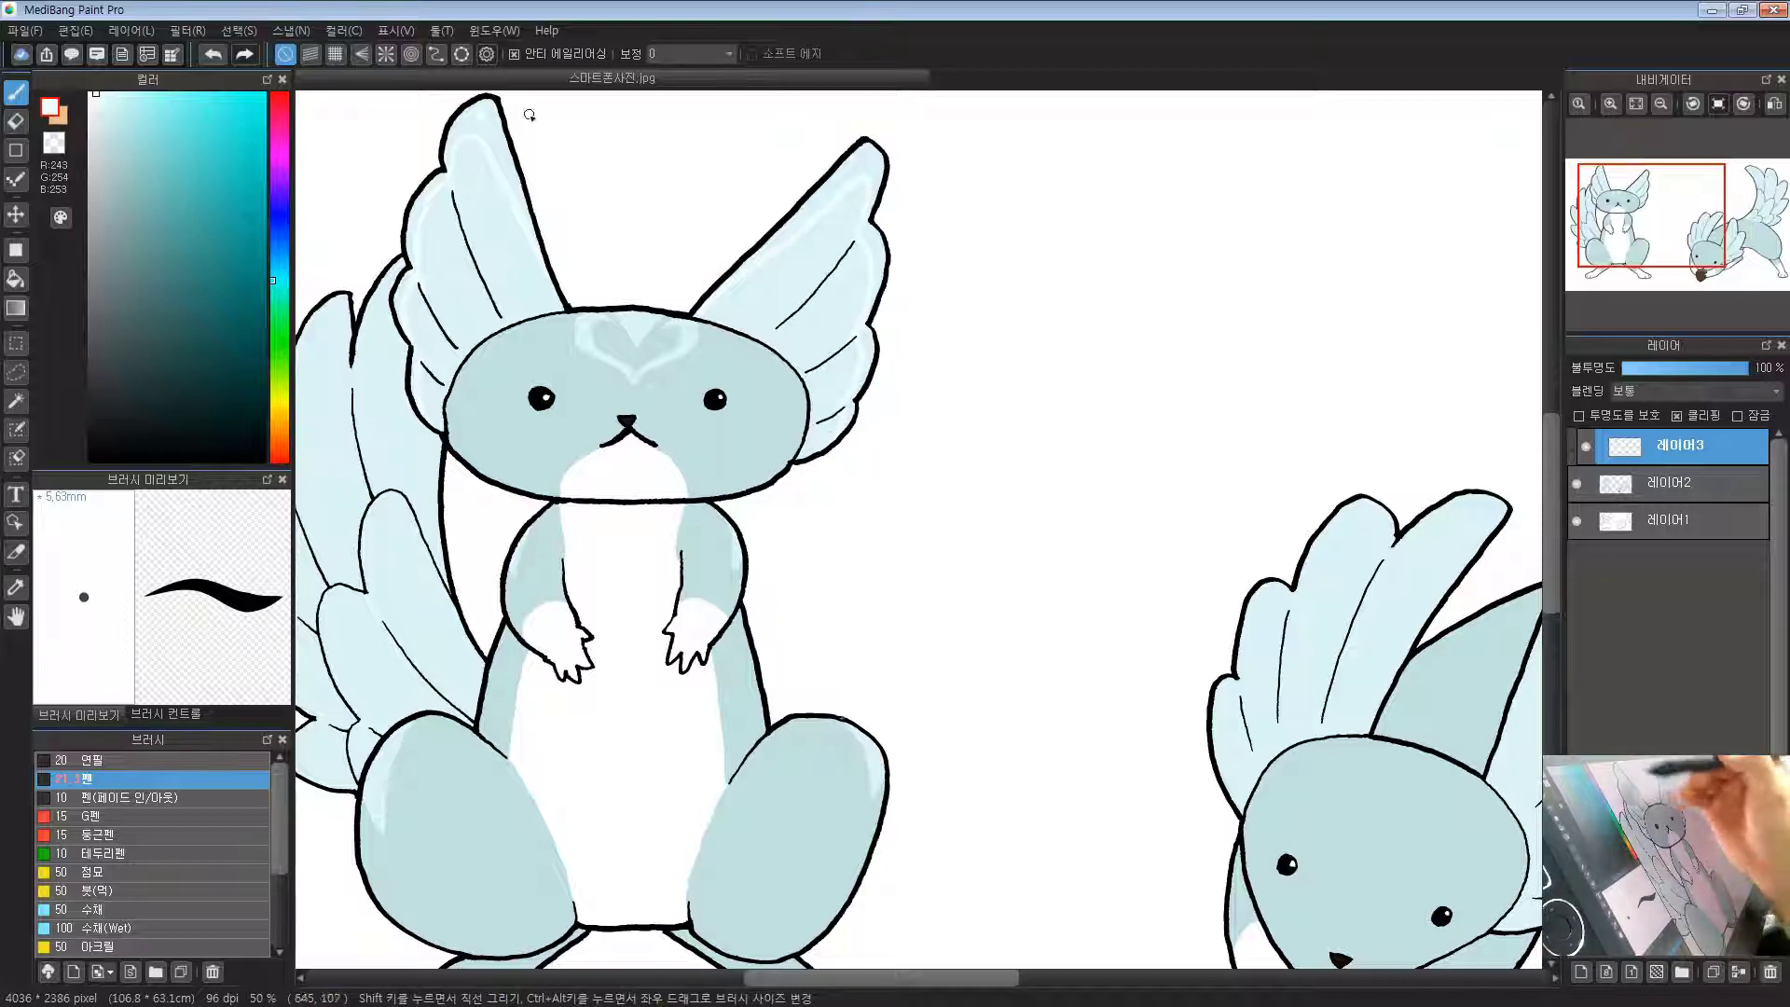
scroll(861, 171, "up", 1)
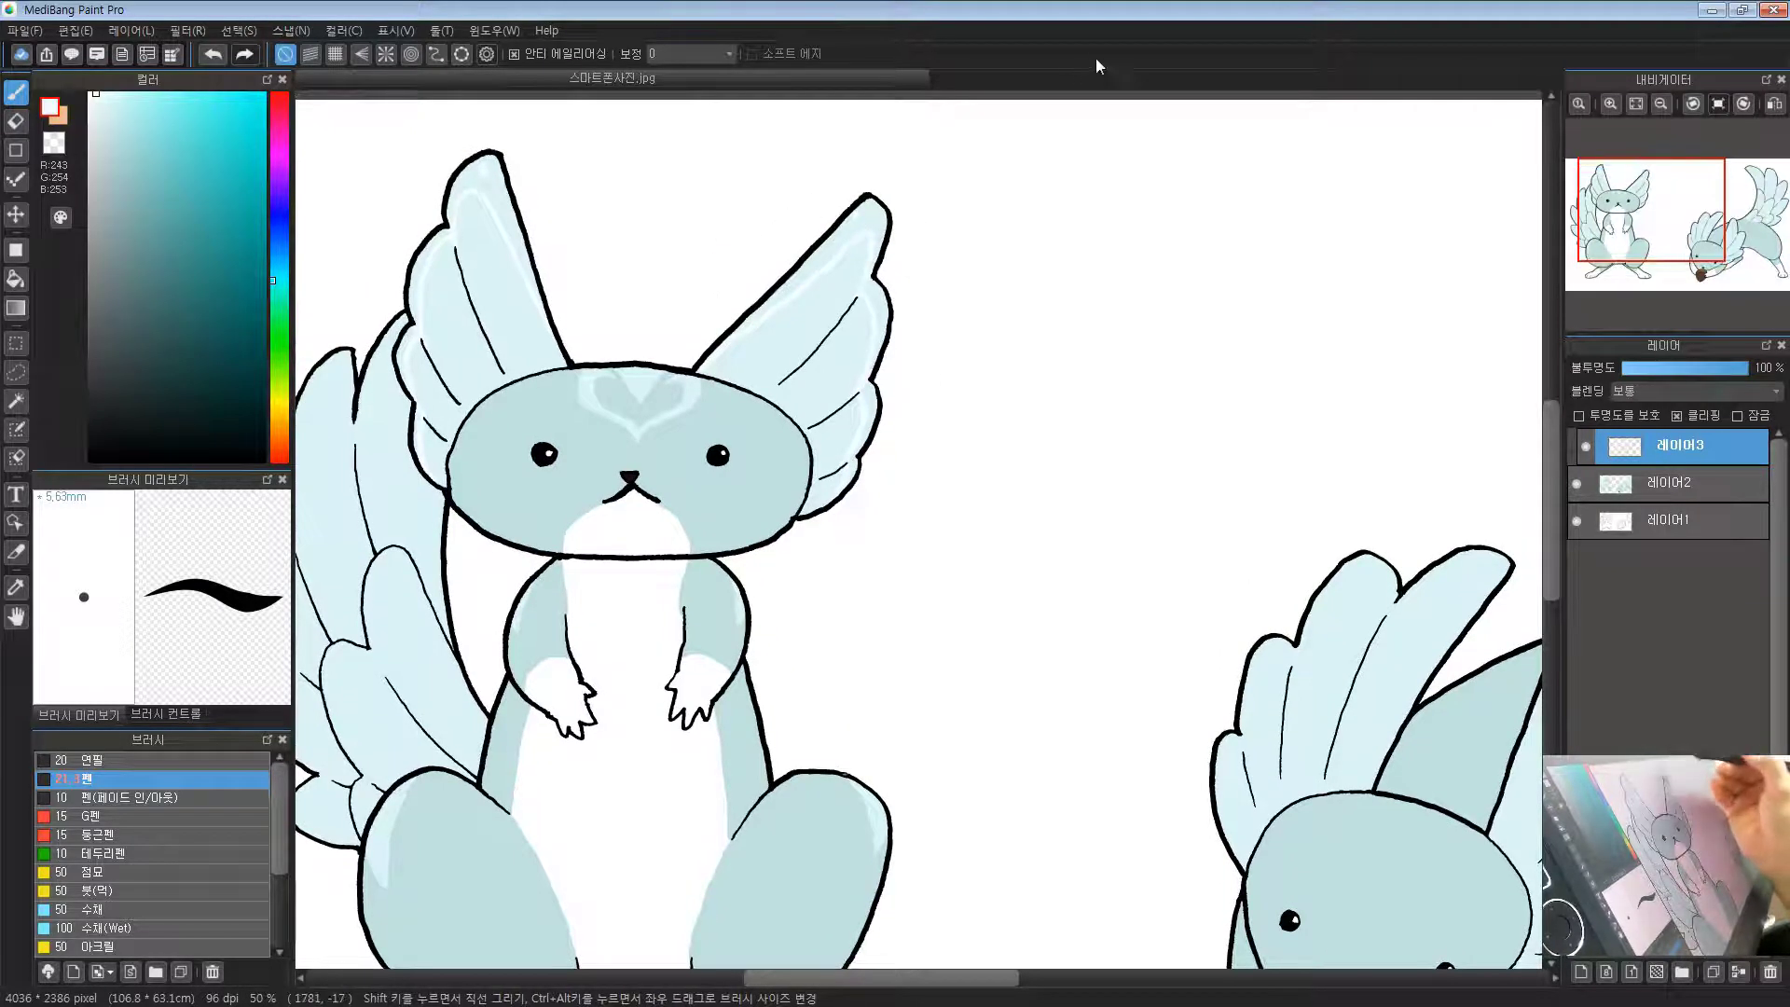
Step: Fill the outlined ear highlights using the Bucket tool, undoing the fills on the lower feathers of the ear farthest from the tail
left_click(28, 277)
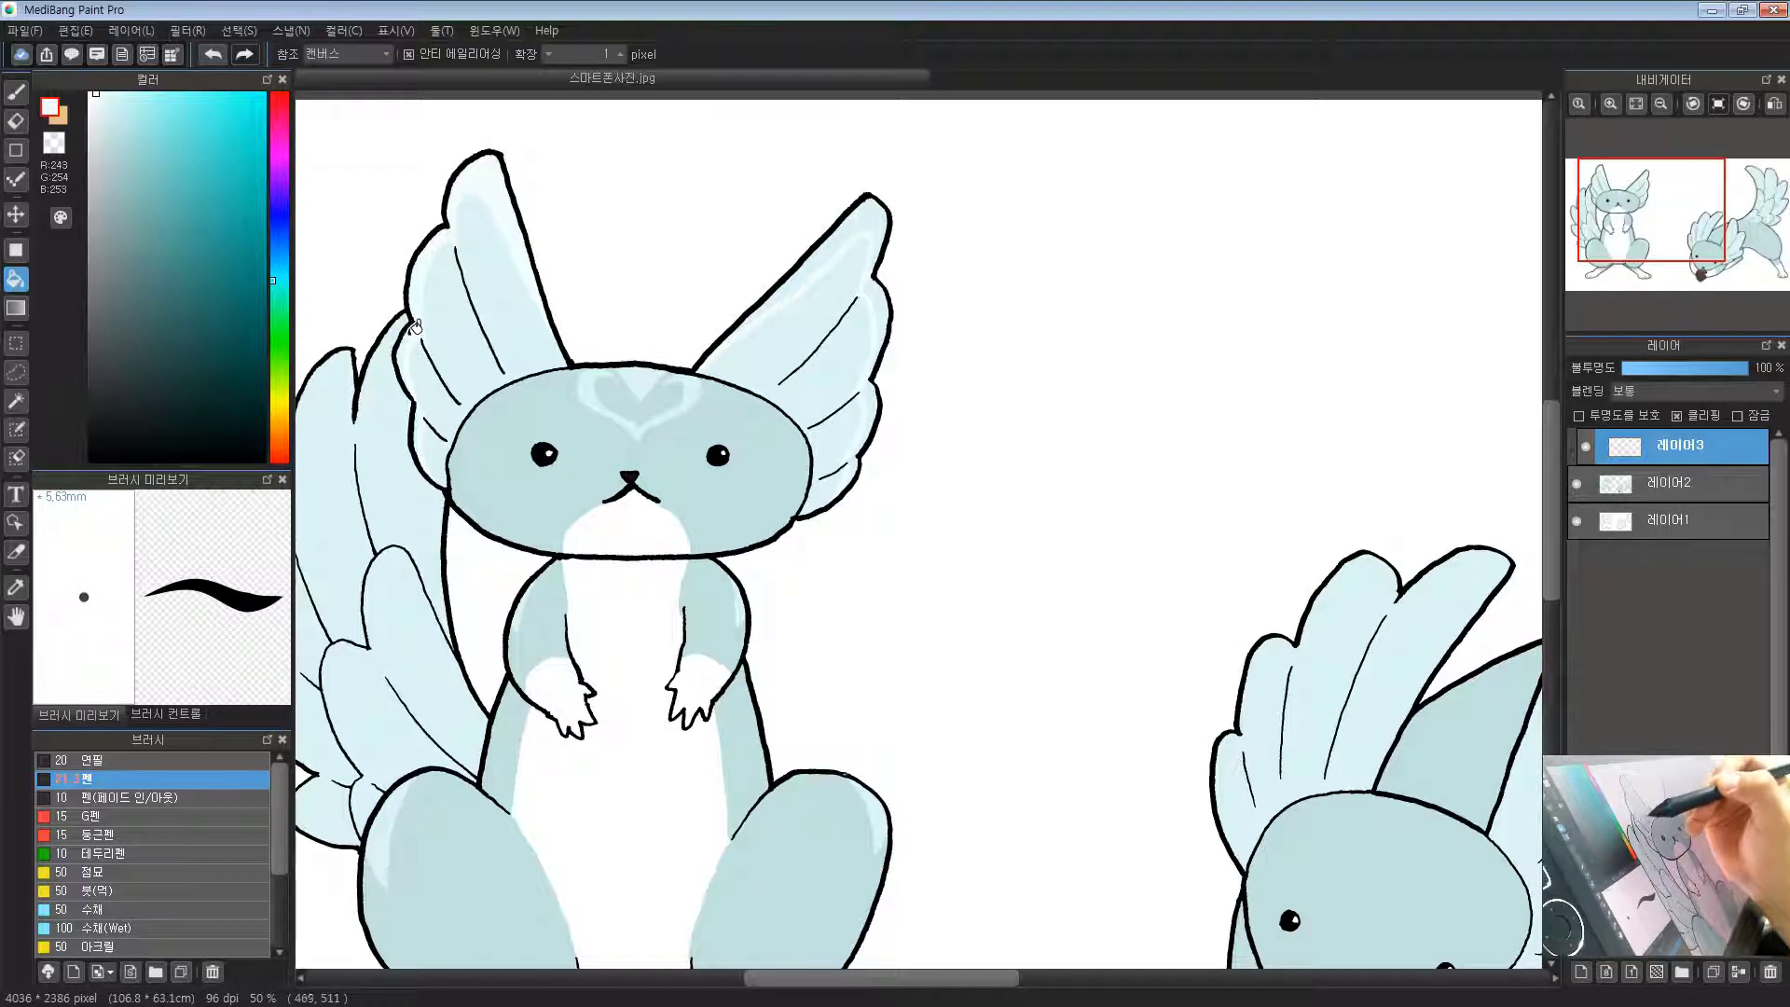
left_click(879, 388)
key("ctrl+z")
left_click(881, 392)
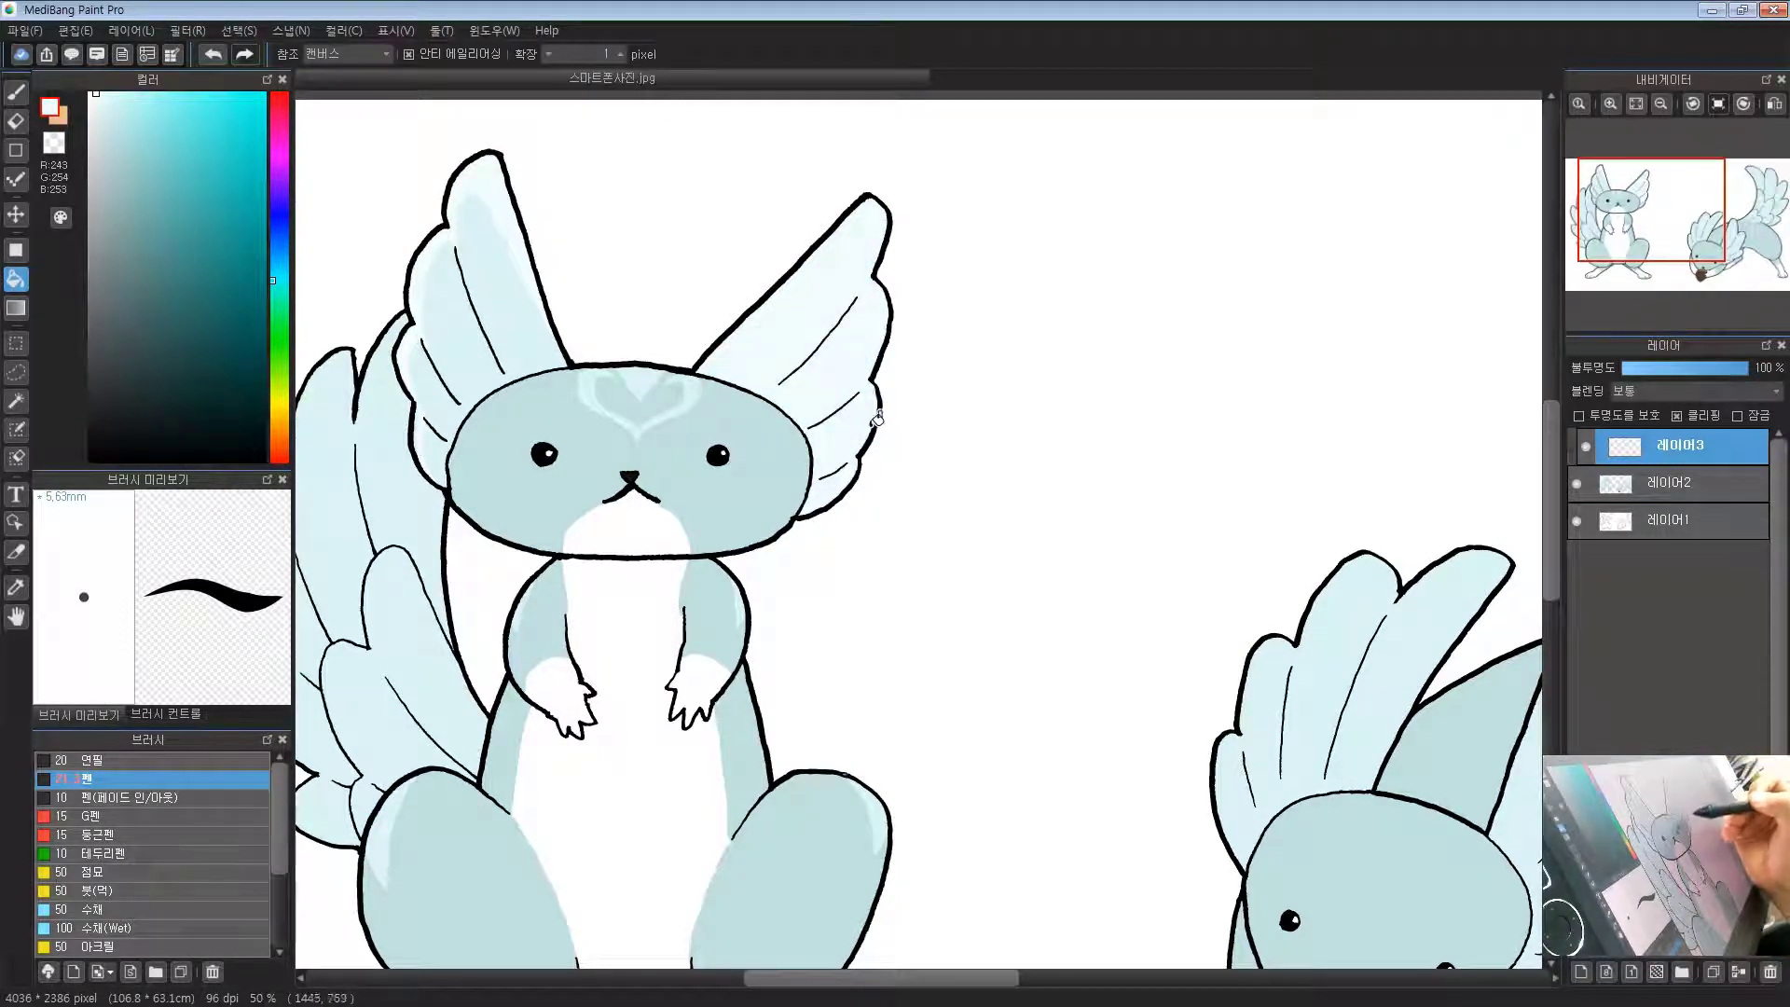
key("ctrl+z")
Step: Close the gap in the highlight outline between the far ear's lower feathers and fill its outer edge using the Bucket tool
left_click_drag(878, 447, 987, 407)
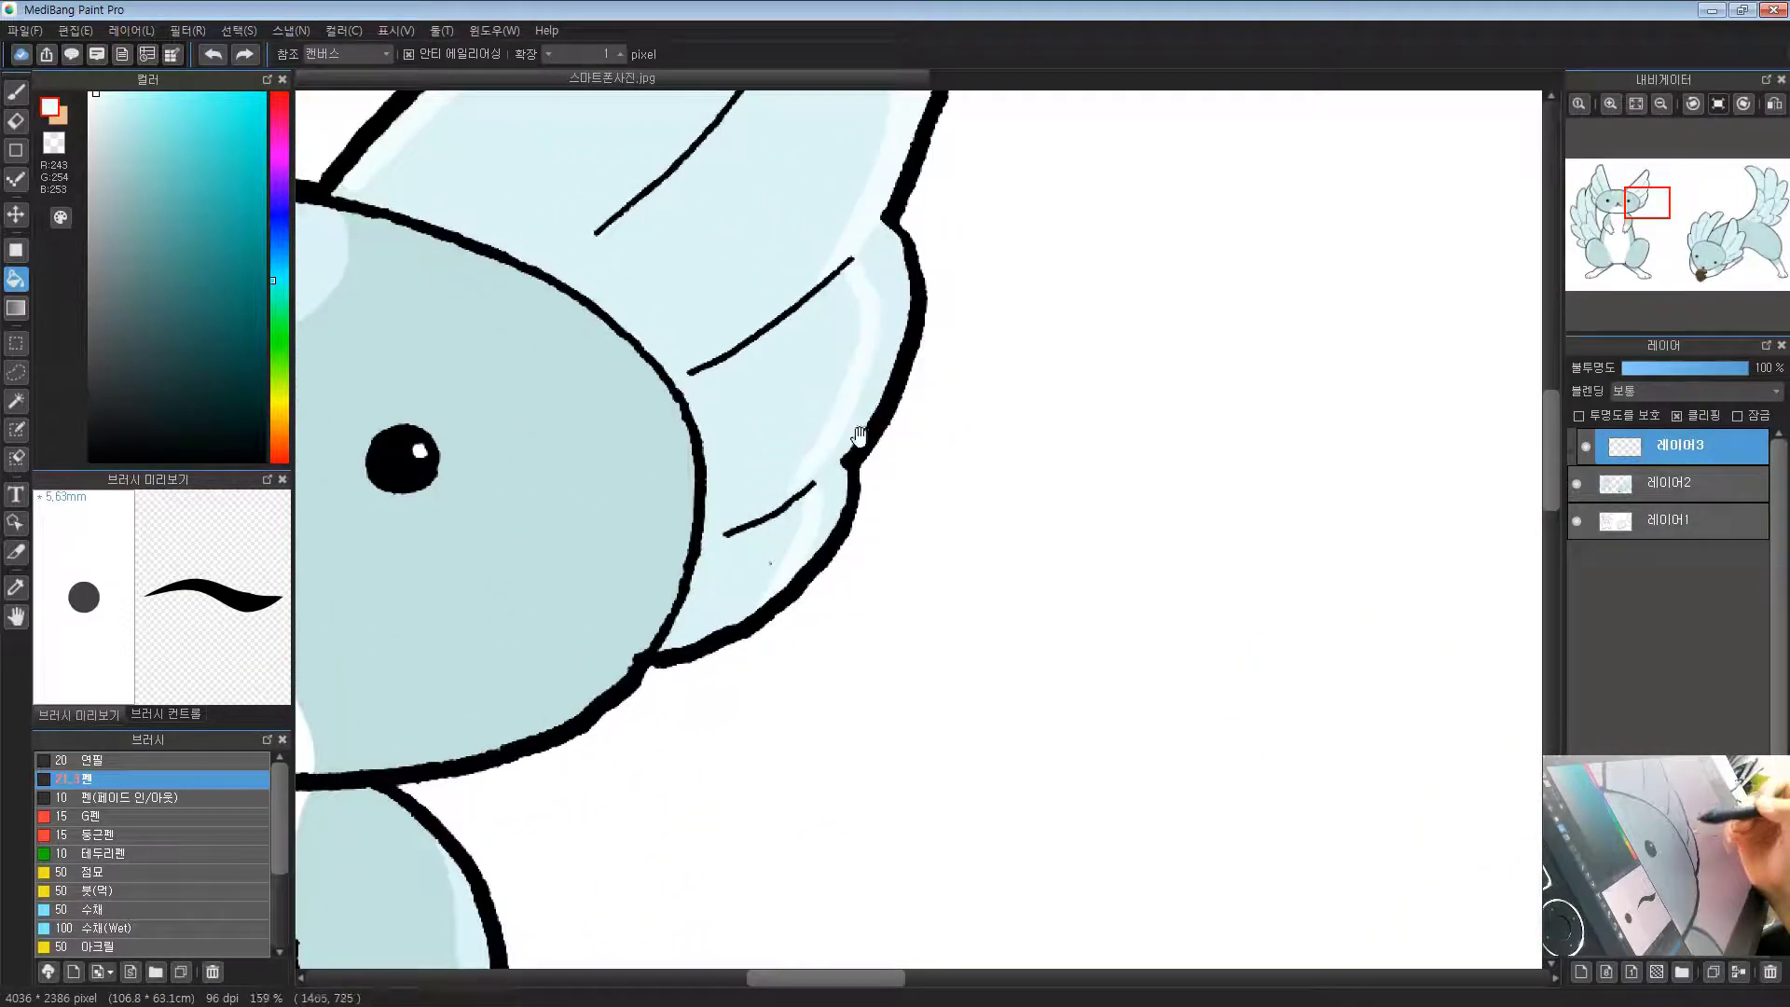
left_click_drag(827, 484, 945, 487)
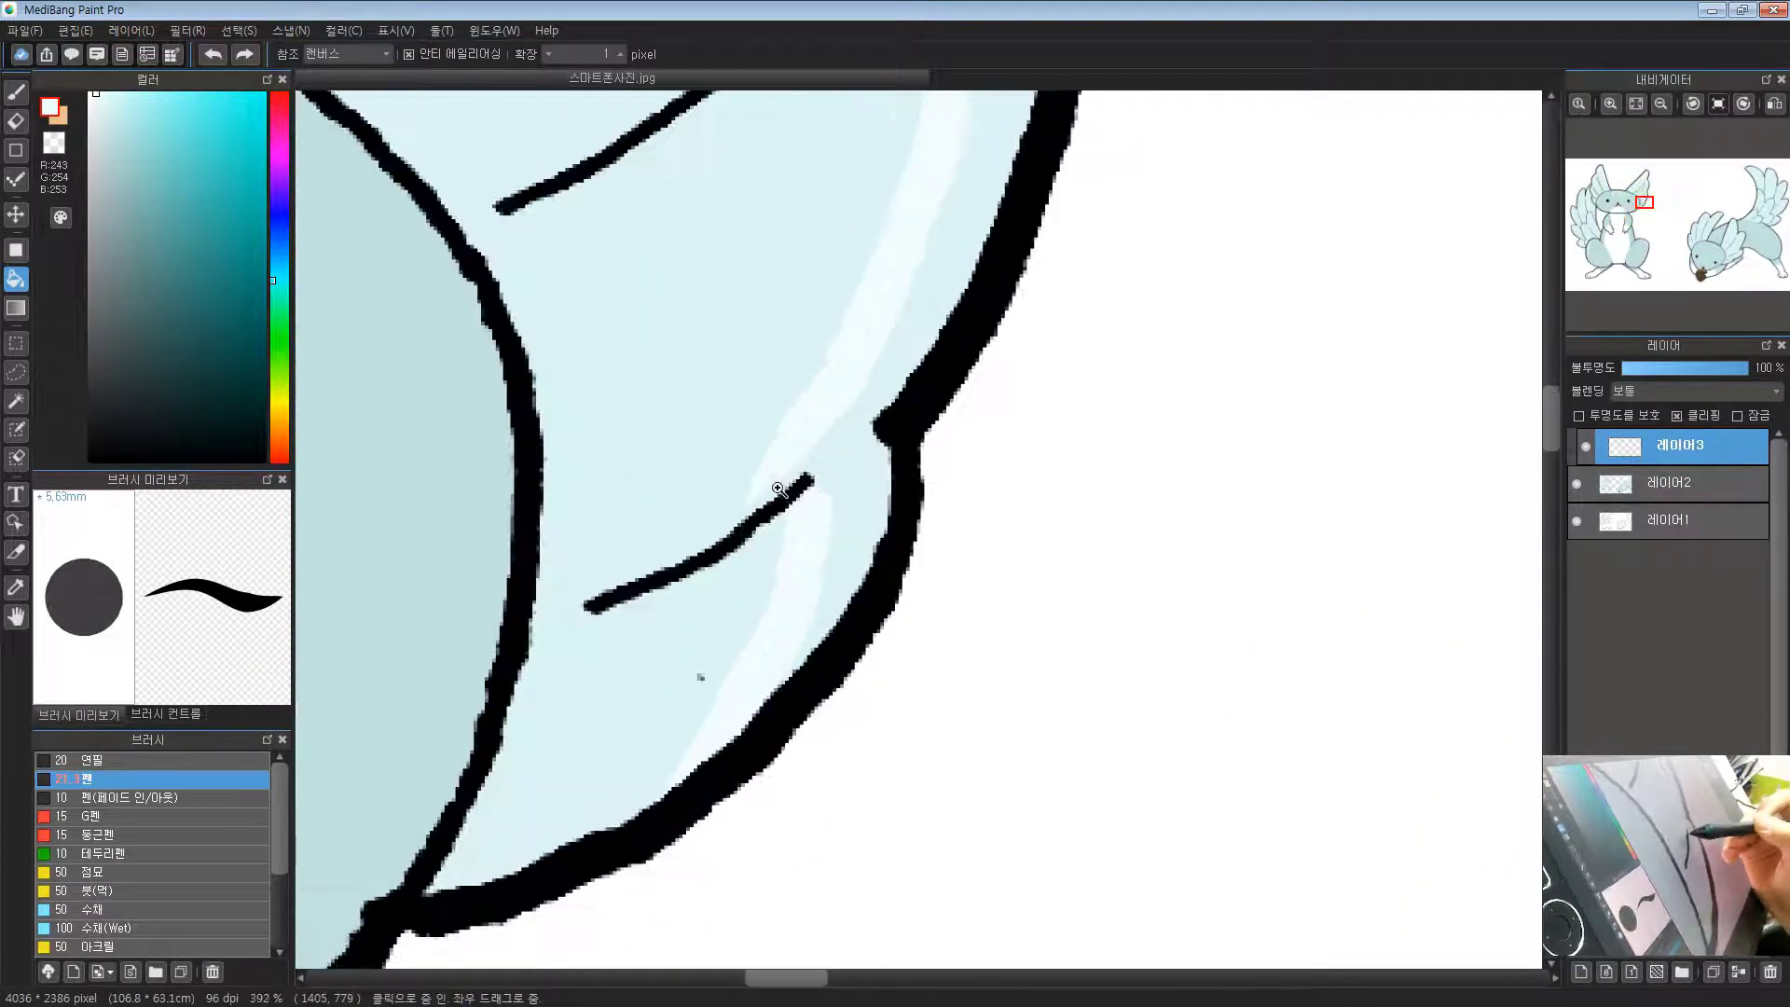
left_click(780, 489)
key("b")
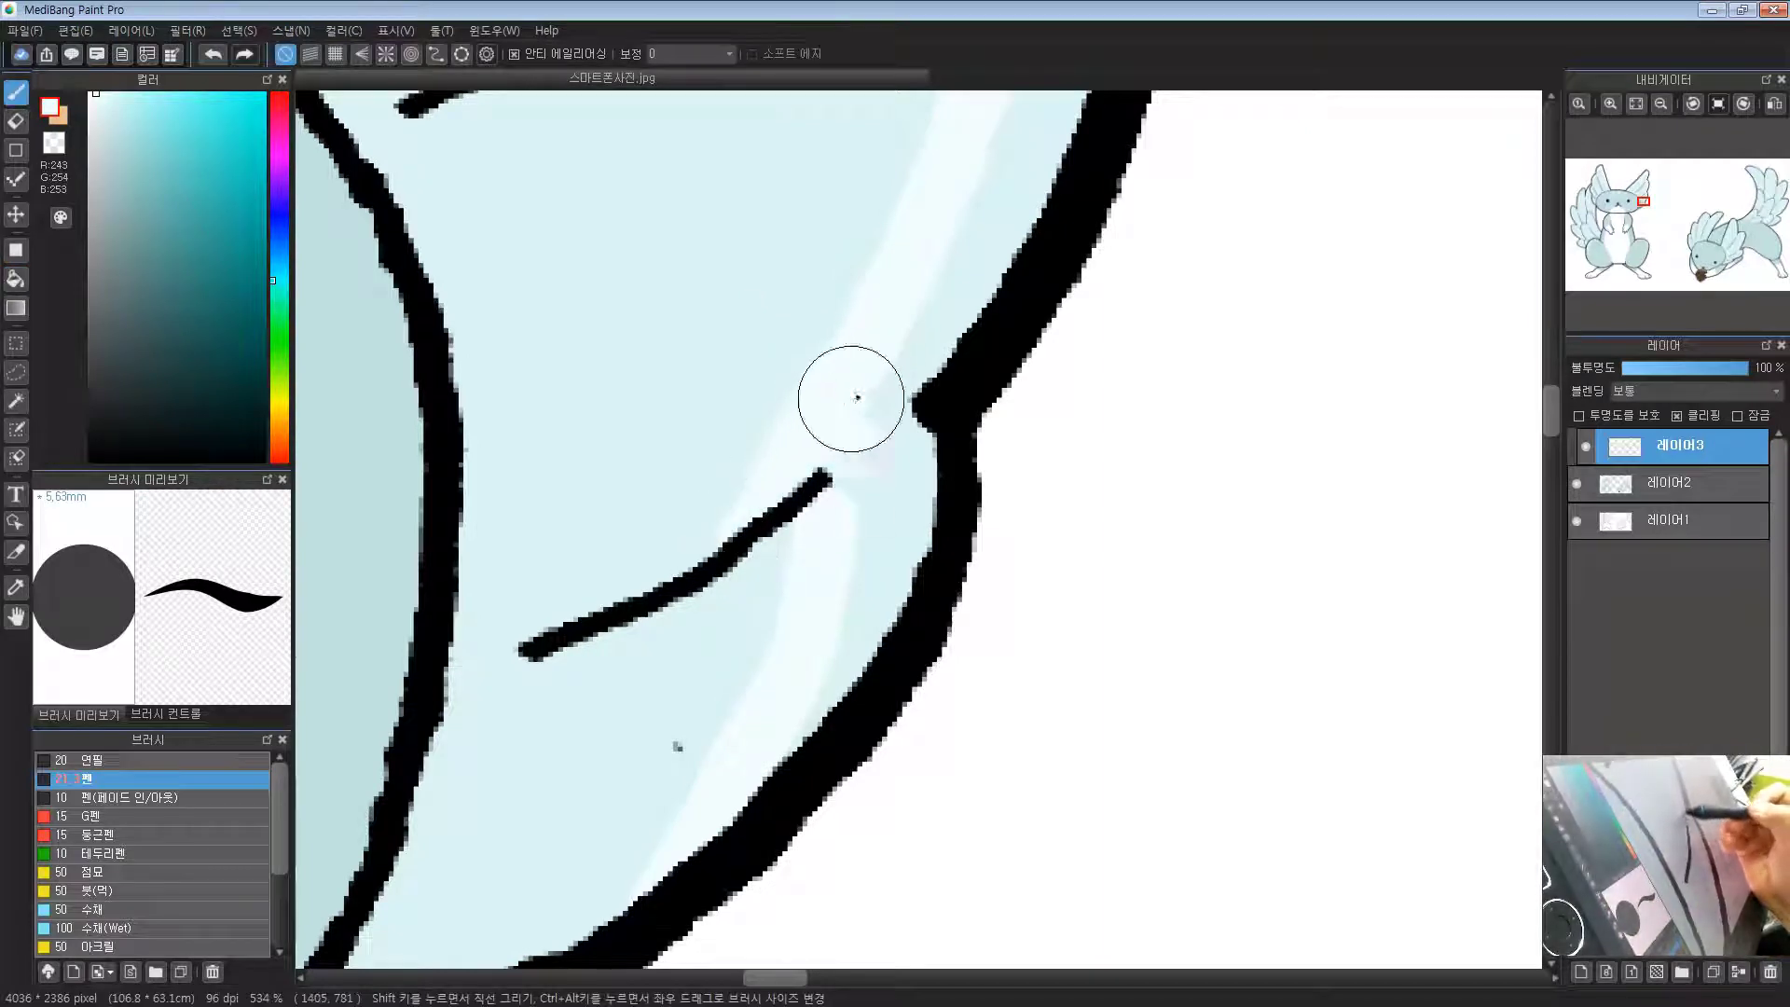
mouse_move(919, 295)
left_mouse_down()
mouse_move(830, 279)
mouse_move(700, 446)
left_mouse_up()
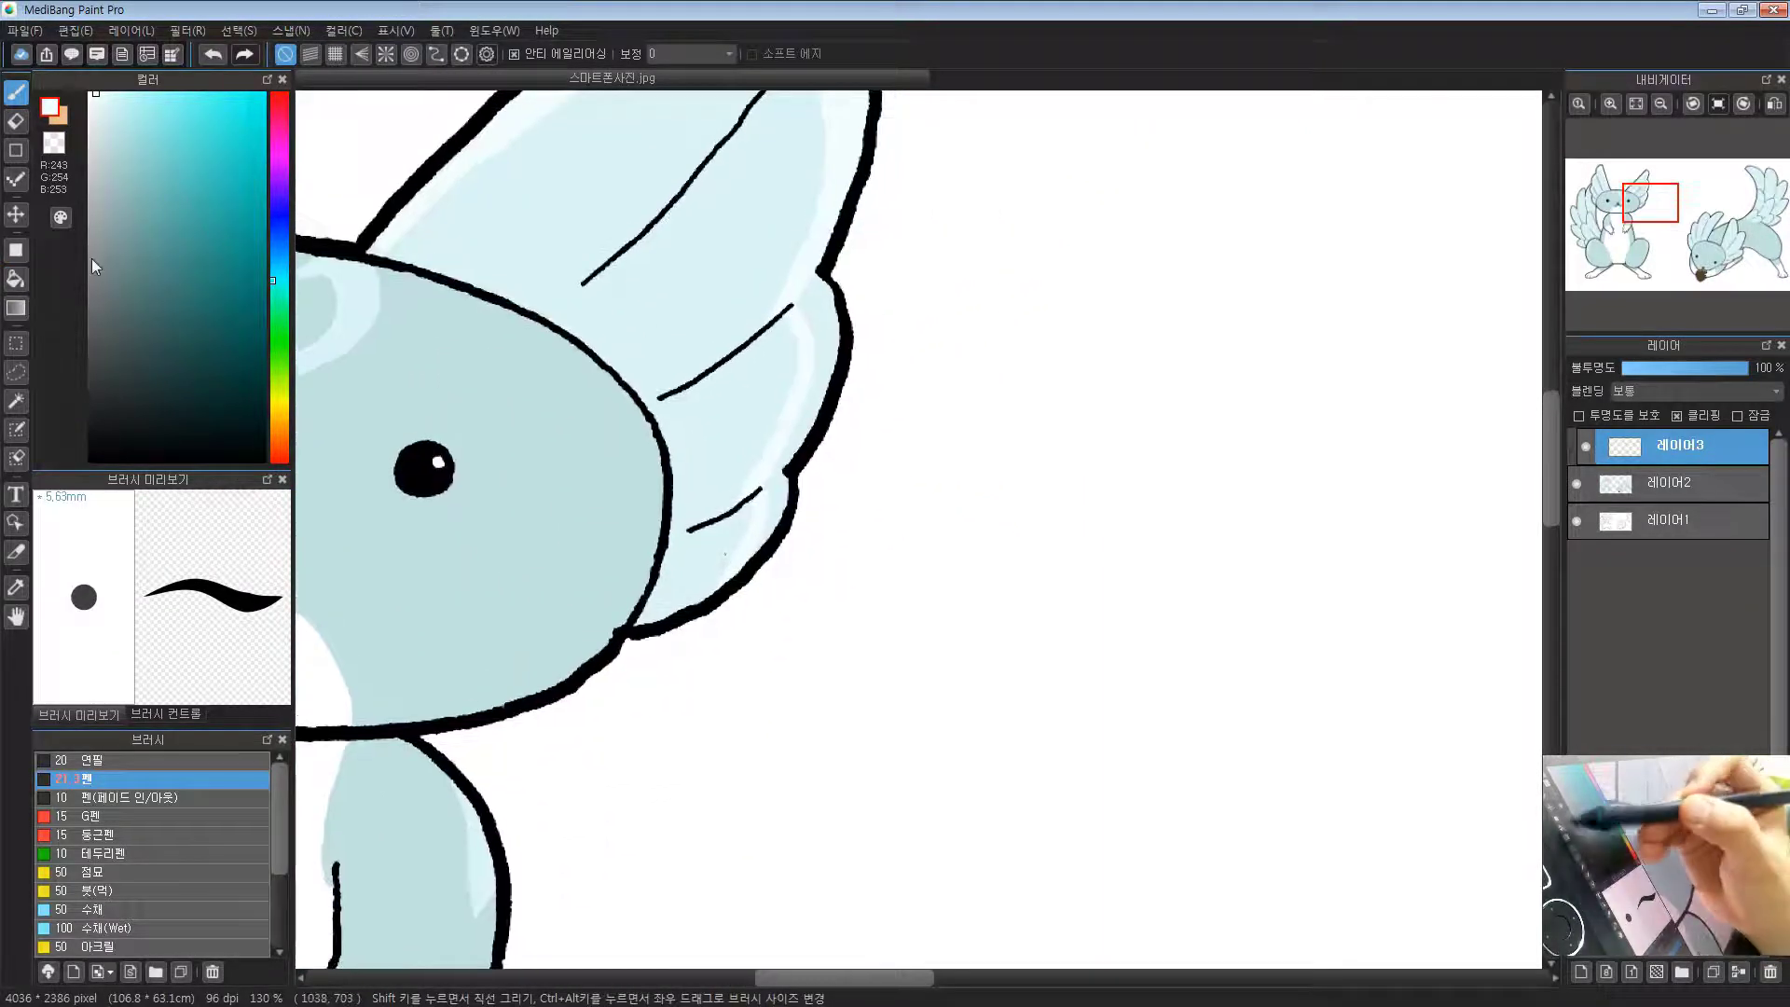
left_click(16, 278)
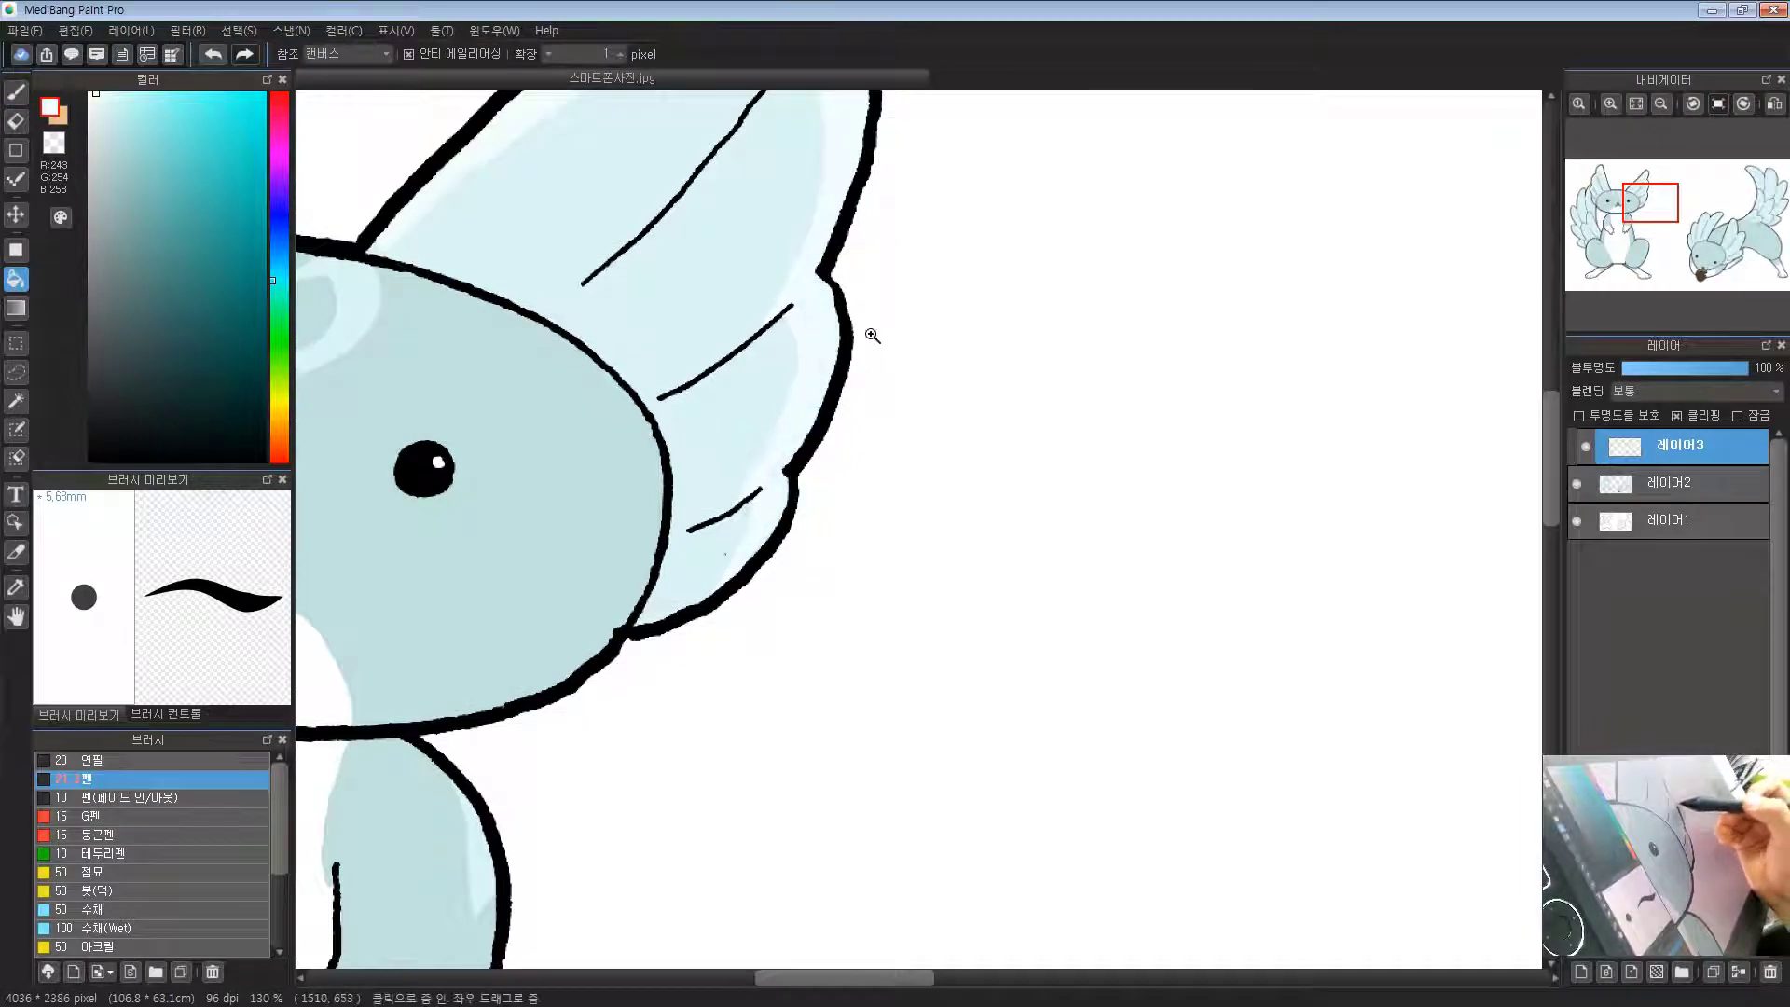
left_click_drag(871, 336, 844, 514)
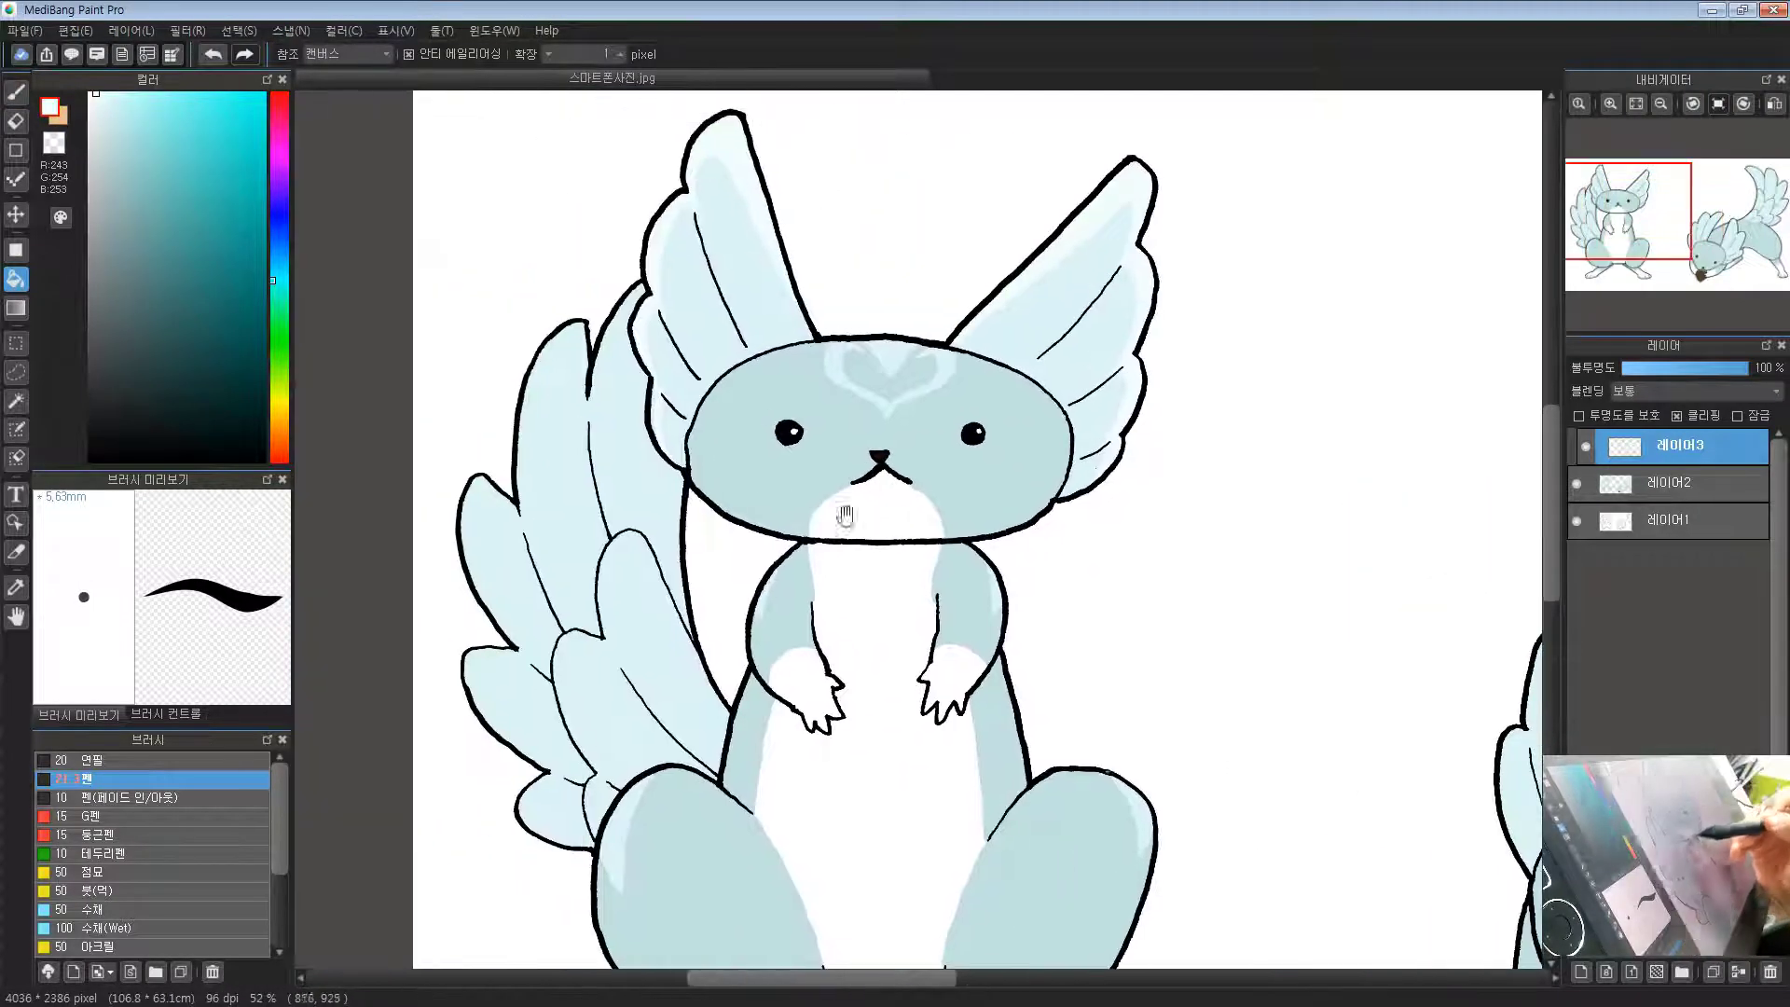
Step: Smooth and widen the pale highlights on the feathers of the ear nearest the tail with the Pen brush
left_click(708, 255)
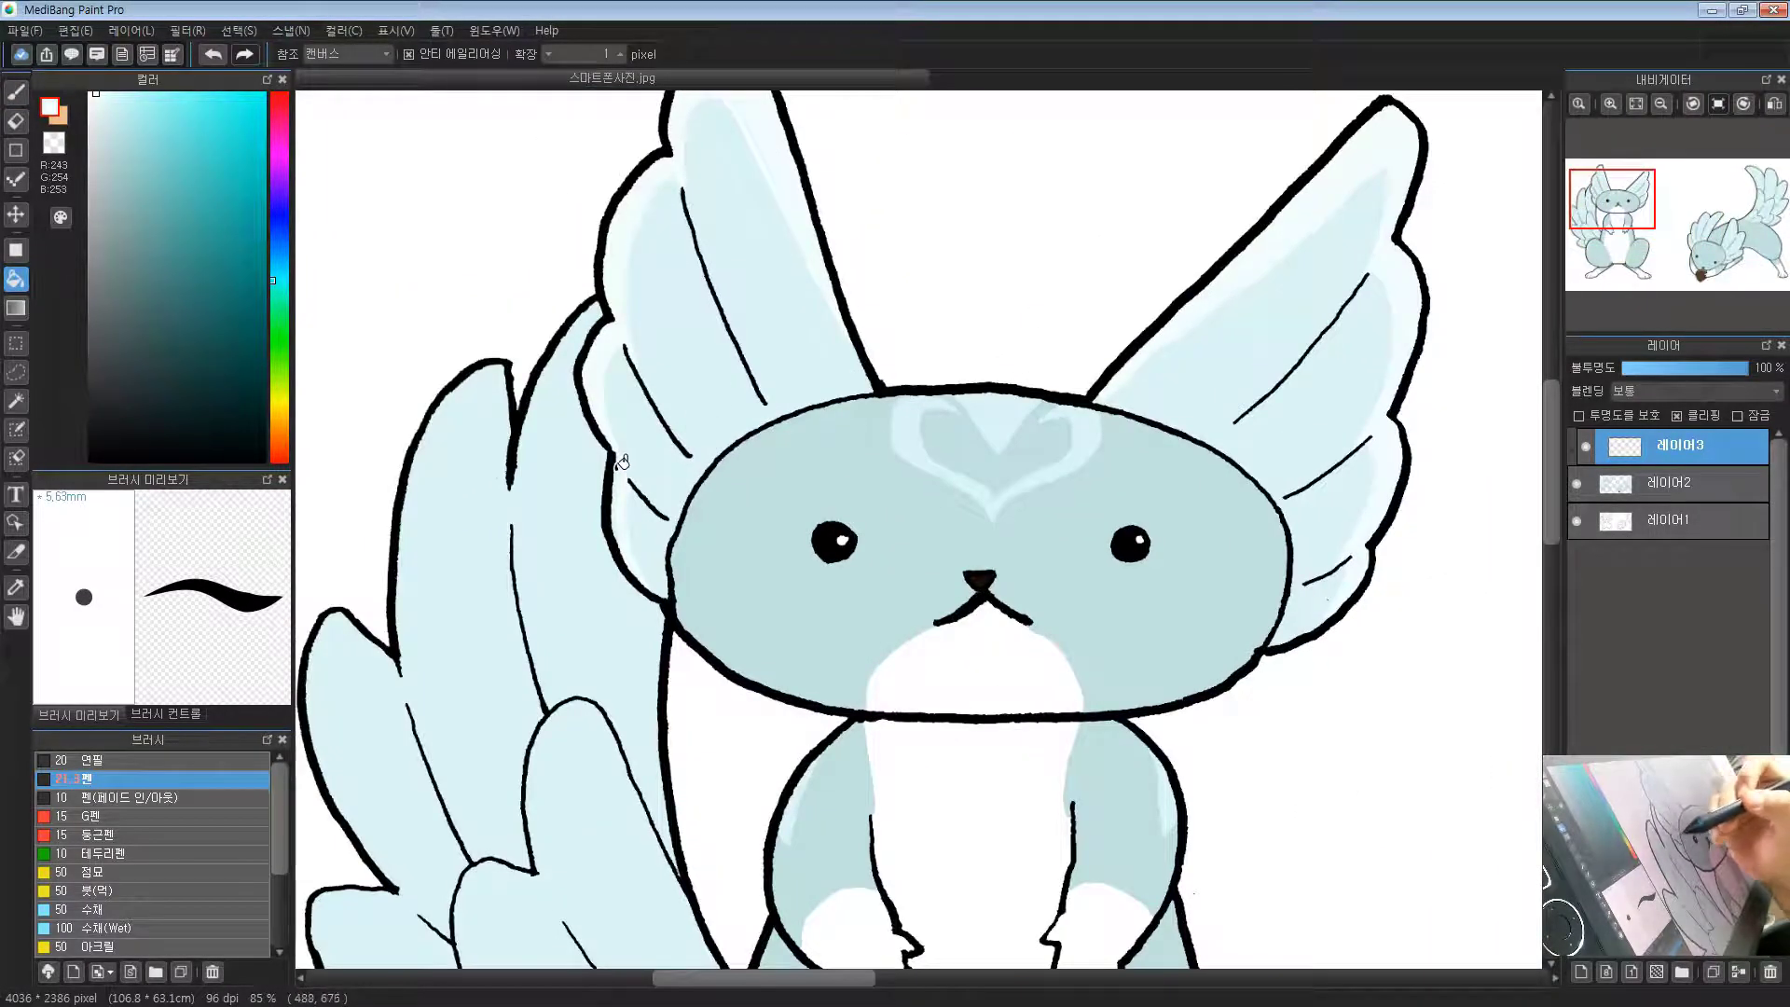
left_click_drag(821, 299, 597, 458)
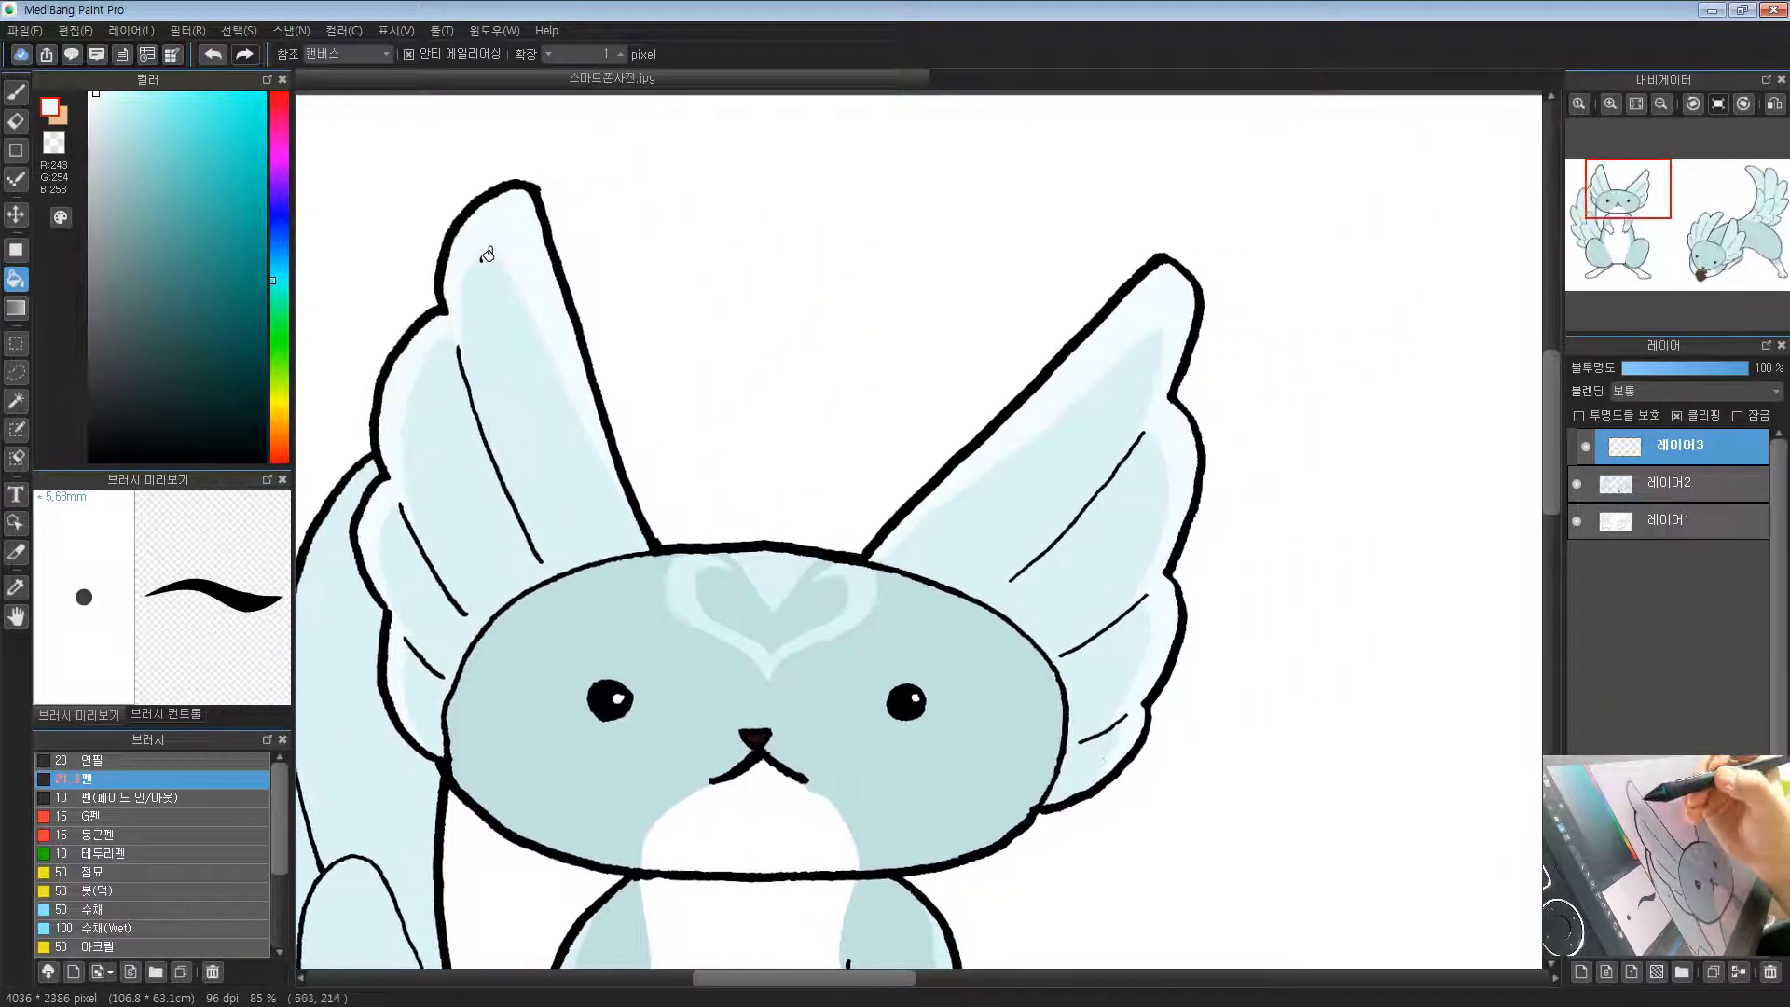
key("b")
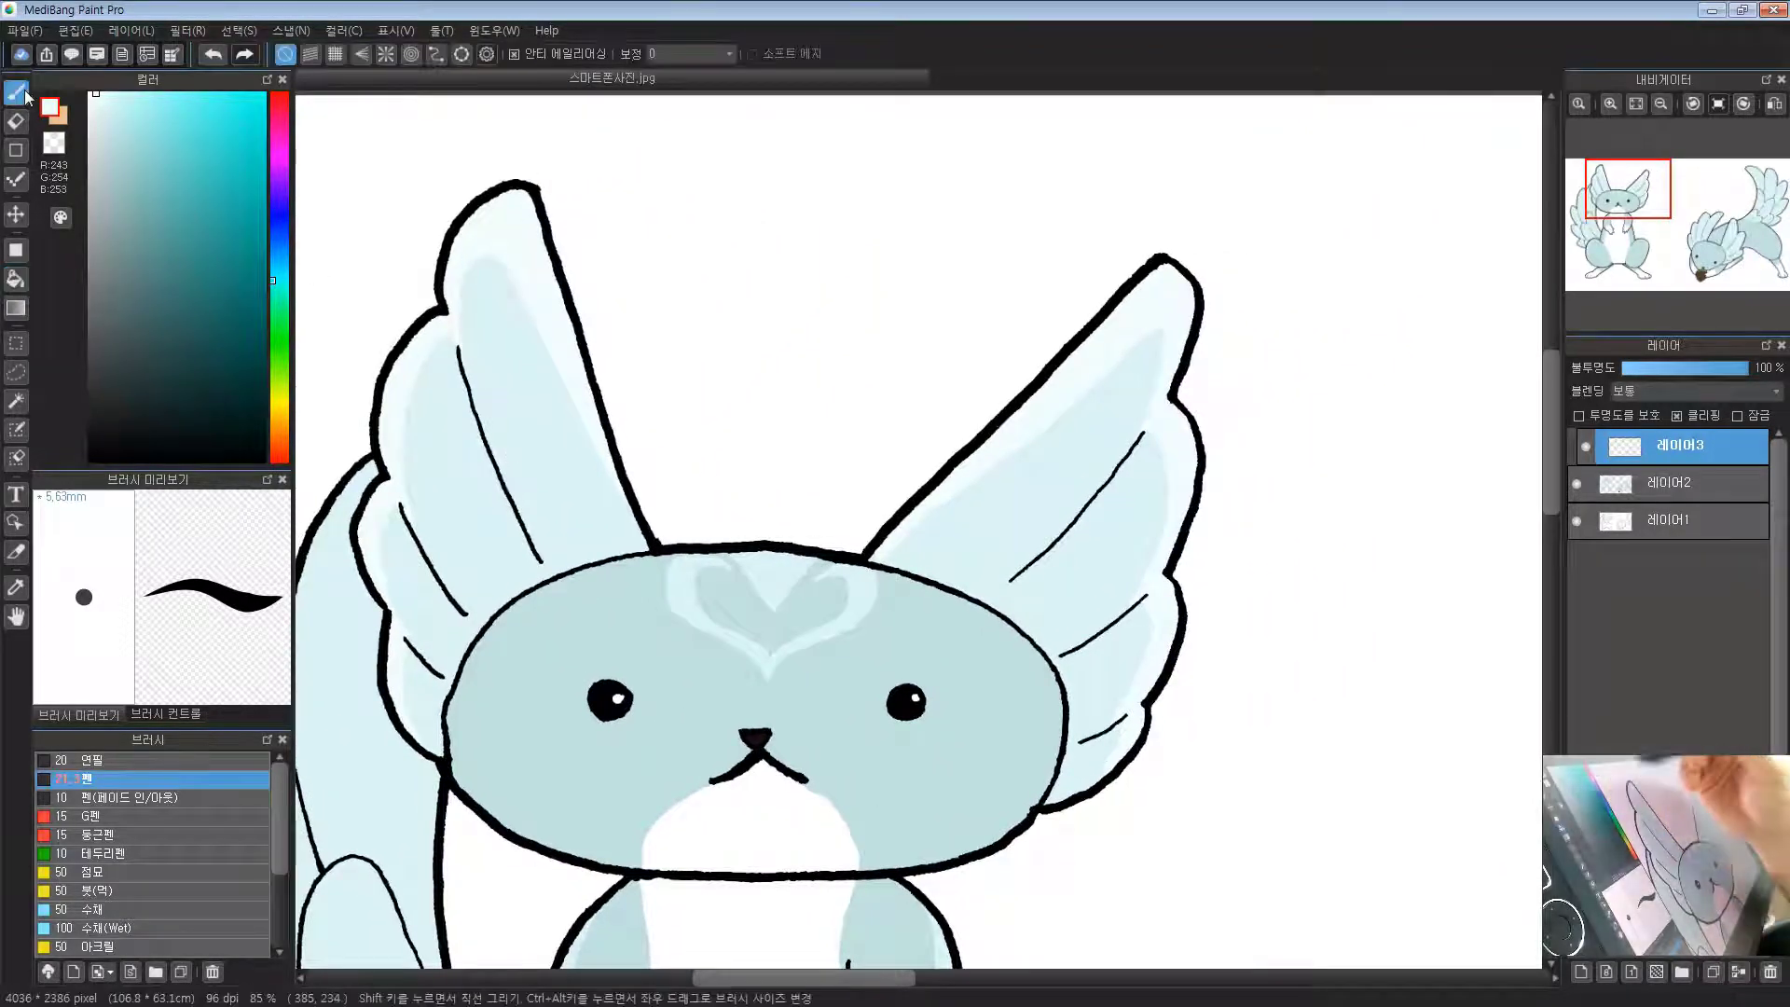
left_click_drag(460, 302, 505, 489)
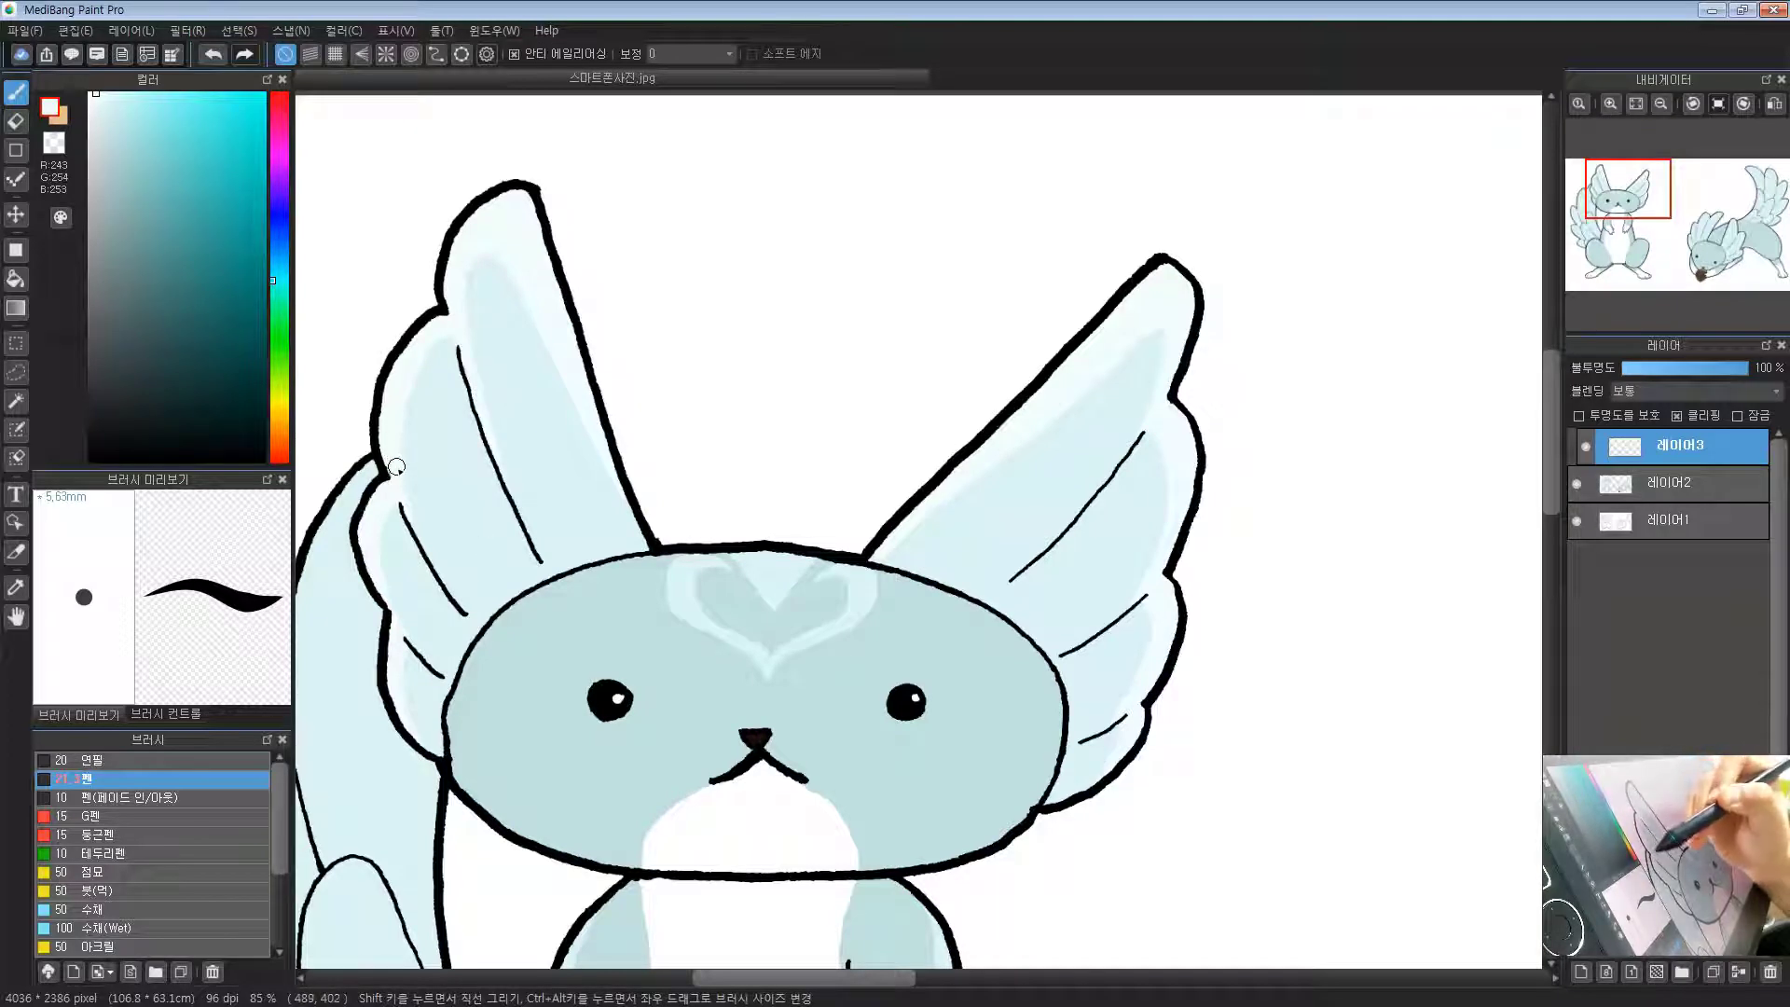
scroll(417, 529, "down", 2)
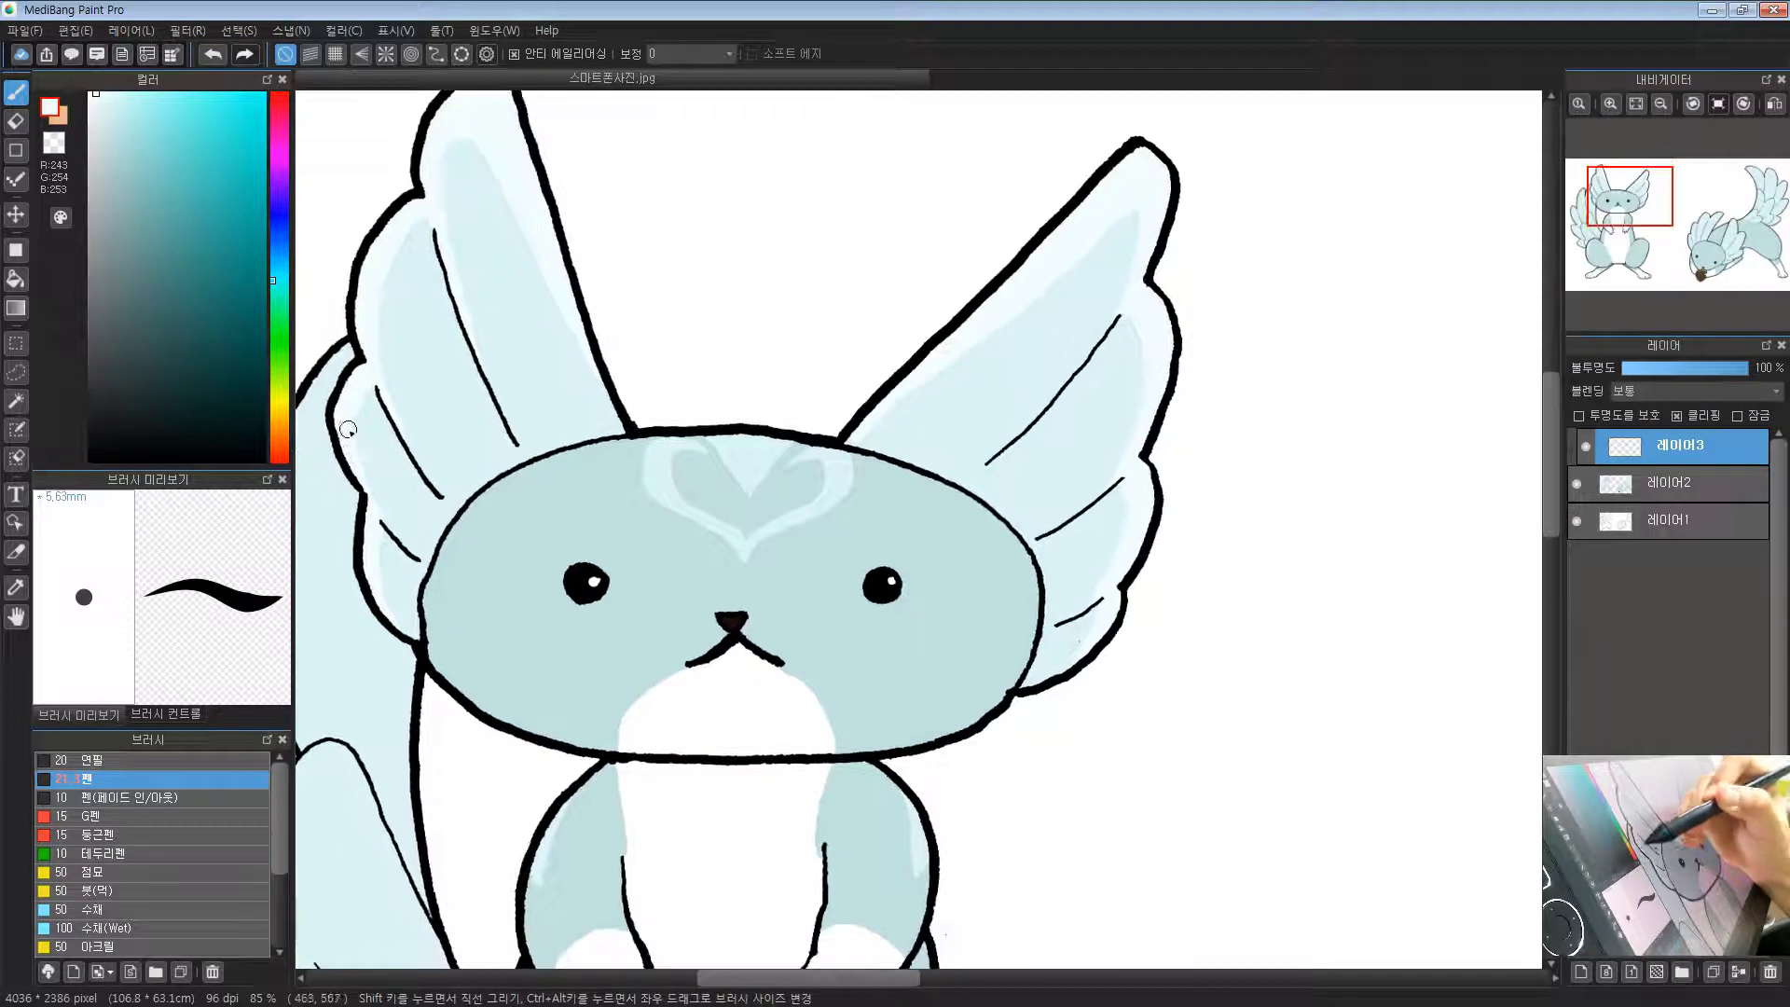
scroll(830, 288, "up", 1)
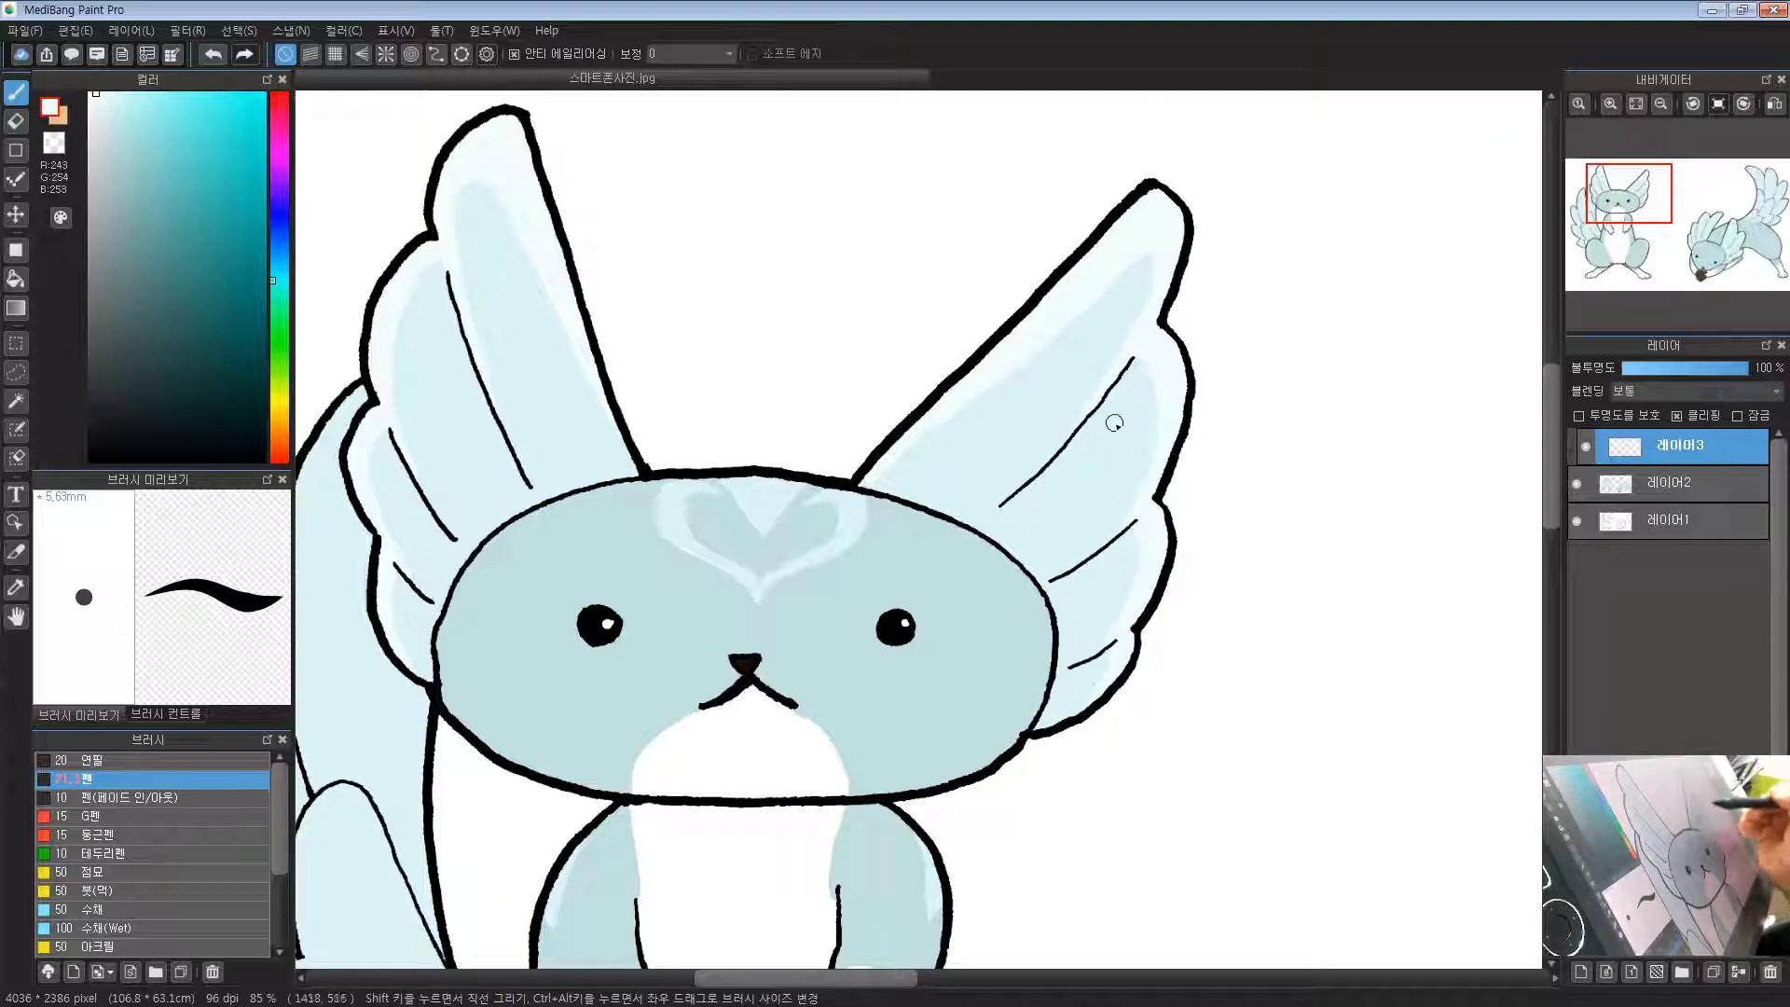
Step: Retouch the highlight edges on the far ear's outer feathers, returning from the transparent colour to the near-white tint
left_click(55, 144)
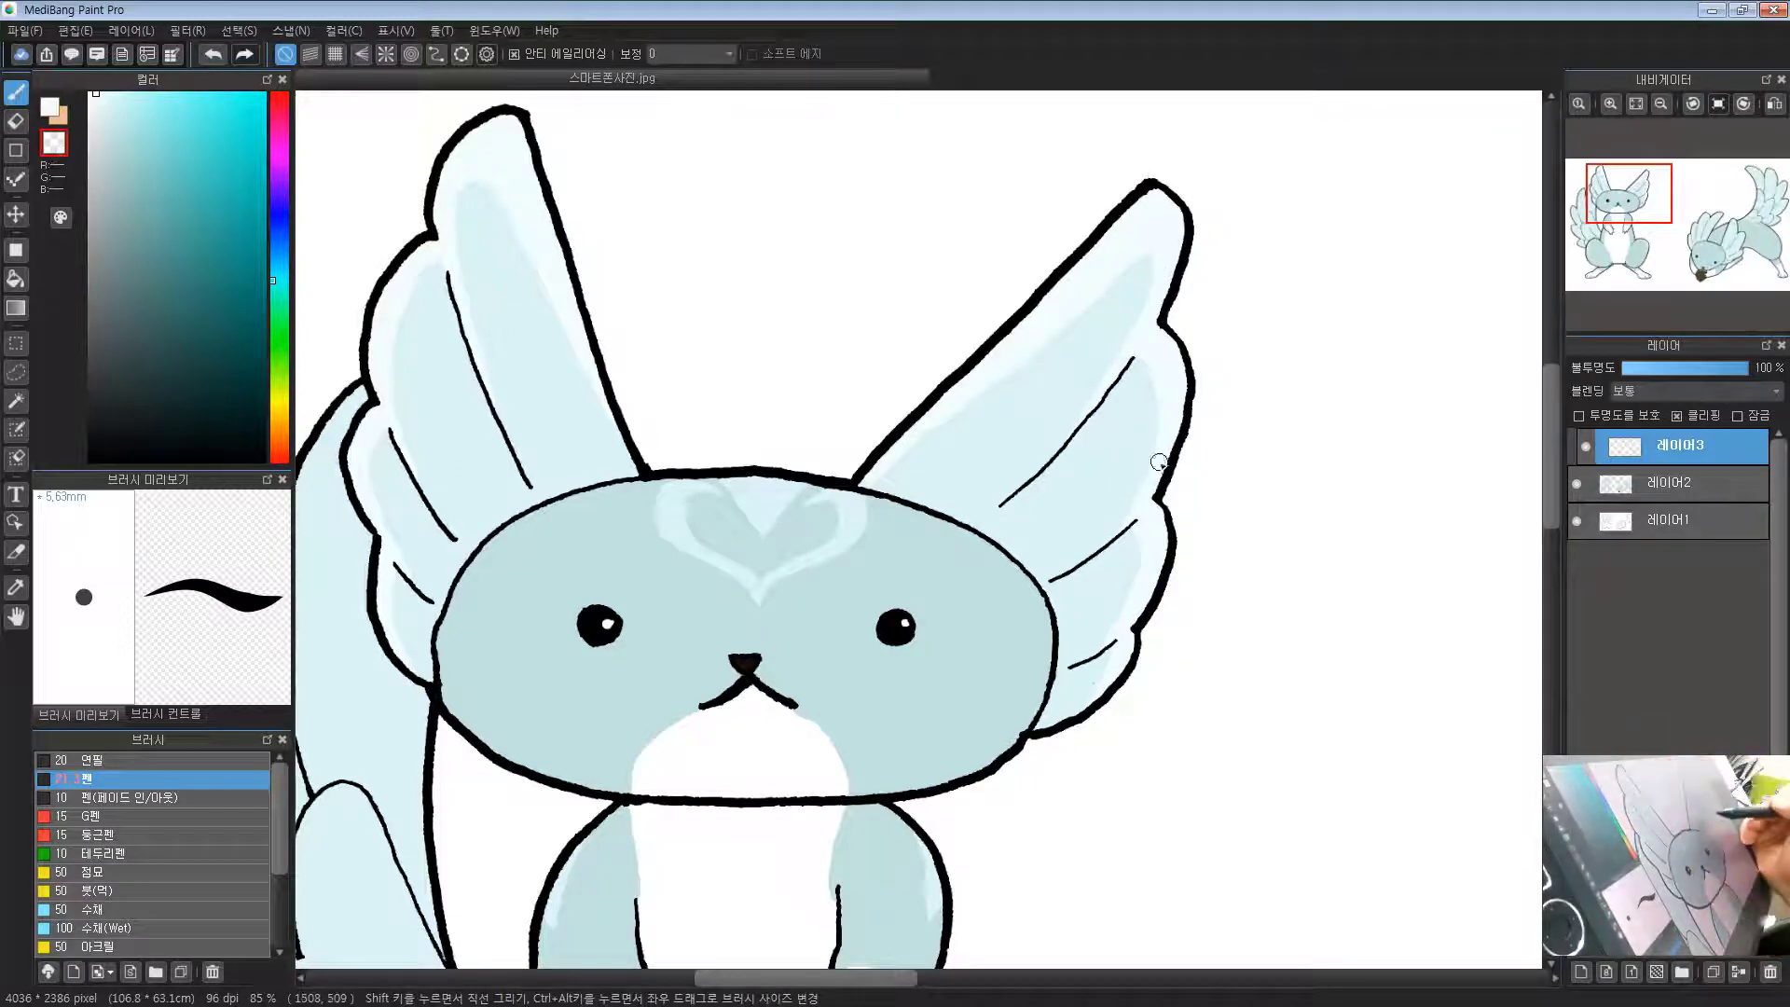
left_click(49, 109)
left_click_drag(1173, 434, 1209, 368)
key("x")
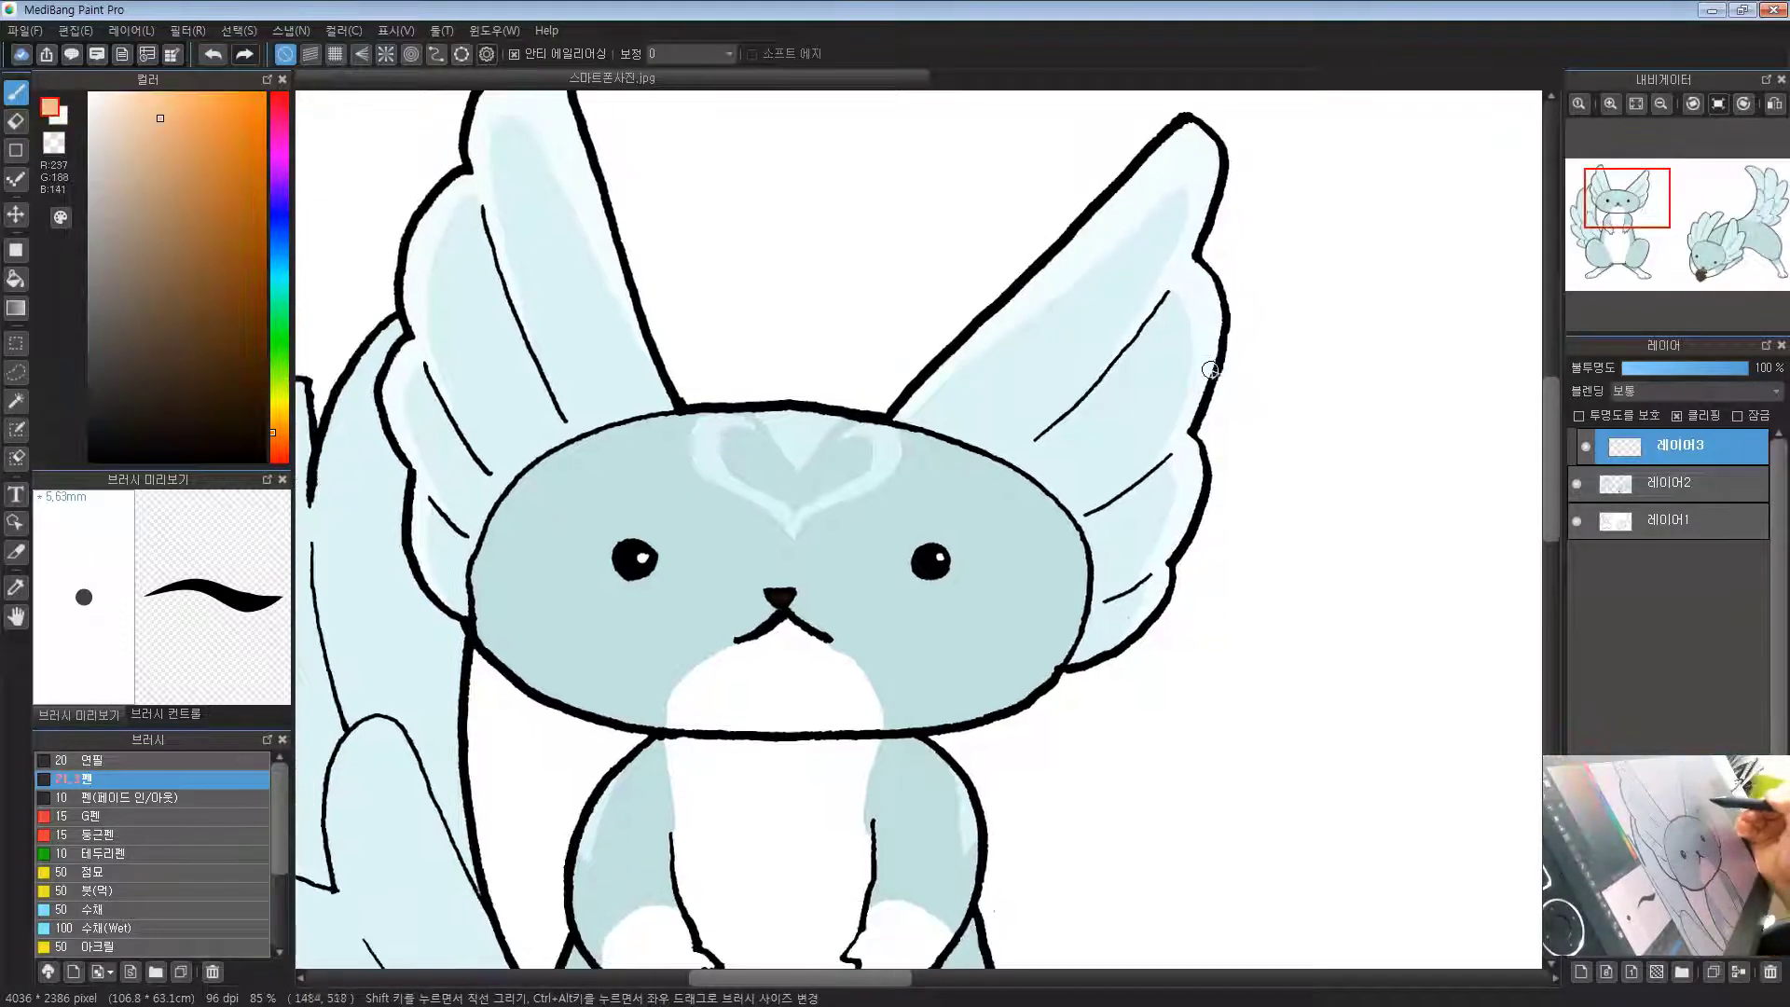
key("x")
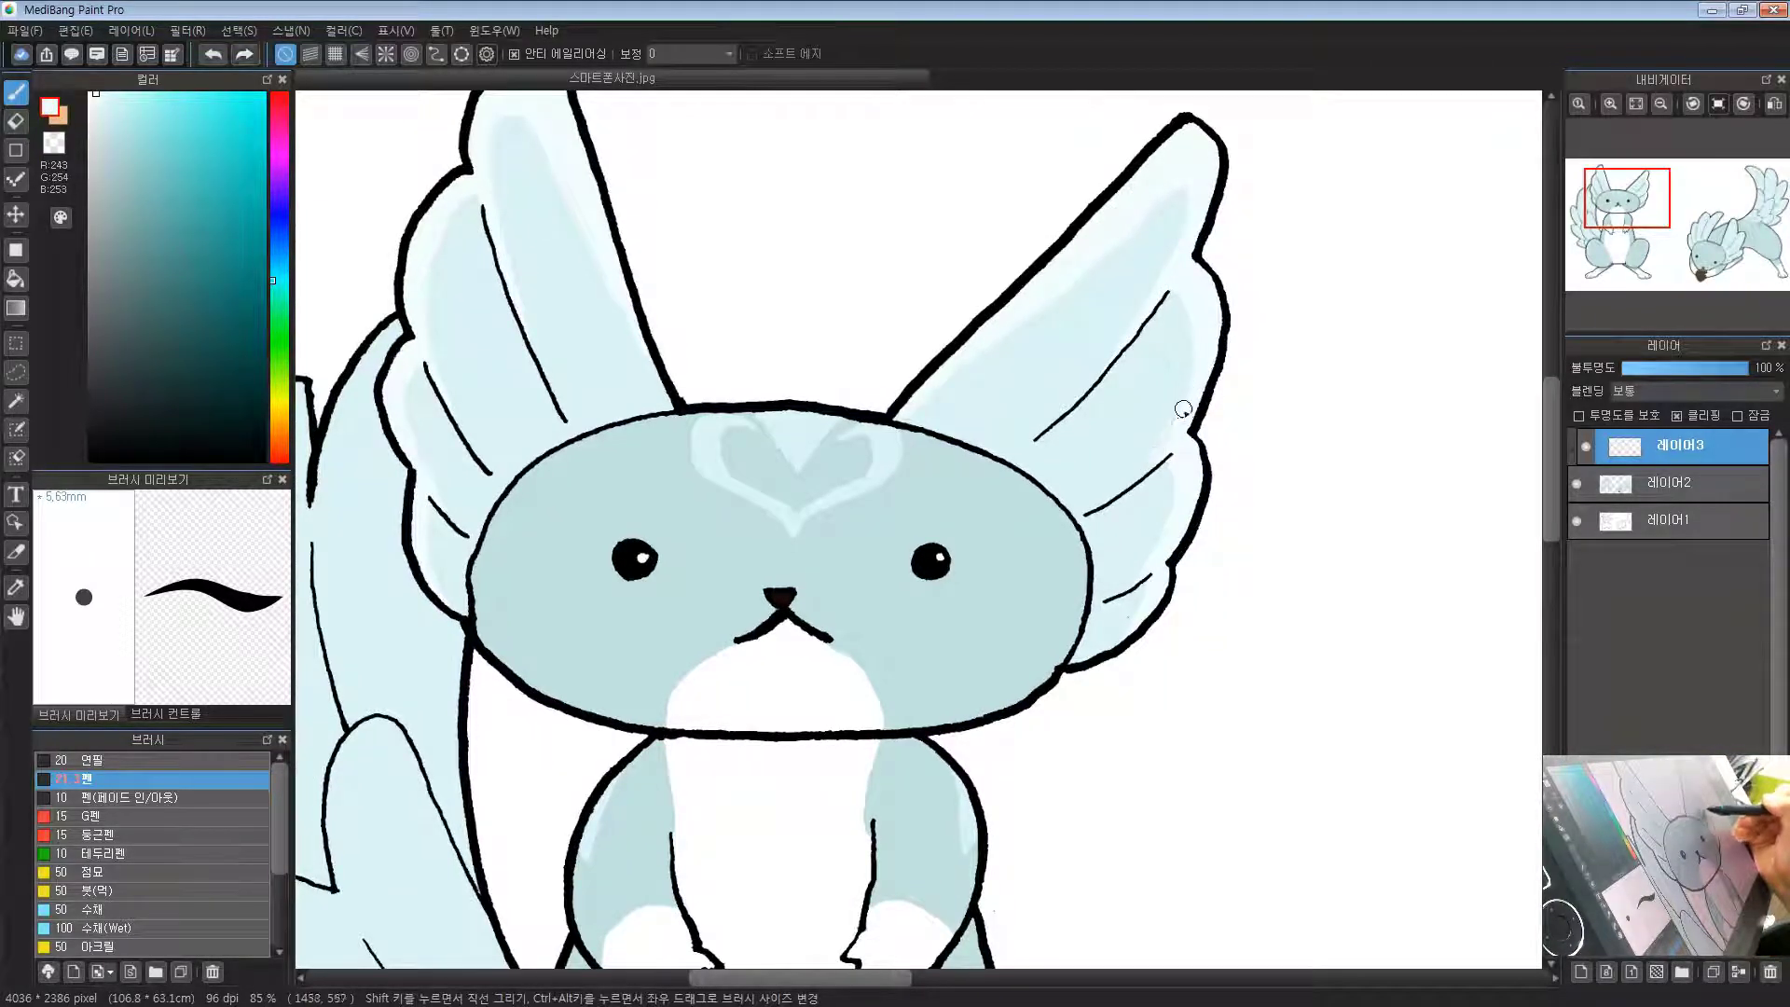
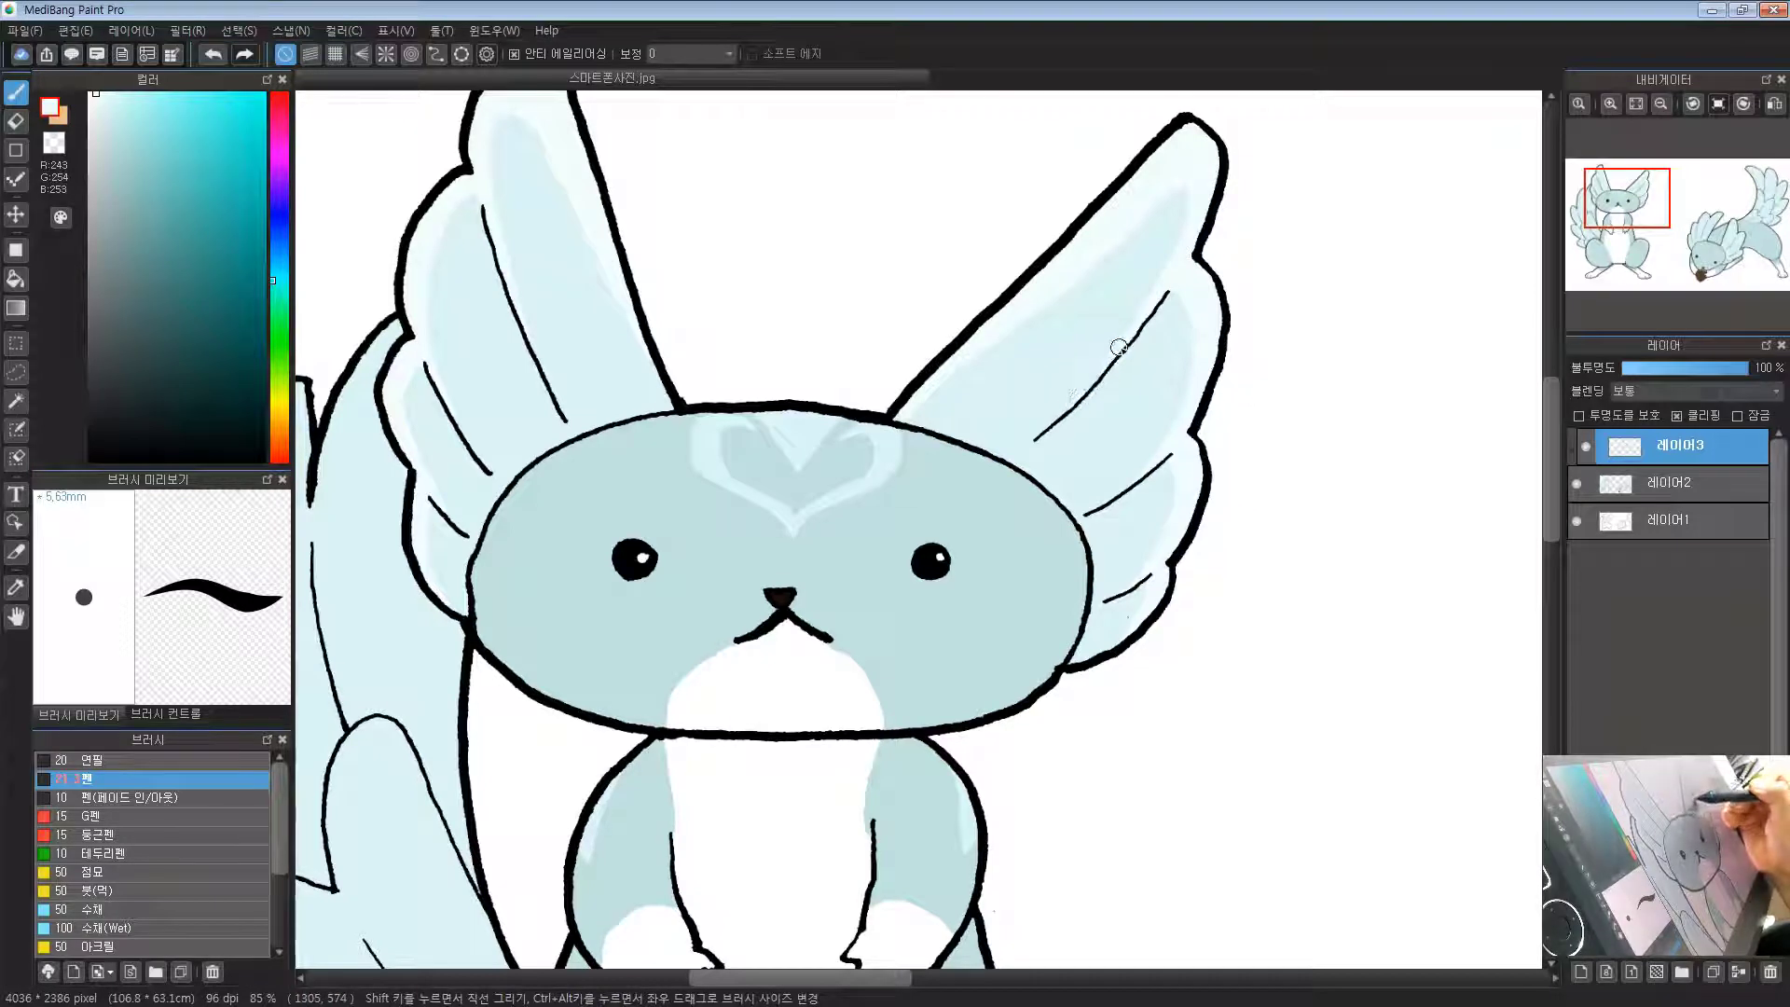
Step: Draw pale curved highlight outlines inside the upper feathers of the sitting creature's tail
scroll(948, 367, "down", 2)
left_click_drag(1031, 375, 995, 460)
scroll(994, 457, "down", 2)
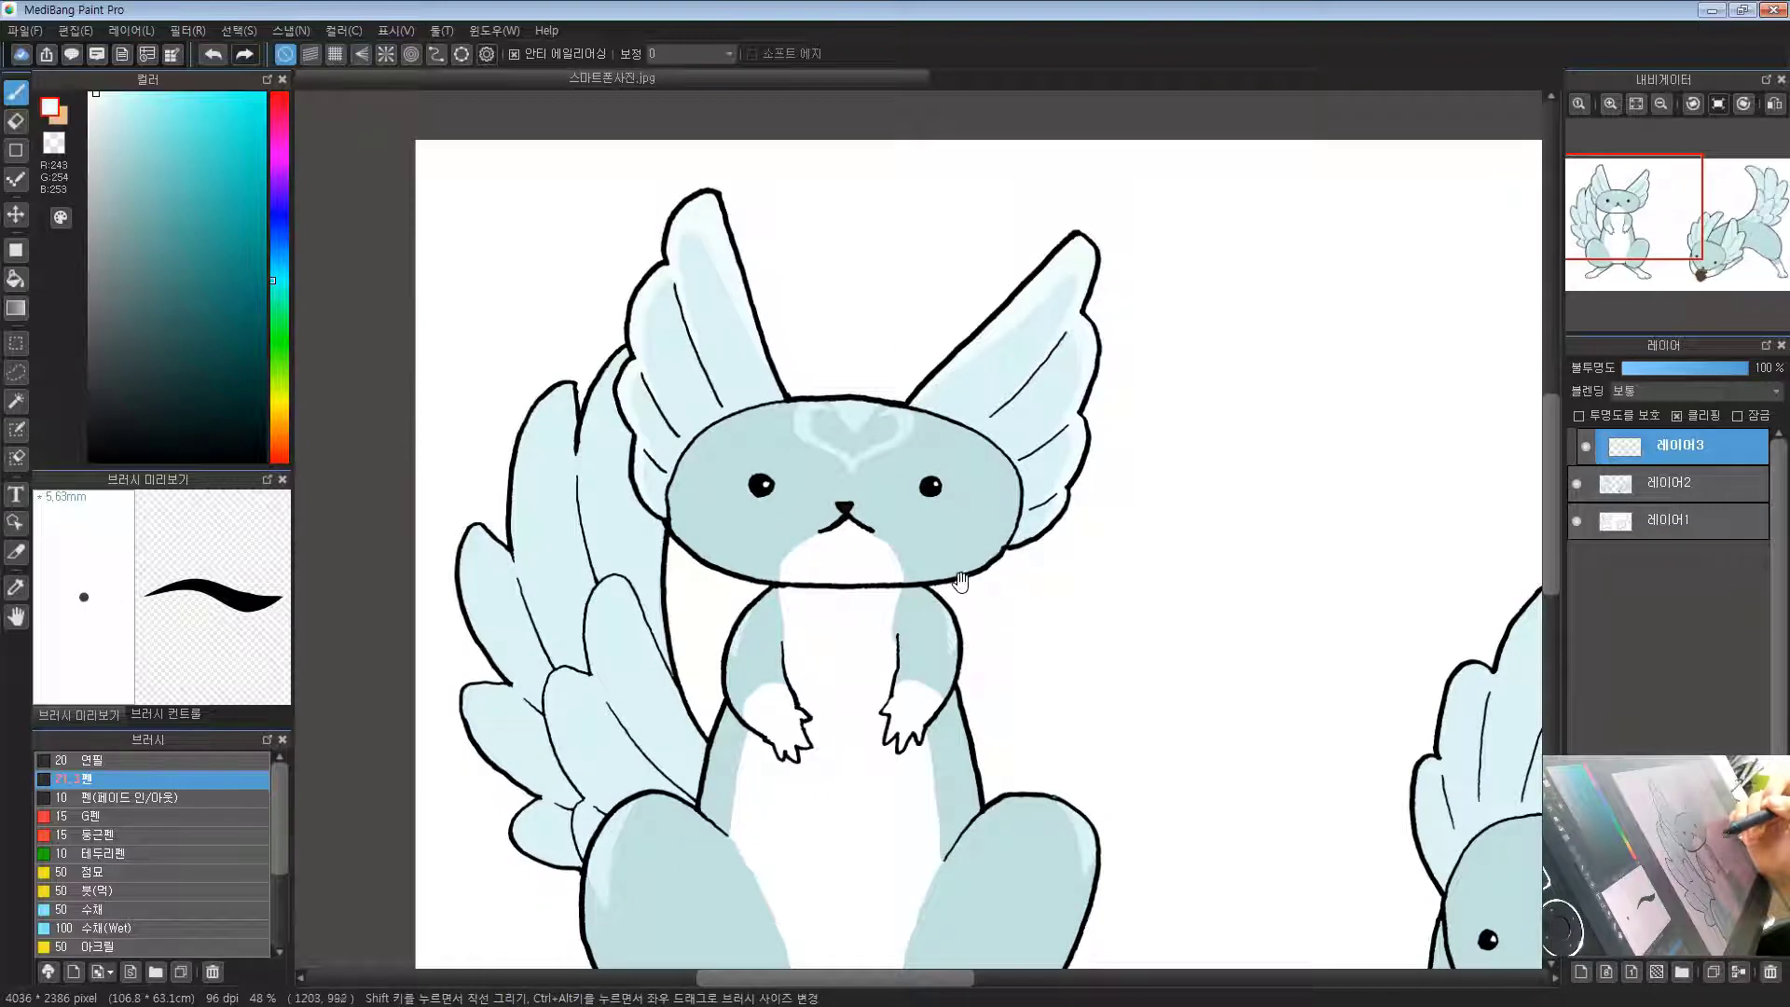
left_click_drag(671, 571, 739, 419)
left_click_drag(650, 372, 695, 400)
scroll(708, 385, "up", 2)
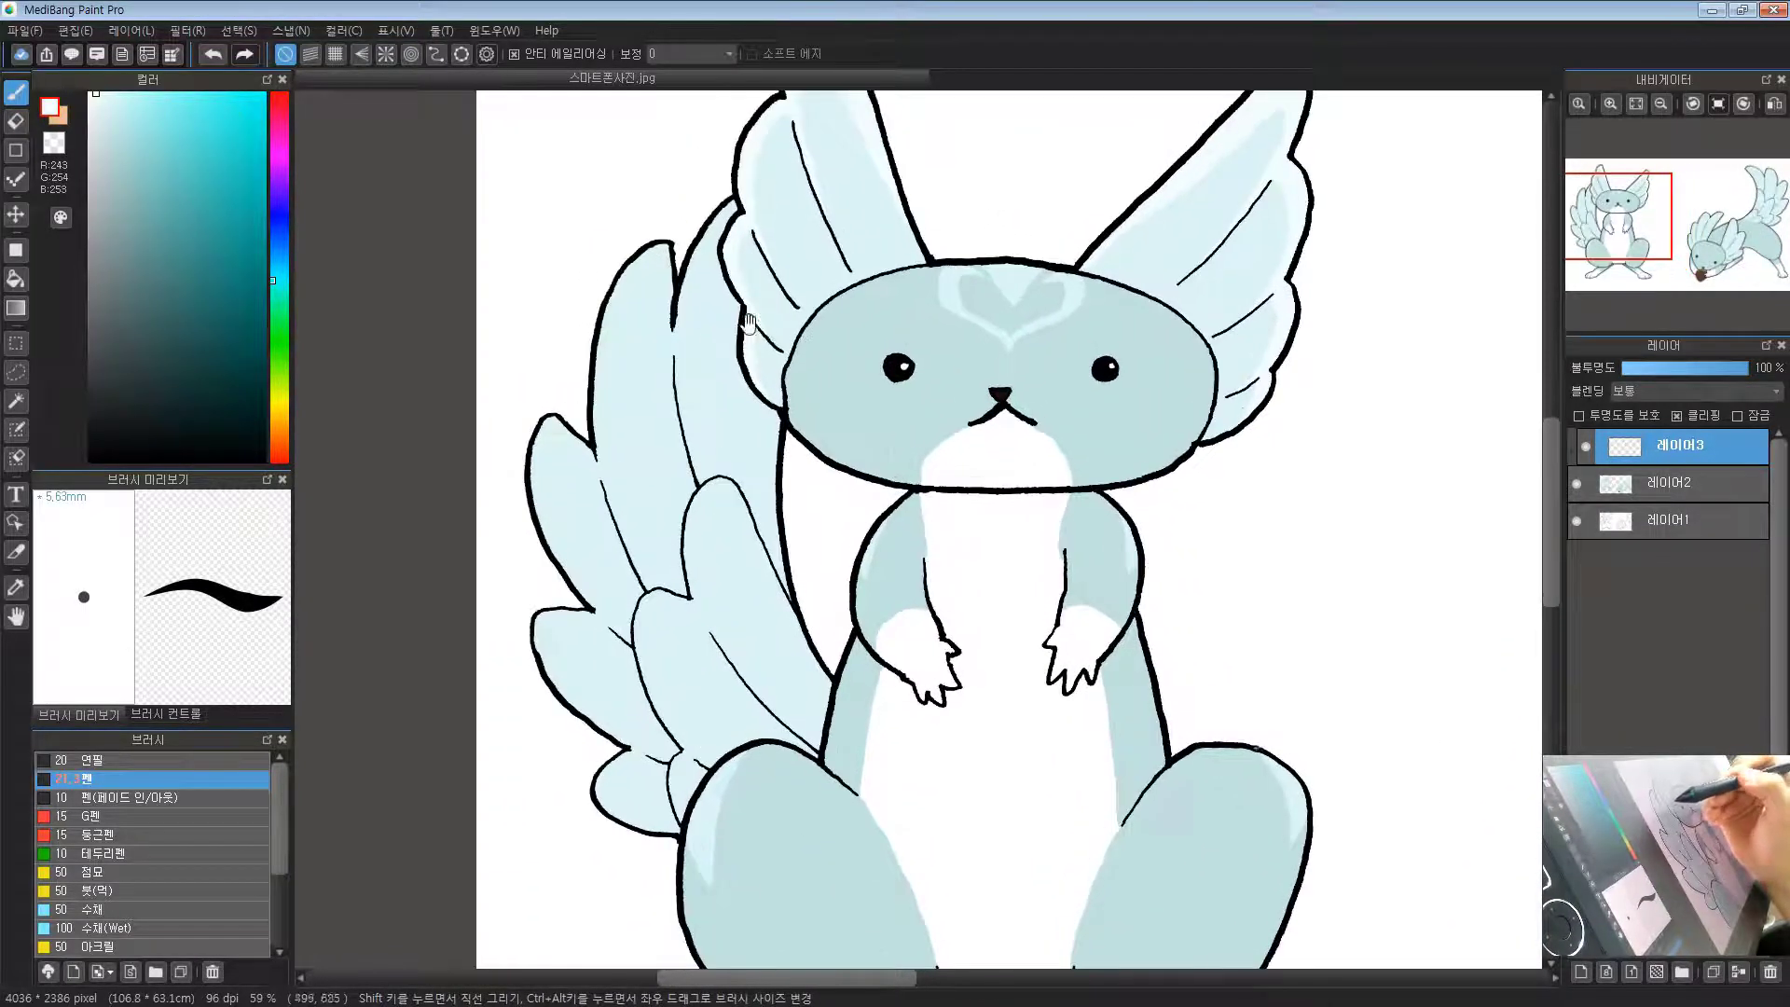
scroll(711, 386, "up", 1)
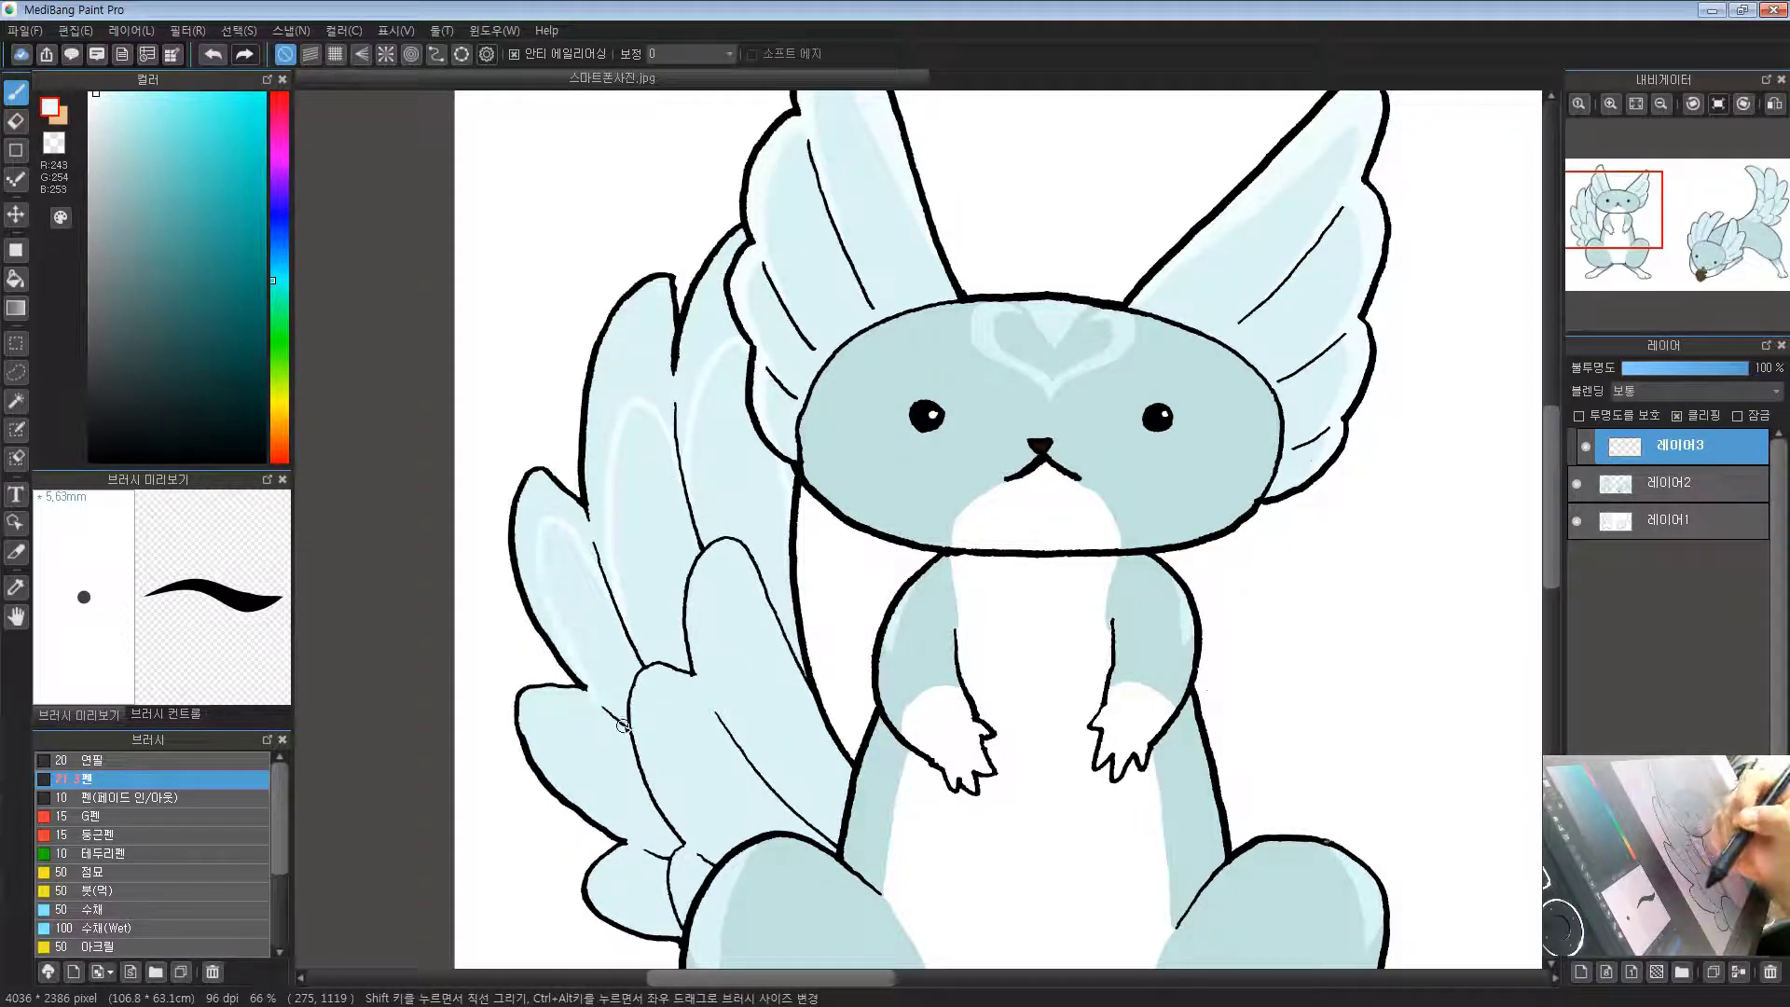
Step: Draw pale curved highlight outlines inside the lower outer and inner feathers of the sitting creature's tail
left_click_drag(623, 725, 586, 438)
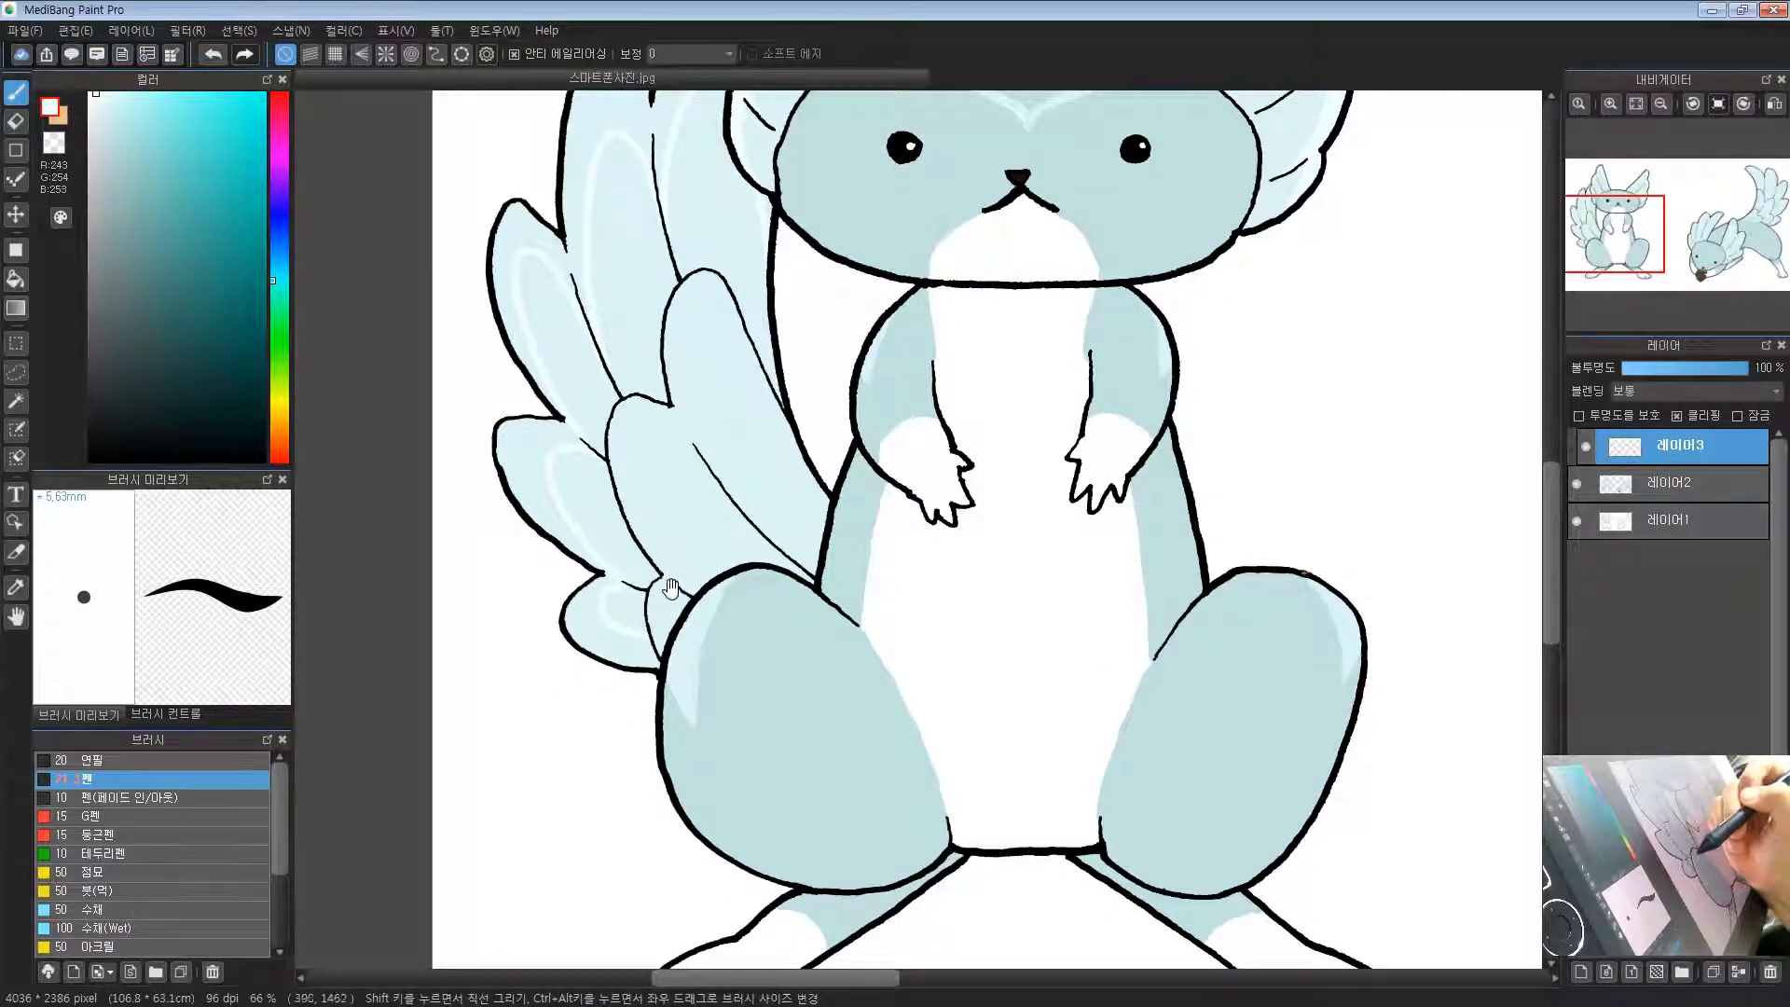
left_click_drag(666, 466, 580, 569)
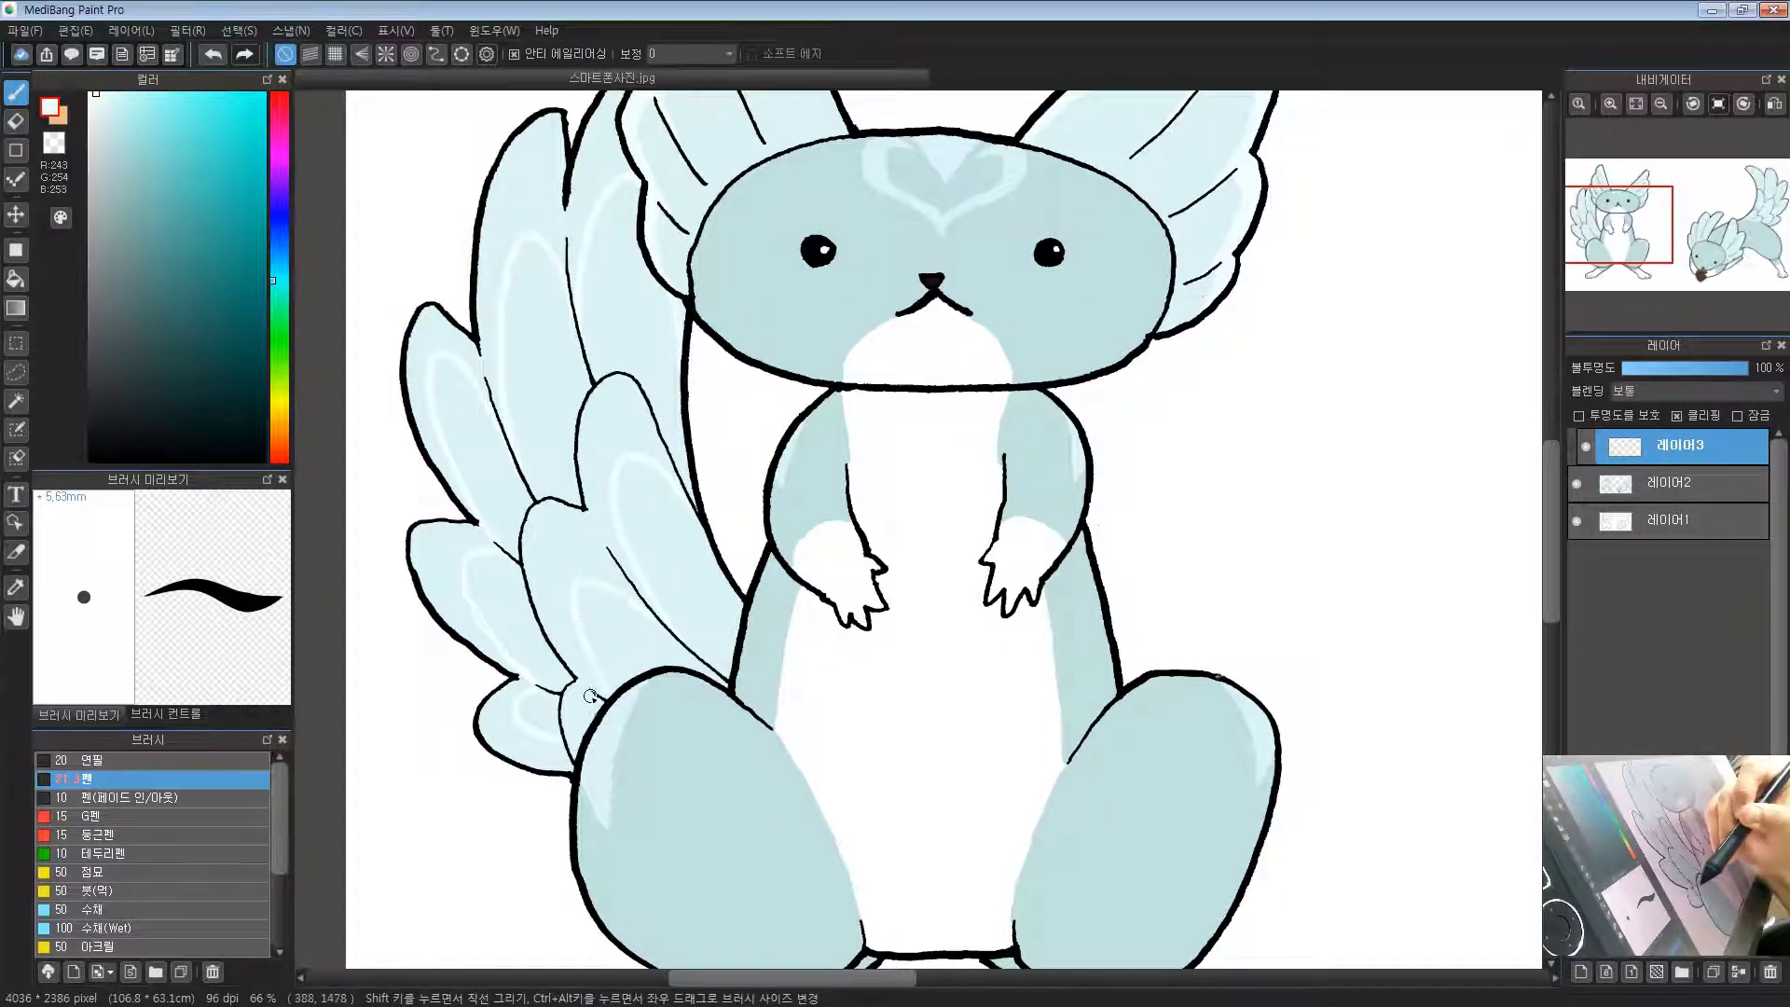
left_click_drag(616, 492, 594, 542)
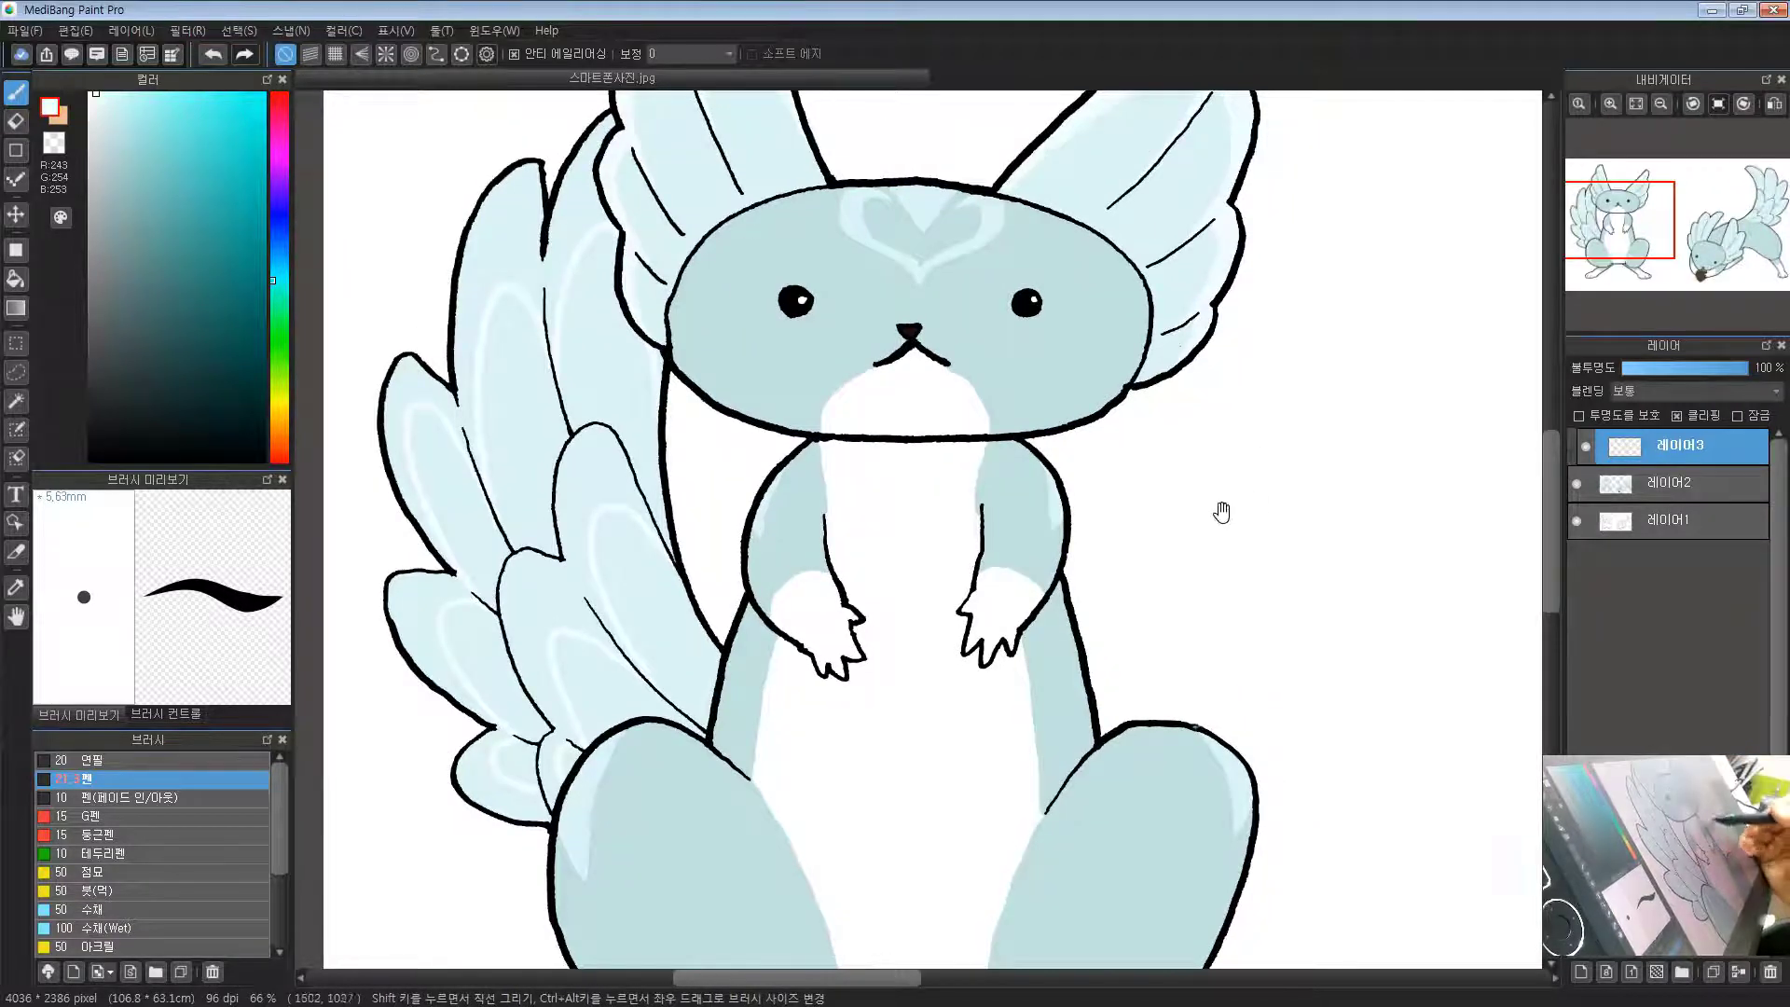
Step: Fill the outlined highlight areas of the sitting creature's tail feathers with the near-white tint using the Bucket tool
left_click_drag(1109, 526, 743, 239)
left_click_drag(594, 417, 1067, 372)
left_click_drag(811, 270, 773, 595)
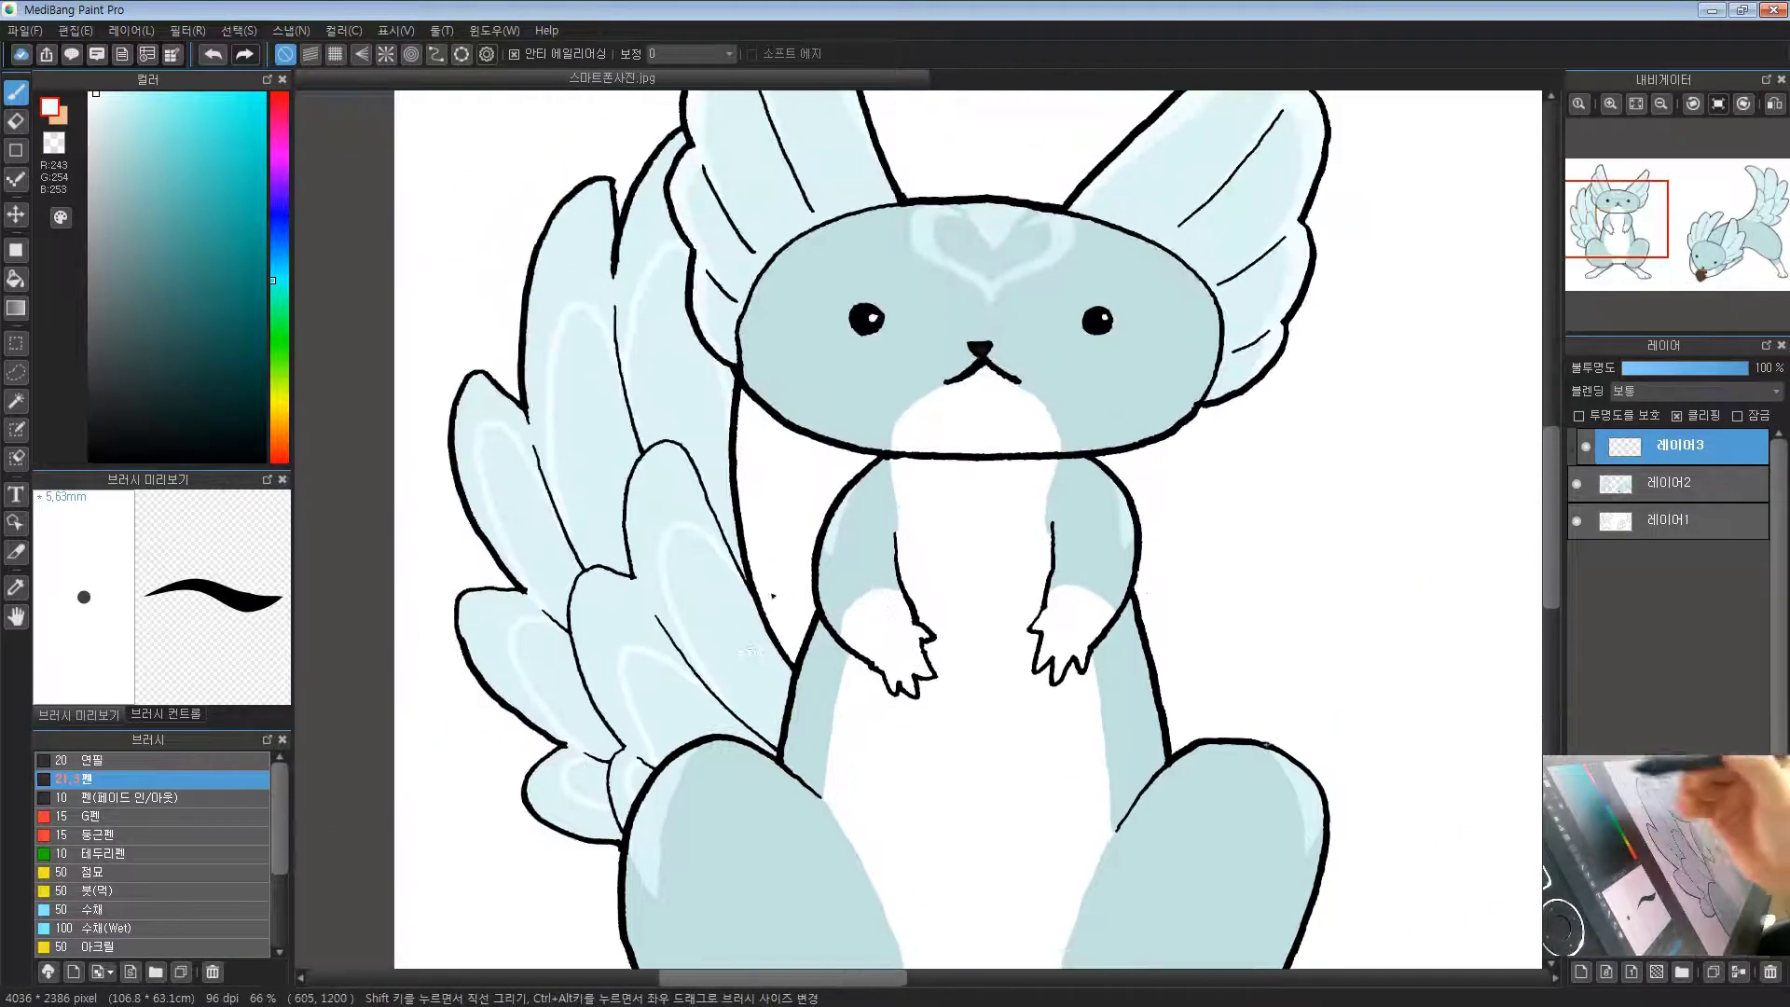
left_click(16, 279)
left_click(642, 240)
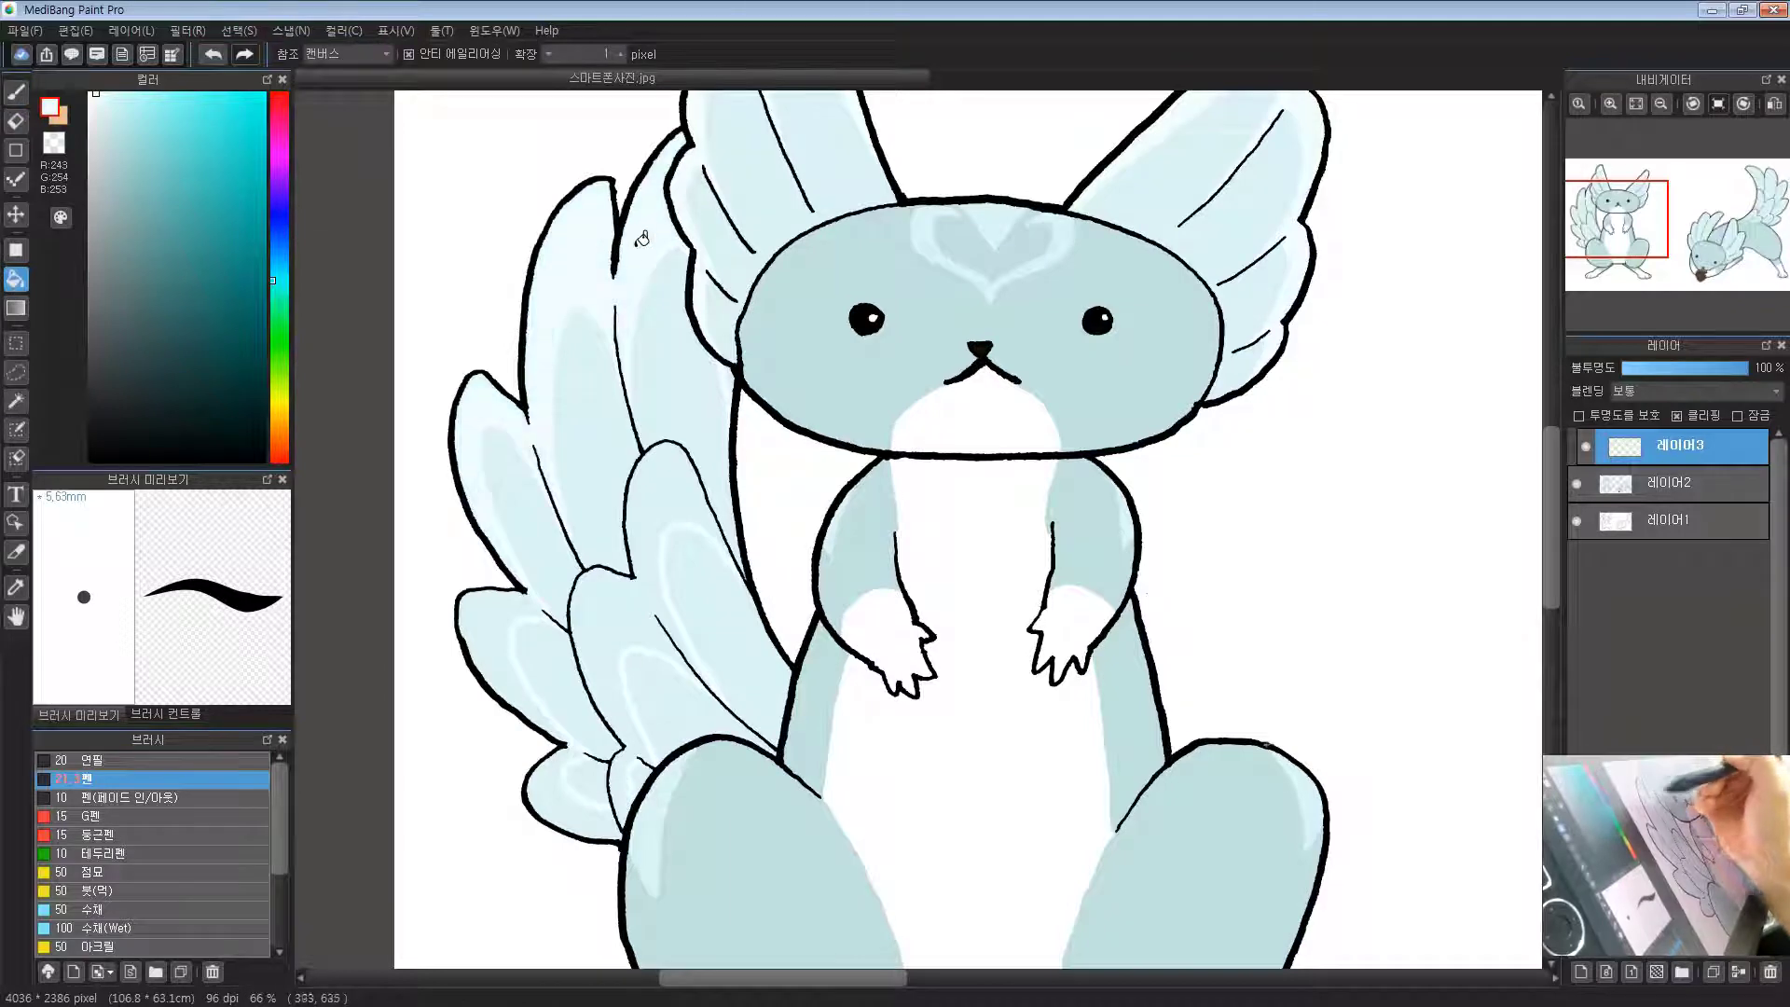
left_click(635, 612)
left_click(541, 696)
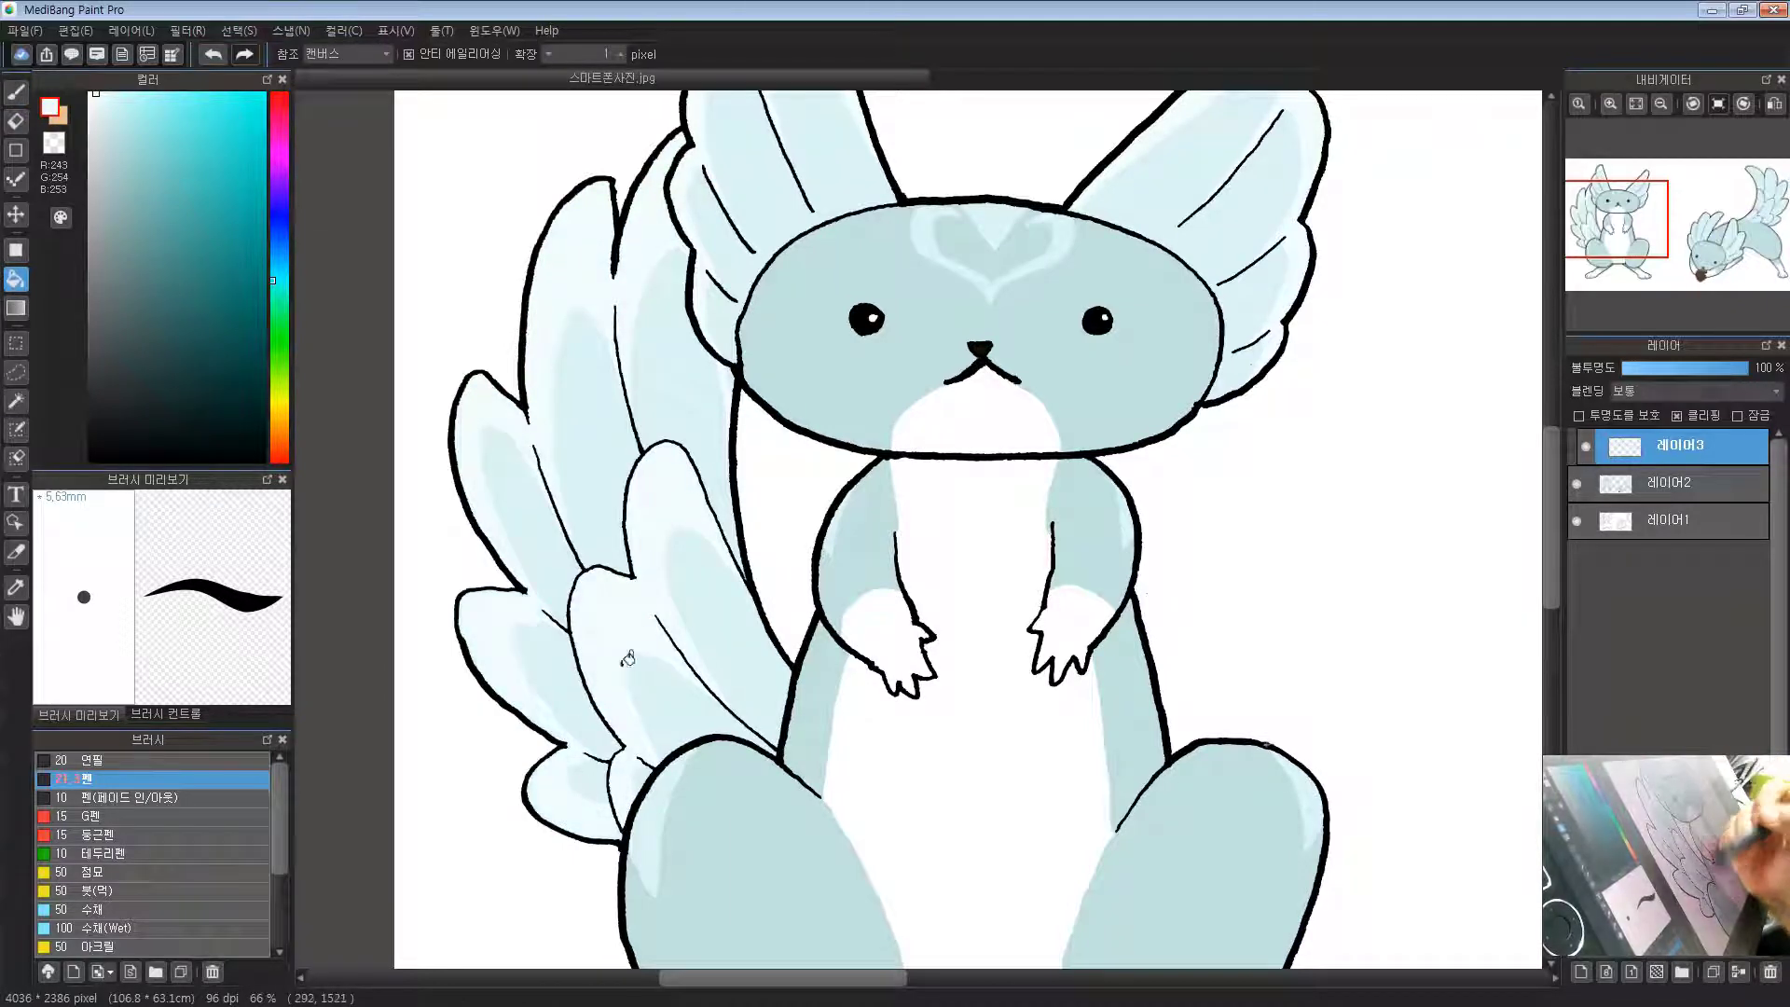
Step: Examine the sitting creature's finished highlights and compare them with the unmarked crouching creature
left_click_drag(813, 482, 779, 535)
scroll(779, 539, "down", 2)
left_click_drag(847, 591, 799, 504)
left_click_drag(1014, 556, 965, 588)
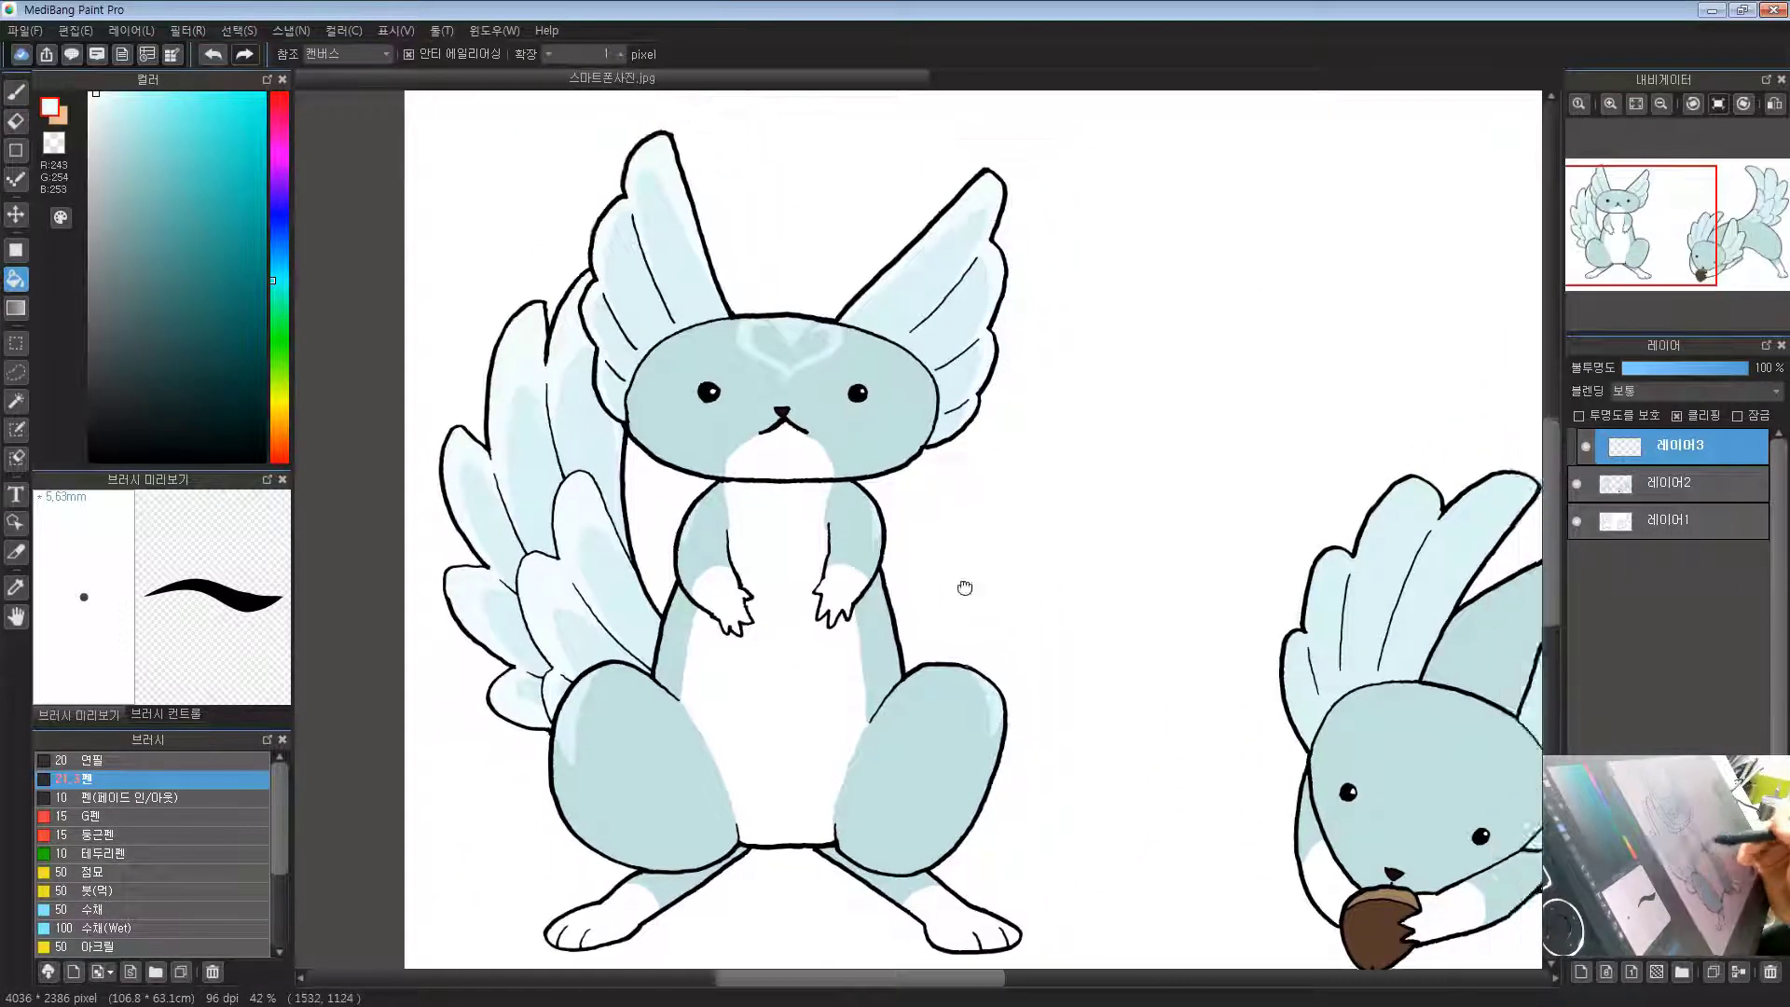
scroll(964, 590, "up", 1)
left_click_drag(870, 701, 939, 541)
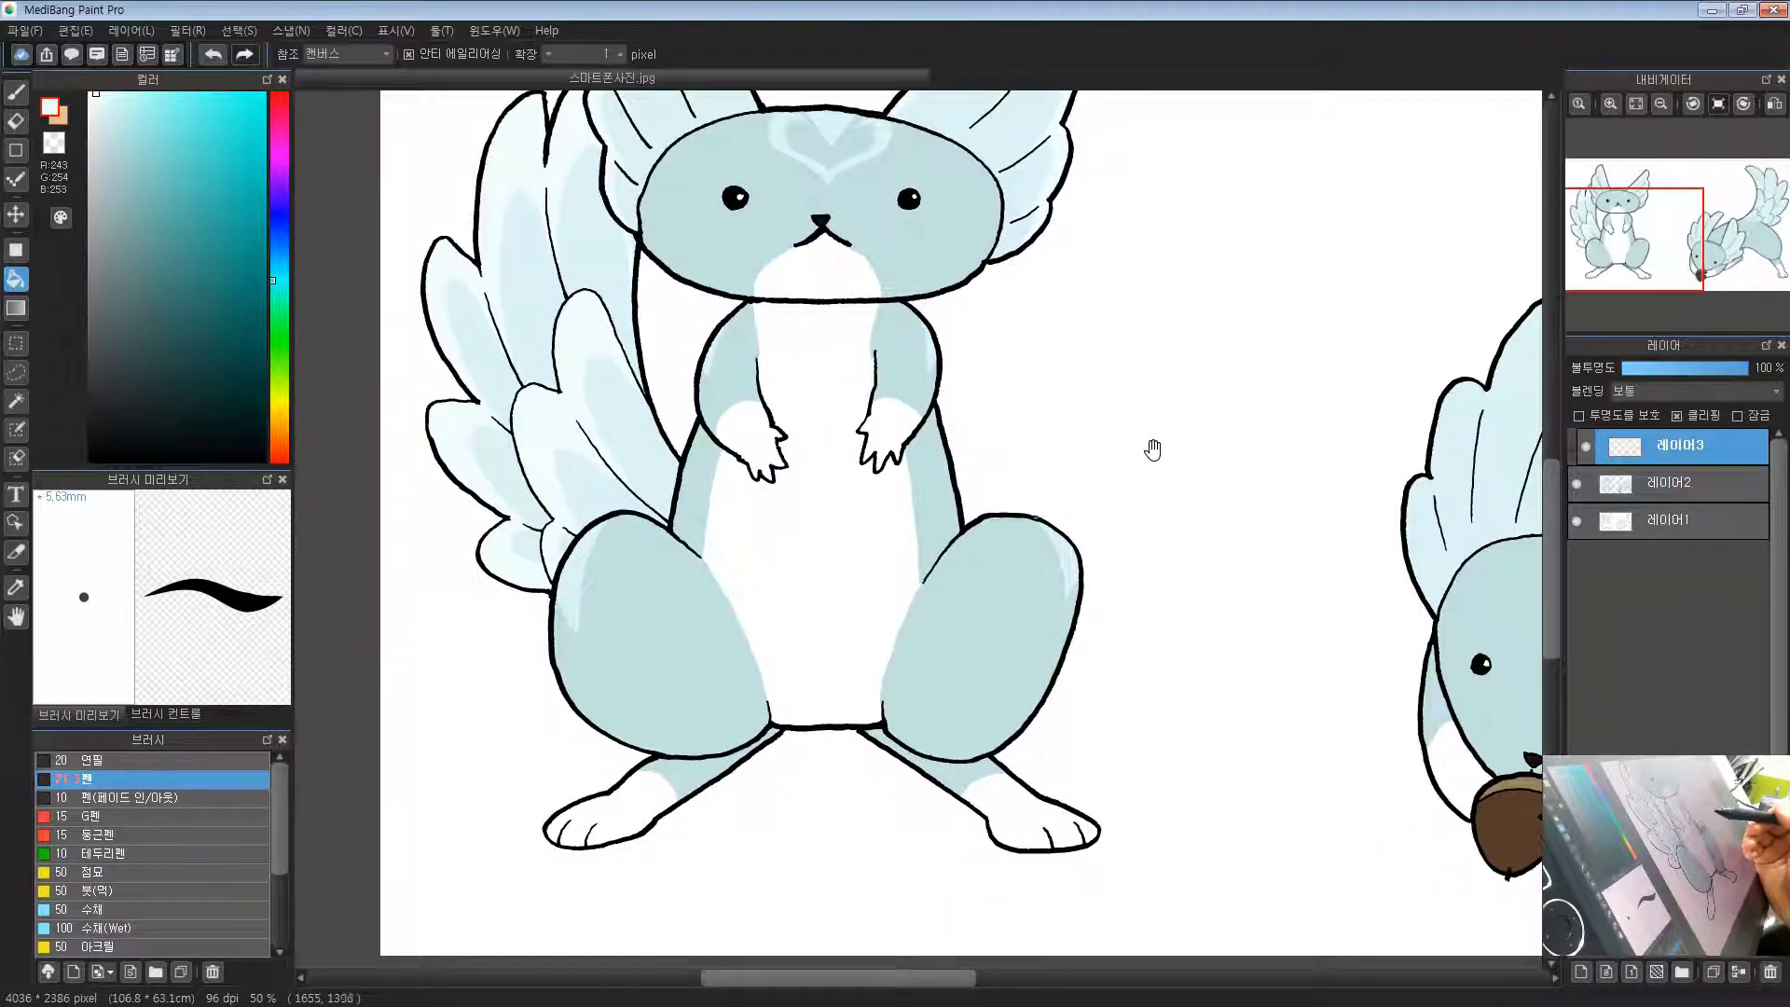
scroll(1150, 463, "down", 2)
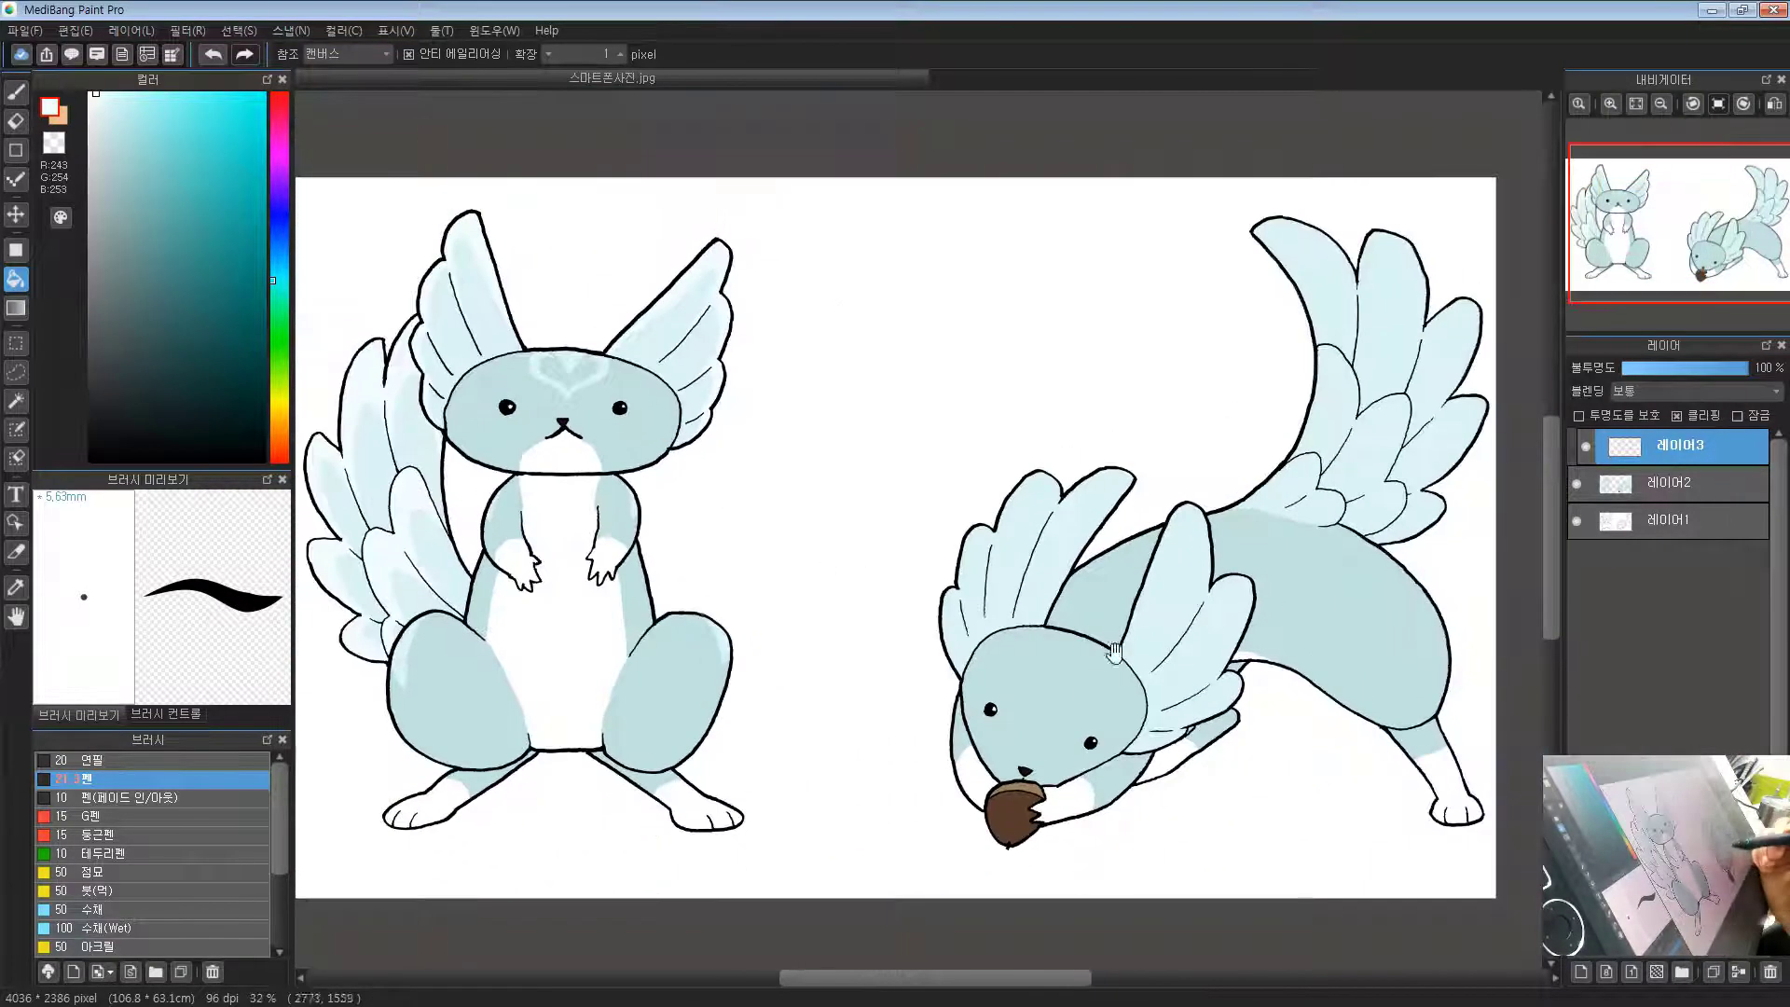
left_click_drag(737, 621, 851, 563)
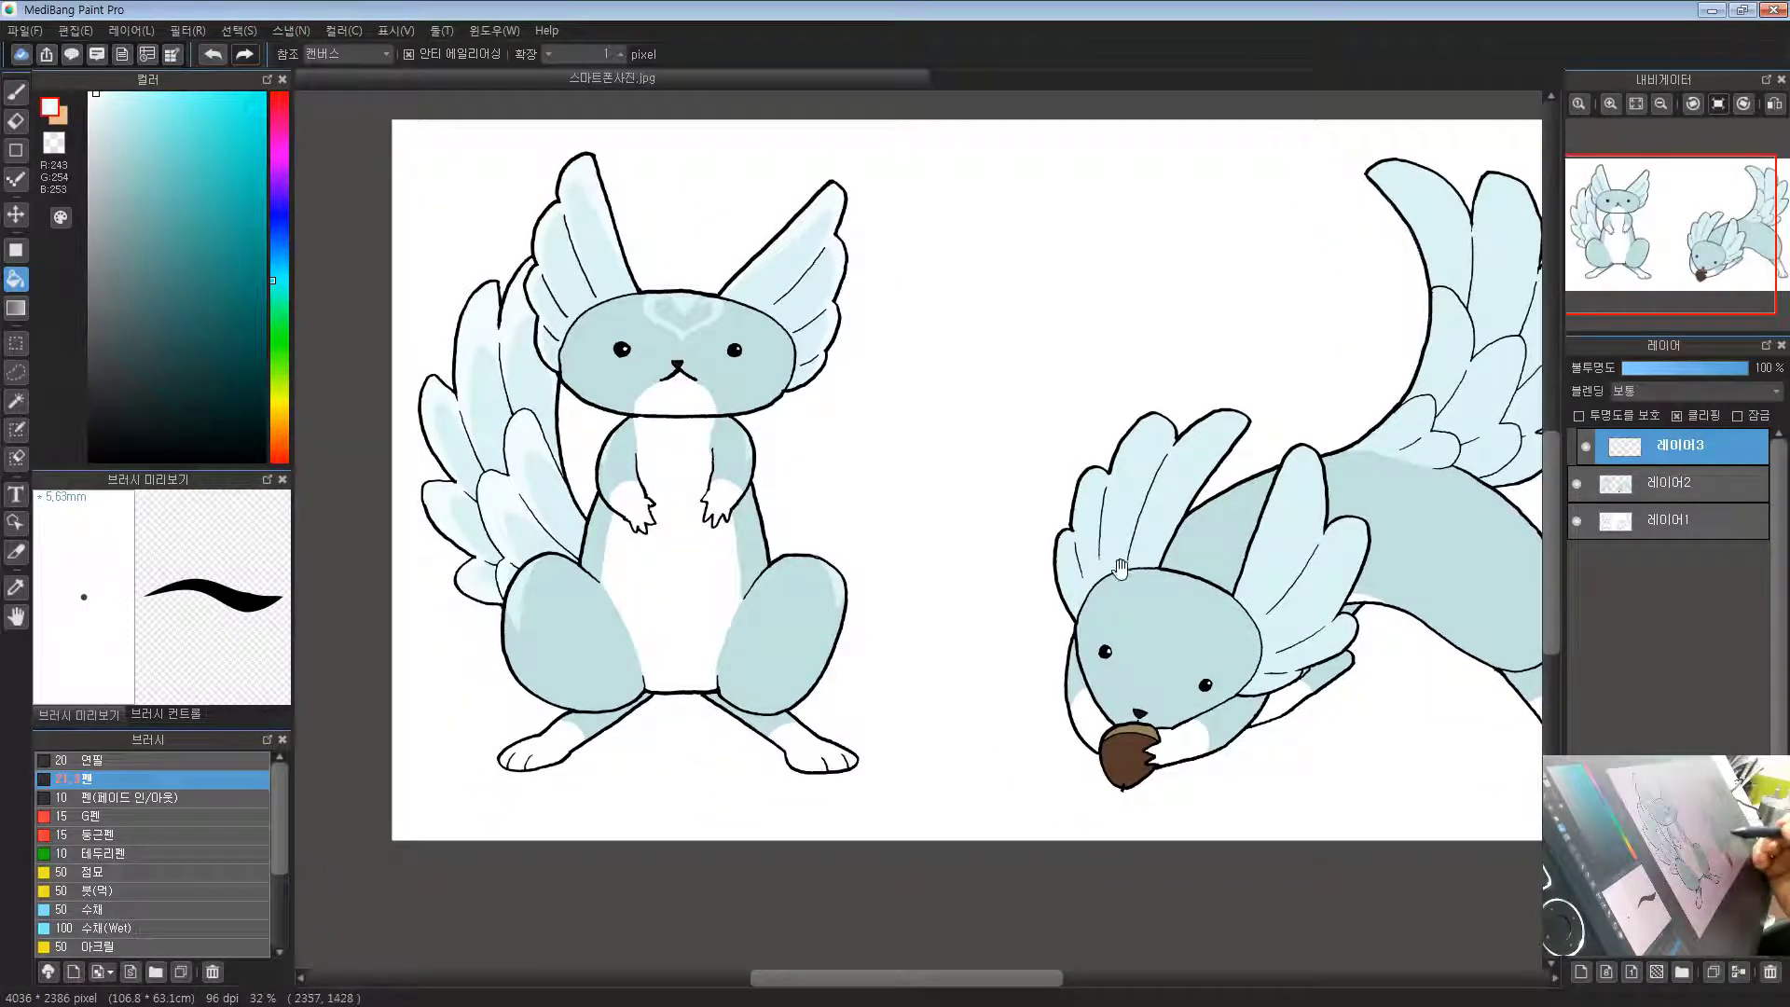
left_click_drag(1215, 641, 884, 499)
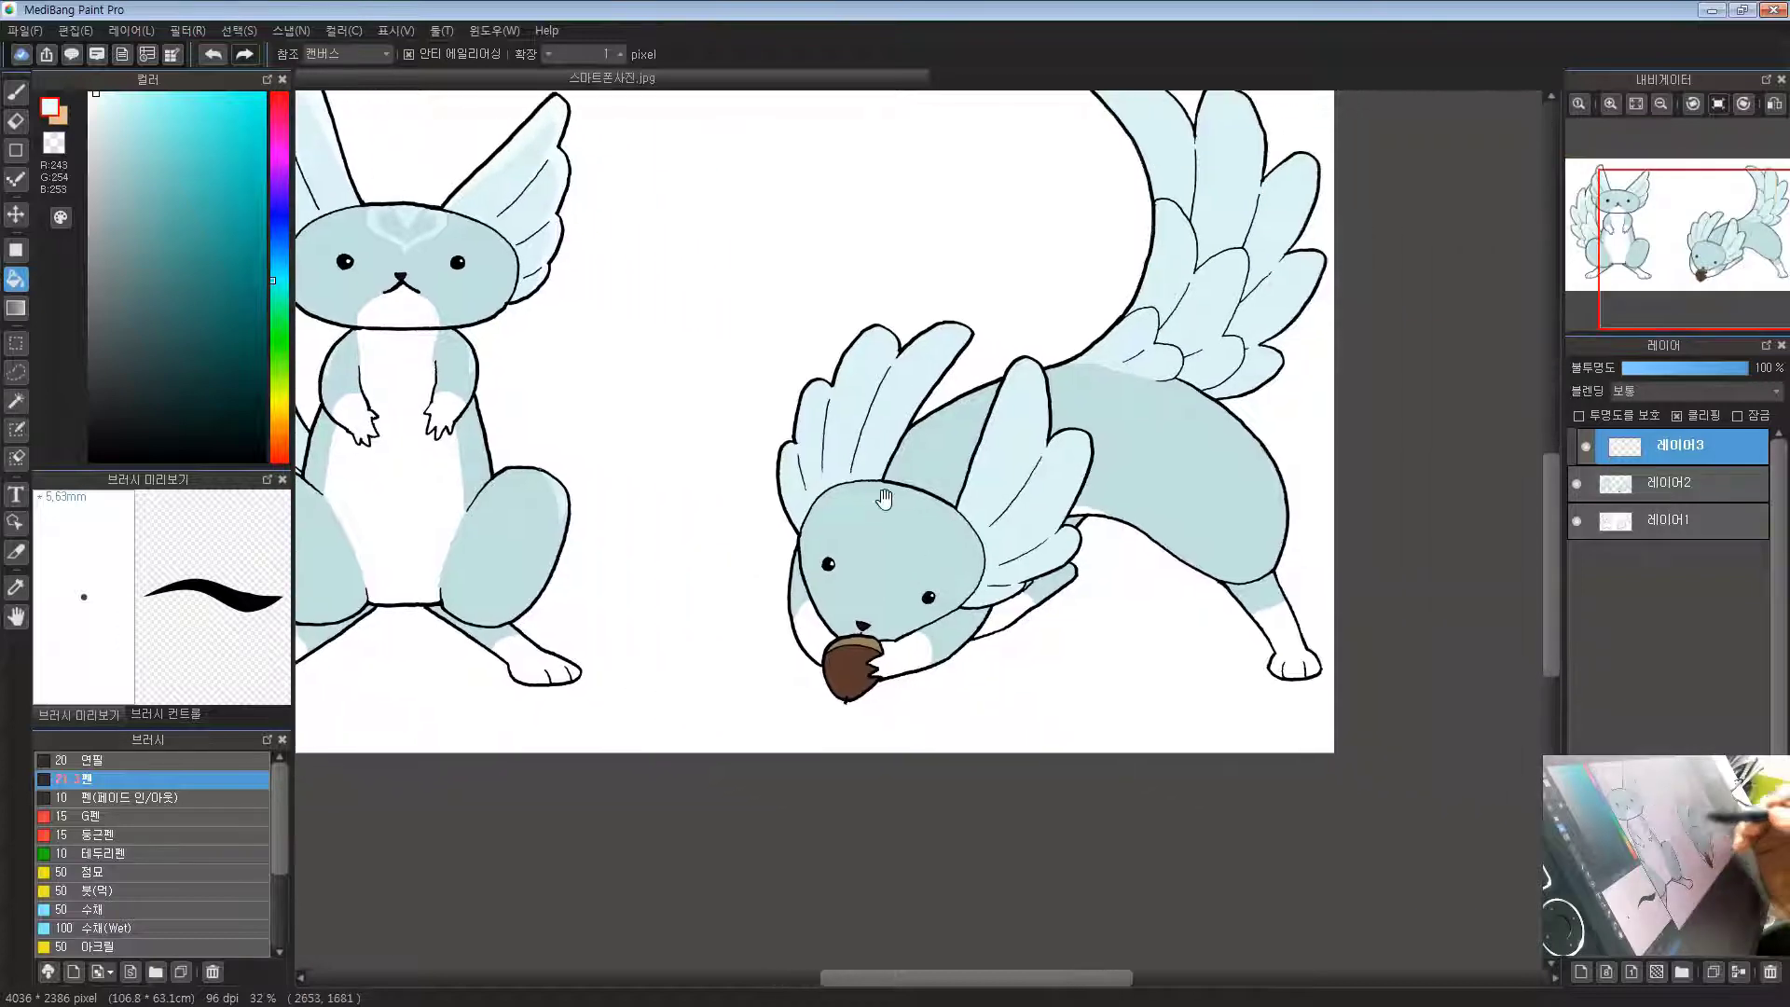
left_click_drag(885, 413, 802, 488)
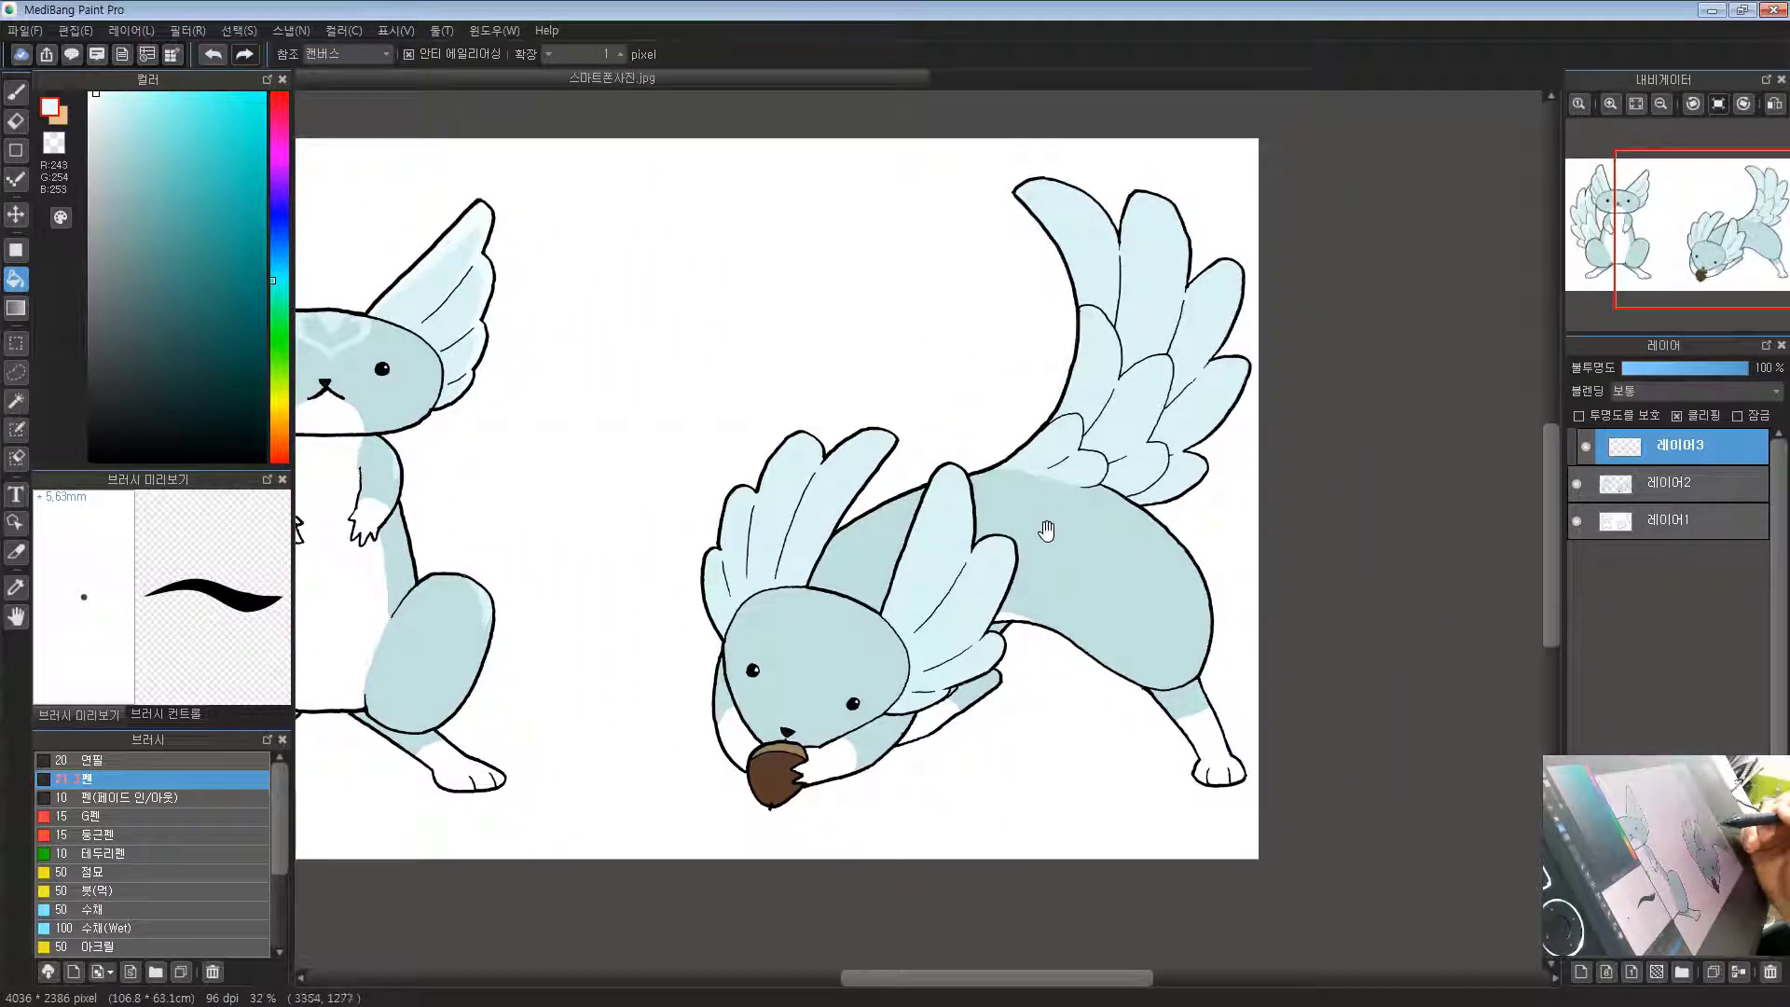
left_click_drag(863, 647, 1079, 464)
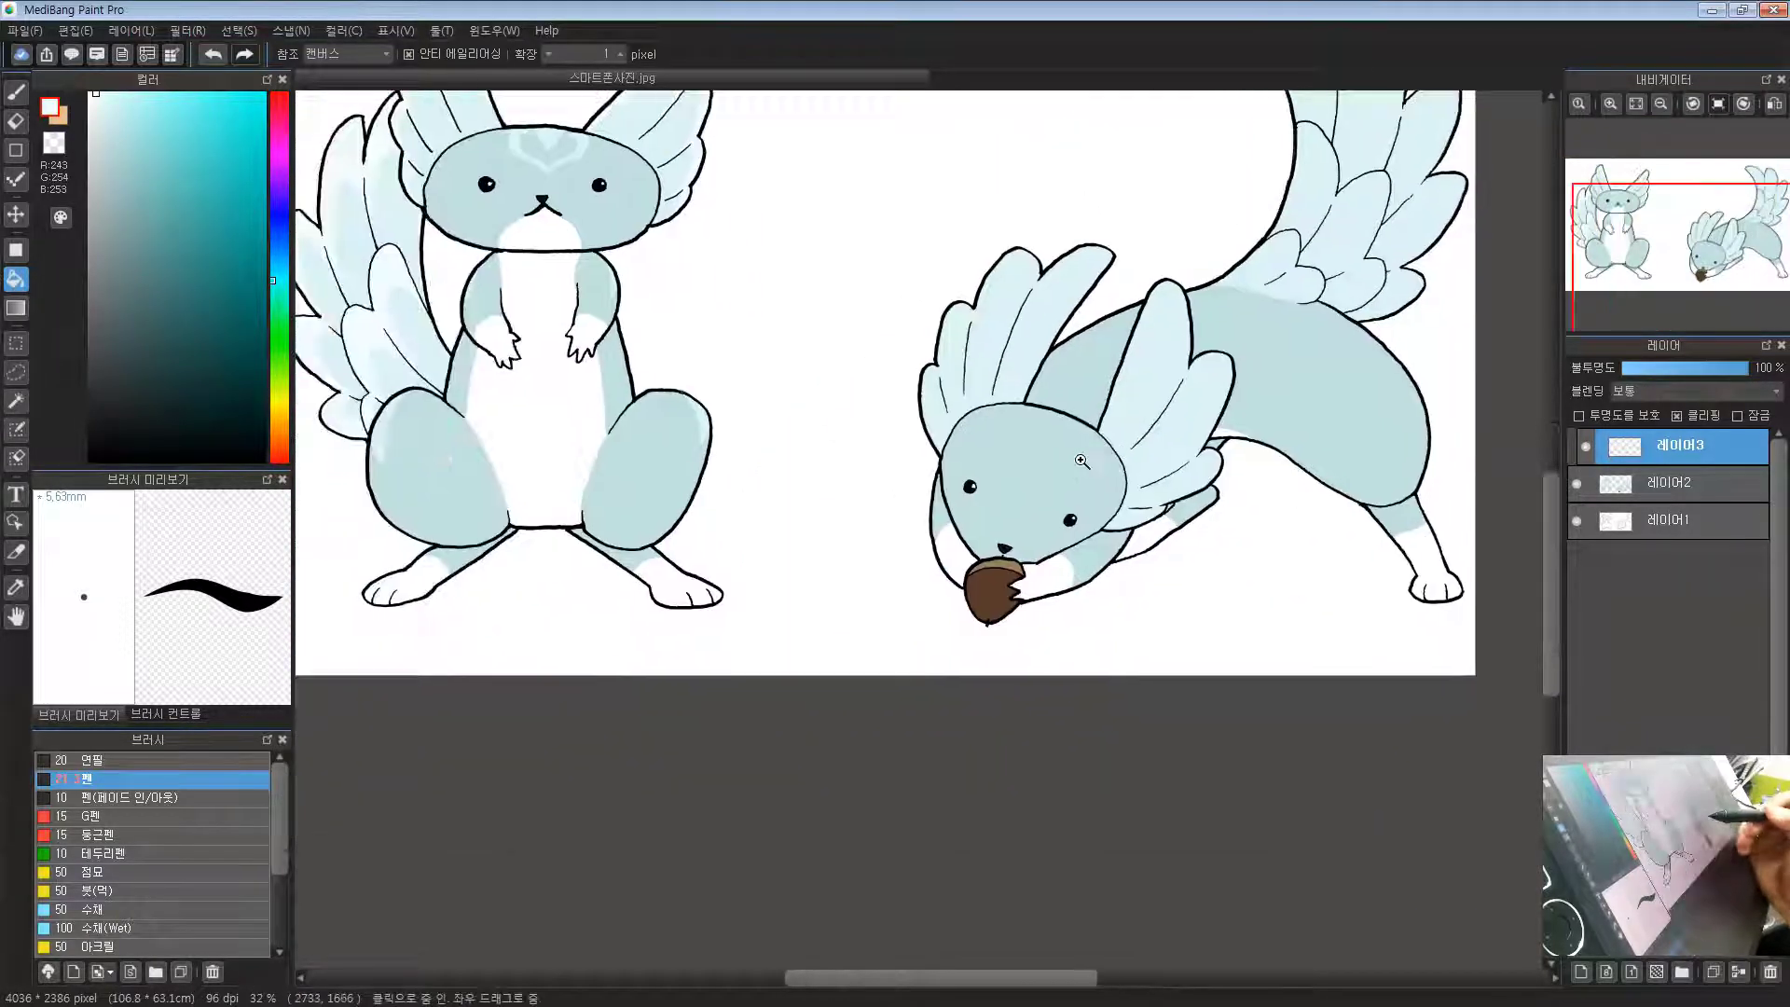
Step: Sample the pale tint of the sitting creature's forehead mark and outline a curled heart on the crouching creature's forehead with the Pen brush
left_click(895, 444, "ctrl")
left_click_drag(1203, 377, 1253, 622)
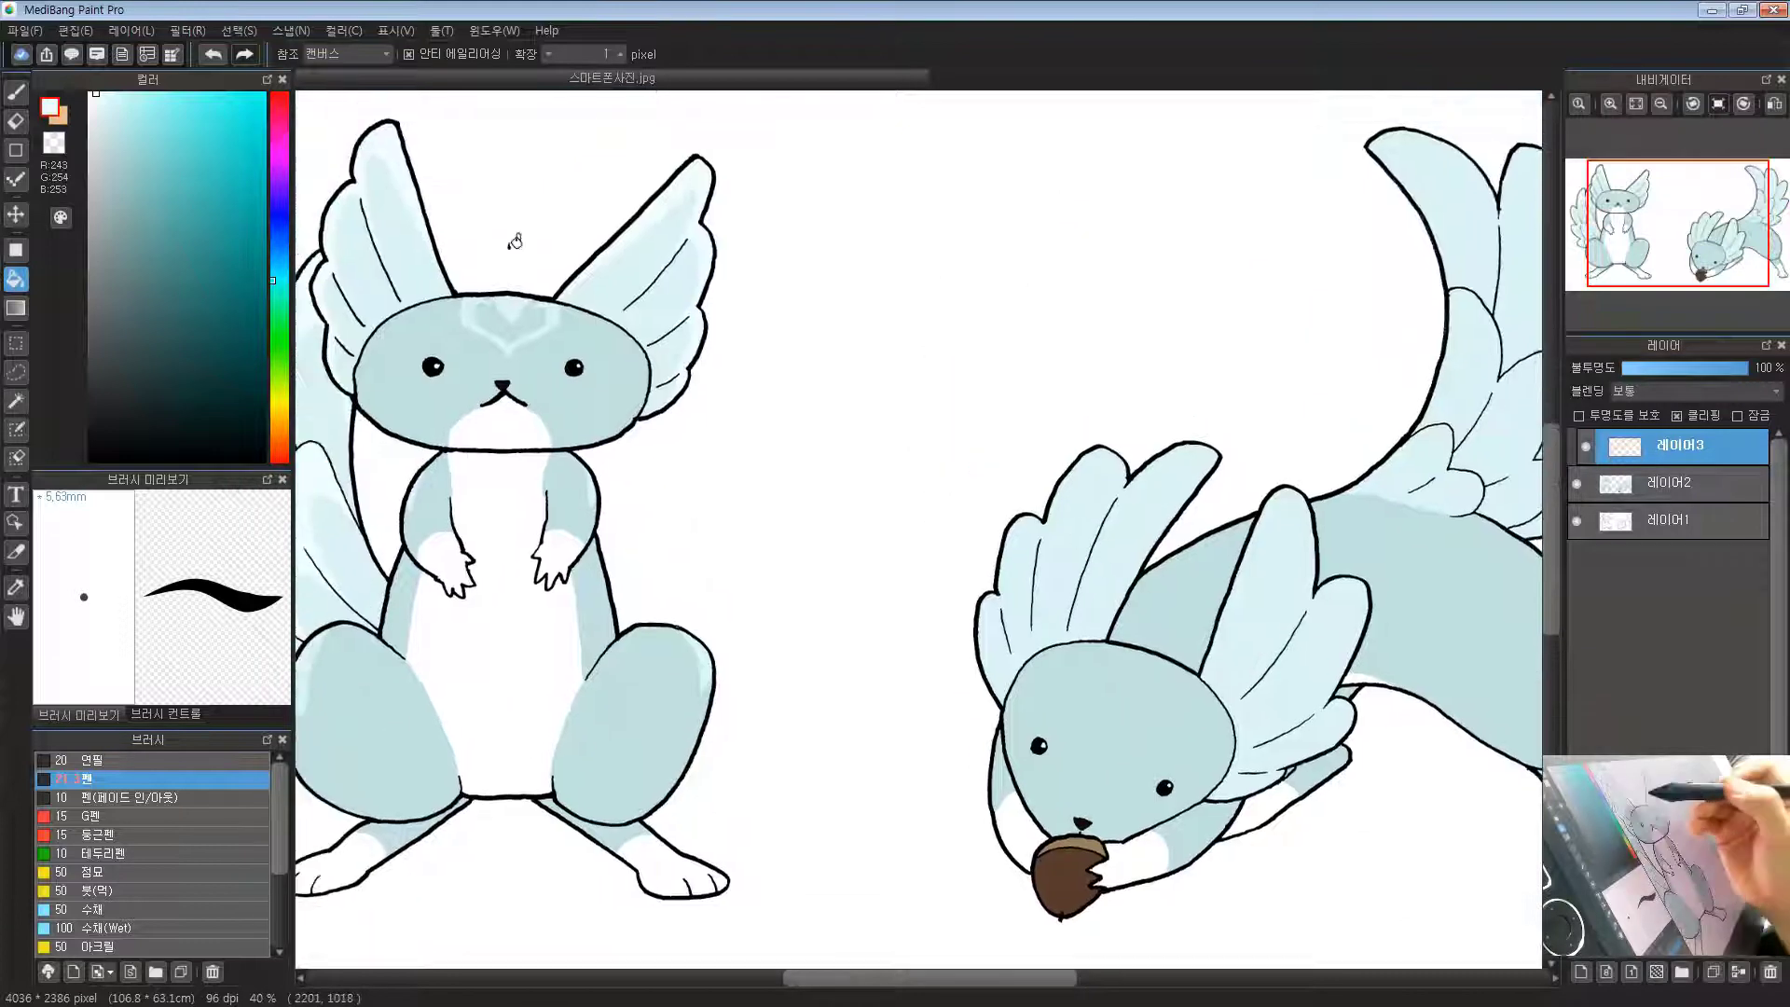
left_click(520, 296, "alt")
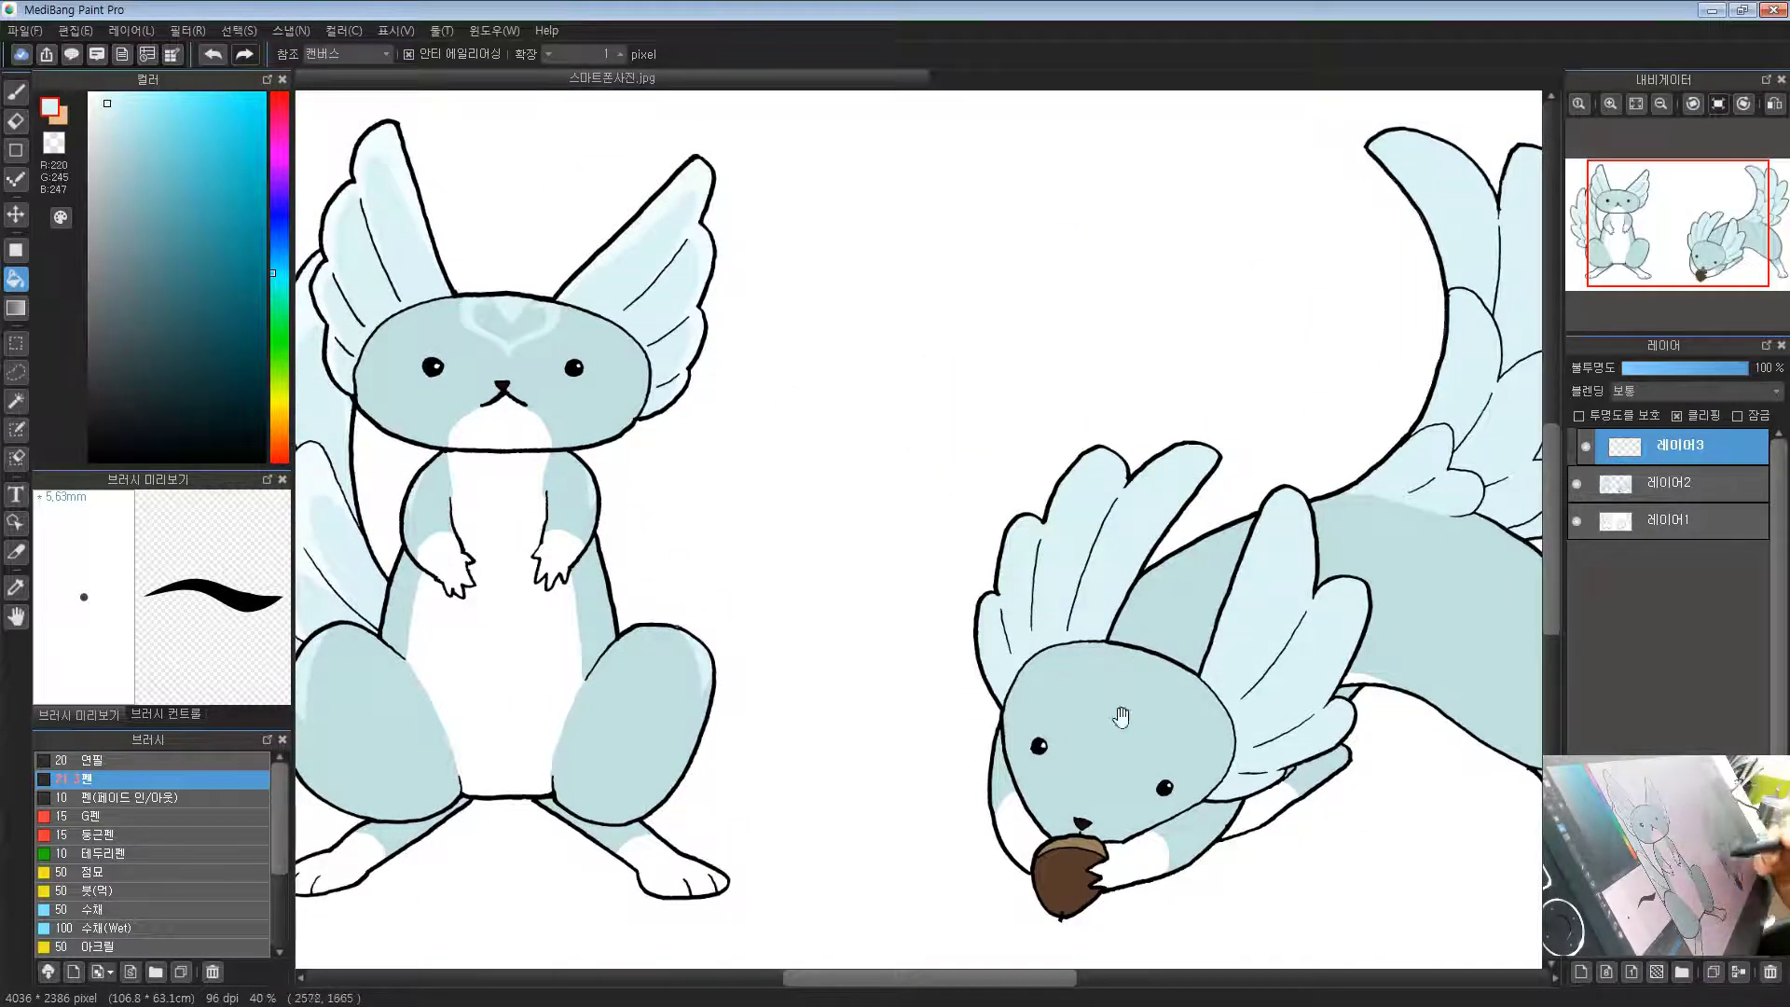
left_click(929, 499, "ctrl")
left_click_drag(1121, 717, 875, 519)
left_click(918, 498, "ctrl")
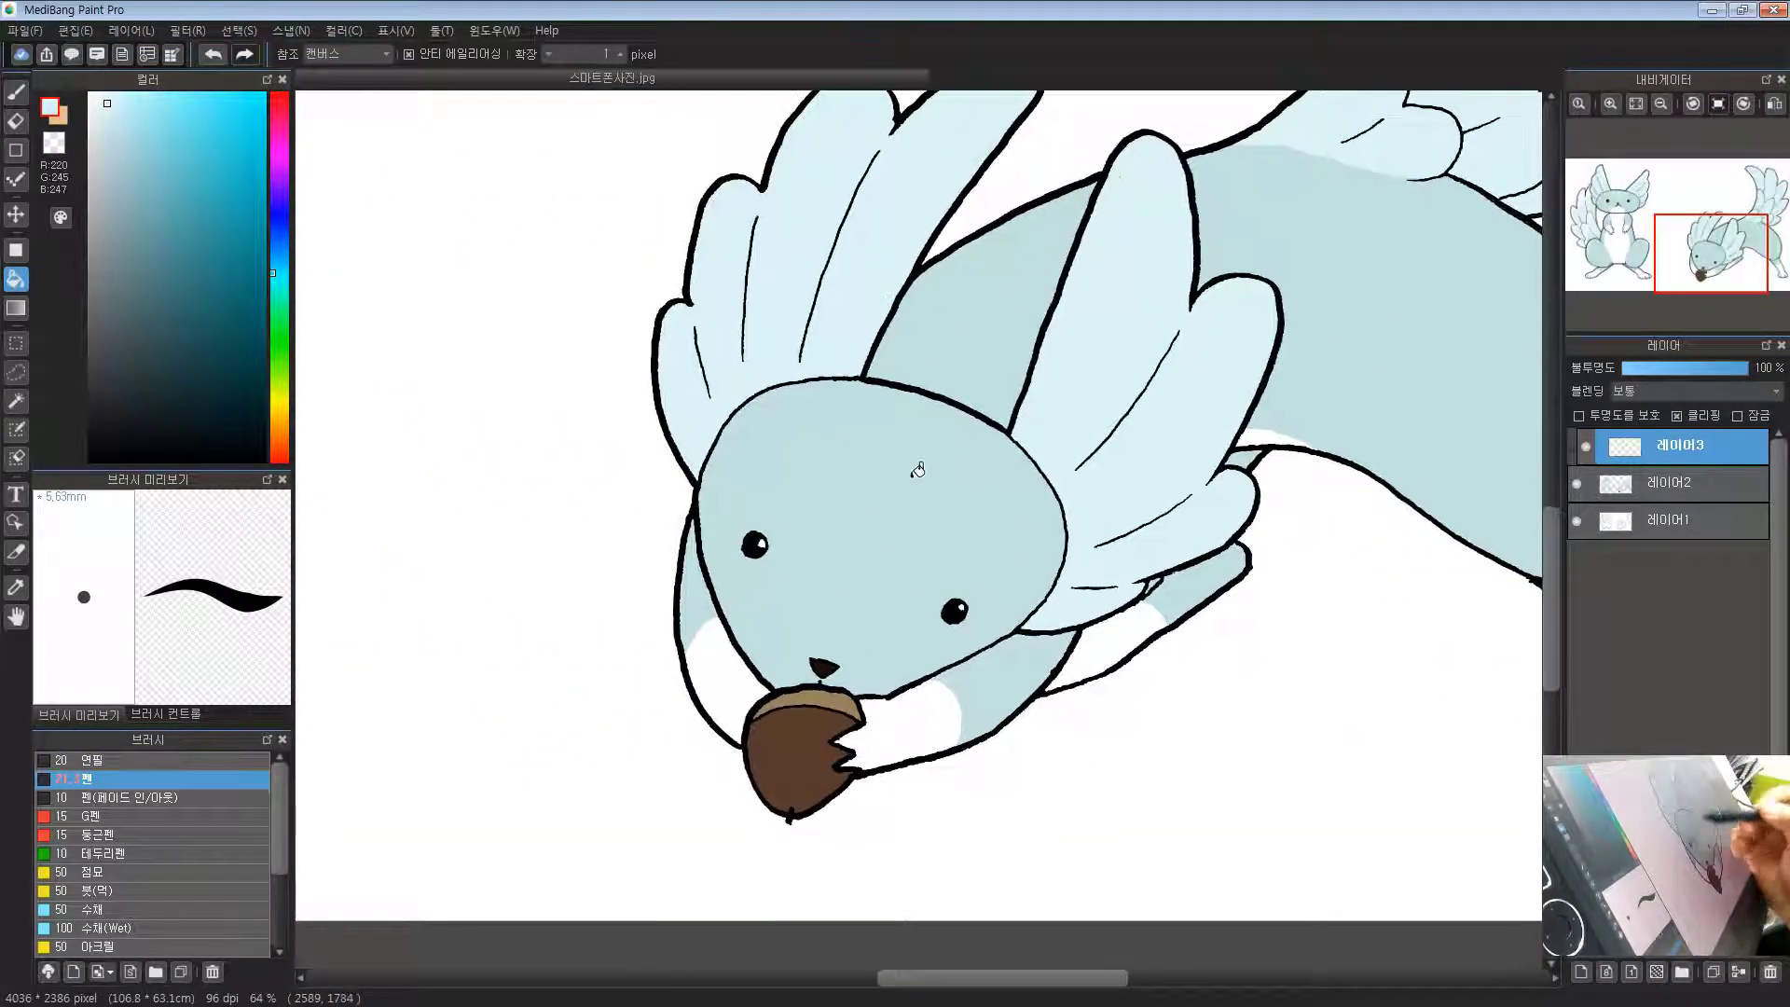
key("b")
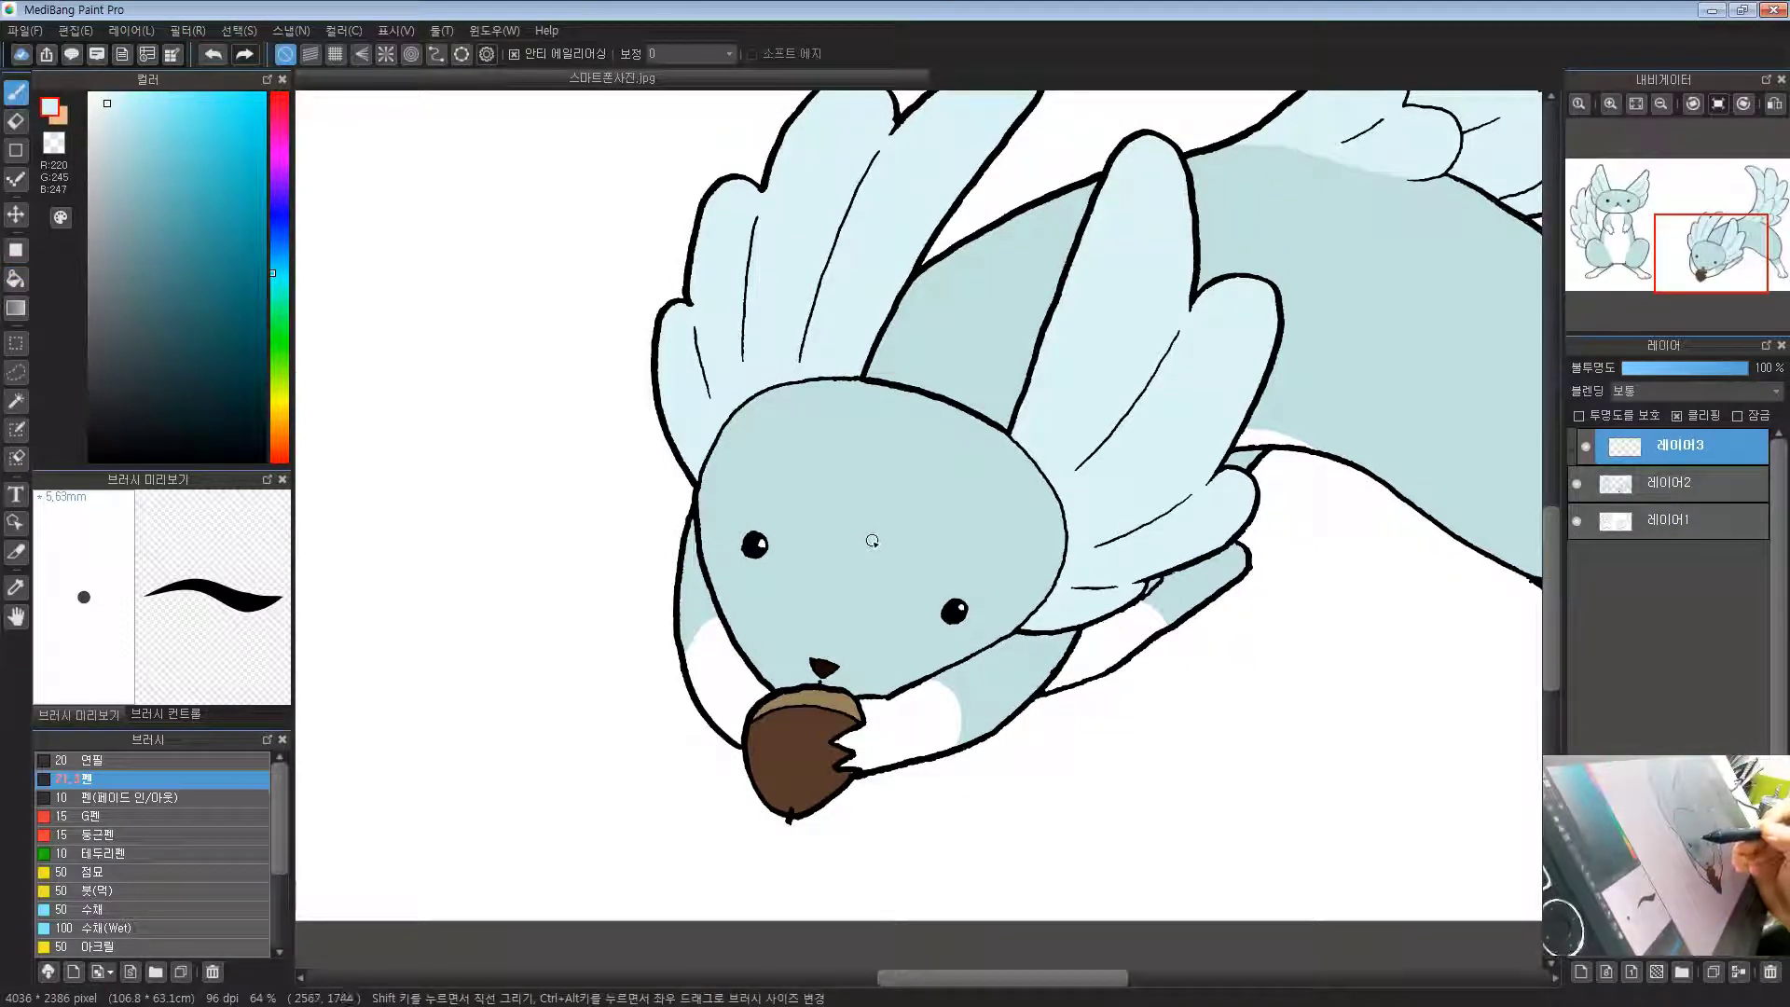
mouse_move(902, 525)
left_mouse_down()
mouse_move(953, 508)
mouse_move(986, 459)
left_mouse_up()
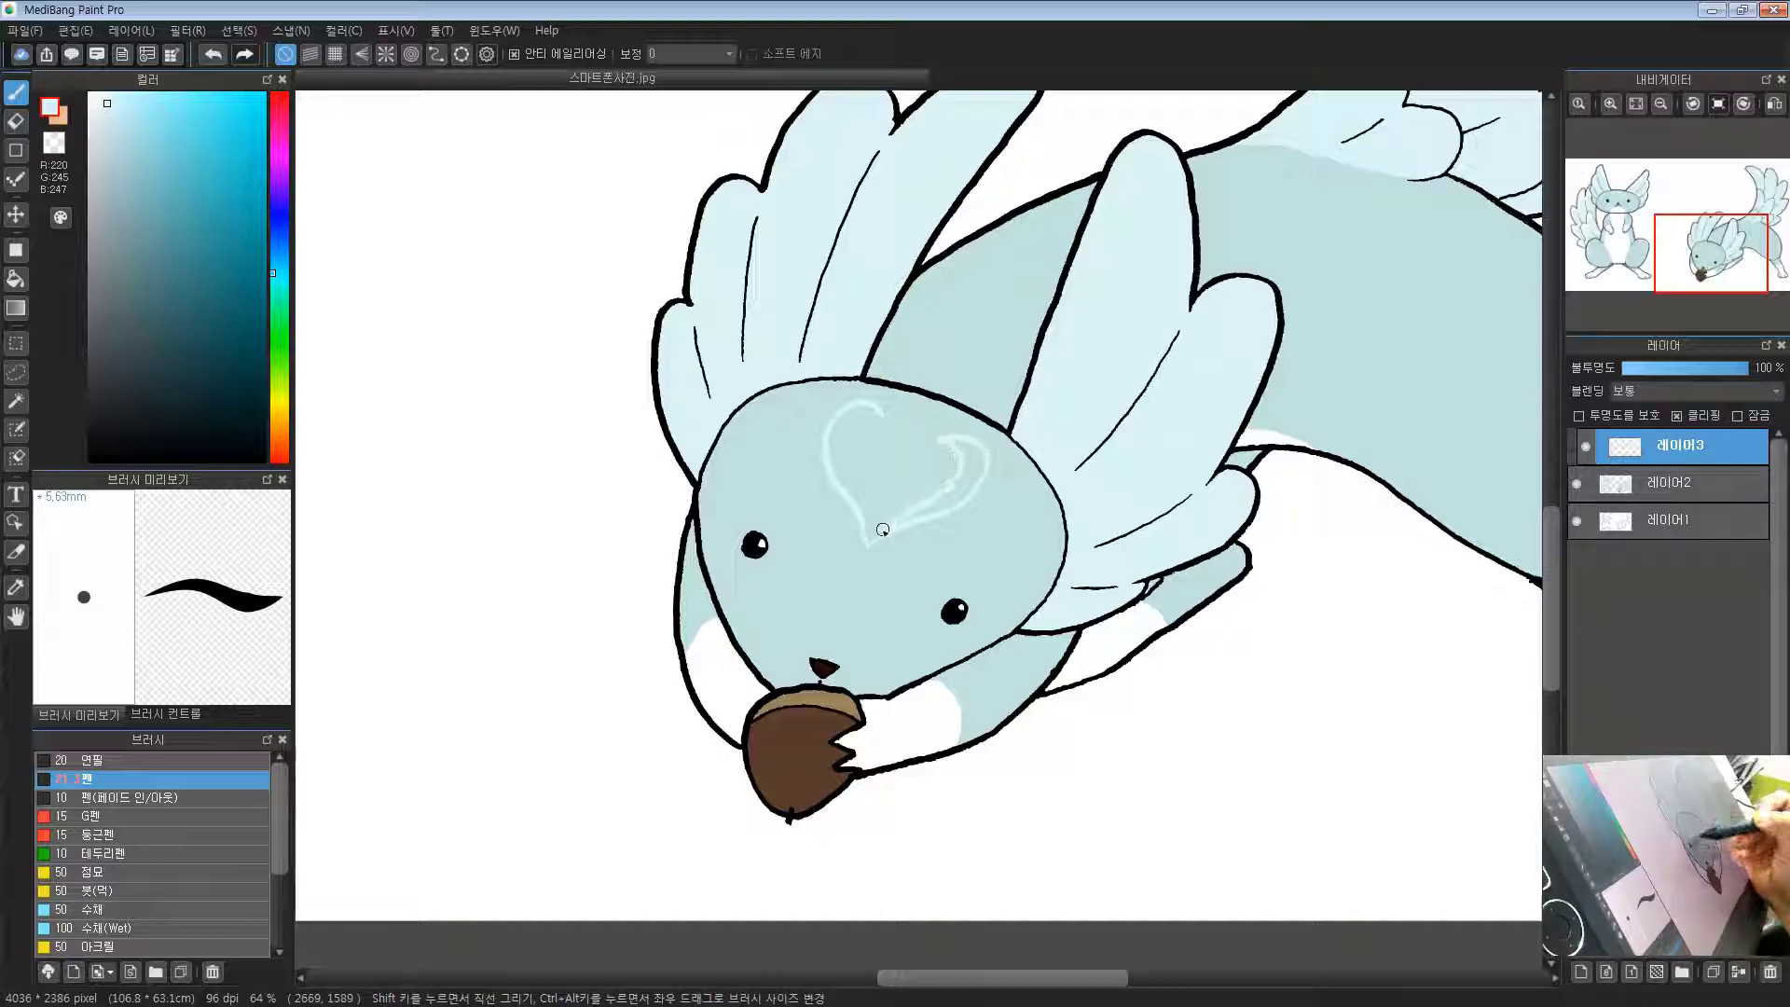
left_click_drag(882, 529, 870, 538)
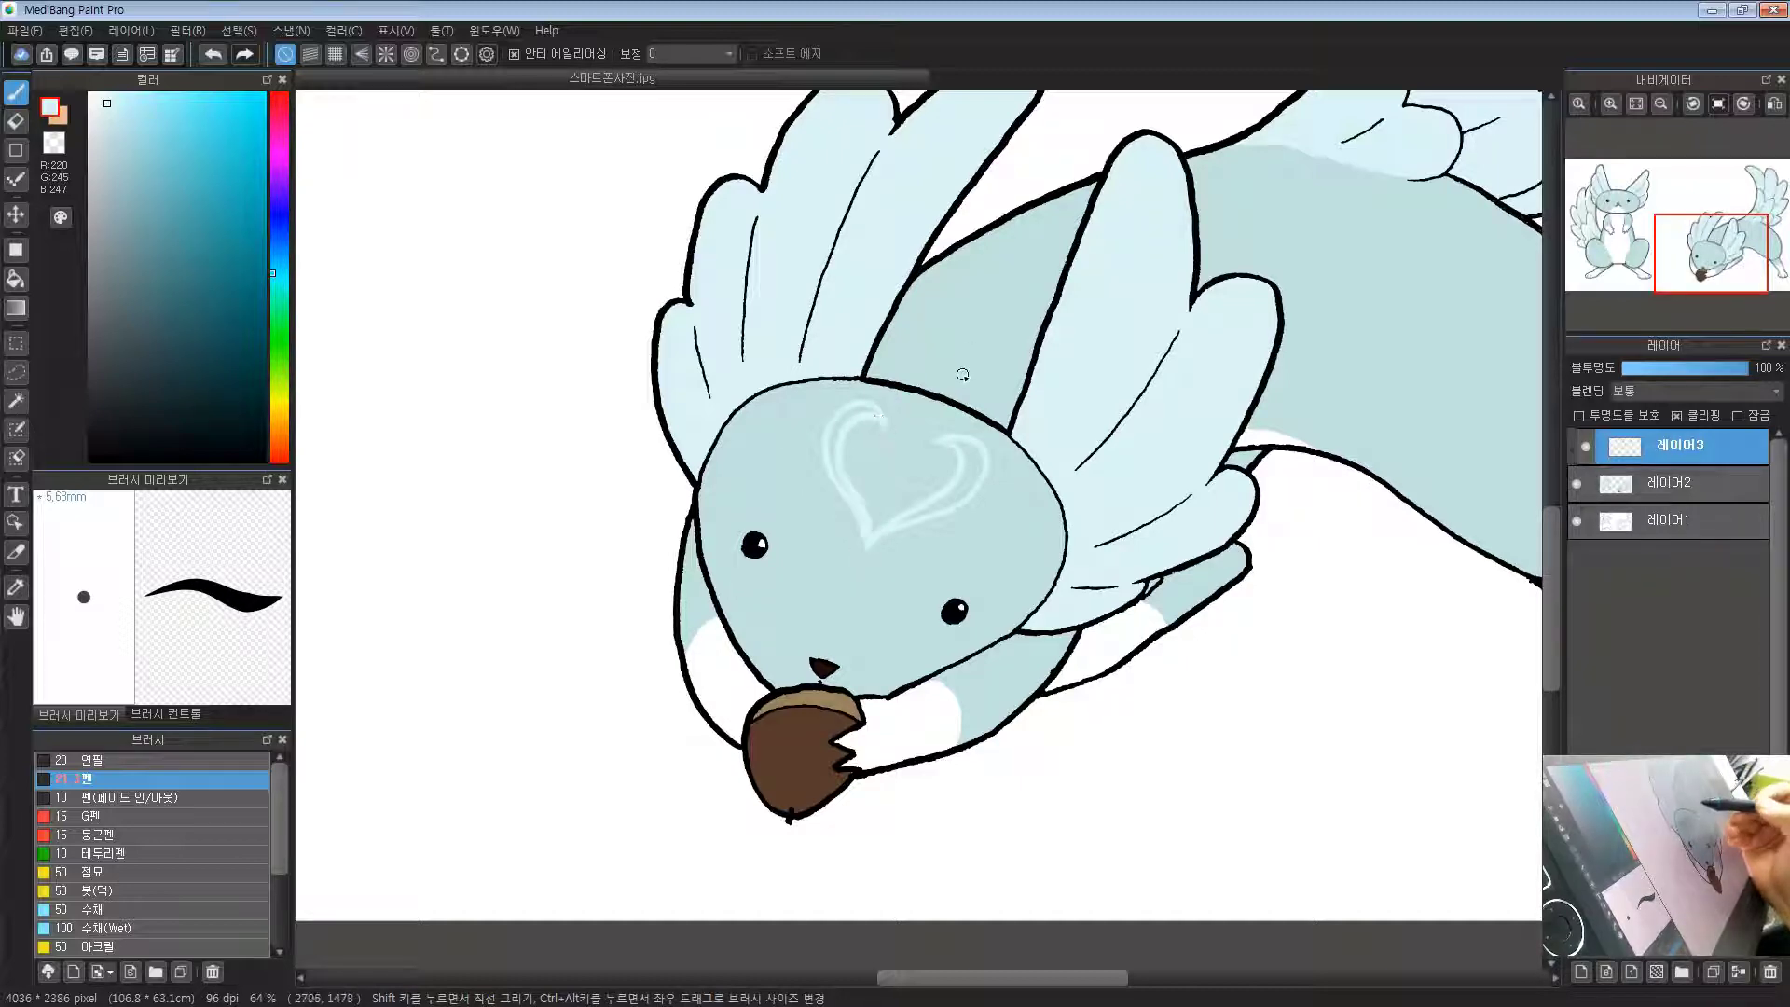
Step: Fill the forehead heart's outlined band with the pale tint, thicken its curls and draw a pointed mark between its lobes
key("g")
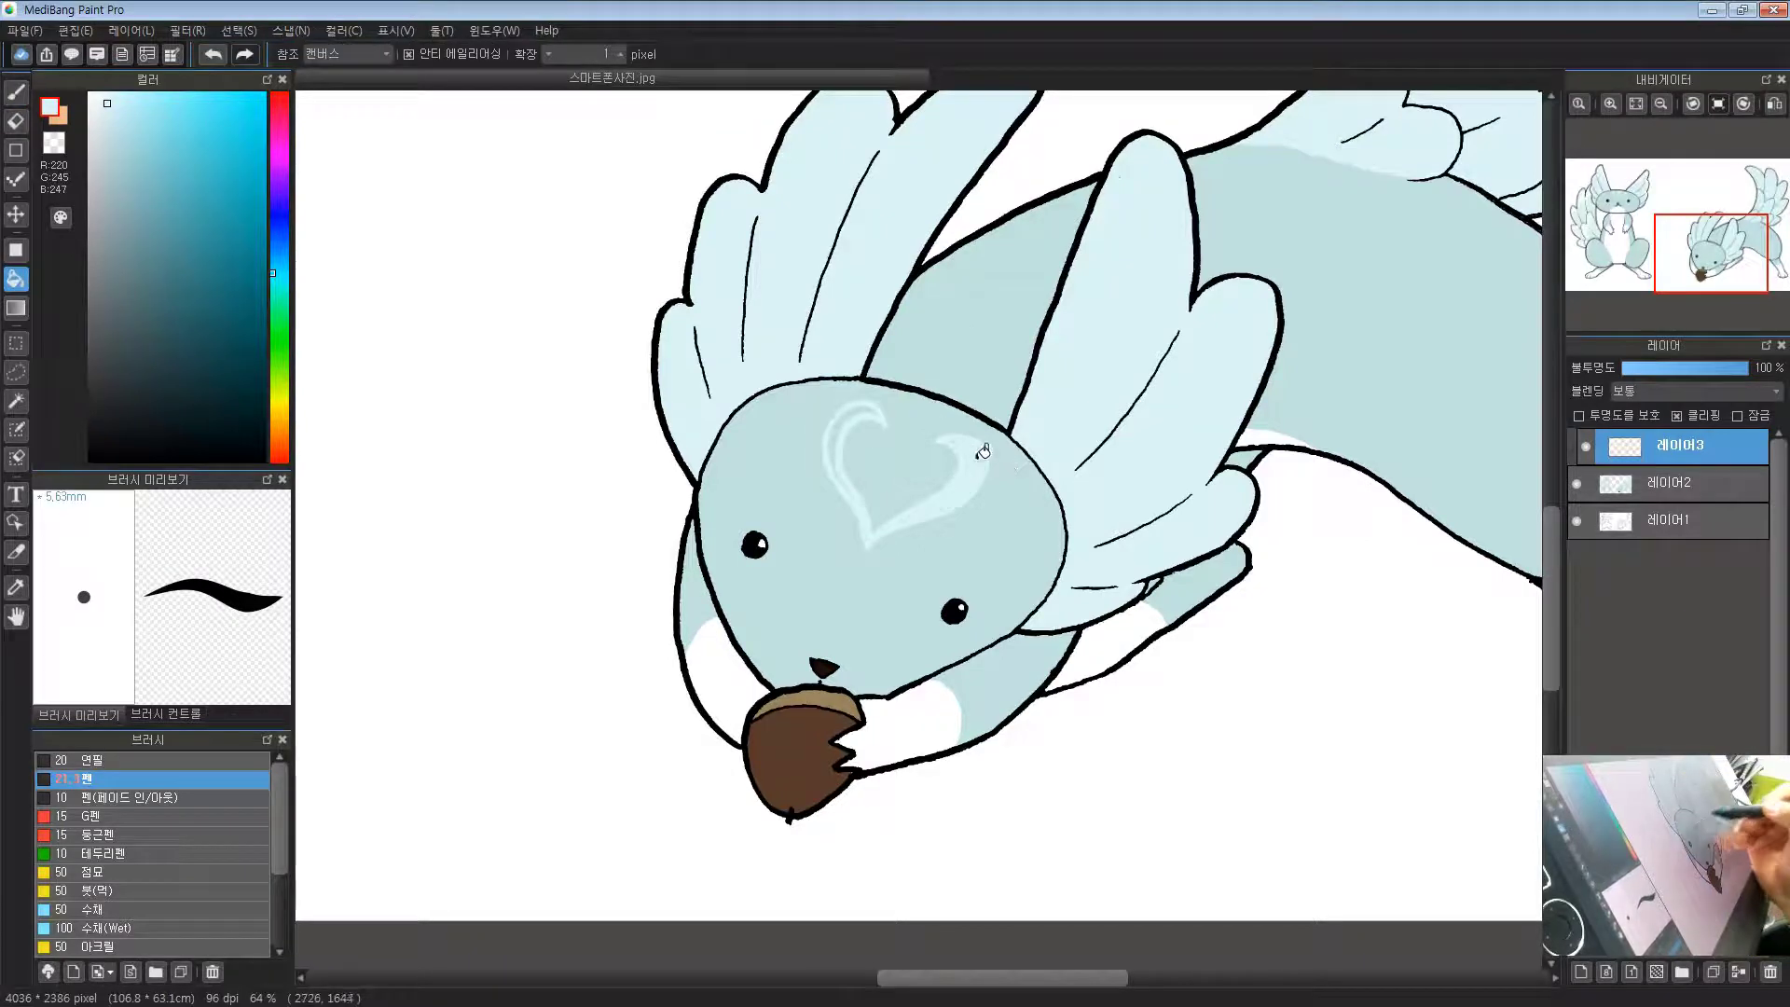
left_click(846, 421)
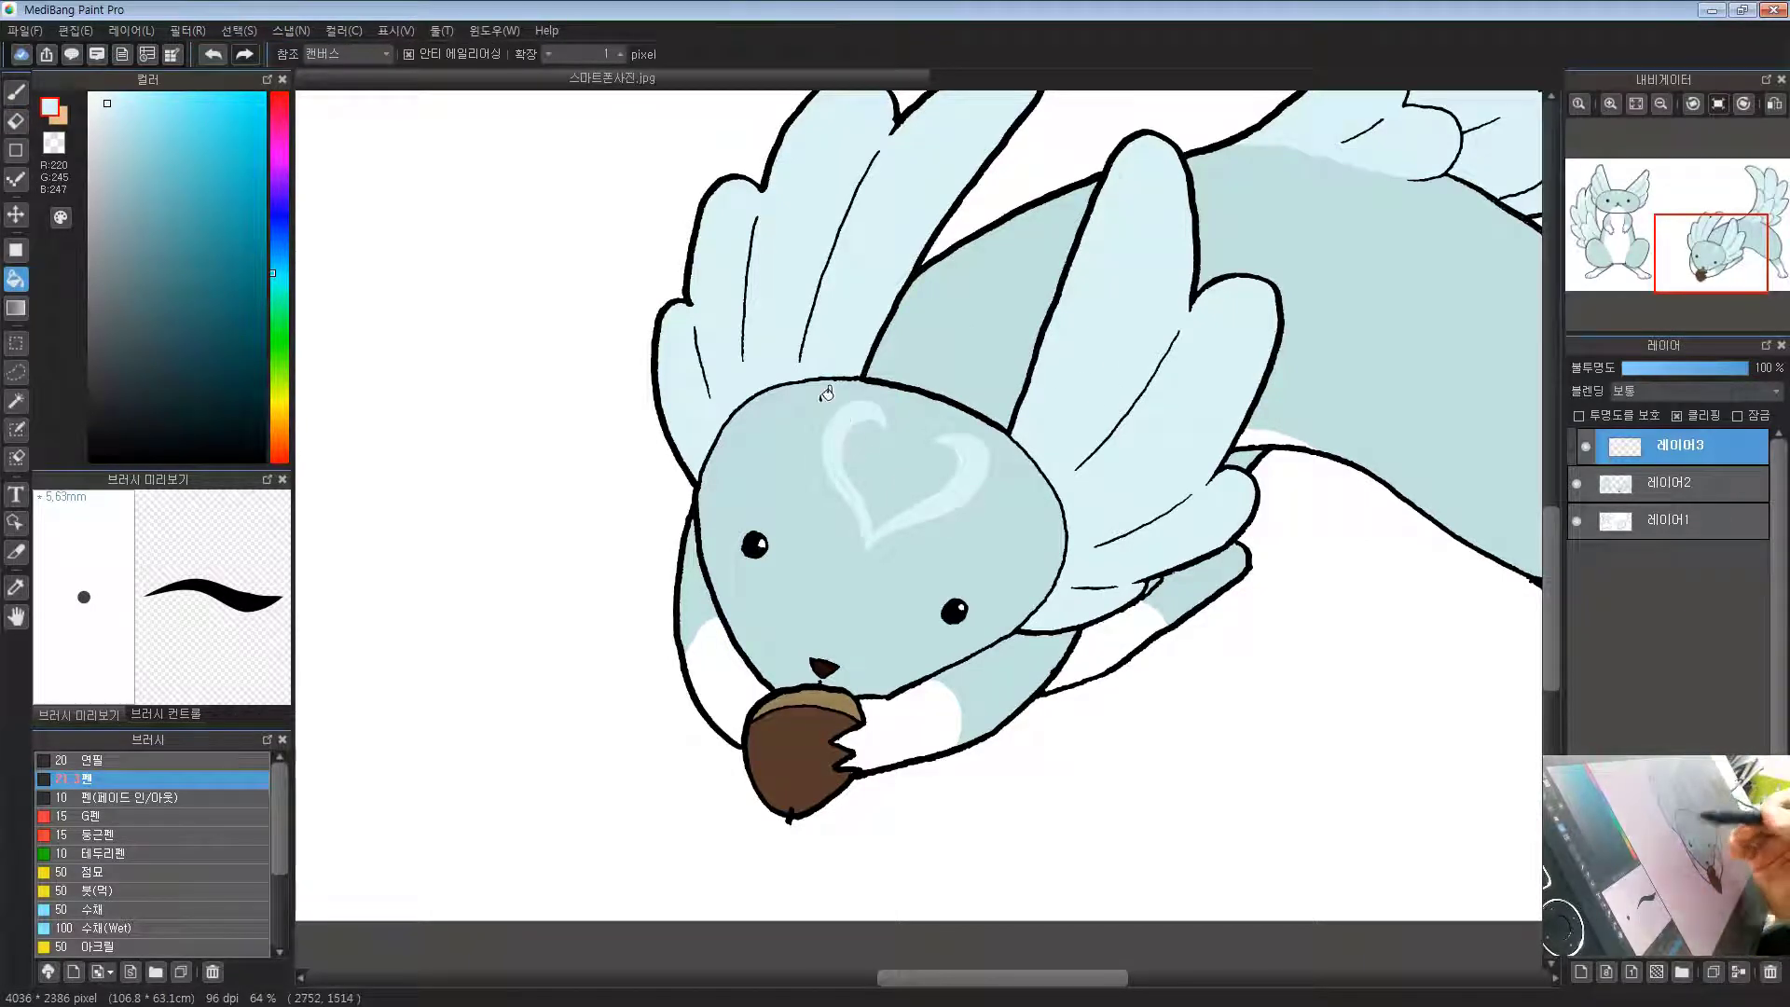
key("b")
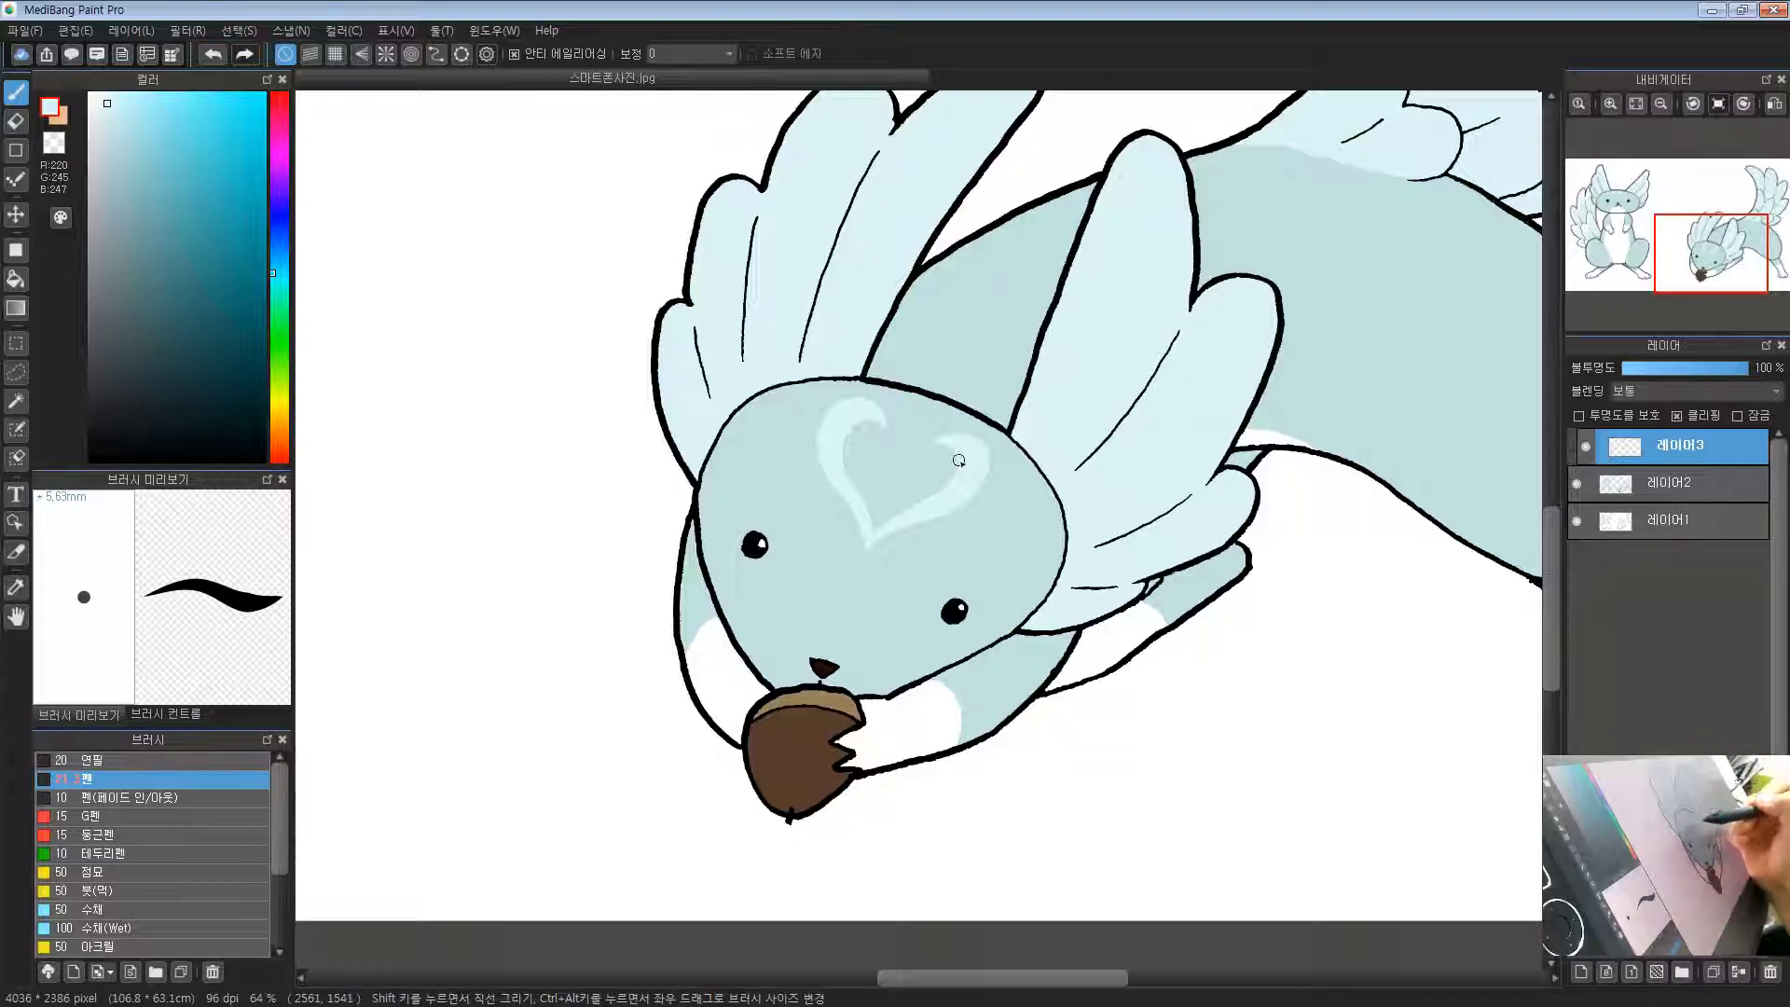
left_click_drag(960, 394, 983, 347)
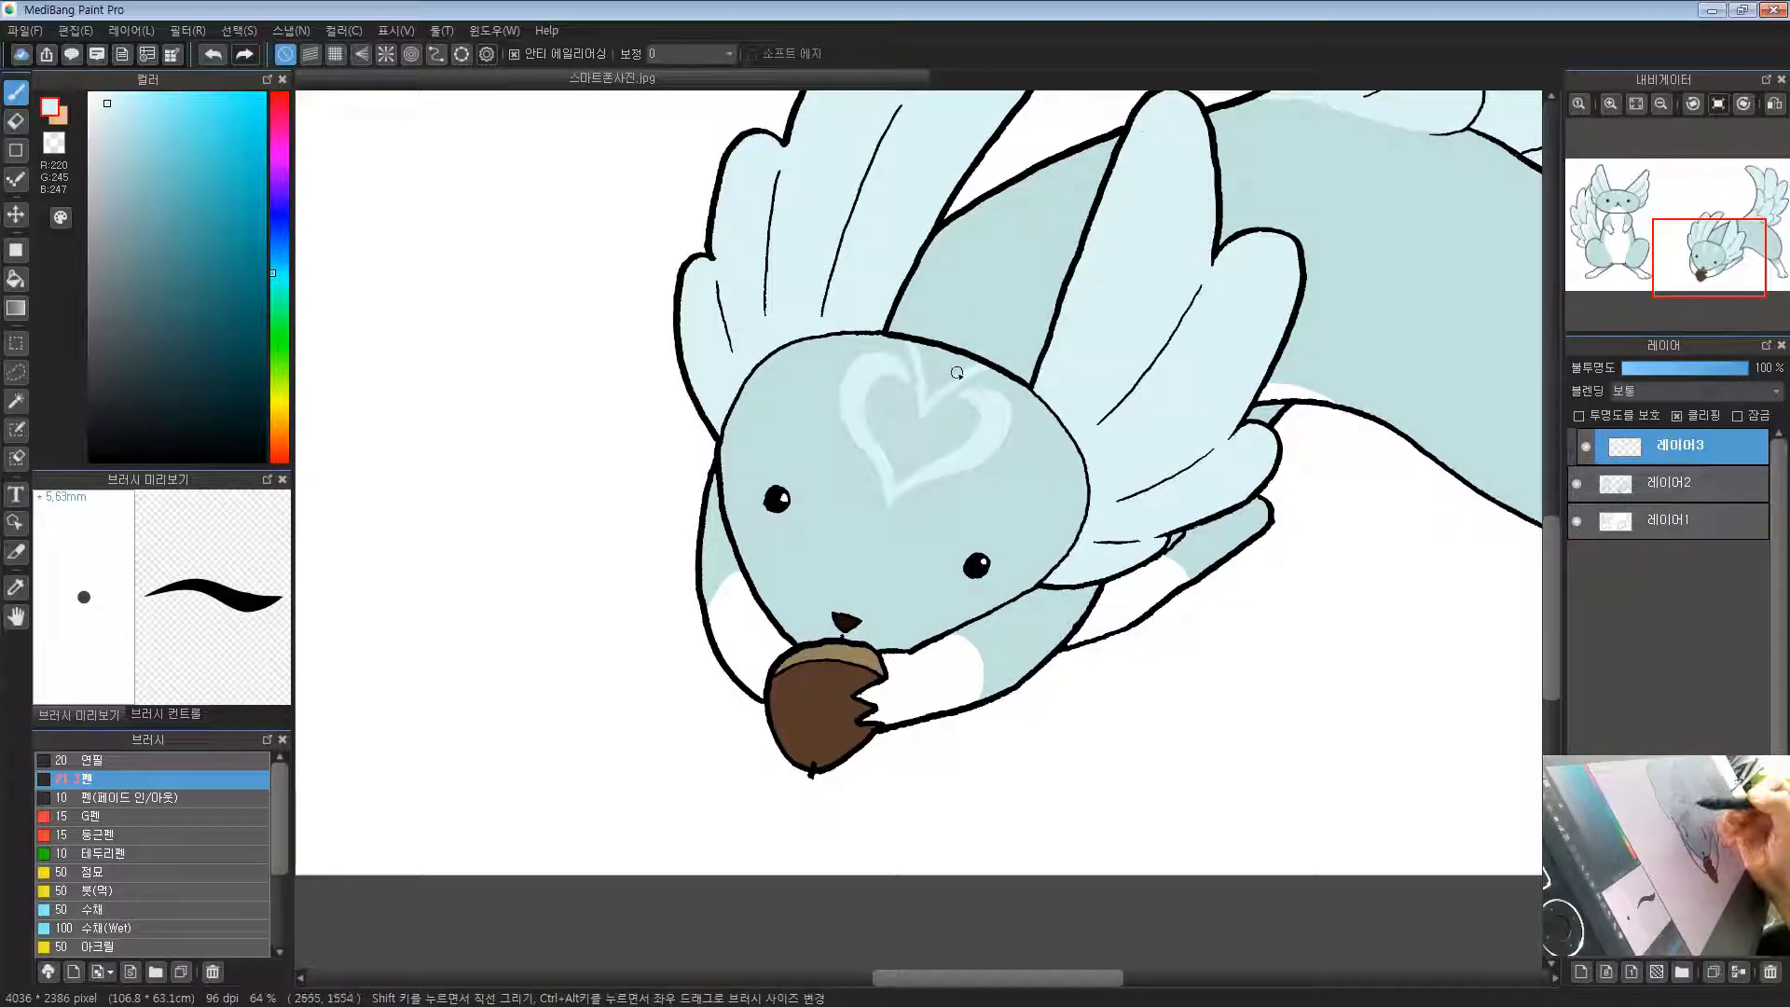
Step: Paint a pale-blue boundary line across the crouching creature's body, from behind the ears along the flank up to the rump
key("g")
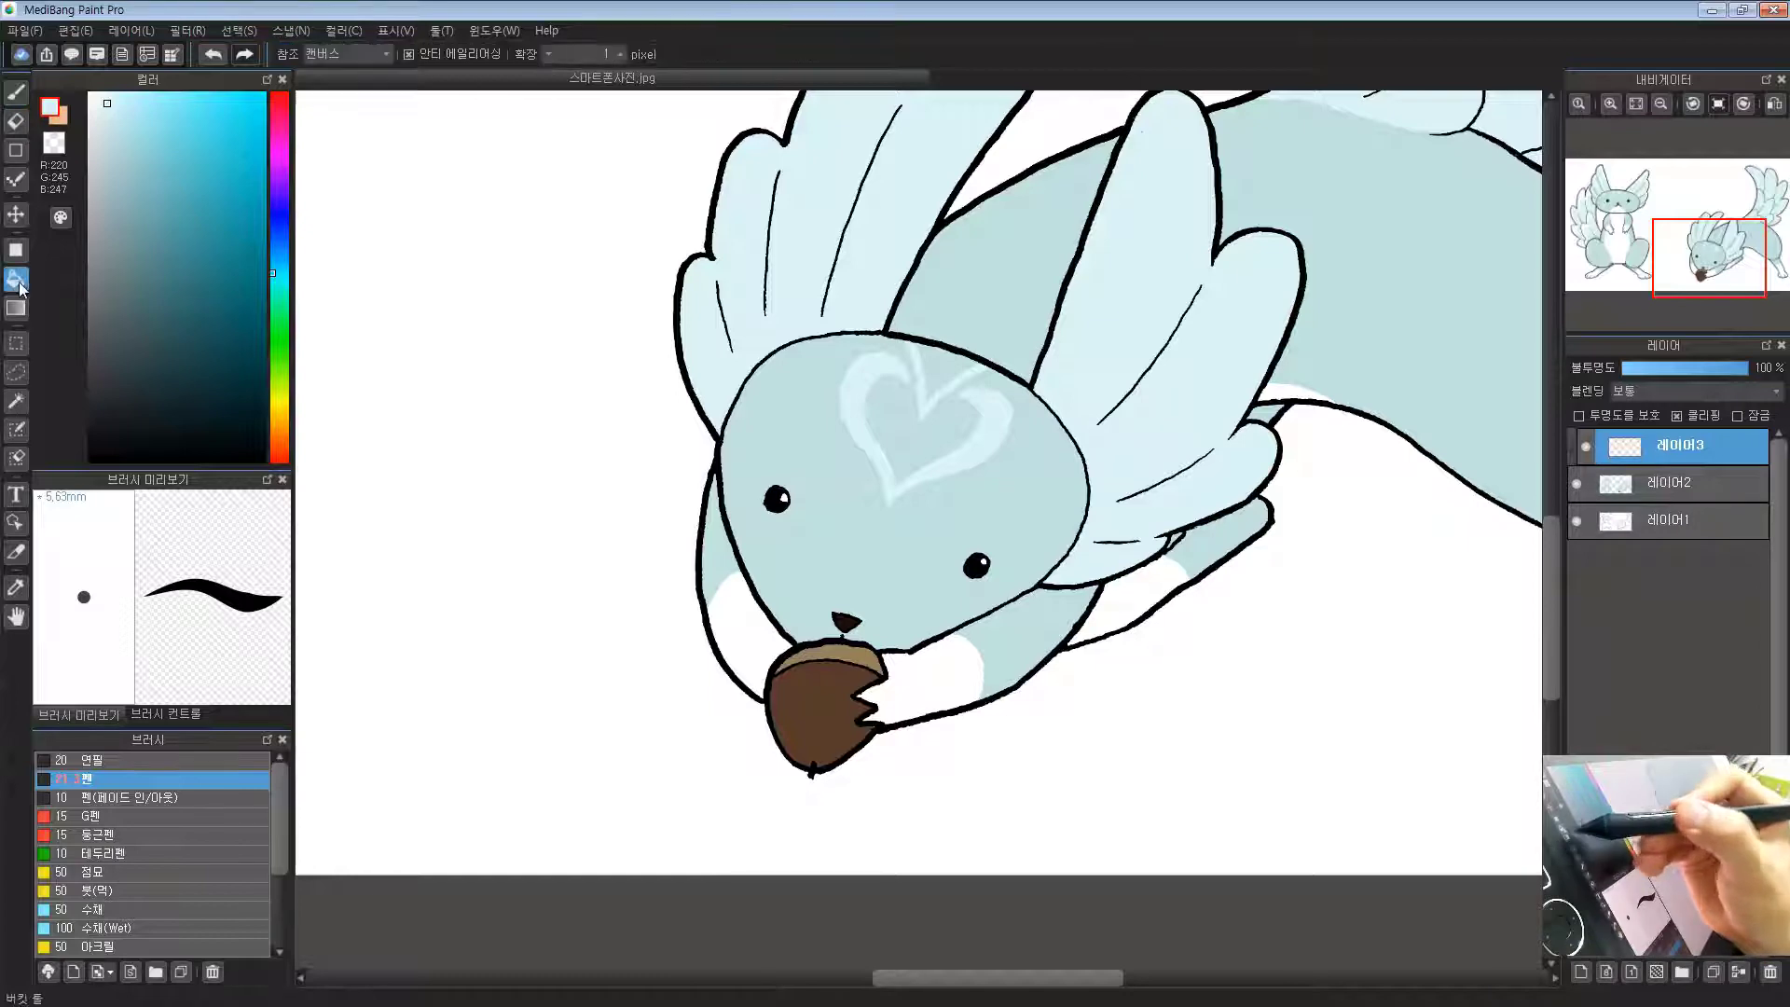
scroll(953, 394, "down", 4)
left_click_drag(1033, 343, 1026, 410)
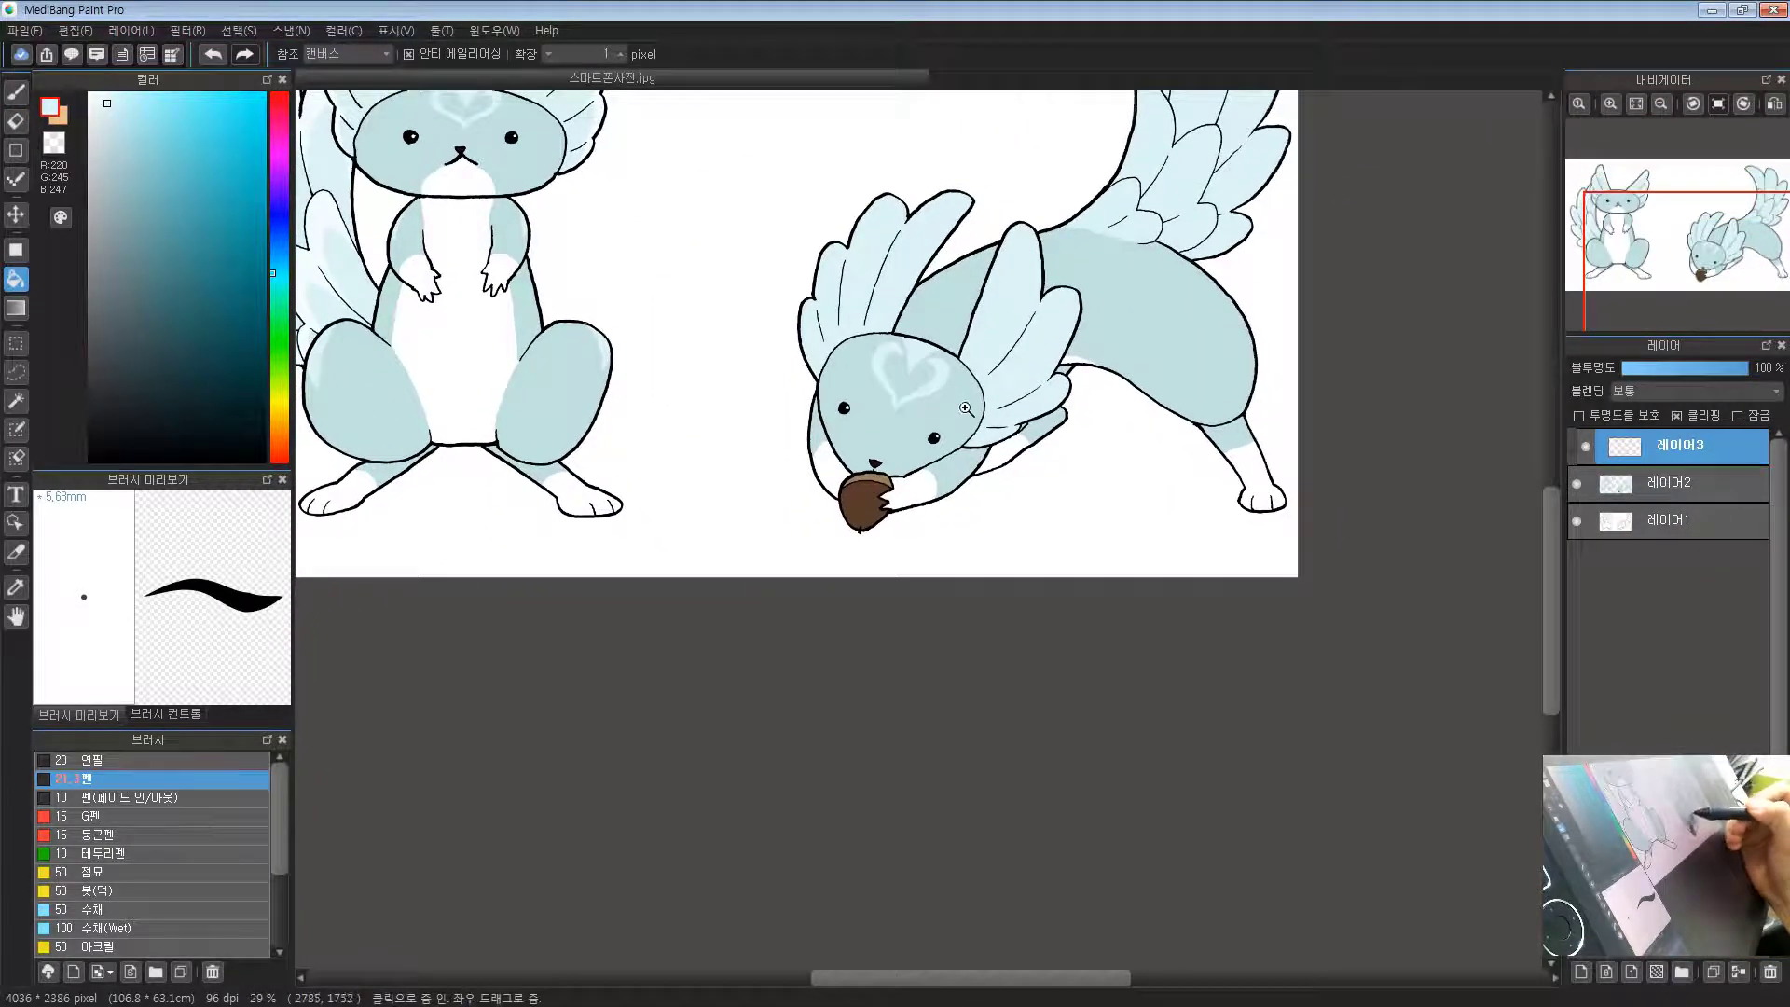
scroll(853, 492, "up", 2)
mouse_move(802, 411)
left_mouse_down()
mouse_move(719, 463)
mouse_move(756, 476)
mouse_move(753, 414)
left_mouse_up()
left_click(16, 92)
scroll(777, 502, "up", 1)
scroll(777, 501, "up", 1)
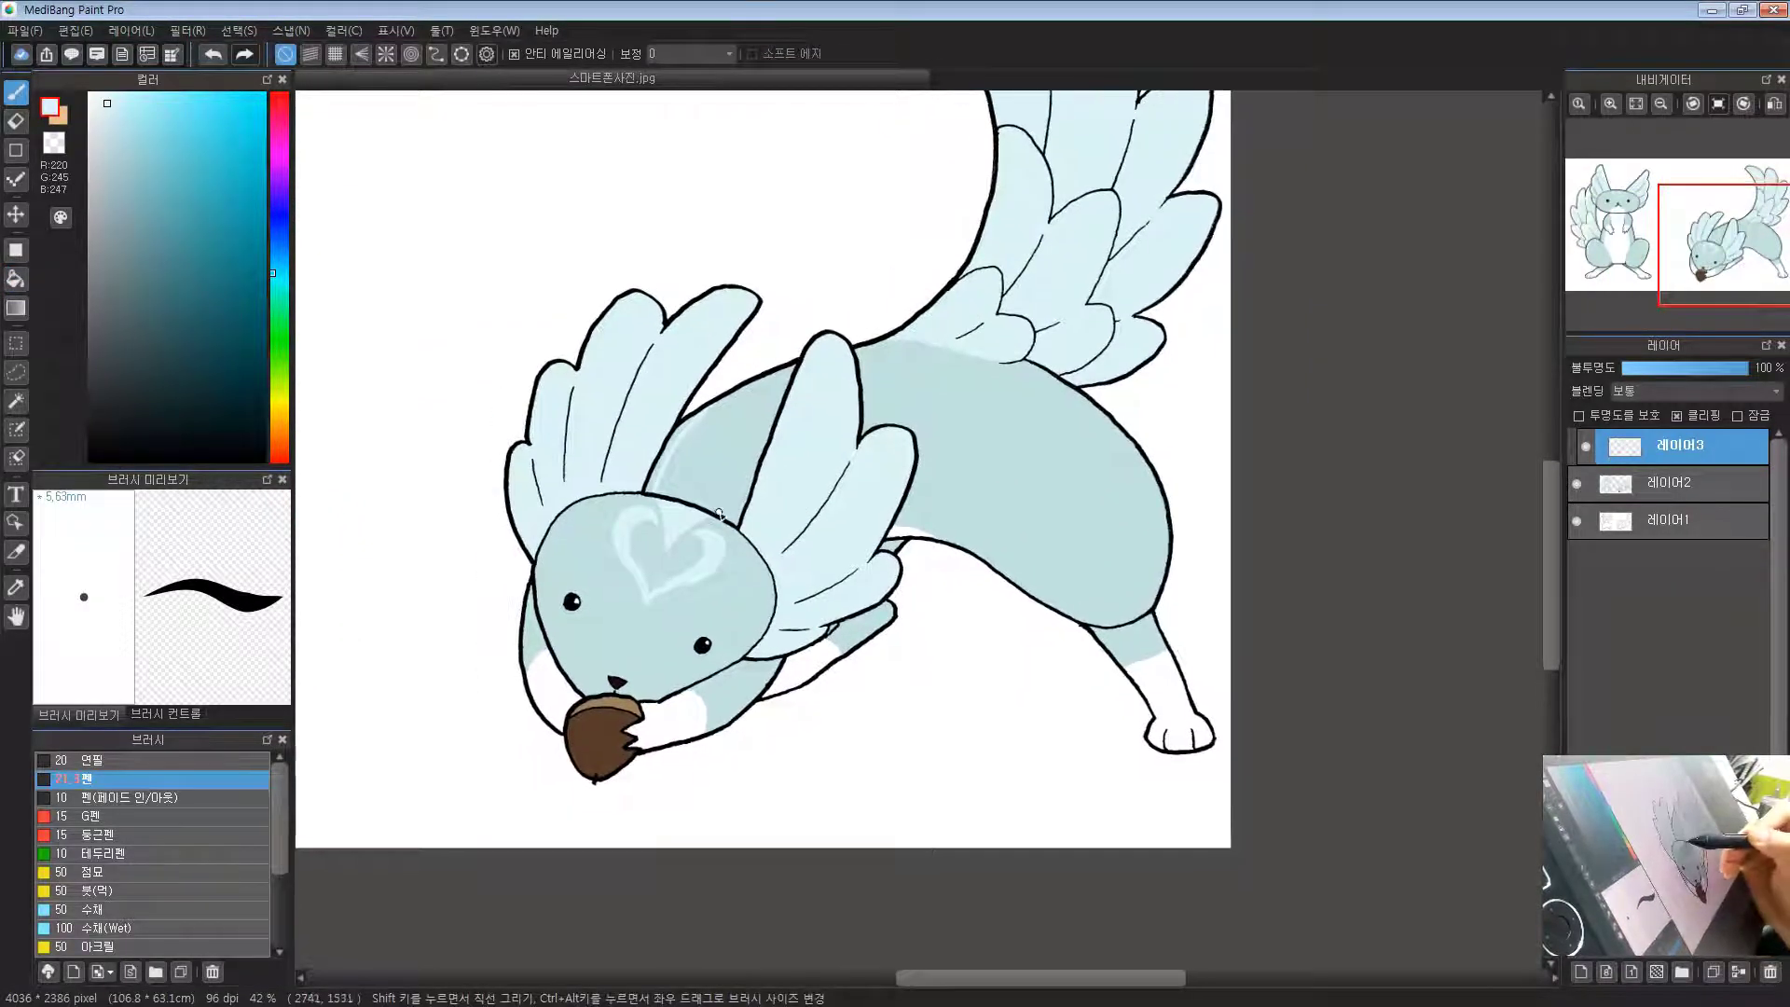
left_click_drag(998, 482, 963, 464)
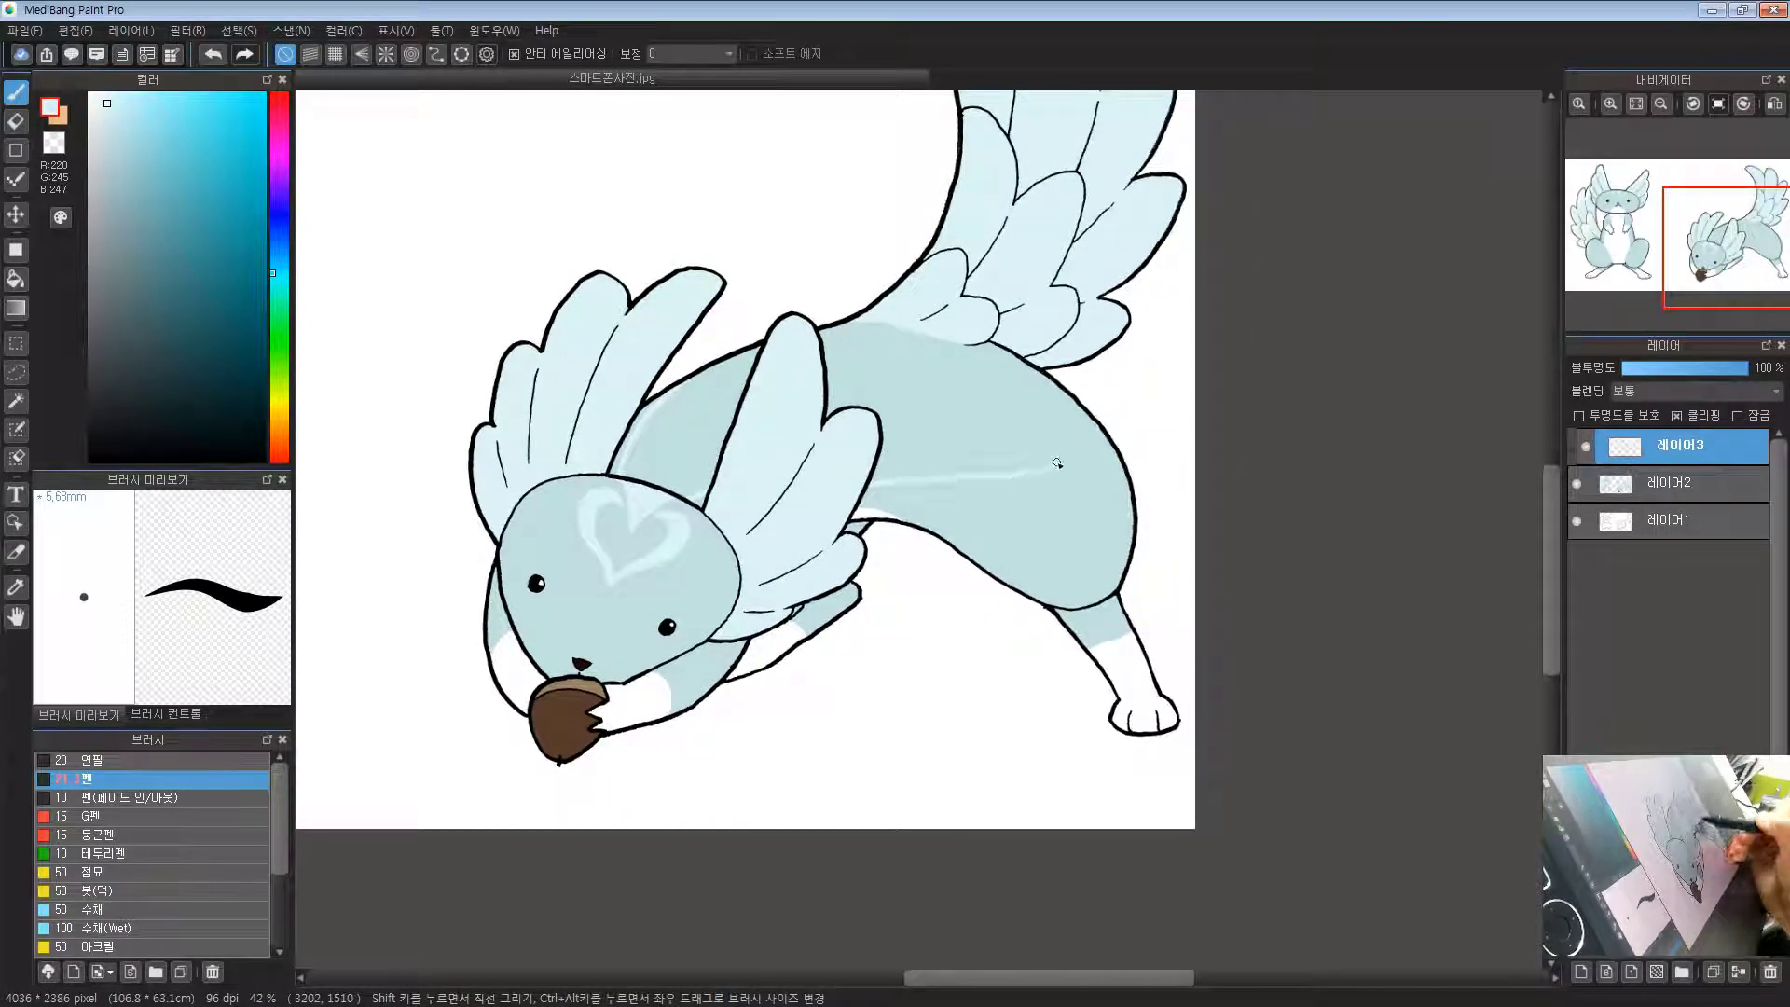
left_click_drag(1046, 395, 1019, 392)
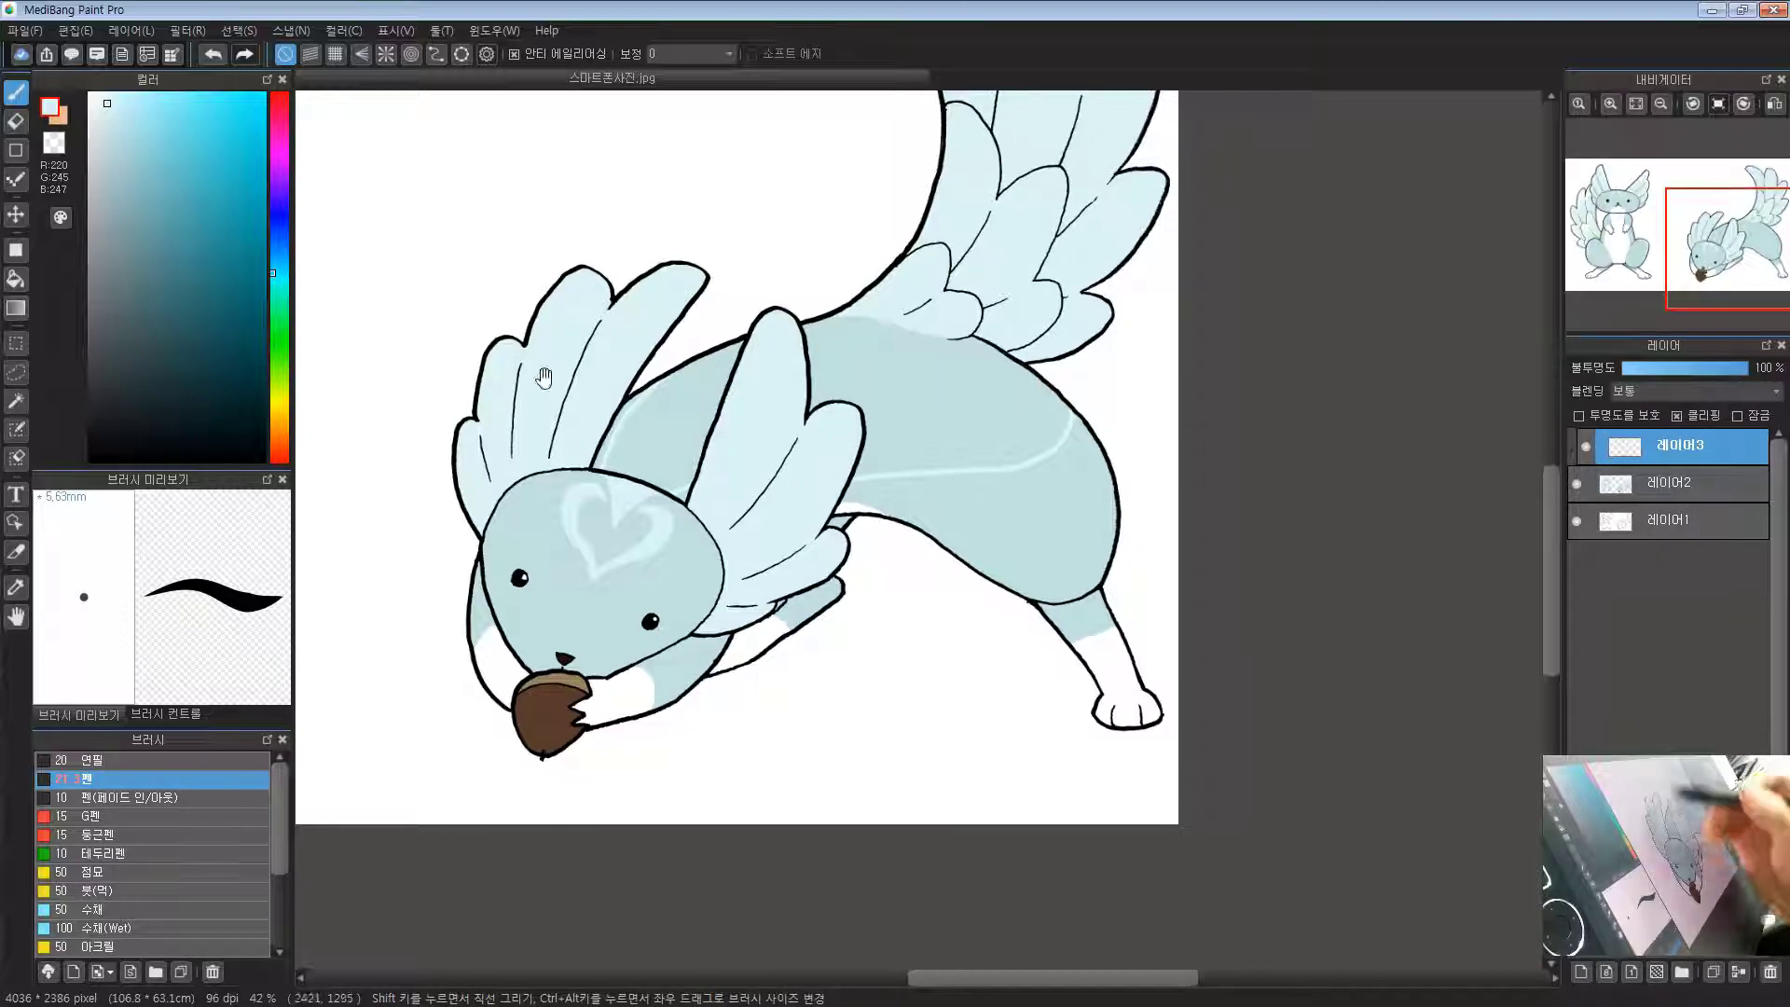
Step: Fill the crouching creature's back above the boundary line with pale blue (R 220, G 245, B 247)
key("g")
left_click(913, 374)
left_click(675, 419)
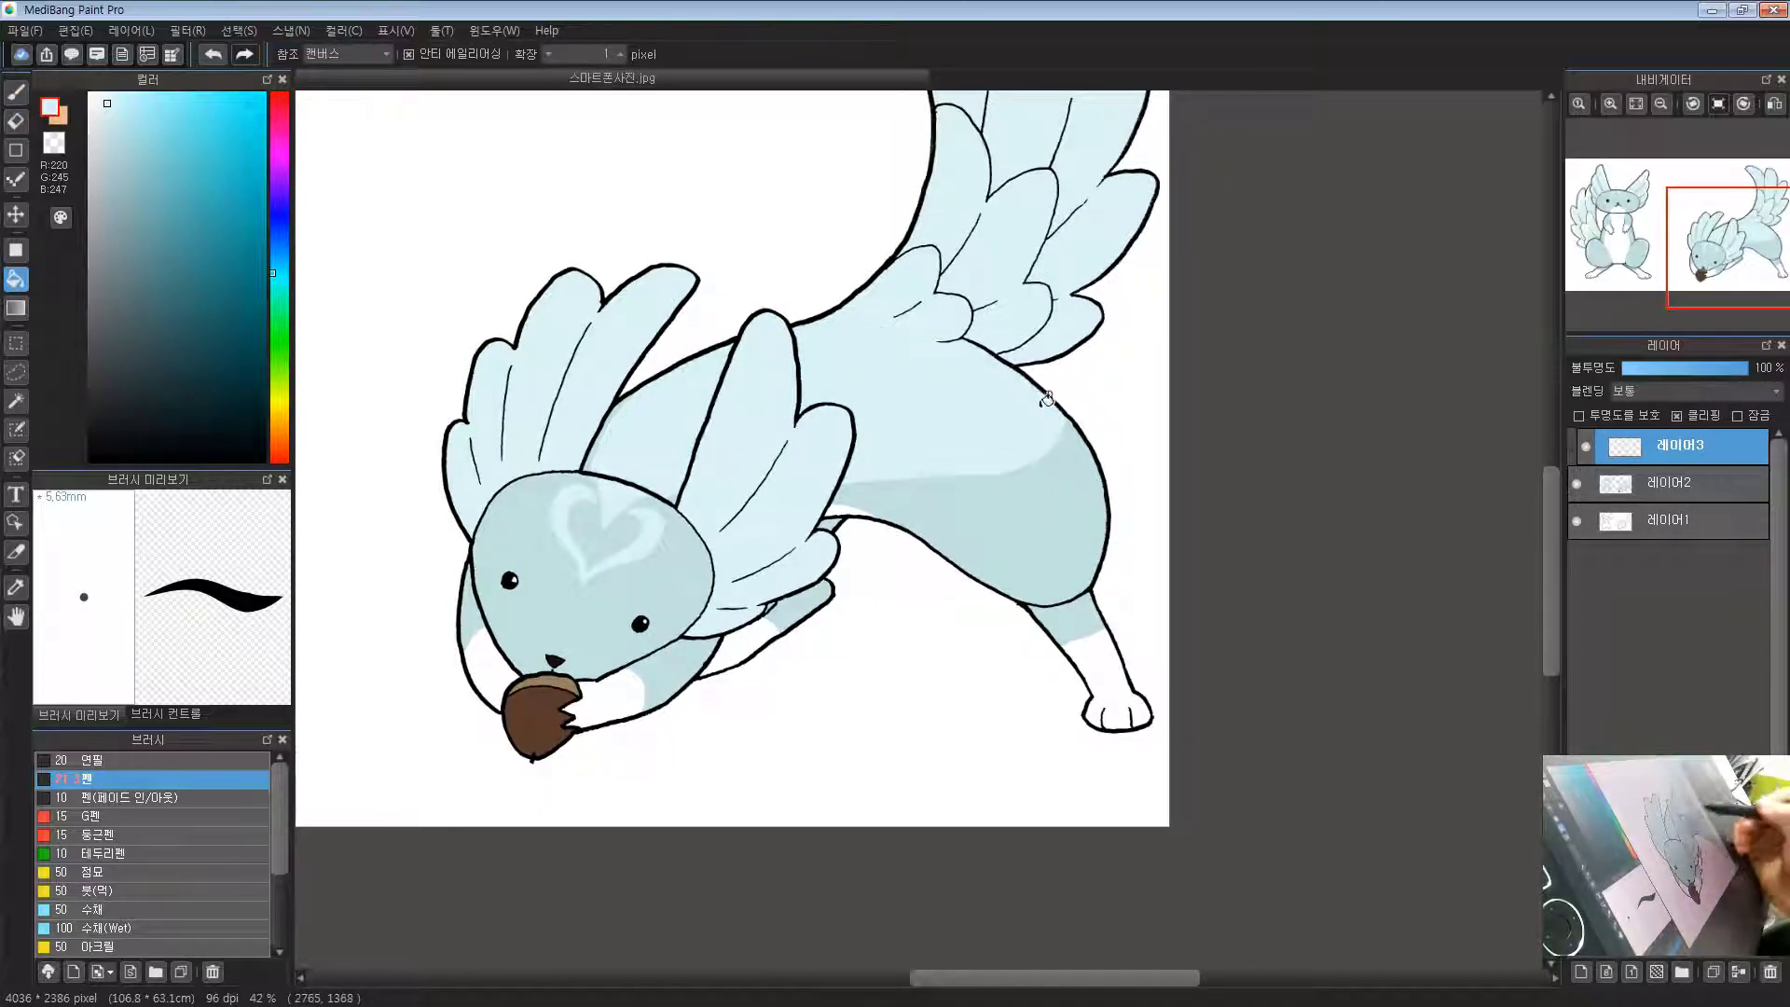
left_click_drag(1065, 365, 1018, 453)
scroll(979, 522, "down", 4)
scroll(970, 540, "up", 5)
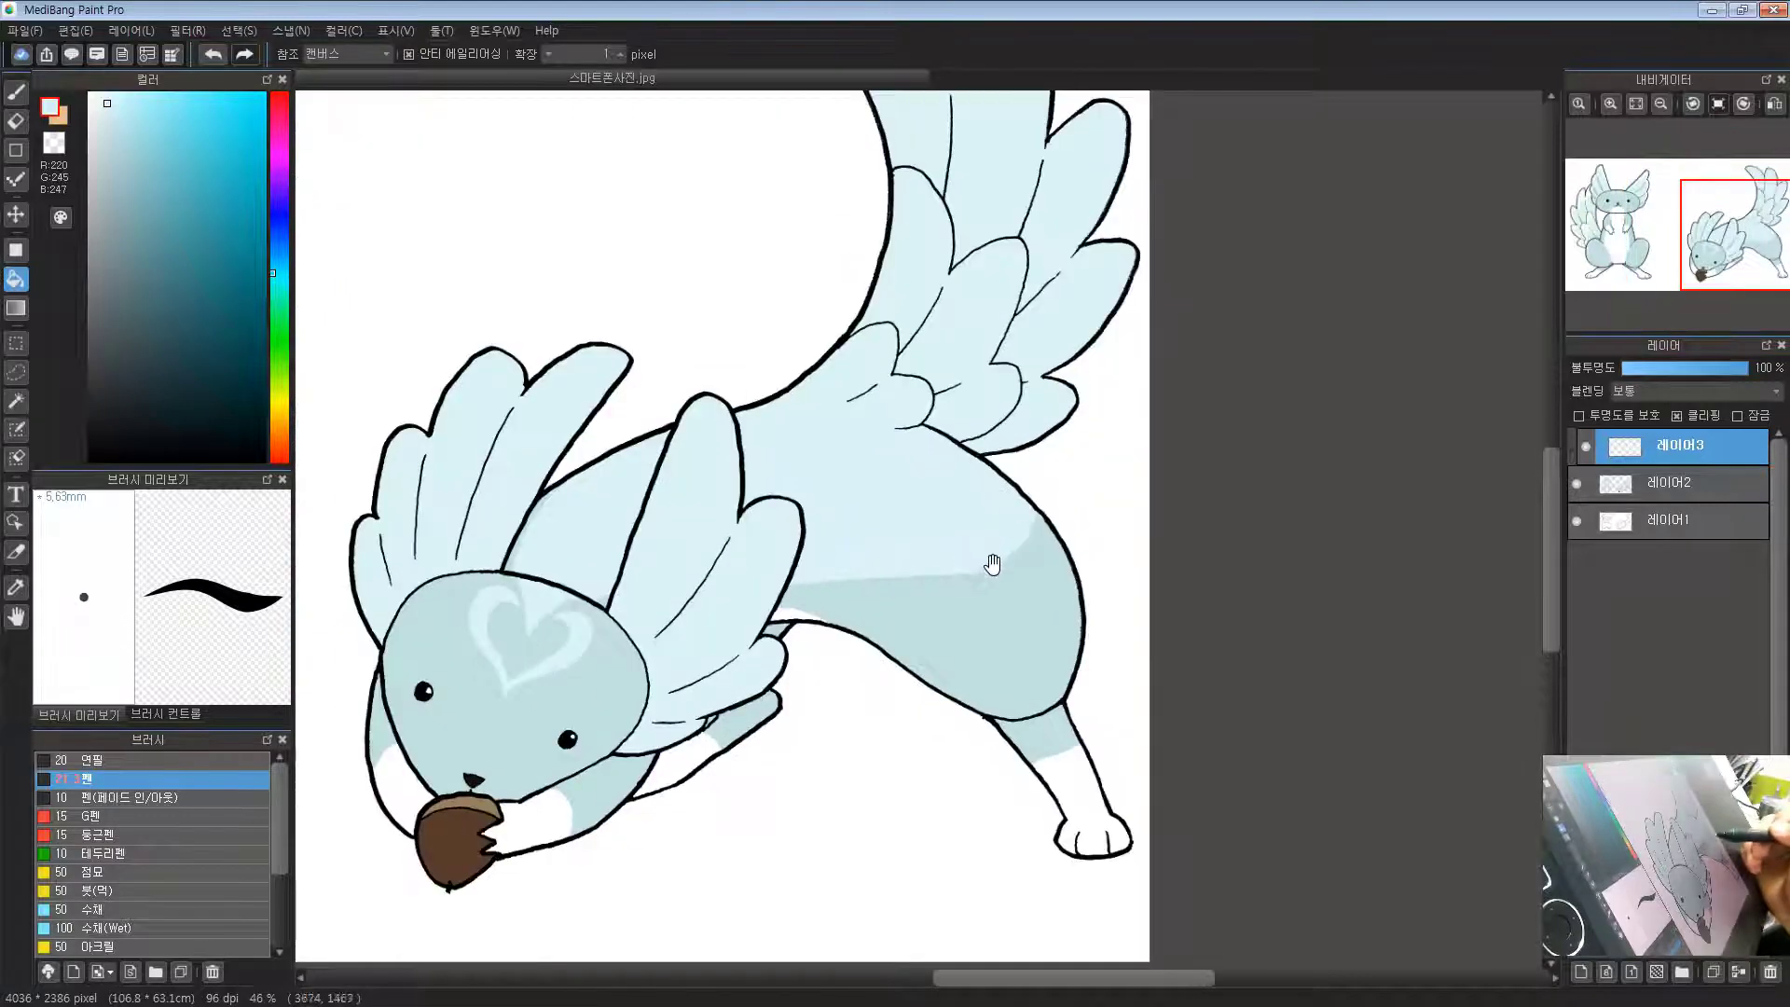
Step: Outline a curled heart marking with a pointed chevron below it on the crouching creature's haunch, and fill both with pale blue
mouse_move(930, 590)
left_mouse_down()
mouse_move(847, 504)
mouse_move(816, 509)
left_mouse_up()
left_click(16, 91)
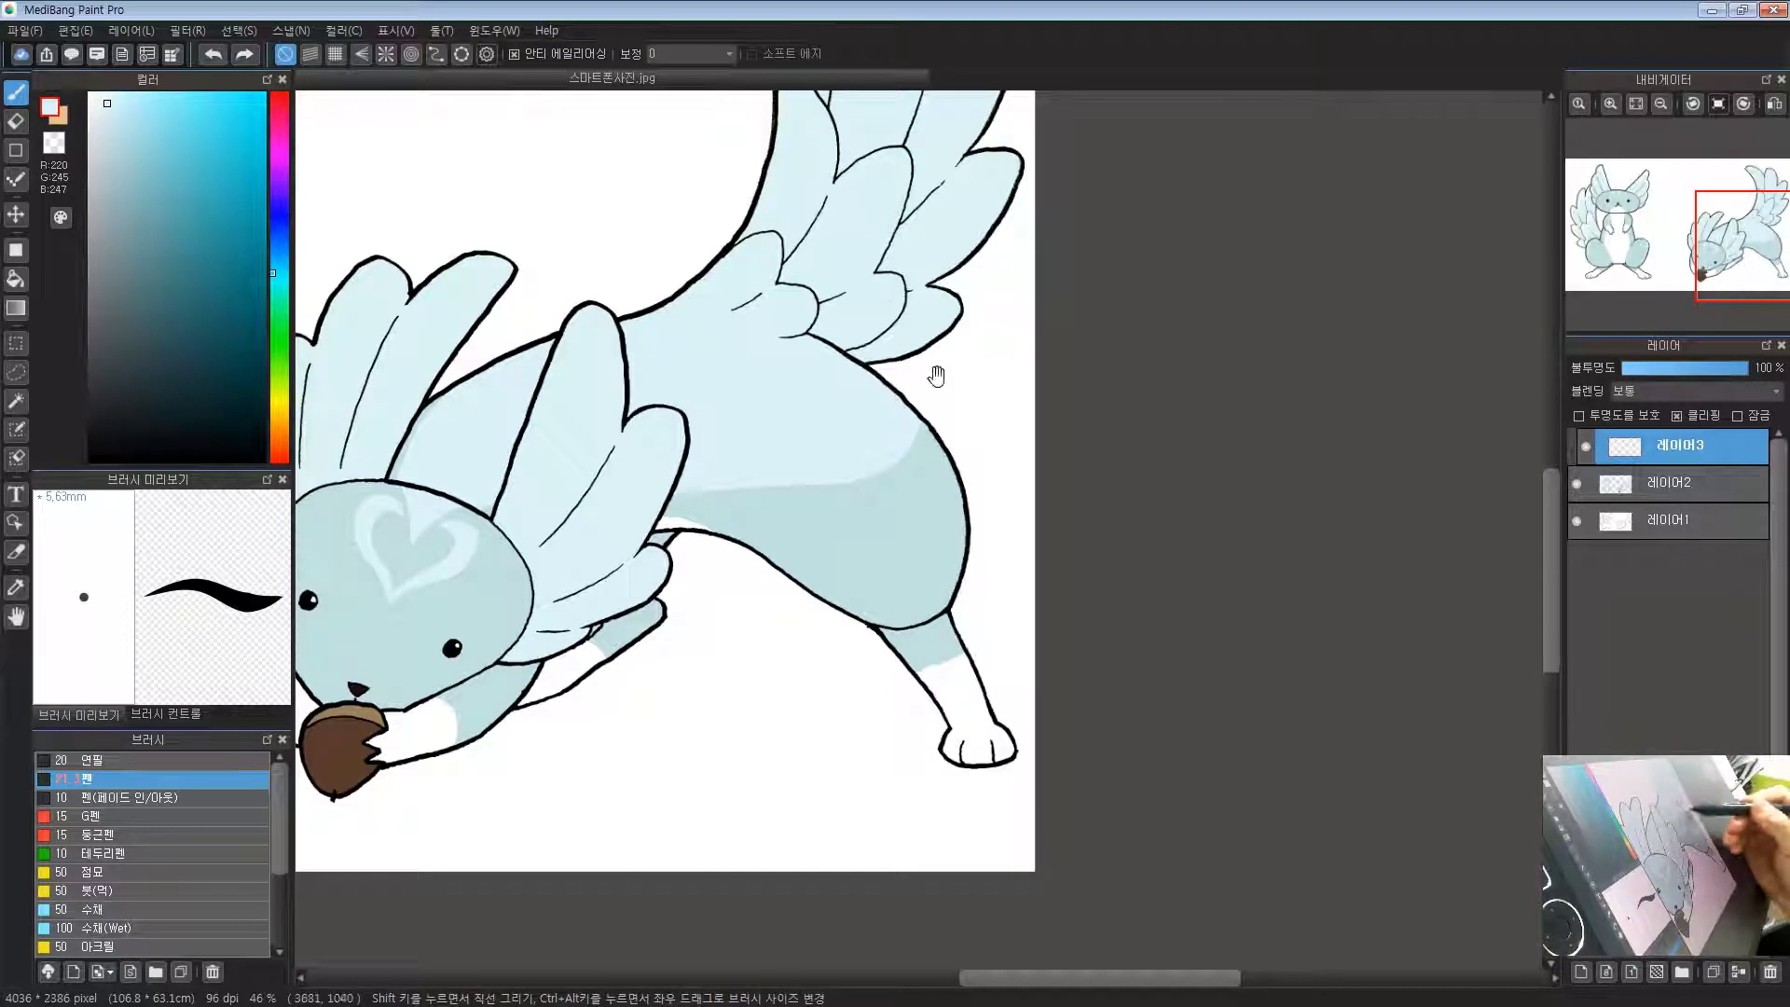
left_click_drag(936, 375, 943, 373)
mouse_move(947, 524)
left_mouse_down()
mouse_move(958, 461)
mouse_move(935, 469)
left_mouse_up()
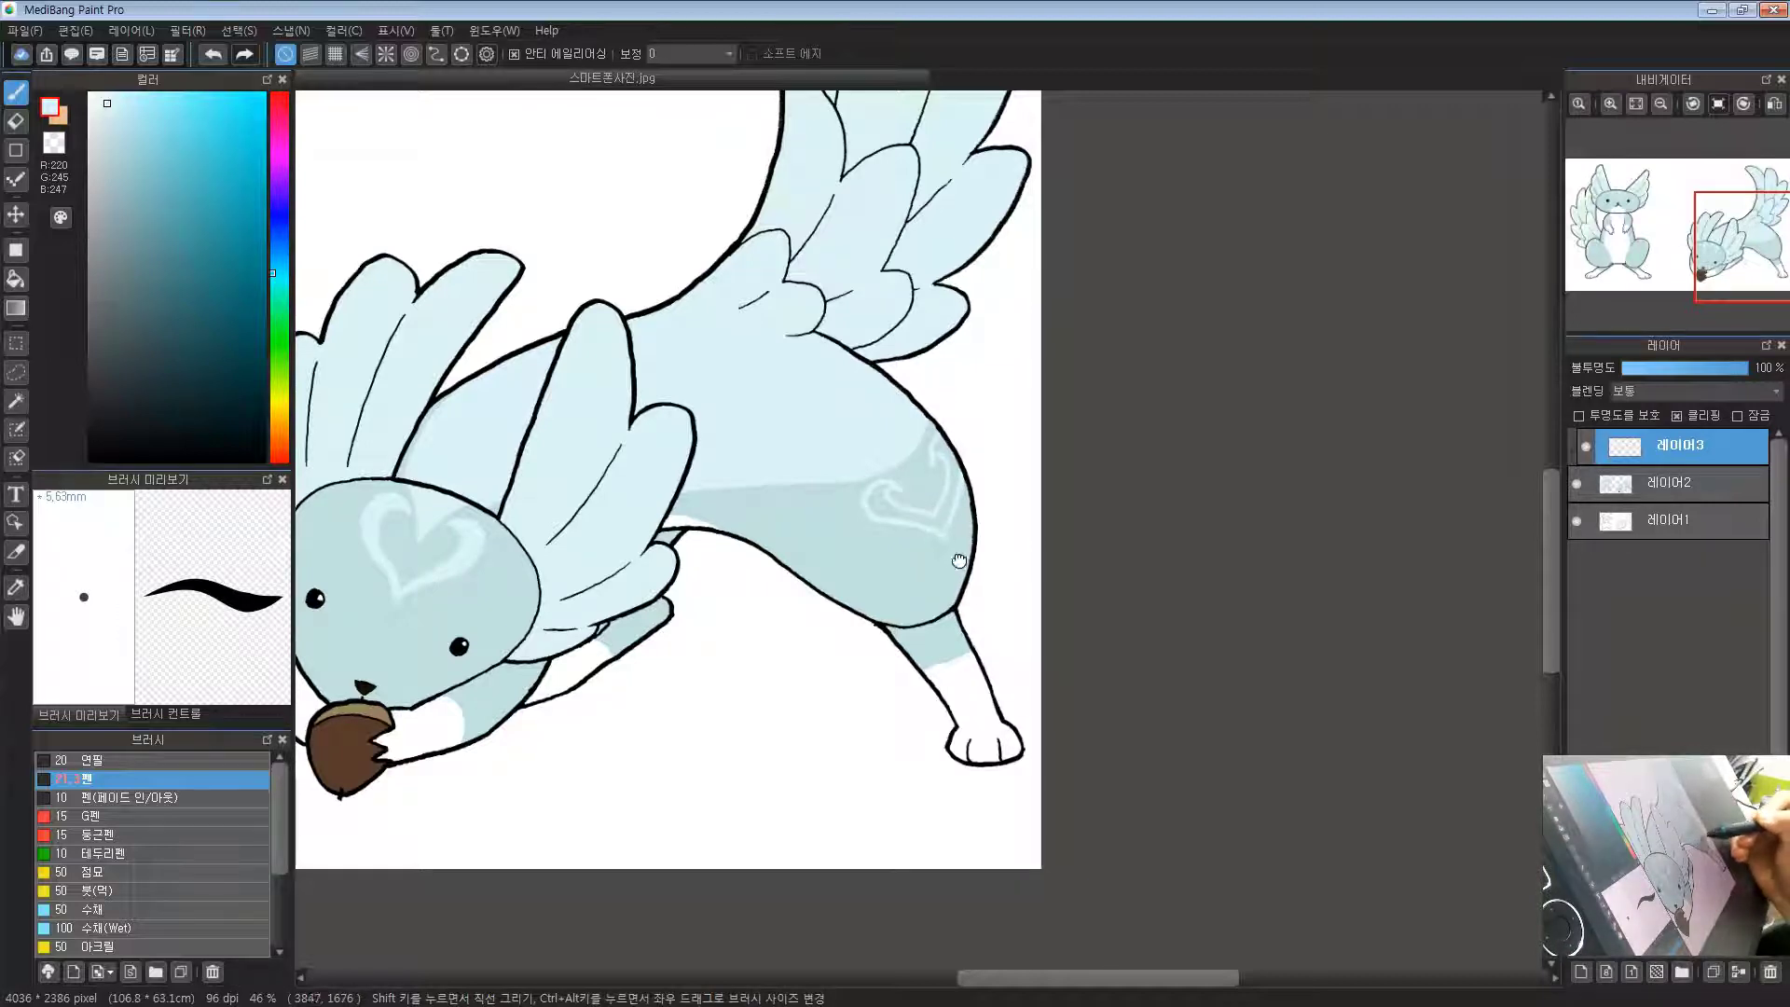
left_click_drag(957, 562, 963, 539)
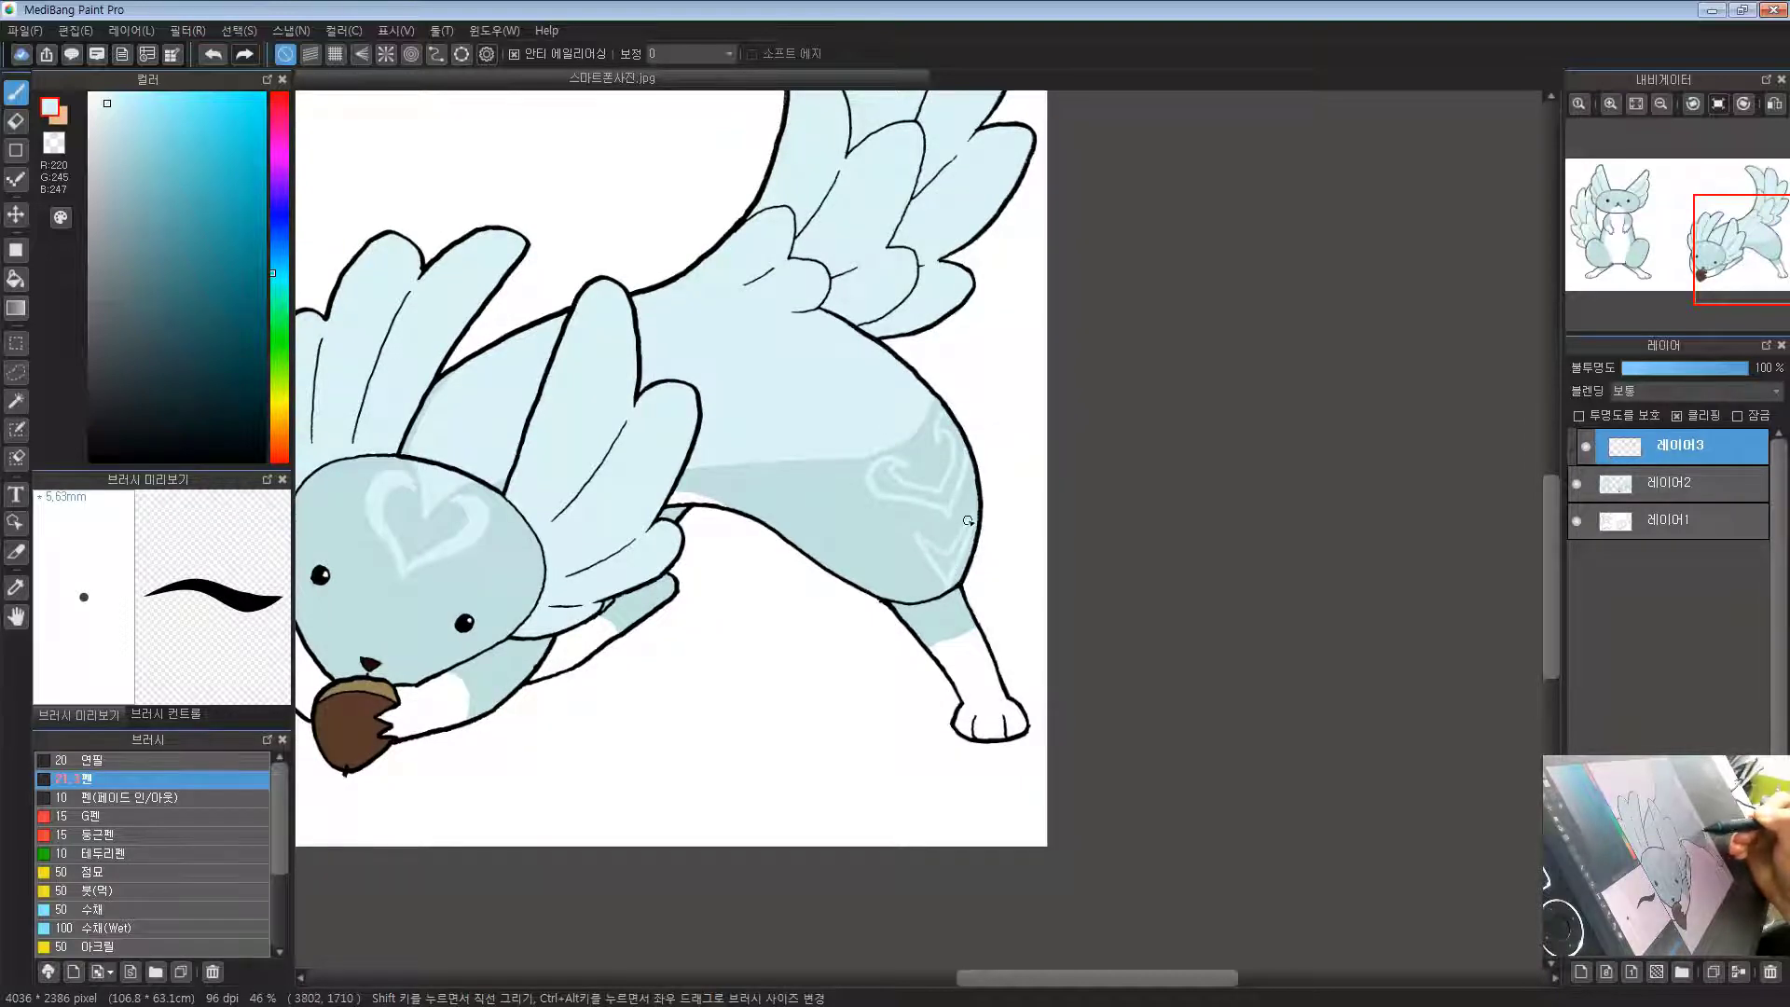
left_click_drag(871, 583, 975, 477)
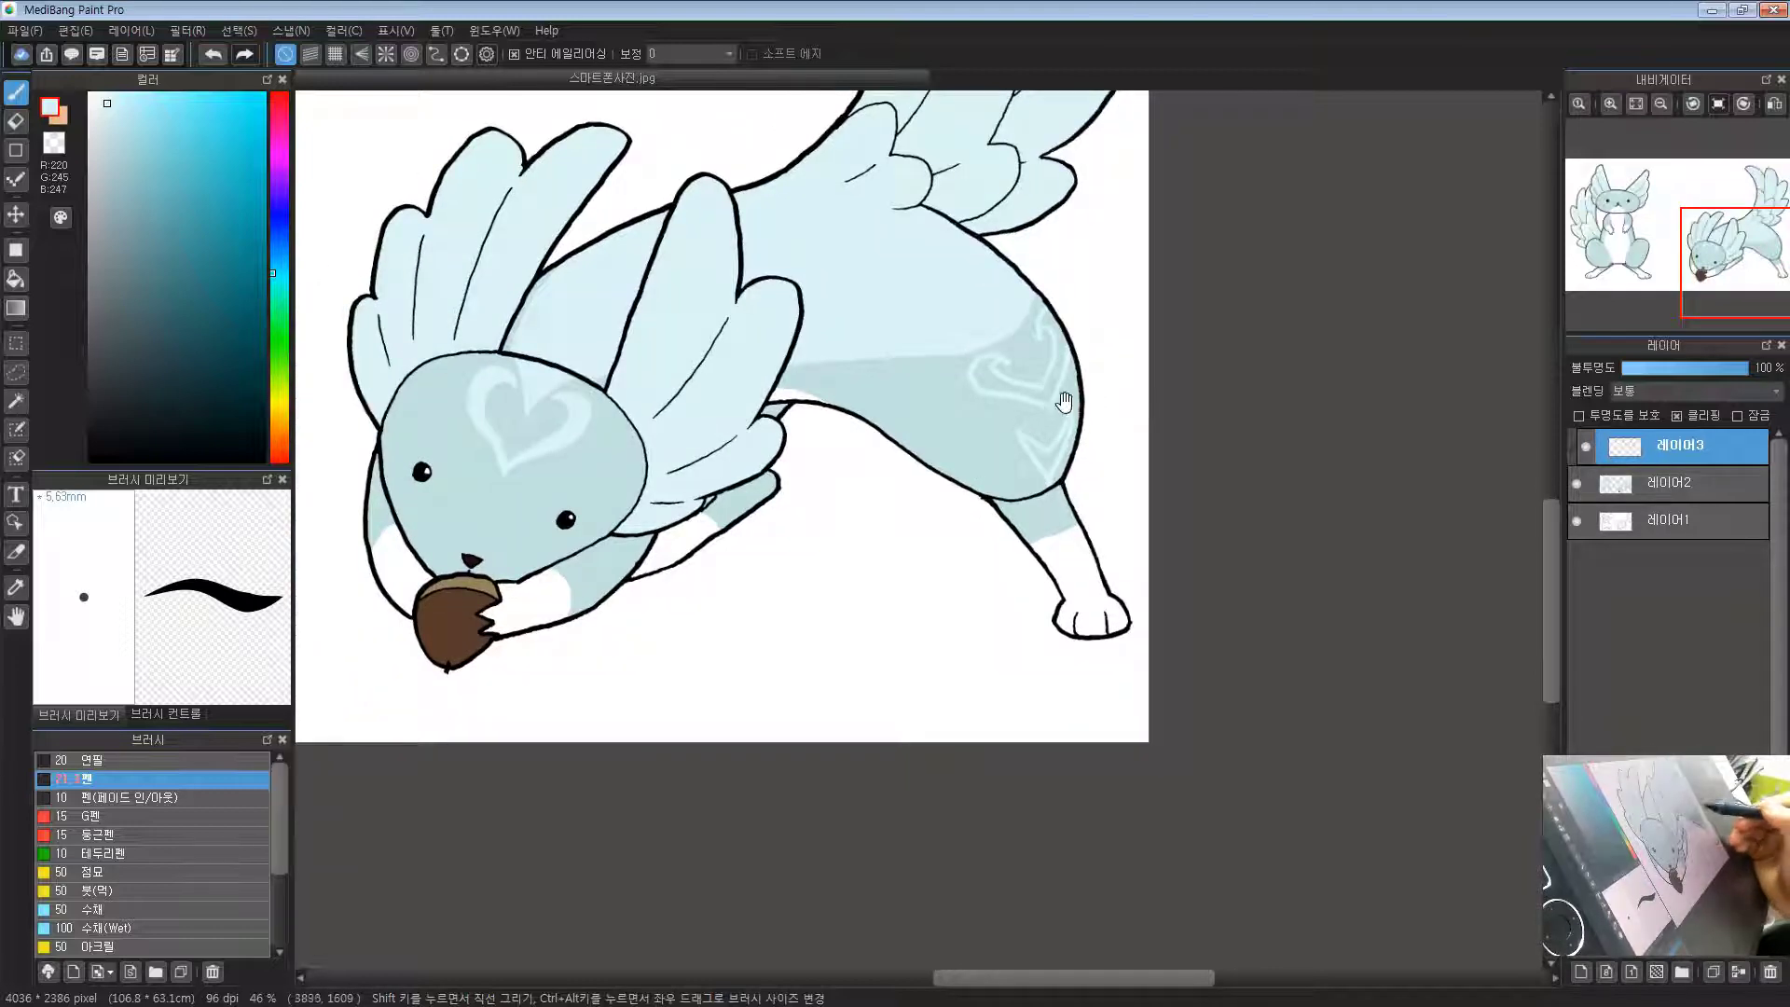
left_click_drag(1064, 401, 1010, 416)
left_click(15, 279)
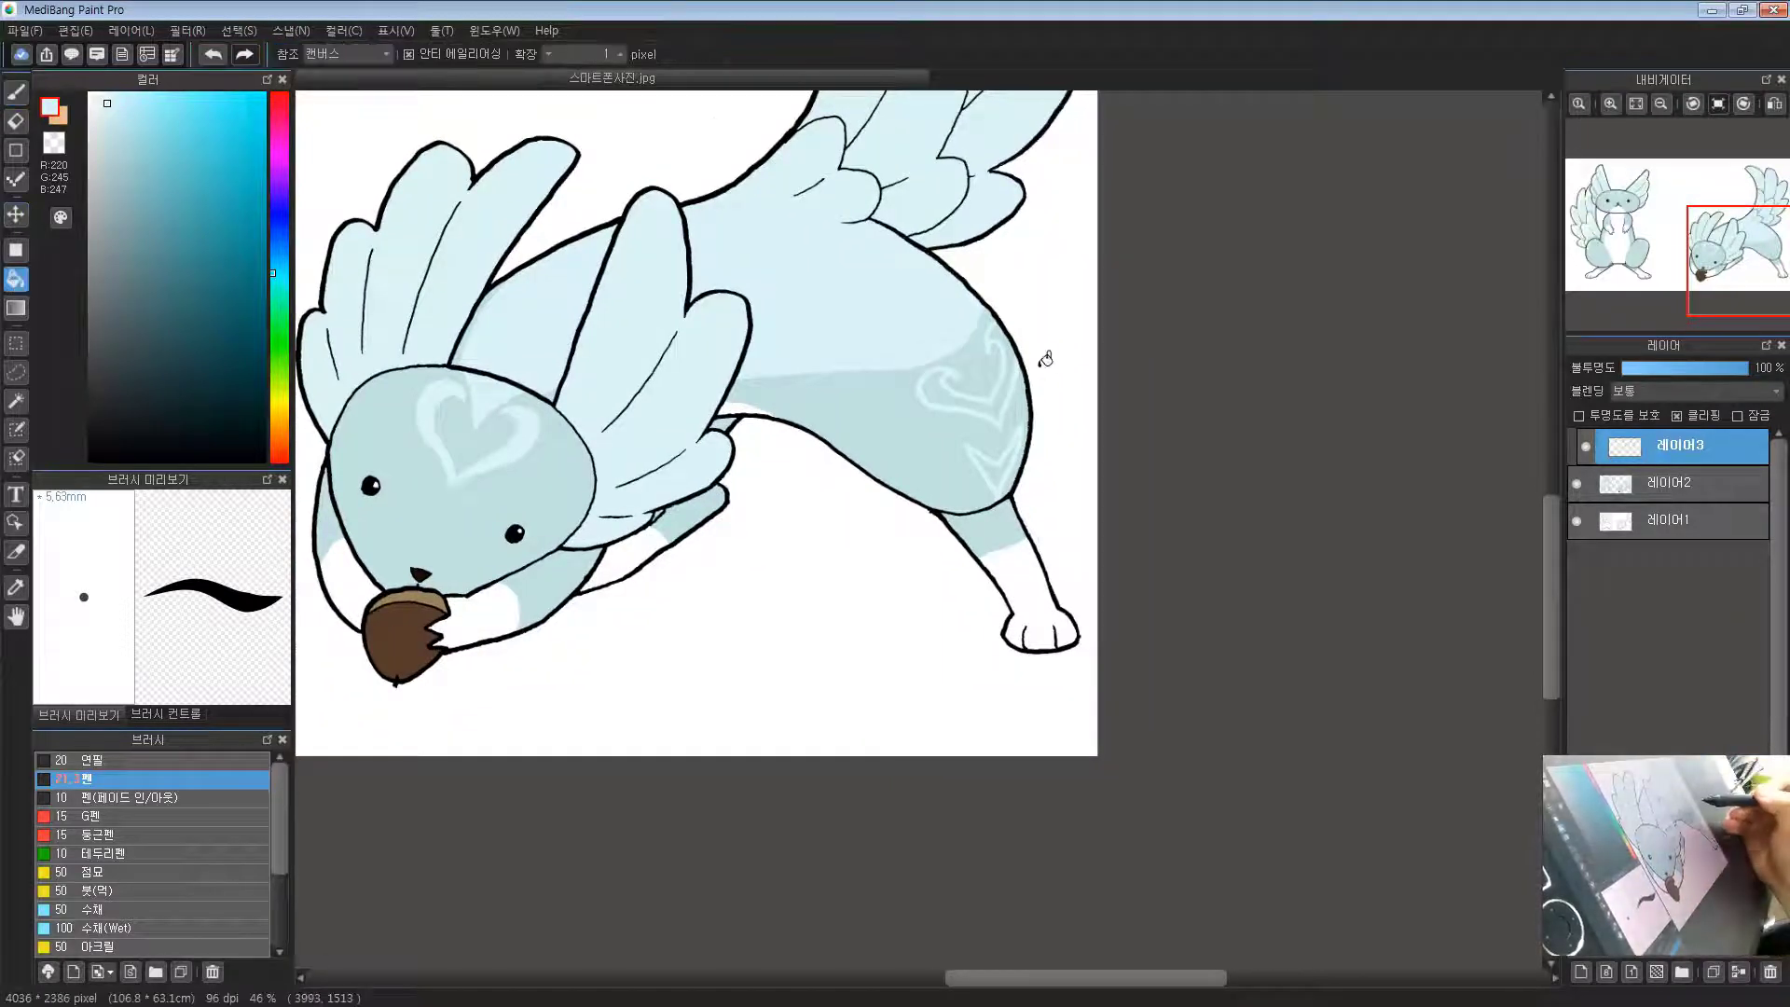
left_click(1001, 471)
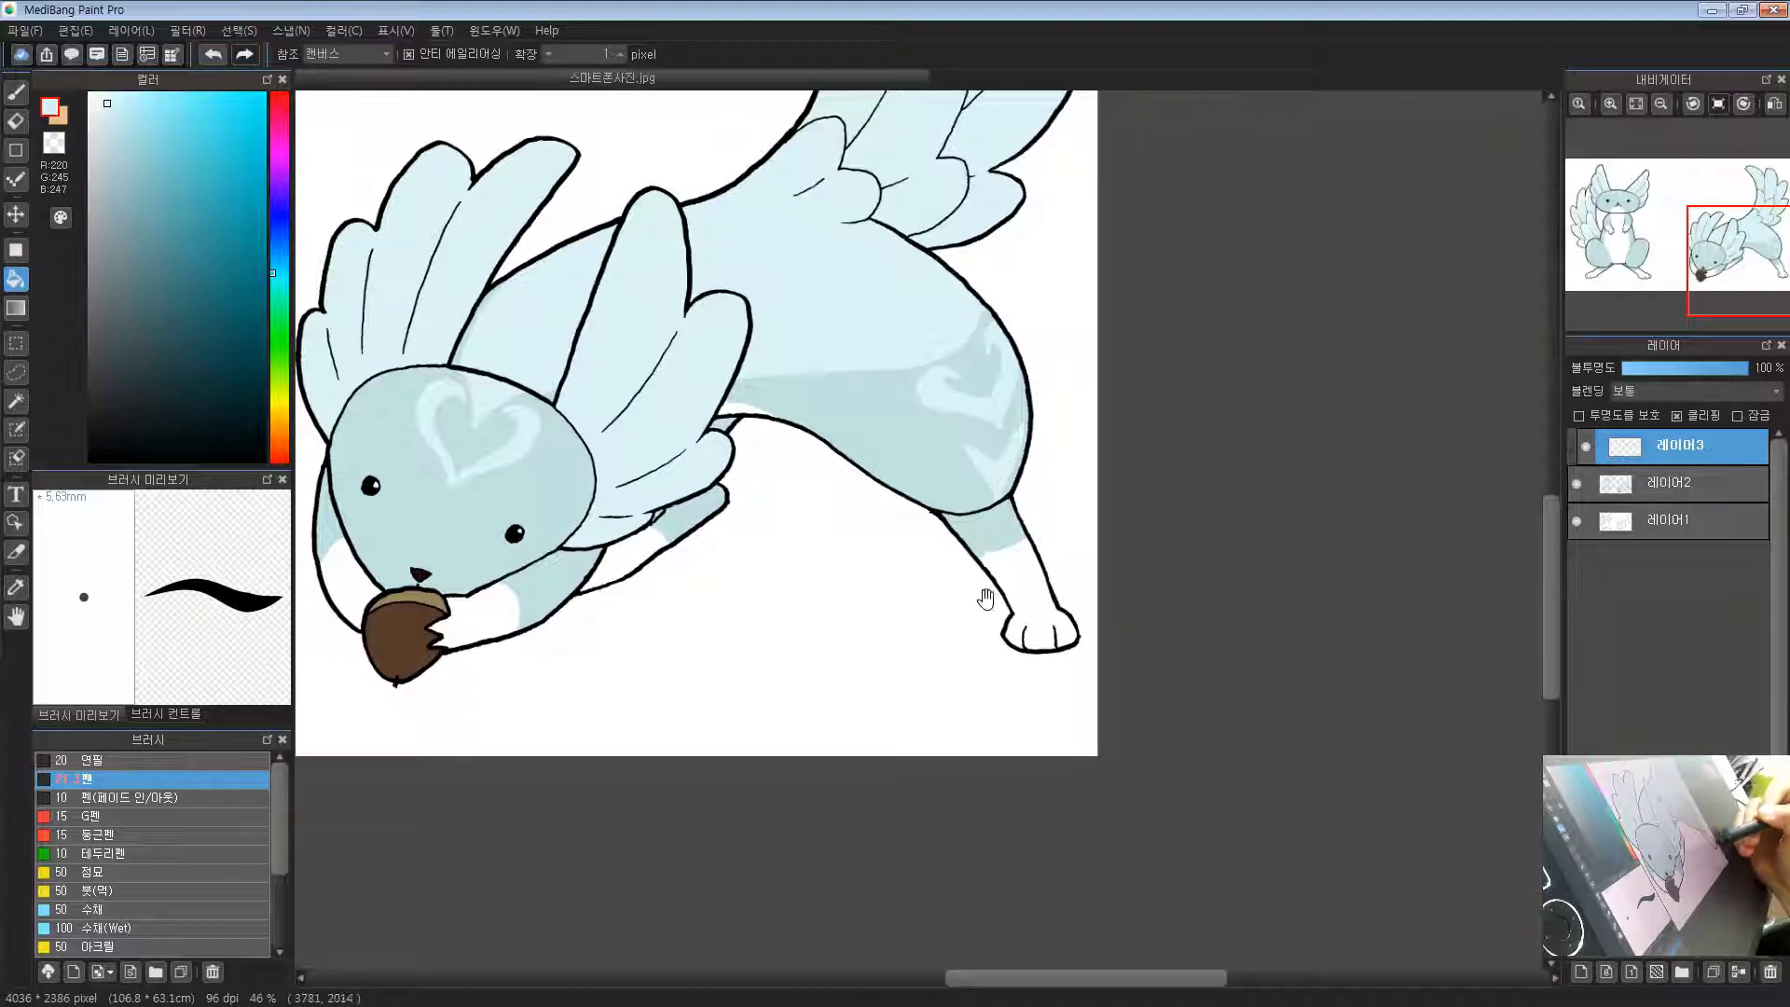
Step: Compare the markings on the sitting creature's arms and legs with those on the crouching creature
left_click_drag(988, 597, 1026, 507)
left_click_drag(1031, 442, 913, 605)
left_click_drag(979, 508, 1016, 503)
left_click_drag(809, 523, 900, 489)
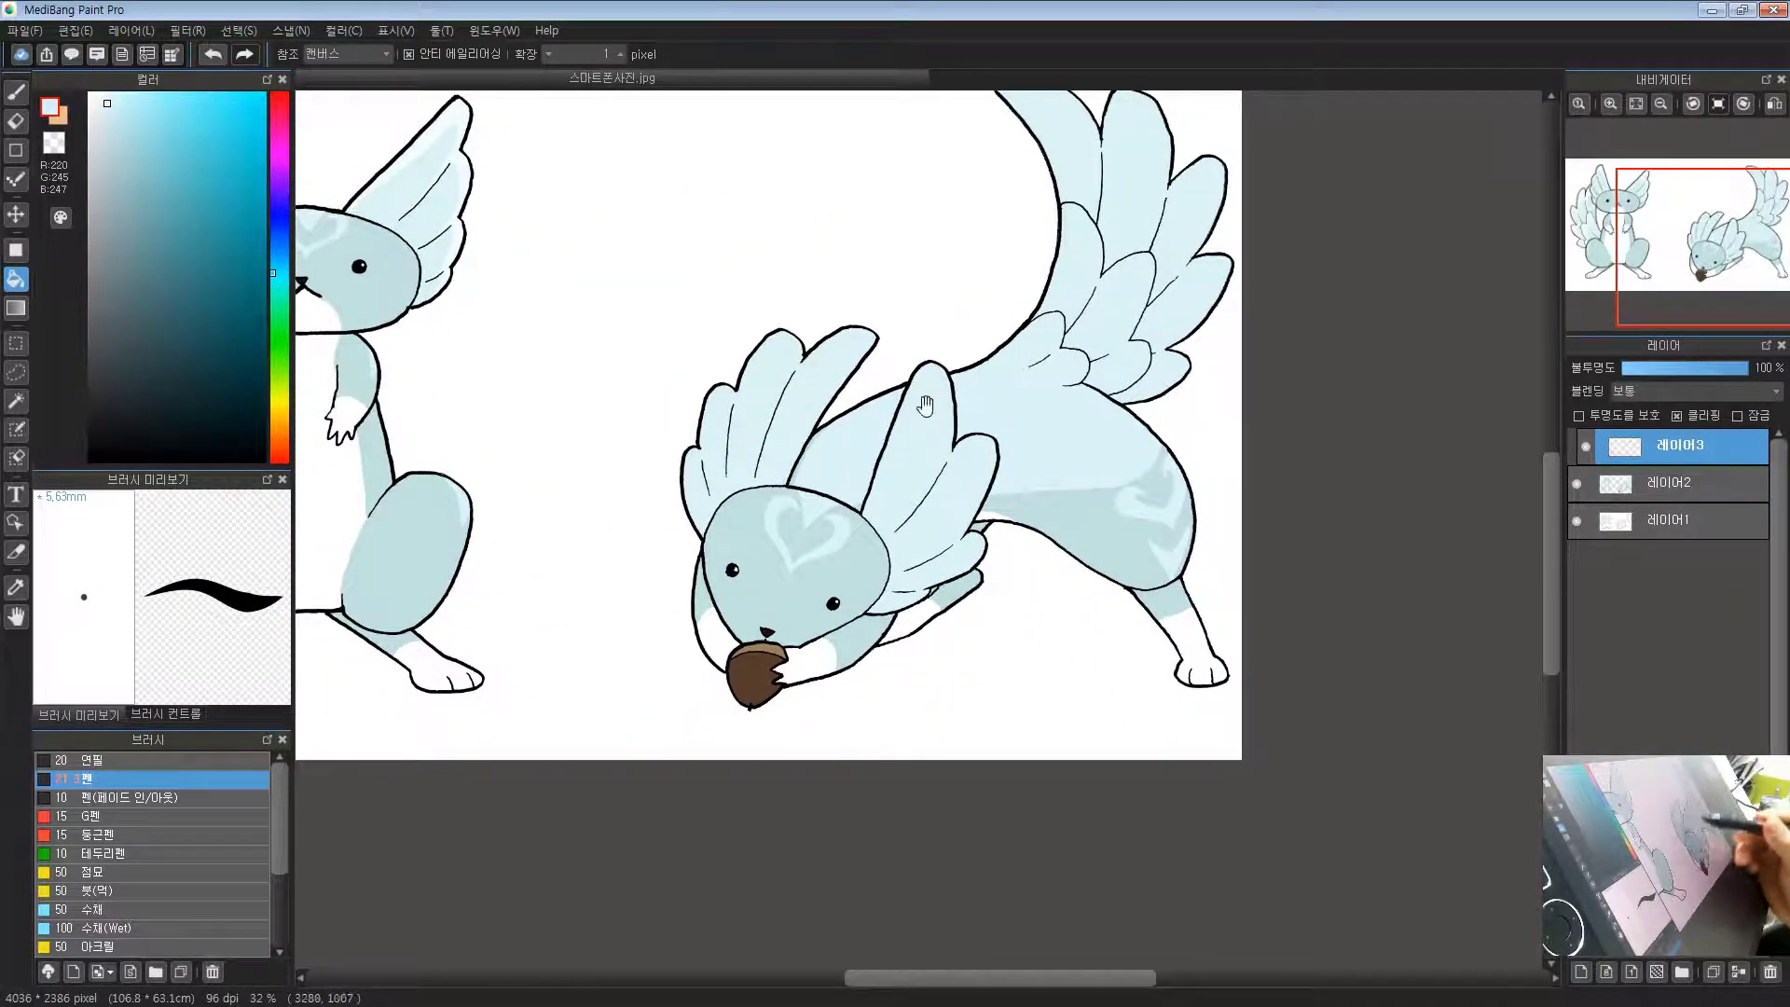
left_click_drag(925, 405, 1120, 406)
left_click_drag(1119, 419, 1075, 434)
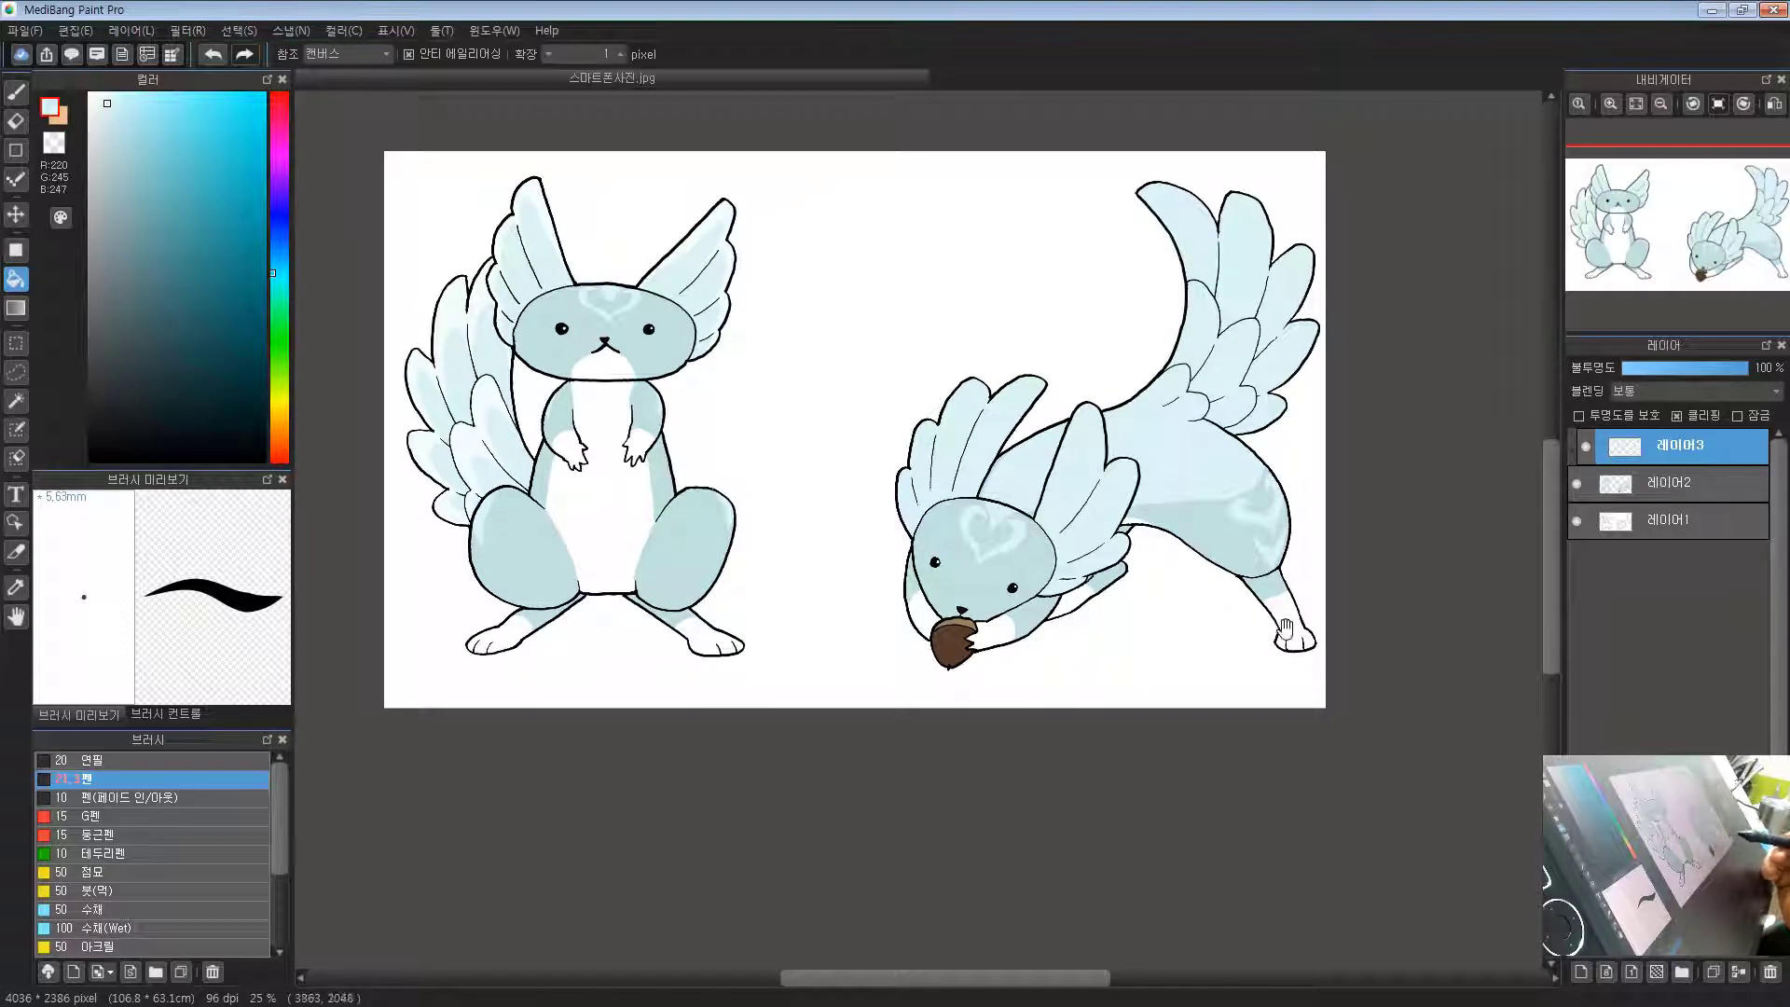
left_click_drag(1287, 629, 1244, 570)
left_click_drag(1182, 506, 1195, 562)
left_click_drag(608, 529, 1163, 506)
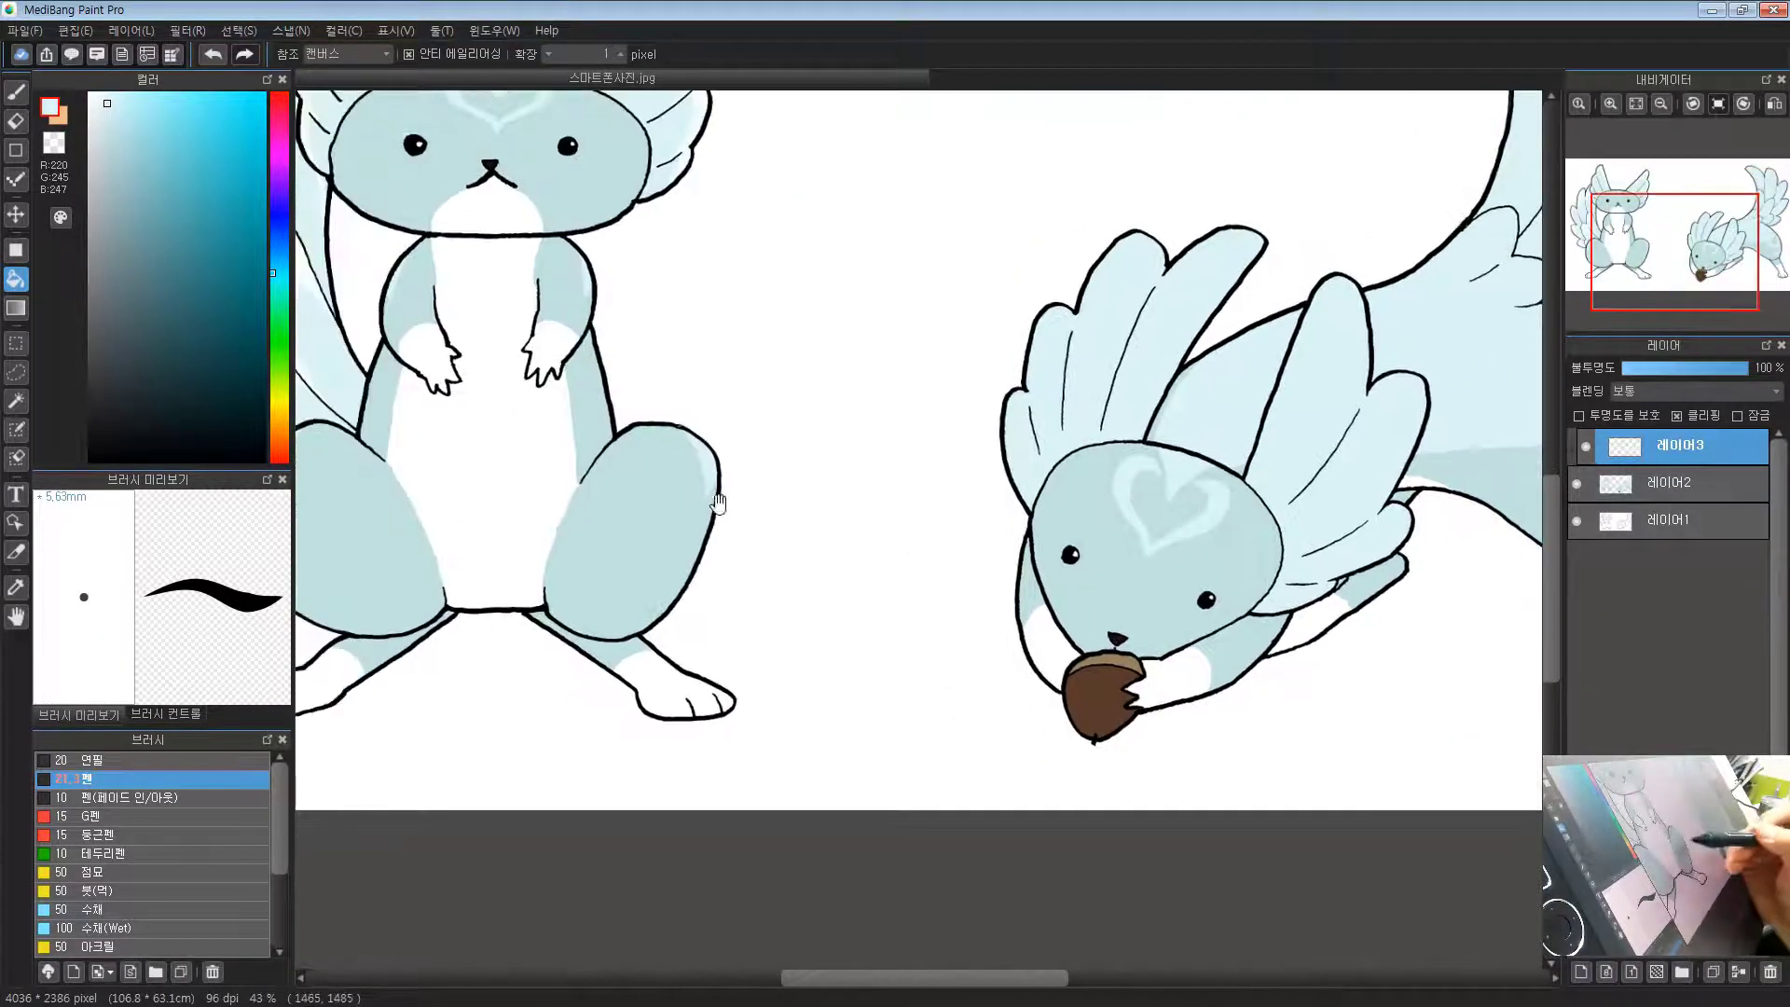
left_click_drag(706, 397, 946, 410)
left_click_drag(1190, 387, 765, 408)
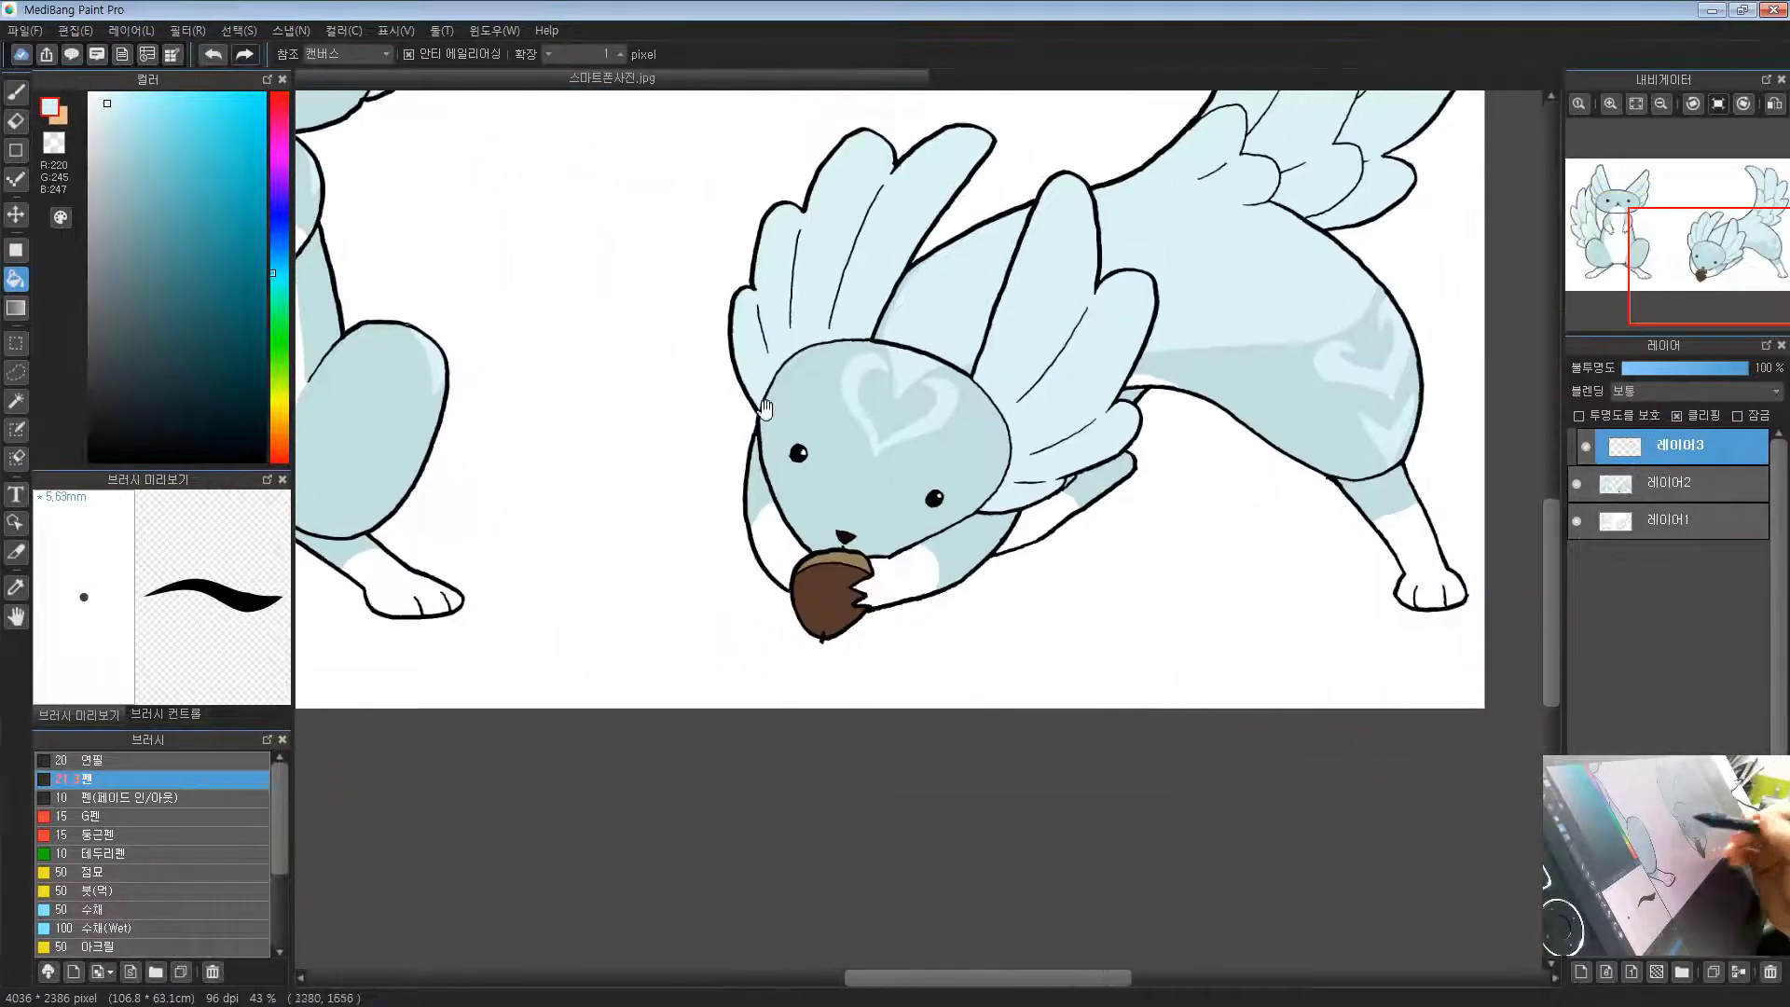
Step: Outline small pointed pale-blue markings on the crouching creature's upper arms and fill them
mouse_move(885, 506)
left_mouse_down()
mouse_move(789, 494)
mouse_move(887, 391)
left_mouse_up()
key("b")
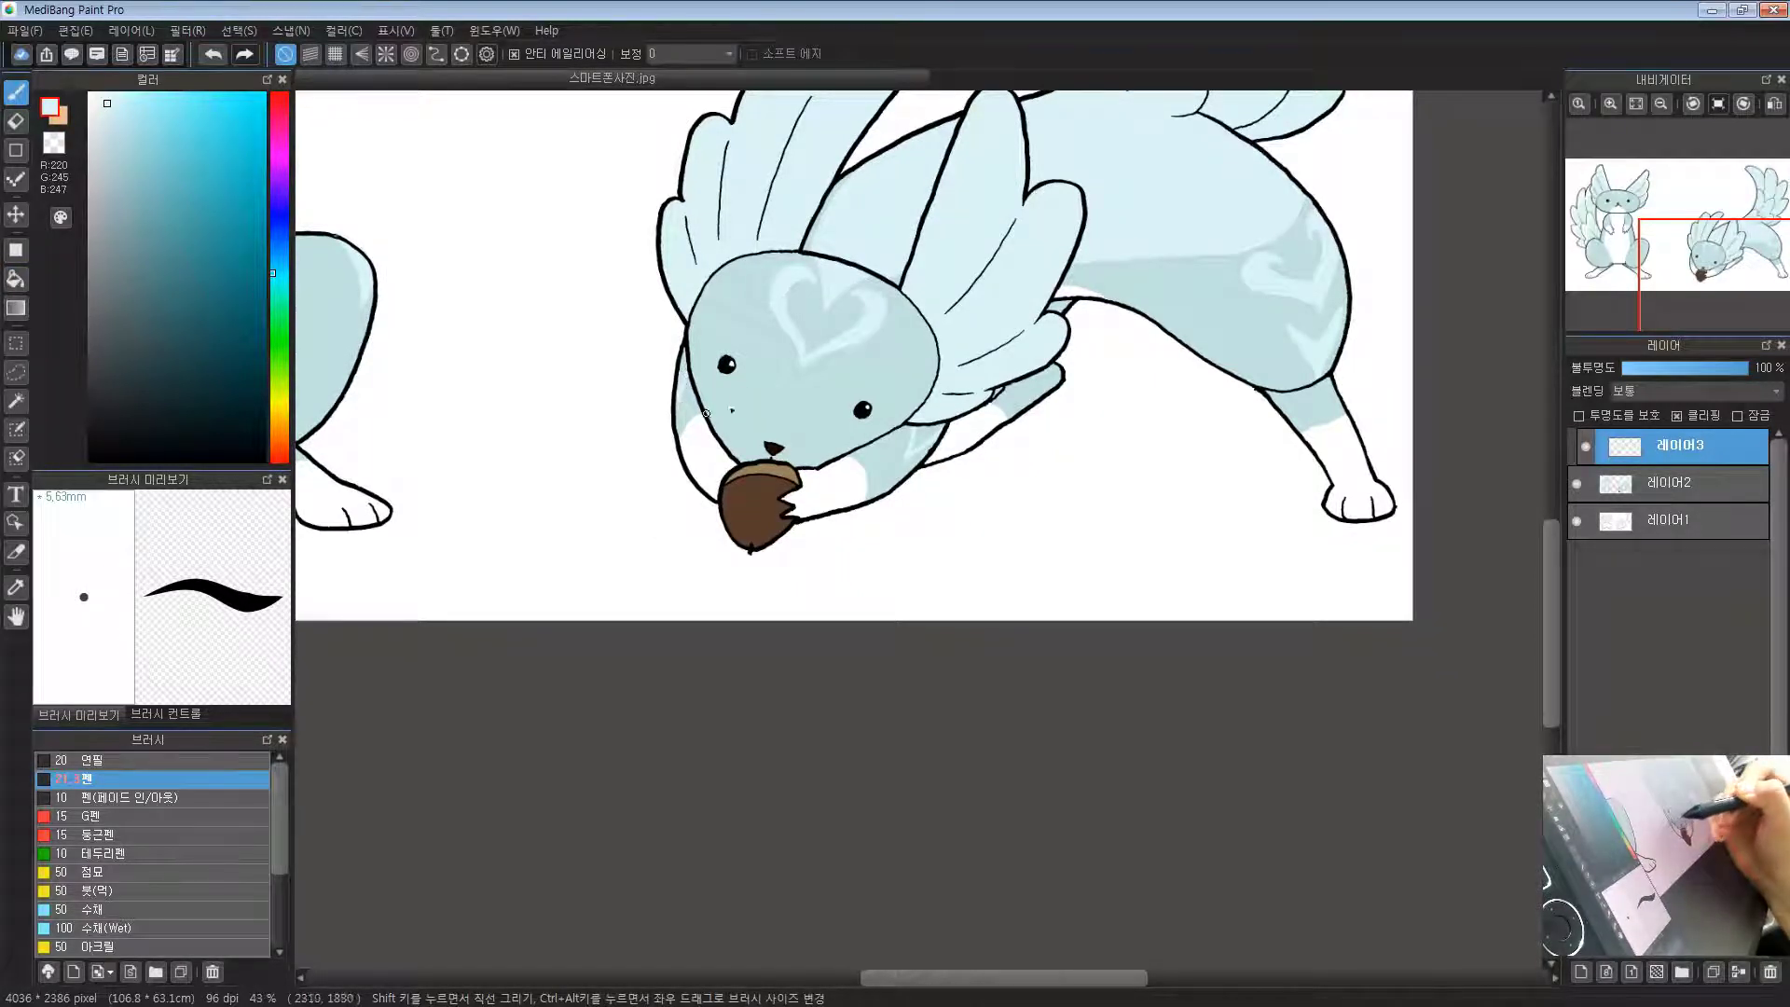
left_click_drag(756, 392, 727, 443)
scroll(727, 442, "up", 3)
left_click_drag(848, 404, 869, 396)
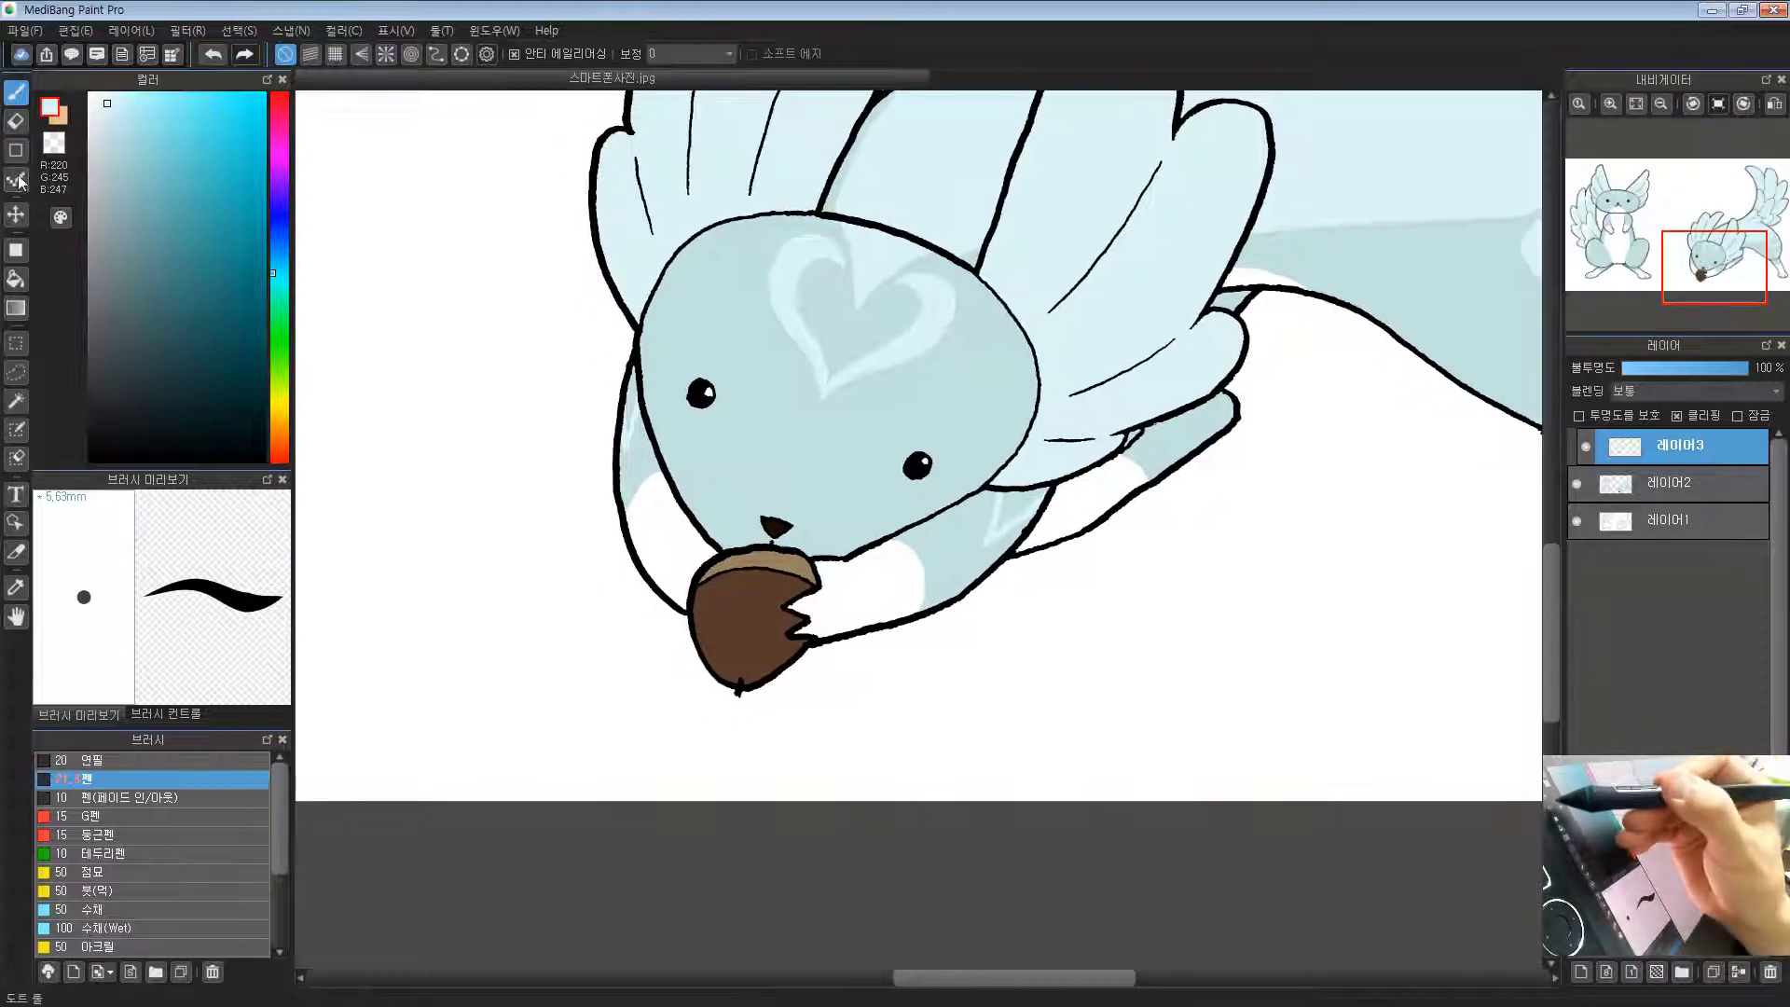
left_click(21, 281)
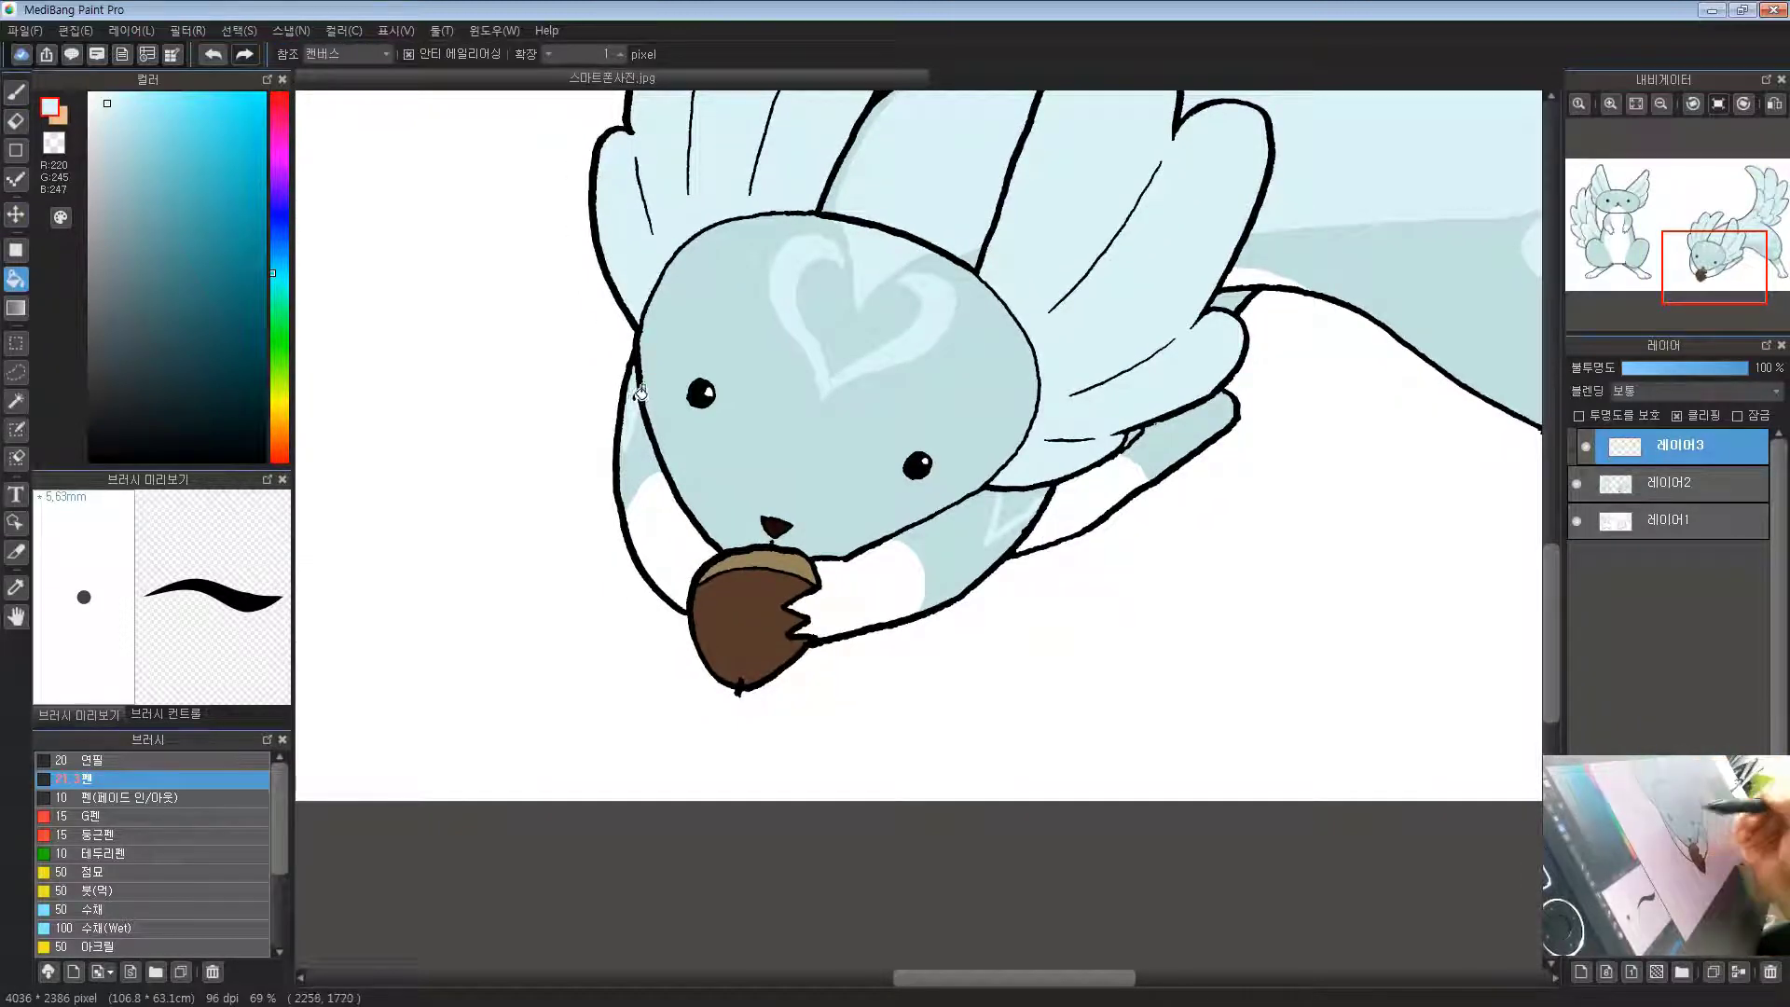
scroll(1254, 339, "down", 4)
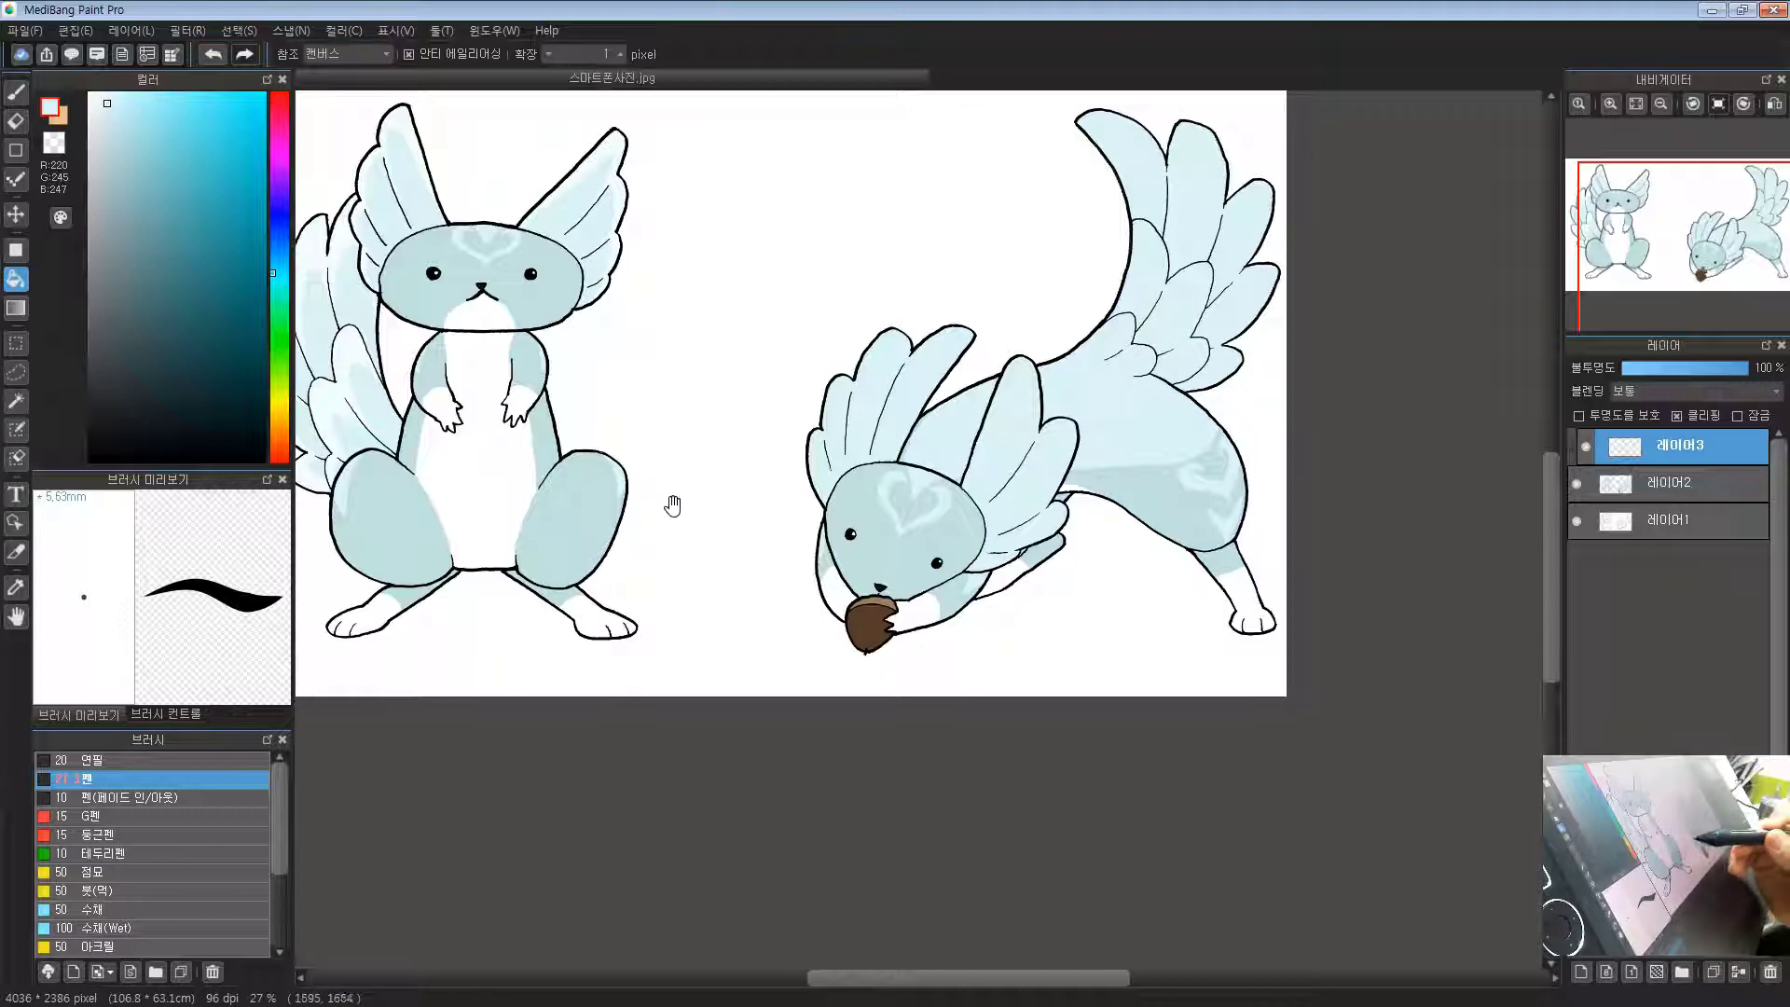
Step: Cut an oval patch out of the pale-blue back near the tail base, outlining and filling it with the transparent color
left_click_drag(683, 509, 817, 460)
scroll(837, 453, "up", 5)
left_click_drag(504, 249, 649, 369)
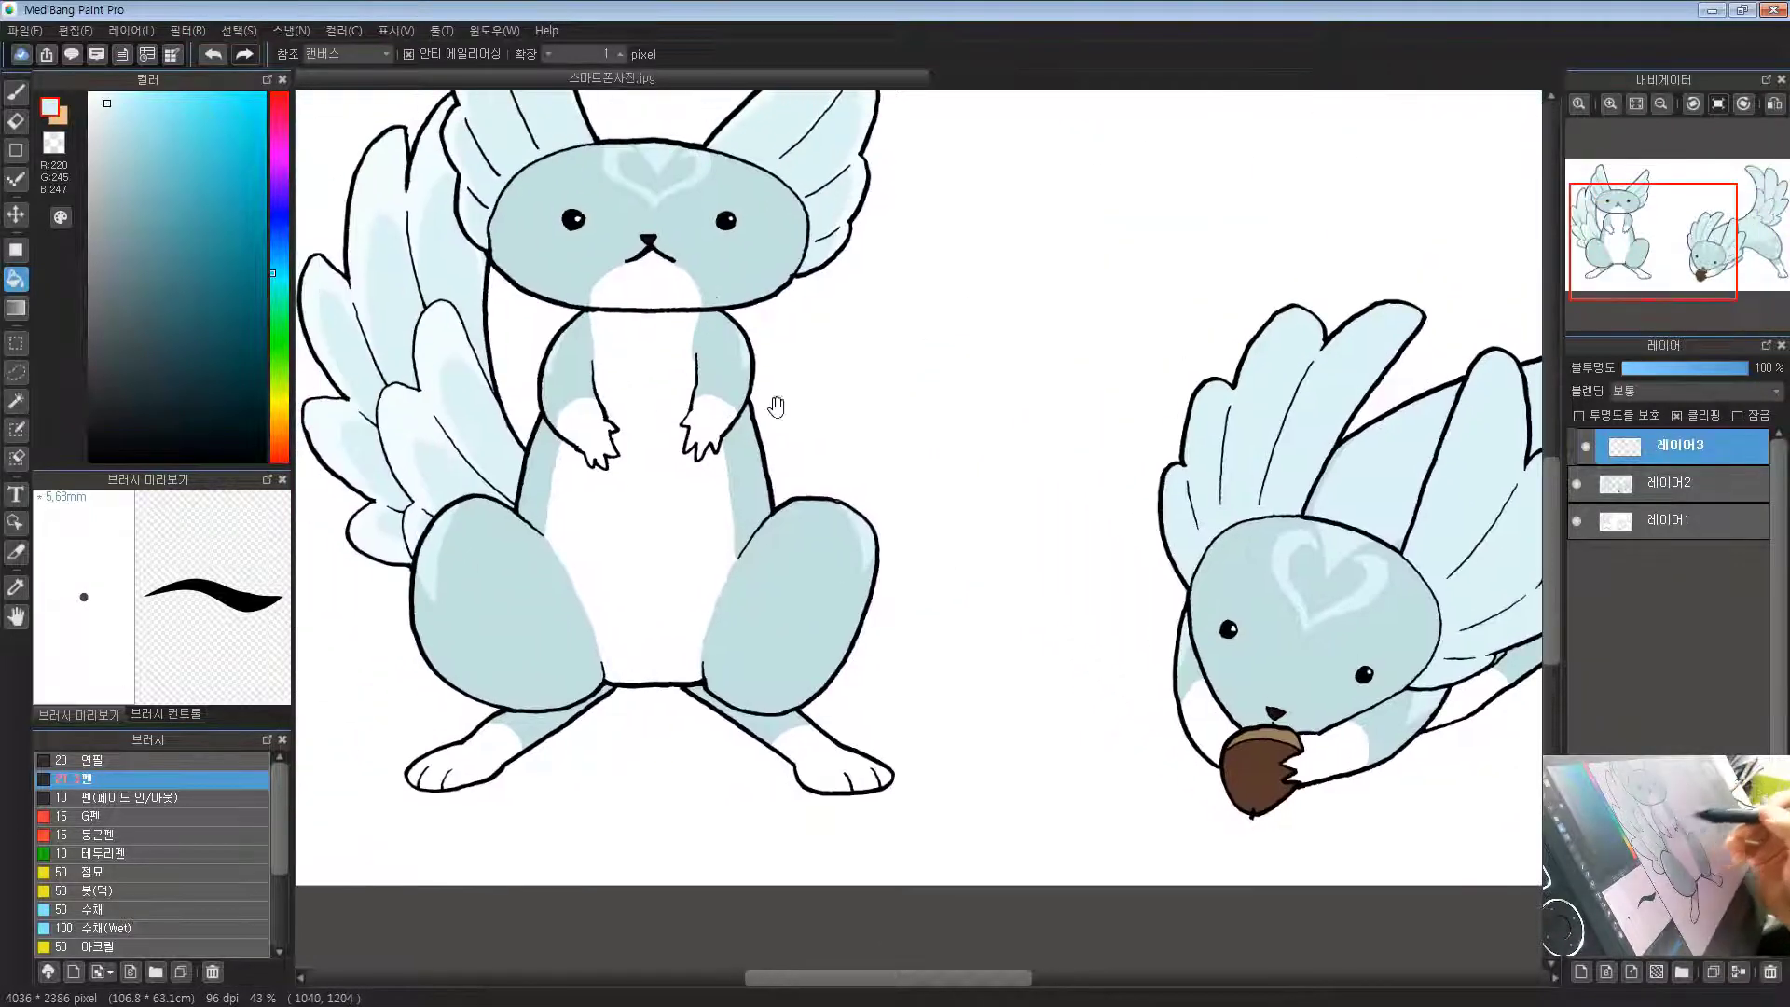
left_click_drag(1304, 584, 422, 553)
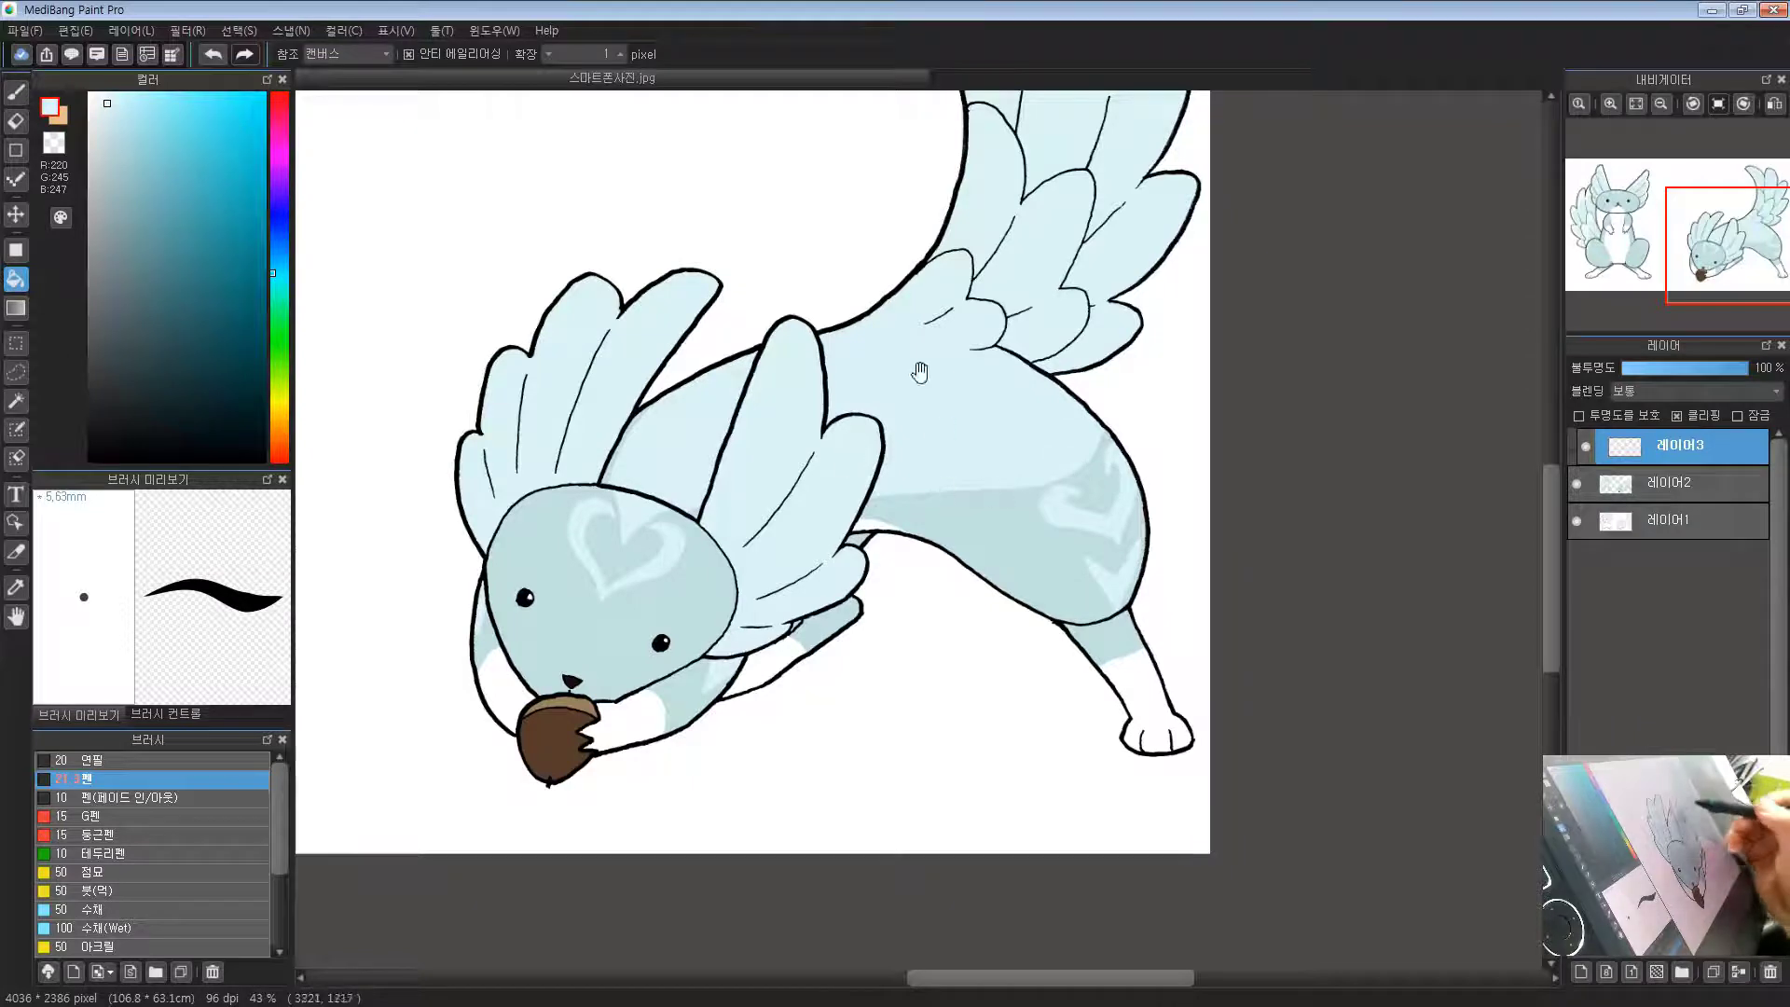
scroll(951, 406, "up", 2)
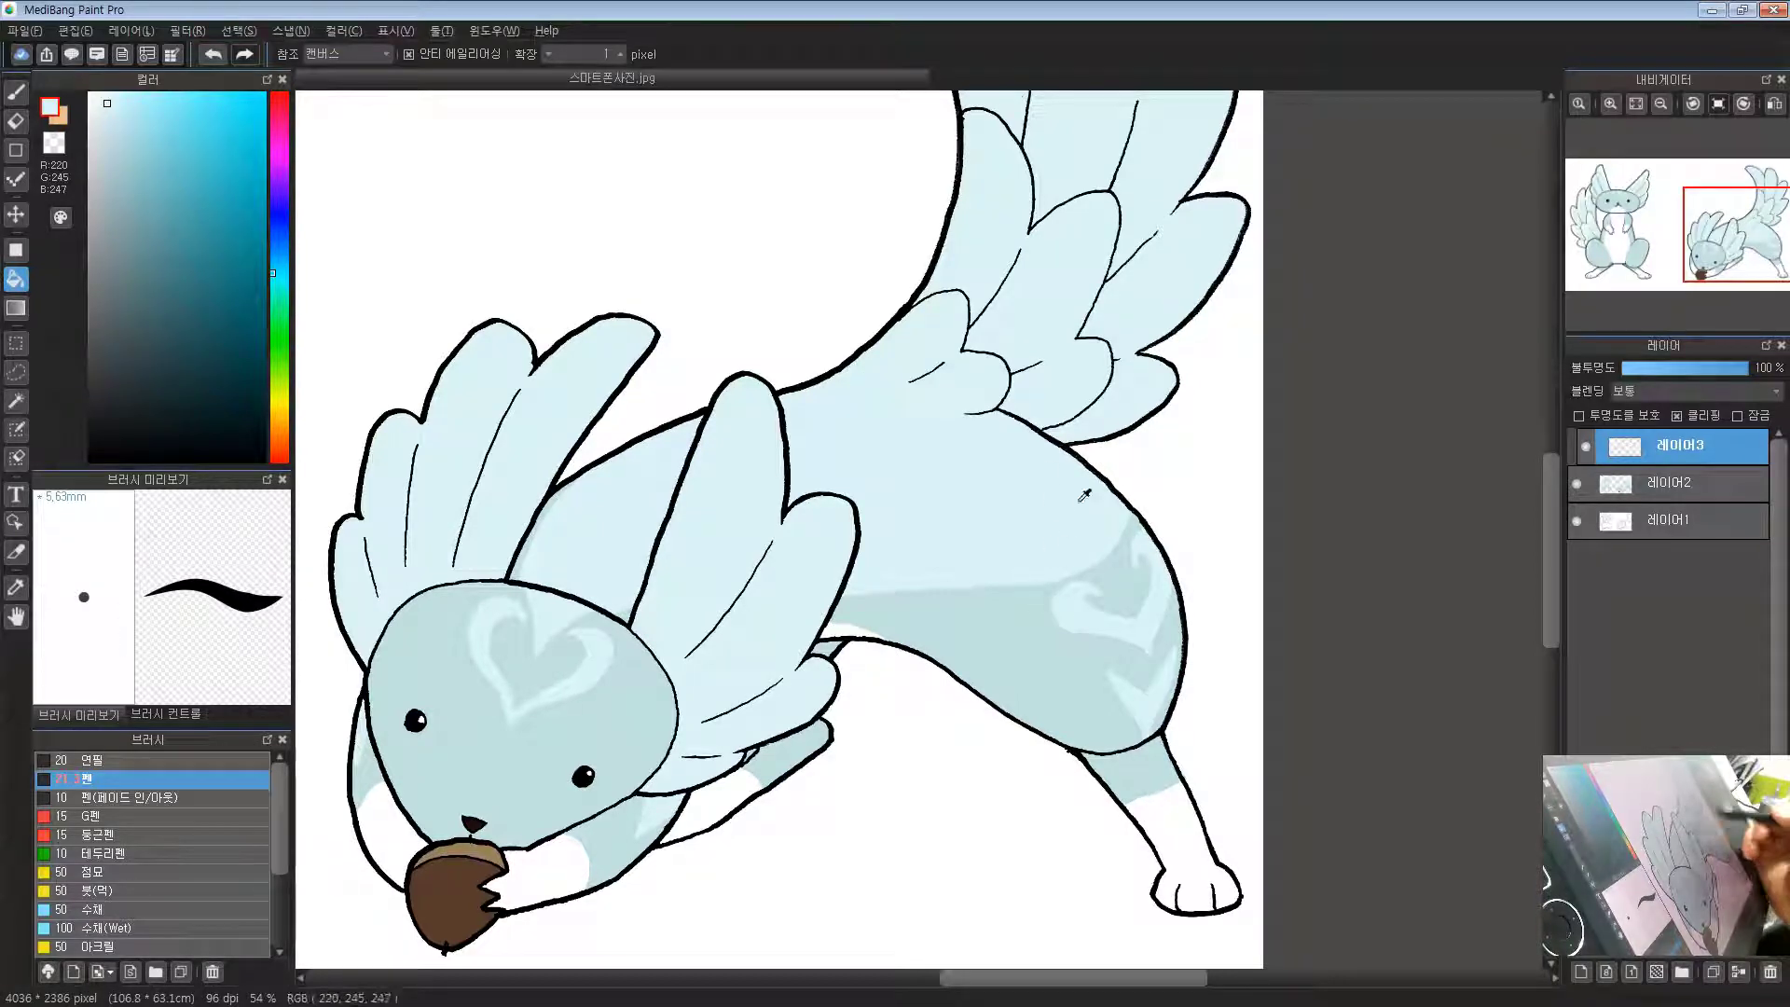
left_click(16, 92)
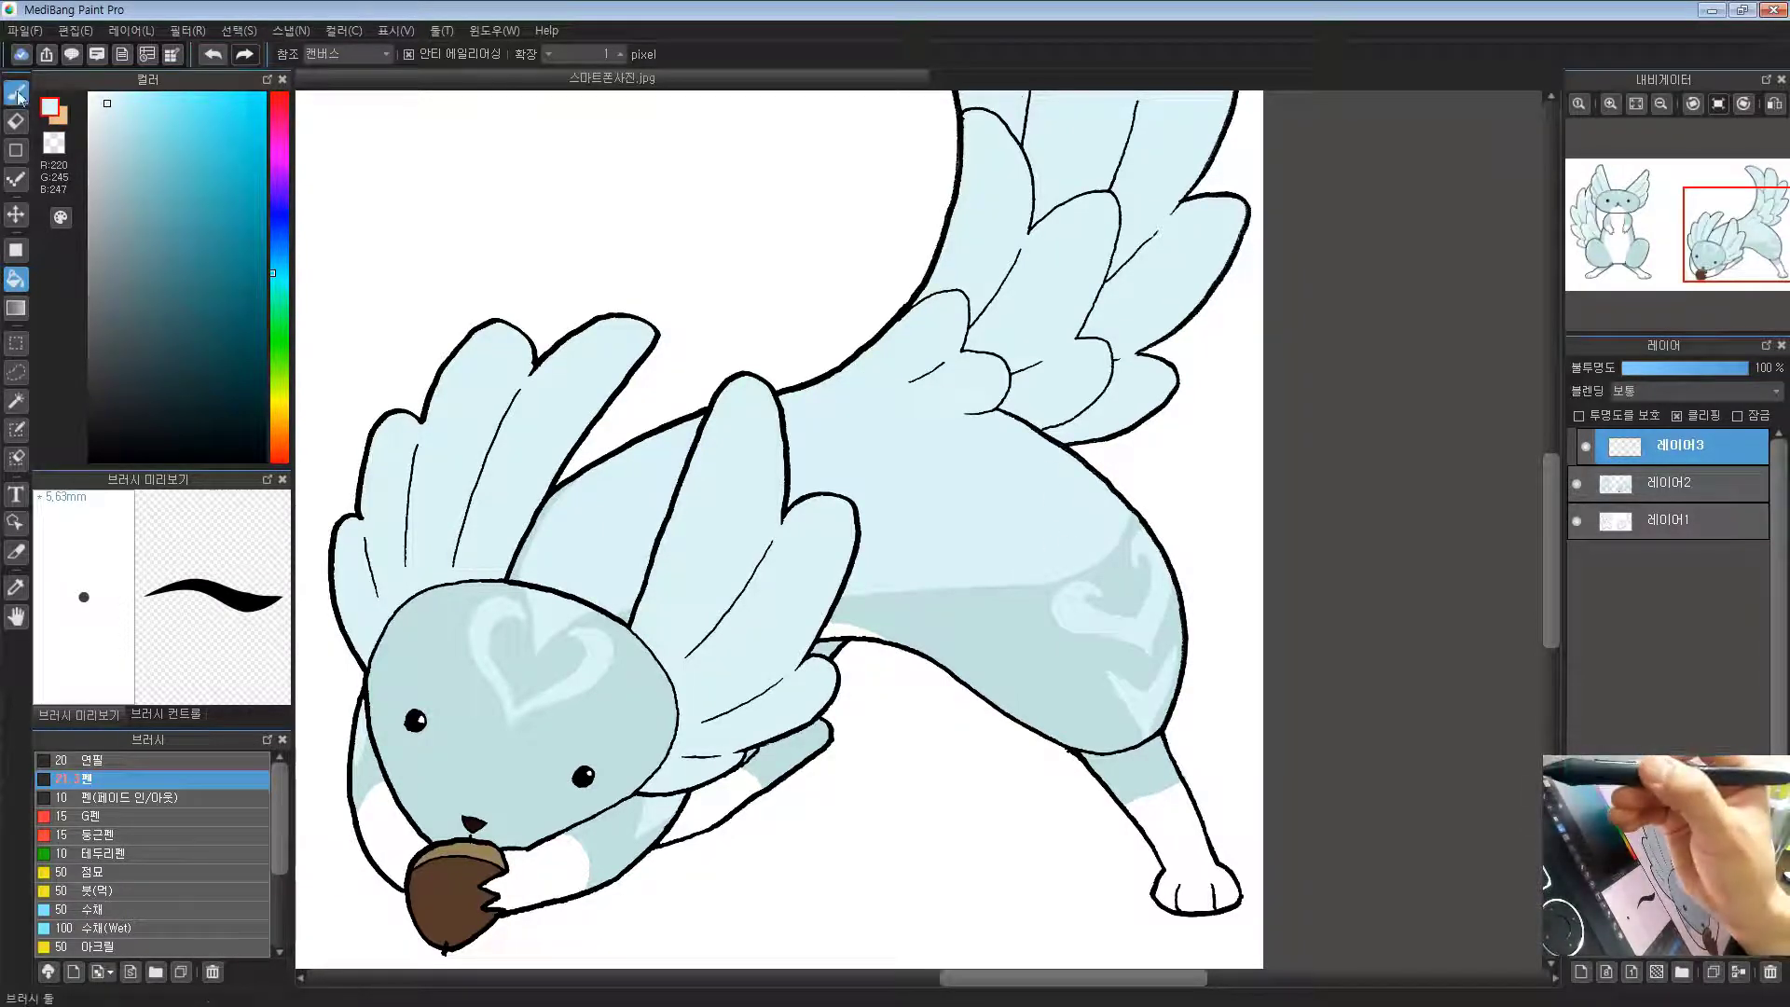
left_click(56, 142)
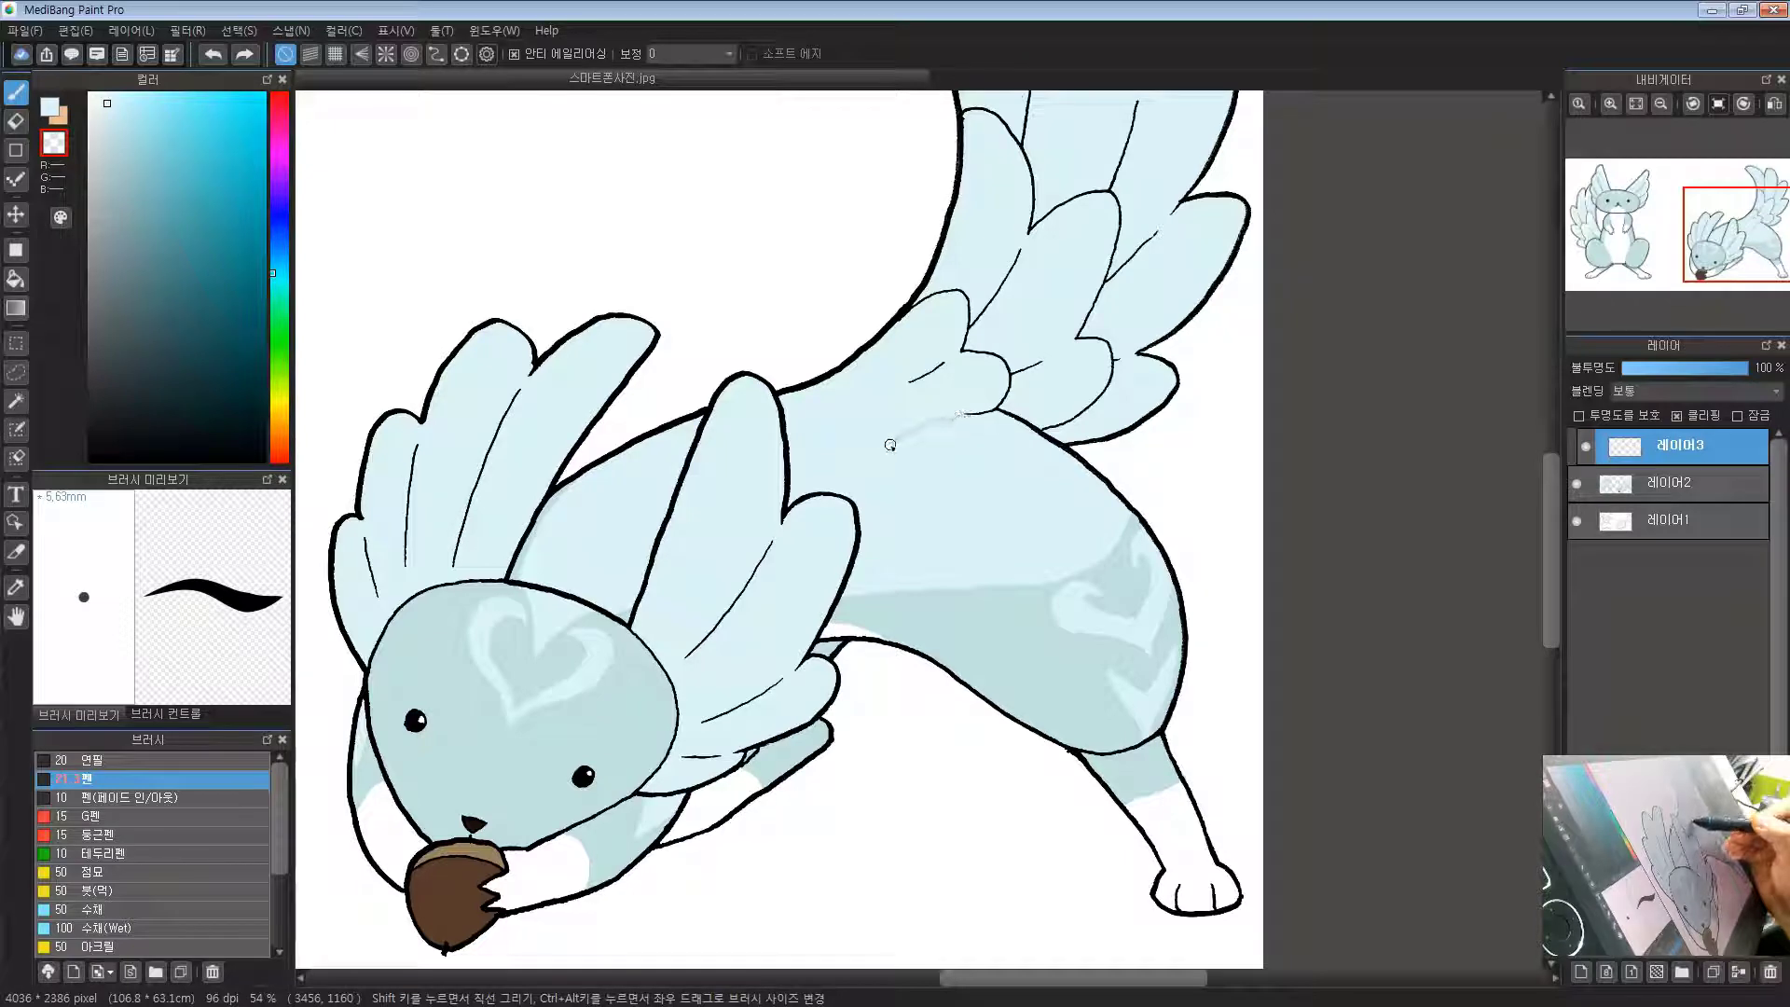
left_click_drag(1042, 524, 1091, 474)
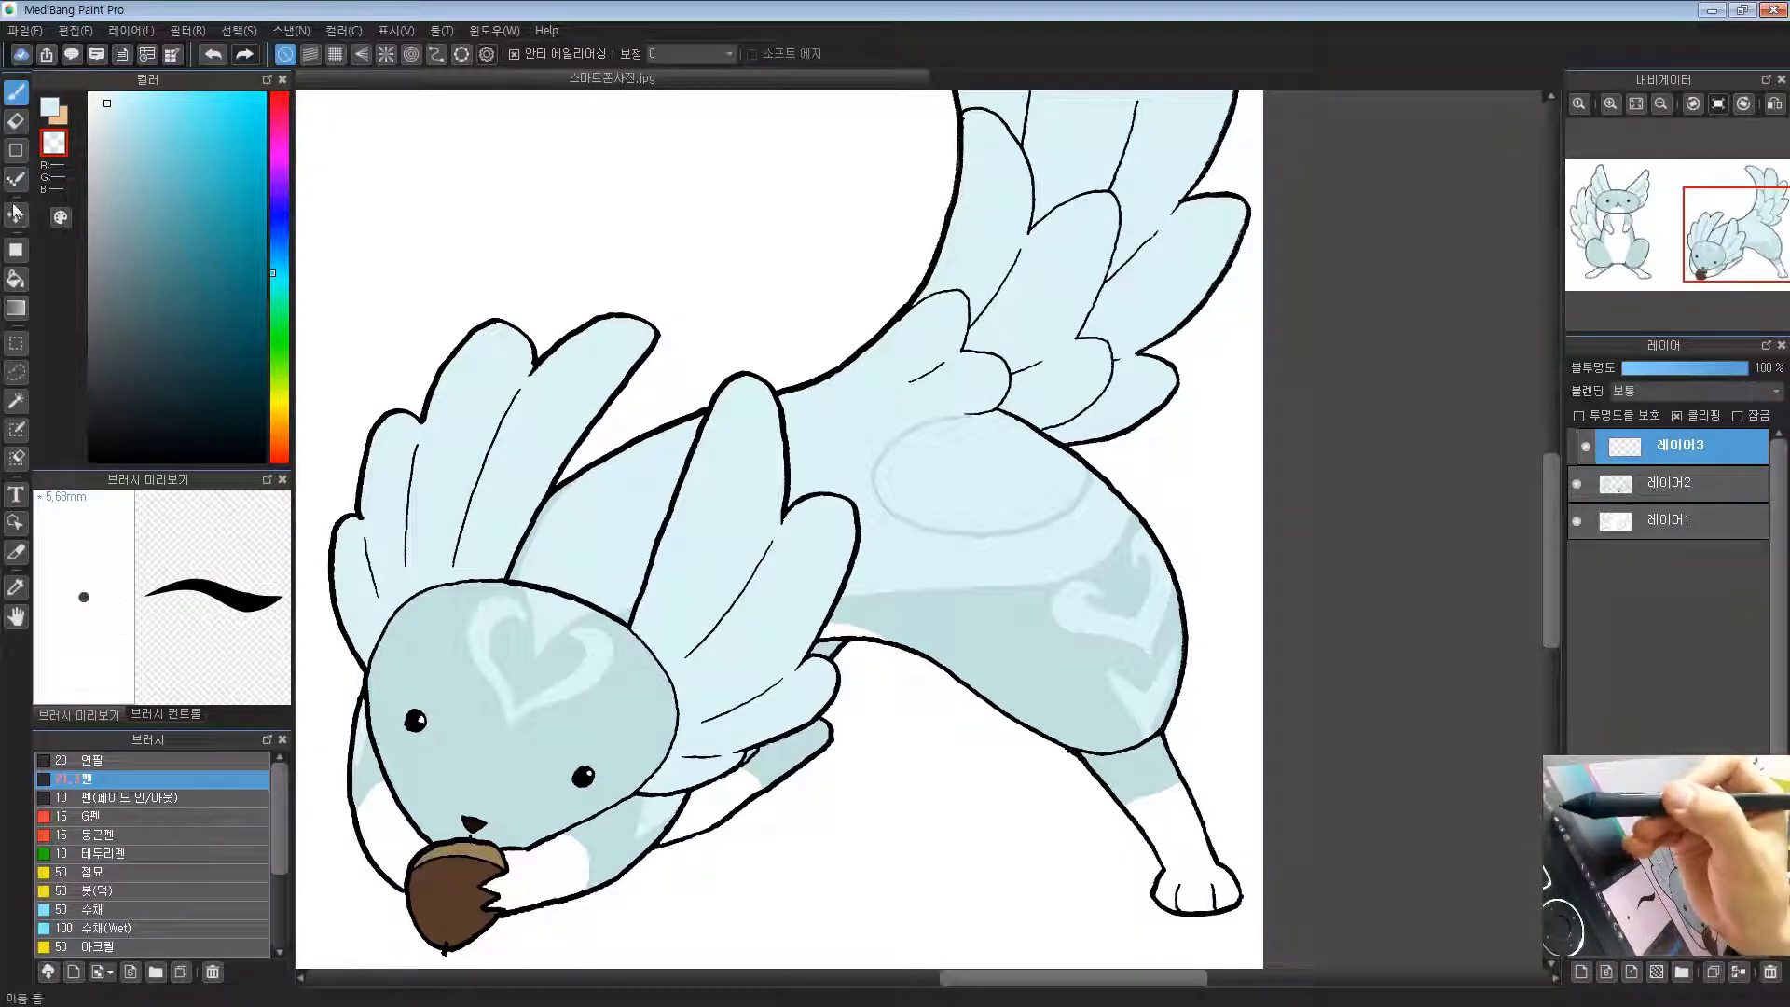
key("g")
left_click(1033, 478)
Step: Sample the near-white highlight color (R 243, G 254, B 253) from the sitting creature's ear for the brush
scroll(1049, 501, "down", 3)
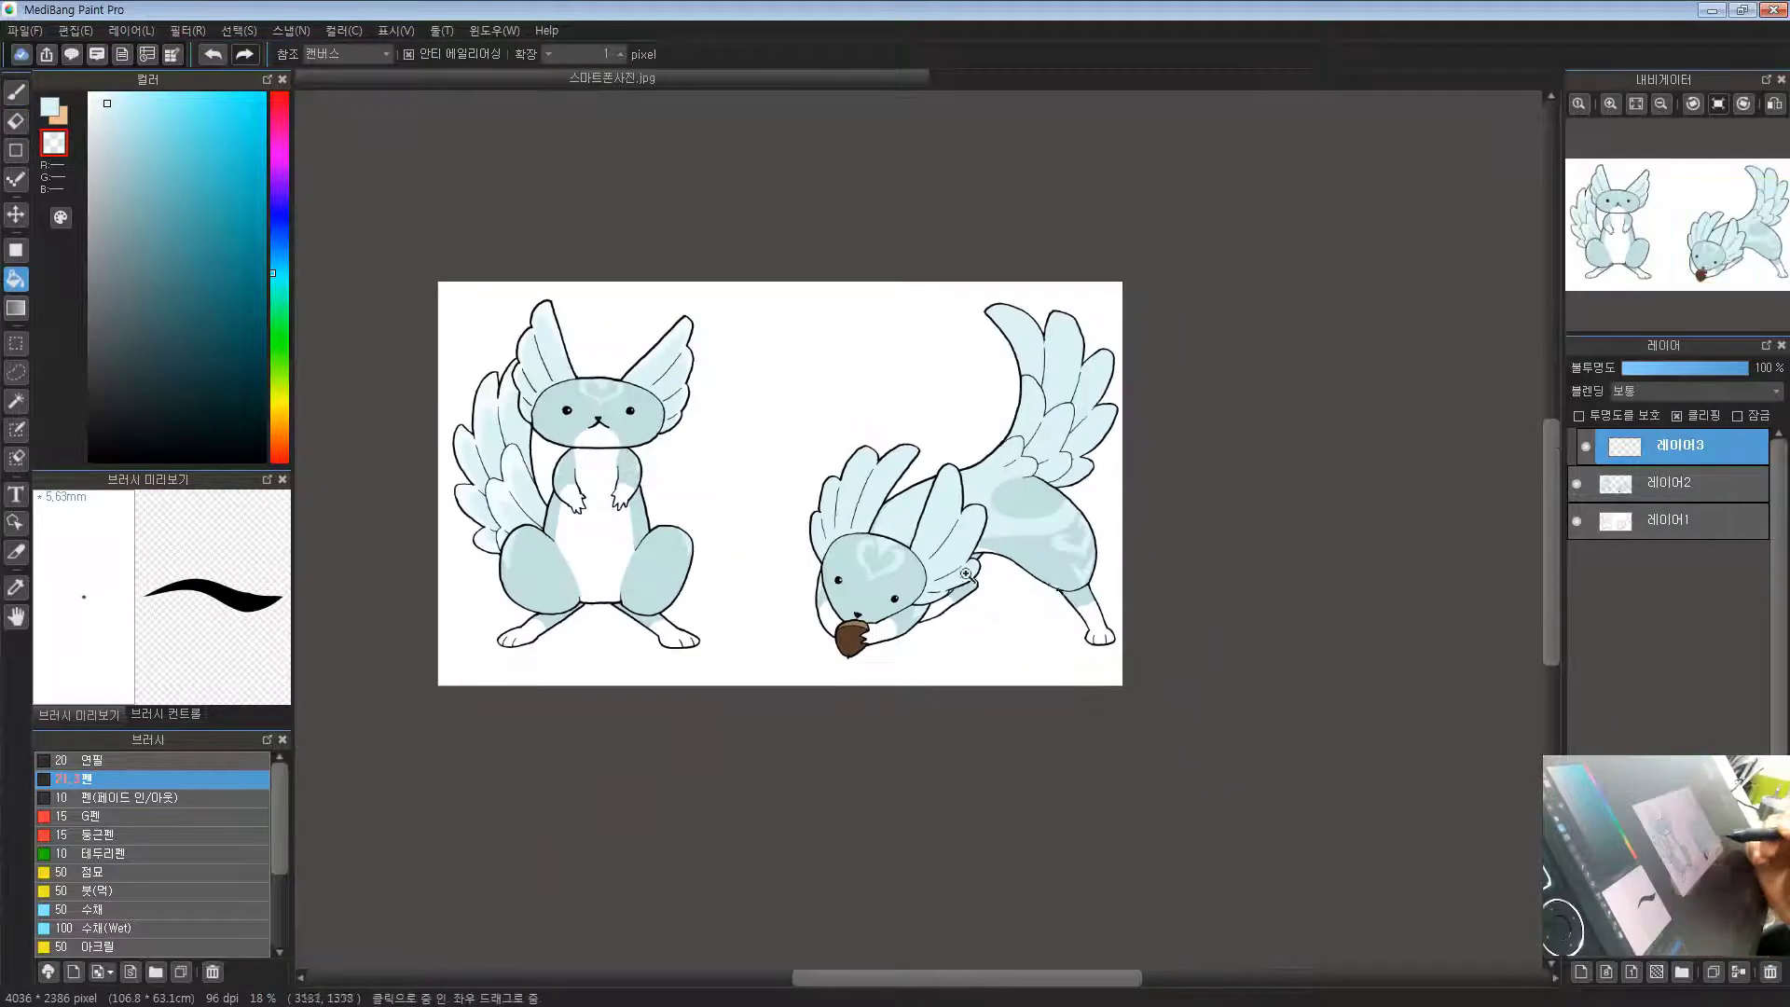
left_click_drag(1043, 536, 981, 567)
scroll(961, 586, "up", 1)
scroll(1055, 517, "up", 2)
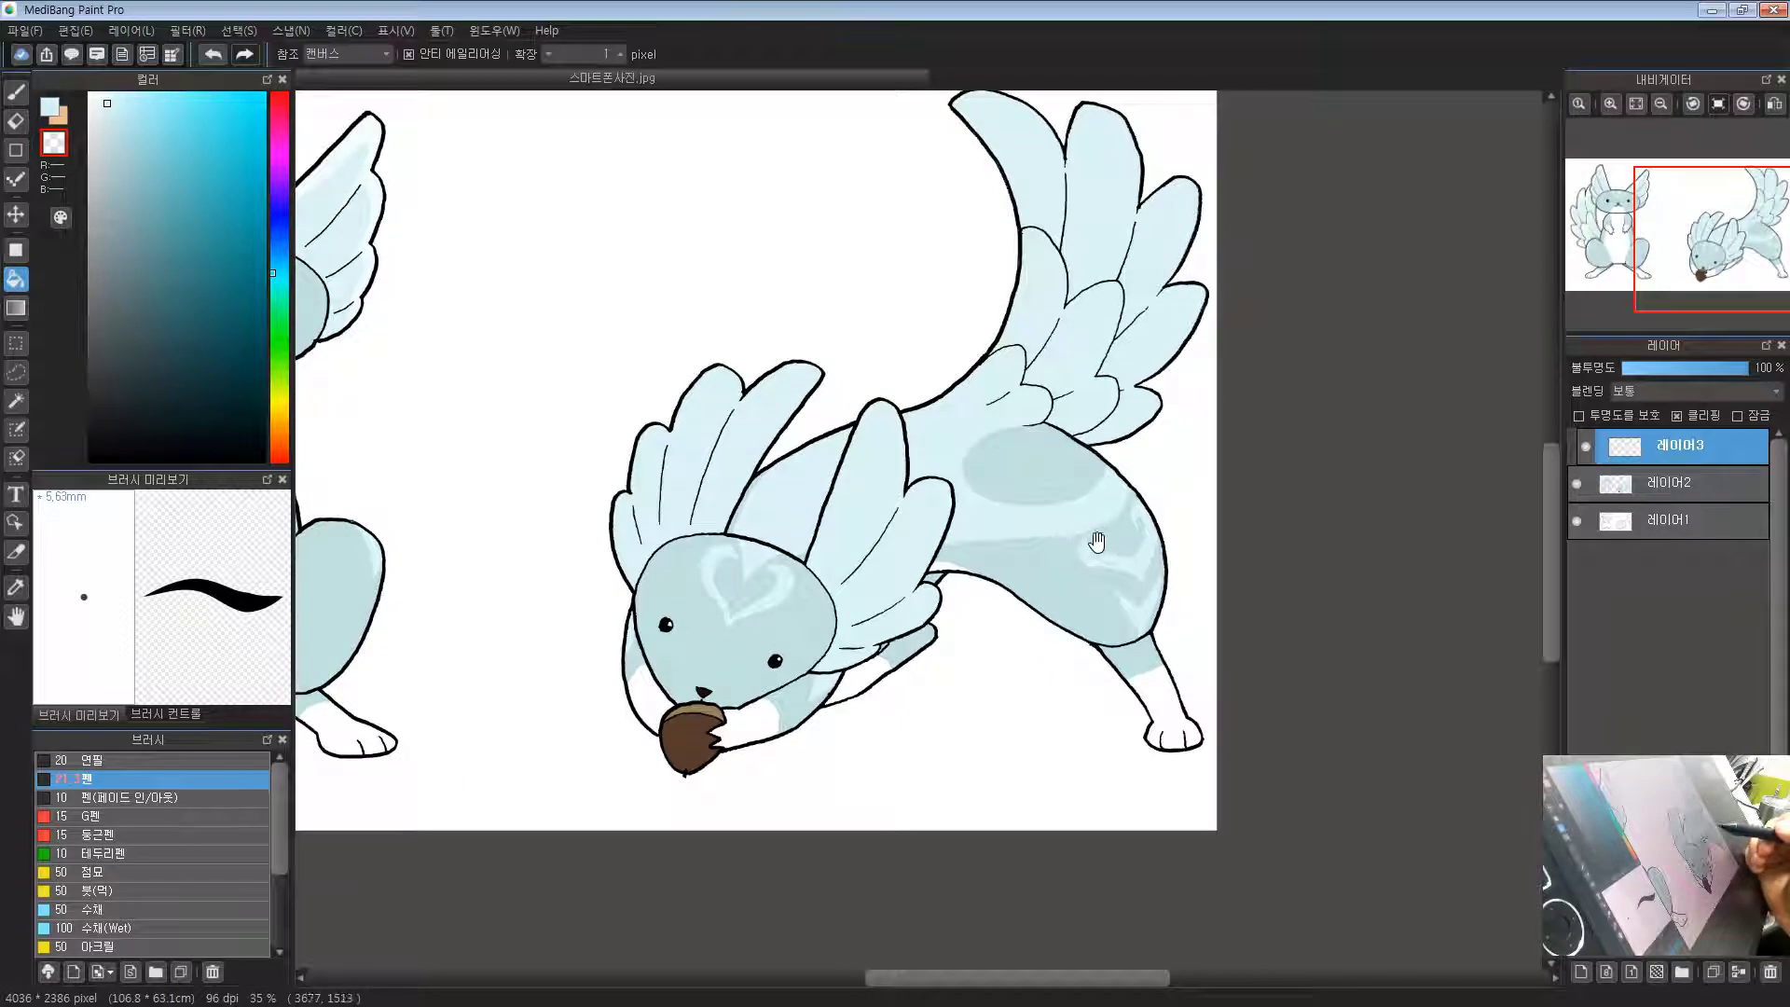
left_click_drag(1007, 592, 1072, 521)
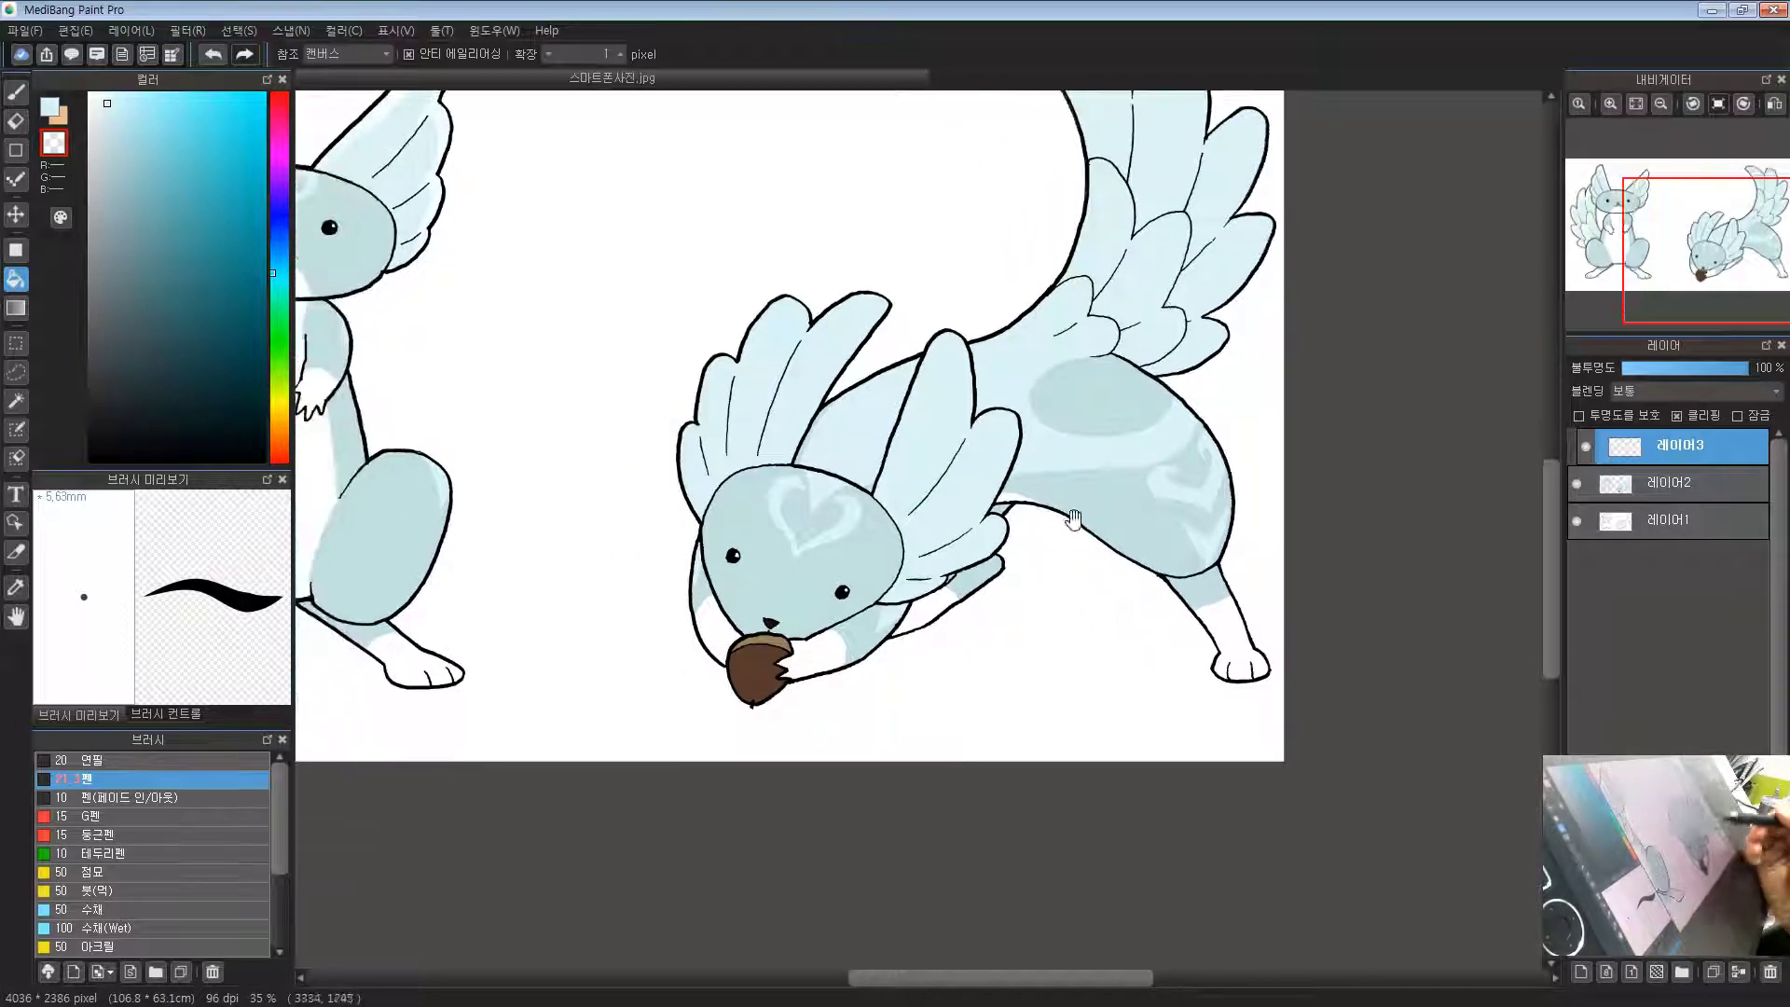
left_click_drag(939, 443, 821, 518)
left_click_drag(1017, 307, 981, 363)
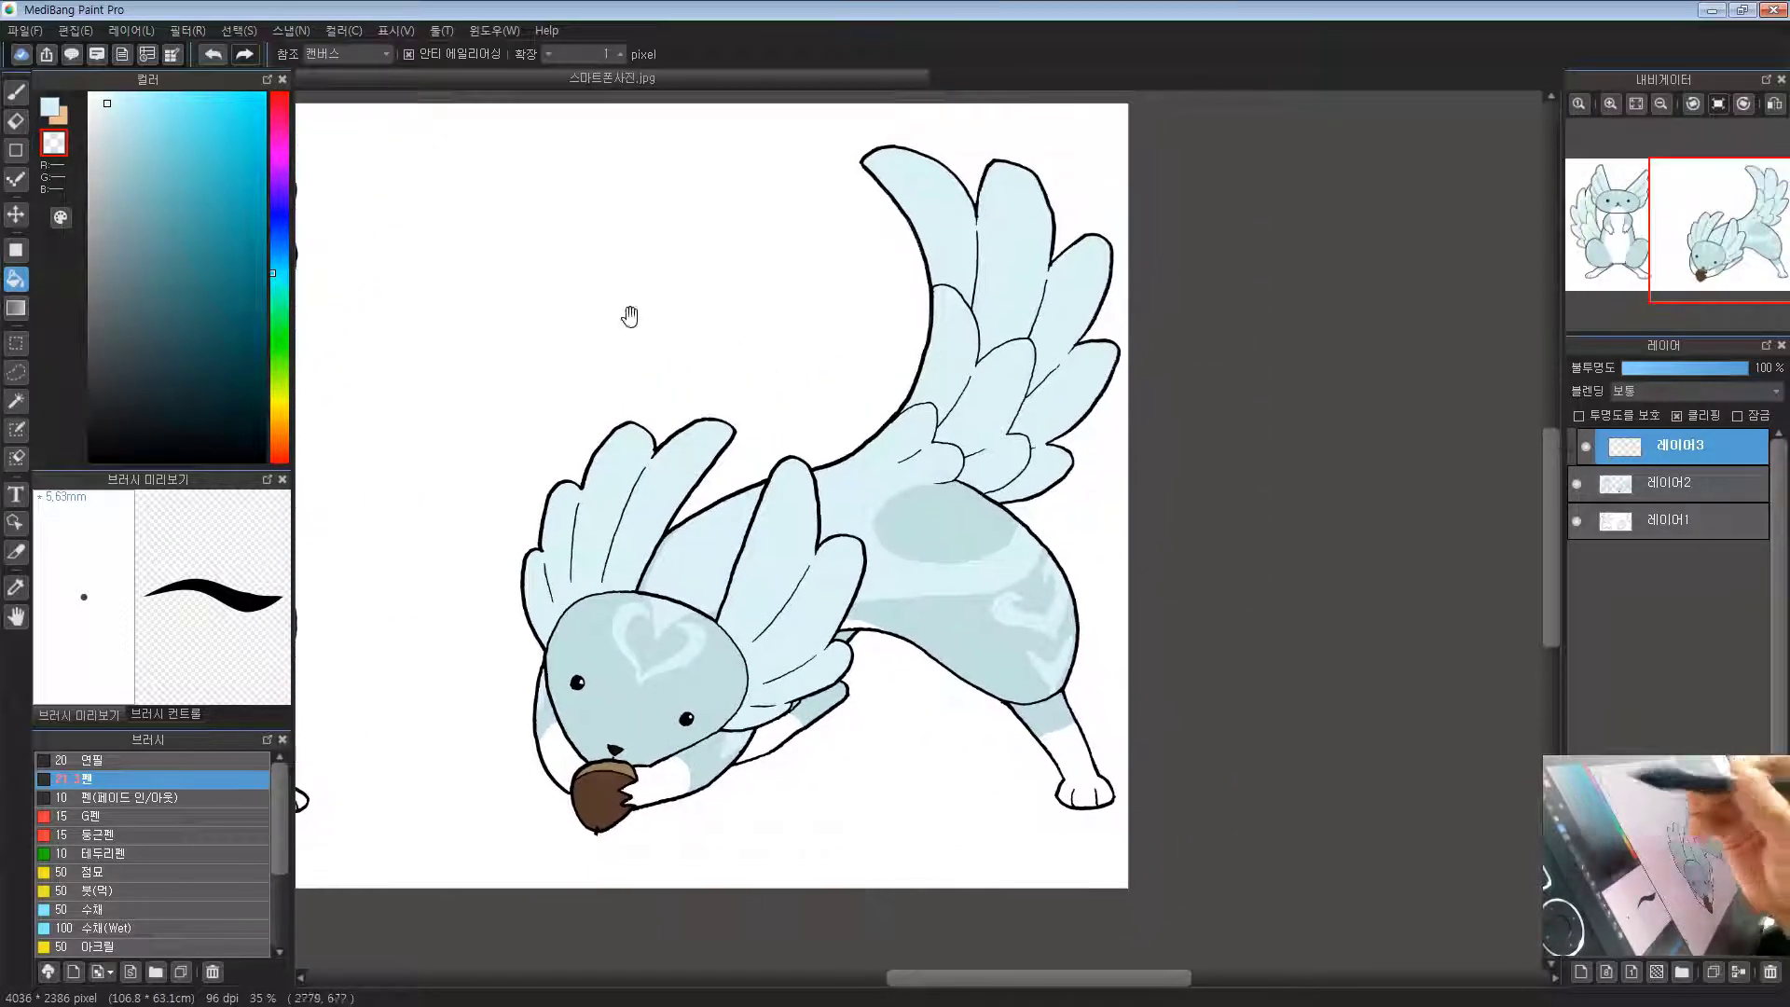
left_click(16, 92)
left_click_drag(375, 516, 1070, 616)
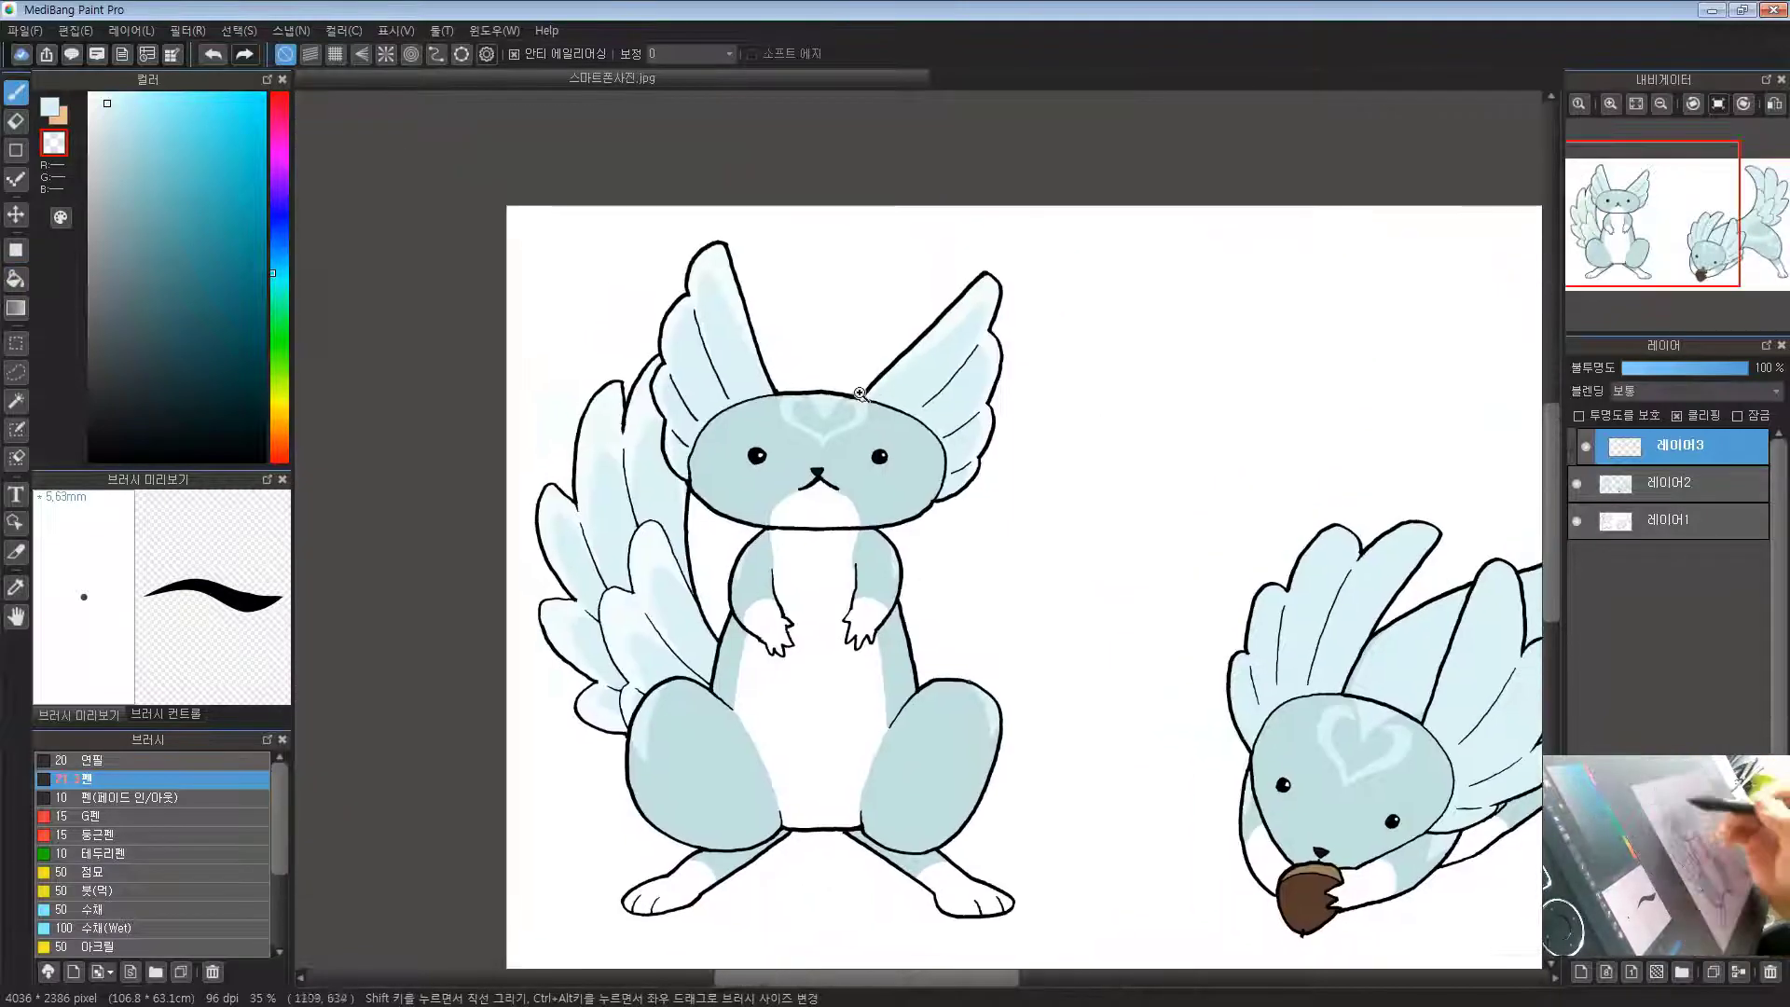
left_click_drag(711, 297, 791, 252)
left_click(723, 221, "alt")
Step: Outline a near-white highlight (R 243, G 254, B 253) inside the tallest feather of the crouching creature's front ear
left_click_drag(1026, 522, 853, 401)
left_click_drag(1284, 552, 413, 560)
left_click_drag(760, 375, 743, 452)
left_click_drag(438, 704, 504, 681)
left_click_drag(778, 631, 841, 320)
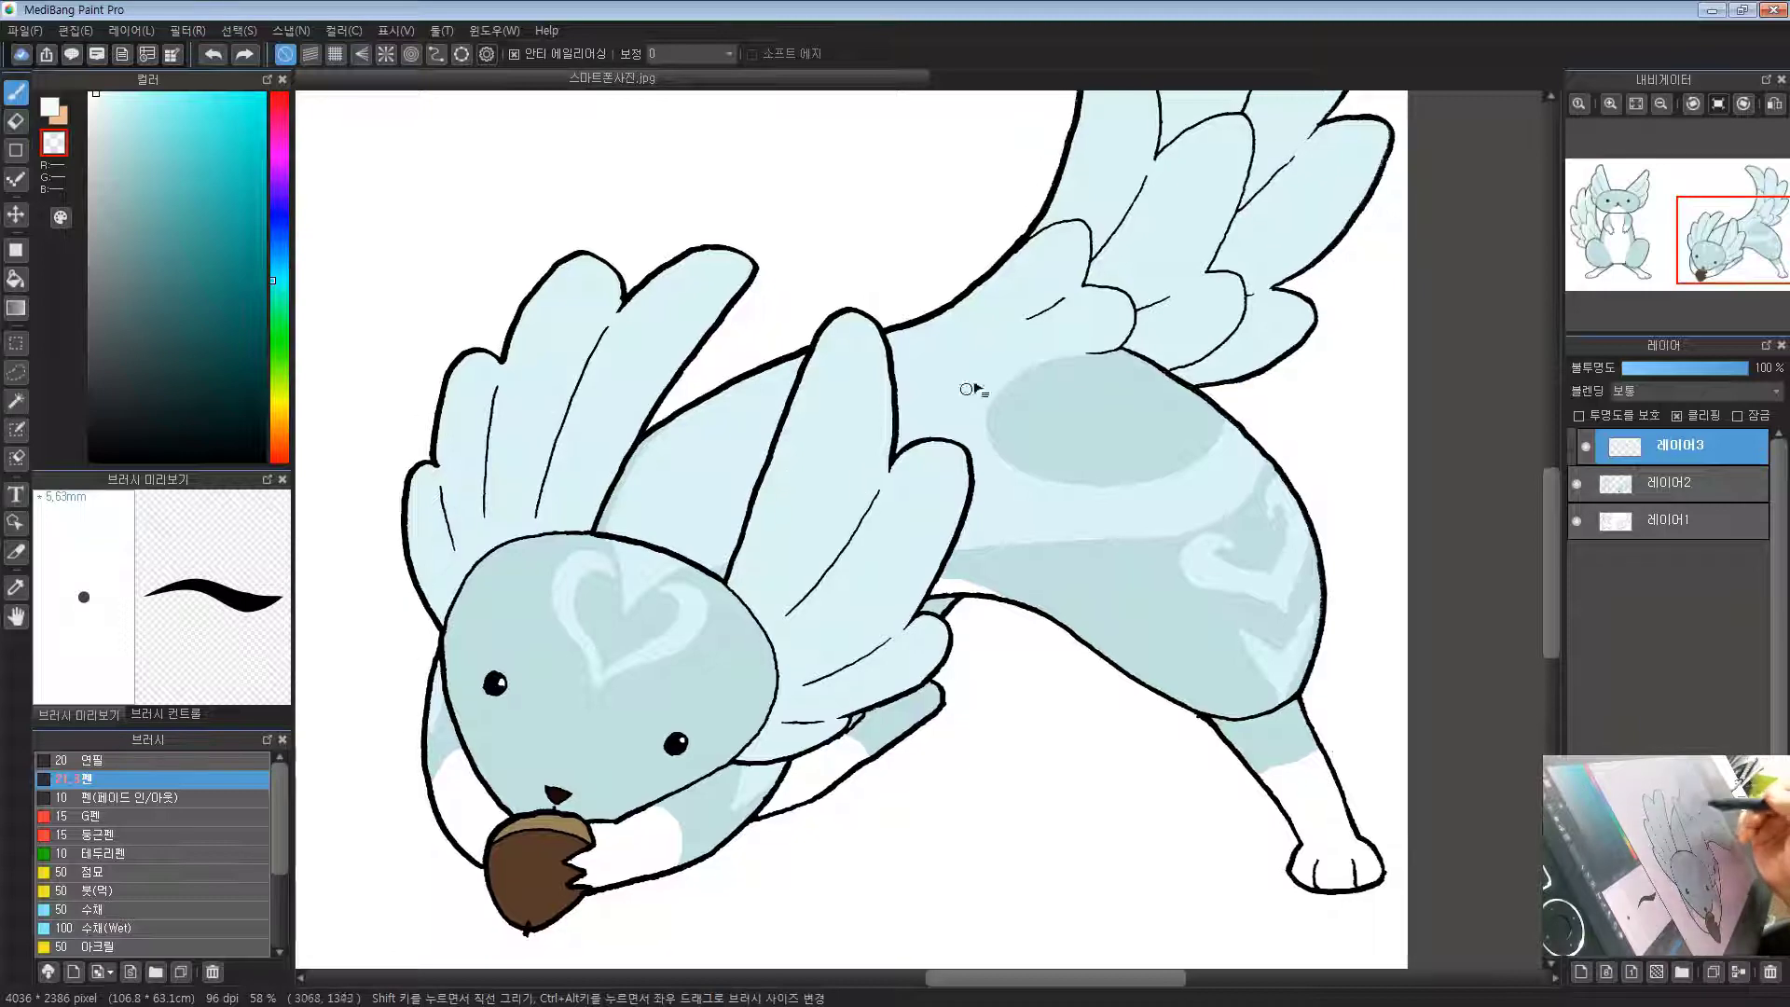
left_click(53, 114)
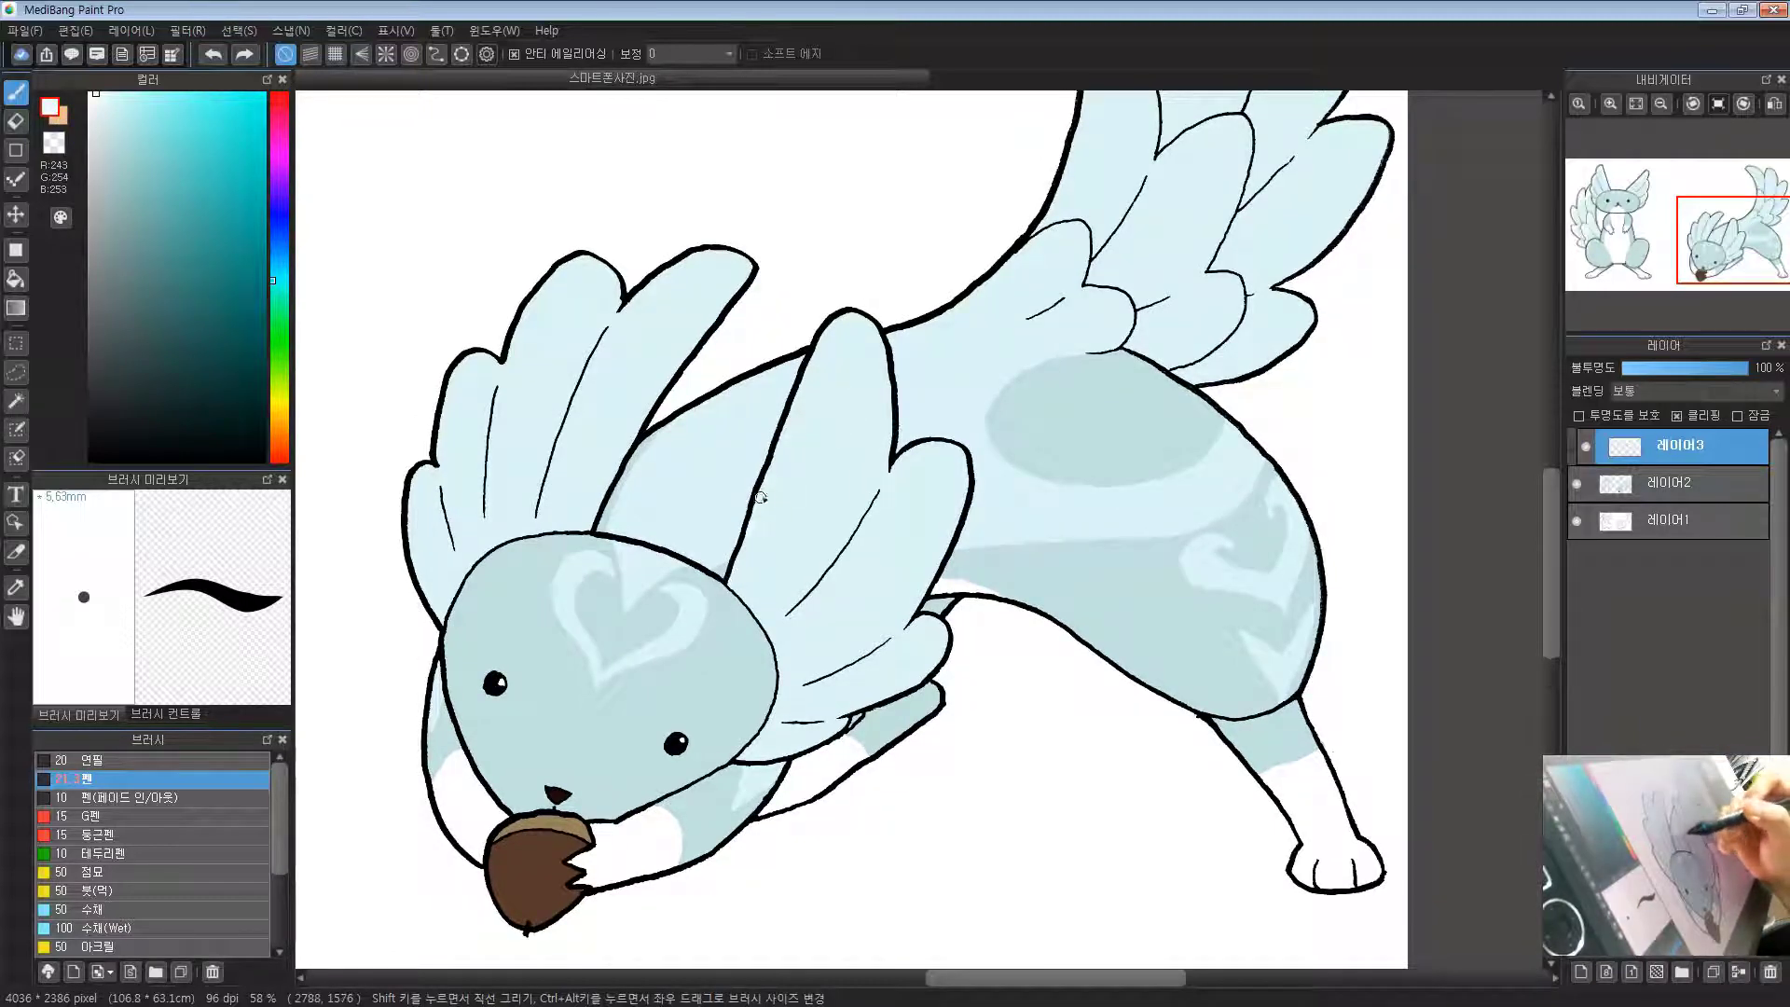
mouse_move(792, 433)
left_mouse_down()
mouse_move(866, 363)
mouse_move(881, 404)
mouse_move(865, 495)
left_mouse_up()
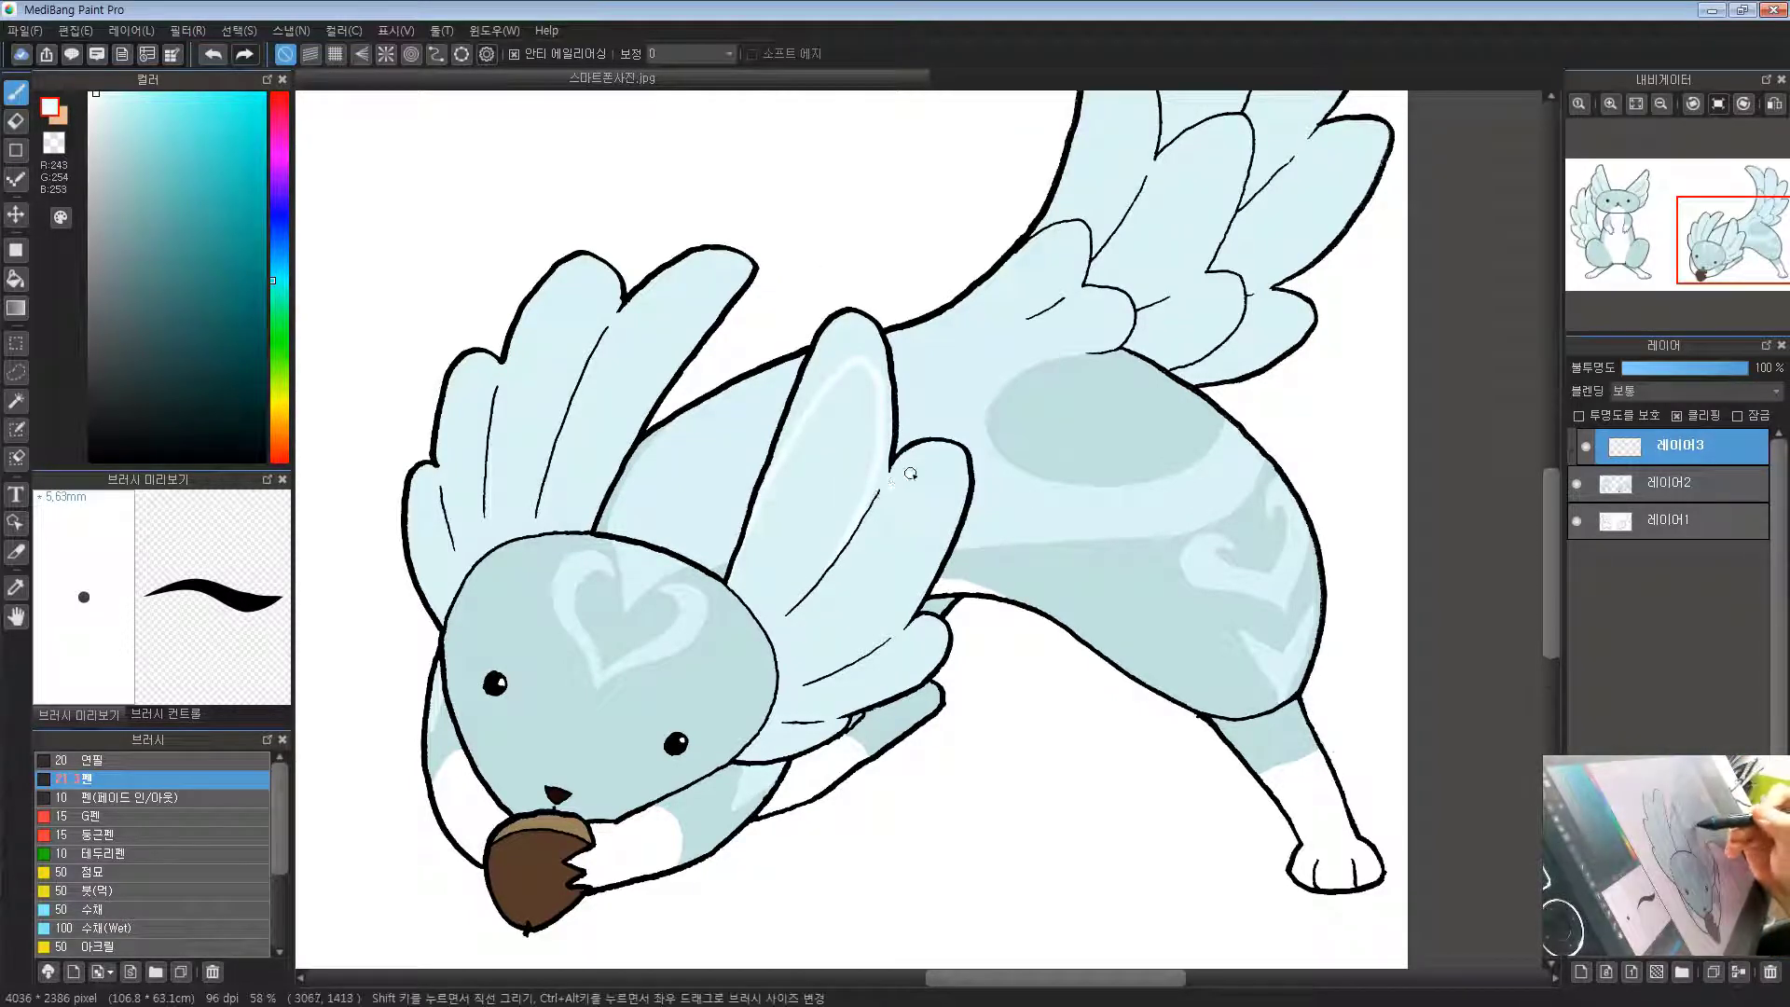
left_click_drag(910, 474, 949, 486)
mouse_move(909, 604)
left_mouse_down()
mouse_move(869, 653)
mouse_move(898, 606)
left_mouse_up()
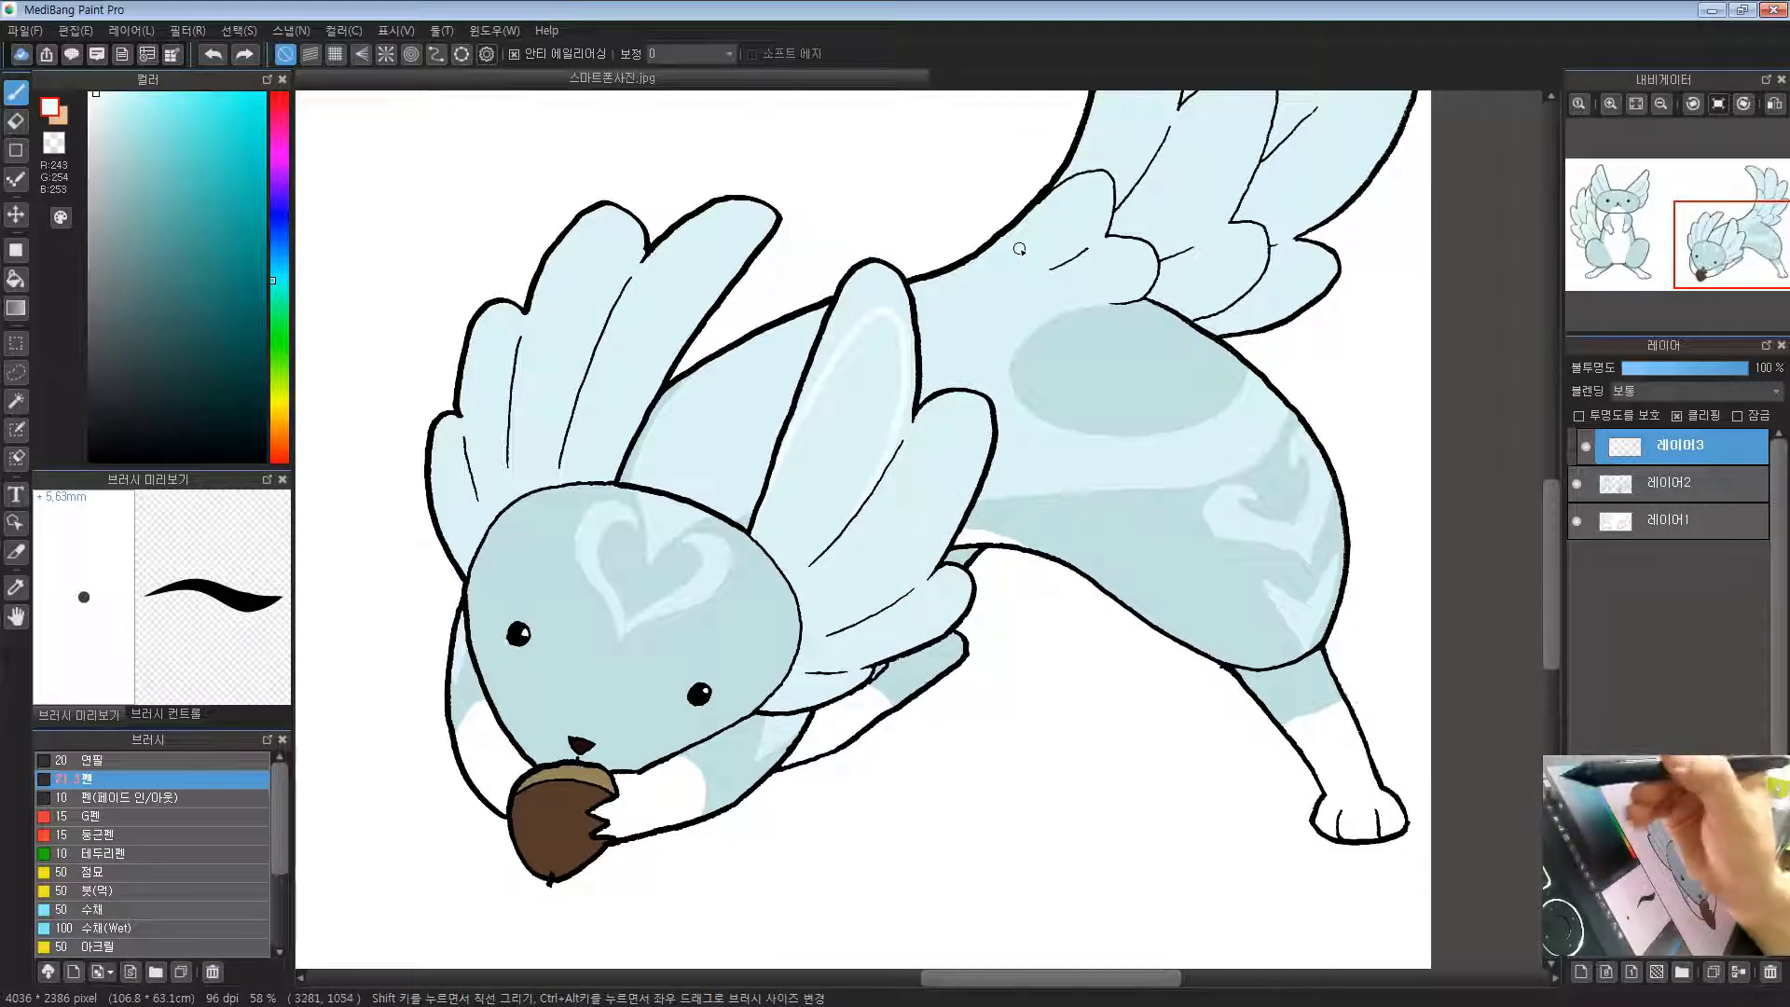
left_click(54, 145)
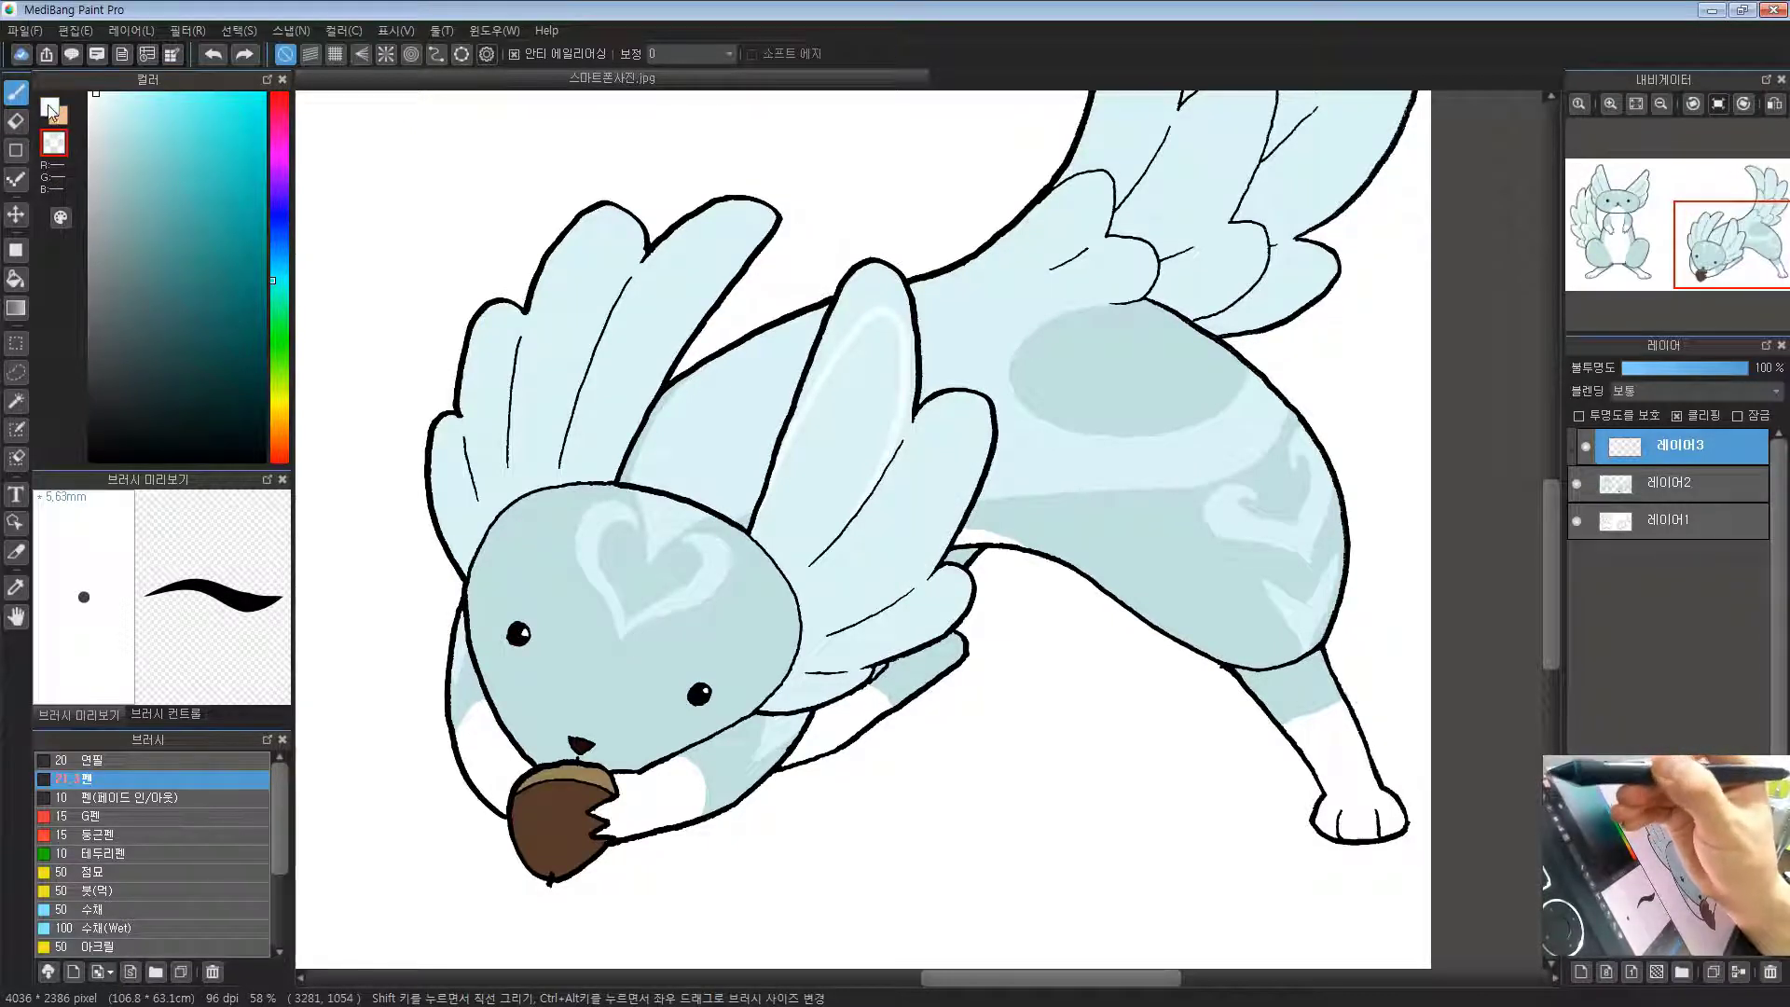
left_click(50, 111)
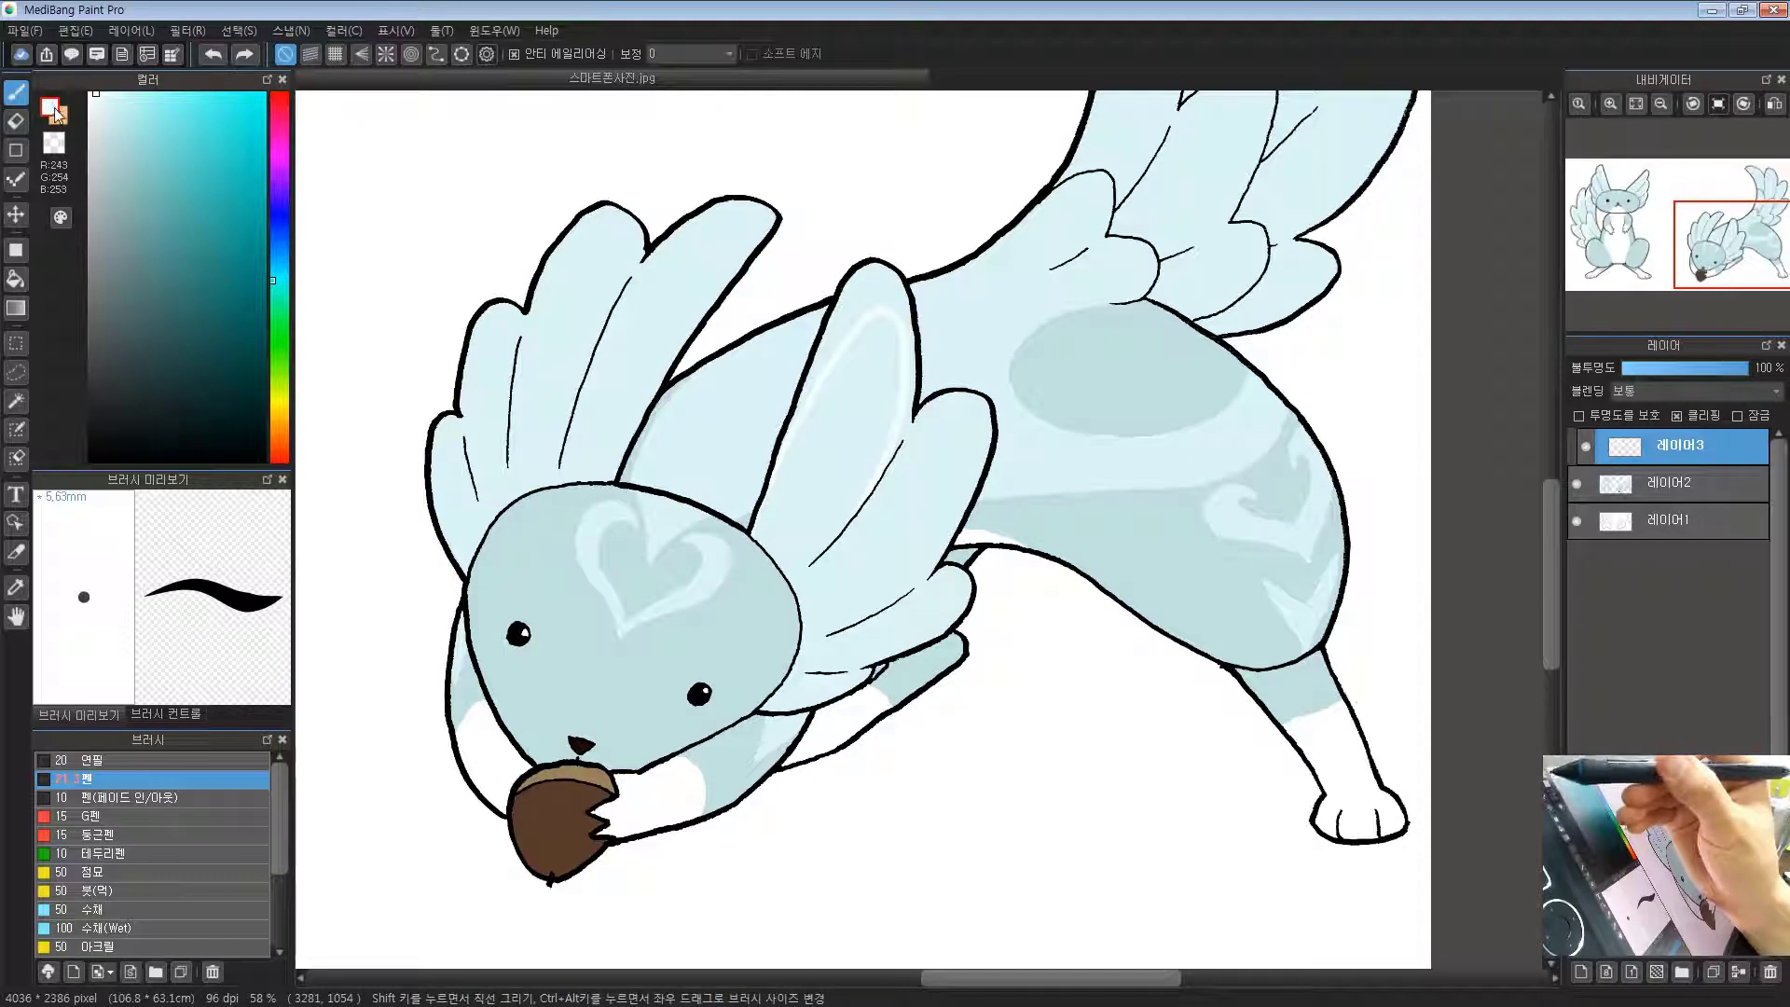
left_click(62, 116)
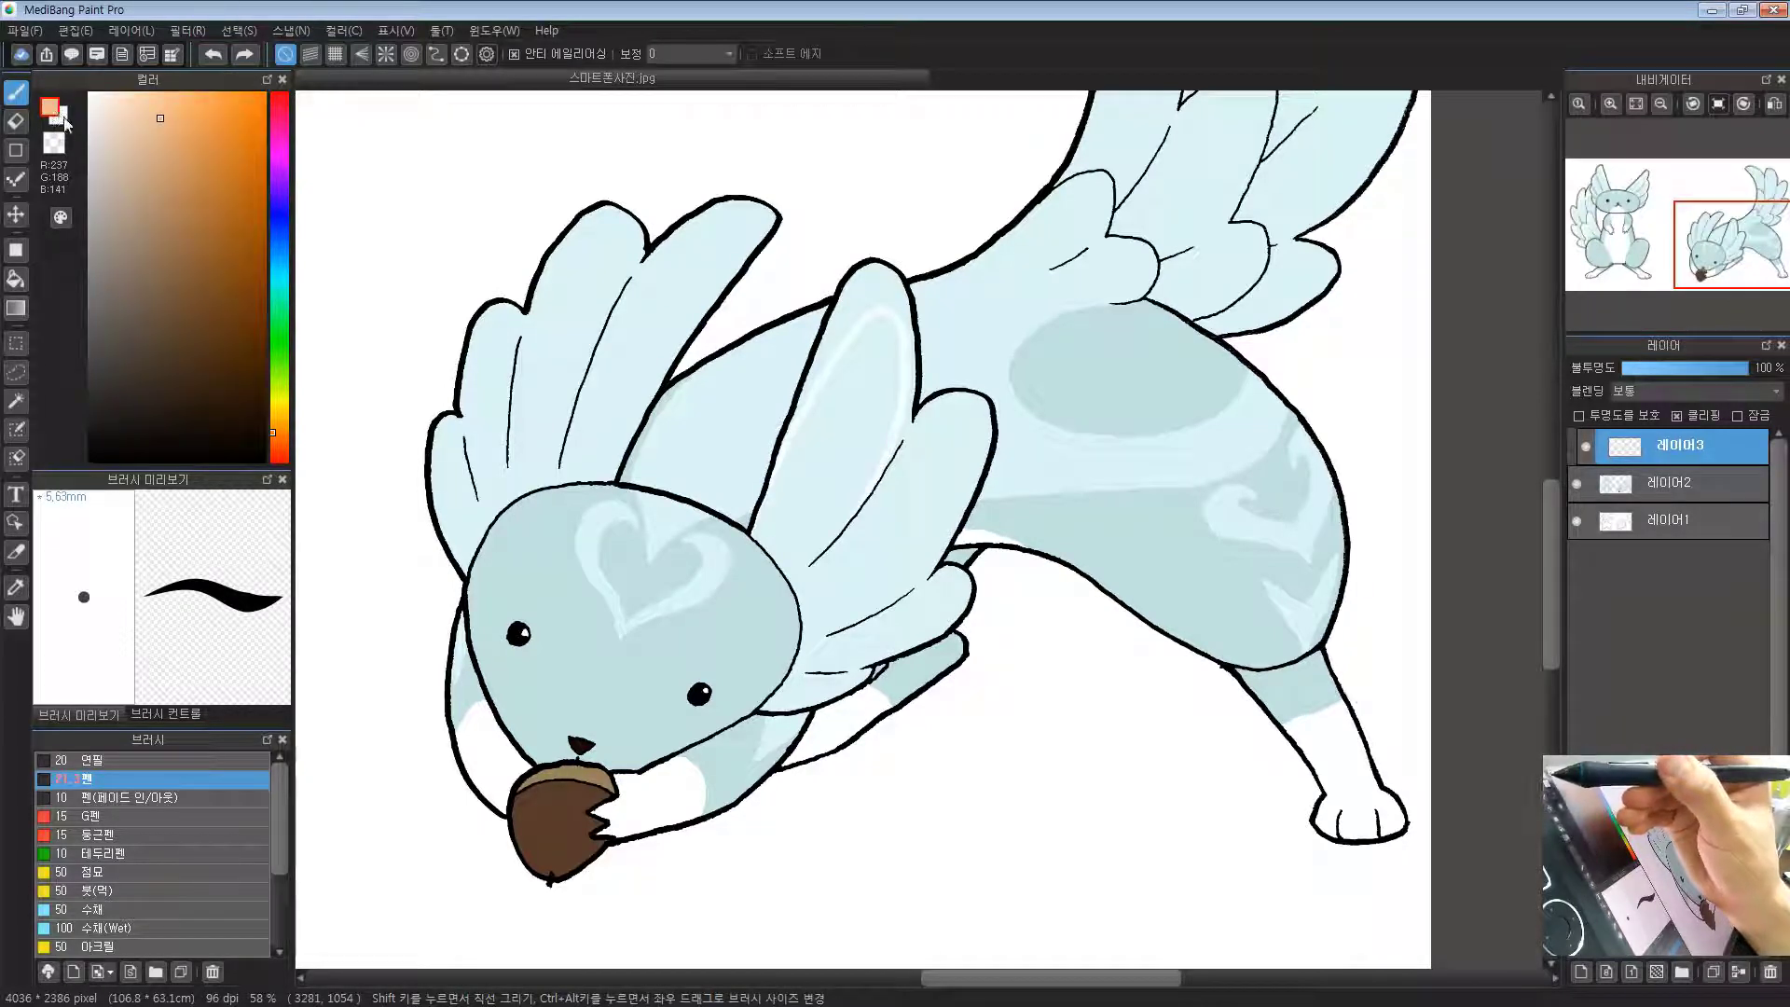
left_click(64, 118)
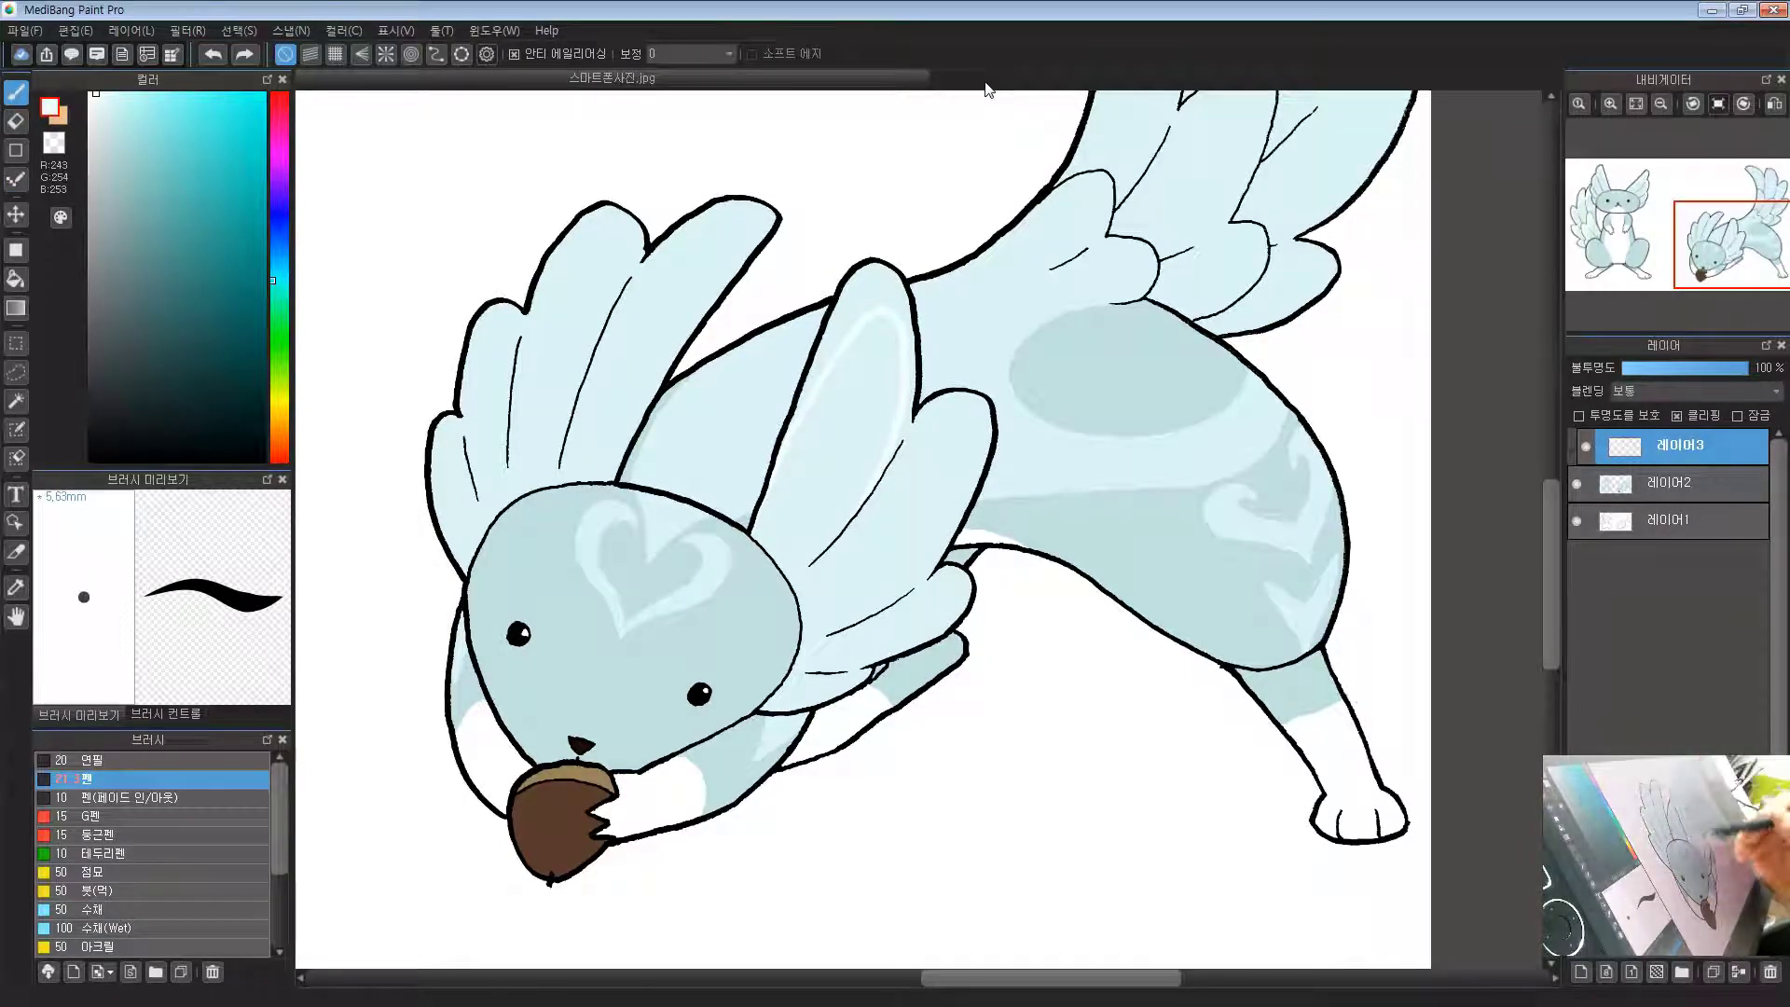
Step: Outline near-white highlights inside the front ear's remaining feathers and along the feathers of the crouching creature's far ear
left_click_drag(828, 507, 860, 383)
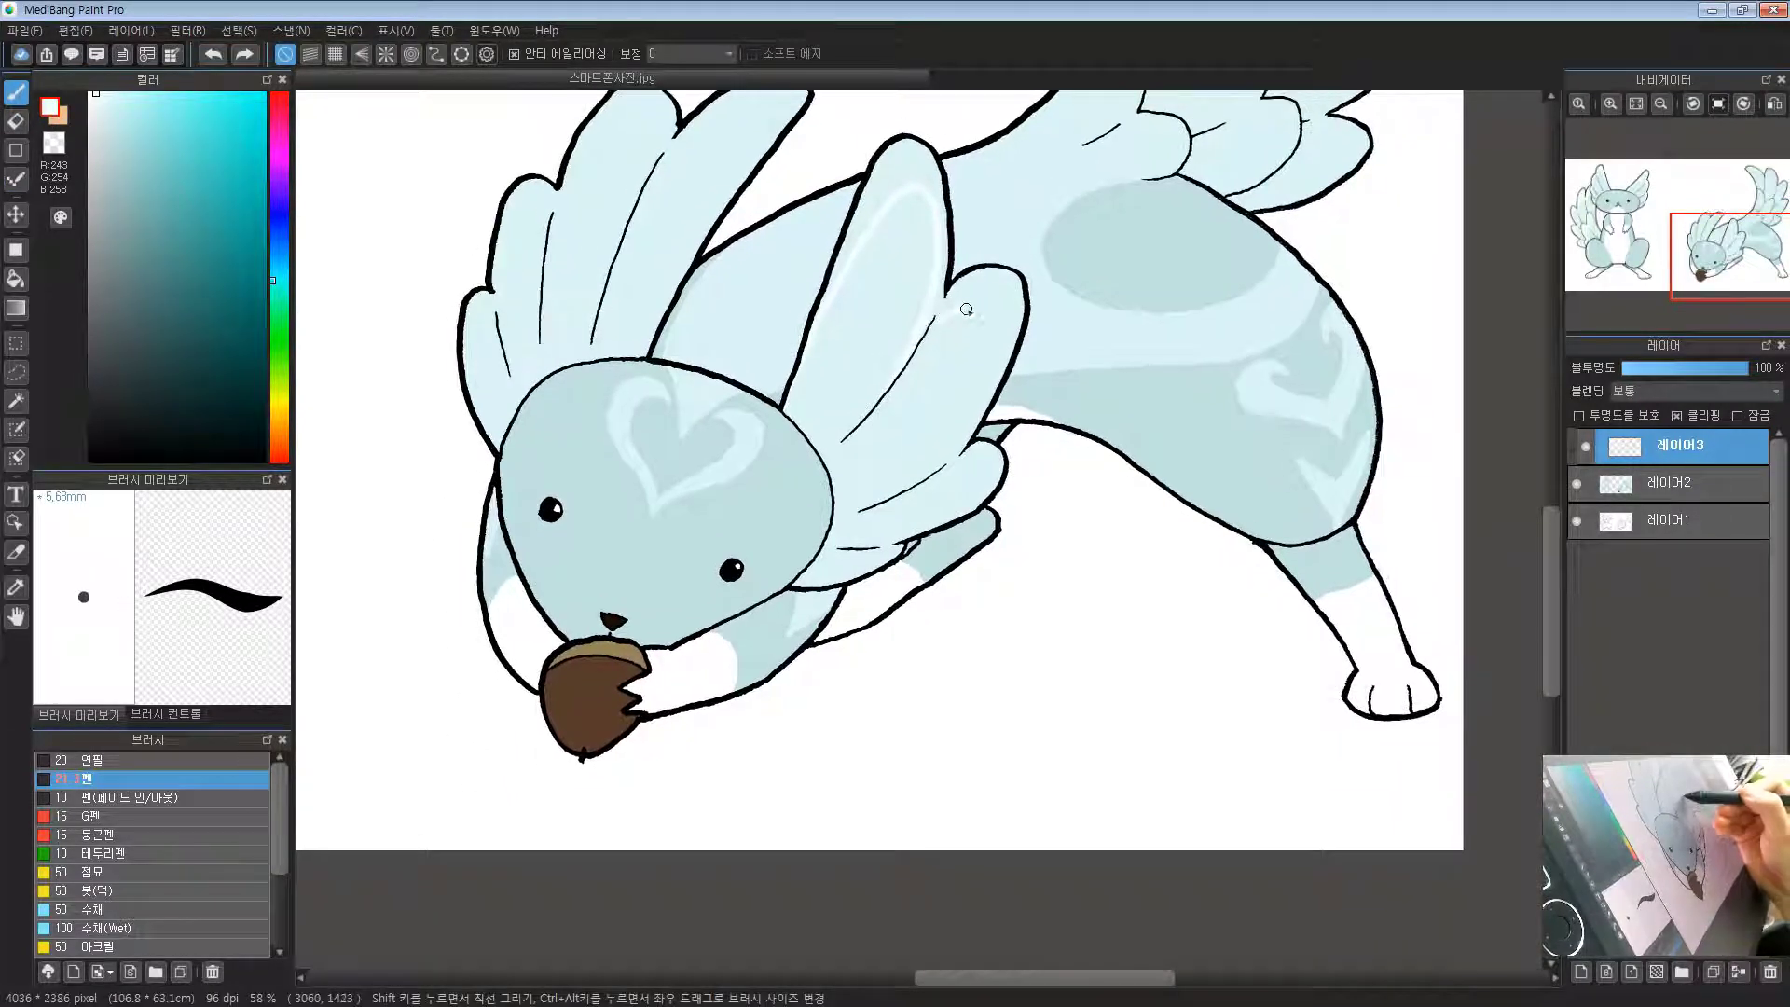
left_click_drag(913, 479, 874, 504)
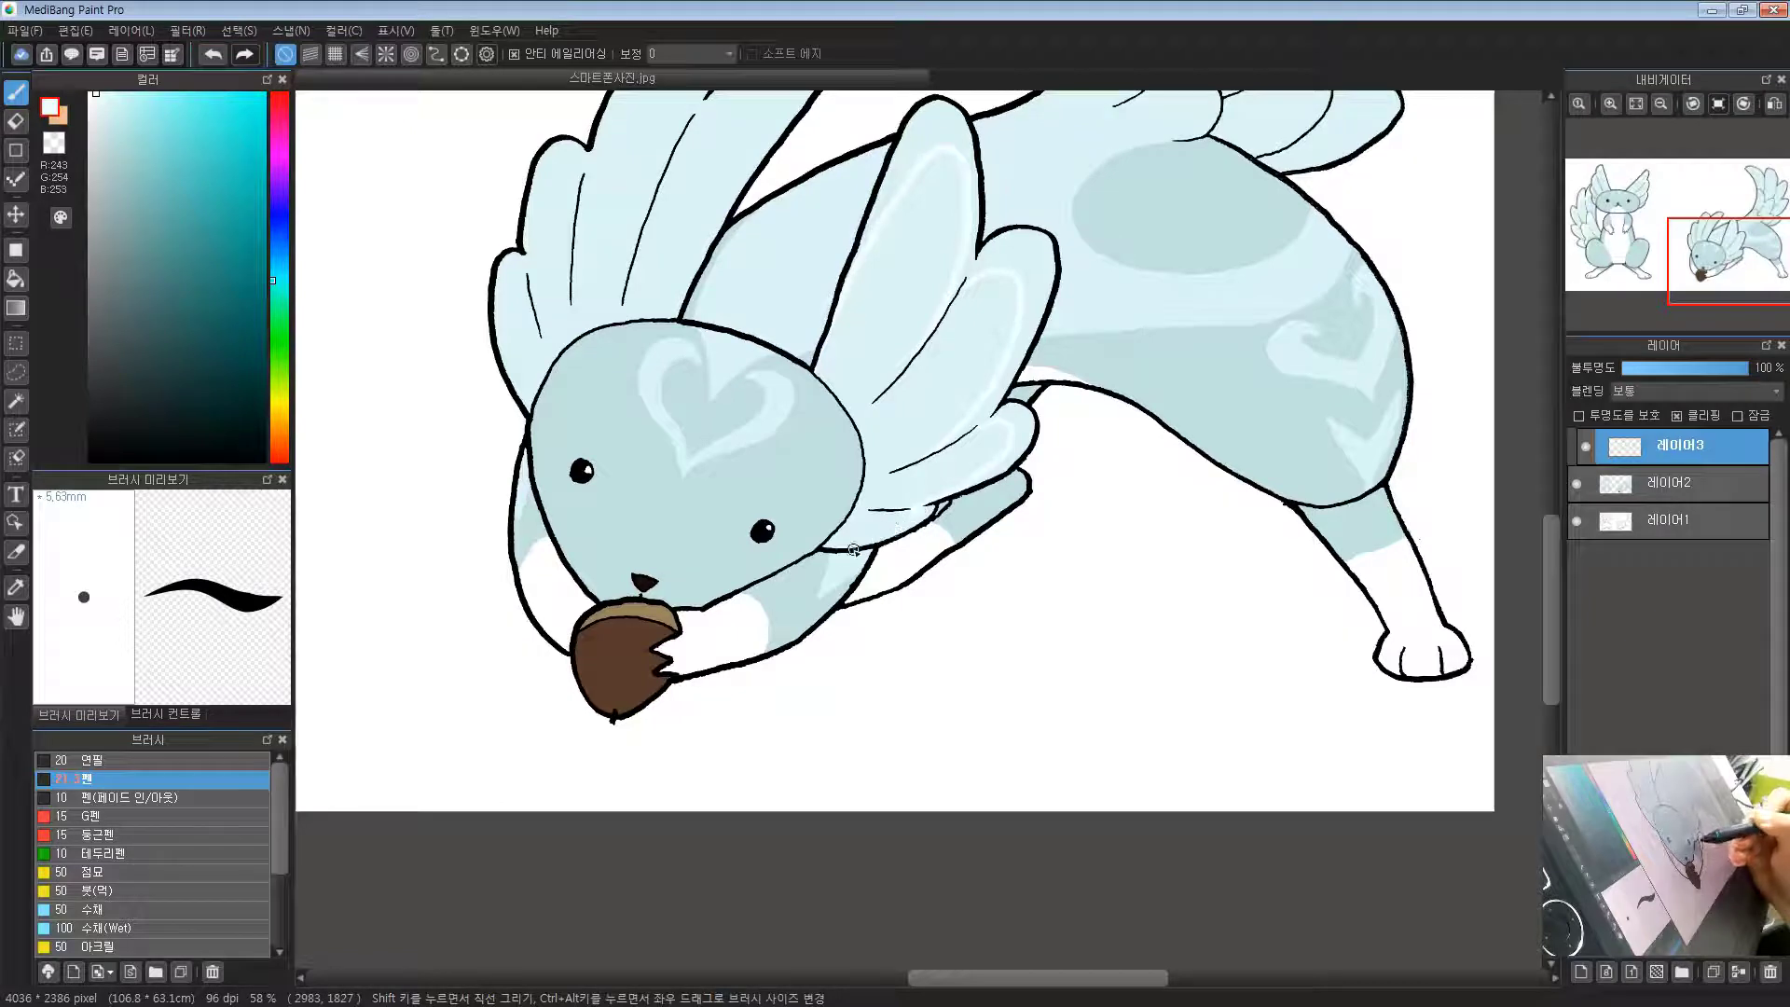
left_click_drag(837, 288, 794, 569)
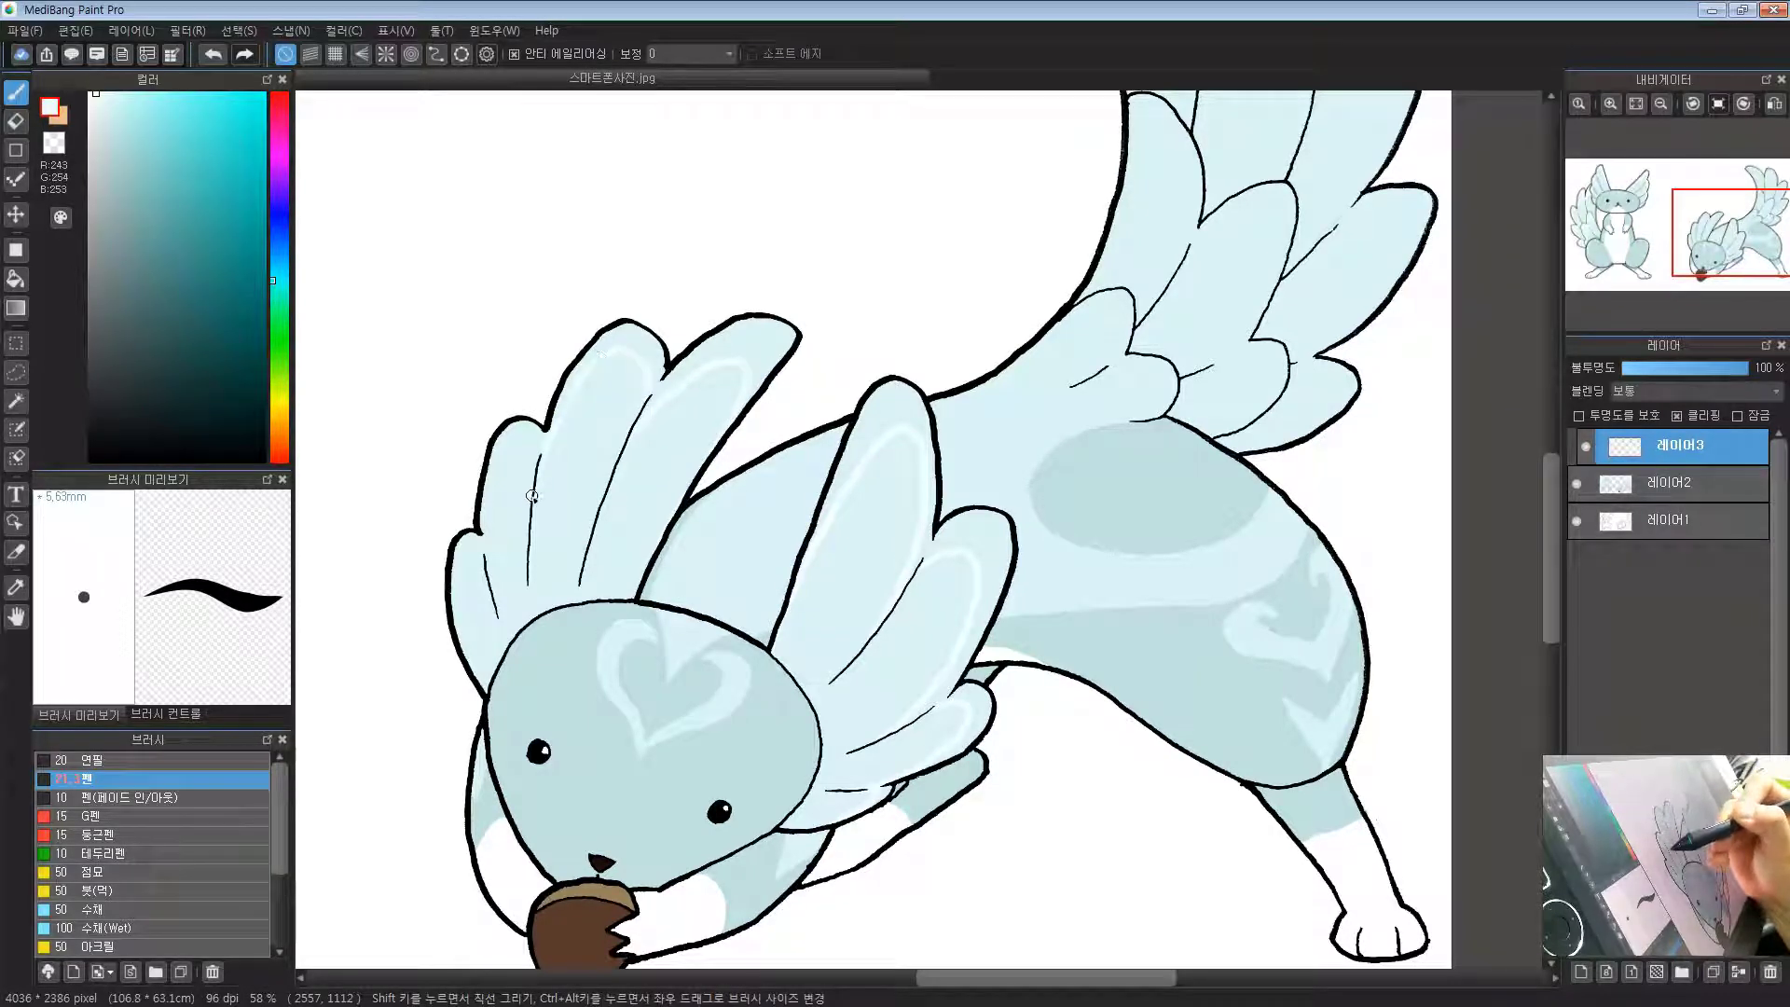
key("Left")
key("Left")
key("Left")
key("Left")
key("Left")
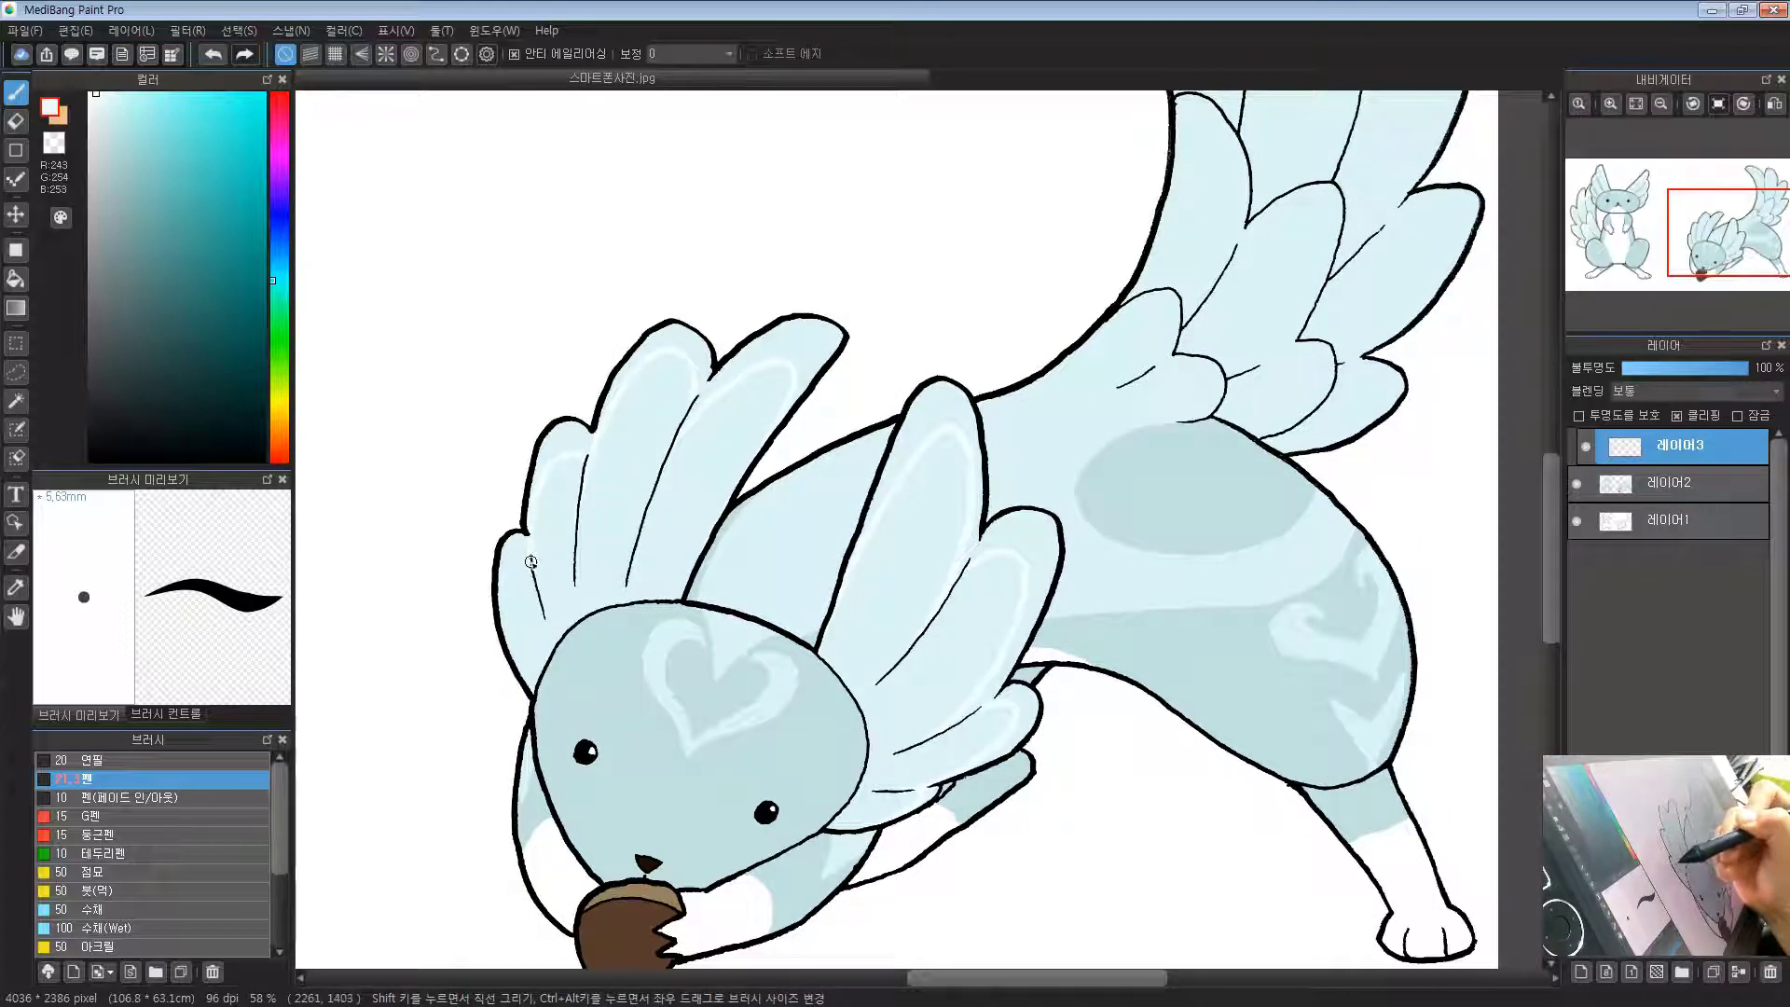
Step: Outline curved near-white highlights inside each feather of the outer row of the crouching creature's tail
left_click_drag(1029, 560, 809, 511)
mouse_move(975, 330)
left_mouse_down()
mouse_move(1098, 300)
mouse_move(874, 415)
mouse_move(801, 508)
left_mouse_up()
left_click_drag(923, 226, 696, 420)
mouse_move(523, 381)
left_mouse_down()
mouse_move(559, 392)
mouse_move(552, 307)
mouse_move(638, 372)
mouse_move(644, 405)
mouse_move(657, 382)
mouse_move(743, 391)
mouse_move(733, 526)
mouse_move(754, 492)
left_mouse_up()
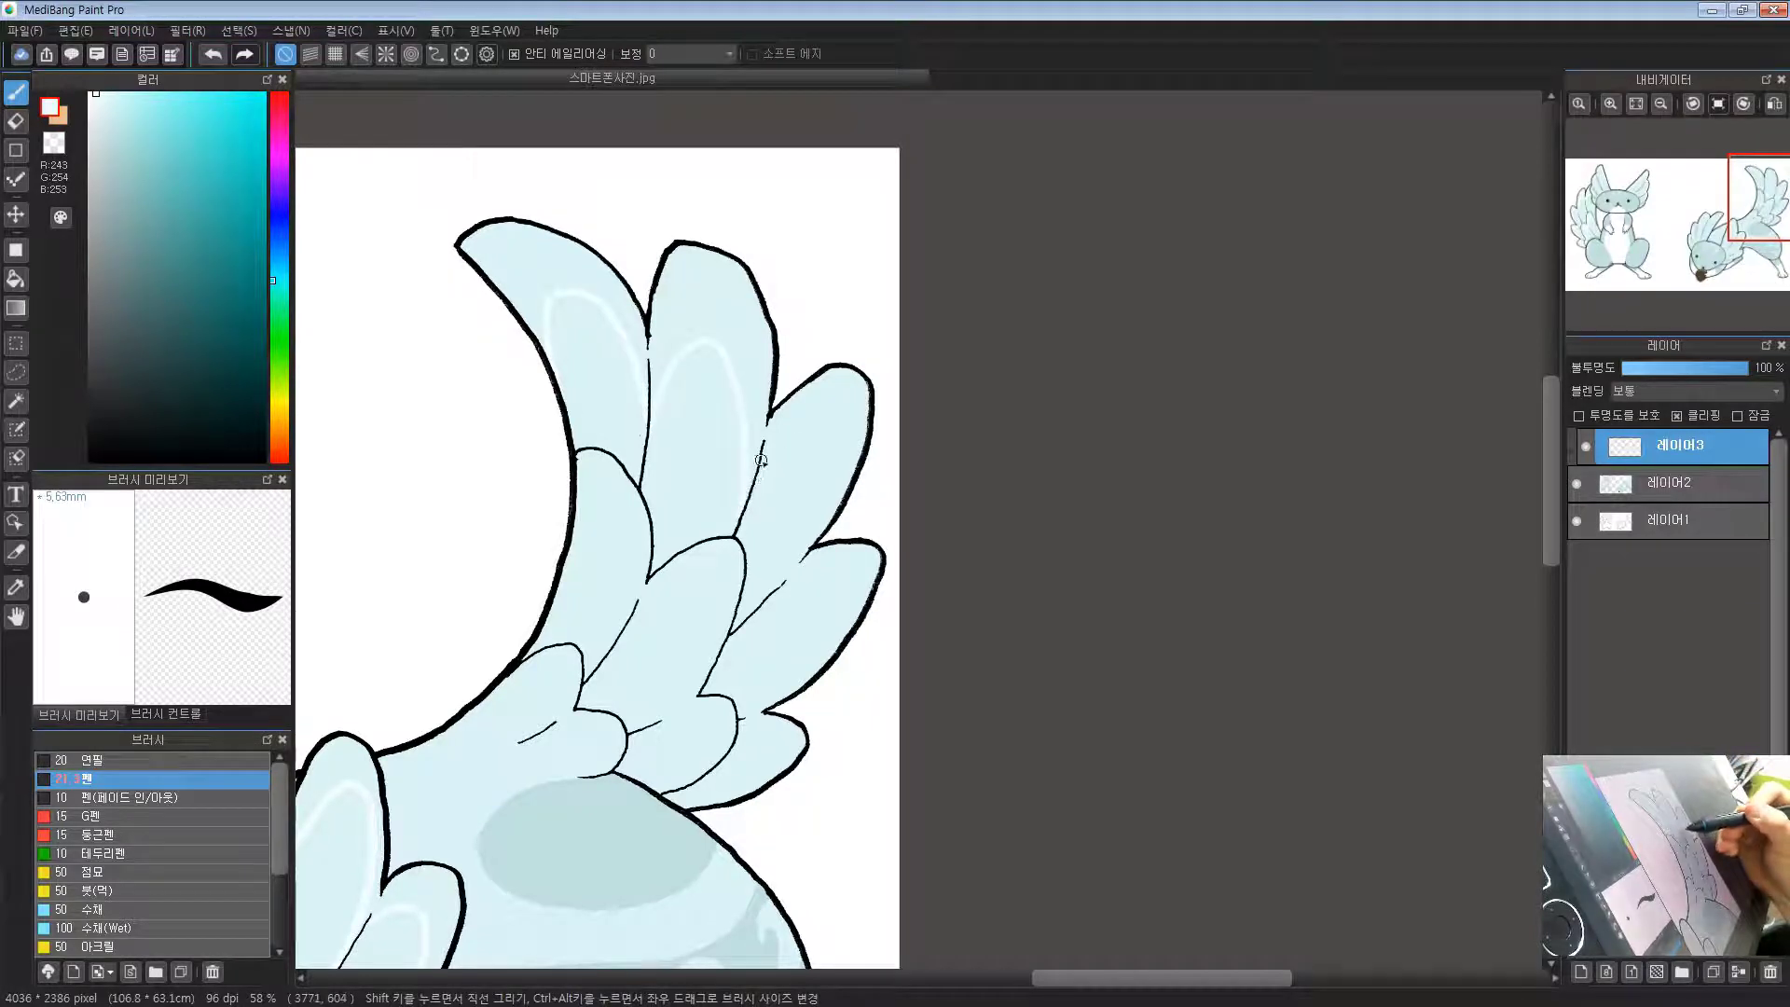
mouse_move(796, 425)
left_mouse_down()
mouse_move(836, 435)
mouse_move(811, 517)
left_mouse_up()
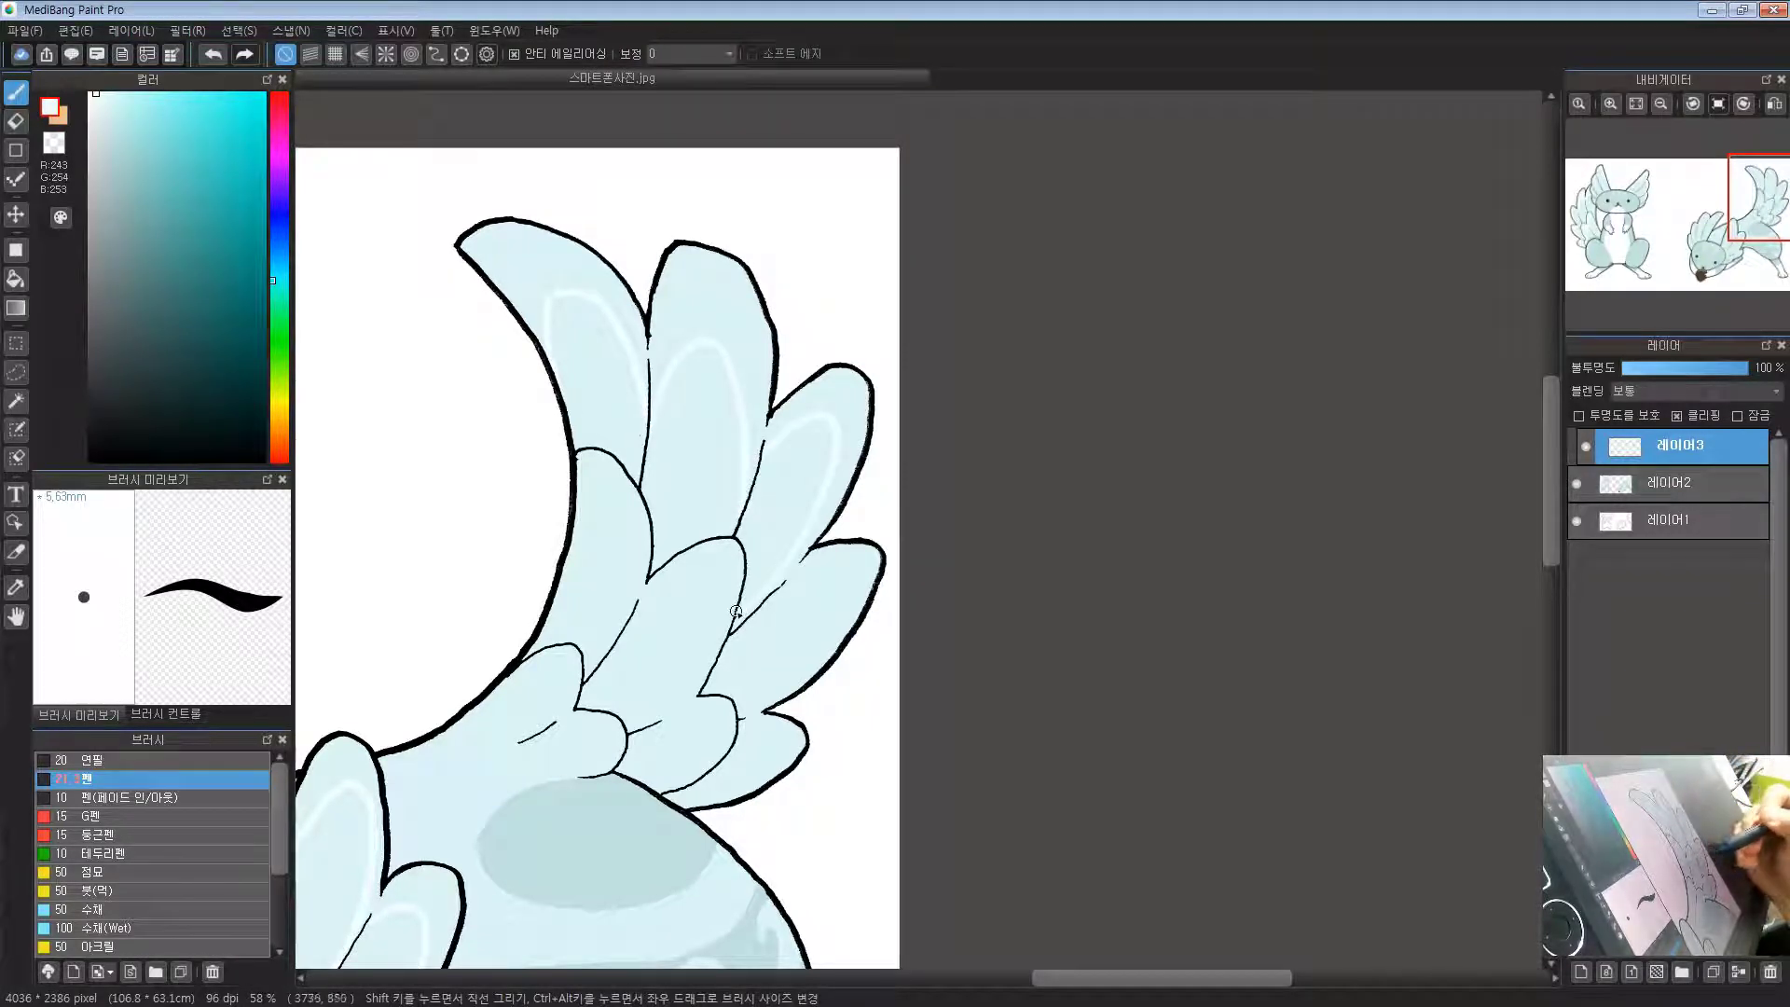
left_click_drag(736, 612, 790, 489)
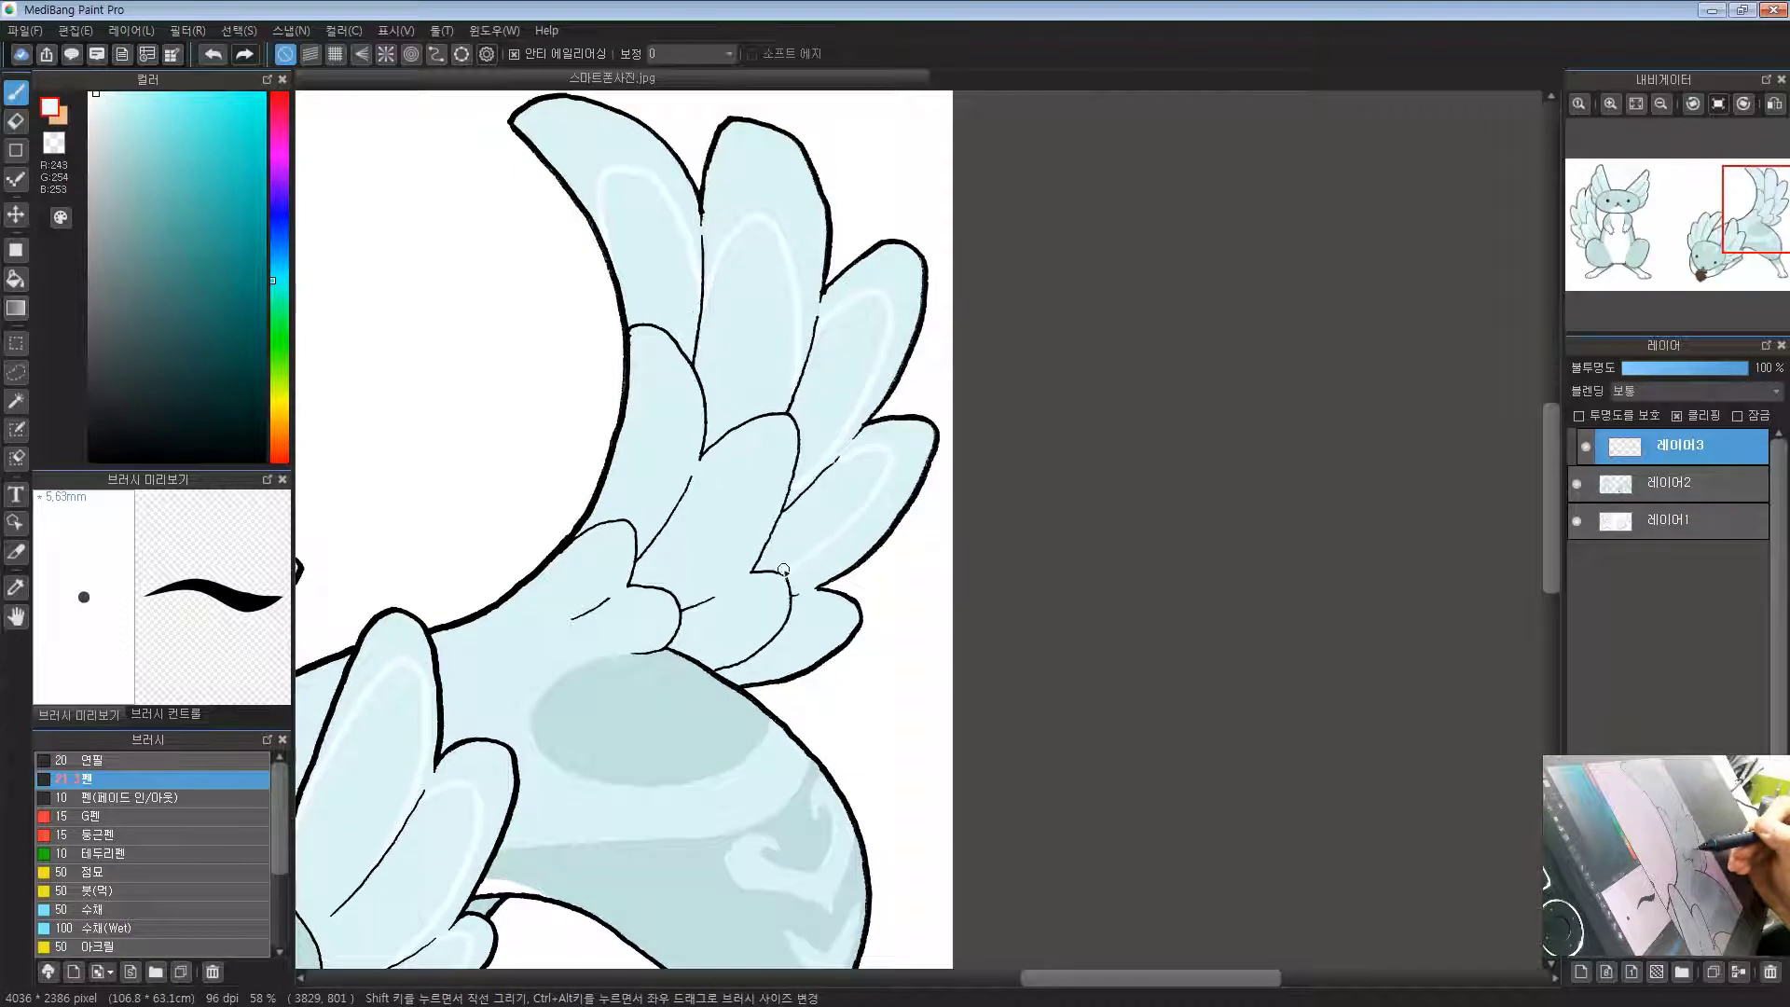
left_click_drag(790, 571, 858, 518)
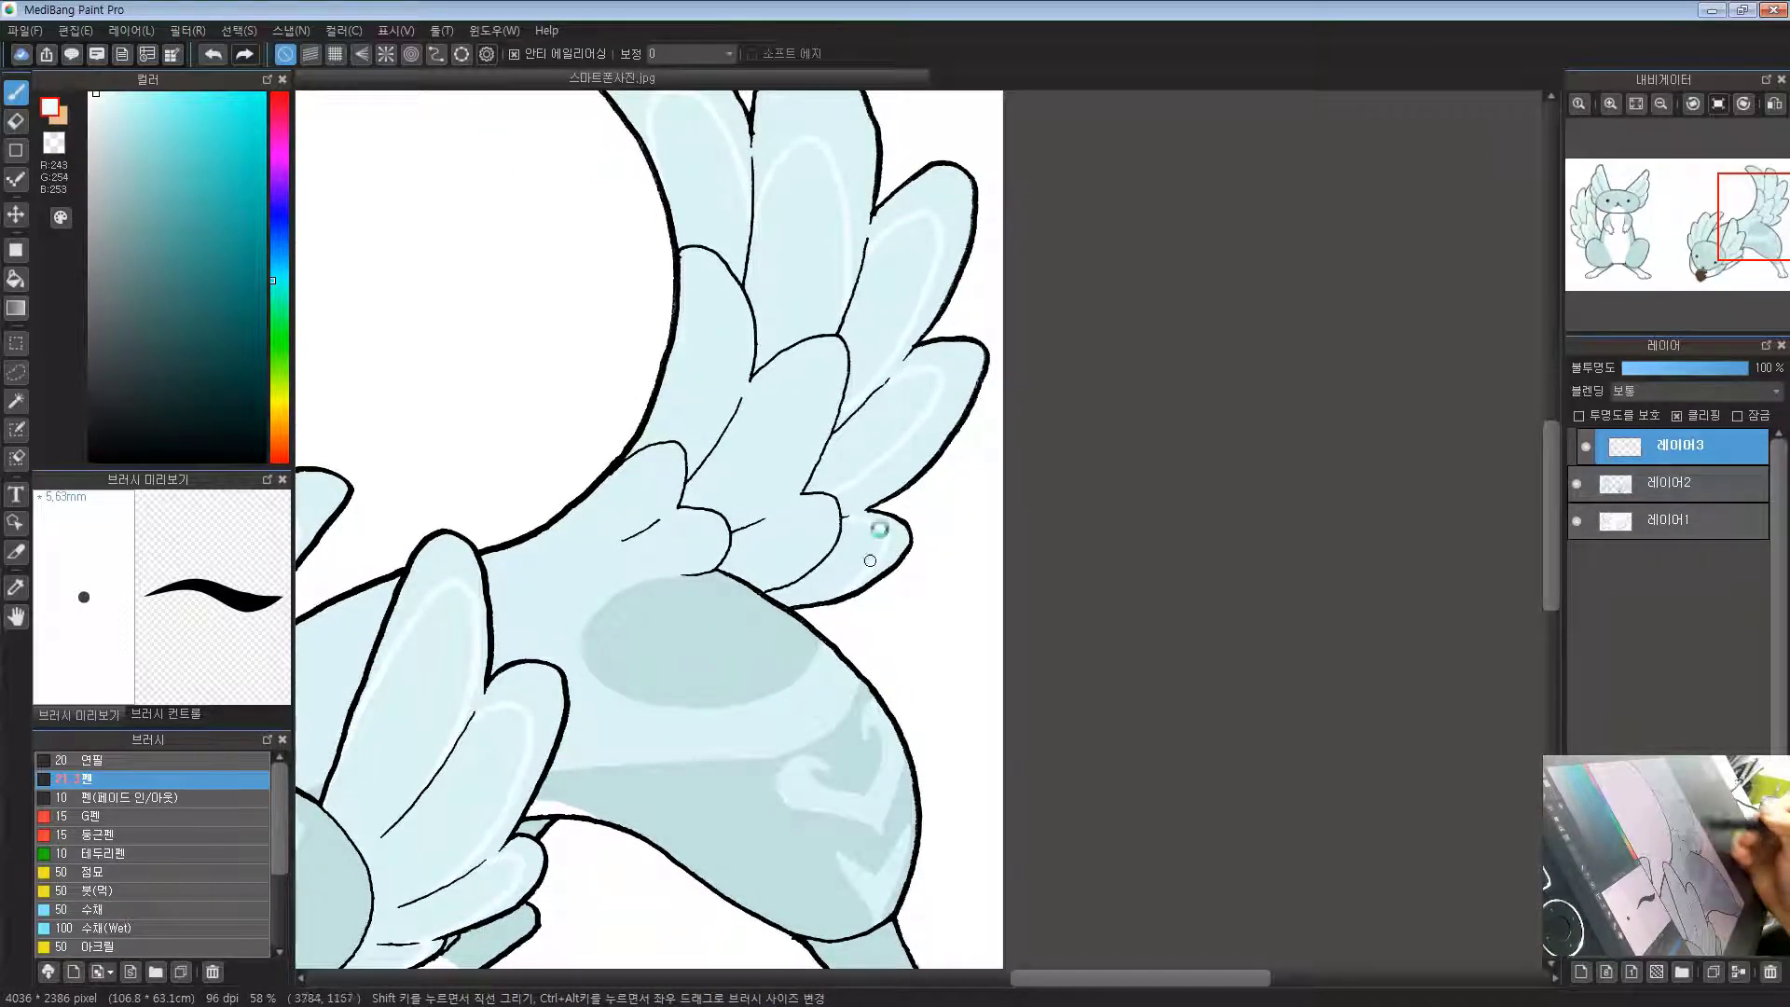
left_click_drag(879, 528, 921, 596)
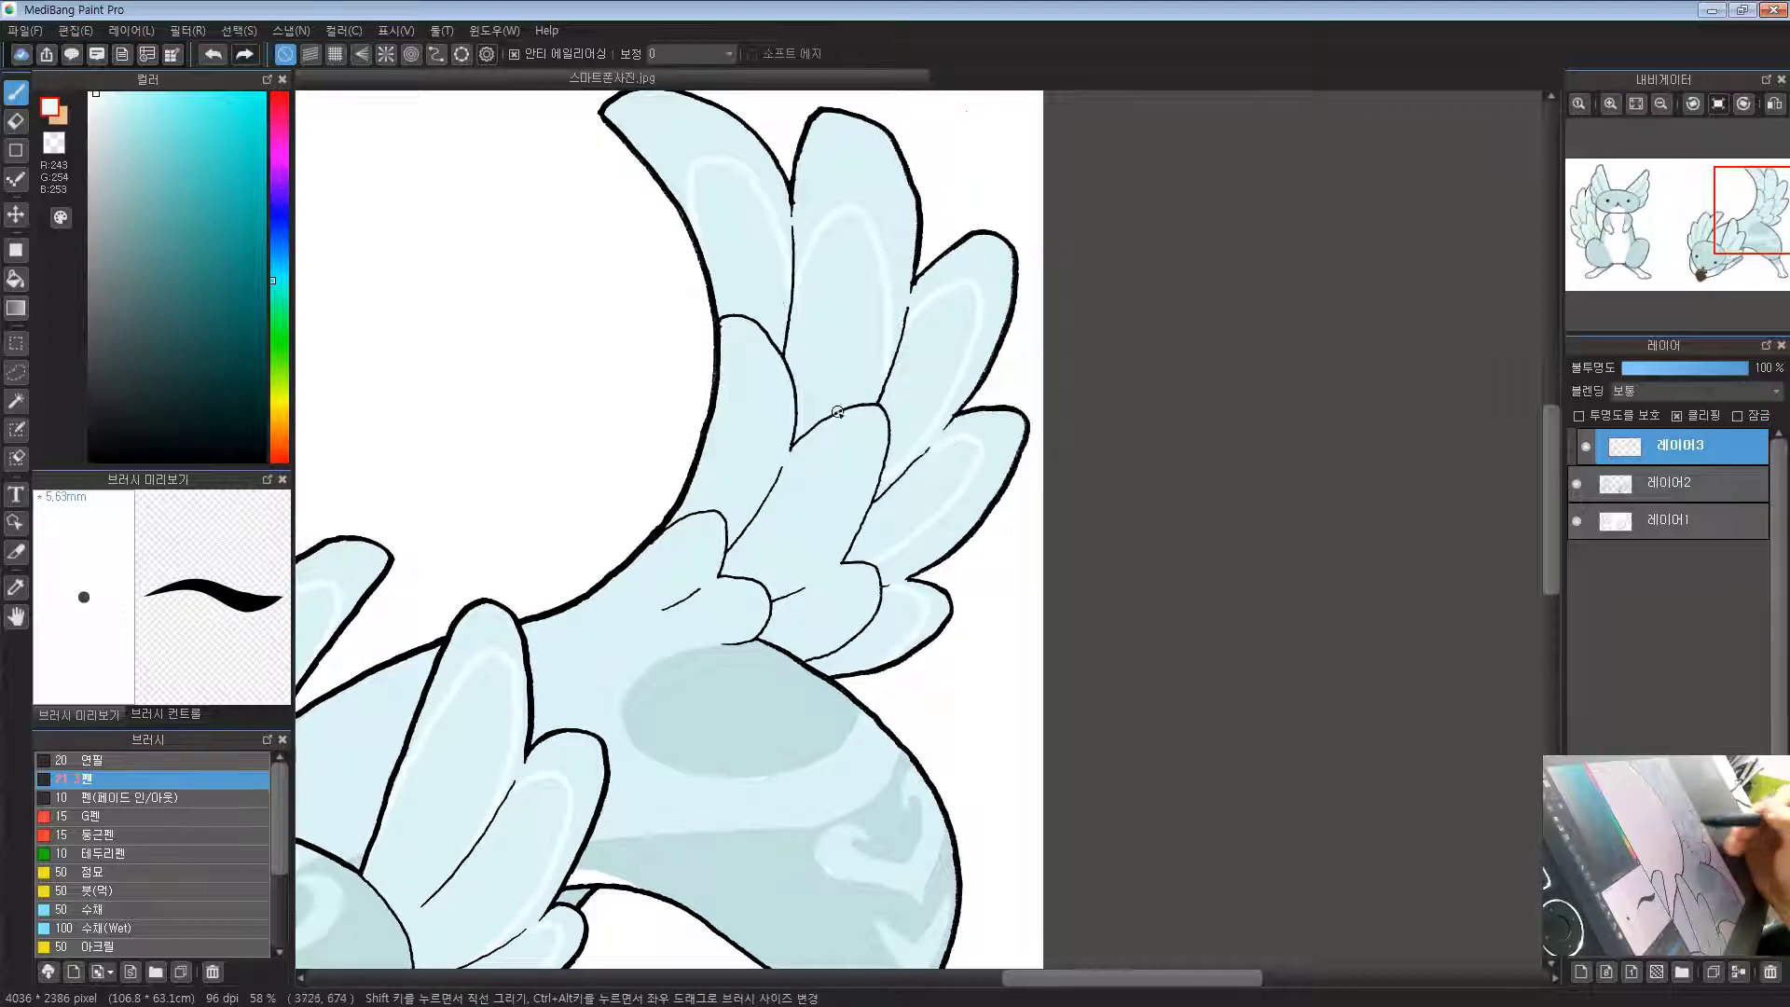
Step: Outline near-white highlights inside the inner tail feathers down to the tail base, touching up the strokes with the transparent color
mouse_move(904, 202)
left_mouse_down()
mouse_move(873, 253)
mouse_move(877, 239)
left_mouse_up()
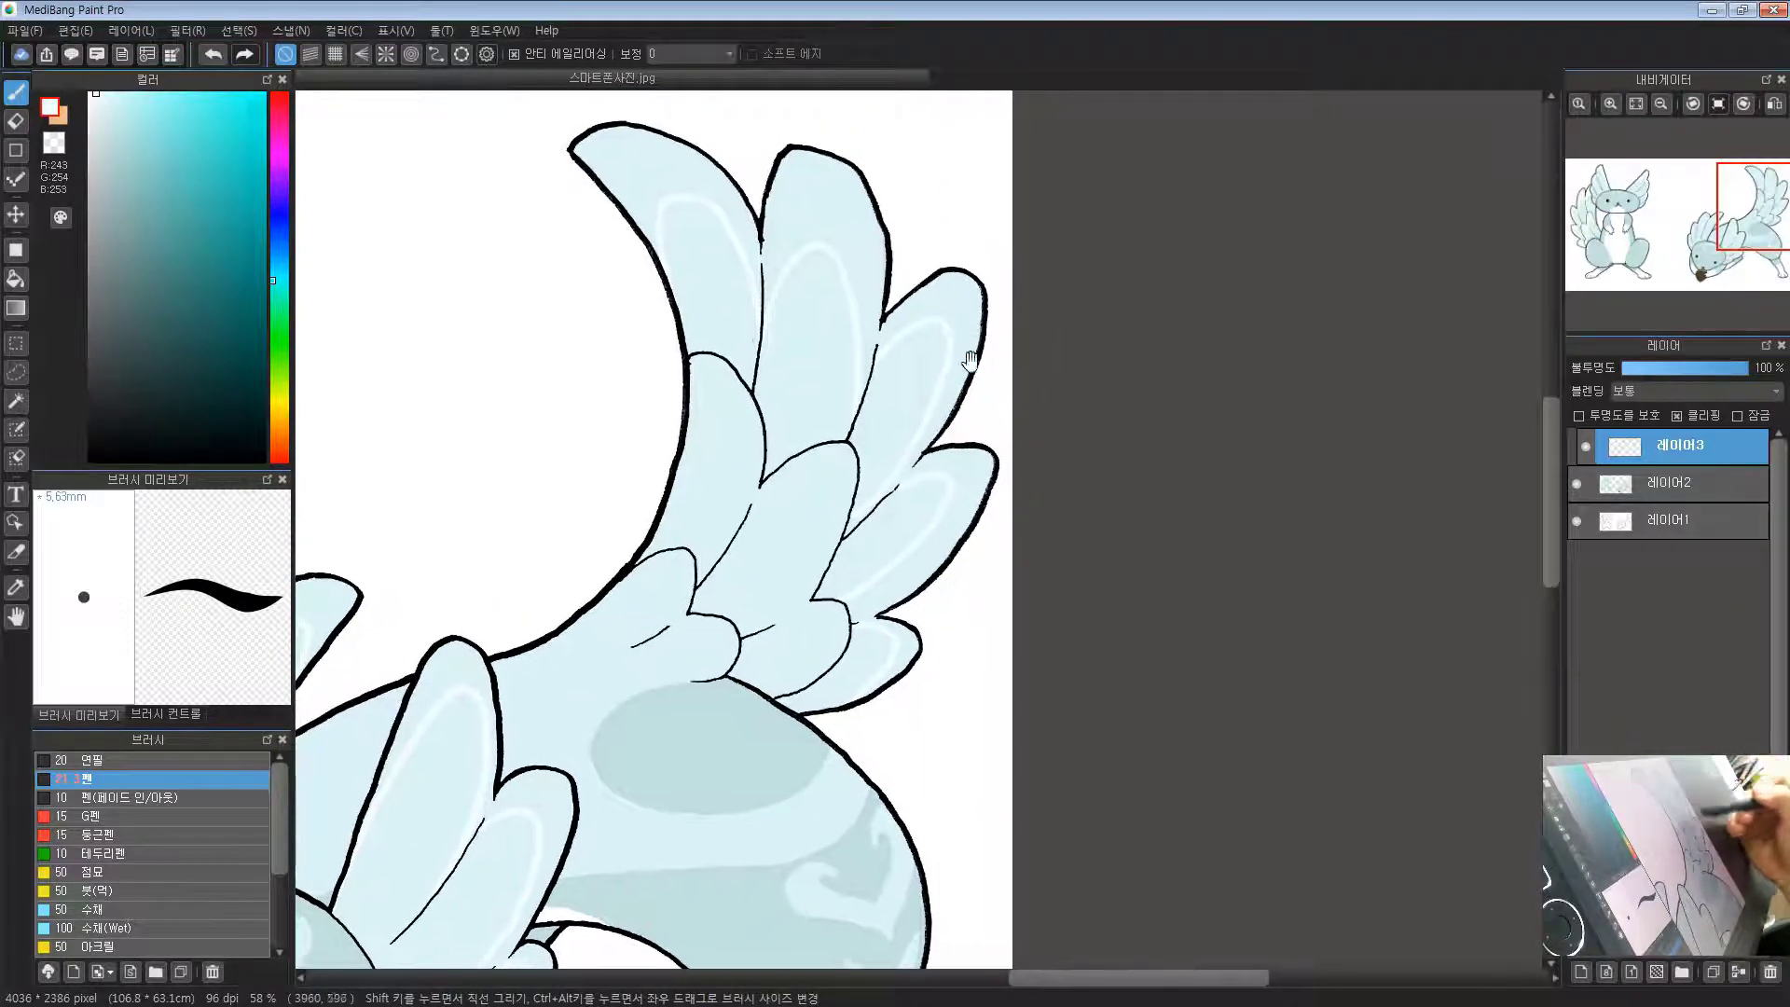
left_click_drag(964, 467, 966, 456)
left_click_drag(904, 643, 913, 579)
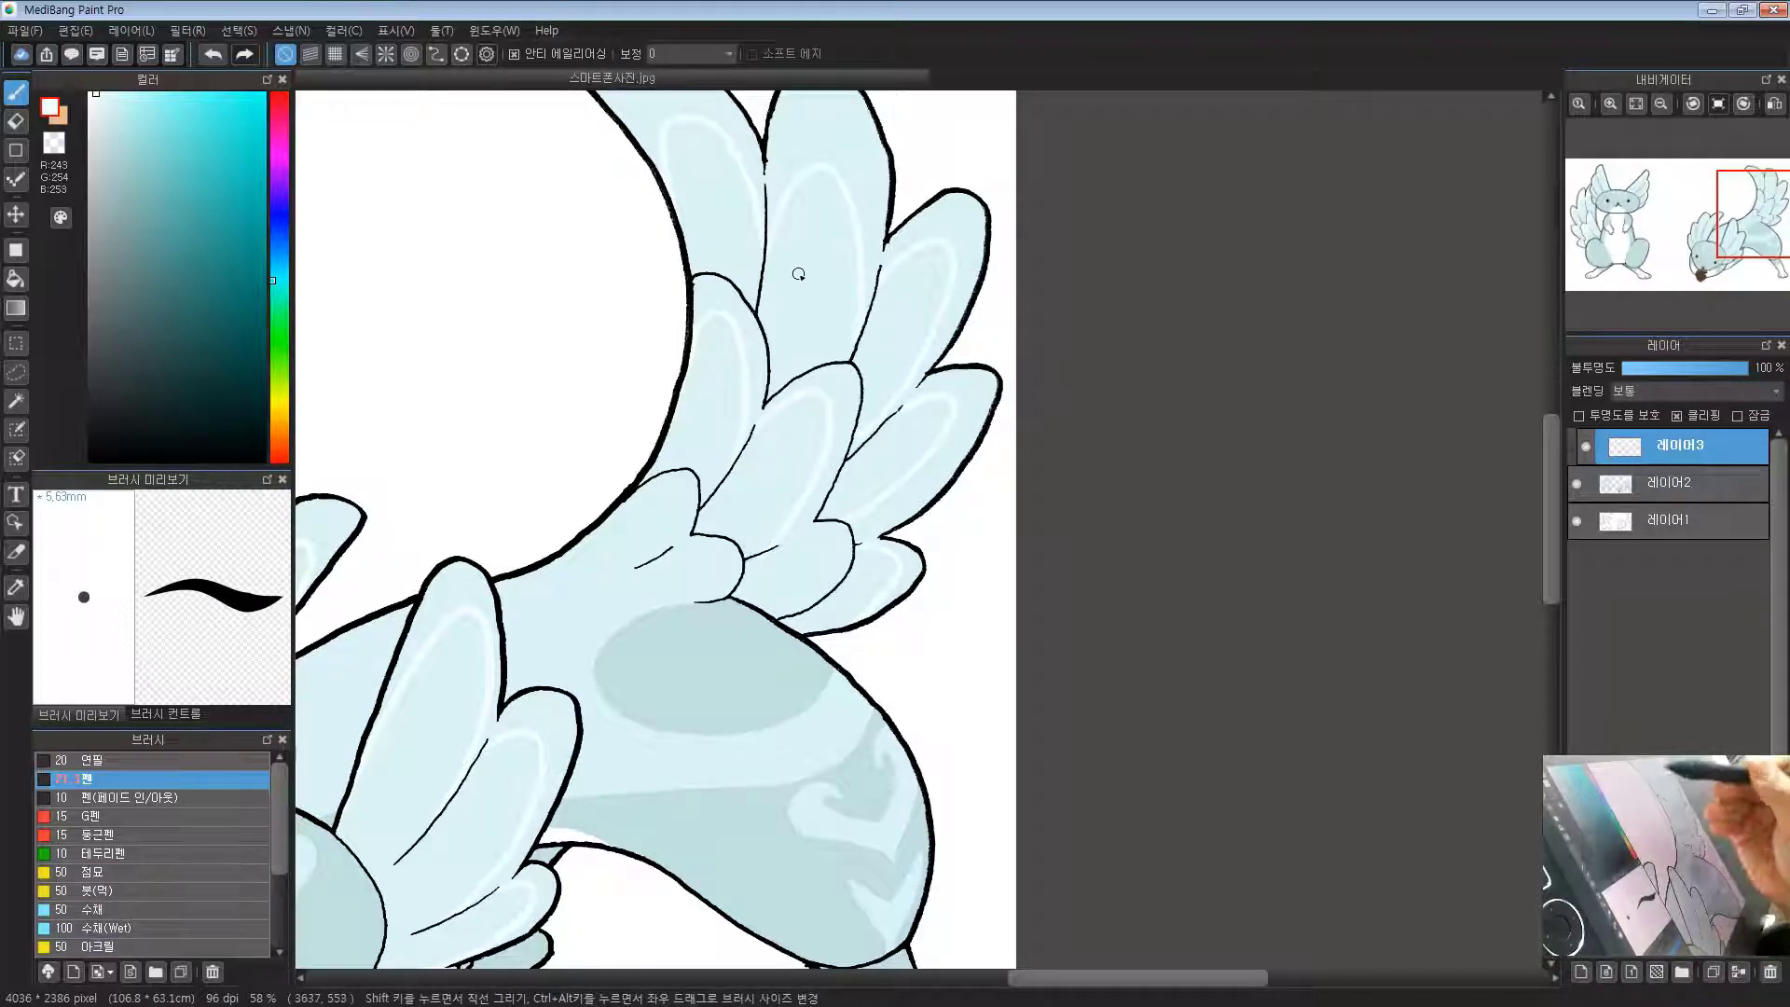
left_click(54, 143)
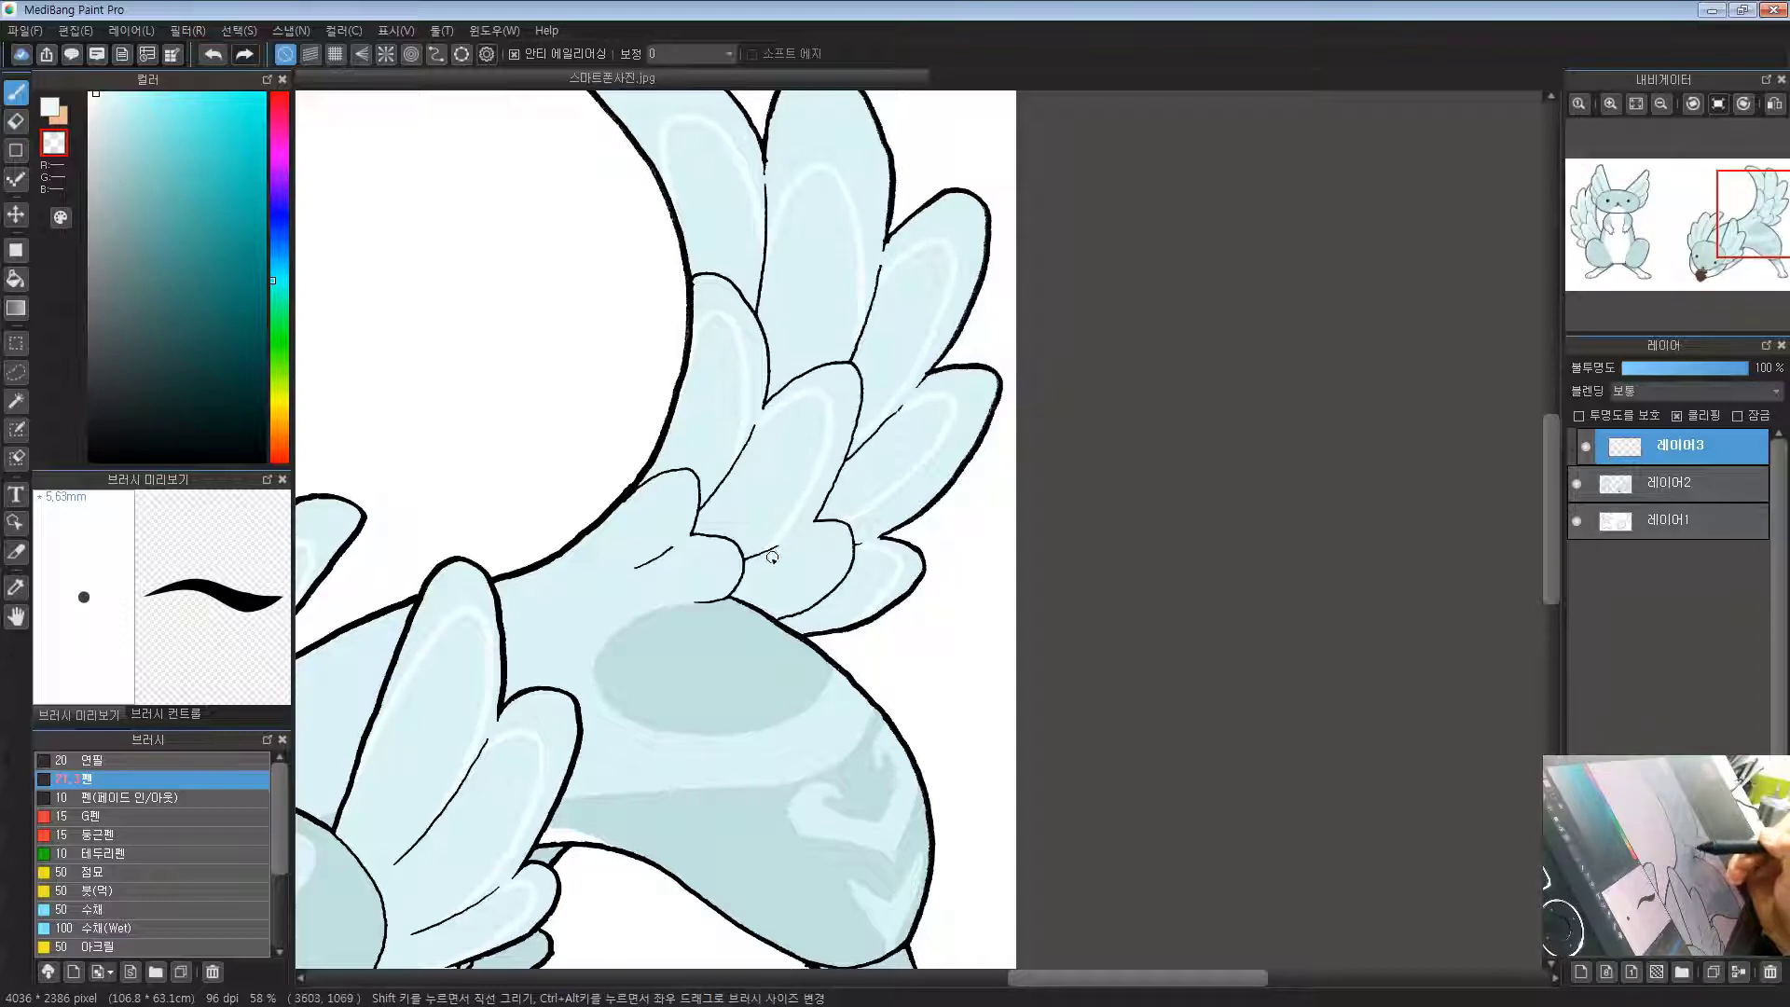
key("c")
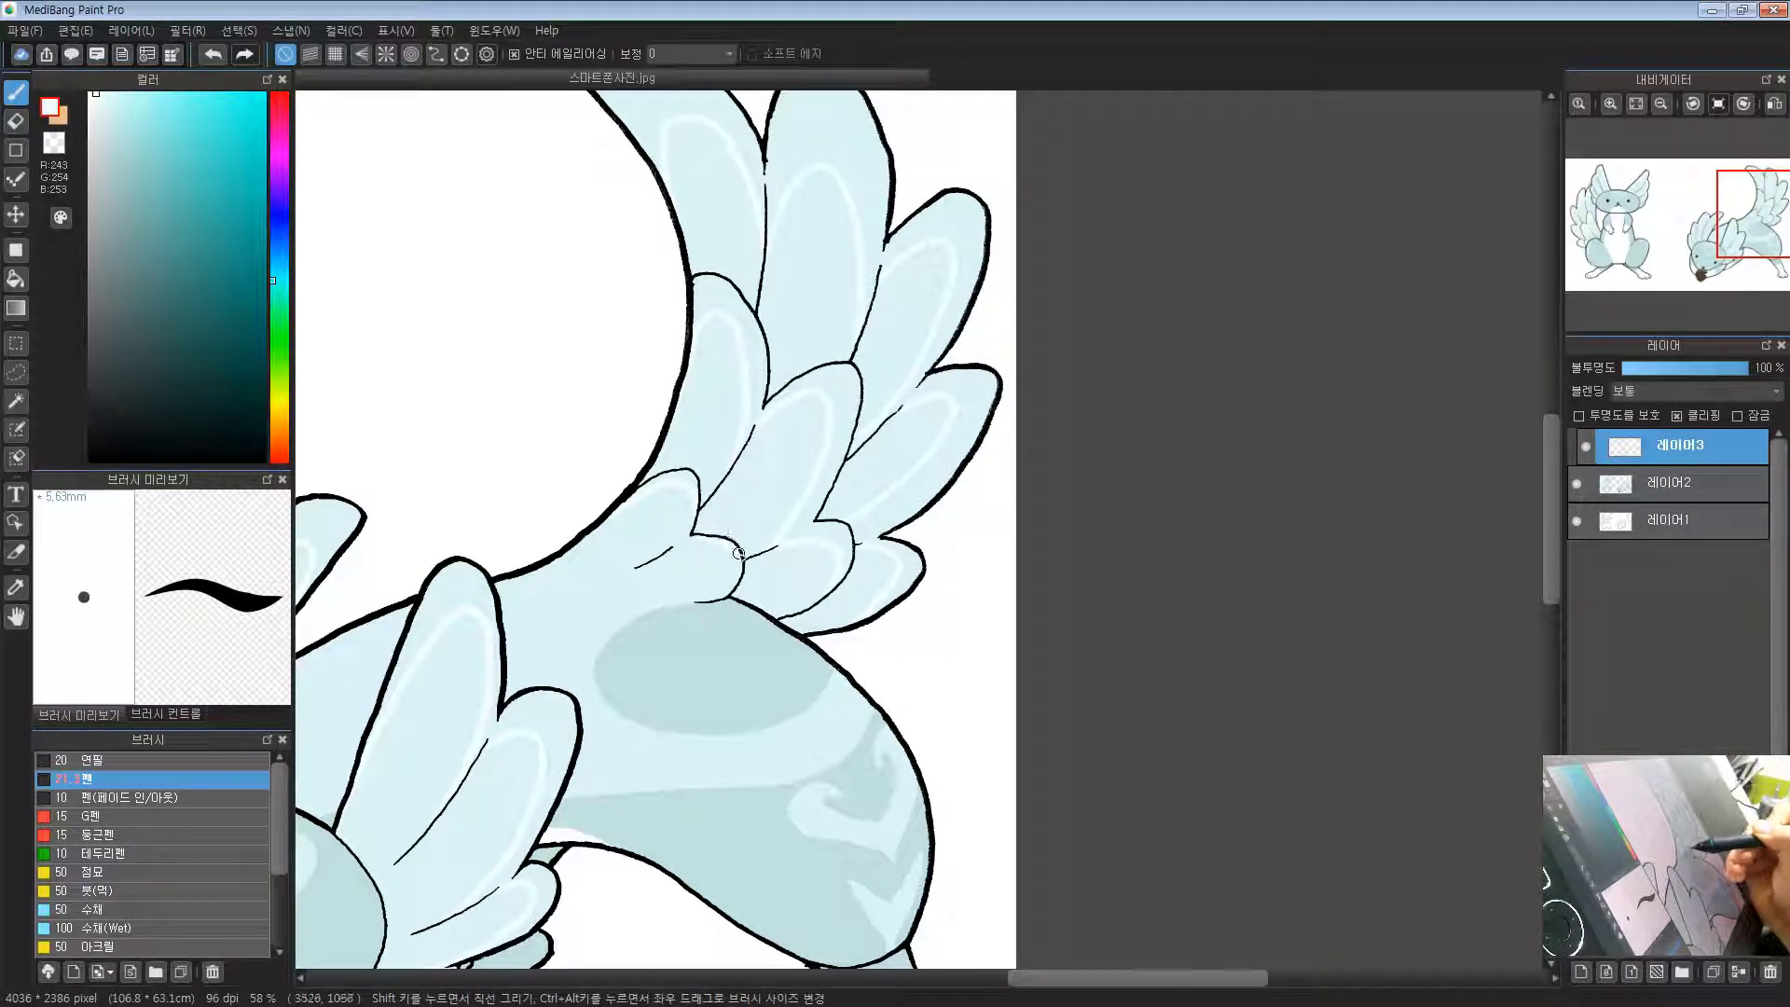
left_click_drag(795, 680, 887, 621)
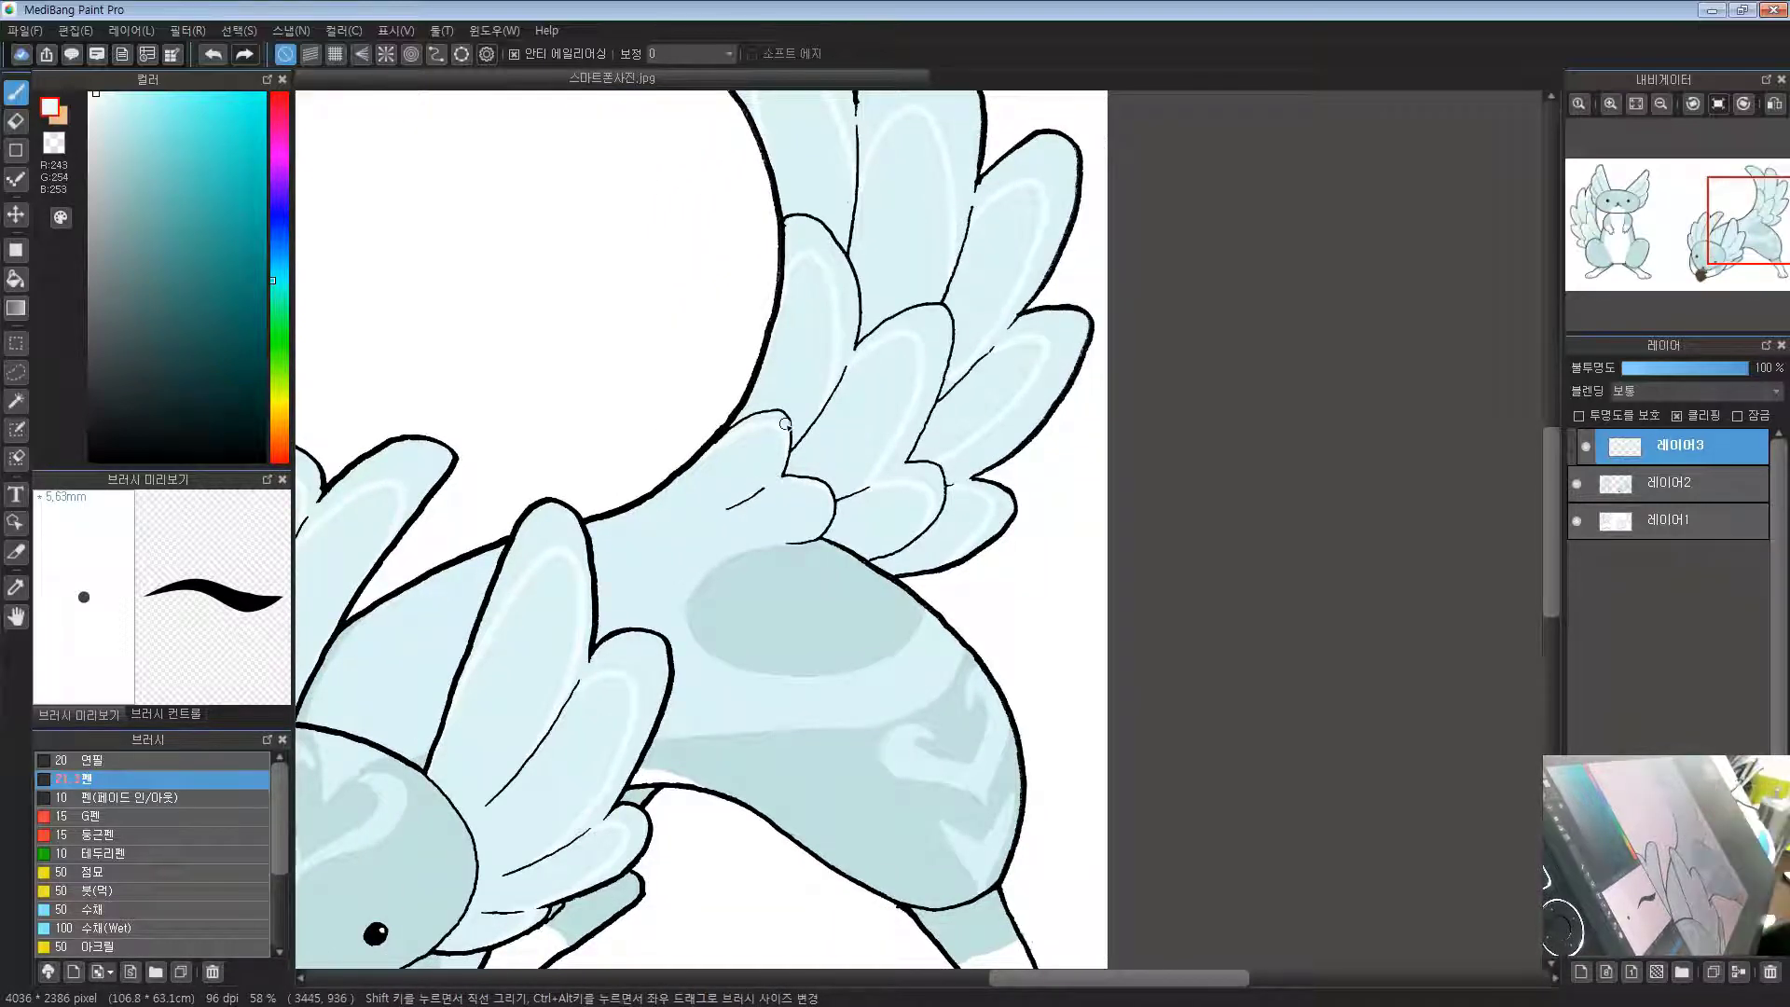
Step: Fill the areas between the highlight outlines and the tail feathers' edges with the near-white color
left_click_drag(1020, 241, 1005, 376)
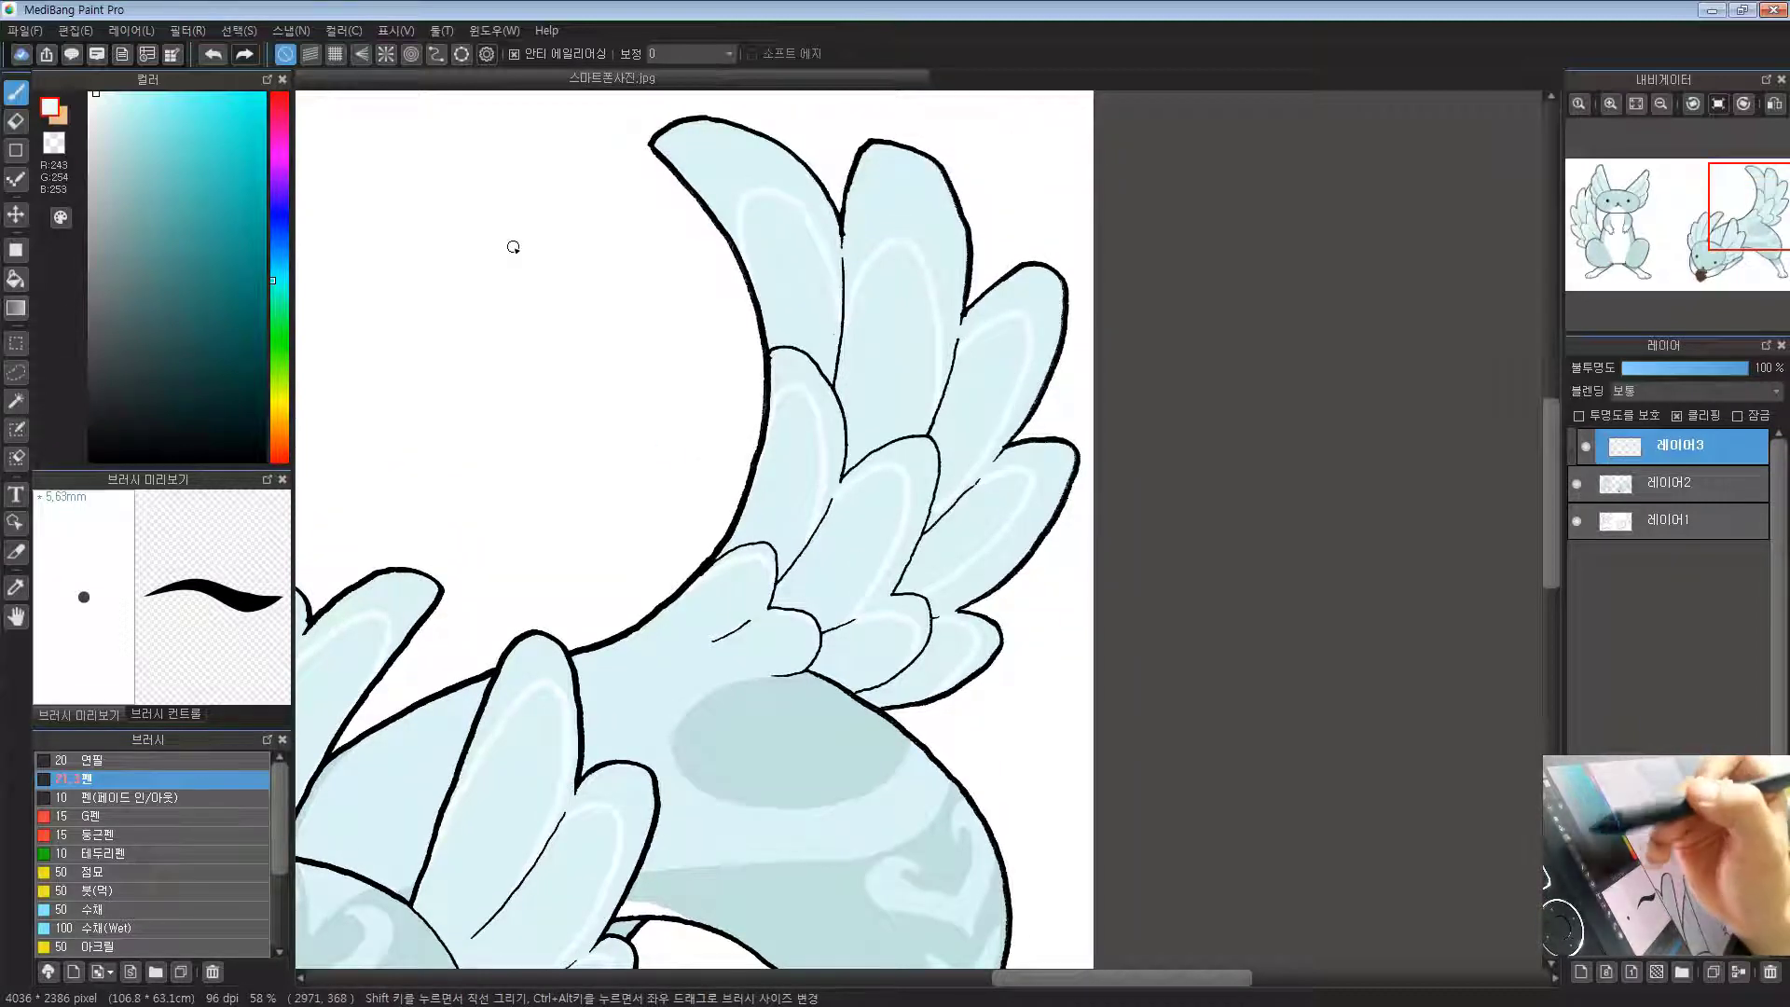
left_click(19, 278)
left_click(783, 156)
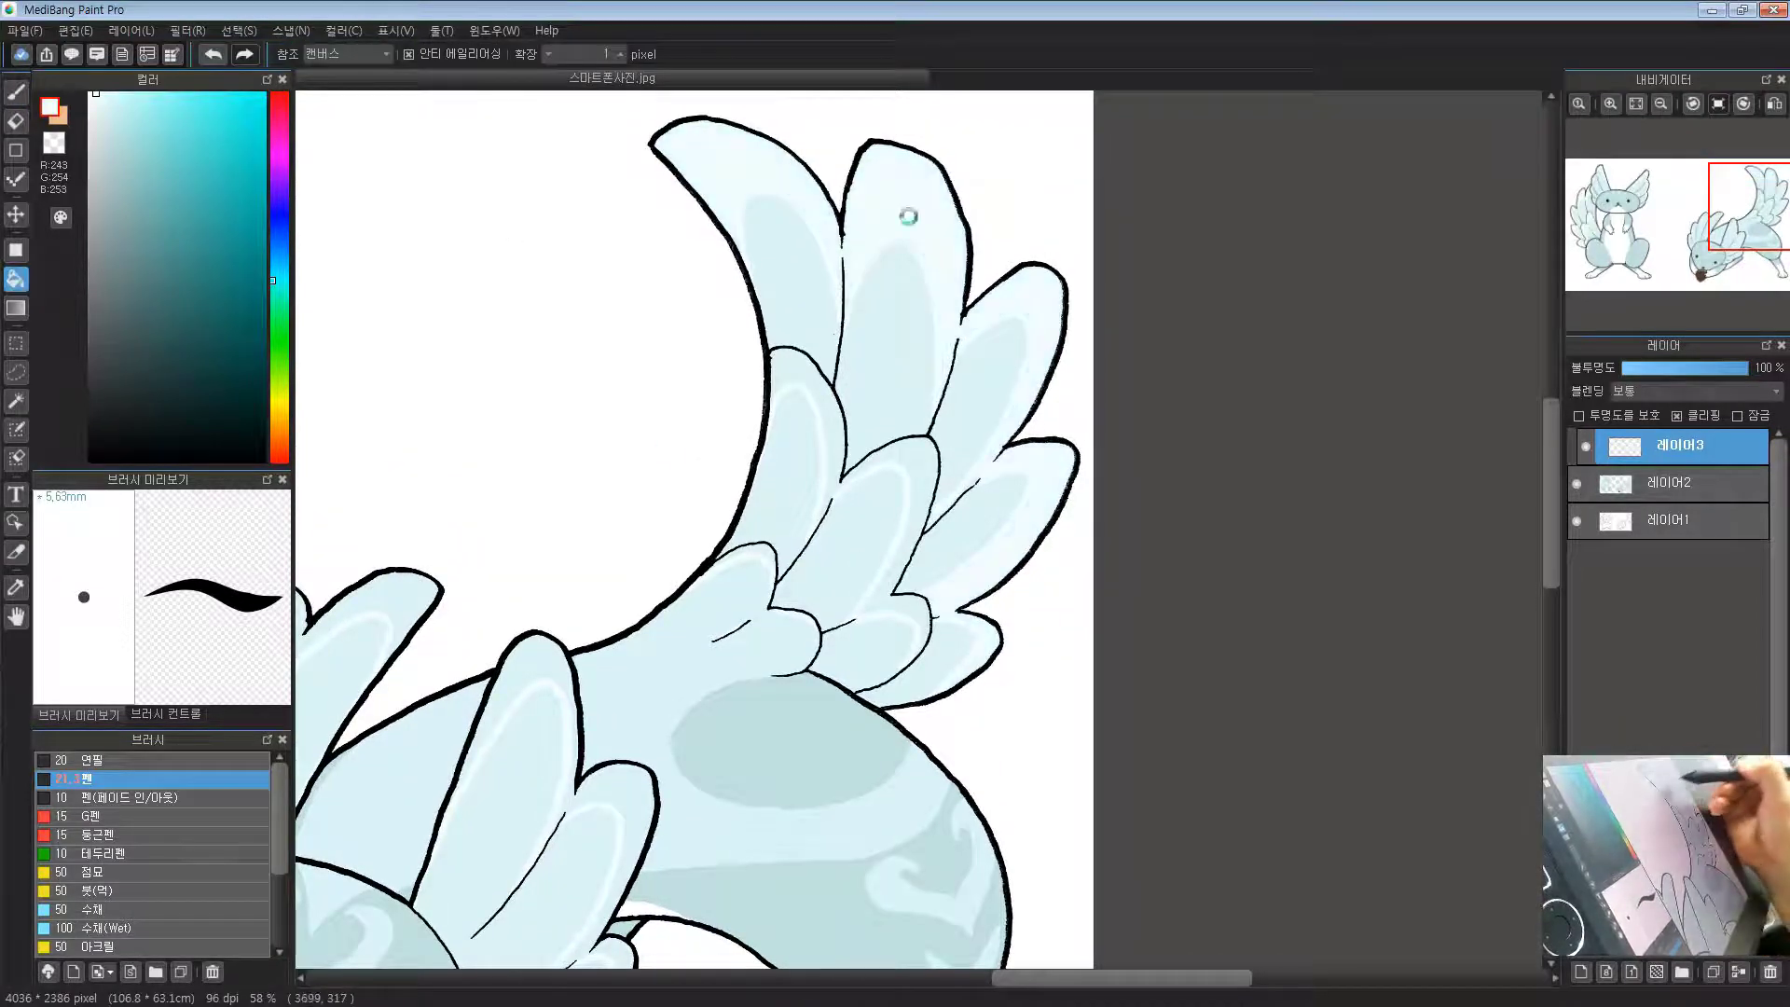
left_click(828, 401)
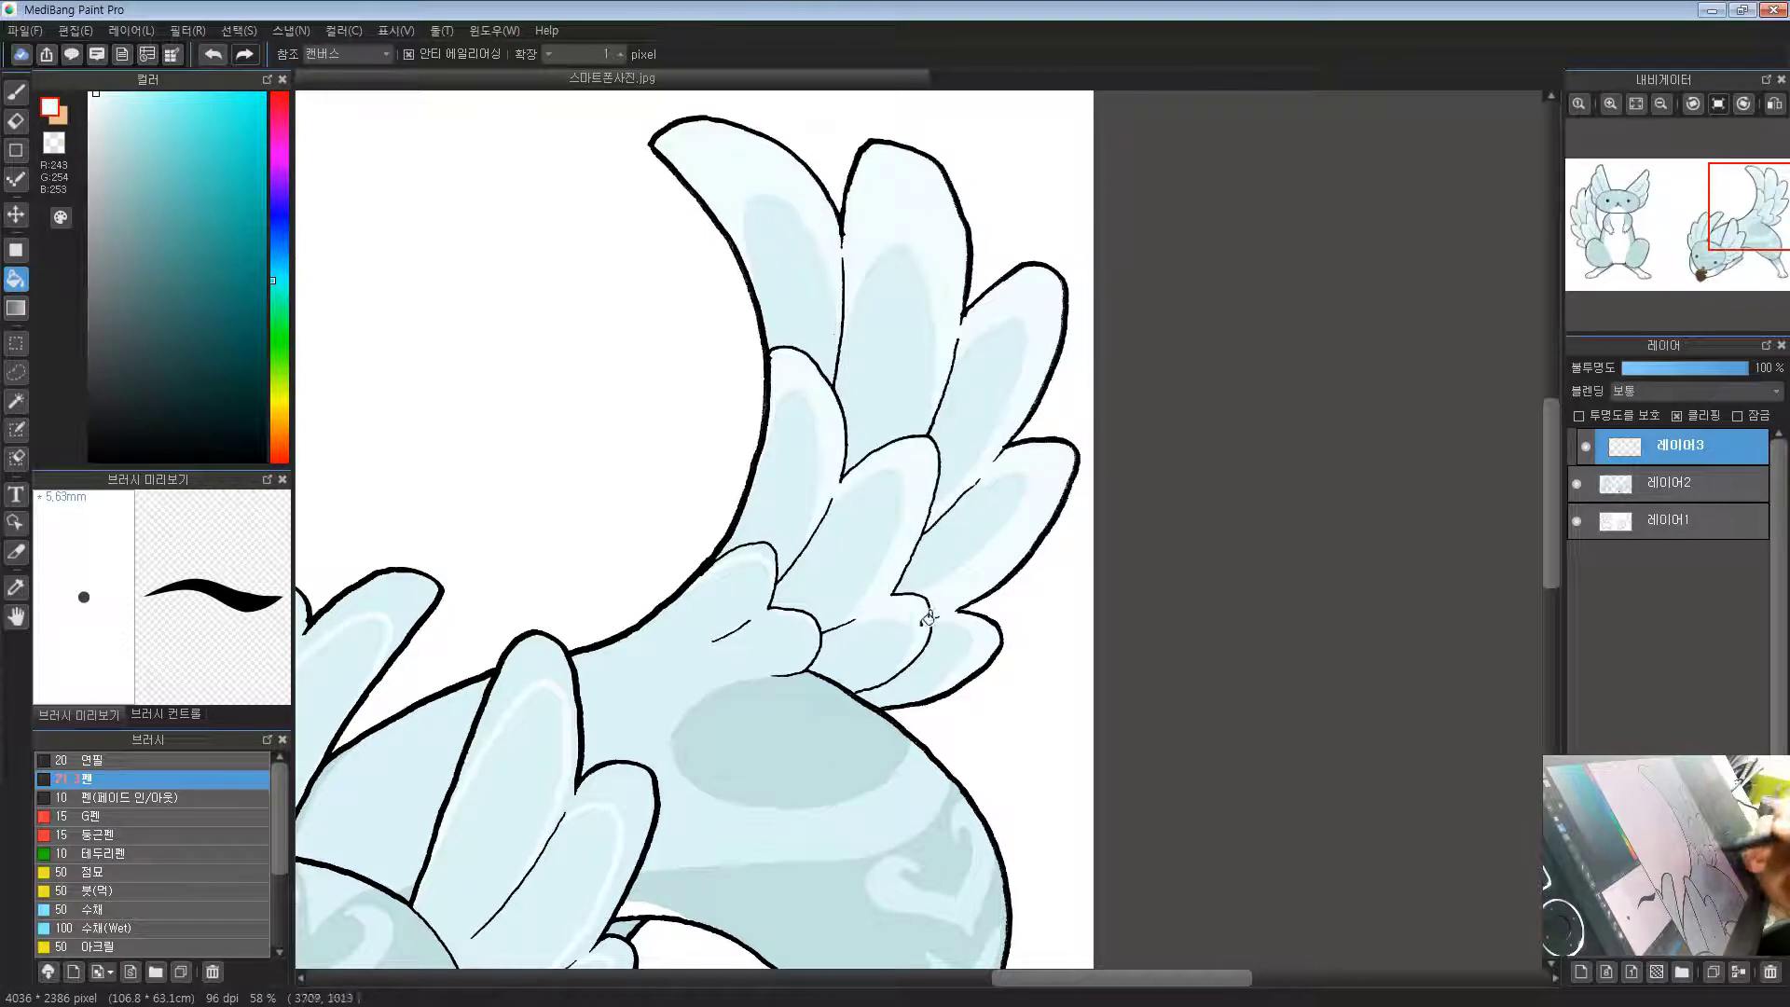
left_click_drag(930, 599, 1031, 535)
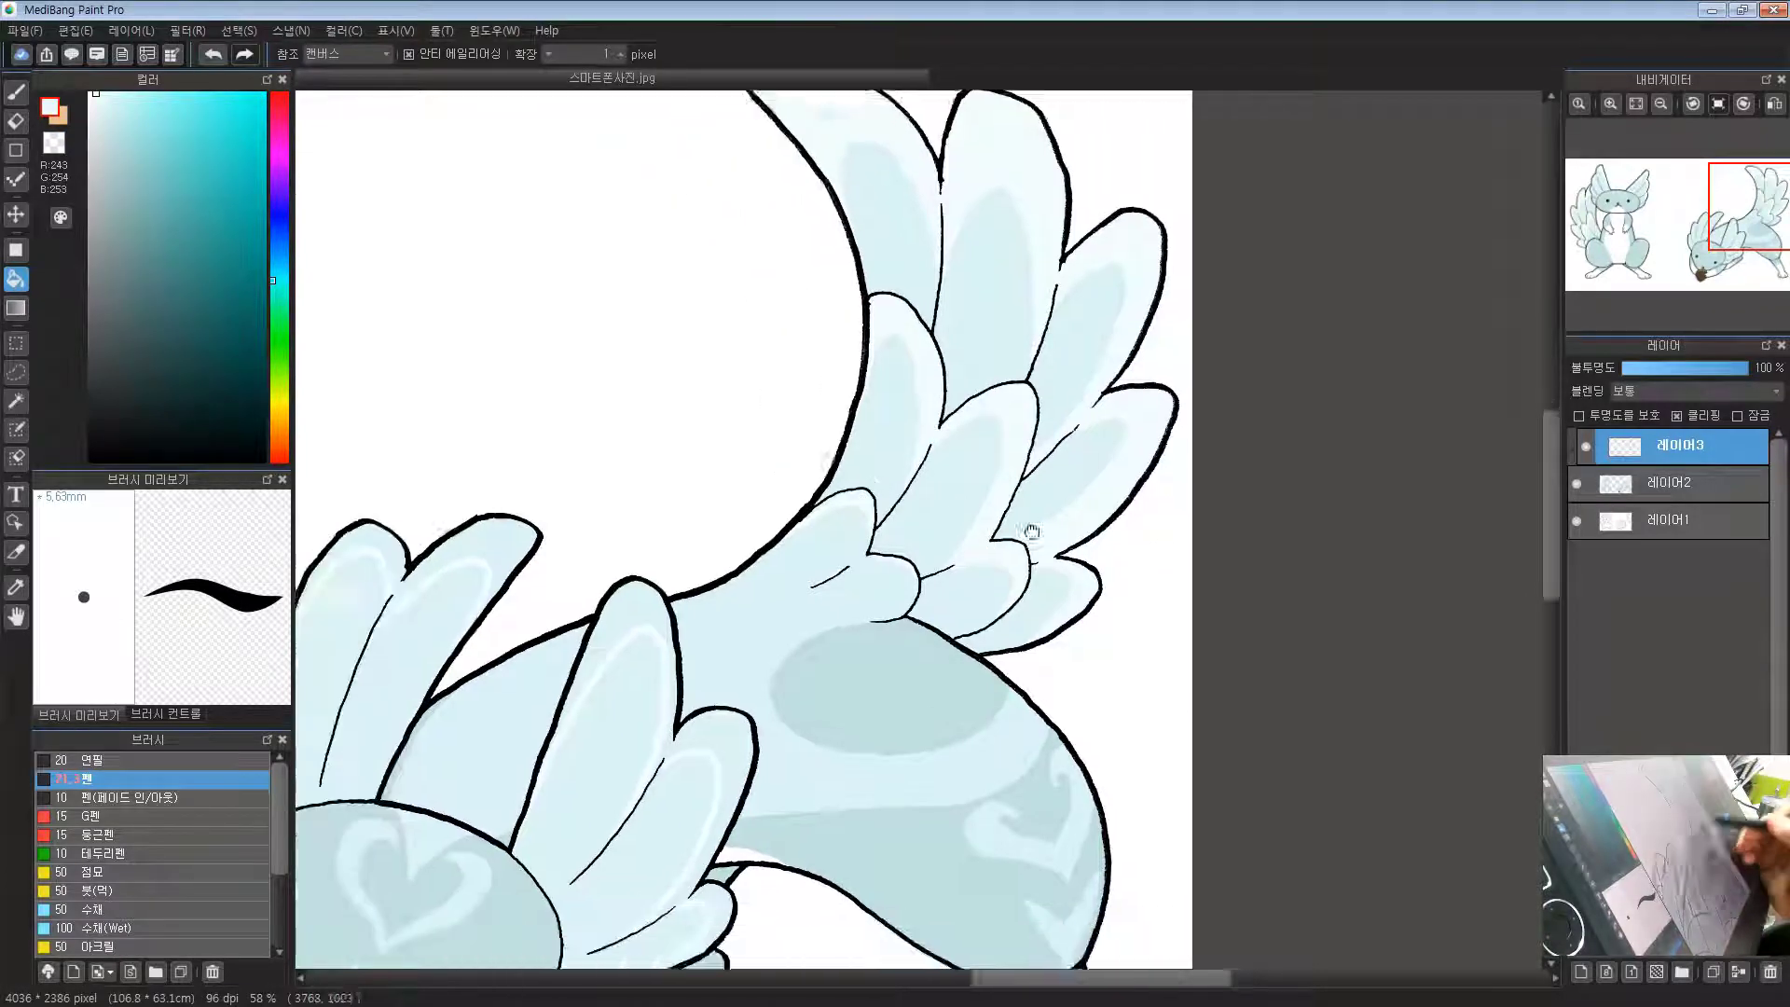
Step: Fill the outlined feather edges of both of the crouching creature's ears with the near-white color
scroll(1031, 535, "down", 1)
left_click_drag(852, 704, 924, 676)
scroll(924, 674, "up", 3)
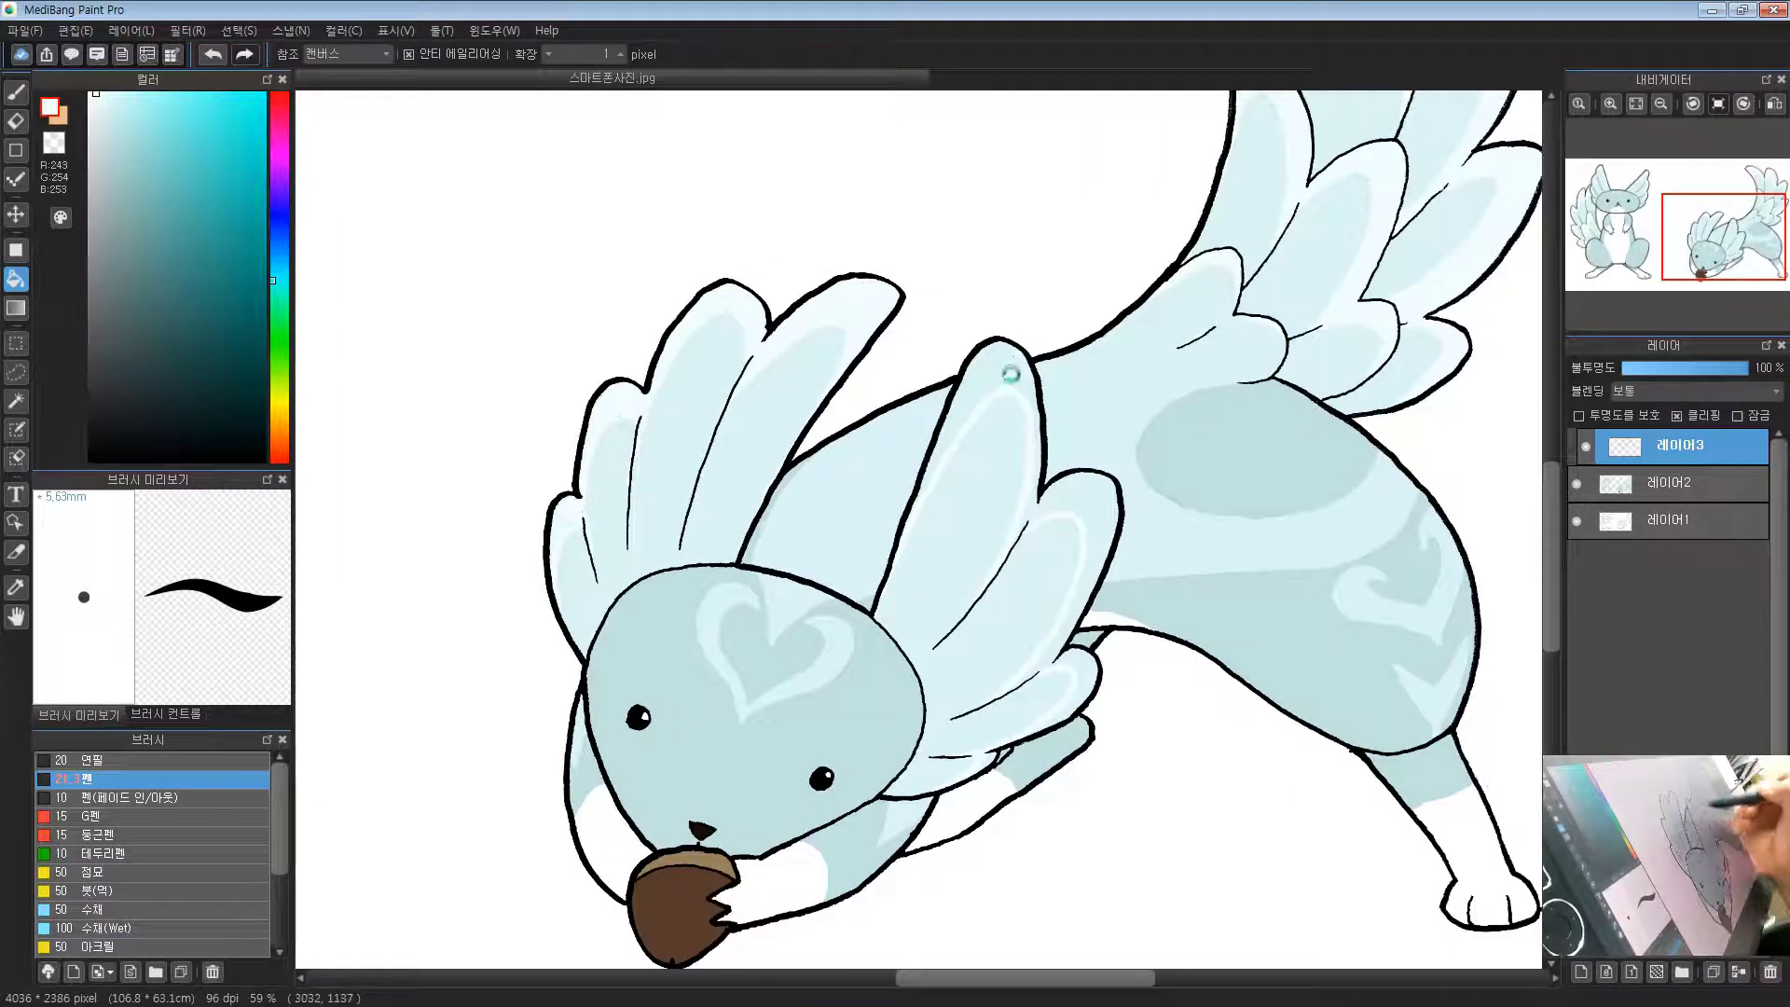
left_click(1090, 500)
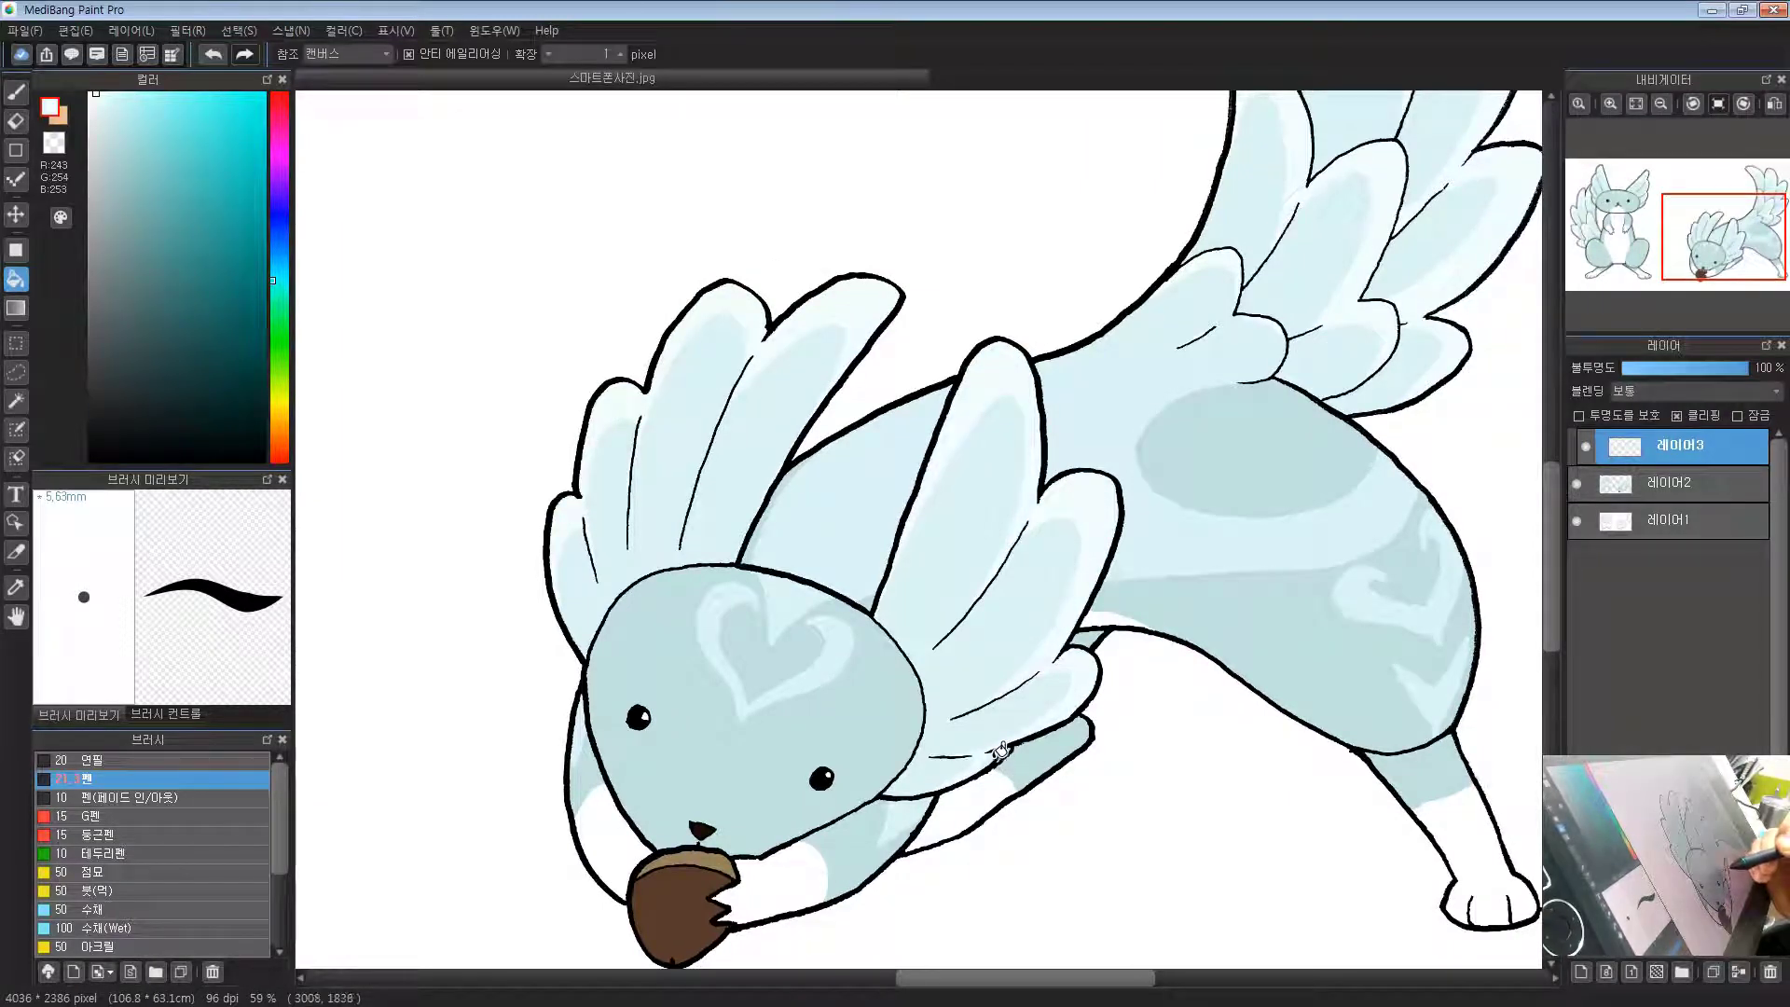
Step: Add a new layer above 레이어3, turn off its clipping and set its blending mode to 곱셈 (Multiply)
scroll(1018, 774, "down", 3)
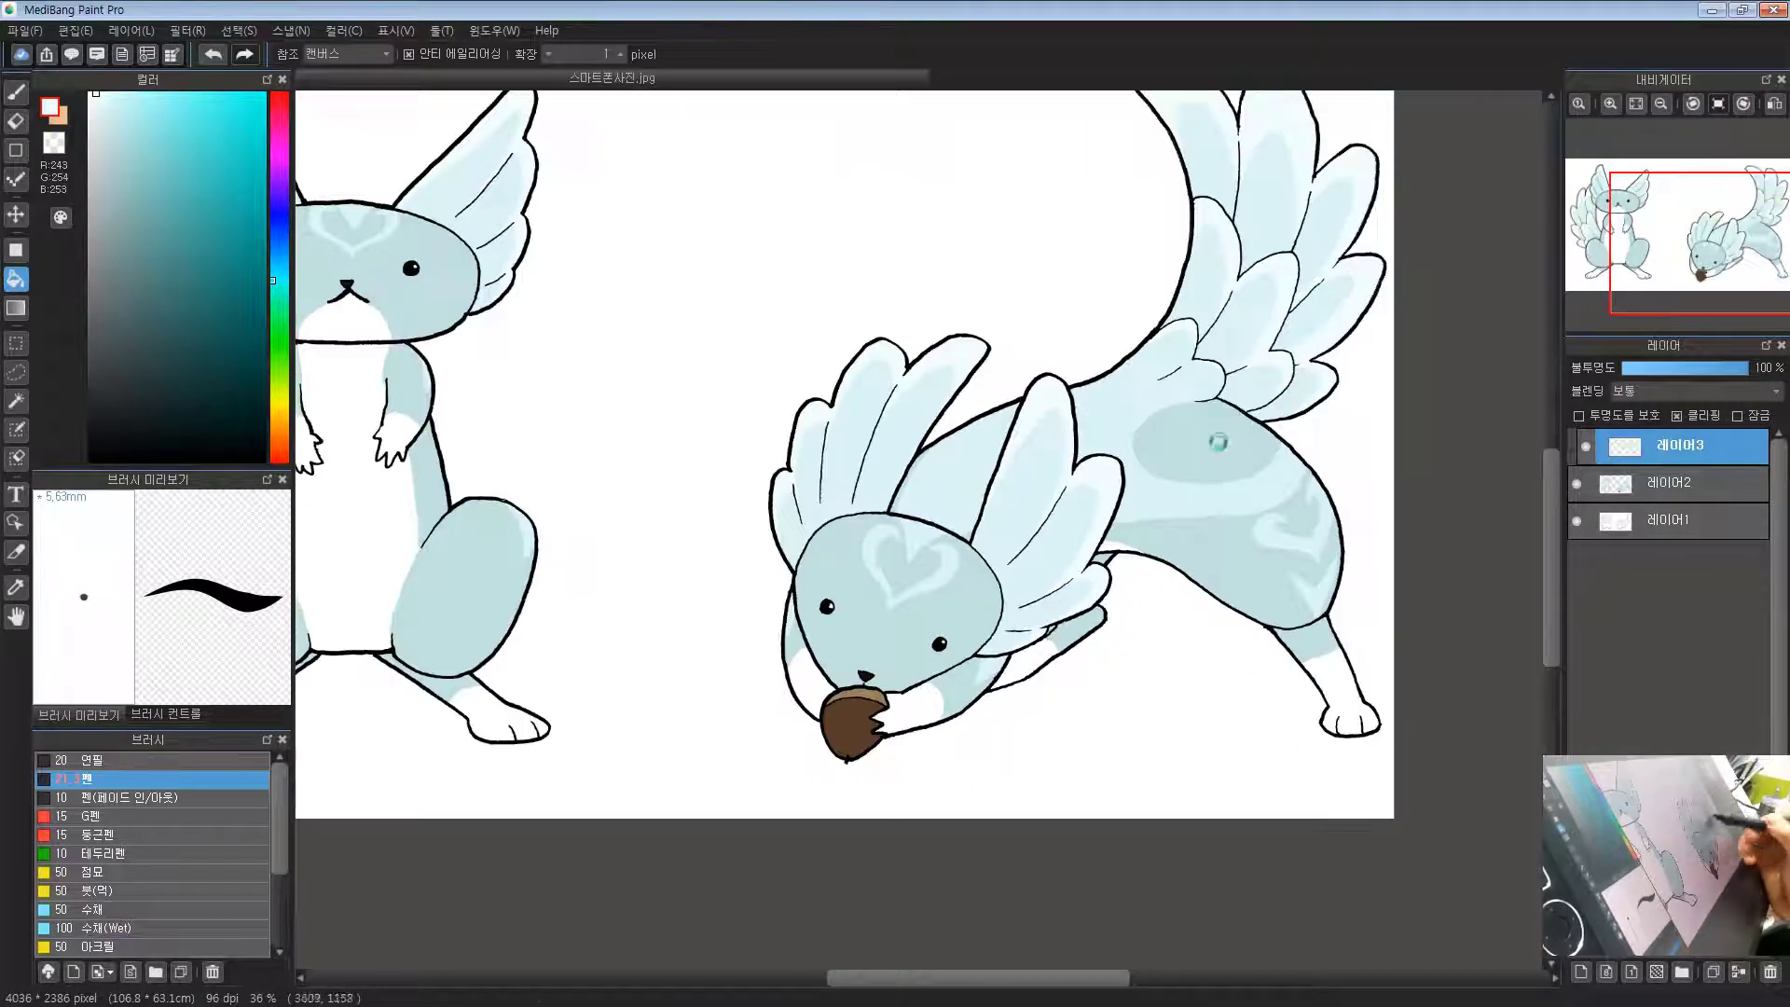
left_click_drag(1219, 442, 1177, 557)
left_click_drag(1172, 571, 1182, 640)
scroll(1180, 640, "up", 3)
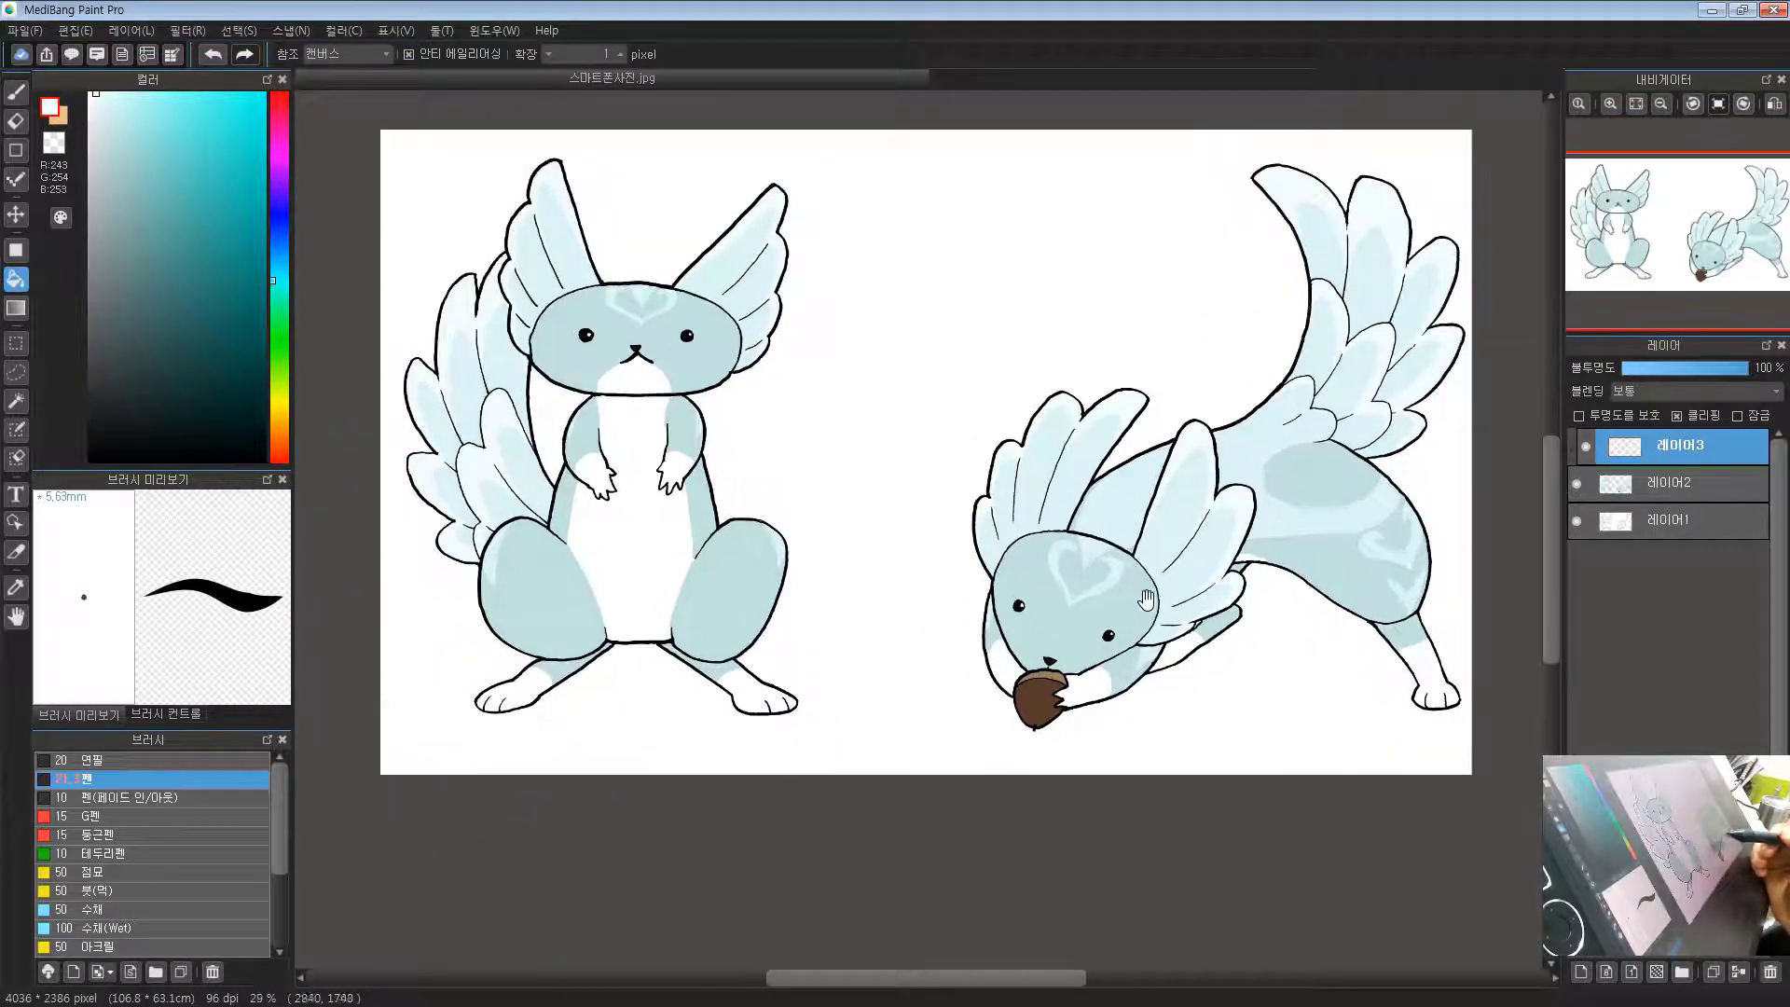
left_click_drag(1084, 710, 1126, 720)
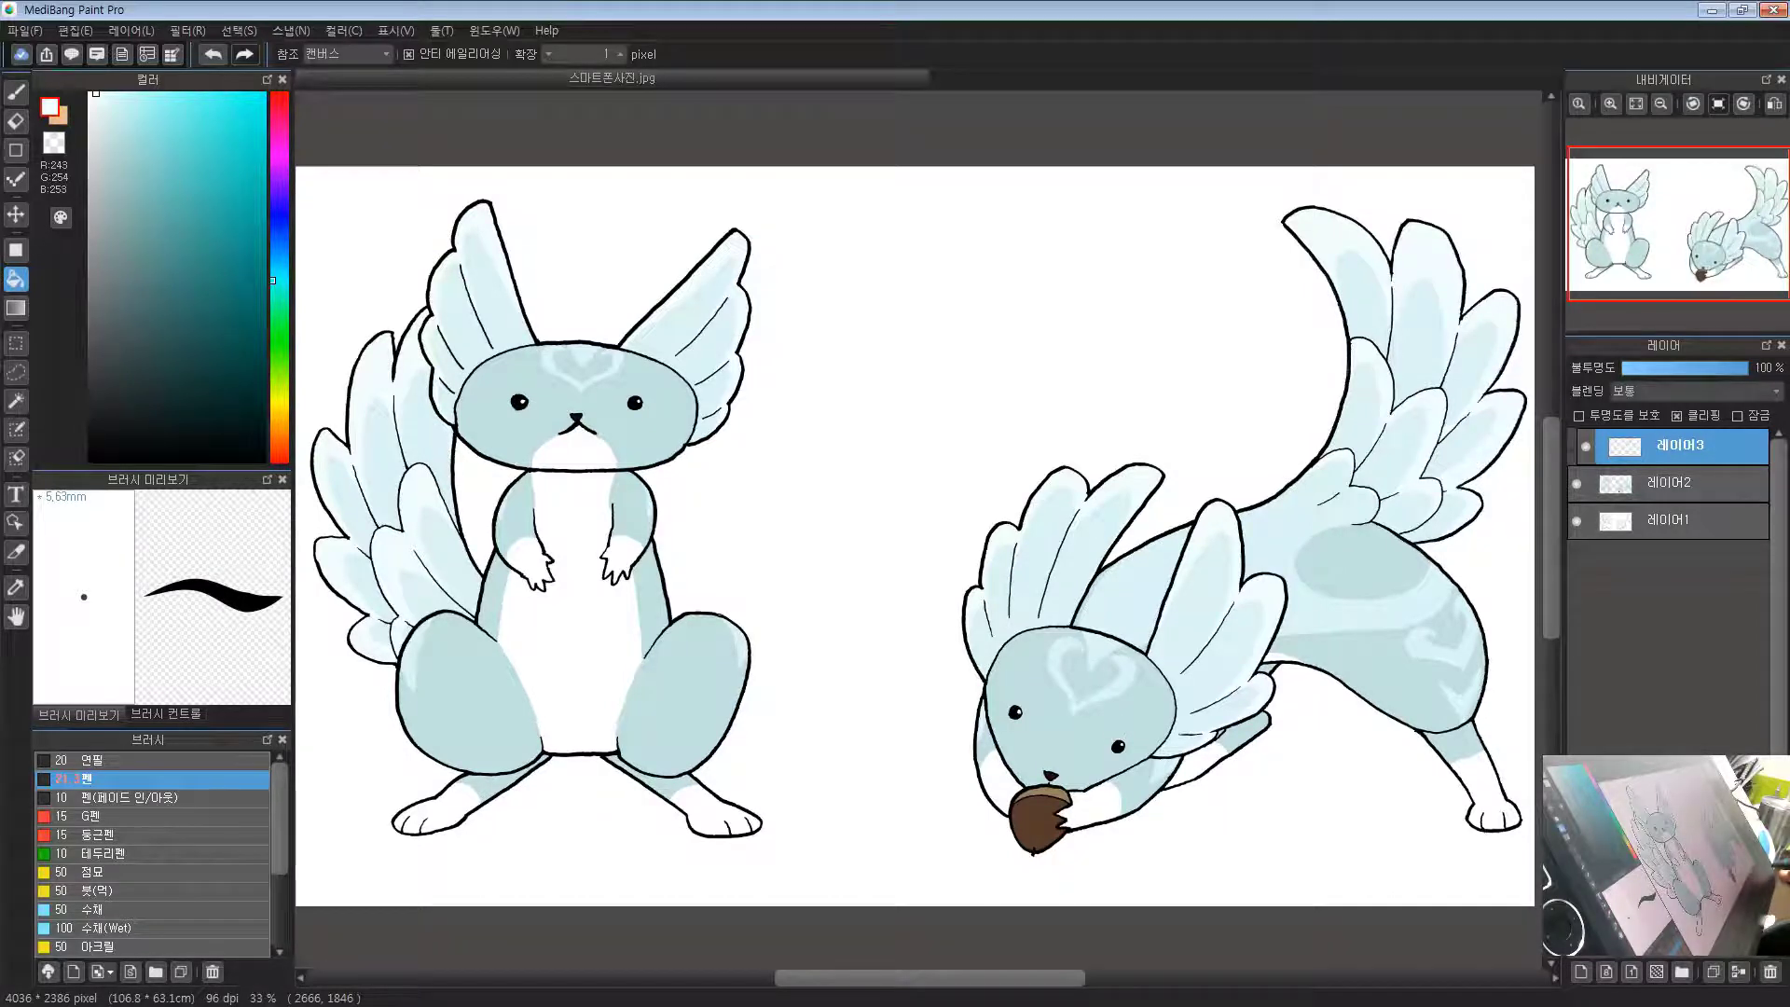
left_click(1582, 969)
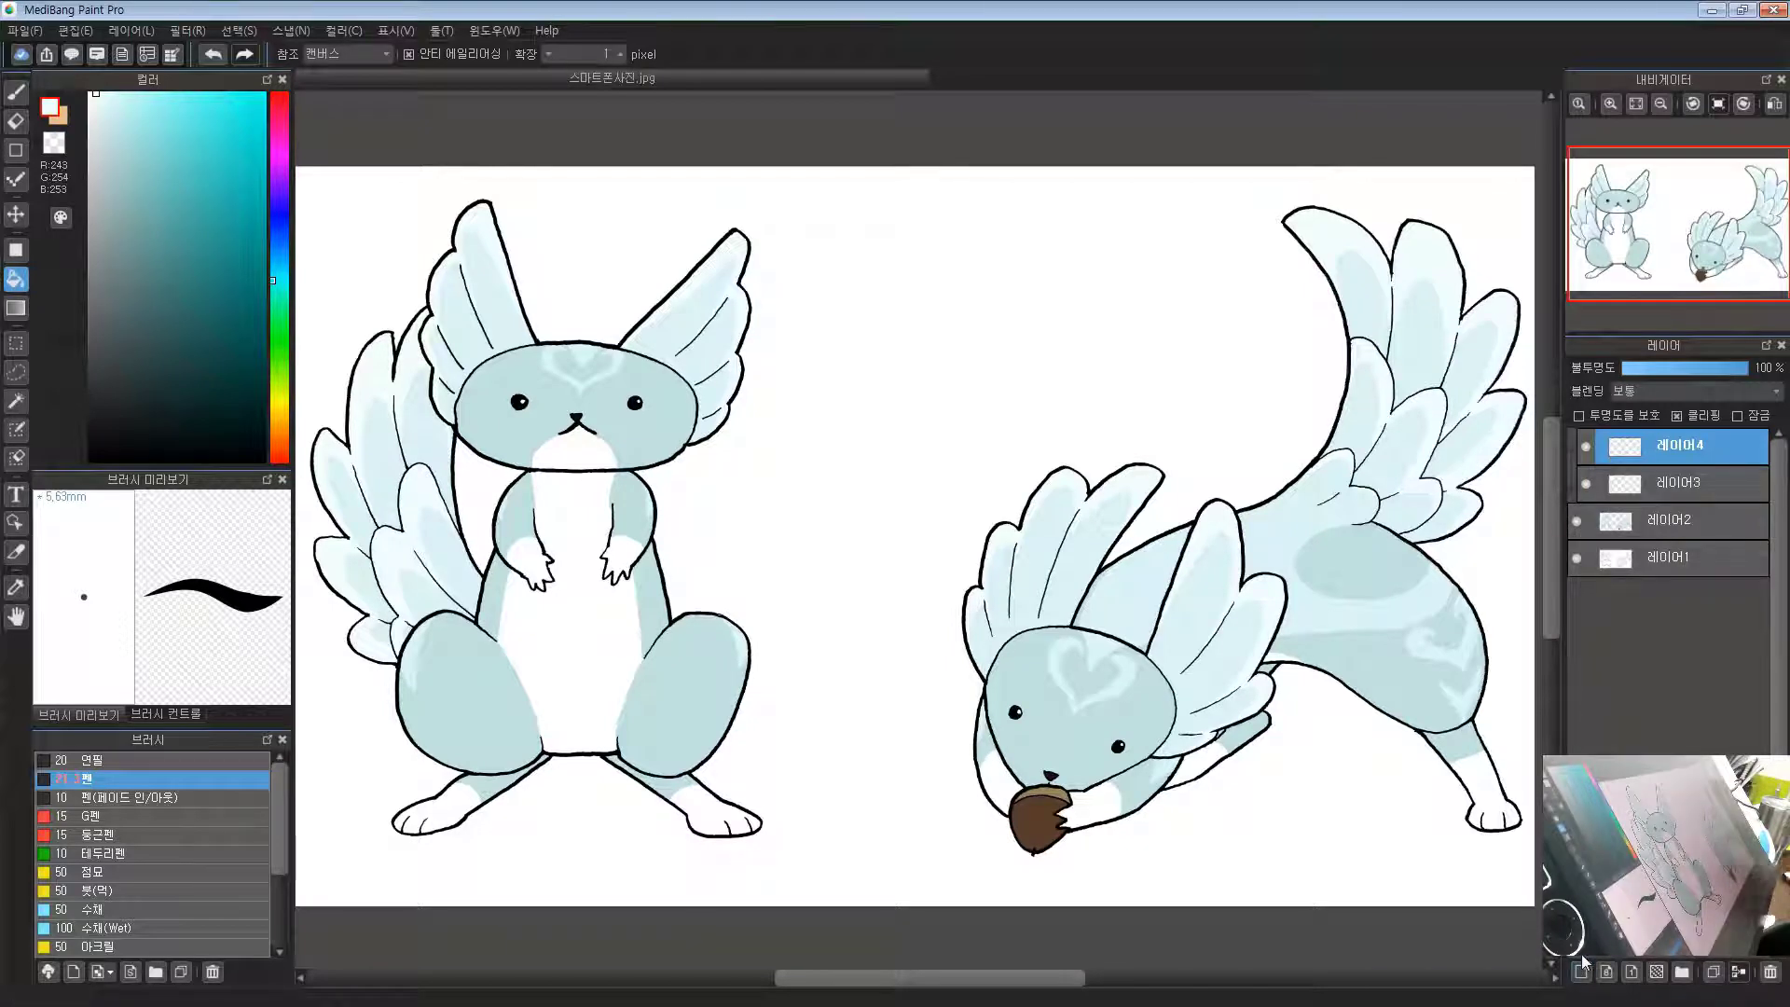
left_click(1676, 416)
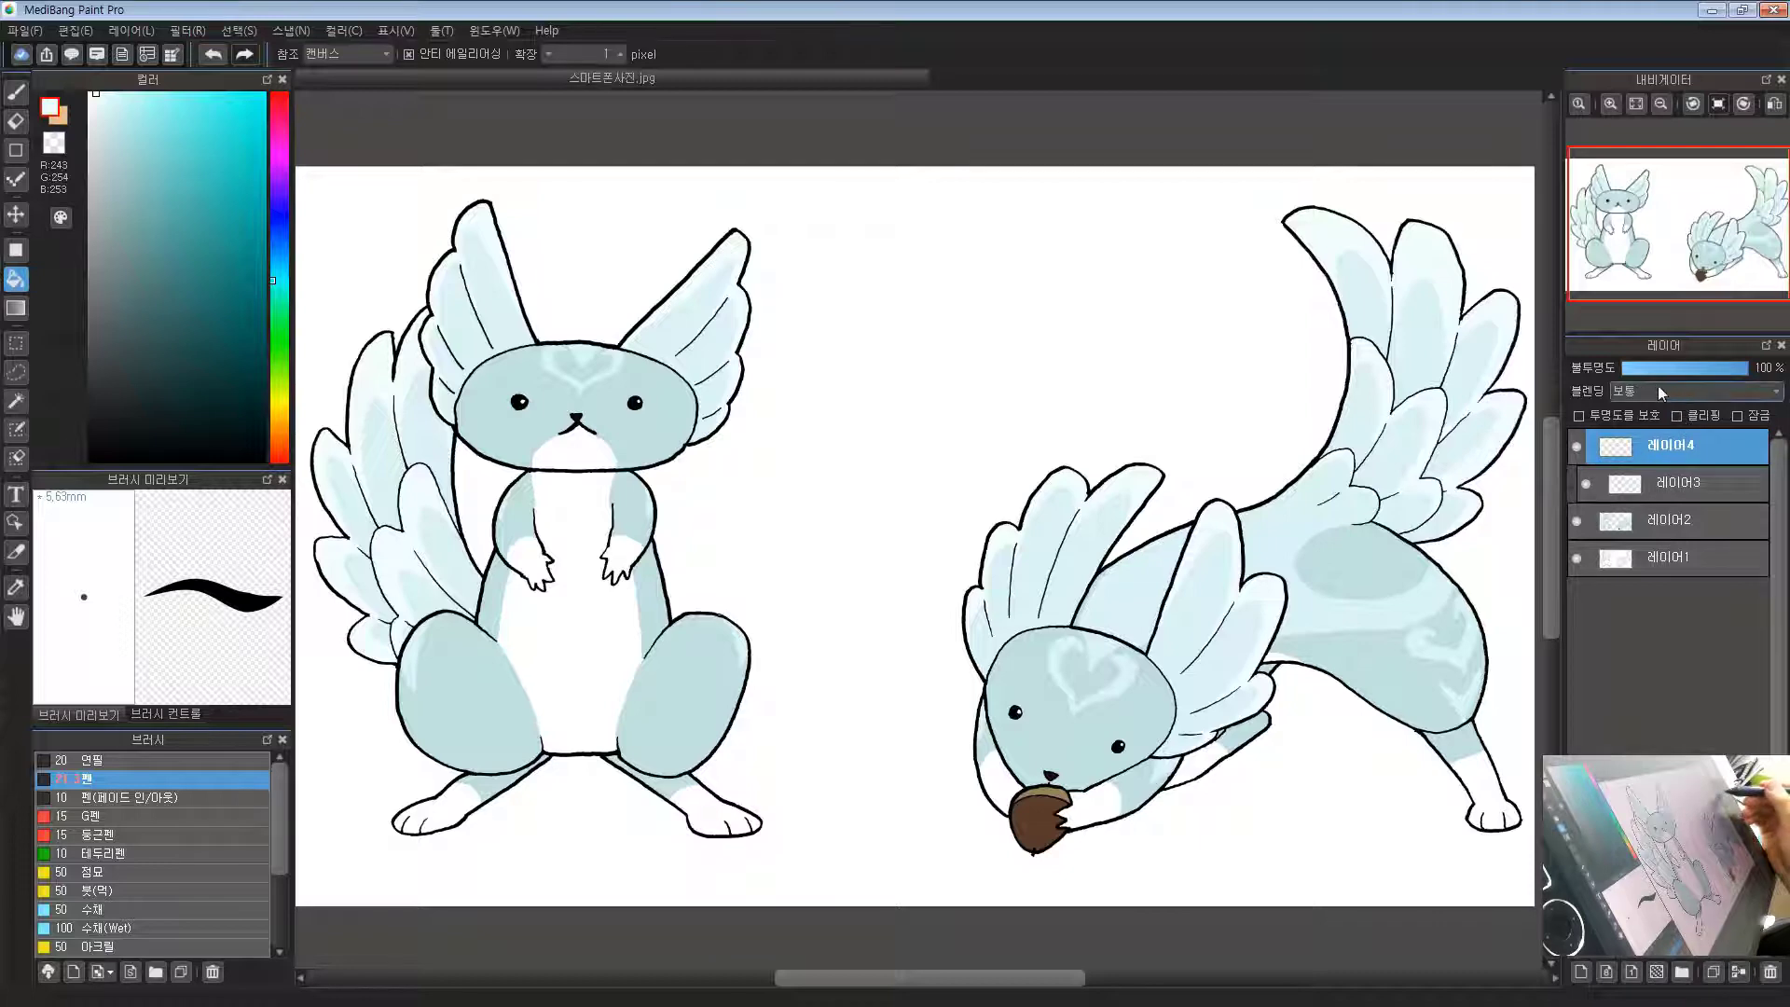
left_click(1657, 384)
left_click(1652, 417)
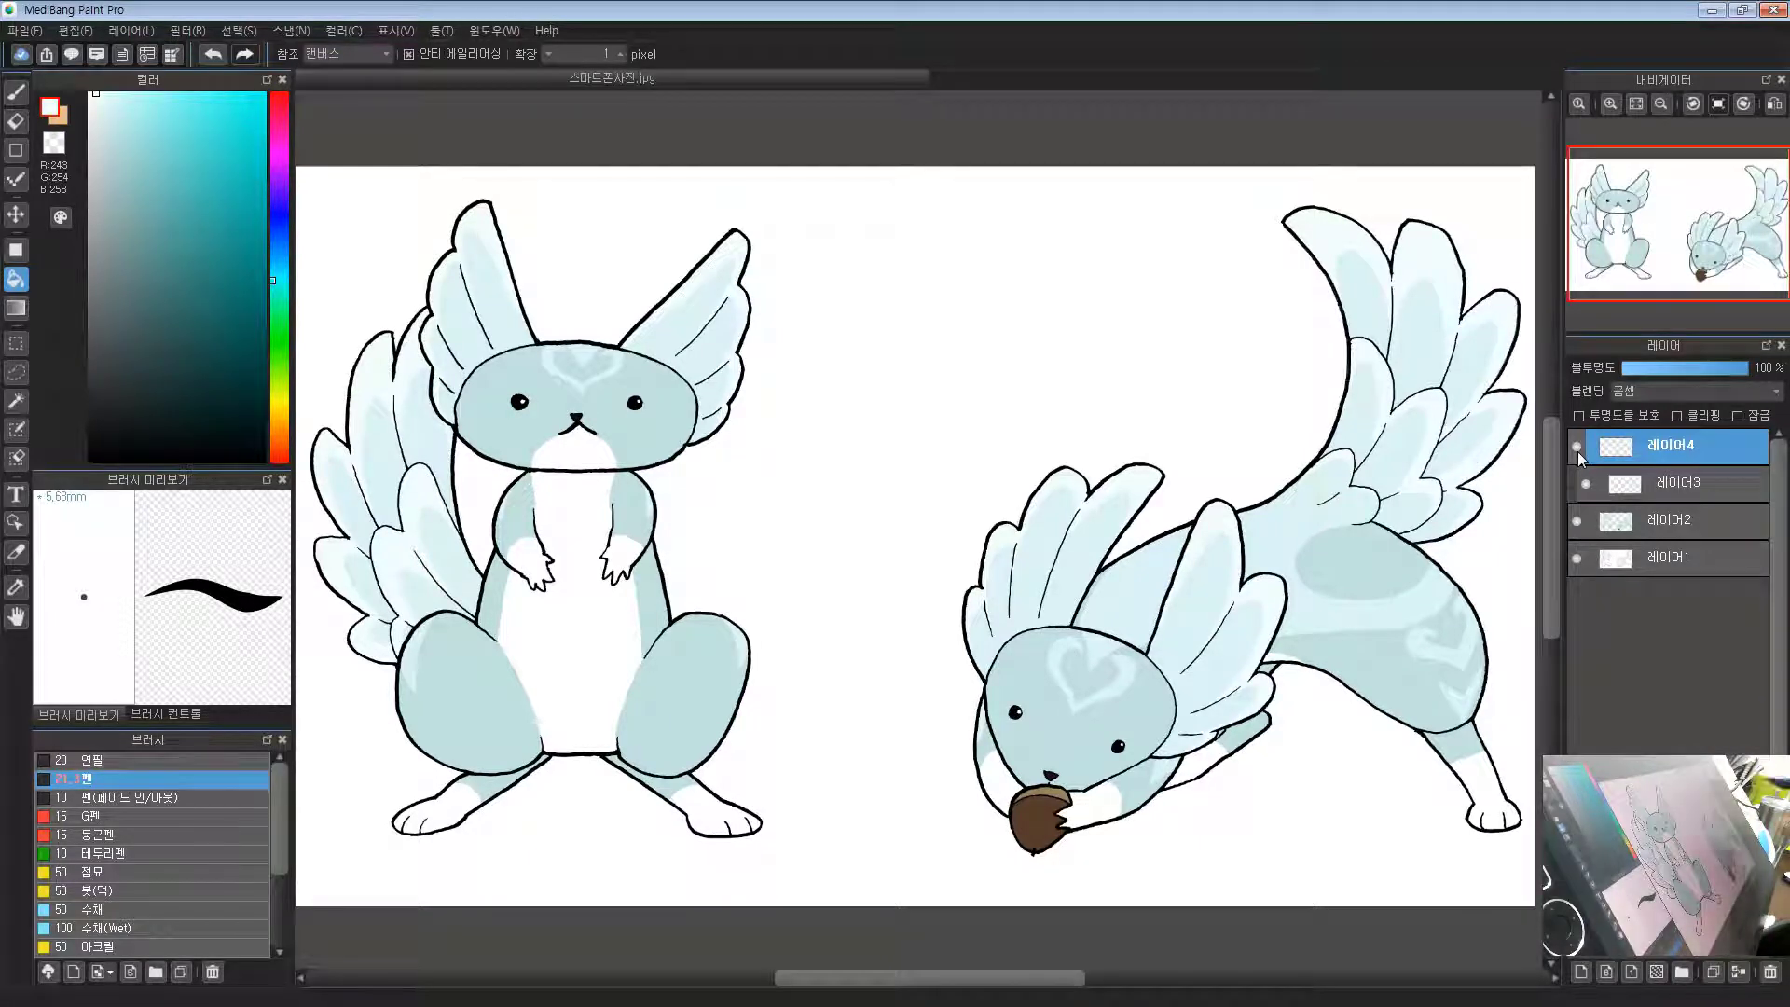
Step: Hide and reshow 레이어2 and 레이어3 in turn to examine what each layer contains
left_click(1656, 486)
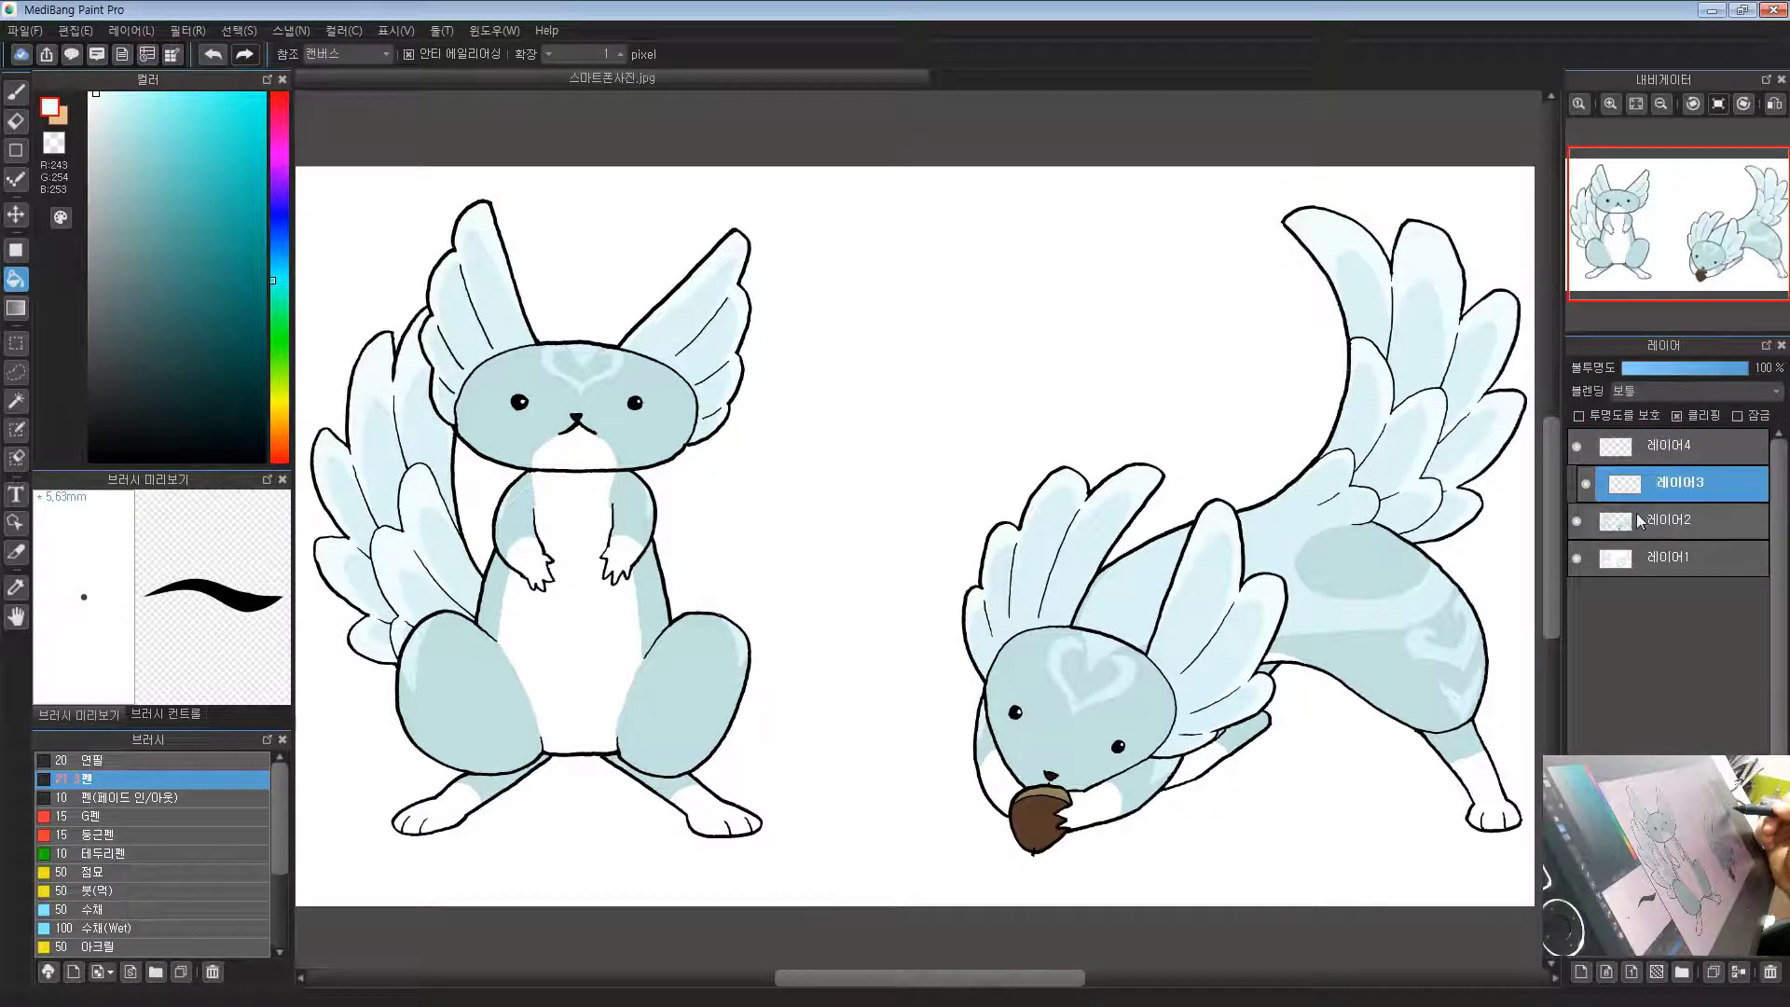
left_click(1639, 520)
left_click(1576, 525)
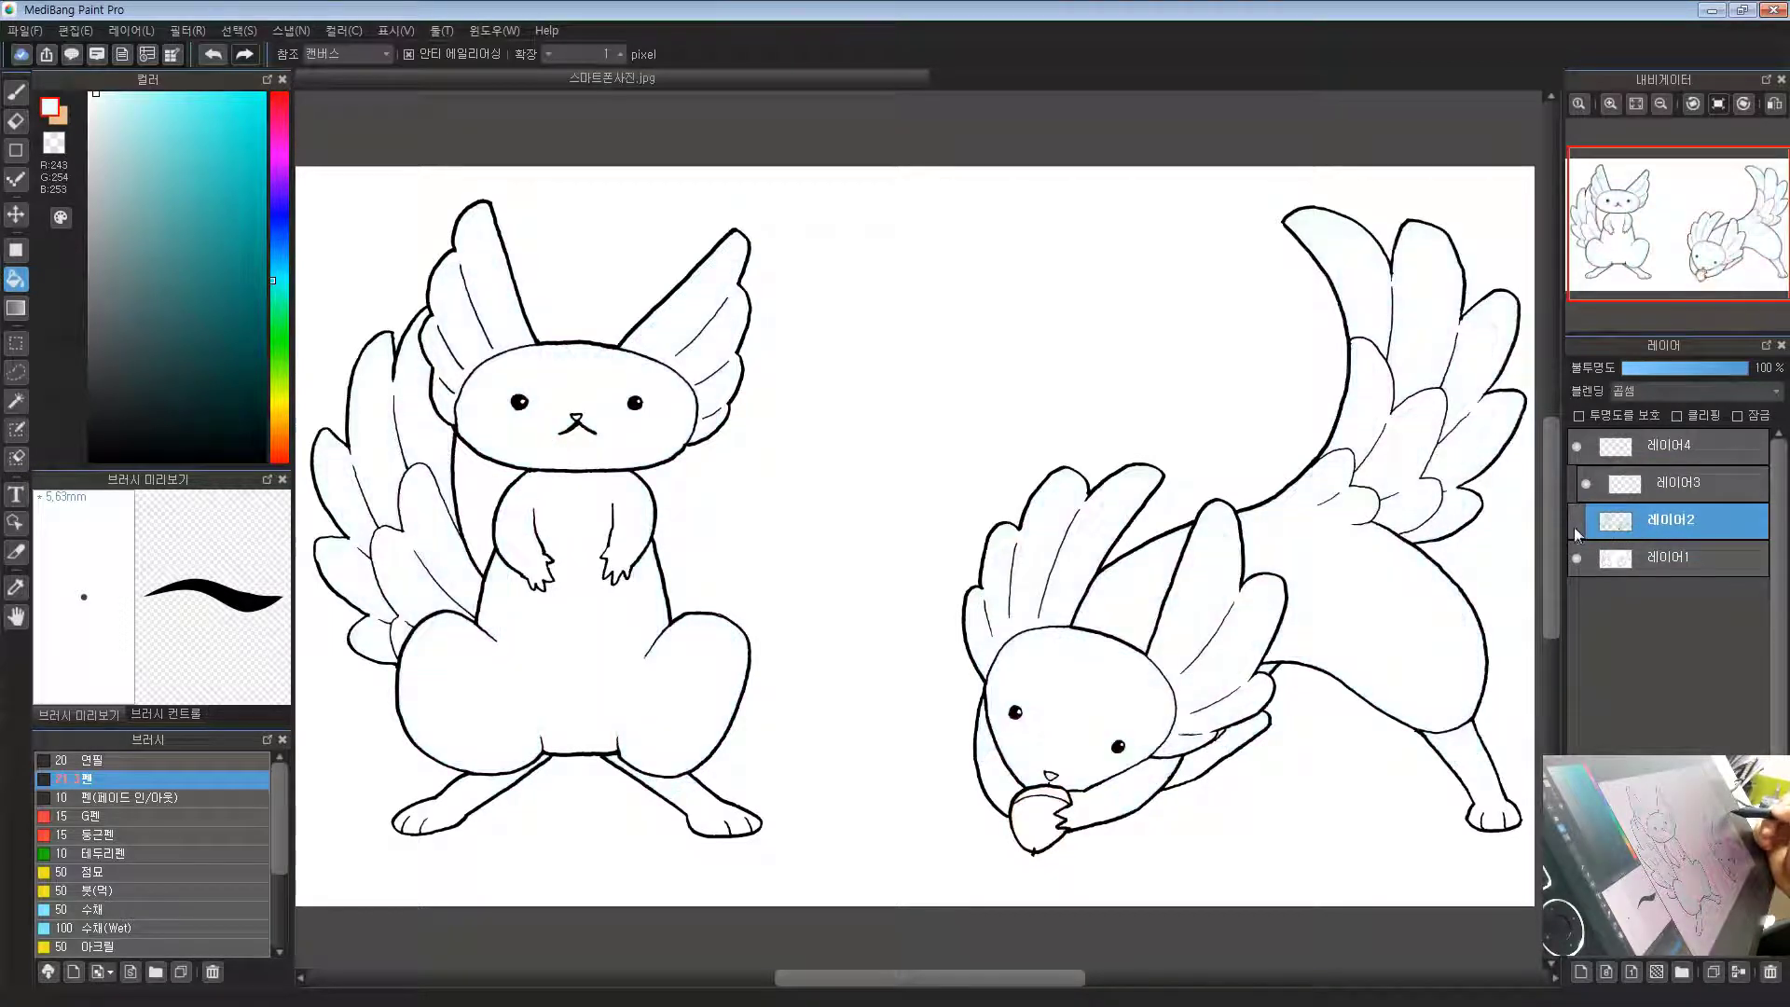
left_click(1575, 524)
left_click(1636, 489)
left_click(1583, 485)
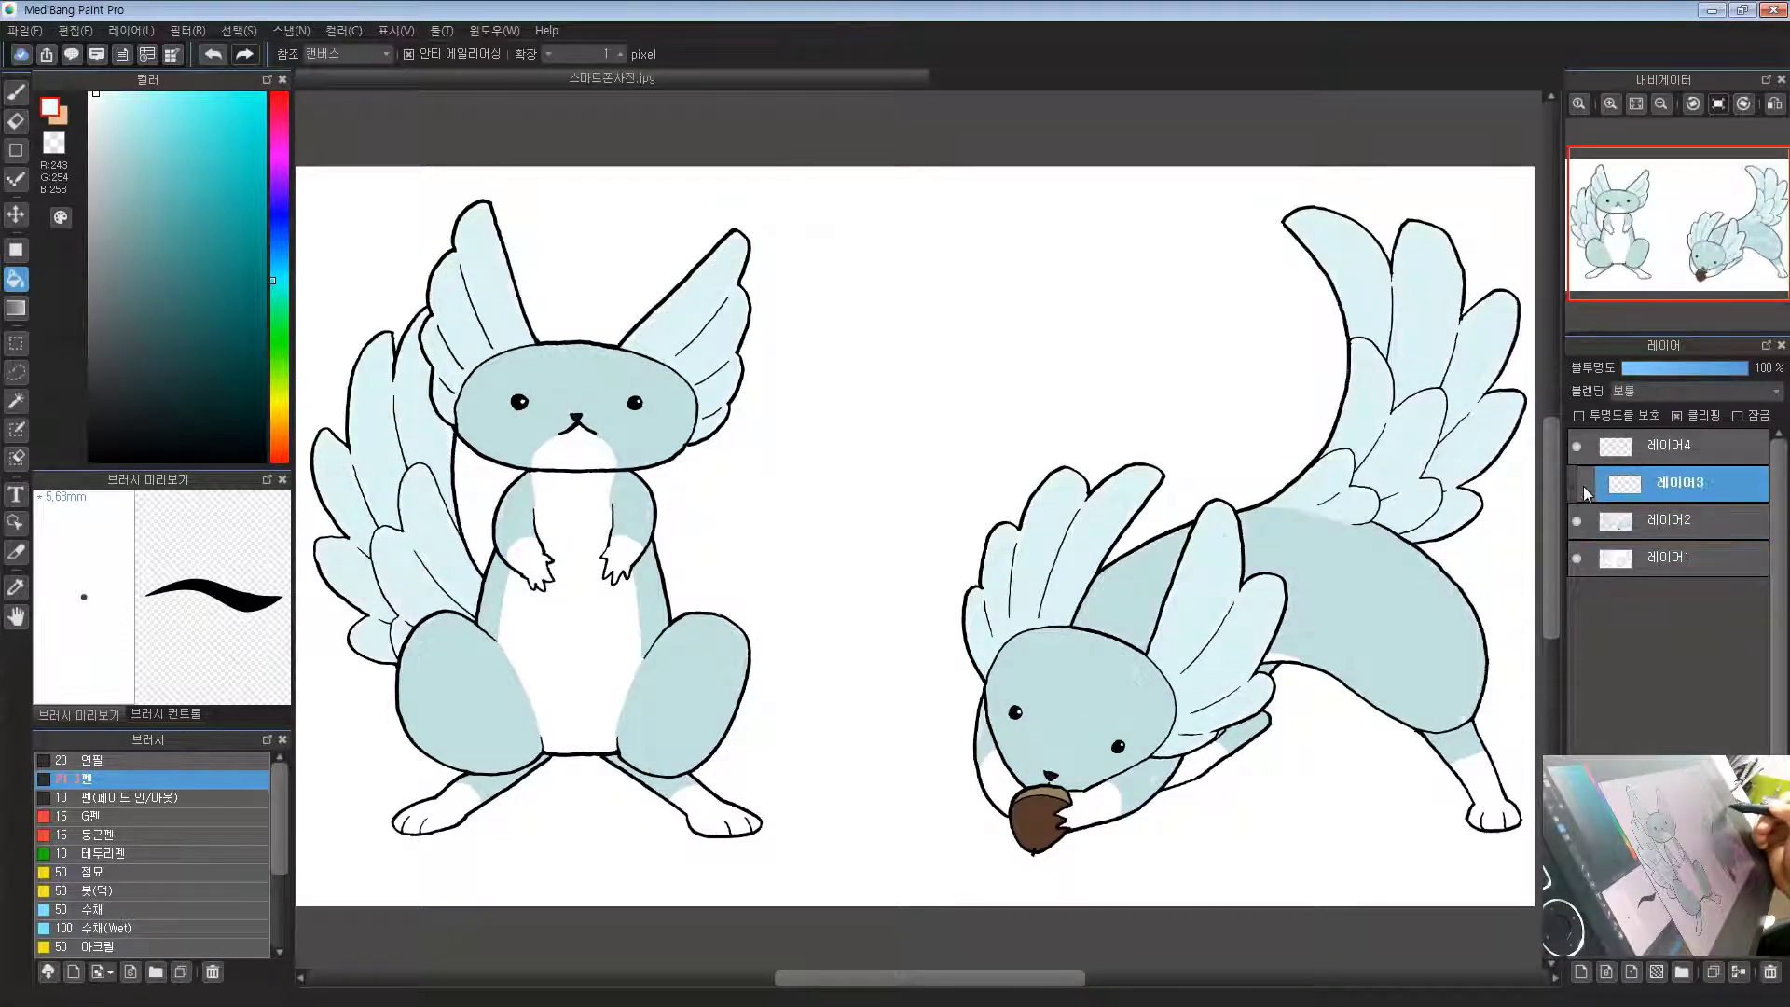
left_click(1583, 485)
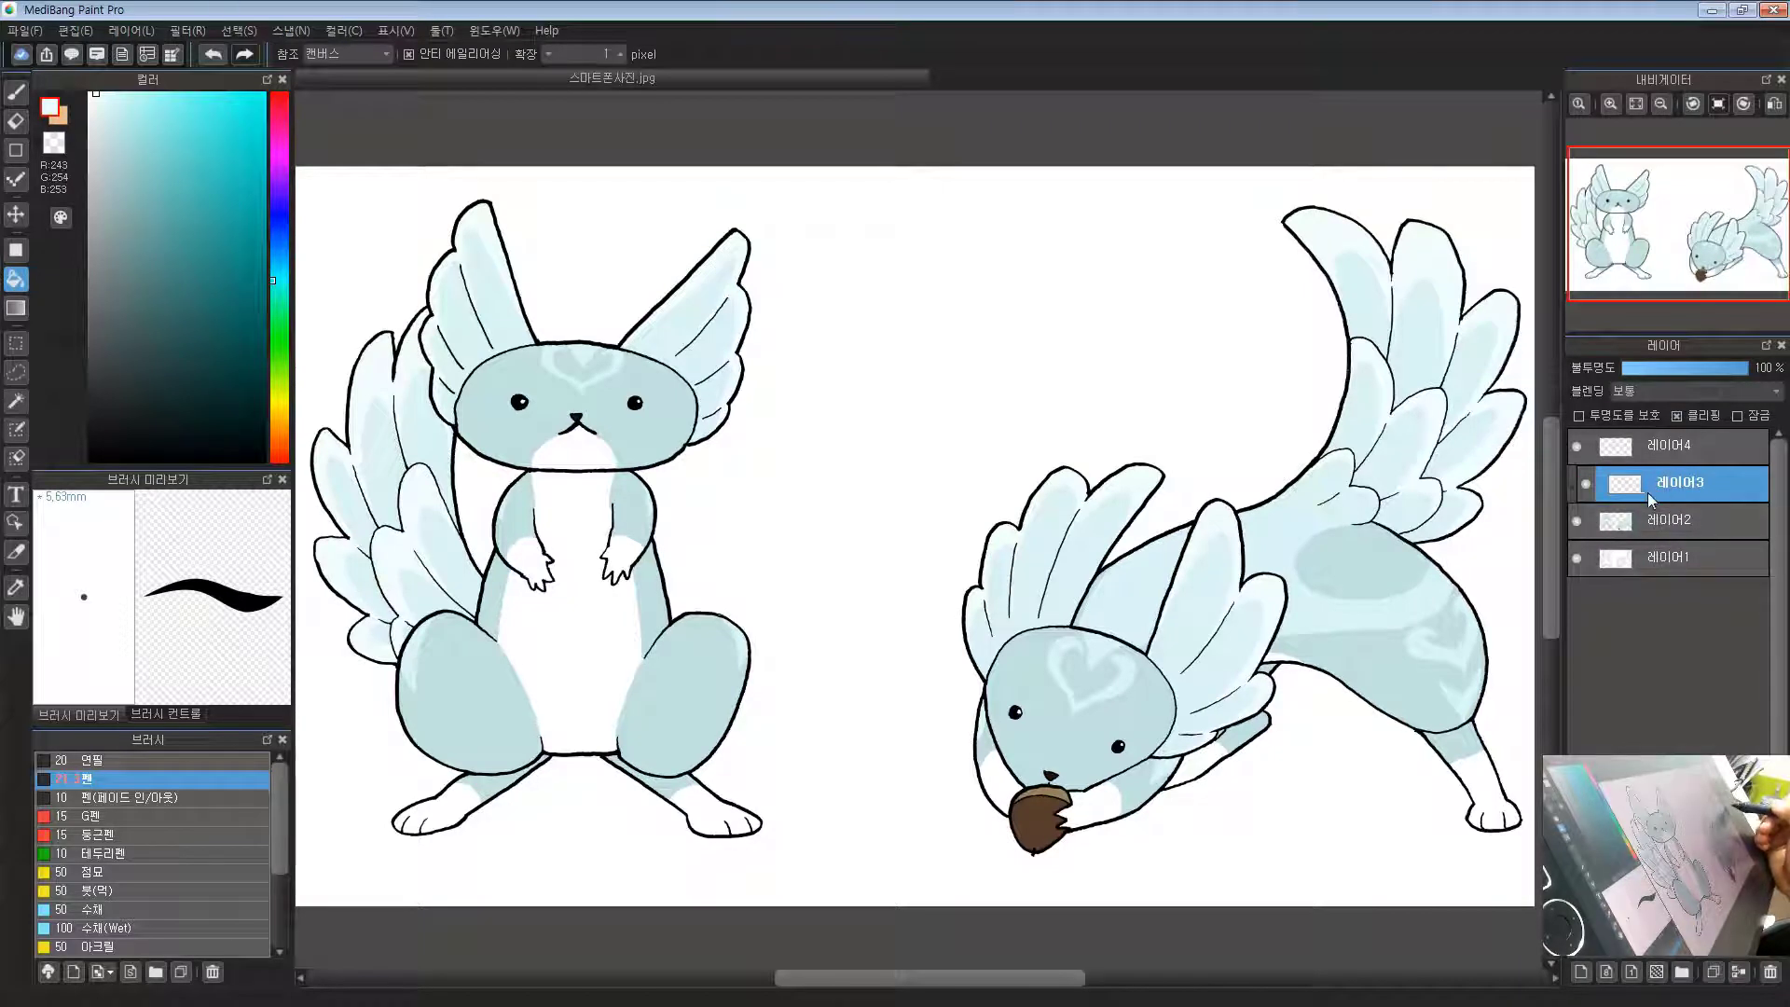
Step: Turn clipping on for 레이어4 and switch it back off
left_click(1679, 447)
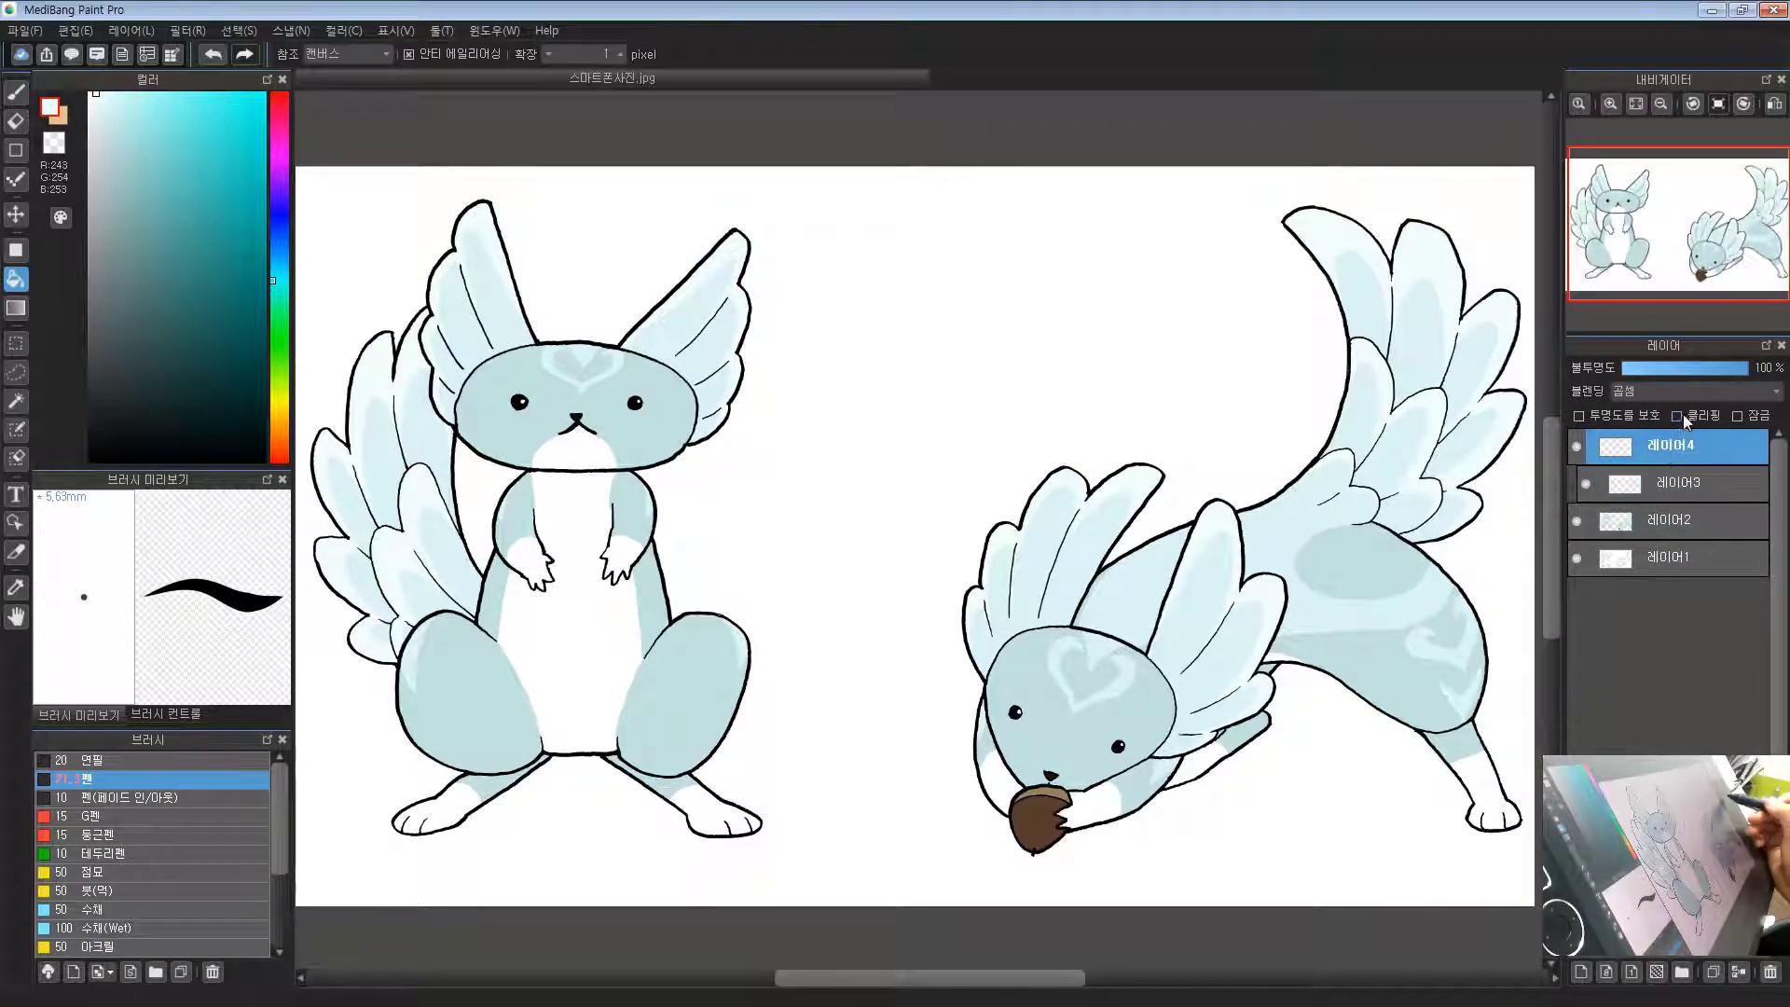
left_click(1676, 416)
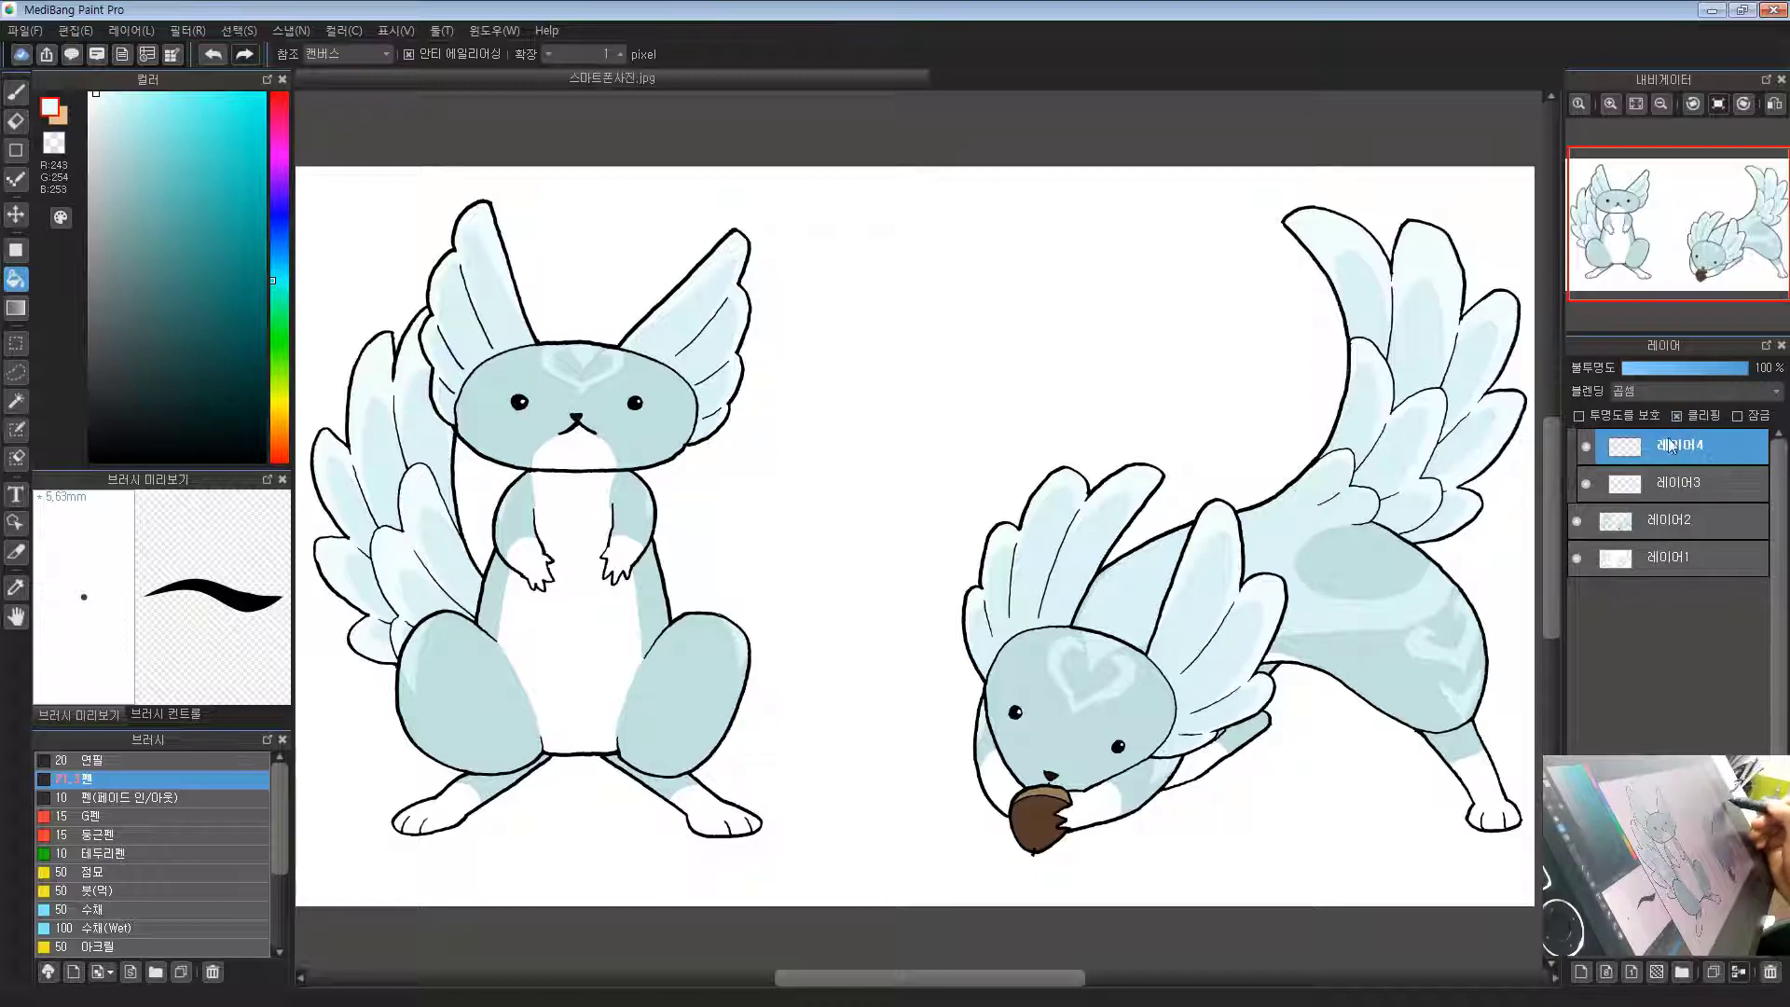
left_click(1665, 490)
left_click(1670, 453)
left_click(1676, 415)
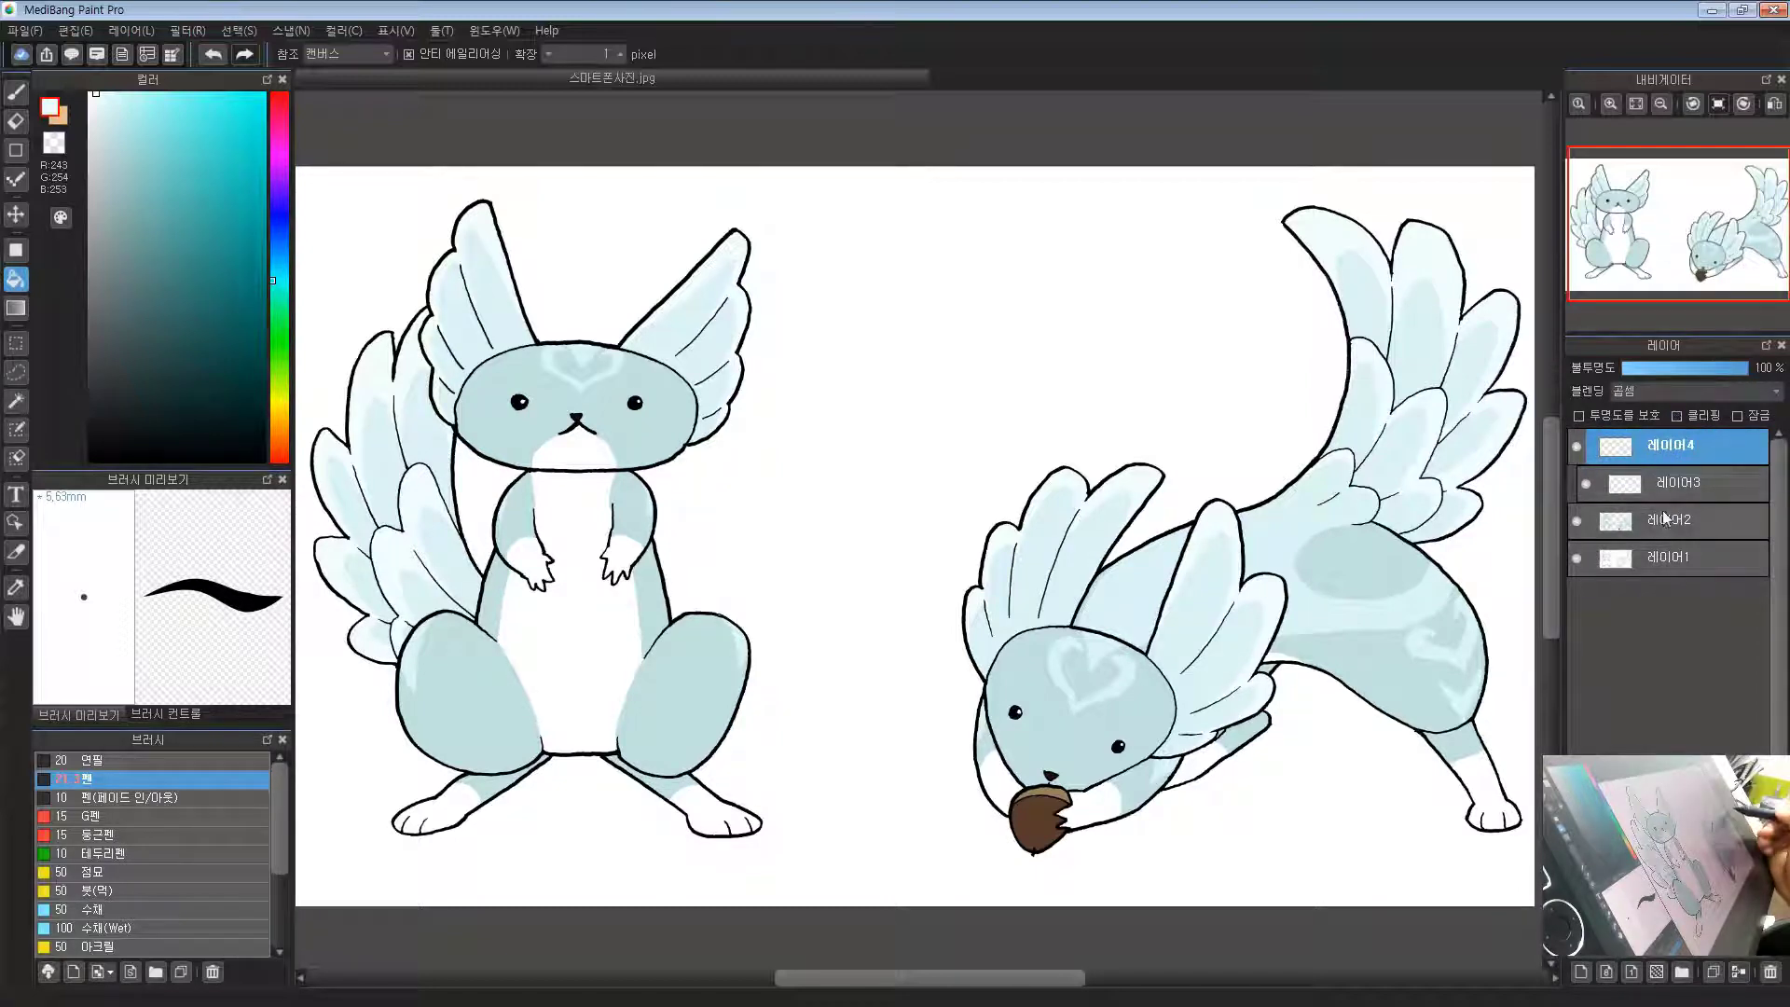
left_click(1663, 481)
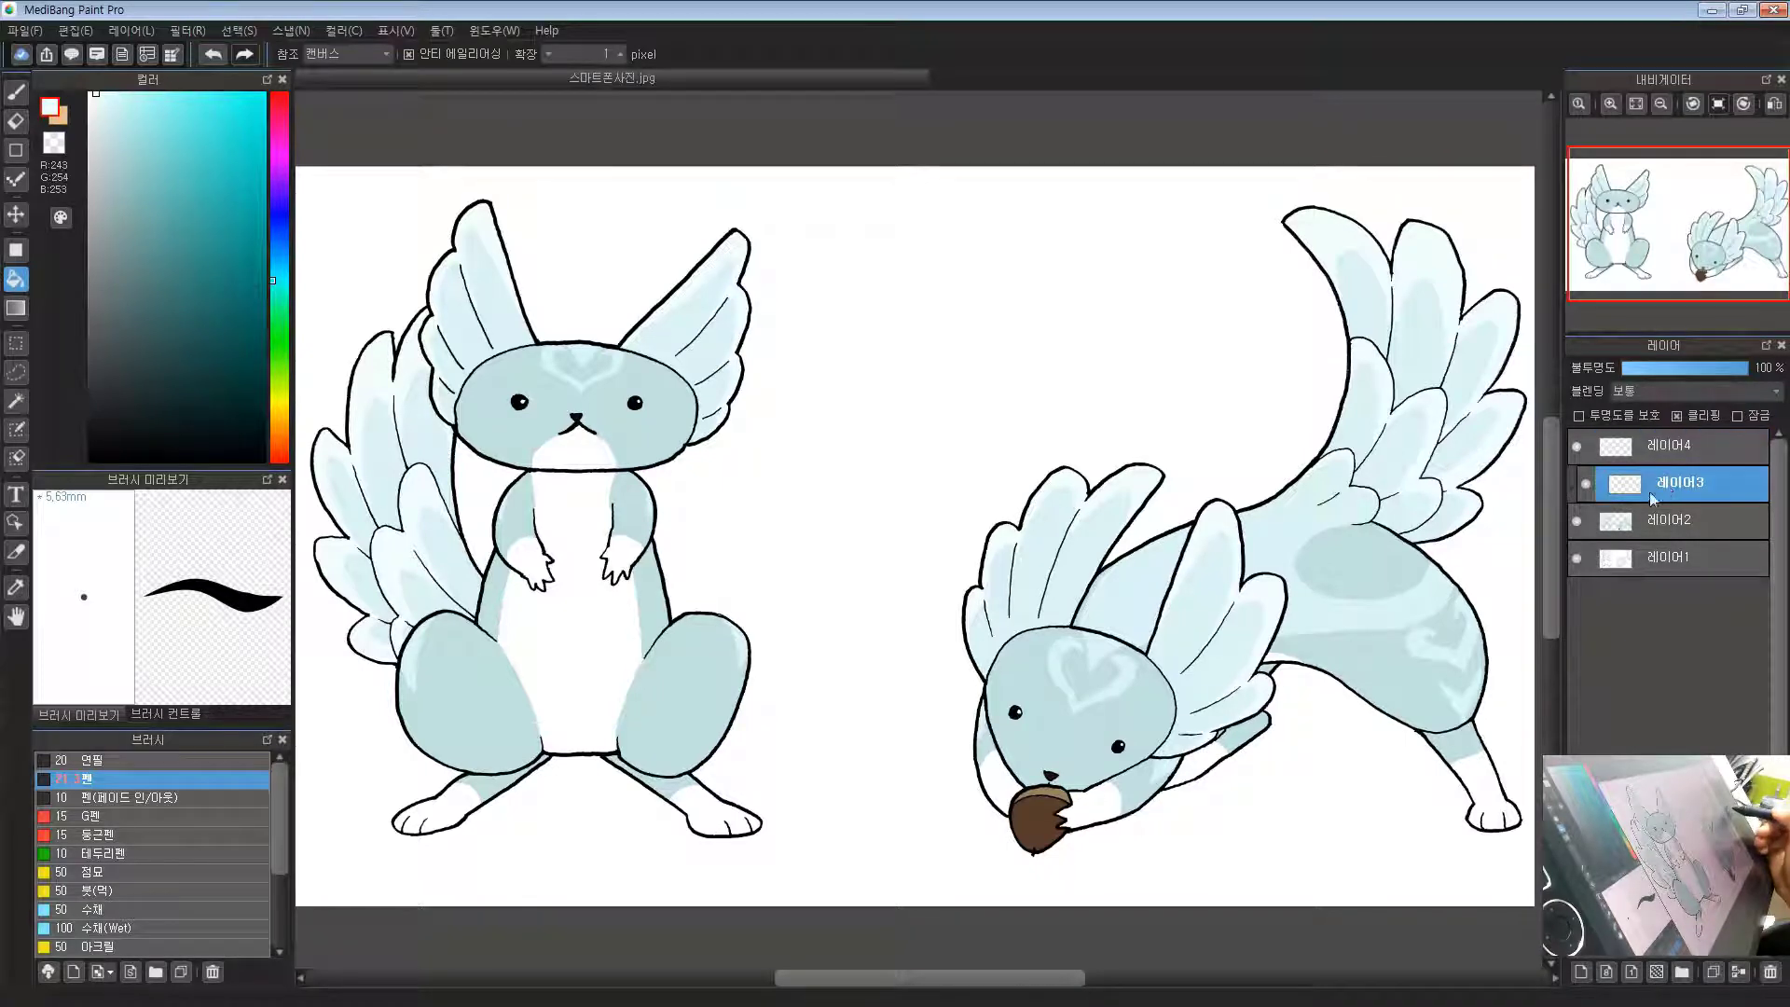
left_click(1633, 530)
left_click(1646, 483)
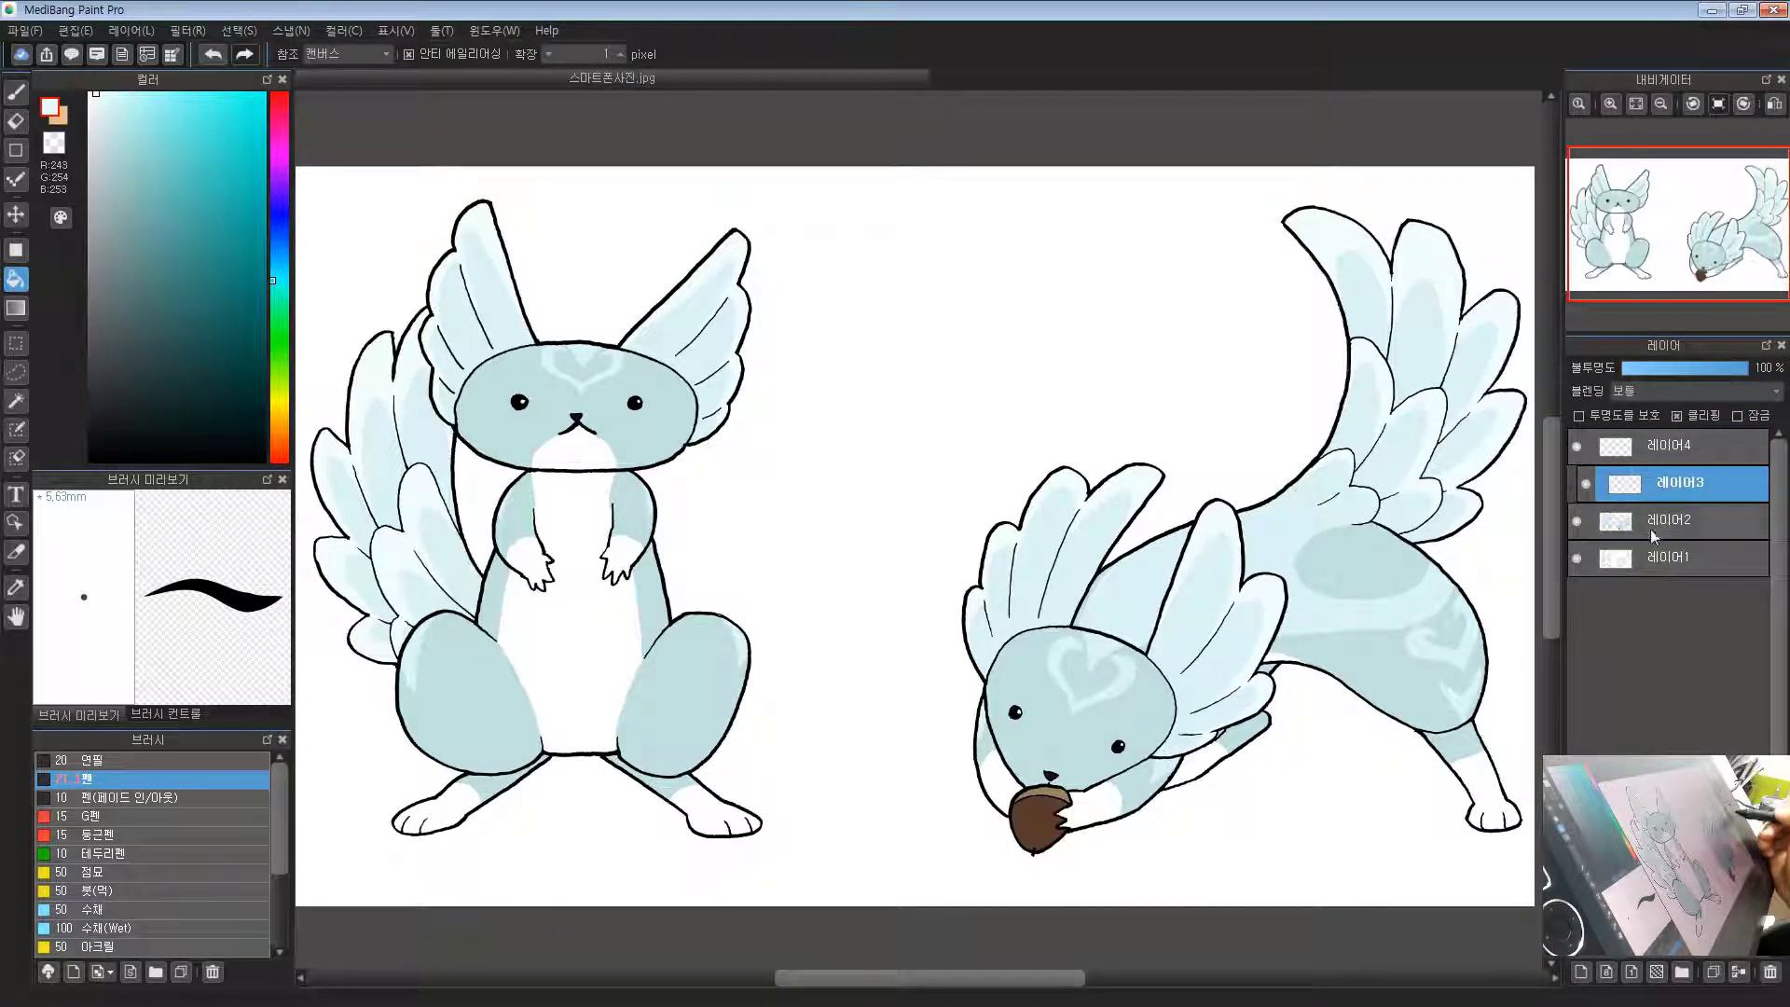
left_click(1668, 446)
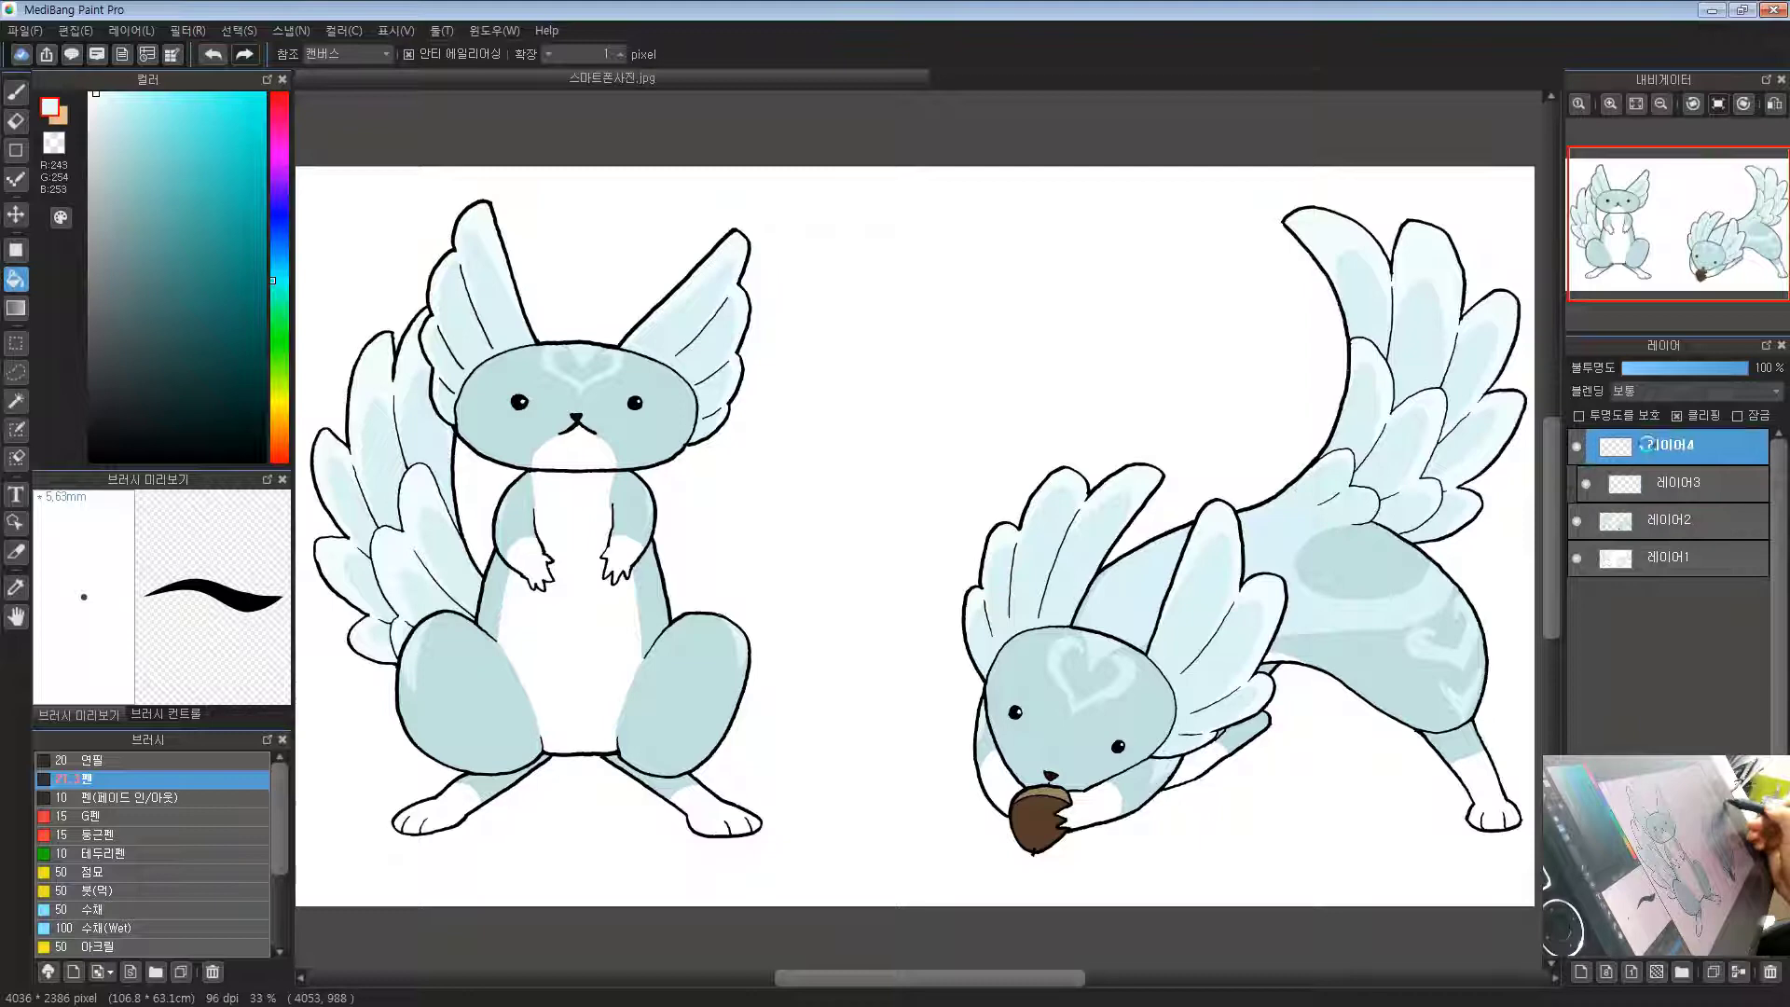
left_click(1638, 523)
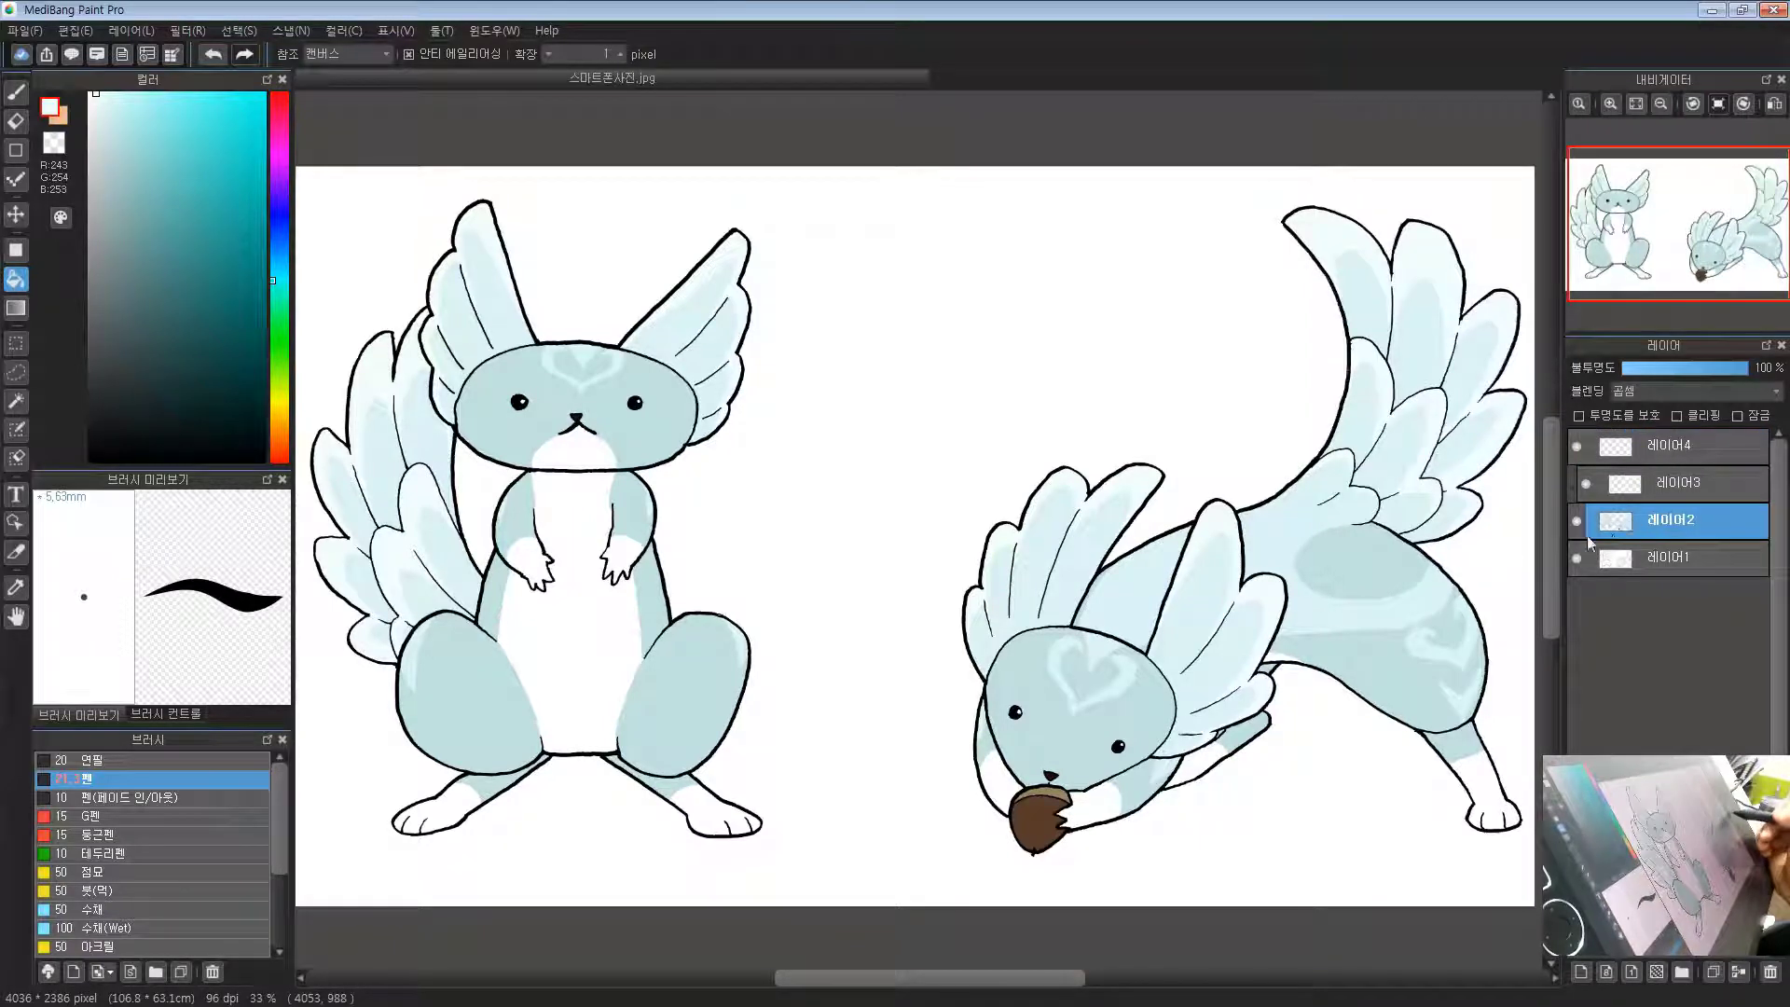
left_click(1649, 486)
Step: Select 레이어4 and pick a pale grayish-blue shading color (R 189, G 215, B 224) for the brush
left_click(1624, 451)
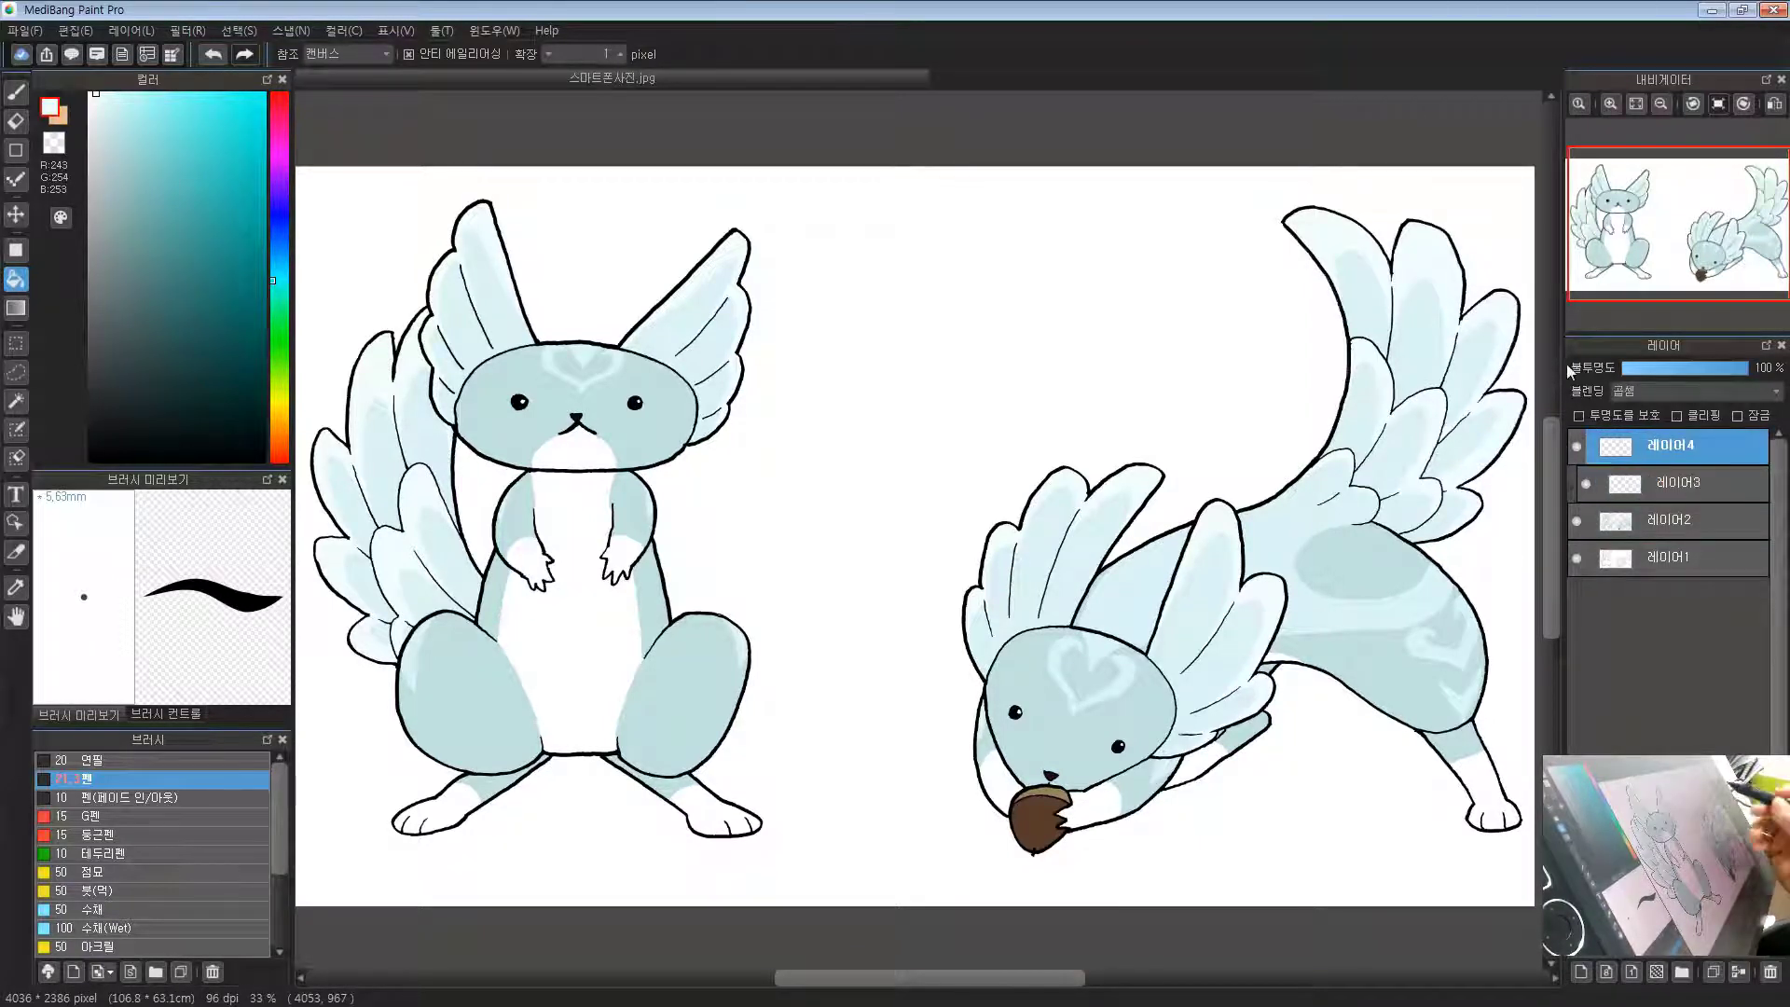
left_click_drag(681, 522, 848, 423)
scroll(847, 424, "up", 1)
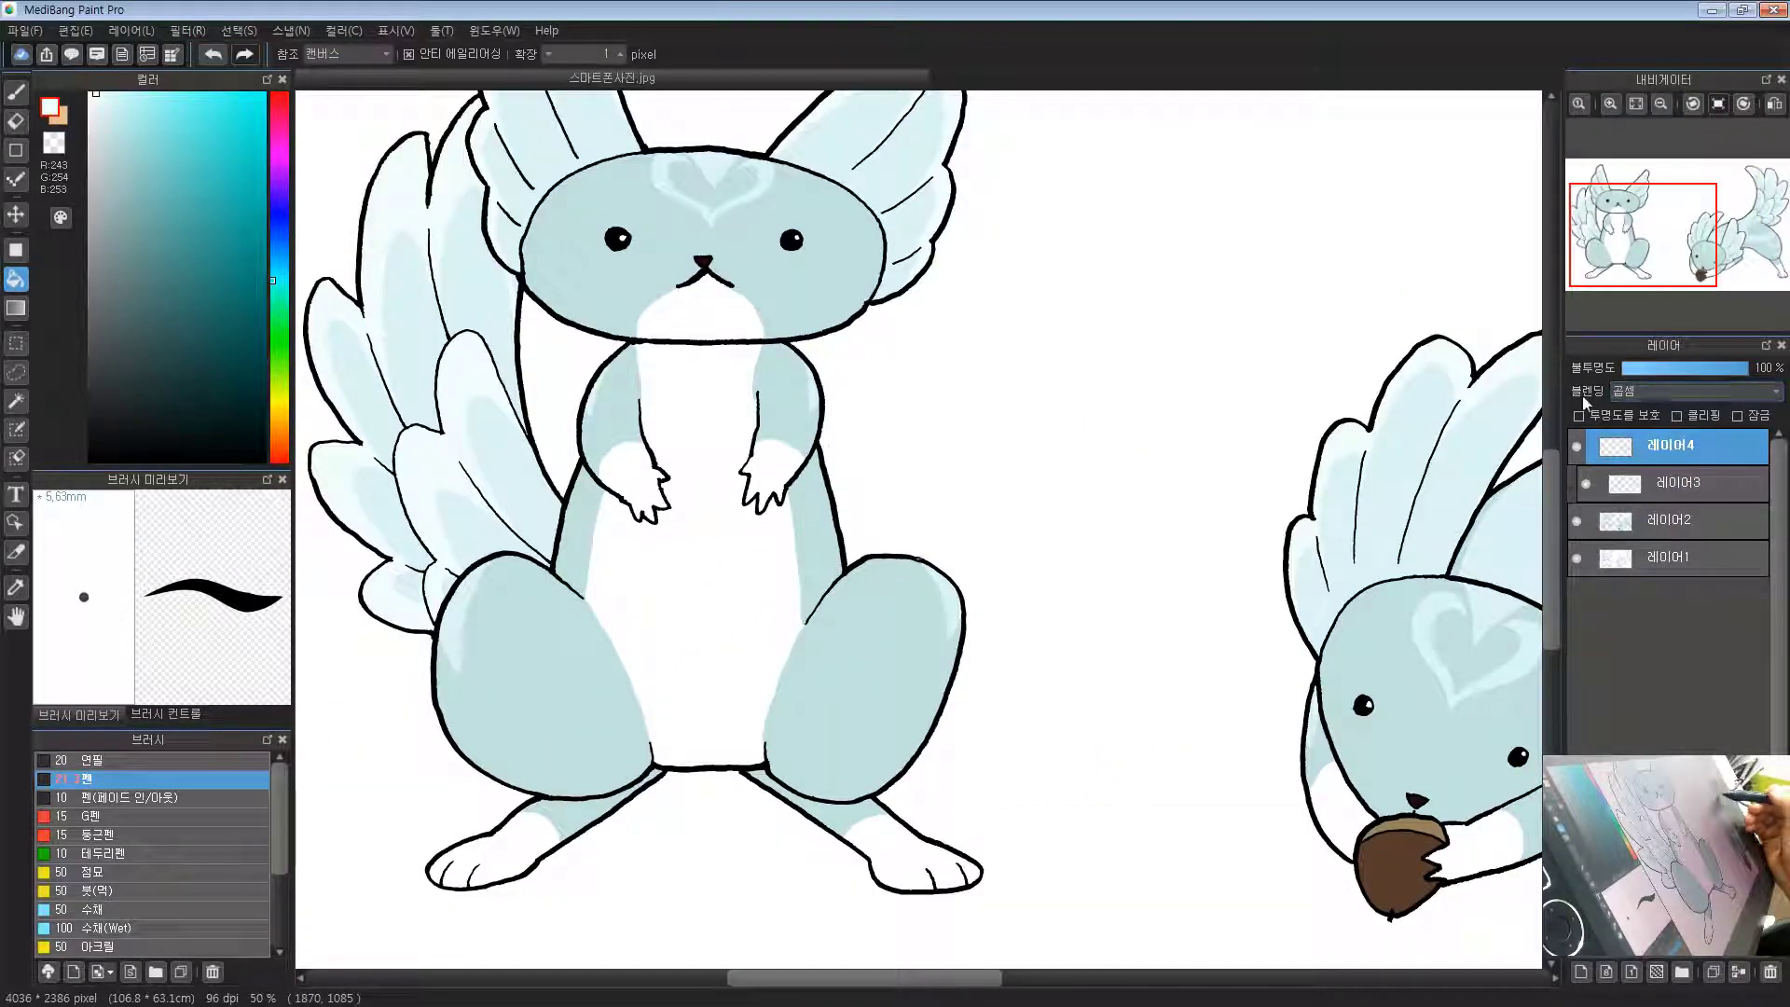
left_click_drag(665, 468, 650, 490)
left_click_drag(275, 287, 274, 262)
left_click(105, 126)
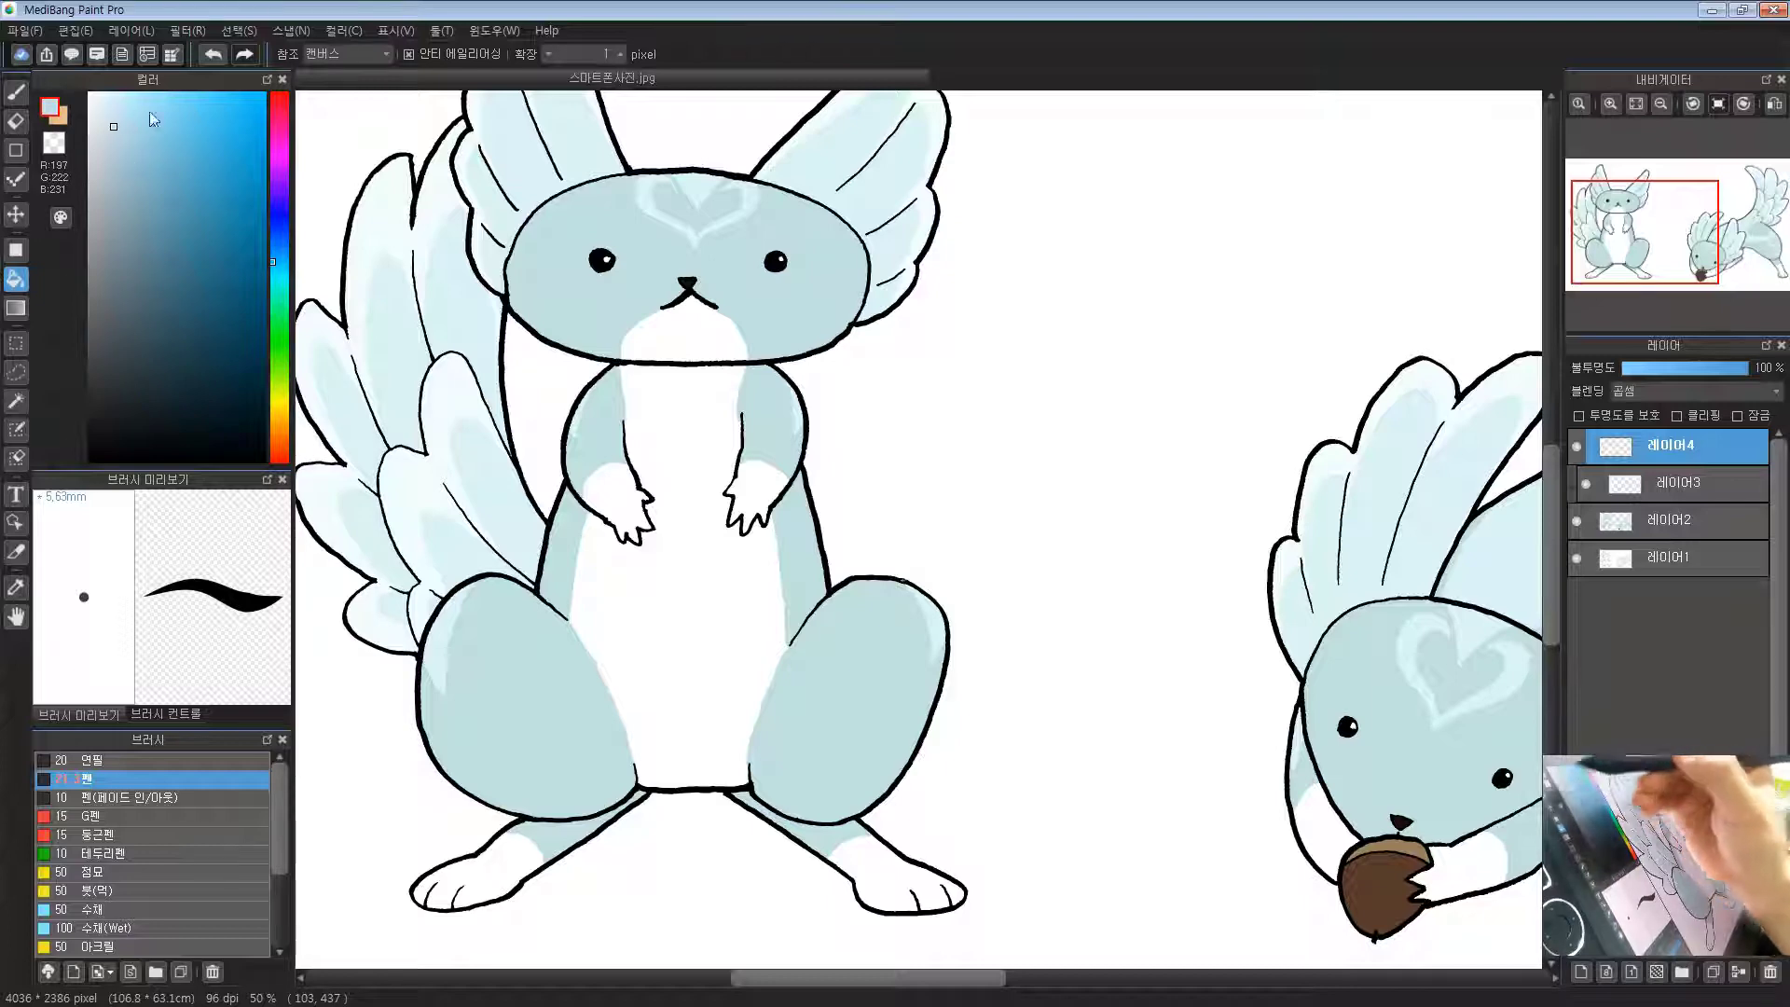
left_click(111, 128)
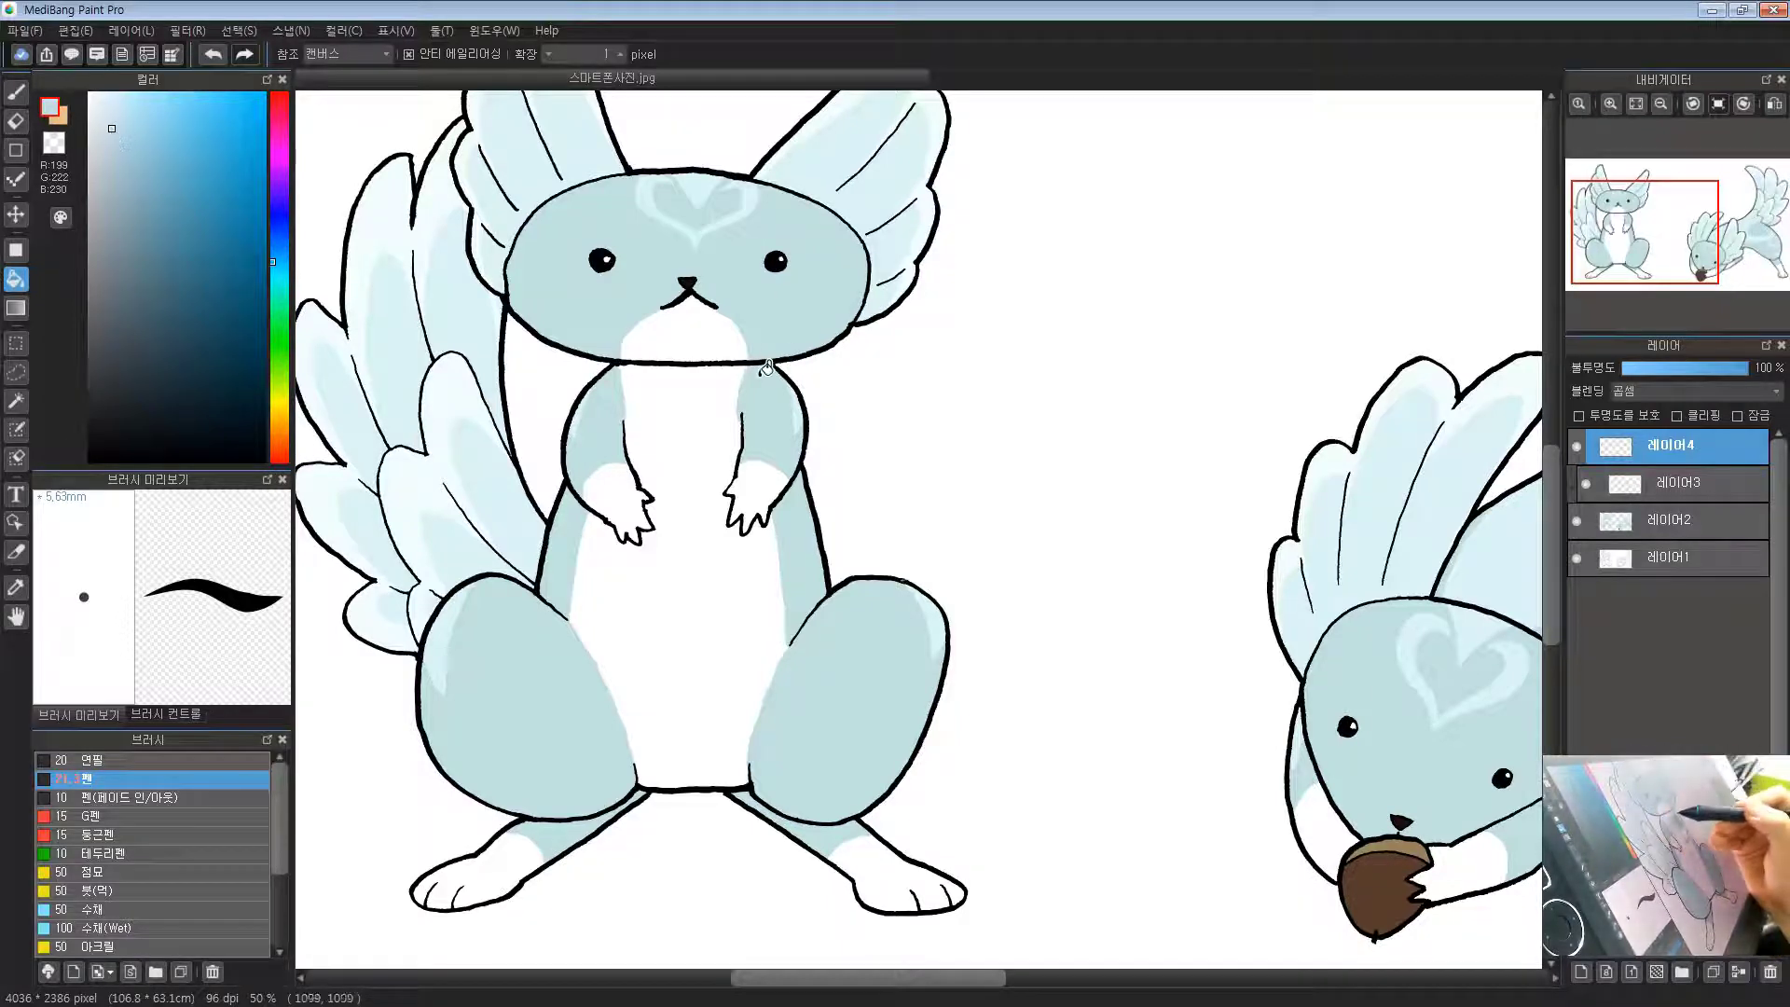
left_click(115, 138)
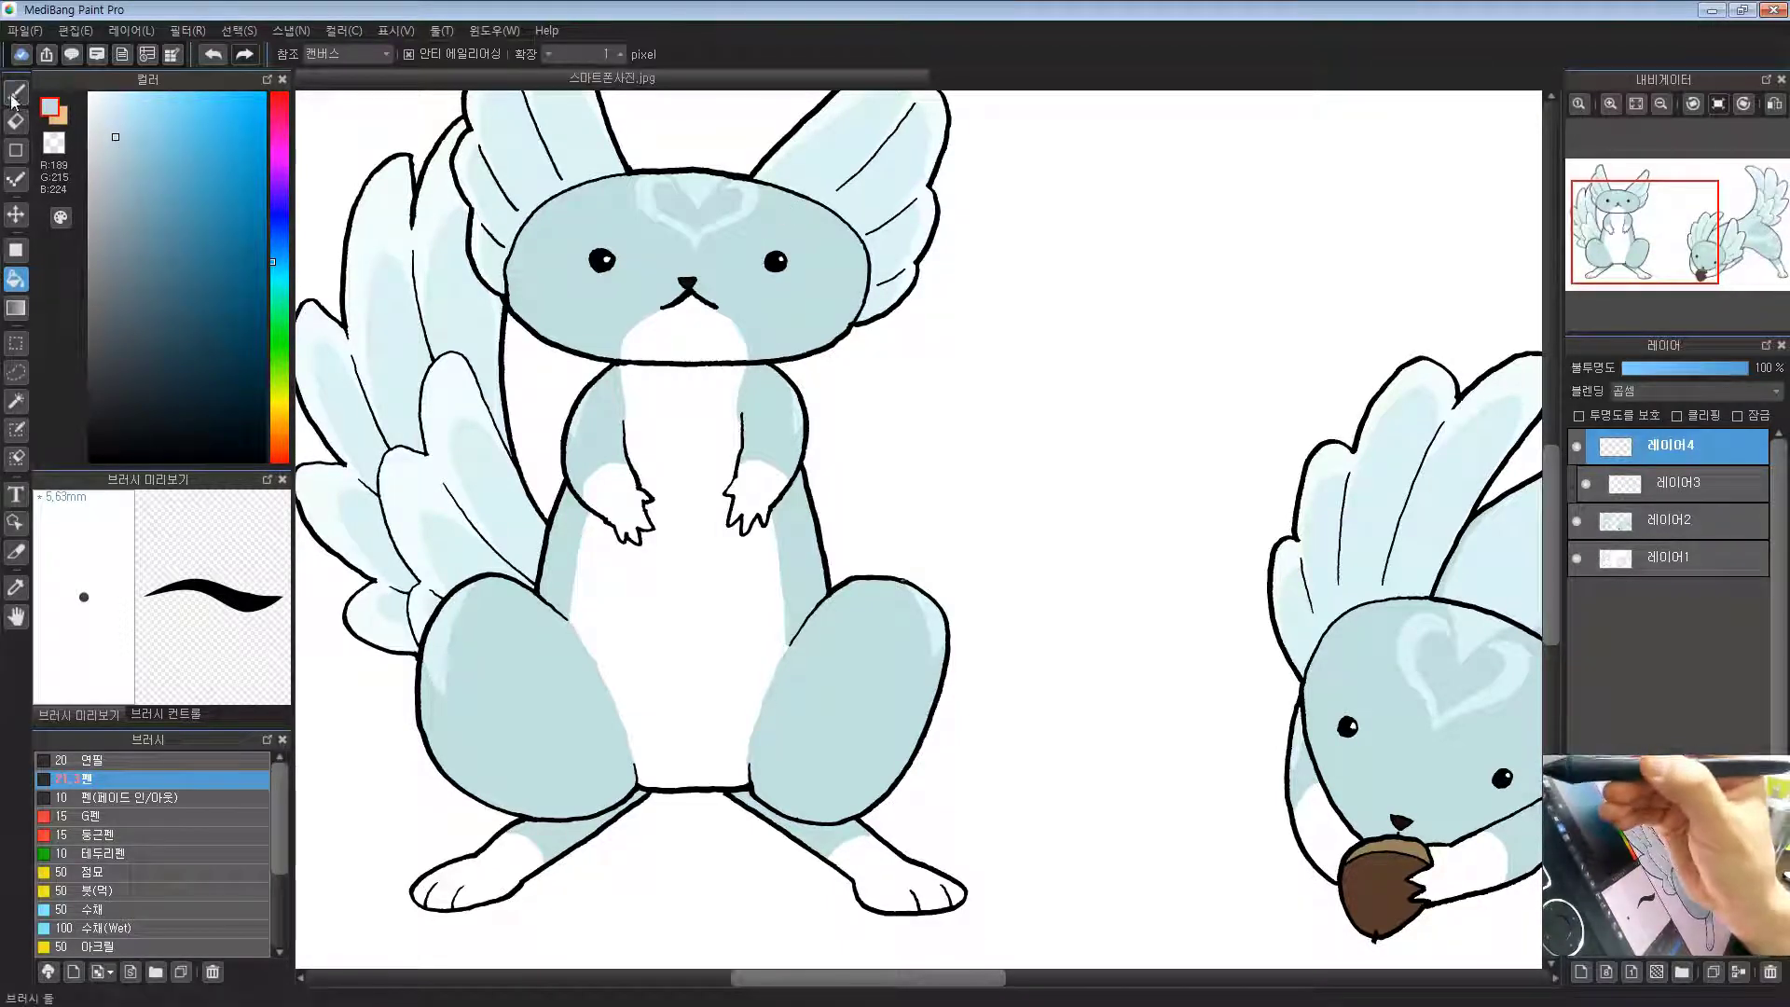
key("b")
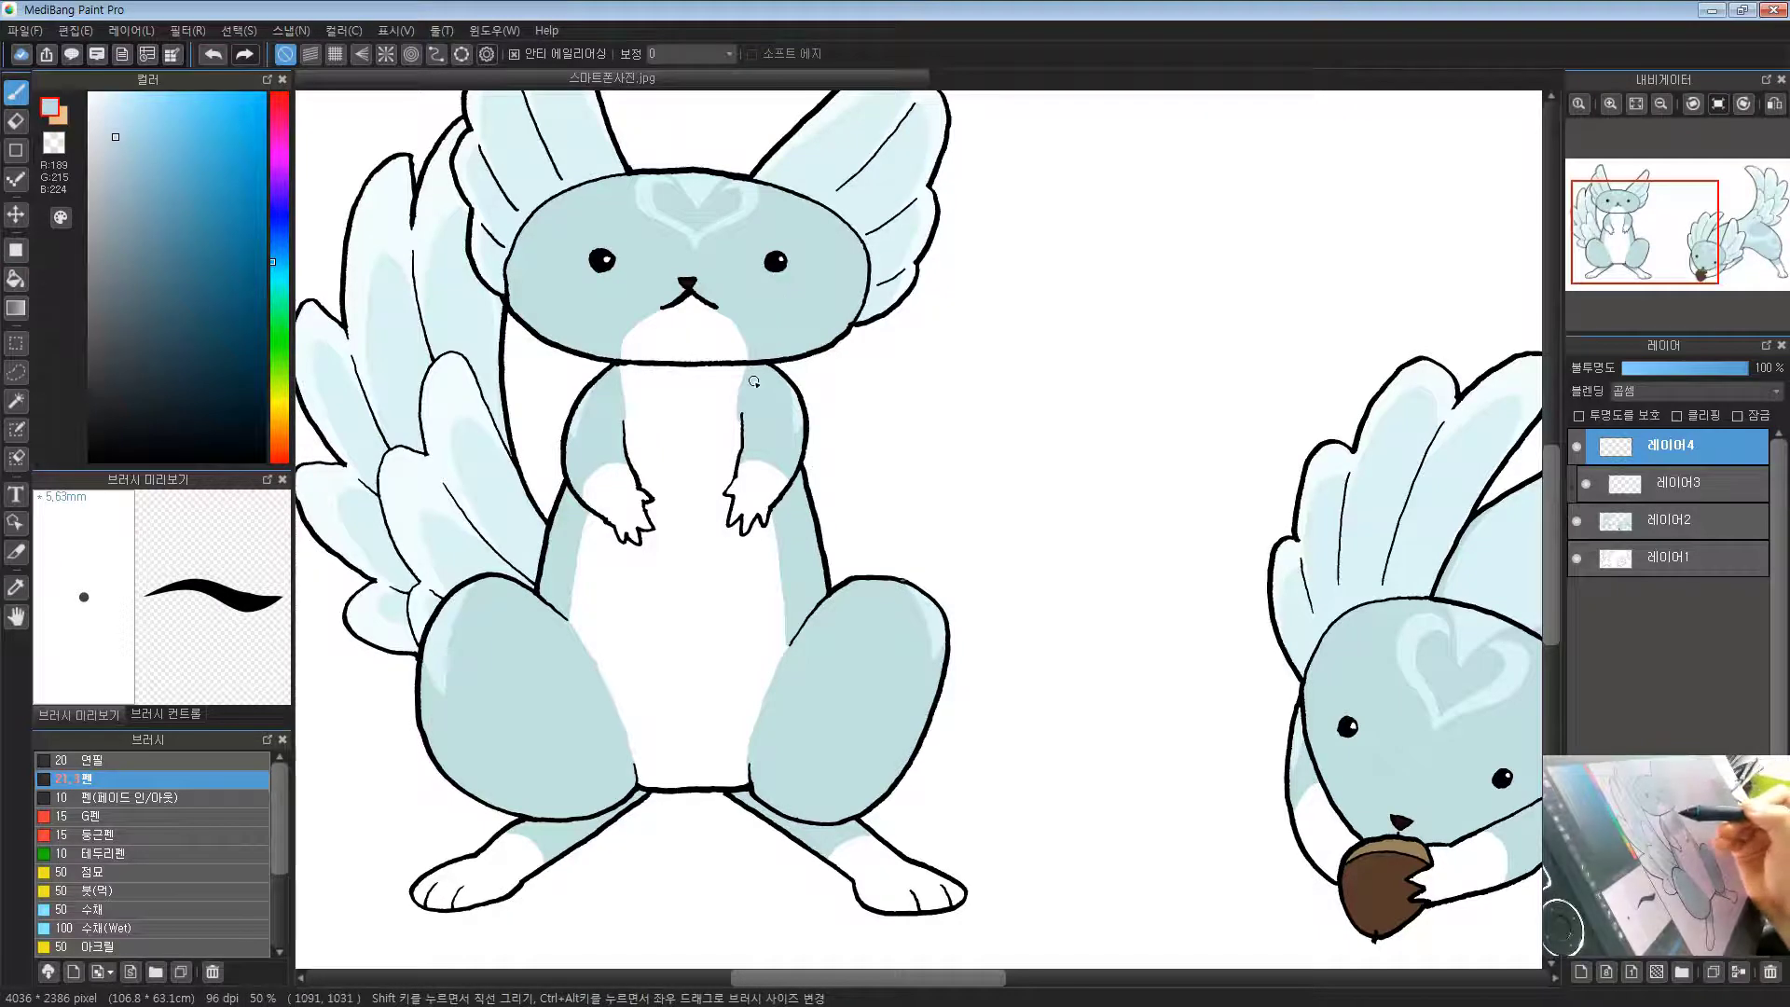
Step: Try shading strokes on the sitting creature's neck below the chin in two pale blue tones and undo them
left_click_drag(729, 381, 757, 373)
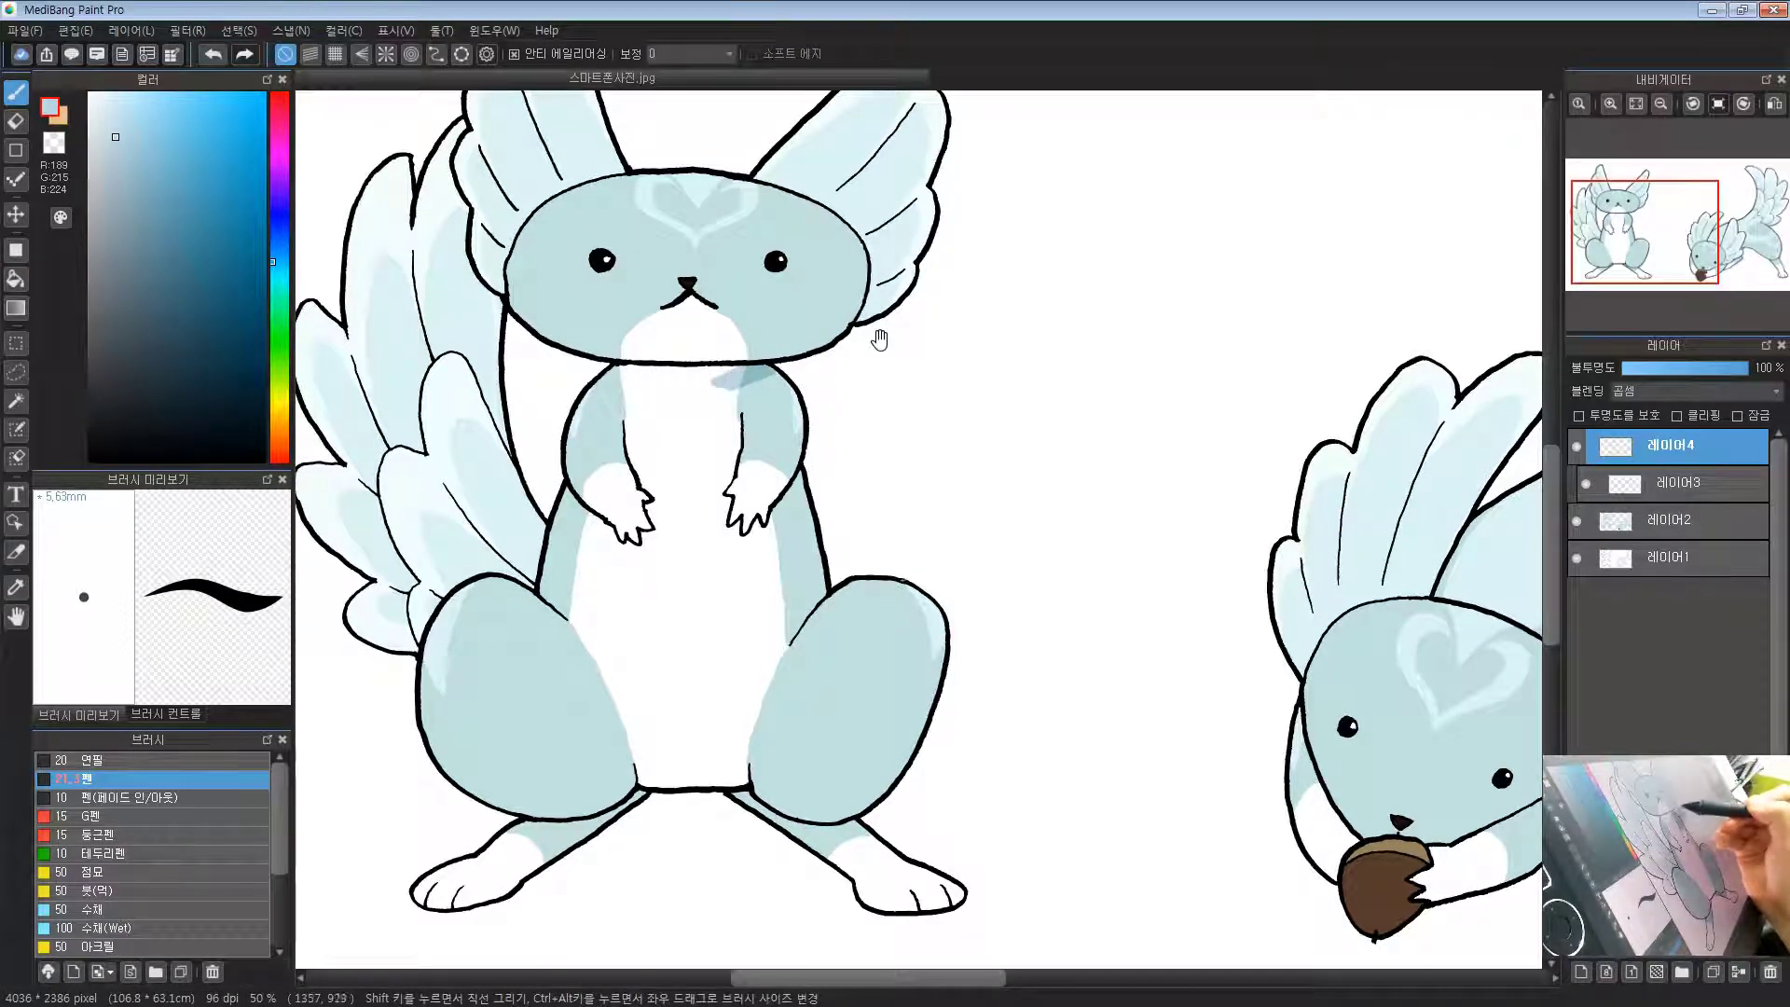
left_click_drag(879, 339, 873, 423)
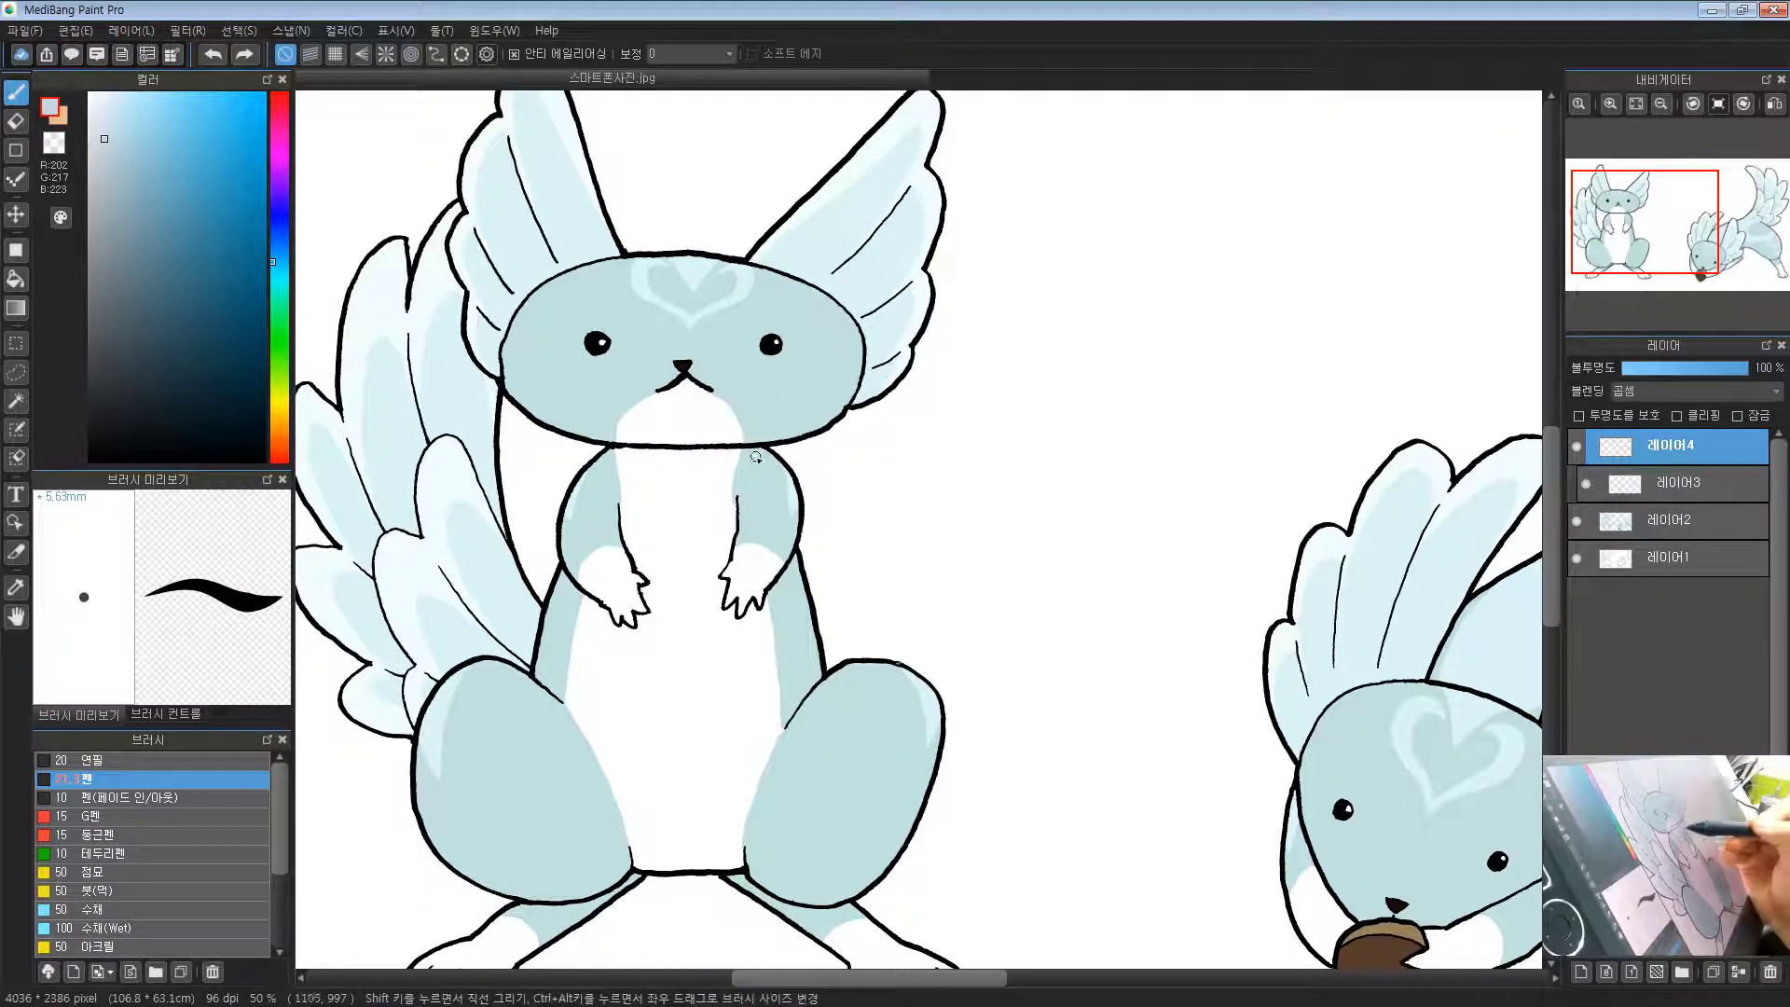
left_click_drag(756, 460, 744, 458)
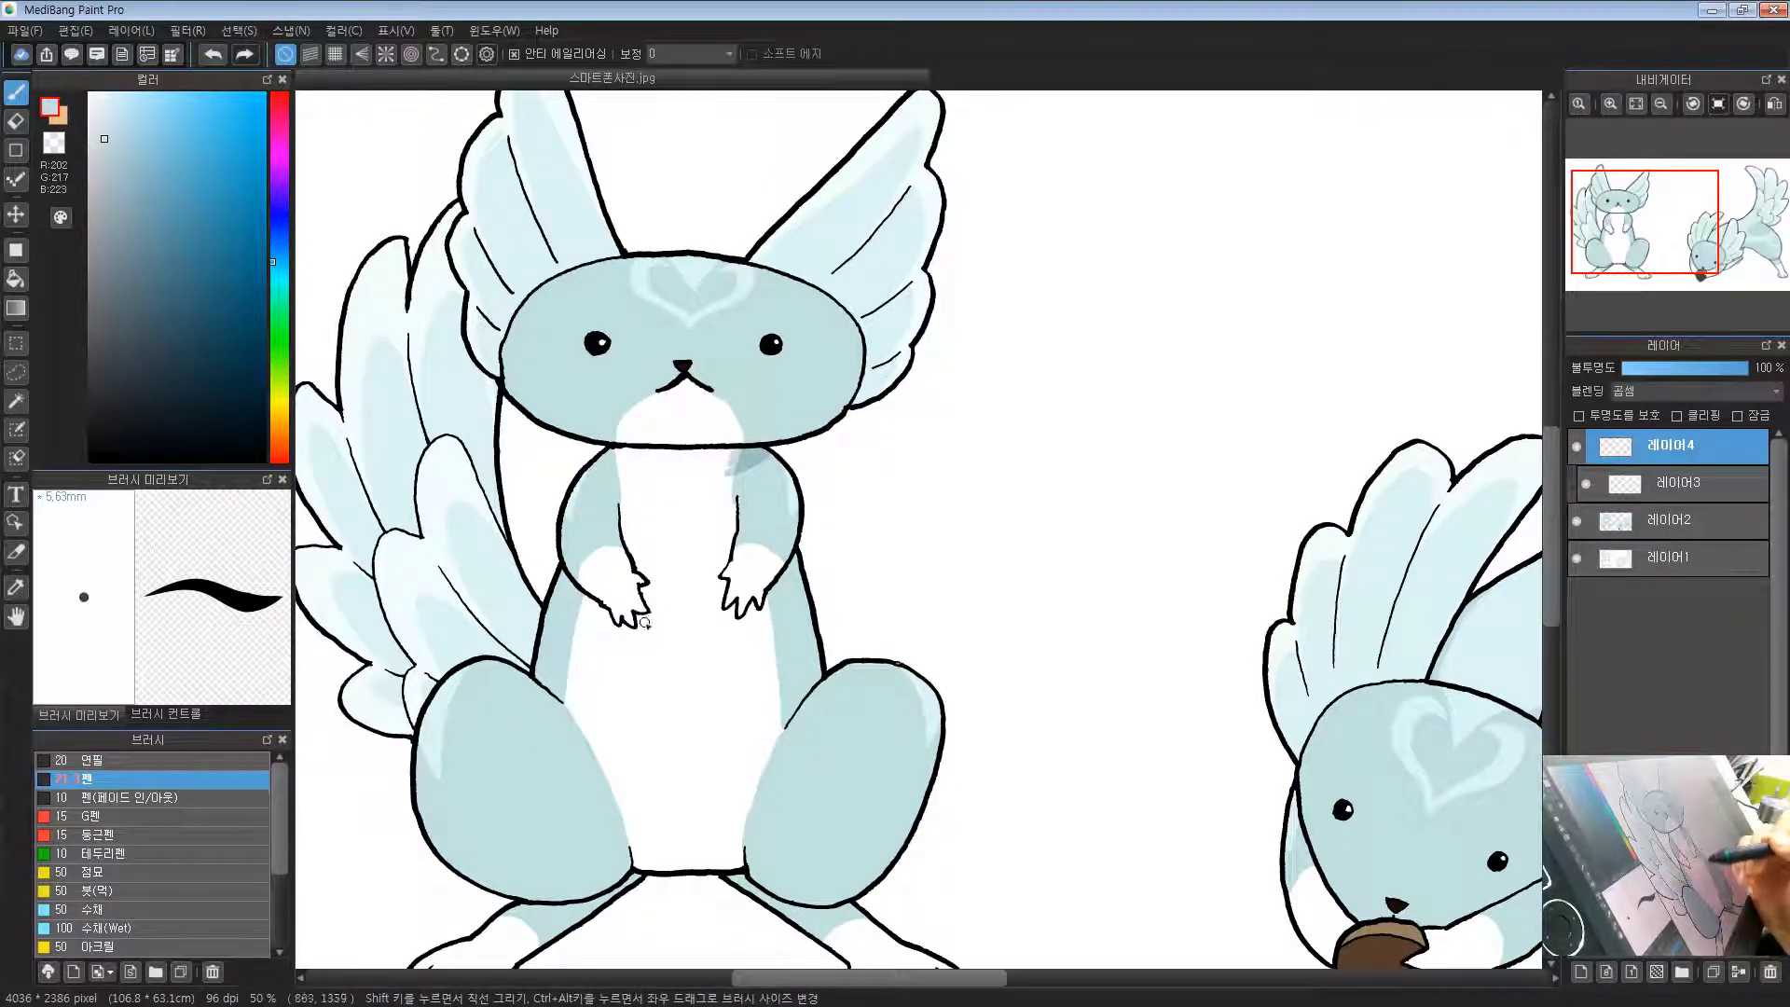
key("ctrl+z")
scroll(653, 380, "up", 1)
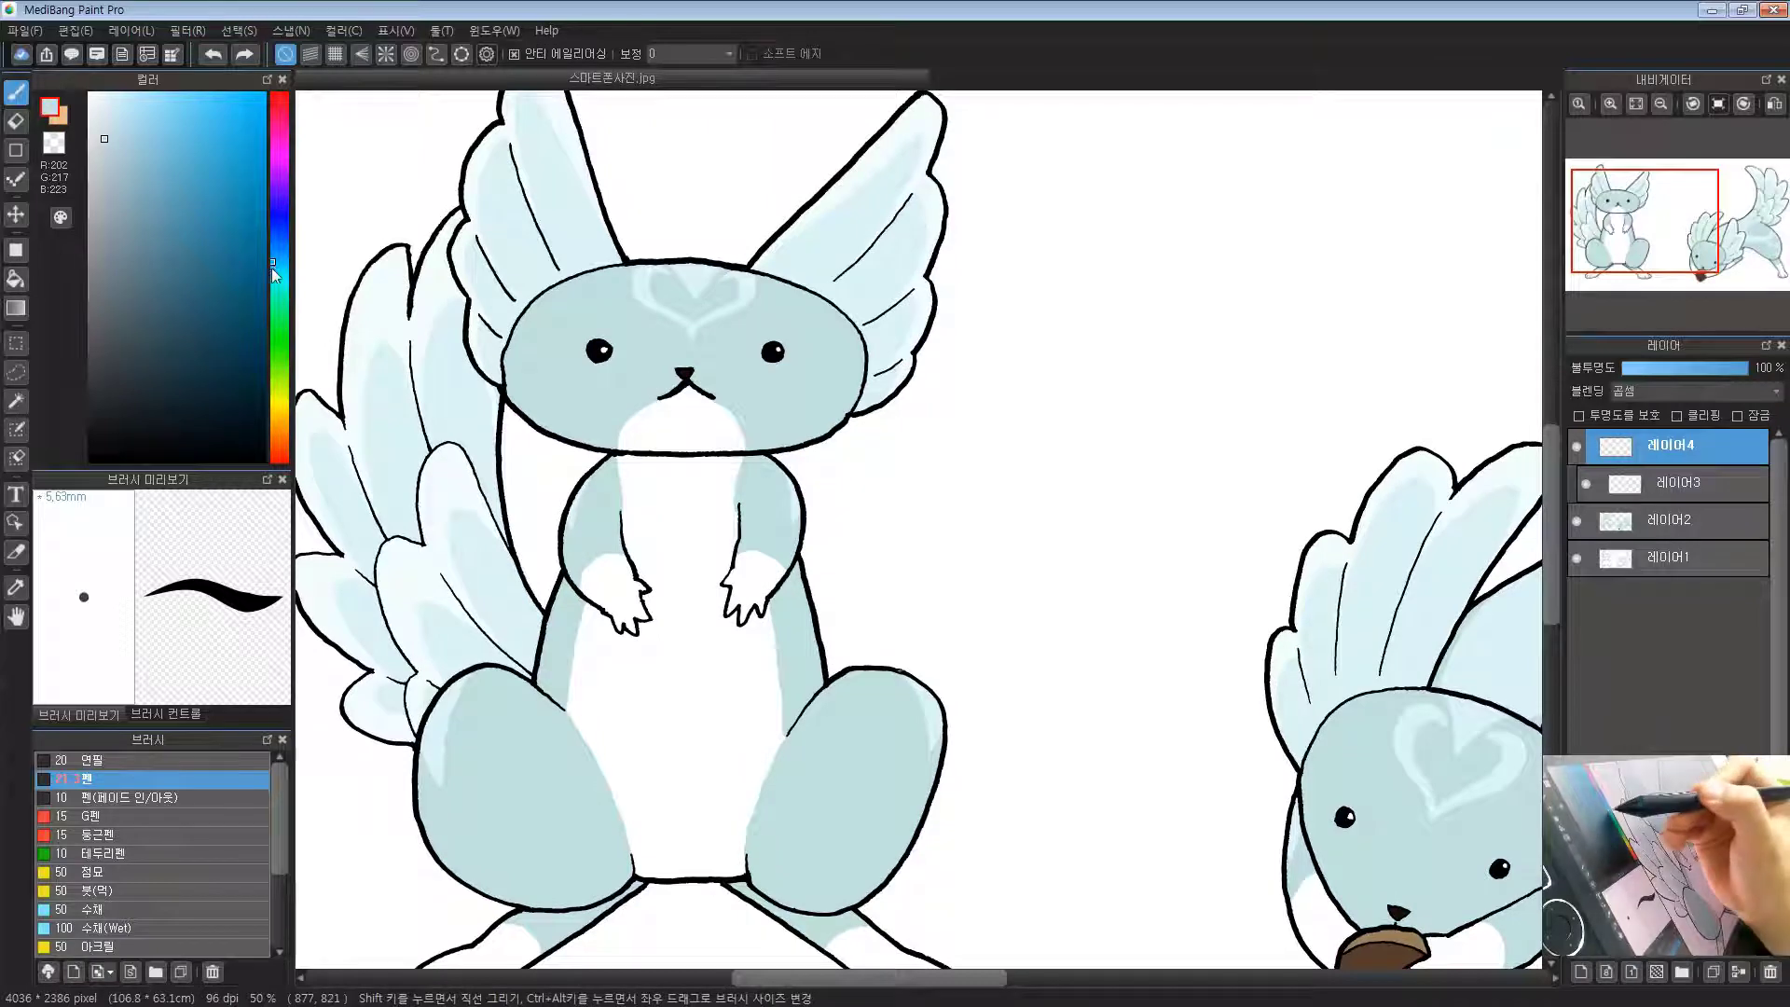
Step: Set the shading color to R 193, G 215, B 223, test it with a stroke below the chin and undo the stroke
left_click(112, 139)
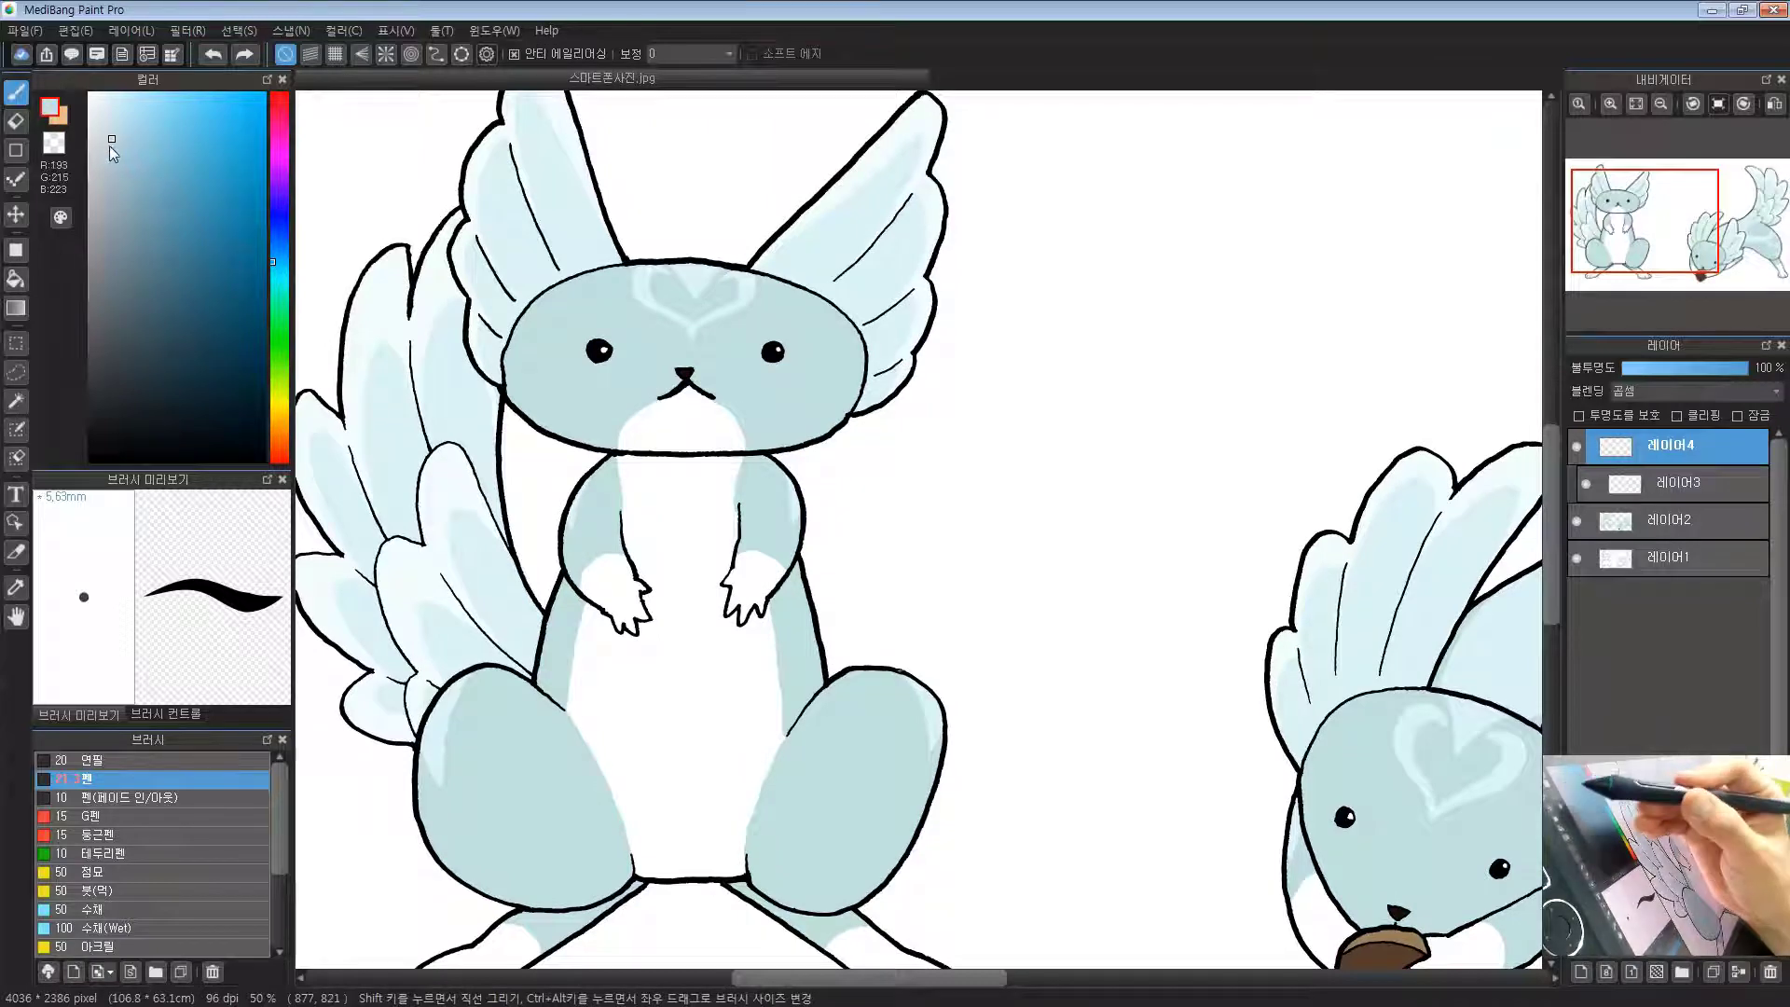
mouse_move(771, 463)
left_mouse_down()
mouse_move(694, 496)
mouse_move(715, 472)
left_mouse_up()
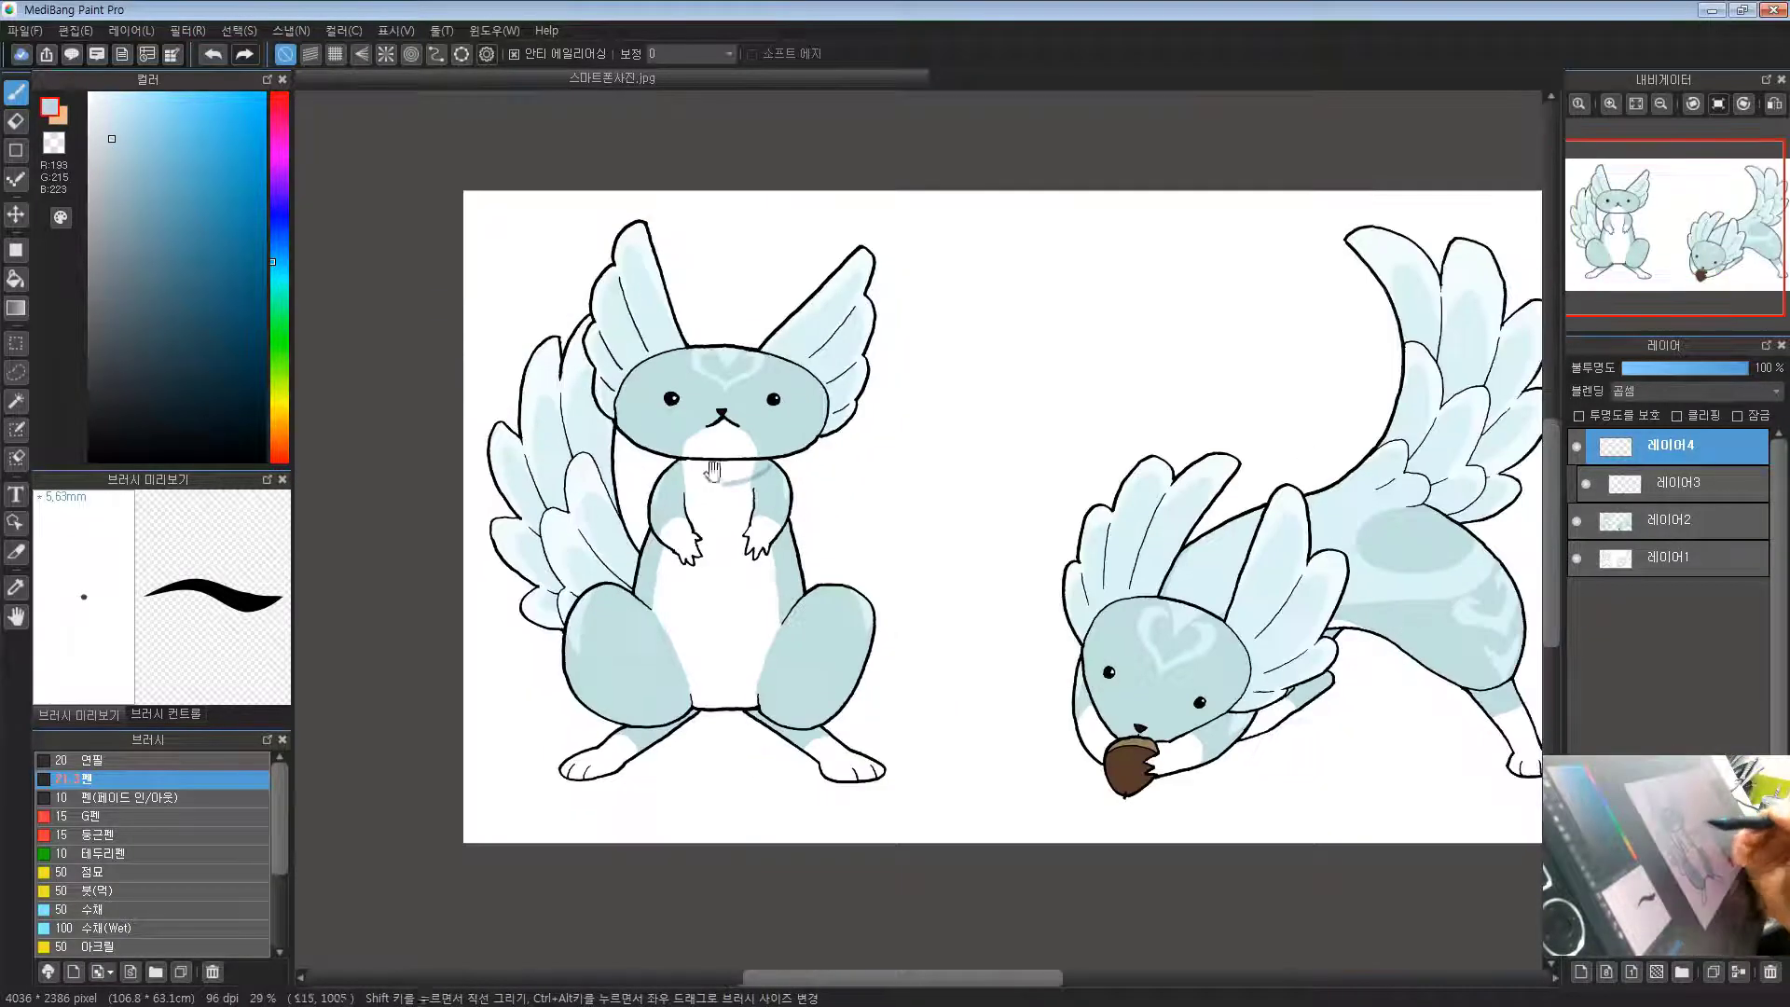
left_click_drag(991, 540, 935, 468)
left_click_drag(819, 460, 839, 506)
left_click_drag(784, 346, 870, 376)
key("ctrl+z")
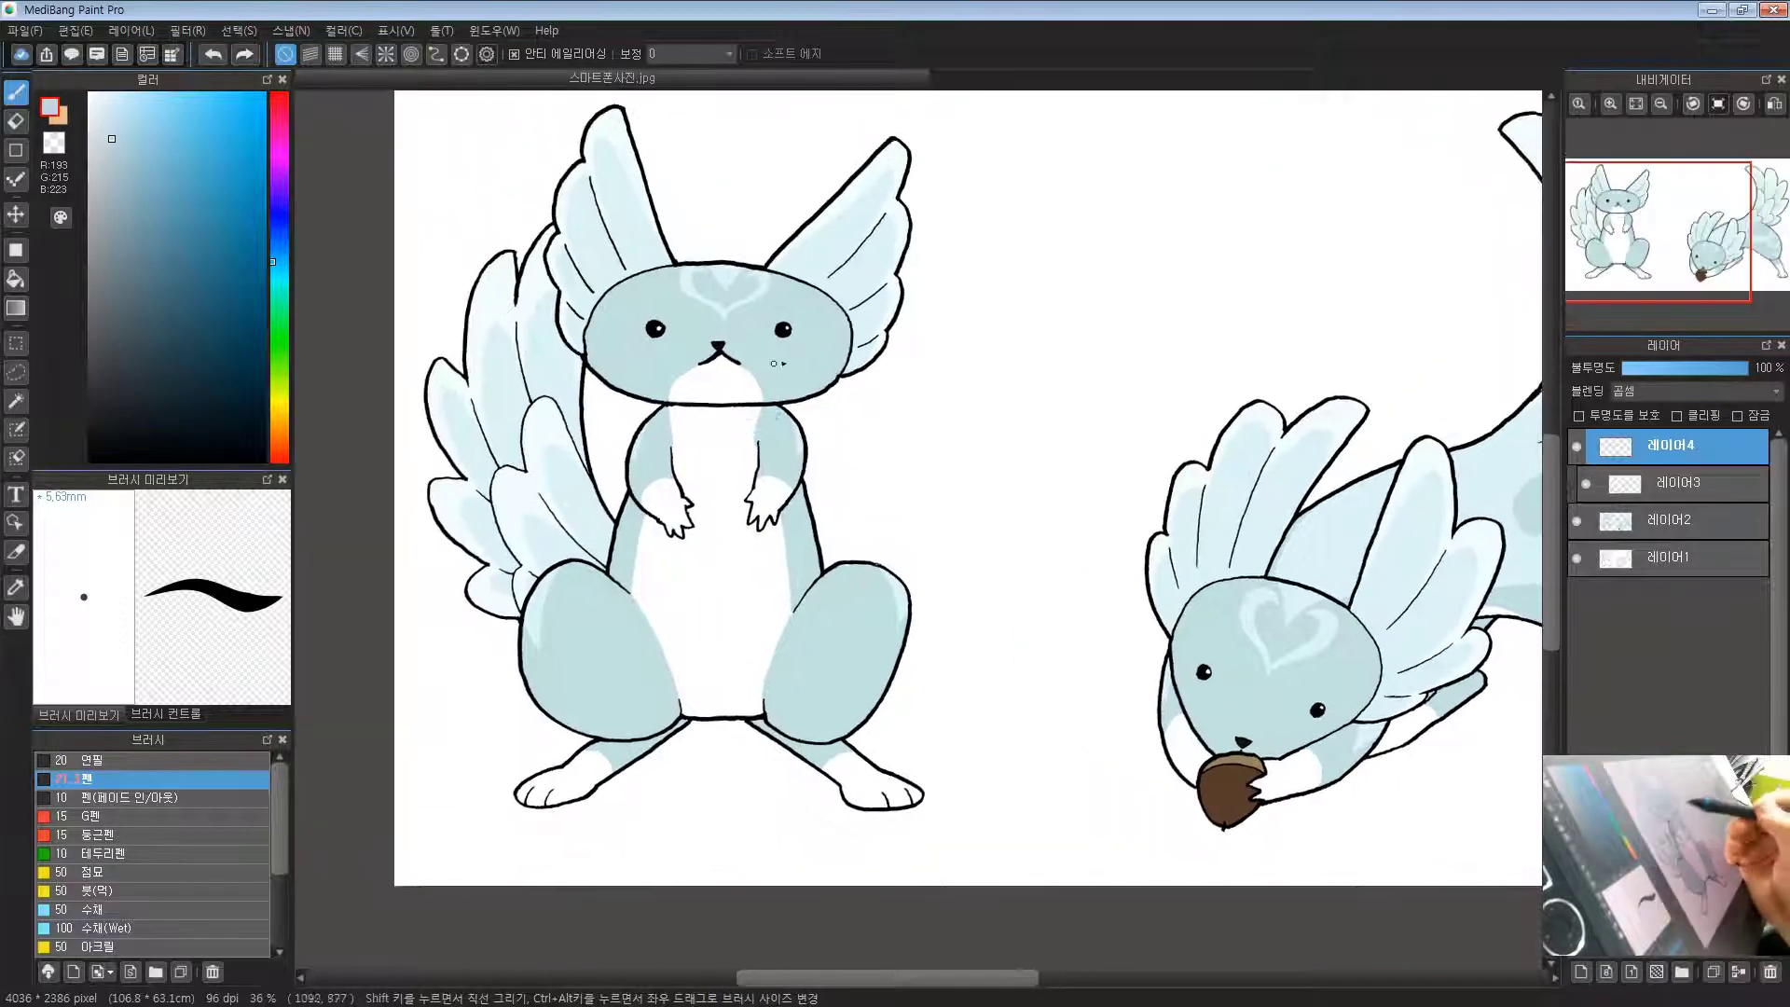
Step: Brush shadows onto both of the sitting creature's ears where they meet the sides of the head
left_click_drag(765, 430, 764, 544)
scroll(757, 531, "up", 2)
mouse_move(731, 431)
left_mouse_down()
mouse_move(736, 457)
mouse_move(835, 456)
left_mouse_up()
scroll(792, 485, "up", 2)
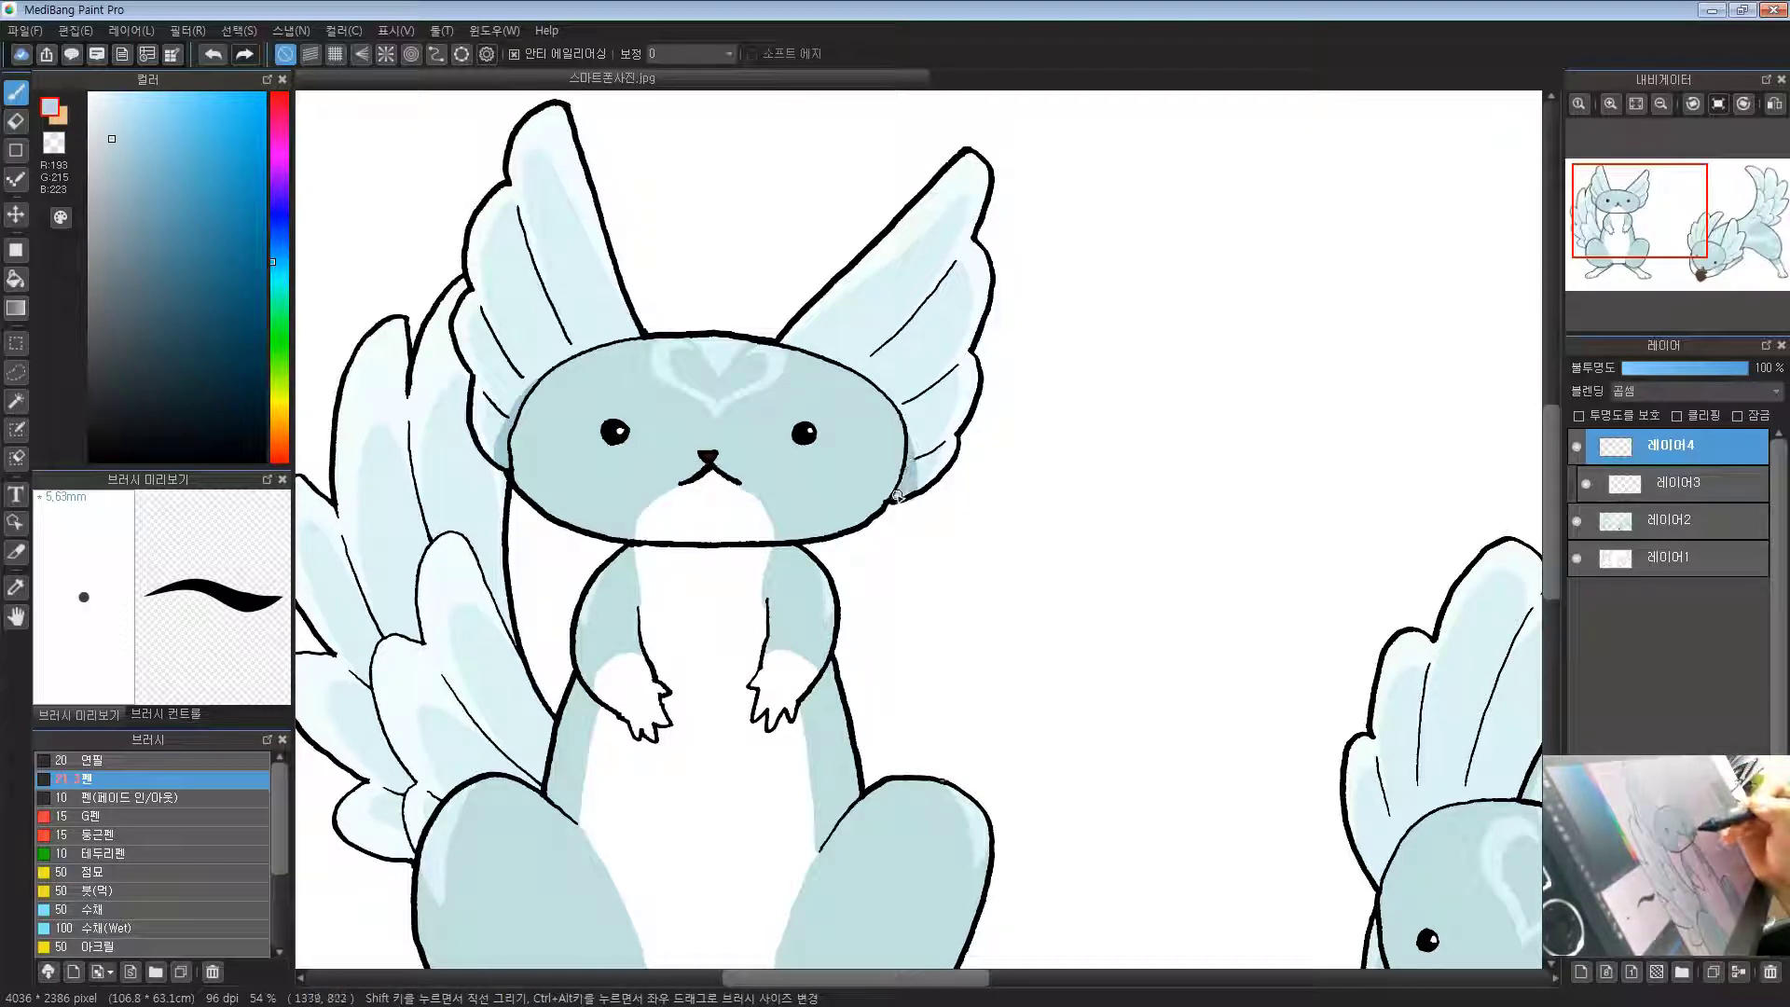
left_click_drag(870, 530, 918, 448)
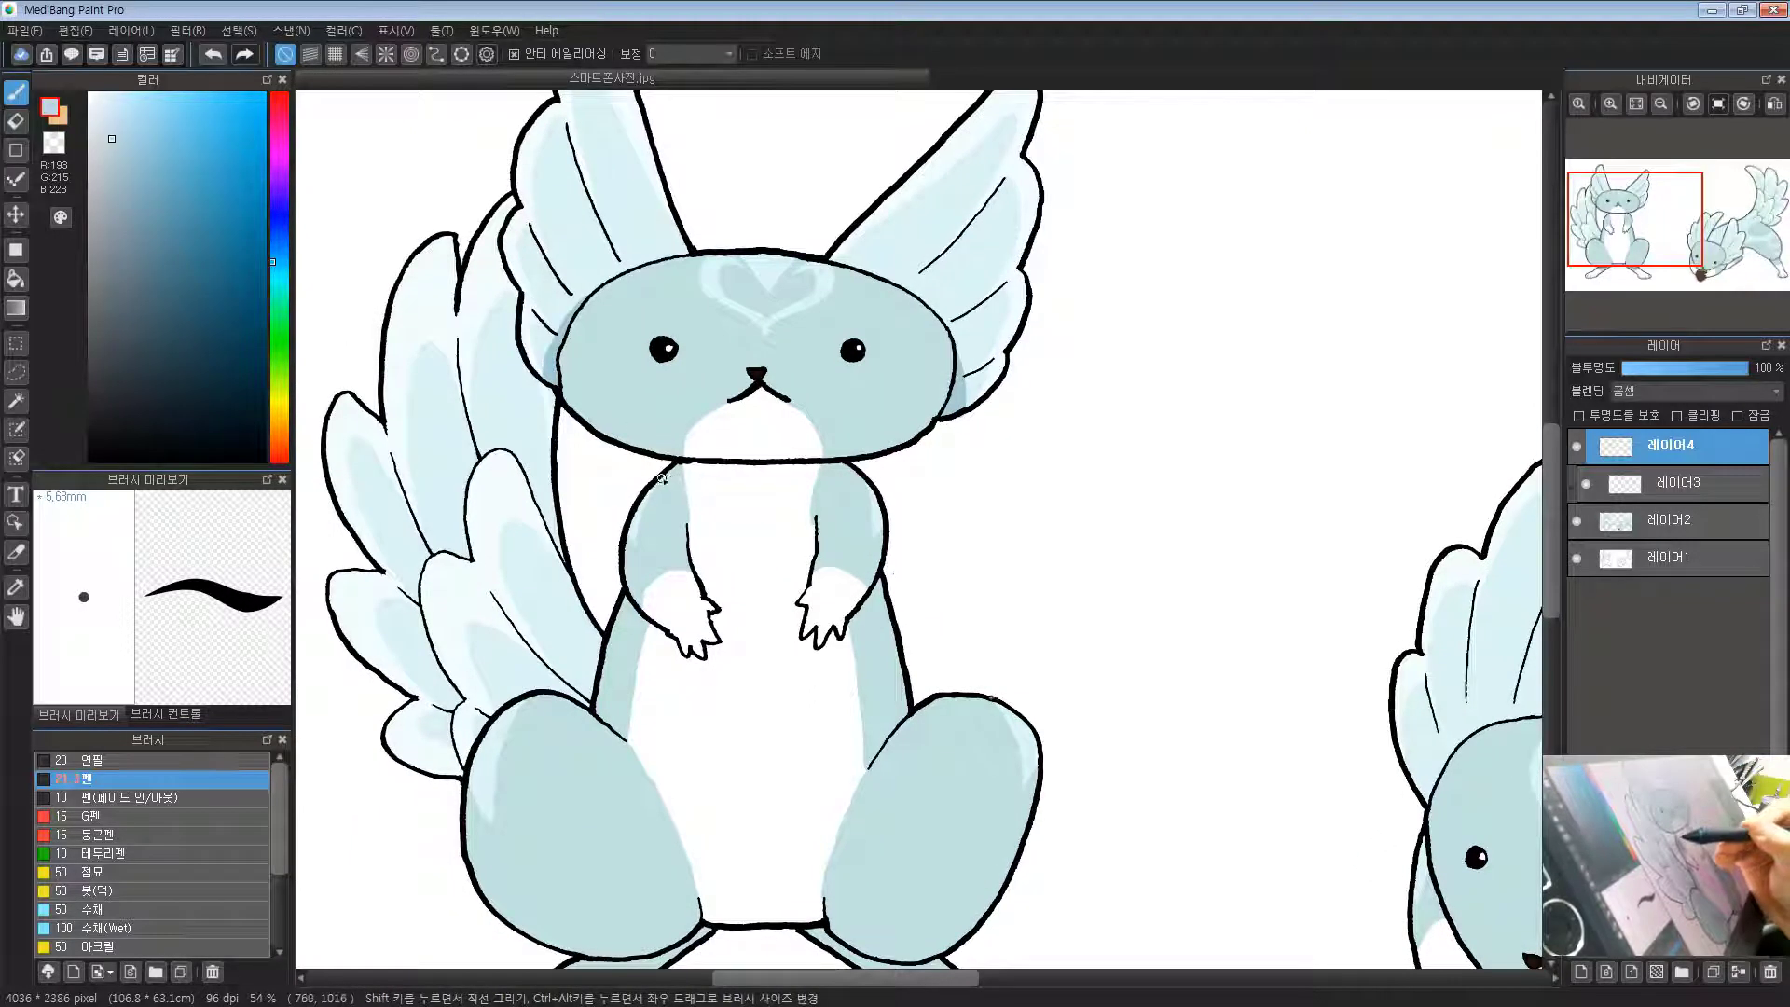
Step: Outline a curved head shadow across the sitting creature's chest and shoulders and fill it with the shading color
left_click_drag(686, 501, 778, 520)
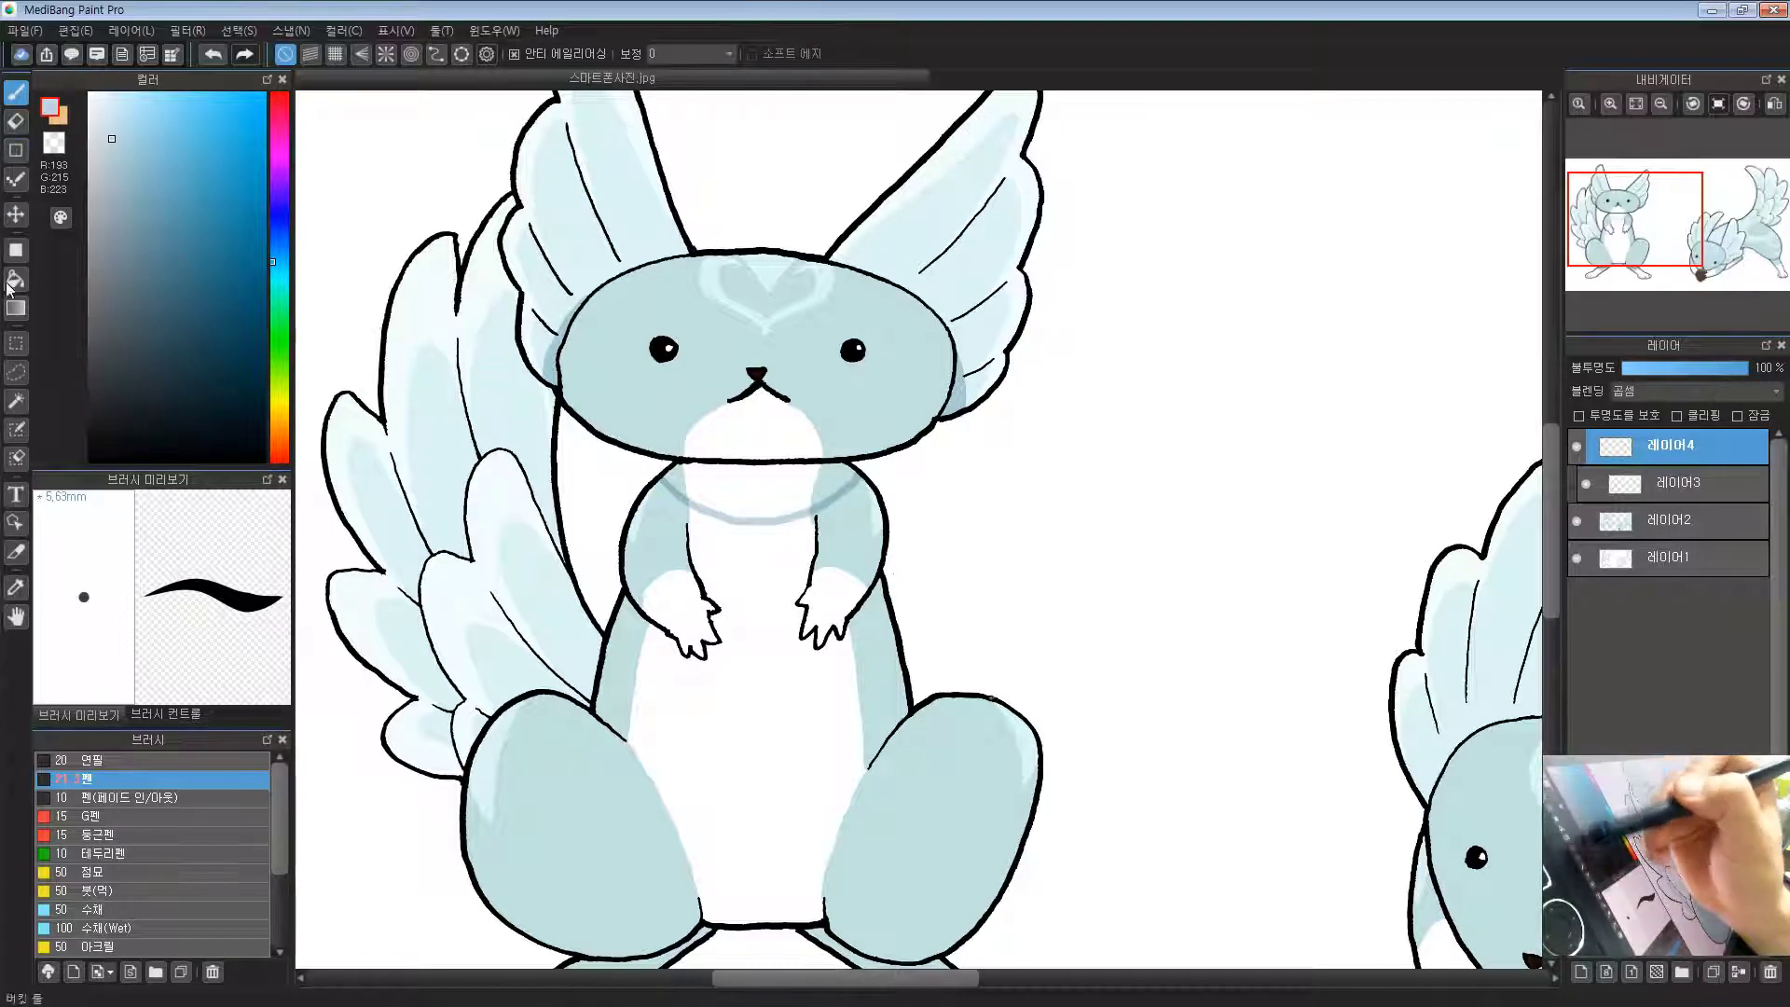
left_click(13, 281)
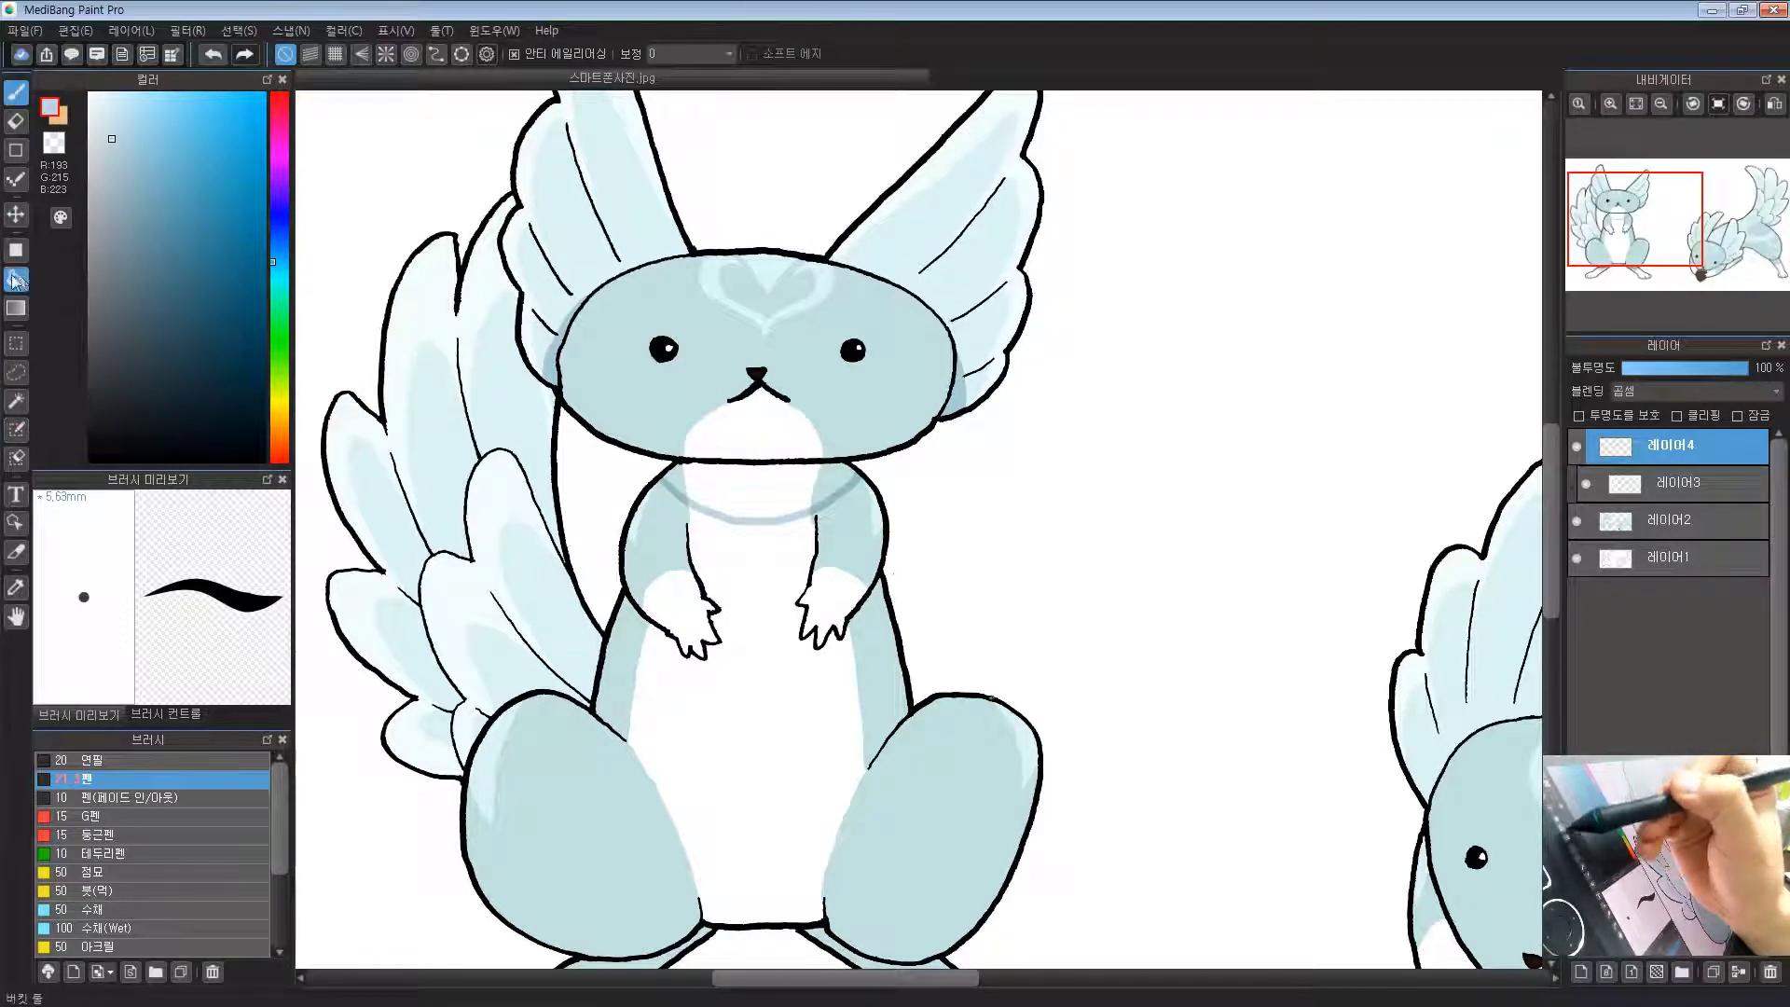
left_click(725, 477)
left_click(839, 475)
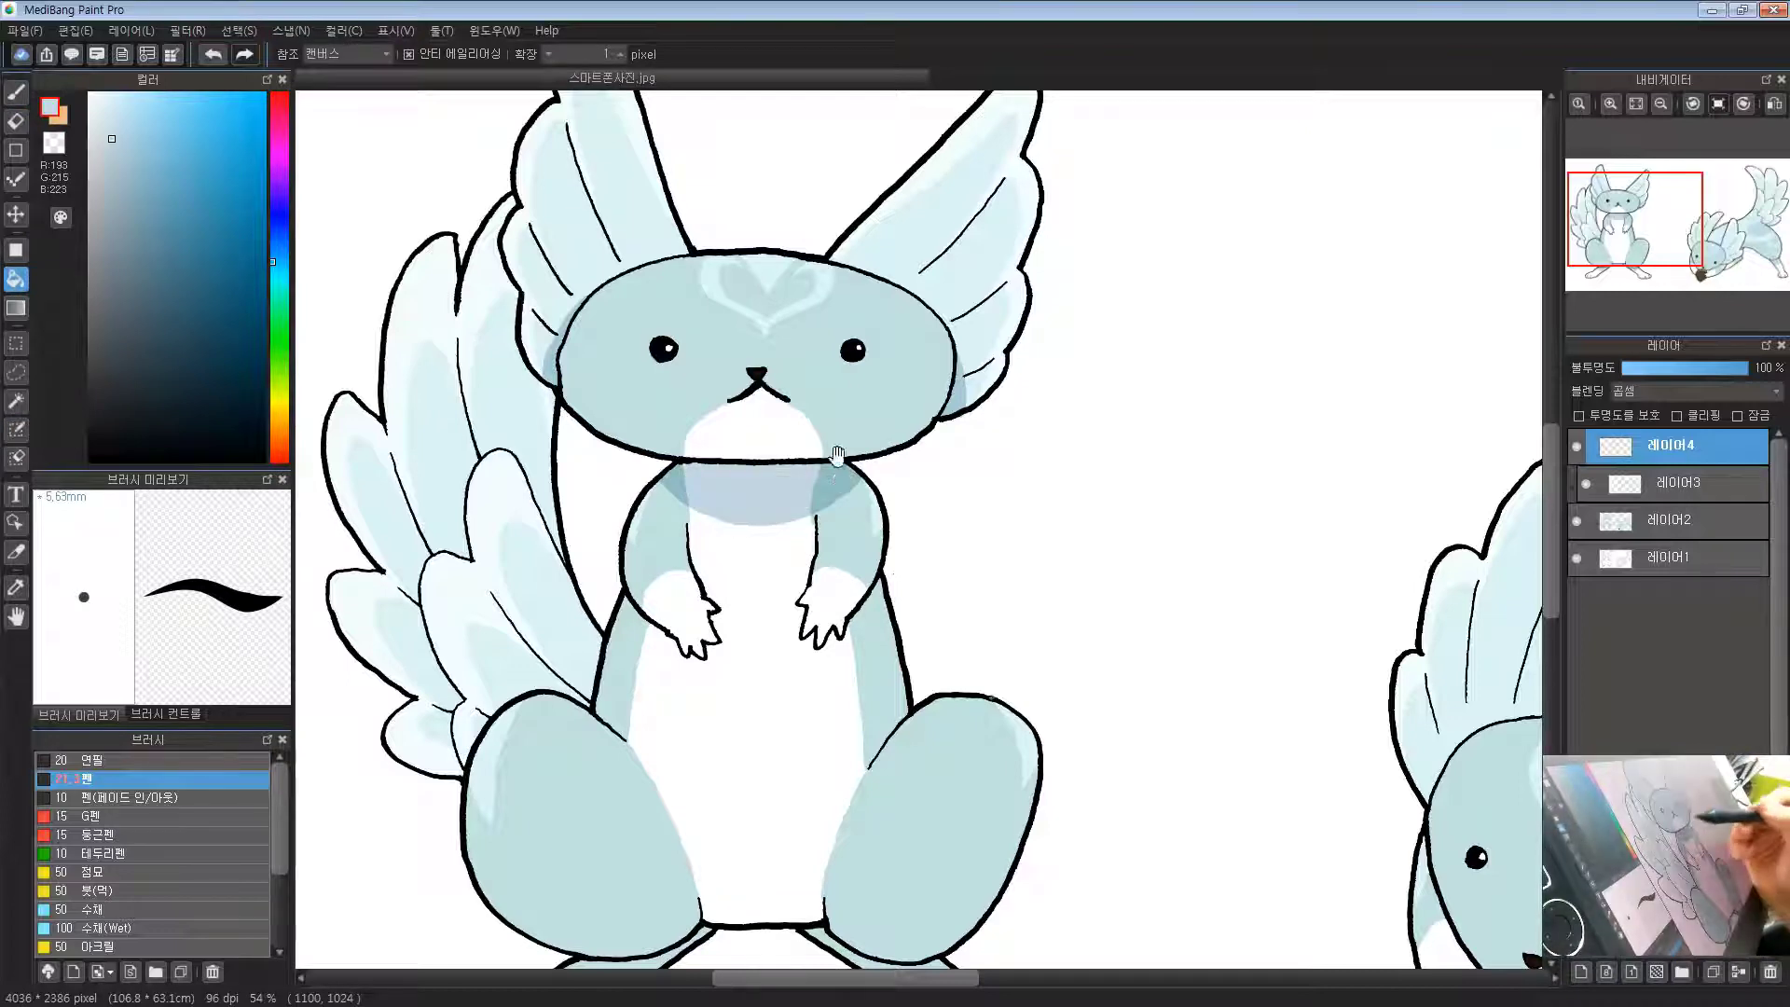
left_click_drag(837, 454, 843, 474)
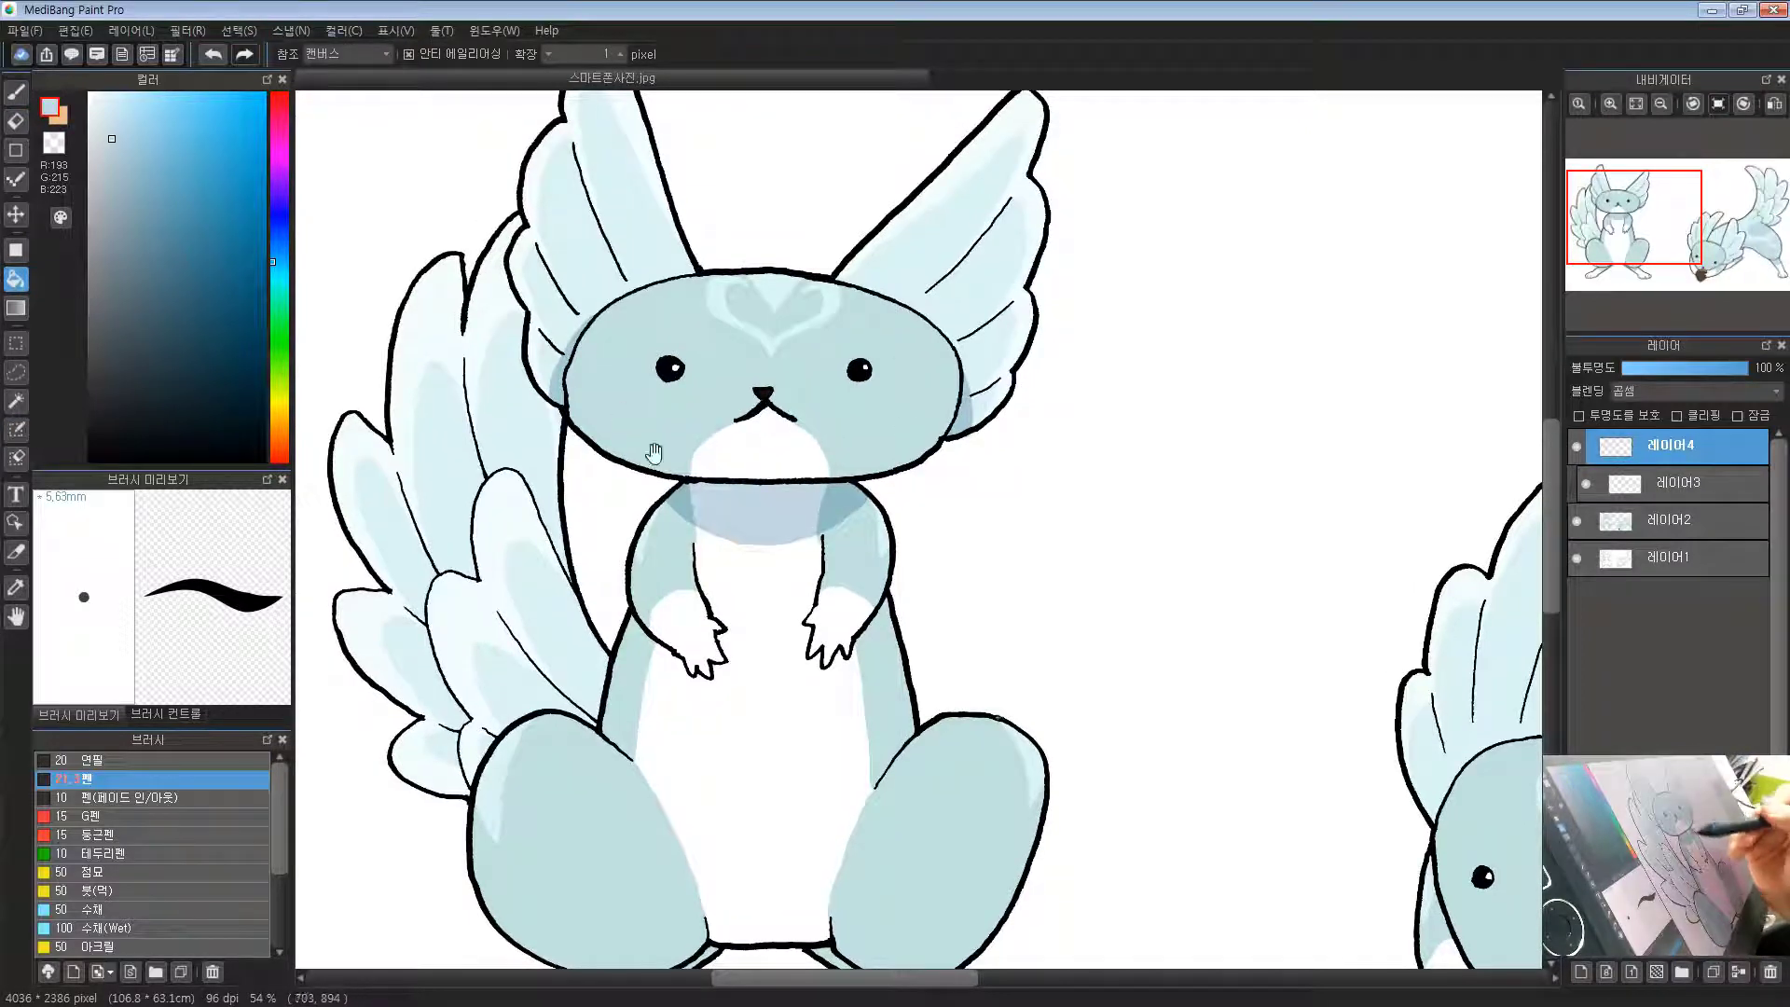
left_click_drag(654, 453, 617, 429)
Step: Brush shadow outlines below both of the sitting creature's forearms, onto the sides of its body
key("b")
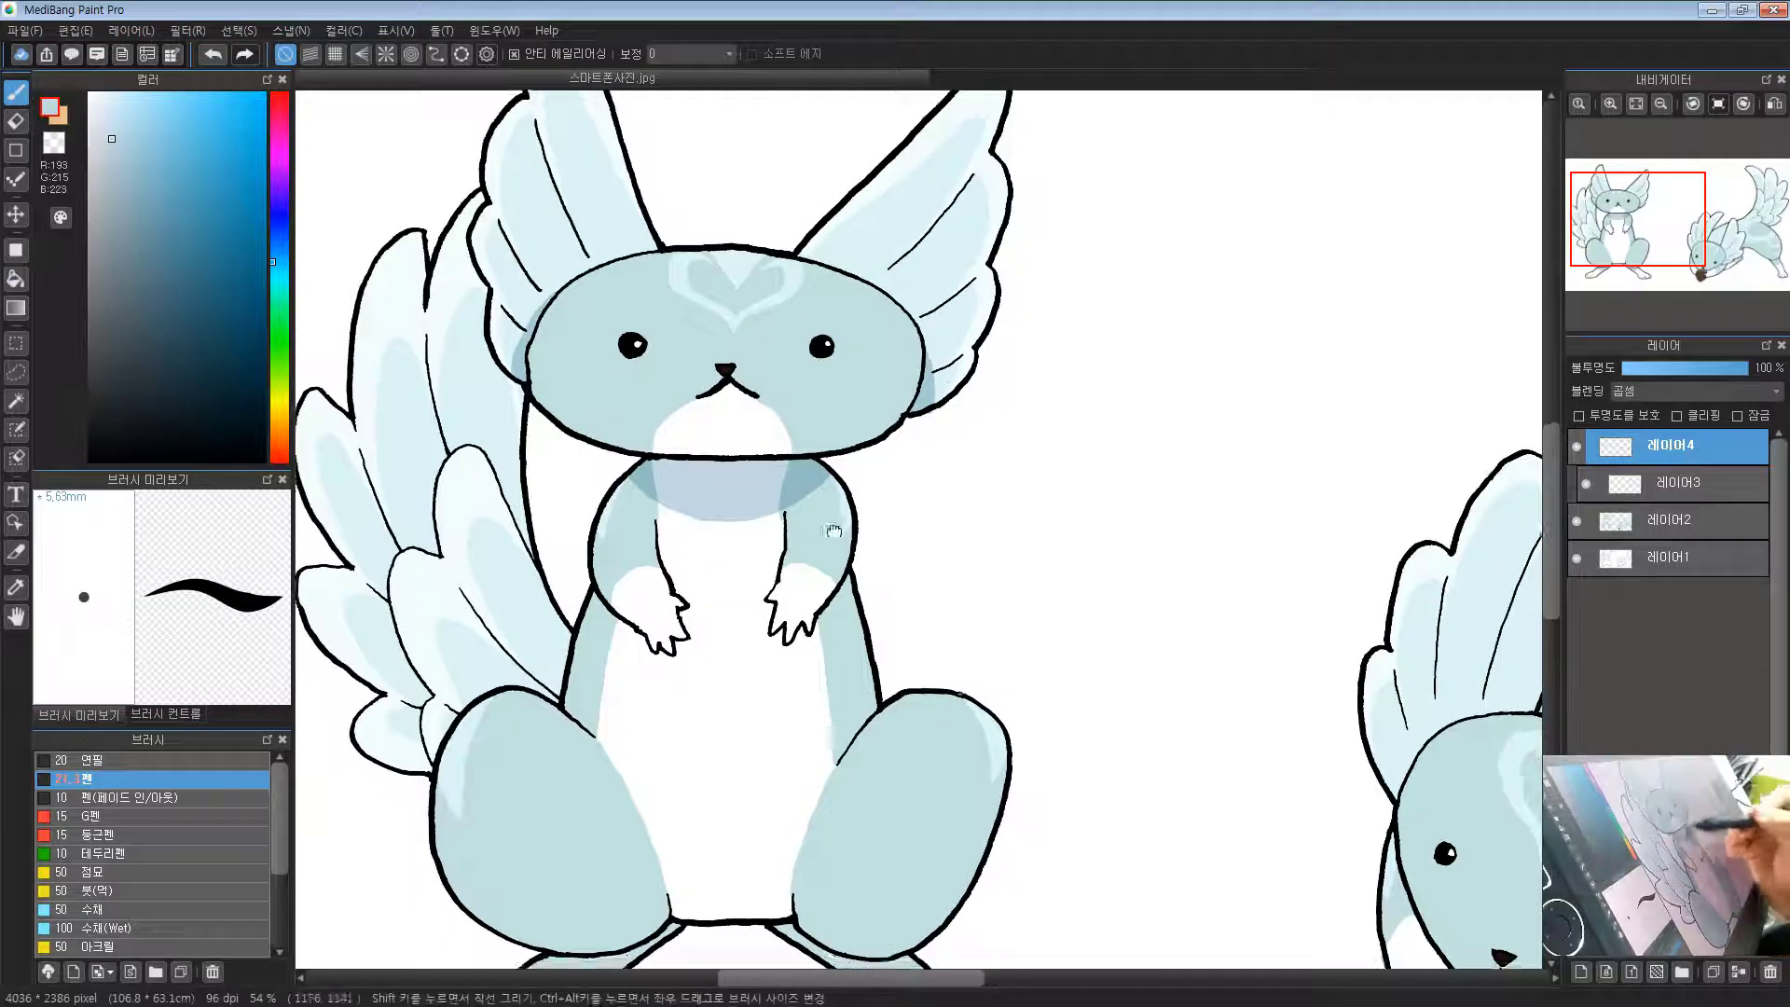
left_click_drag(834, 530, 848, 413)
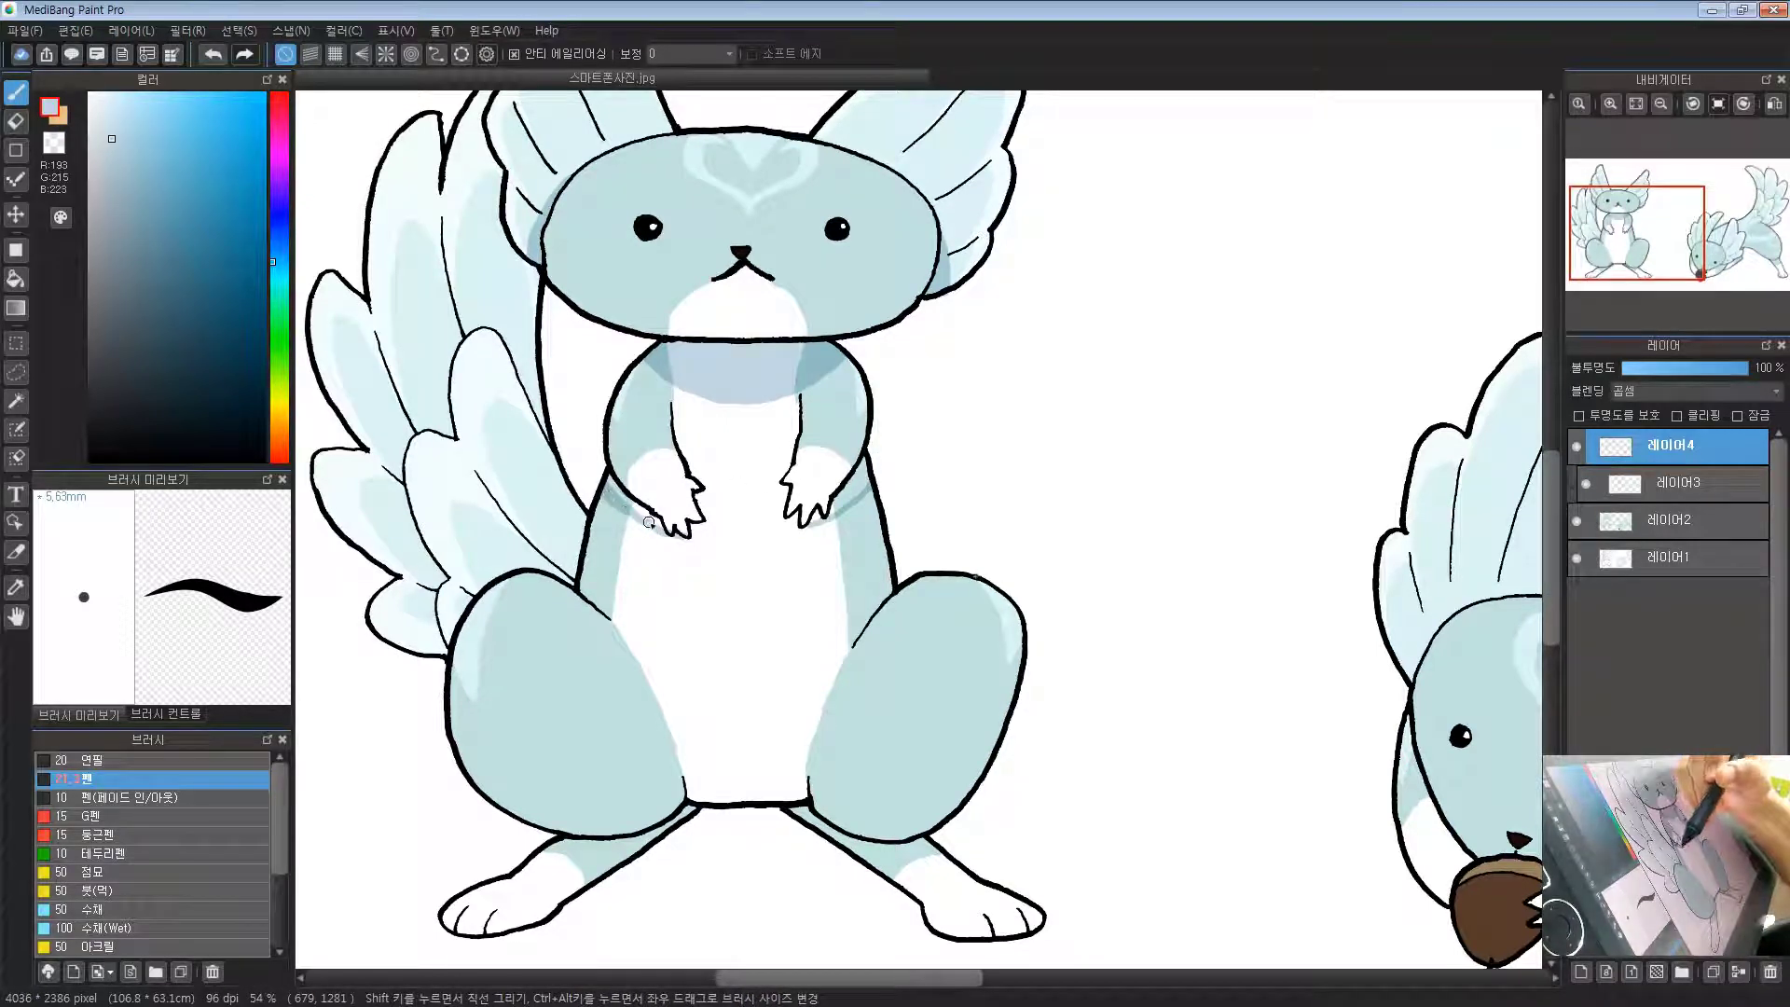
left_click_drag(636, 404, 619, 395)
left_click_drag(855, 555, 848, 456)
left_click_drag(770, 339, 886, 442)
Step: Outline the shadow on the tail feathers along the sitting creature's body and thigh
left_click_drag(724, 540, 760, 489)
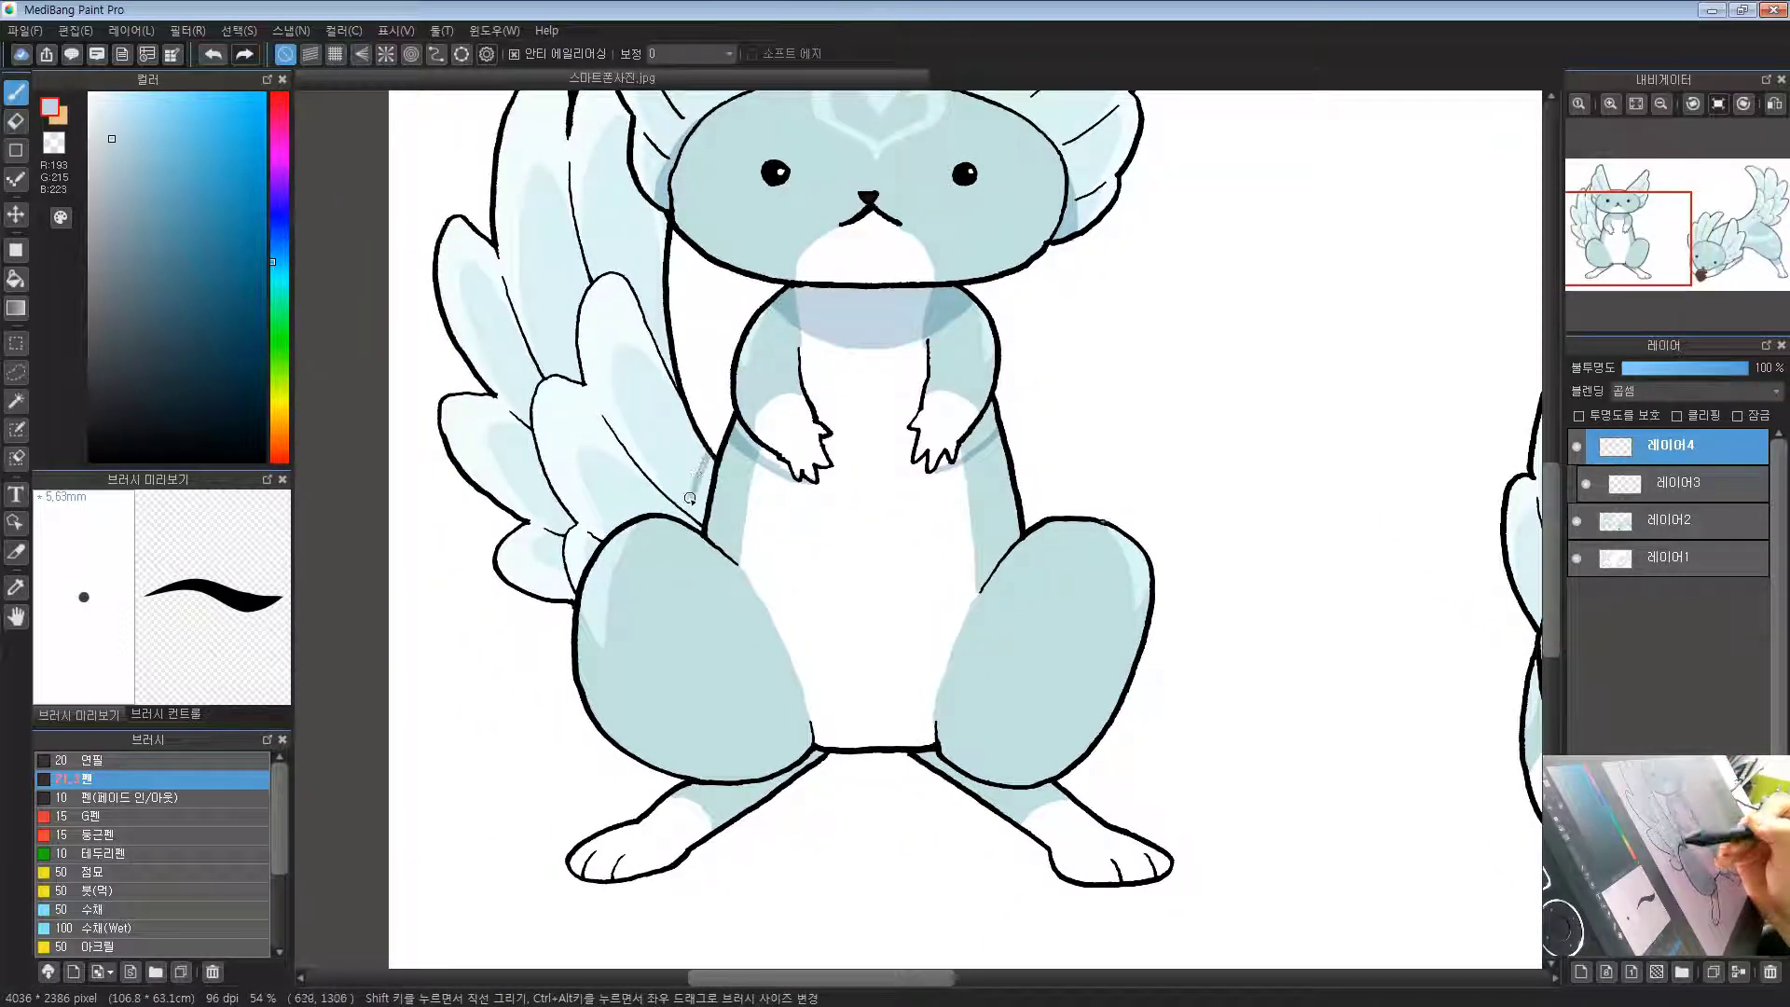
left_click_drag(625, 519, 565, 597)
left_click_drag(690, 643, 623, 576)
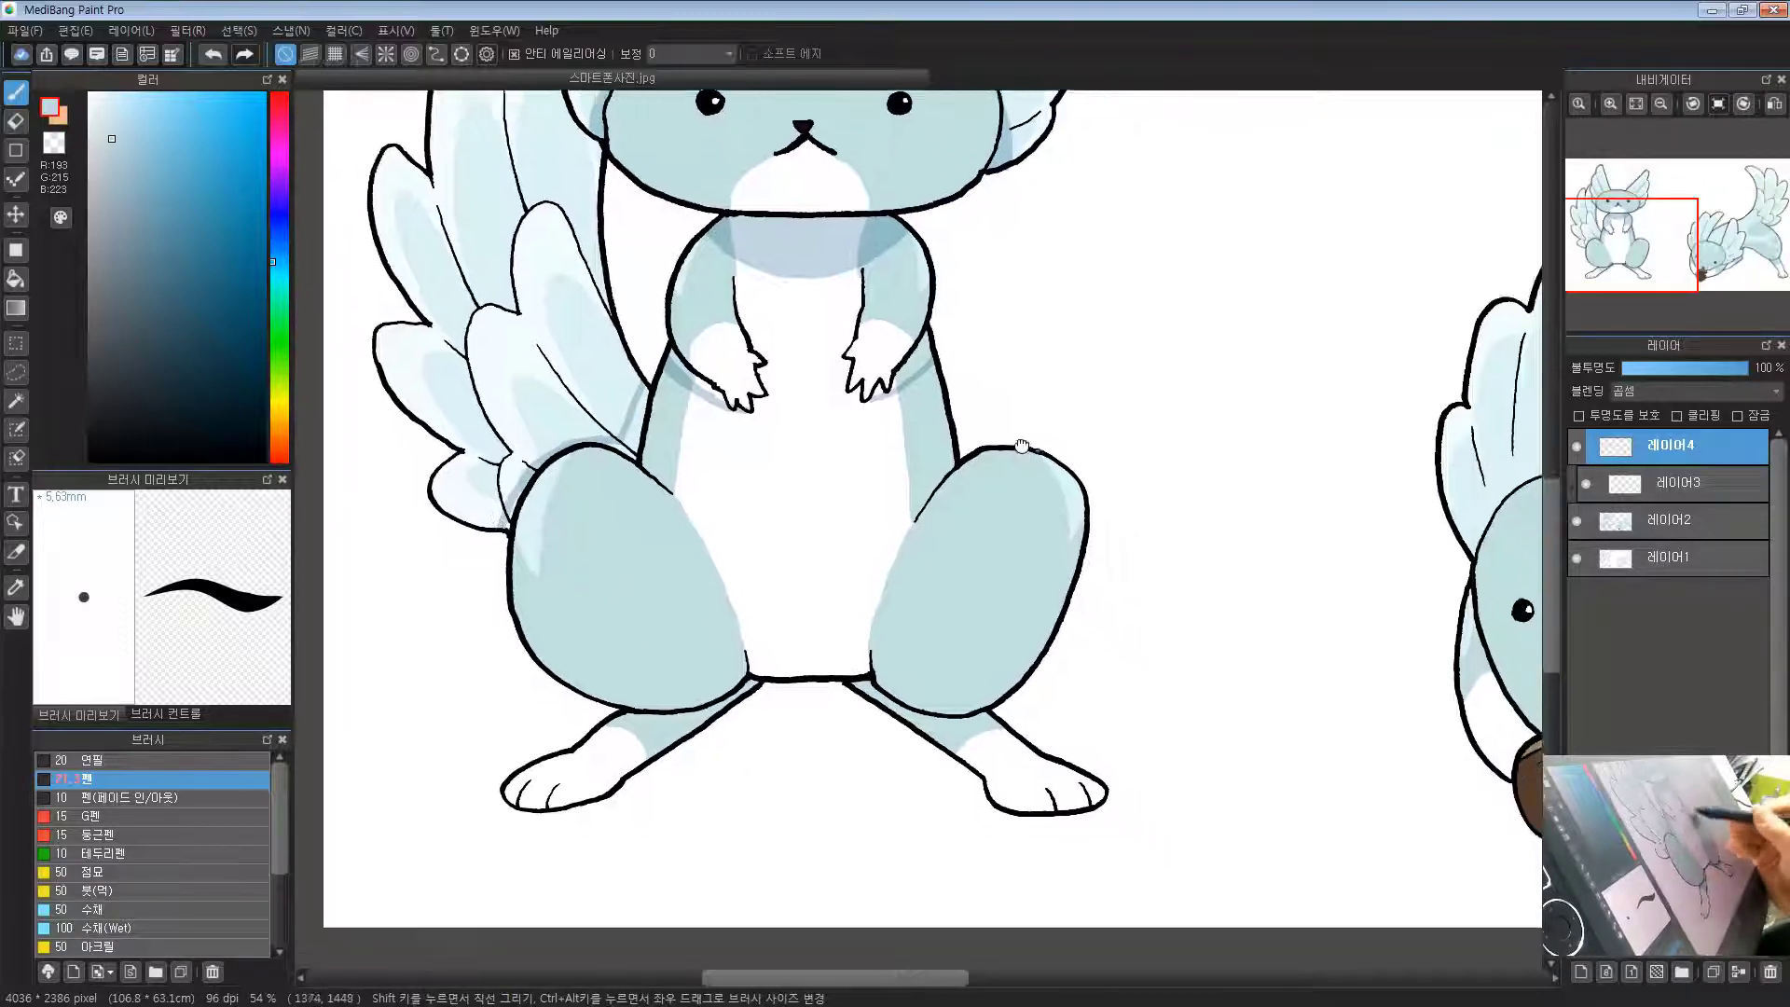
left_click_drag(1023, 448, 985, 363)
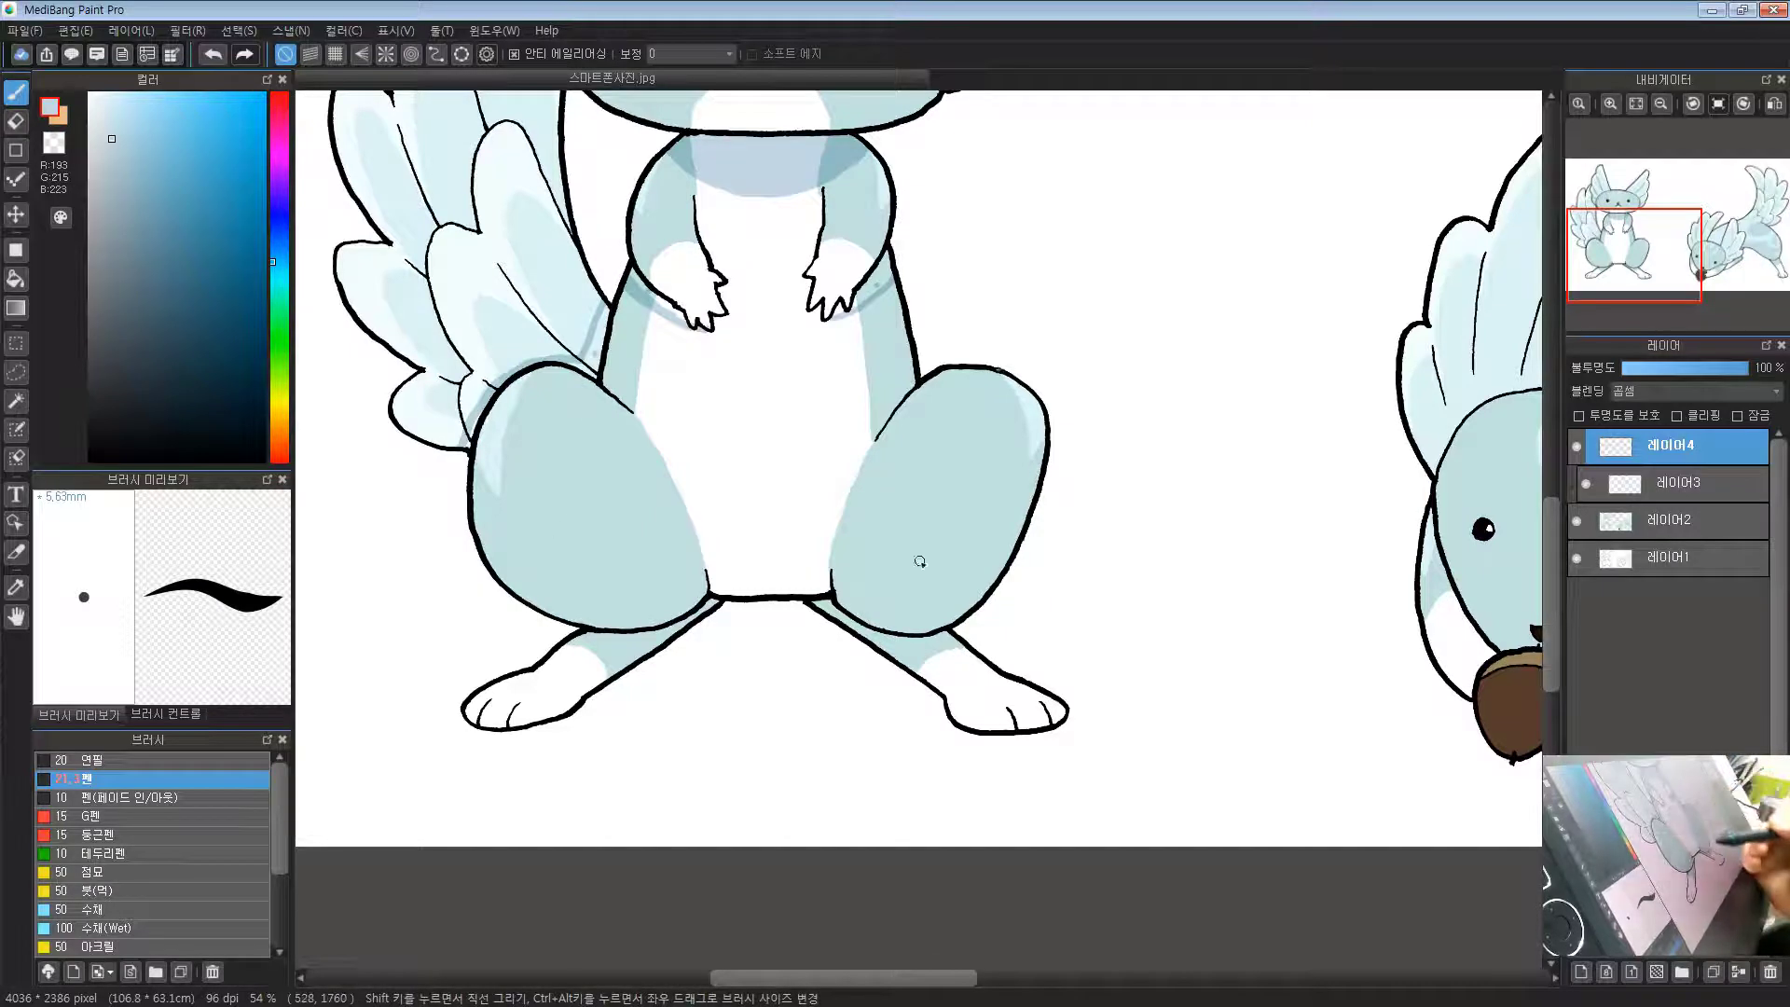
Step: Brush shadow outlines across both of the sitting creature's lower legs, just below the thighs
left_click_drag(920, 562, 897, 537)
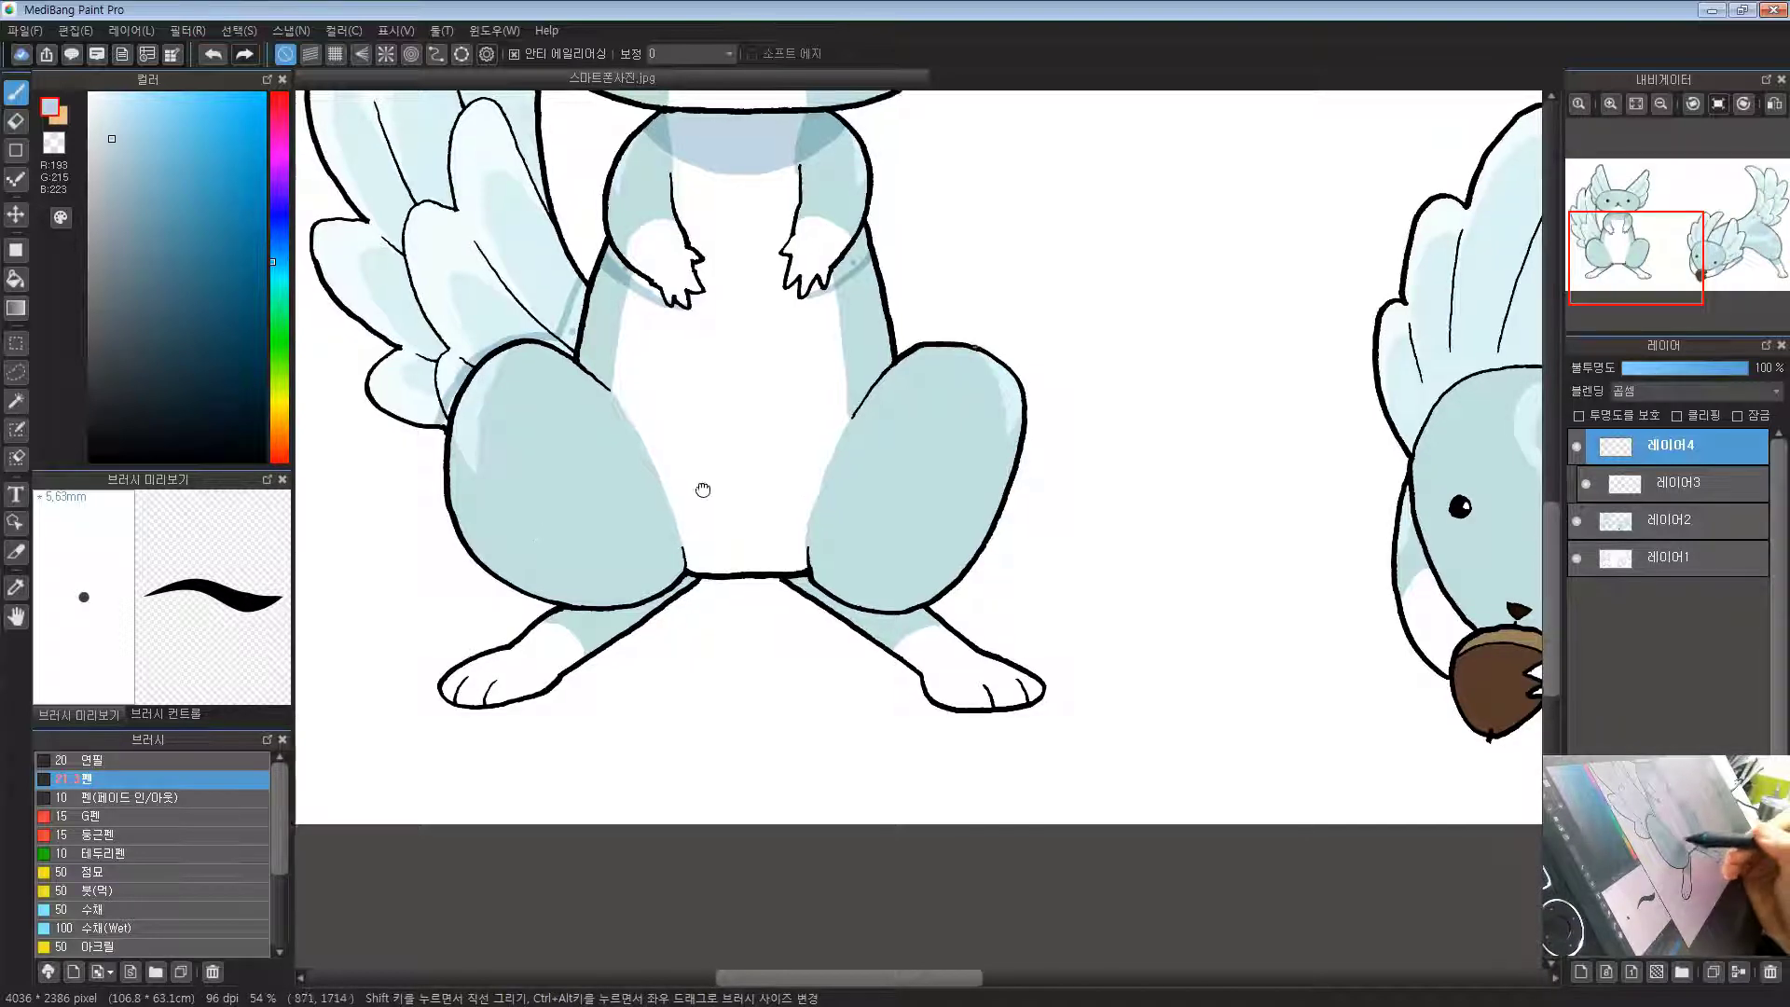
left_click_drag(920, 536, 920, 584)
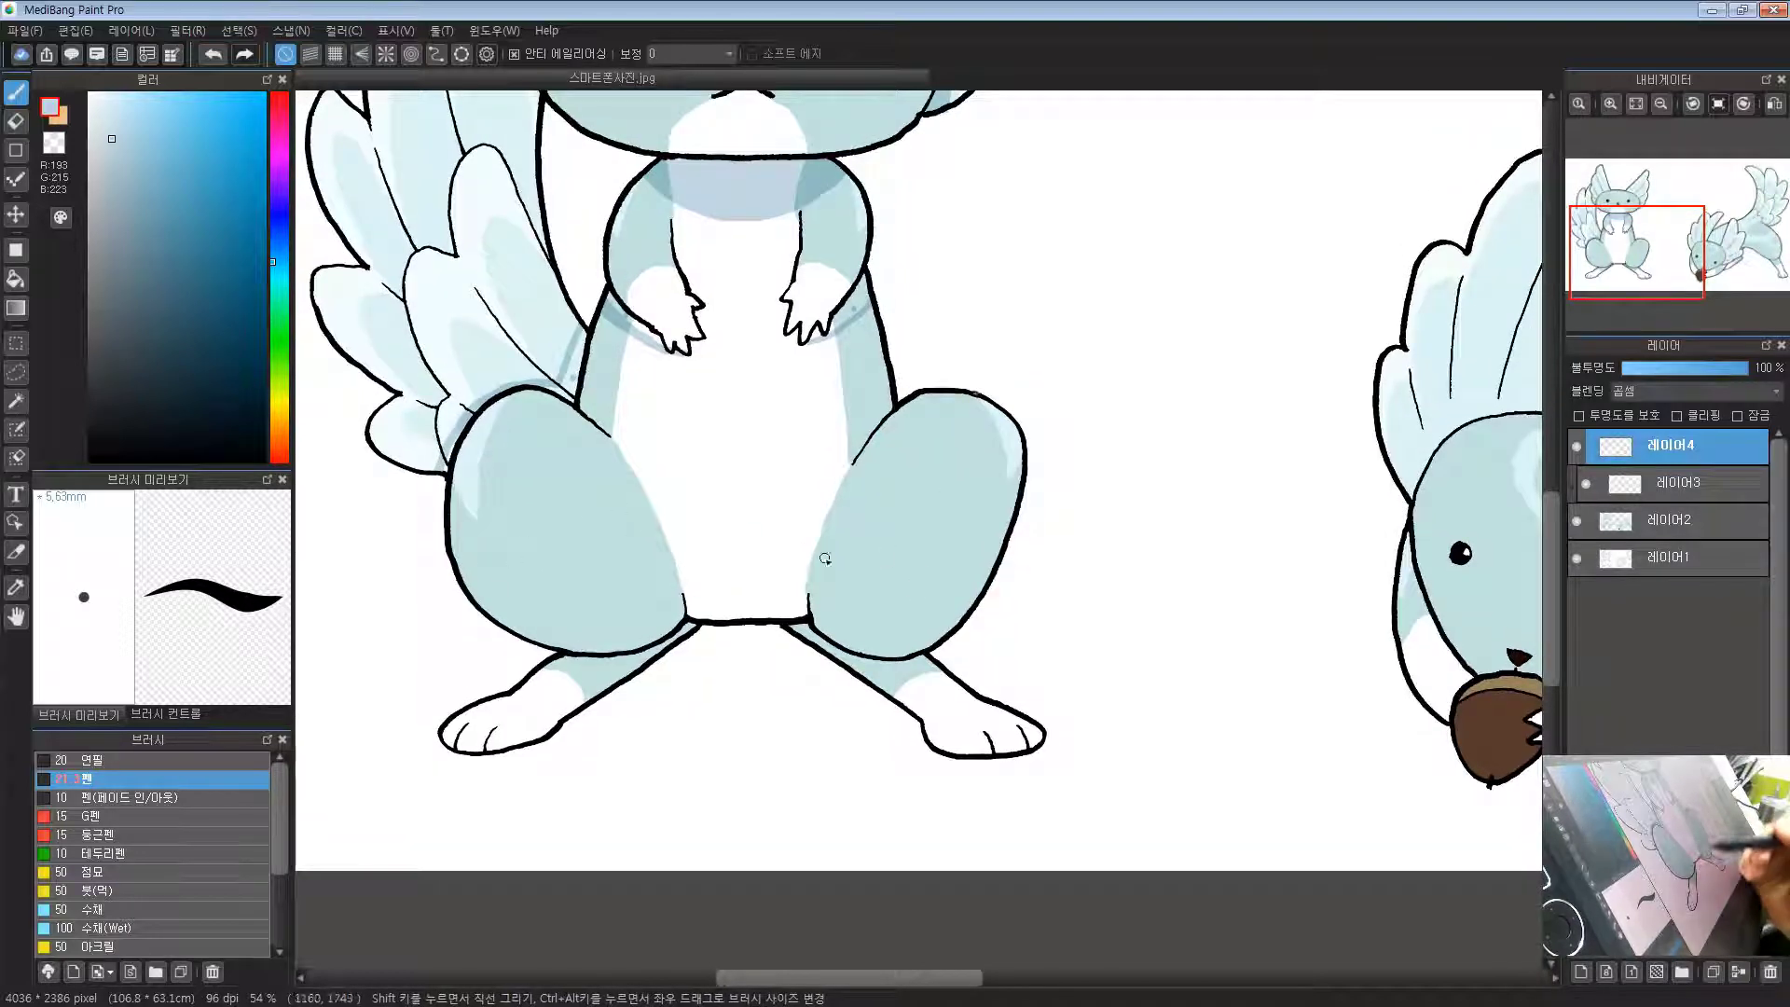
left_click_drag(563, 693, 604, 698)
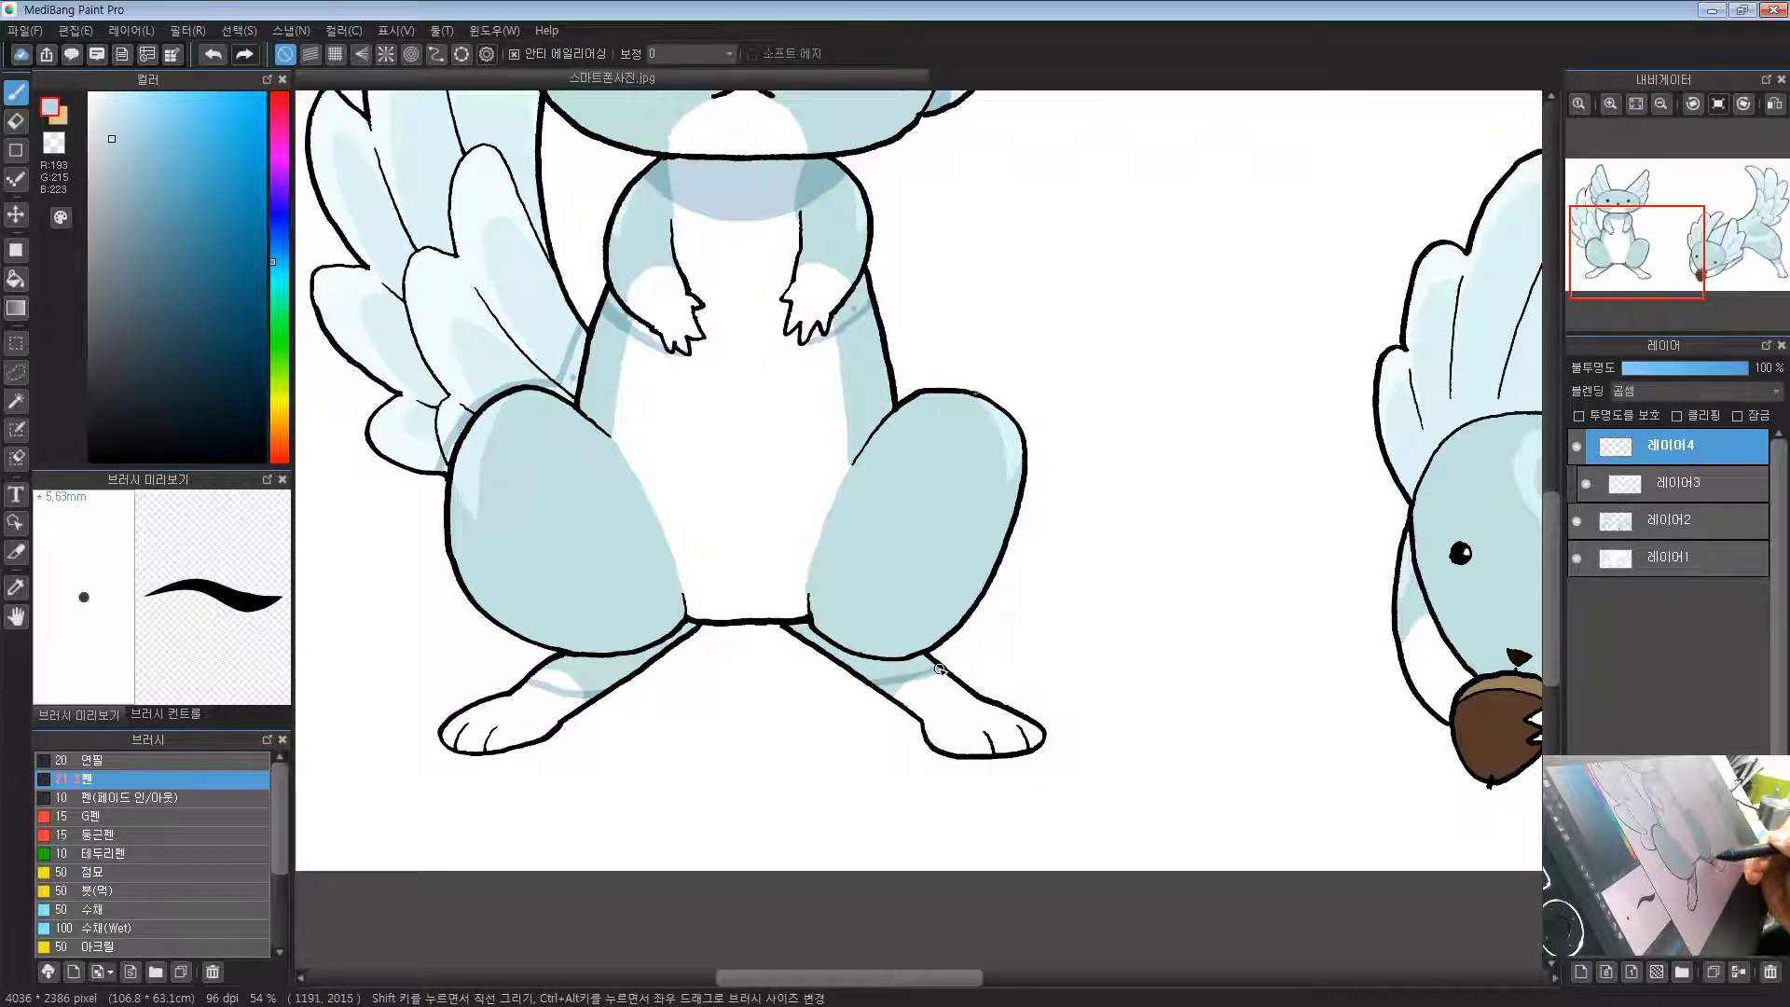
left_click_drag(946, 425, 960, 611)
Step: Brush shadows into the sitting creature's inner thigh corners and outline a shadow along the bottom edge of its belly
left_click_drag(830, 615, 825, 528)
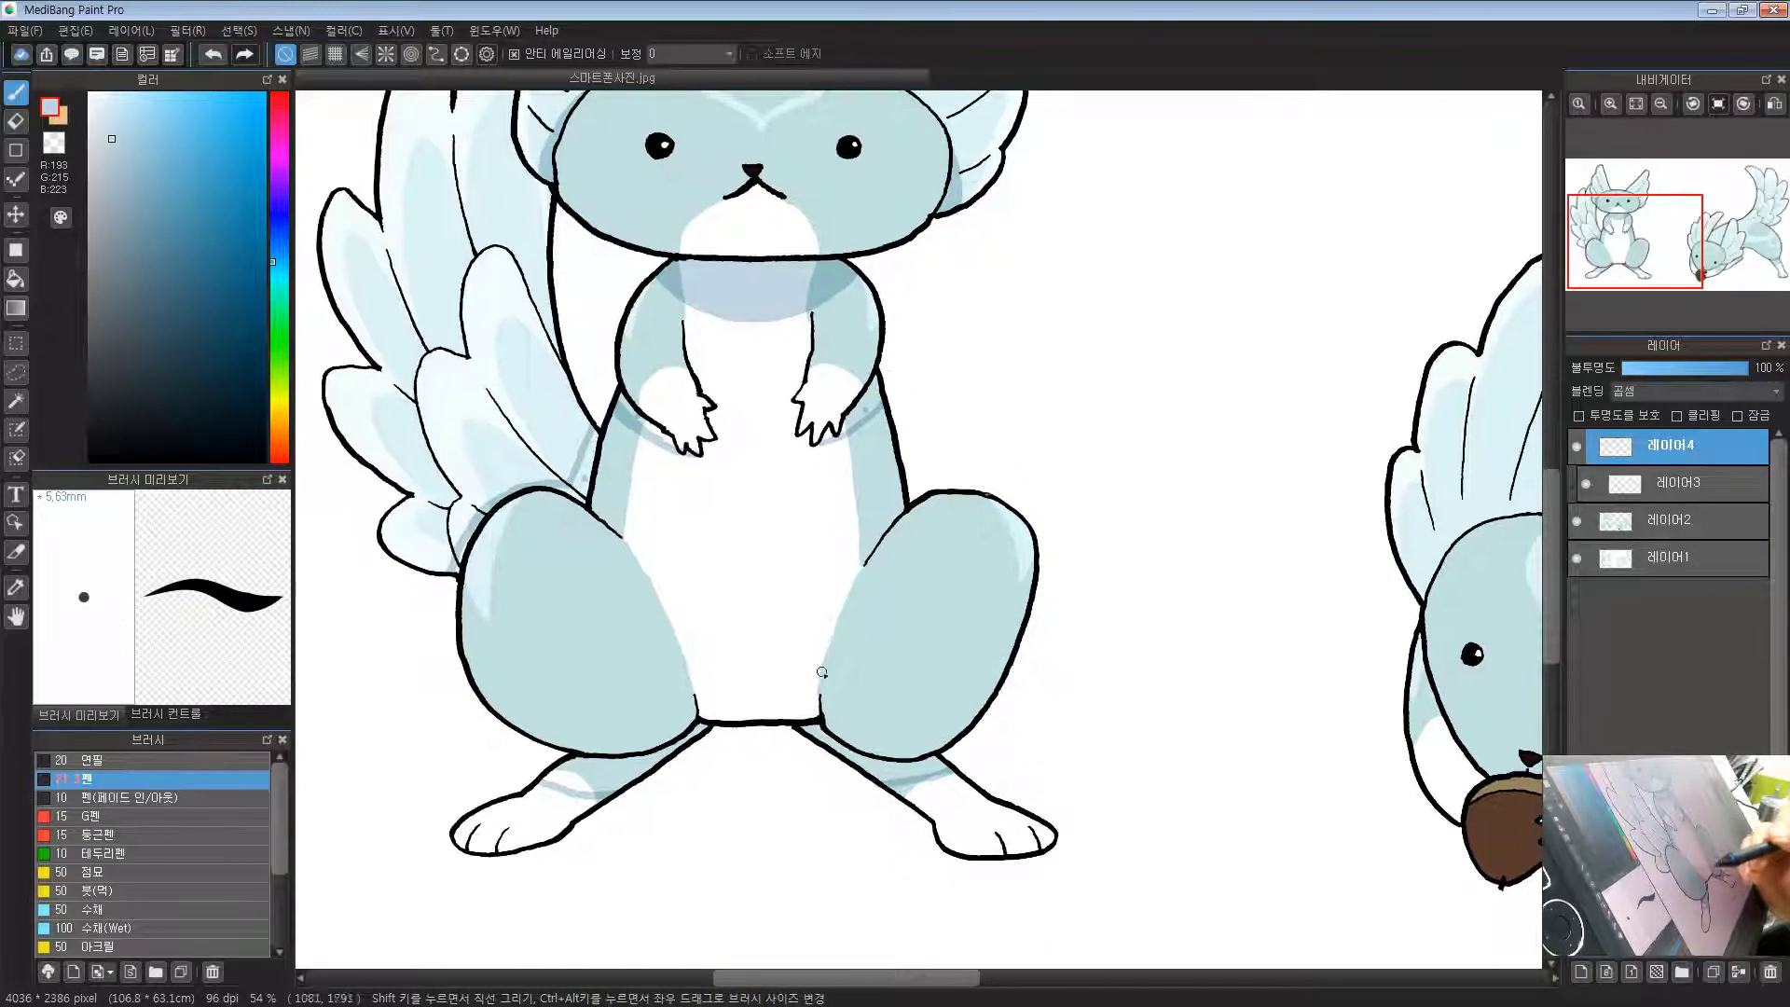
left_click_drag(739, 697, 732, 518)
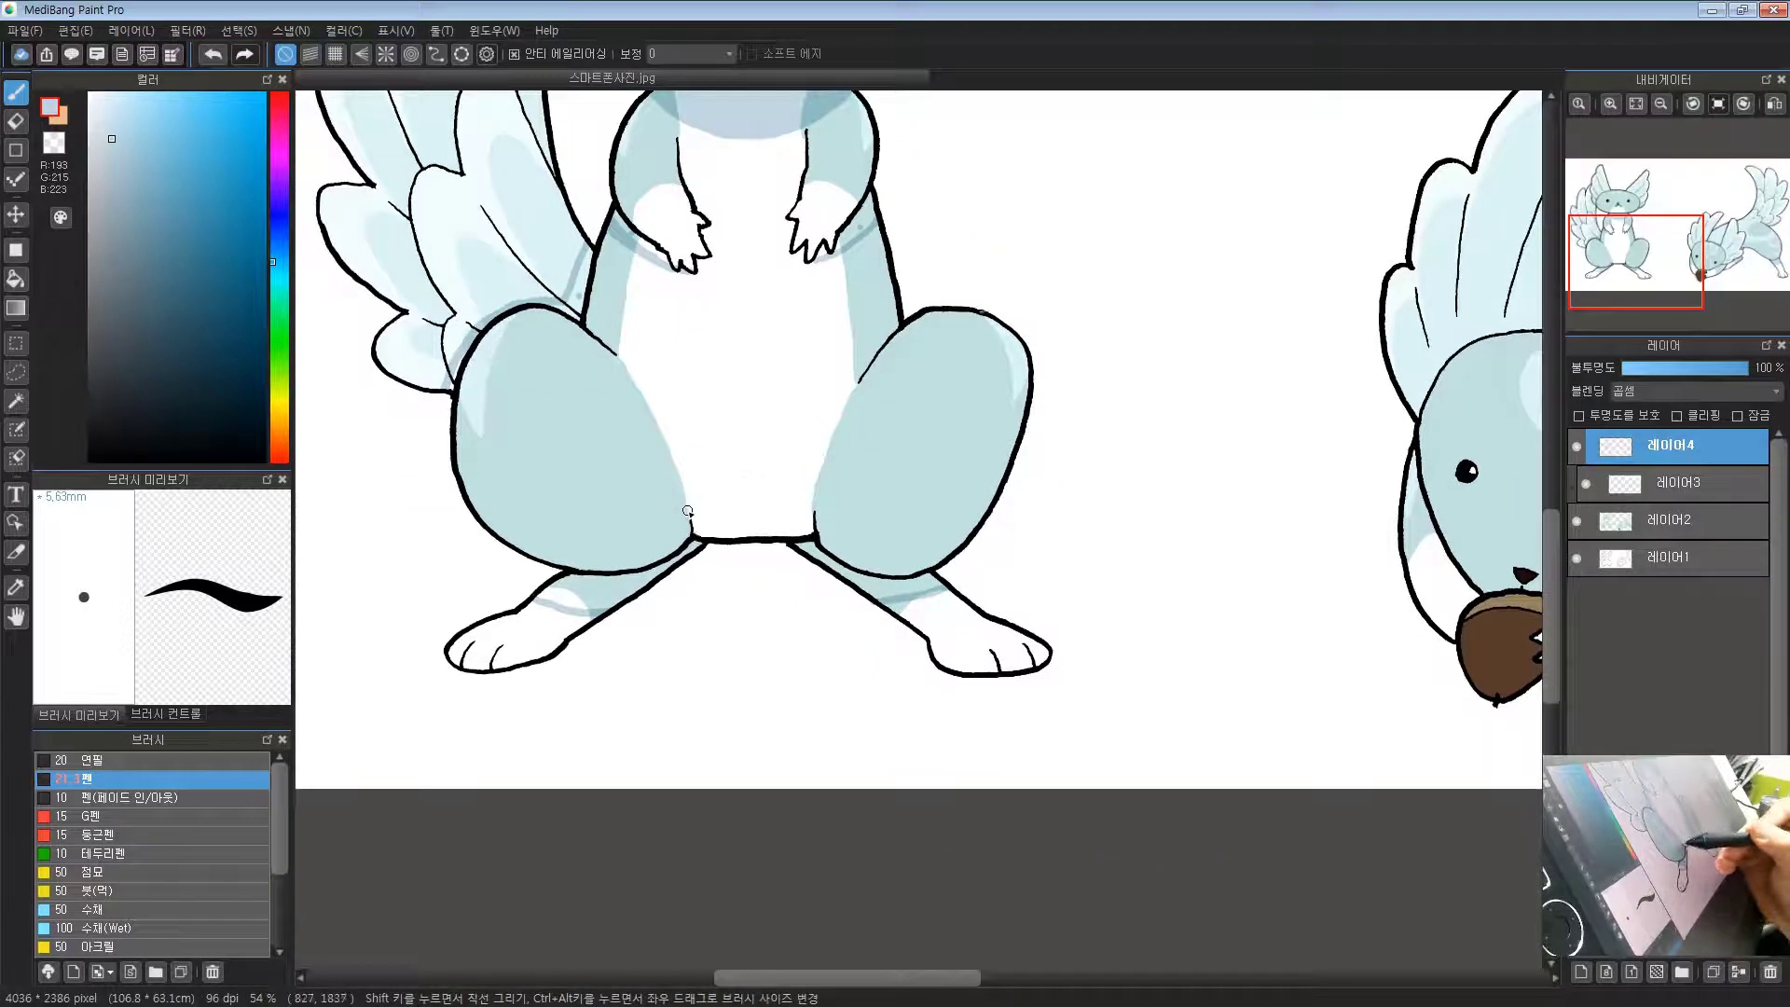
mouse_move(809, 508)
left_mouse_down()
mouse_move(720, 554)
mouse_move(764, 504)
mouse_move(662, 532)
mouse_move(658, 567)
left_mouse_up()
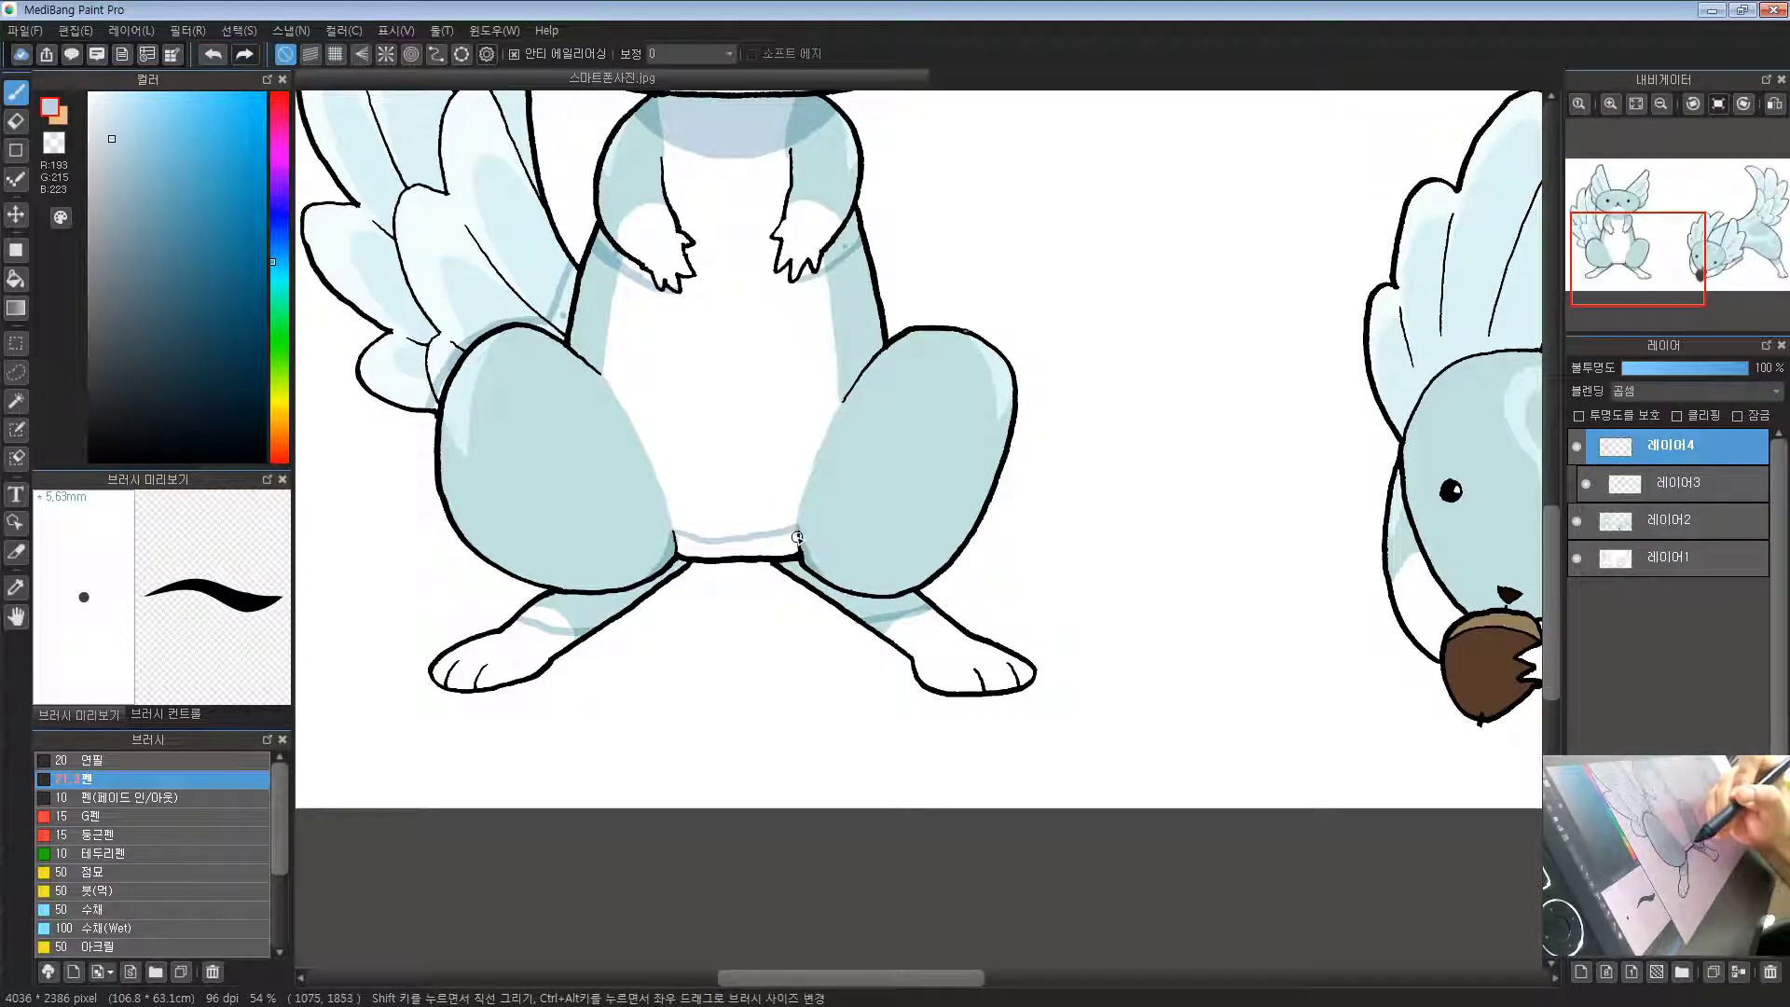
left_click_drag(878, 277, 900, 368)
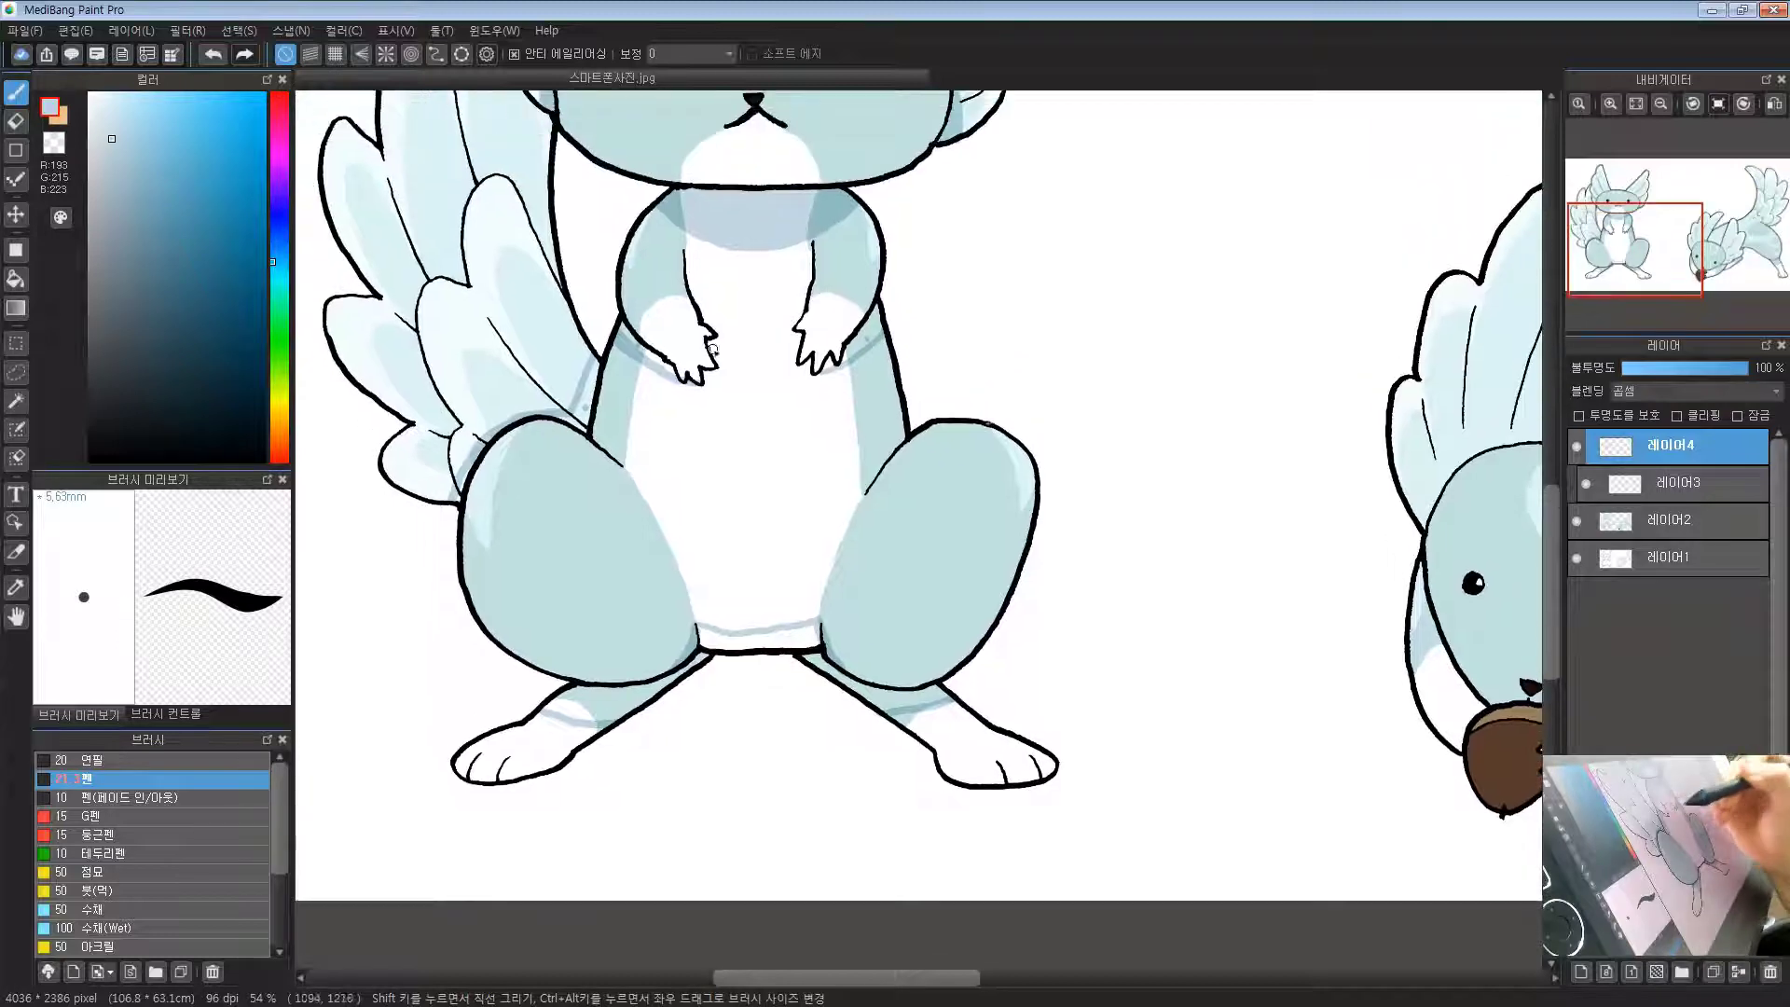
left_click_drag(505, 533, 491, 655)
left_click_drag(902, 353, 911, 482)
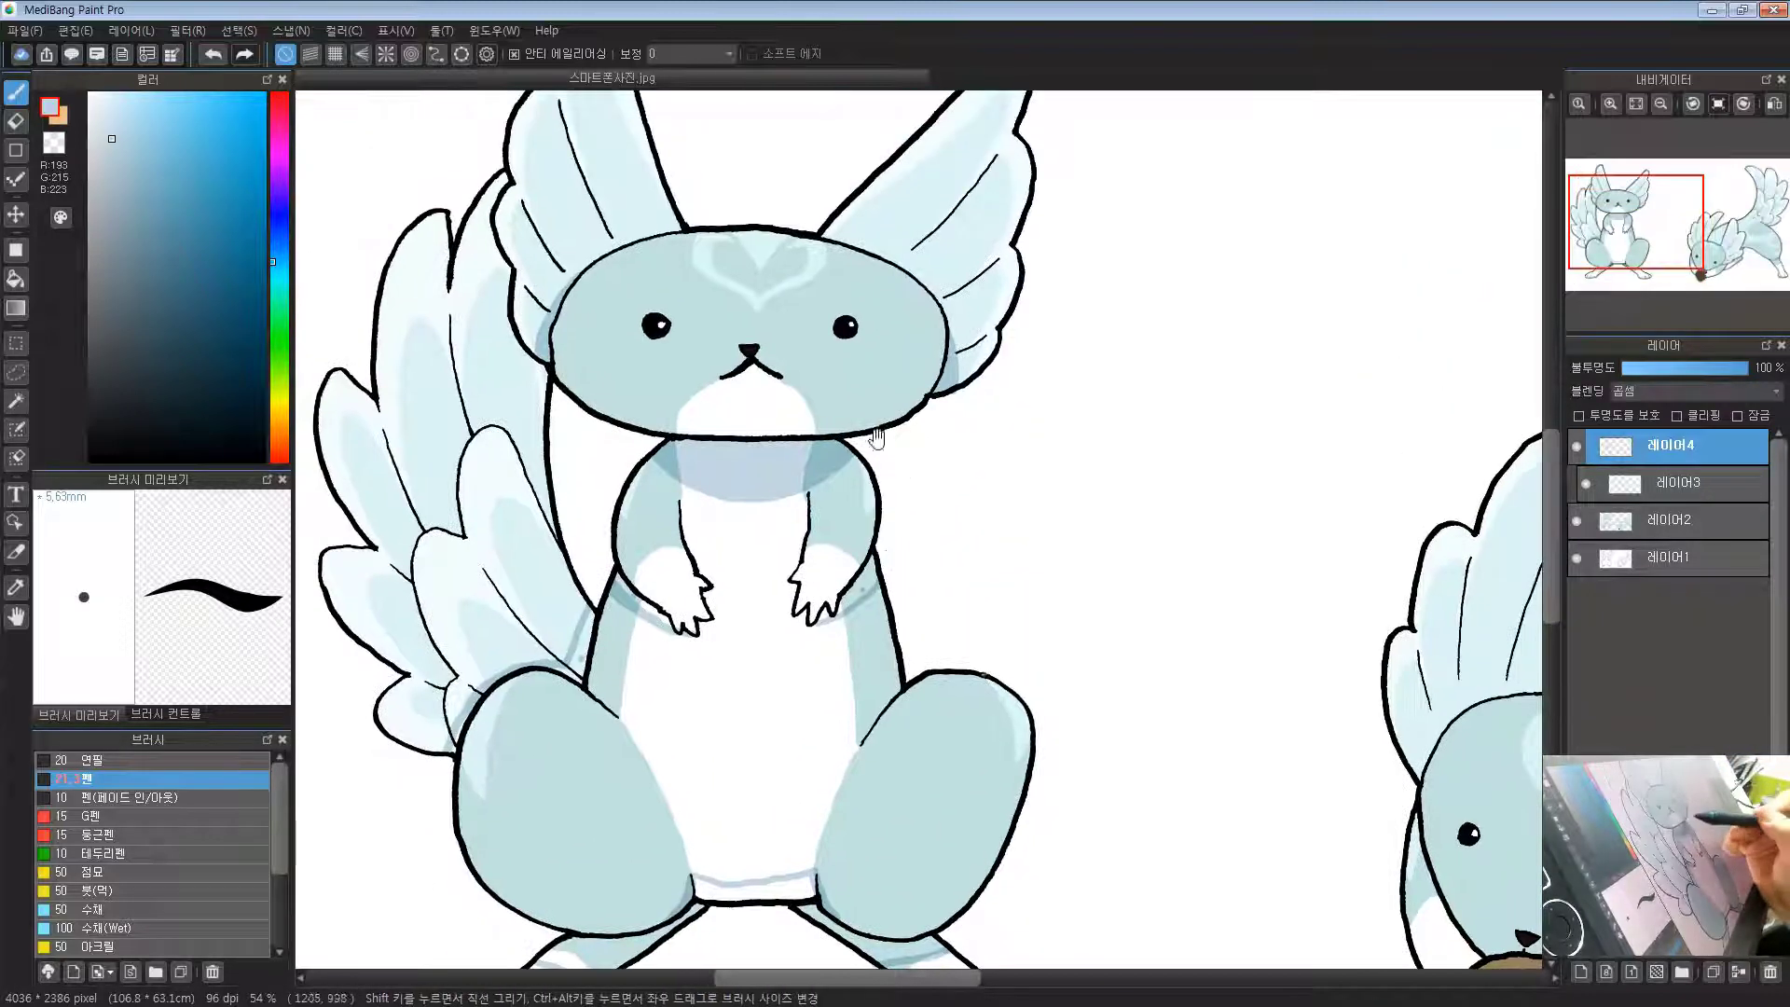
left_click_drag(866, 419, 940, 381)
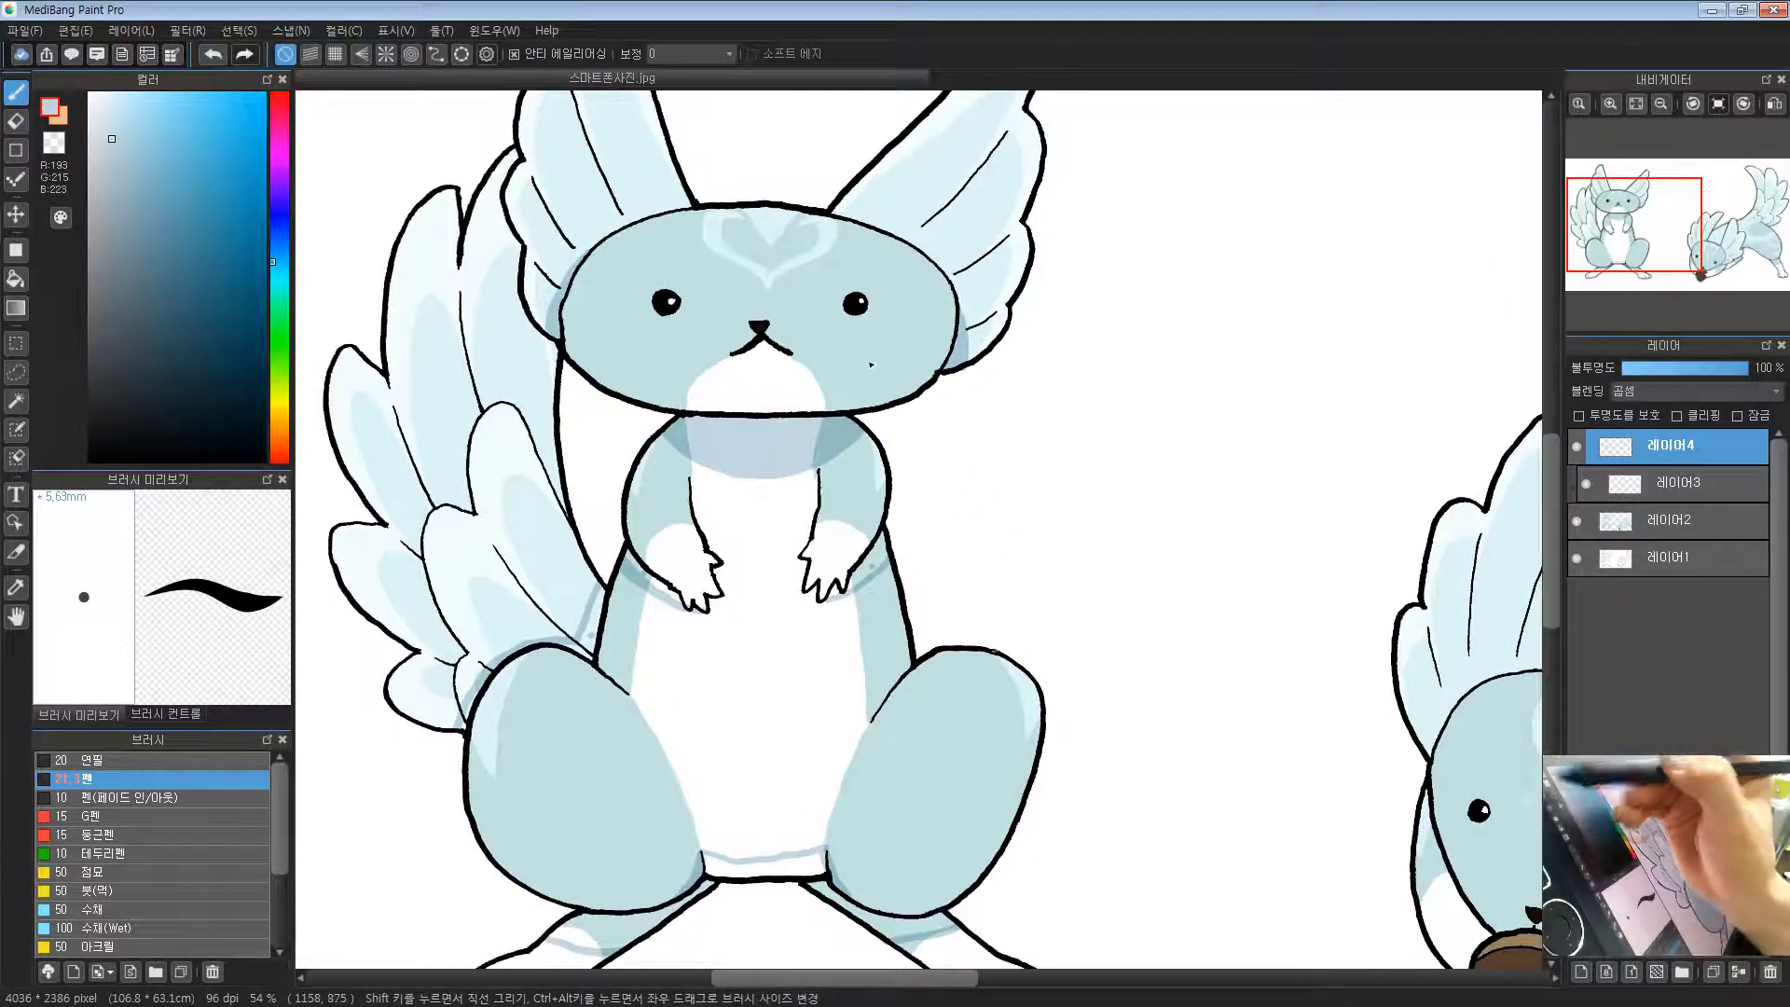
Step: Fill the outlined shadows below the sitting creature's forearms and on the tail feathers beside its body with the shading color
key("g")
left_click_drag(842, 518, 878, 467)
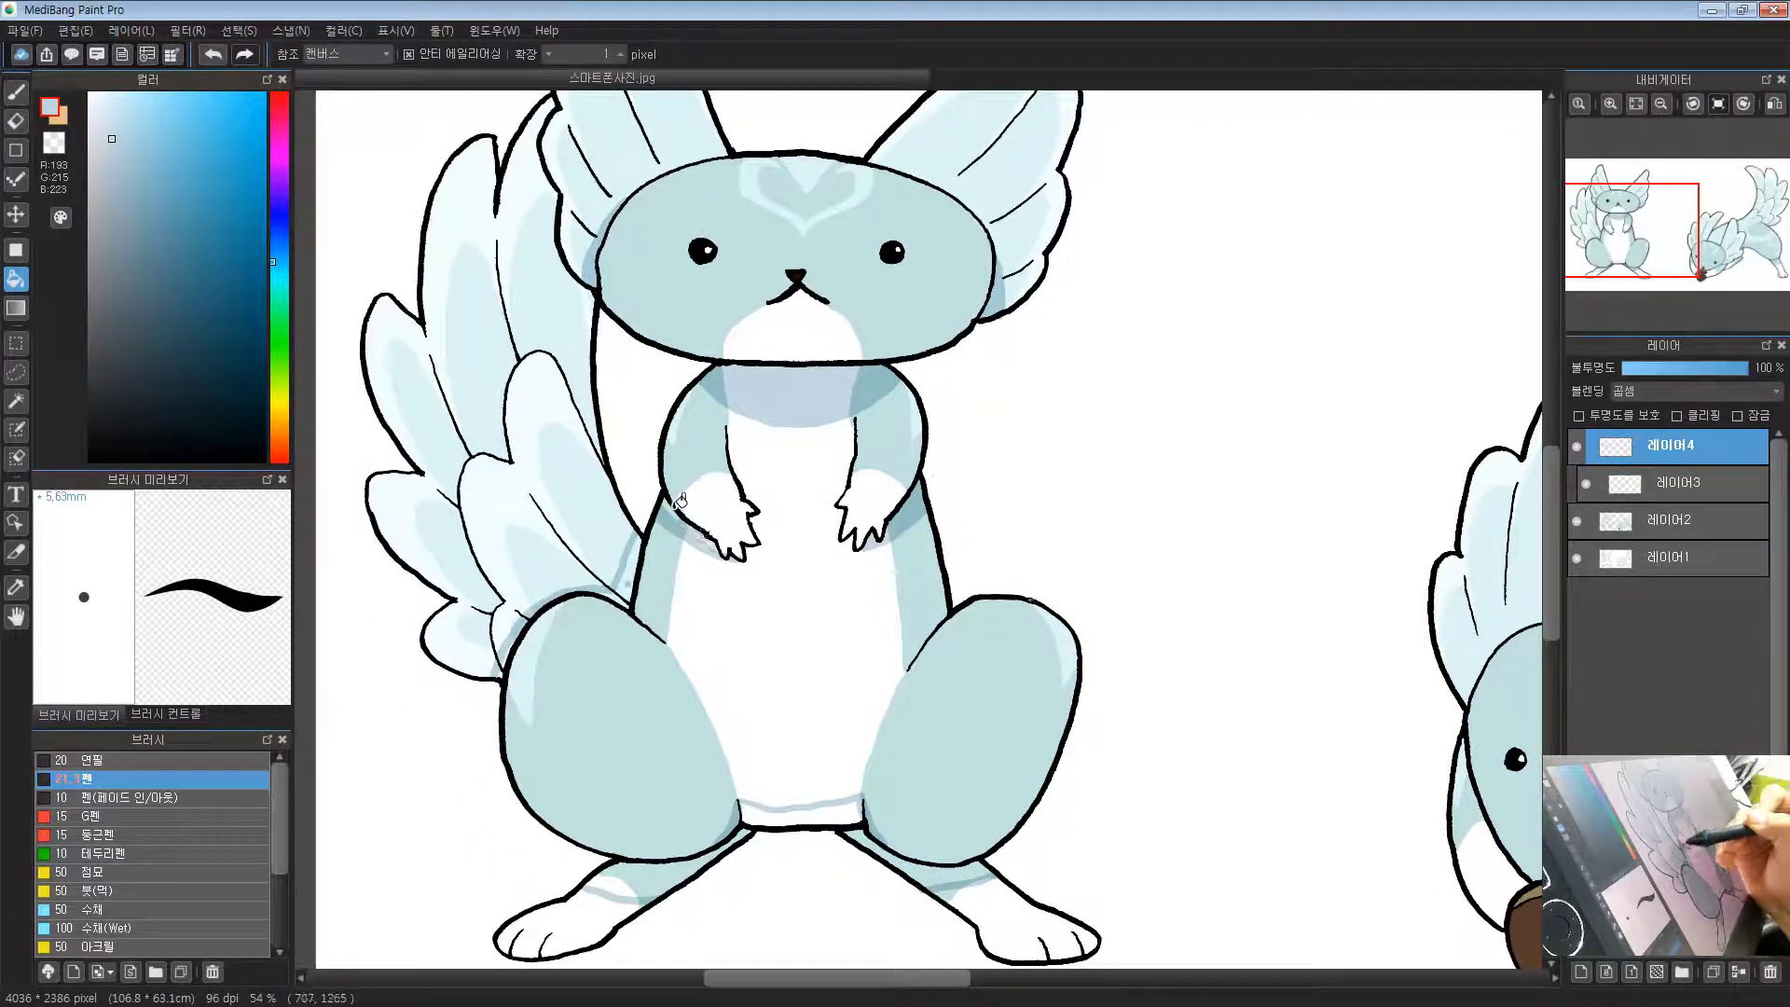
left_click_drag(678, 502, 700, 458)
left_click(649, 528)
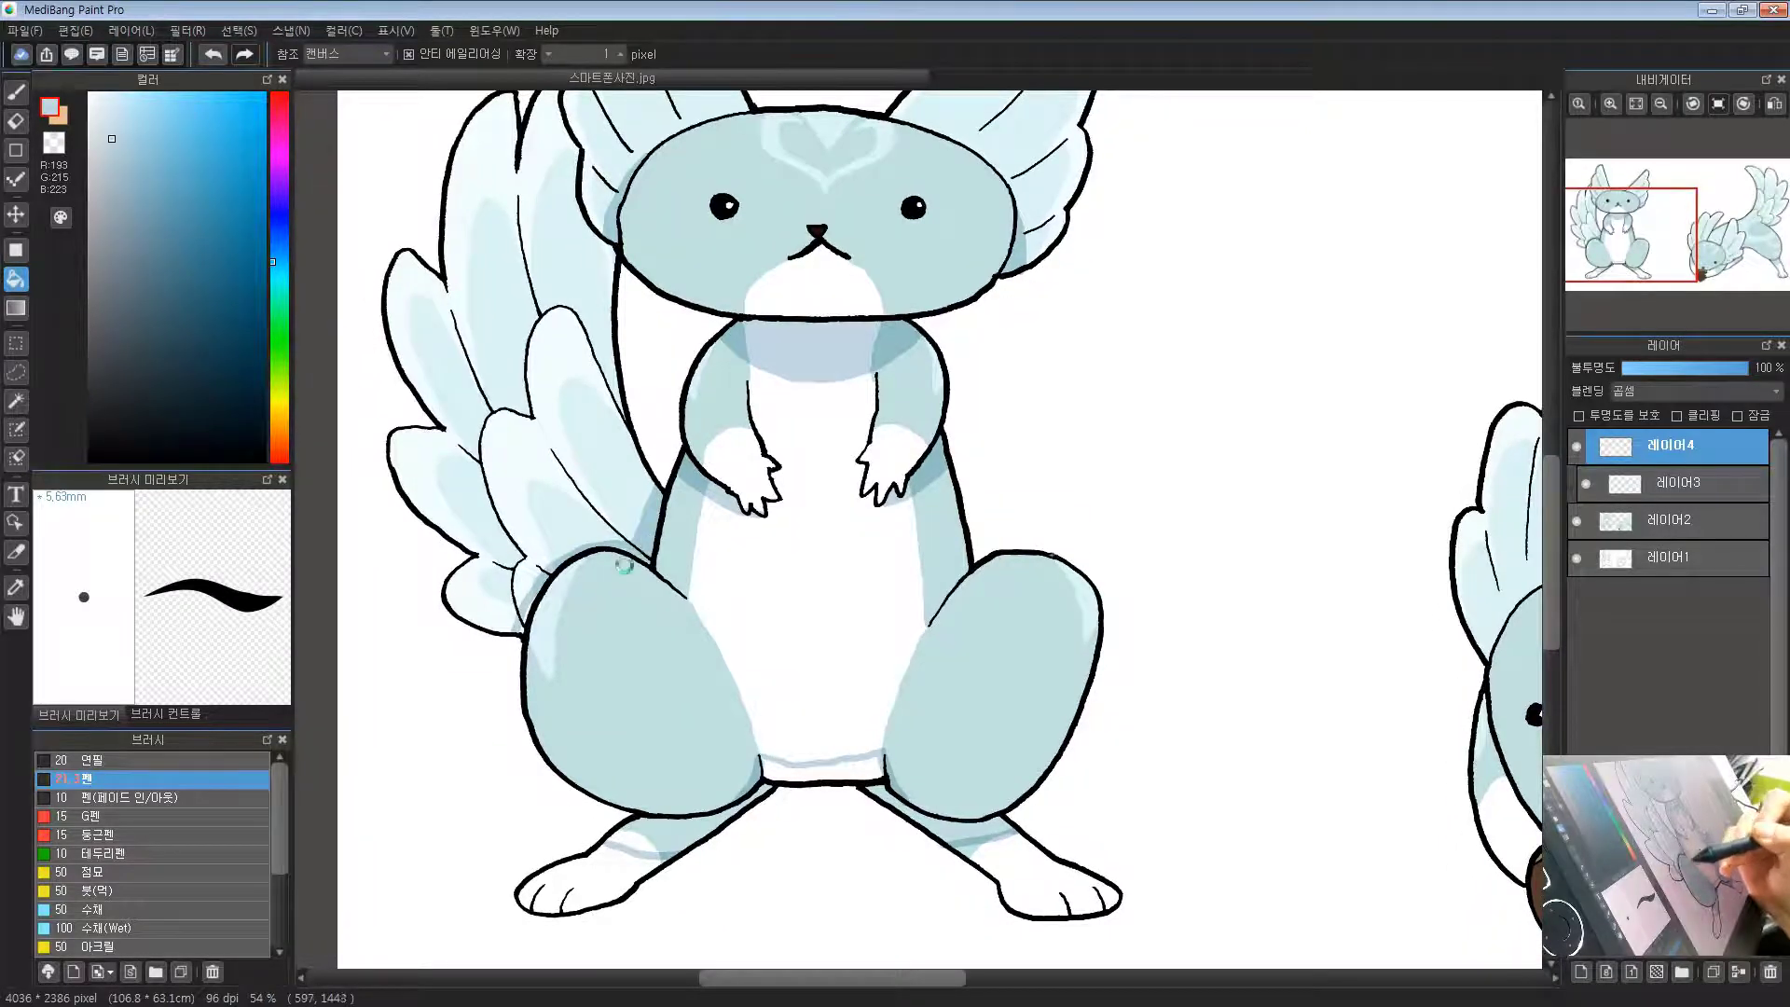
scroll(624, 565, "up", 5)
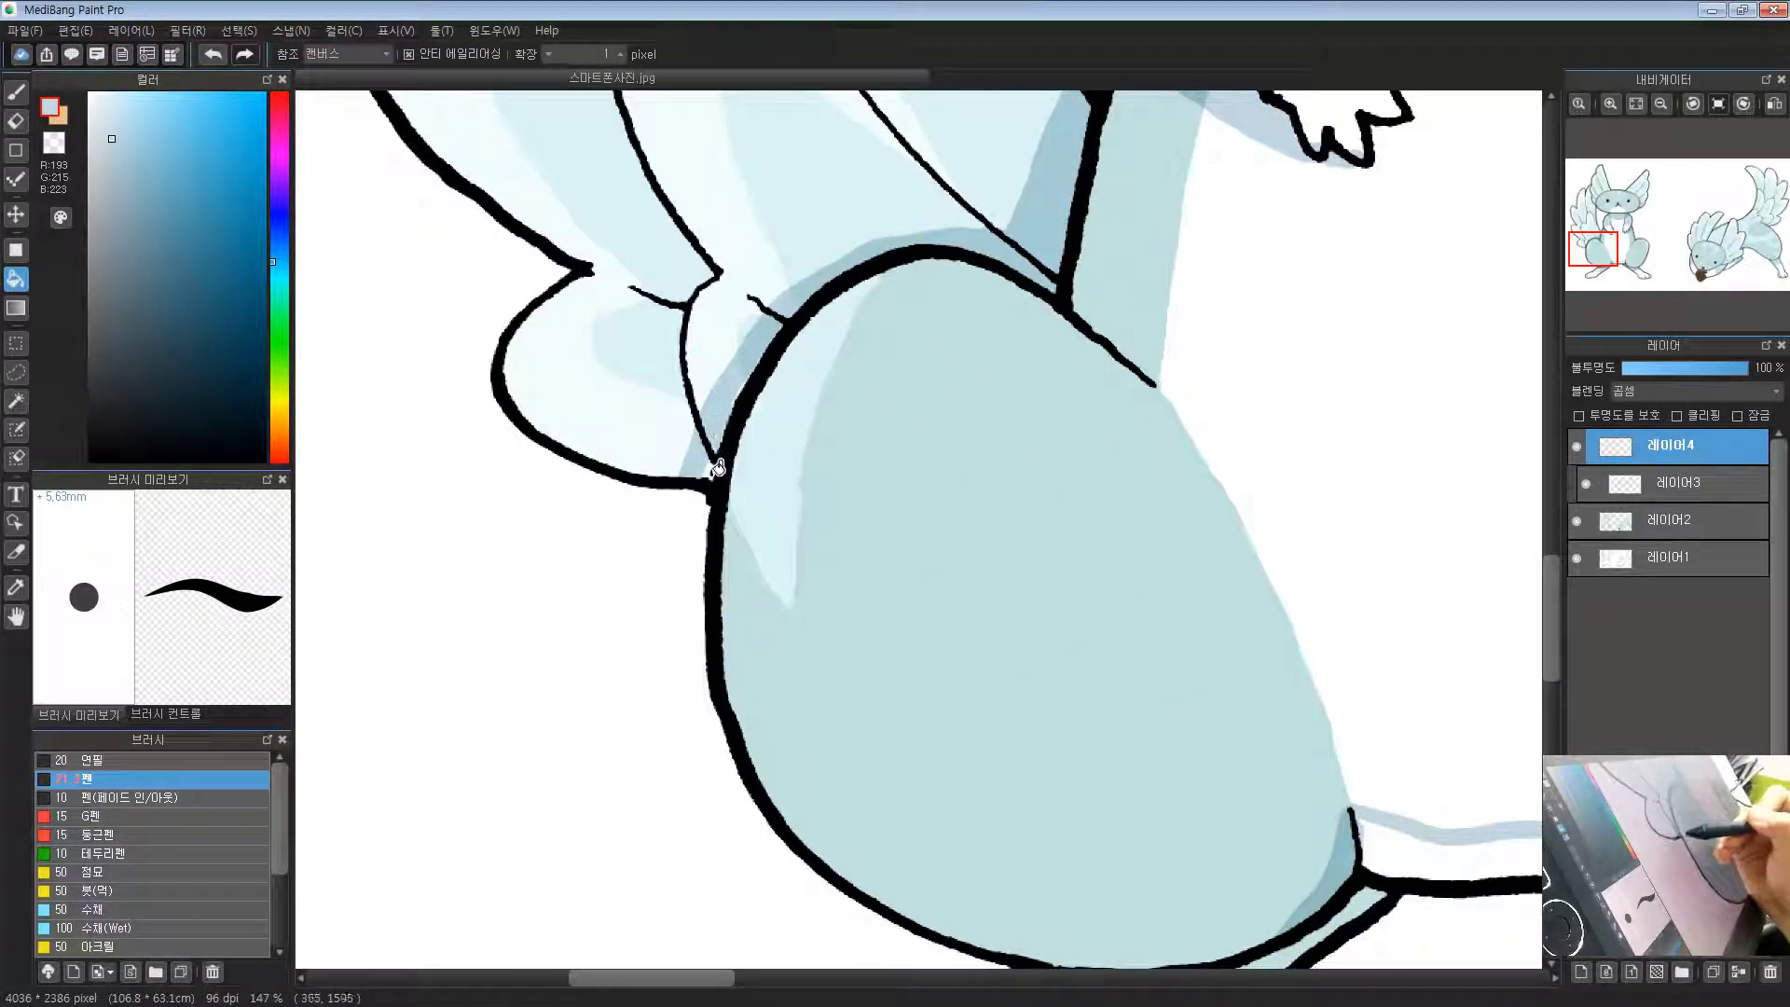
left_click_drag(1068, 427, 739, 316)
Step: Fill the outlined shadows on the sitting creature's lower belly and both lower legs with the shading color
left_click_drag(942, 562, 758, 403)
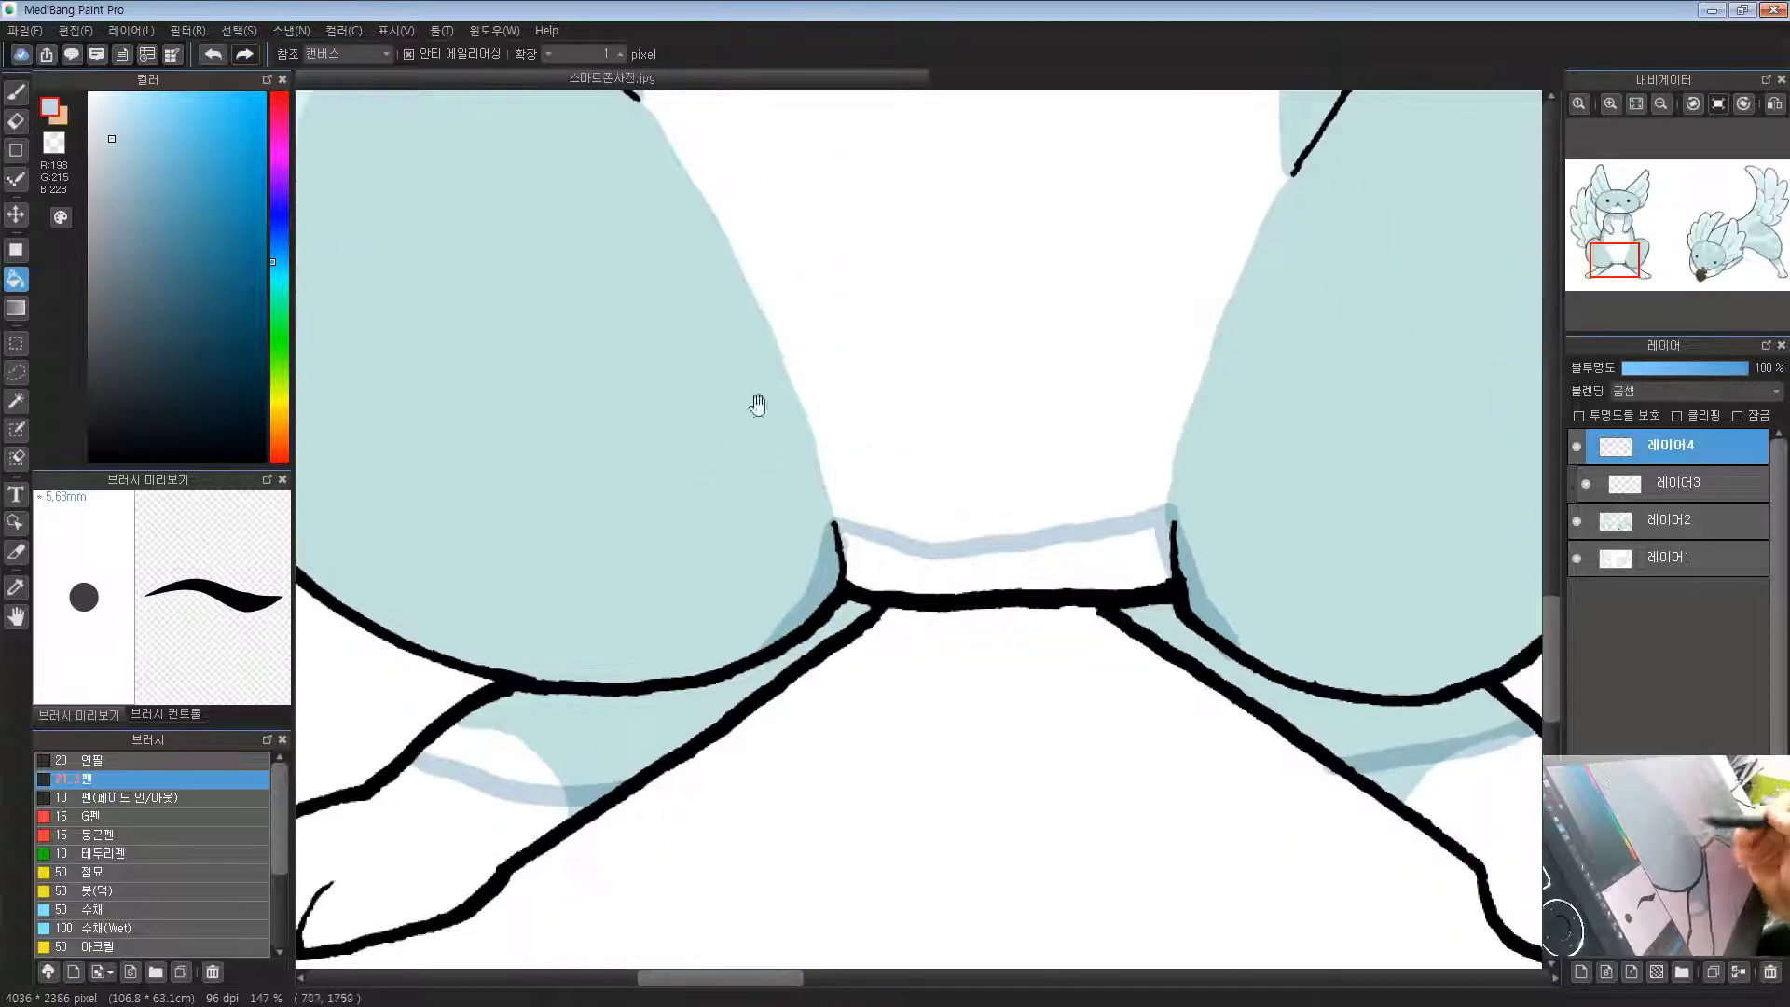
scroll(944, 519, "down", 2)
left_click(1060, 544)
left_click_drag(898, 642, 804, 524)
left_click(728, 573)
left_click(662, 599)
left_click(1180, 550)
left_click_drag(985, 515, 920, 730)
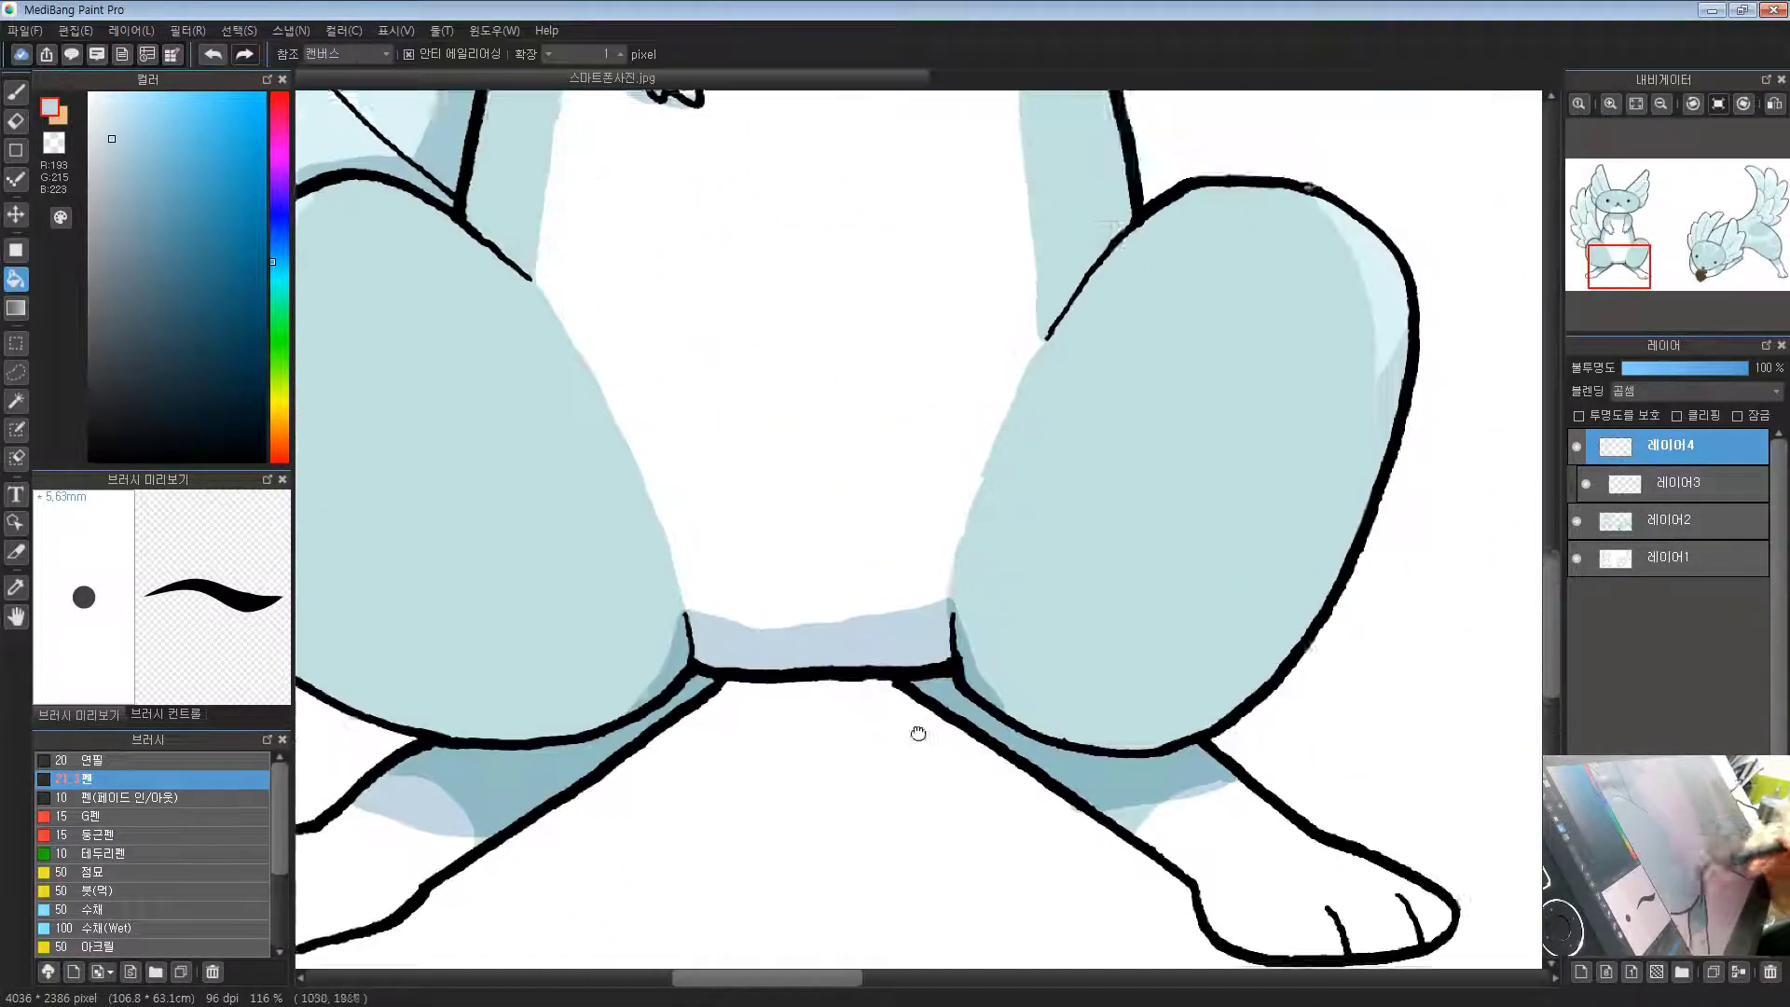
left_click_drag(1203, 359, 982, 623)
scroll(982, 624, "down", 4)
scroll(727, 711, "down", 4)
left_click_drag(844, 438, 887, 487)
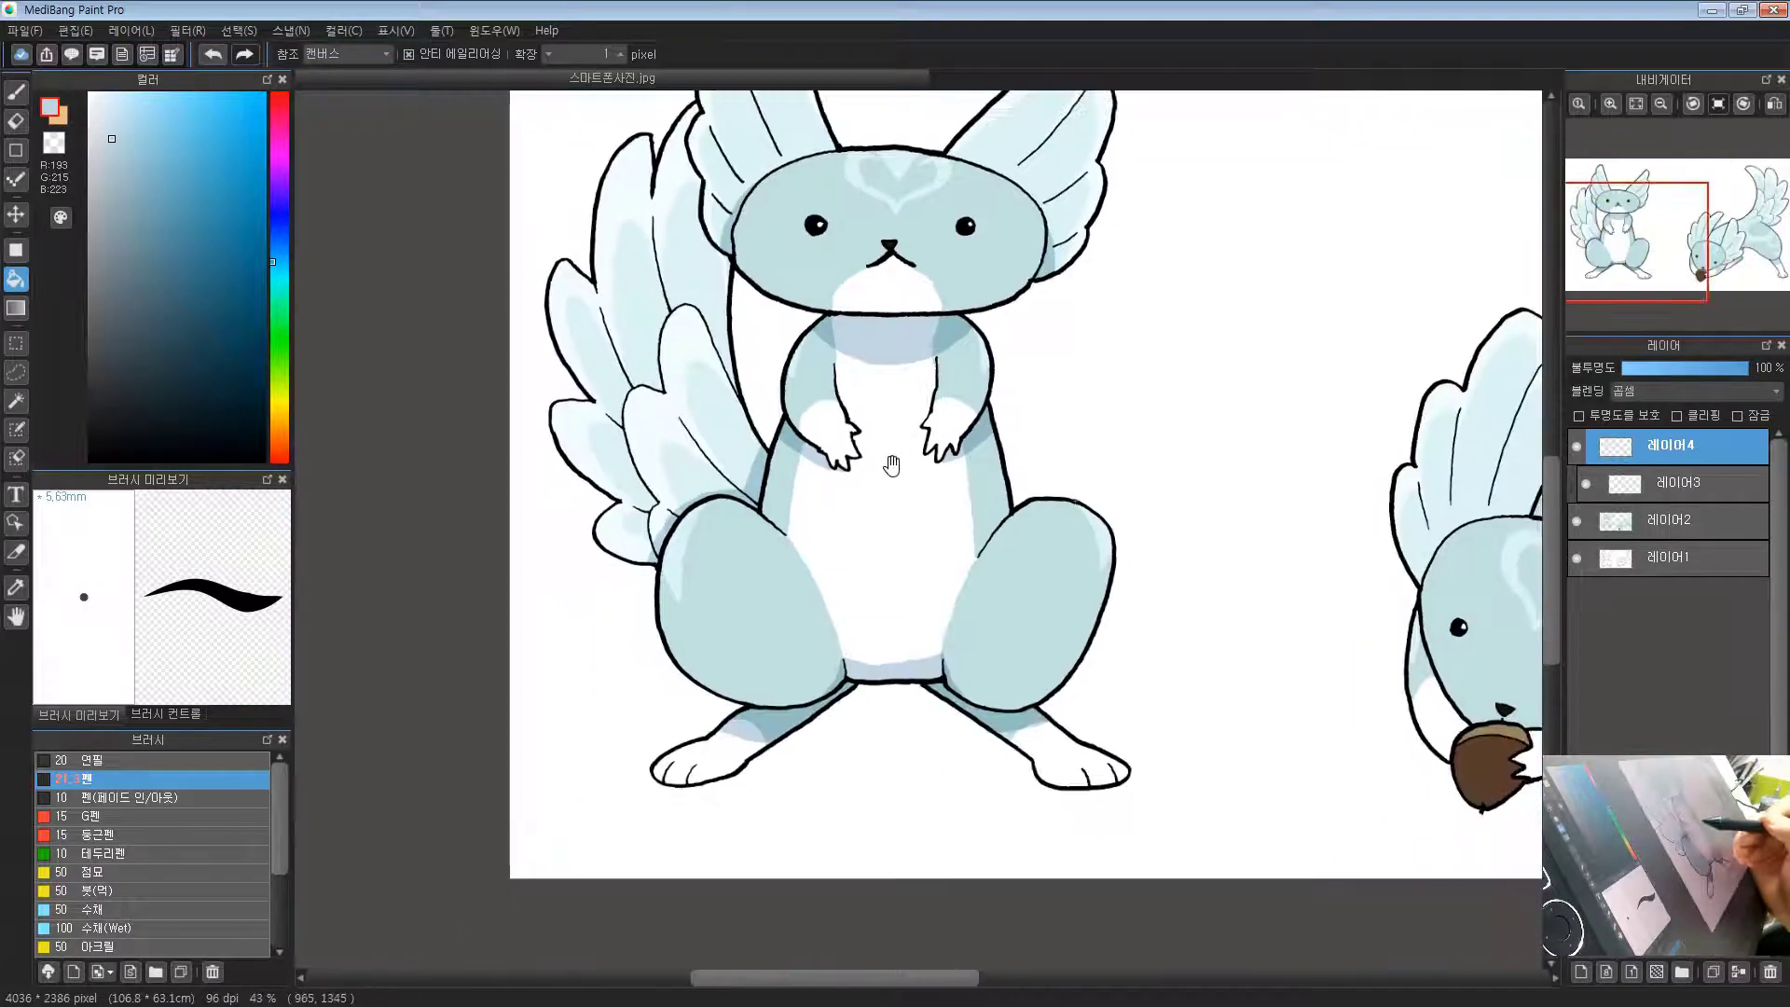
Step: Clean up the shadow edge around the sitting creature's forepaw with the transparent color, and return to the shading color
scroll(833, 552, "up", 3)
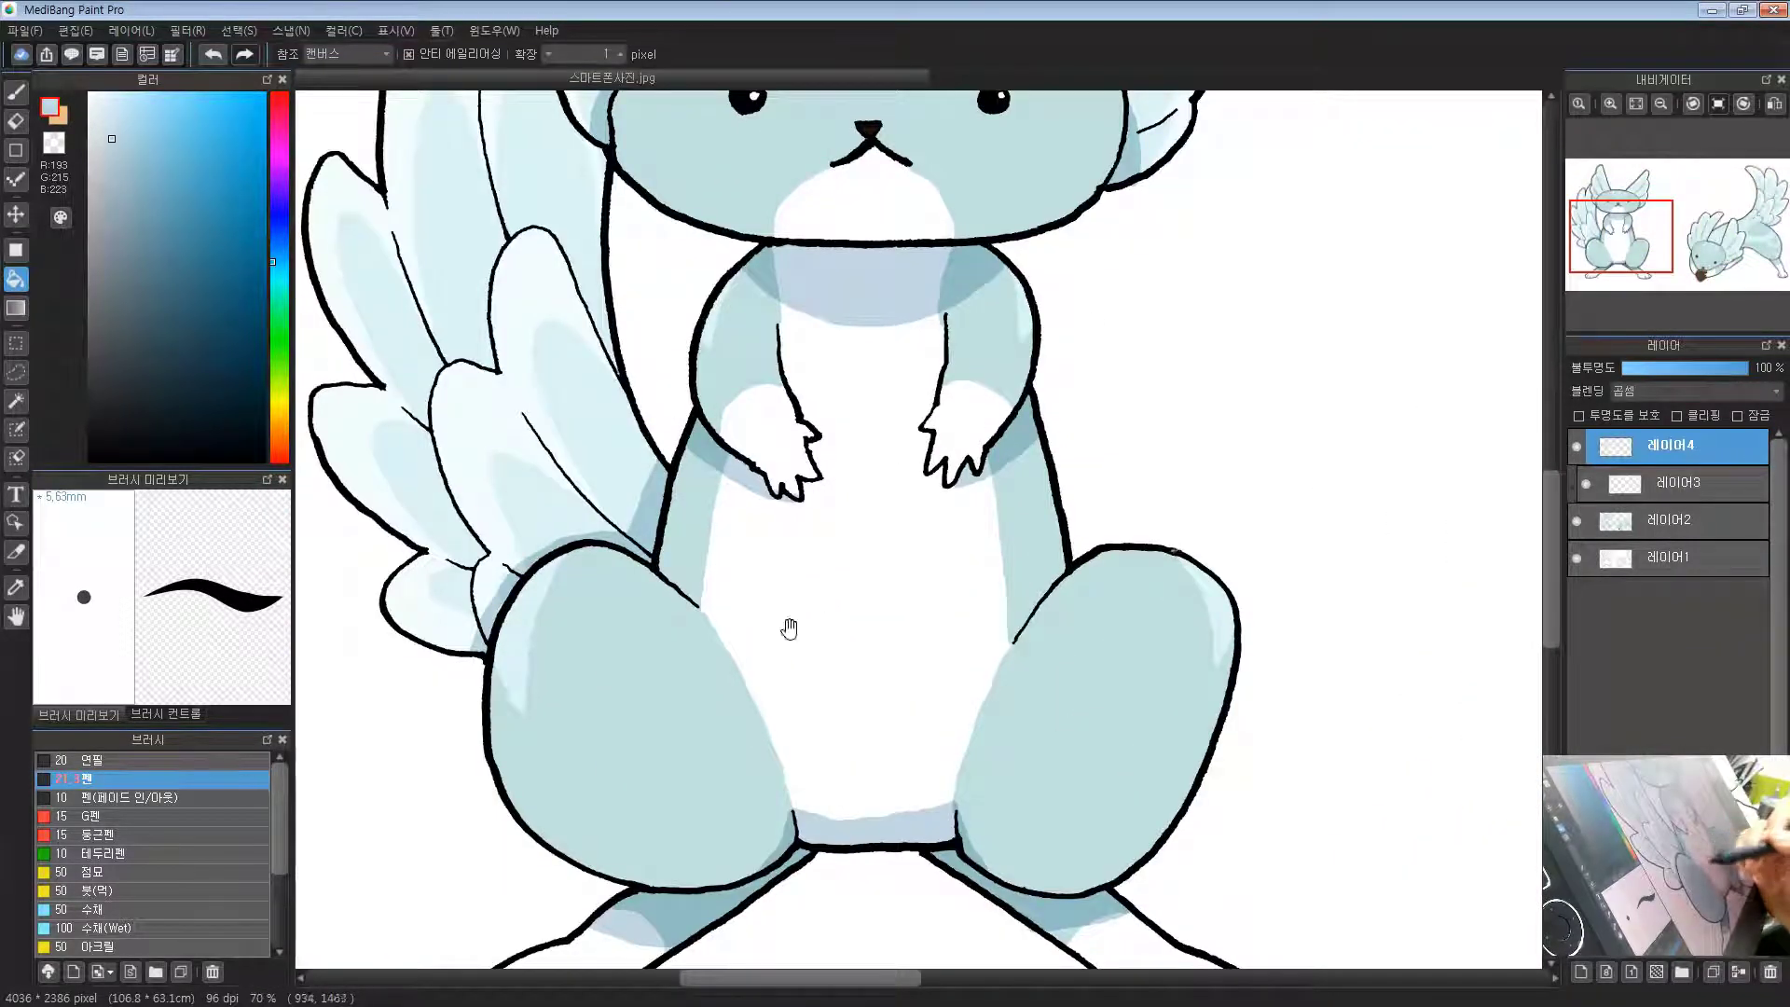
left_click_drag(789, 629, 747, 528)
key("b")
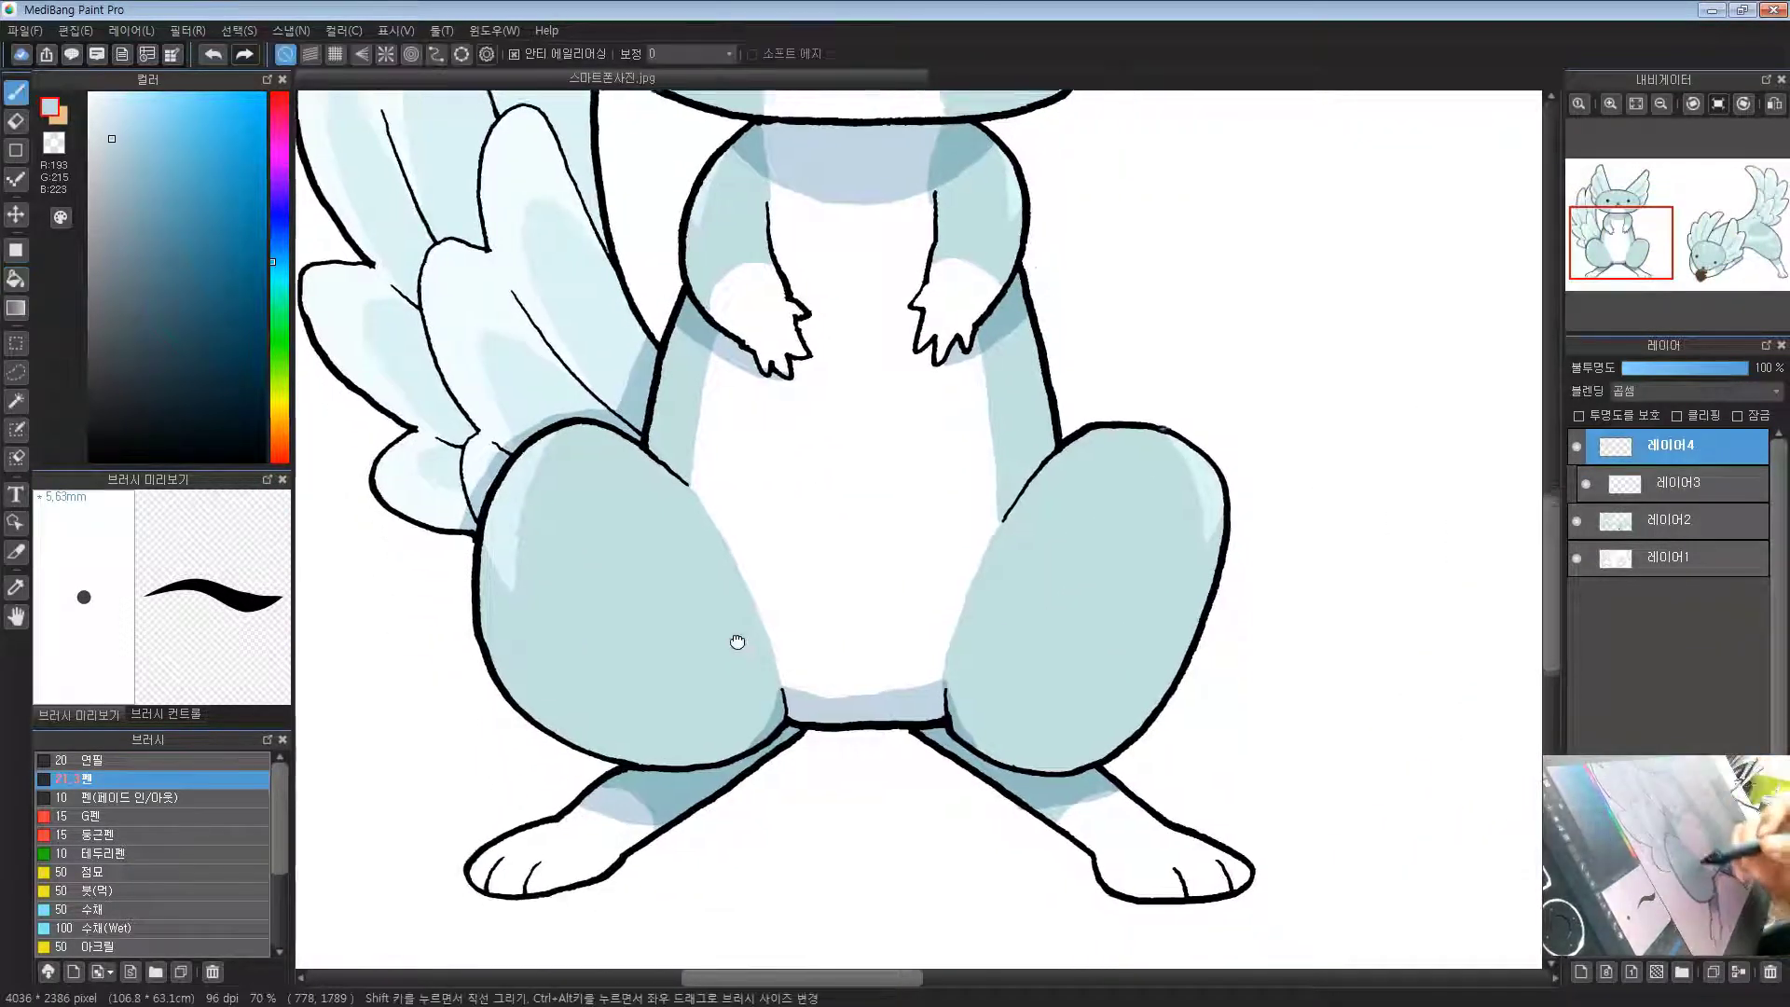
left_click_drag(736, 641, 750, 501)
left_click_drag(420, 402, 488, 467)
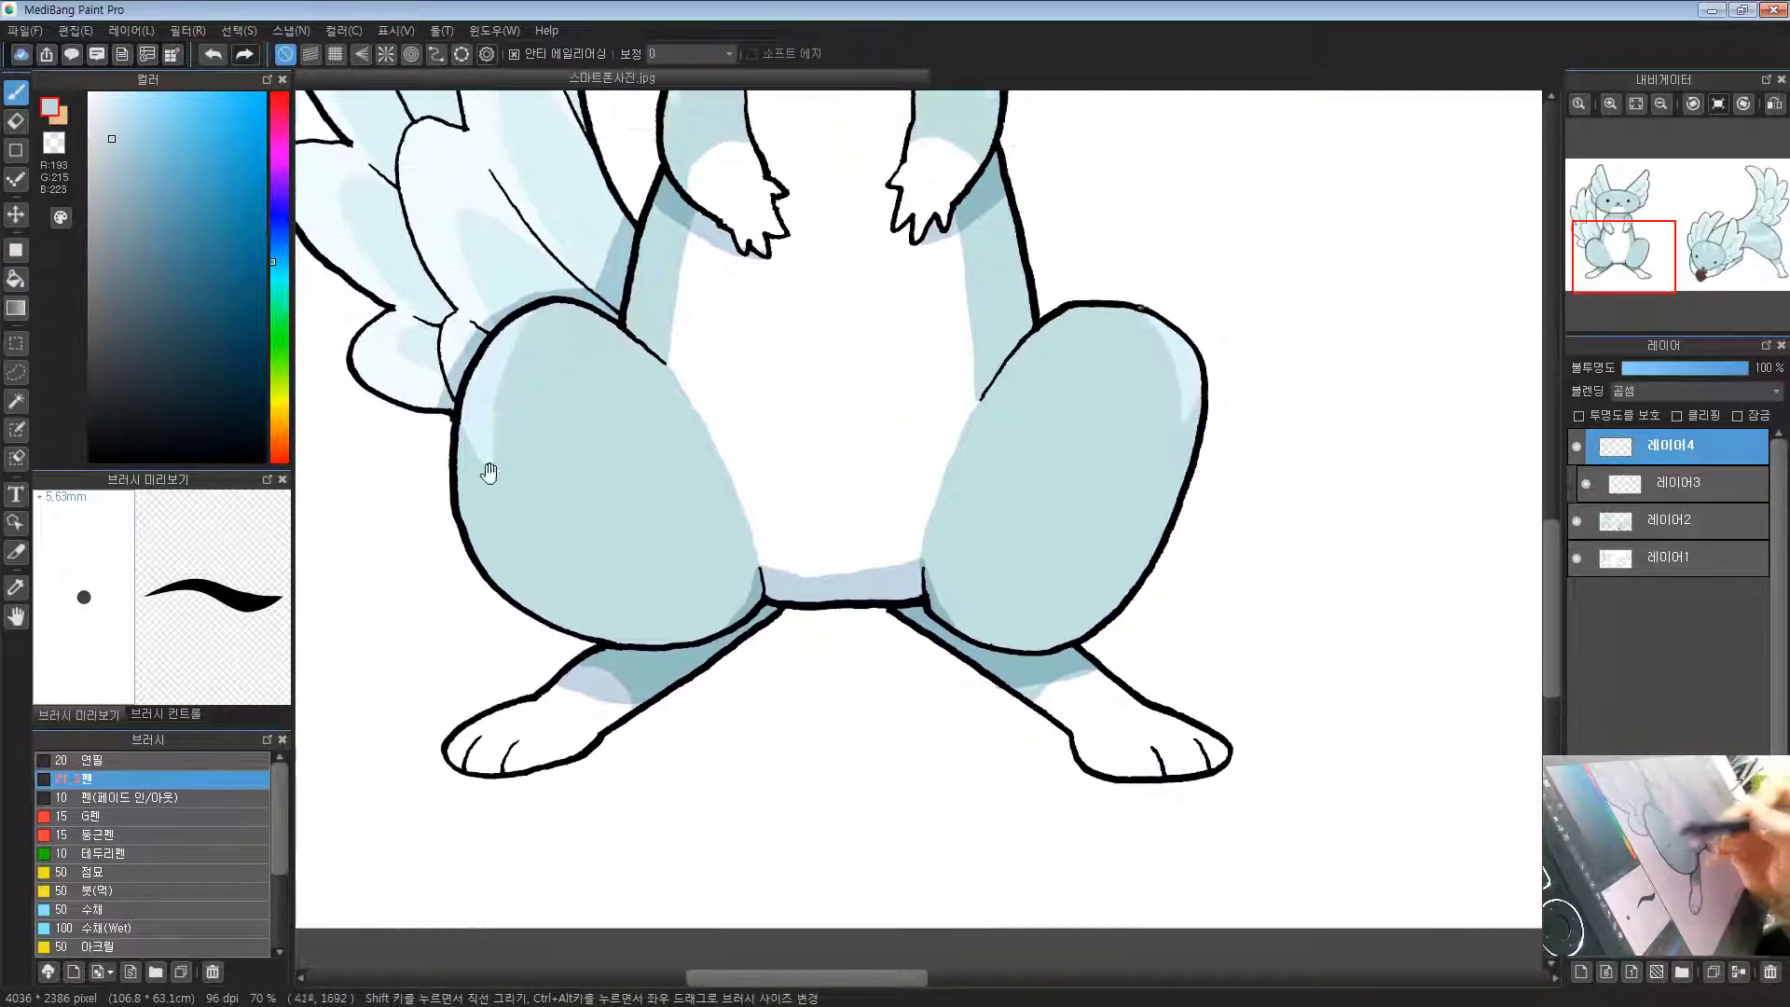
left_click_drag(794, 264, 806, 432)
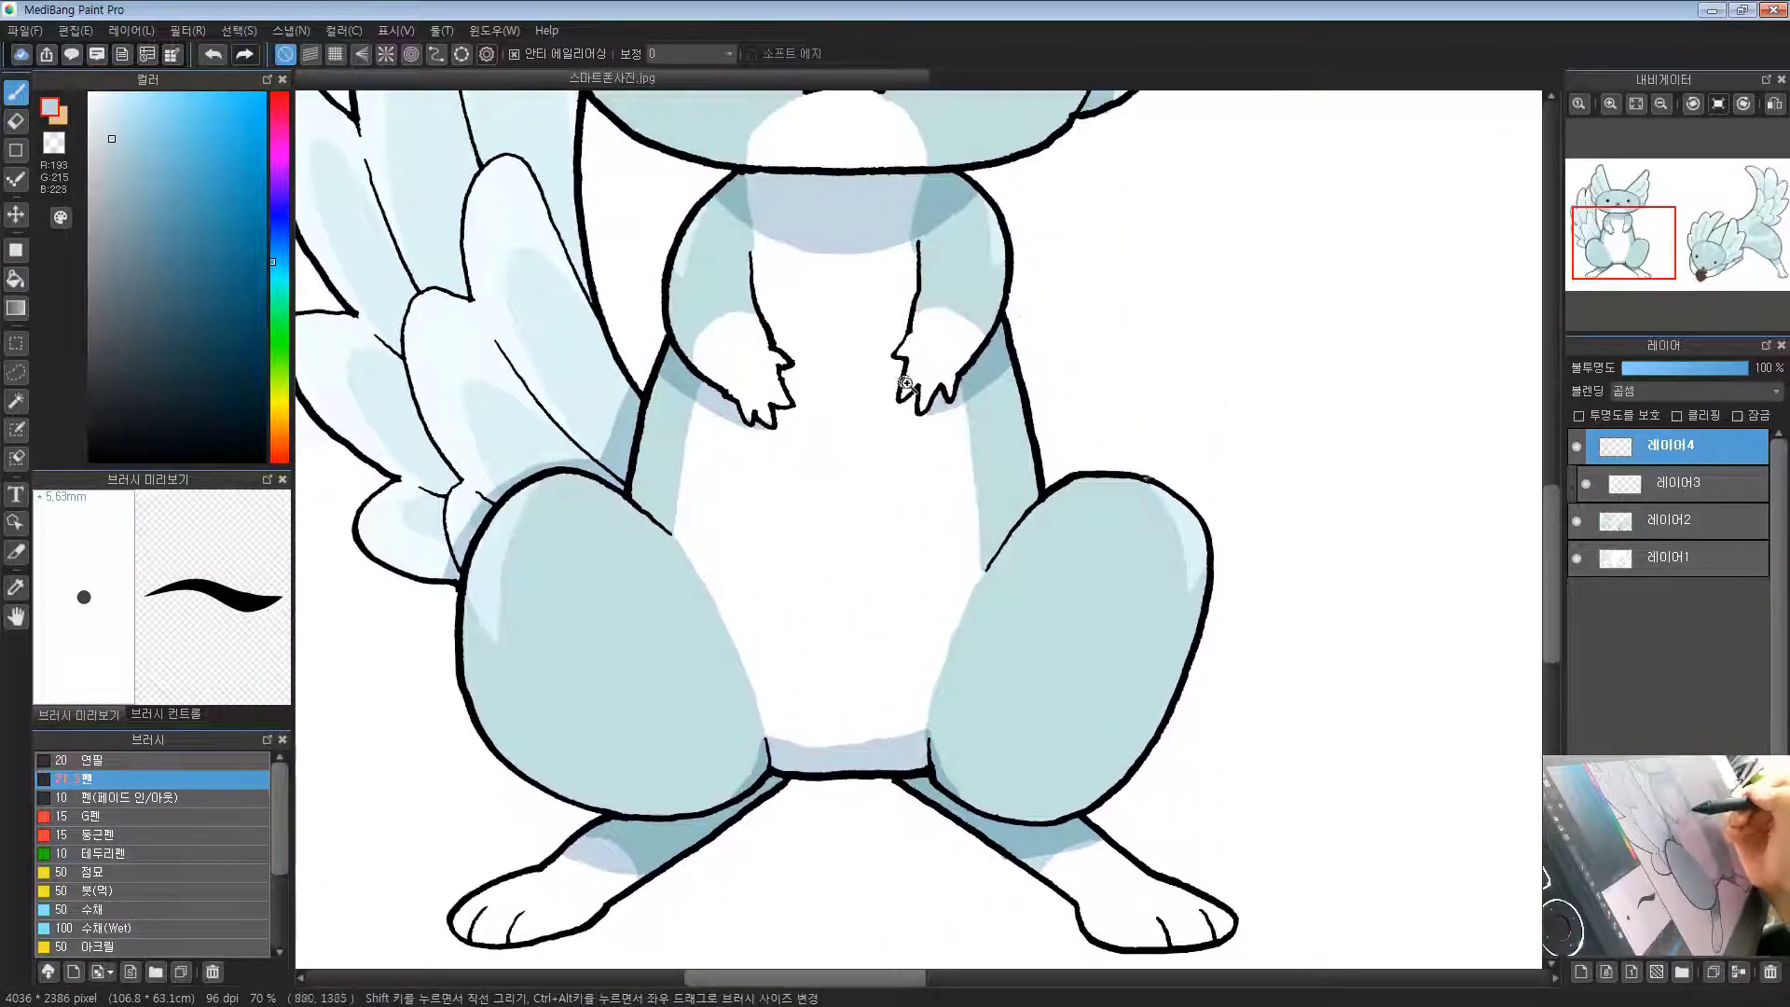
scroll(946, 388, "up", 5)
left_click_drag(970, 399, 984, 402)
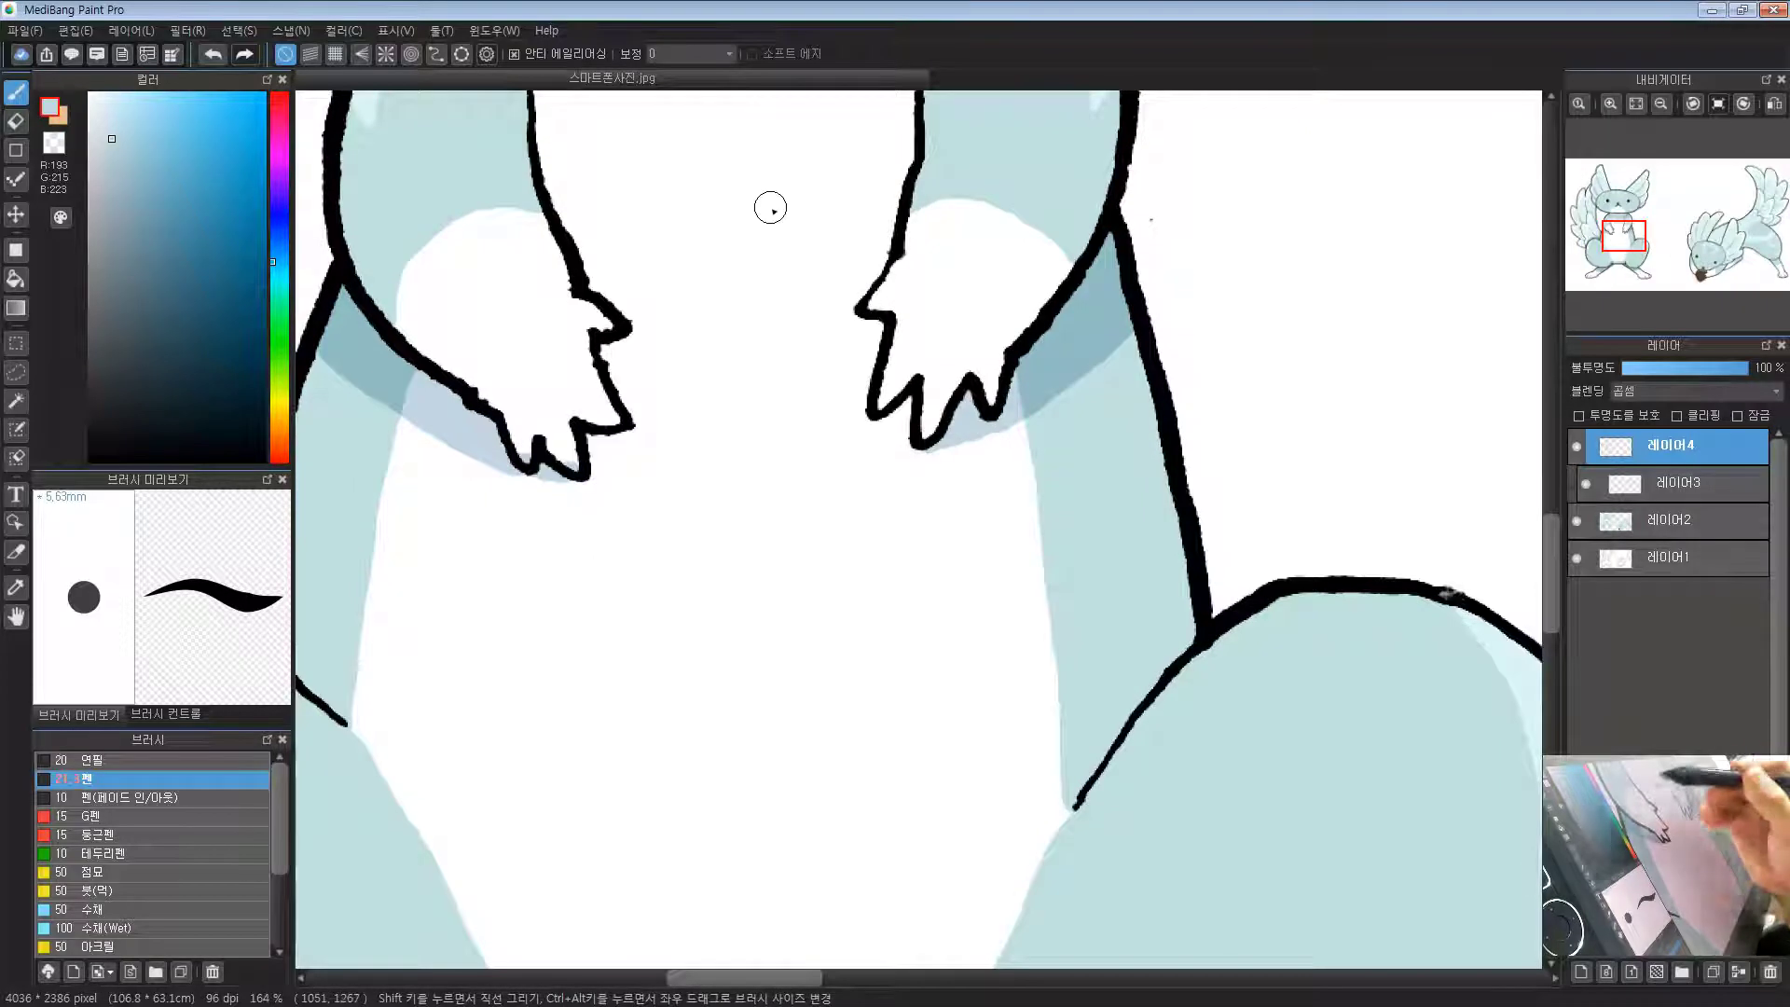
left_click(54, 143)
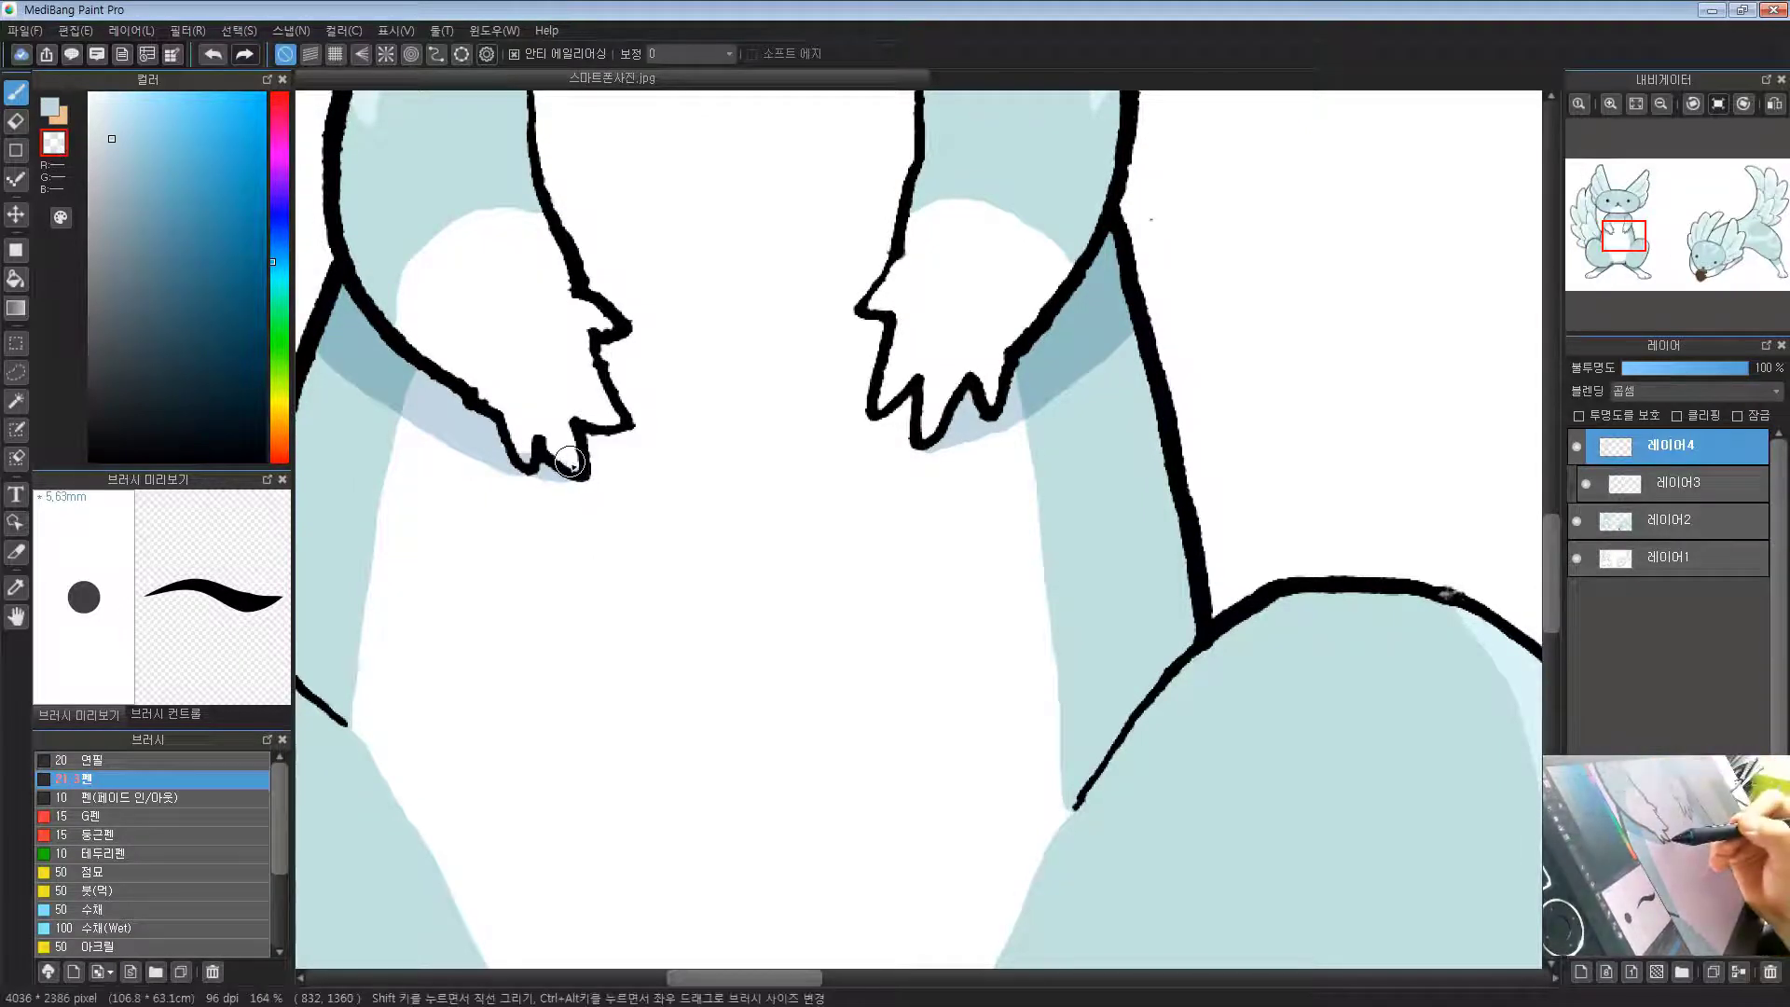
left_click(49, 107)
Step: Brush over the small gaps left in the tail-feather shadow along the sitting creature's thigh outline
left_click_drag(550, 418, 715, 383)
left_click_drag(715, 383, 597, 454)
left_click_drag(550, 540, 895, 292)
left_click_drag(581, 342, 694, 344)
scroll(696, 345, "up", 1)
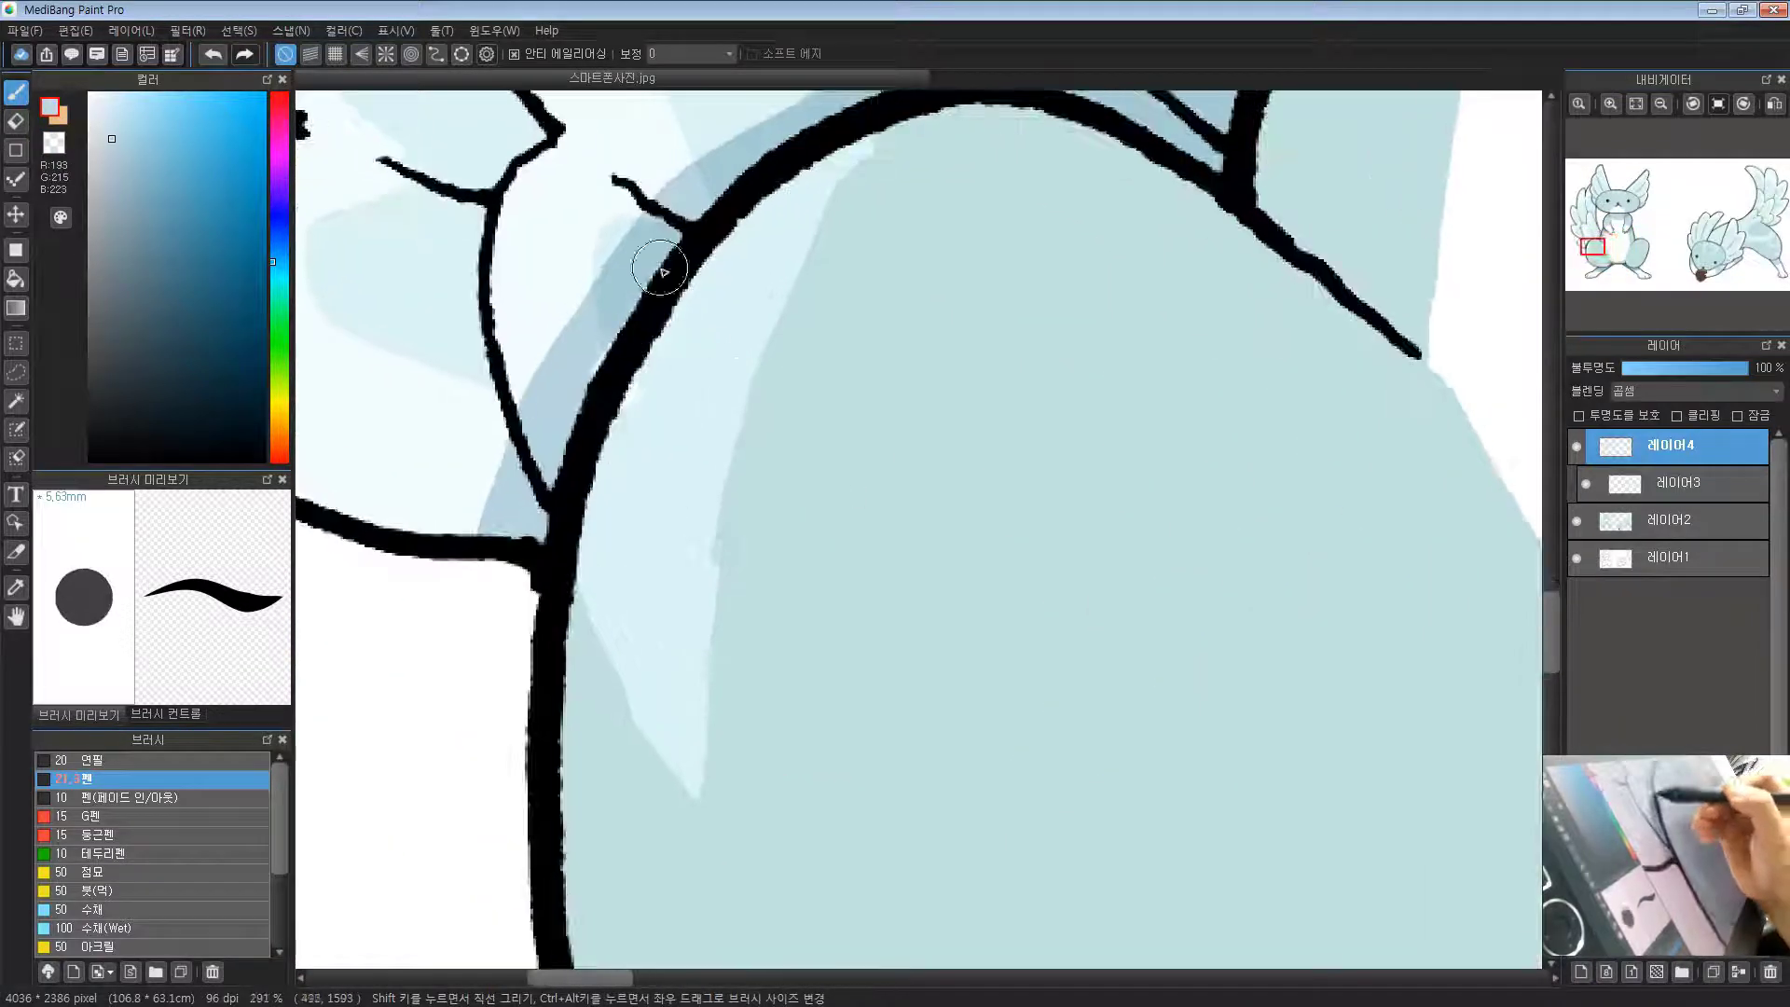
scroll(727, 192, "up", 1)
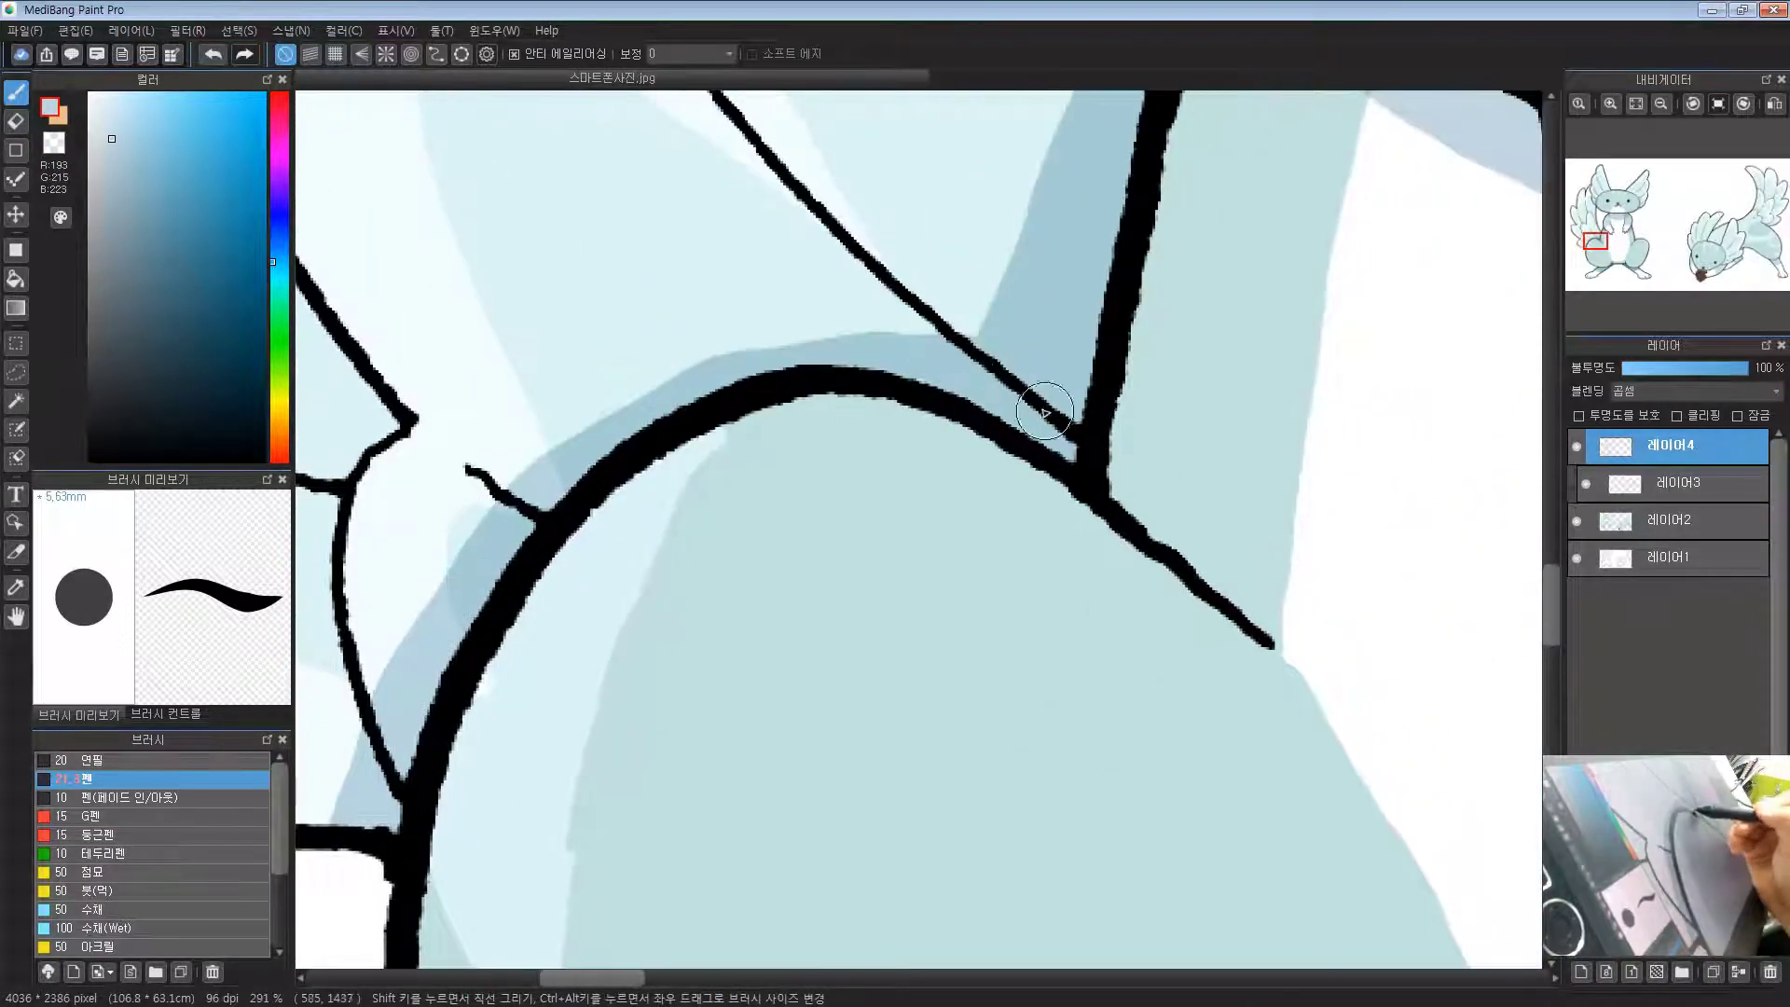
scroll(1109, 461, "down", 2)
scroll(1193, 483, "down", 4)
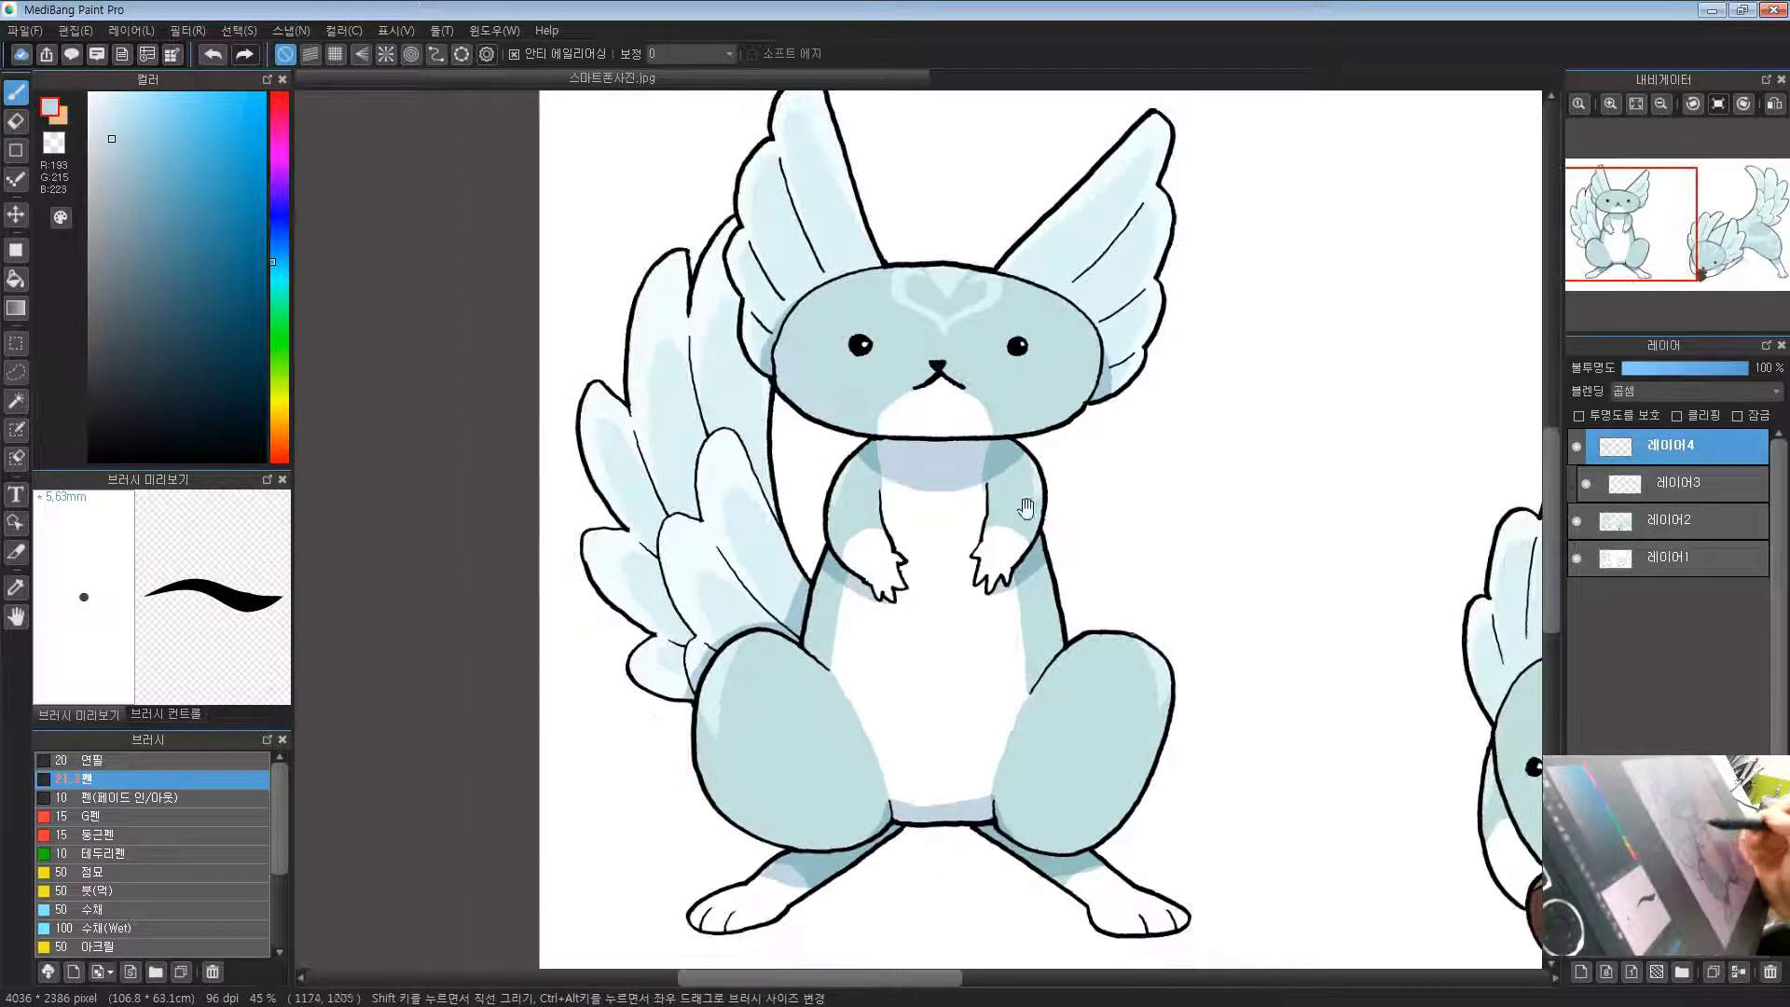
left_click_drag(966, 441, 875, 611)
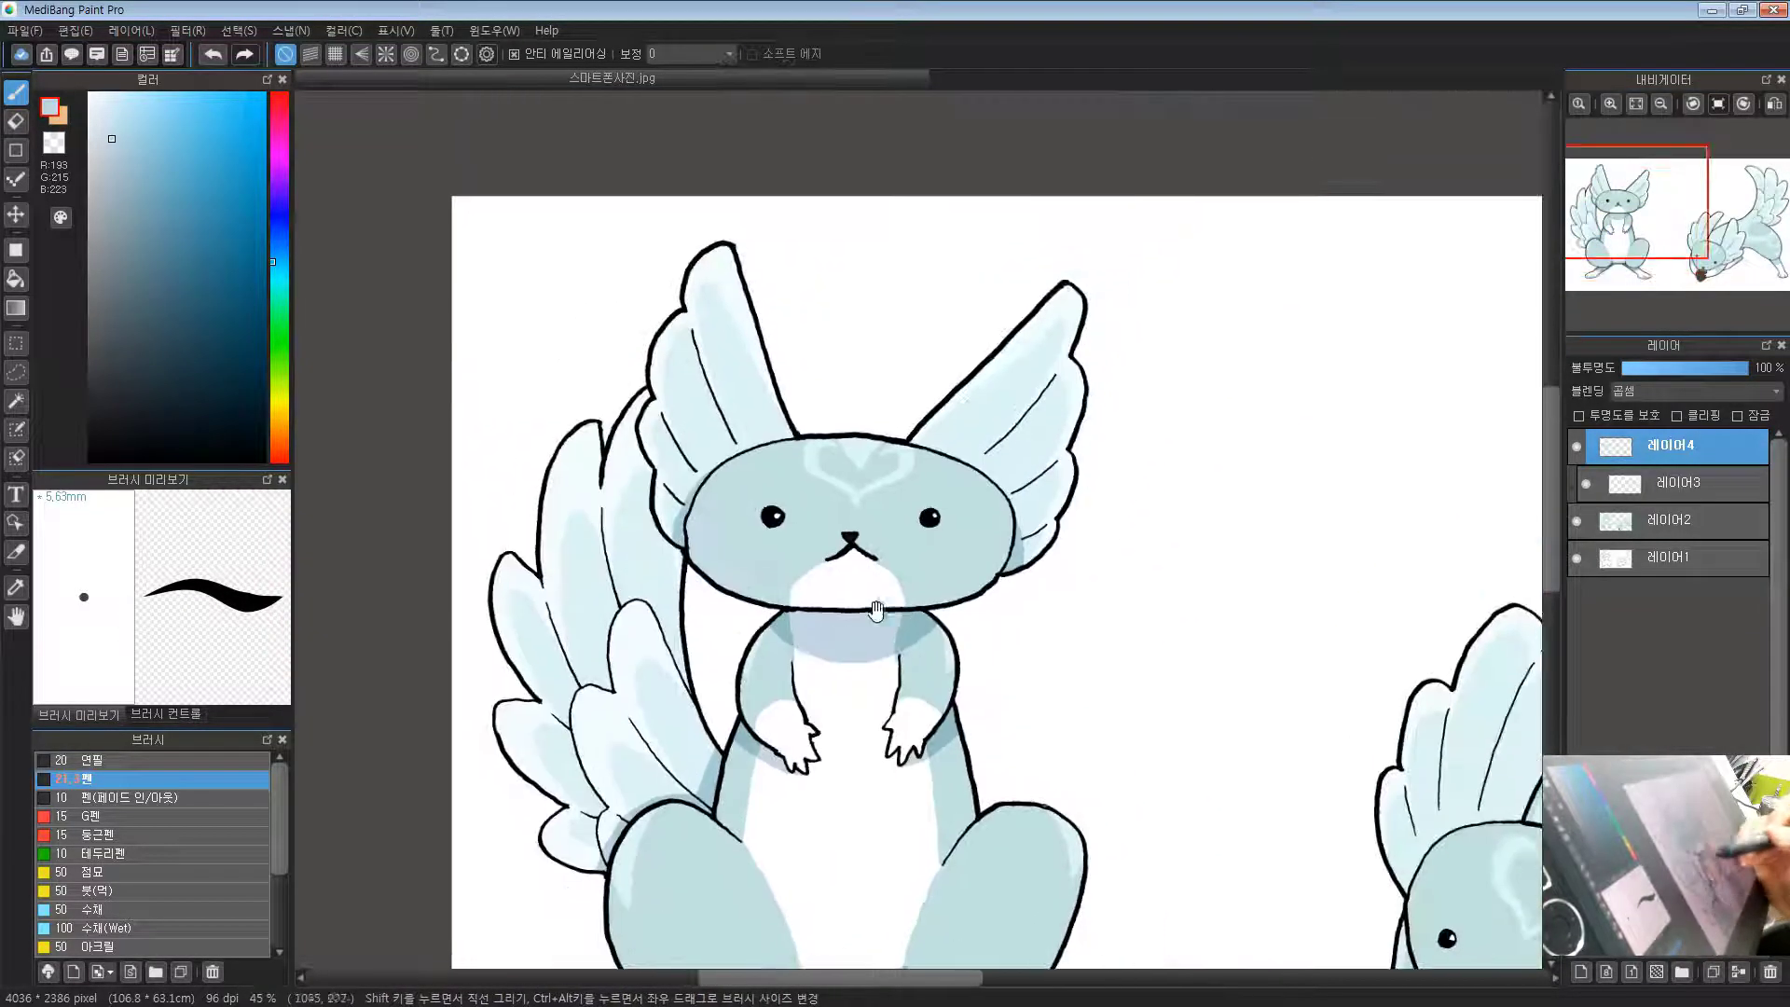
Step: Brush narrow shadows along the overlapping edges of the sitting creature's lower tail feathers, redoing the stroke on the lowest feather
left_click_drag(611, 745, 797, 375)
scroll(680, 232, "up", 2)
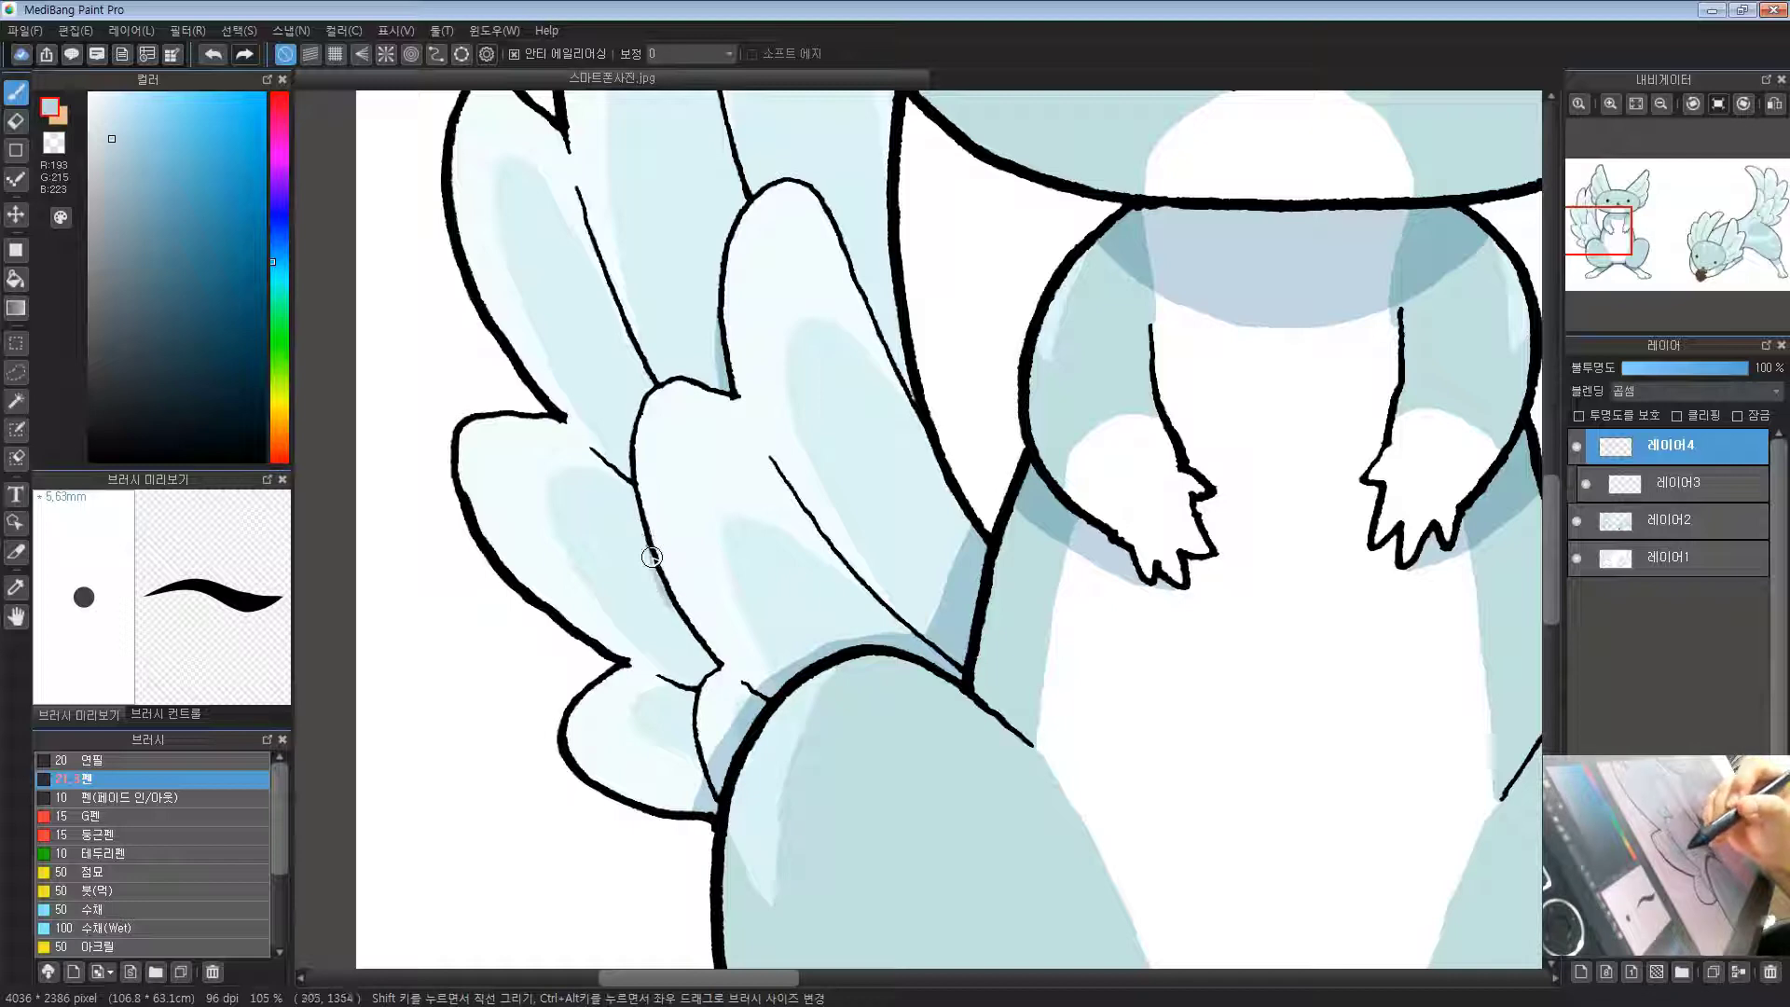
left_click_drag(660, 580, 695, 647)
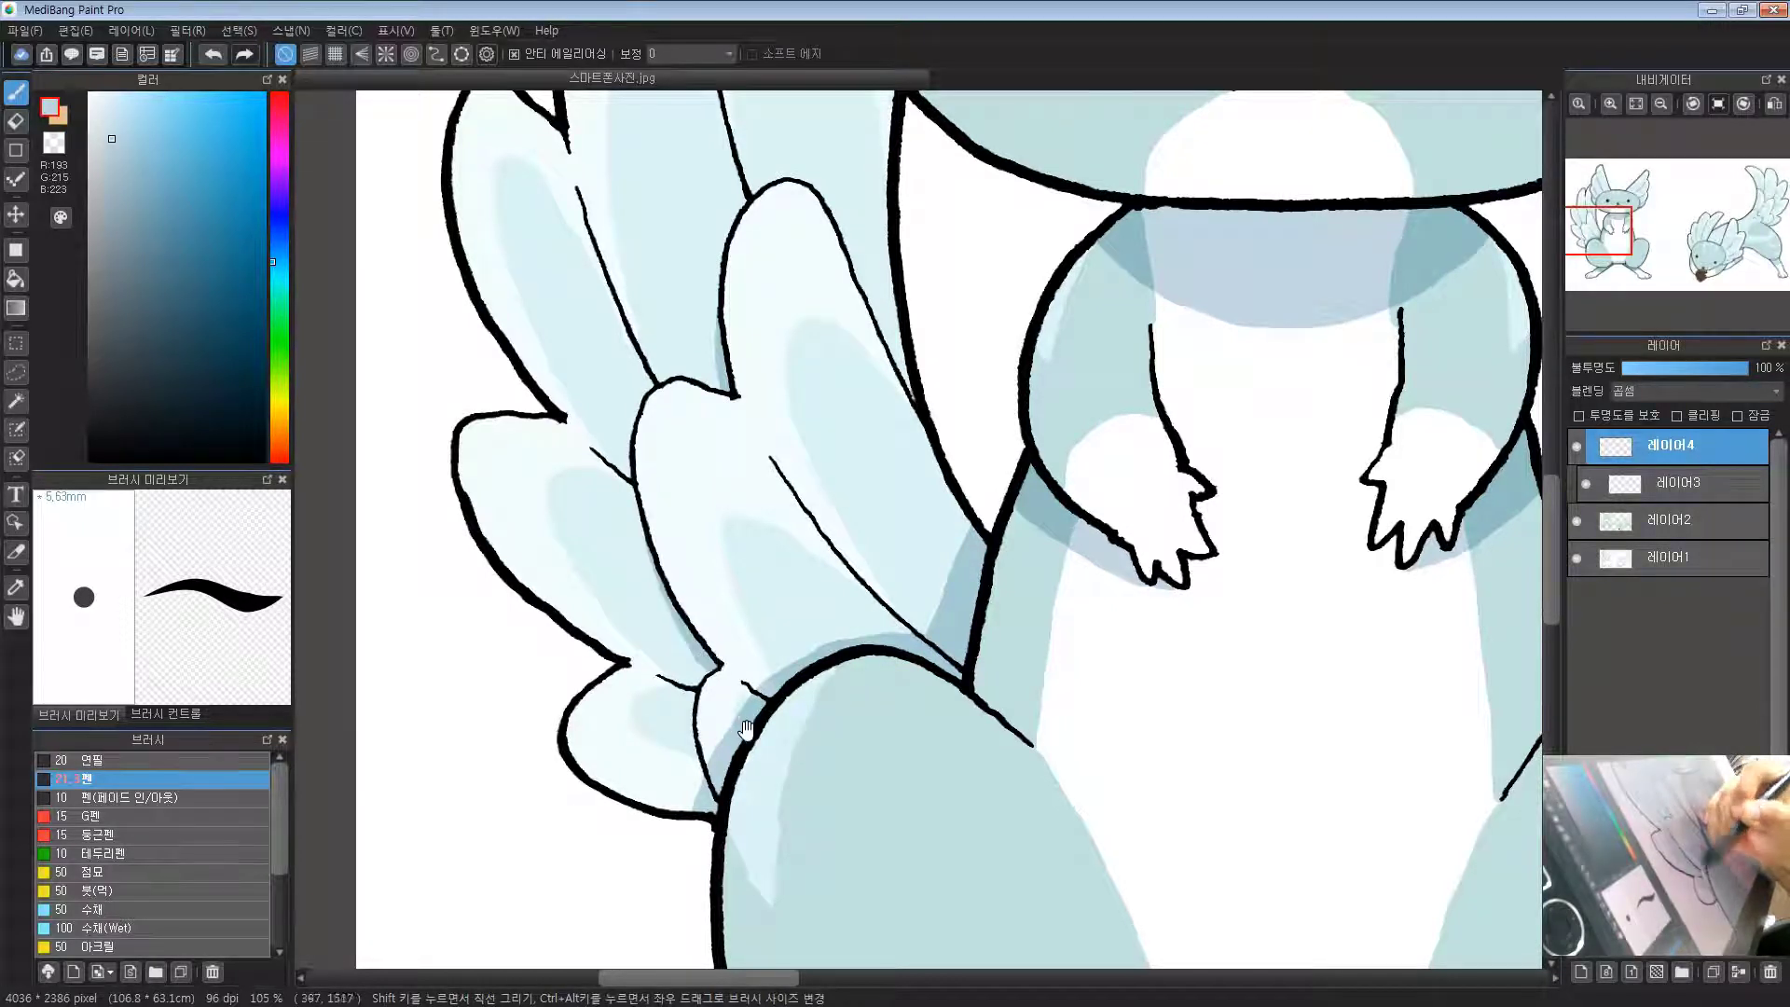
scroll(685, 578, "down", 5)
left_click_drag(664, 508, 675, 555)
key("ctrl+z")
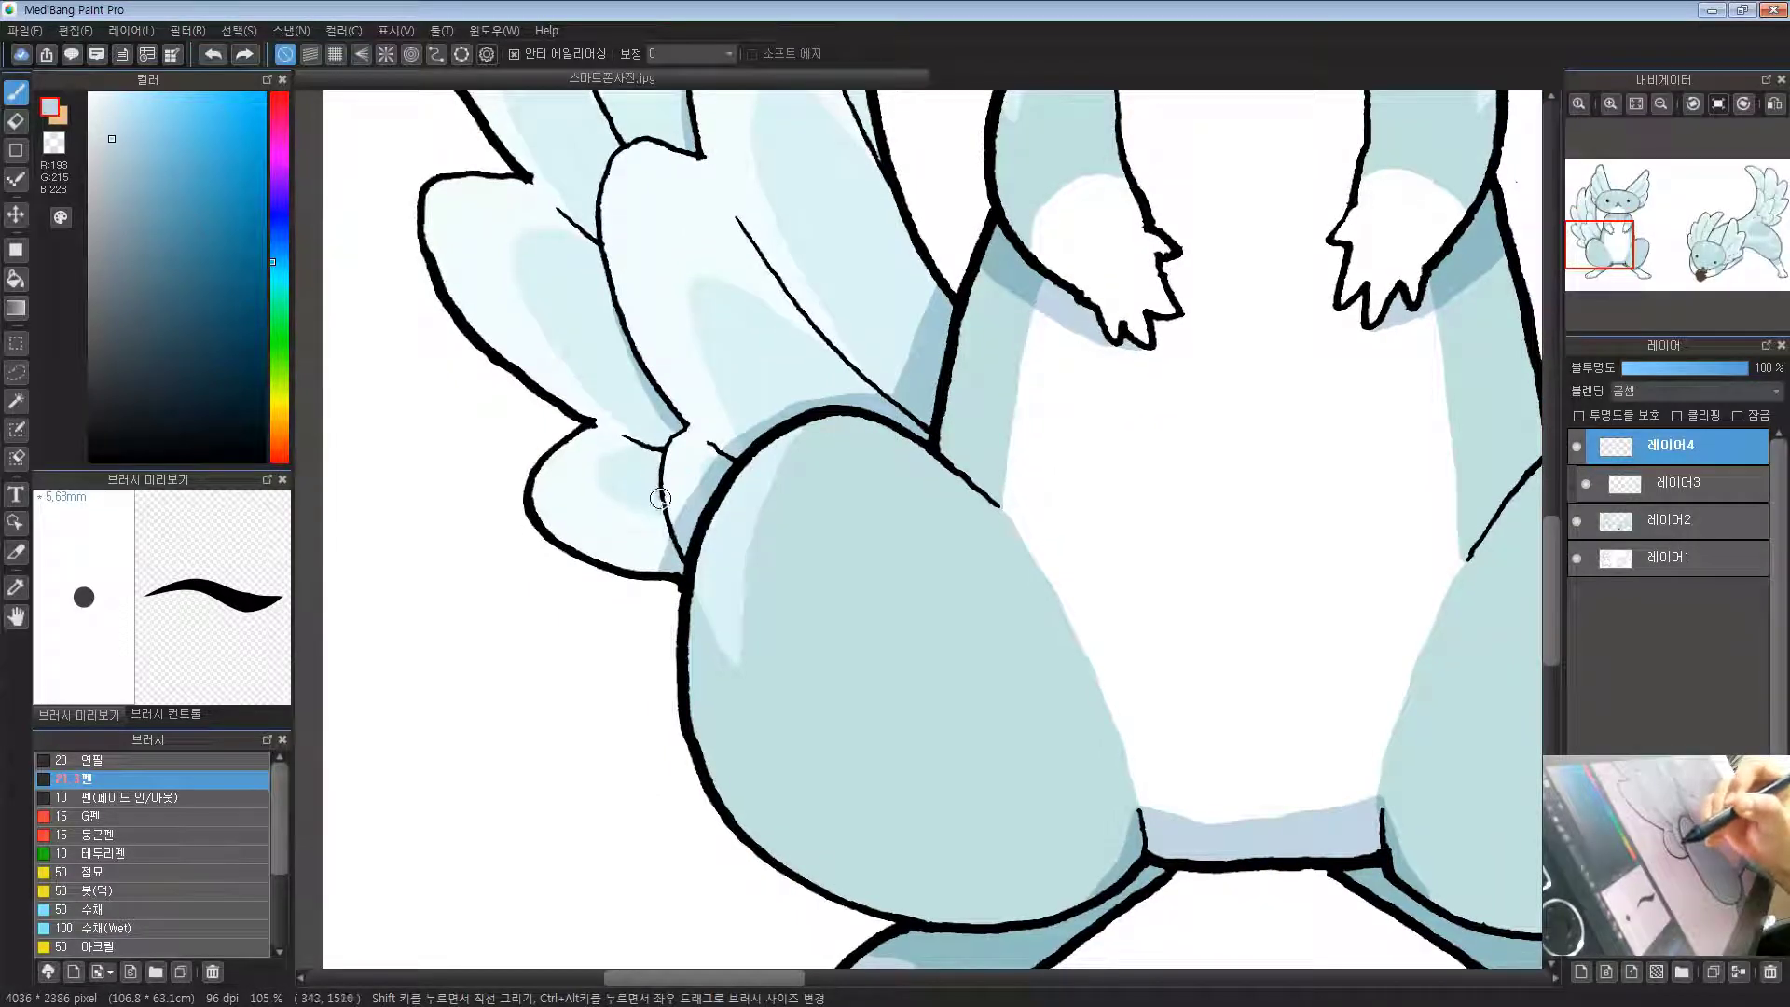
left_click_drag(660, 494, 669, 546)
left_click_drag(1039, 453, 867, 779)
mouse_move(631, 492)
left_mouse_down()
mouse_move(687, 666)
mouse_move(623, 487)
left_mouse_up()
scroll(675, 574, "down", 2)
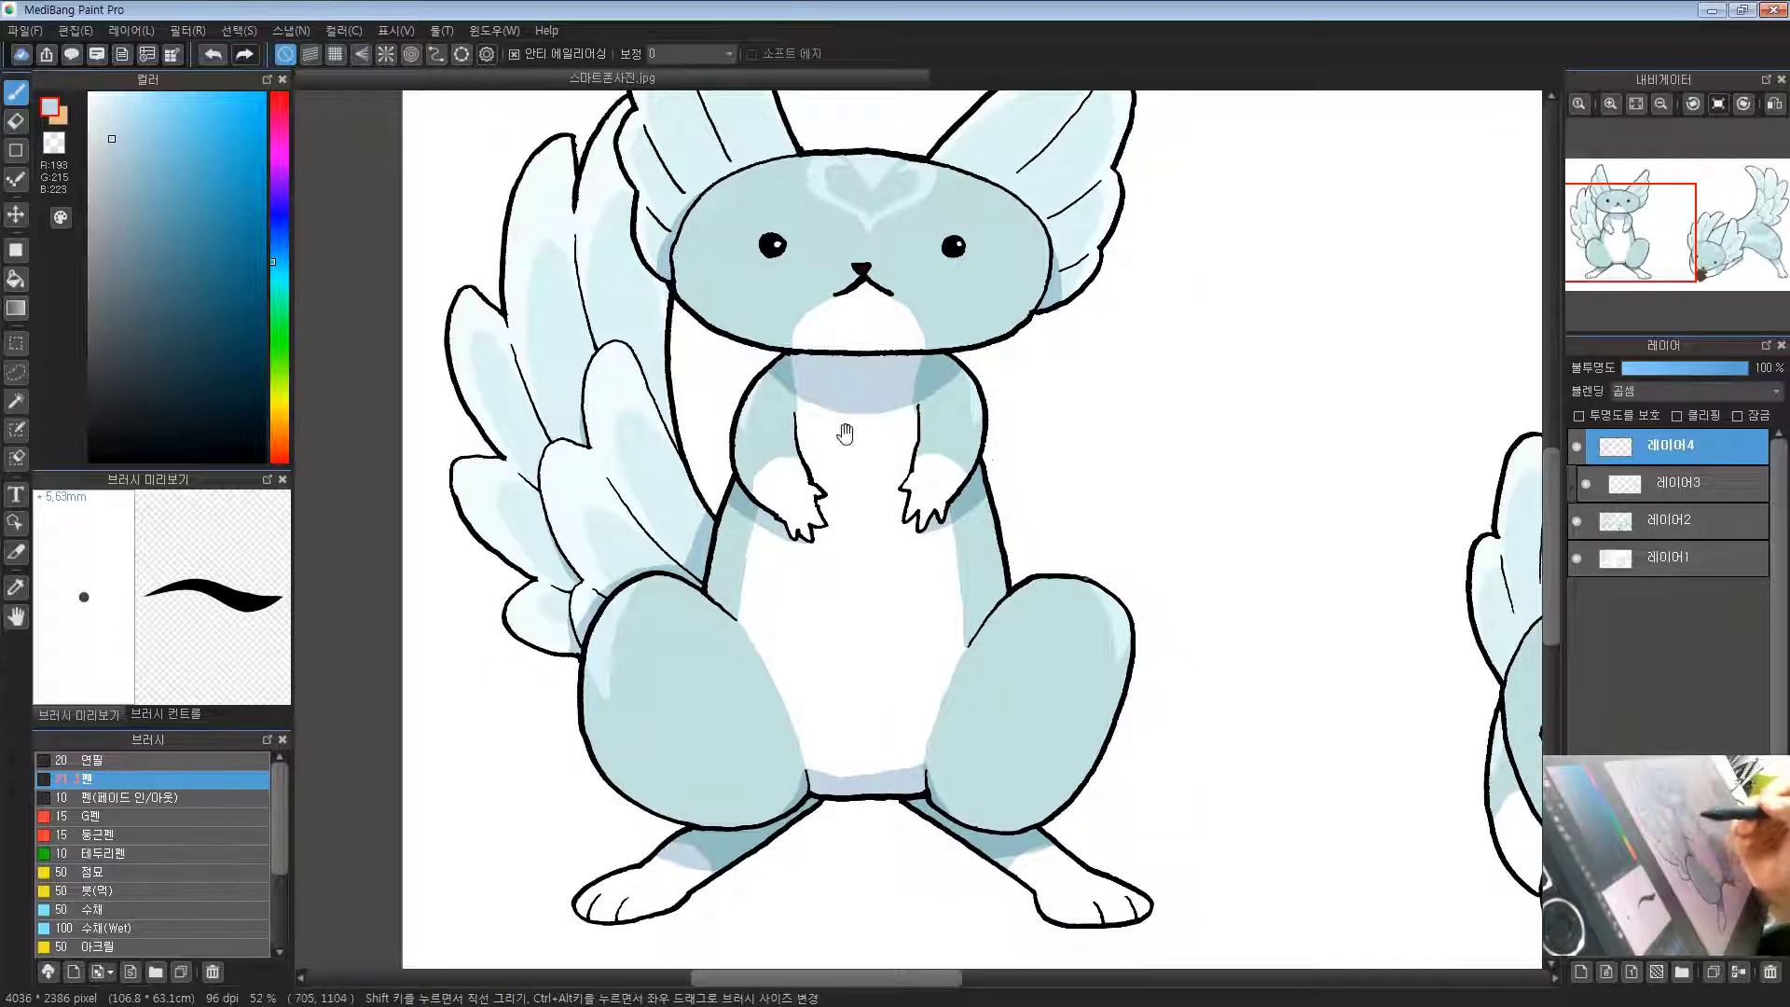
left_click_drag(620, 694, 611, 651)
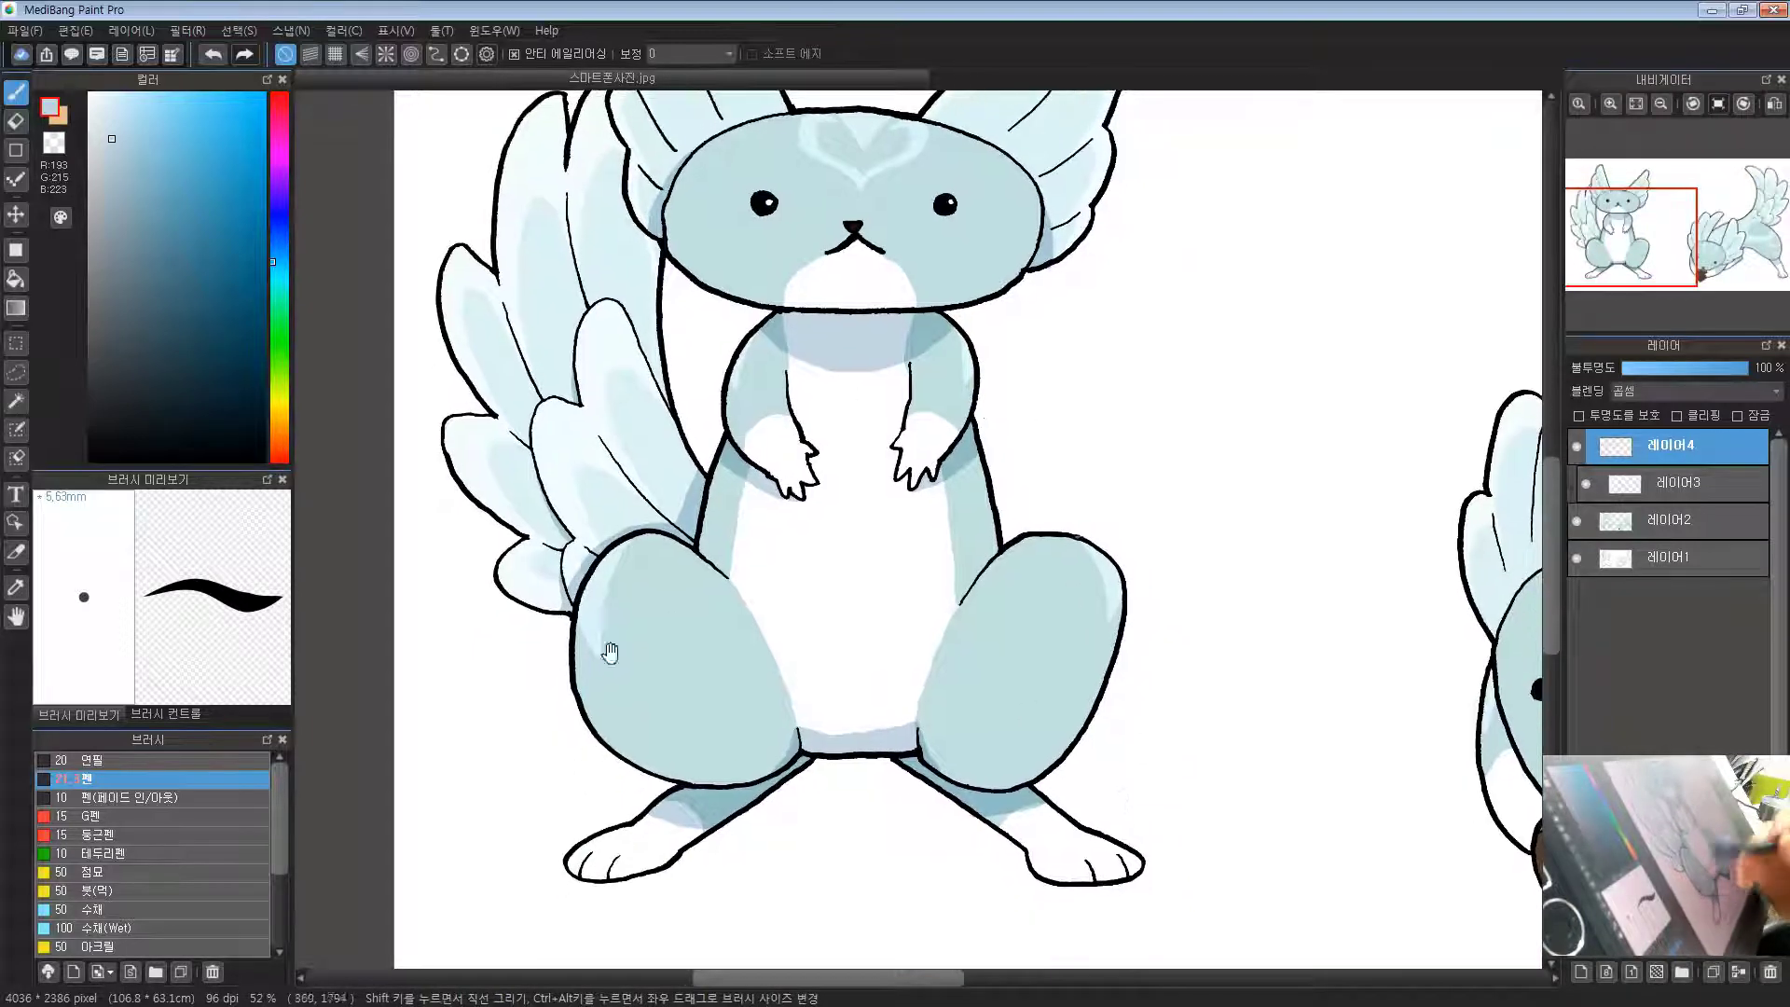
mouse_move(1248, 776)
left_mouse_down()
mouse_move(1081, 791)
mouse_move(1039, 871)
mouse_move(639, 723)
mouse_move(1130, 711)
left_mouse_up()
scroll(1056, 648, "down", 1)
scroll(1056, 648, "up", 2)
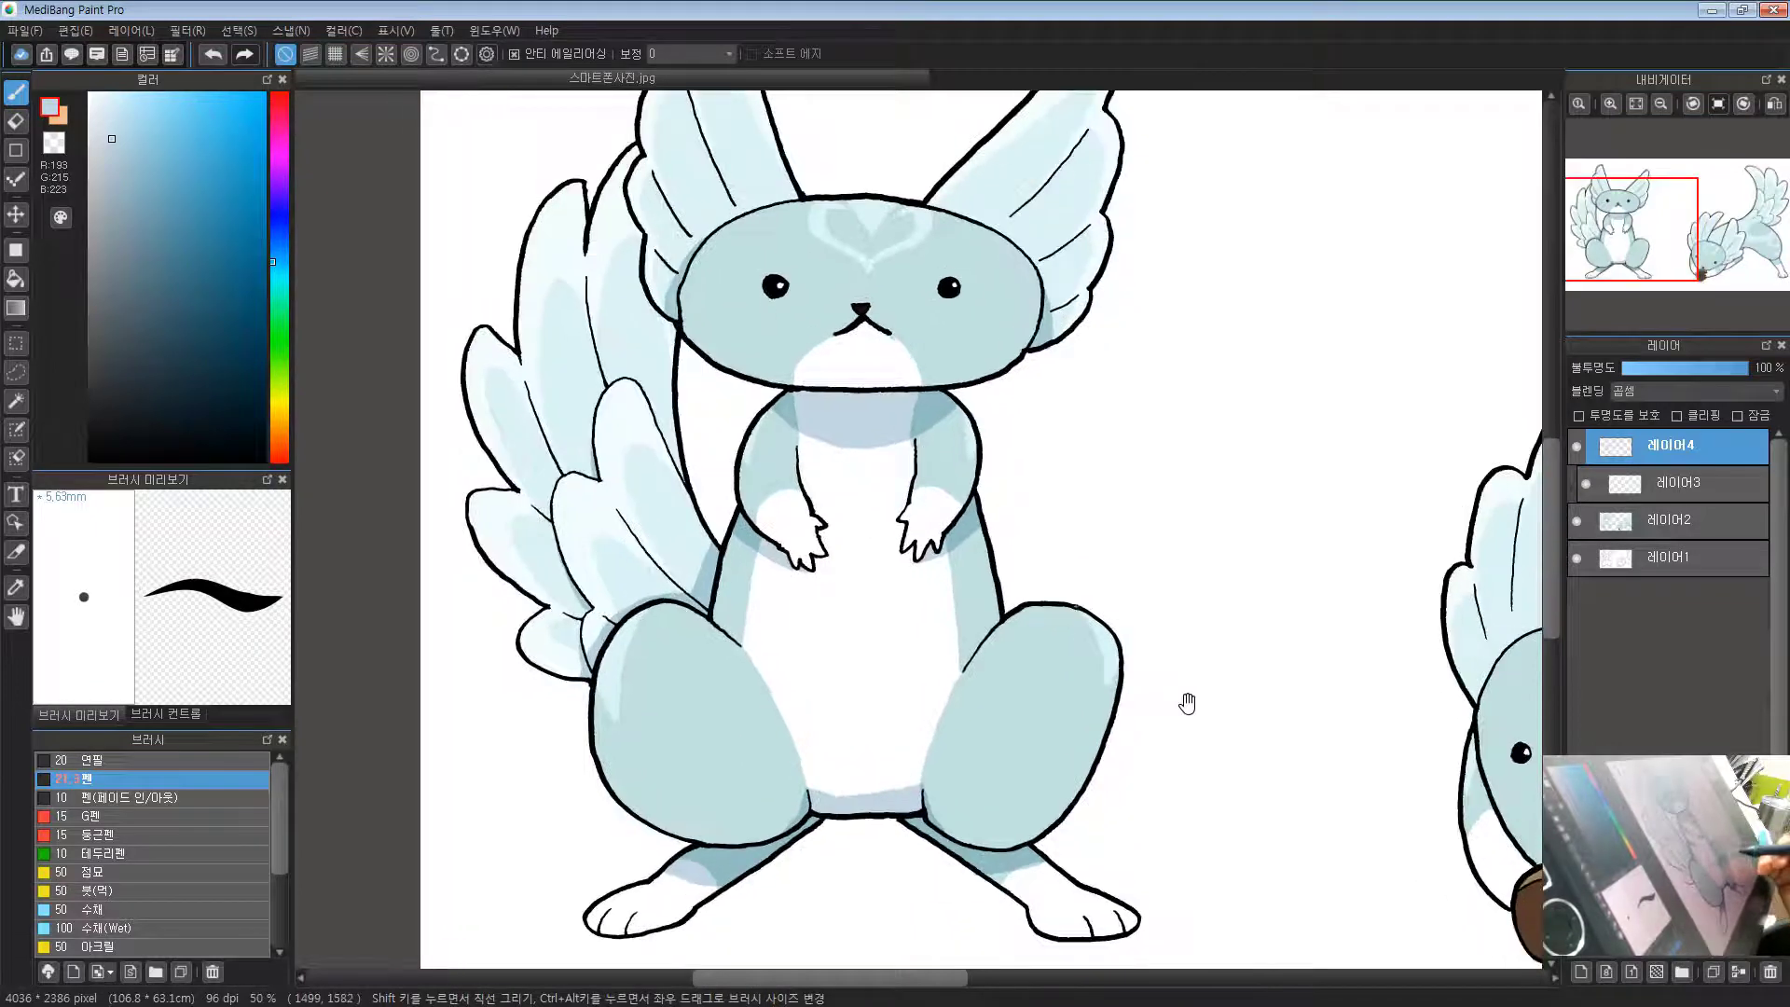
Step: Outline the shadows cast by both feathered ears on the crouching creature's back and side
left_click_drag(1343, 757, 403, 559)
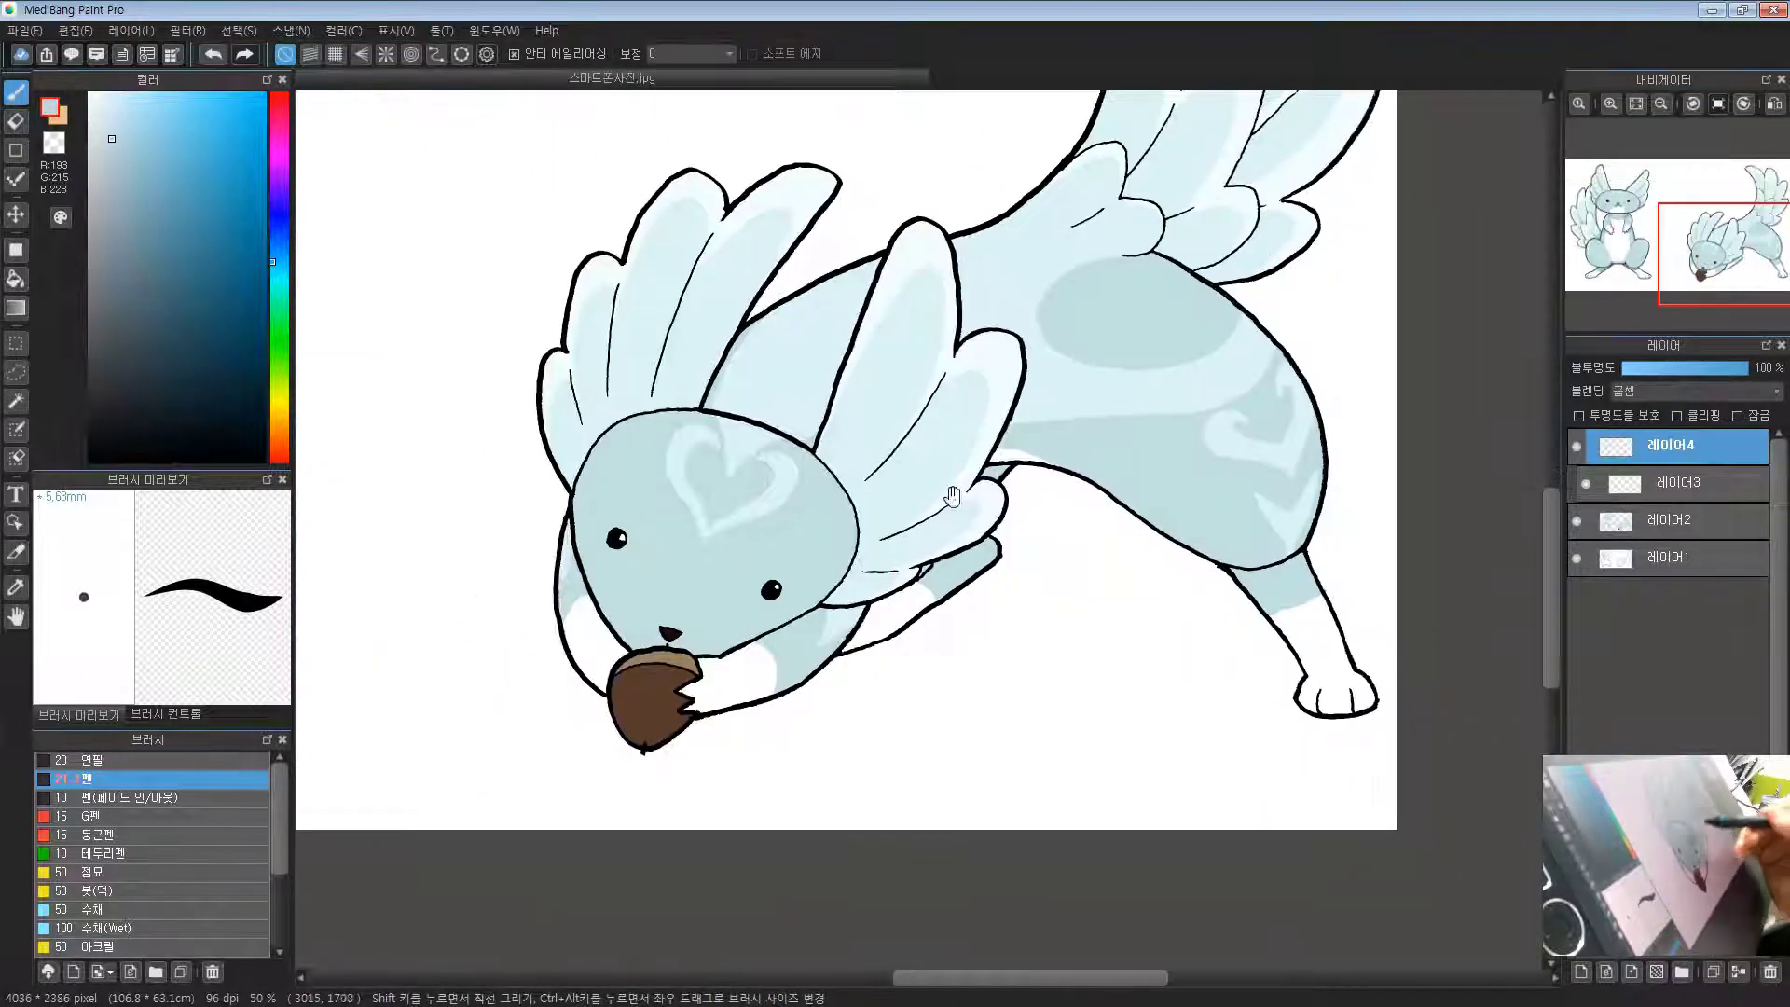
left_click_drag(855, 435, 743, 435)
scroll(742, 435, "up", 2)
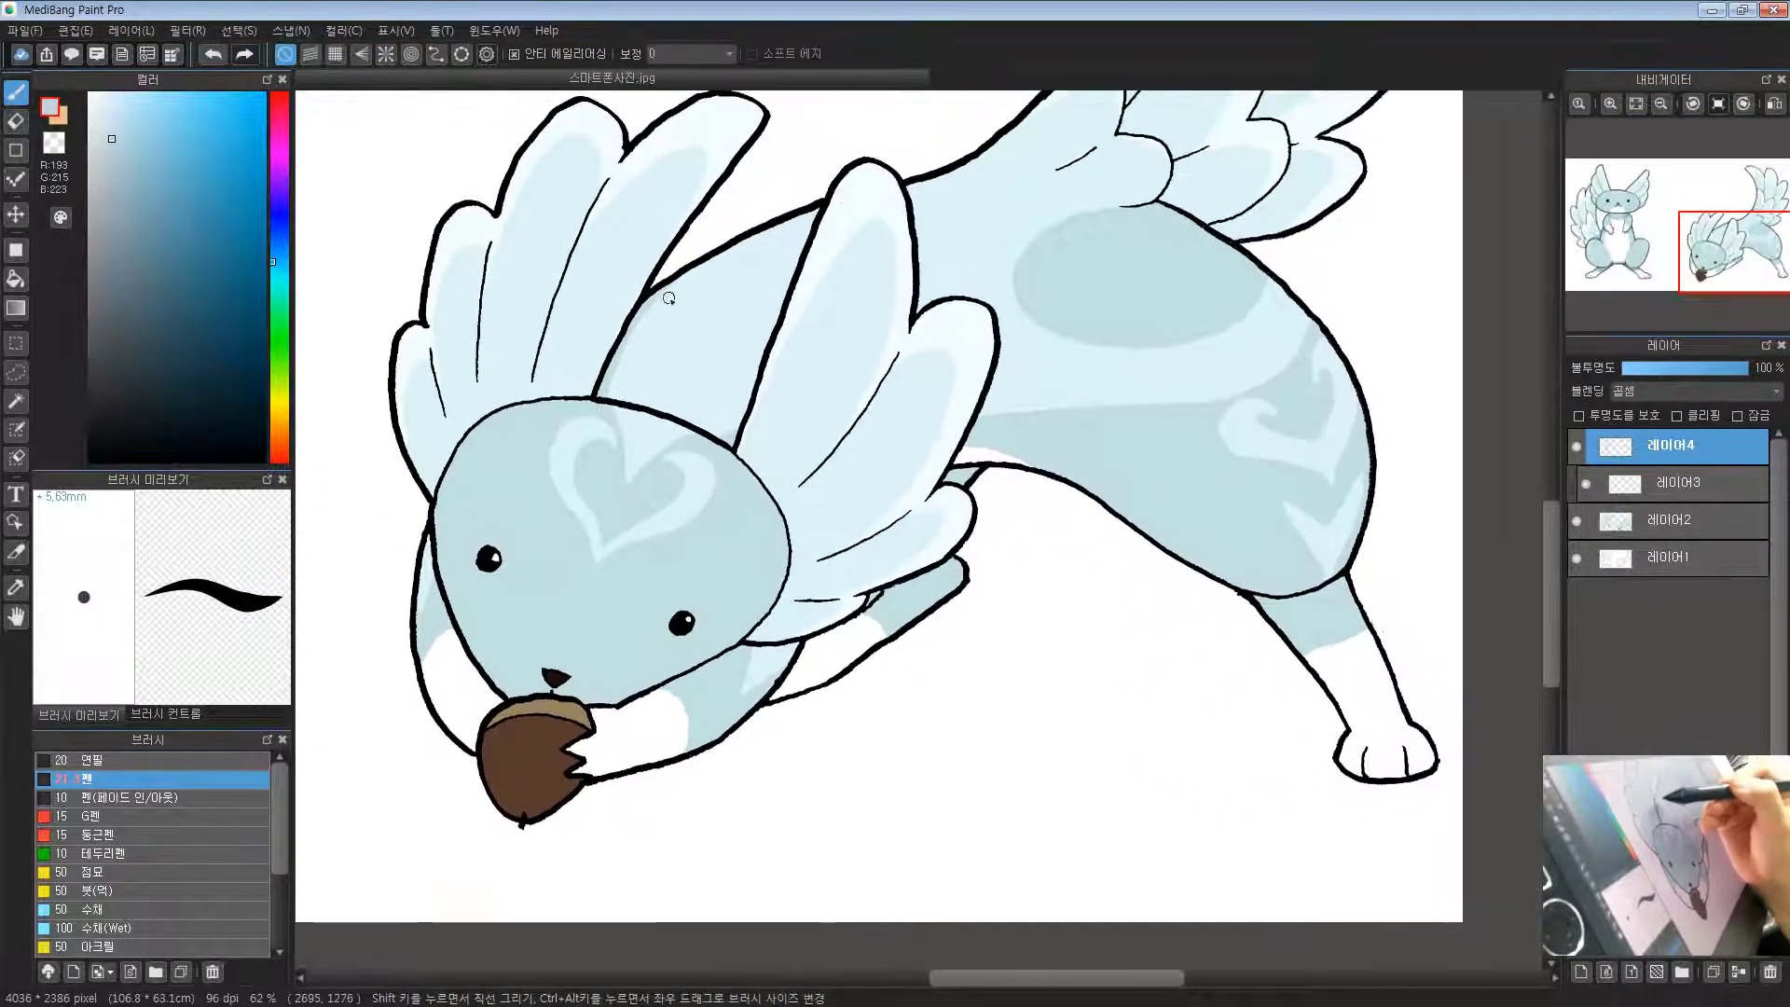
left_click_drag(691, 269, 634, 409)
left_click_drag(626, 342, 618, 350)
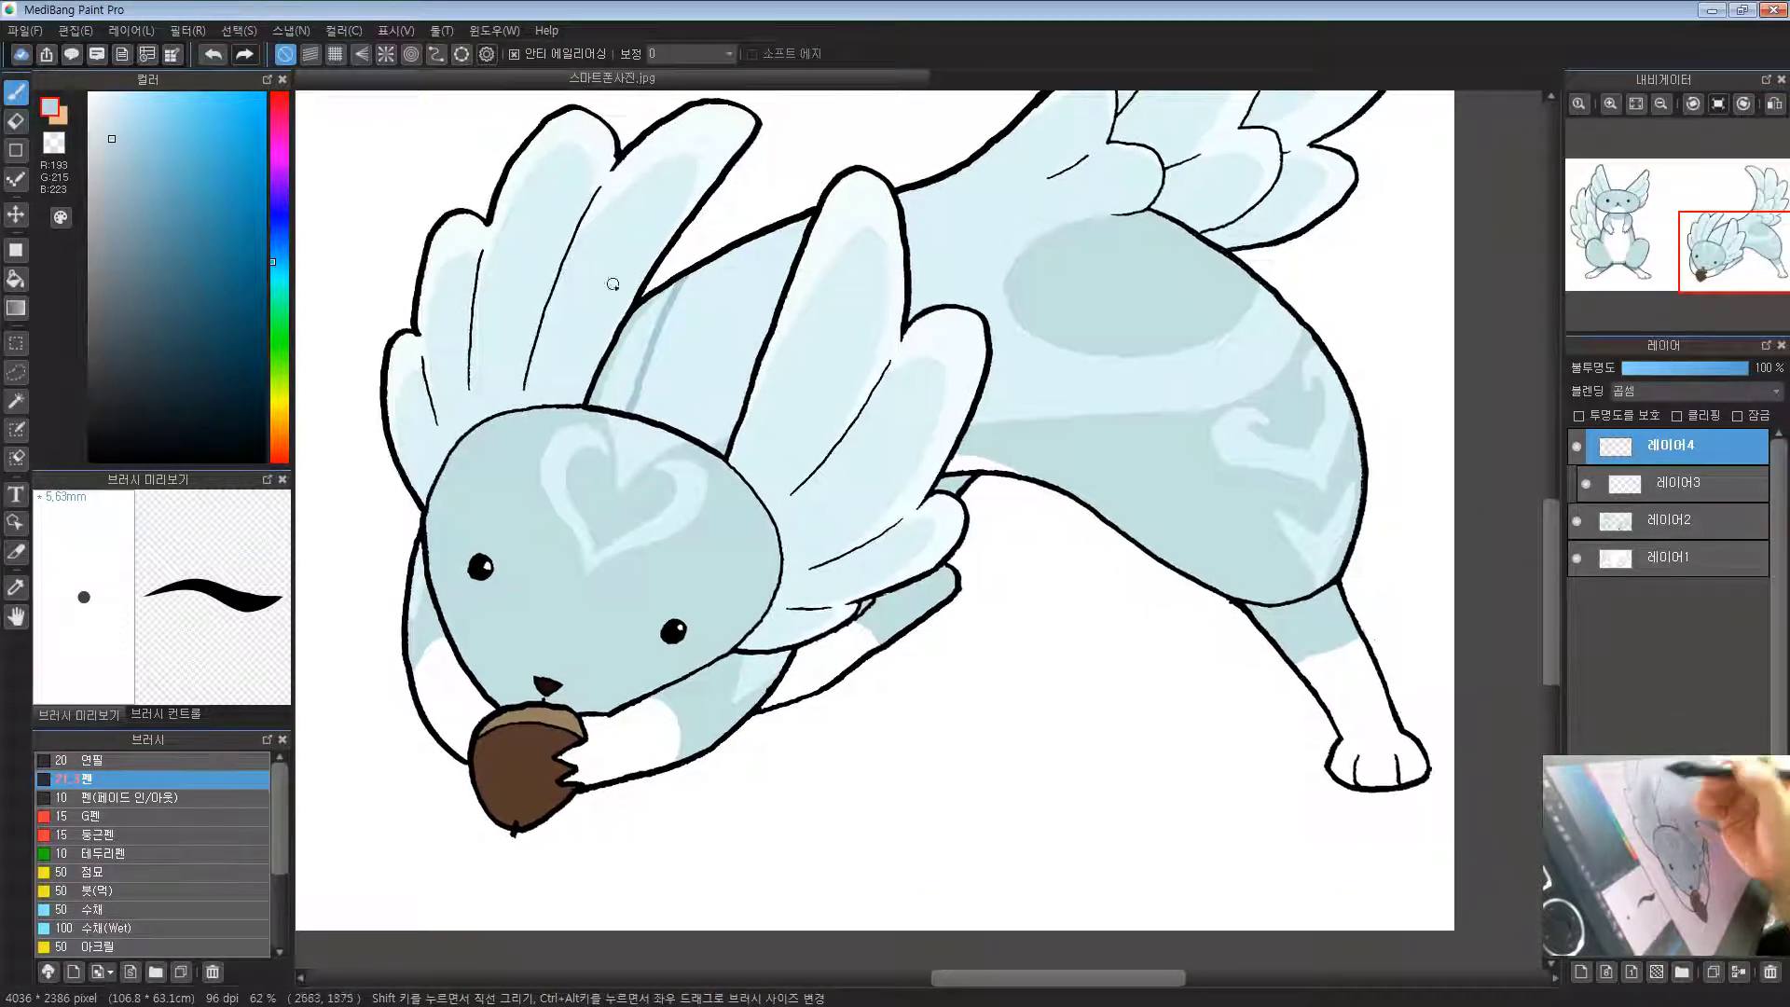
left_click_drag(987, 392, 1003, 443)
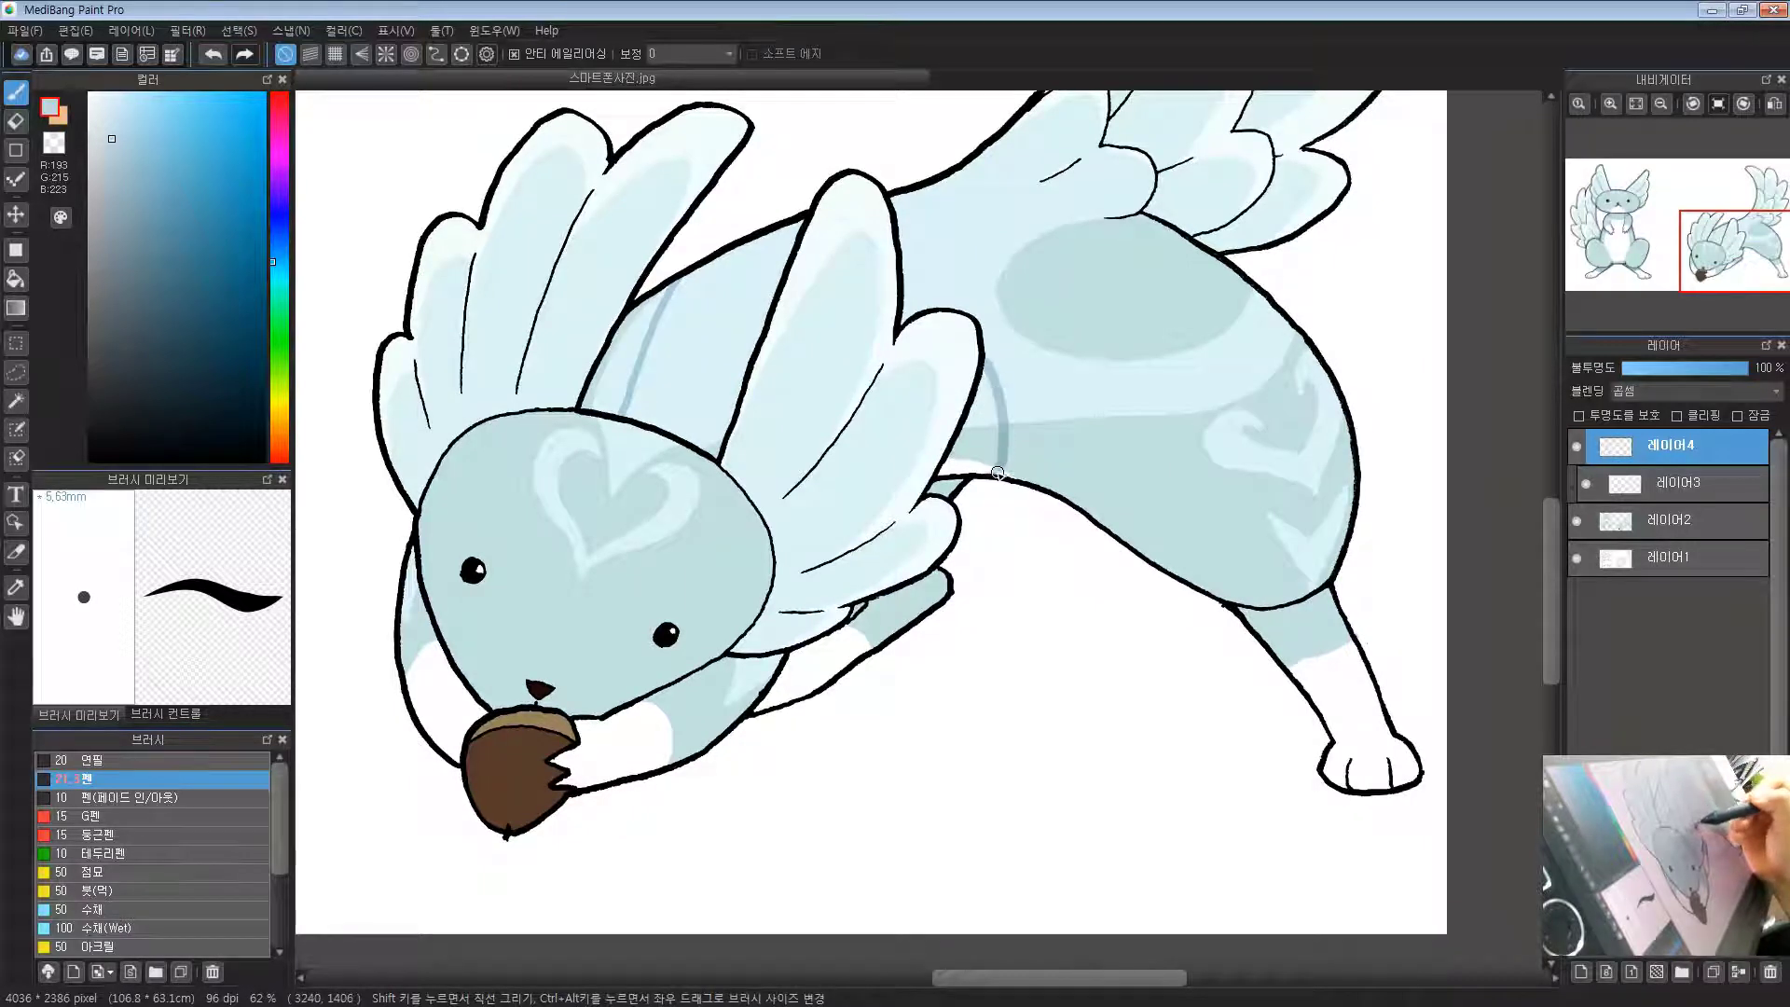
Step: Redraw the near ear's shadow outline on the crouching creature's side with scalloped feather edges, and trim stray shading with the transparent color
key("ctrl+z")
mouse_move(876, 275)
left_mouse_down()
mouse_move(844, 322)
mouse_move(993, 312)
mouse_move(990, 418)
mouse_move(1030, 434)
mouse_move(1005, 503)
left_mouse_up()
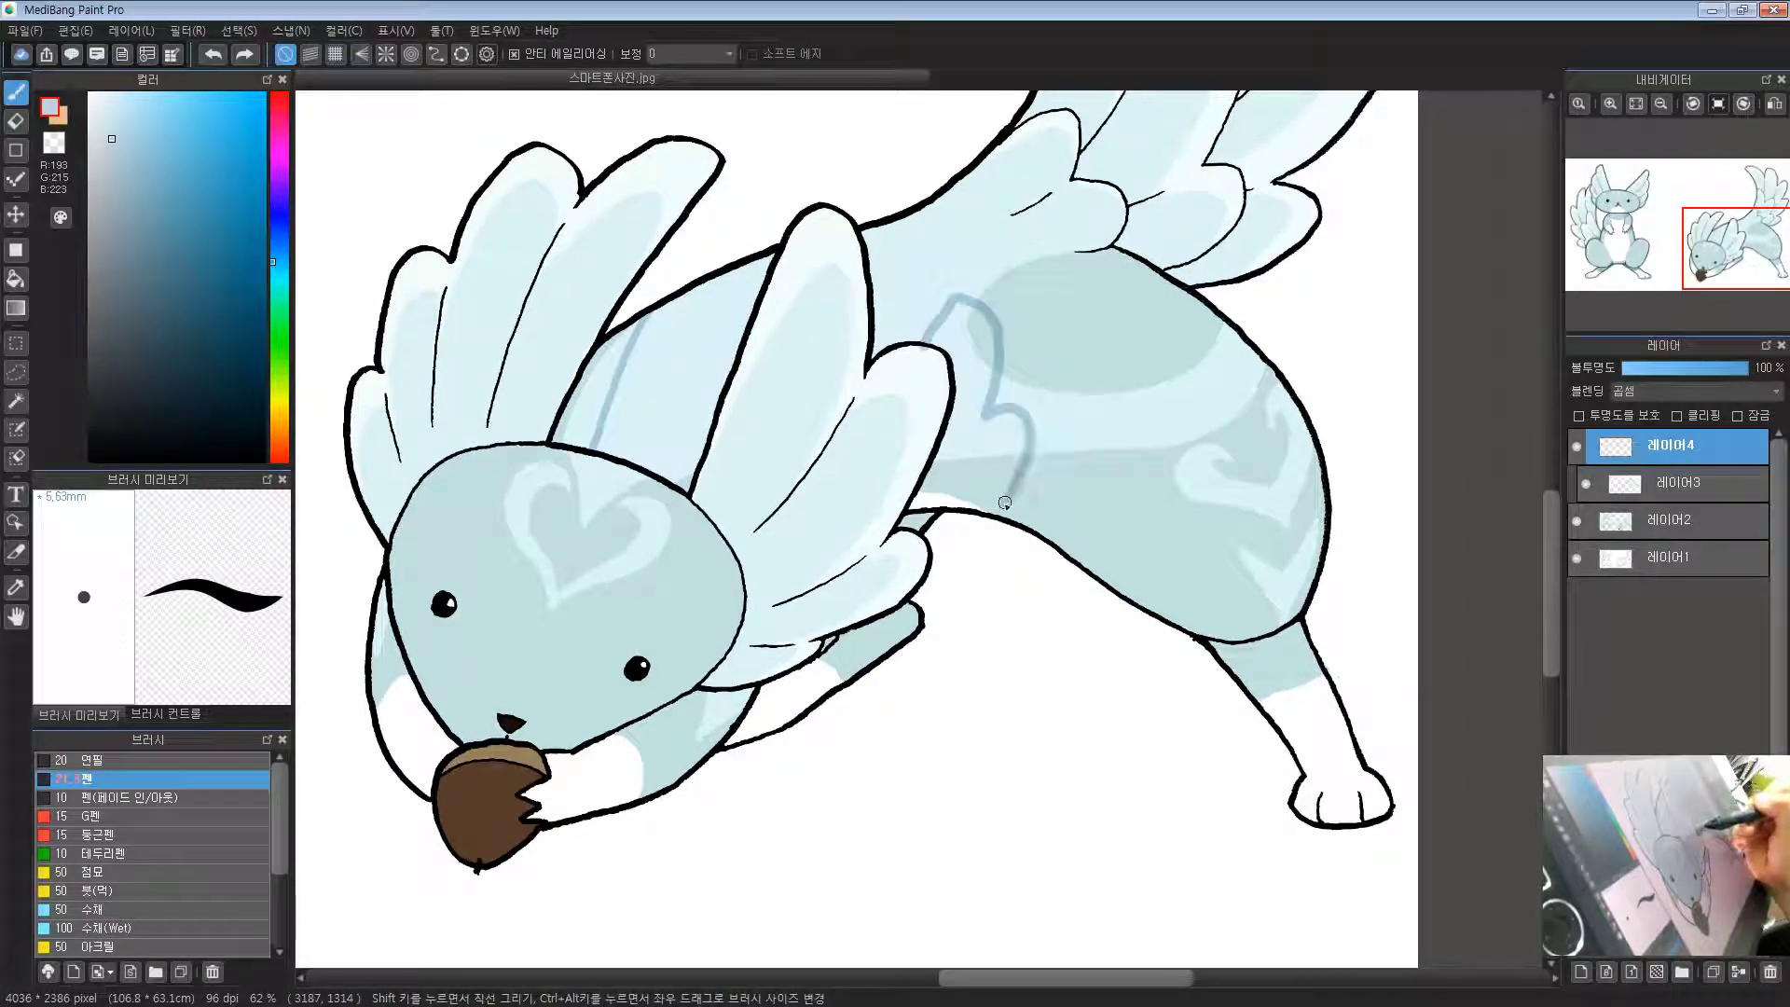
left_click(55, 142)
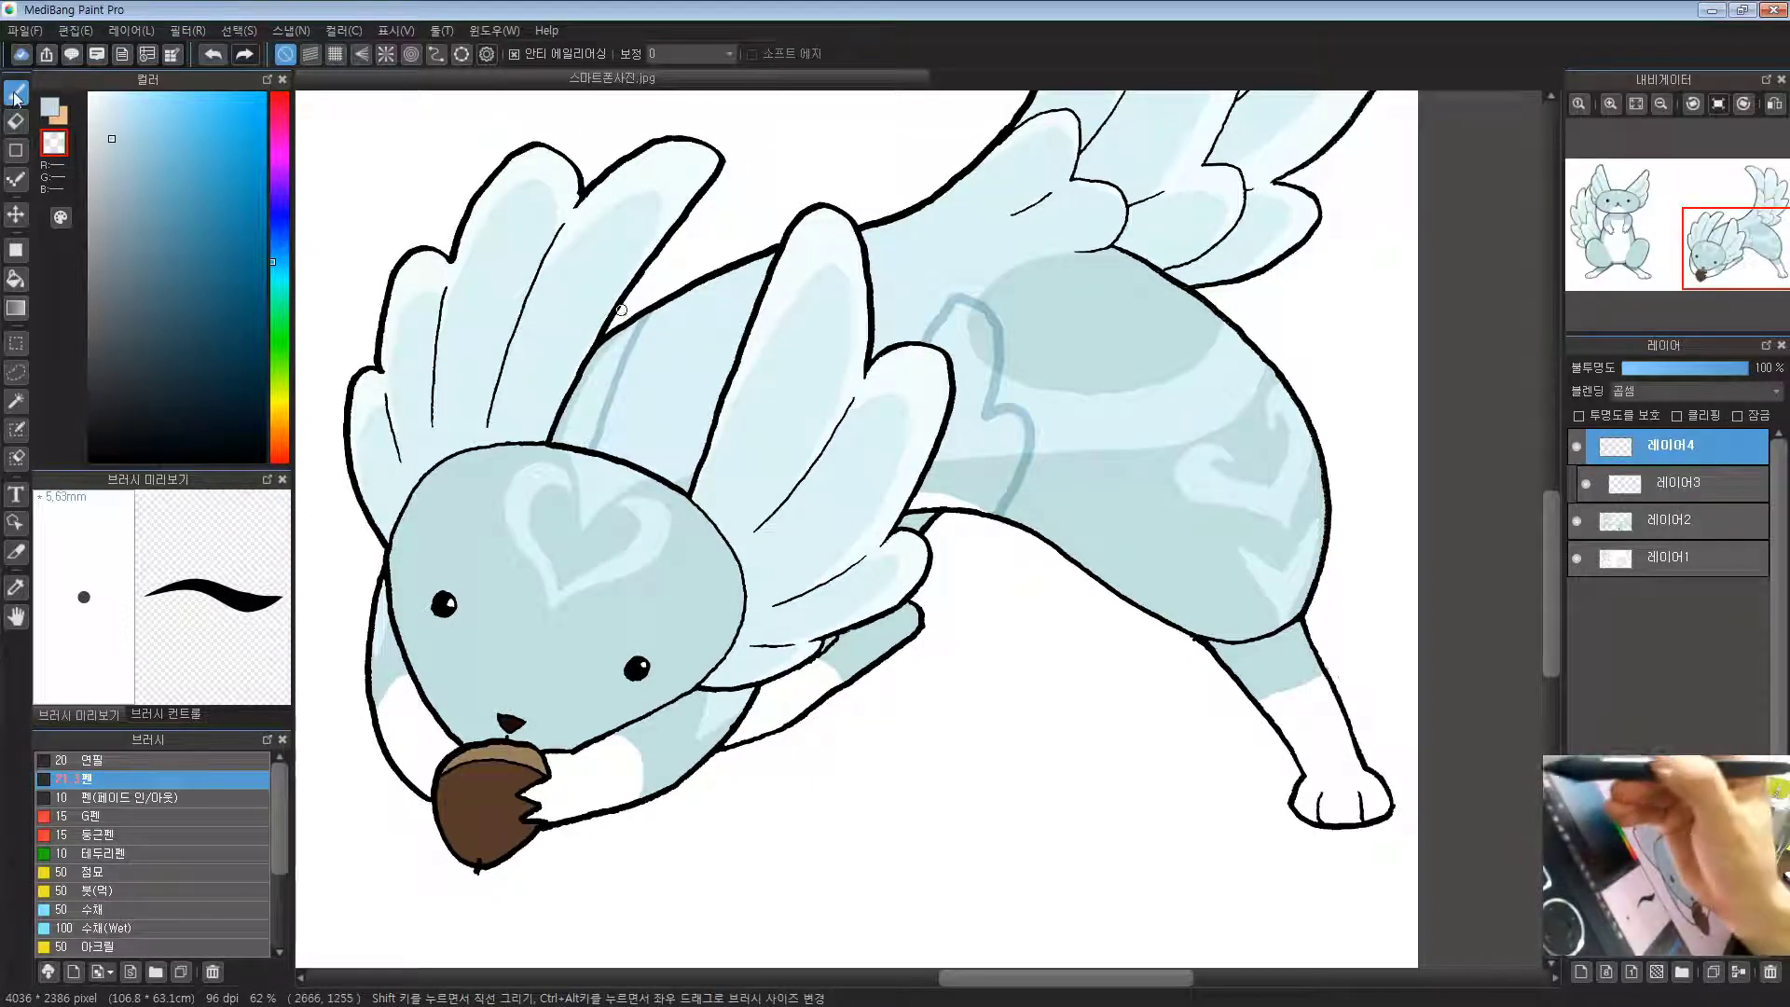
mouse_move(861, 602)
left_mouse_down()
mouse_move(859, 553)
mouse_move(905, 460)
left_mouse_up()
left_click(51, 108)
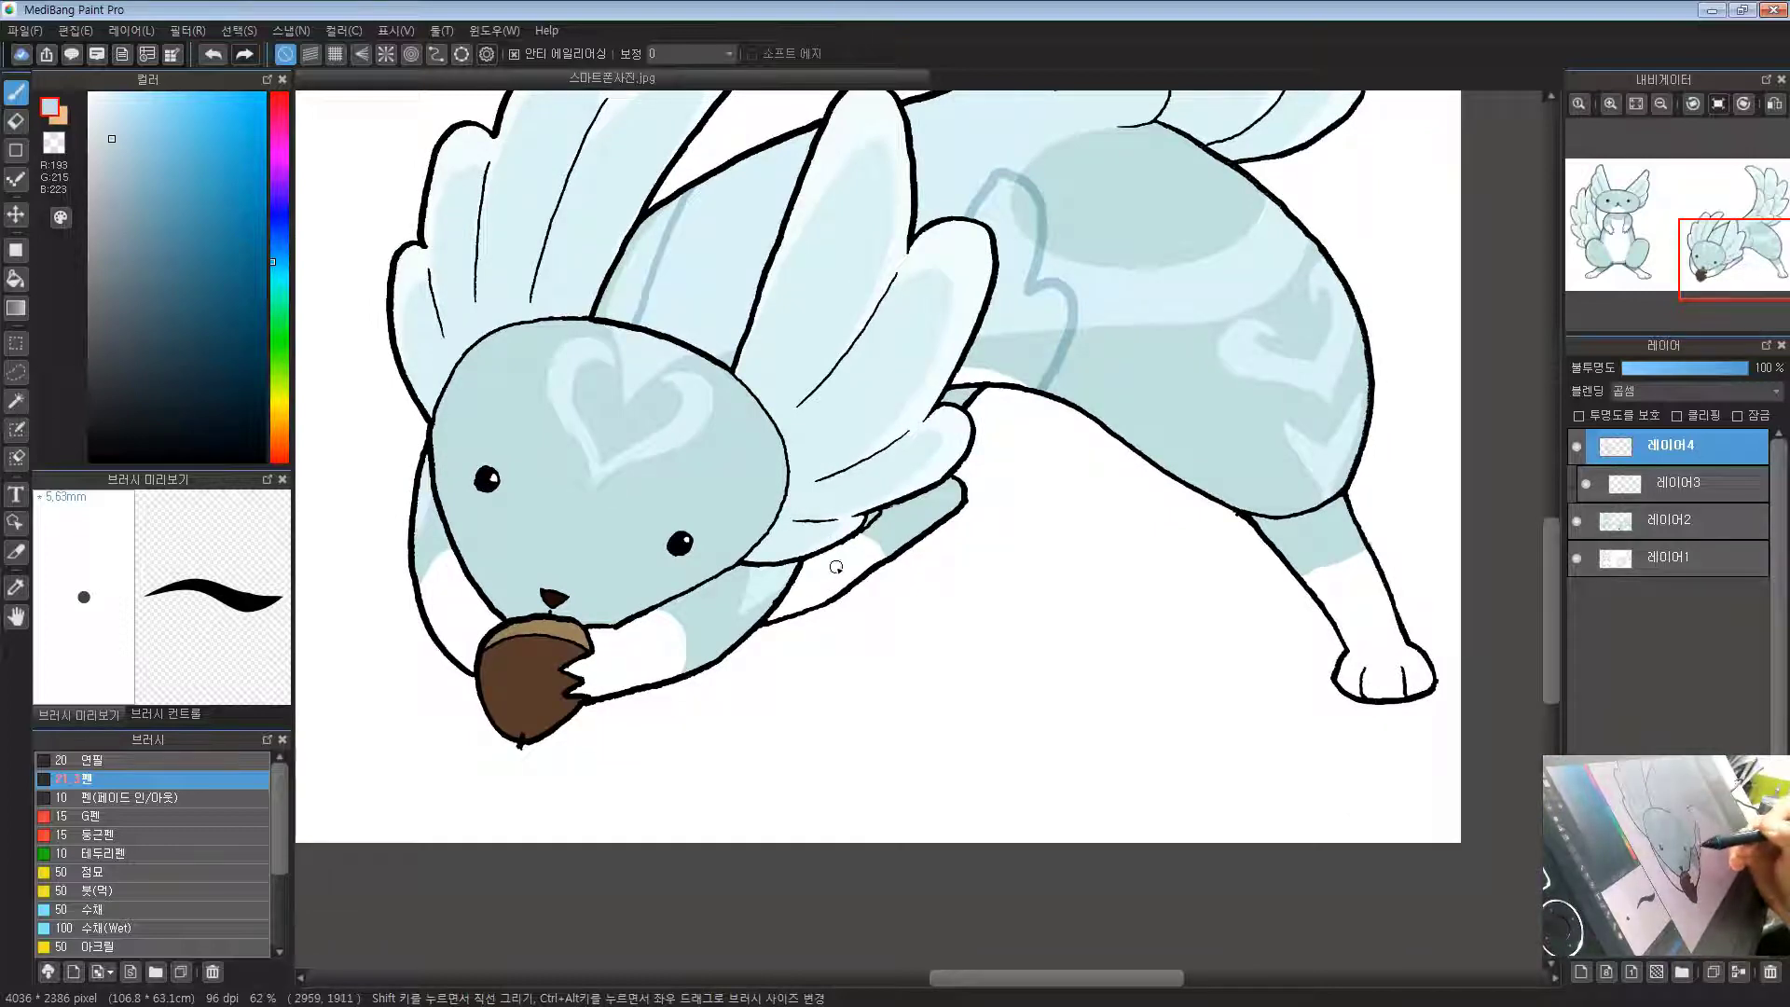
Step: Outline the shadows cast by the crouching creature's head on the bases of both ears and on both forelegs
left_click_drag(751, 491, 839, 445)
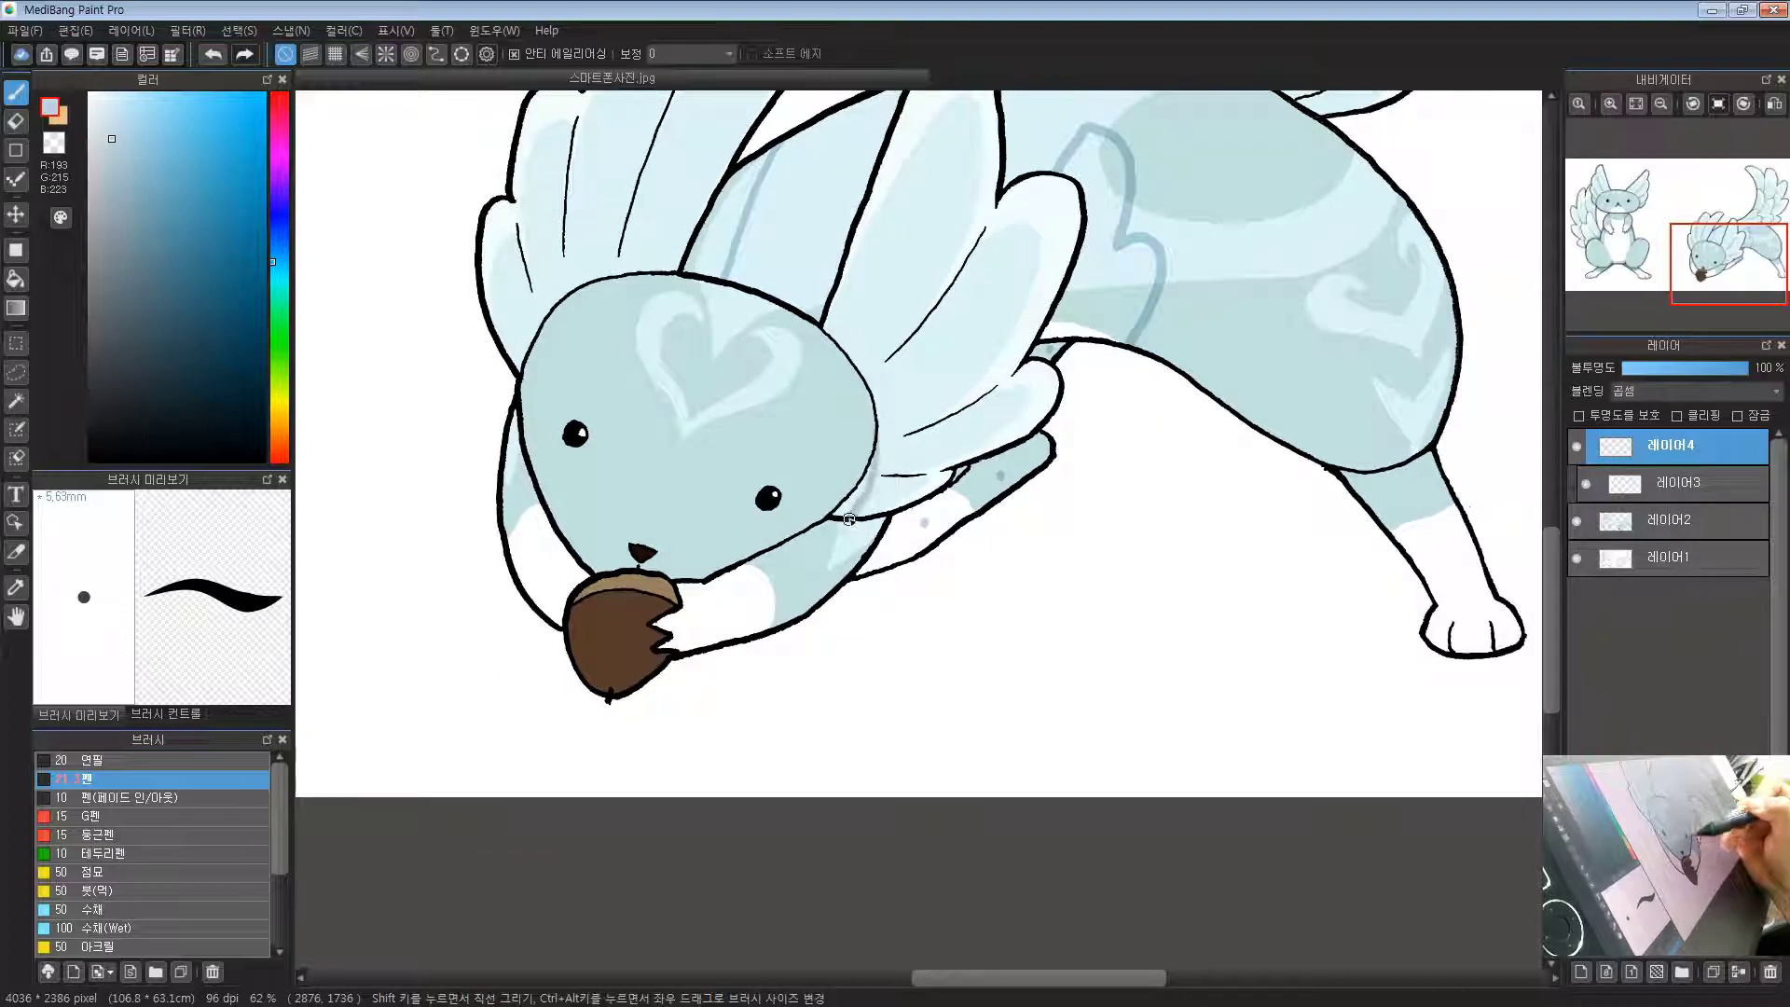
left_click_drag(708, 413, 825, 564)
scroll(687, 447, "up", 2)
left_click_drag(675, 457, 615, 526)
mouse_move(621, 614)
left_mouse_down()
mouse_move(541, 390)
mouse_move(553, 506)
mouse_move(601, 557)
left_mouse_up()
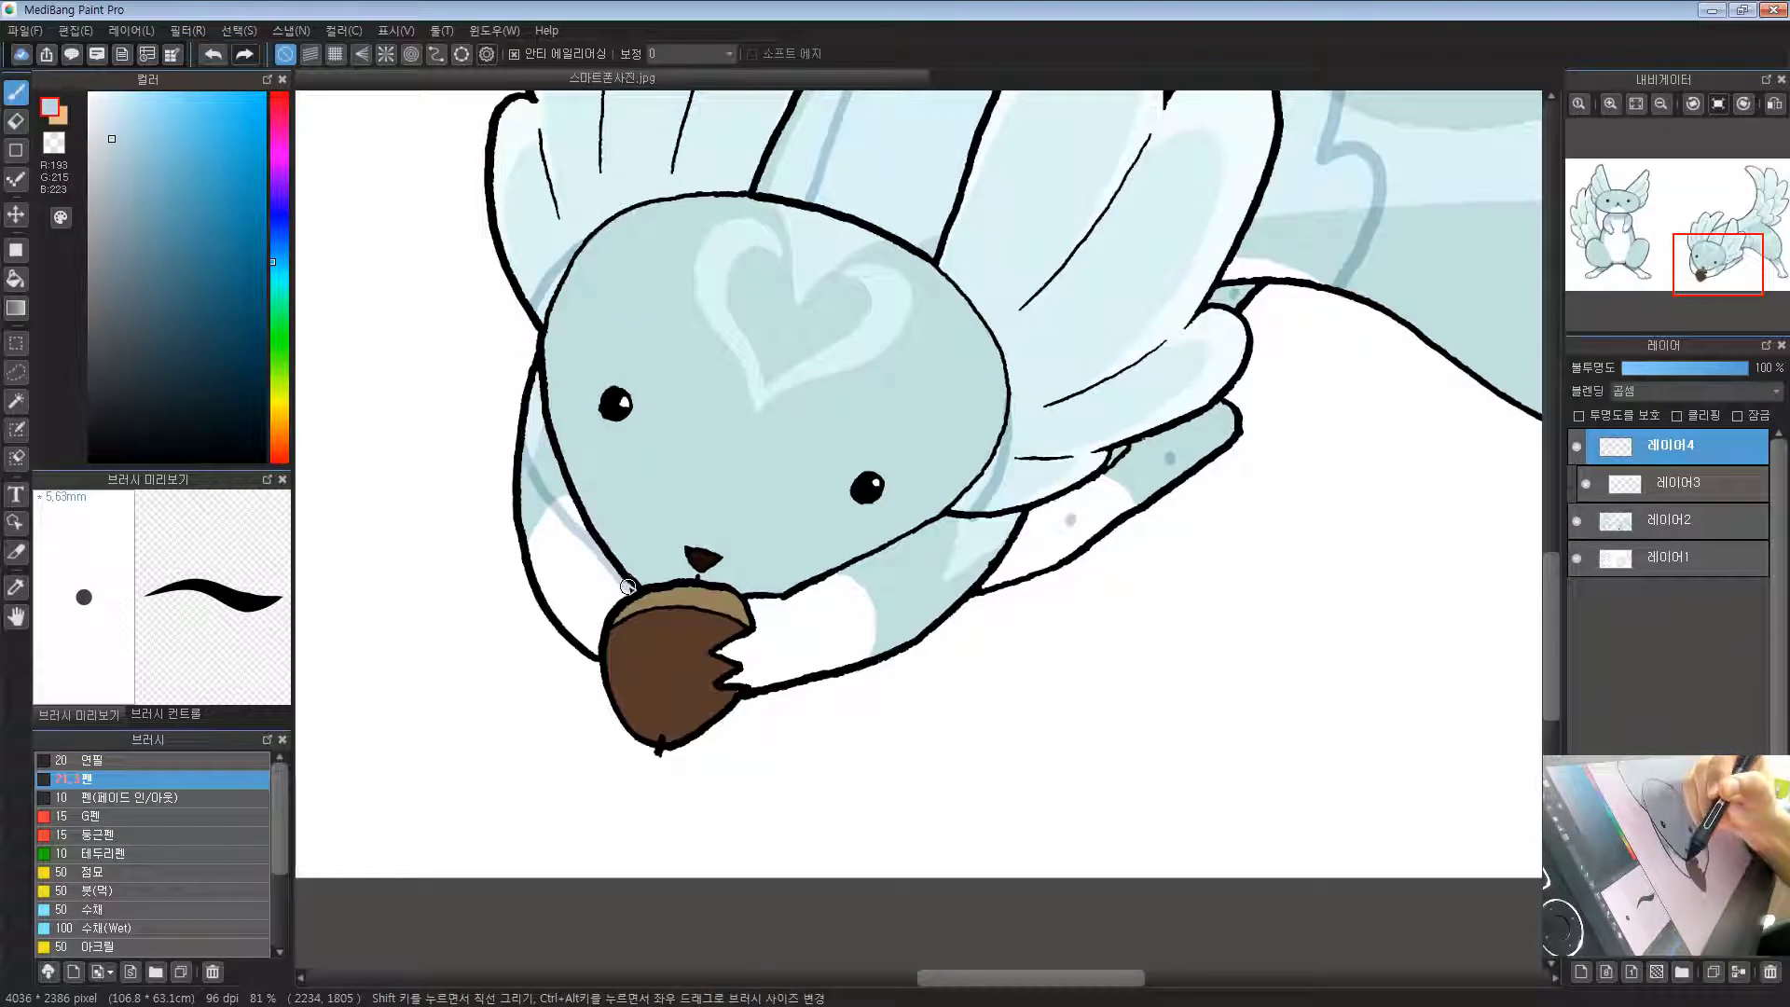
left_click_drag(840, 500, 895, 448)
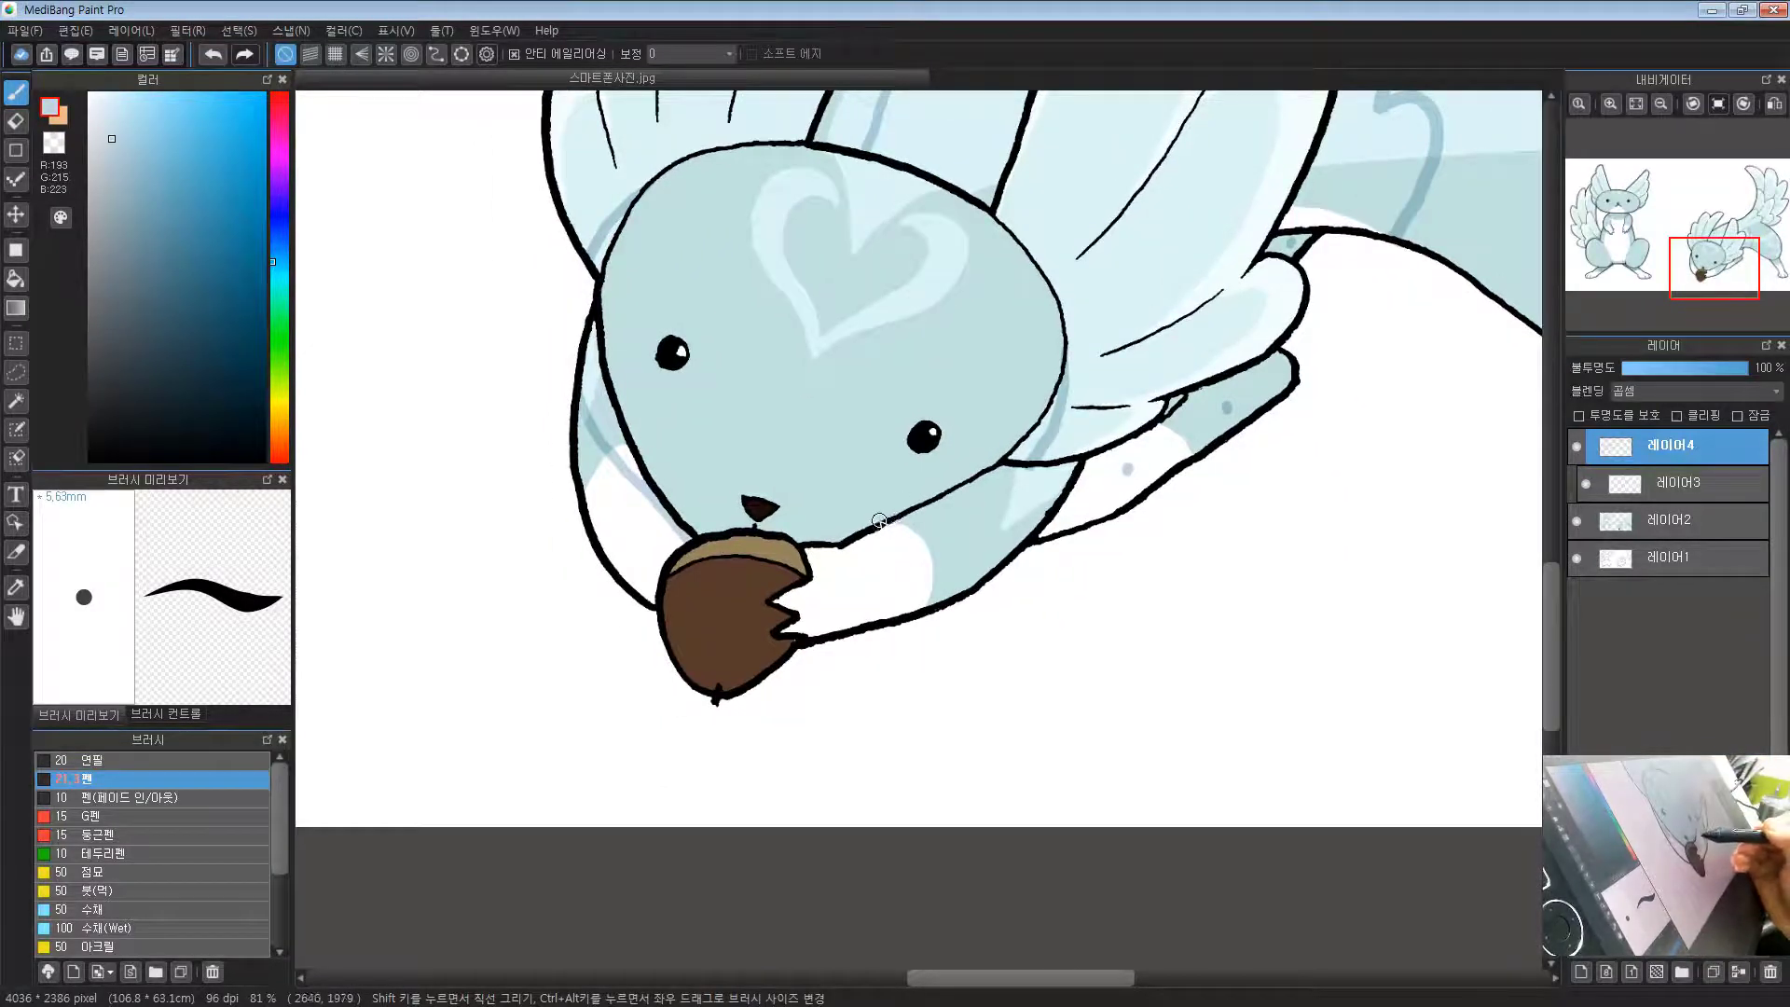
left_click_drag(879, 520, 1054, 503)
mouse_move(970, 610)
left_mouse_down()
mouse_move(876, 522)
mouse_move(964, 462)
mouse_move(869, 524)
left_mouse_up()
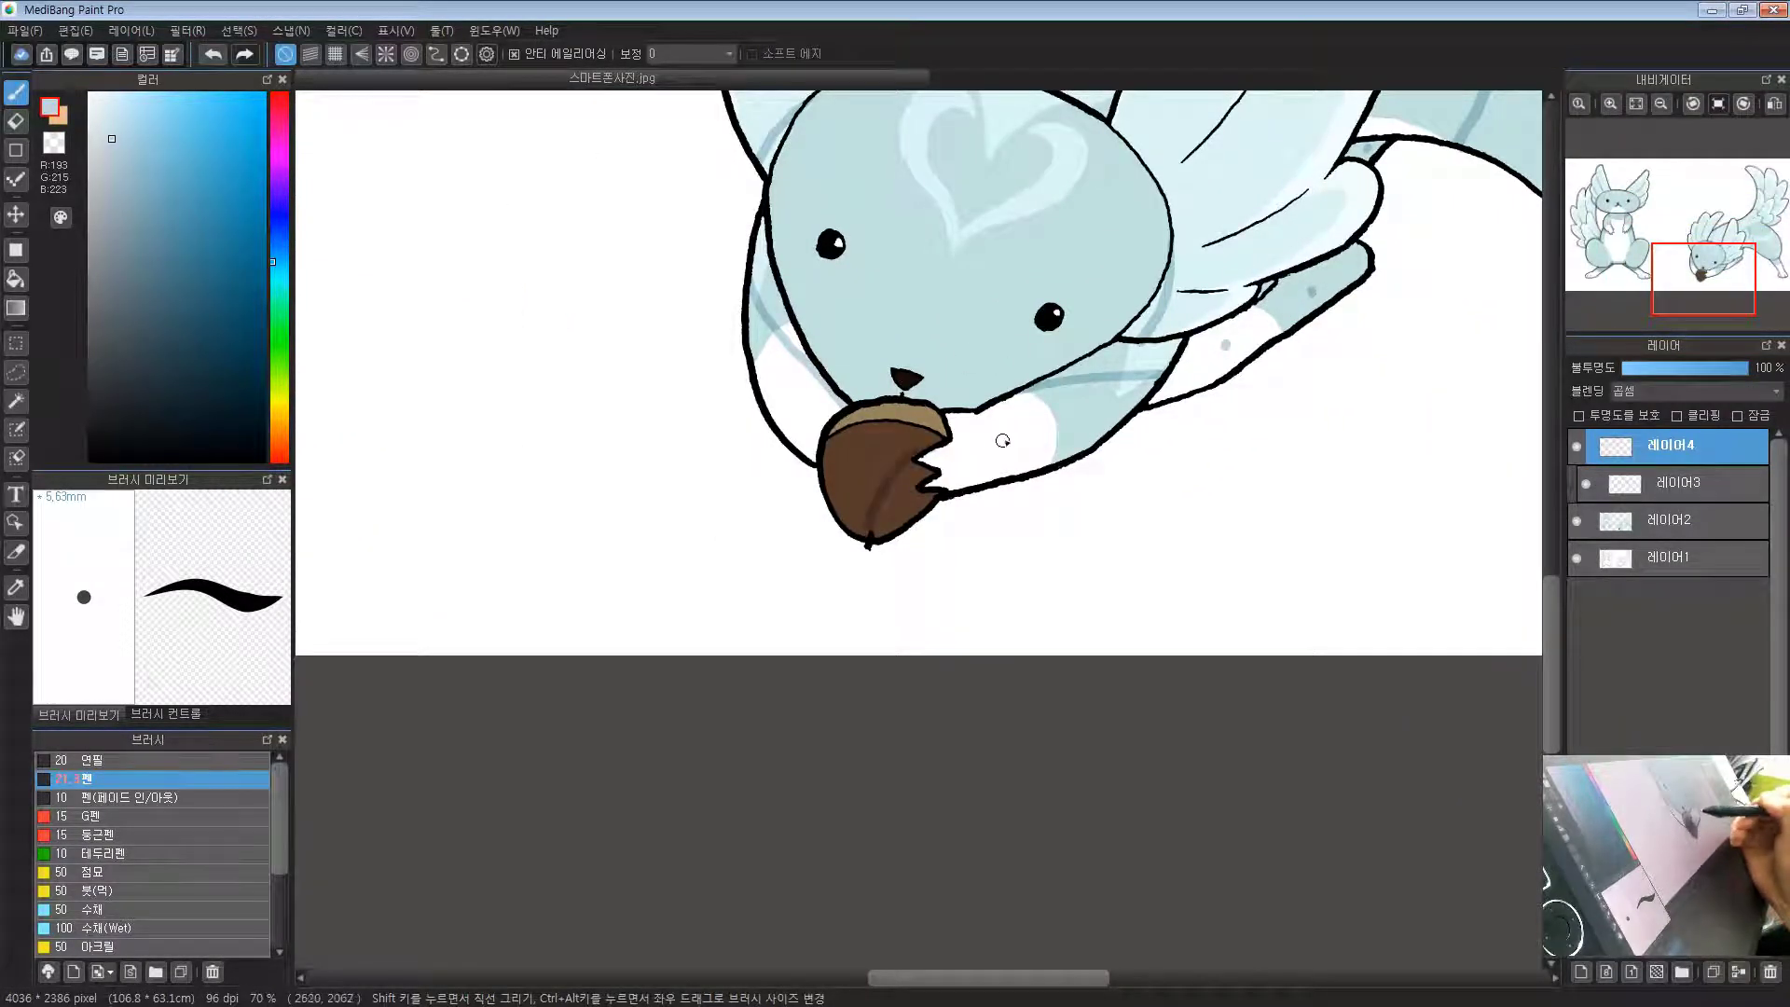
key("ctrl+z")
left_click_drag(898, 451, 865, 539)
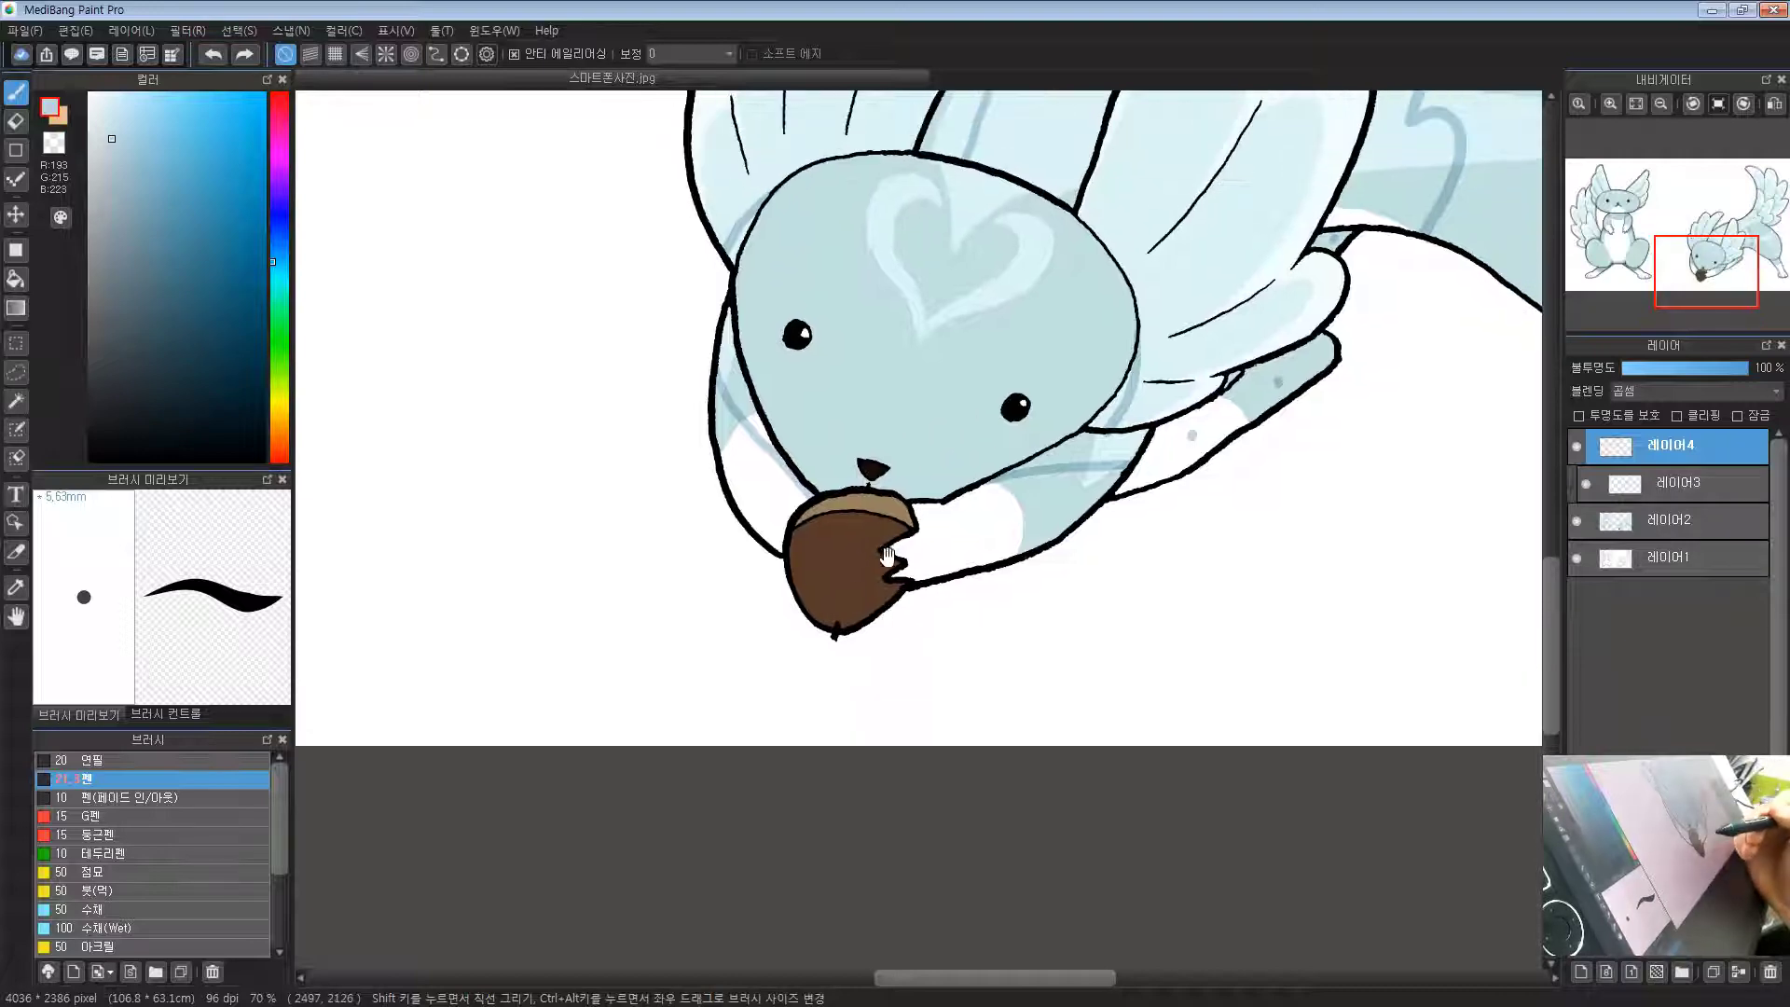
Step: Brush the lower boundary of the thigh's shadow across the crouching creature's outstretched hind leg
left_click_drag(1083, 317, 874, 651)
mouse_move(974, 548)
left_mouse_down()
mouse_move(842, 540)
mouse_move(619, 636)
mouse_move(1025, 429)
left_mouse_up()
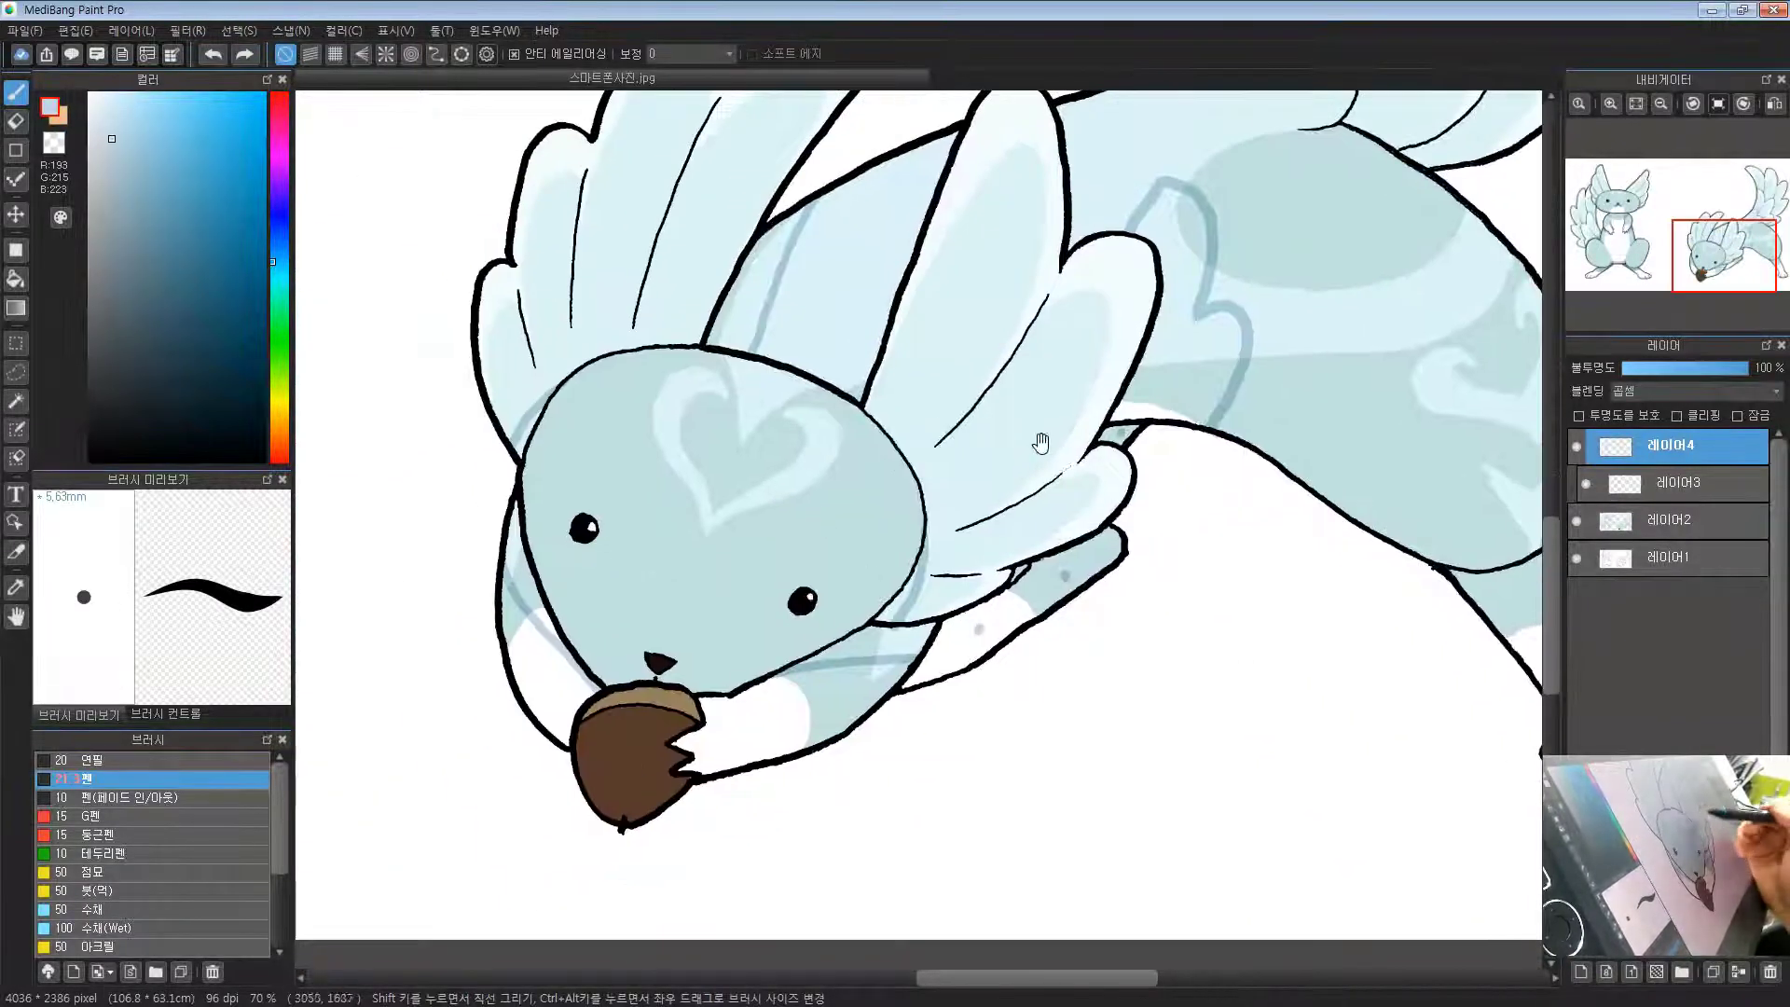
mouse_move(1061, 373)
left_mouse_down()
mouse_move(823, 498)
mouse_move(657, 546)
left_mouse_up()
left_click_drag(964, 693, 846, 739)
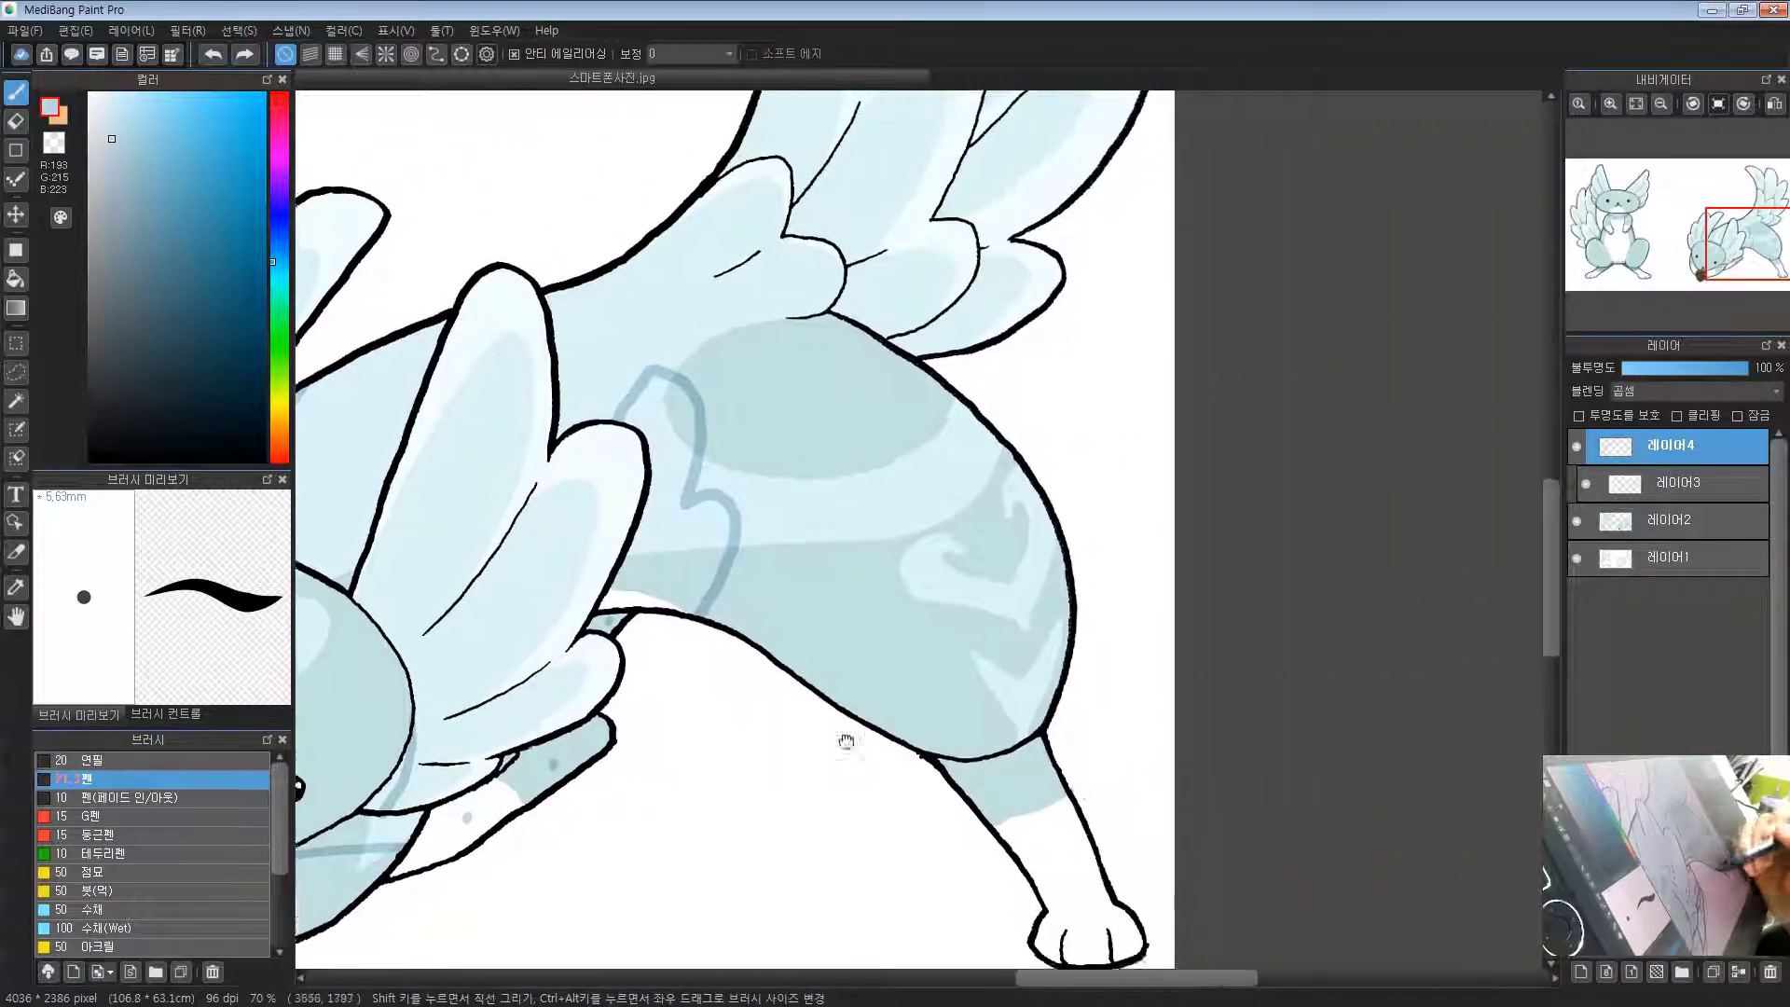
left_click_drag(1020, 691, 948, 635)
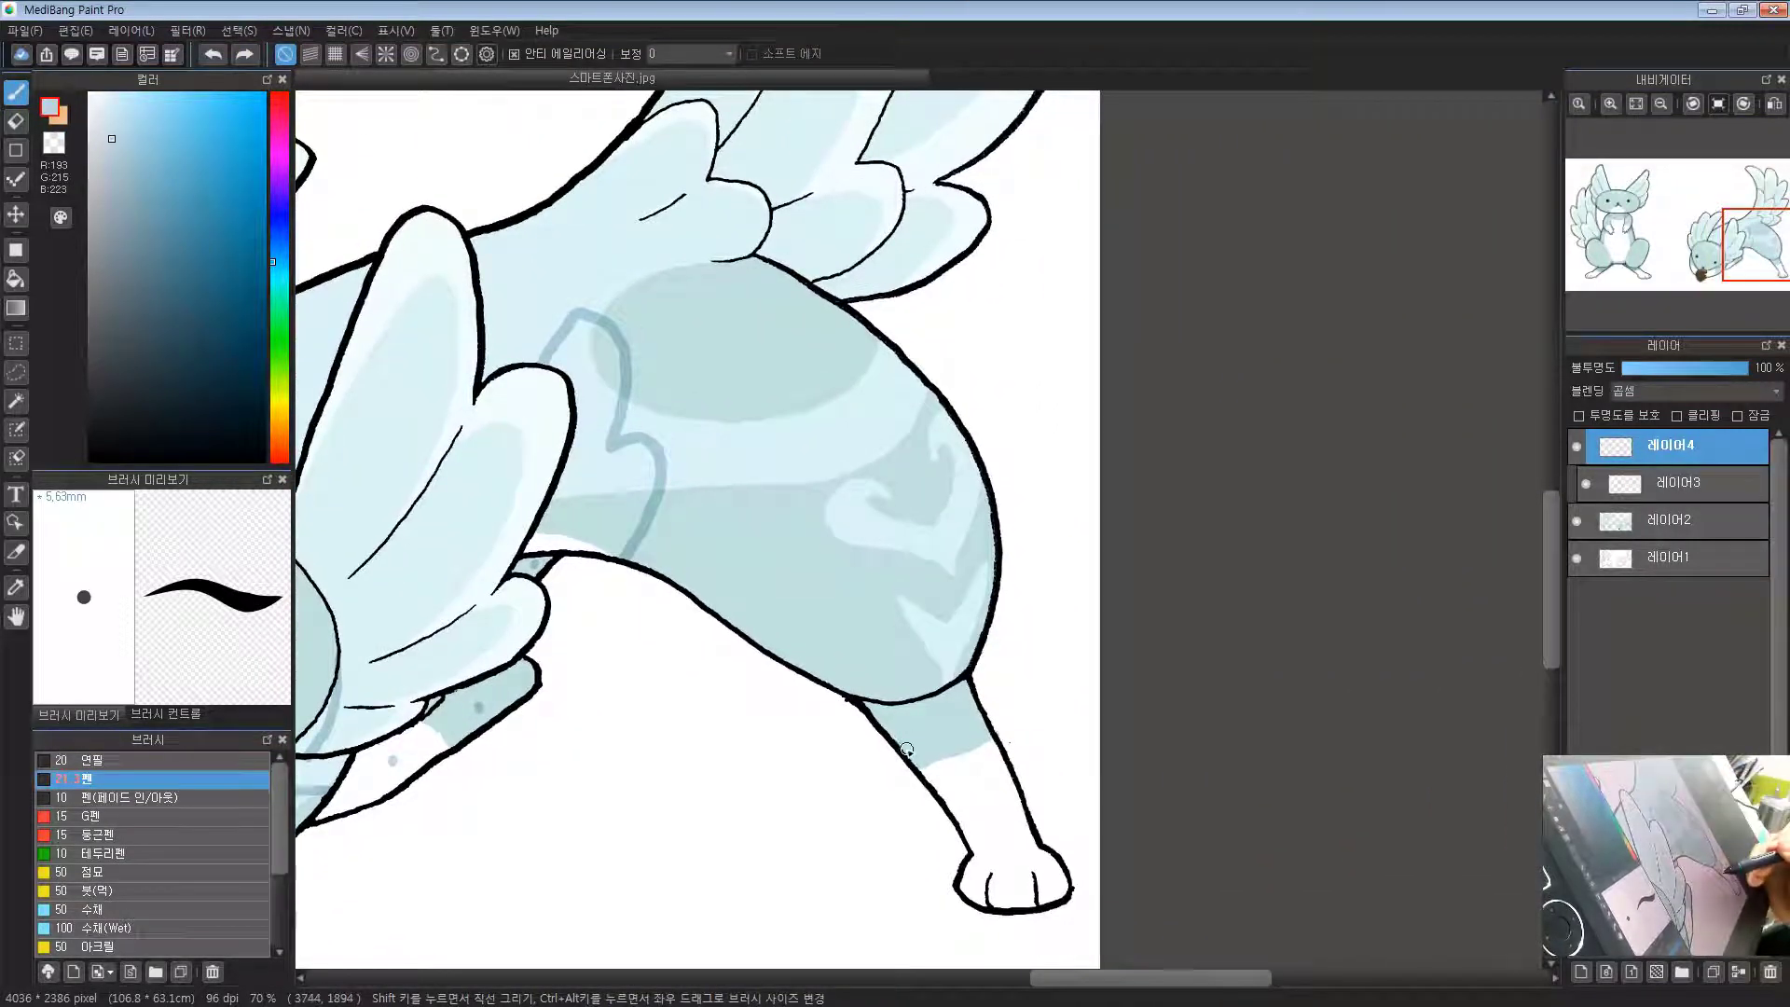
left_click_drag(903, 751, 950, 762)
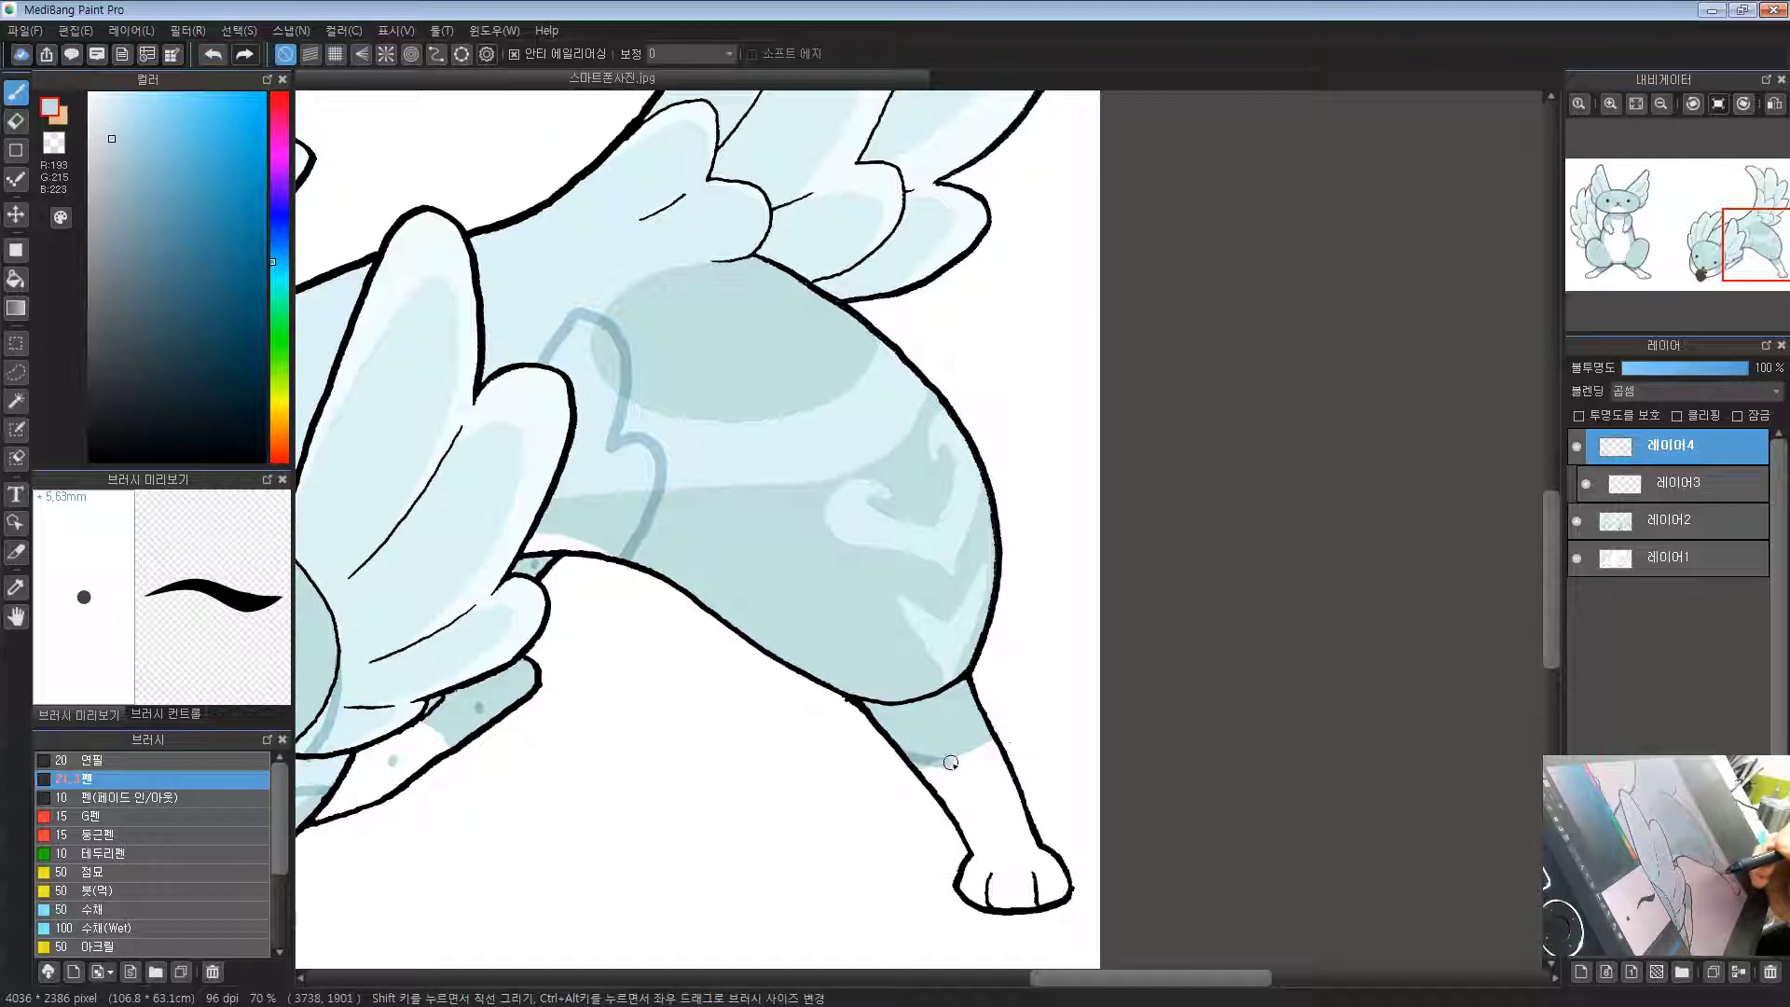
Step: Outline the shadow across the lowest feathers at the base of the crouching creature's tail
left_click_drag(891, 214, 1059, 572)
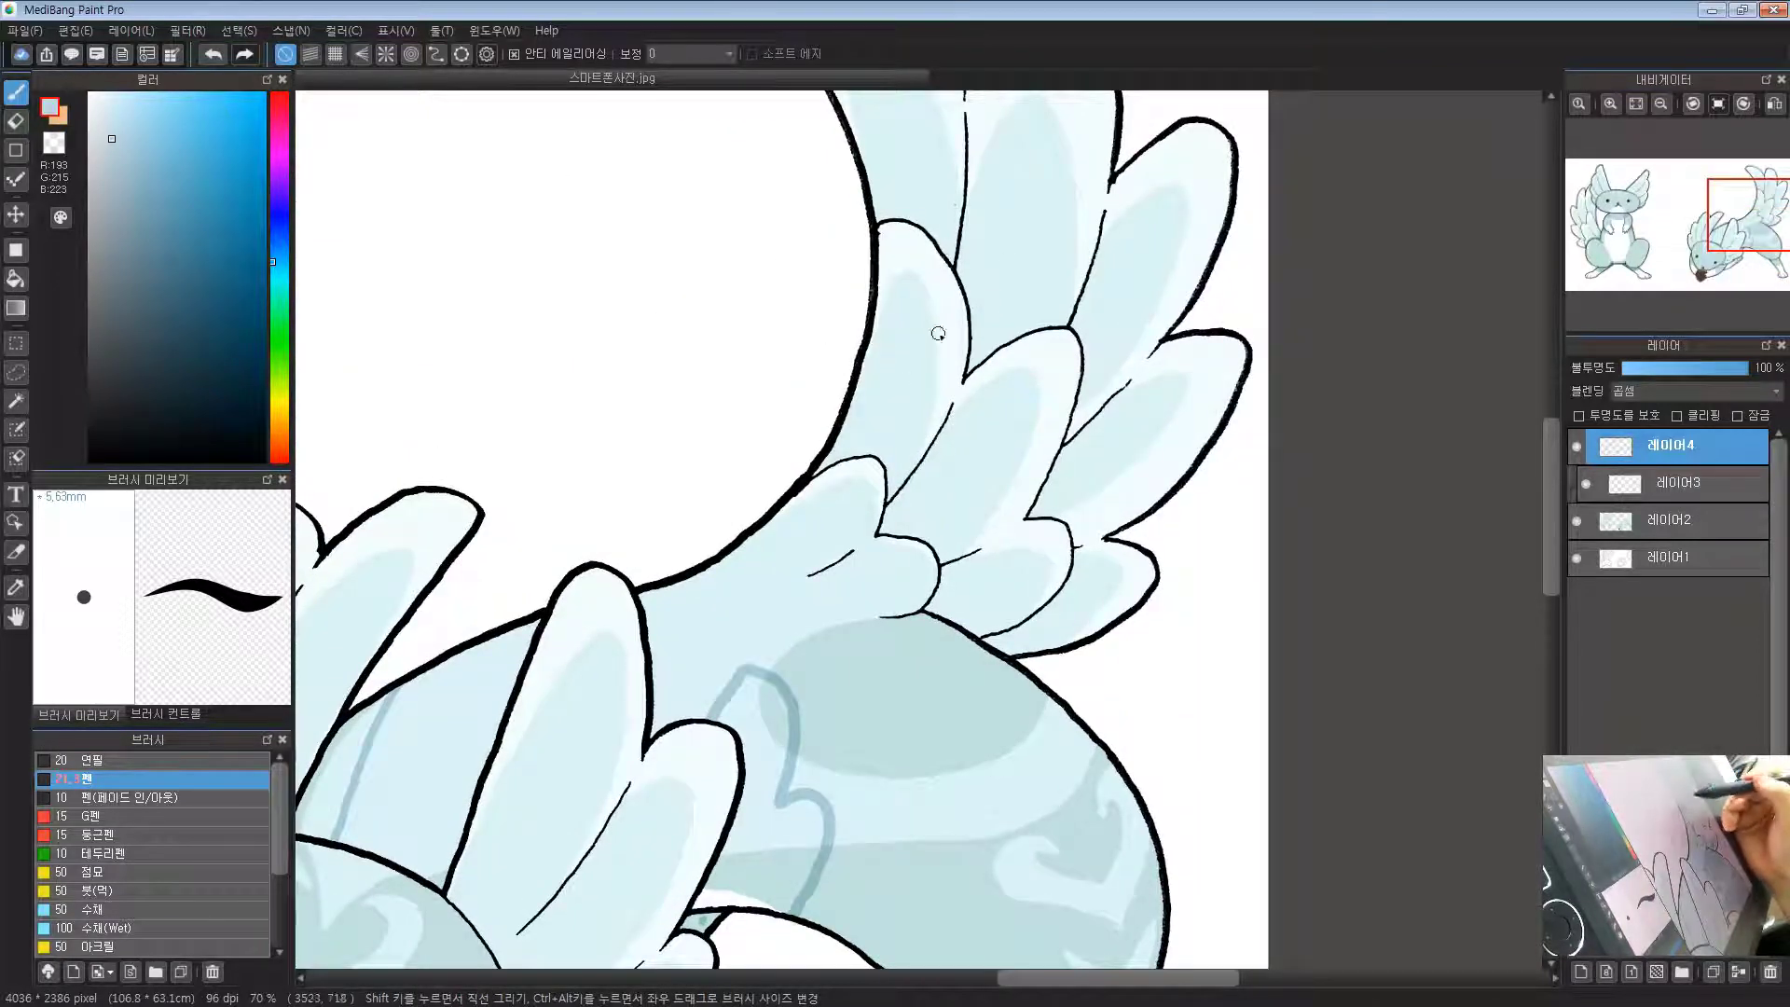
left_click_drag(962, 441, 951, 464)
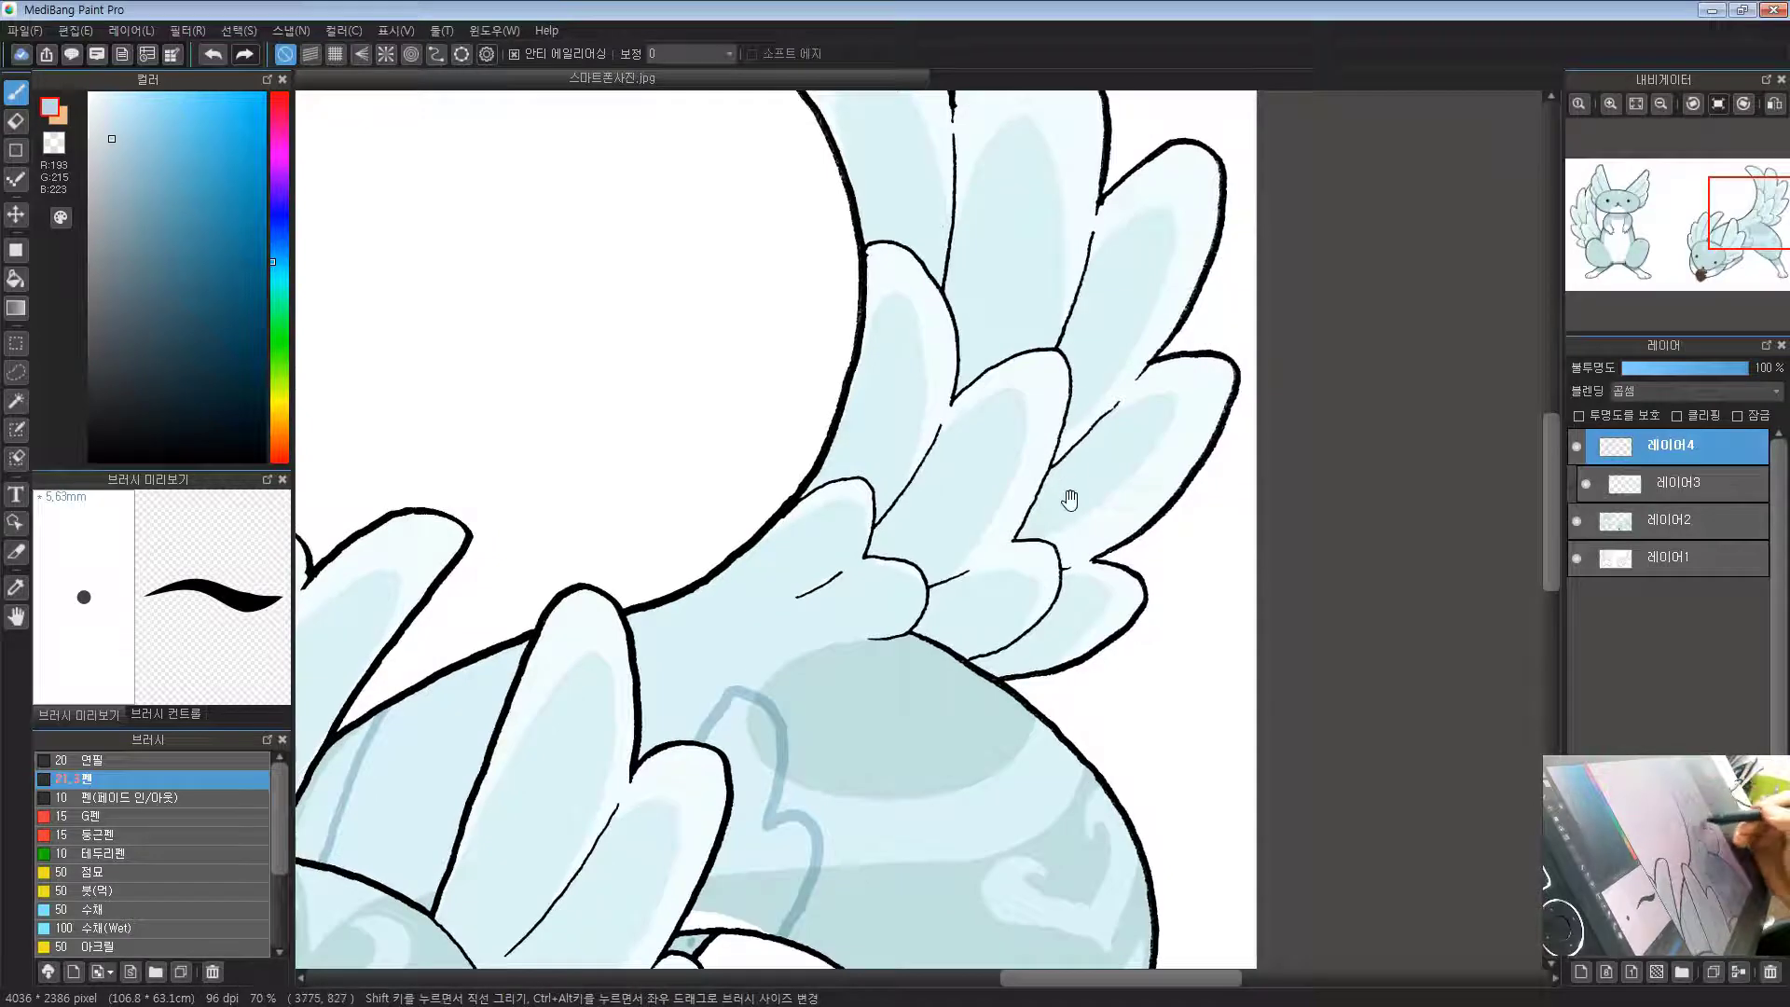
left_click_drag(1069, 501, 1091, 454)
left_click_drag(936, 560, 1119, 605)
left_click_drag(1093, 445, 1056, 512)
Step: Brush narrow shadows beneath the overlapping edges of the crouching creature's middle and lower tail feathers
left_click_drag(909, 308, 950, 408)
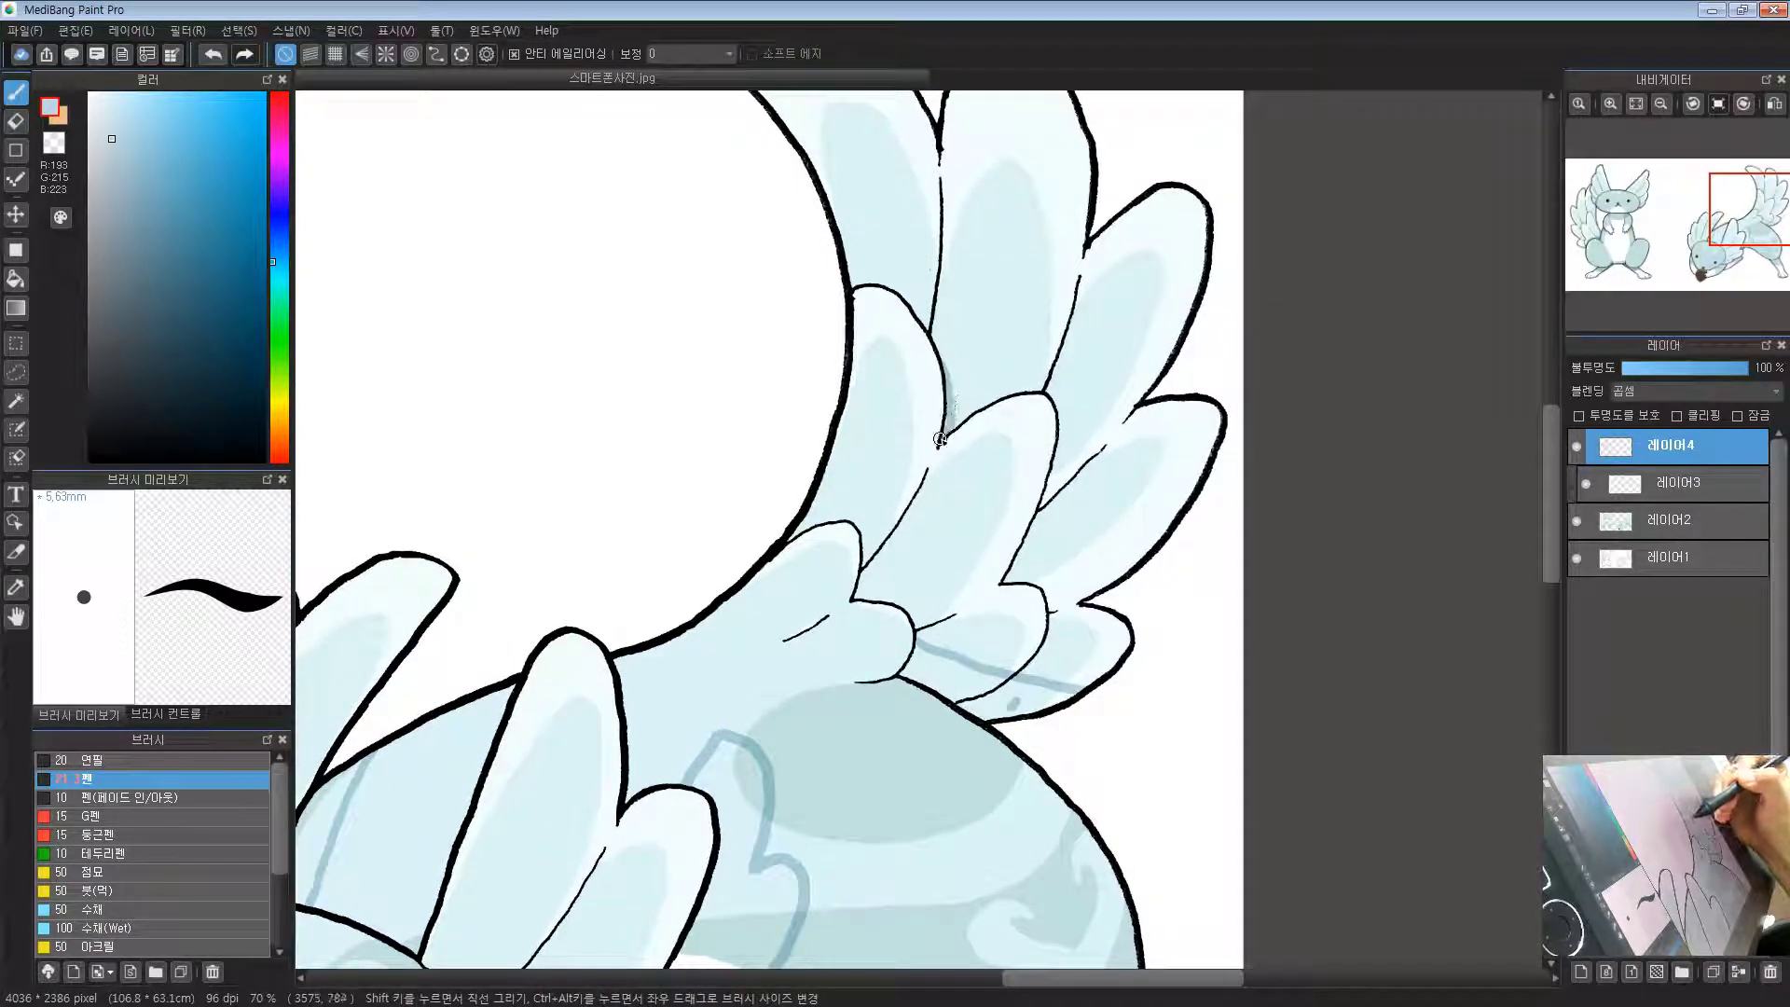
mouse_move(1058, 439)
left_mouse_down()
mouse_move(1004, 579)
mouse_move(1042, 506)
mouse_move(1018, 562)
left_mouse_up()
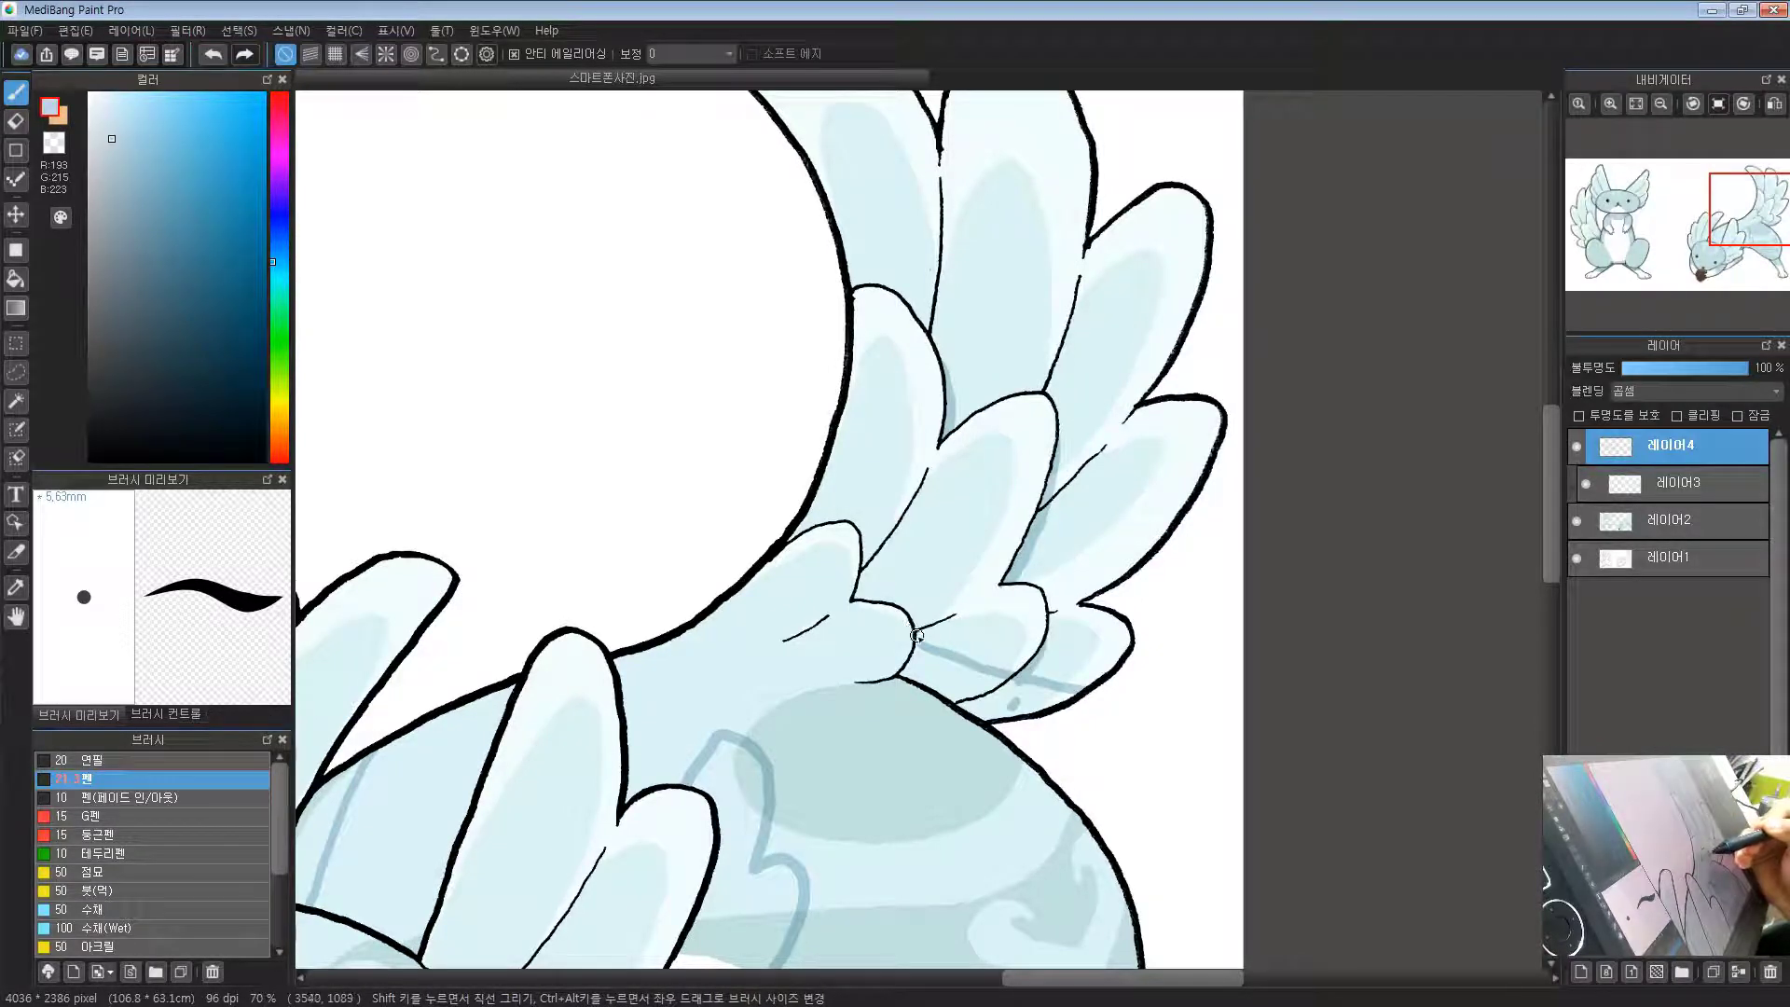
left_click_drag(862, 541, 858, 582)
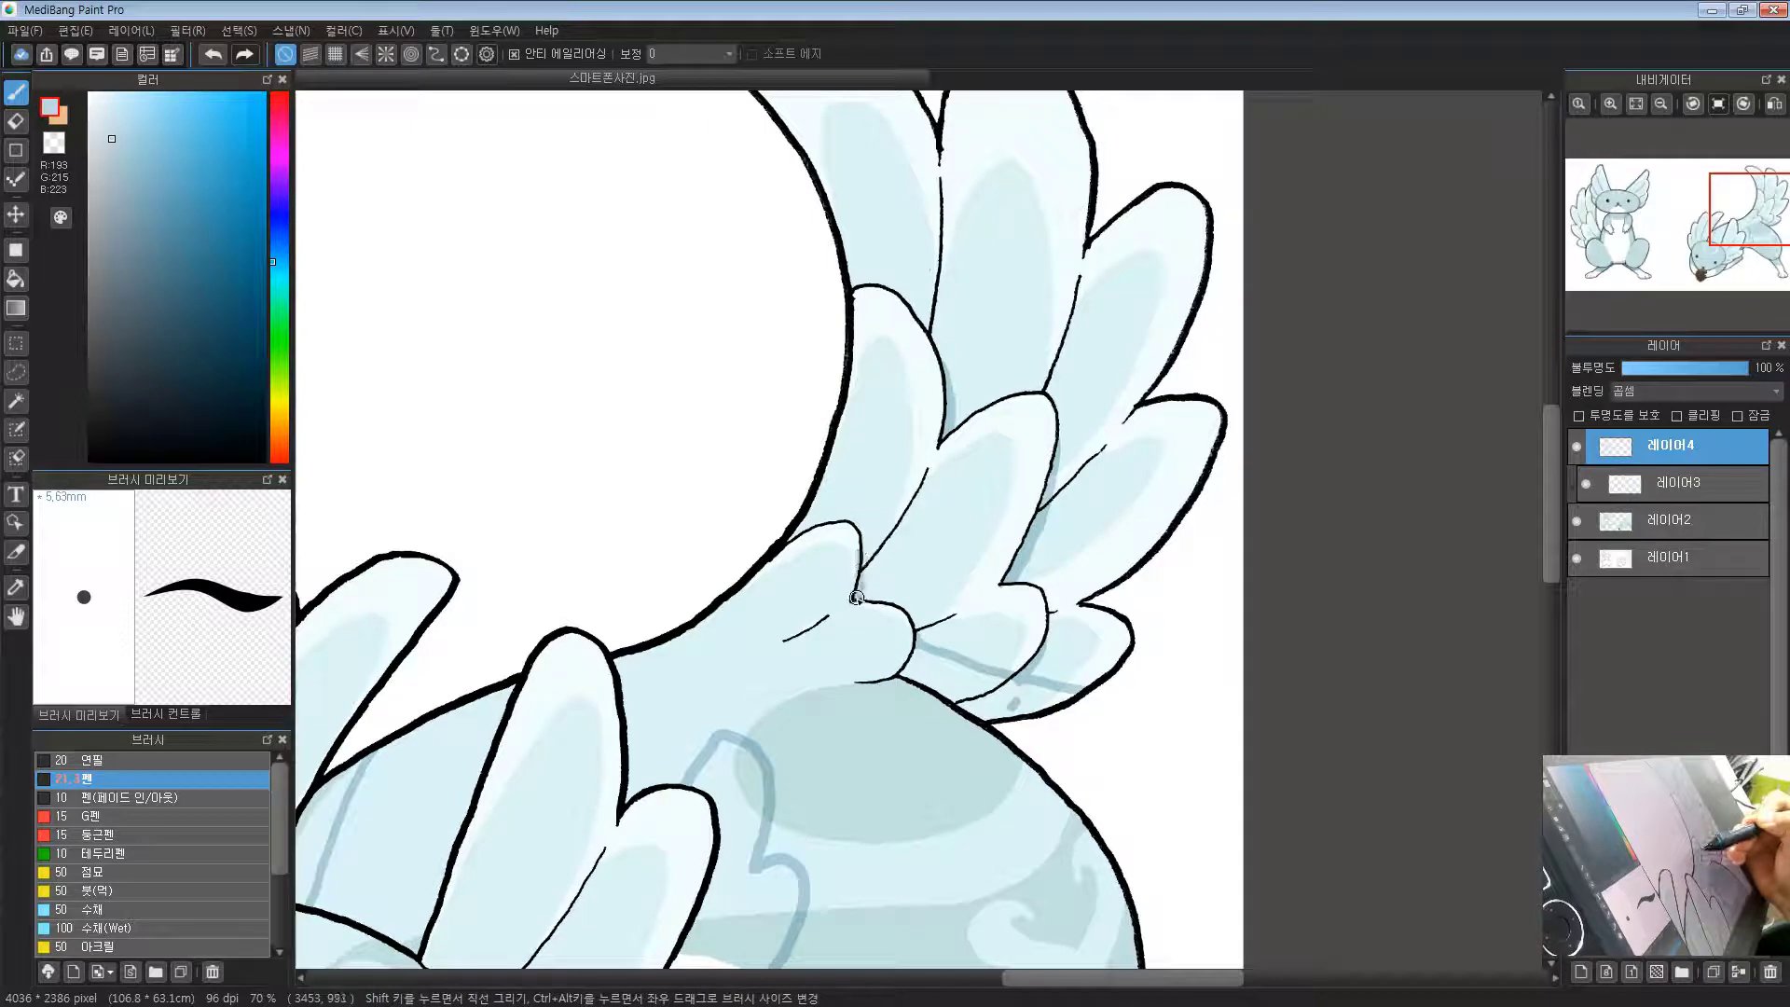
left_click_drag(931, 383, 909, 597)
scroll(827, 619, "down", 5)
Step: Fill the outlined shadow beside the far ear on the crouching creature's back with the shading color using the Bucket tool
left_click_drag(1043, 652, 1192, 382)
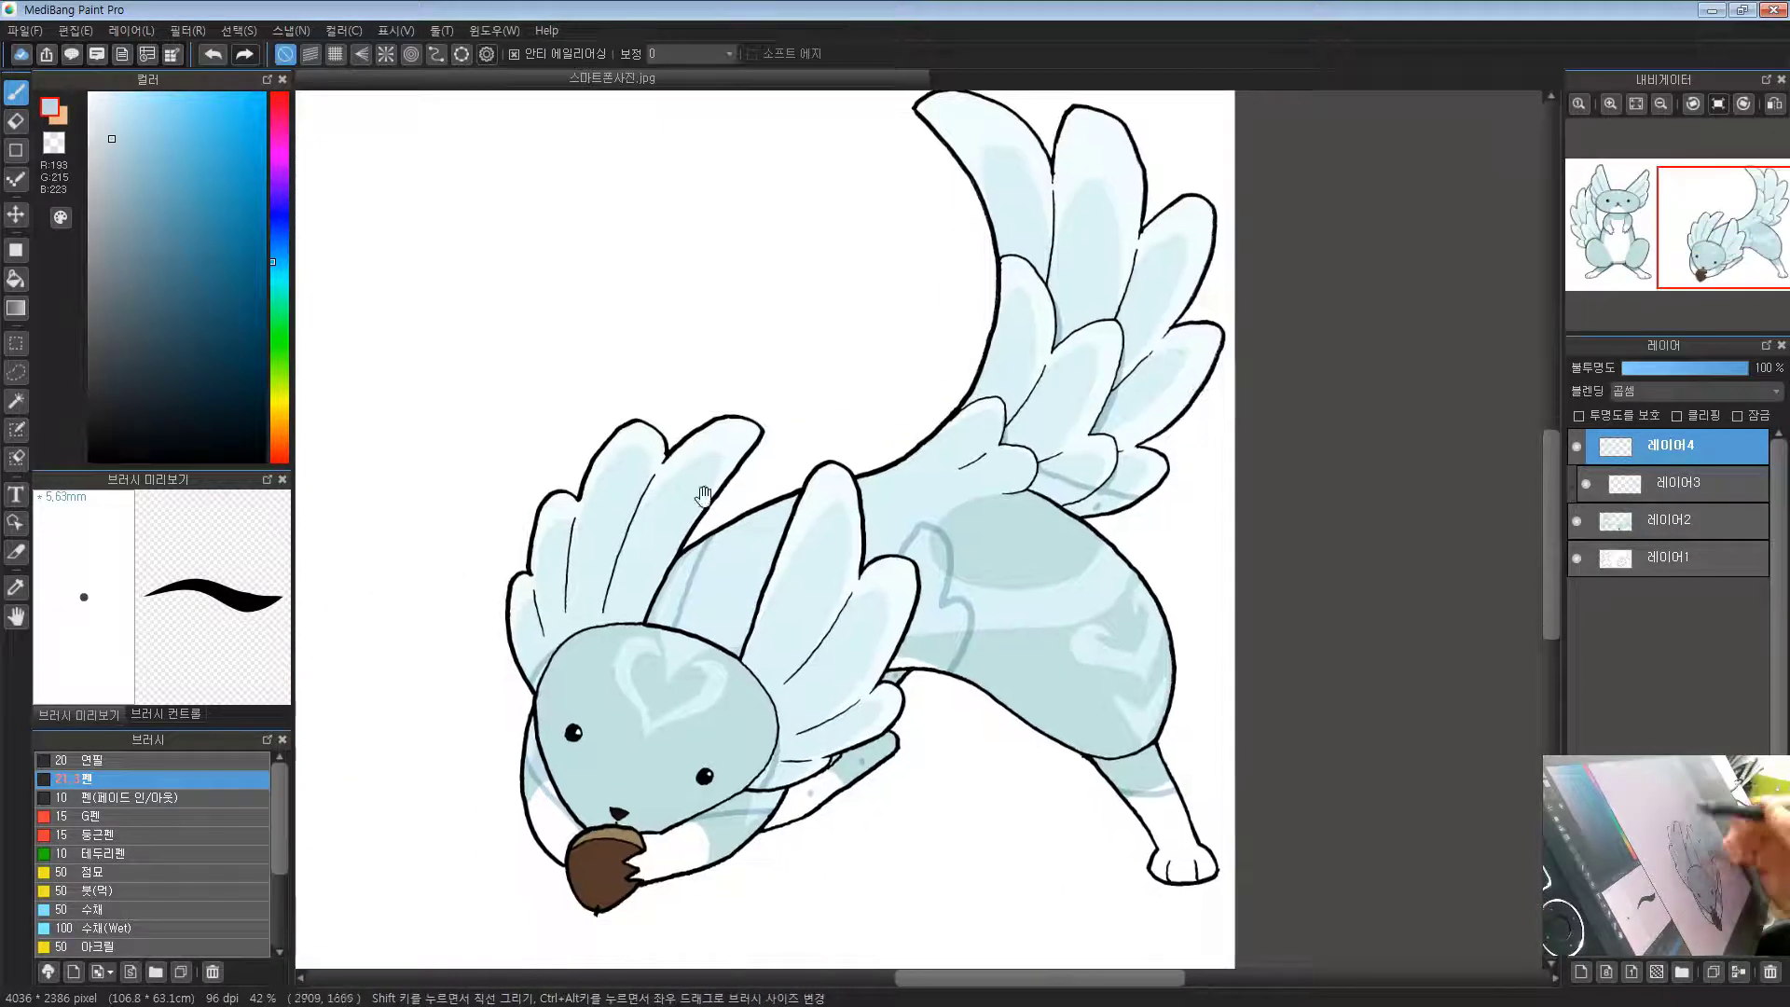
left_click_drag(1235, 695, 1118, 433)
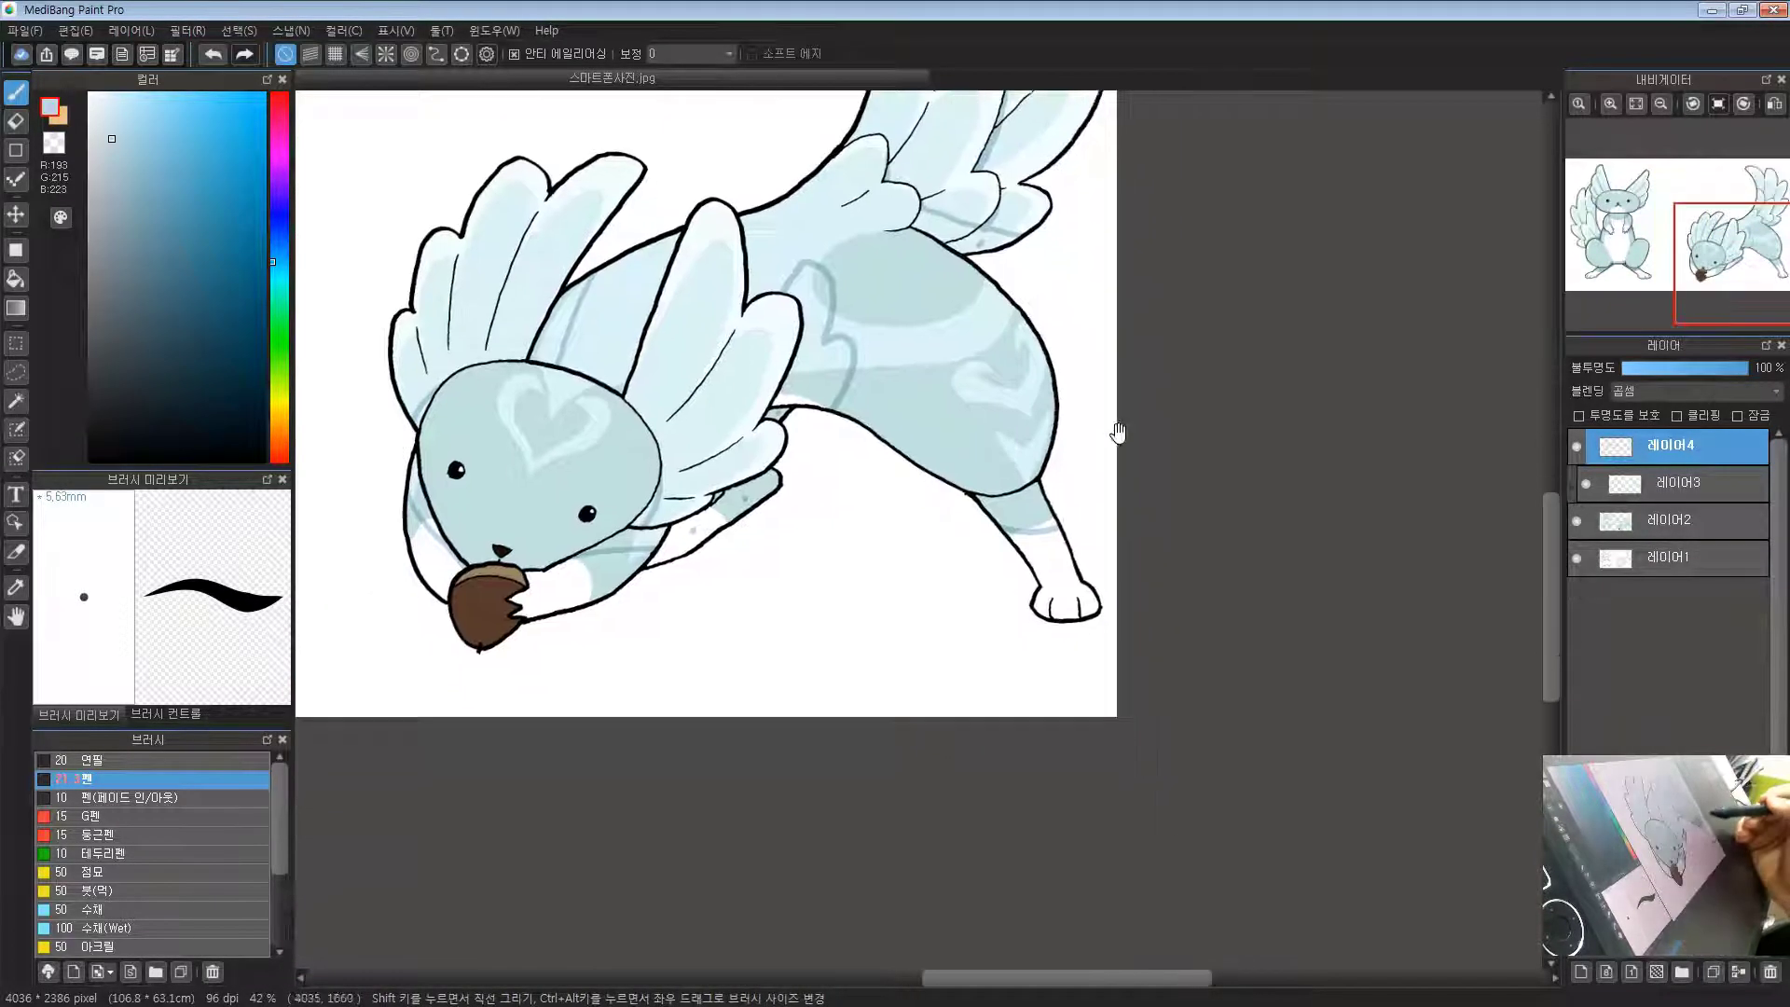
scroll(683, 456, "up", 3)
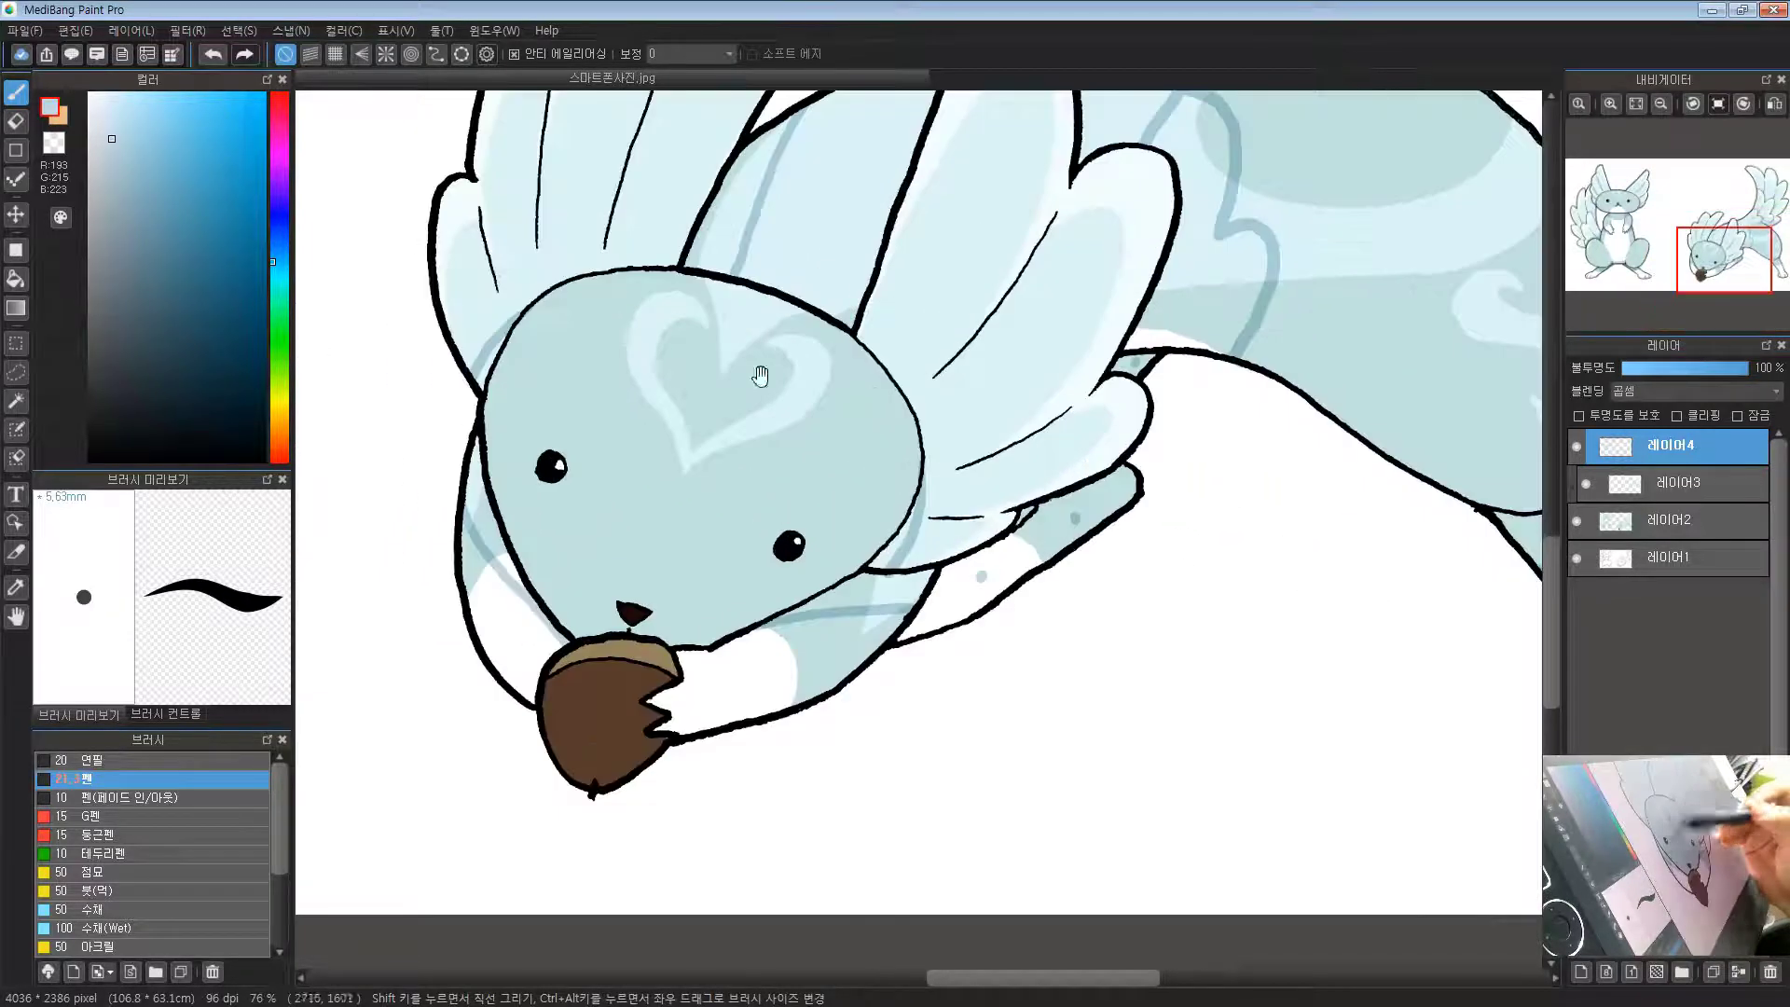
left_click_drag(760, 375, 691, 495)
left_click(16, 279)
left_click(669, 341)
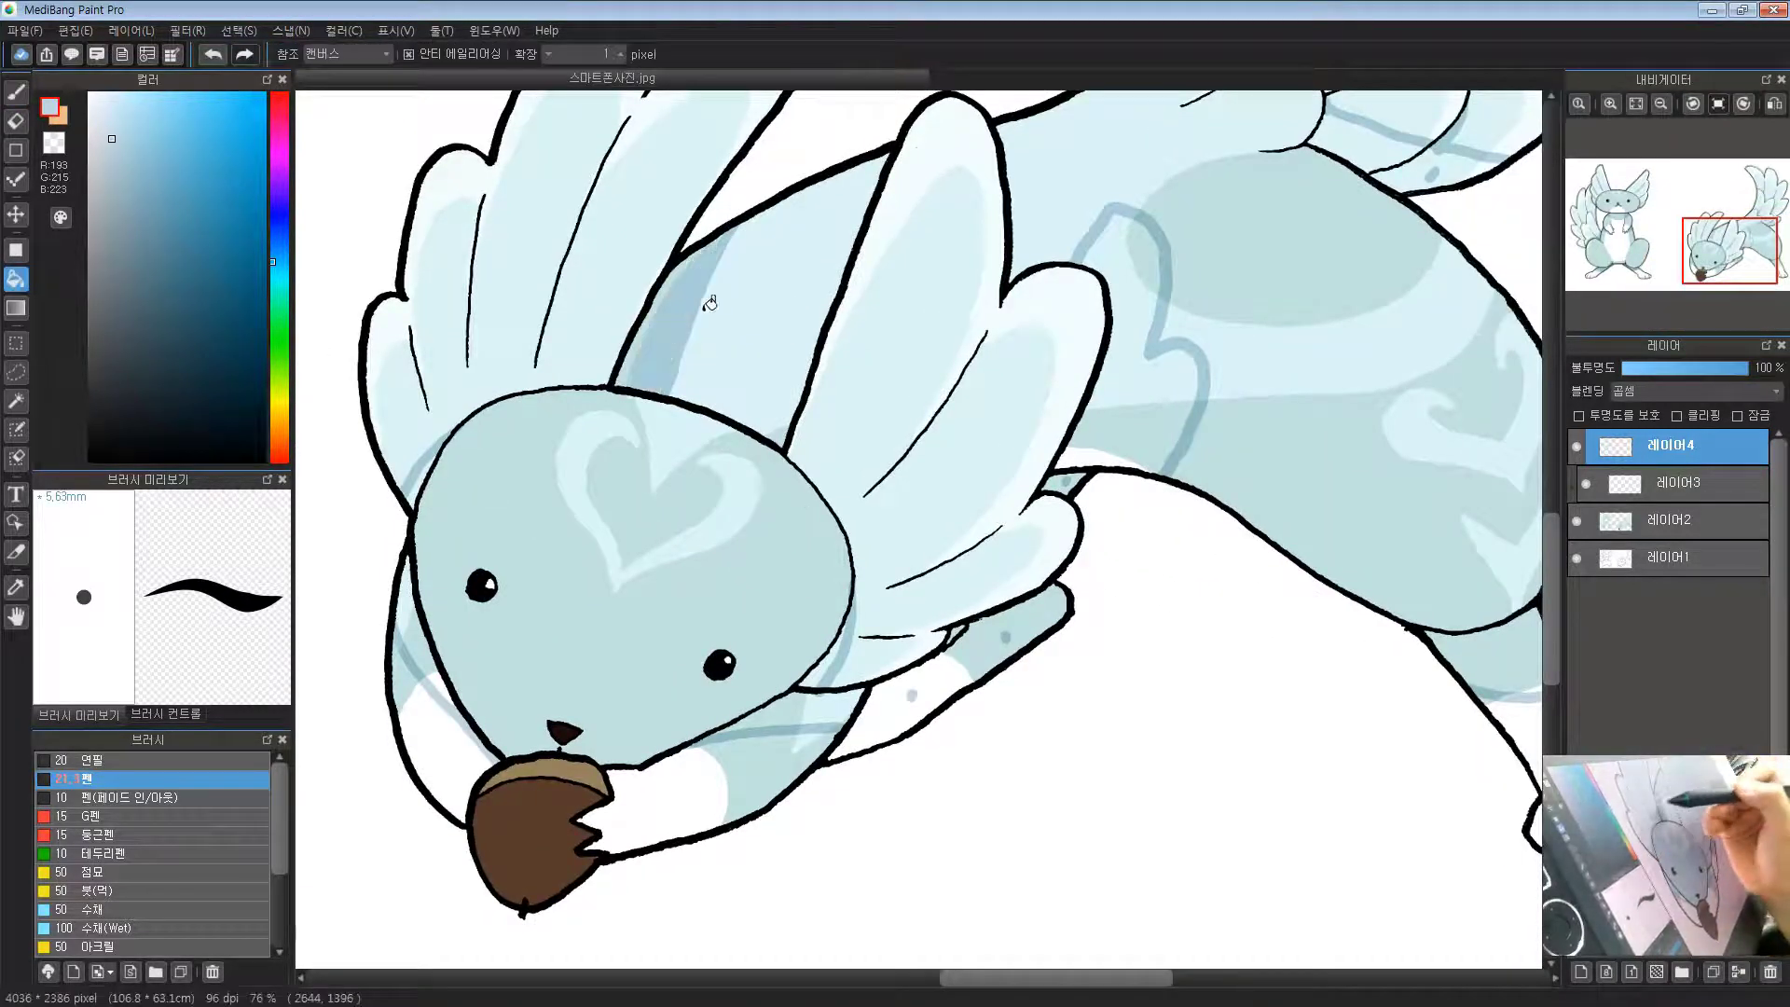
left_click(688, 261)
Step: Fill the head's outlined shadows on the bases of both ears and on the two forelegs holding the acorn
left_click(422, 480)
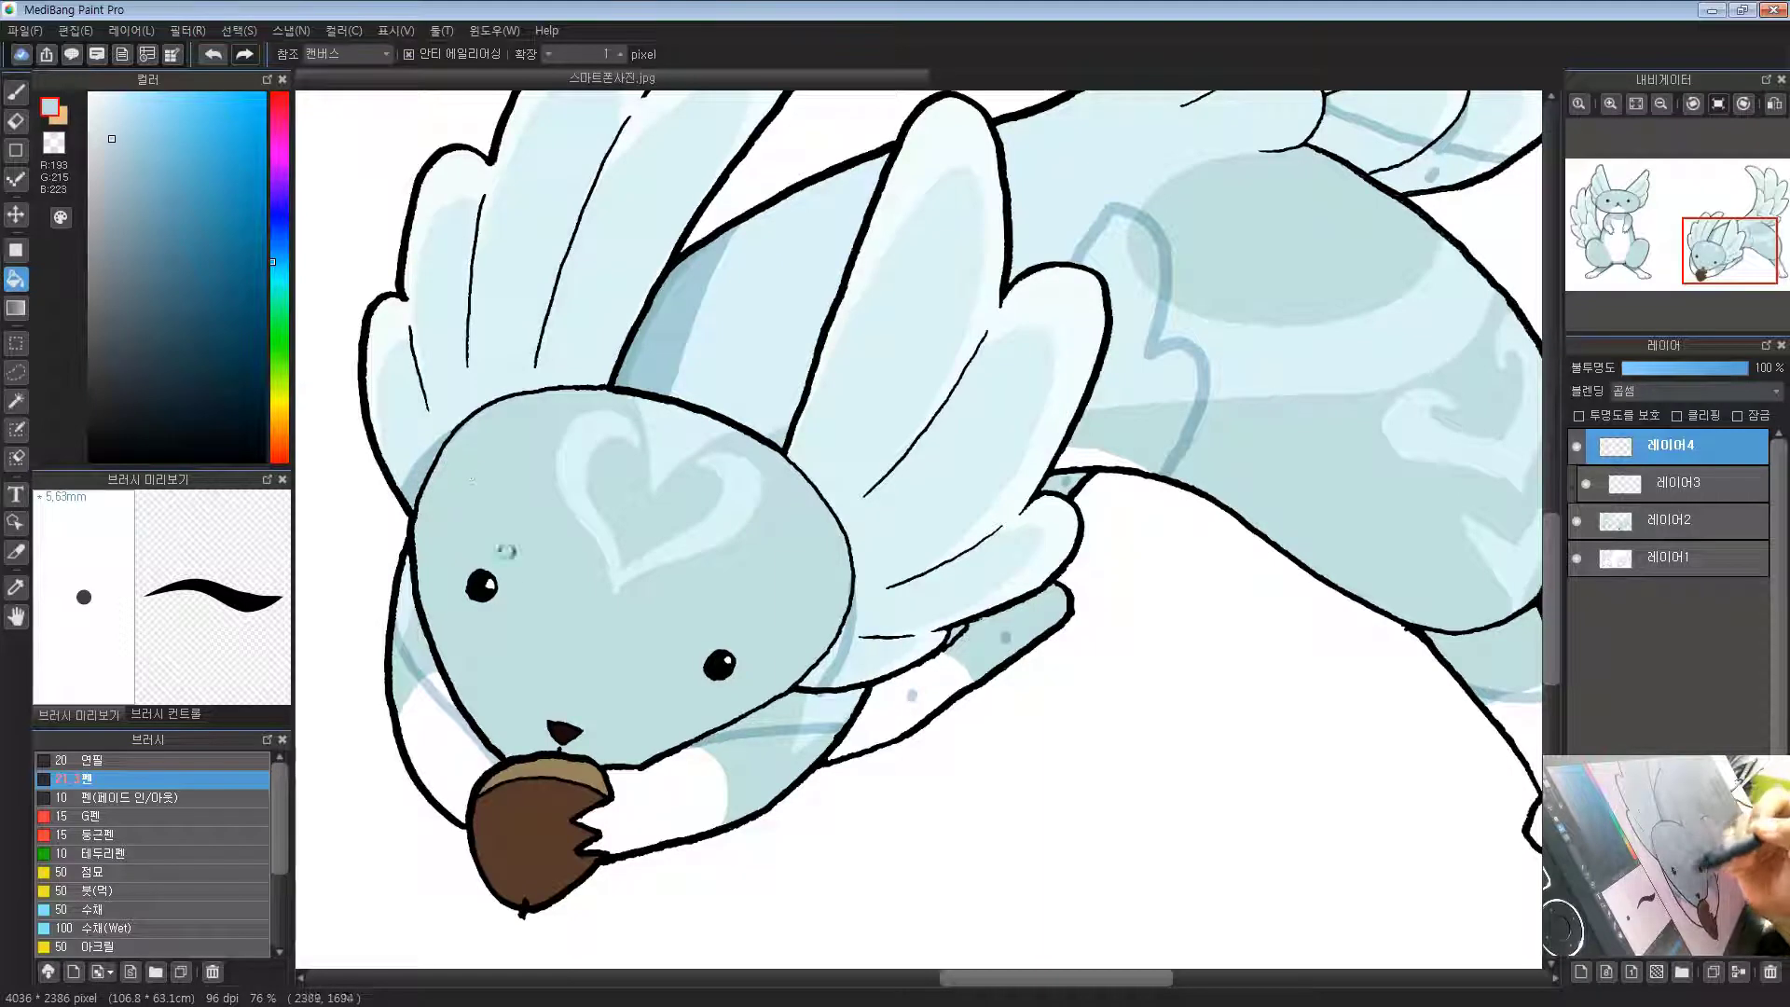
left_click_drag(505, 554, 529, 456)
left_click(441, 518)
left_click(474, 580)
left_click_drag(847, 641, 832, 566)
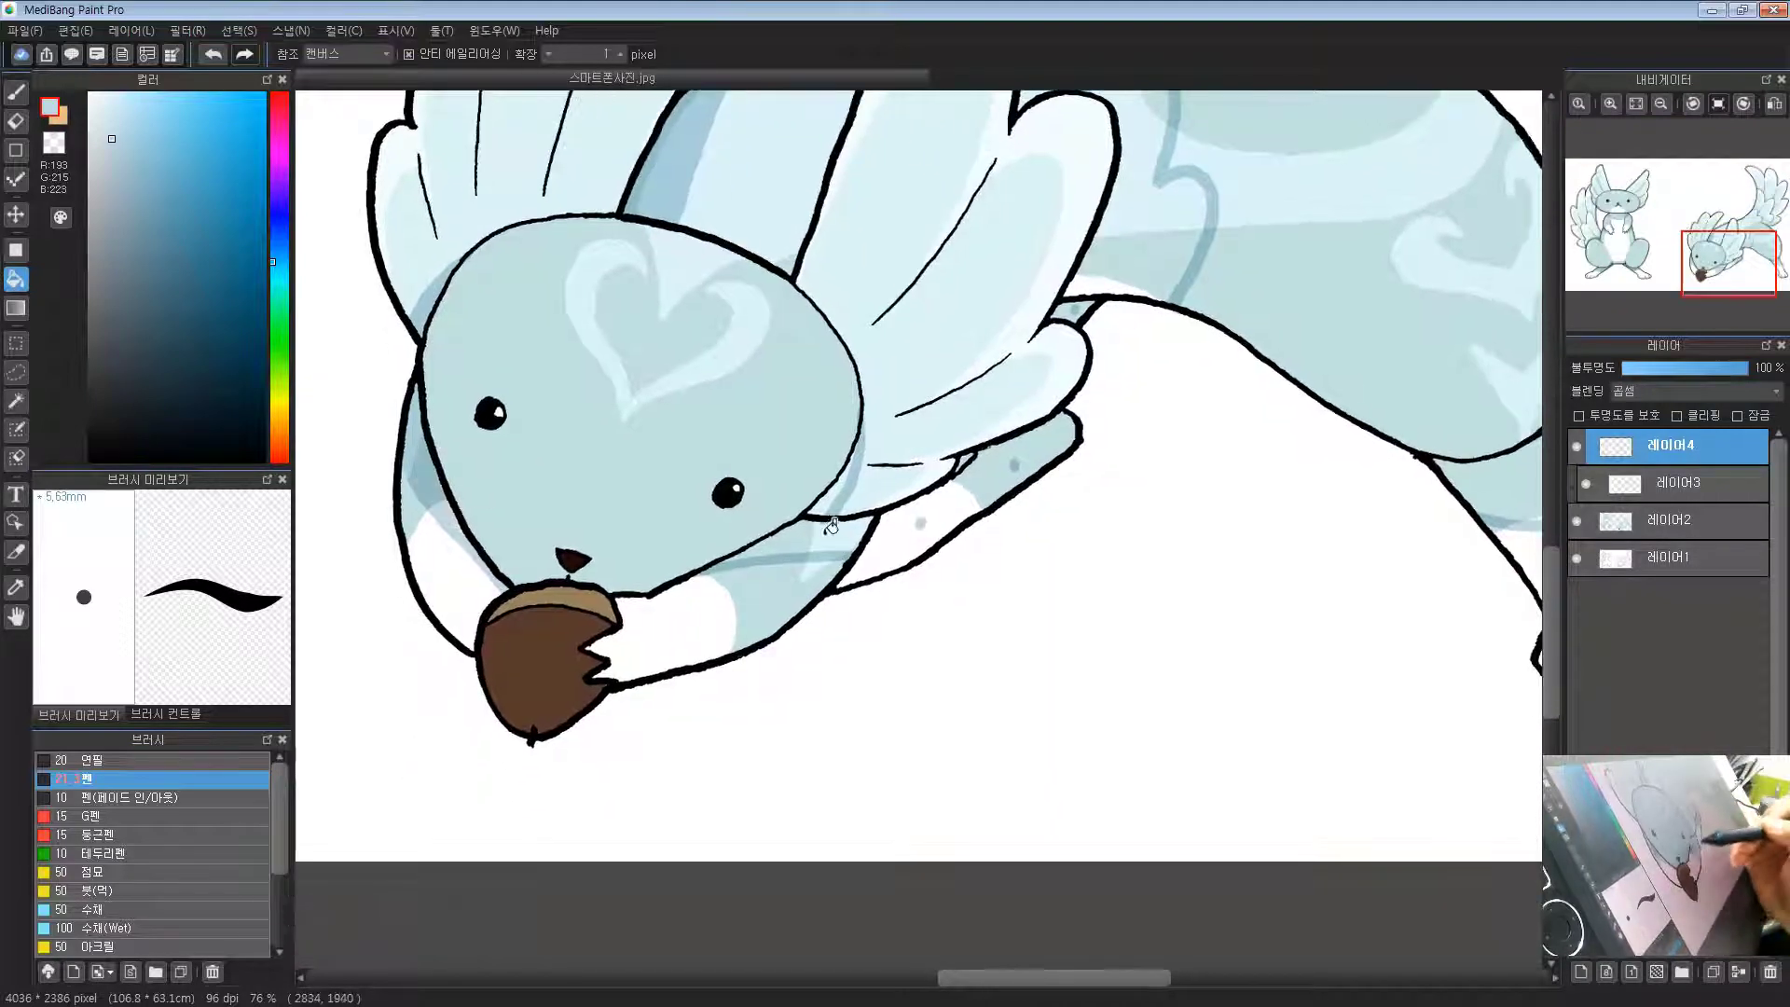
left_click(792, 533)
left_click(837, 534)
left_click(831, 488)
Step: Fill the leg tucked beneath the near ear and the feather-shaped ear shadow on the creature's side
left_click_drag(963, 408, 870, 477)
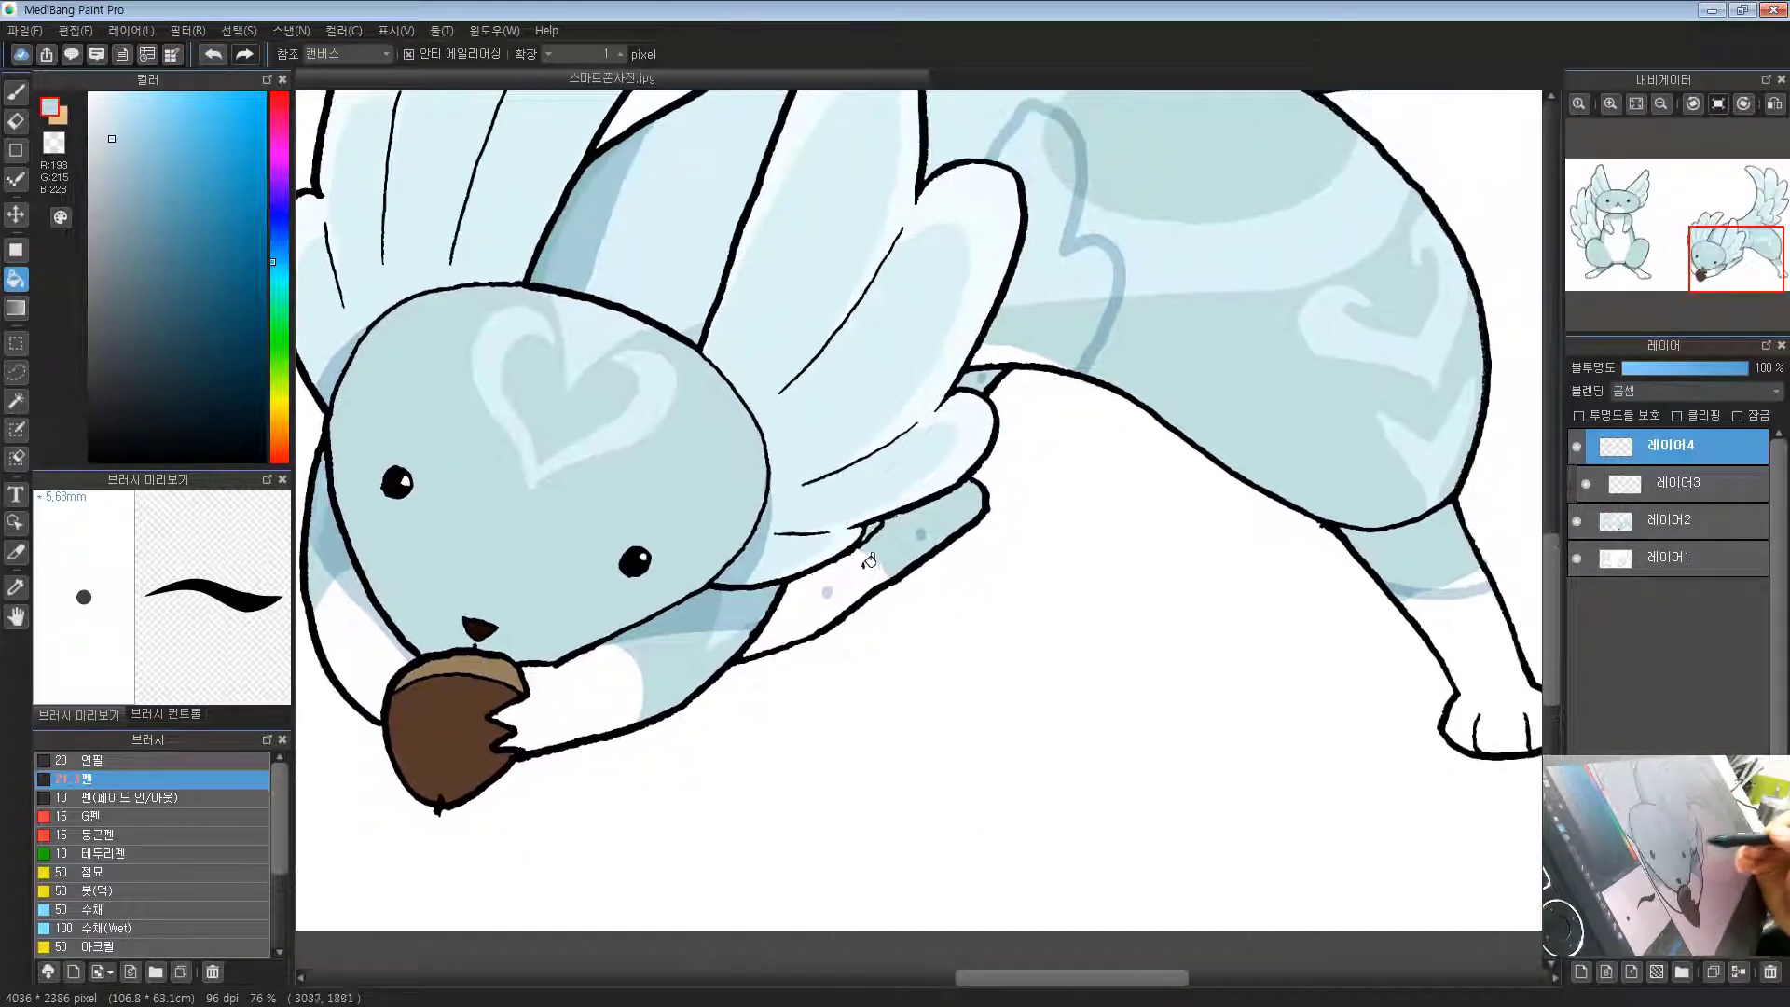
left_click(862, 570)
left_click(882, 515)
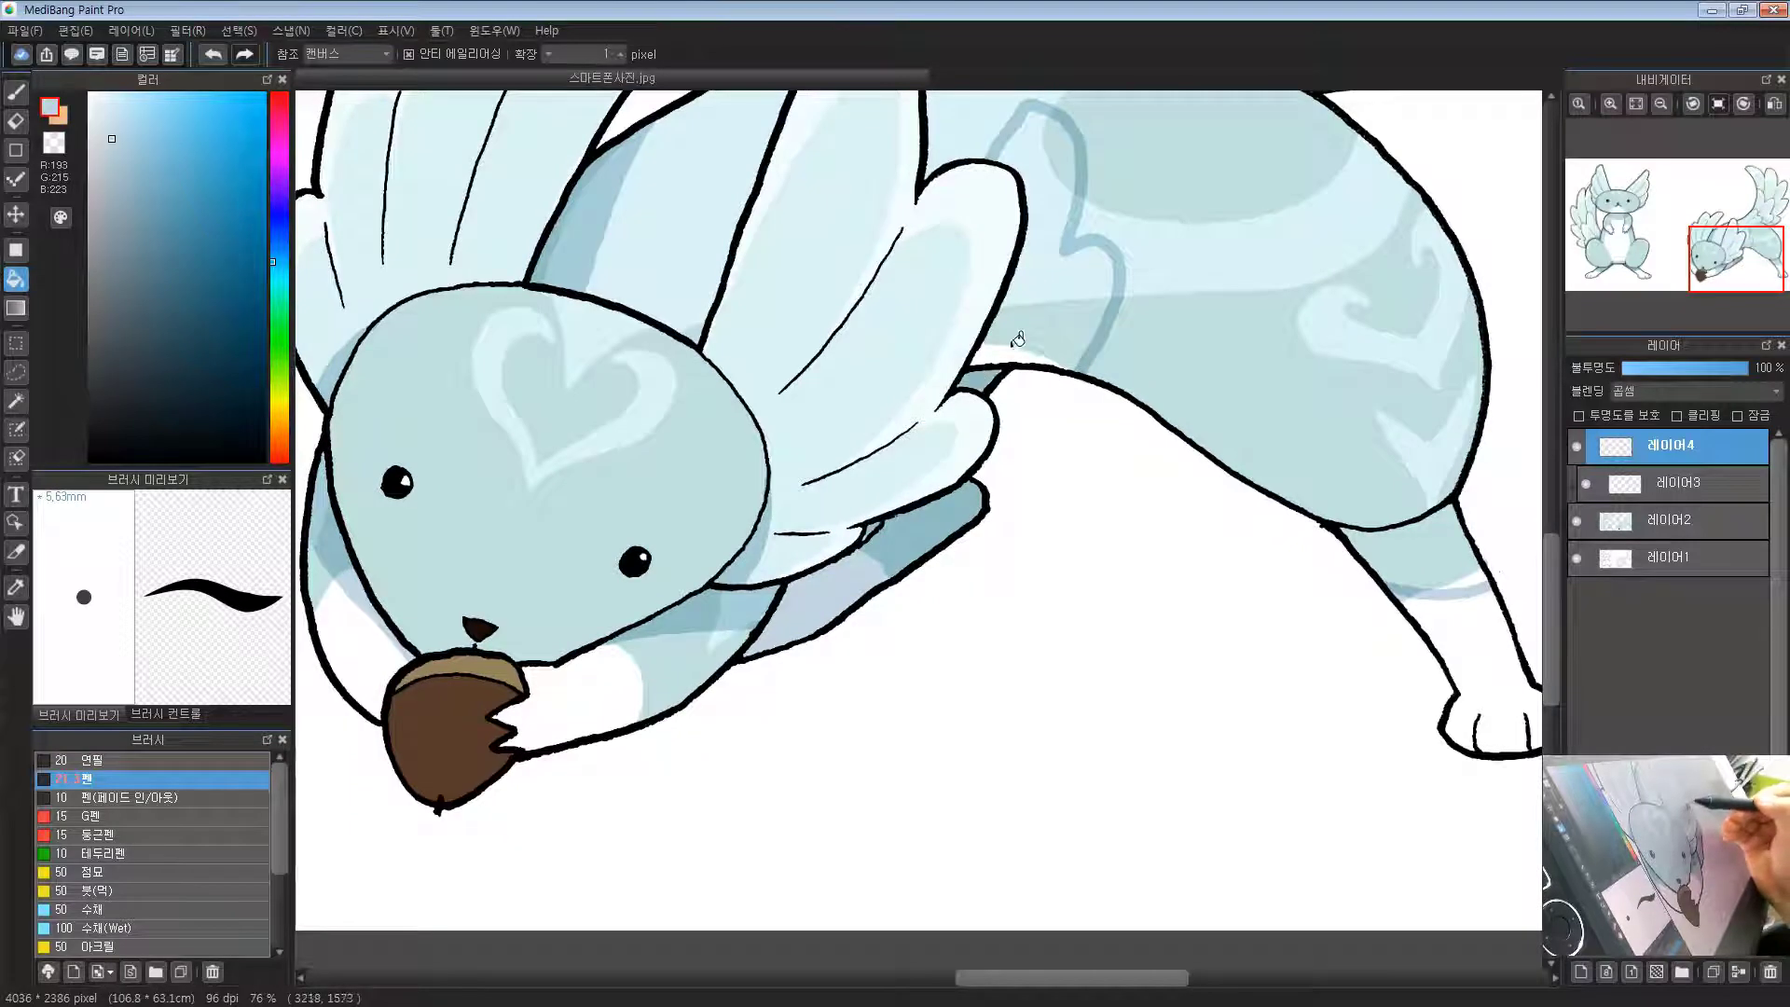
left_click_drag(1078, 152, 1024, 272)
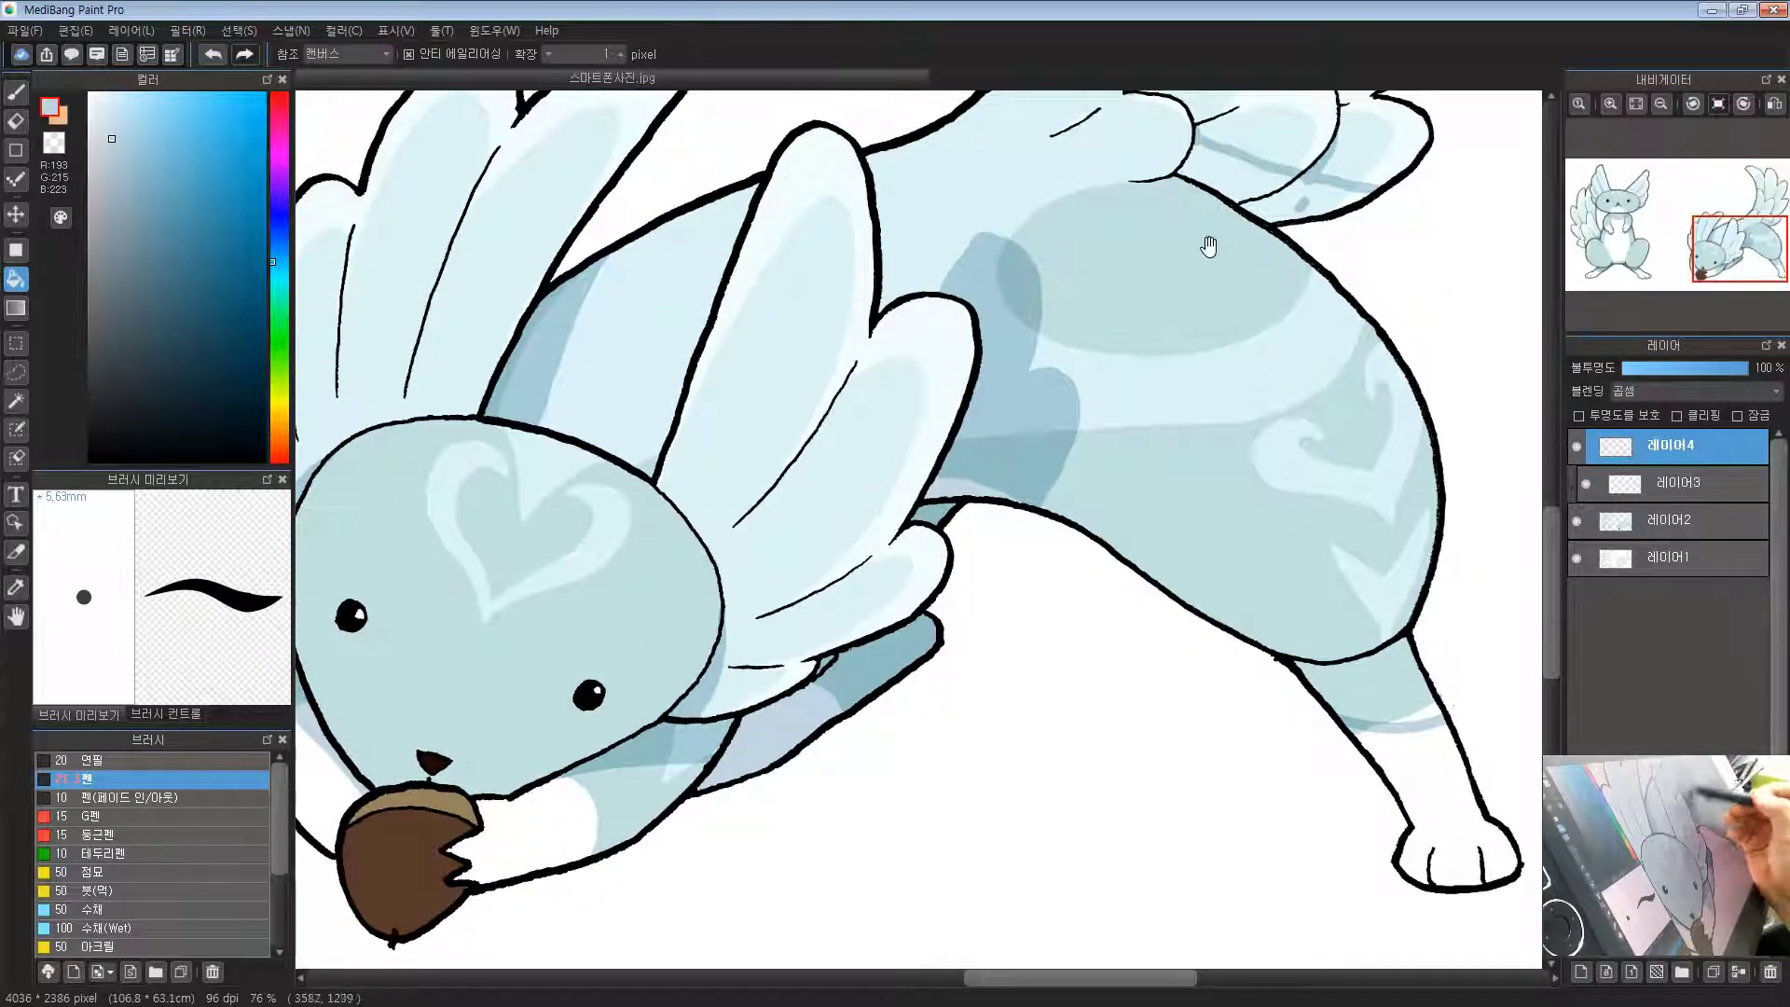
Step: Fill the outlined shadows on the lowest tail feathers and on the upper part of the outstretched hind leg
left_click_drag(1206, 248, 911, 323)
left_click(1161, 323)
scroll(930, 350, "down", 4)
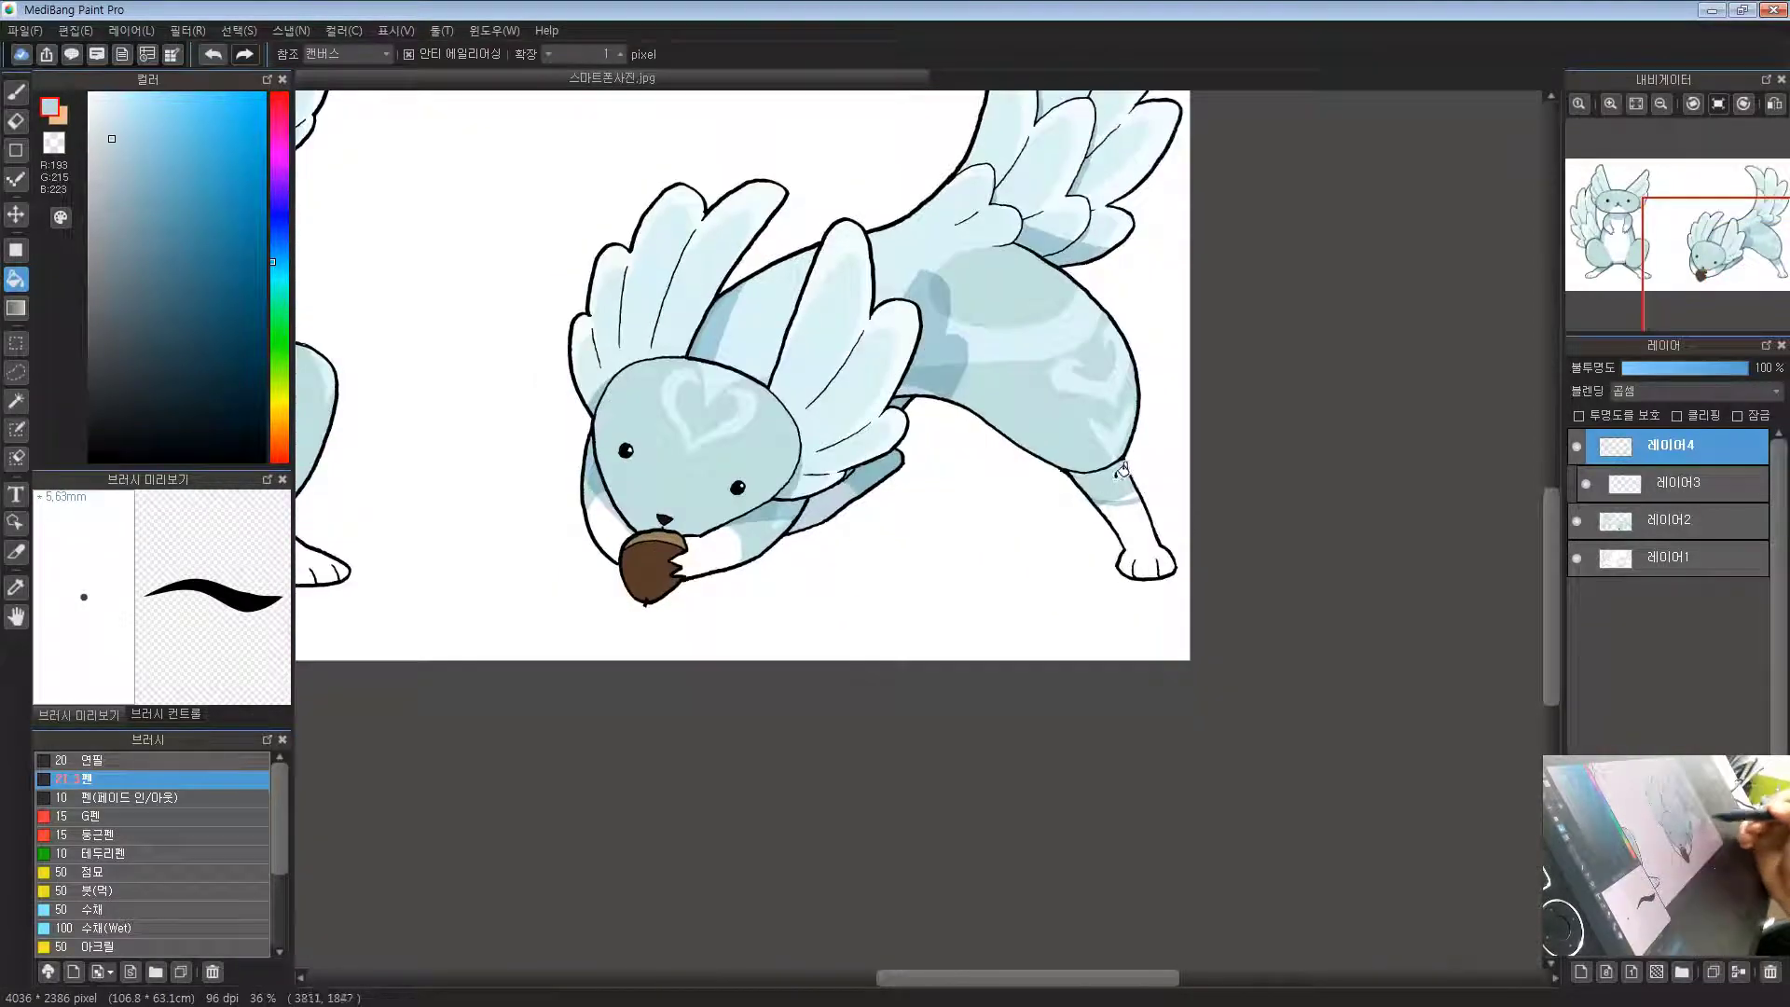
scroll(1105, 471, "up", 3)
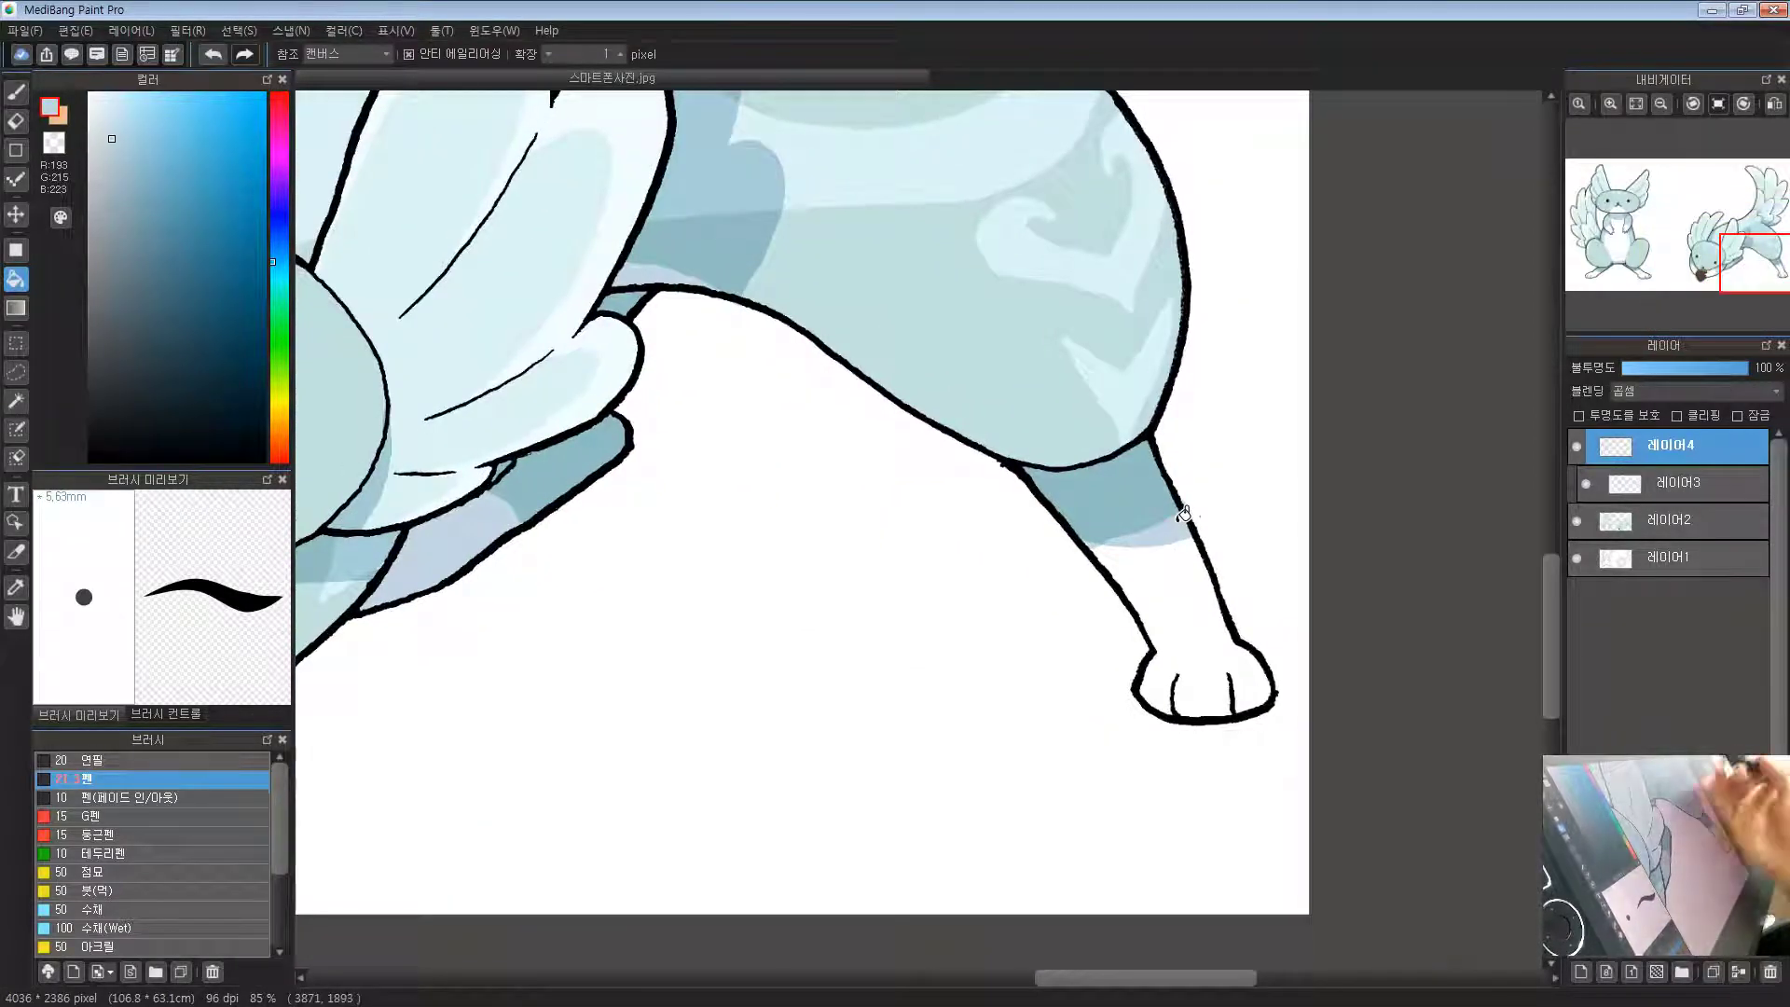
scroll(1184, 513, "down", 4)
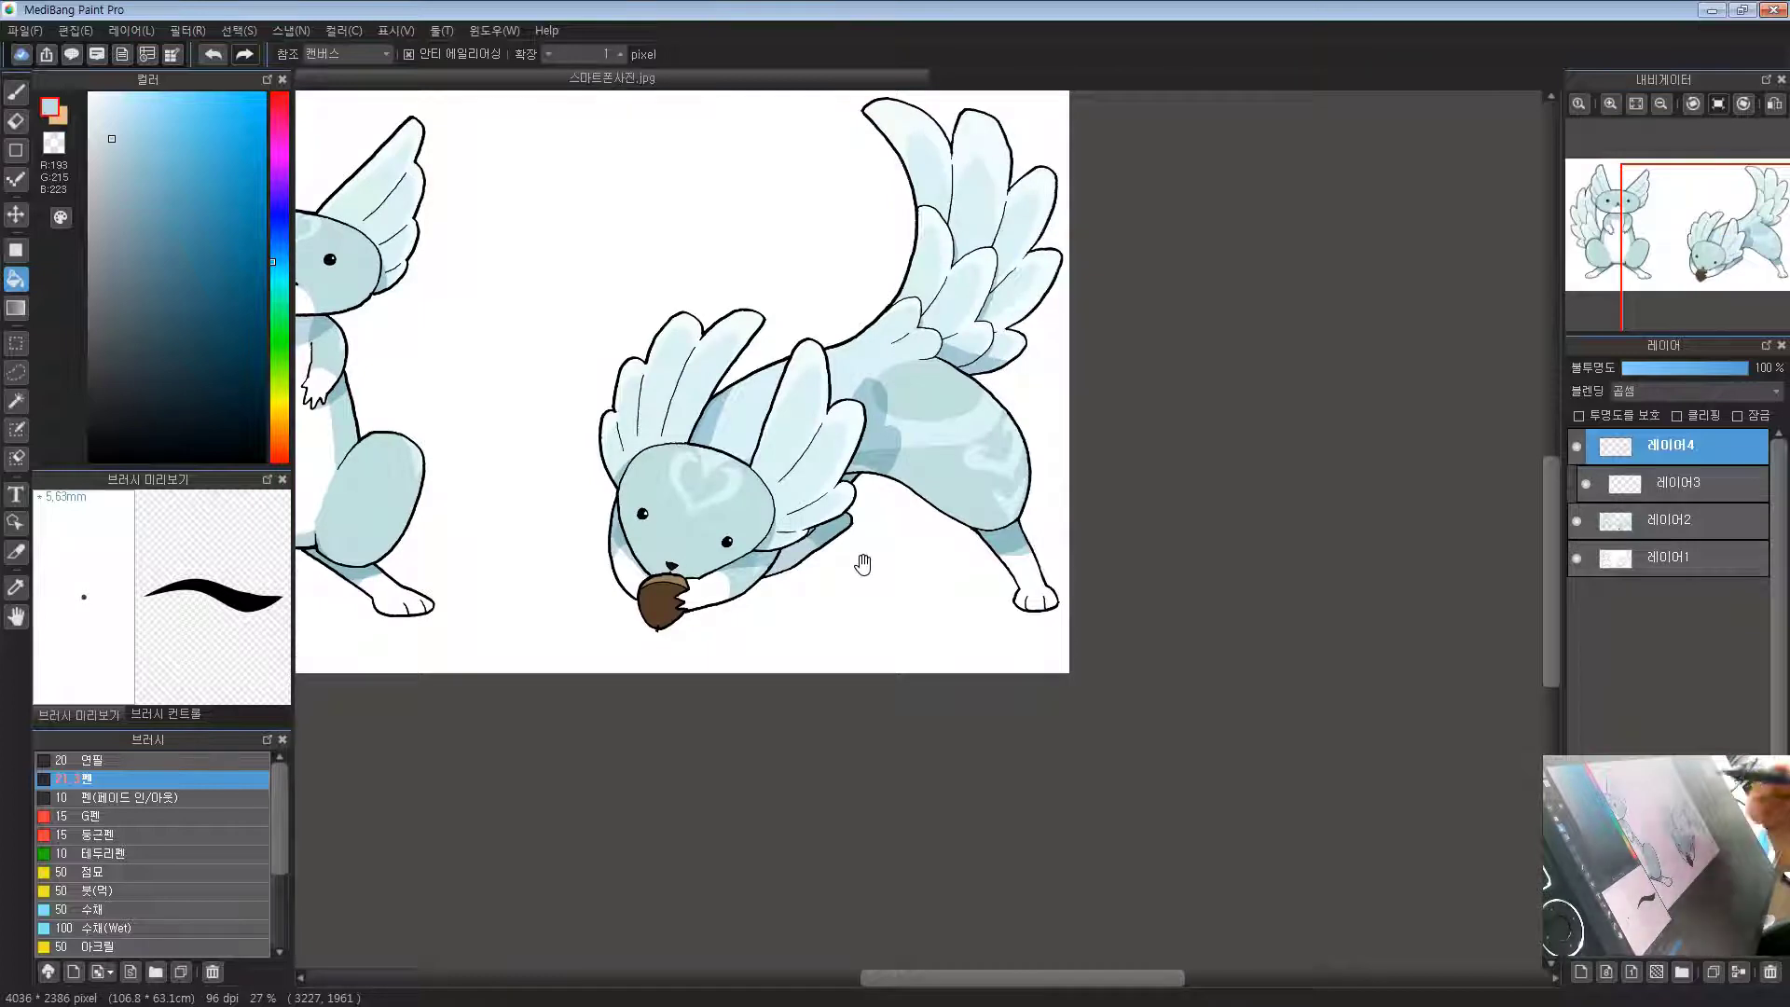
Step: Brush a curved shadow boundary along the lower edge of the crouching creature's face from cheek to chin, and return to the Bucket tool
scroll(503, 540, "up", 3)
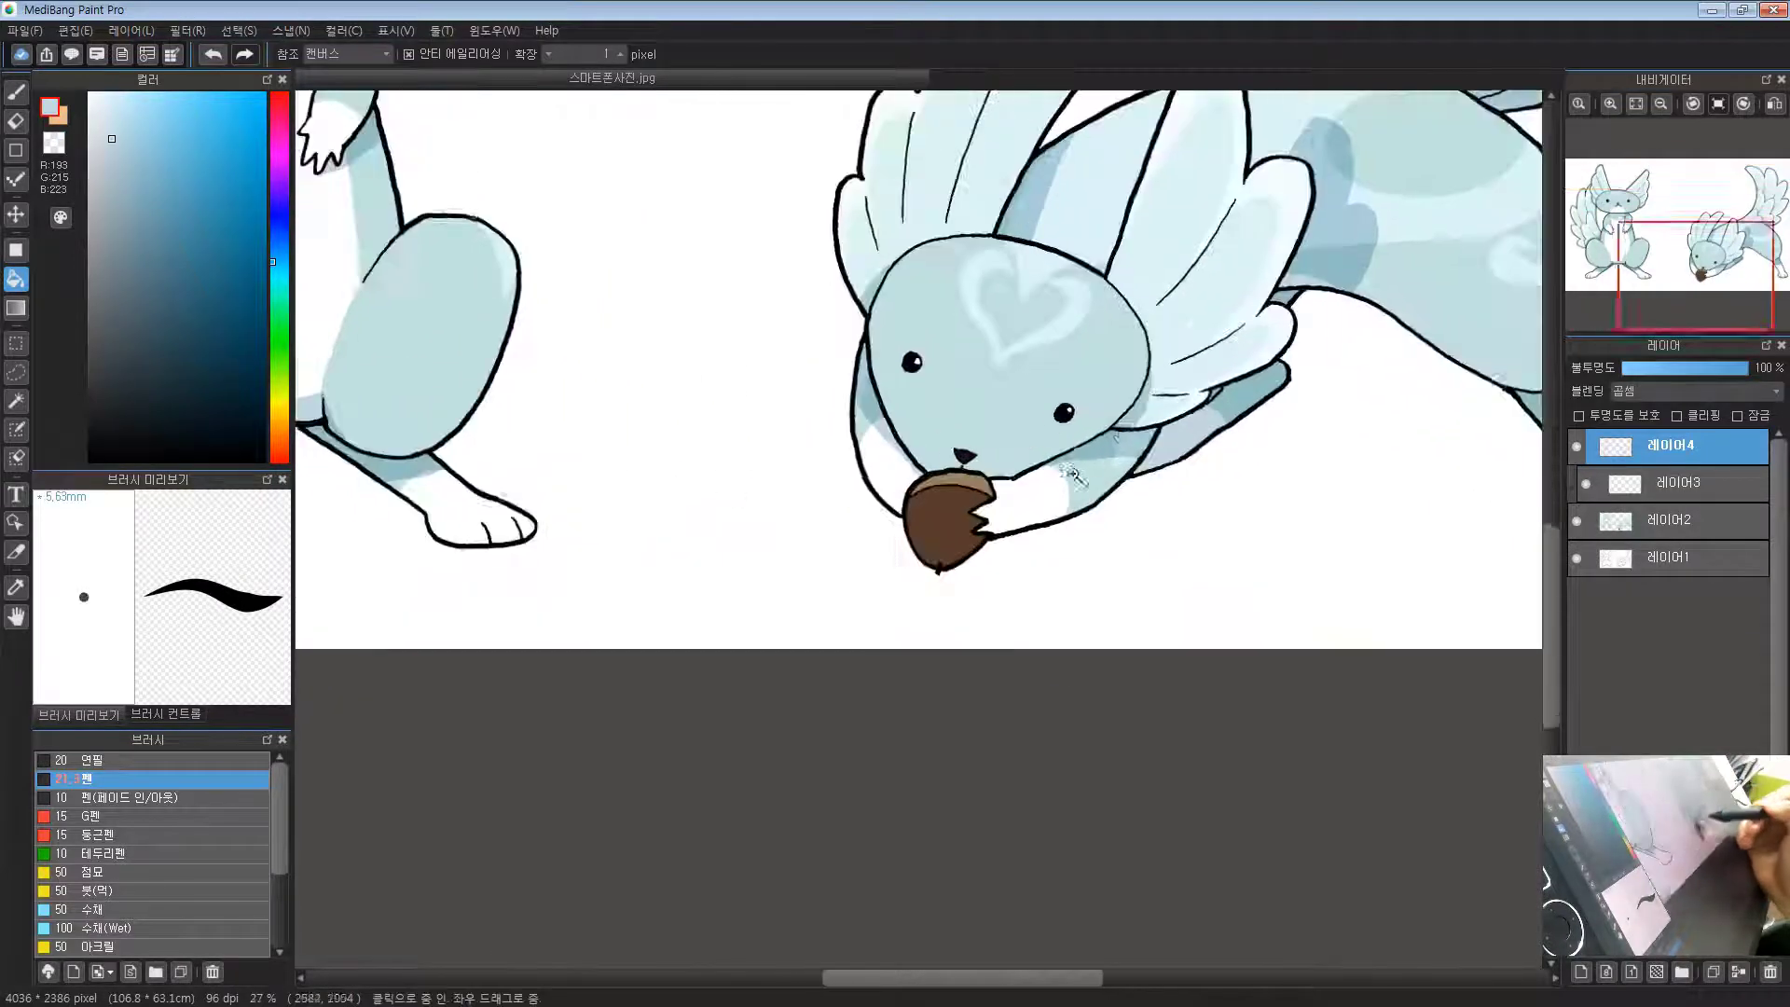
scroll(954, 512, "up", 2)
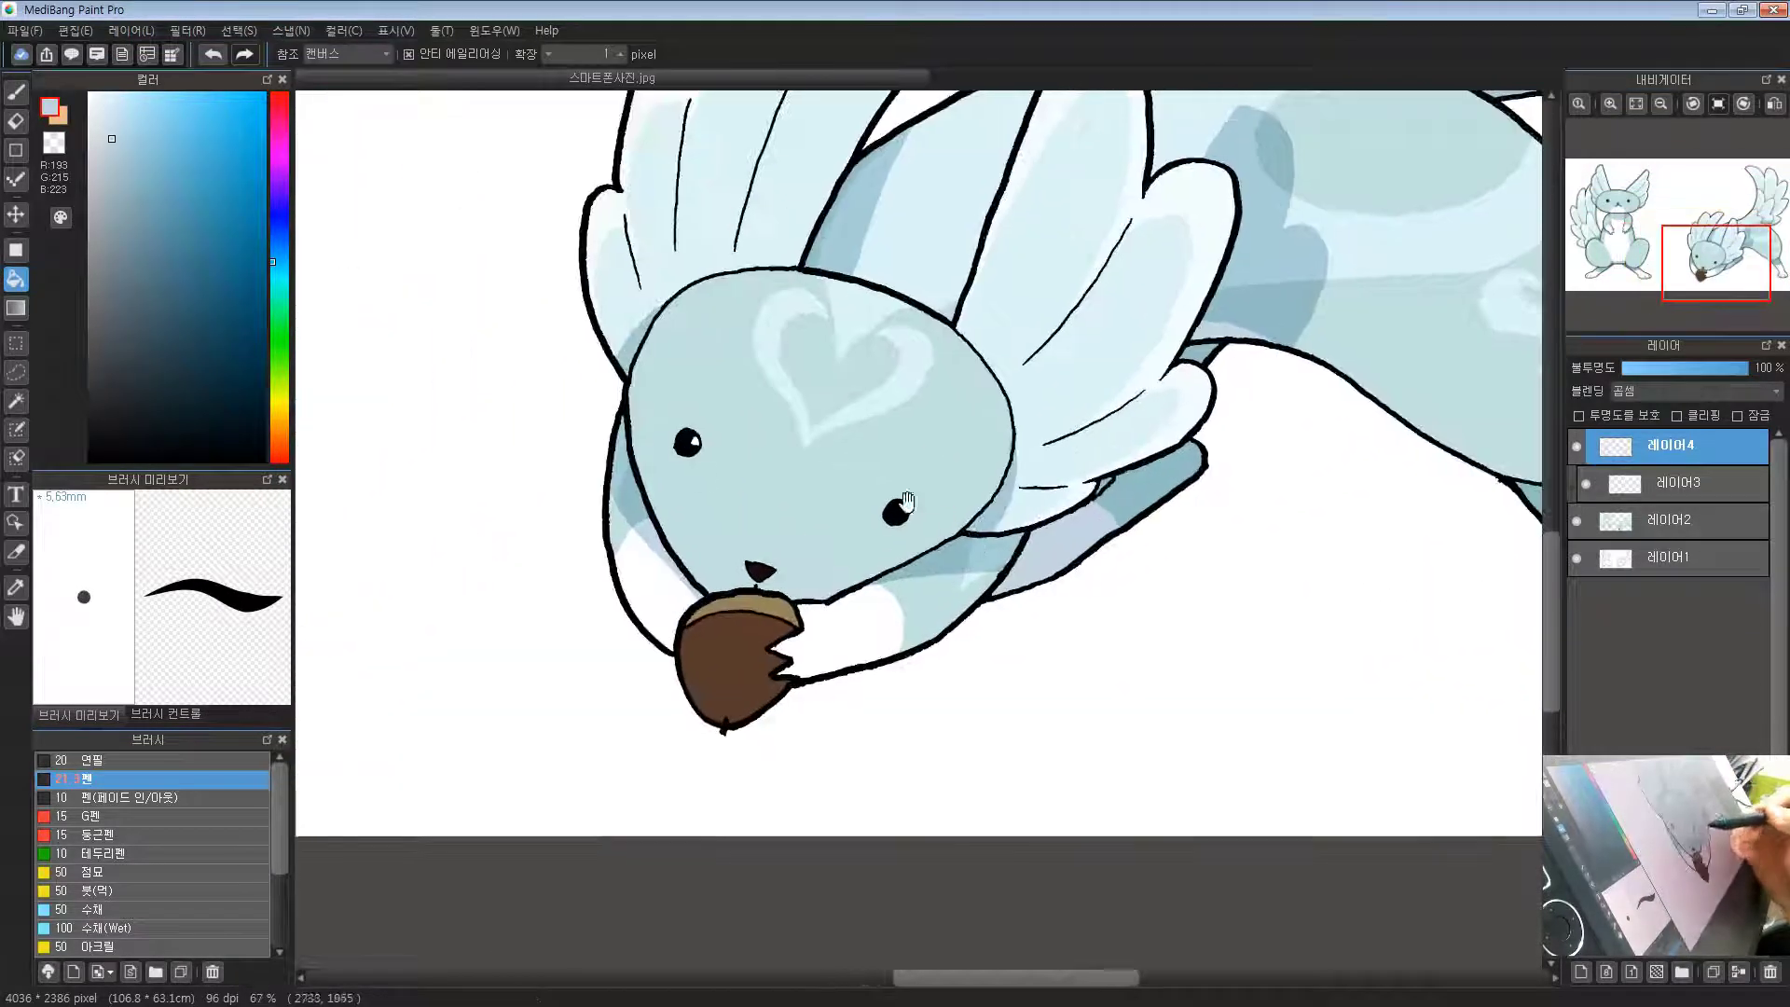
left_click(18, 92)
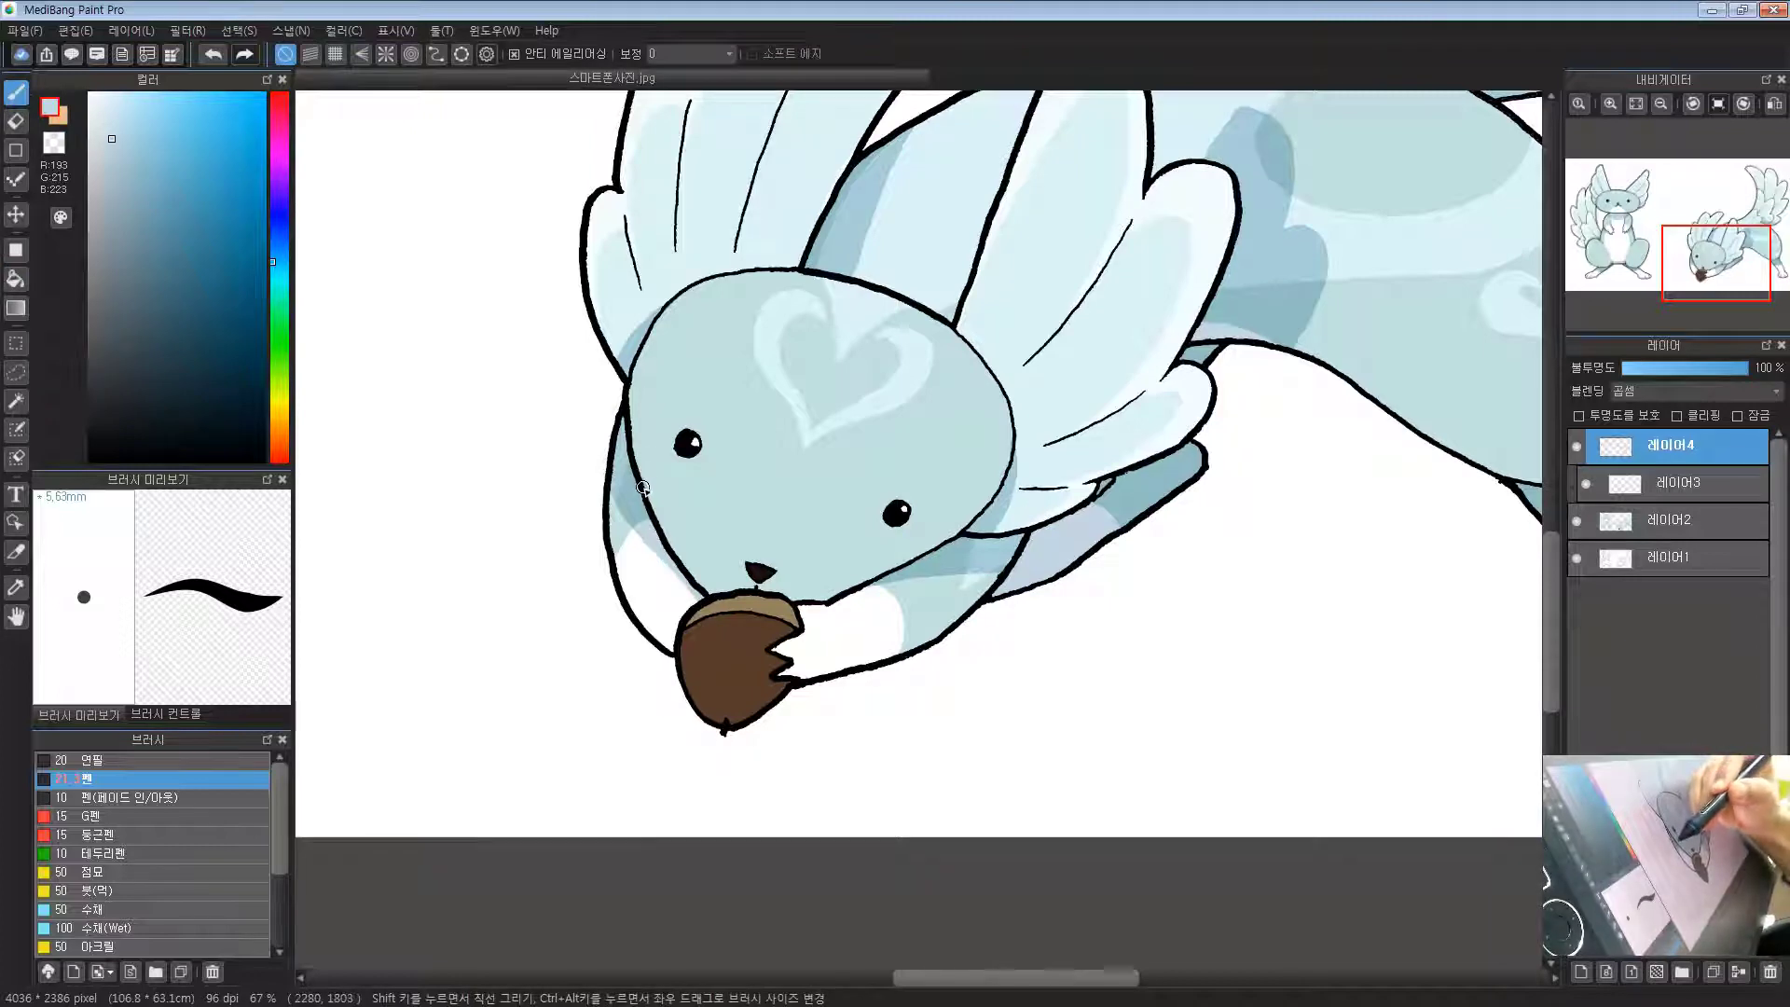
left_click_drag(643, 488, 672, 531)
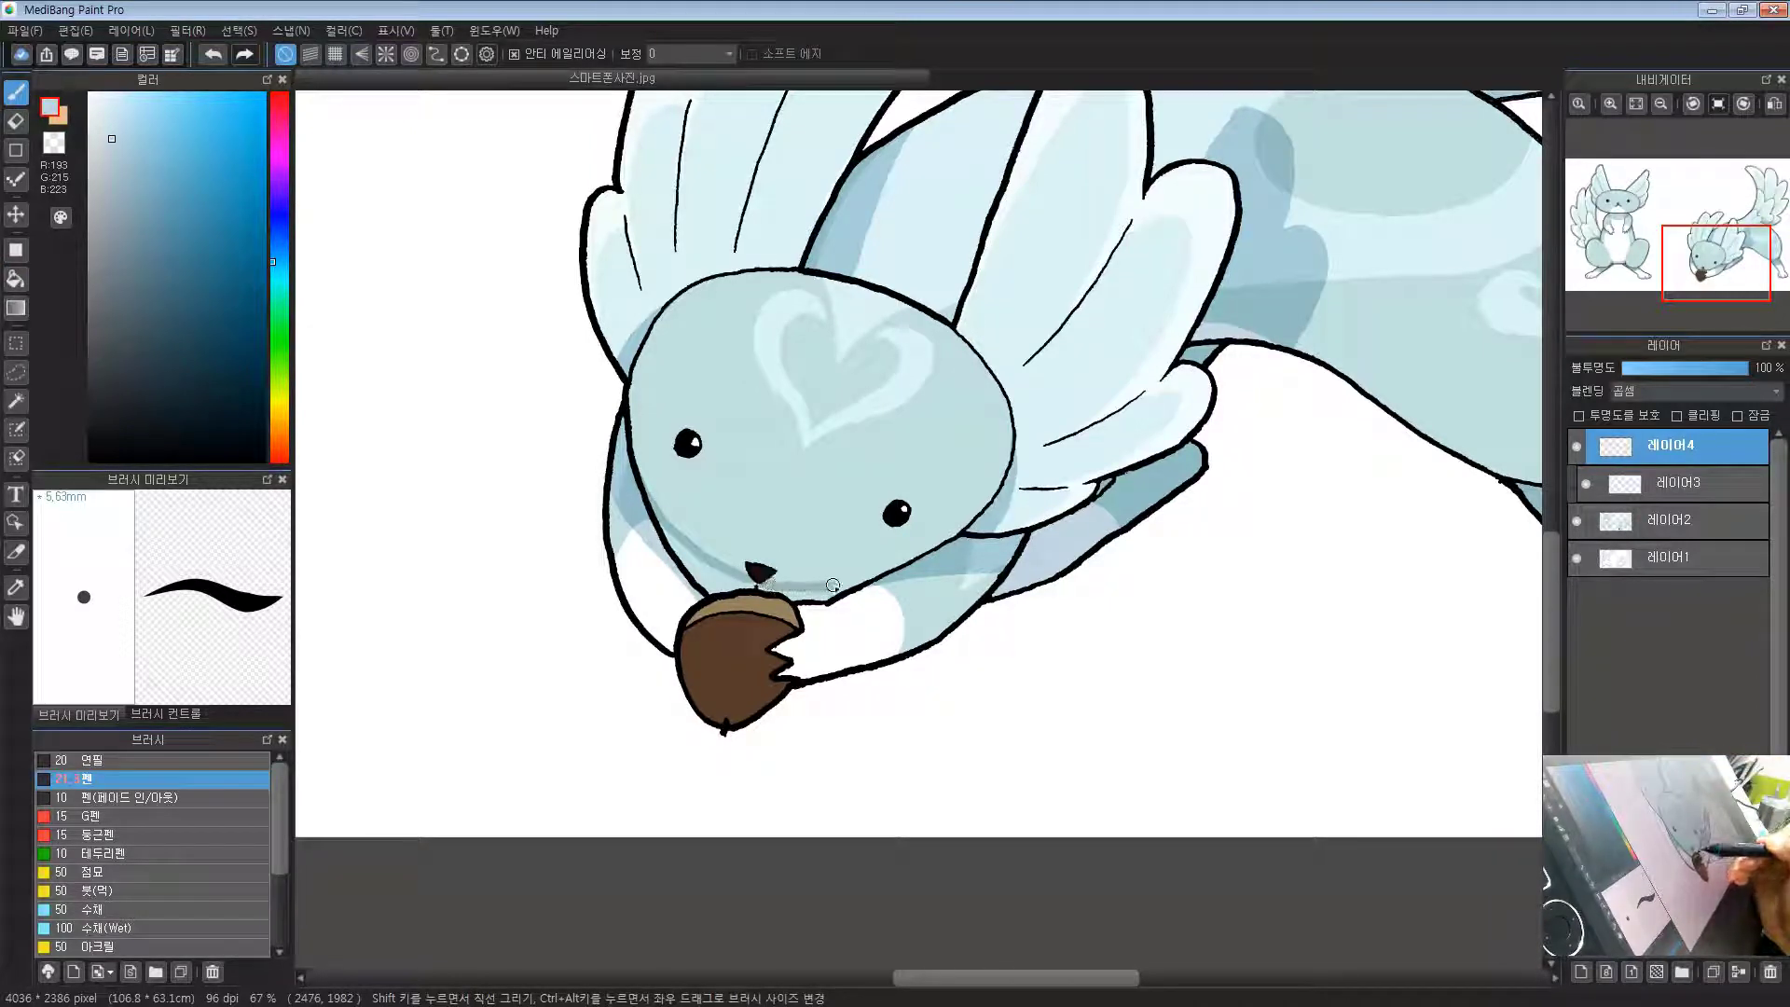
left_click_drag(833, 585, 875, 575)
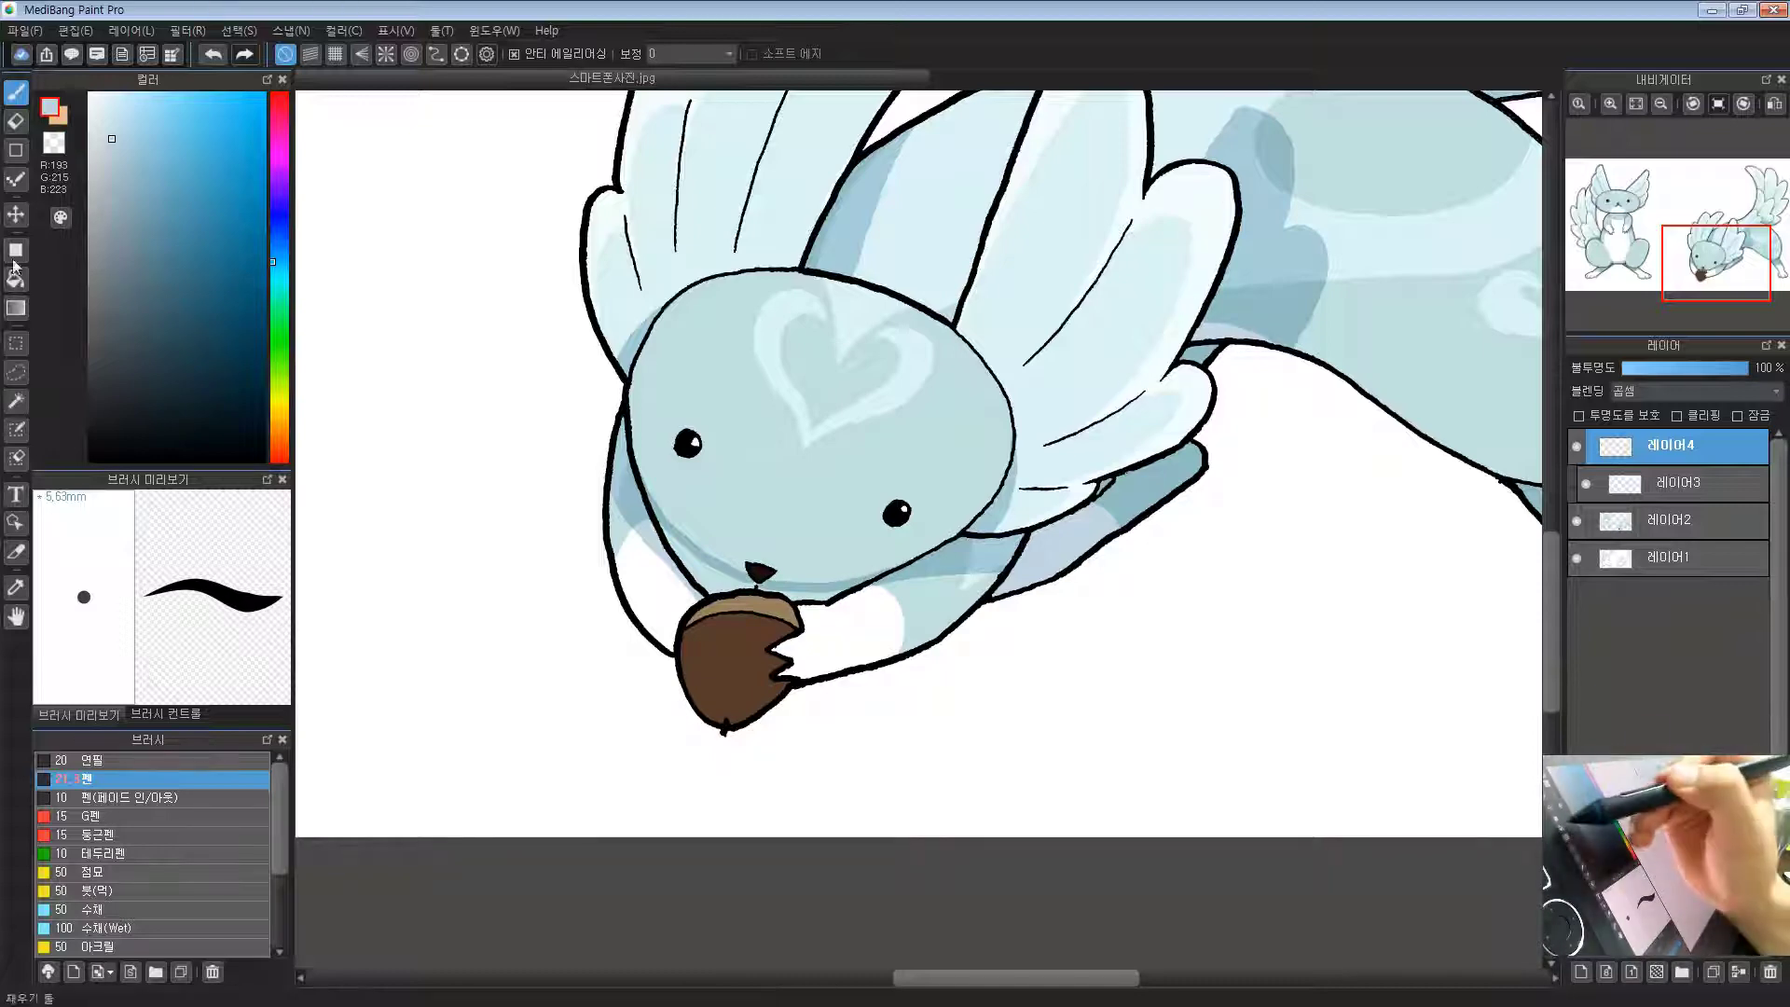
key("g")
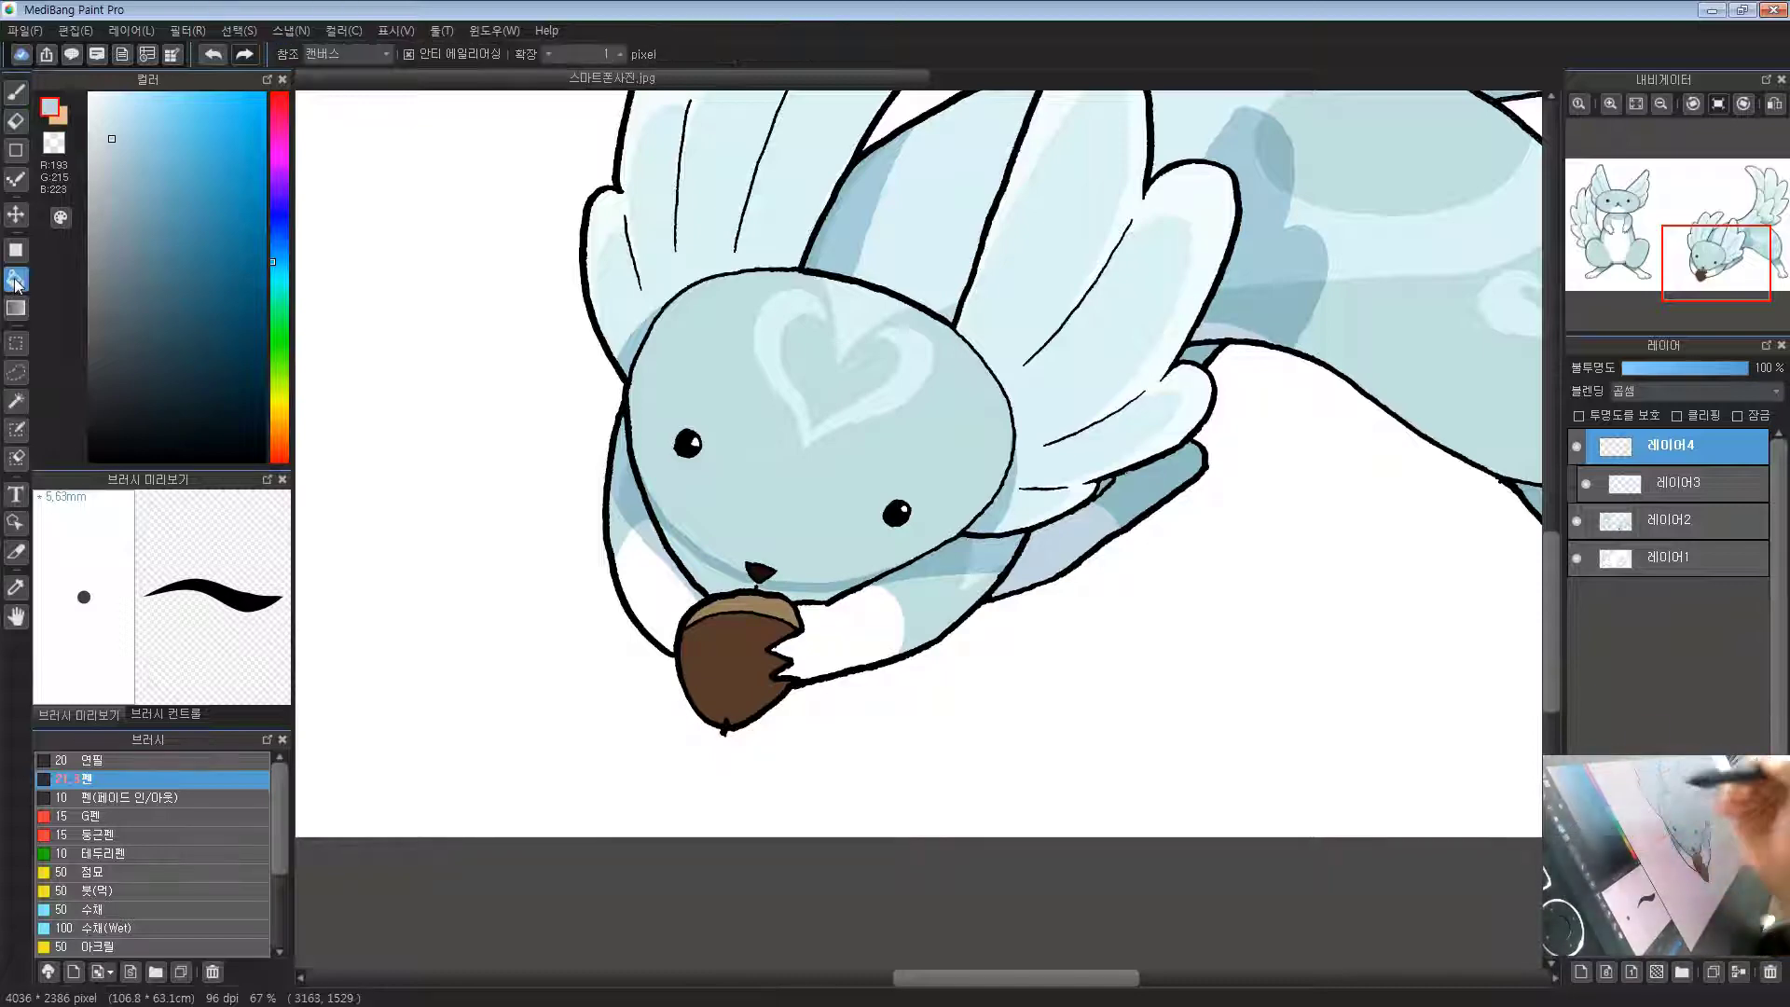
Step: Fill the outlined shadow along the lower edge of the crouching creature's face
left_click(815, 592)
left_click_drag(960, 485, 922, 581)
scroll(919, 585, "down", 2)
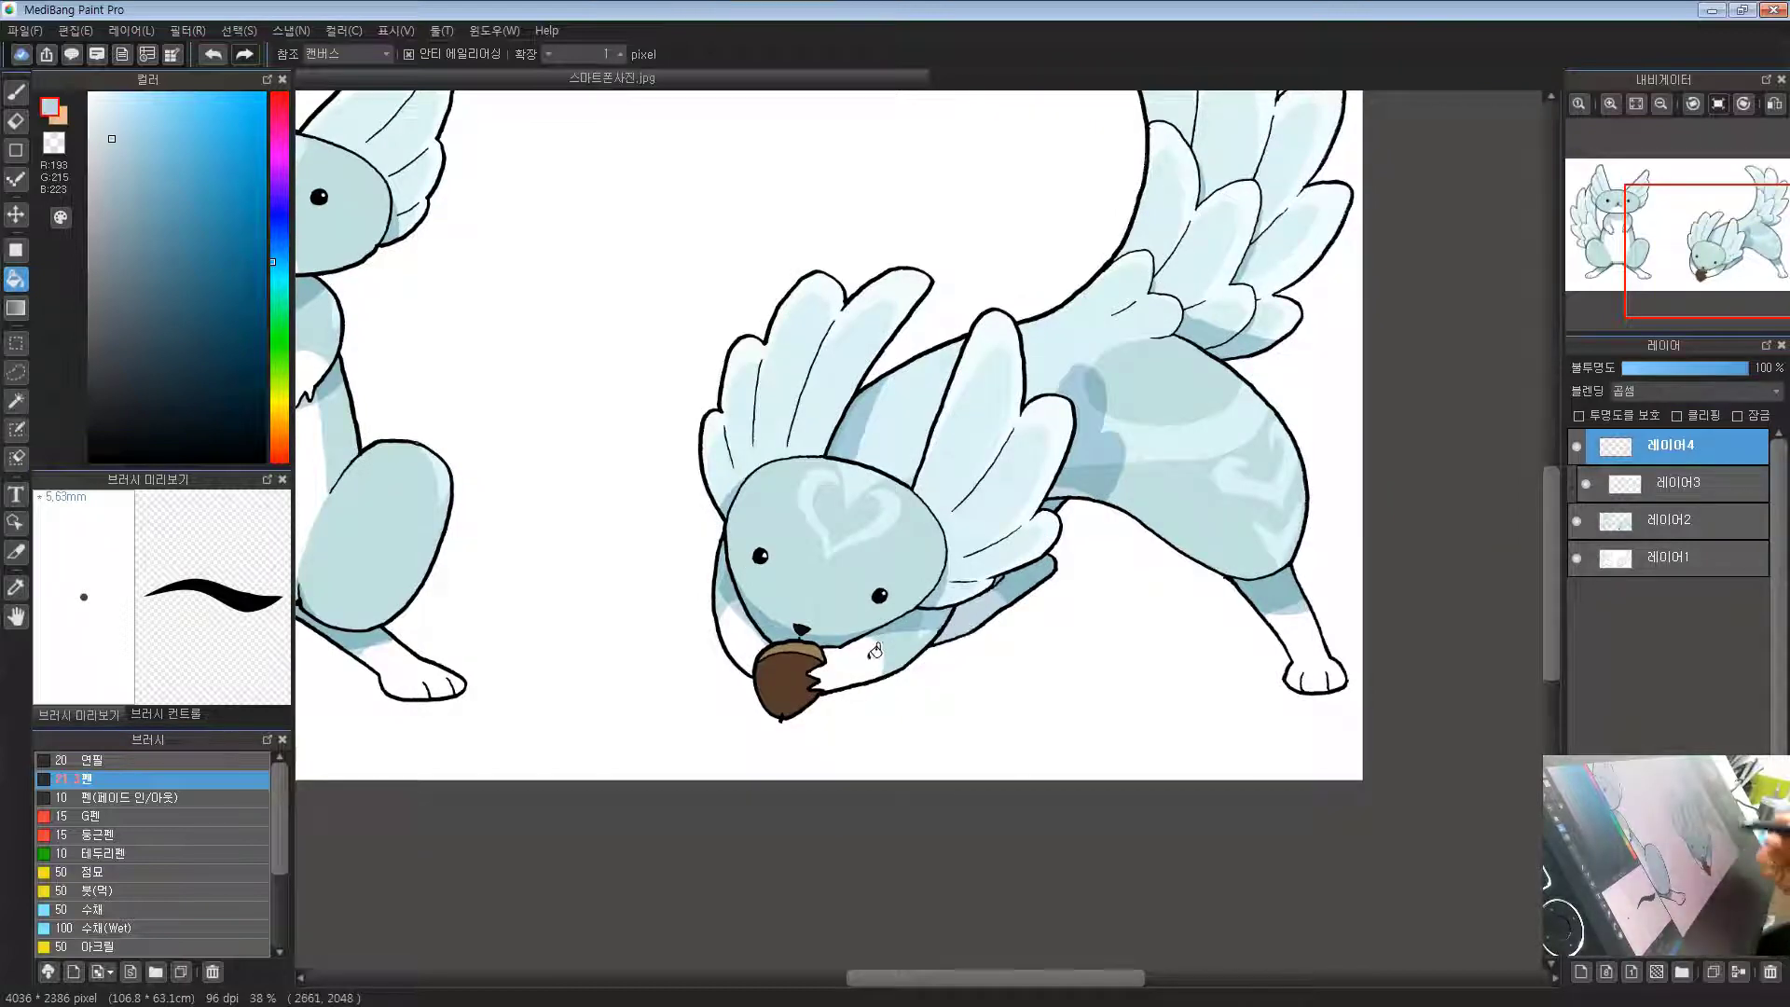
left_click_drag(1266, 496, 1265, 609)
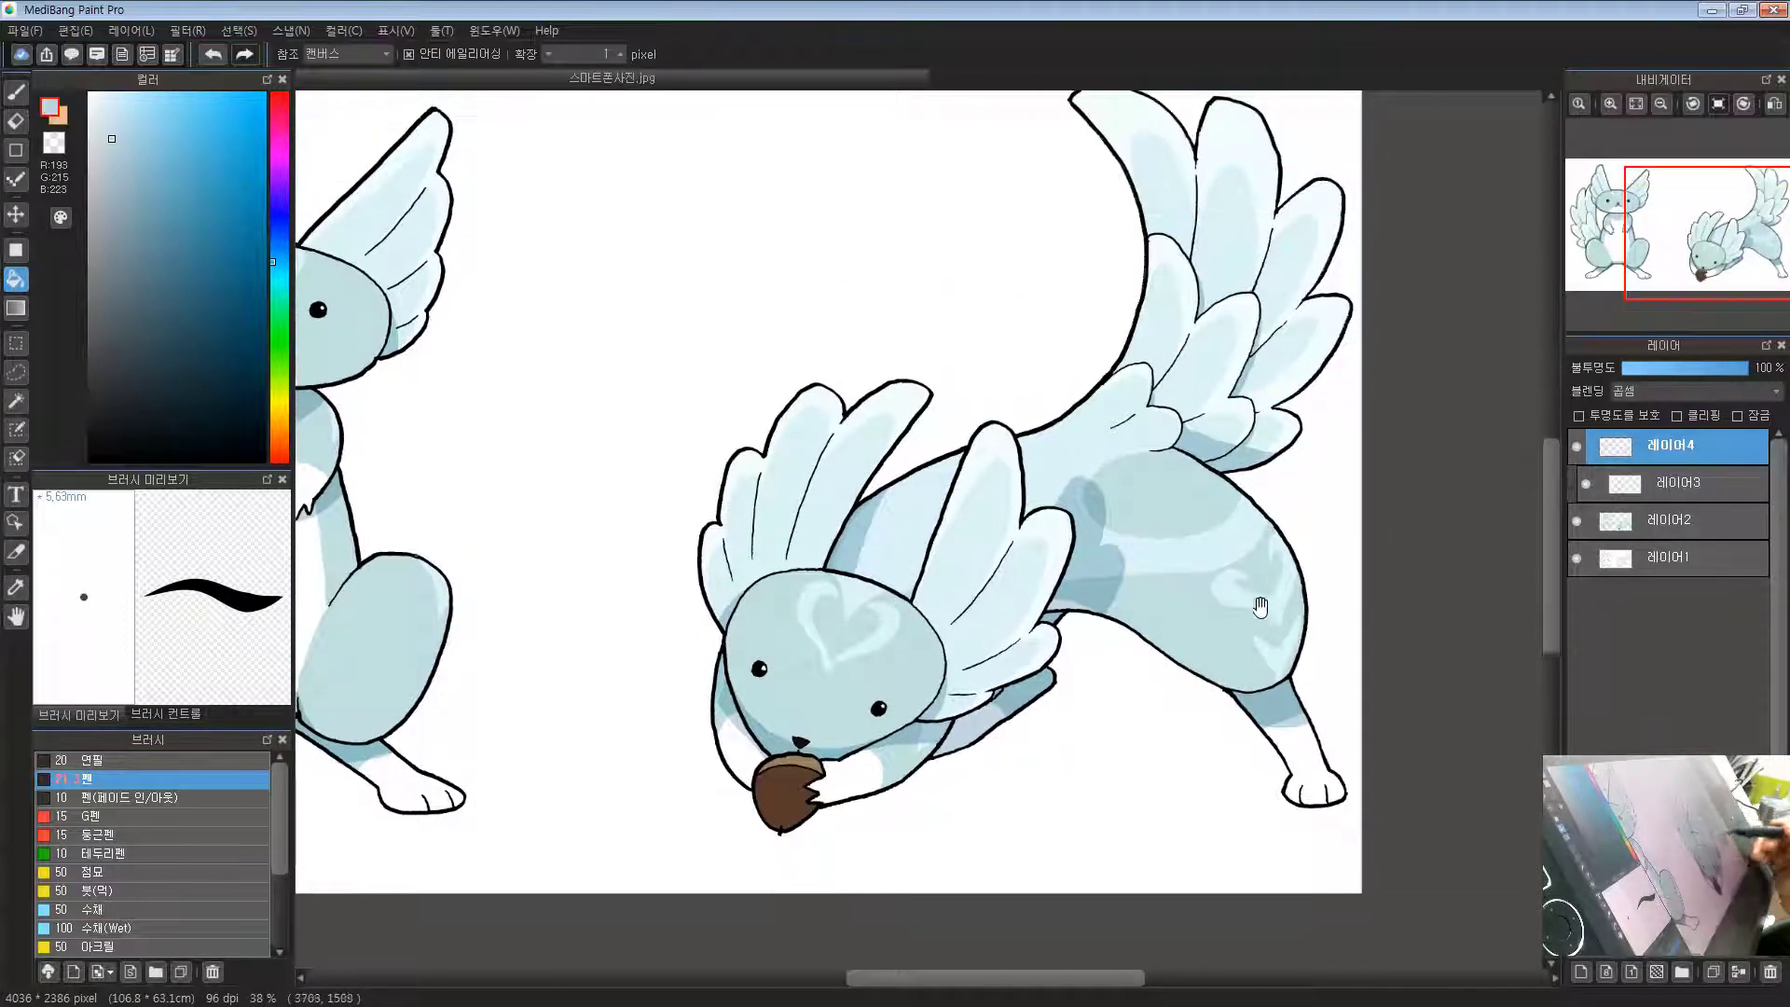
left_click_drag(948, 602, 1035, 527)
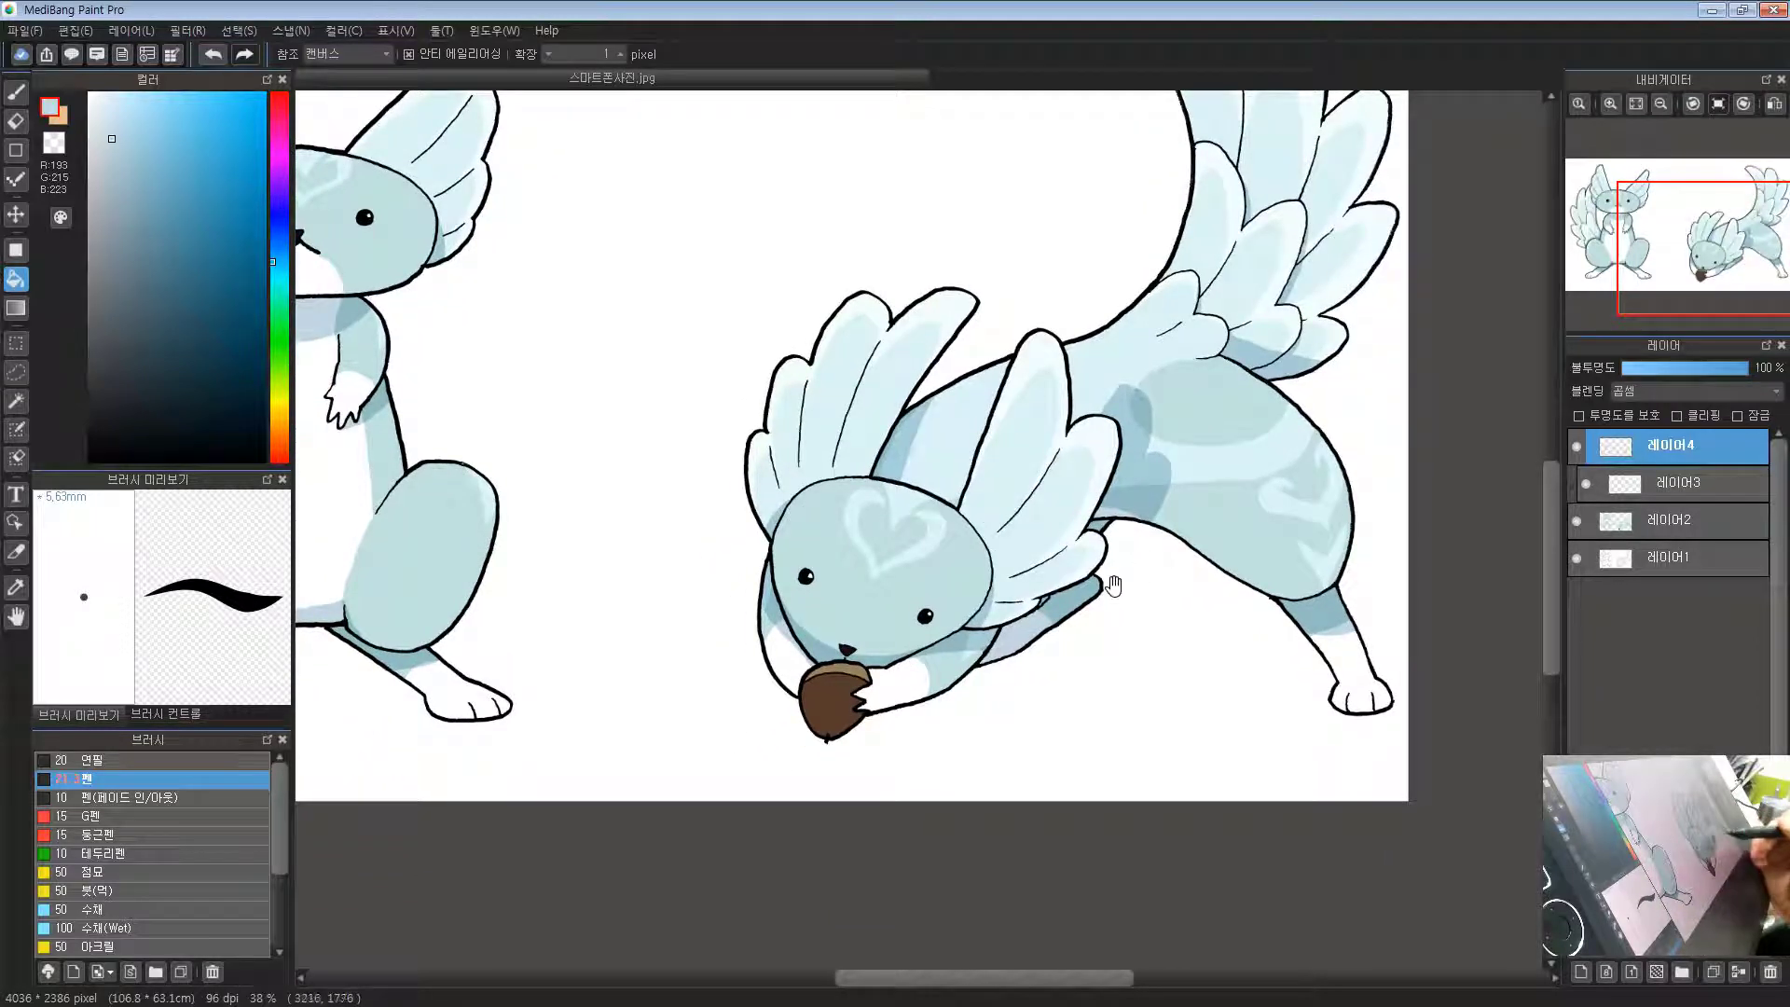
Step: Sample the acorn's brown, shift the hue to red, and choose a muted pinkish gray of R 195, G 166, B 165 for its shading
scroll(890, 741, "up", 5)
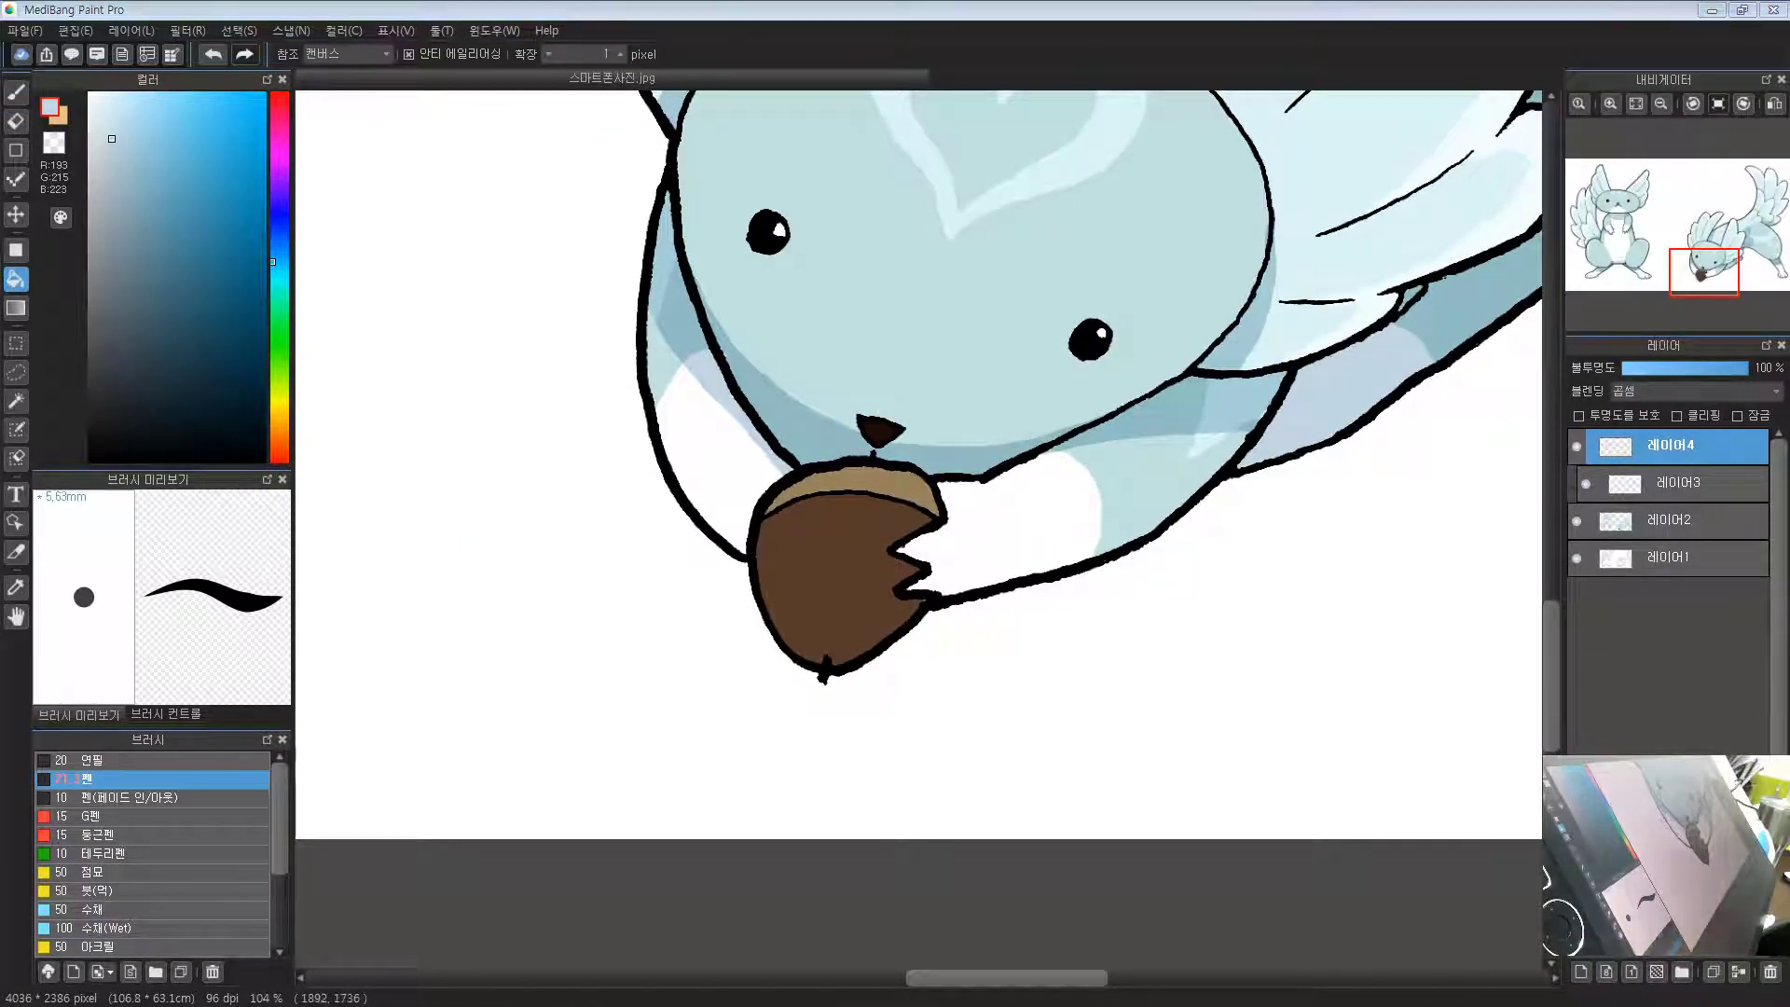
left_click_drag(844, 574, 824, 505)
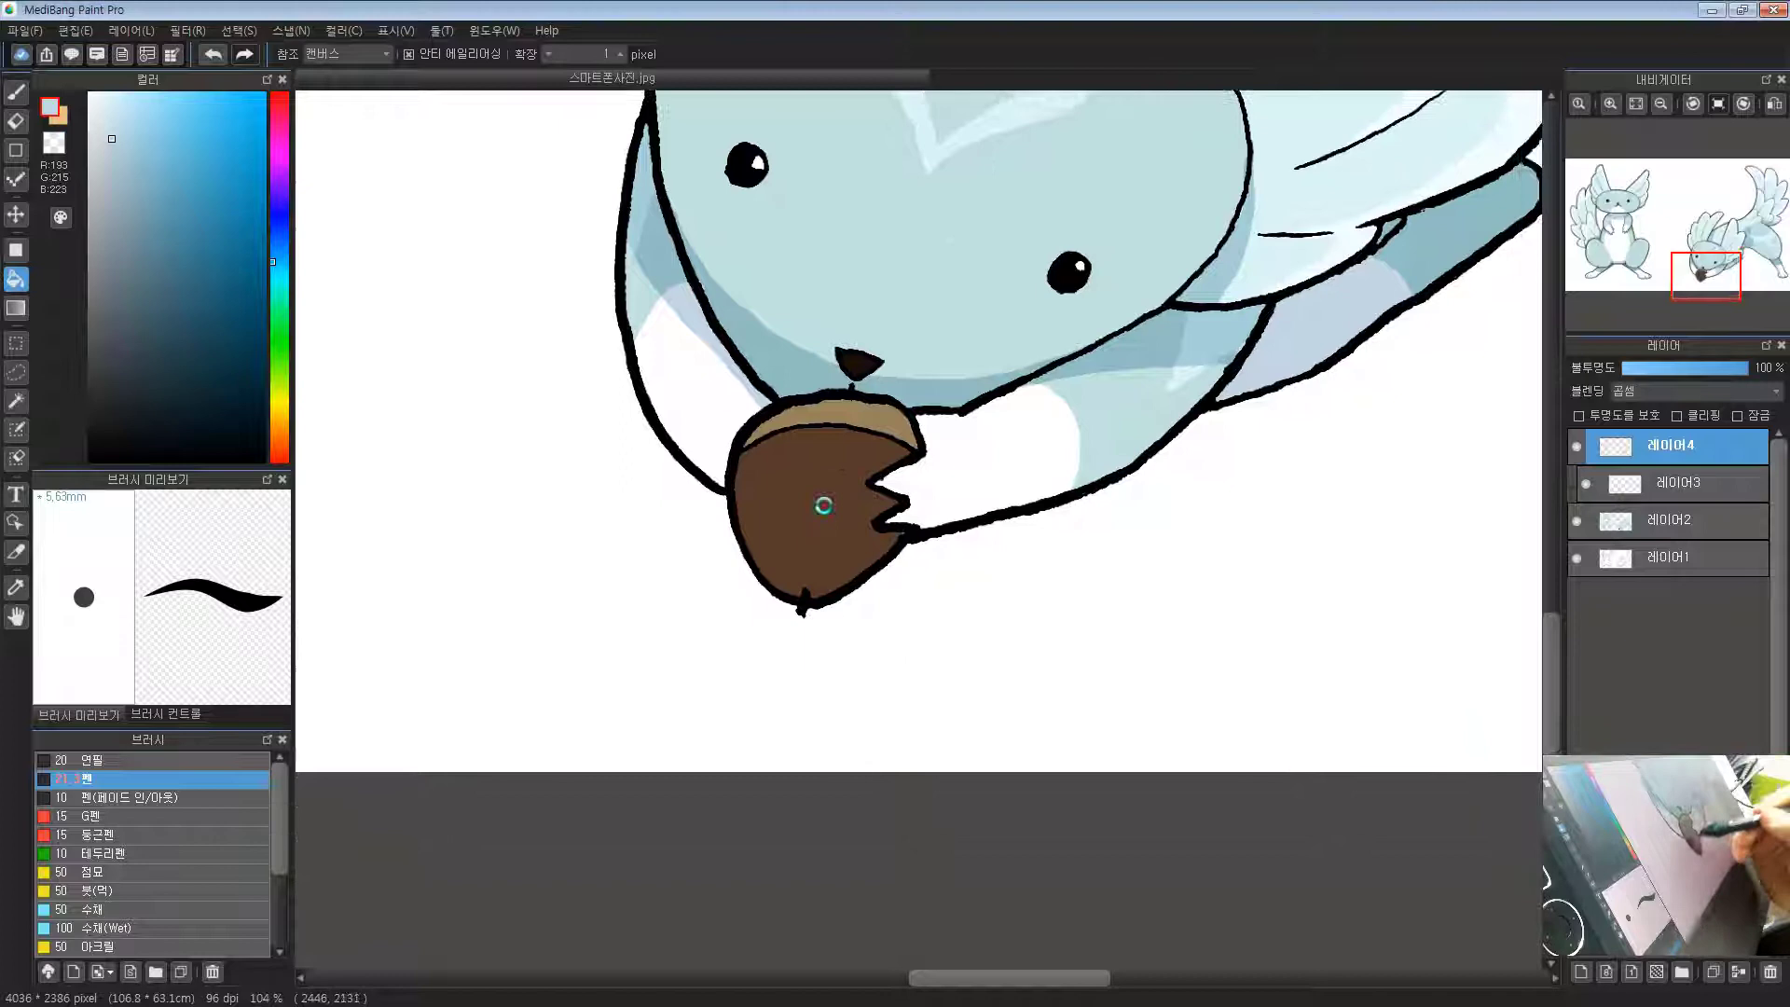
left_click(854, 468)
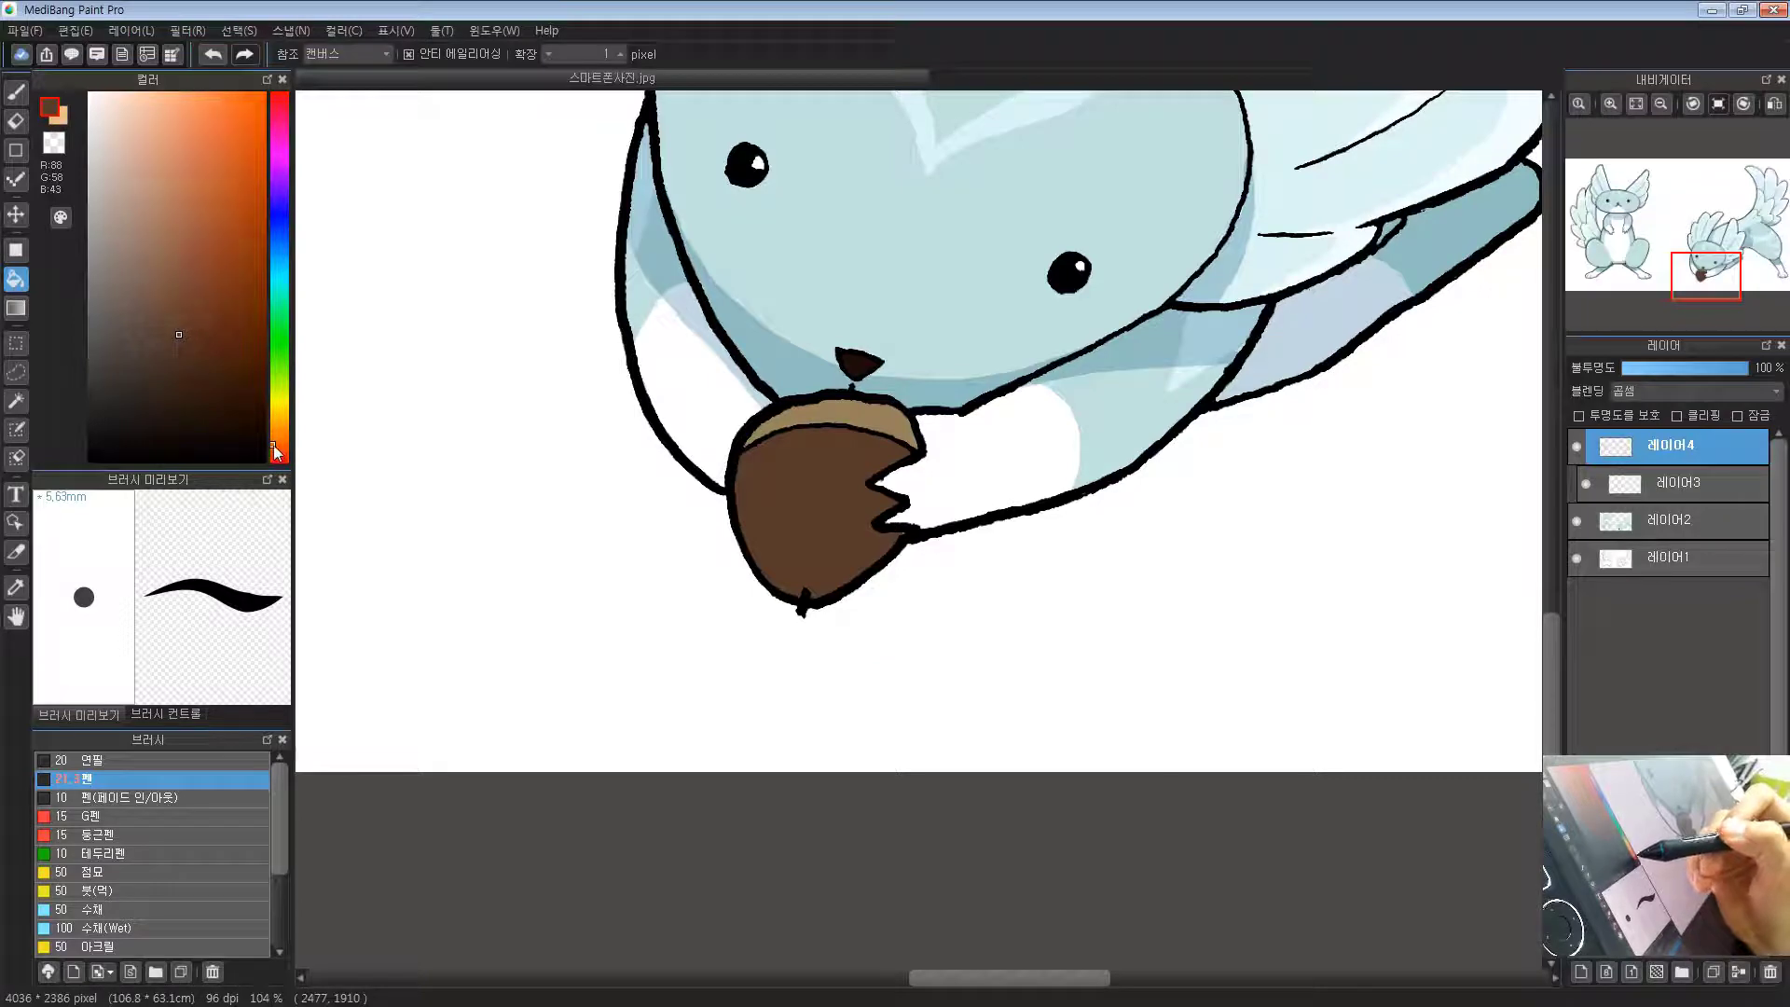
left_click_drag(276, 442, 276, 463)
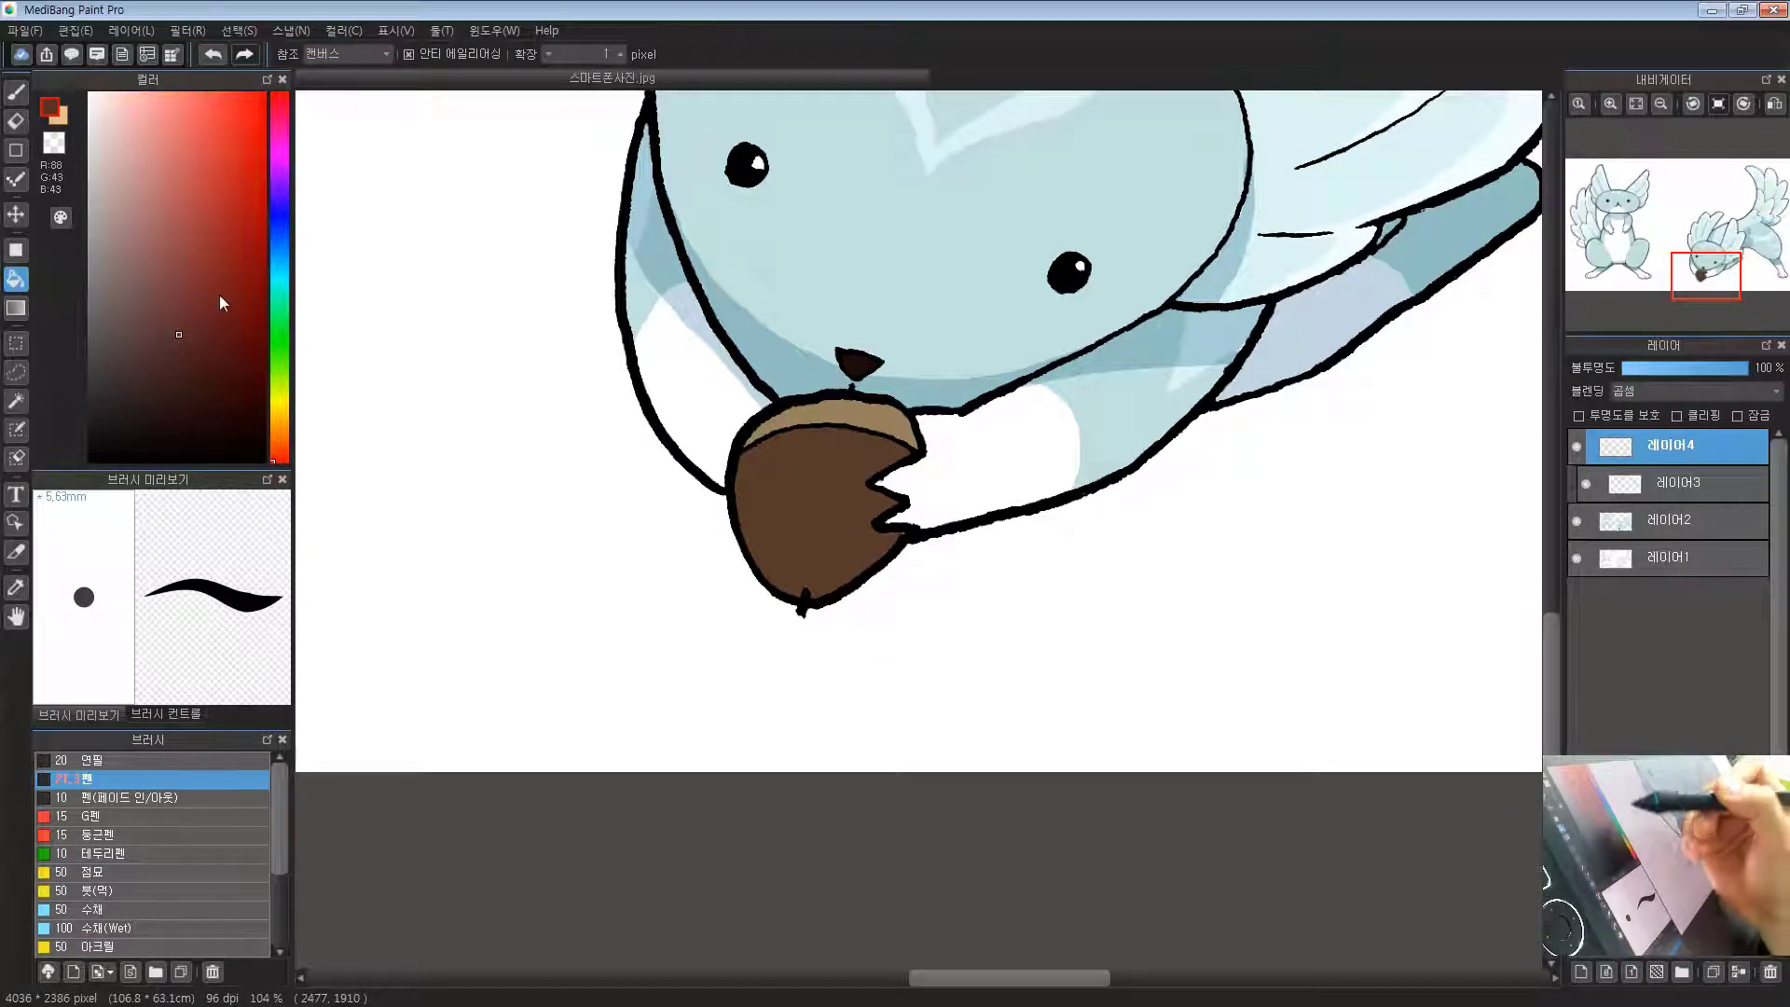
left_click(277, 440)
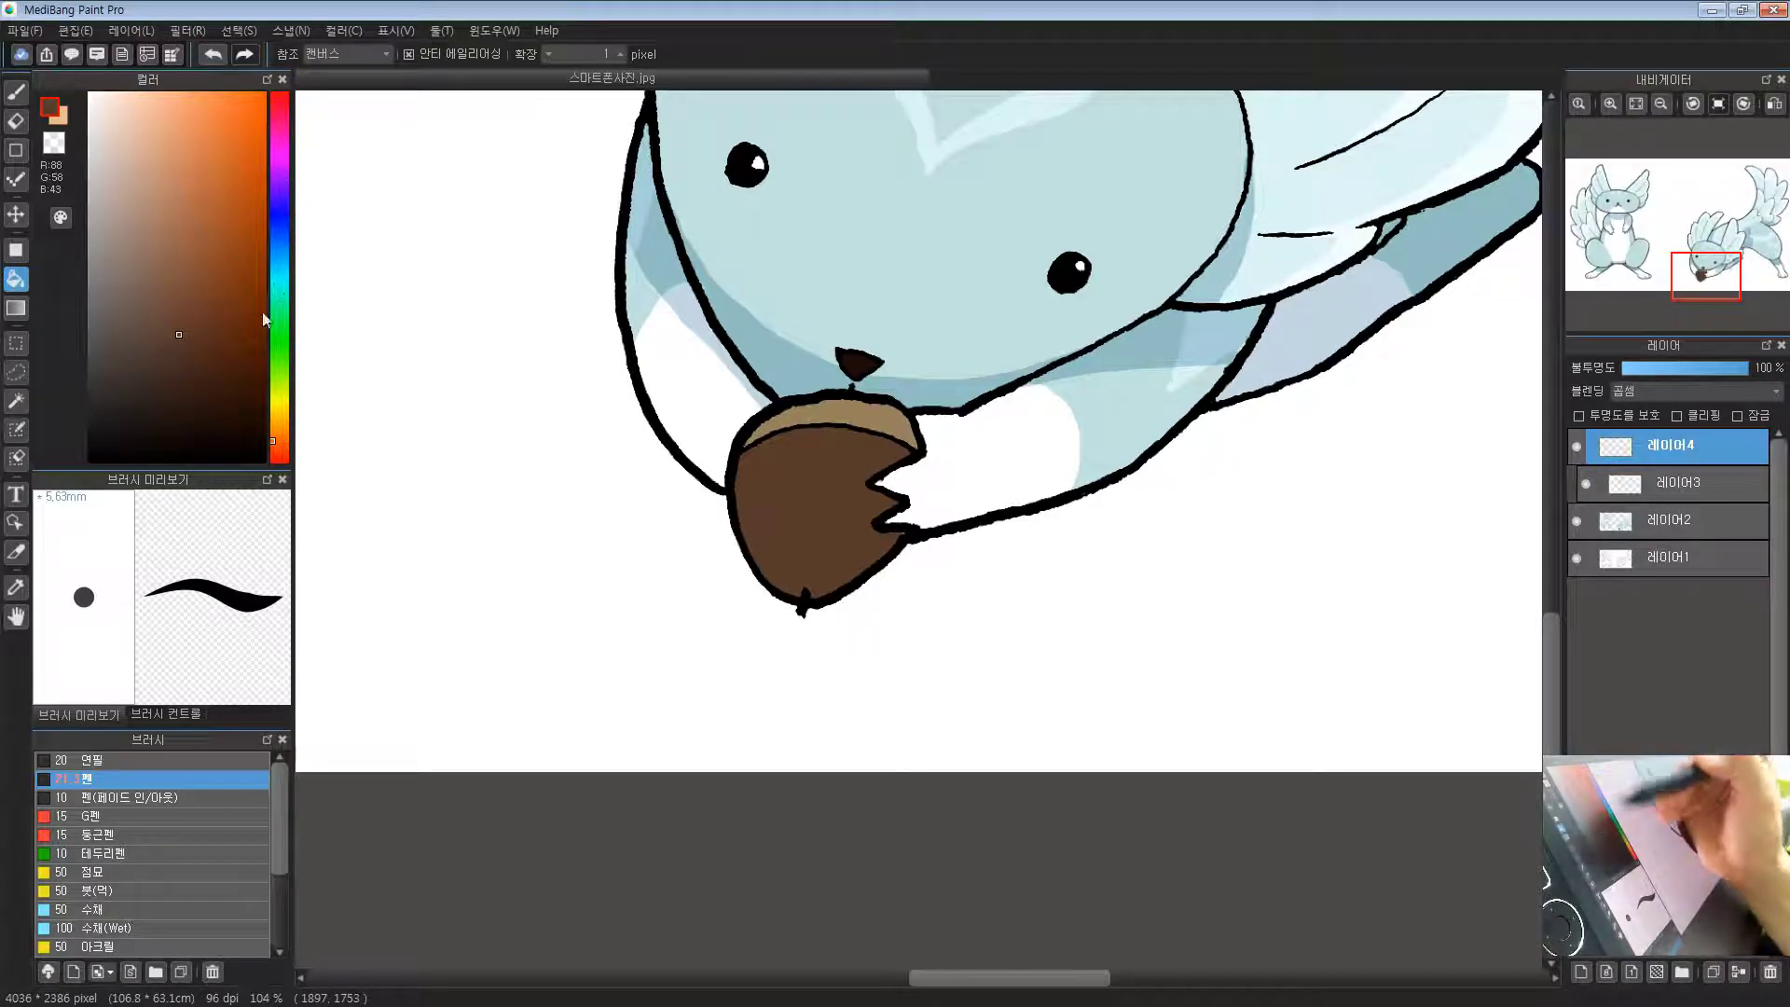
left_click_drag(272, 444, 259, 520)
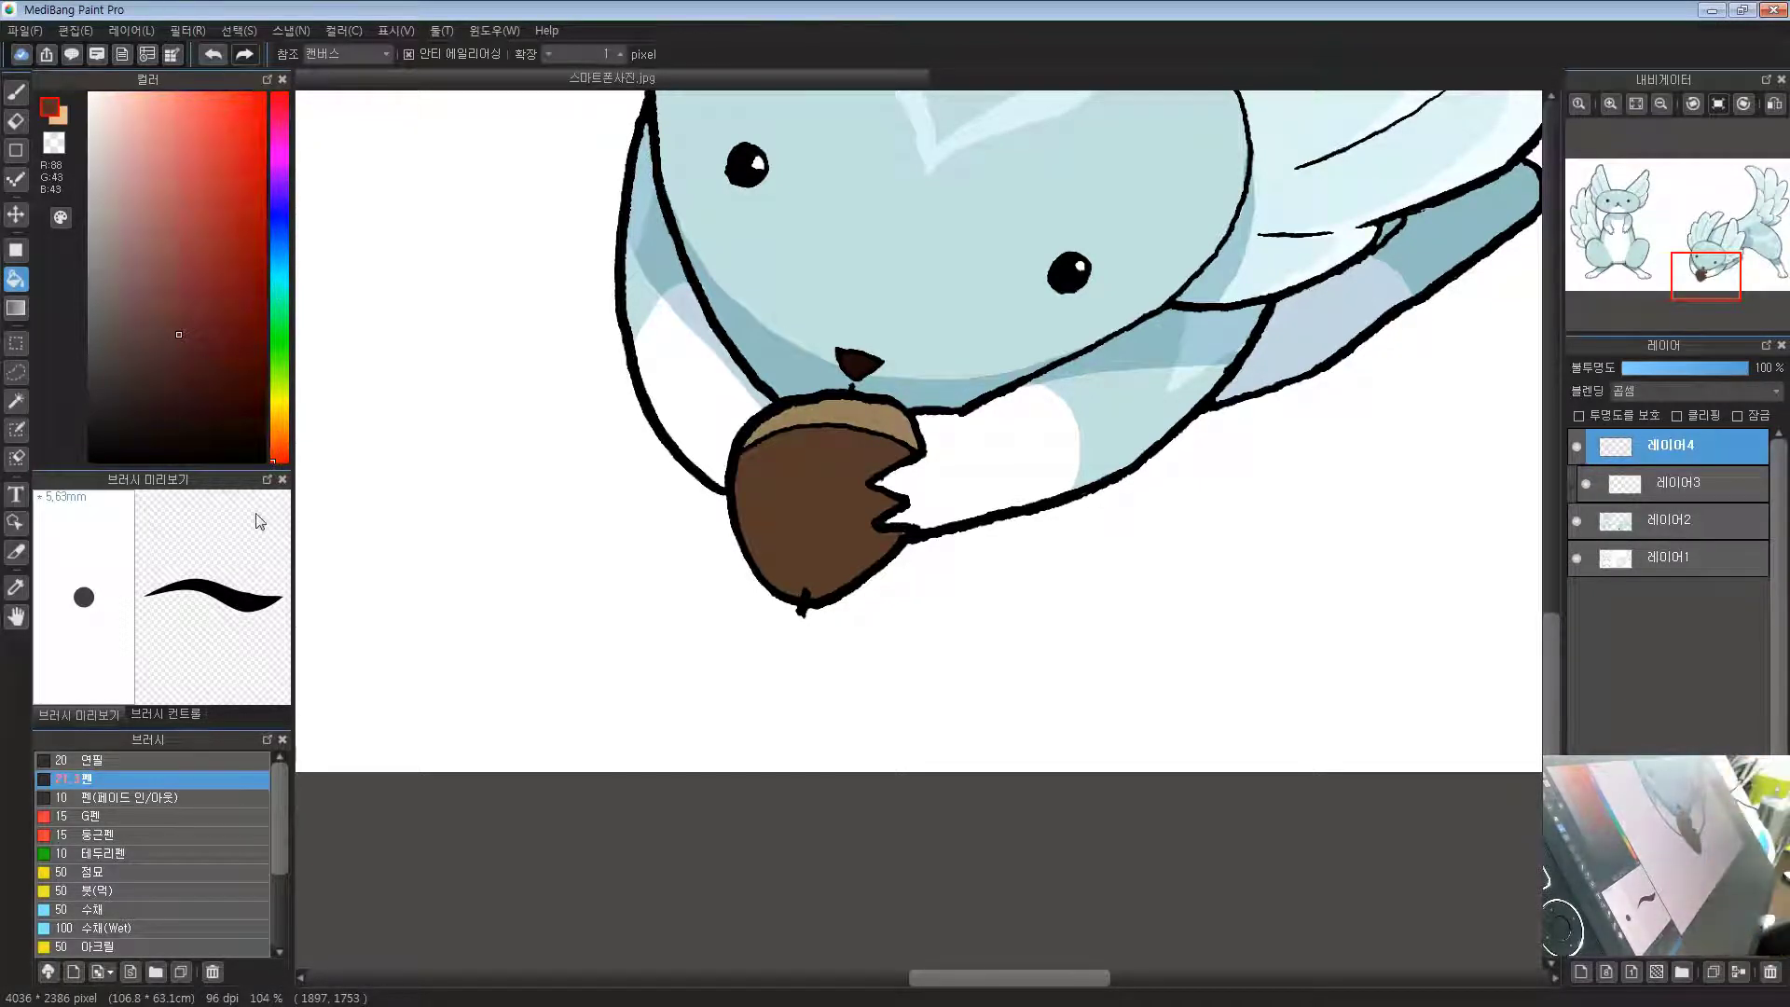
left_click(118, 172)
left_click_drag(596, 276, 551, 348)
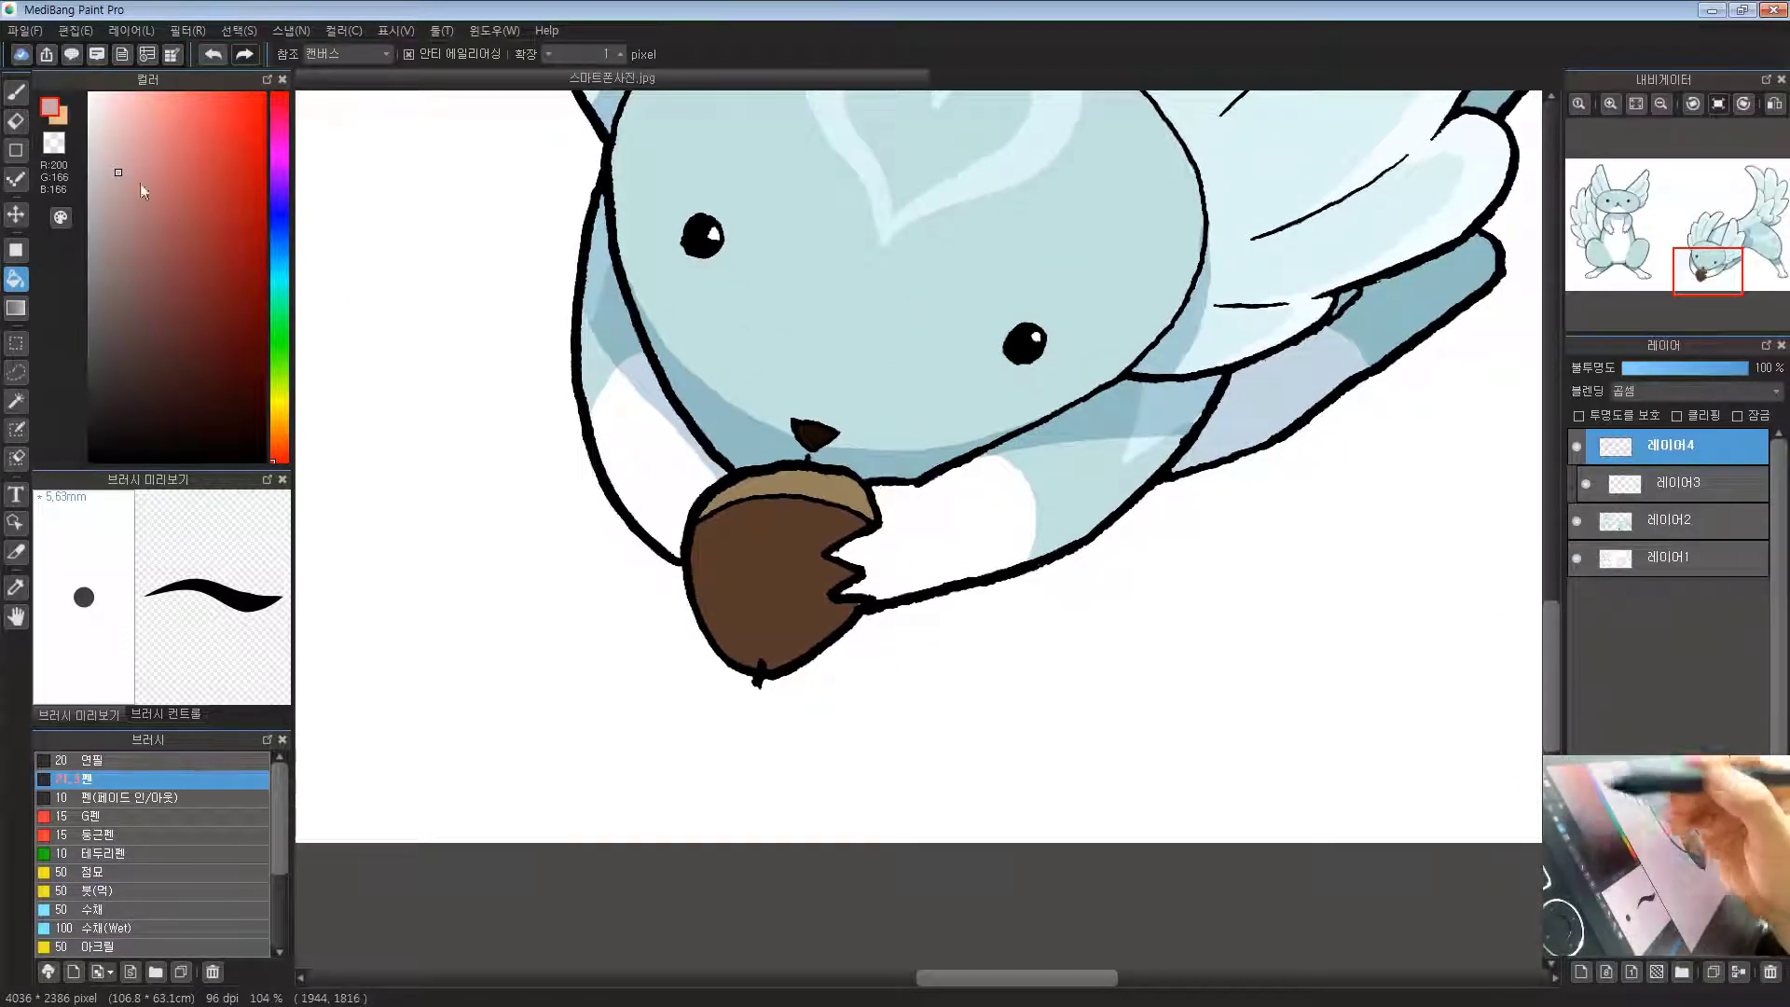
left_click(109, 169)
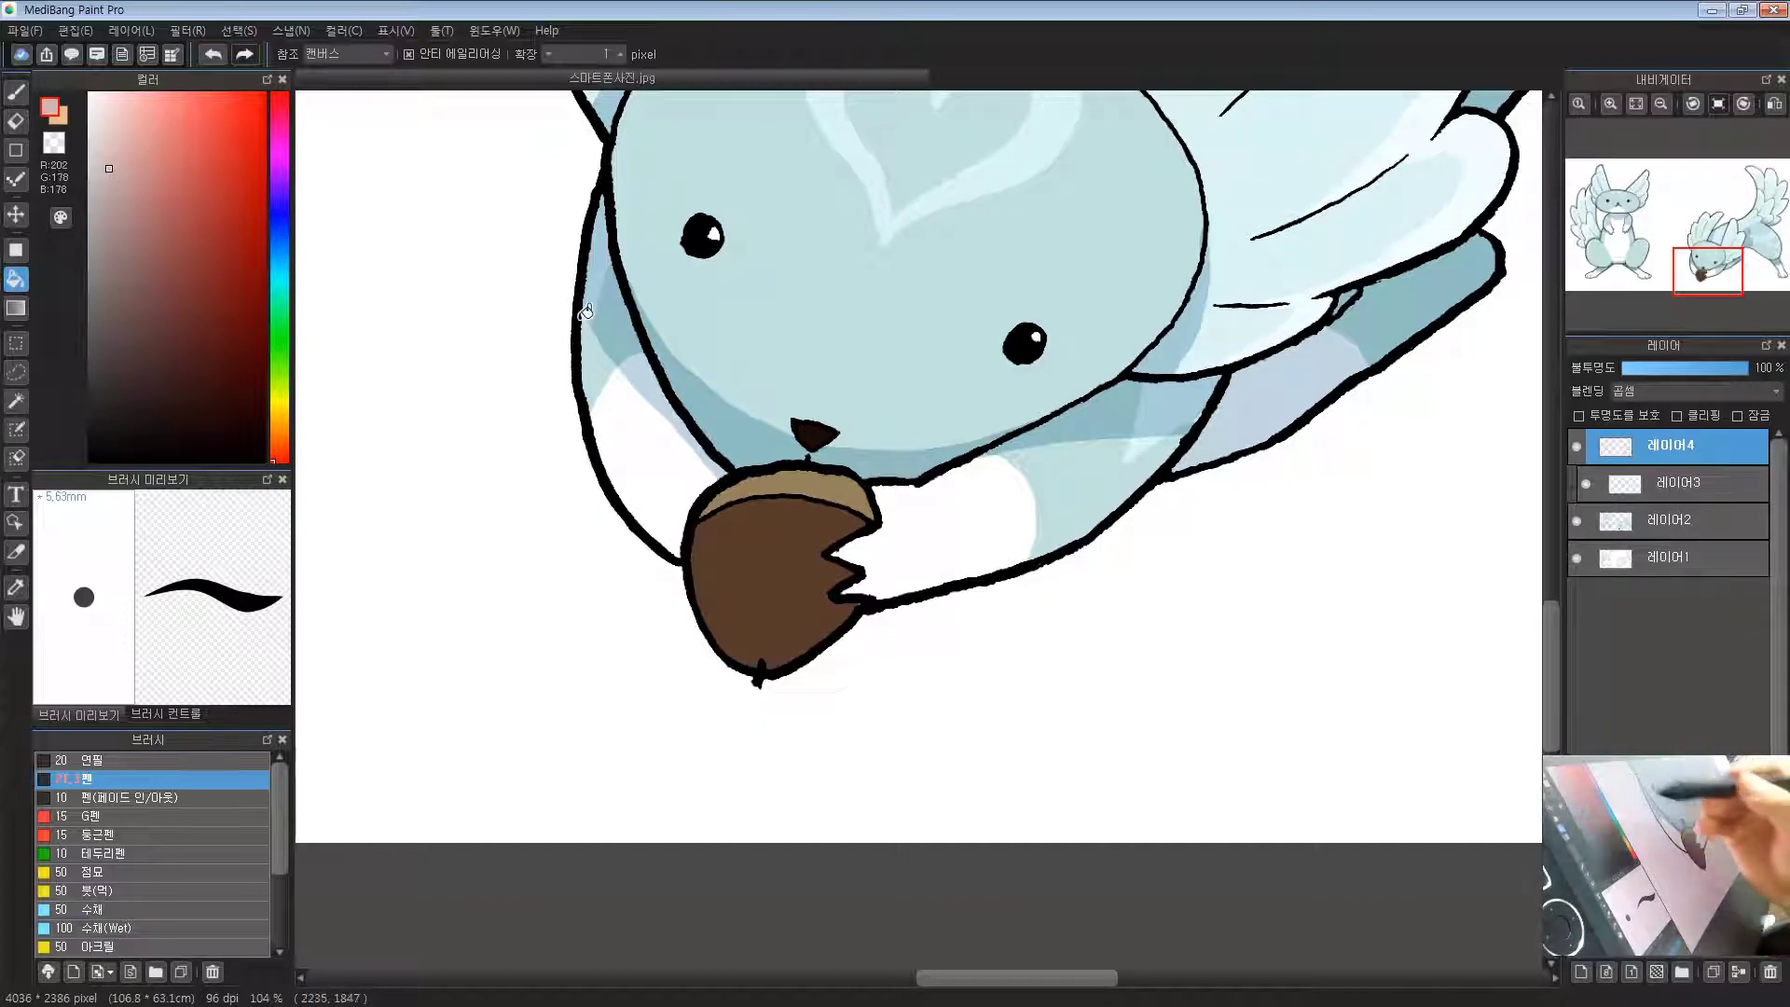
left_click(115, 180)
left_click_drag(767, 361, 735, 340)
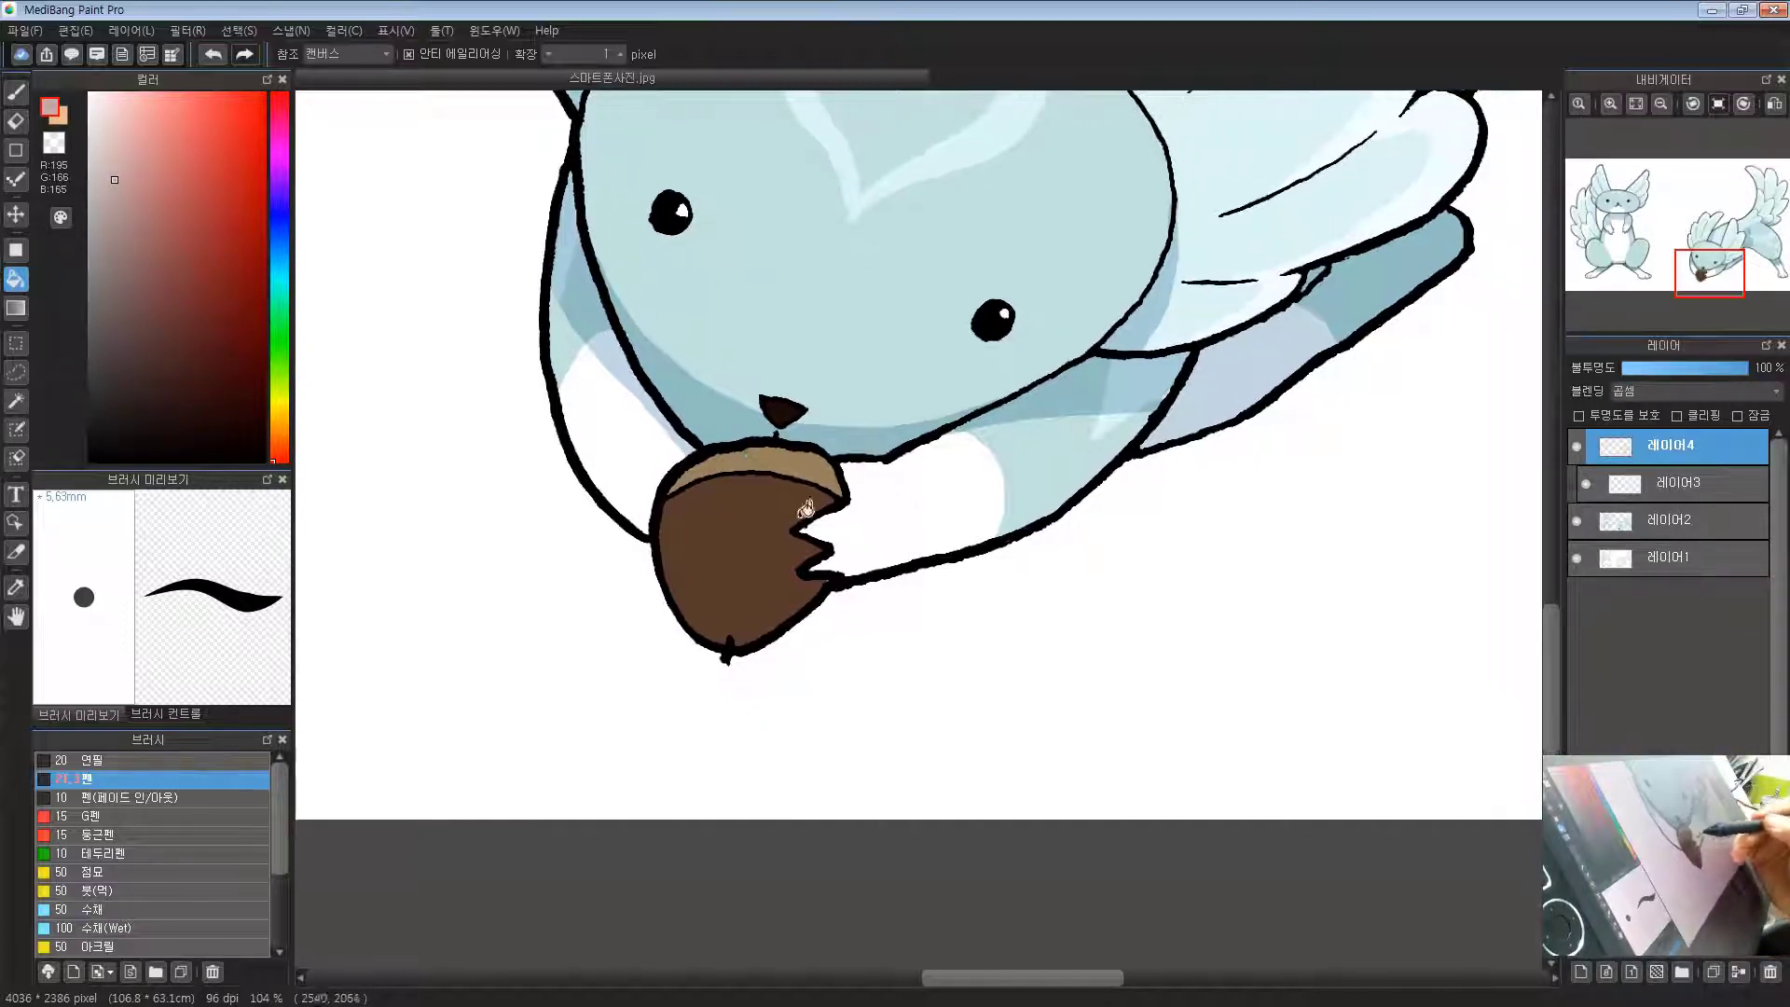
Step: Brush a shadow boundary diagonally across the acorn's shell and over the near end of its cap
key("b")
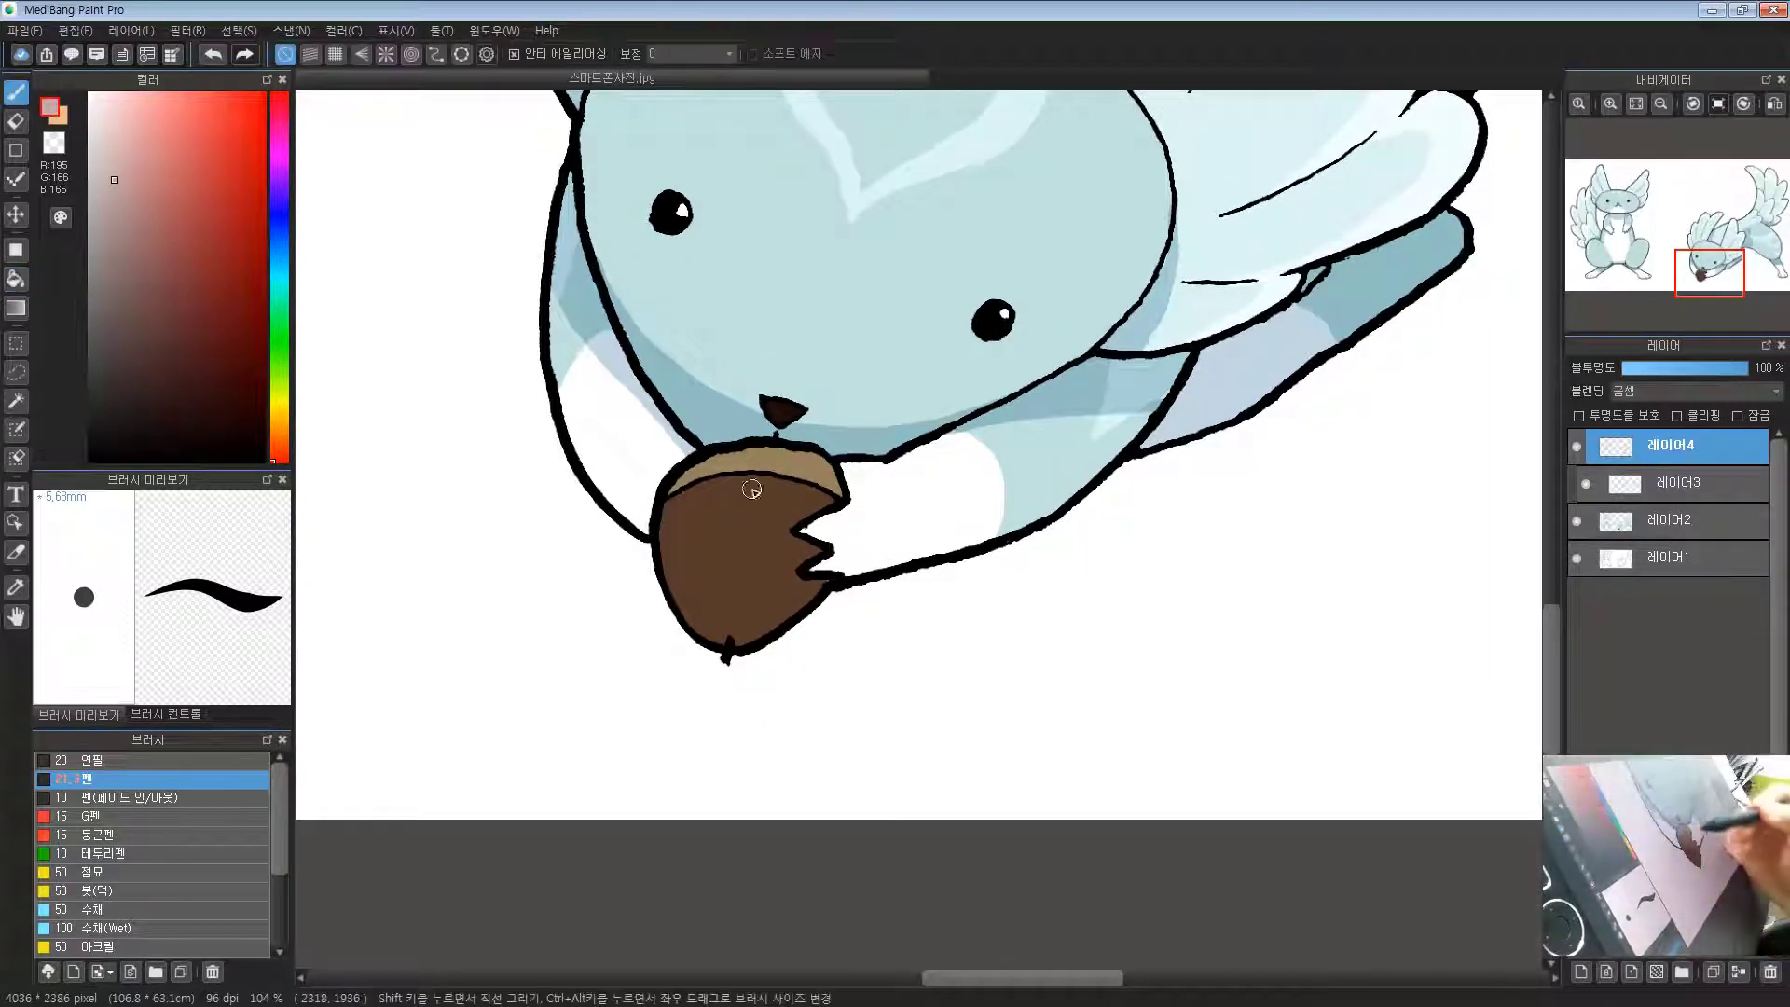
mouse_move(693, 630)
left_mouse_down()
mouse_move(791, 545)
mouse_move(820, 457)
mouse_move(796, 541)
left_mouse_up()
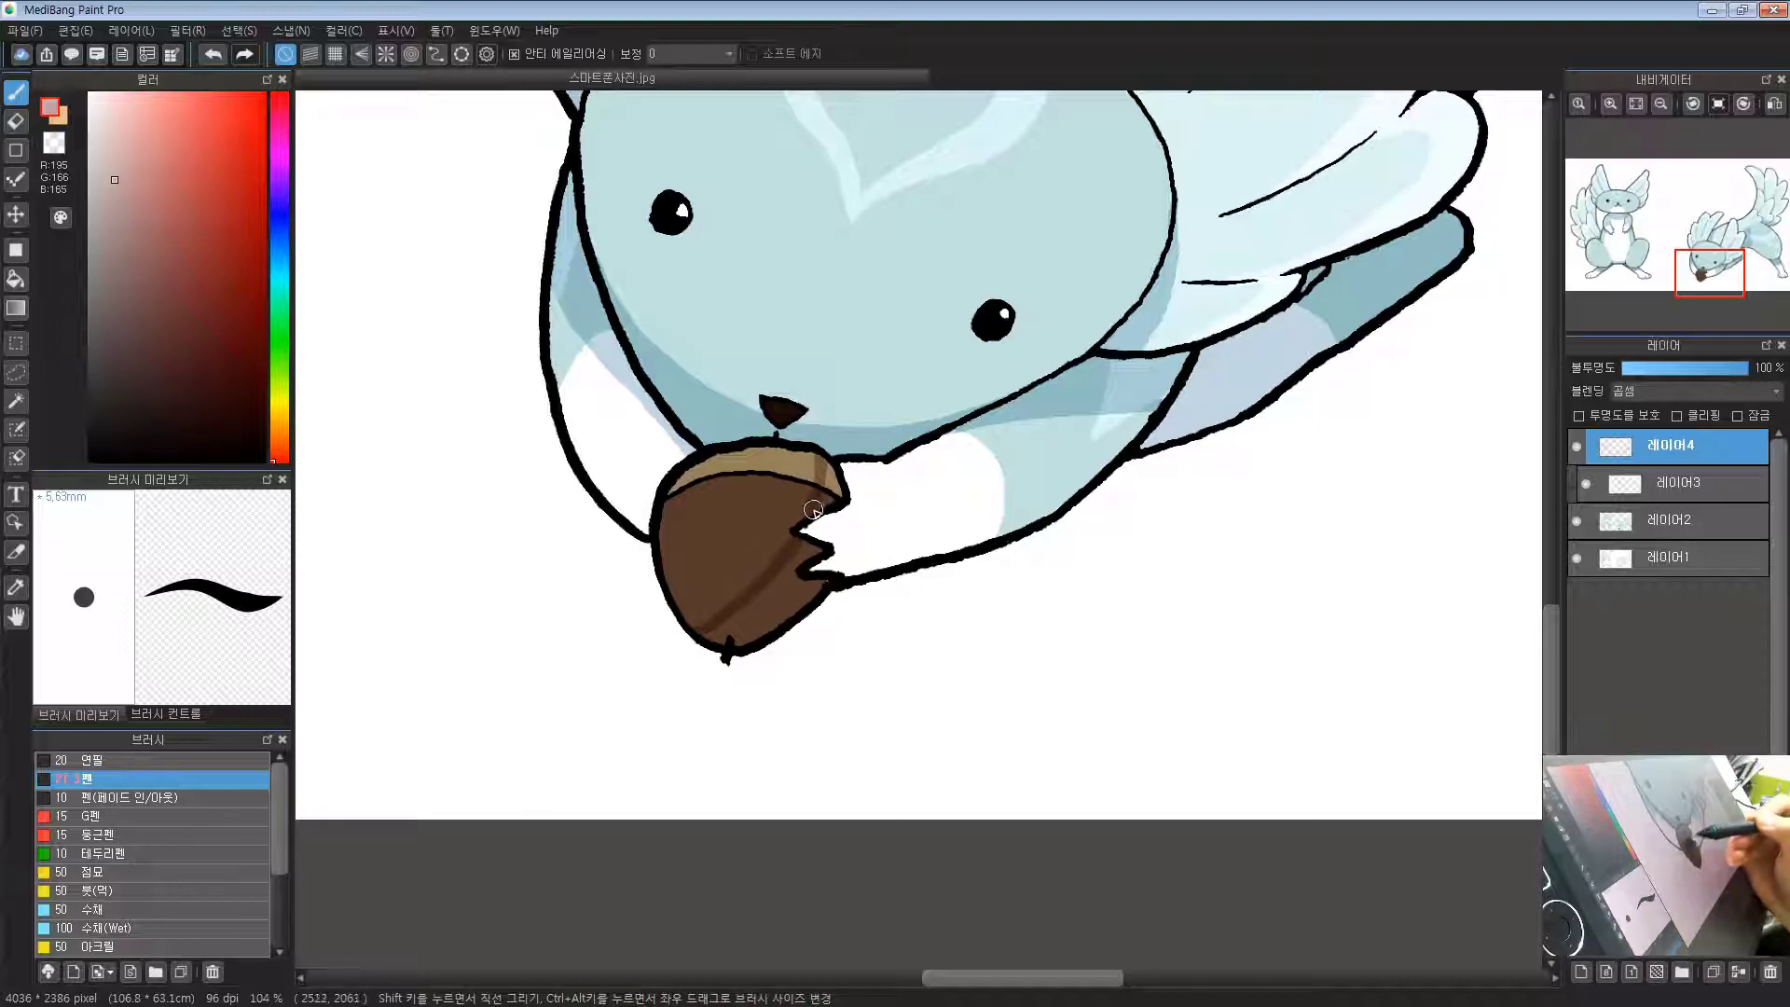
left_click_drag(672, 443, 637, 486)
left_click_drag(708, 623, 680, 636)
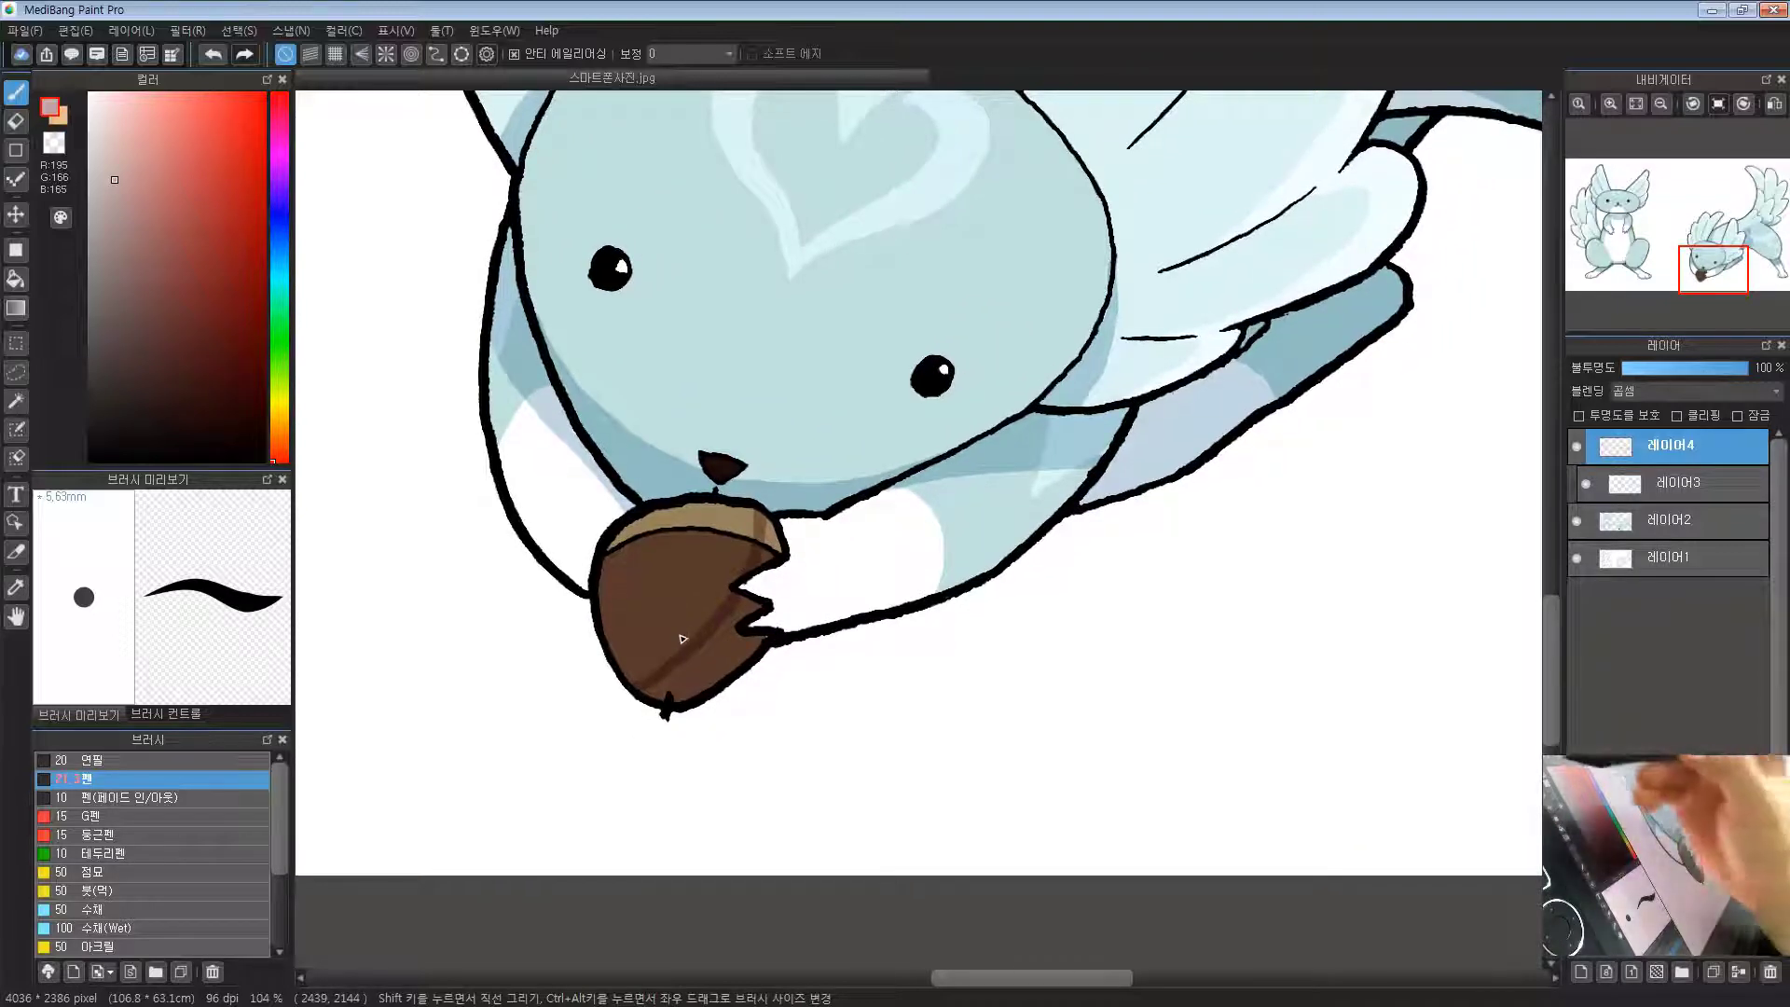
Step: Fill the outlined shadow areas on the acorn's shell and cap with the Bucket tool
left_click(16, 279)
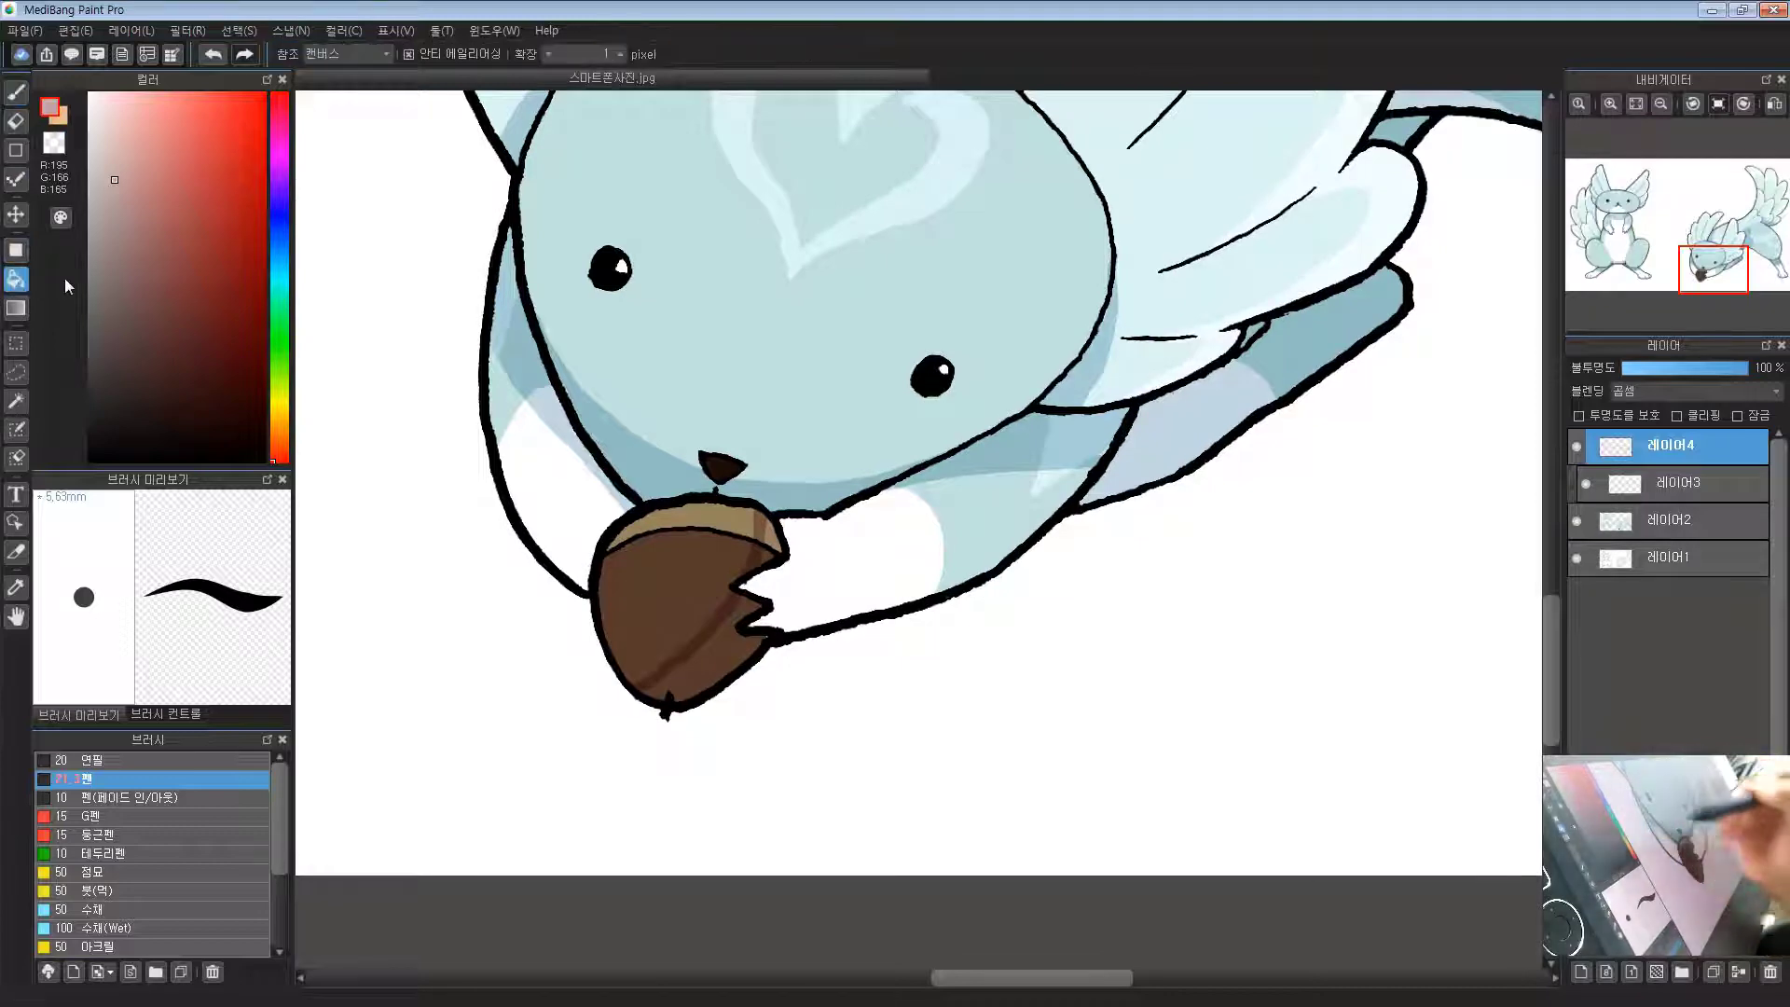
left_click(724, 652)
left_click(774, 543)
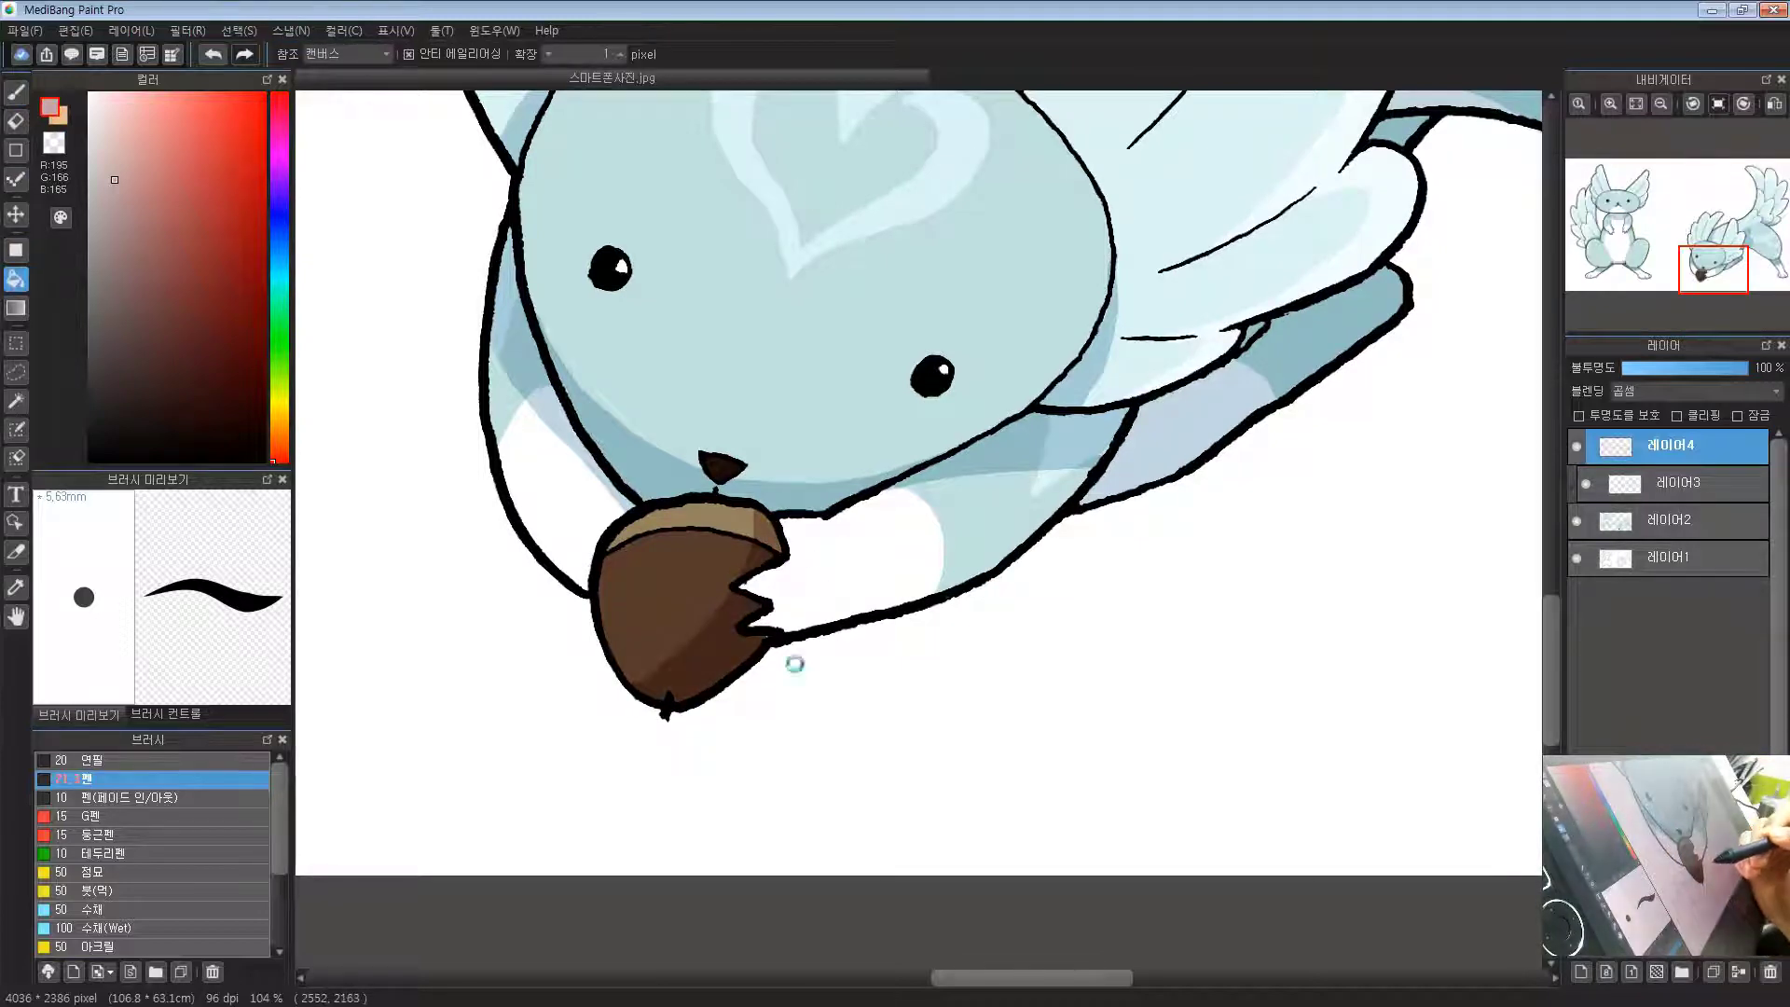
mouse_move(761, 620)
left_mouse_down()
mouse_move(781, 524)
mouse_move(870, 528)
mouse_move(843, 516)
mouse_move(711, 591)
mouse_move(728, 558)
mouse_move(604, 651)
left_mouse_up()
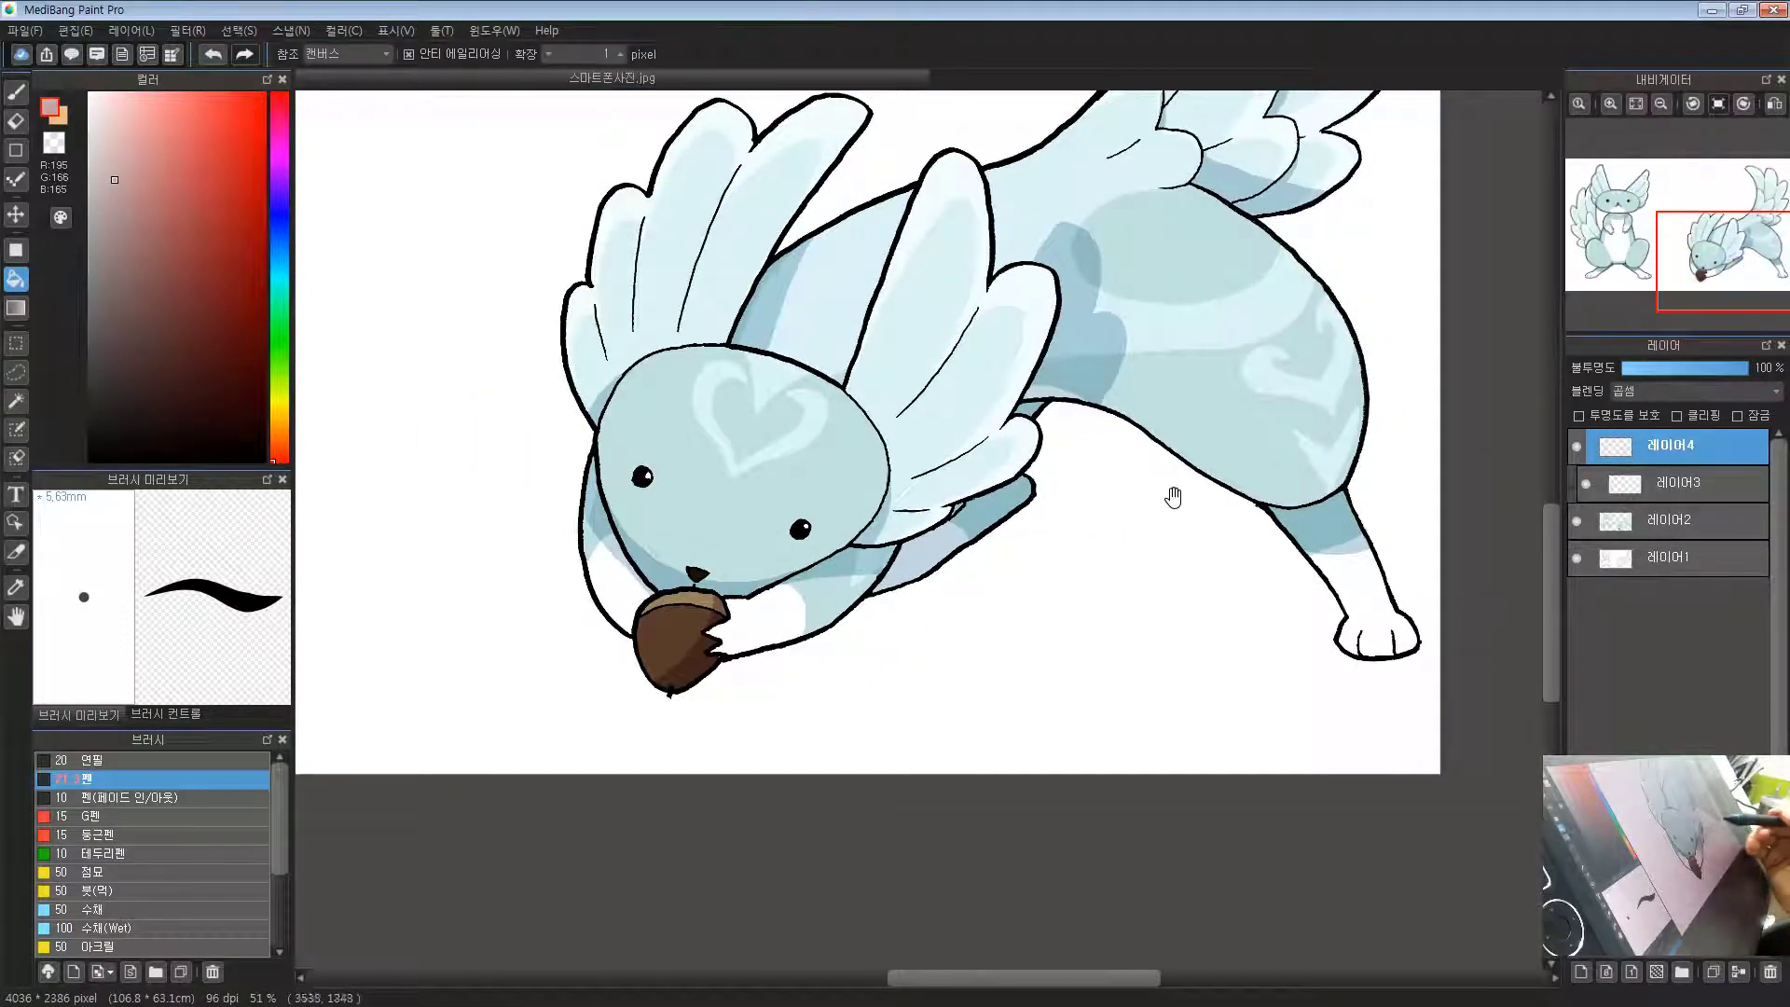
Step: Add a new layer above the shading layer, set its blending mode to Screen, and switch to the Brush tool
left_click_drag(1186, 334, 1133, 521)
left_click_drag(1086, 560, 1081, 611)
mouse_move(1081, 611)
left_mouse_down()
mouse_move(1026, 645)
mouse_move(1078, 625)
mouse_move(1076, 645)
left_mouse_up()
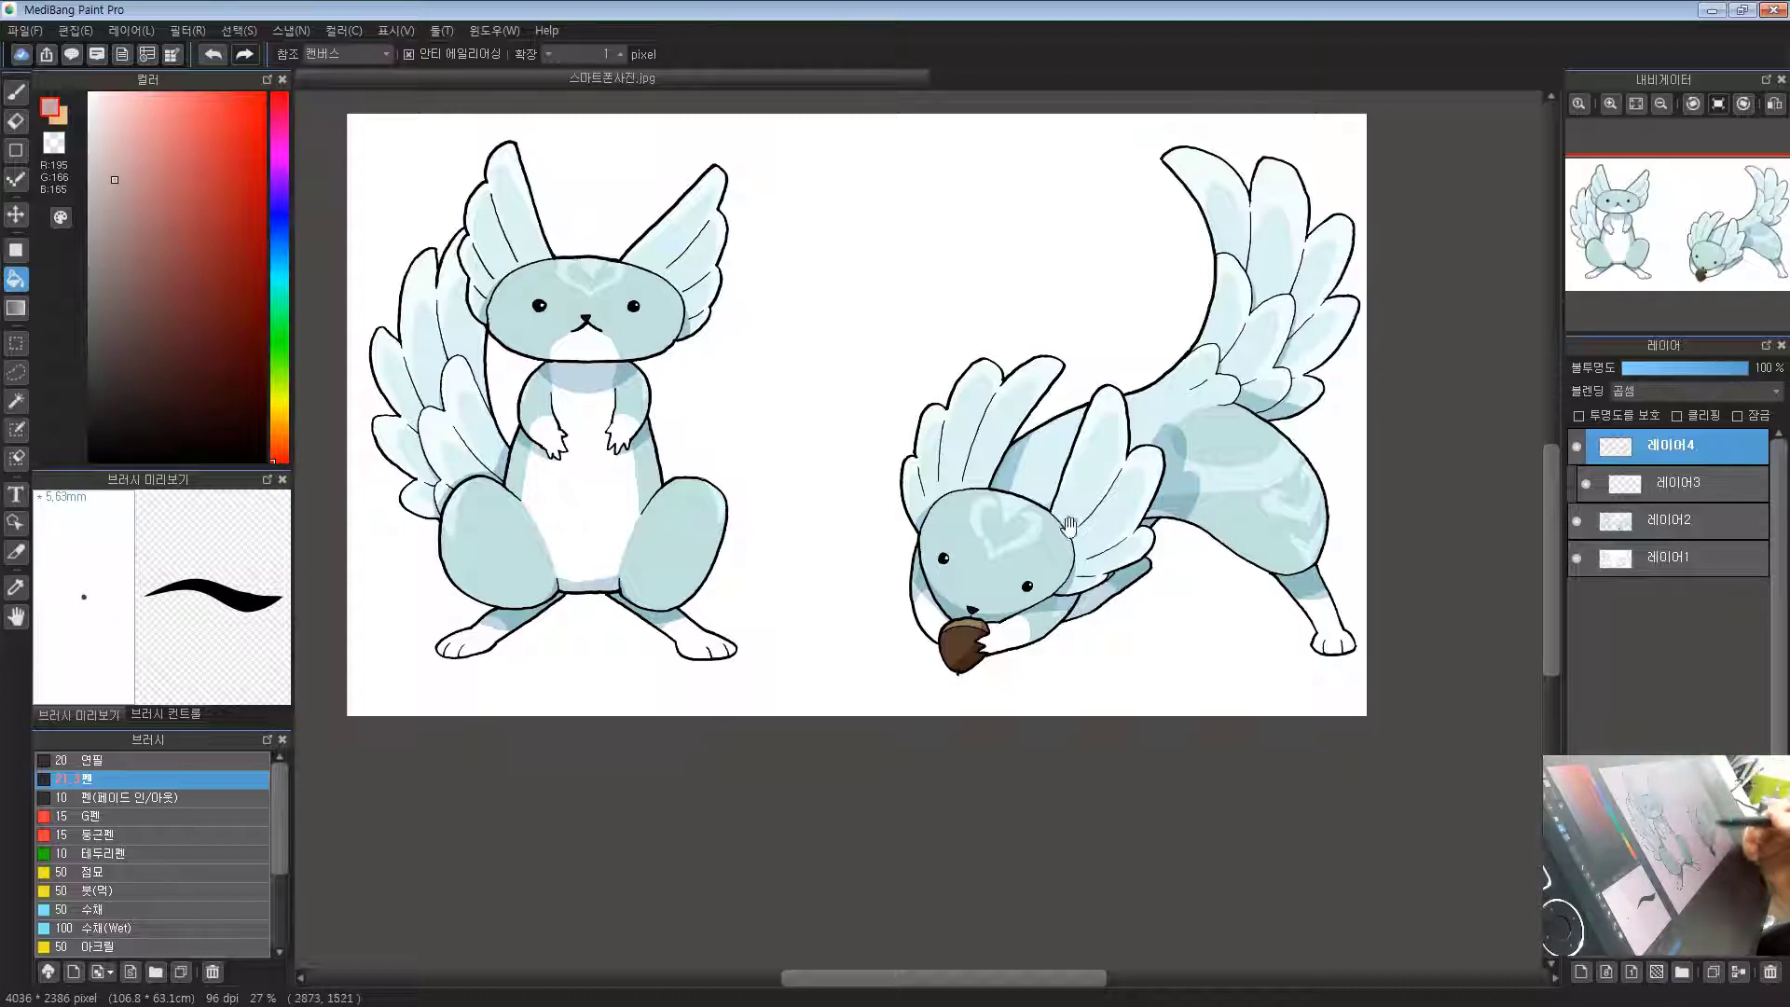
left_click_drag(1025, 499, 1060, 539)
scroll(1060, 537, "up", 1)
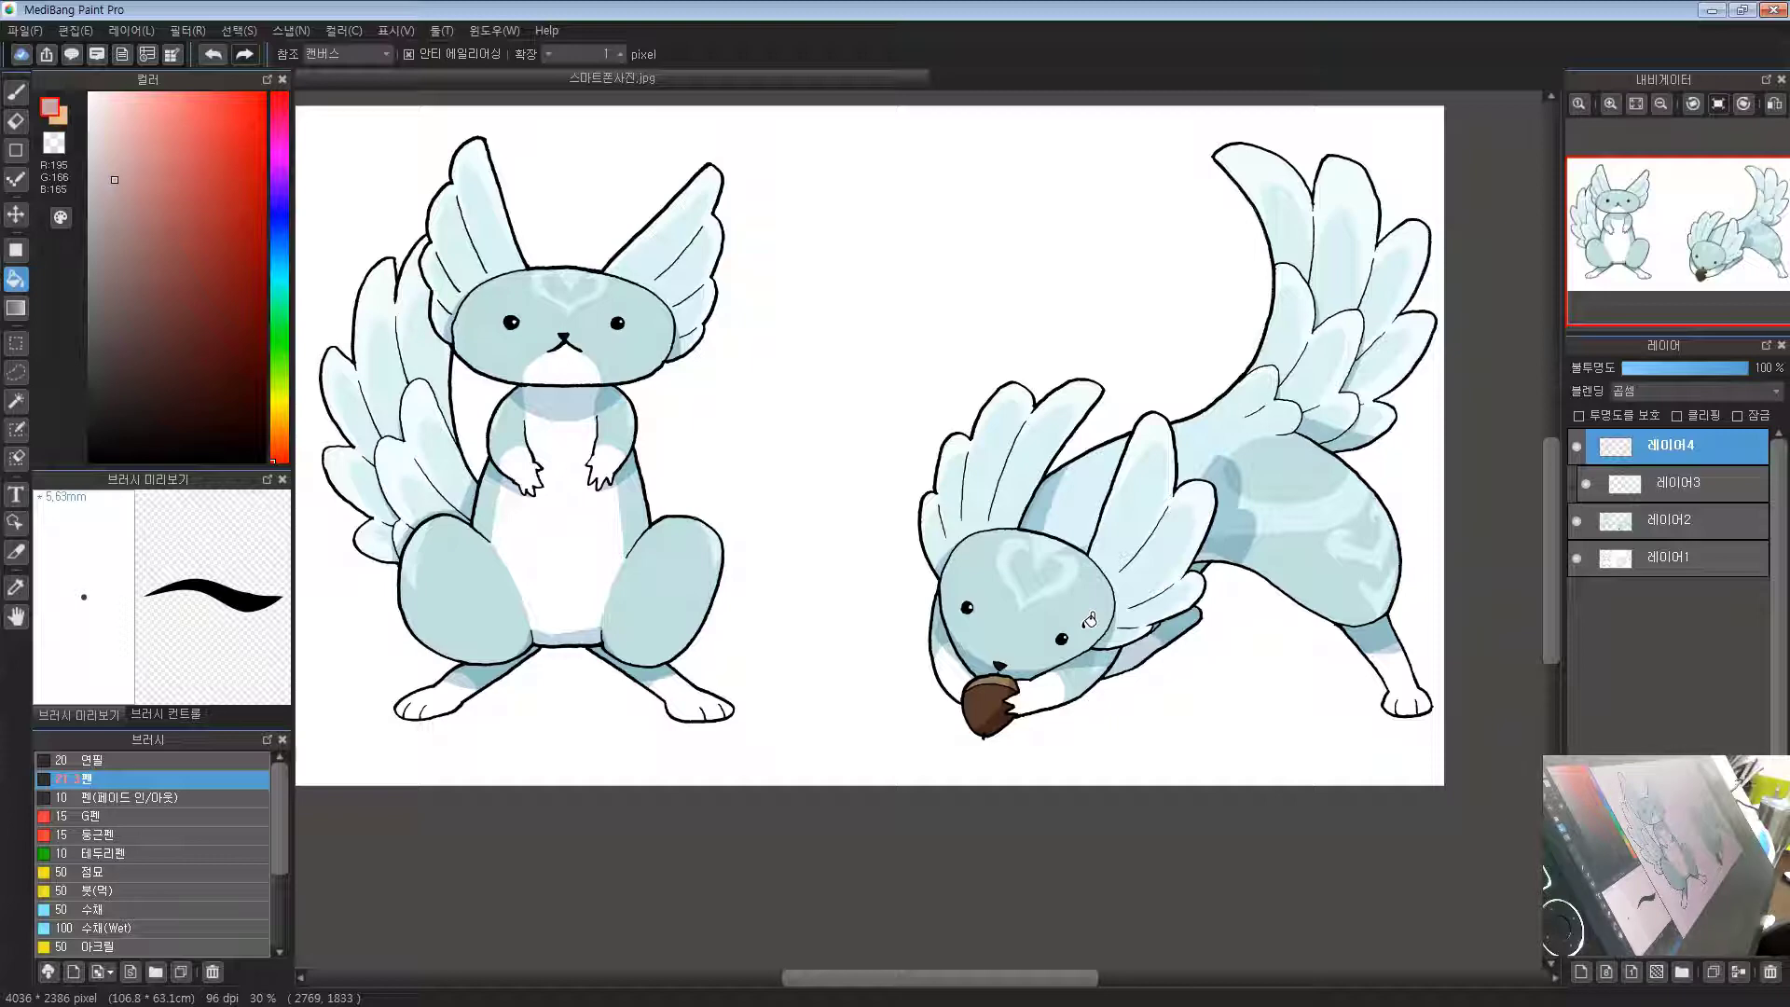
left_click(1580, 970)
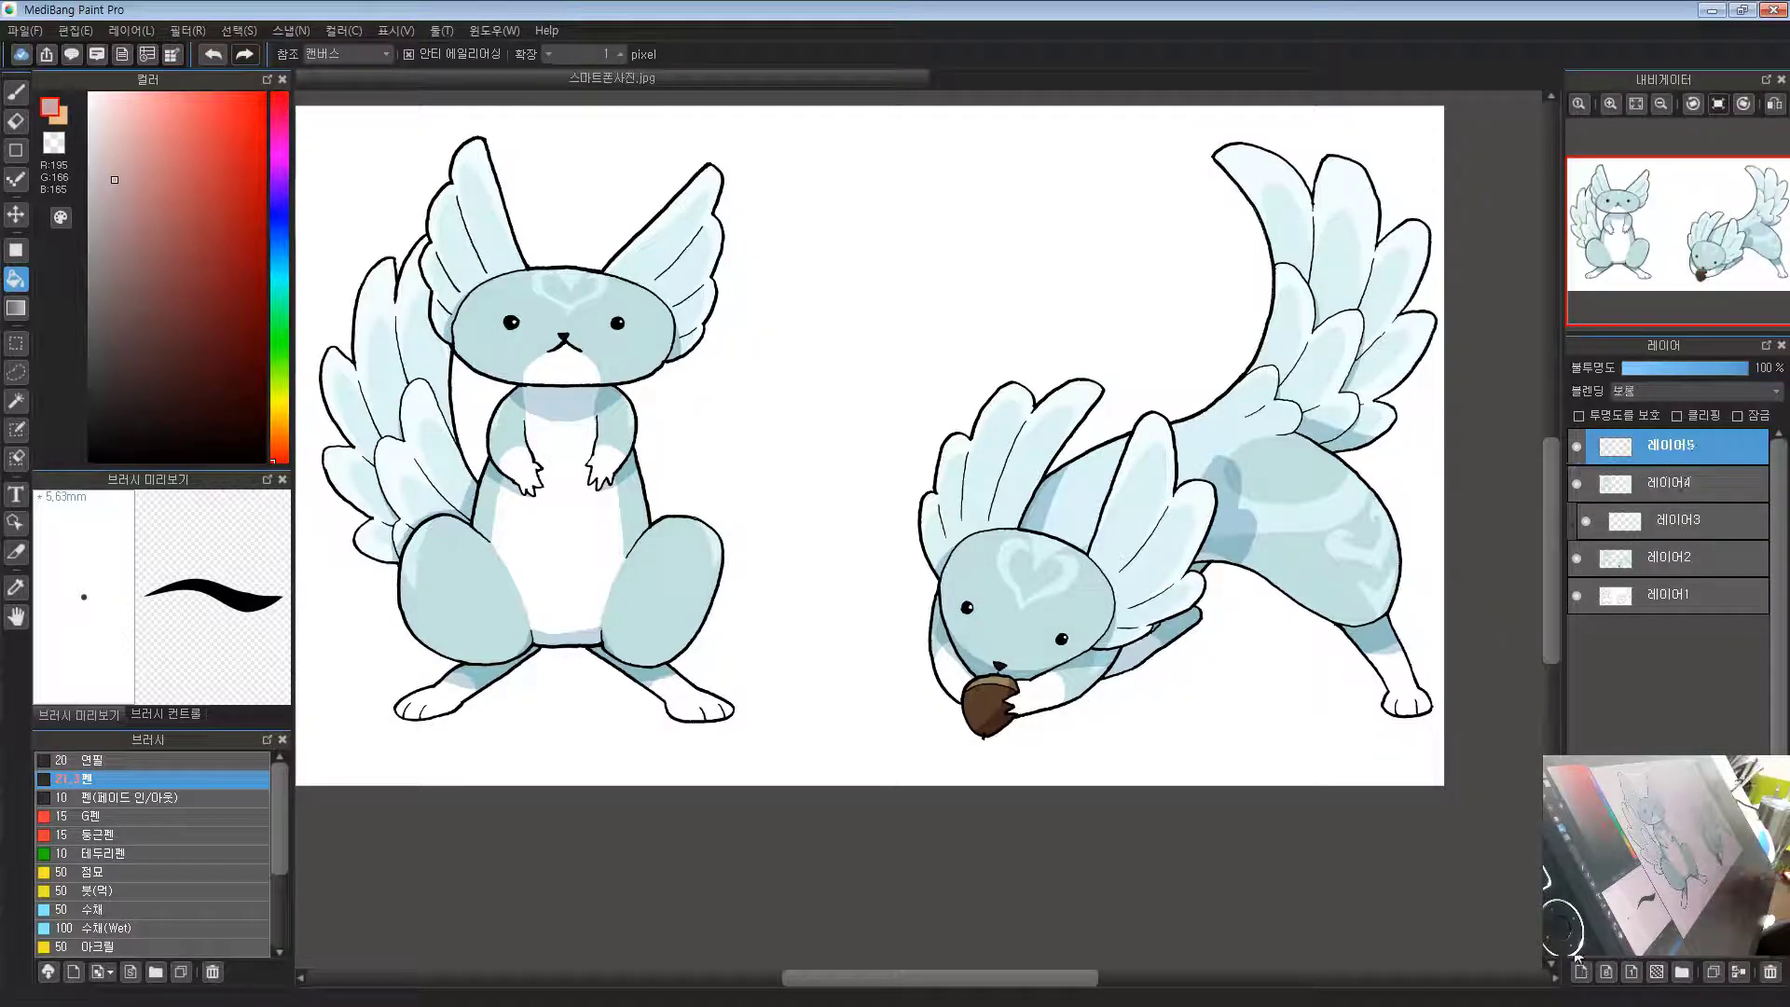
left_click(1669, 391)
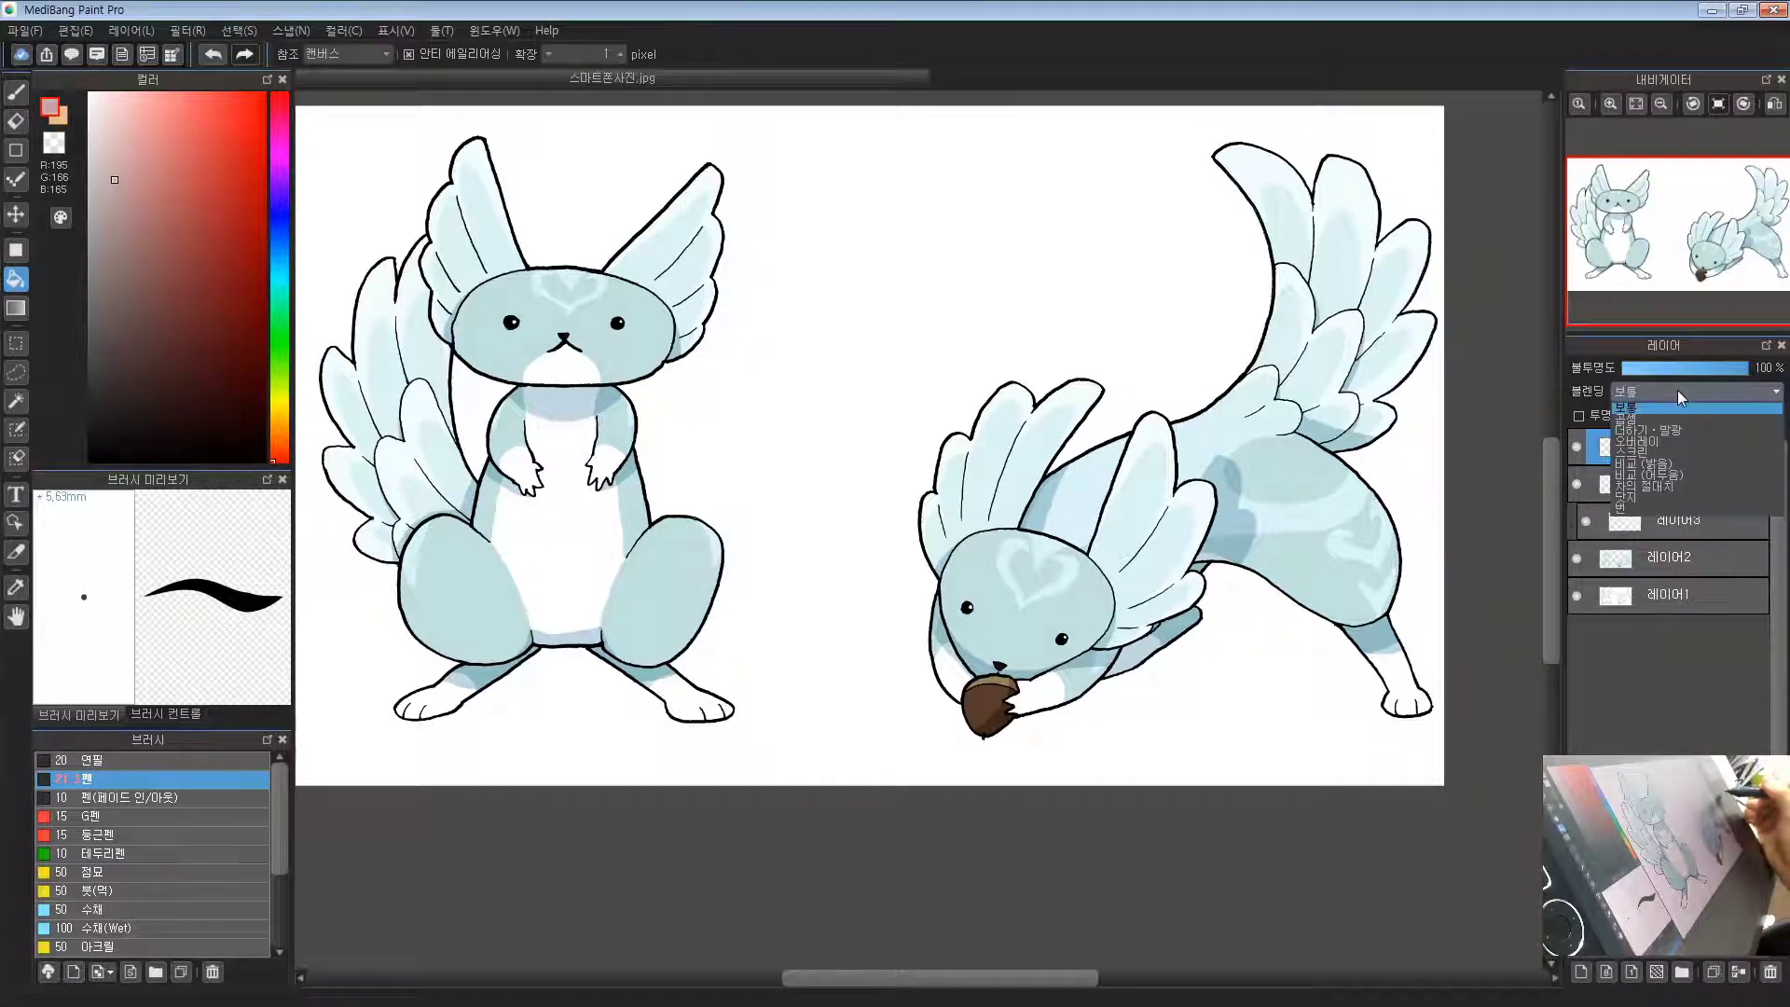
left_click(1641, 454)
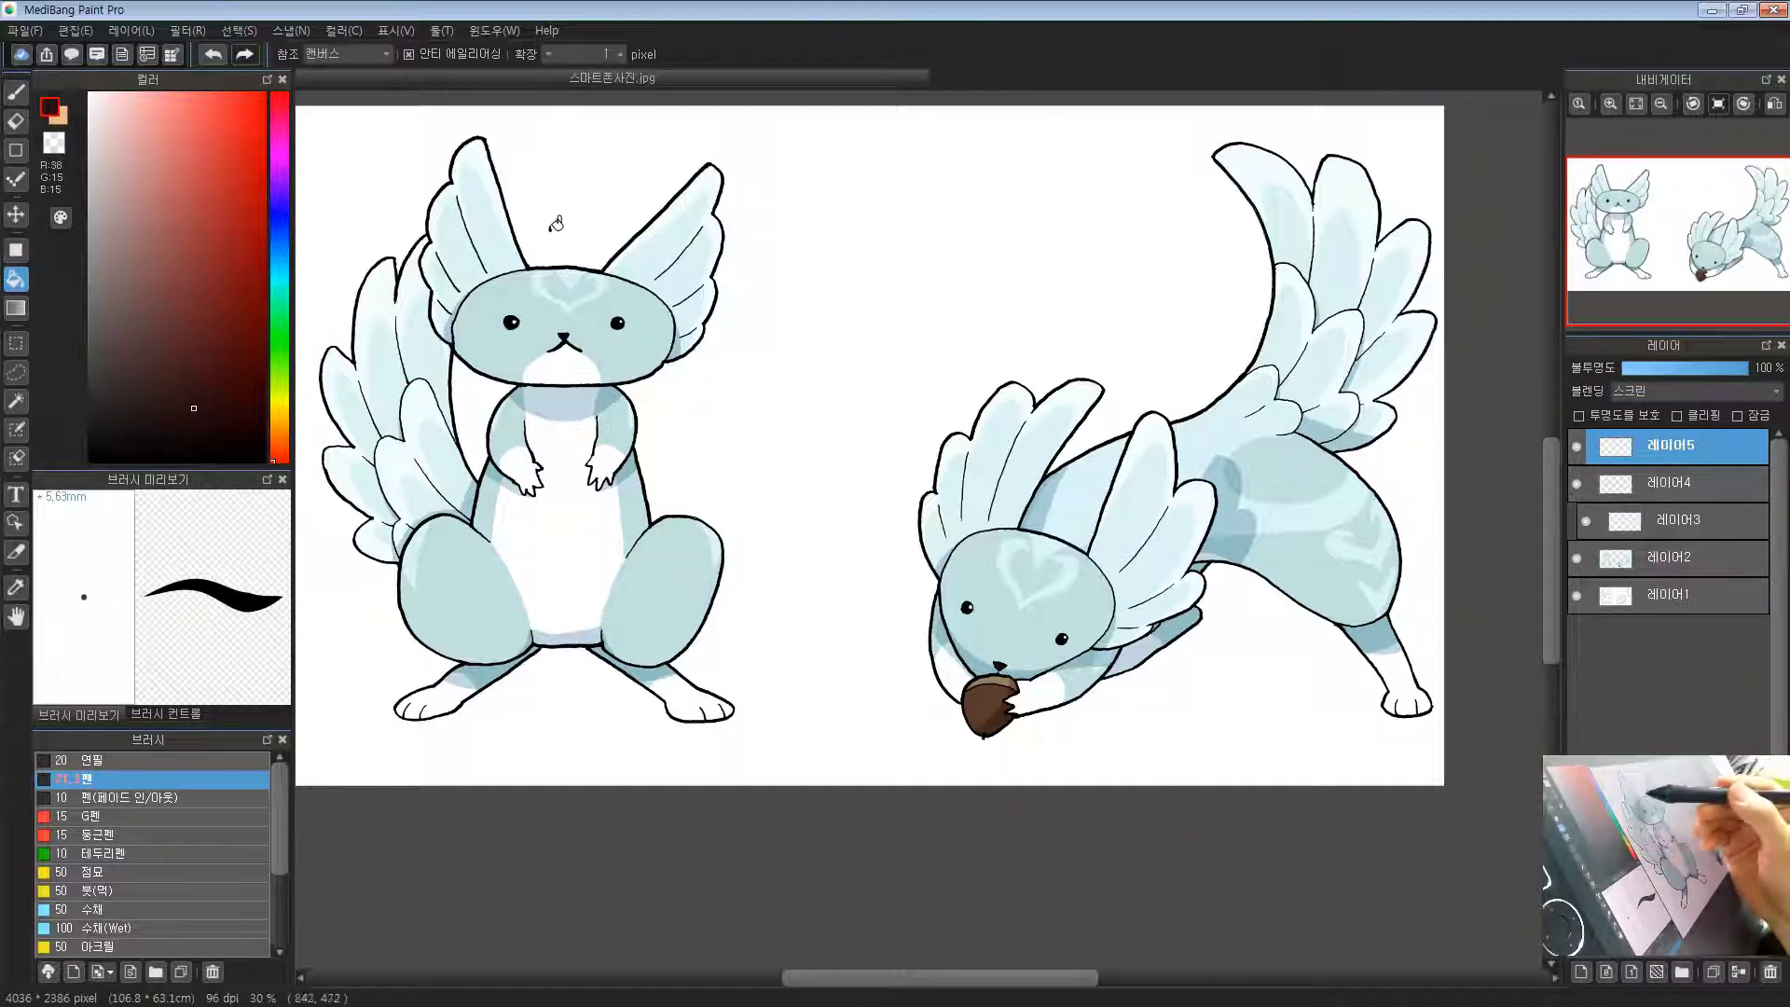
left_click(16, 91)
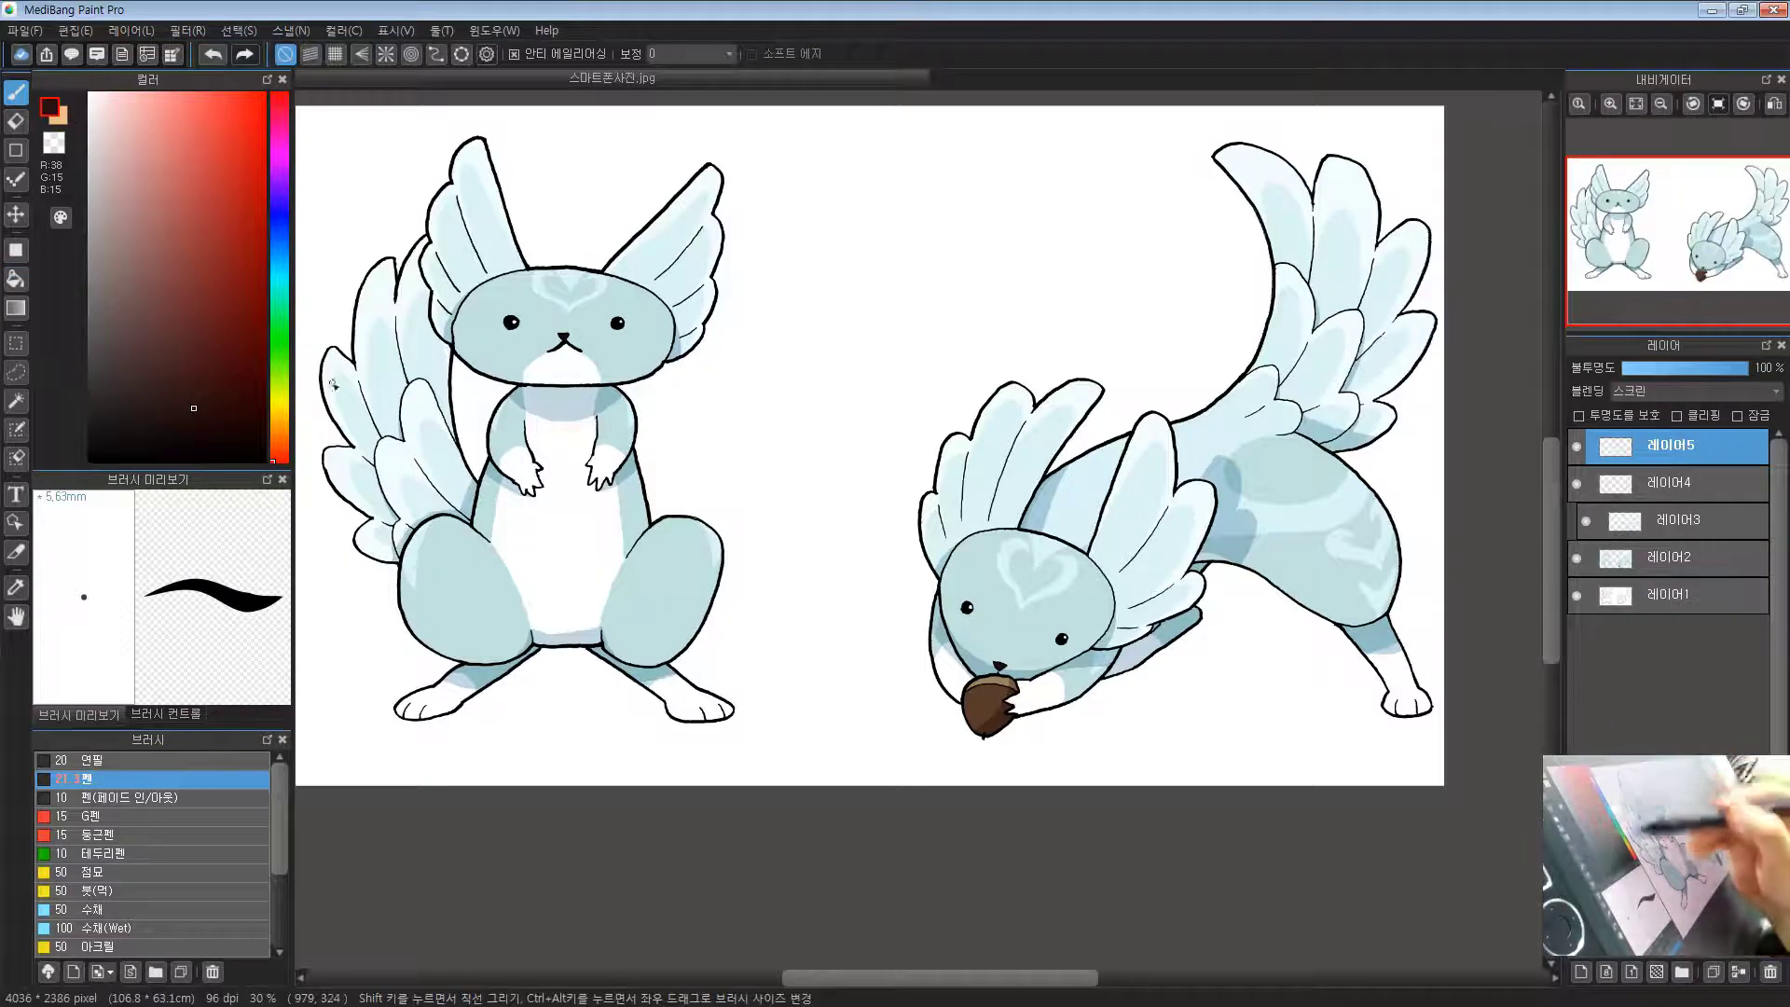
Step: Try a light reddish test stroke from the sitting creature's face down its body, undo it, and reset the color to black
scroll(658, 371, "up", 4)
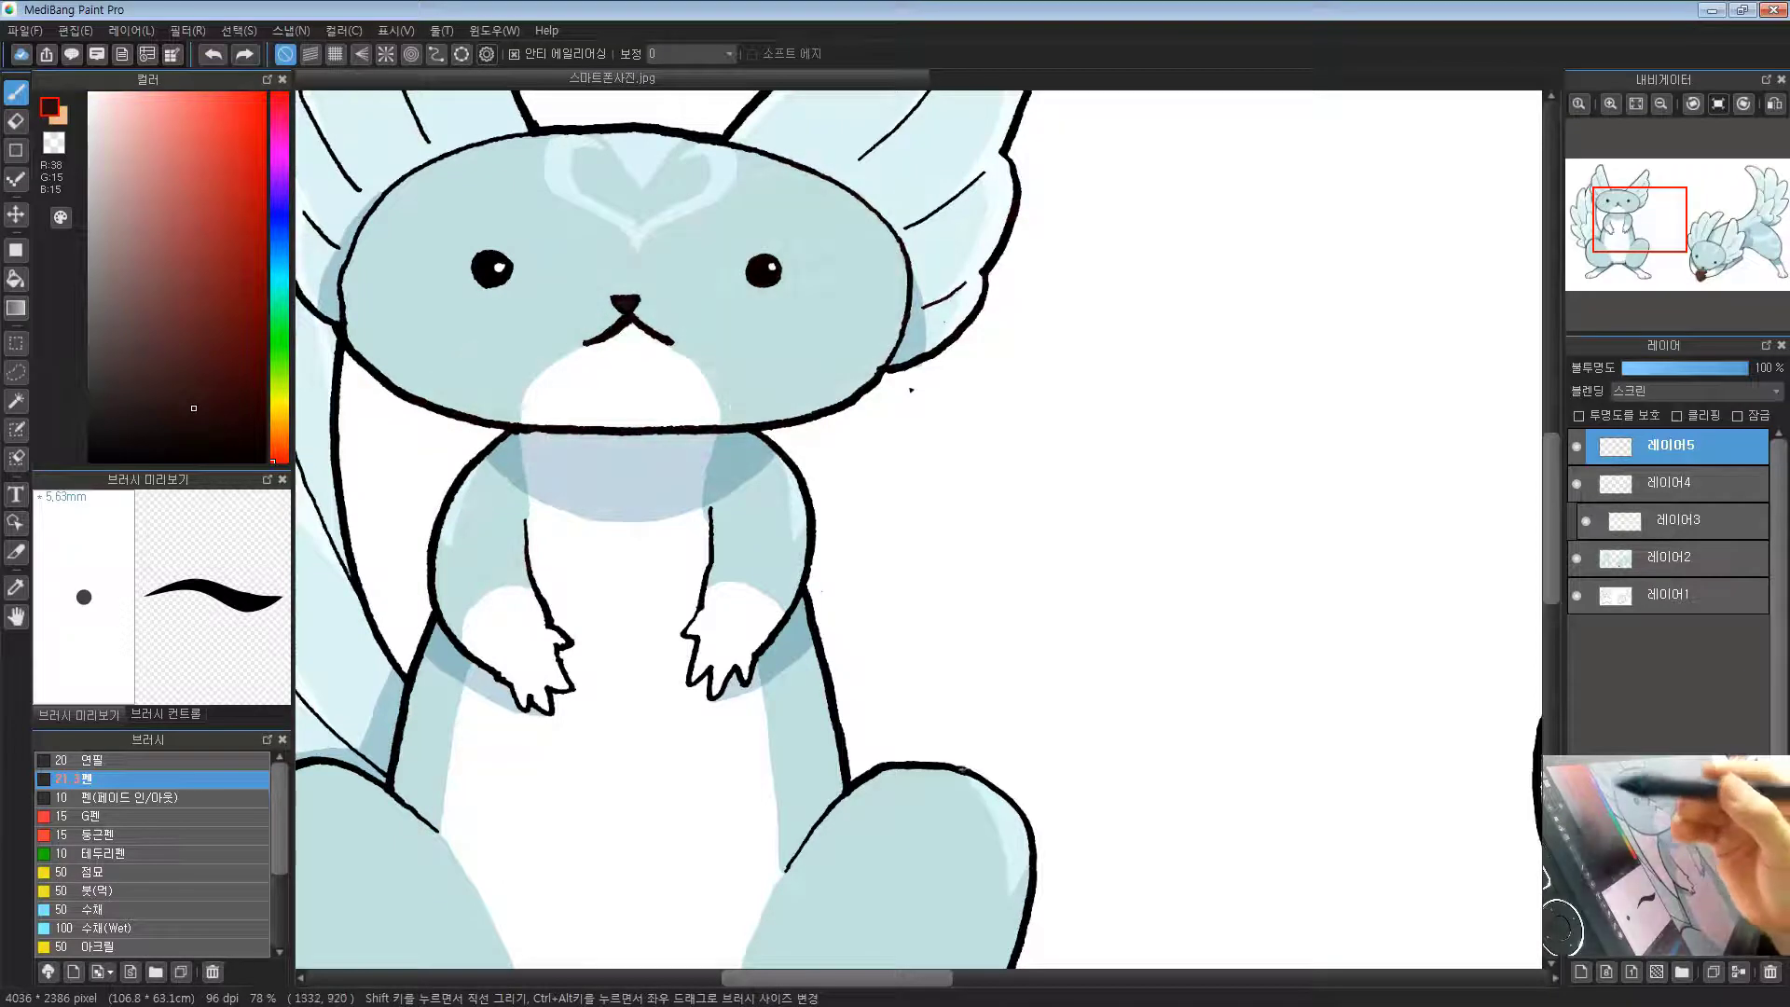
left_click(130, 123)
mouse_move(623, 312)
left_mouse_down()
mouse_move(1062, 154)
mouse_move(434, 545)
mouse_move(653, 508)
mouse_move(537, 692)
mouse_move(678, 691)
mouse_move(711, 820)
mouse_move(884, 813)
left_mouse_up()
key("ctrl+z")
left_click_drag(204, 316, 228, 559)
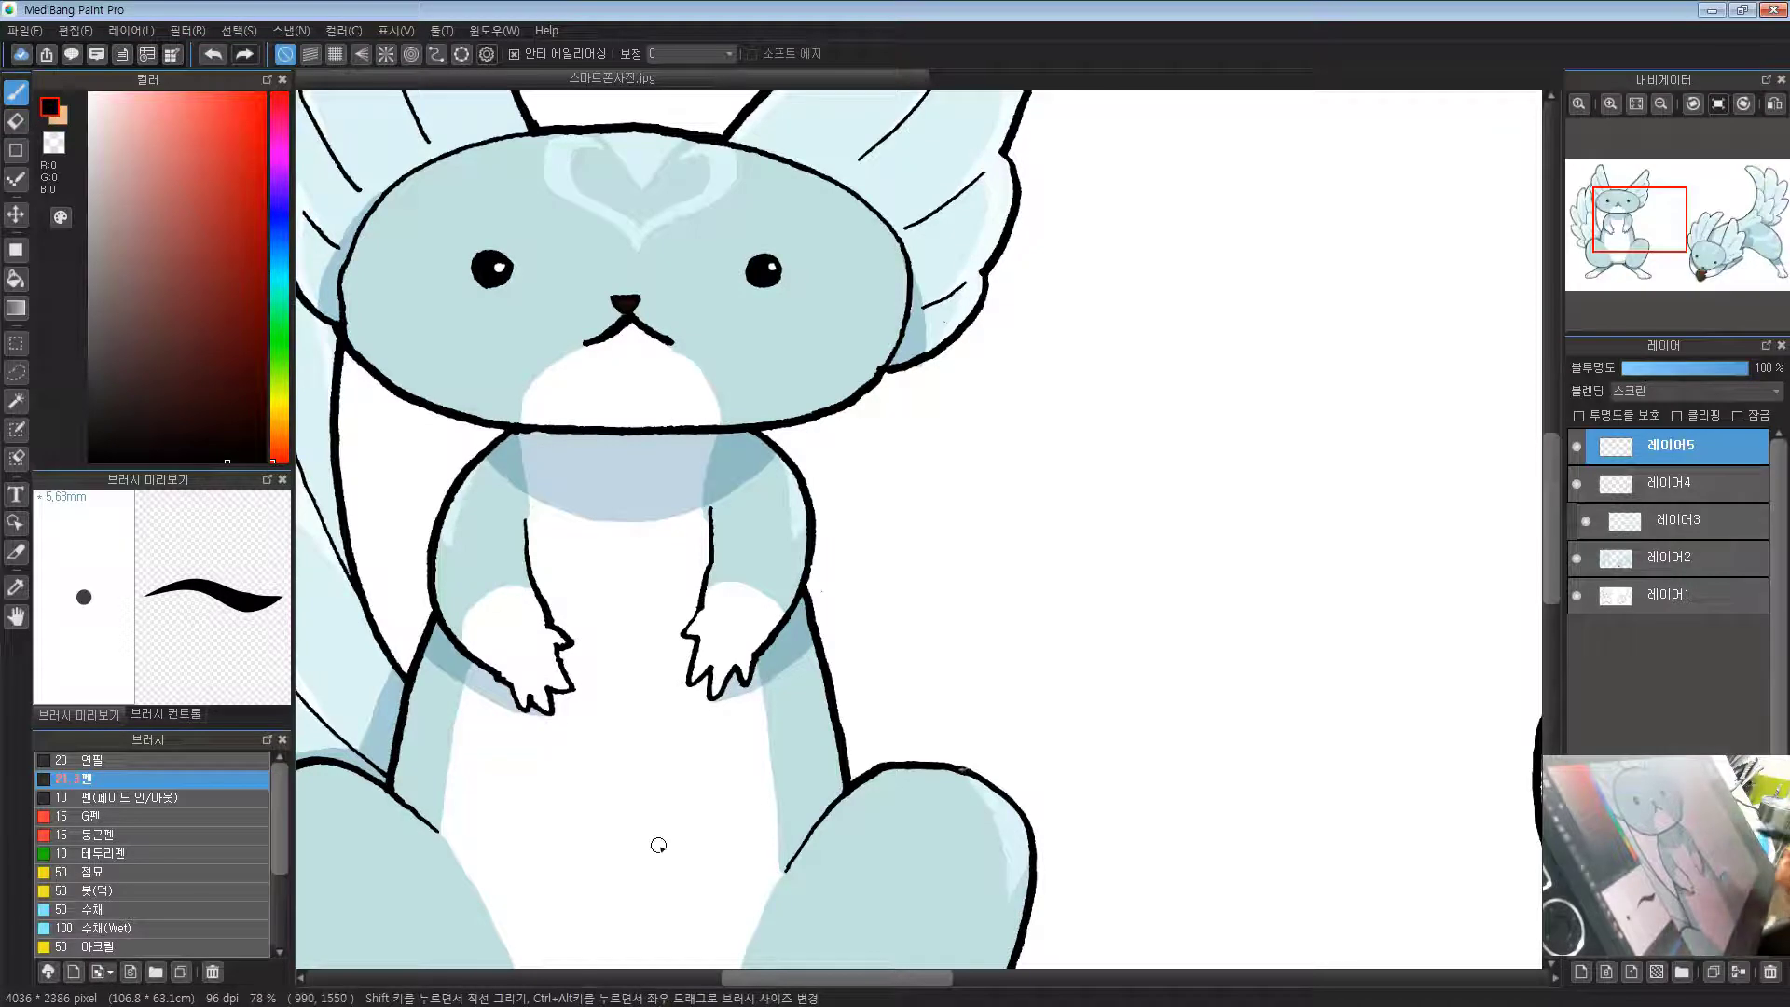
Step: Choose a grayish blue brush color of R 124, G 137, B 140 for the Screen layer
scroll(658, 844, "down", 5)
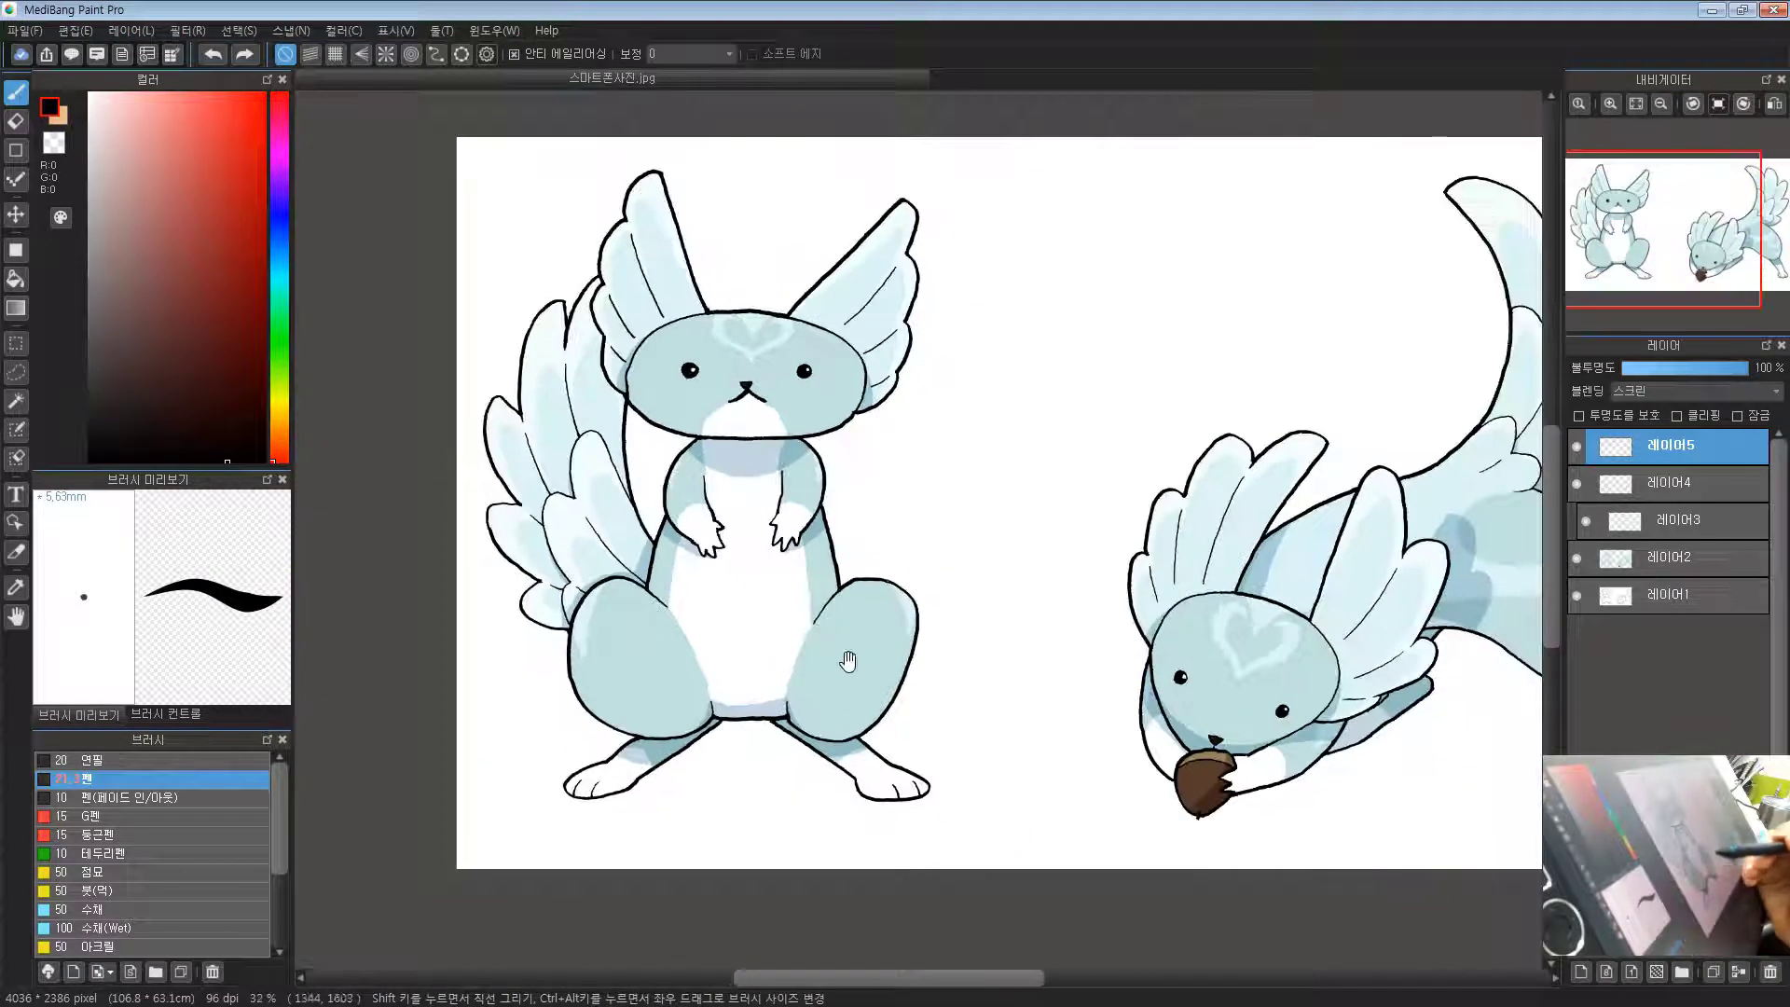
left_click_drag(850, 647, 511, 552)
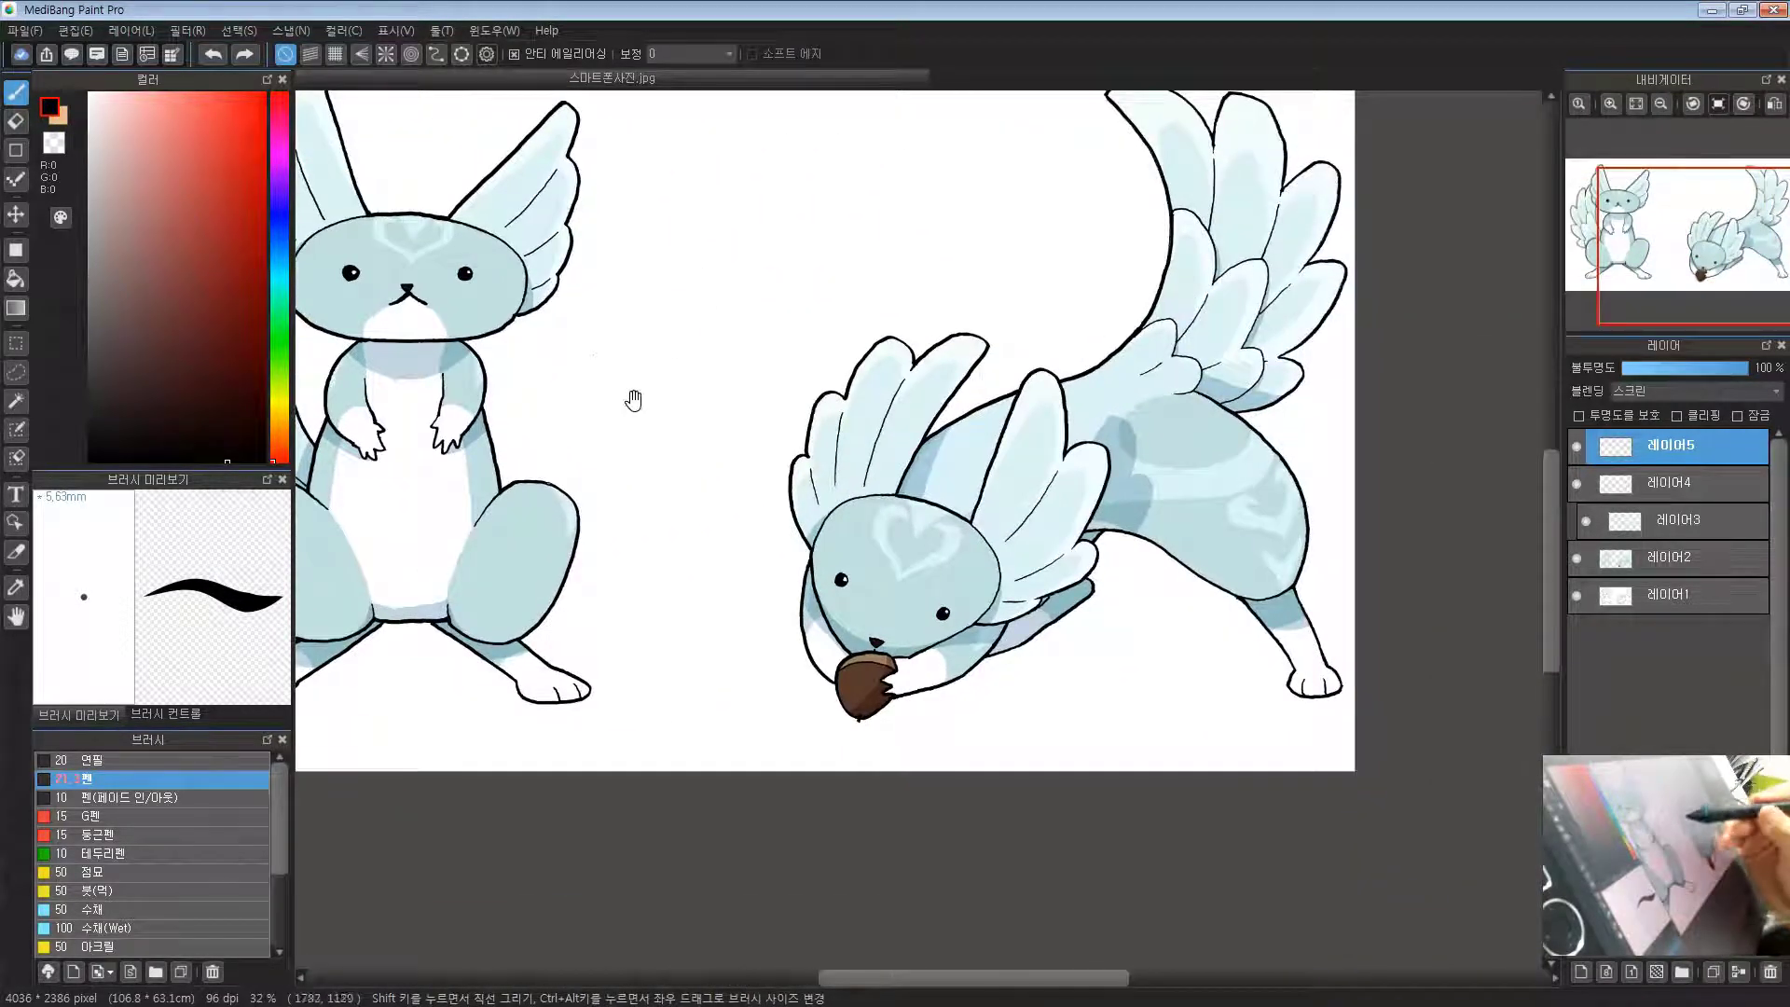
left_click_drag(418, 374, 729, 524)
scroll(691, 441, "up", 3)
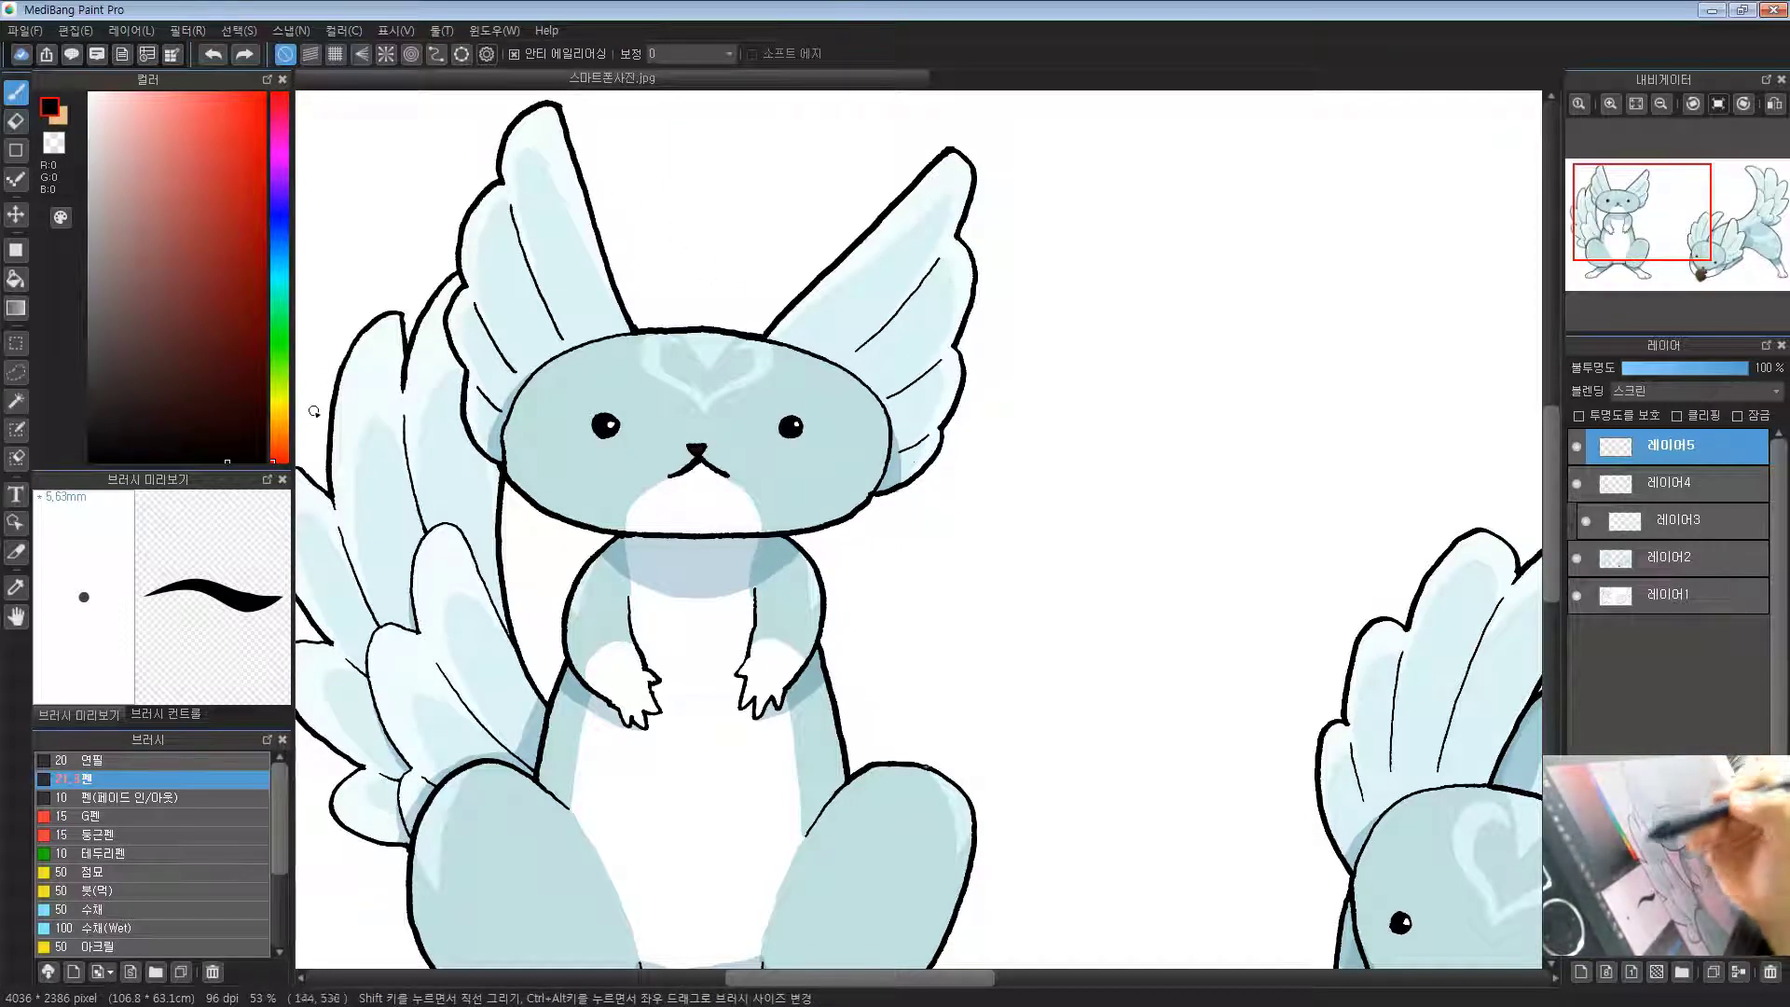
left_click(273, 267)
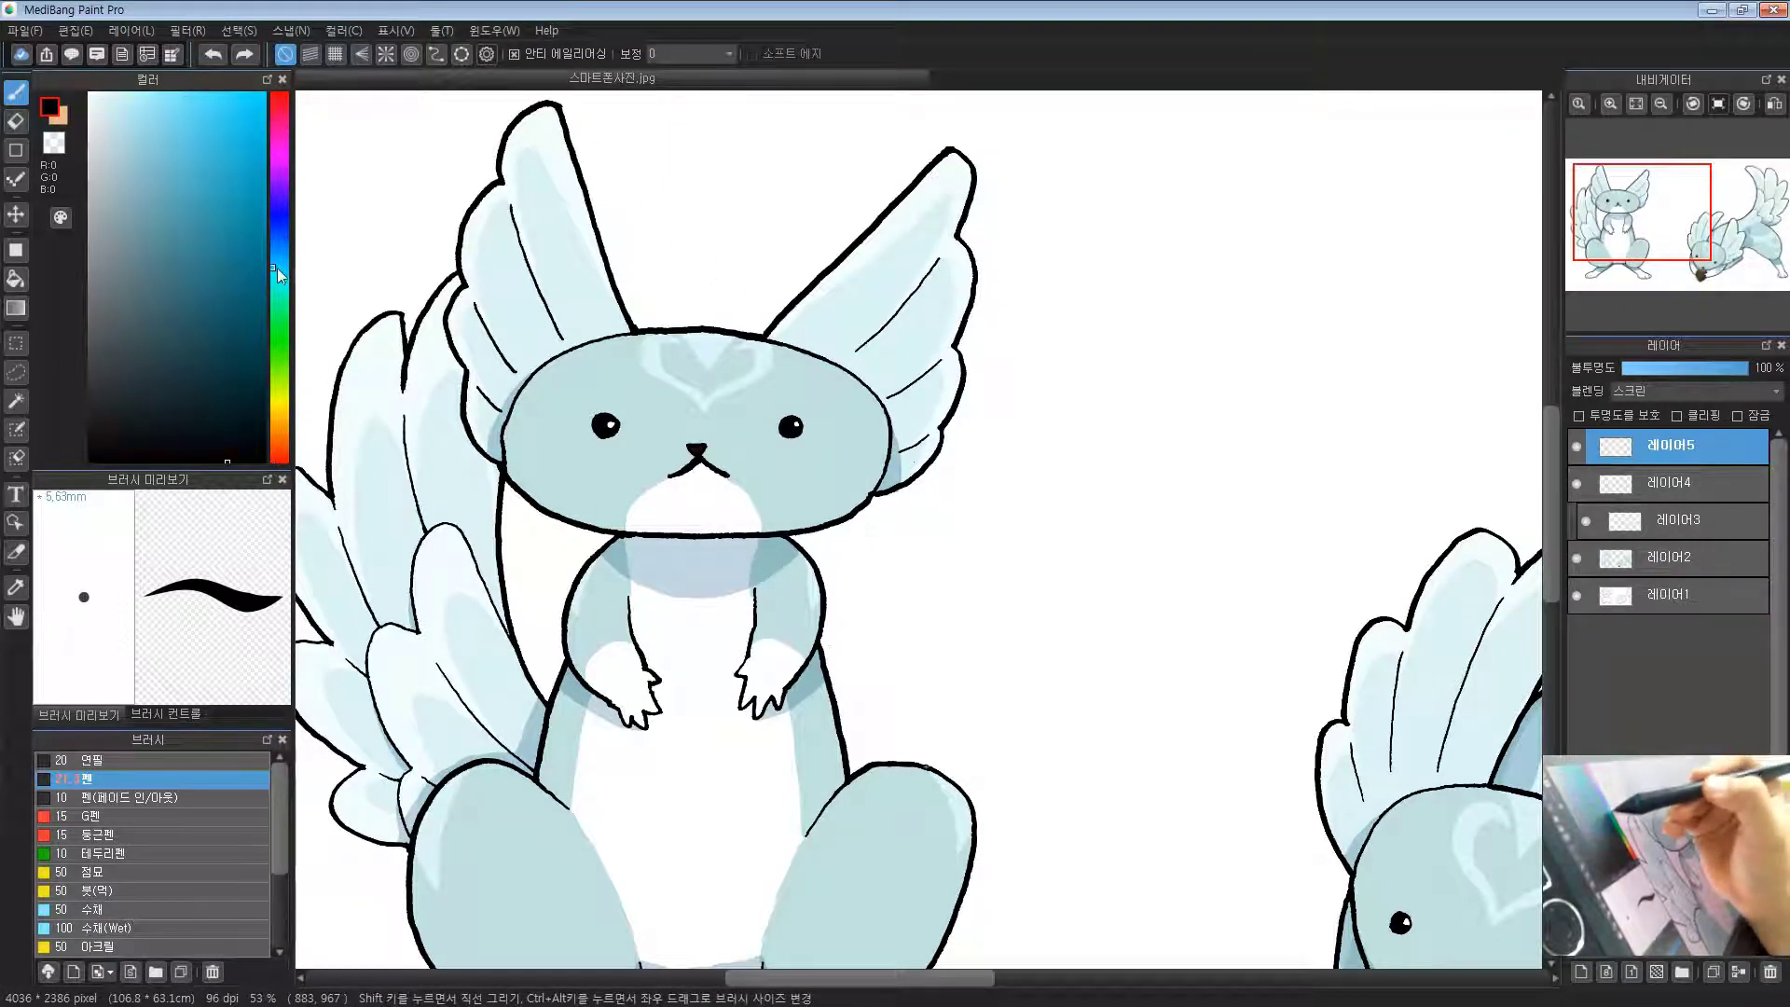
left_click(96, 133)
left_click(92, 213)
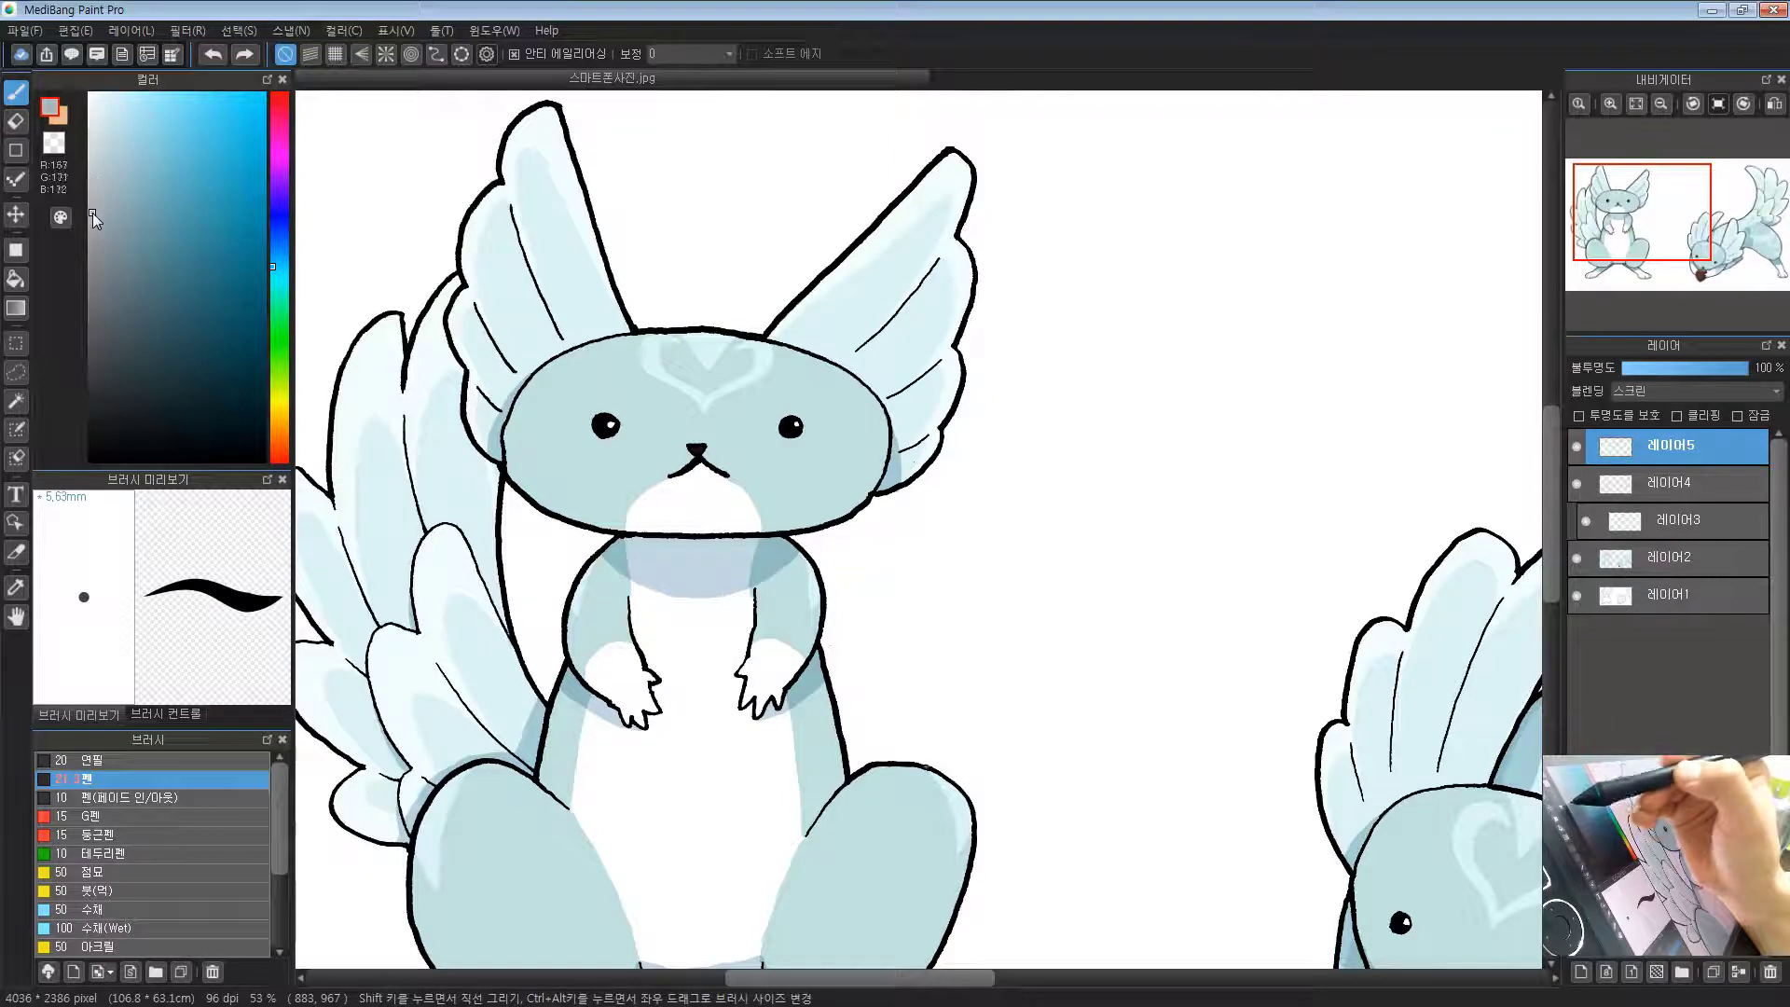
left_click(94, 318)
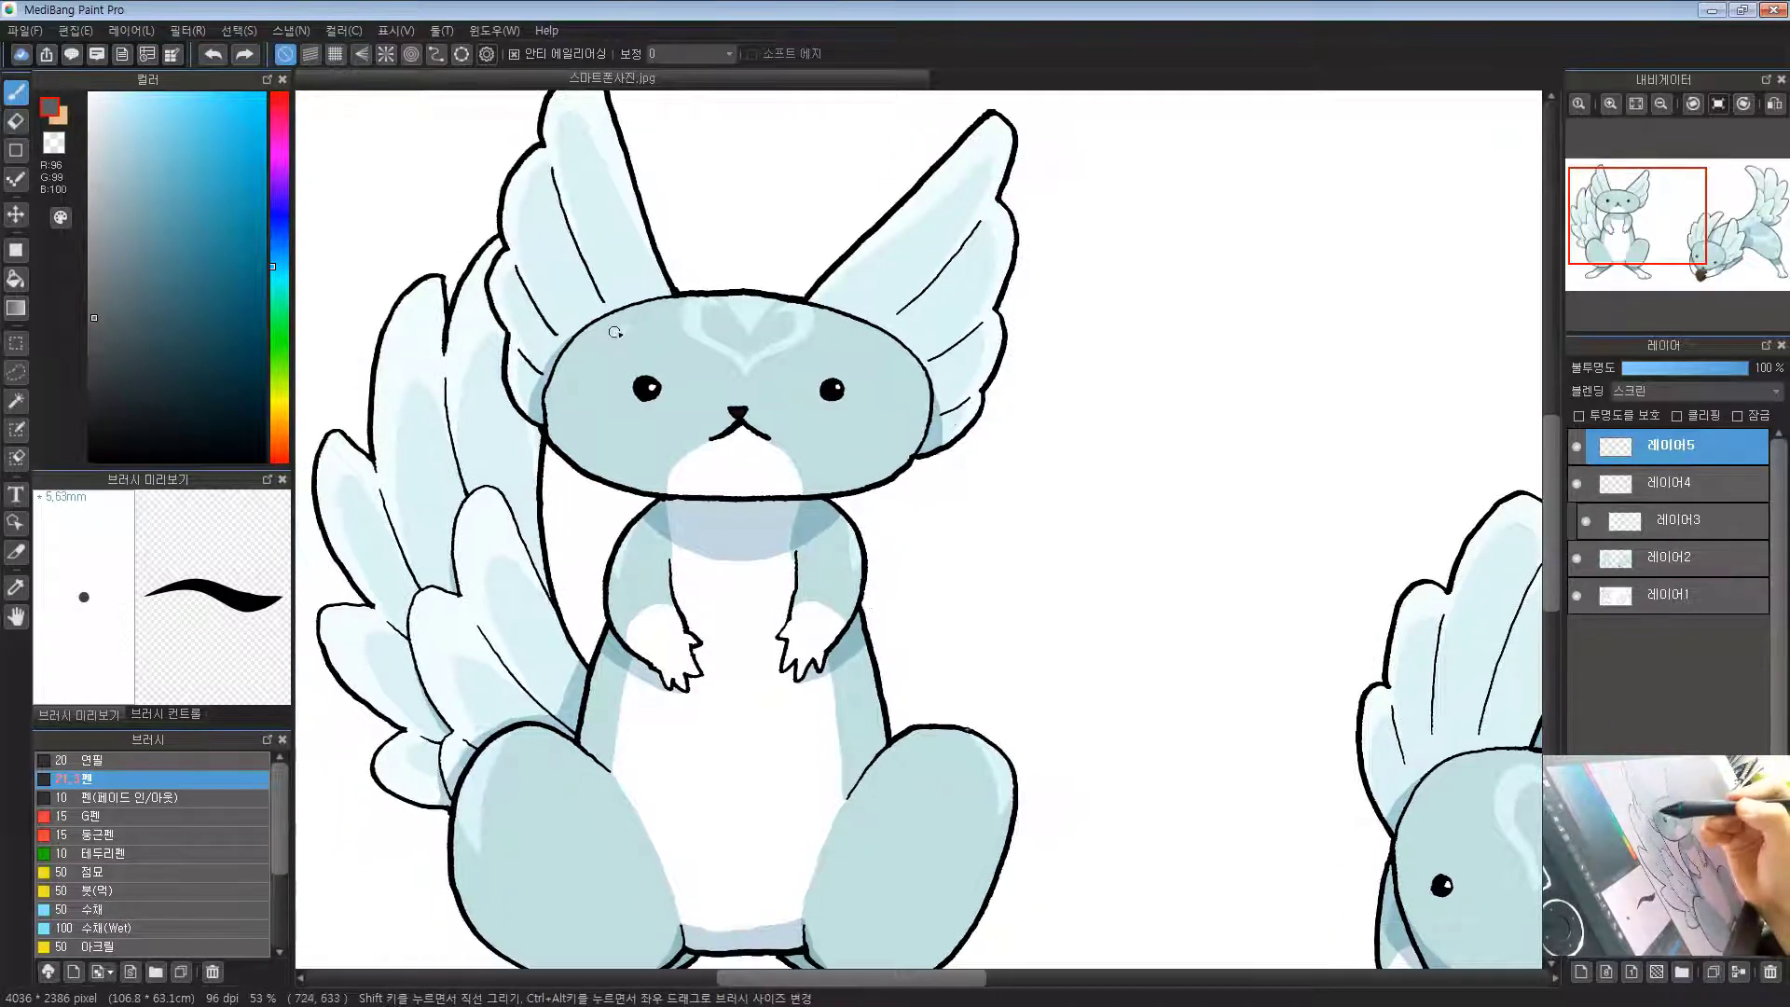
left_click(97, 298)
left_click(99, 273)
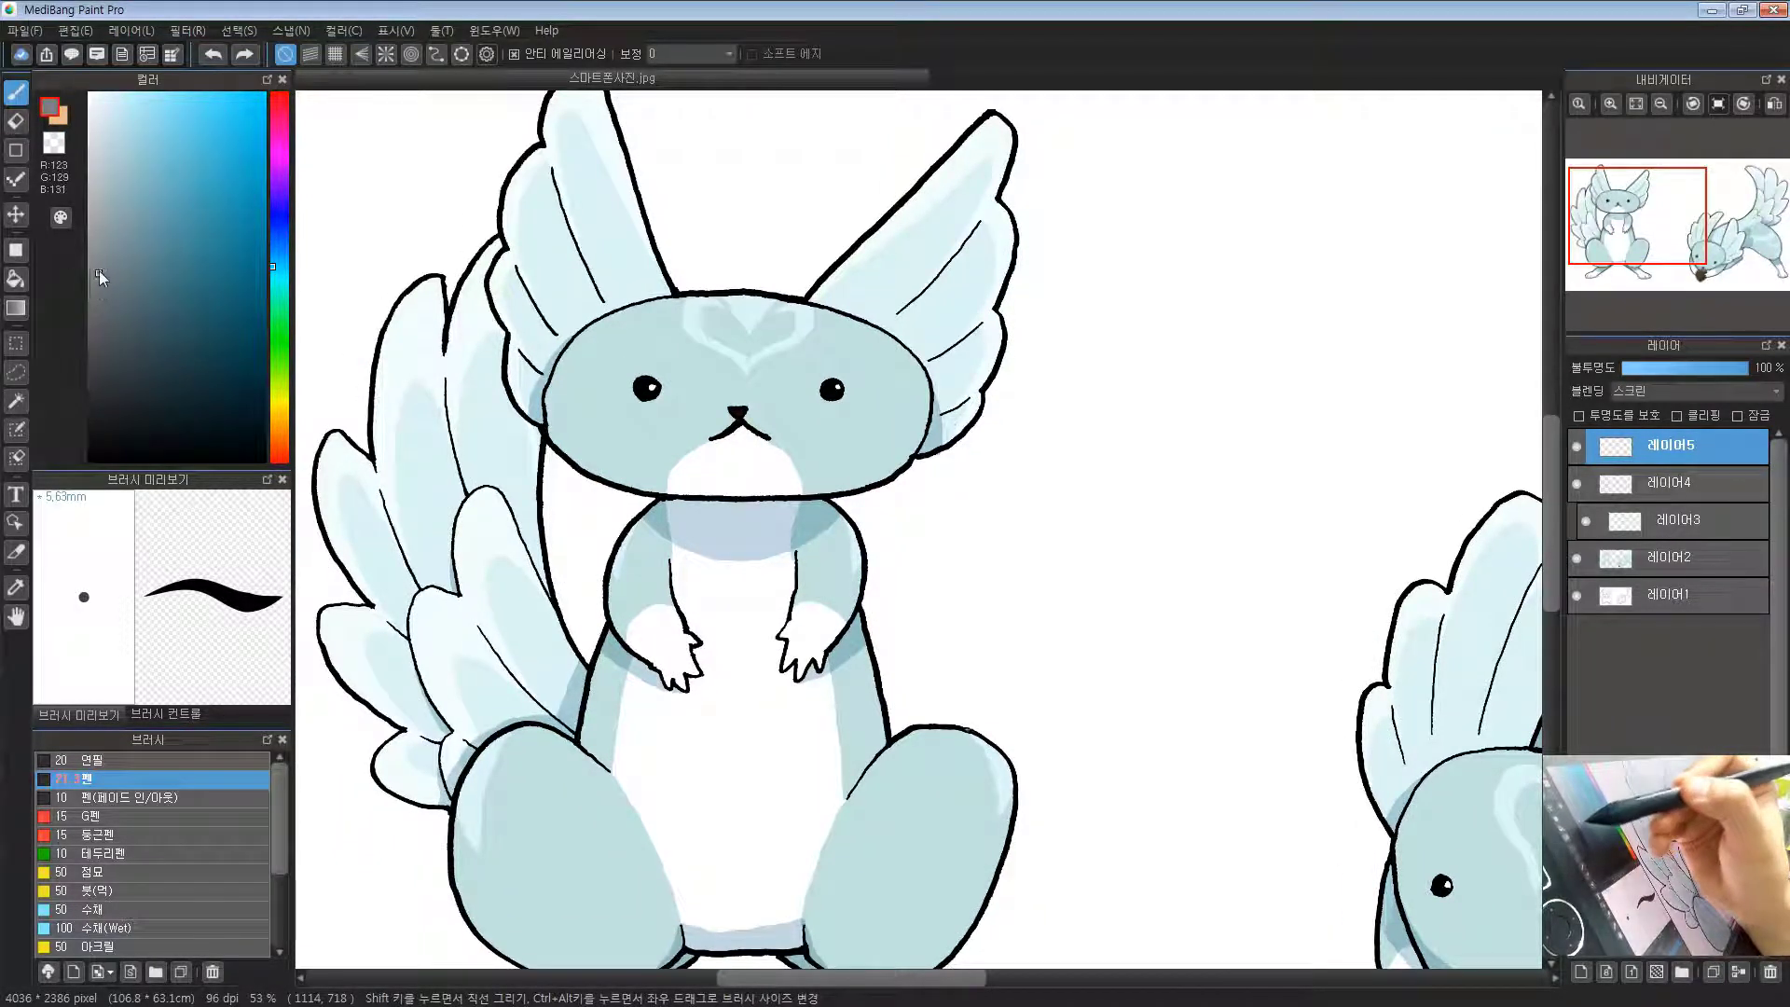
left_click(100, 264)
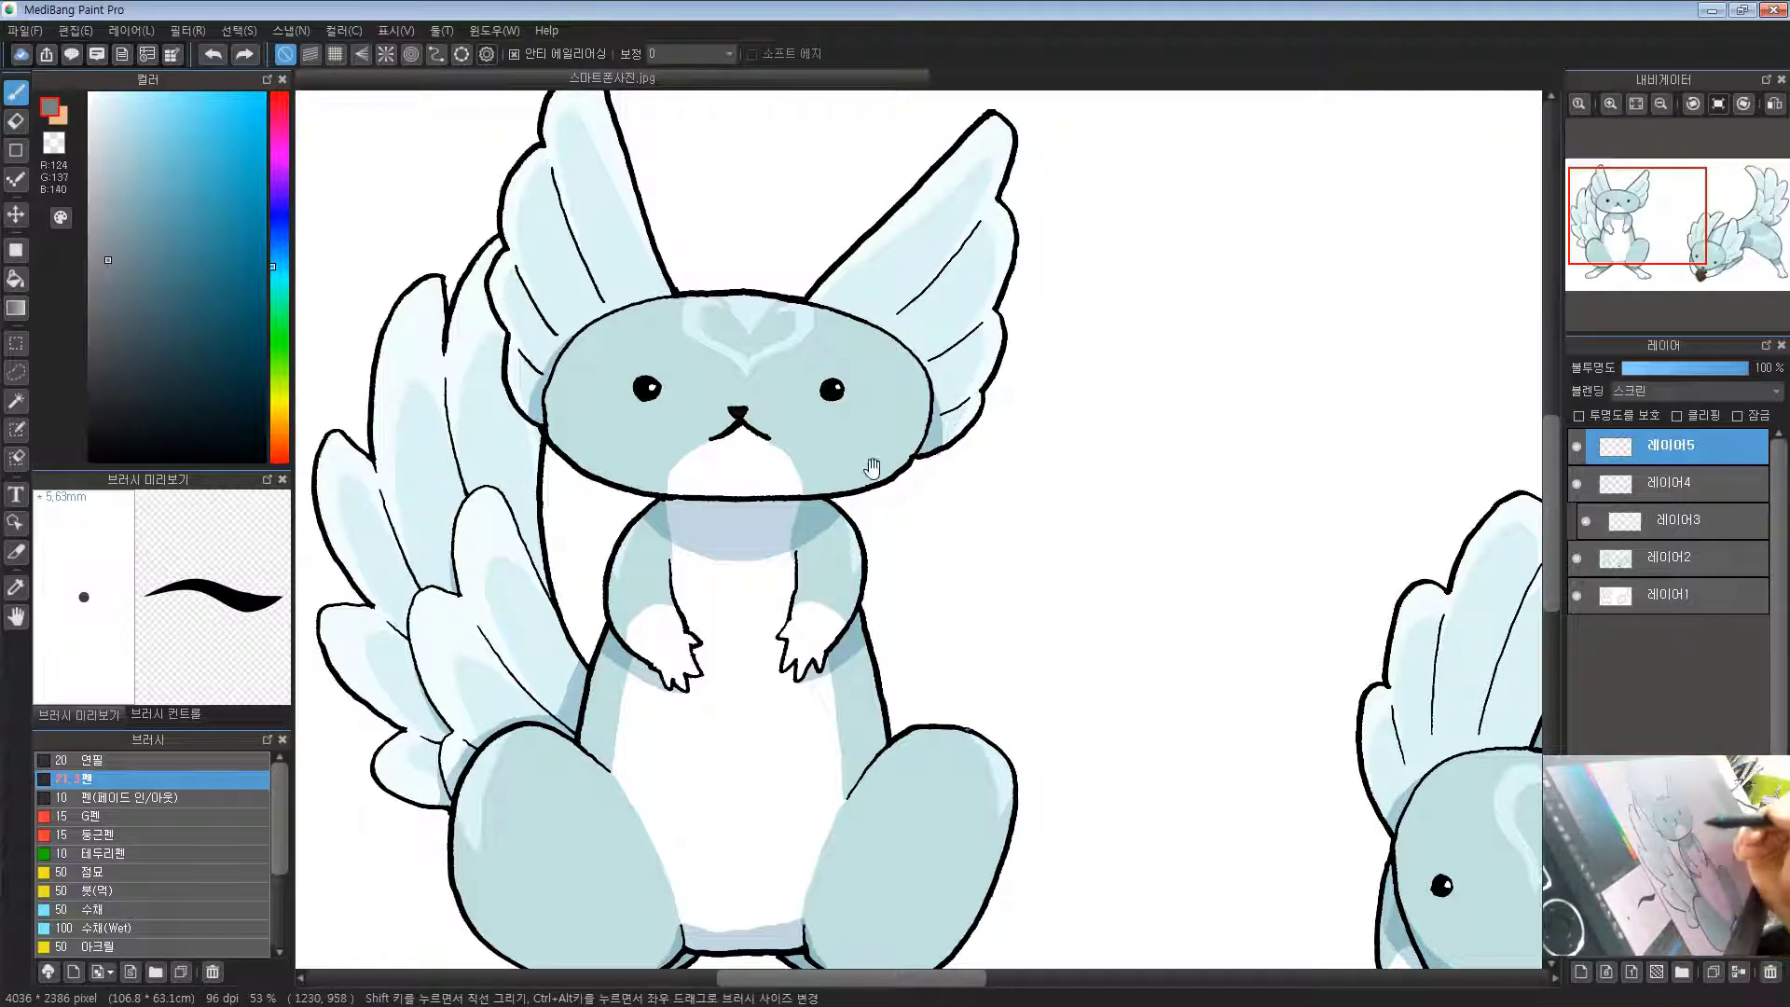
left_click_drag(870, 467, 902, 421)
left_click_drag(836, 454, 744, 436)
left_click_drag(734, 358, 749, 354)
left_click_drag(673, 301, 674, 374)
scroll(674, 373, "up", 2)
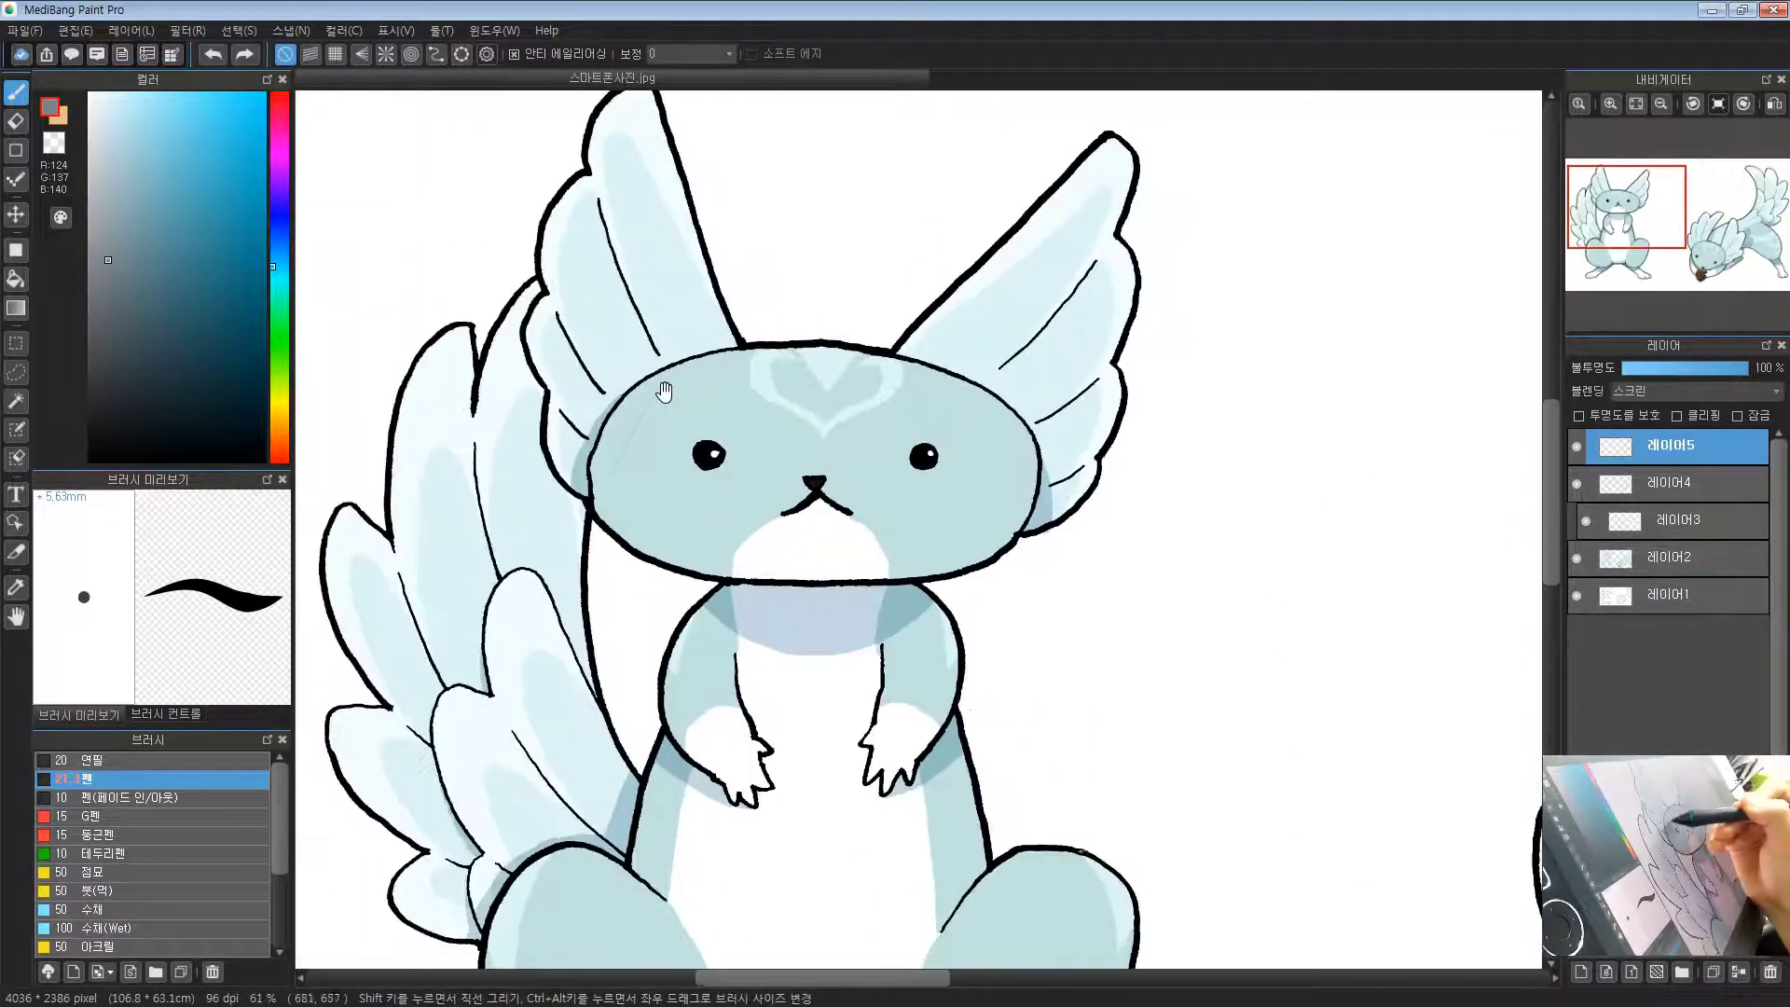
Step: Dab a small highlight spot on the sitting creature's forehead, near the upper edge to the right of the heart marking
scroll(729, 291, "up", 1)
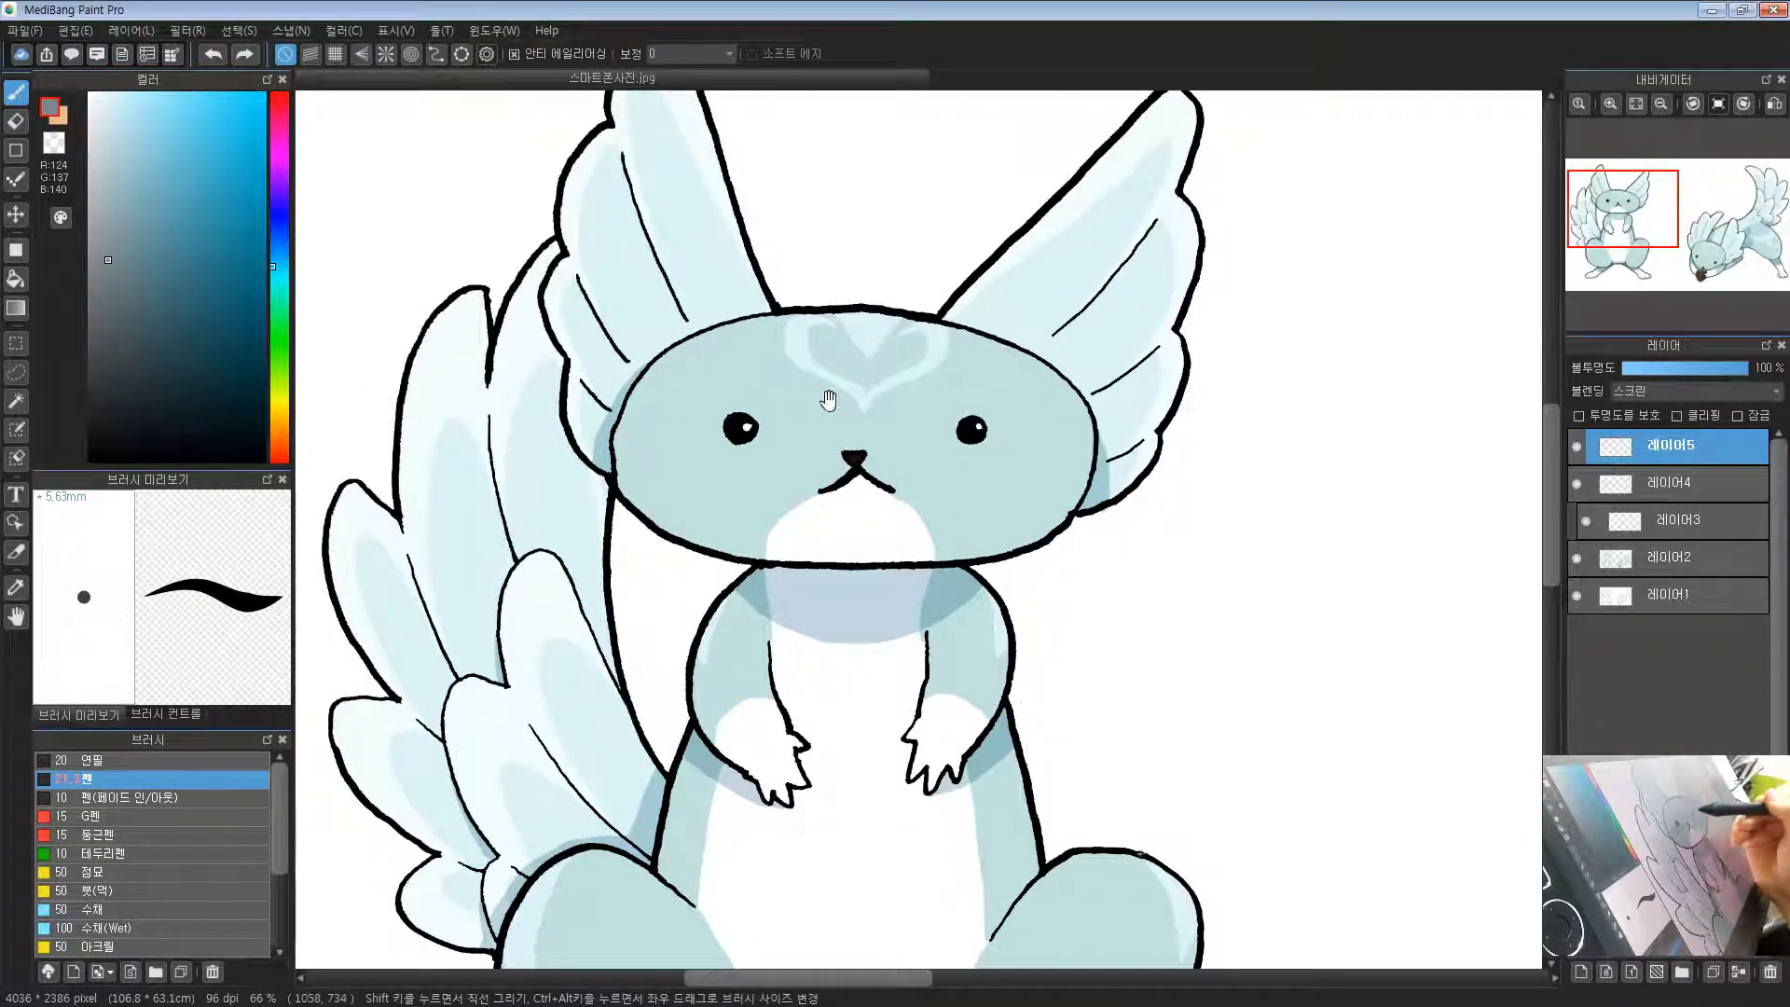
left_click_drag(1038, 353, 1012, 381)
scroll(1011, 381, "down", 3)
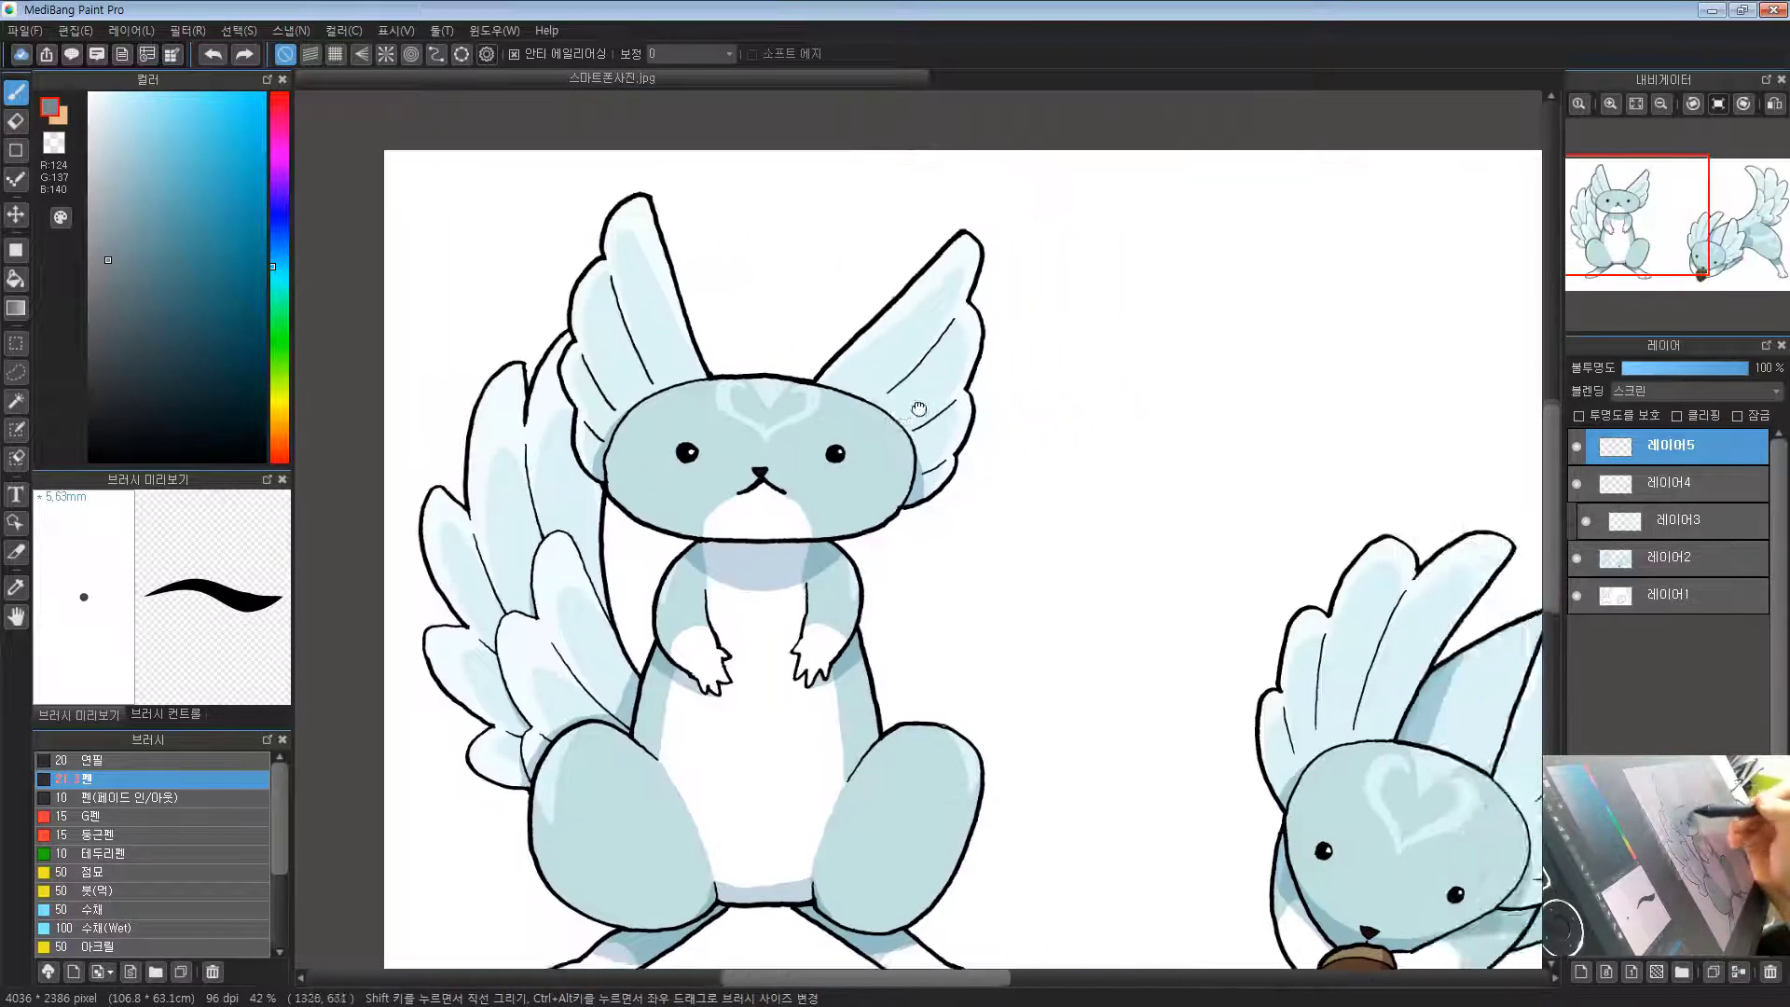
scroll(929, 355, "up", 1)
scroll(929, 356, "up", 1)
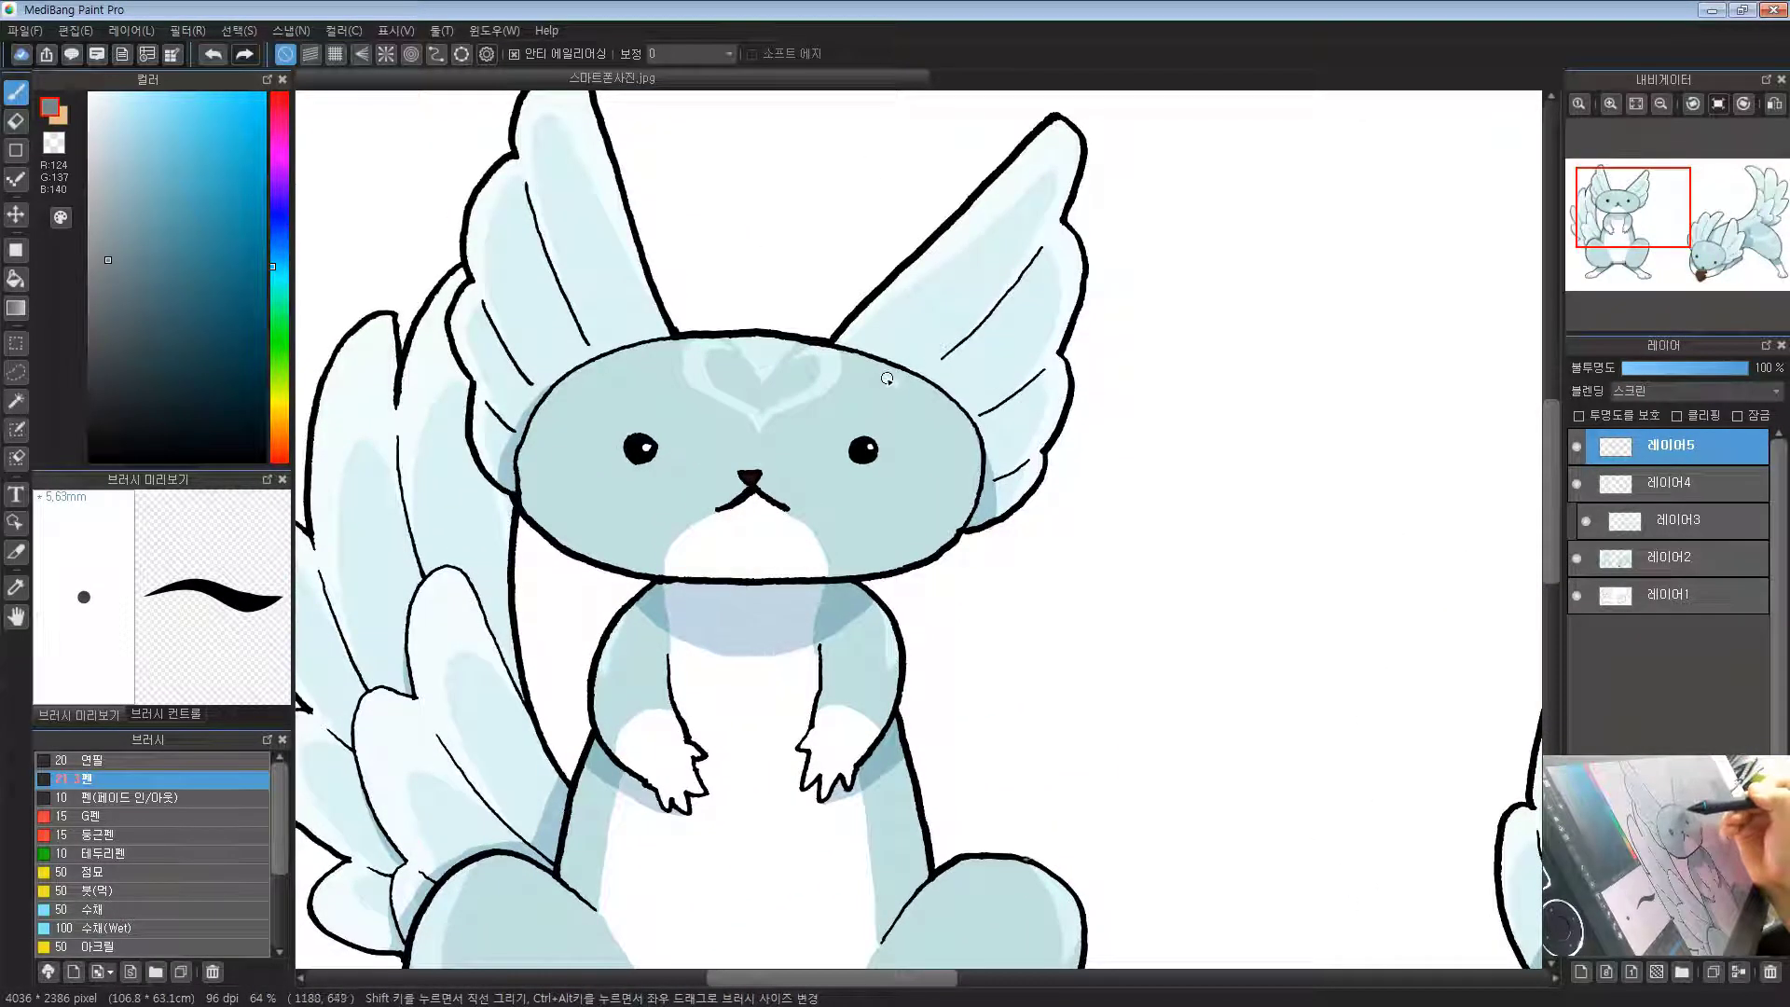
left_click_drag(897, 383, 891, 380)
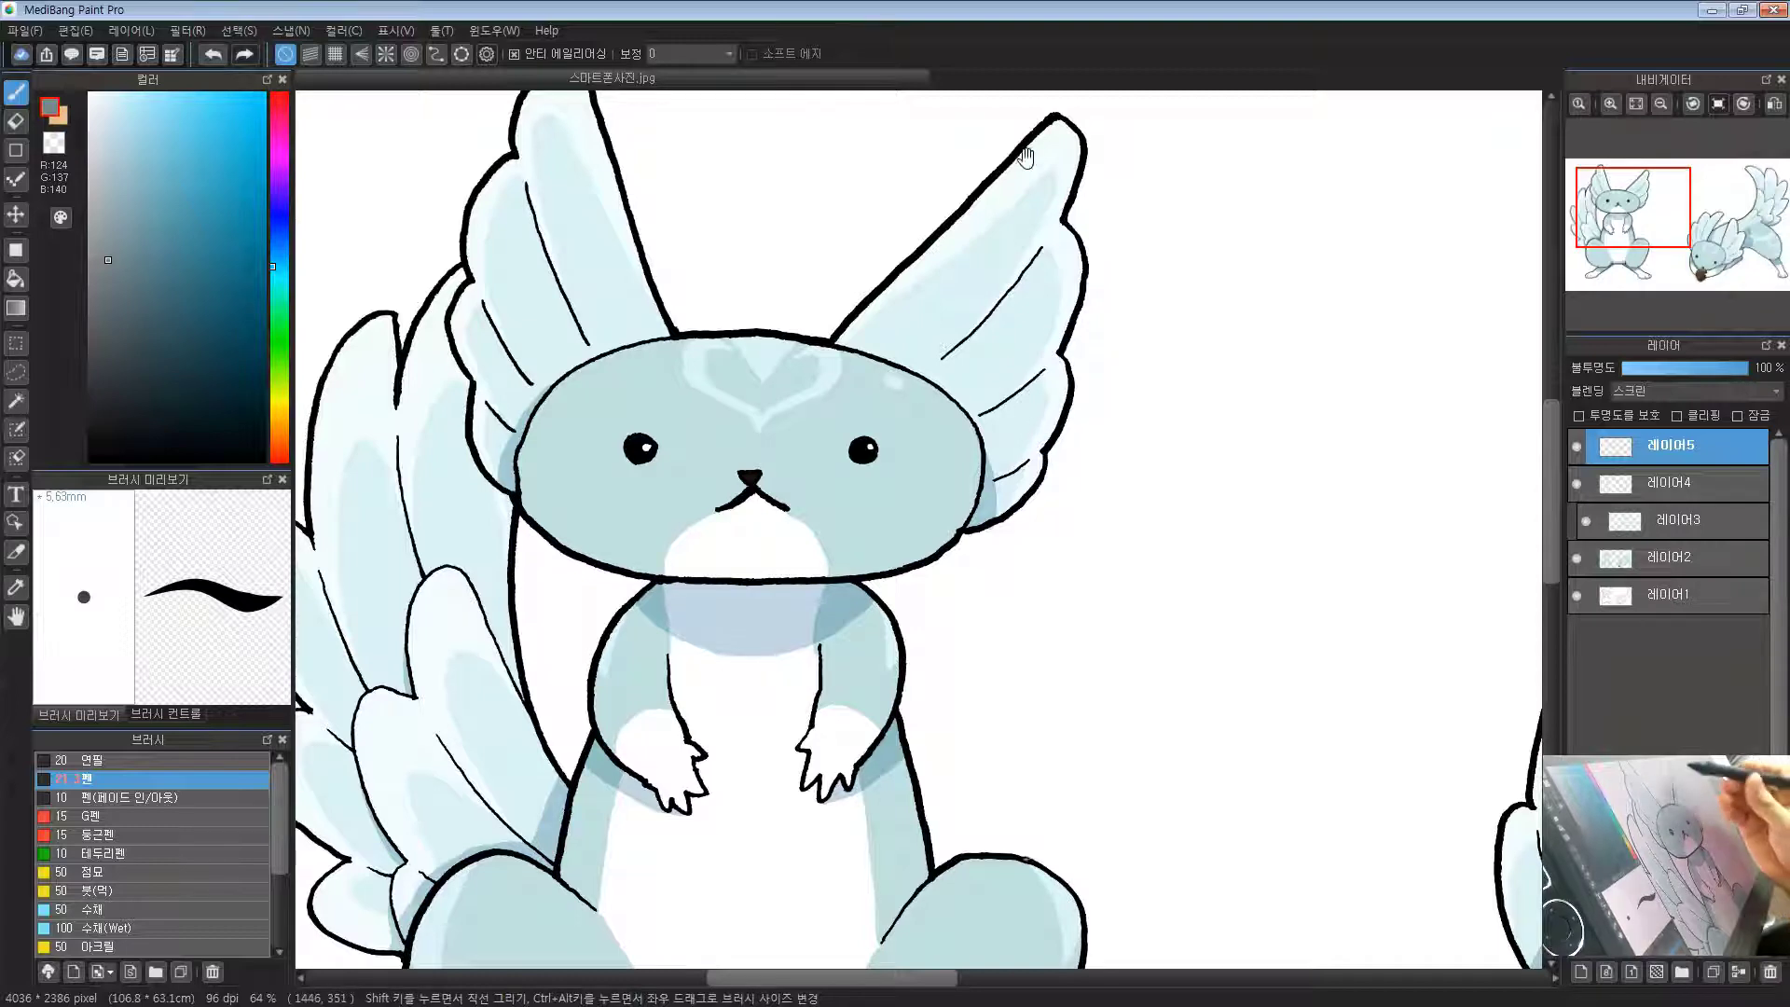
Step: Paint small highlights on the feathers of the sitting creature's right-hand winged ear
left_click_drag(906, 173, 955, 267)
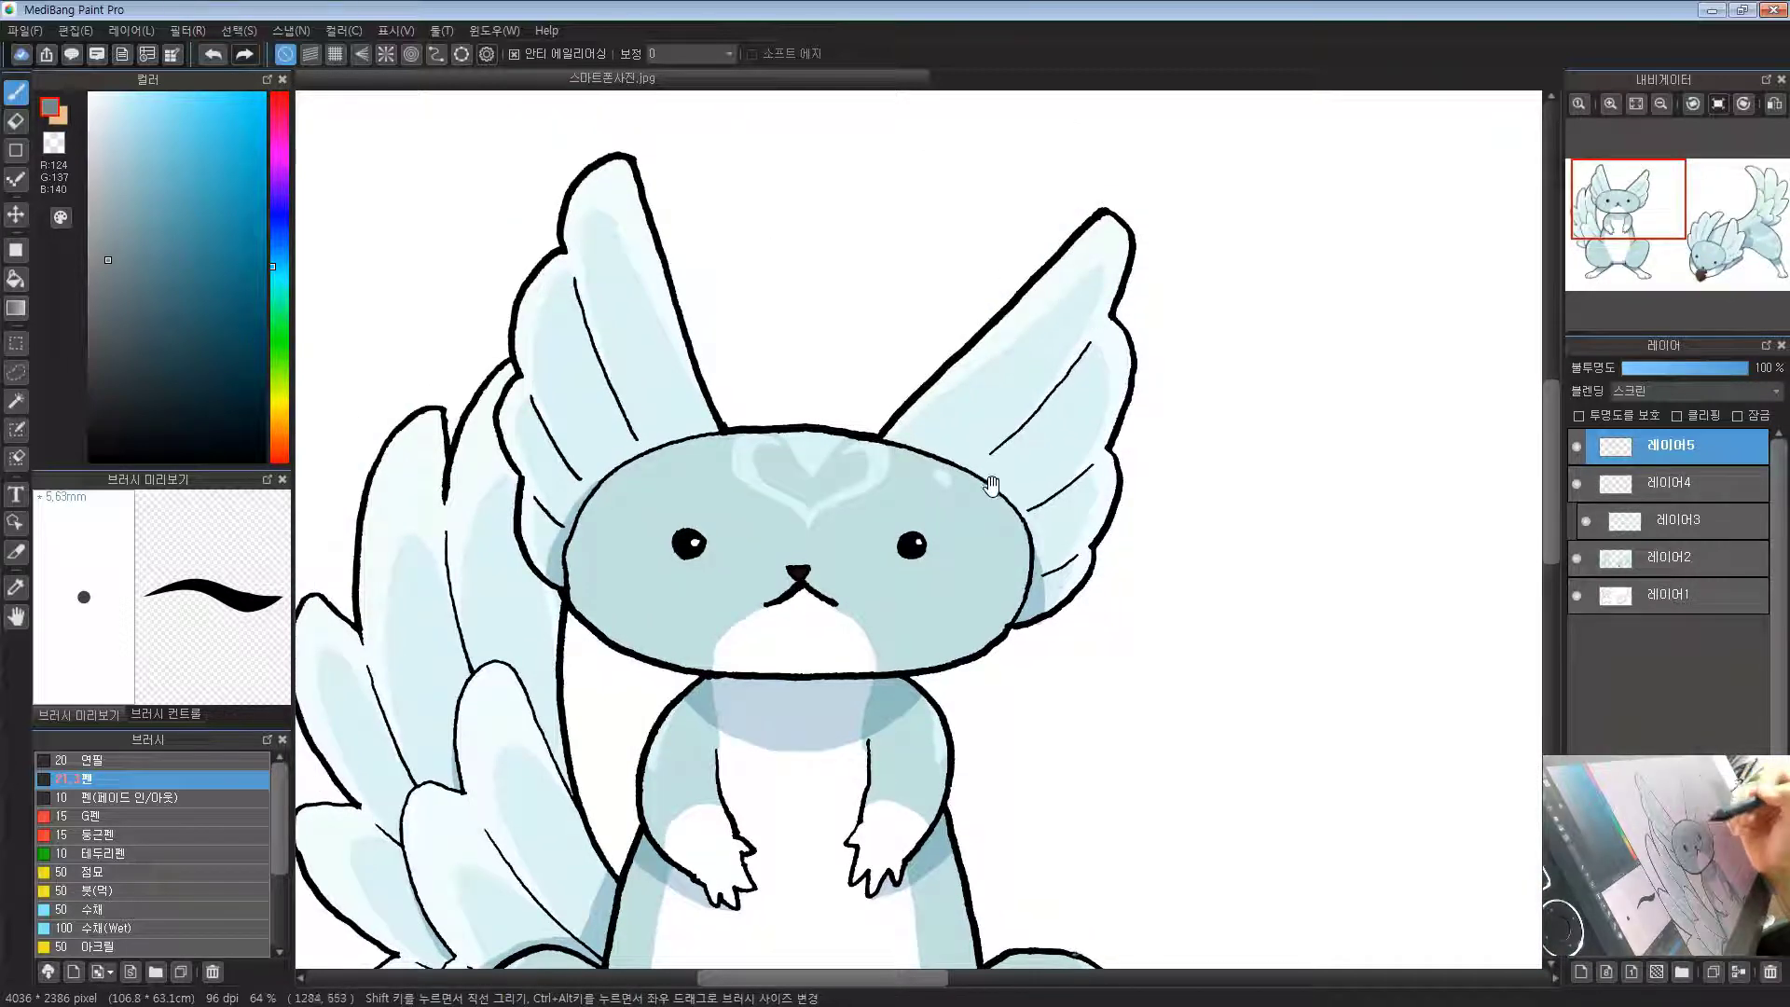
scroll(992, 485, "down", 4)
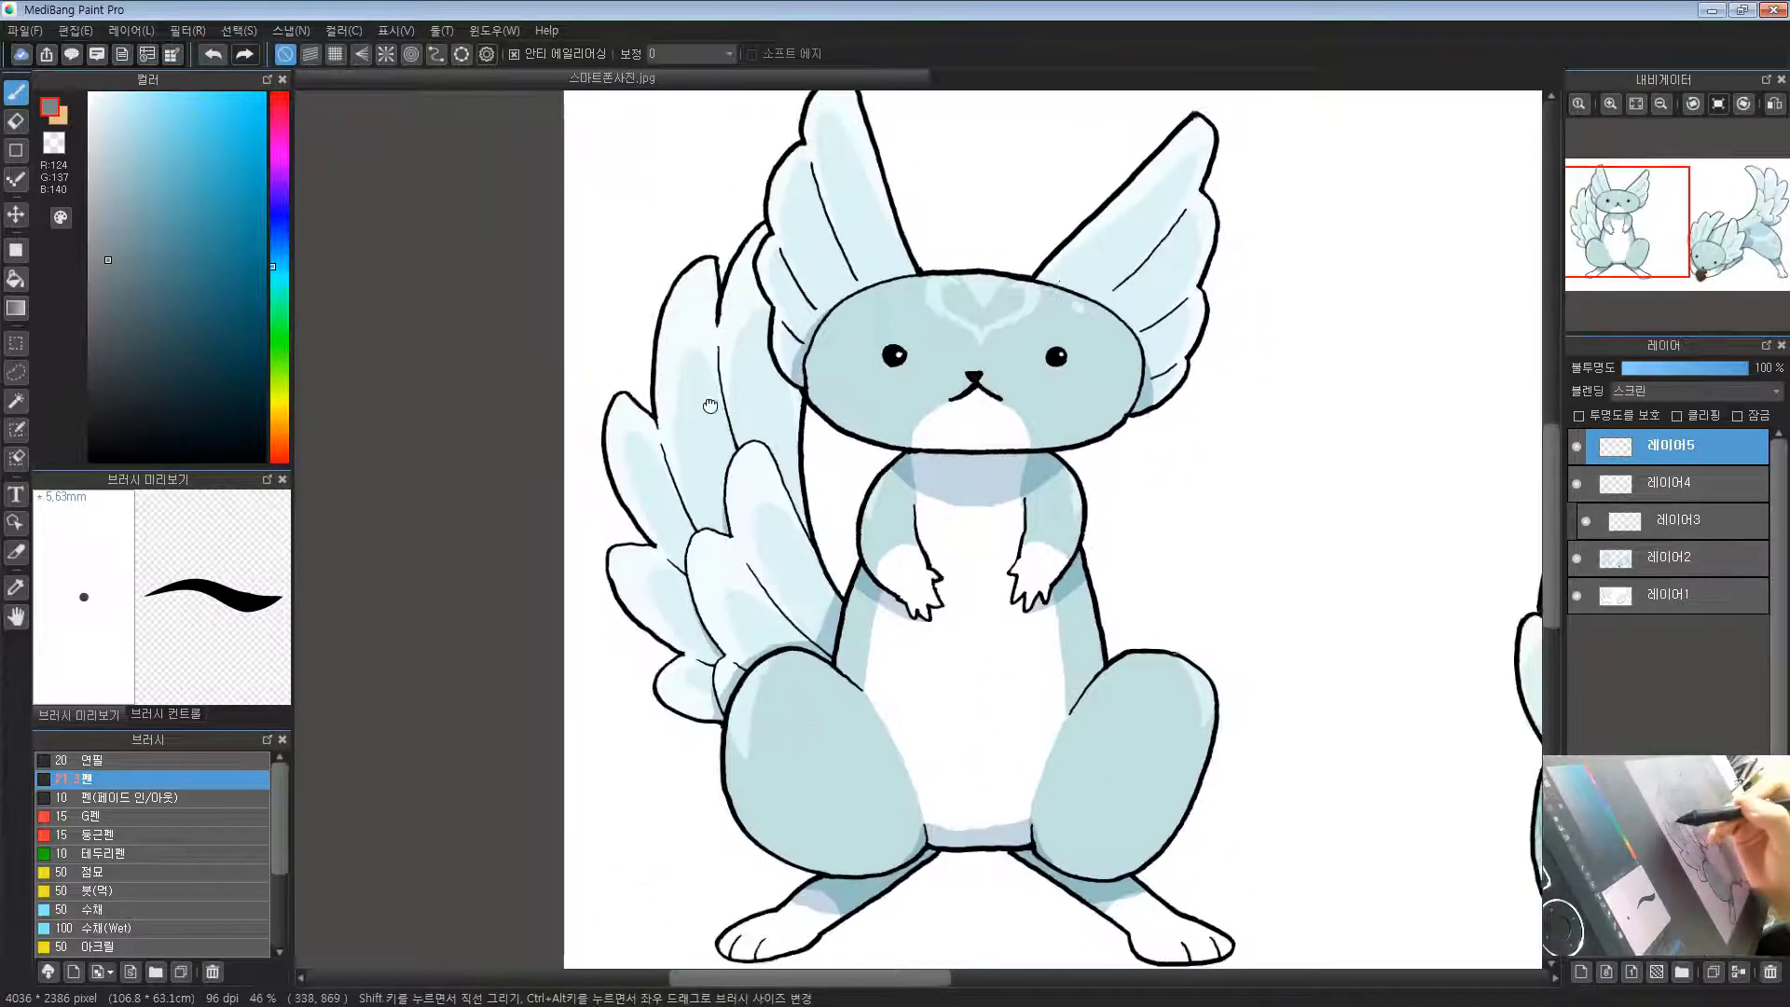
left_click_drag(711, 406, 707, 411)
left_click_drag(780, 570, 644, 468)
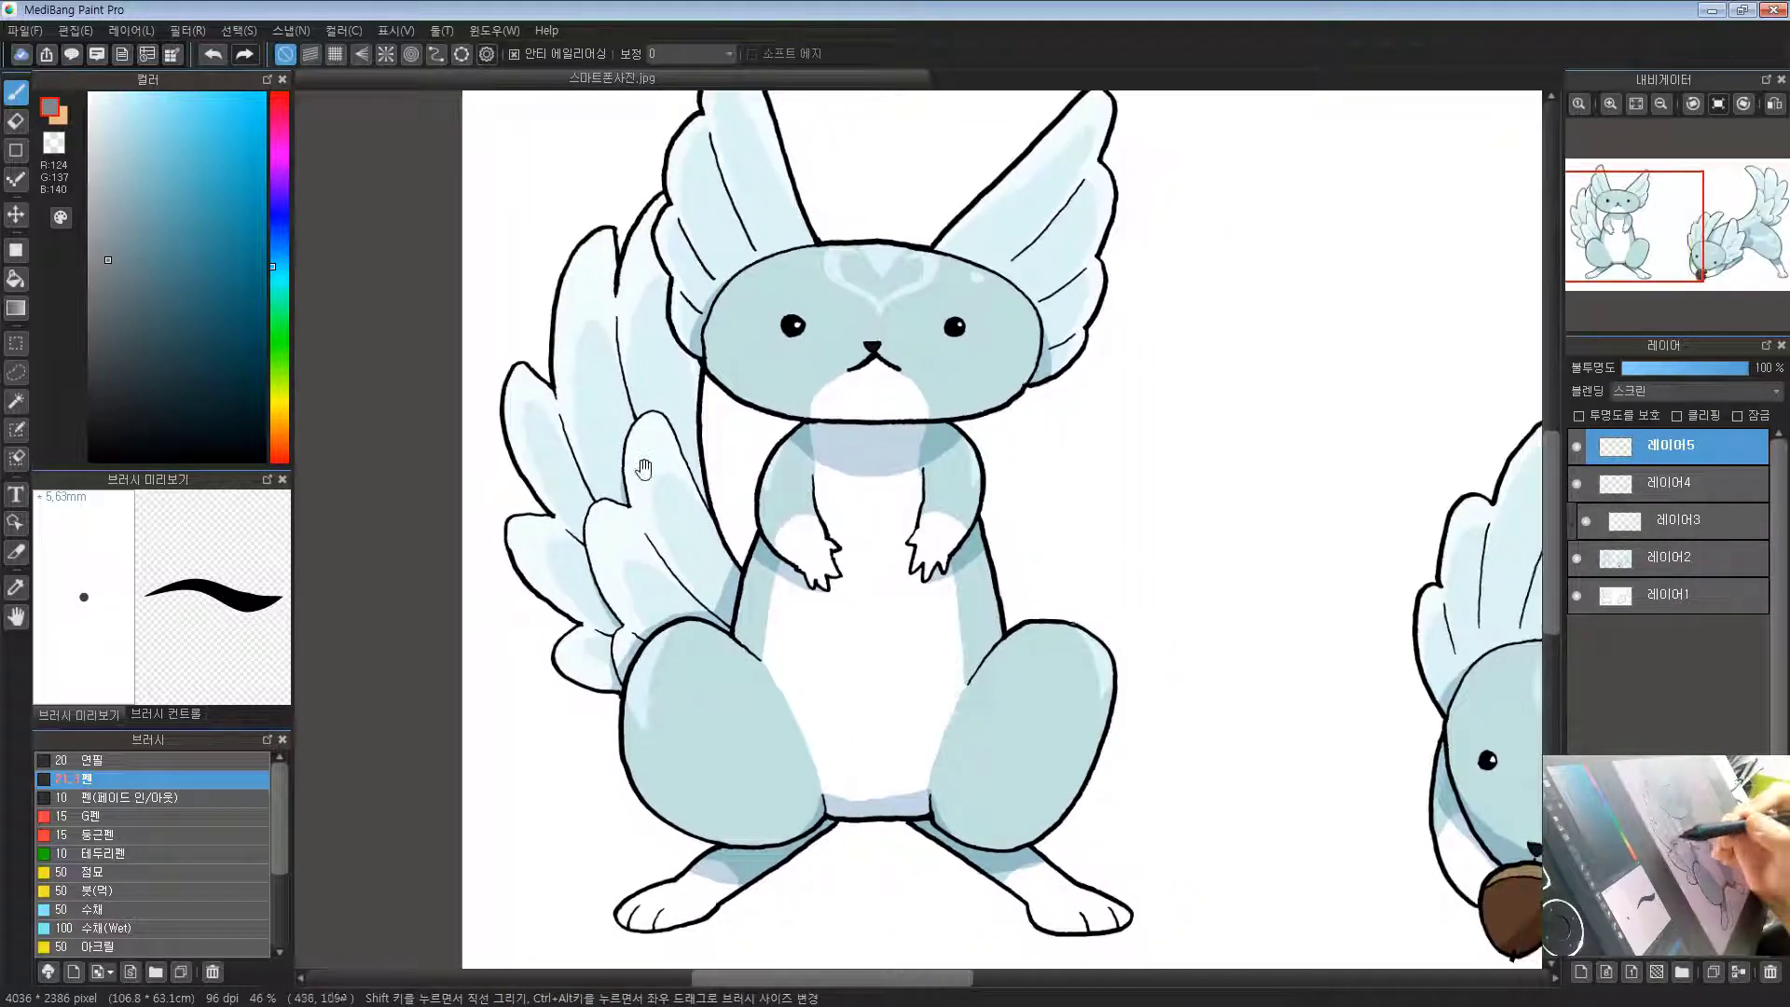
scroll(991, 298, "down", 1)
scroll(970, 298, "up", 3)
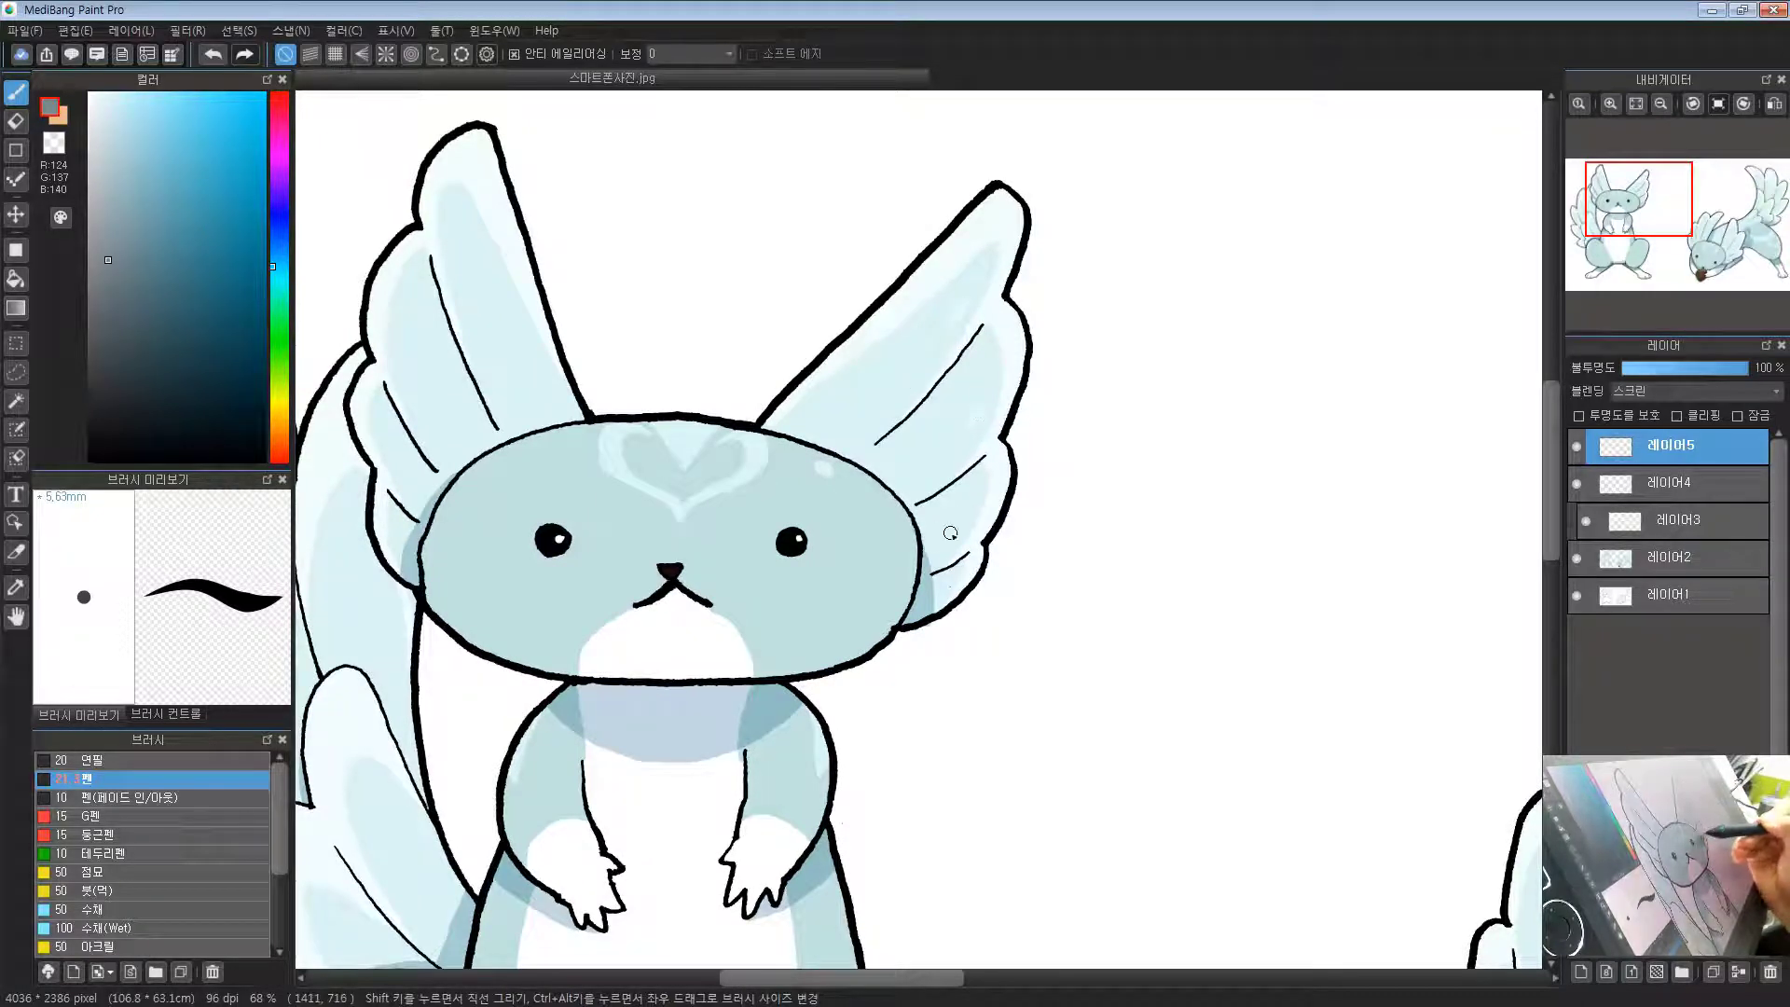
Step: Add small highlight marks to the feathers of the sitting creature's left-hand winged ear
left_click_drag(514, 341, 517, 357)
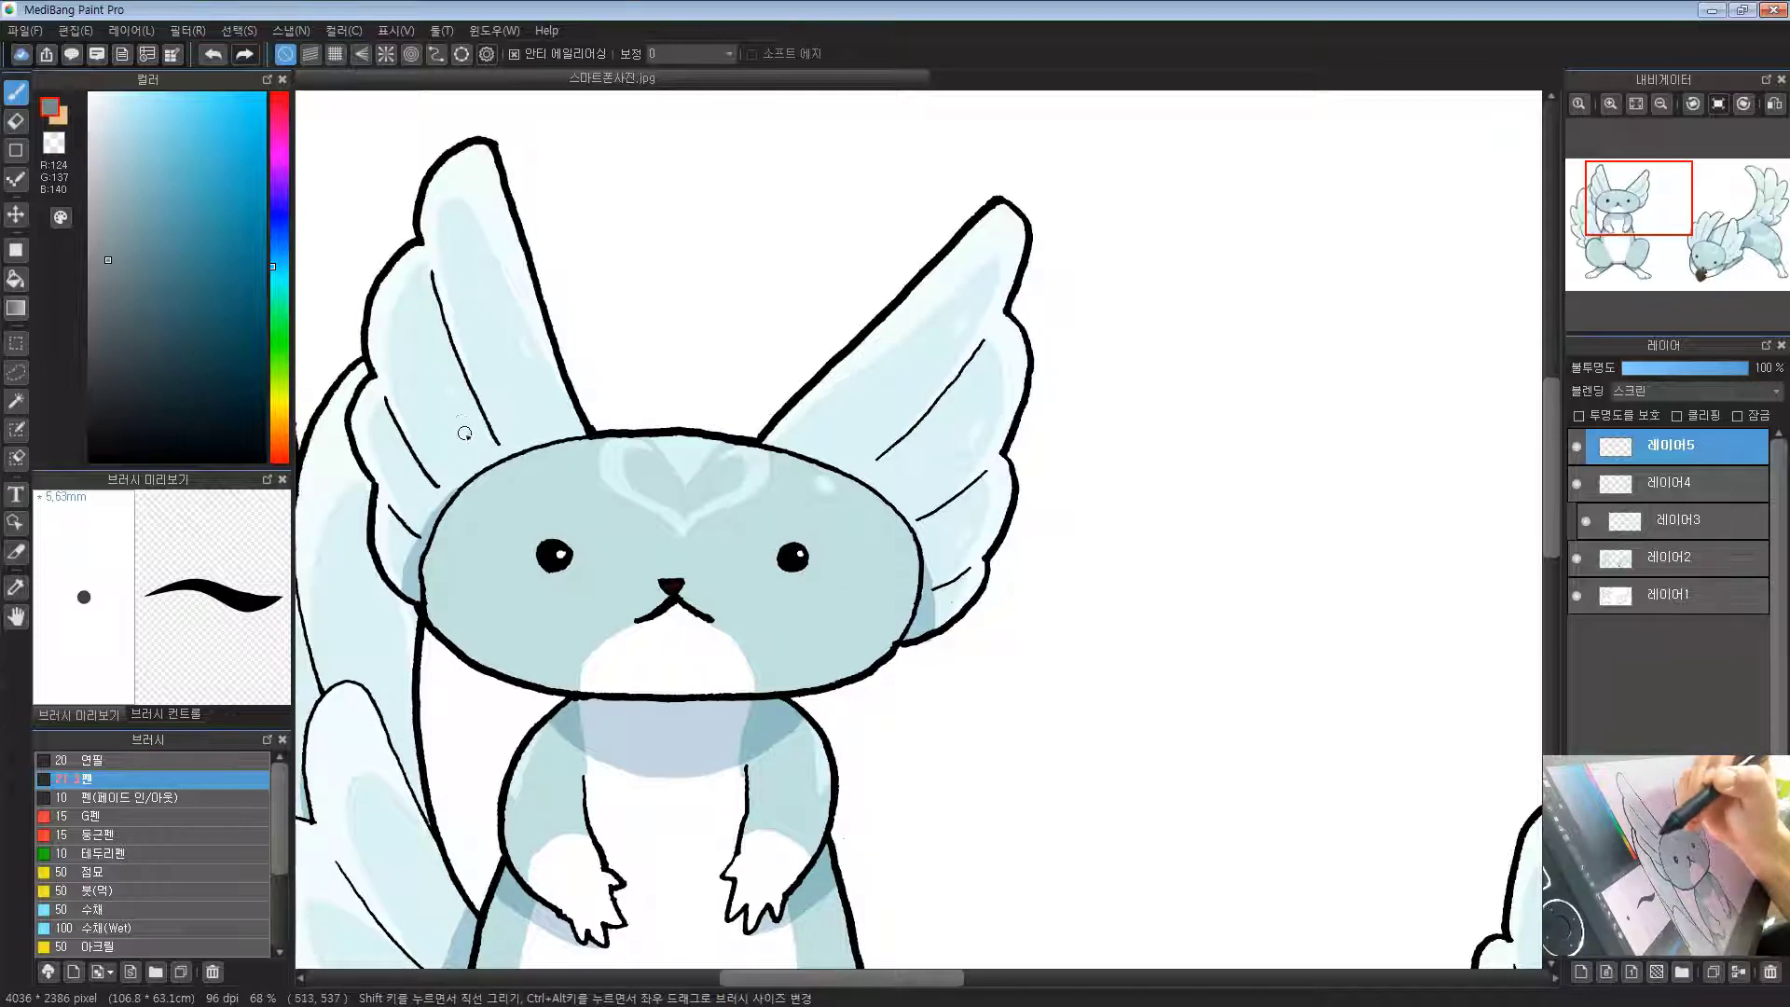
scroll(565, 442, "down", 4)
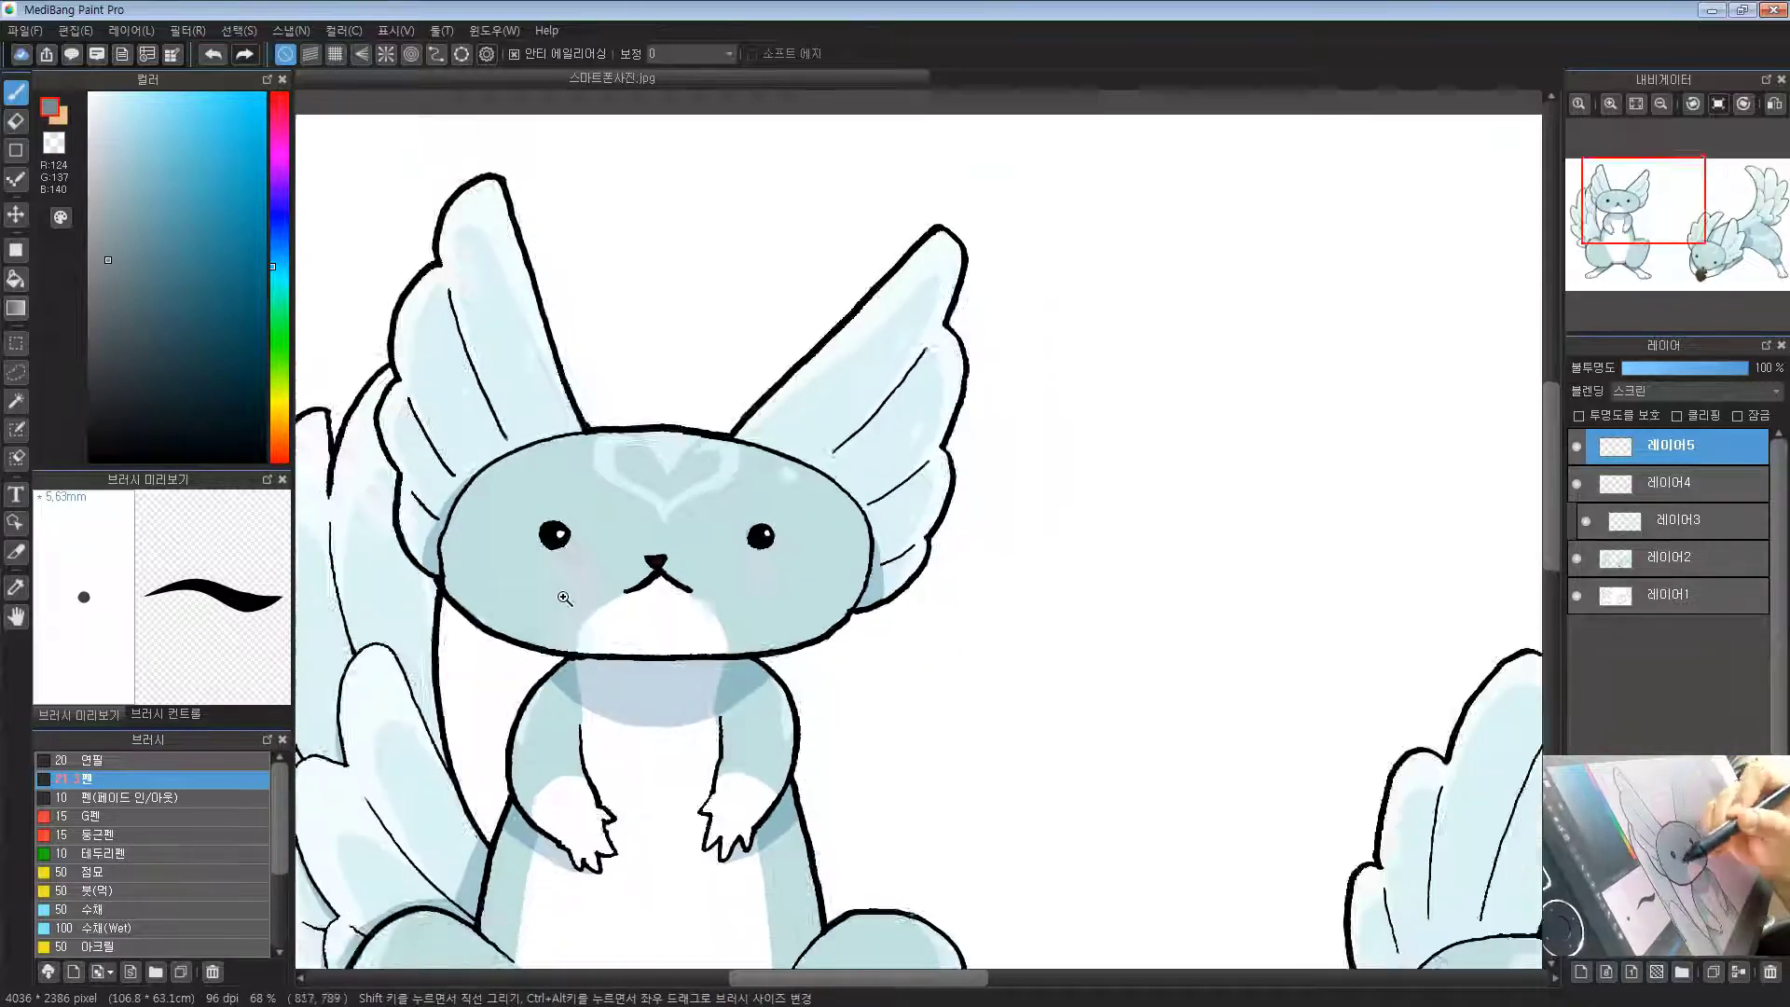
scroll(604, 475, "up", 5)
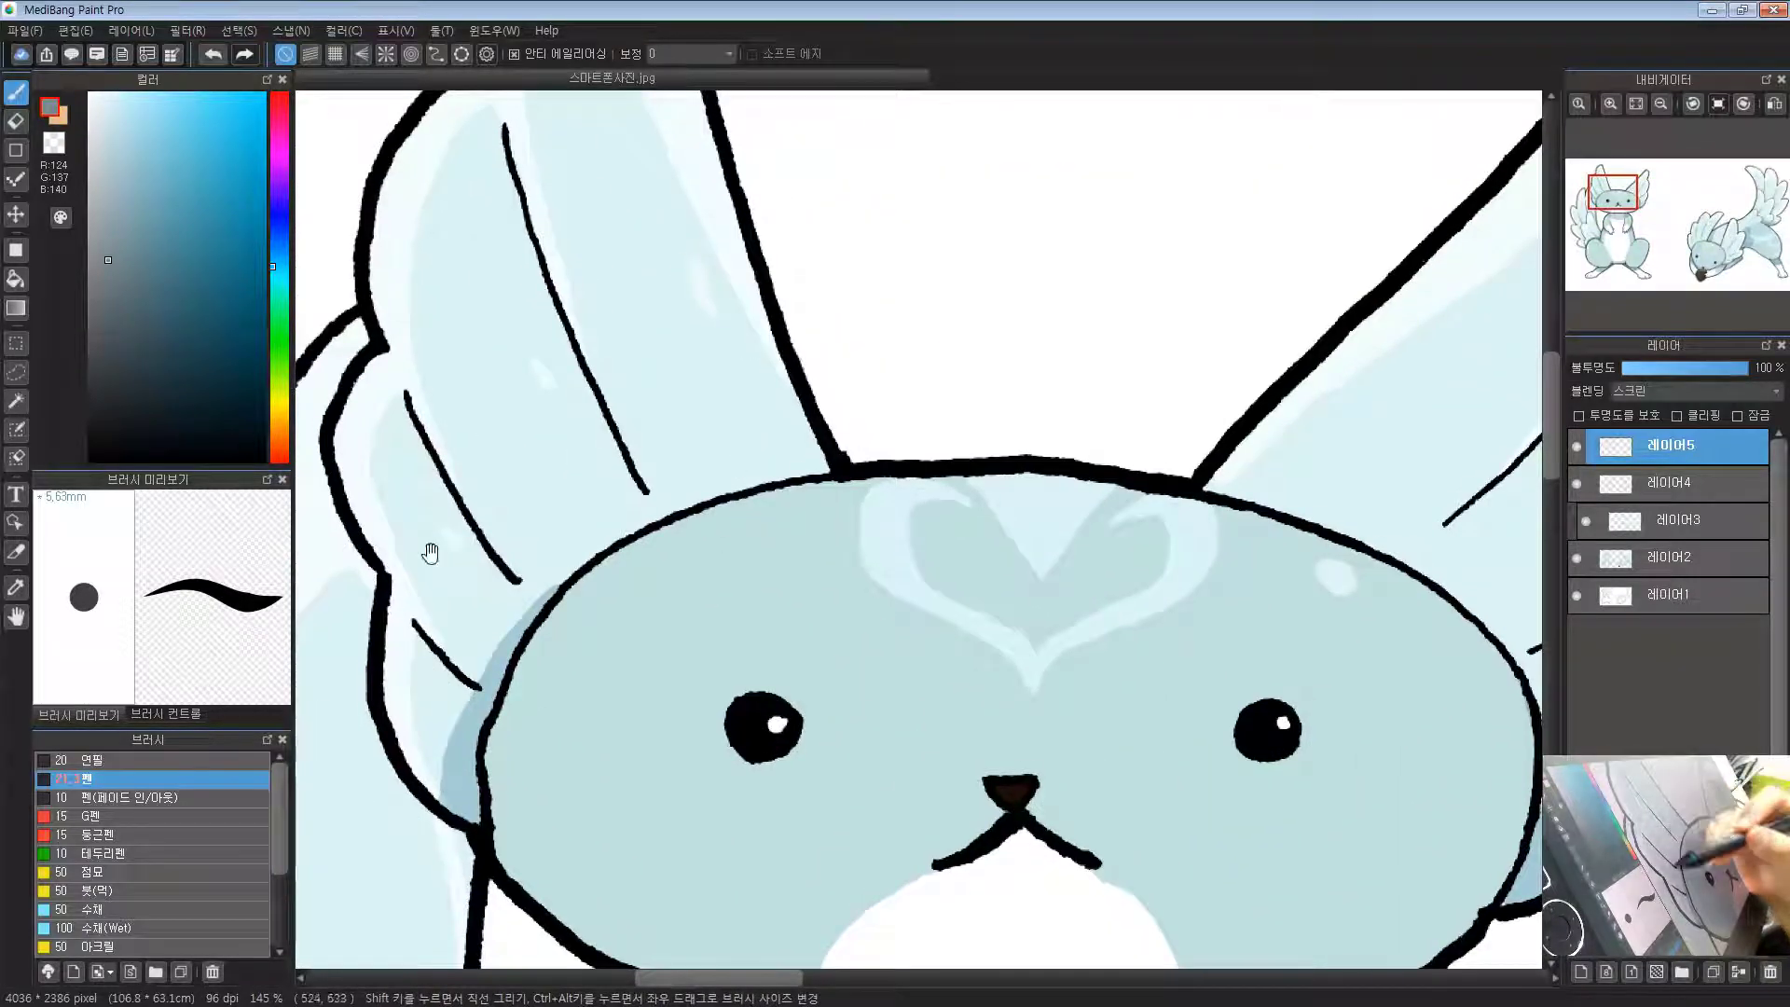
scroll(667, 618, "down", 3)
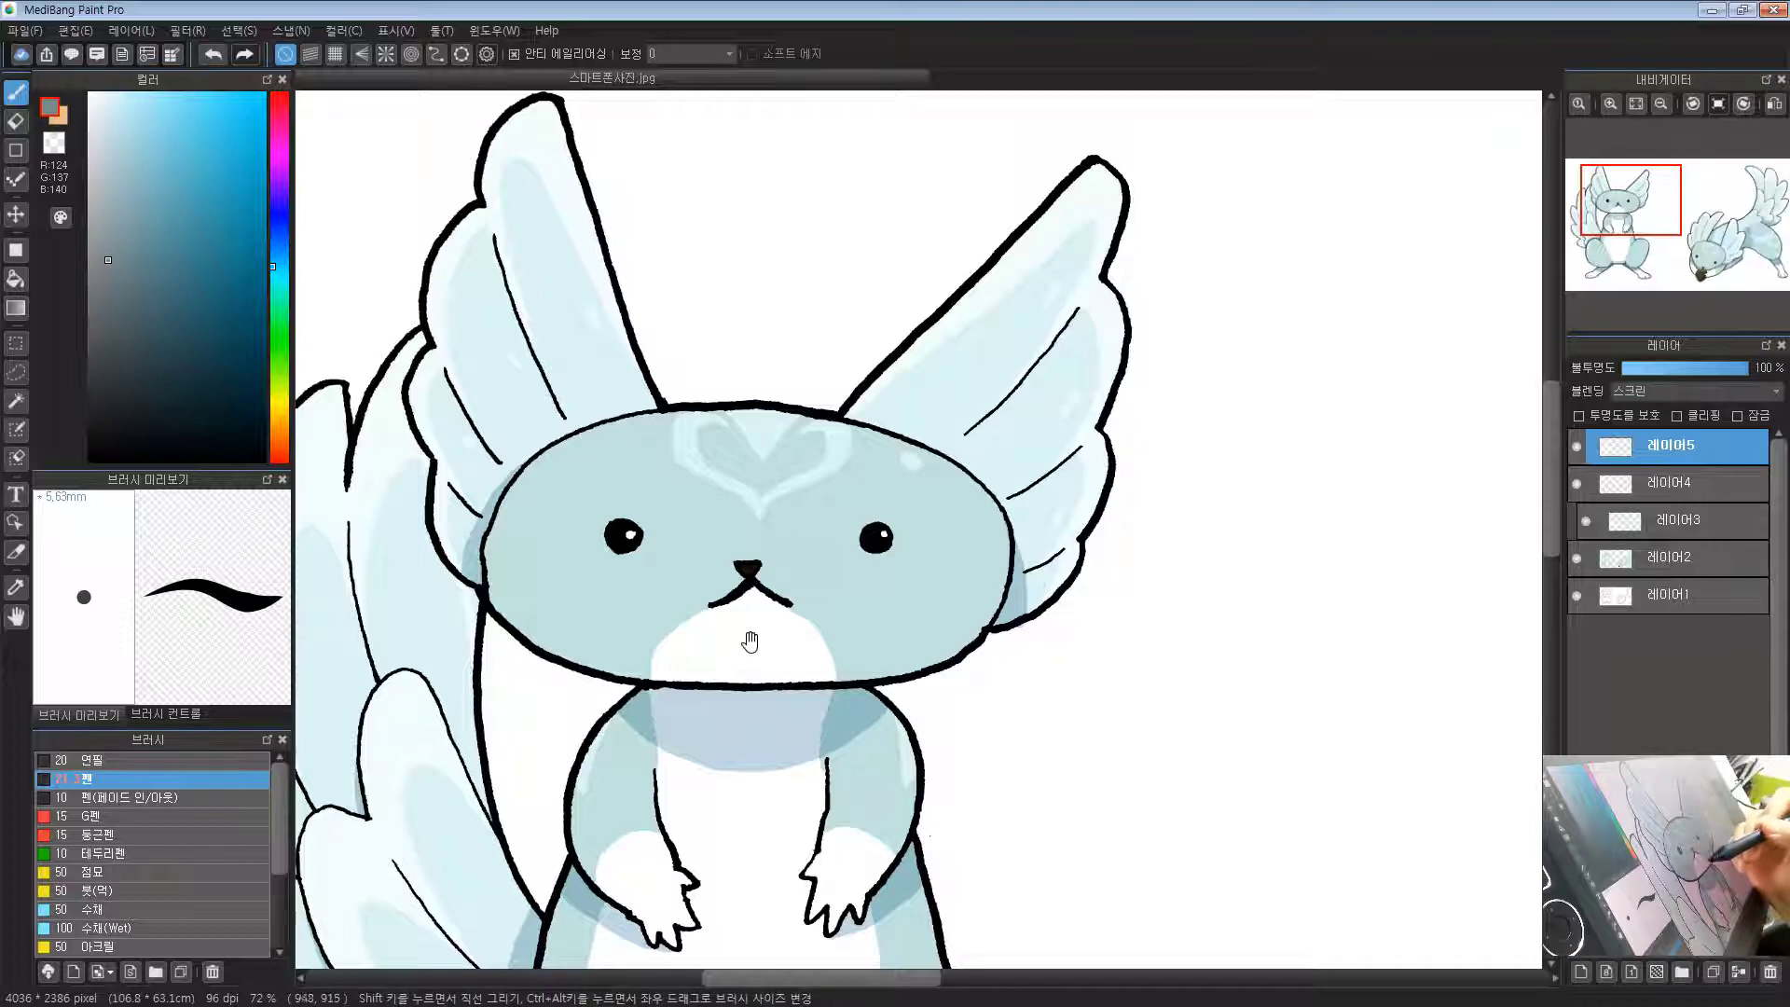
Step: Paint a tiny highlight on the sitting creature's nose
scroll(918, 466, "up", 3)
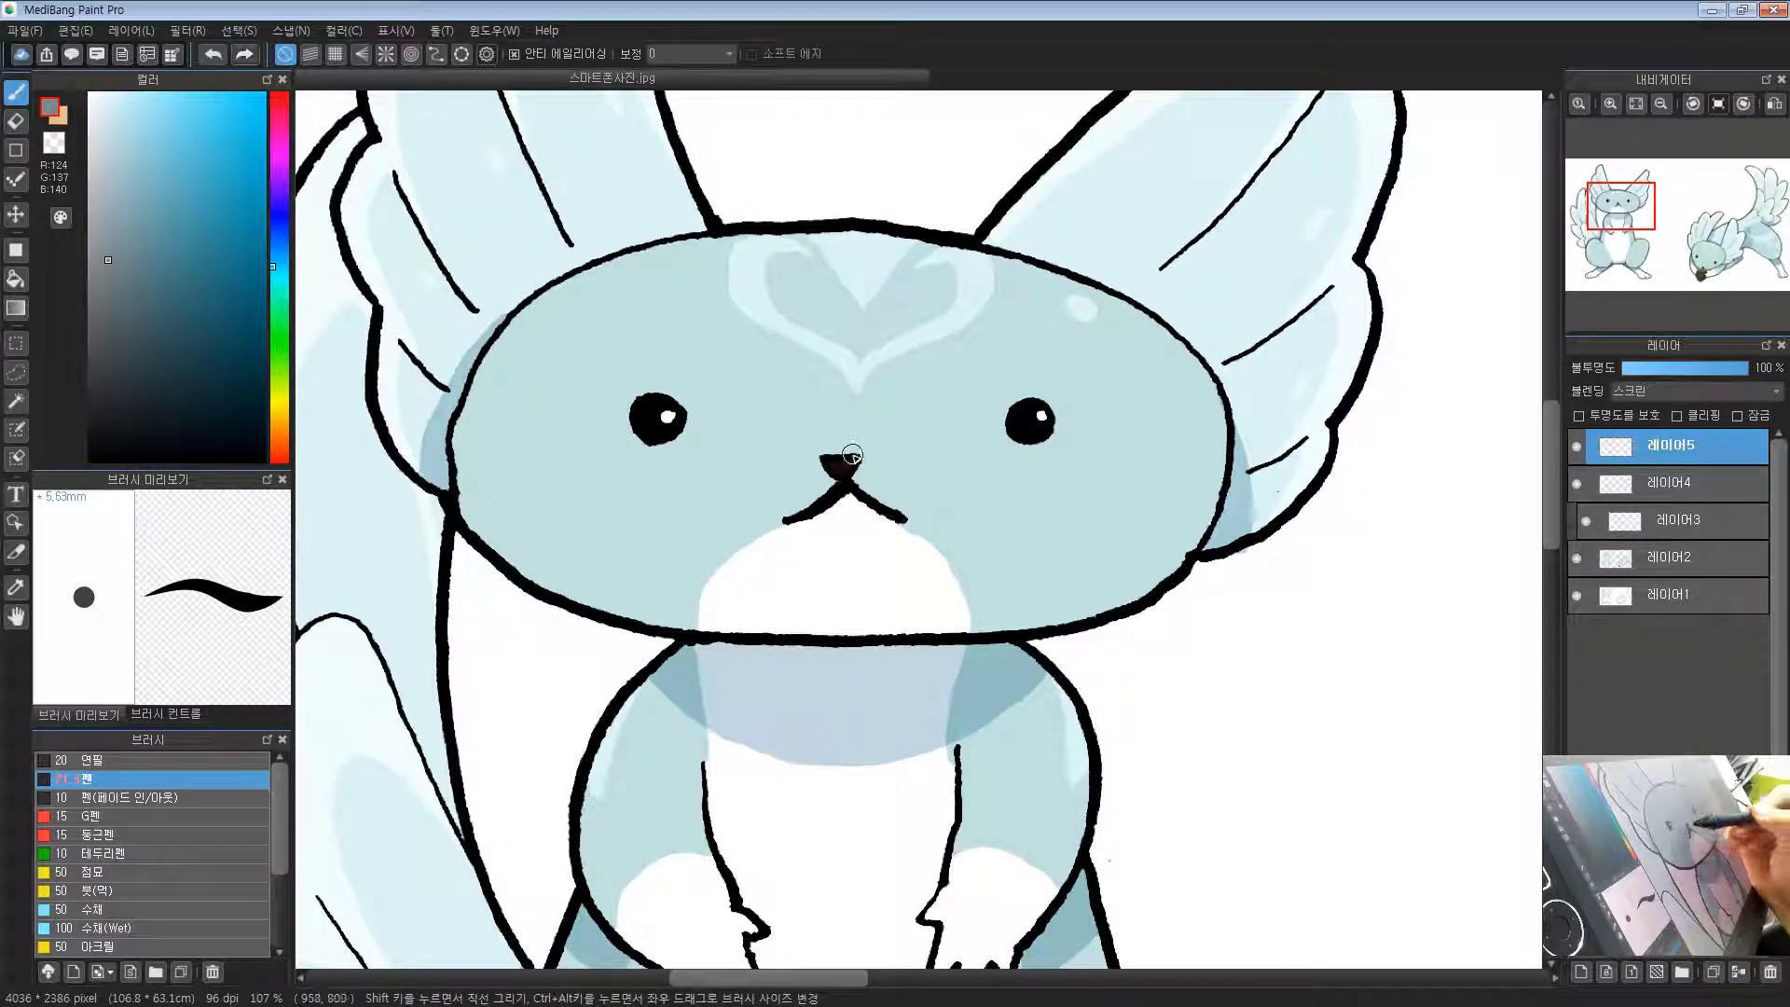
scroll(783, 560, "down", 3)
left_click_drag(764, 723, 875, 563)
left_click_drag(970, 414, 911, 468)
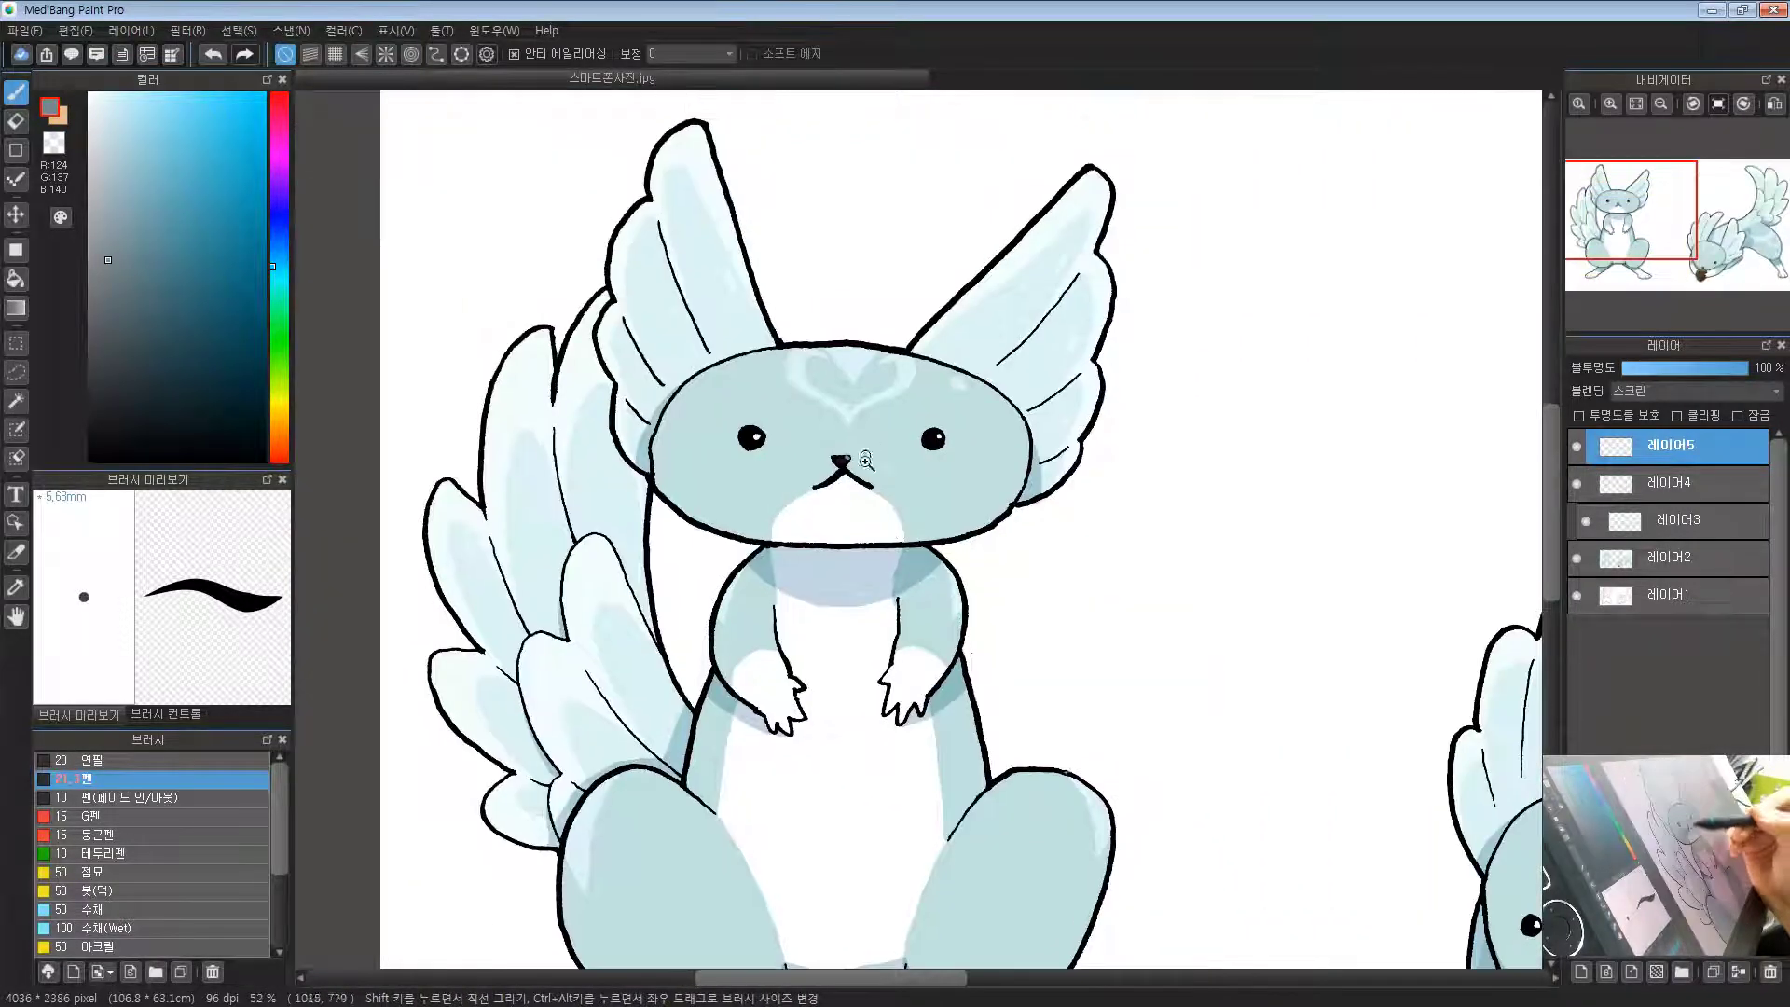
Step: Undo the stroke on the sitting creature's right-hand arm, repaint it, and add a highlight spot to the other arm
scroll(916, 411, "up", 3)
scroll(918, 424, "up", 2)
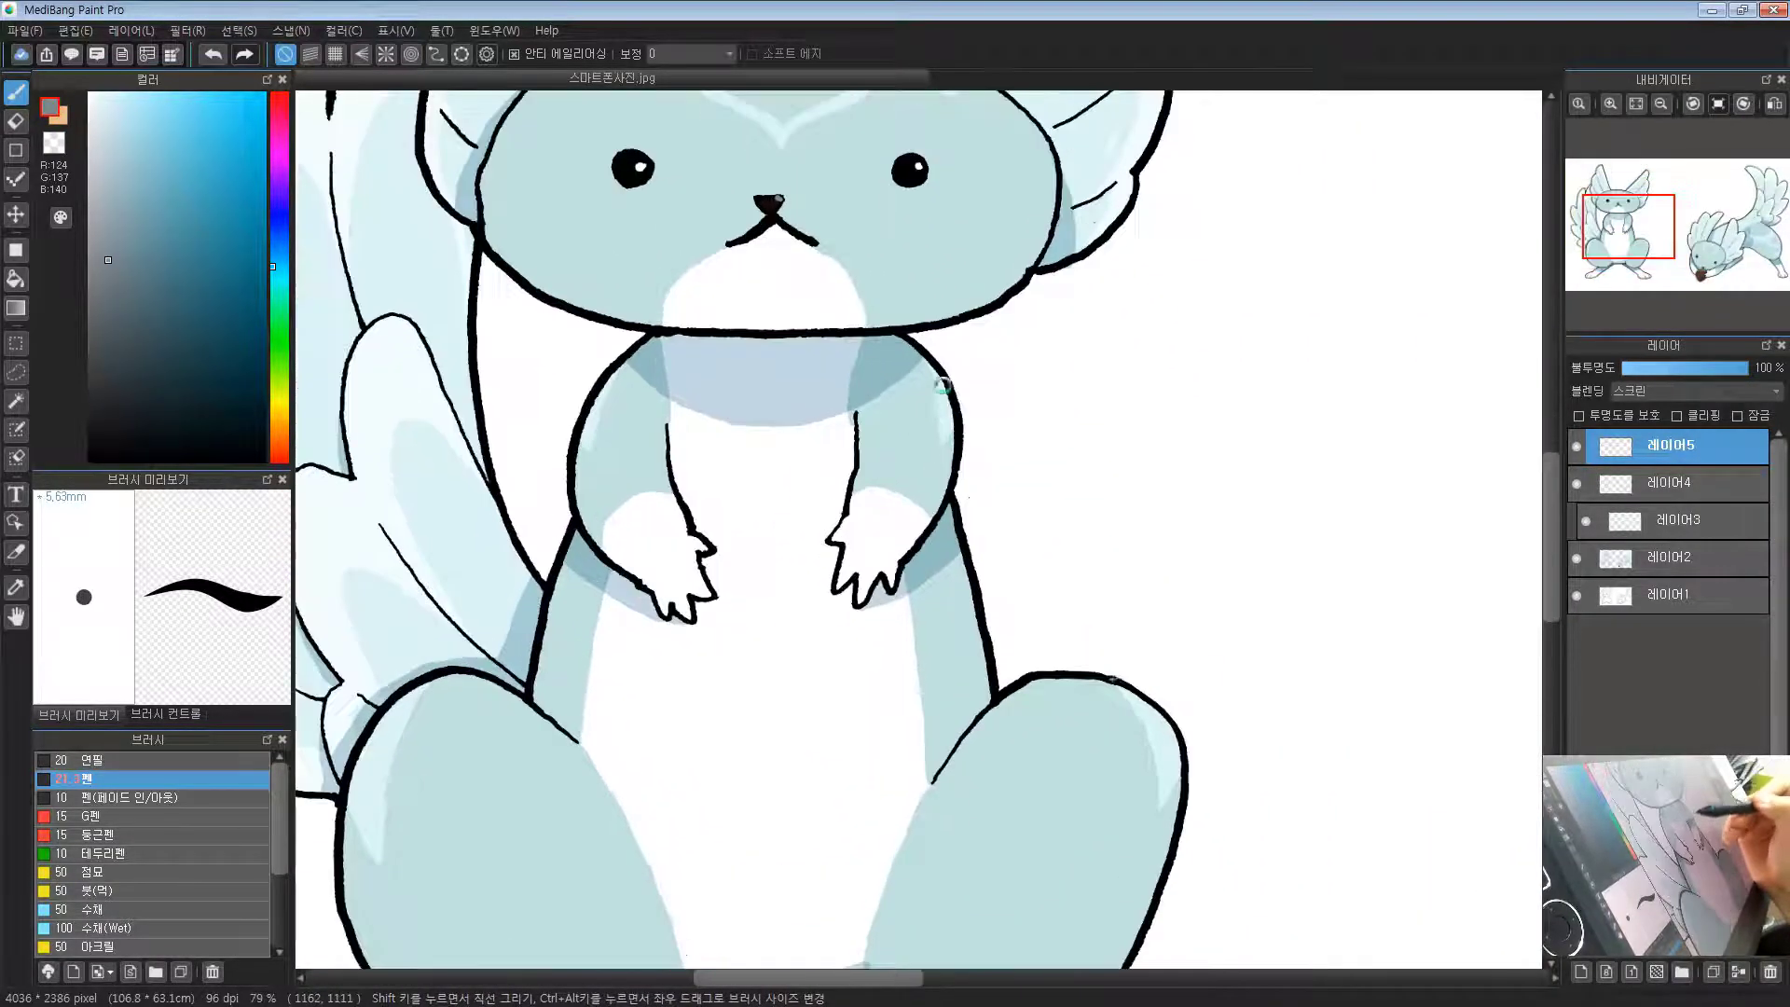
key("ctrl+z")
left_click_drag(931, 392, 943, 432)
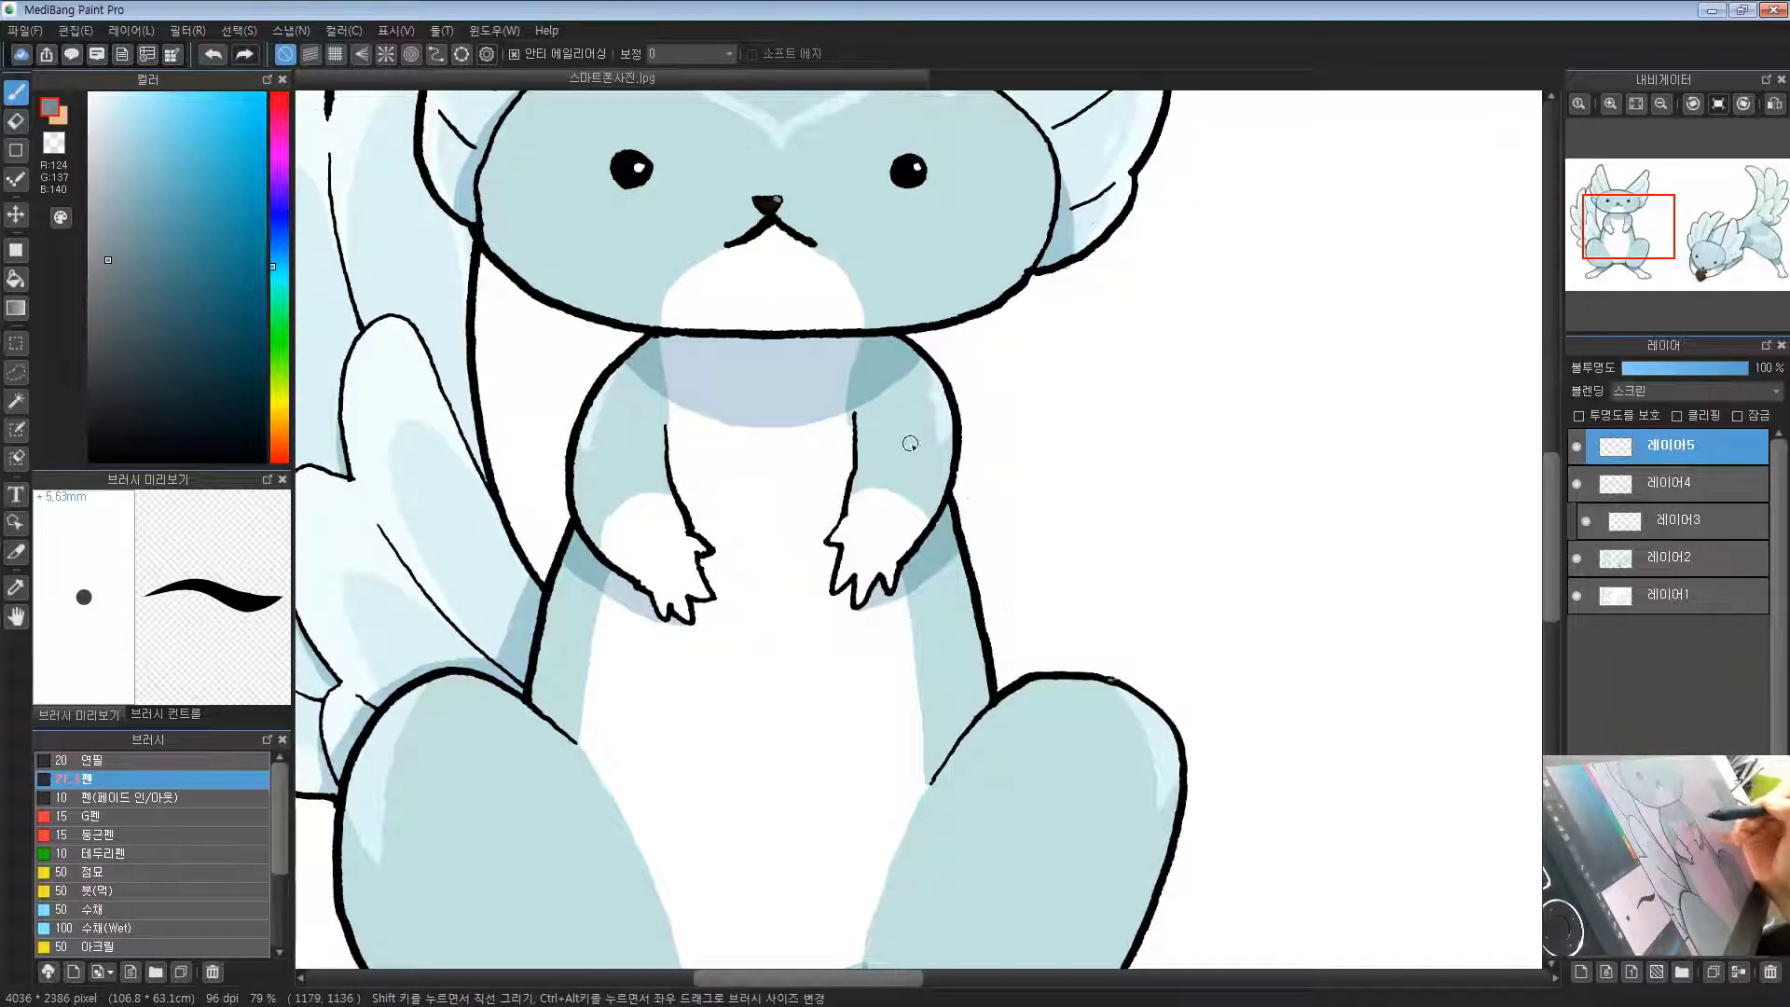
left_click_drag(650, 456, 653, 435)
left_click_drag(764, 611, 793, 530)
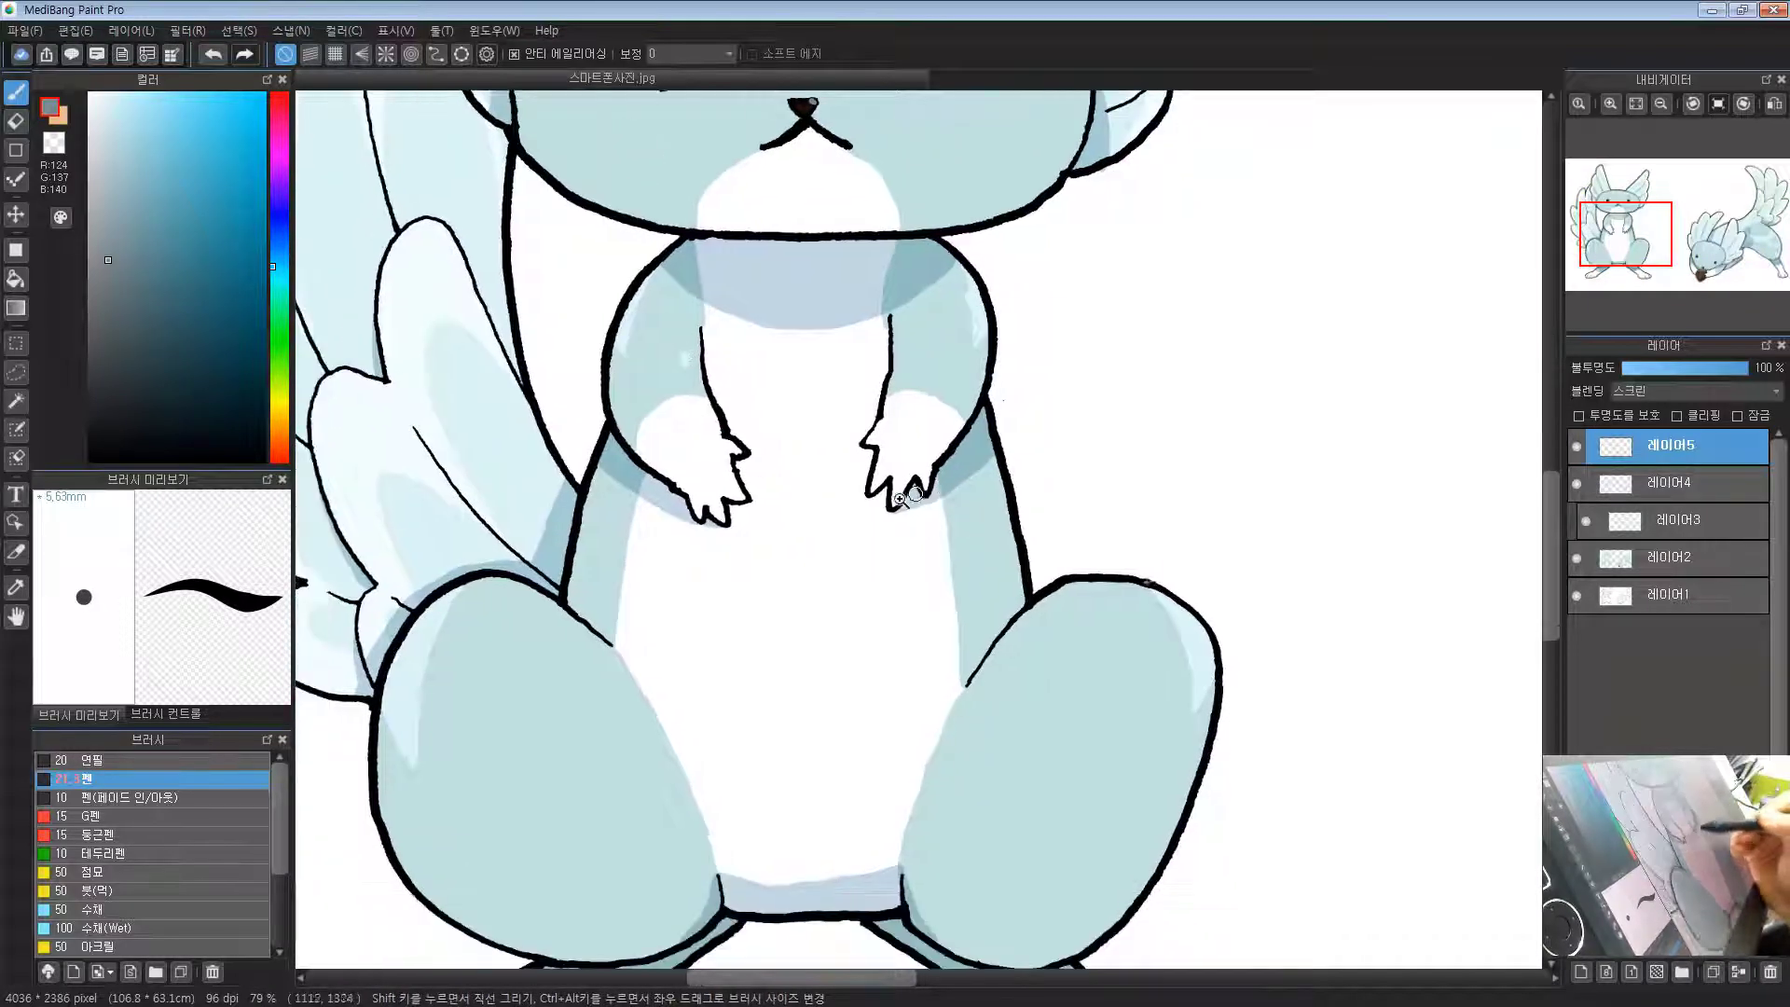
Step: Dab a highlight spot near the top of the sitting creature's left-hand thigh
scroll(793, 531, "down", 3)
left_click_drag(1079, 529, 1044, 402)
scroll(1044, 402, "up", 1)
left_click_drag(816, 559, 905, 550)
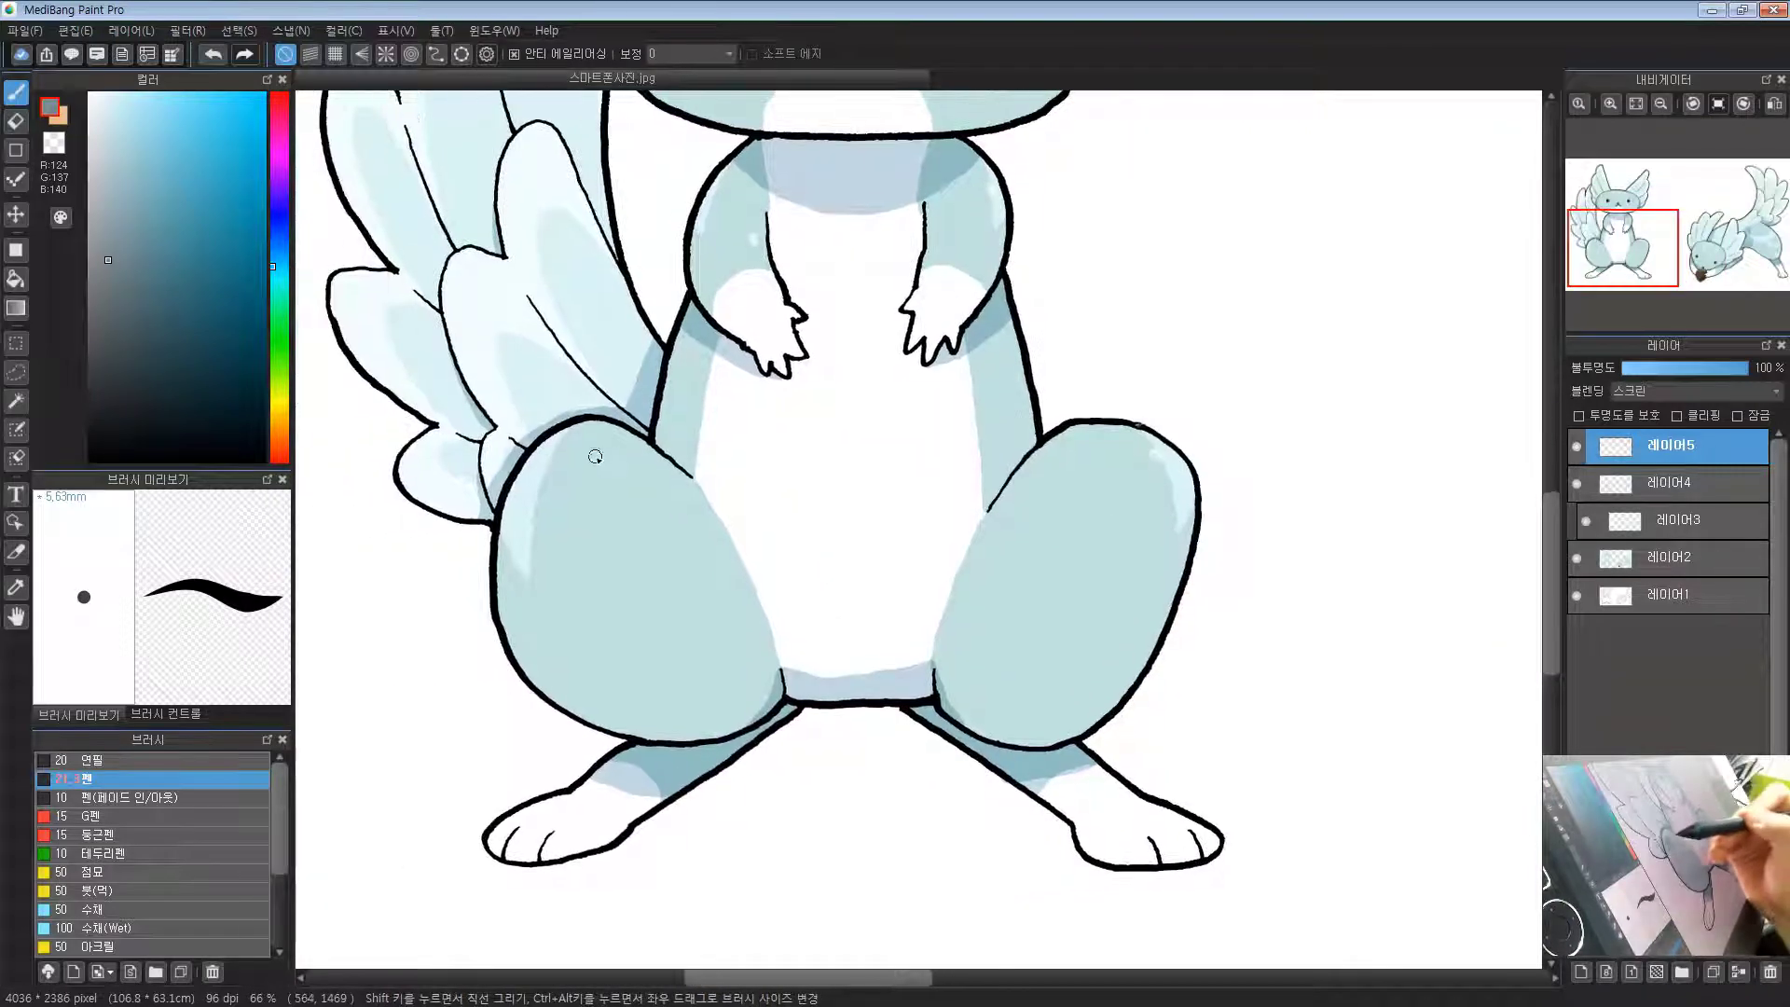
left_click_drag(606, 443, 611, 446)
left_click_drag(1136, 781, 1107, 752)
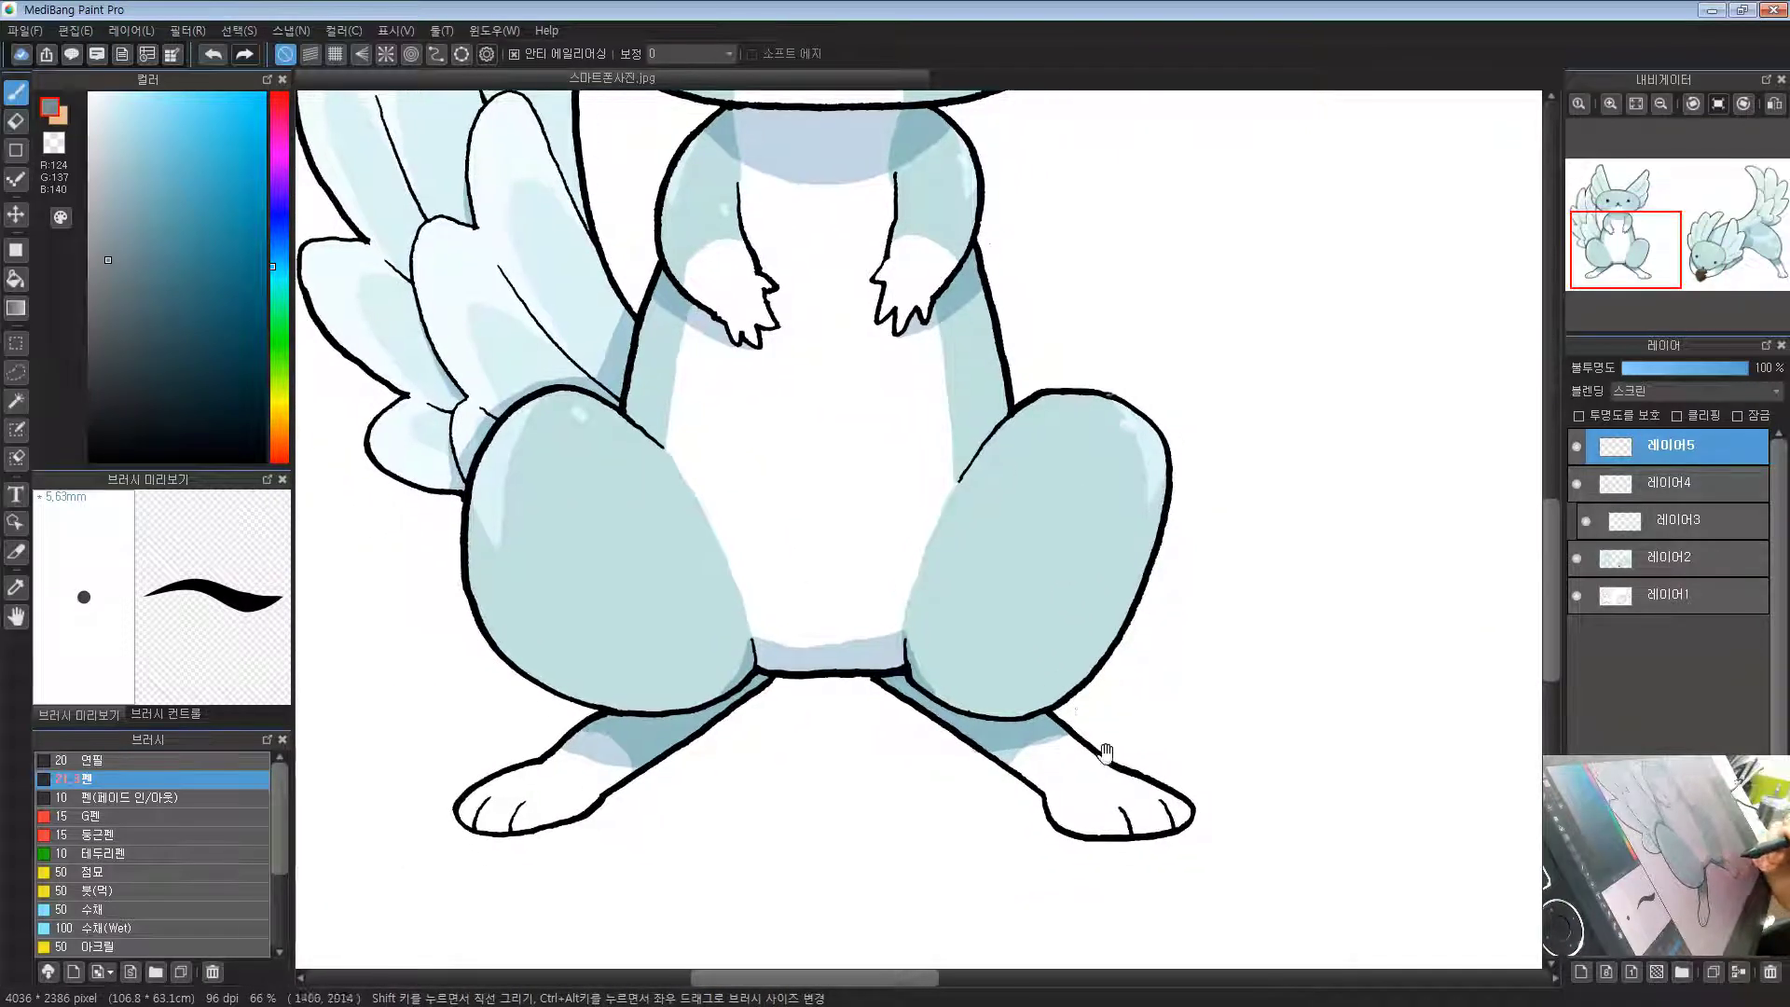
Step: Paint small highlights on the feathers of the sitting creature's tail
left_click_drag(587, 327, 713, 676)
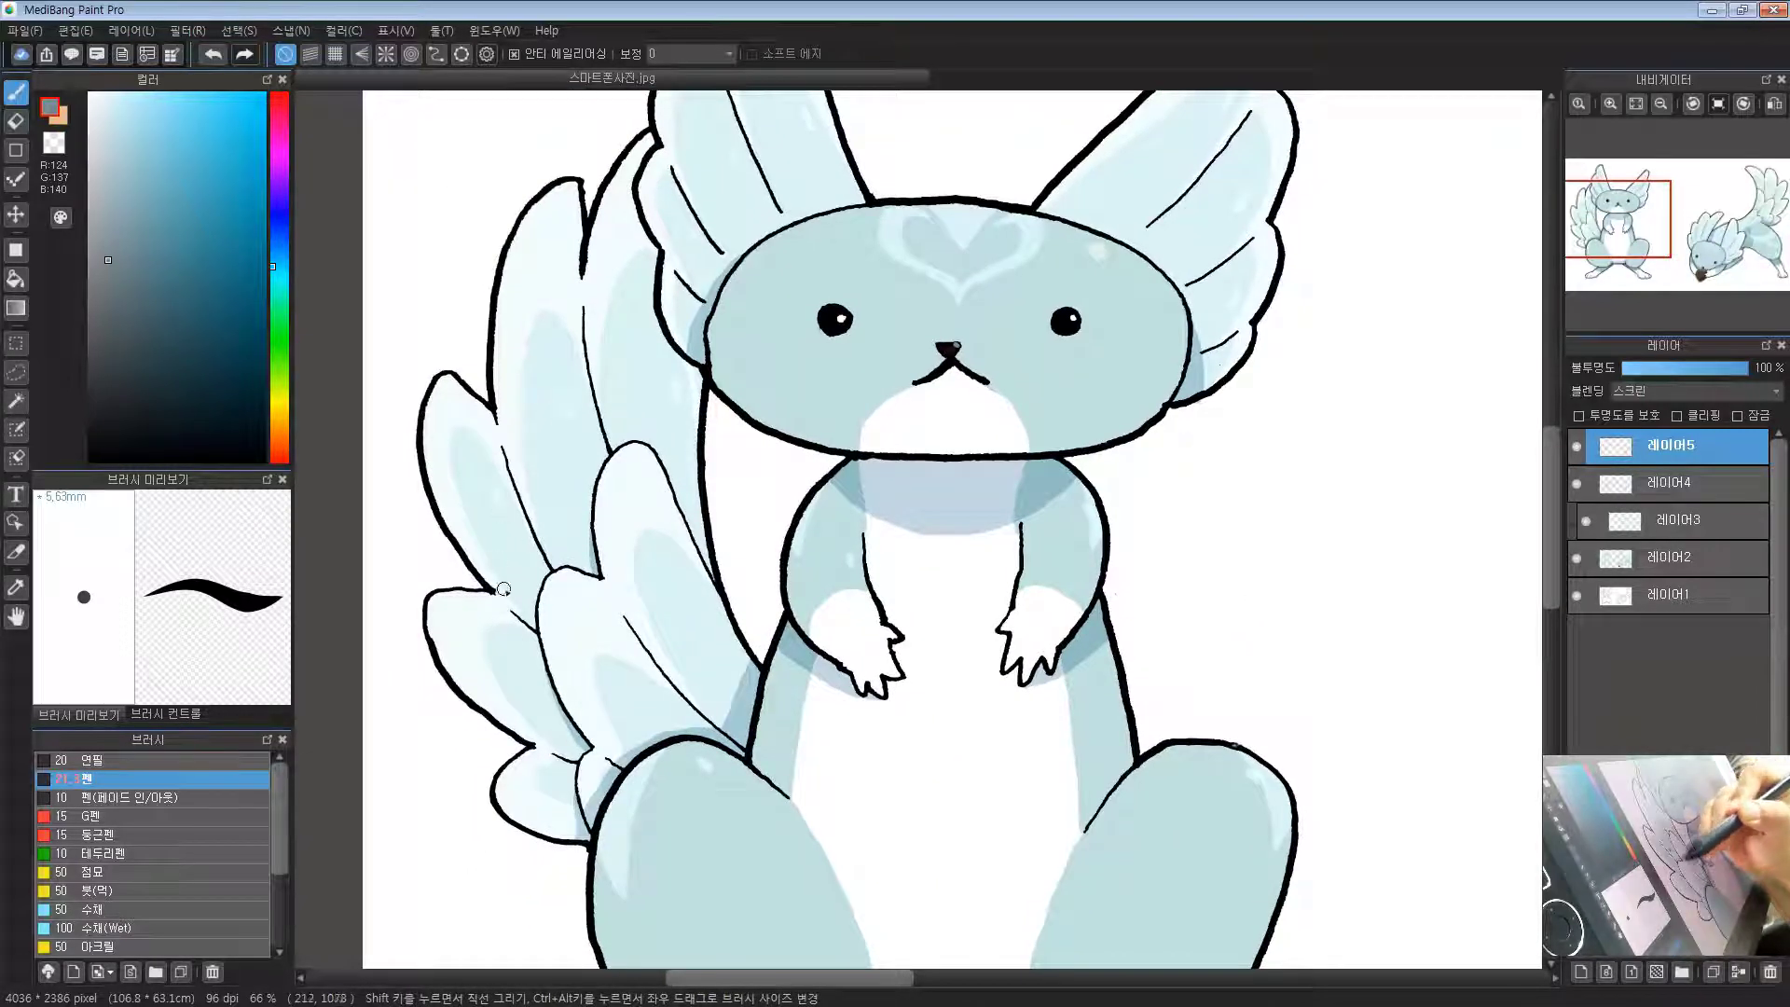
left_click_drag(672, 661, 655, 531)
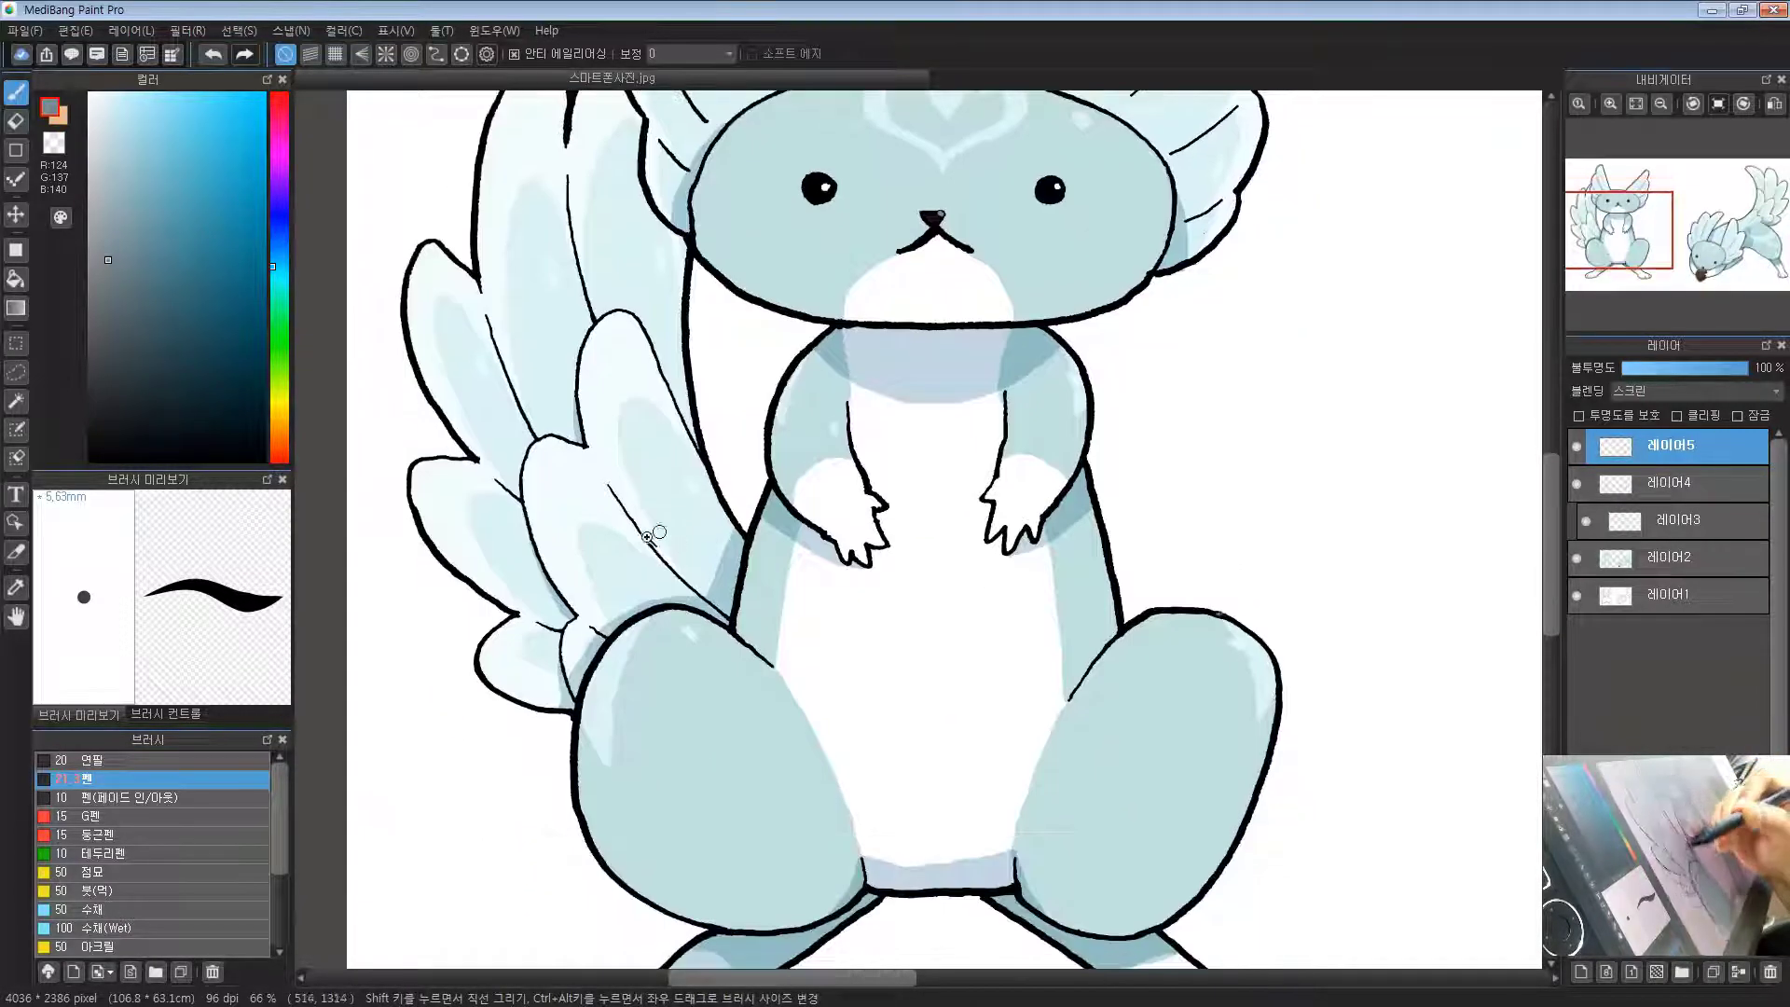
scroll(655, 533, "down", 1)
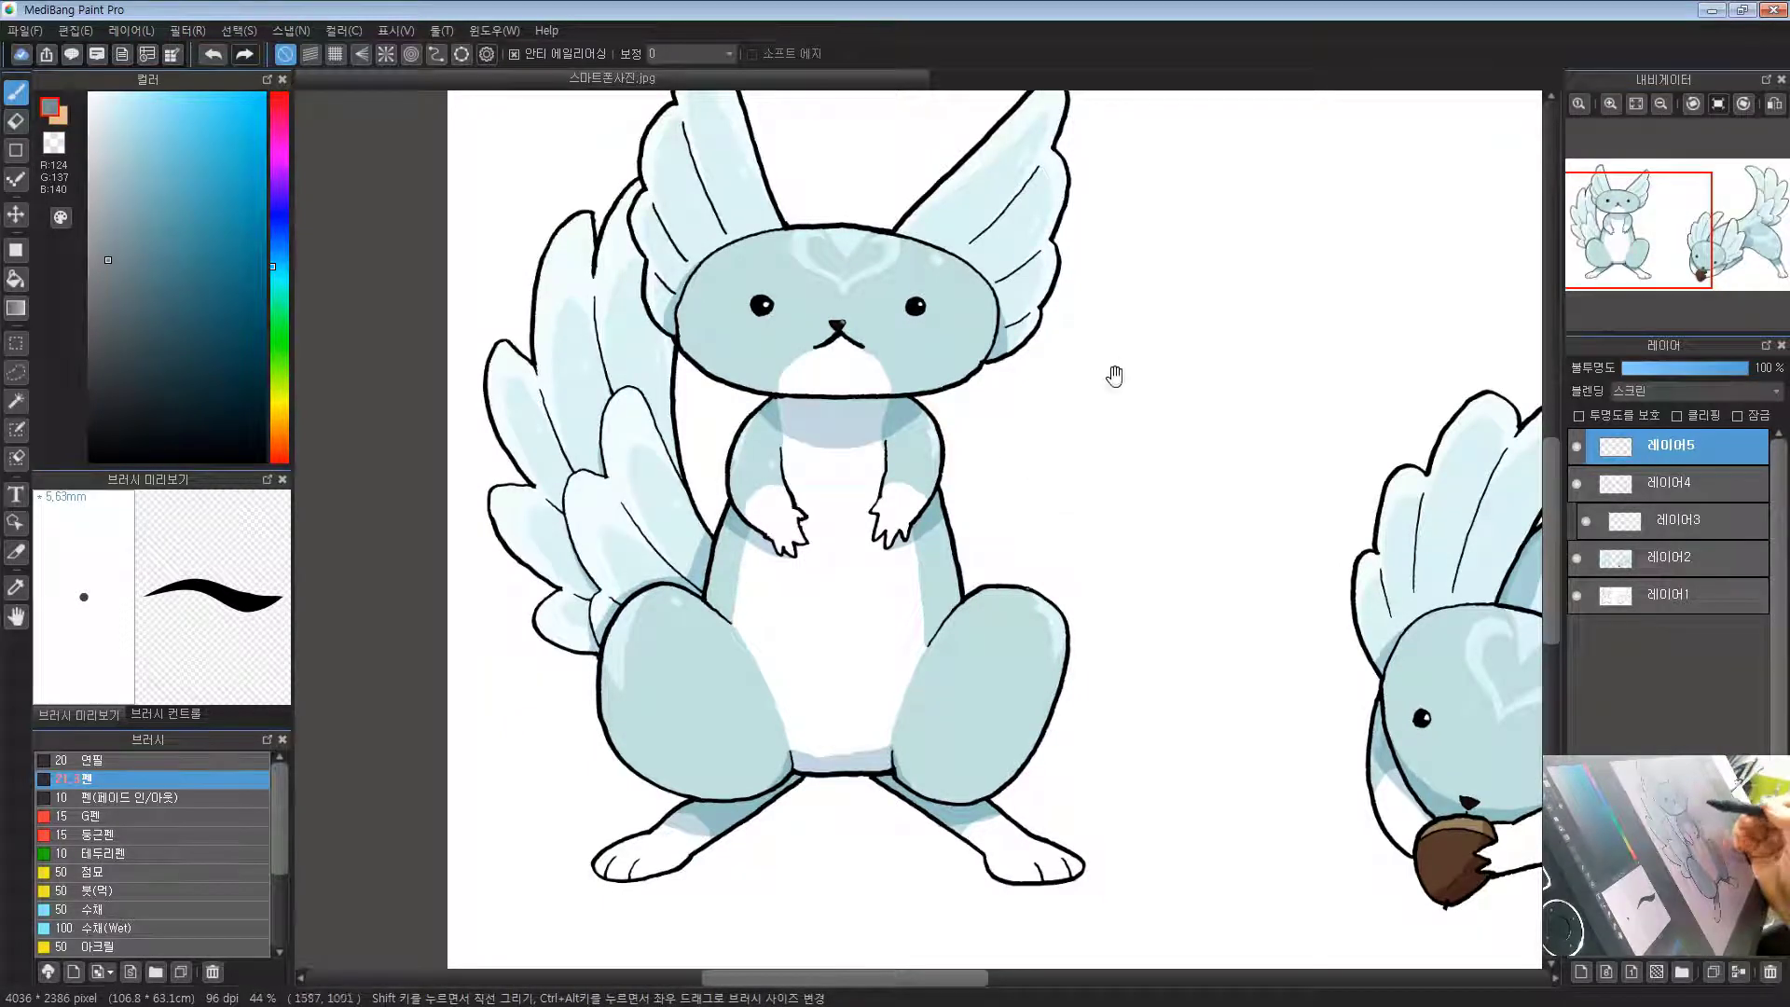
Step: Add a highlight spot near the top of the sitting creature's right-hand thigh to match the other one
left_click_drag(953, 308, 792, 523)
scroll(792, 518, "up", 1)
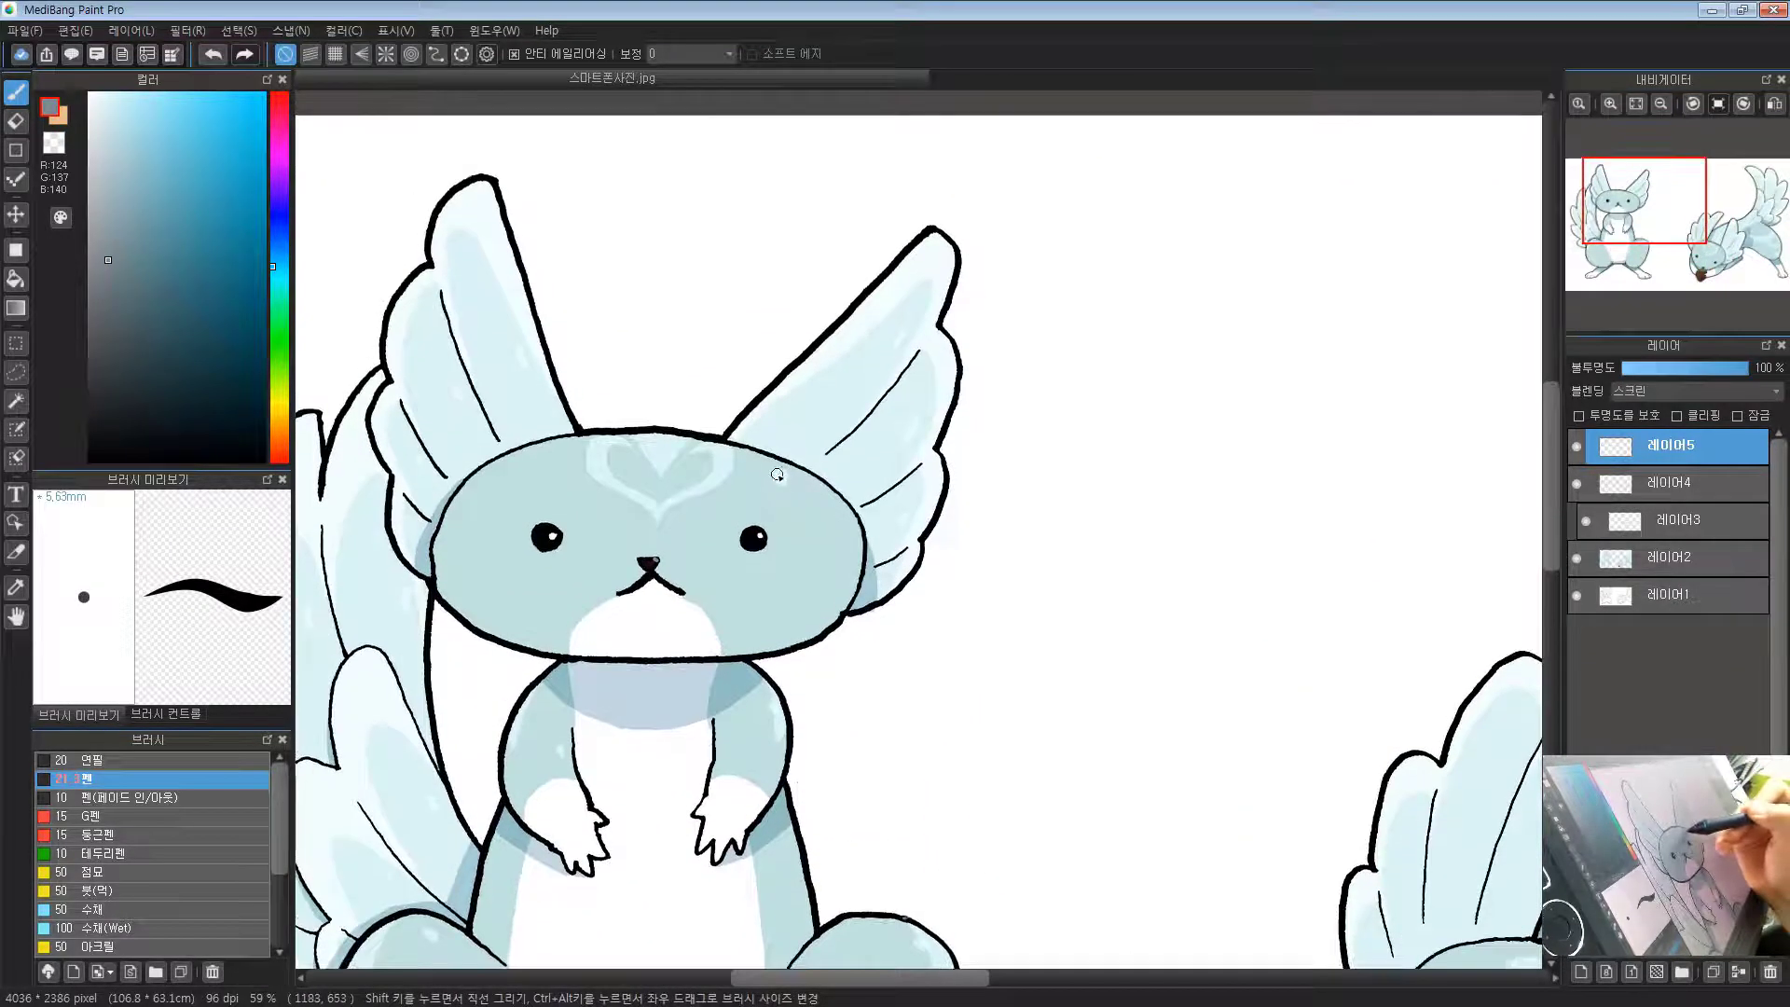
scroll(812, 517, "down", 3)
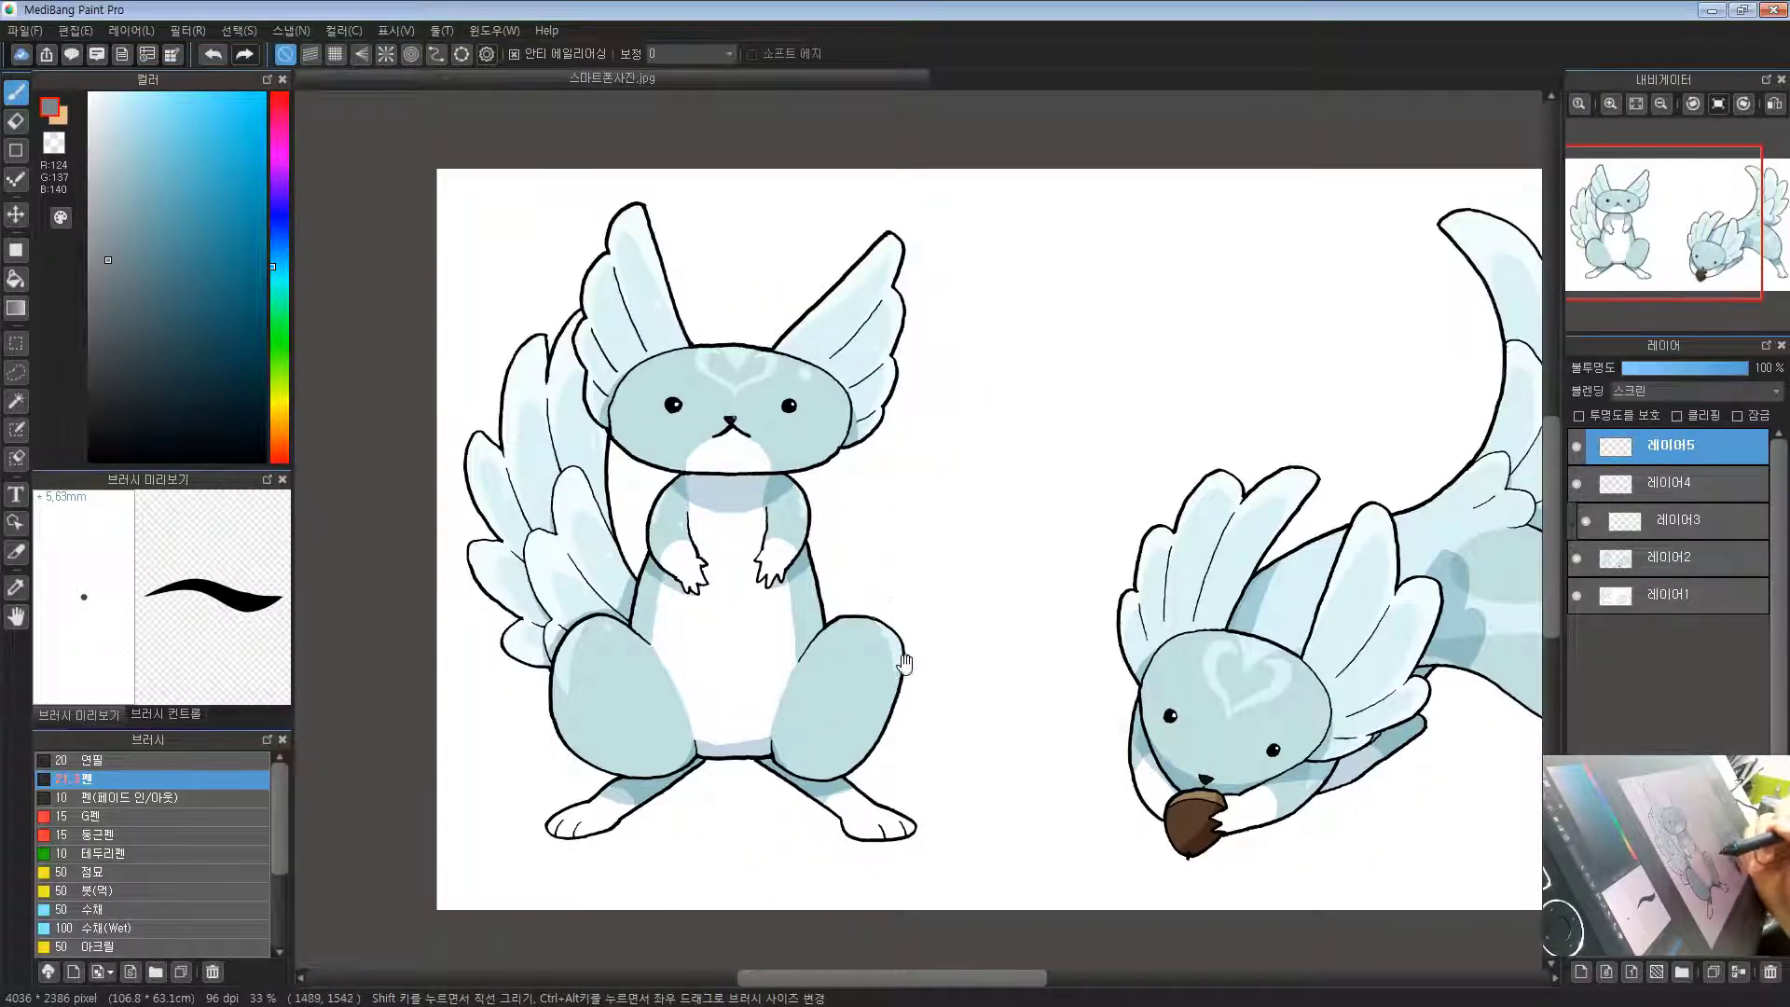
scroll(881, 633, "up", 2)
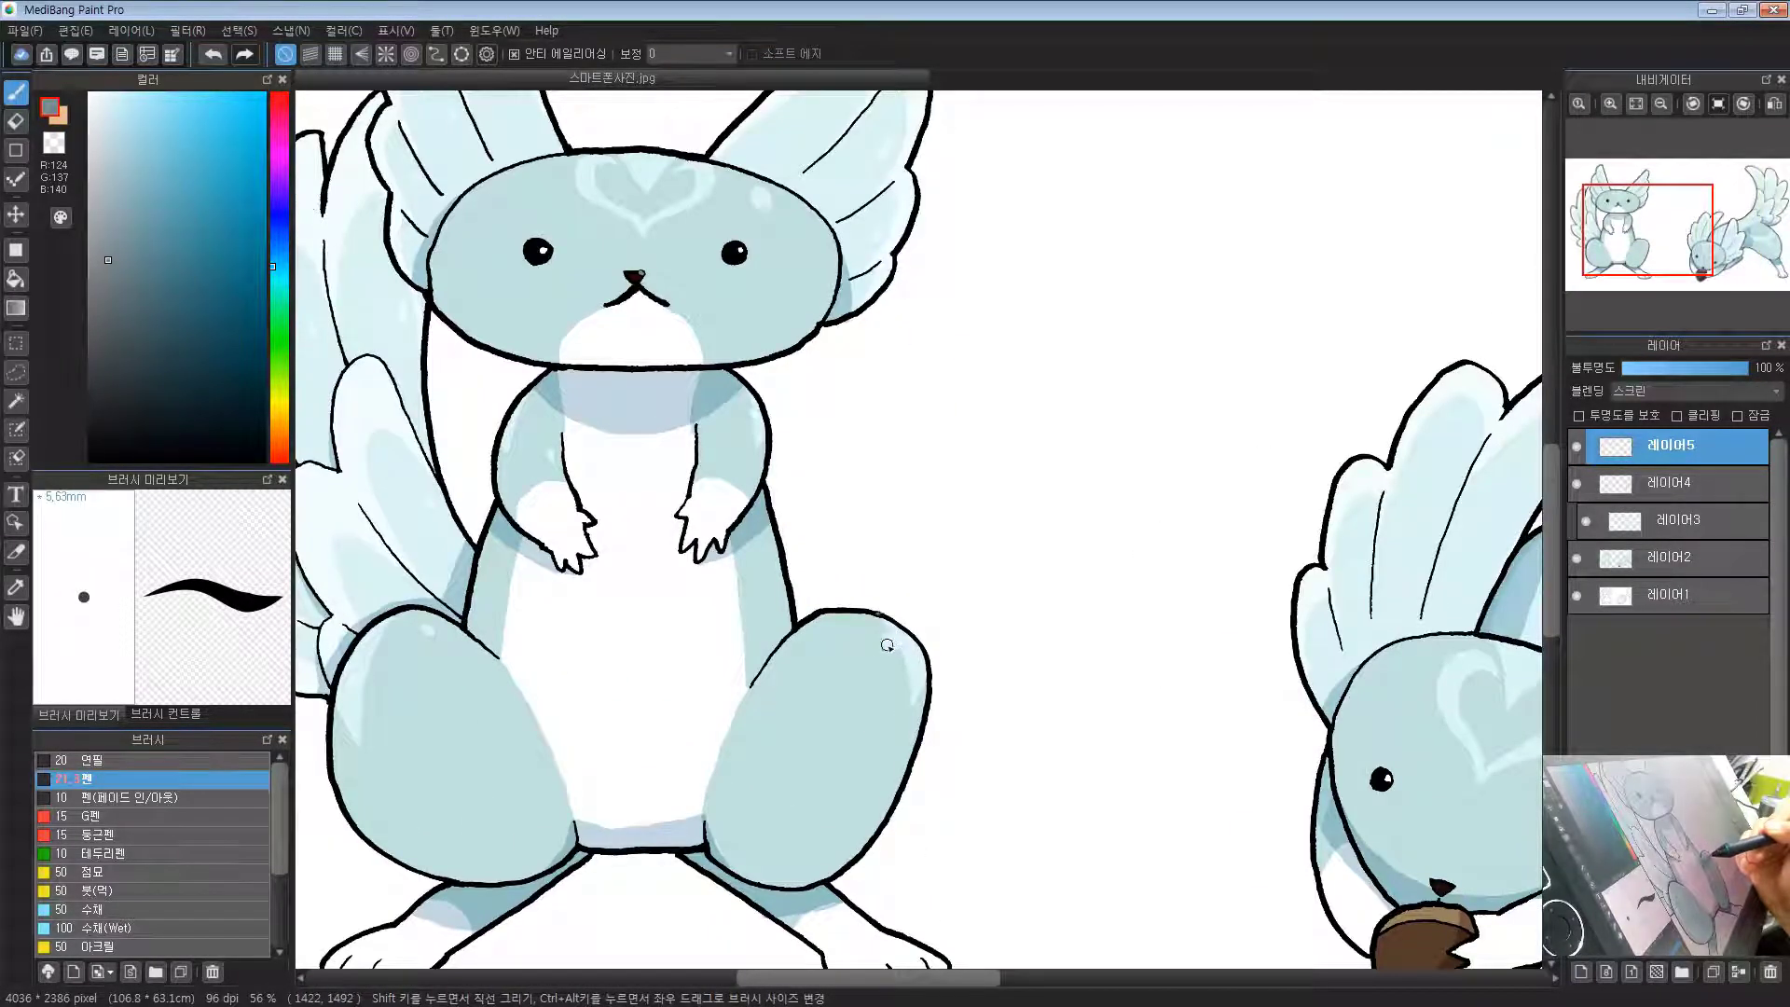
left_click_drag(707, 722, 927, 623)
left_click_drag(680, 643, 708, 515)
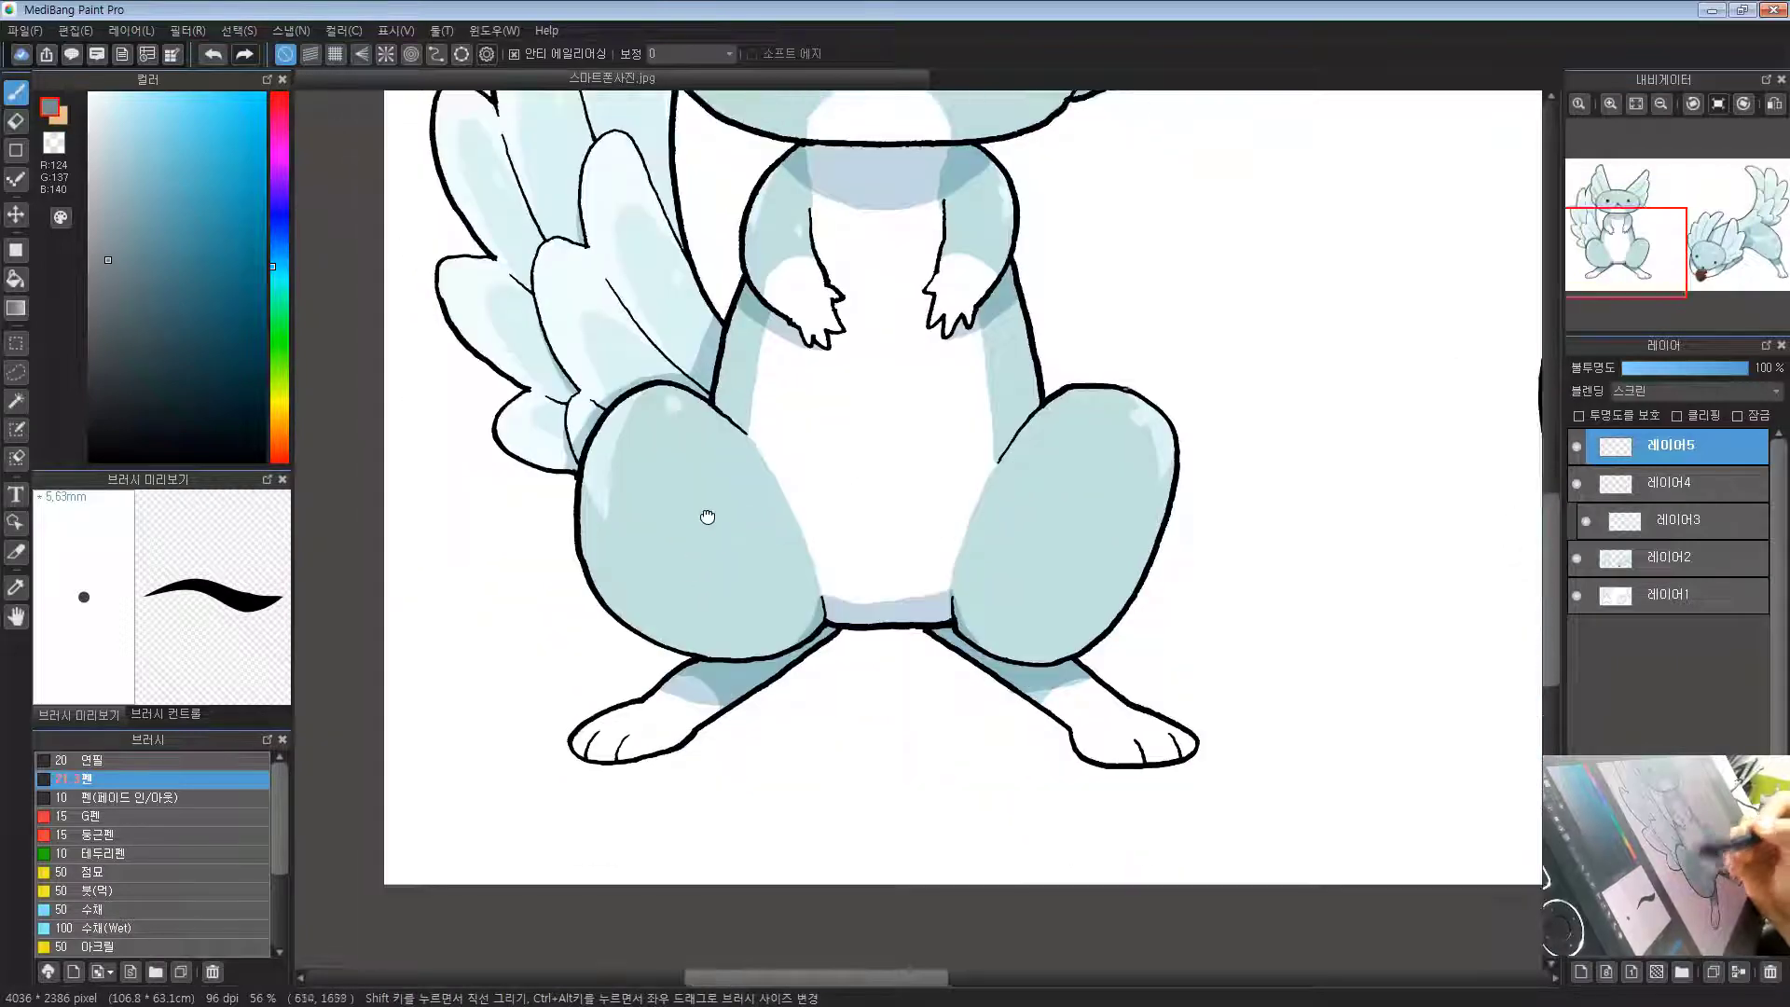
left_click_drag(876, 548, 843, 539)
left_click_drag(960, 464, 821, 663)
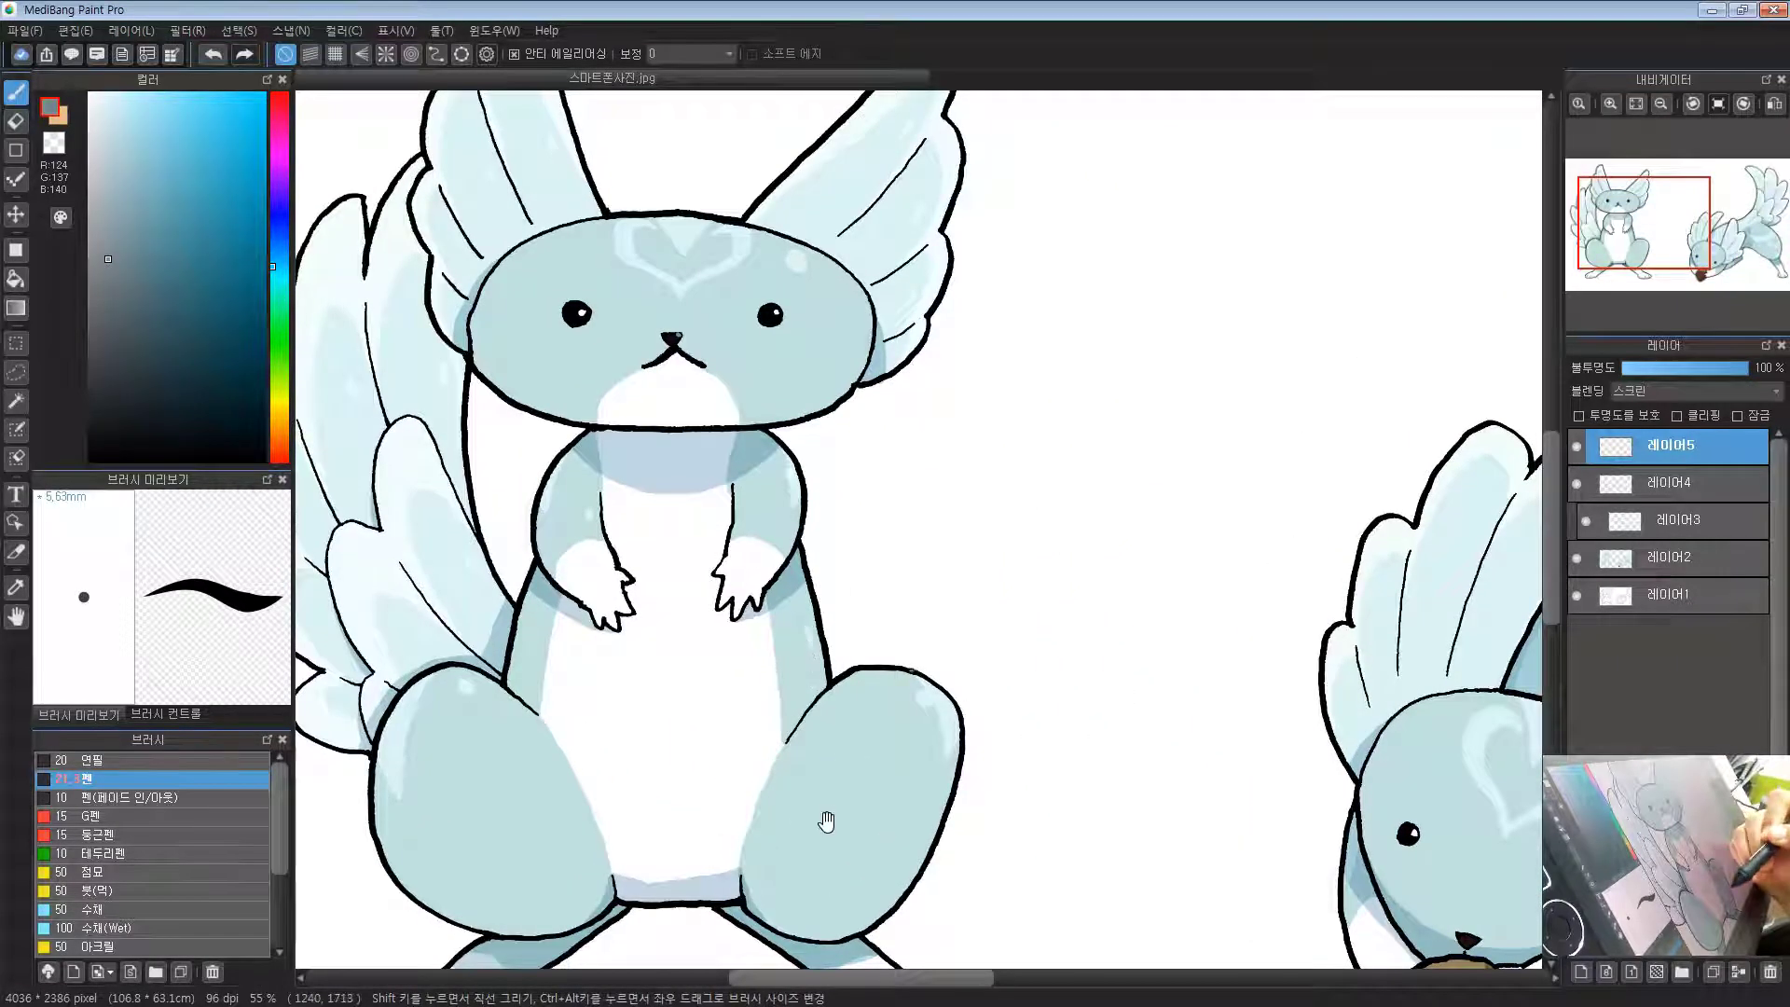
Step: Touch up the highlights around the sitting creature's right-hand thigh and flank, checking them against the whole figure
scroll(818, 817, "down", 2)
scroll(813, 494, "up", 3)
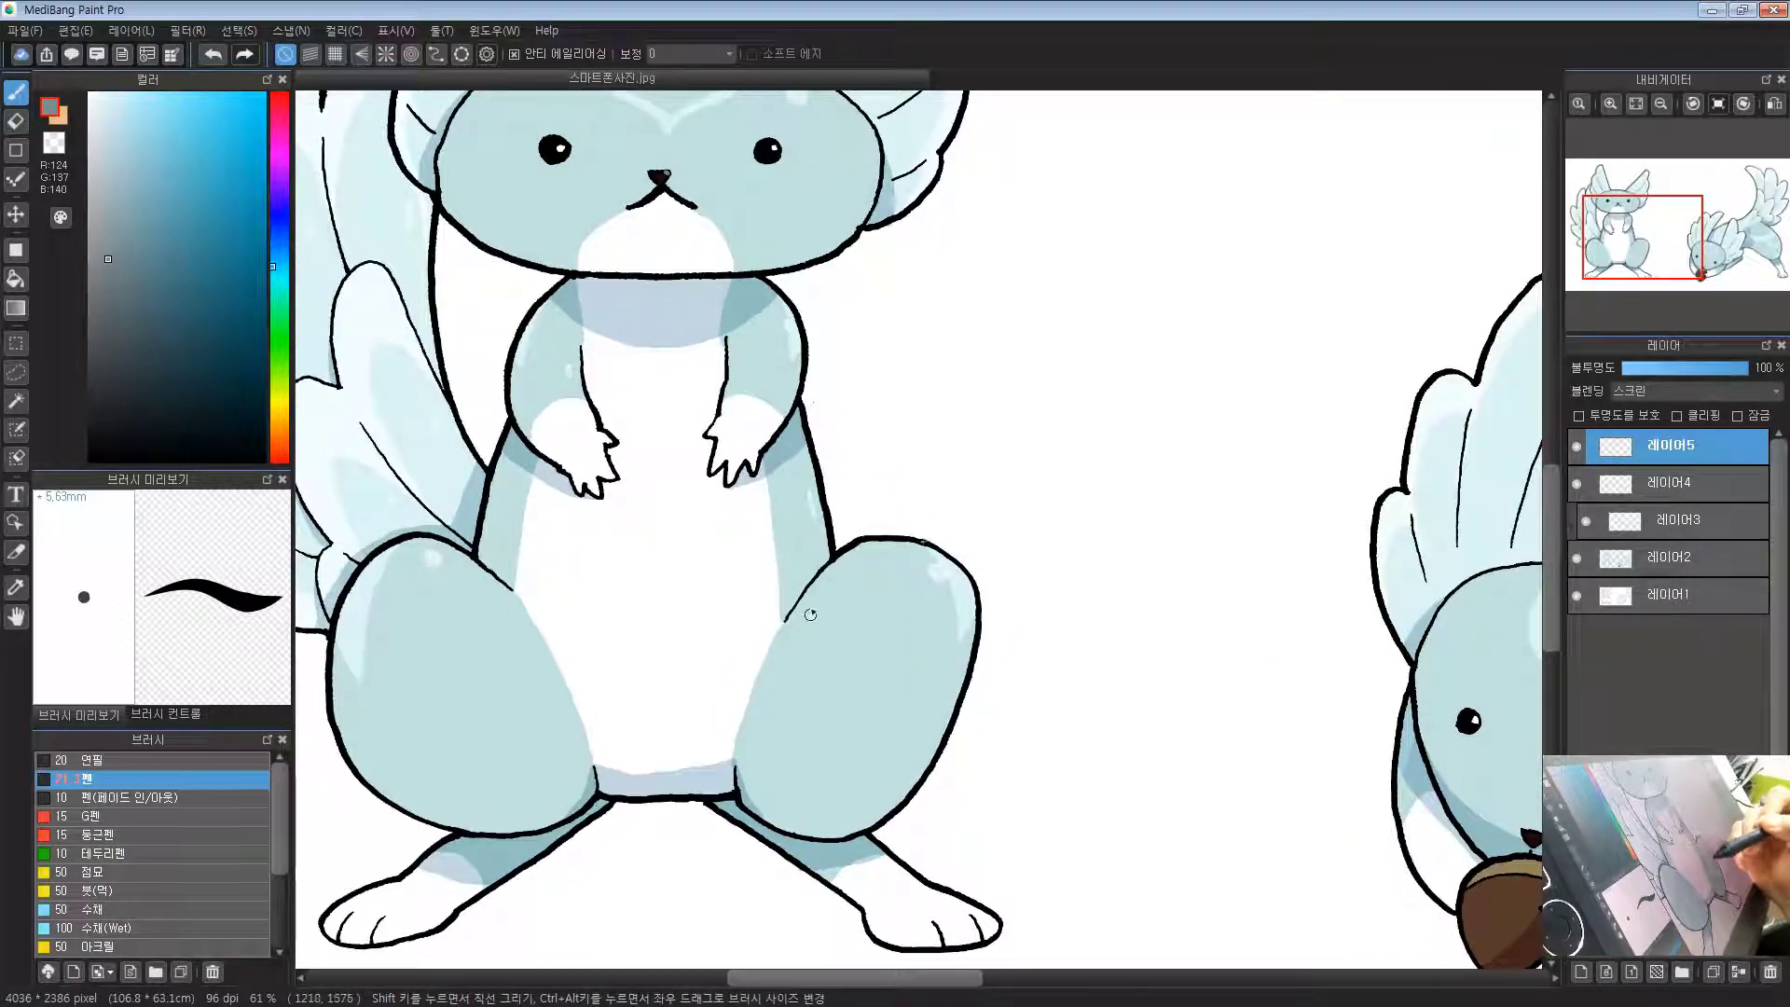
left_click_drag(938, 410, 904, 482)
left_click_drag(760, 523, 745, 673)
left_click_drag(745, 673, 740, 769)
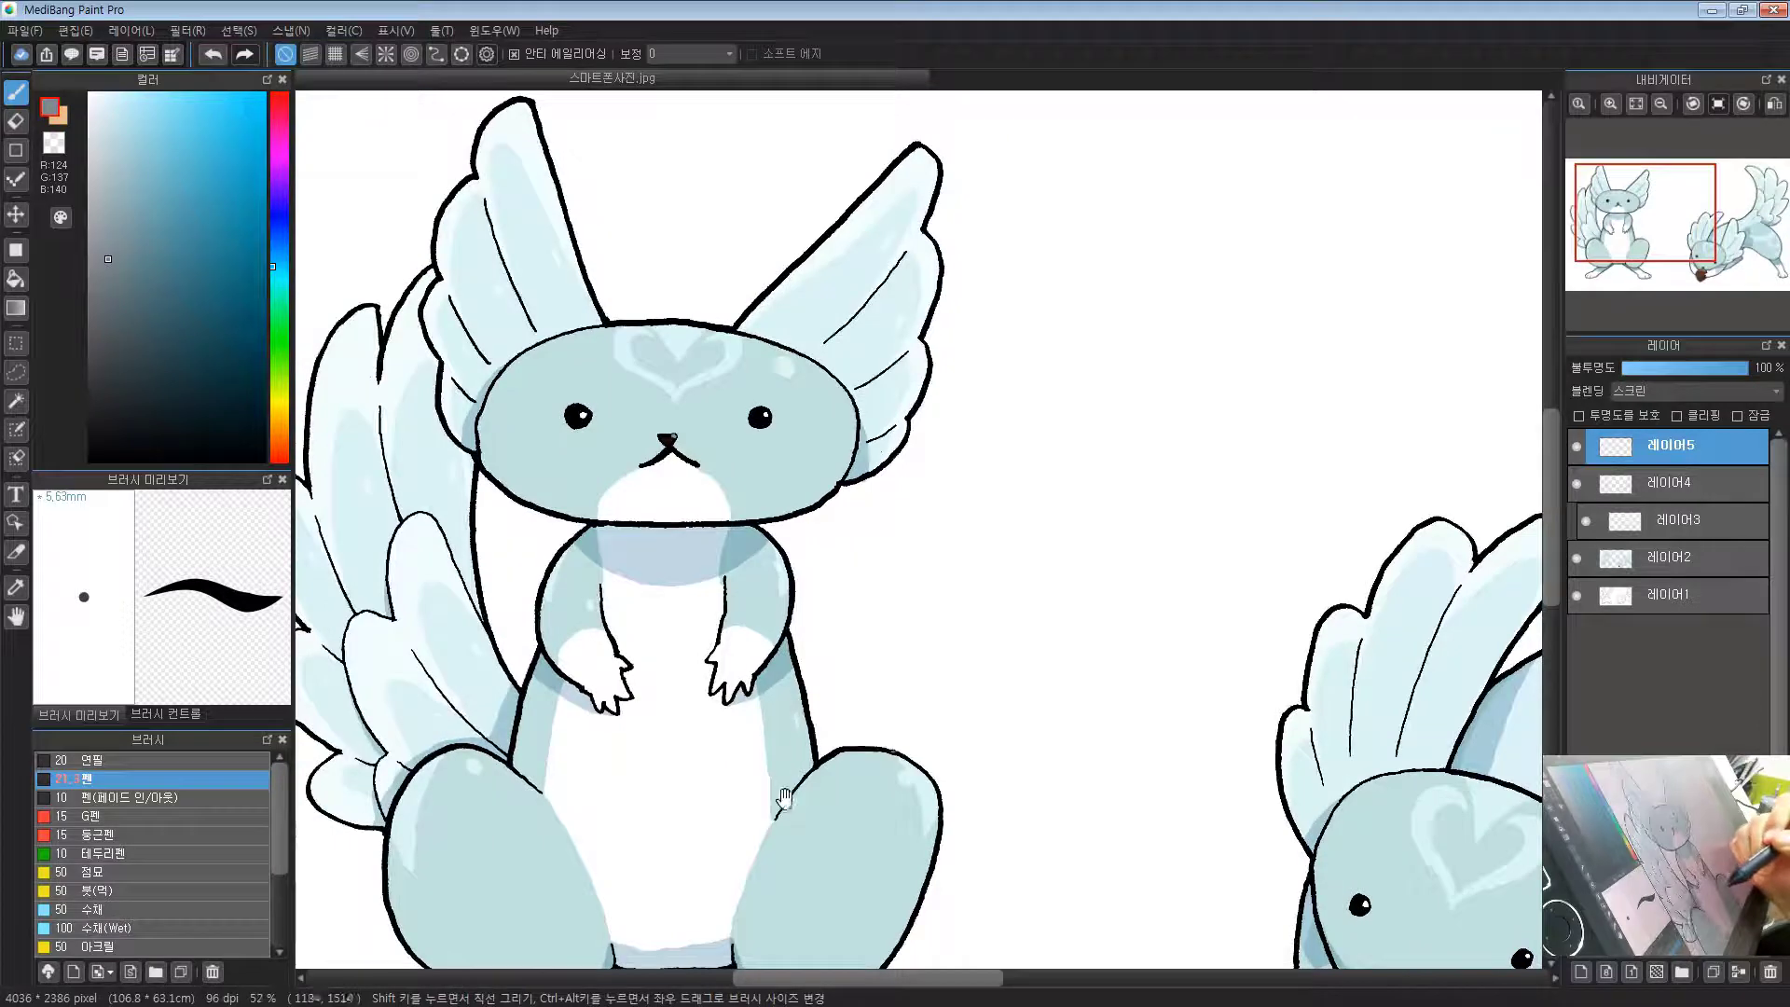
scroll(620, 552, "down", 1)
scroll(620, 551, "down", 2)
left_click_drag(782, 600, 912, 459)
scroll(979, 606, "down", 2)
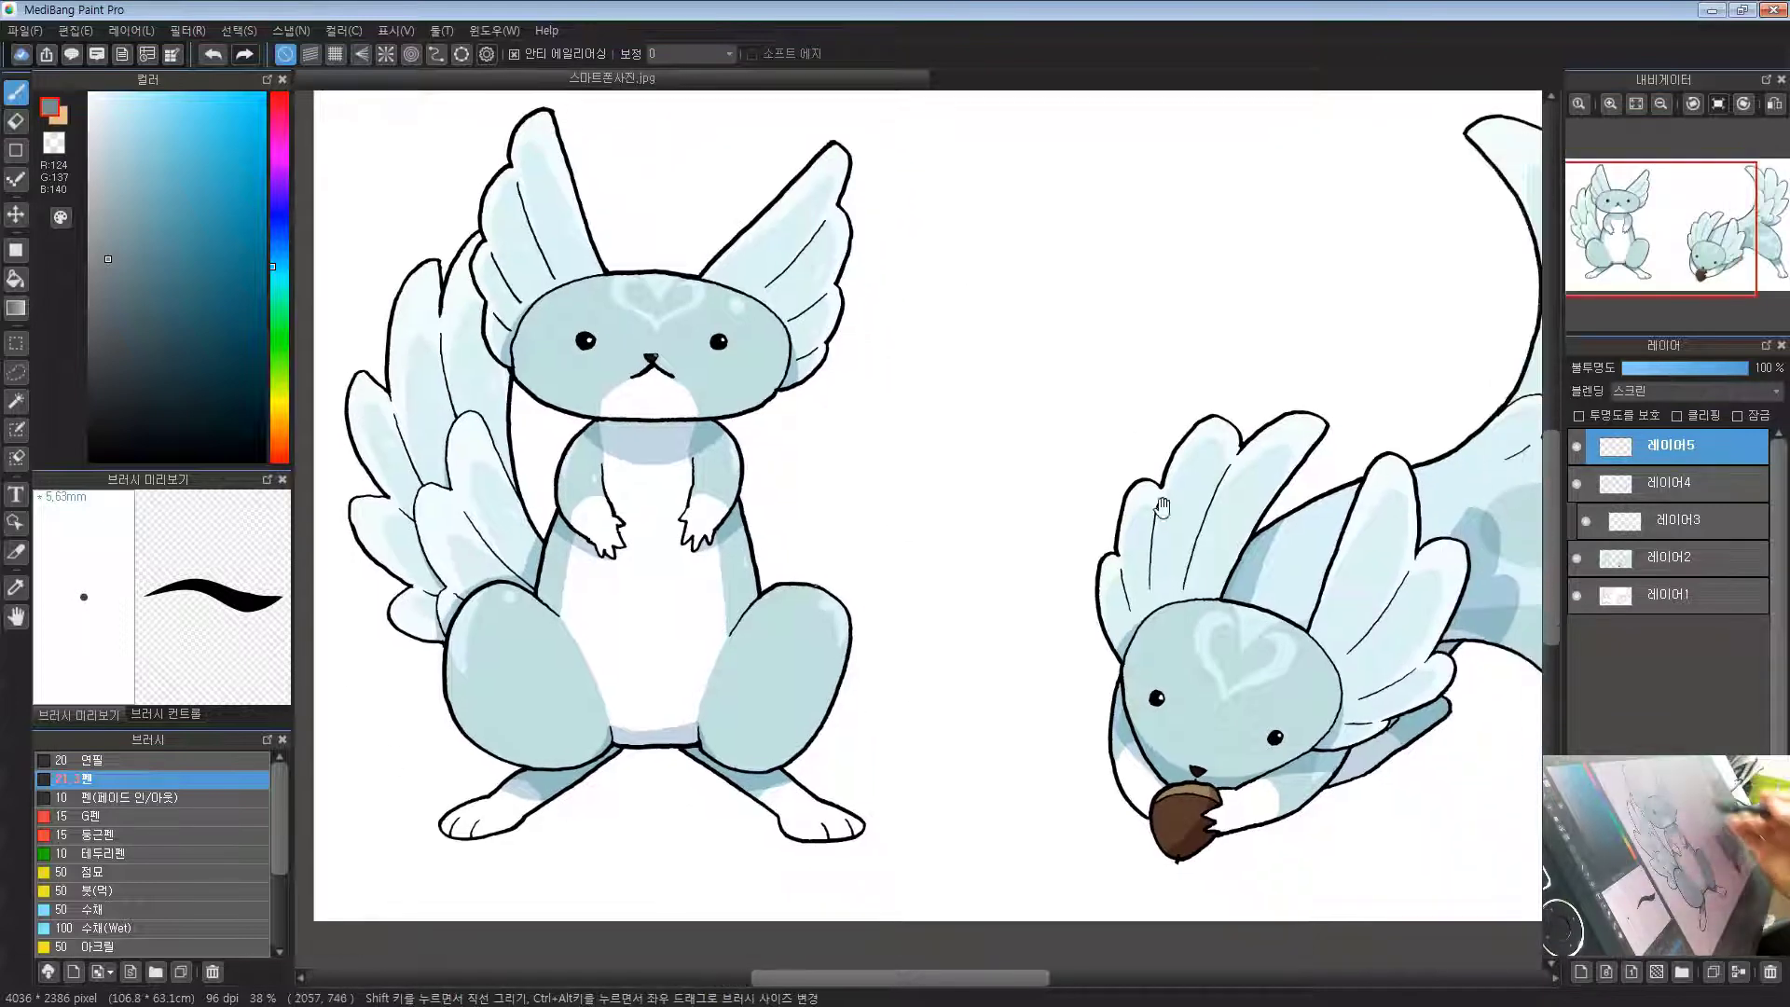
Step: Add highlight spots to the crouching creature's forehead and the feathers of its winged ears
left_click_drag(1291, 663, 639, 533)
scroll(601, 570, "up", 3)
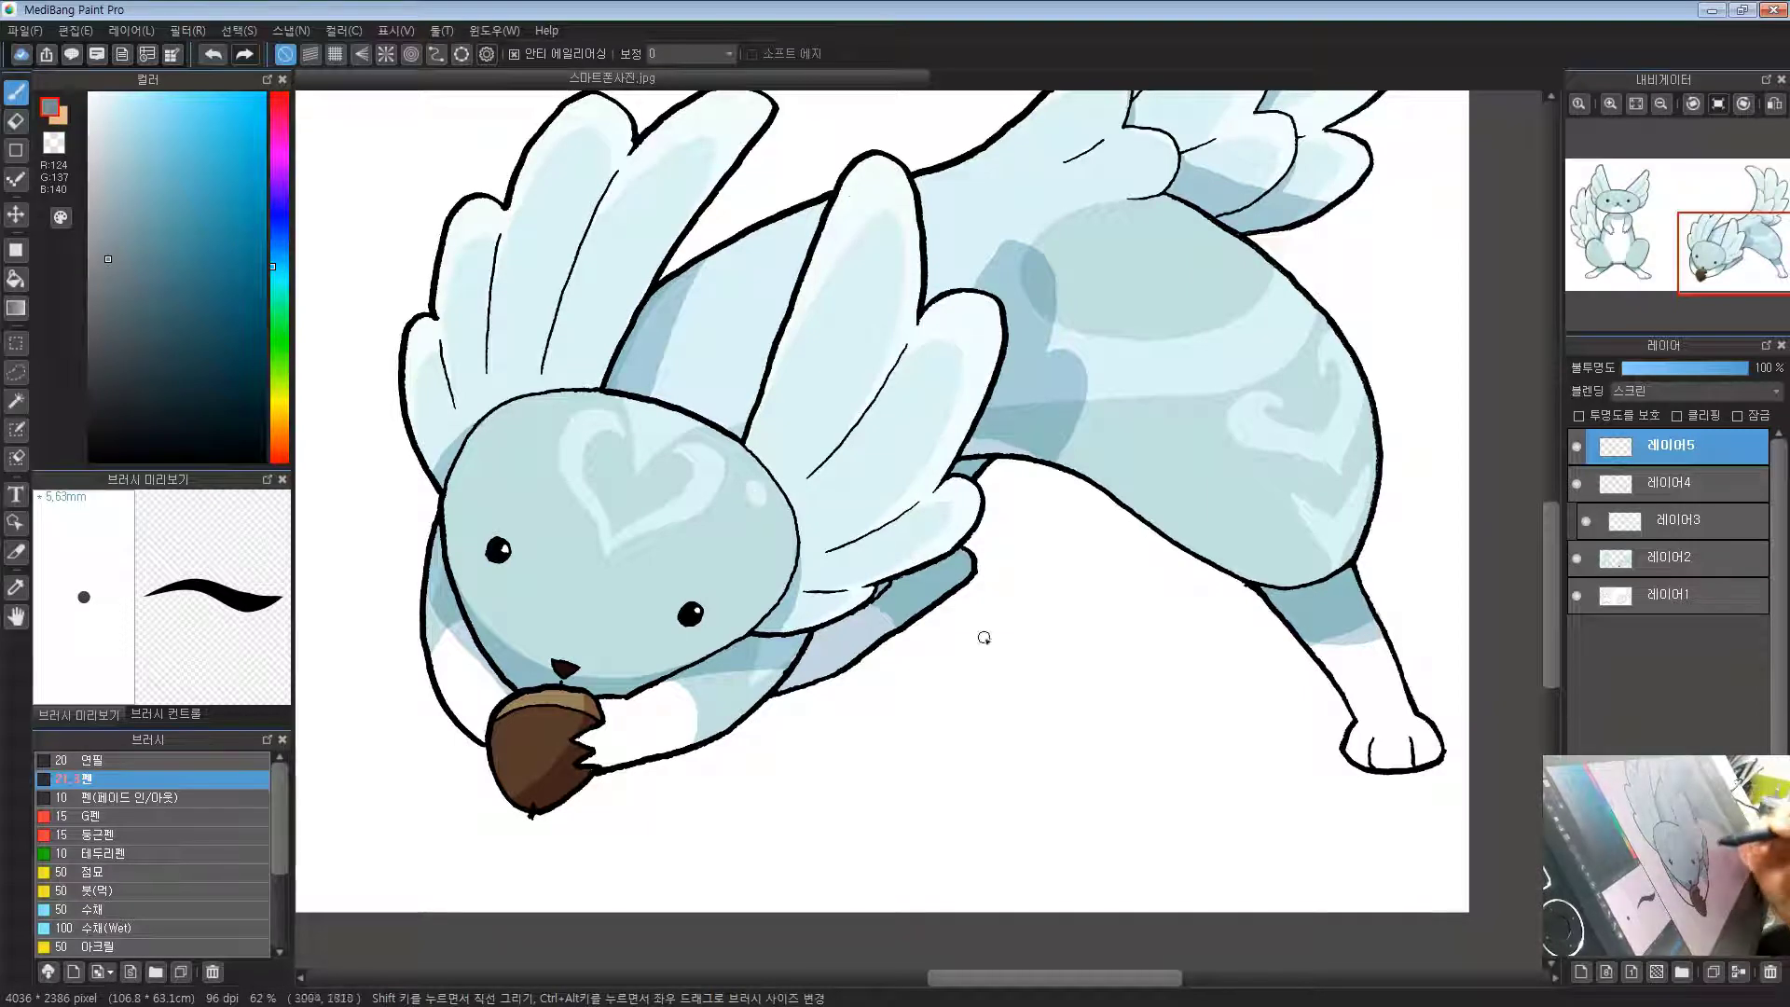
left_click_drag(784, 669, 866, 567)
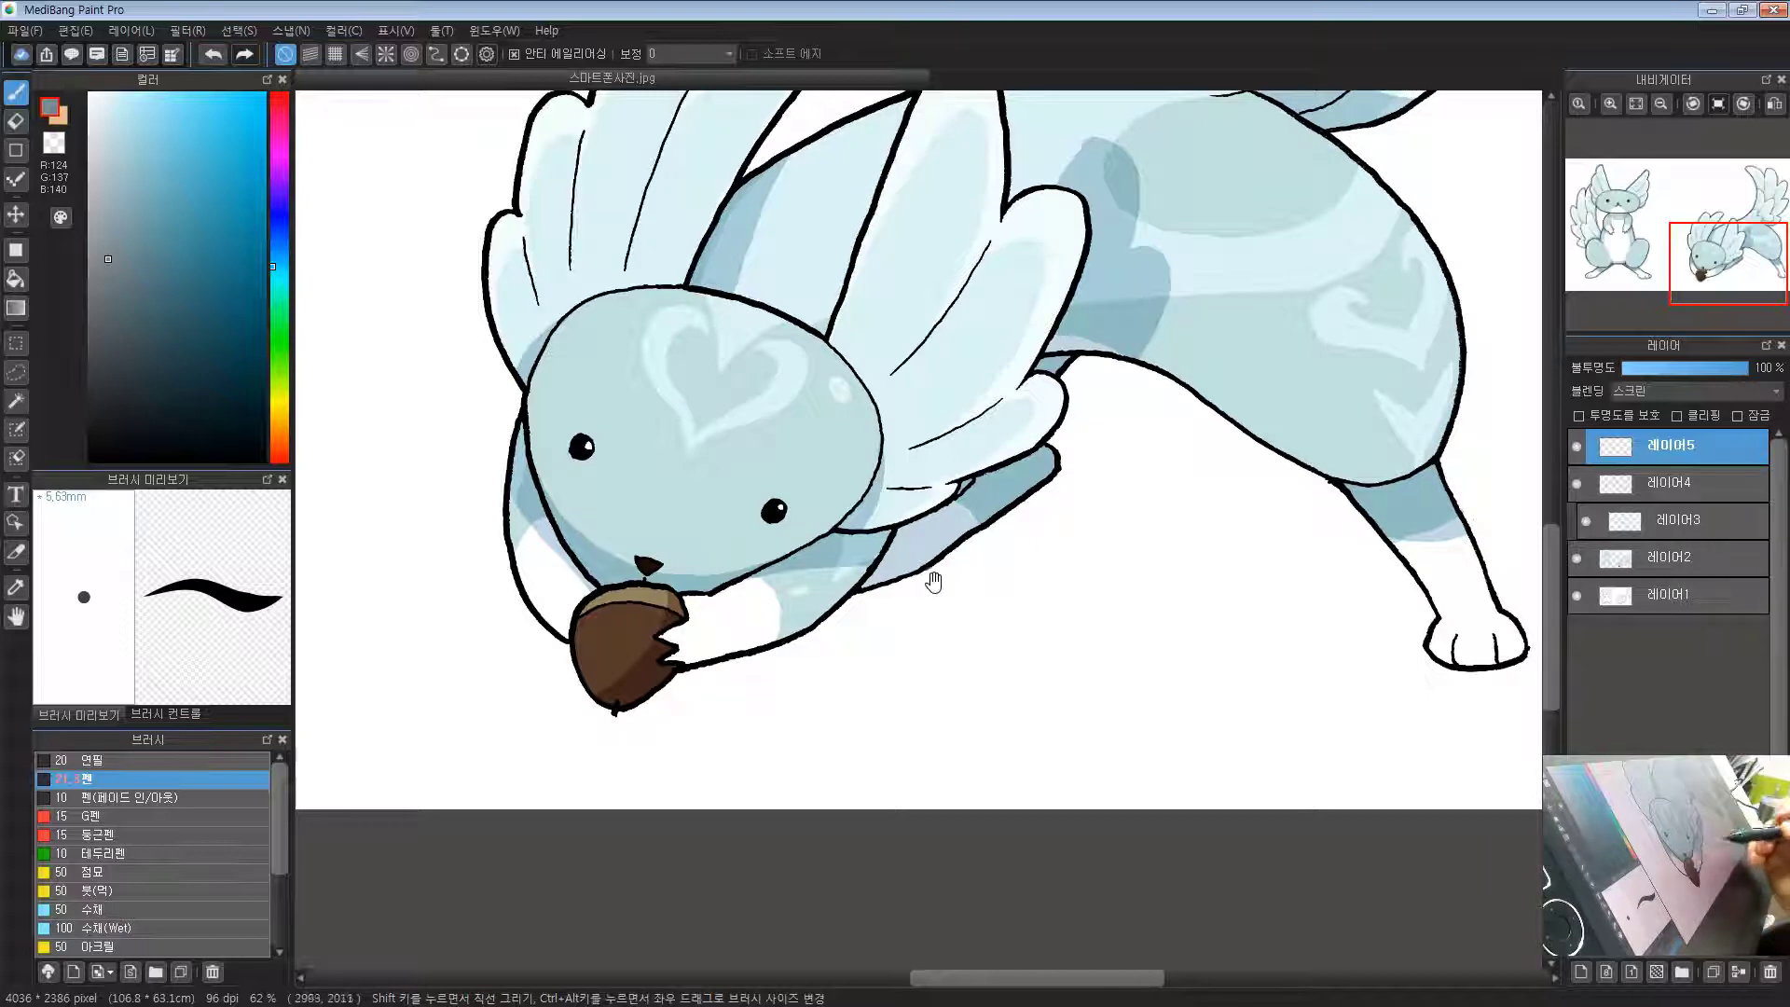
left_click_drag(735, 127, 822, 304)
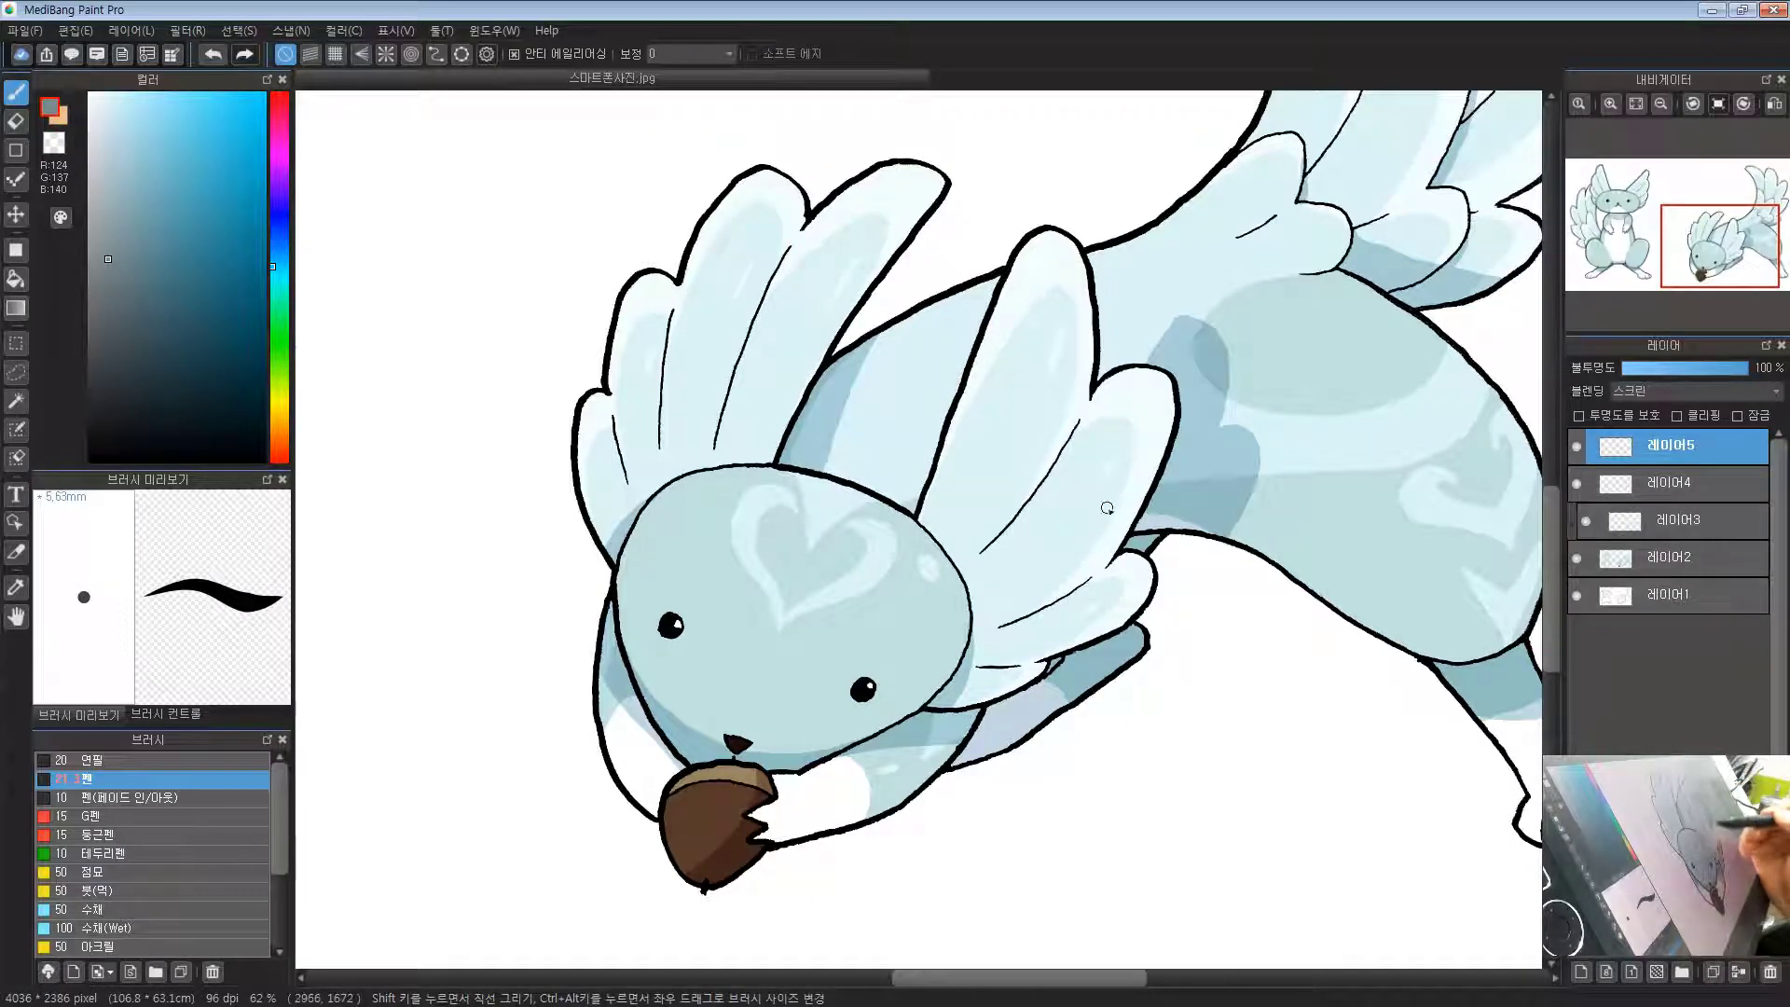
Step: Add highlight spots to the crouching creature's tail feathers and along the outer edge of its haunch
left_click_drag(1279, 378, 966, 460)
mouse_move(1082, 93)
left_mouse_down()
mouse_move(929, 367)
mouse_move(981, 463)
left_mouse_up()
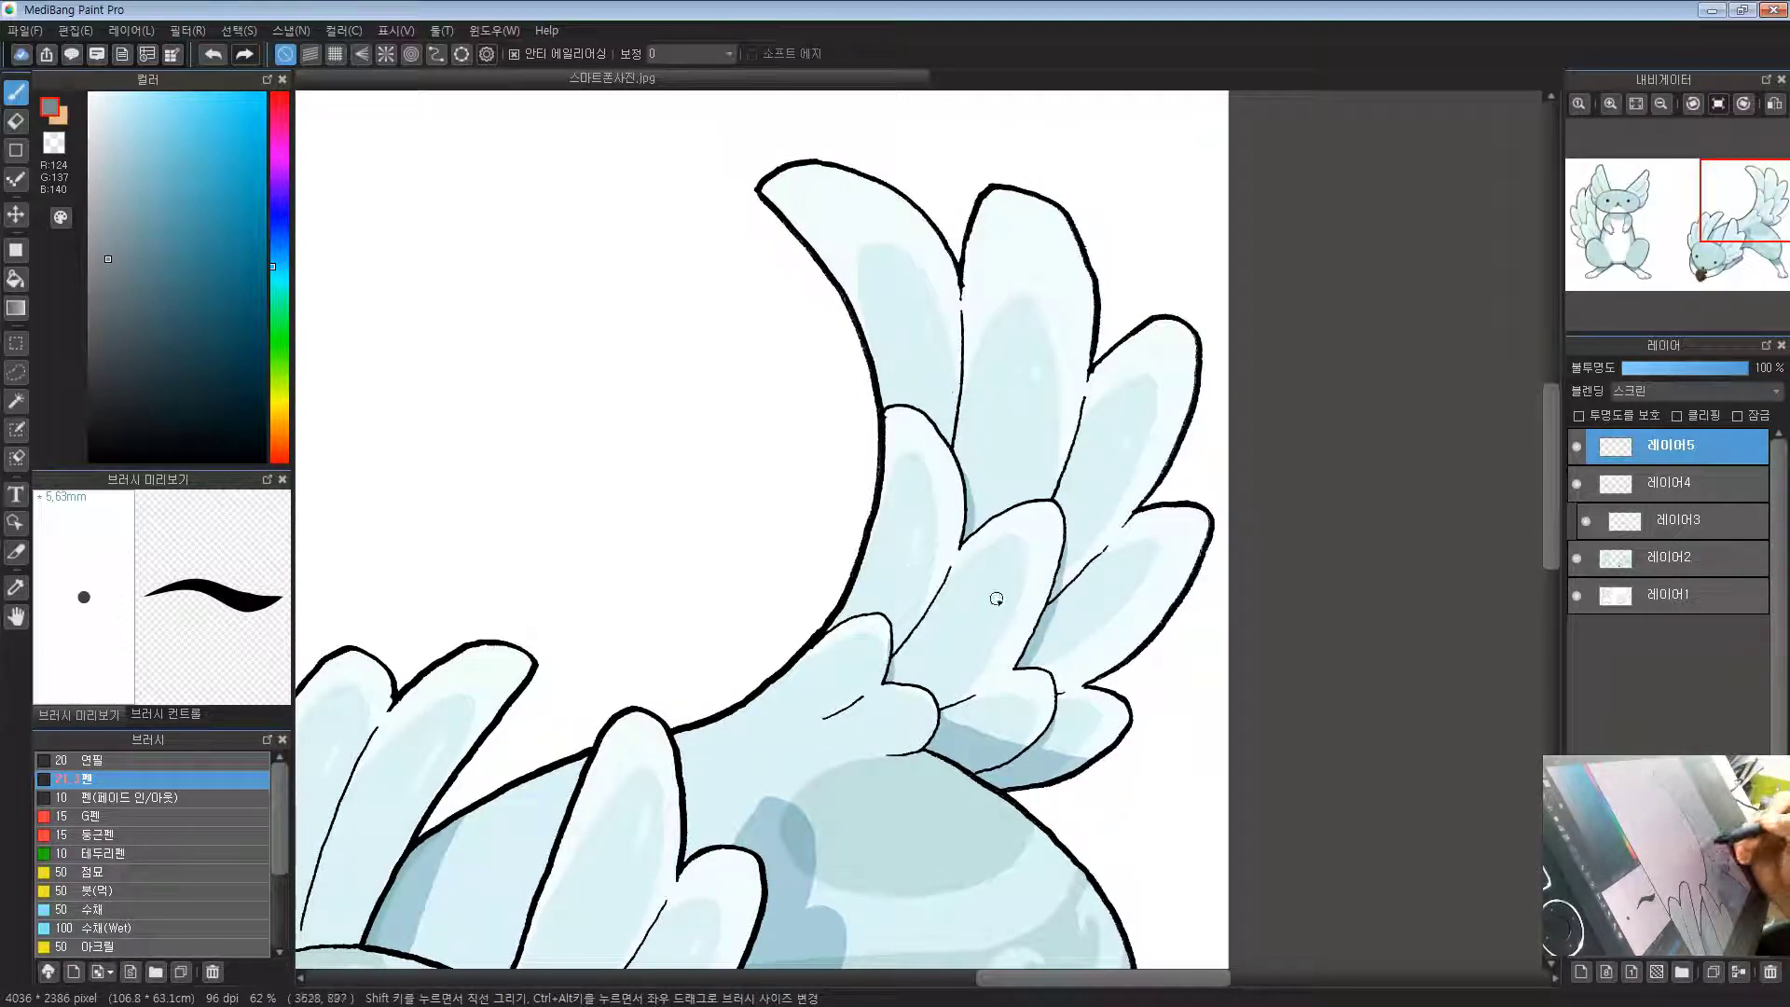
left_click_drag(848, 672, 838, 409)
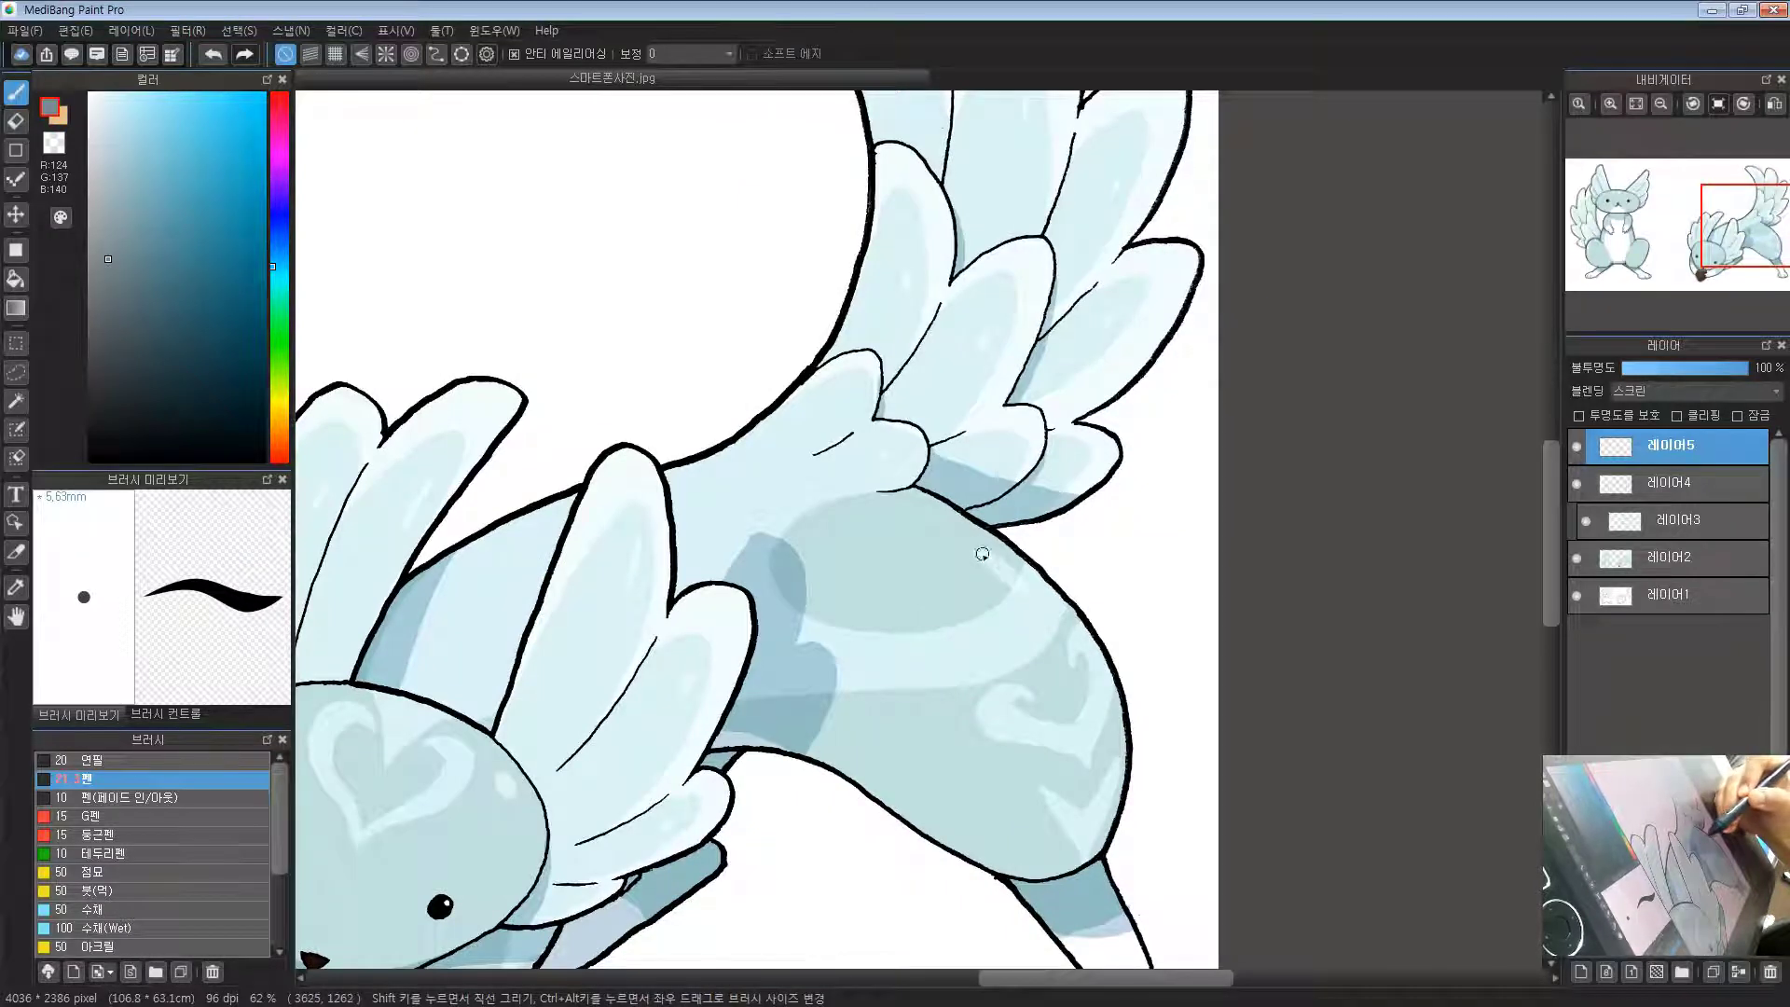
left_click_drag(1084, 681, 1063, 615)
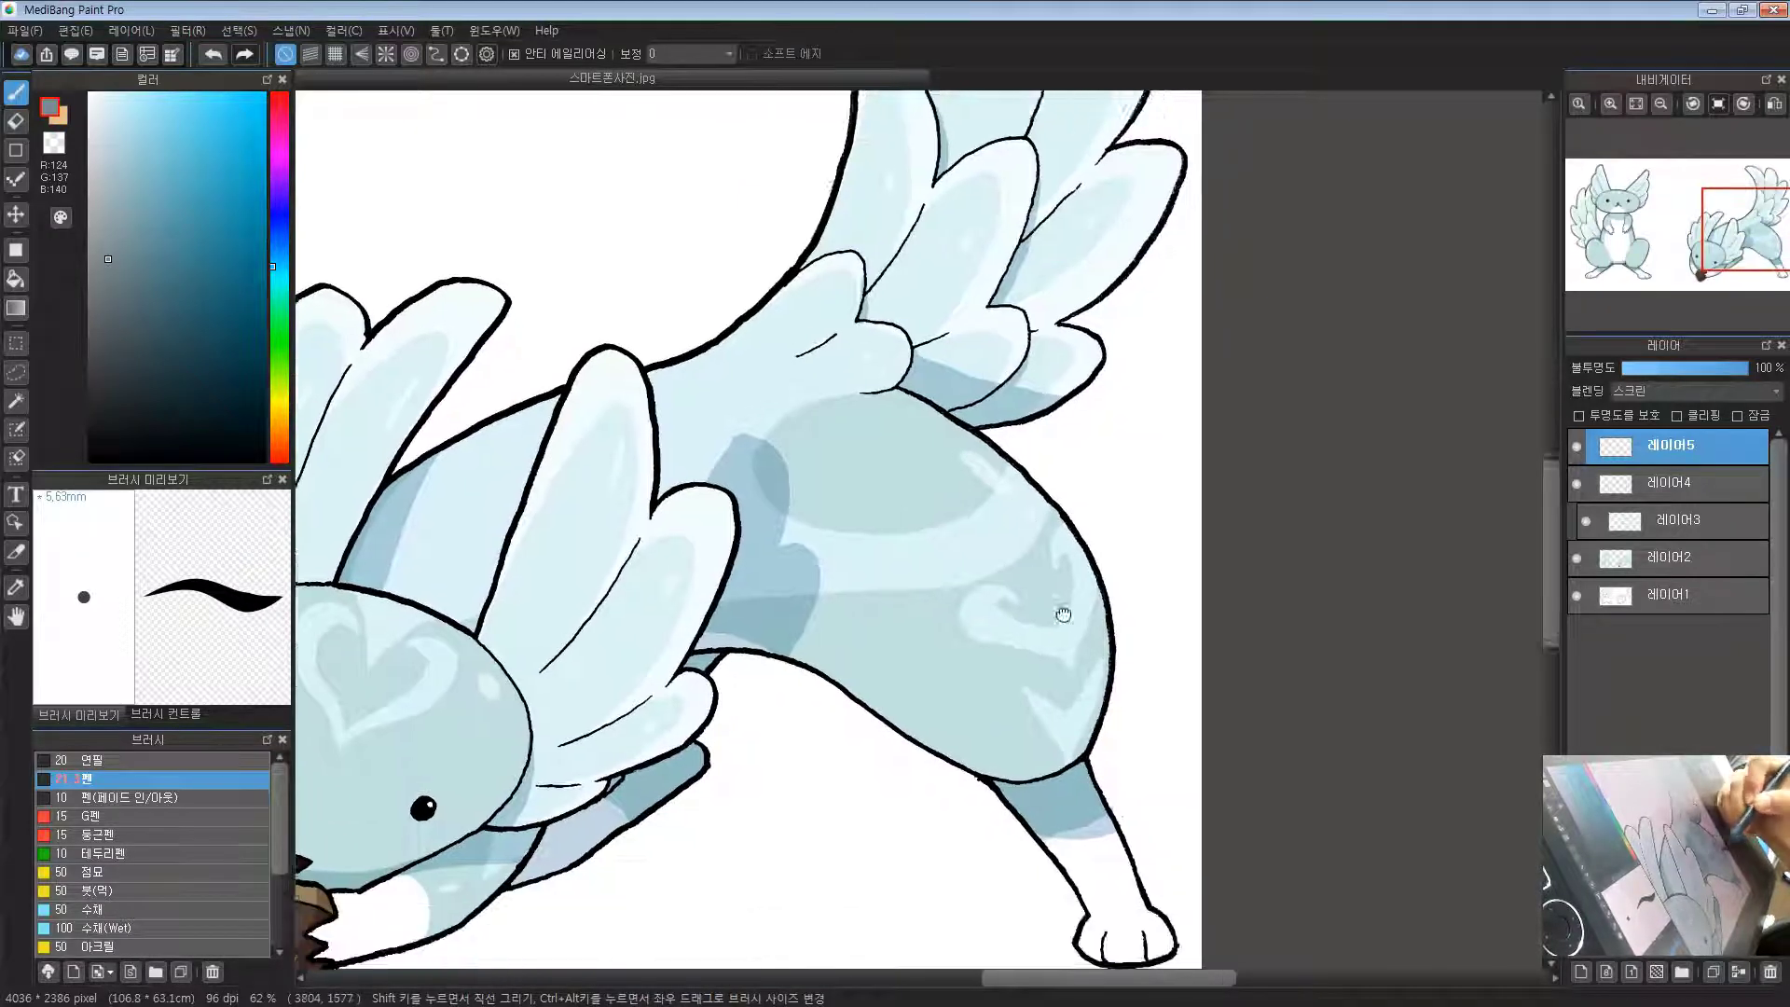
scroll(1063, 616, "down", 1)
left_click_drag(945, 685, 939, 640)
left_click_drag(1090, 688, 1113, 655)
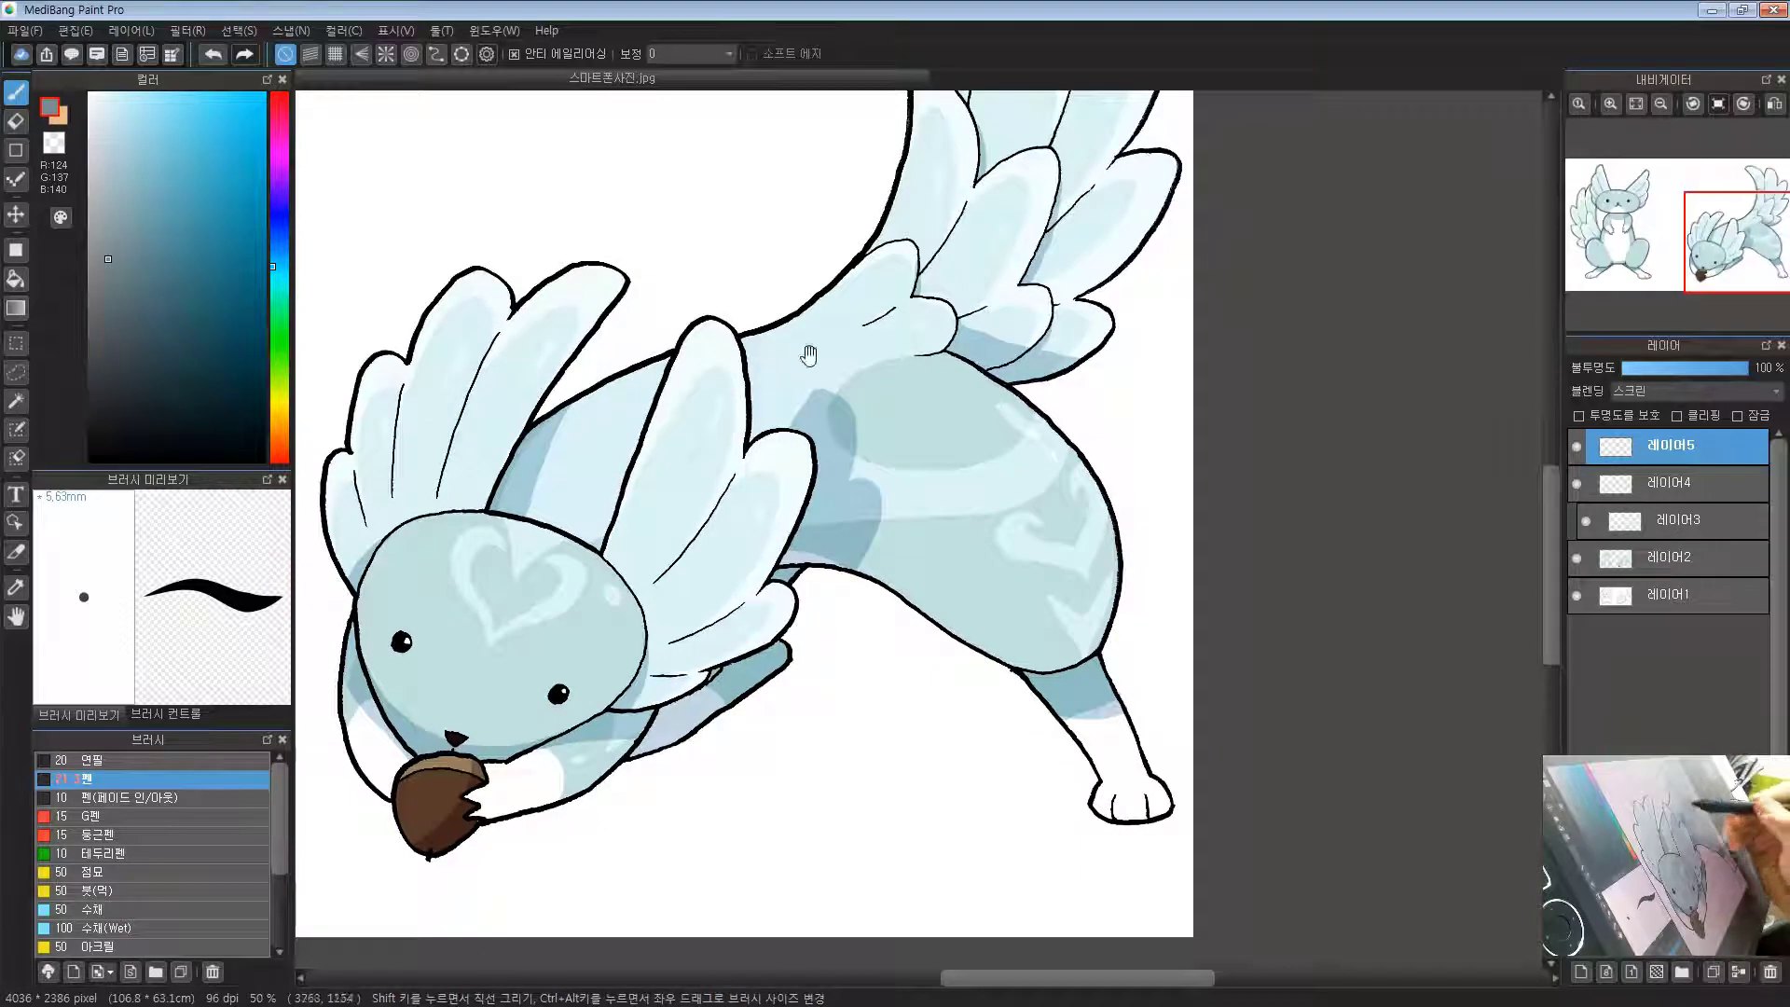
Step: Check the highlights on the crouching creature's back, face and forelegs, and compare both creatures across the whole illustration
scroll(810, 355, "up", 1)
left_click_drag(777, 333, 906, 376)
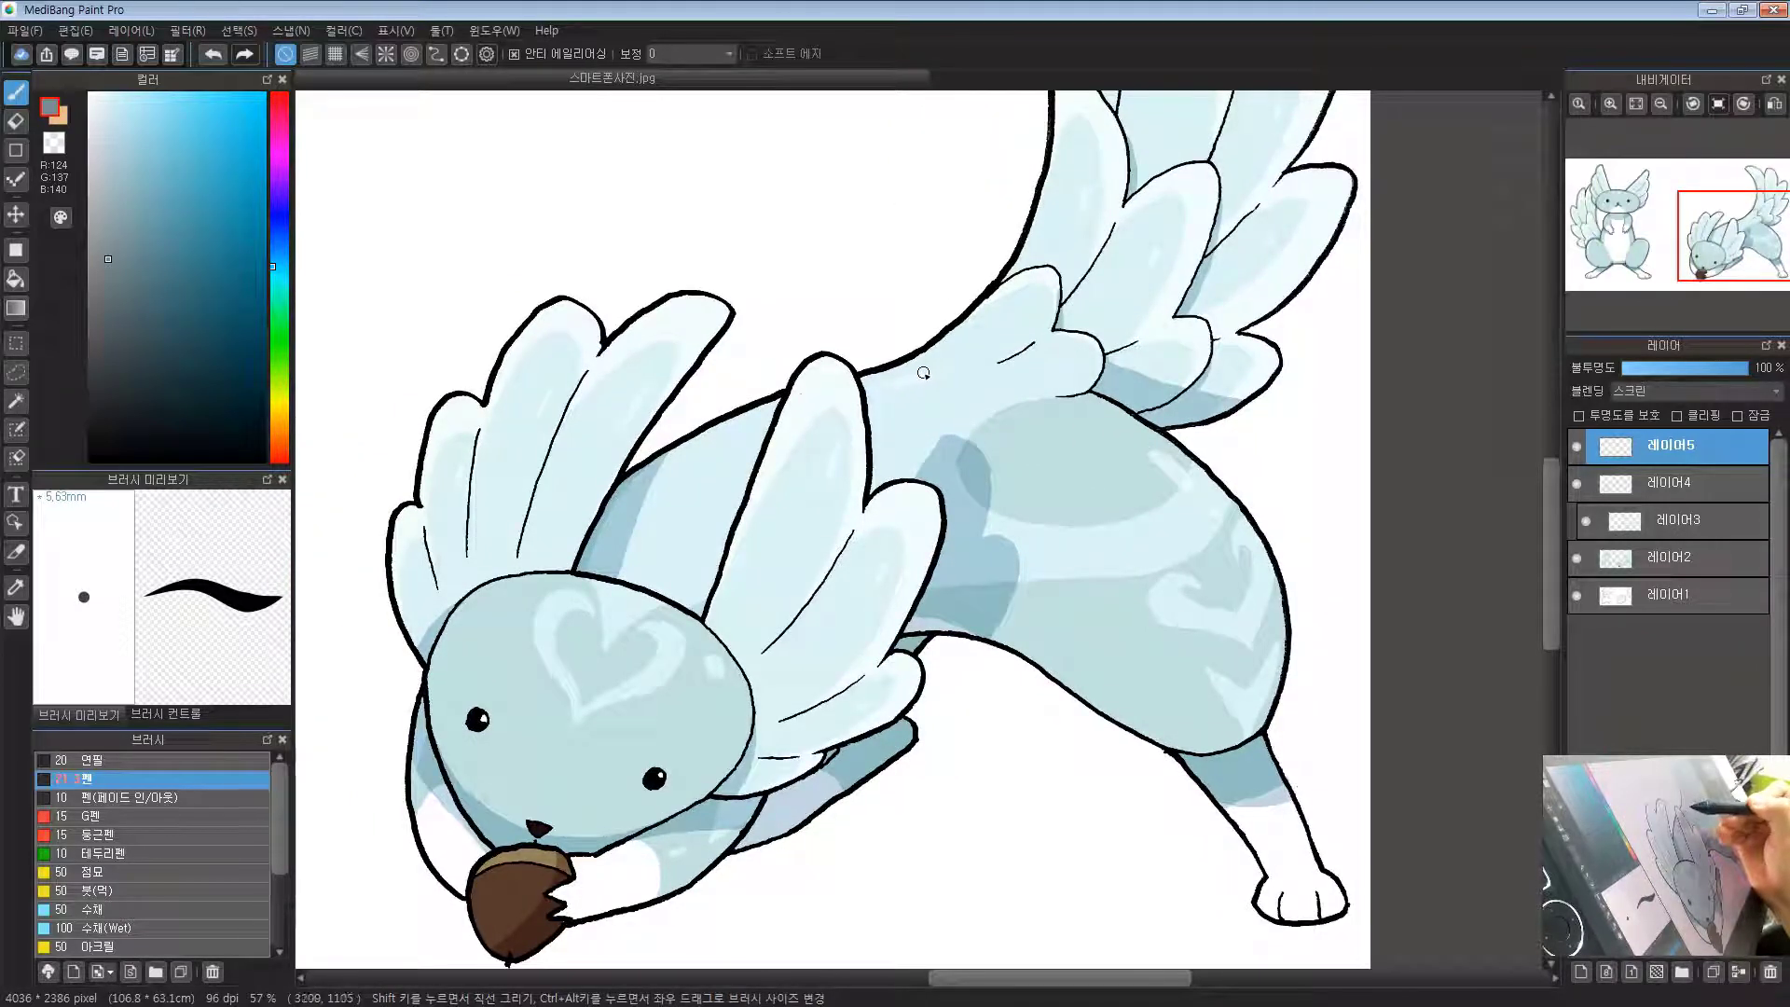
left_click_drag(1181, 663, 1138, 551)
scroll(1139, 551, "down", 2)
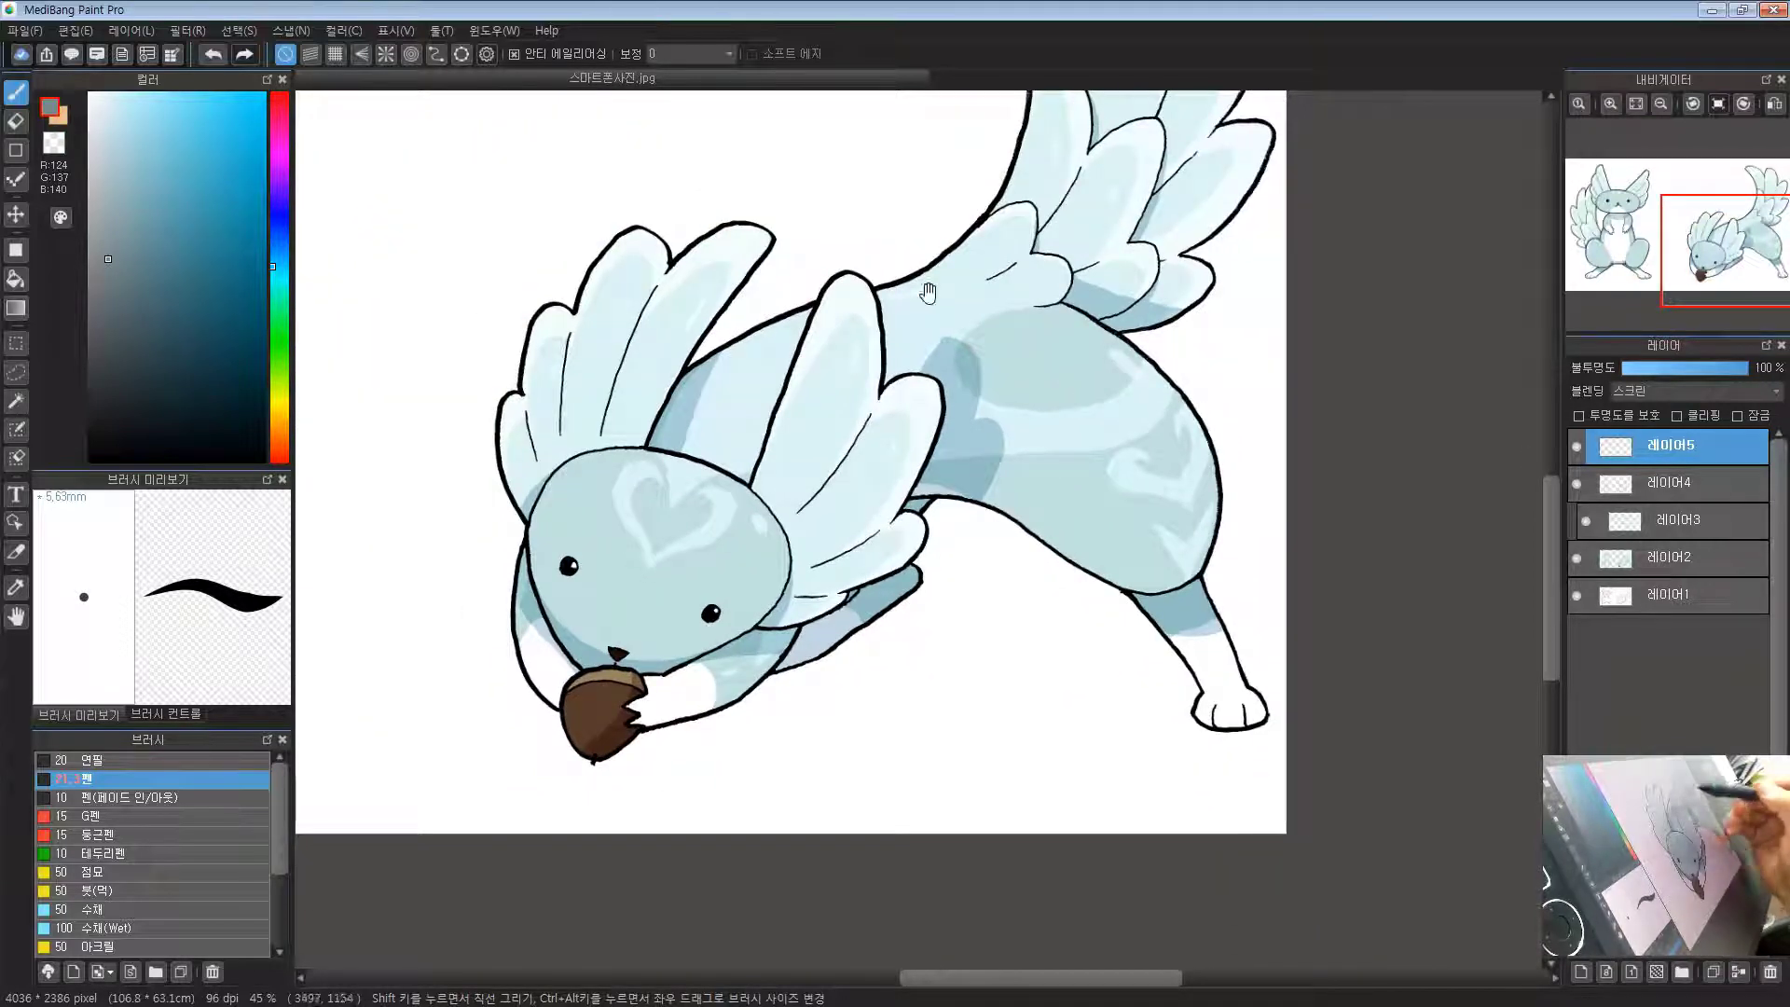
left_click_drag(807, 319, 913, 317)
scroll(912, 317, "up", 2)
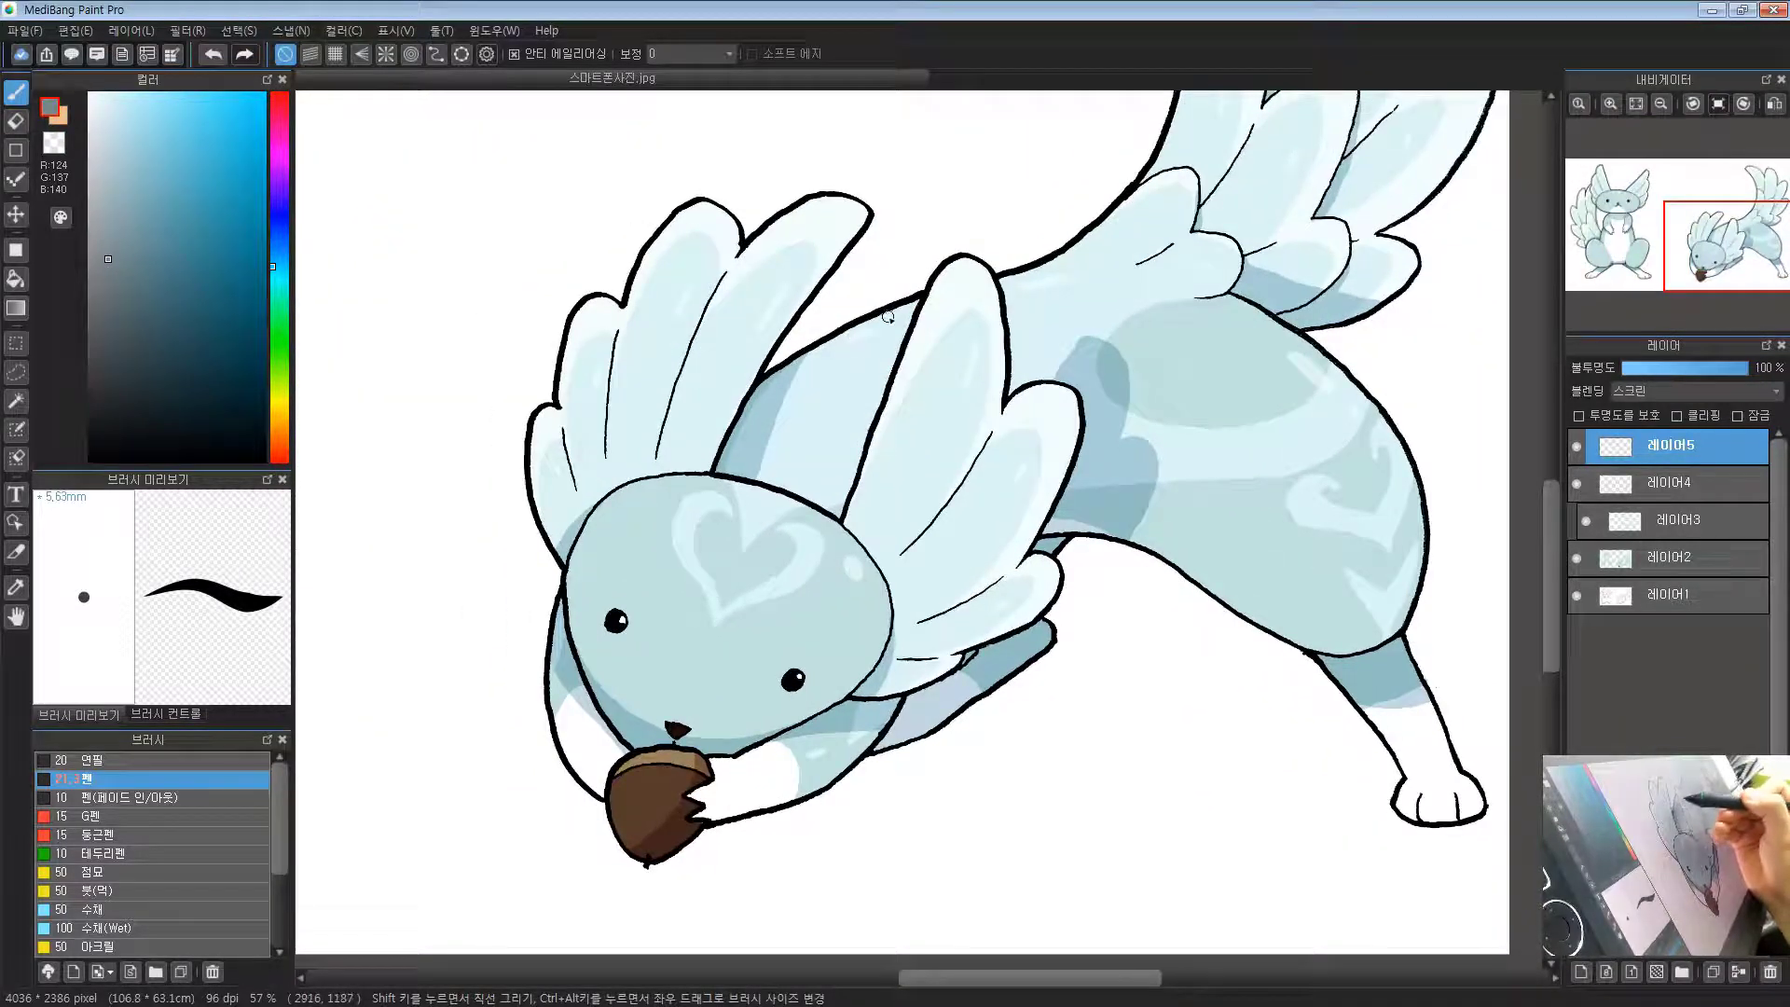
left_click_drag(896, 325, 804, 464)
left_click_drag(788, 615, 981, 487)
left_click_drag(926, 354, 984, 369)
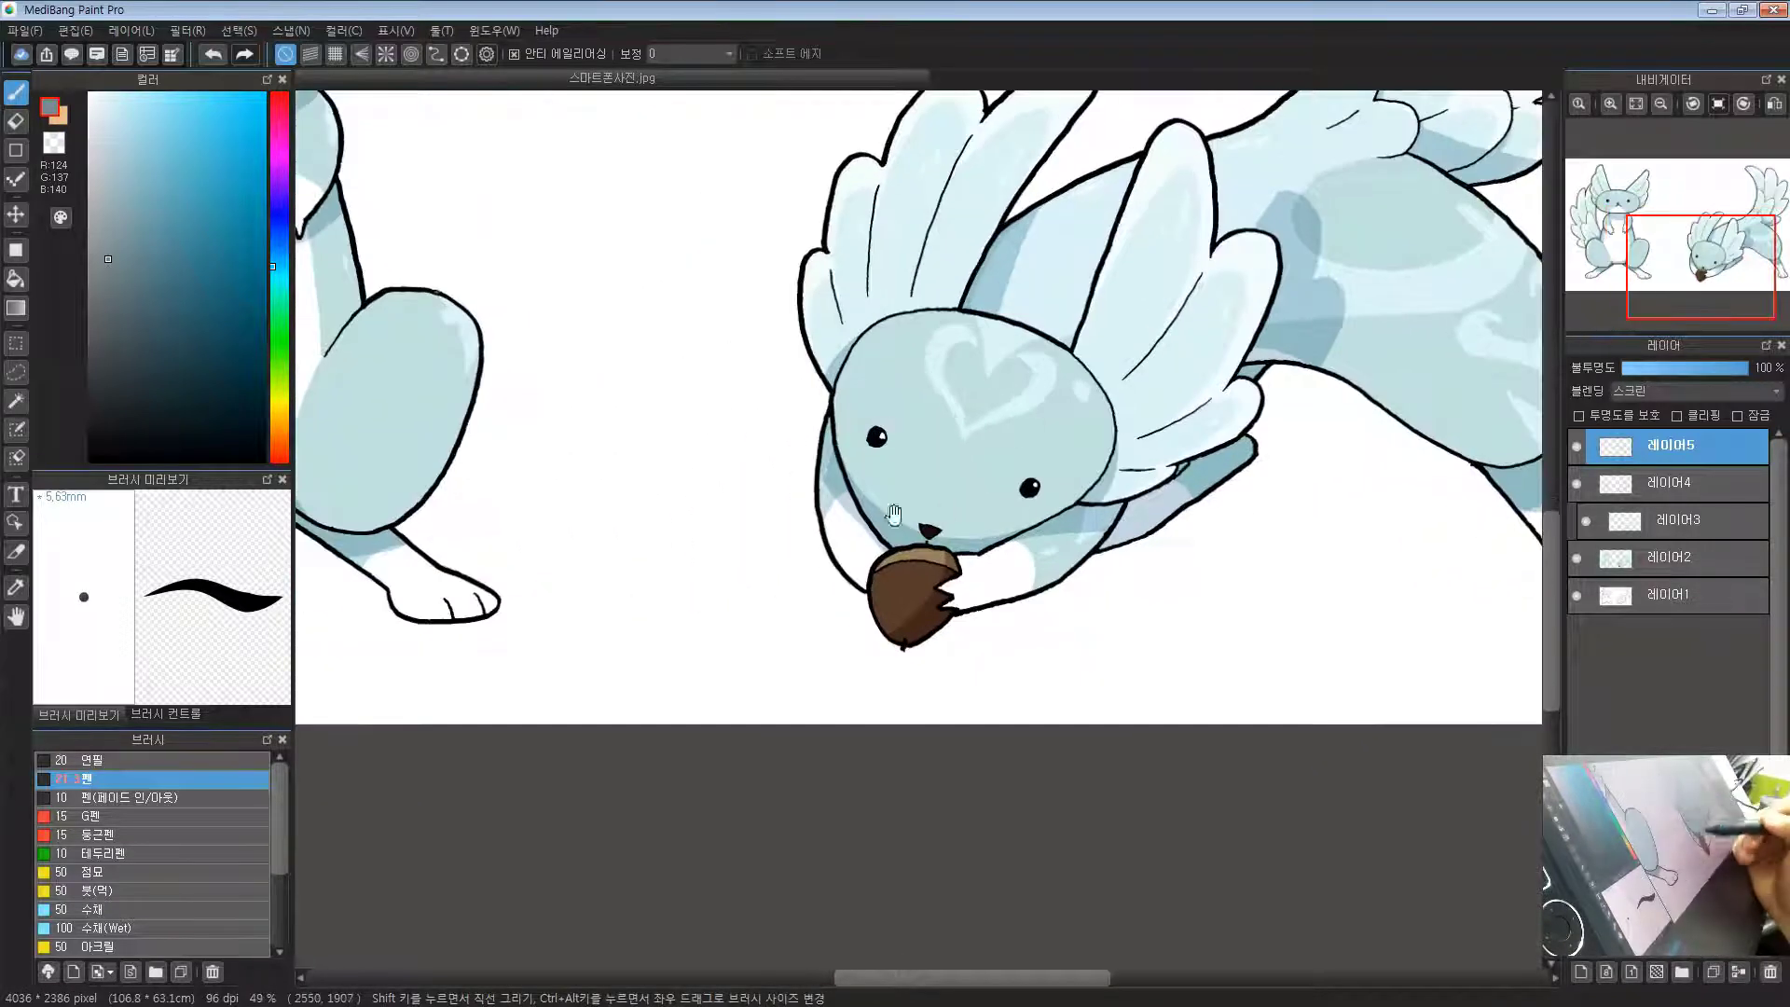
left_click_drag(918, 443, 783, 719)
left_click_drag(702, 674, 732, 660)
scroll(731, 659, "down", 1)
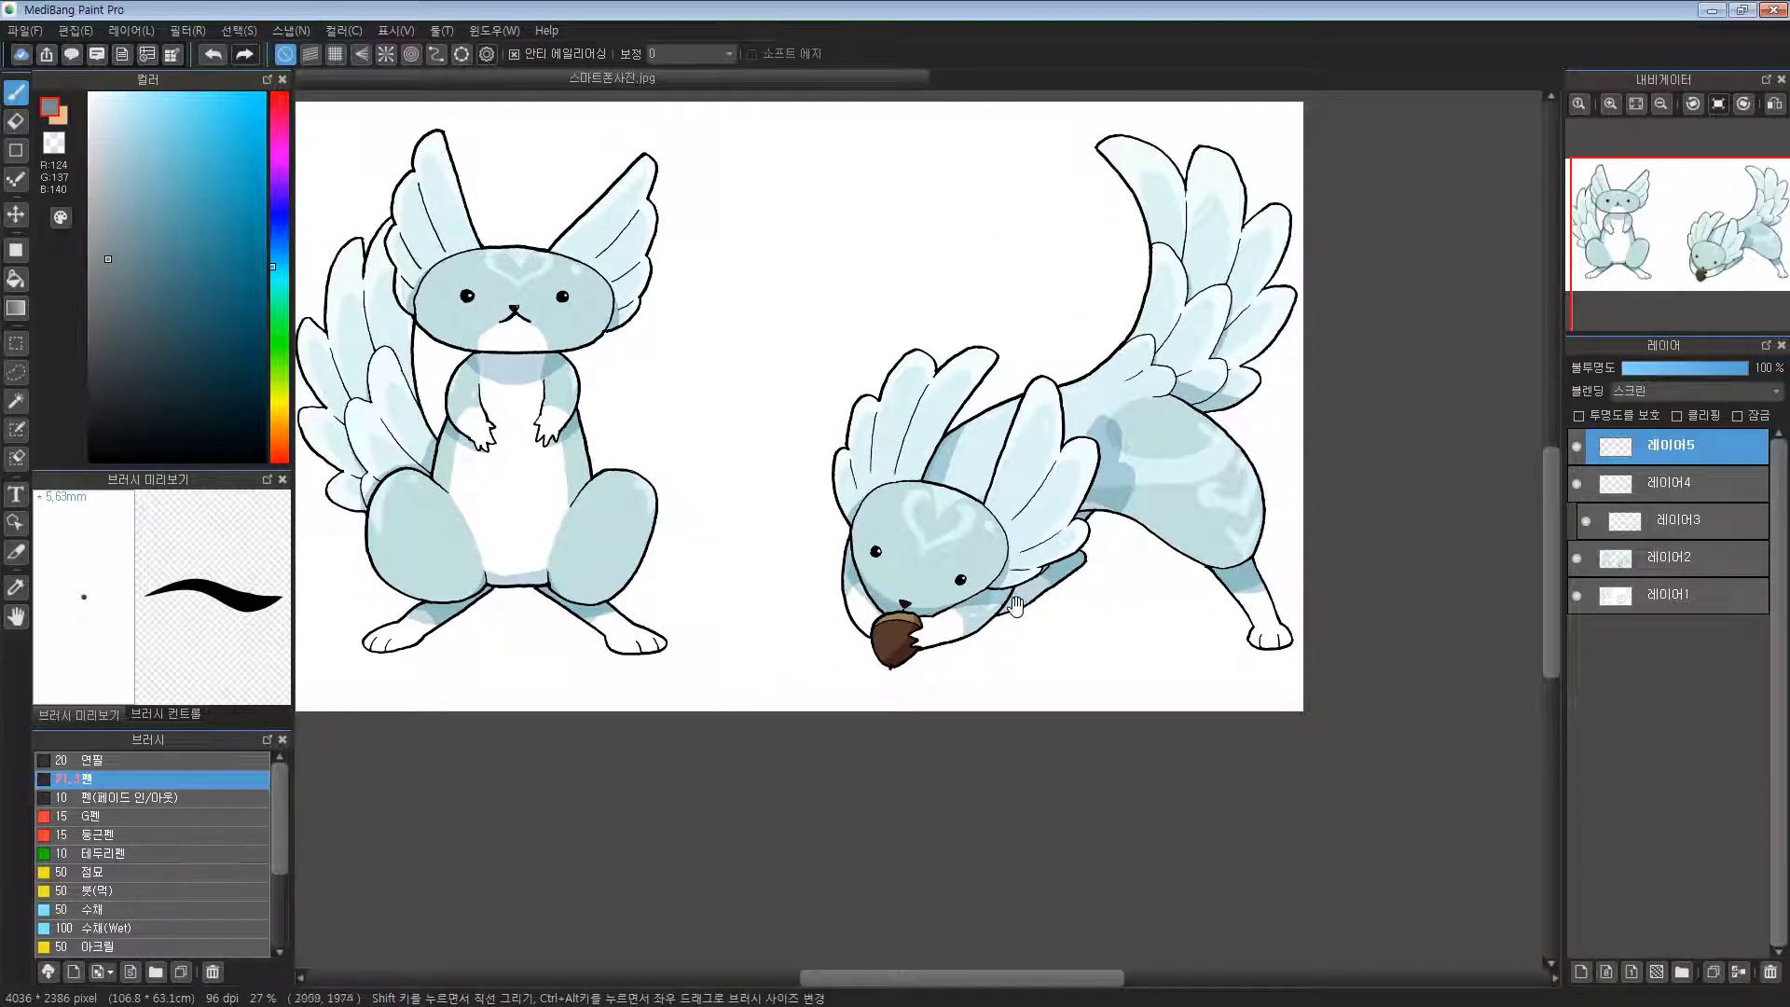
left_click_drag(1016, 606, 1108, 749)
scroll(1055, 617, "up", 1)
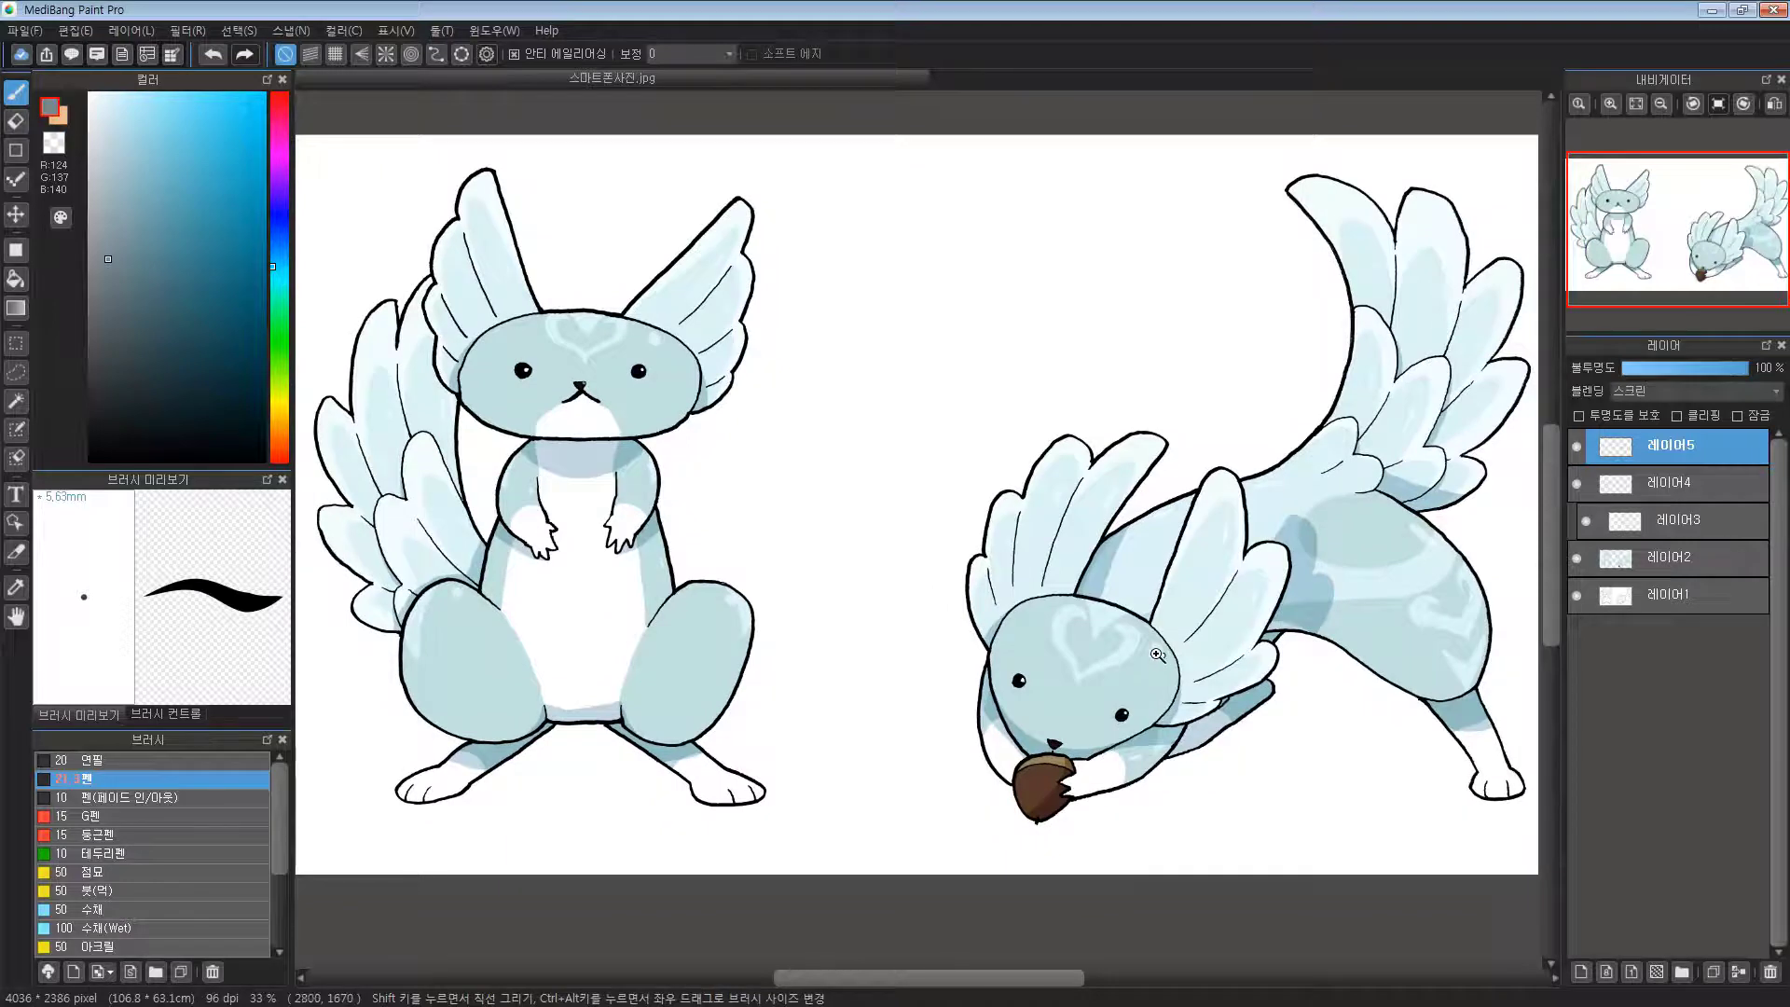
scroll(1157, 656, "down", 1)
scroll(1160, 655, "up", 2)
scroll(1162, 654, "down", 1)
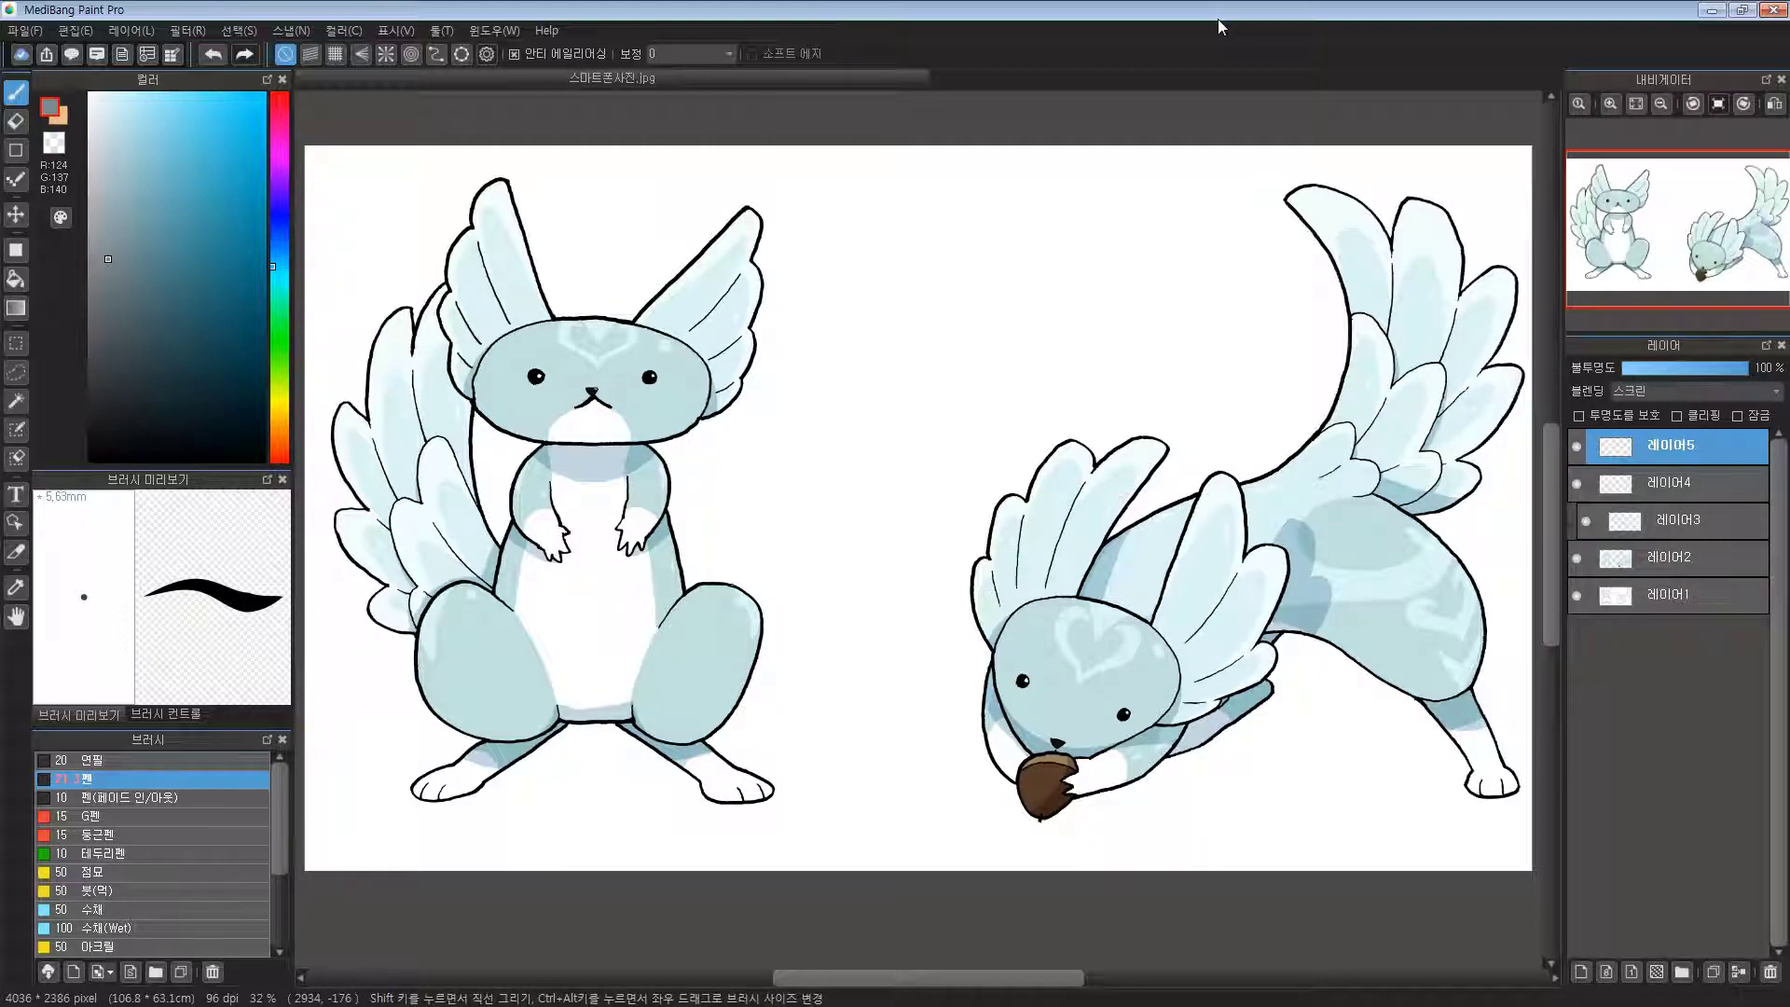
Step: Save the layered illustration under the new name 깃털다람쥐몬스터_원본 in MediBang Paint Pro (*.mdp) format
left_click(24, 31)
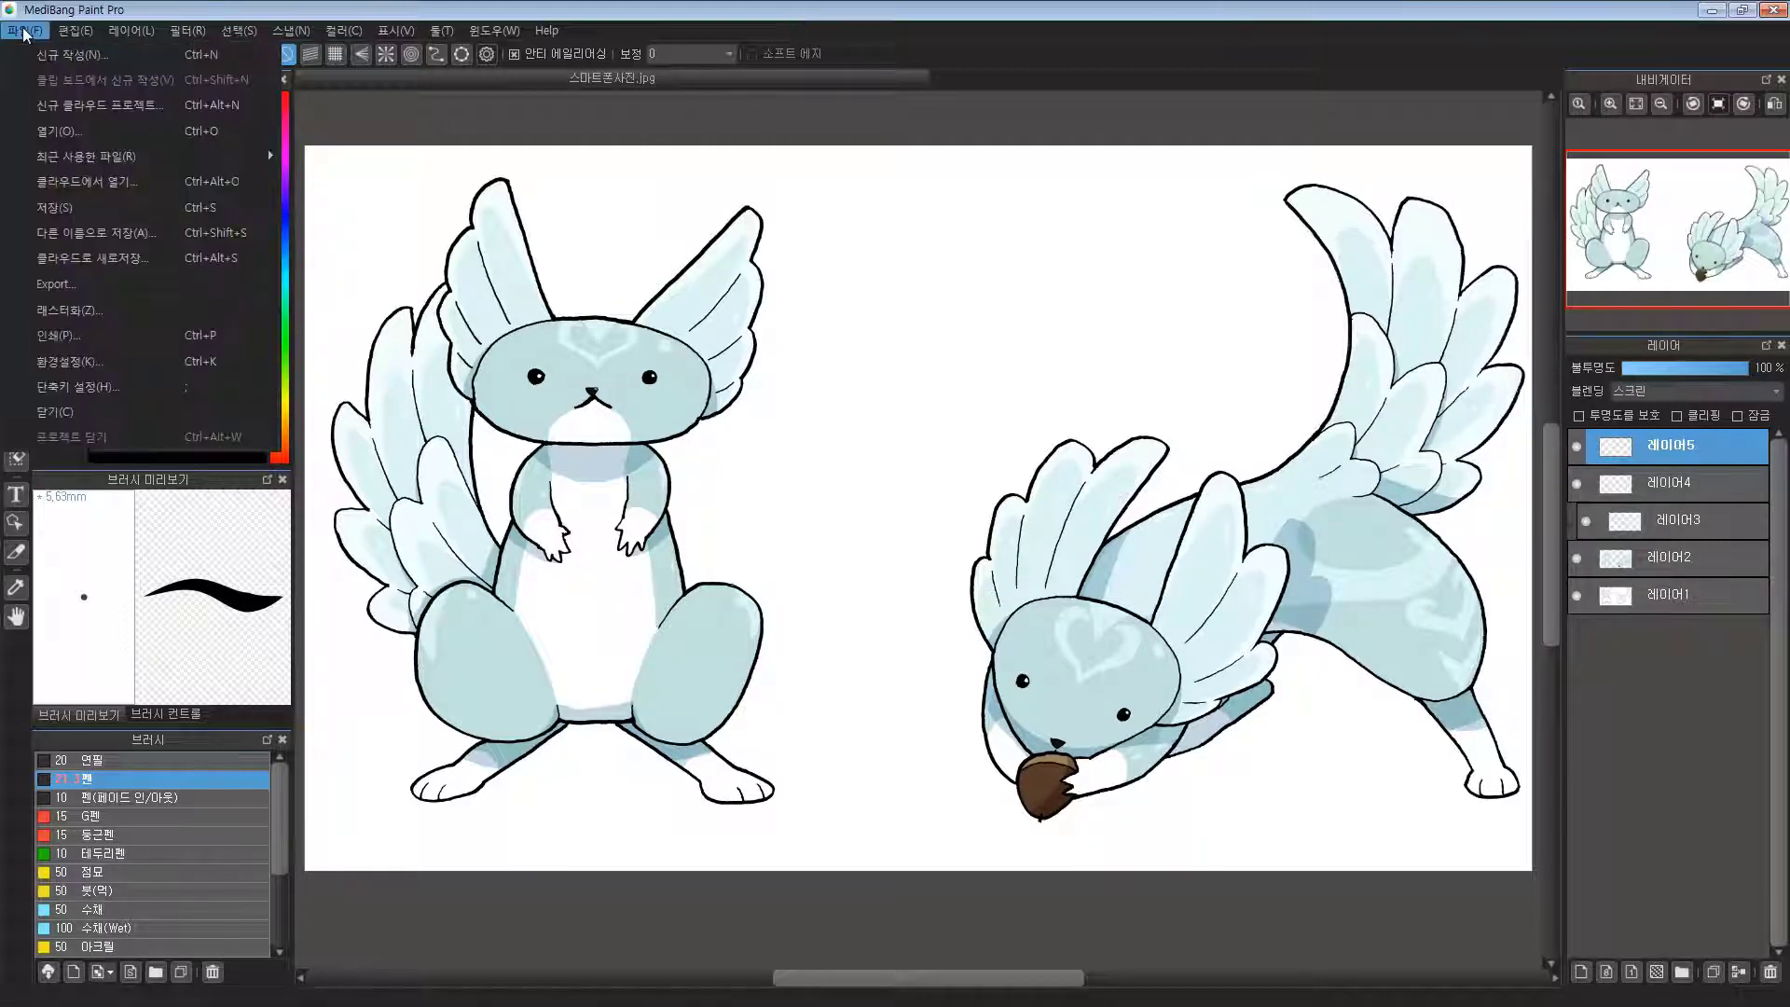
left_click(96, 233)
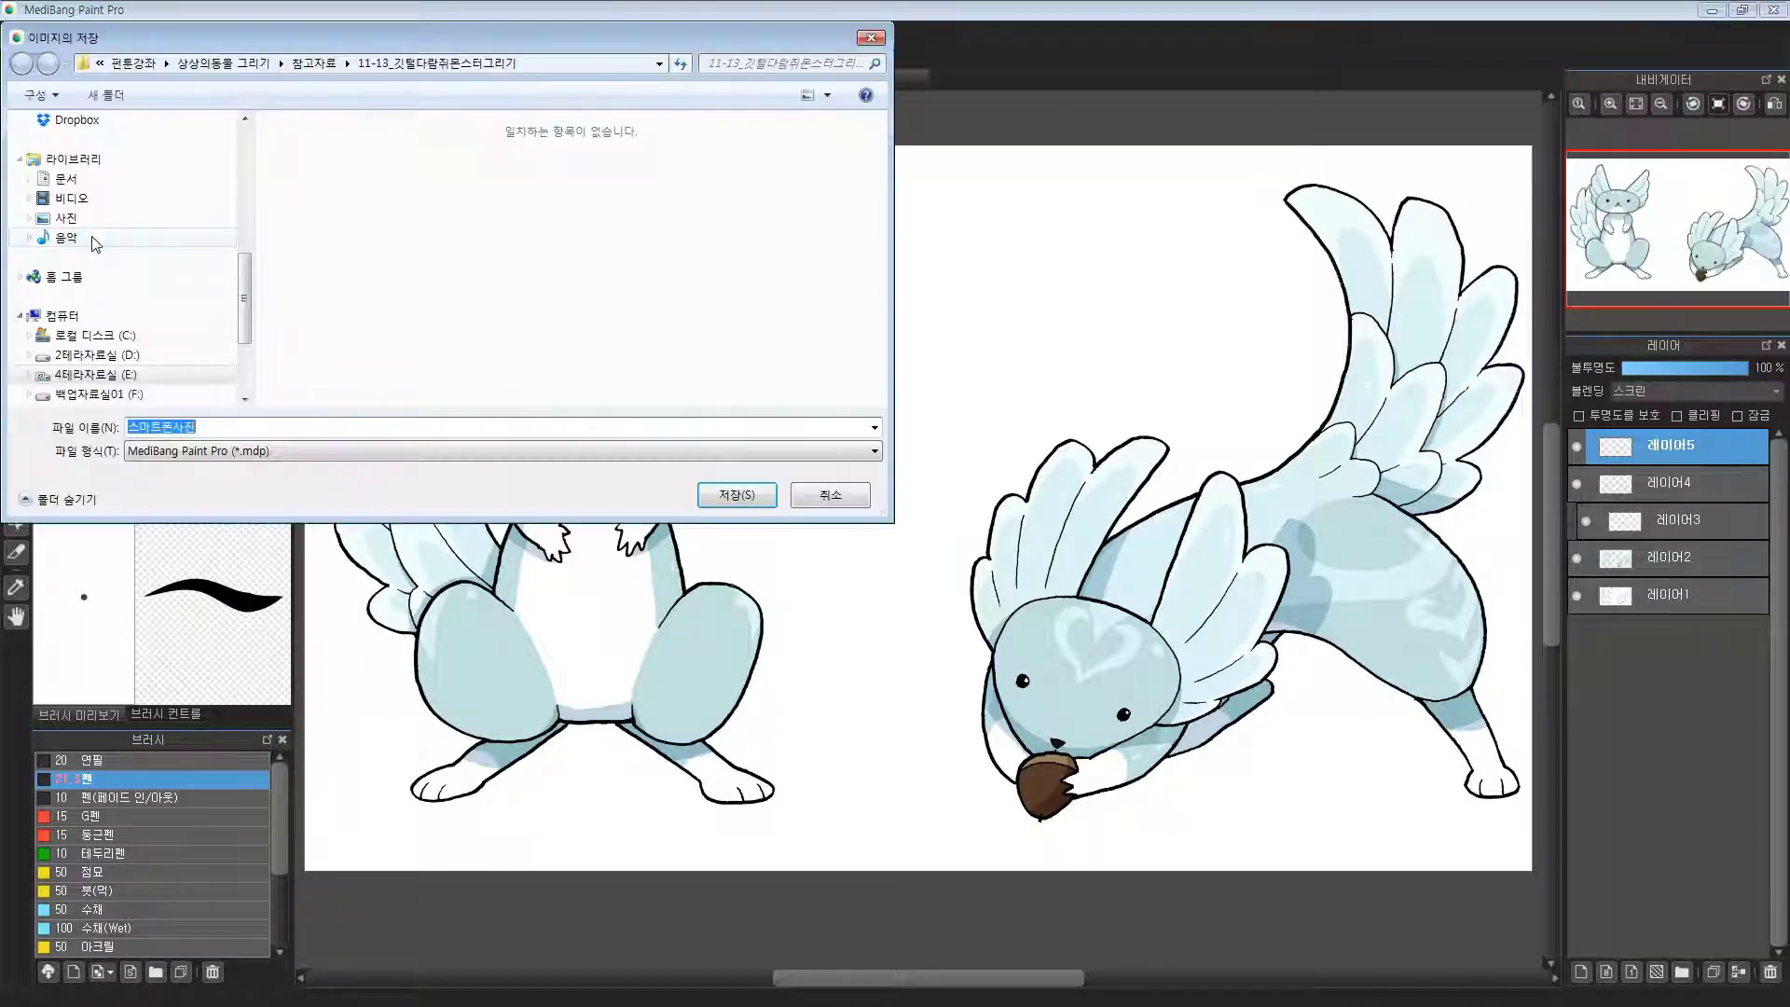
left_click_drag(486, 39, 826, 105)
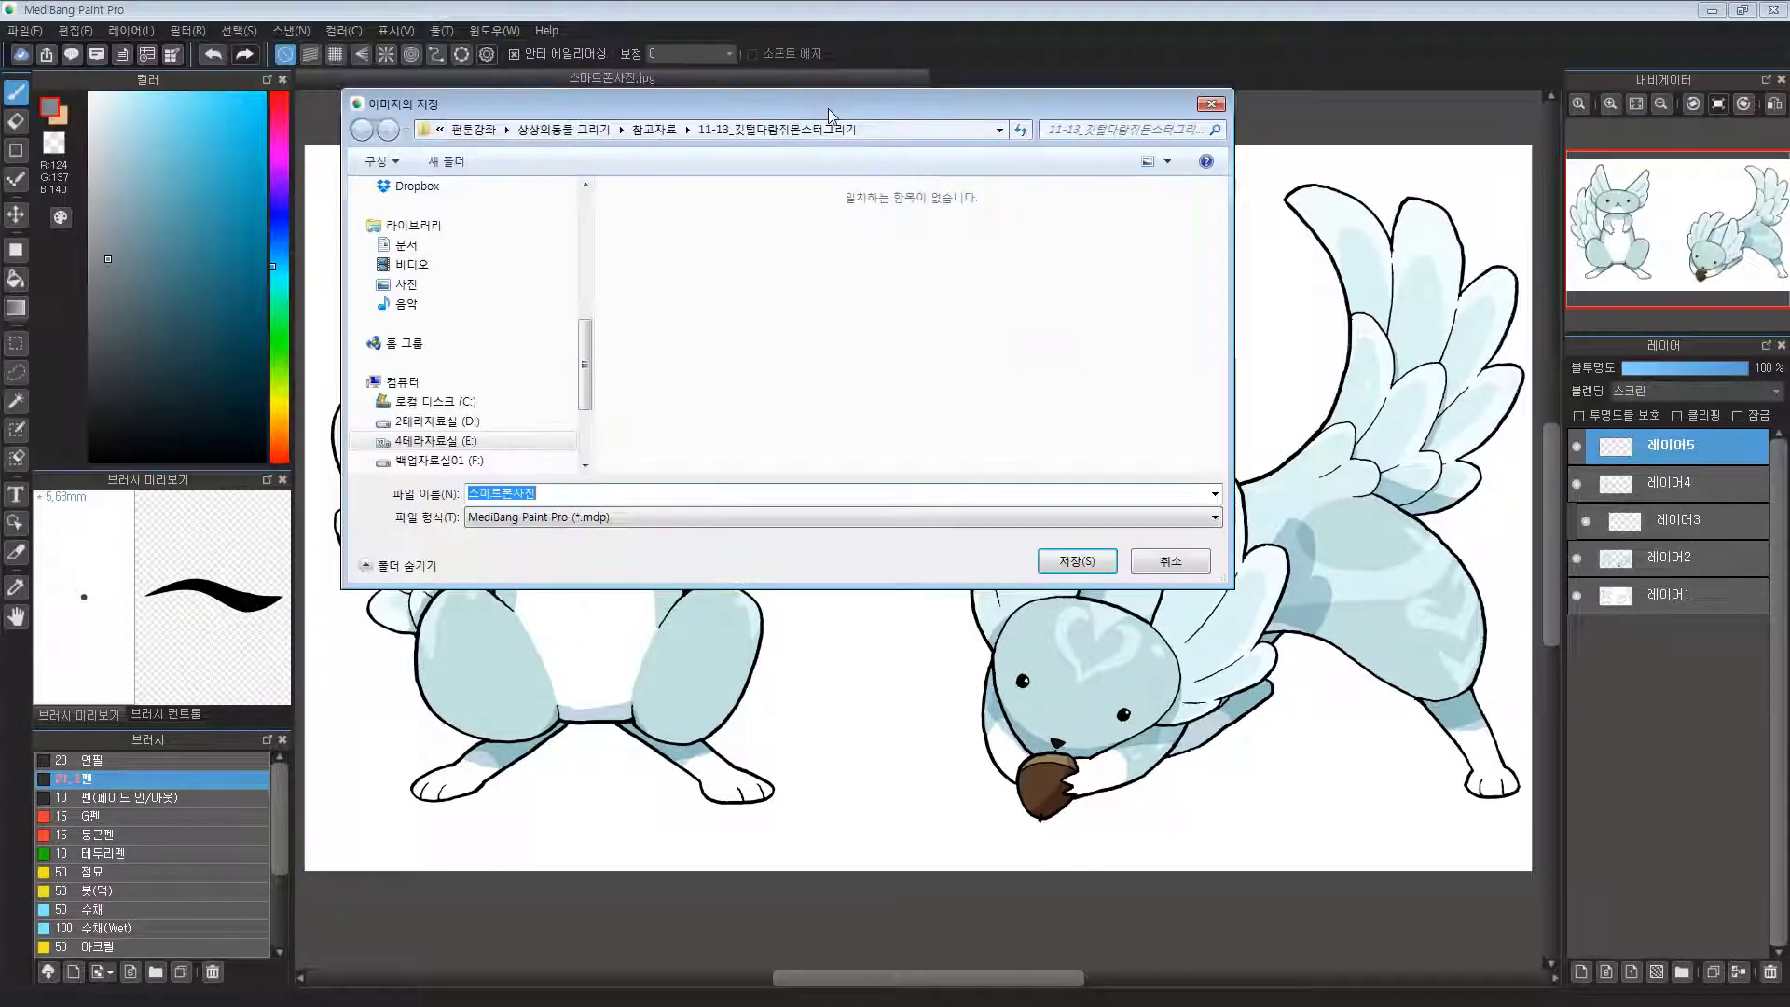
left_click(566, 494)
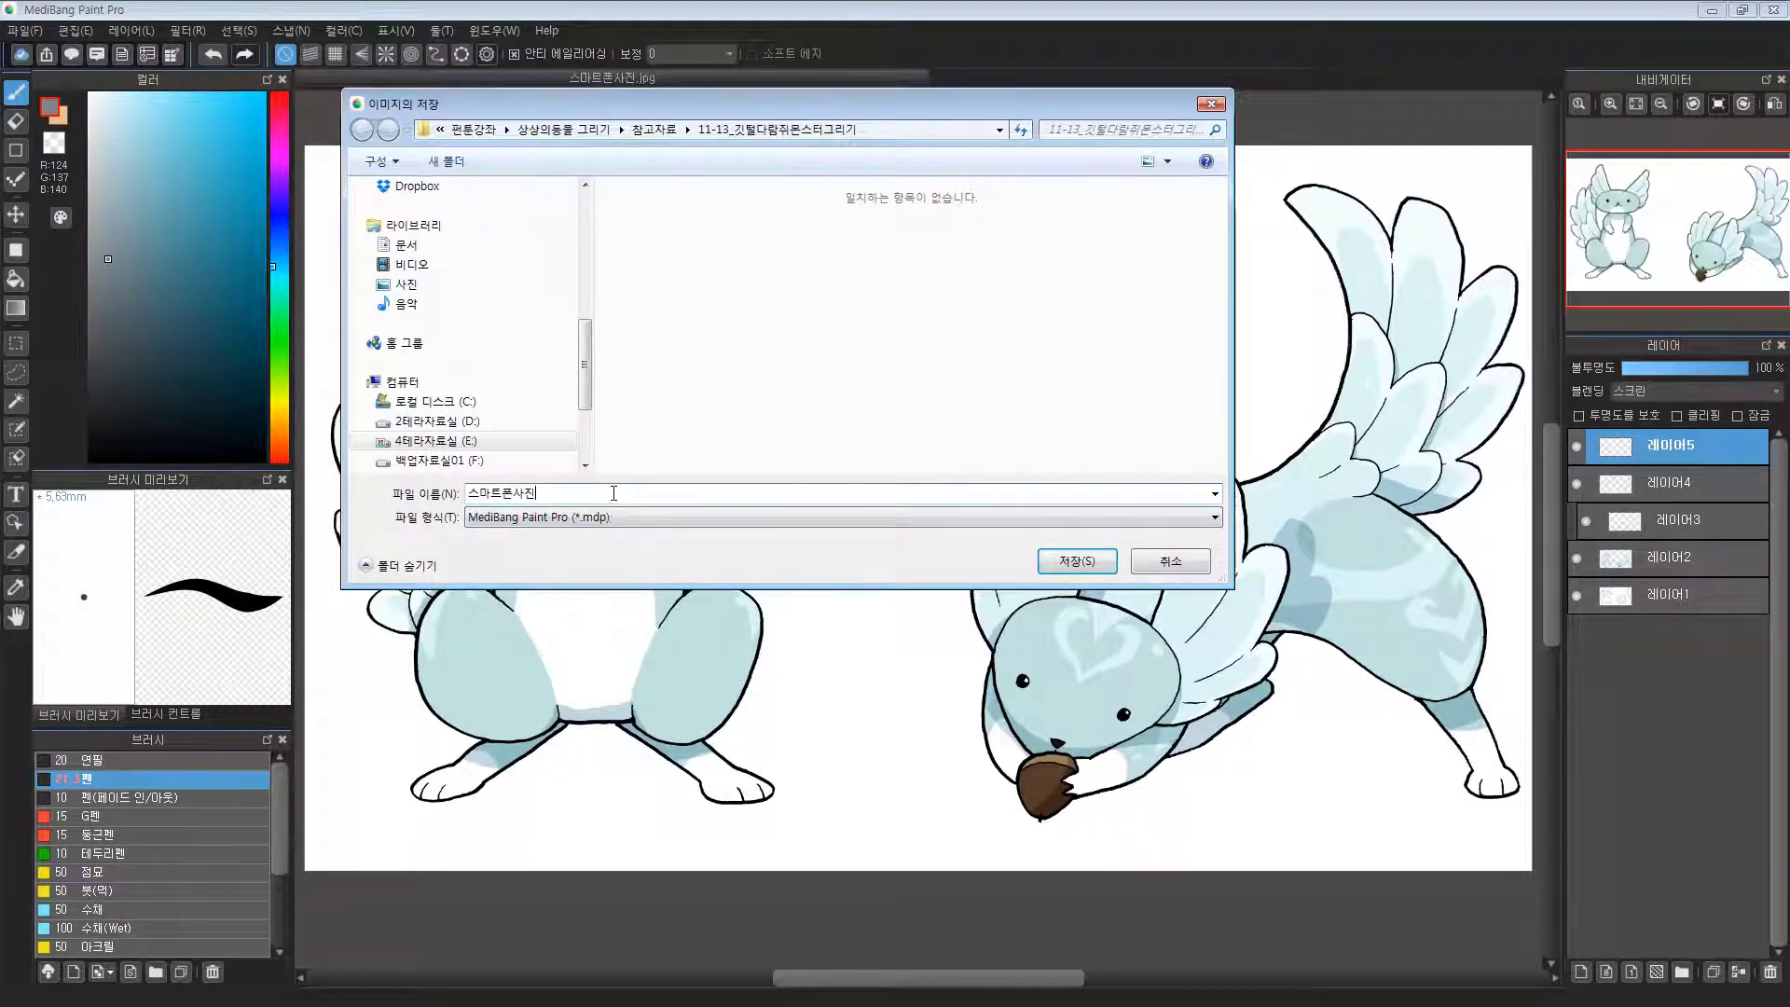
left_click_drag(614, 494, 227, 513)
type("깃털다람쥐몬스터_원본")
key("Return")
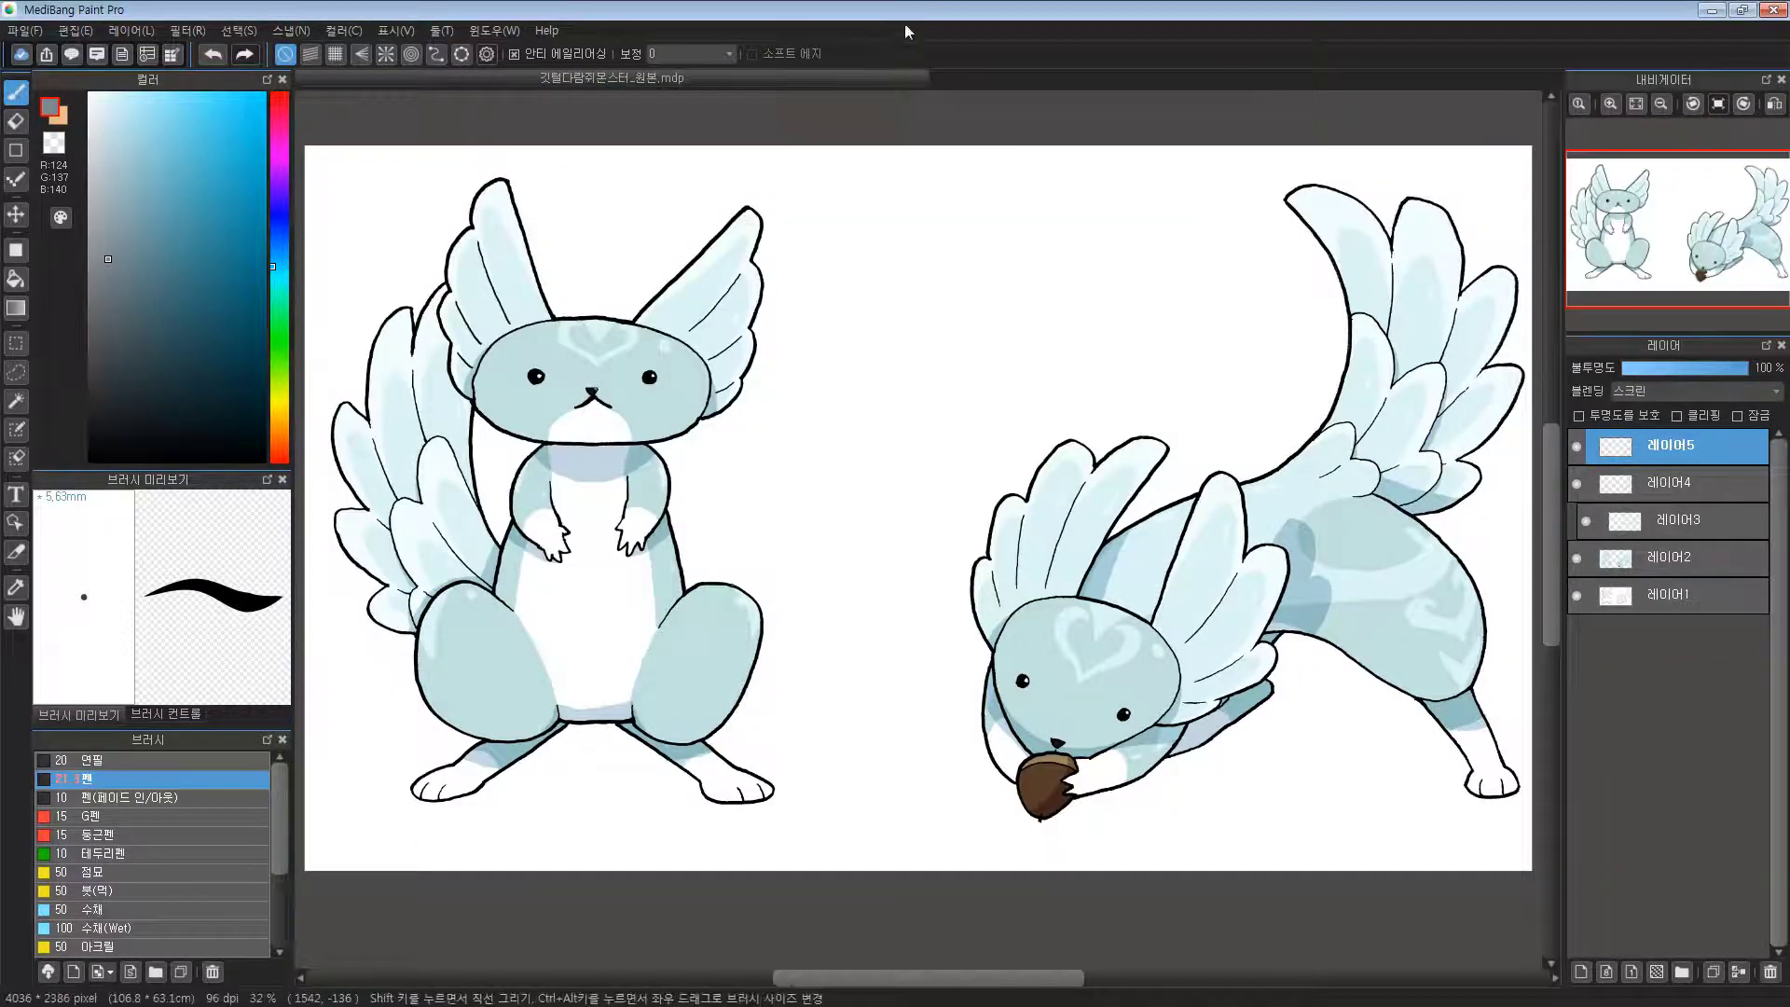
Step: Save a copy of the illustration as a JPEG named 깃털다람쥐몬스터_원본 in the same folder, accepting the save settings
left_click(25, 33)
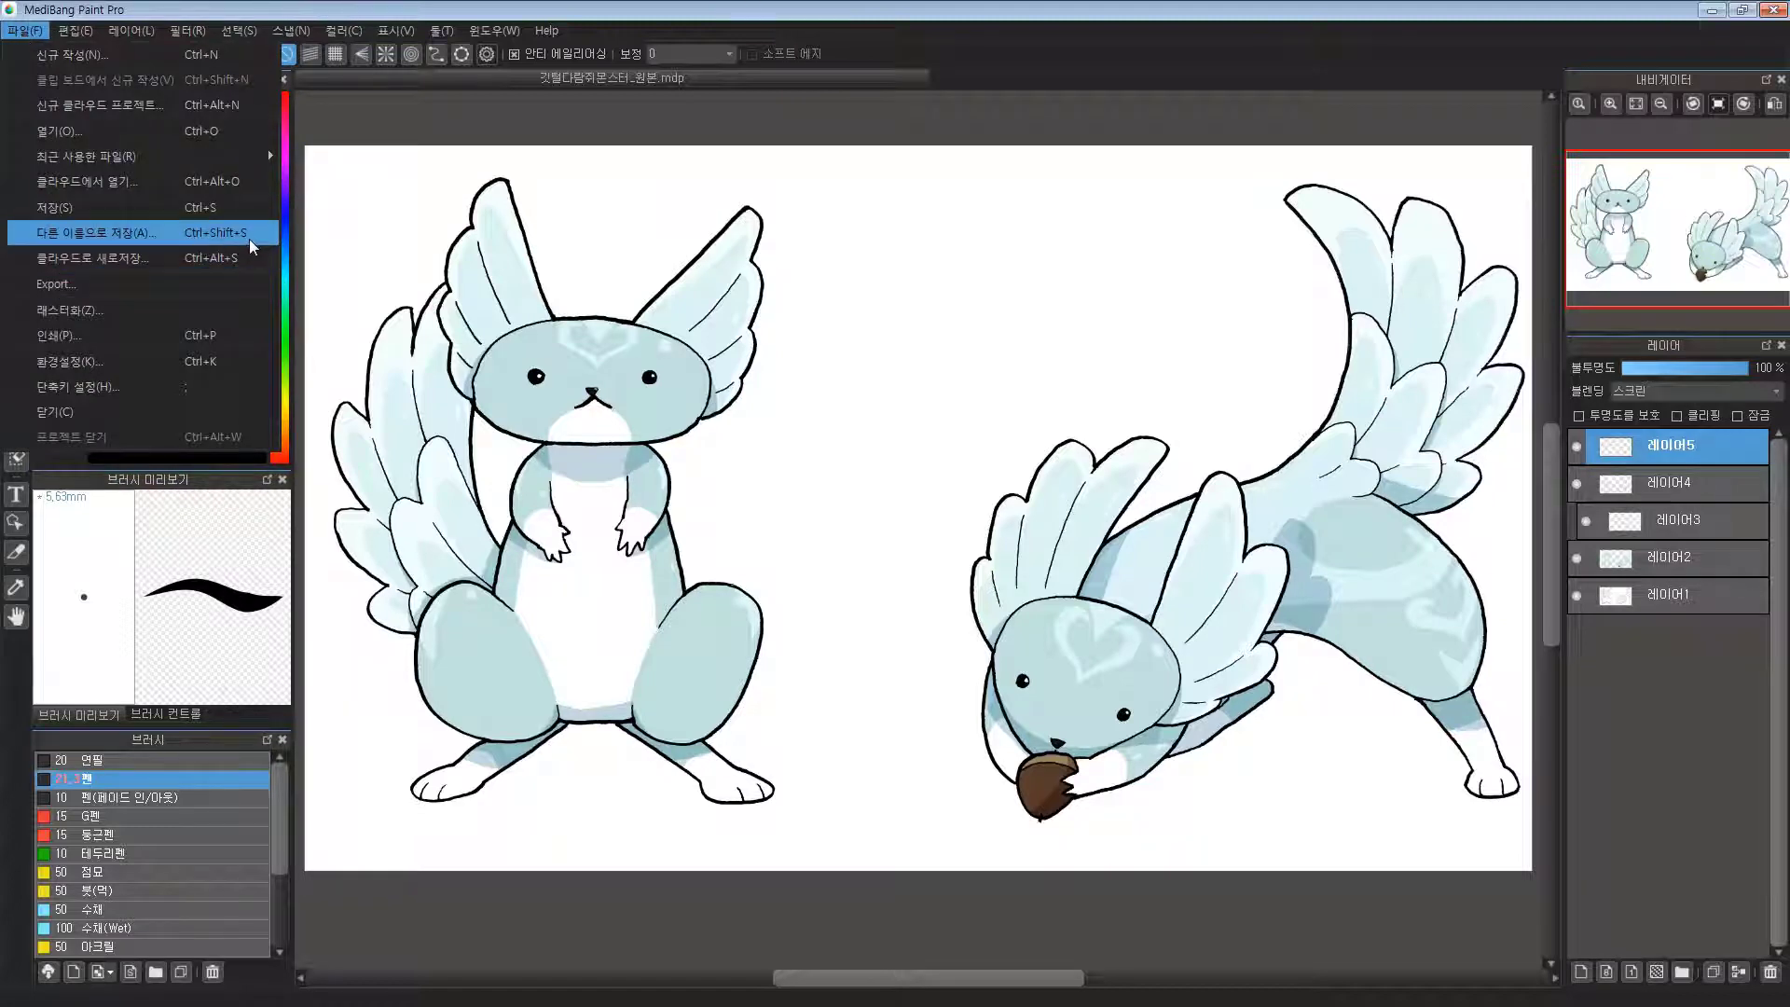
left_click(1050, 59)
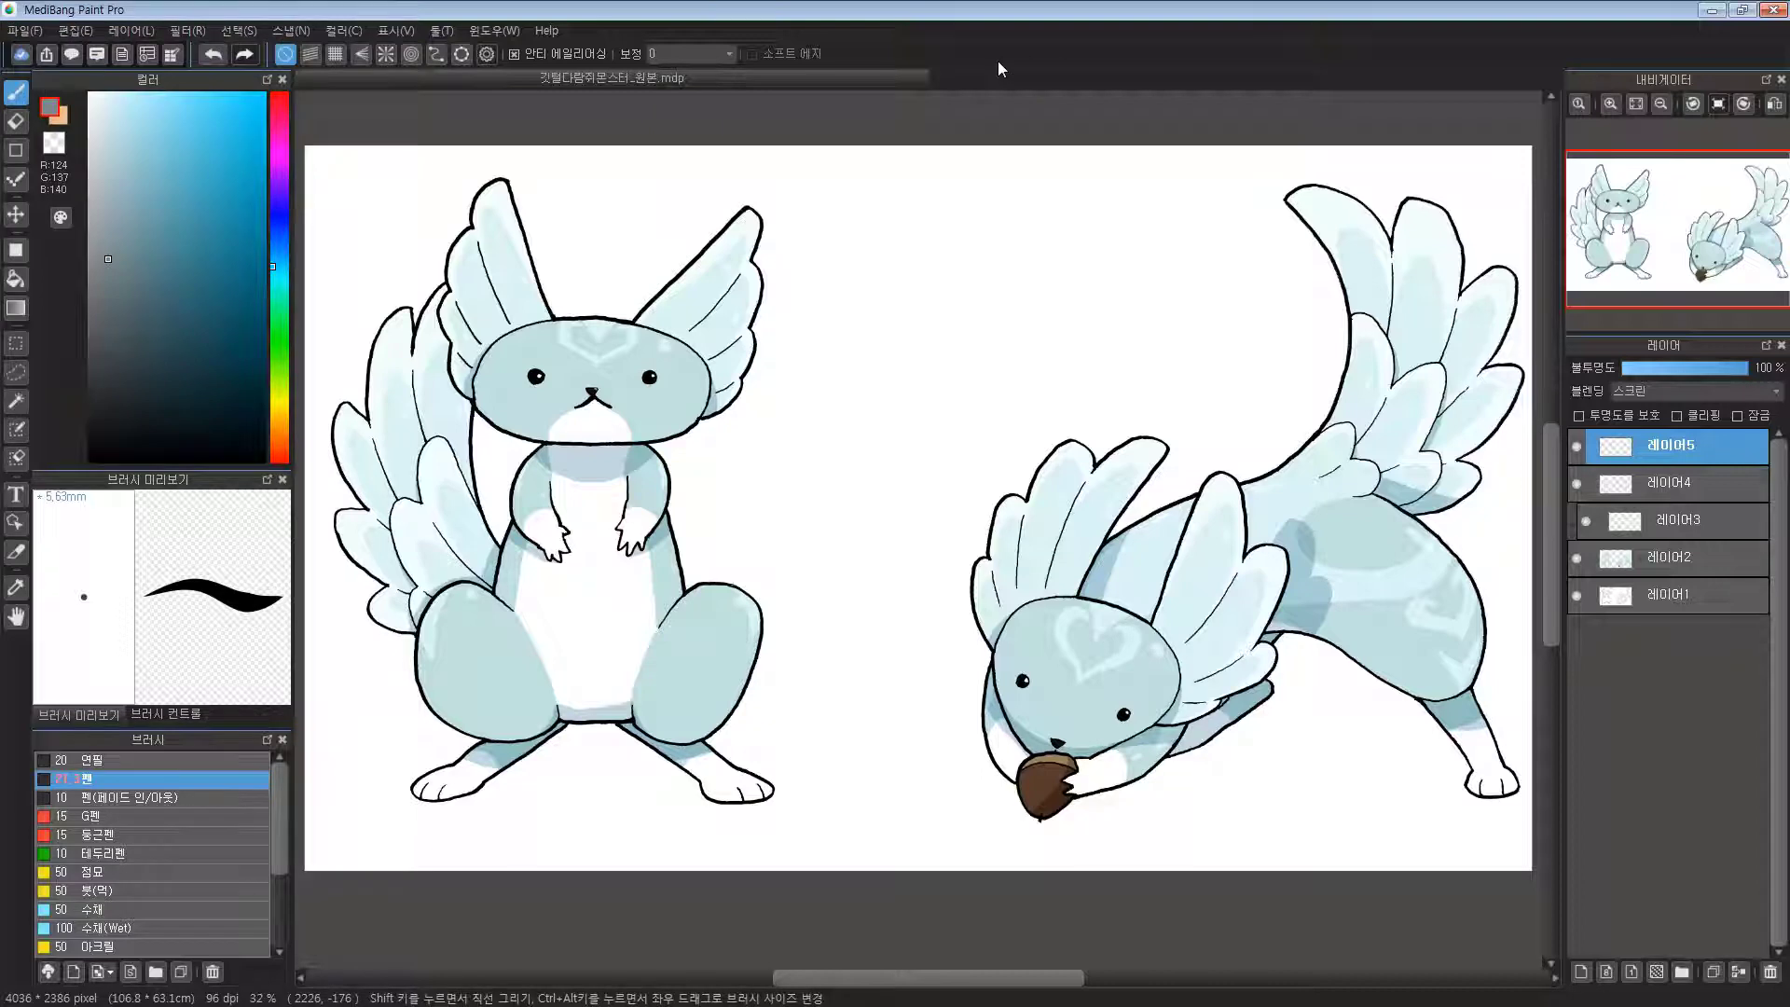
key("ctrl+shift+s")
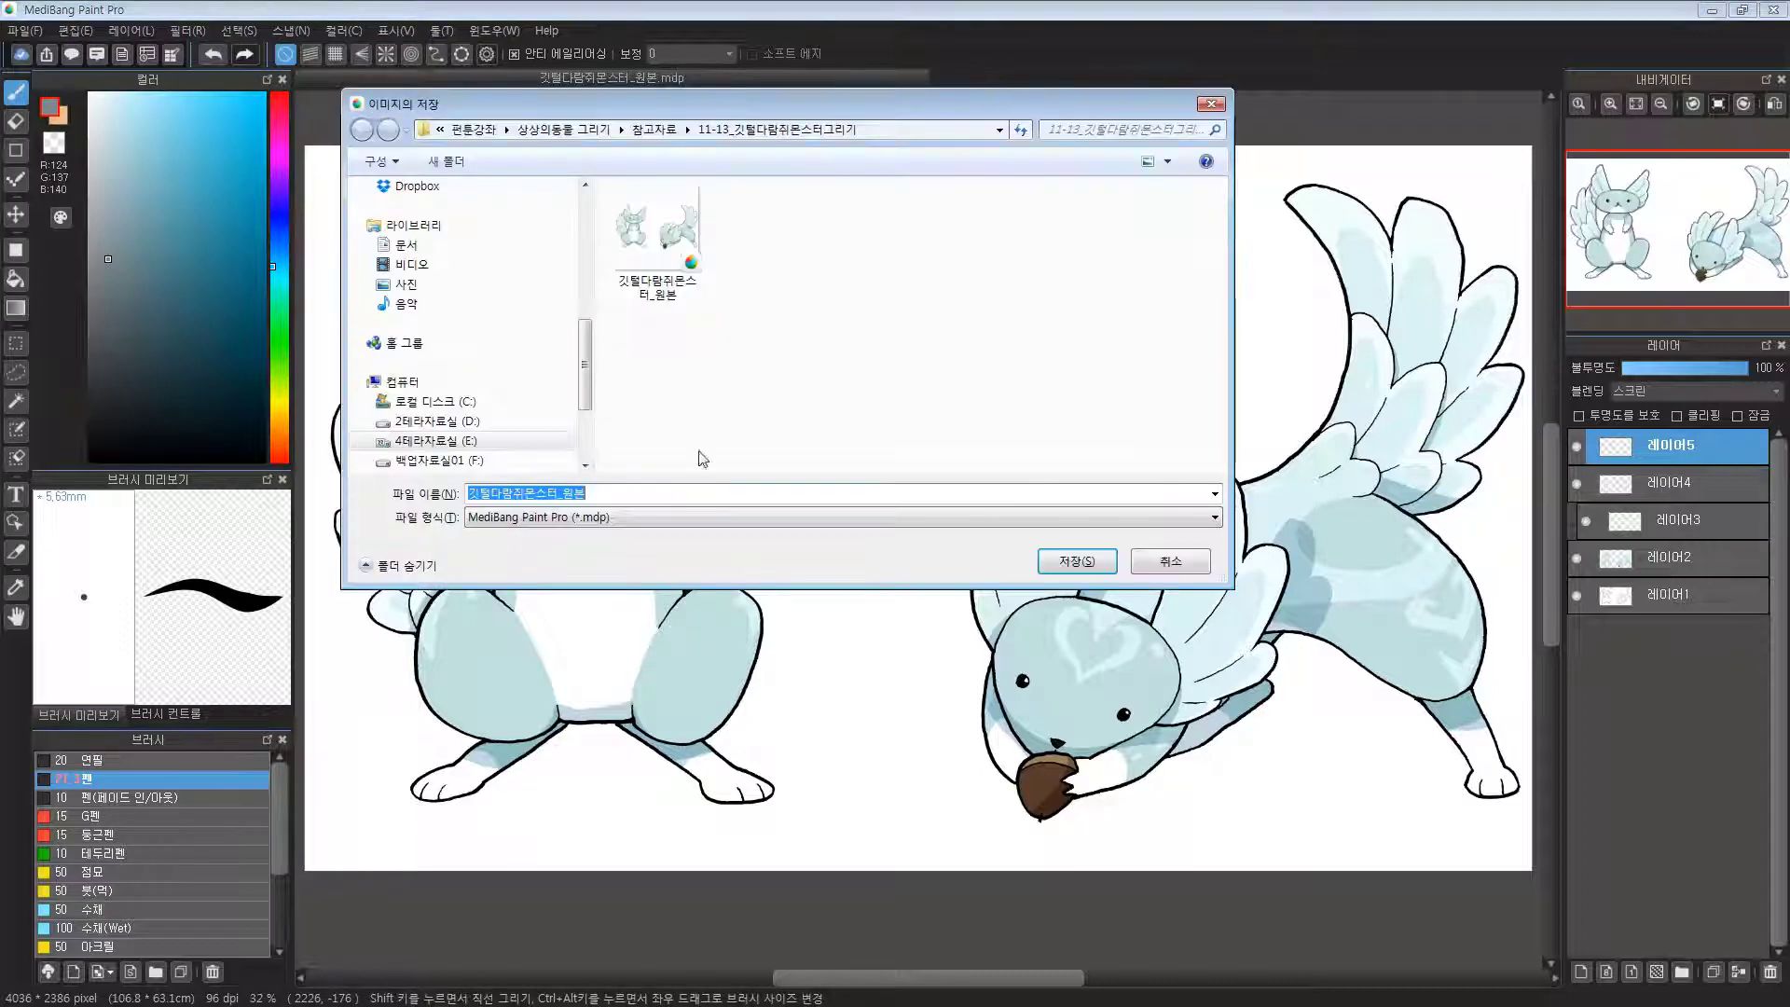
left_click(656, 511)
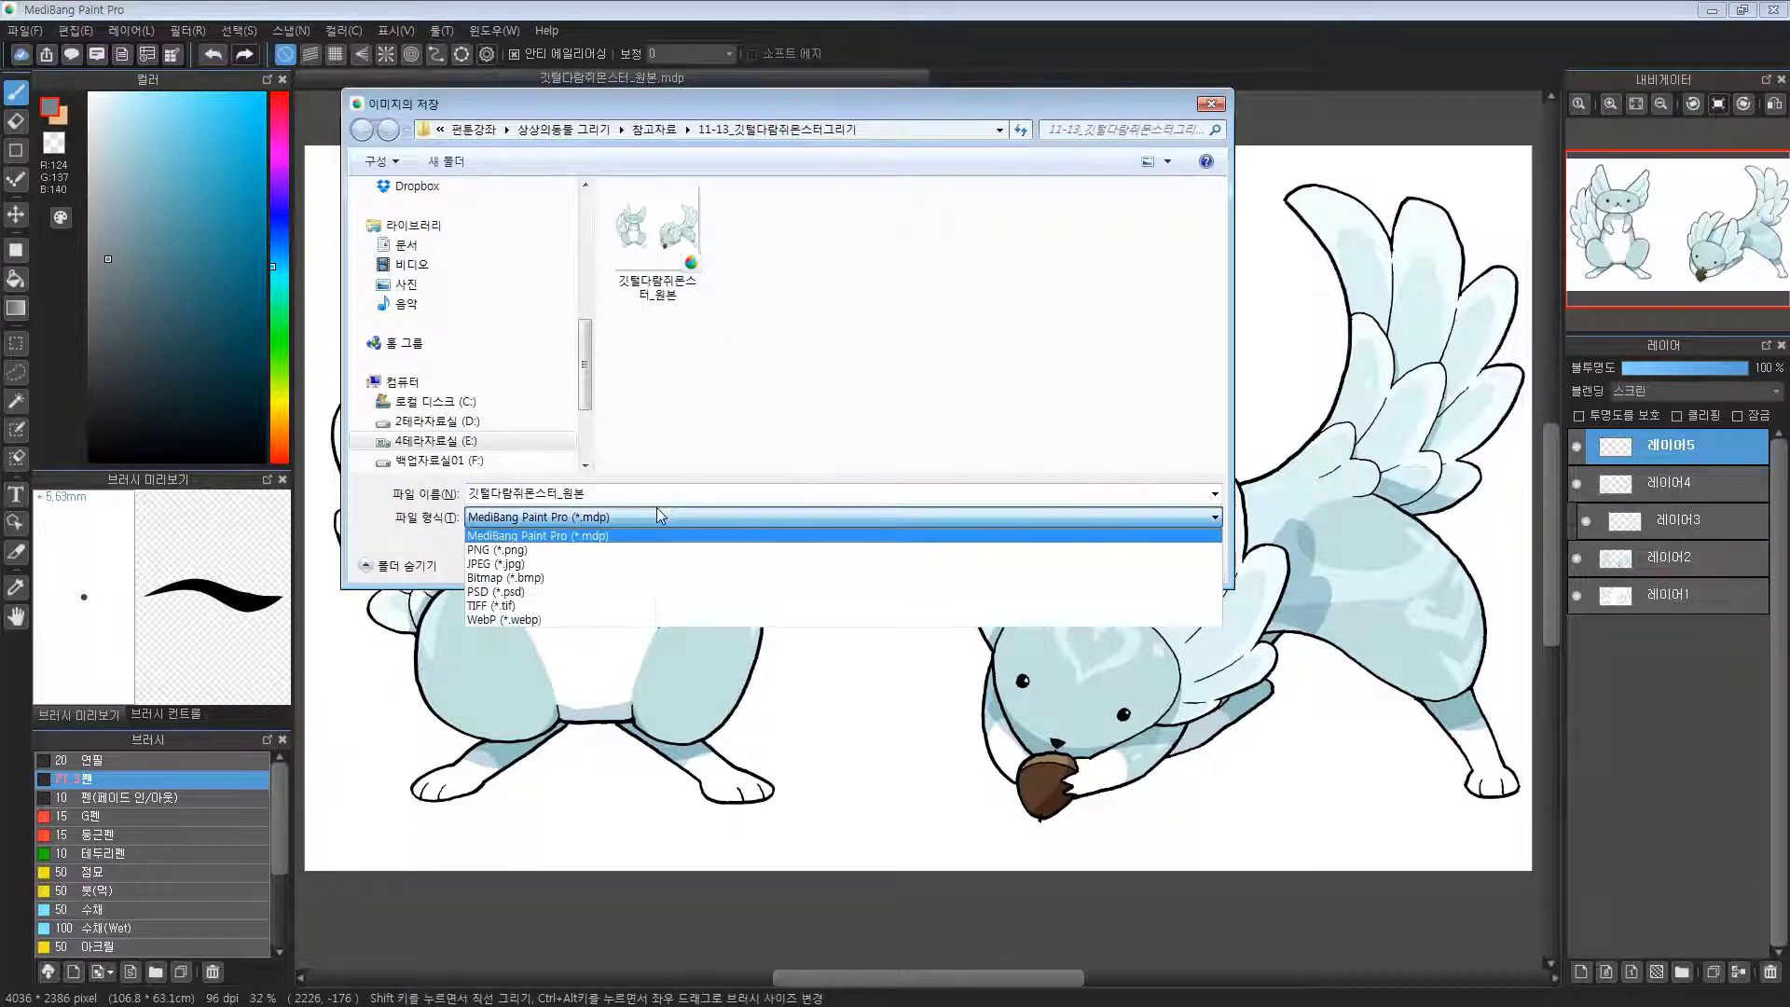
left_click(651, 566)
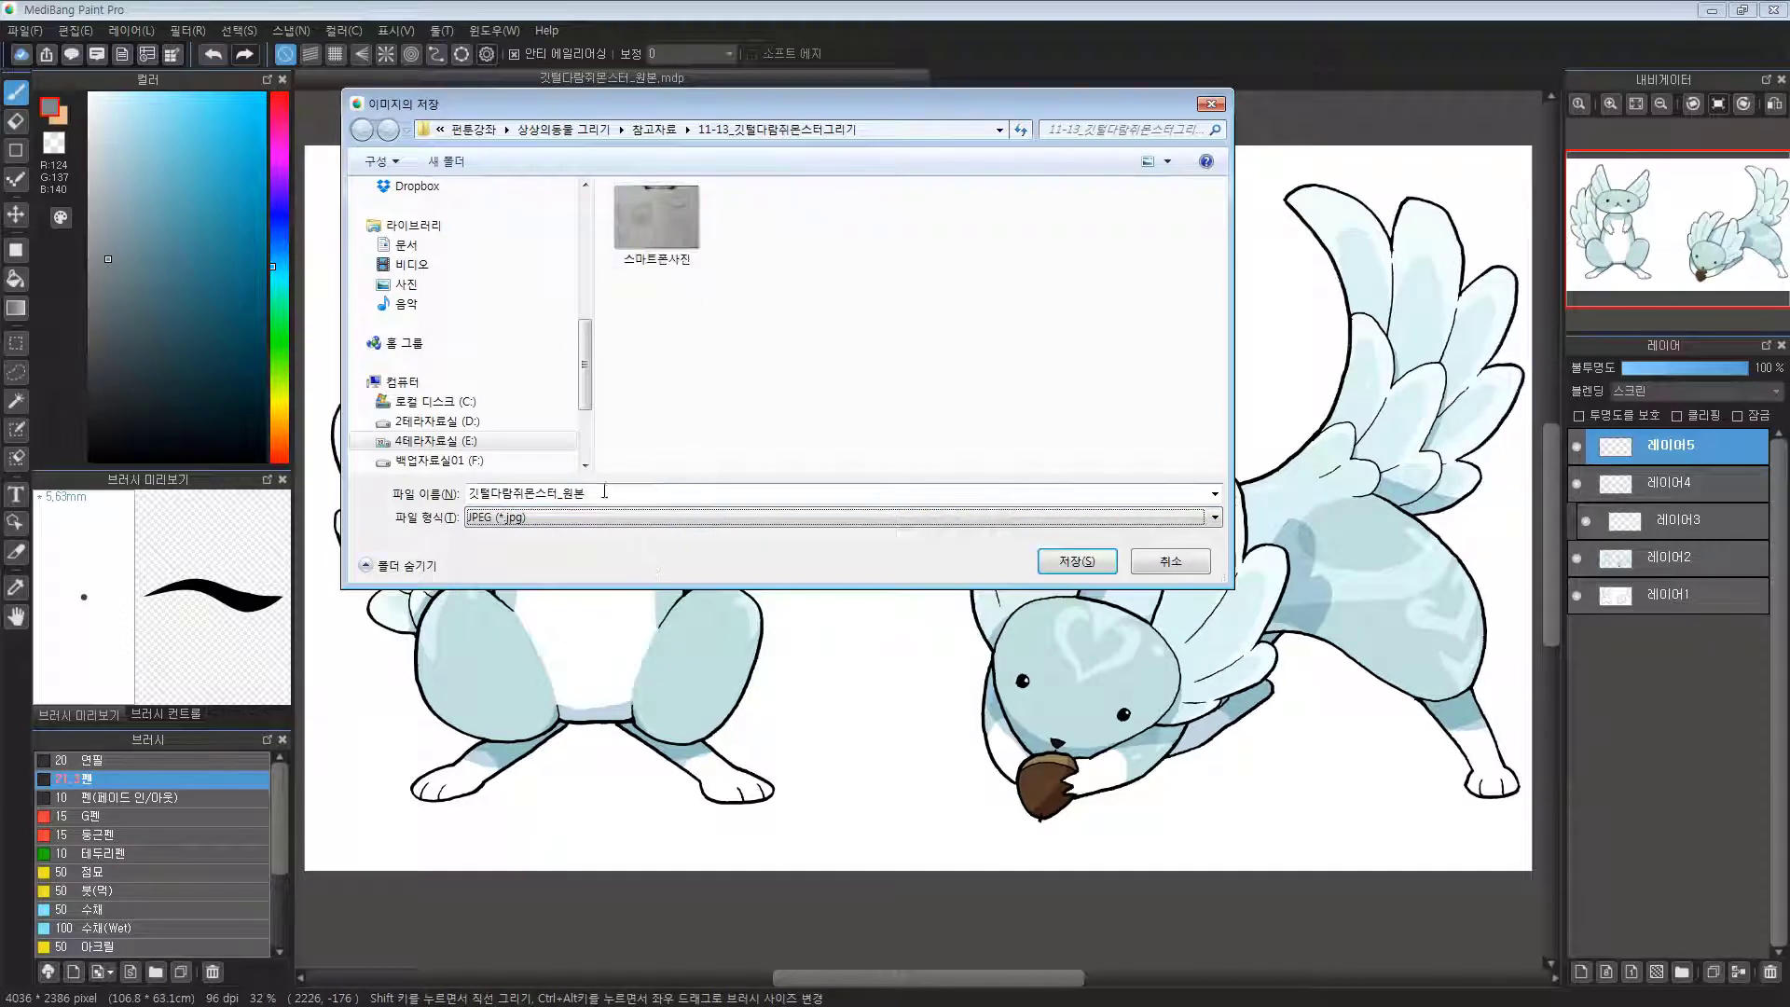
left_click(664, 495)
left_click(668, 495)
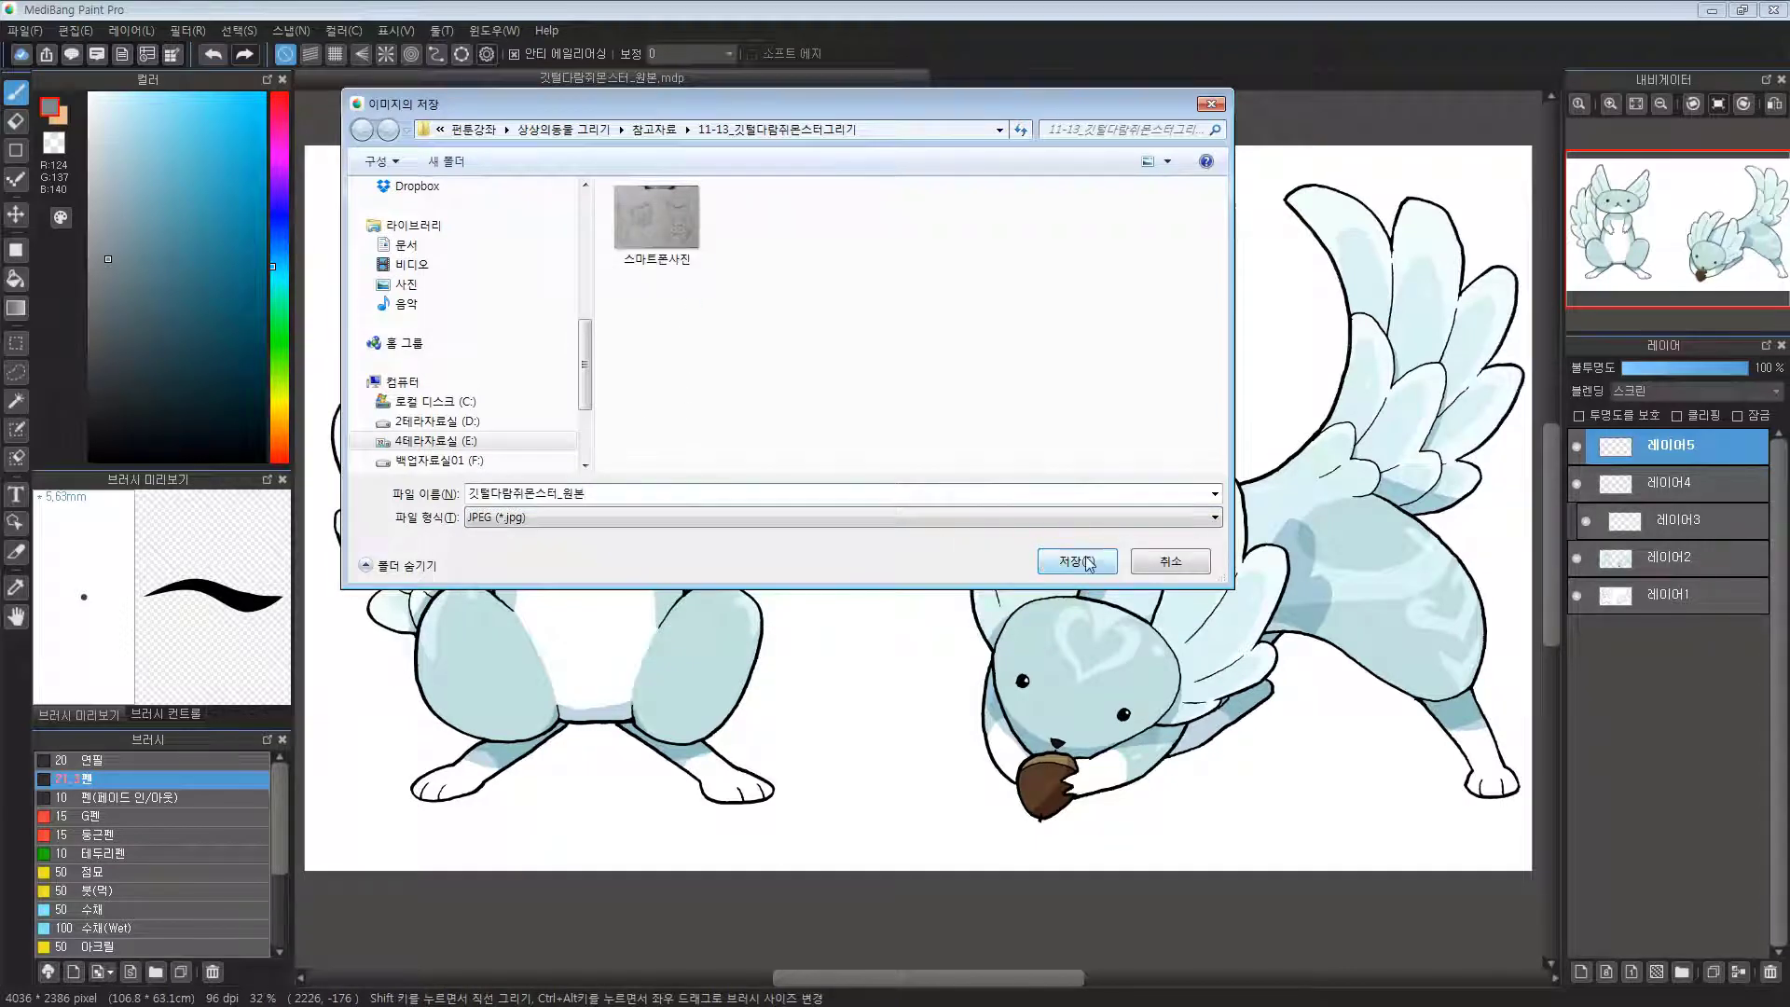
left_click(1089, 563)
left_click(1013, 529)
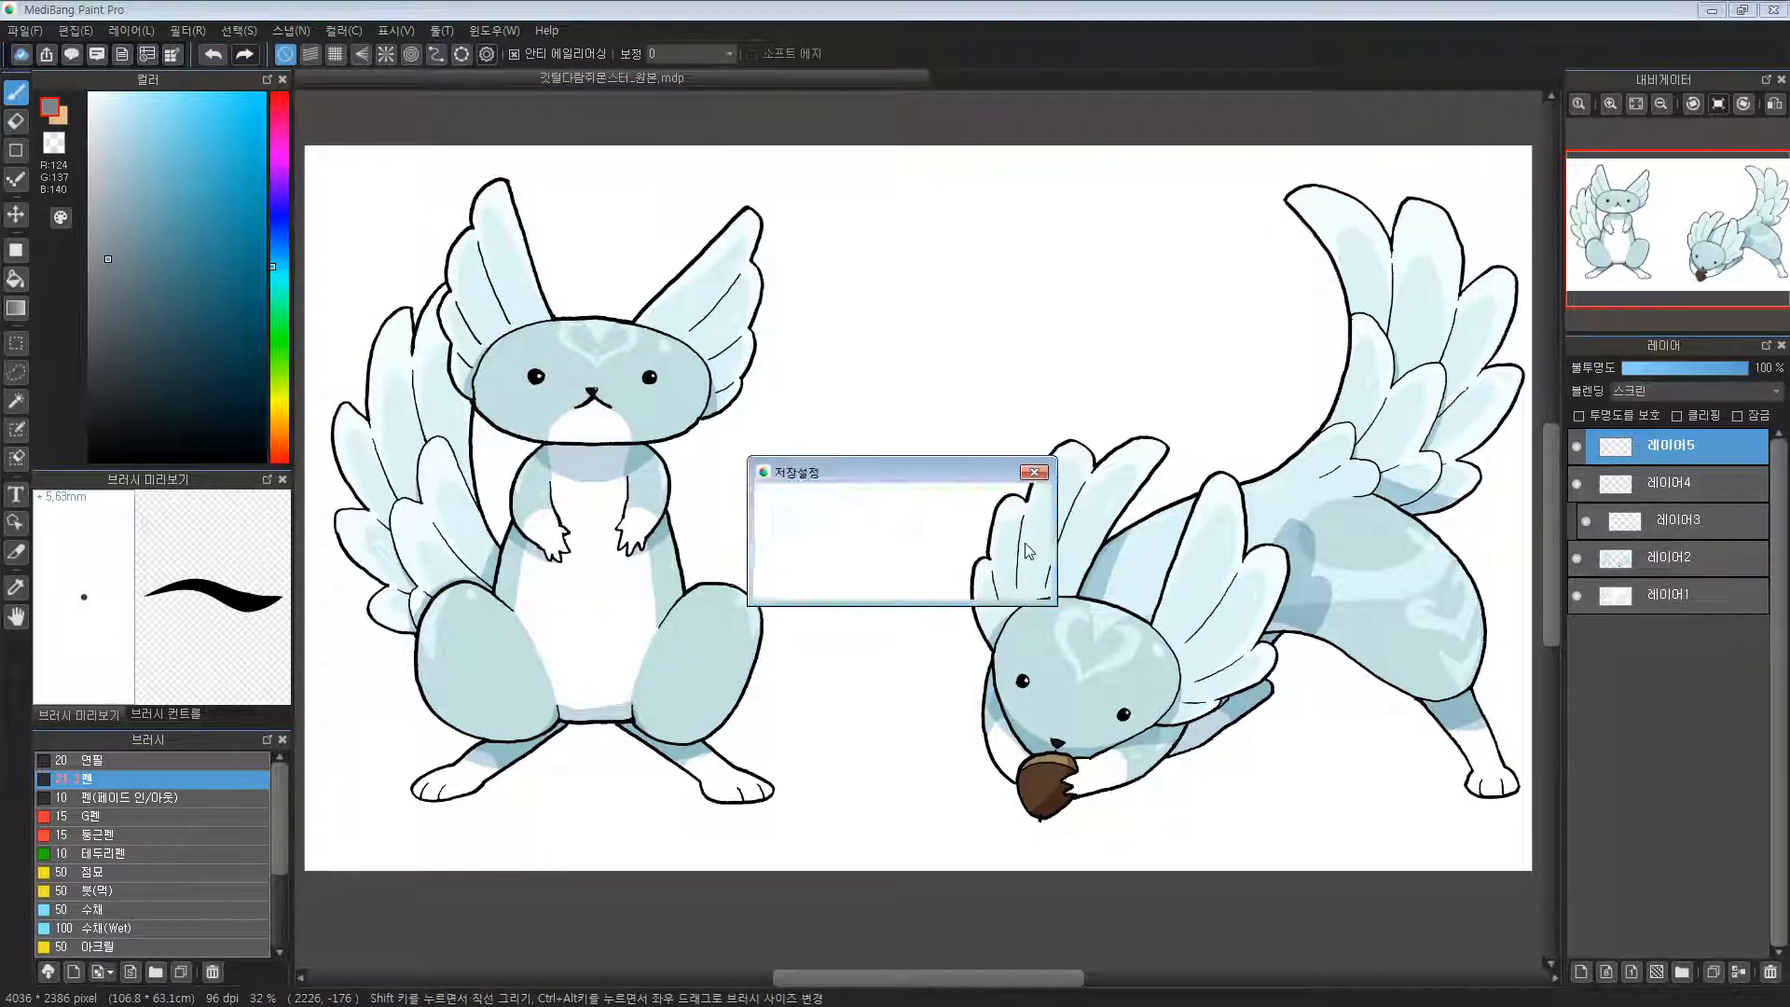
left_click(984, 577)
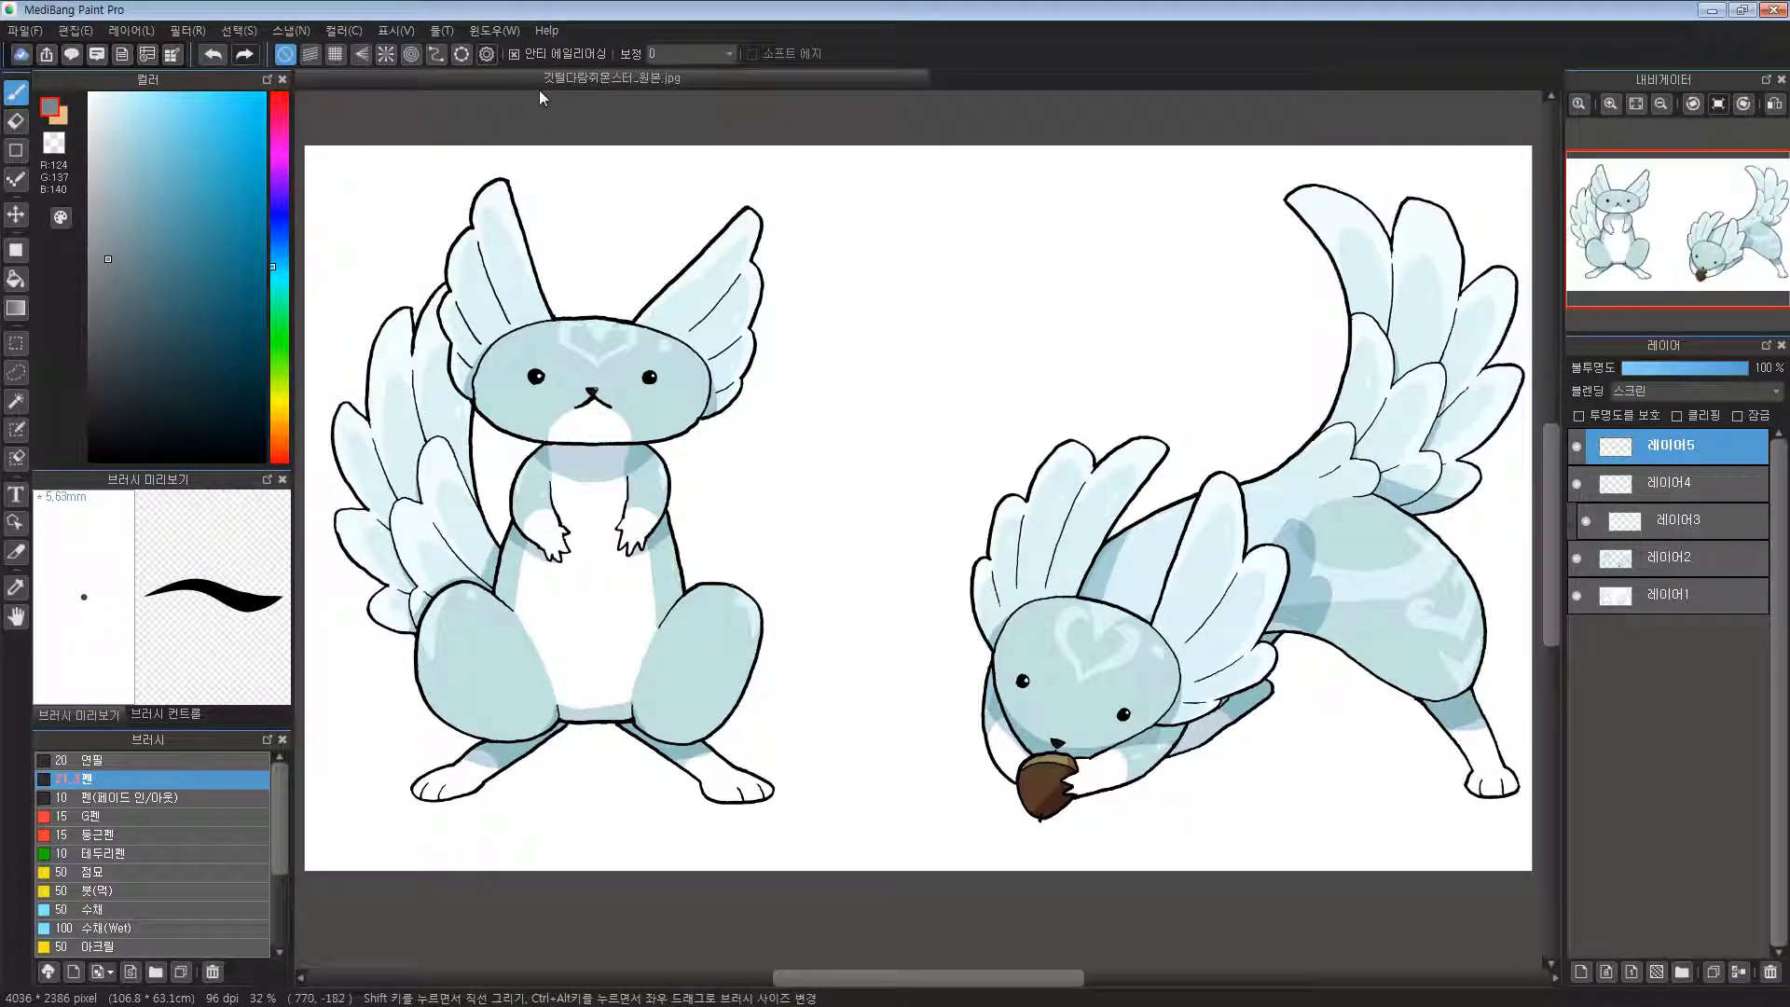